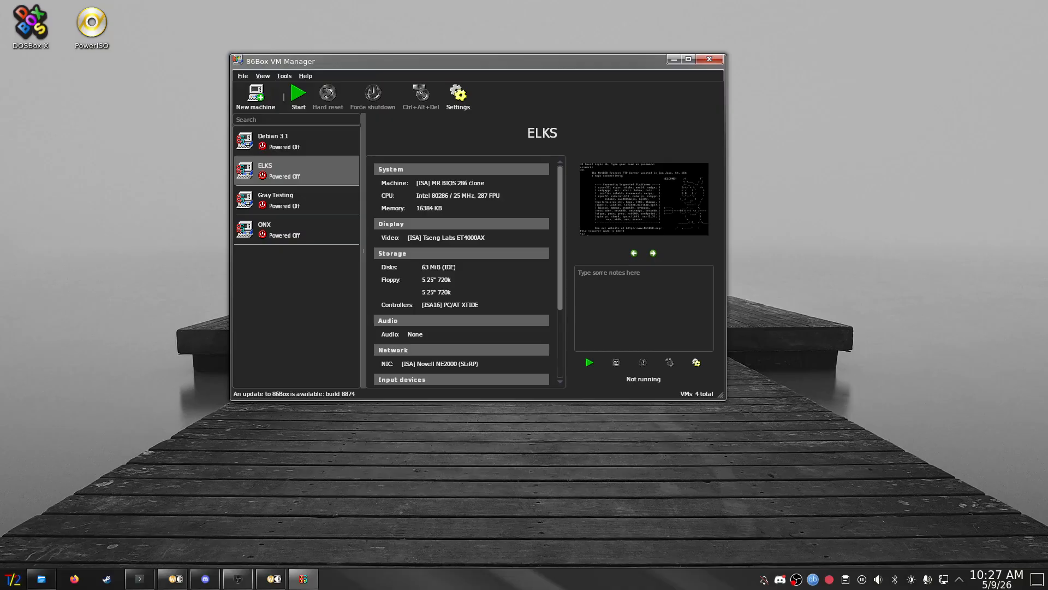
# - Launch the Add new system wizard from the New machine toolbar button
pyautogui.click(256, 96)
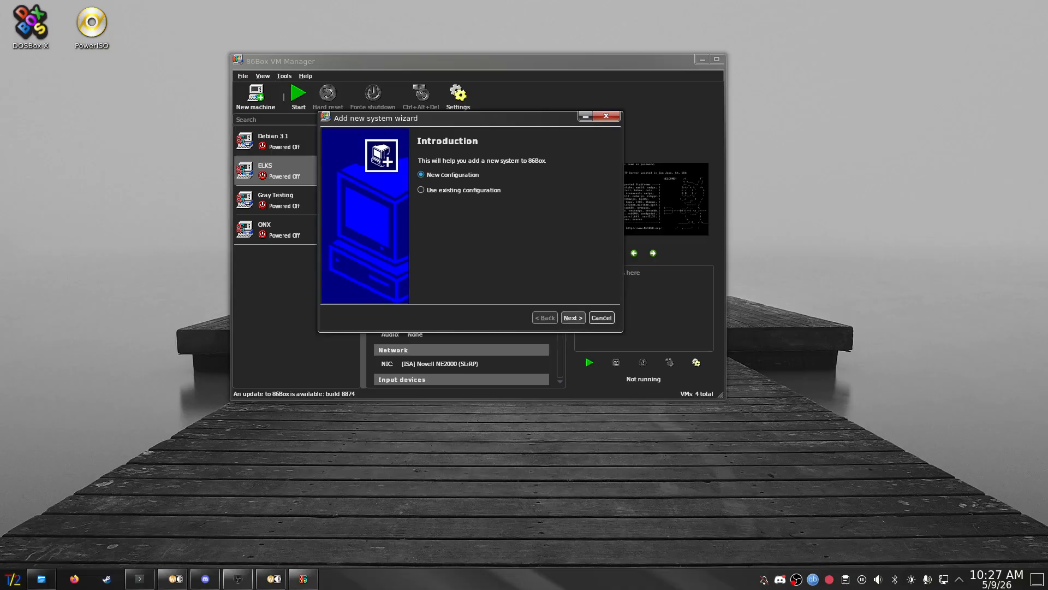
# - Name the new system 'Coiel Linux 1.2' and finish the wizard to reach its Settings
pyautogui.press('Return')
pyautogui.write('Coirfe')
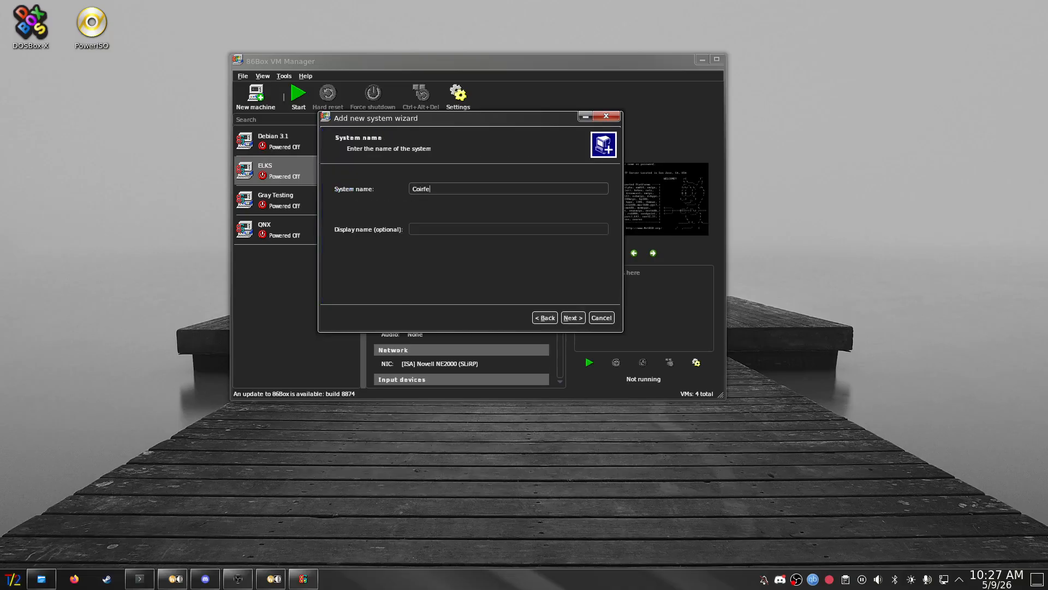
pyautogui.write('l Linux 1.2')
pyautogui.press('Return')
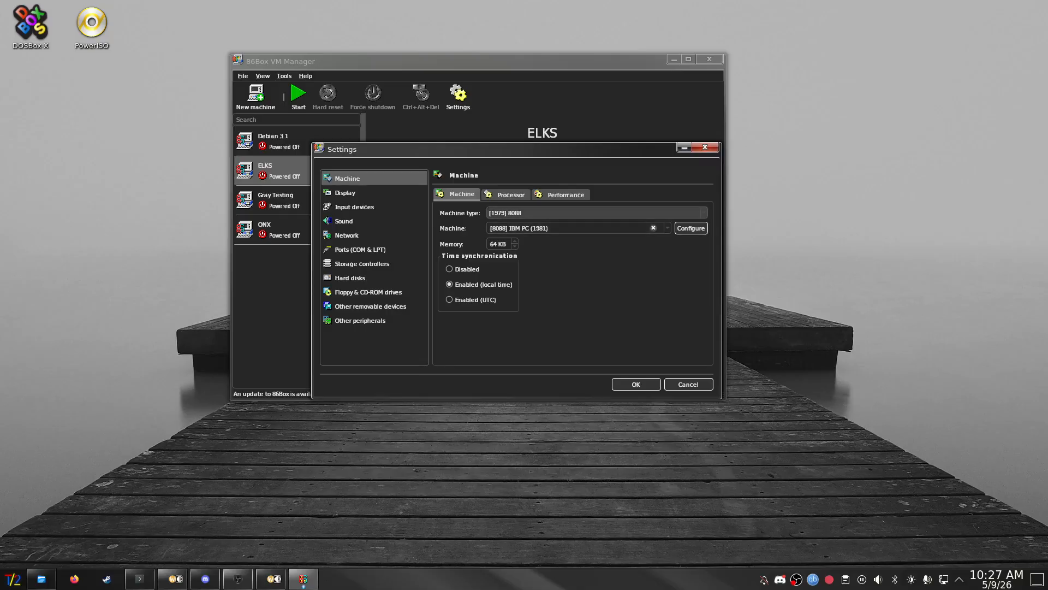
# - Set the machine type to [1996] Socket 7 (Dual Voltage) with the [SiS 5571] MSI MS-5146 board
pyautogui.click(667, 213)
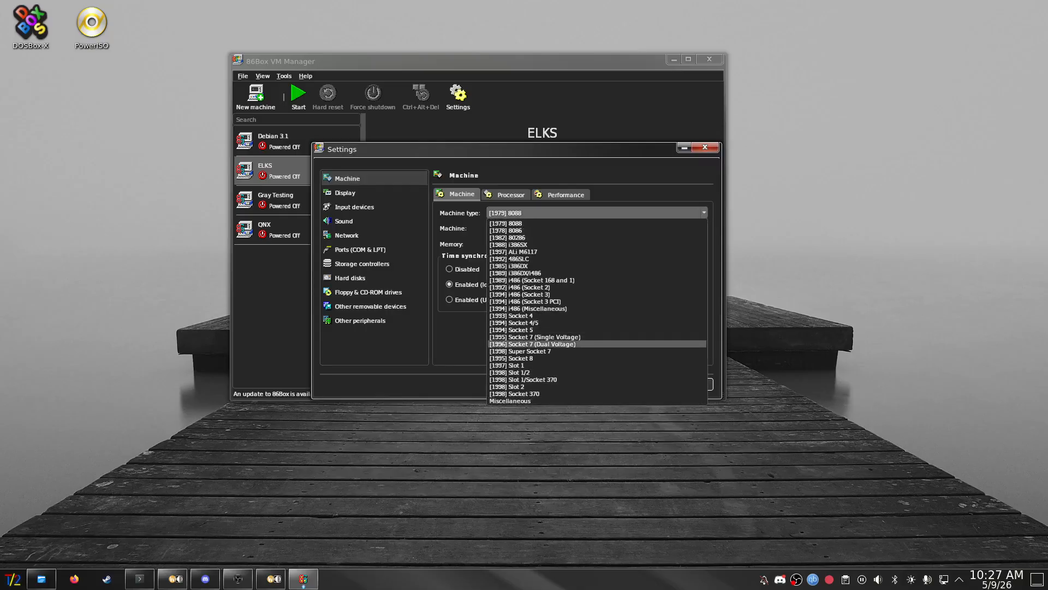
pyautogui.click(597, 344)
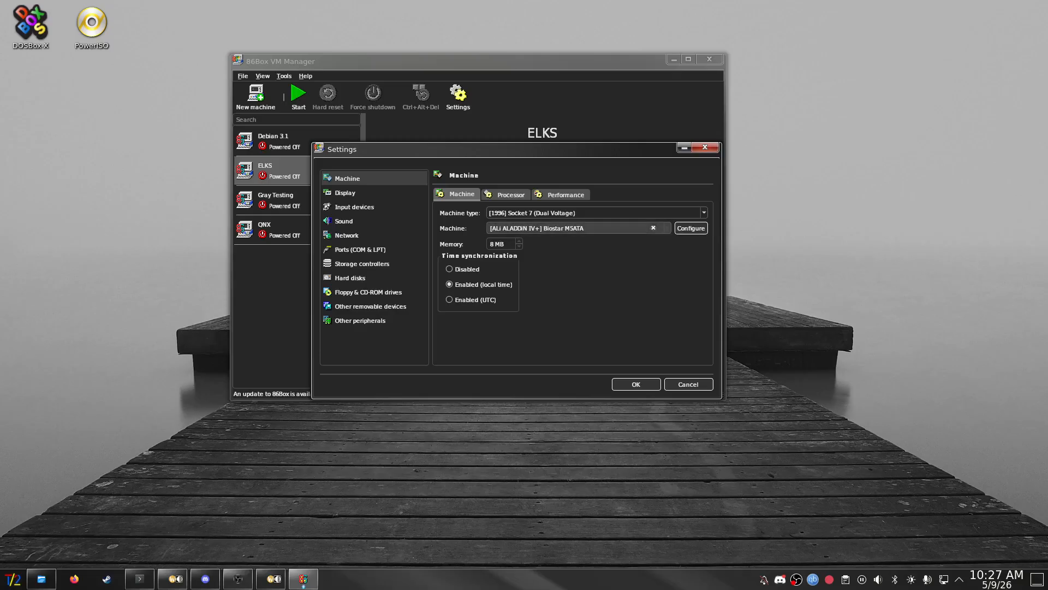
pyautogui.click(667, 228)
pyautogui.scroll(-7, 579, 376)
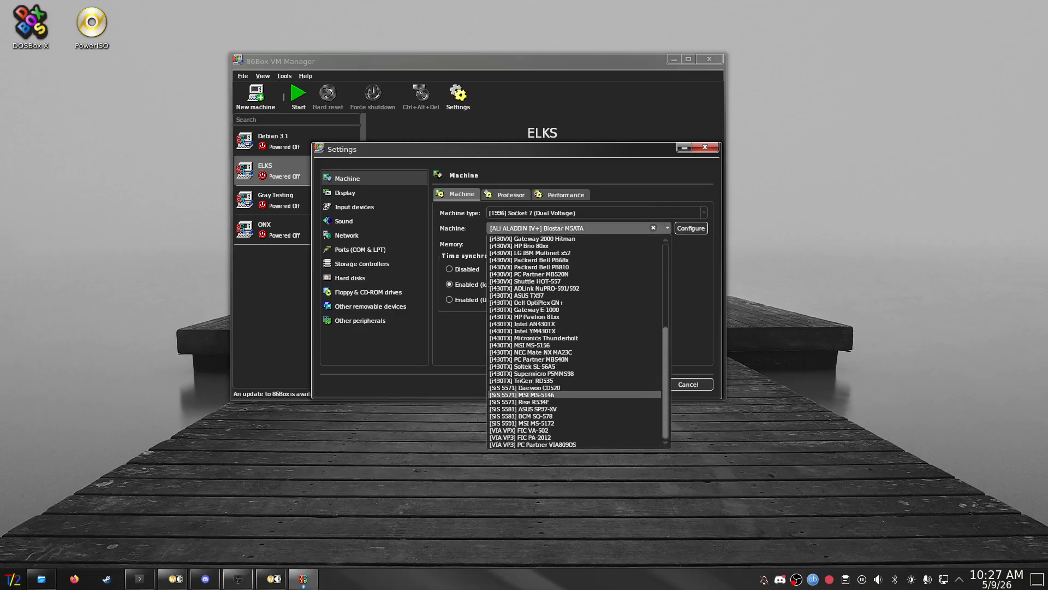
pyautogui.click(522, 394)
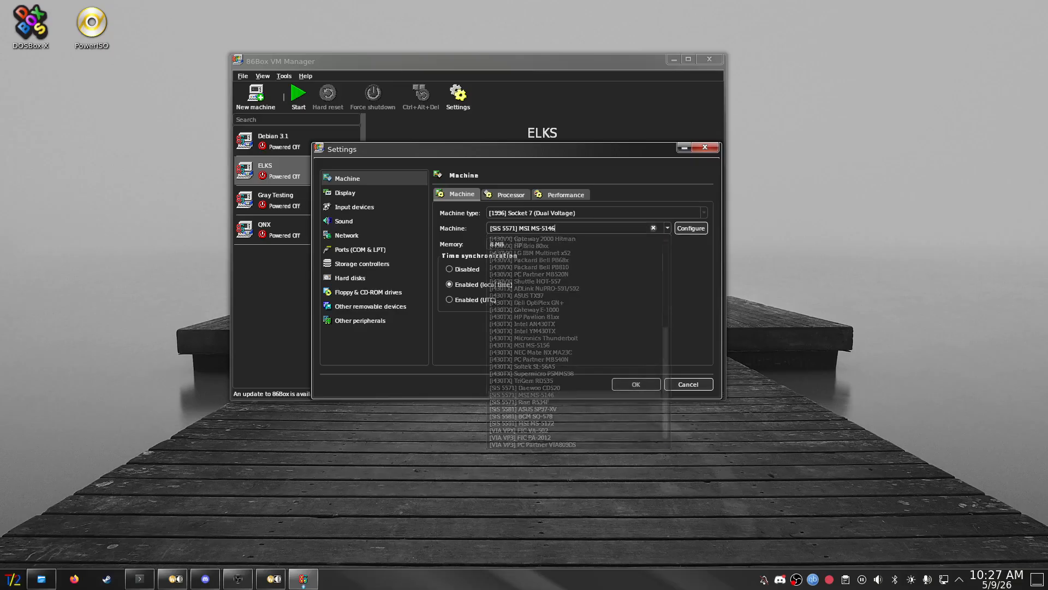
# - Configure the board to use the Award Modular BIOS v4.51PG revision
pyautogui.click(691, 228)
pyautogui.click(532, 271)
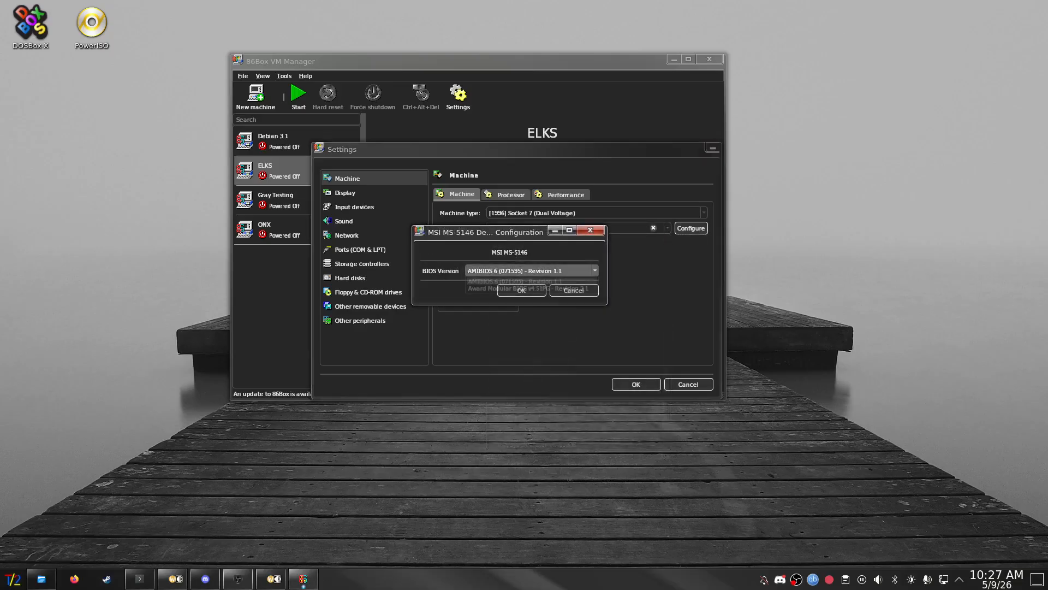
pyautogui.click(528, 288)
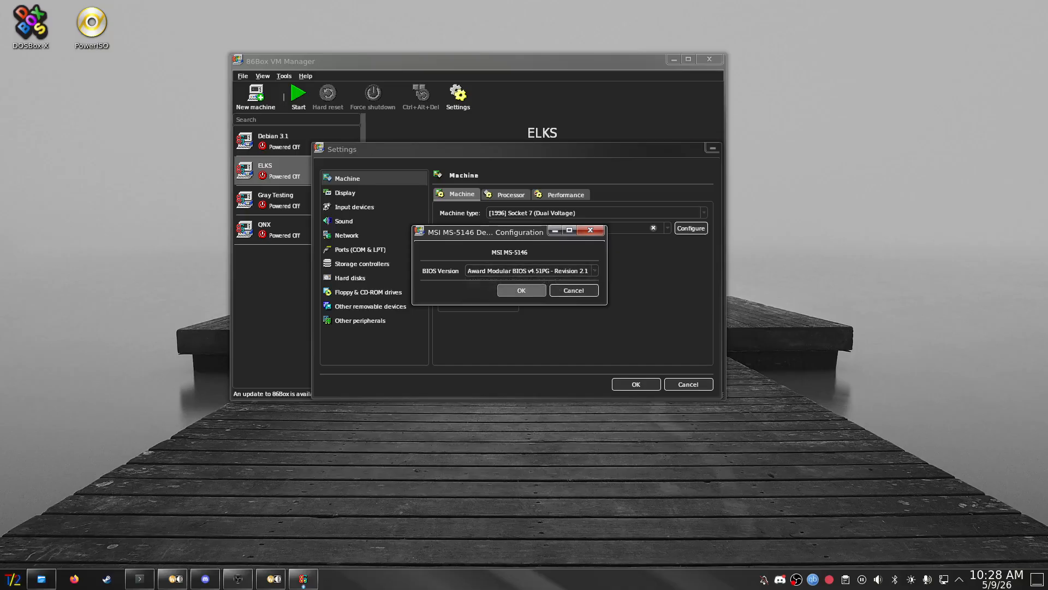
pyautogui.click(524, 290)
pyautogui.scroll(14, 503, 244)
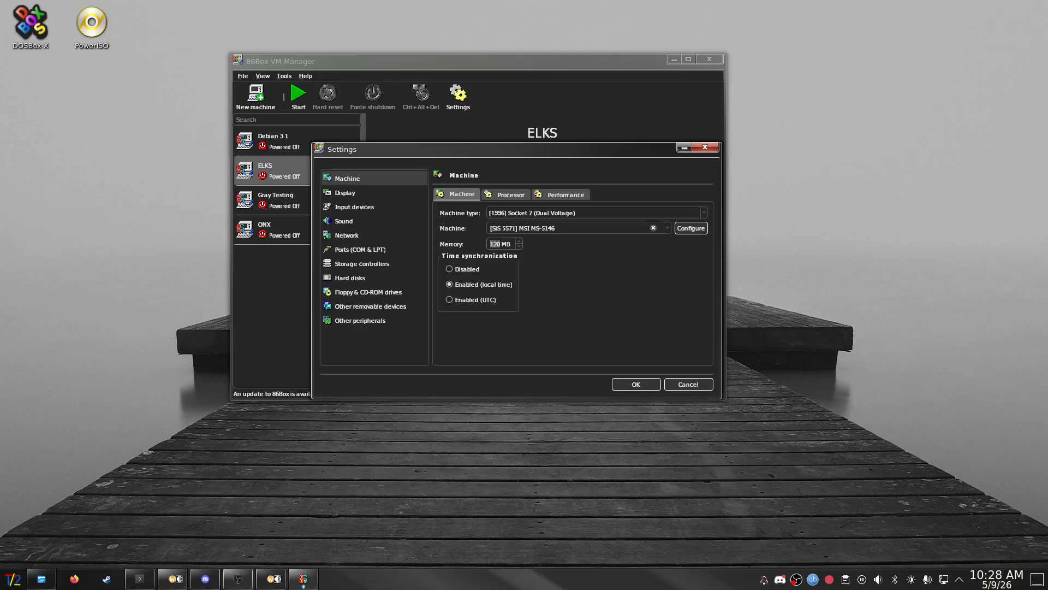
pyautogui.scroll(-20, 503, 244)
pyautogui.click(506, 194)
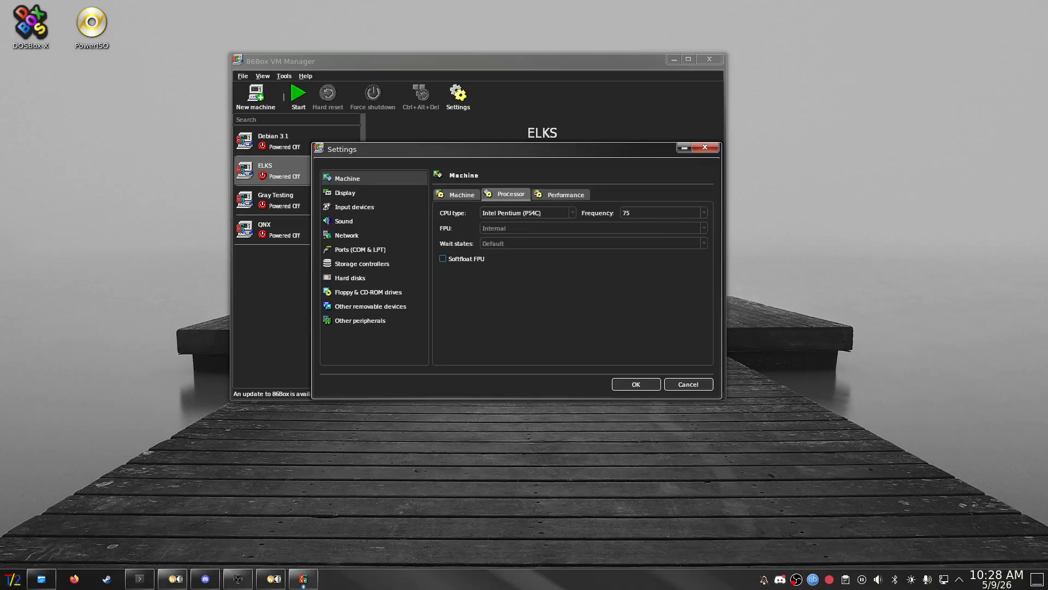
# - Set the Pentium (P54C) CPU frequency to 100/66 and review the performance options
pyautogui.click(526, 213)
pyautogui.click(661, 213)
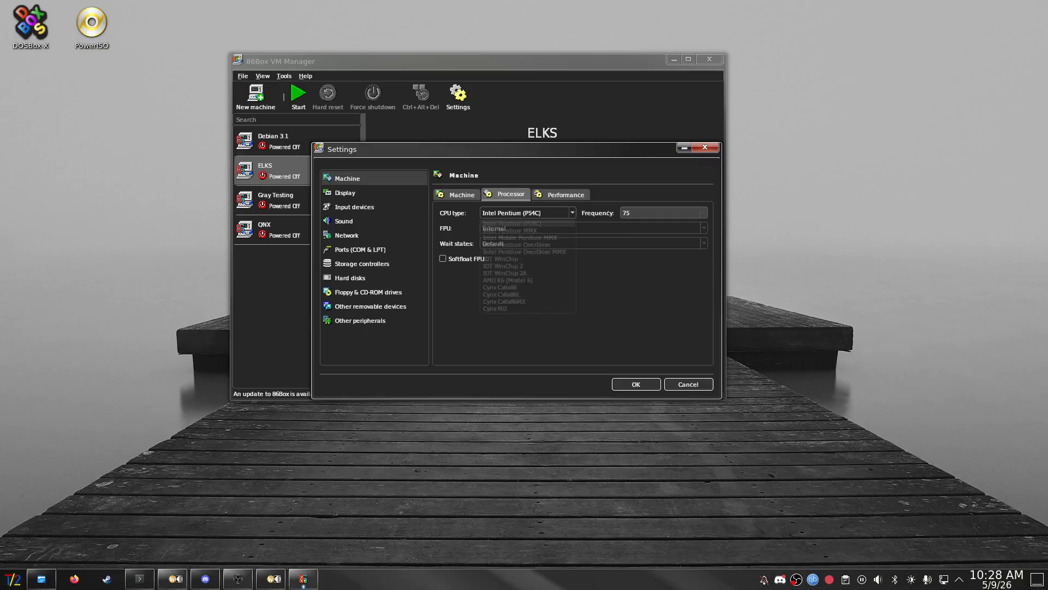
pyautogui.click(651, 244)
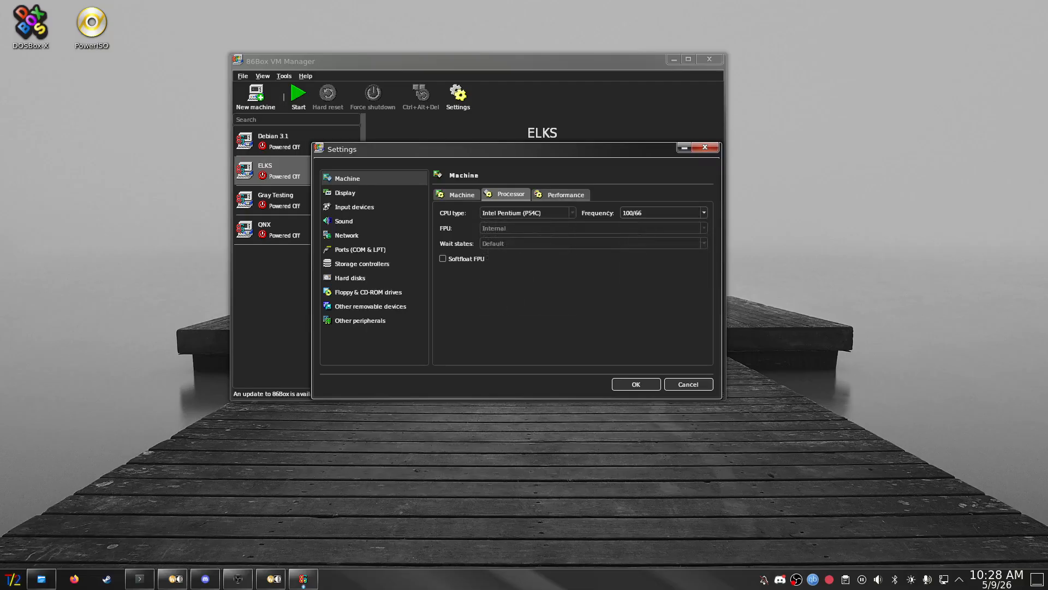
pyautogui.click(562, 195)
pyautogui.click(355, 207)
pyautogui.click(354, 193)
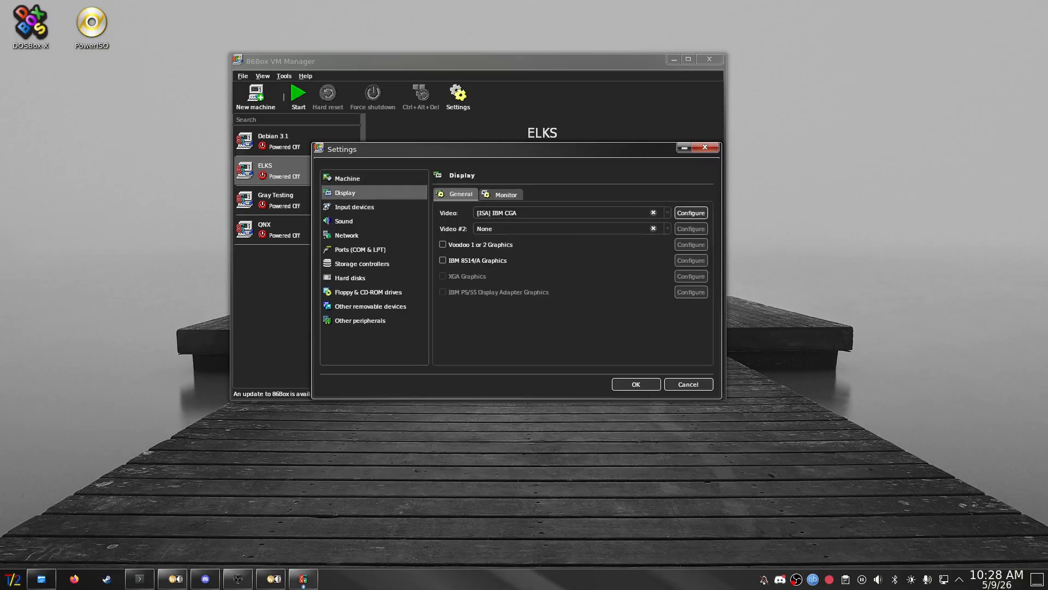
# - Use the [PCI] Trident TGUI 9680XGi video card with 4 MB video memory, then check the Monitor settings
pyautogui.click(546, 213)
pyautogui.scroll(-20, 546, 262)
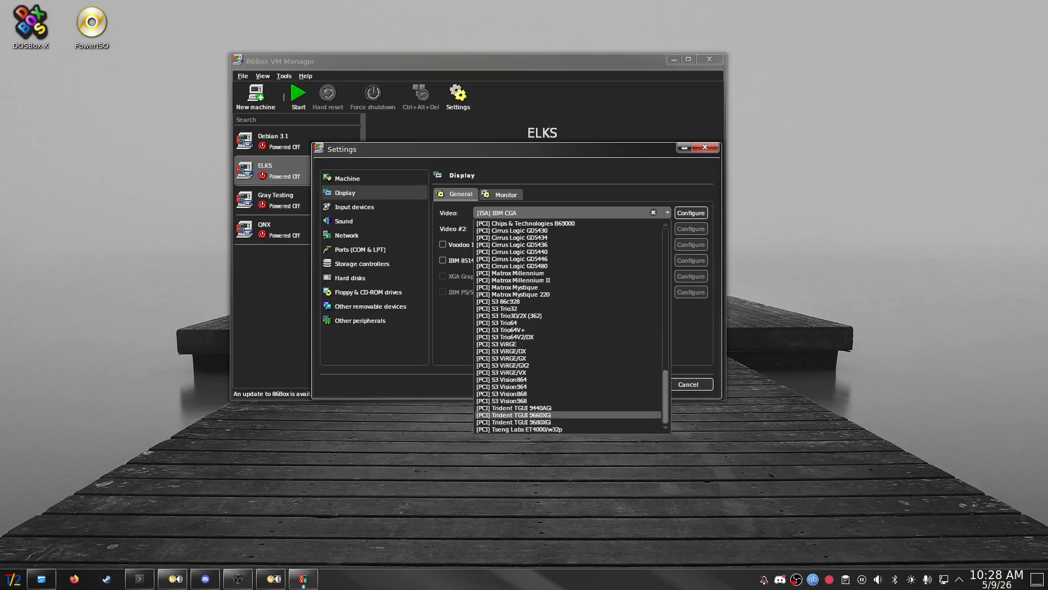
pyautogui.click(515, 422)
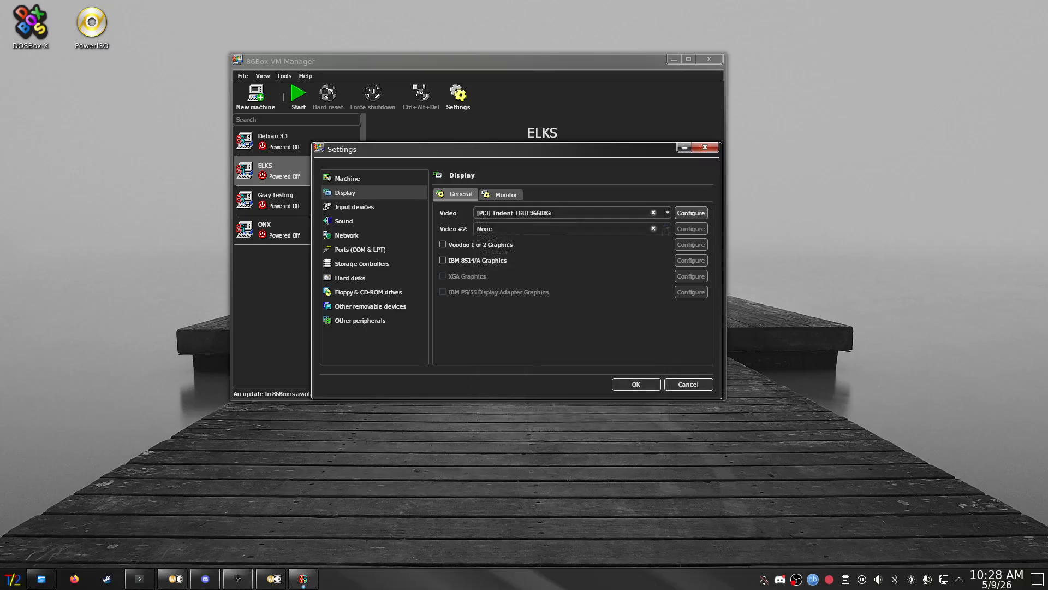
pyautogui.click(690, 212)
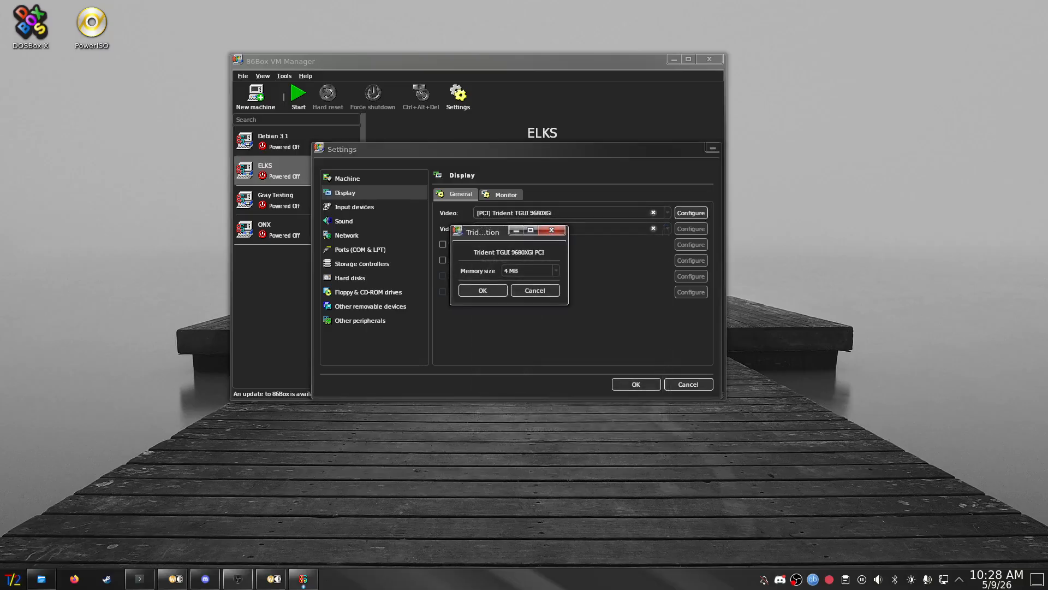
pyautogui.click(529, 270)
pyautogui.click(530, 296)
pyautogui.click(481, 291)
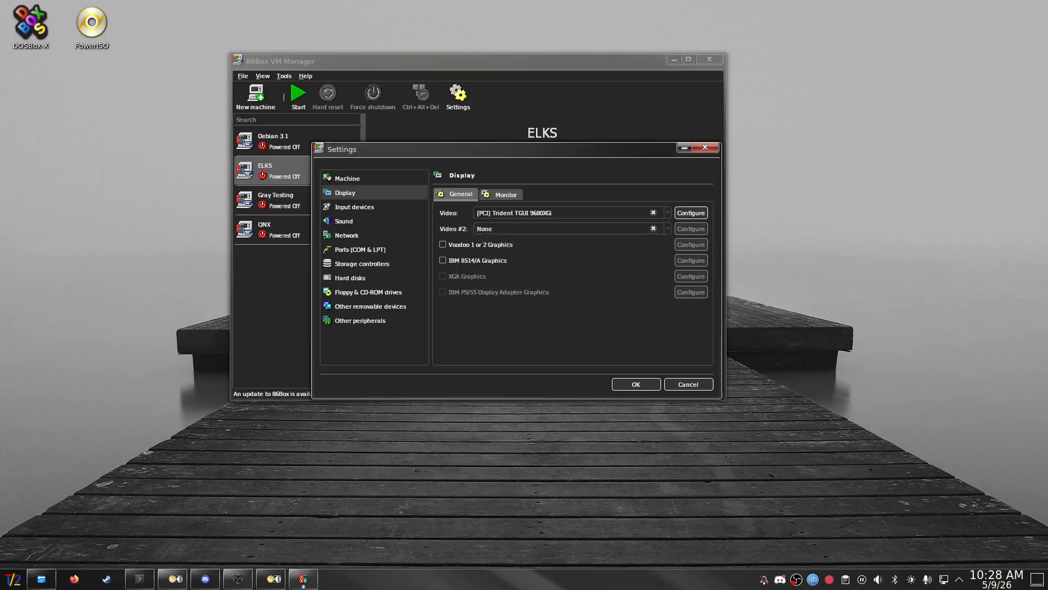
pyautogui.click(501, 195)
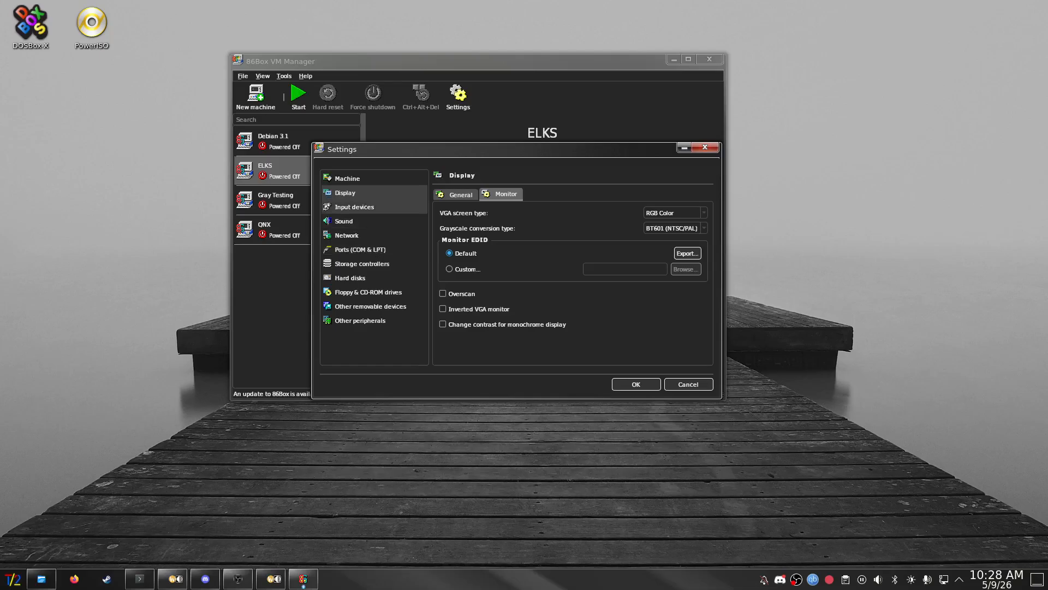
pyautogui.click(355, 207)
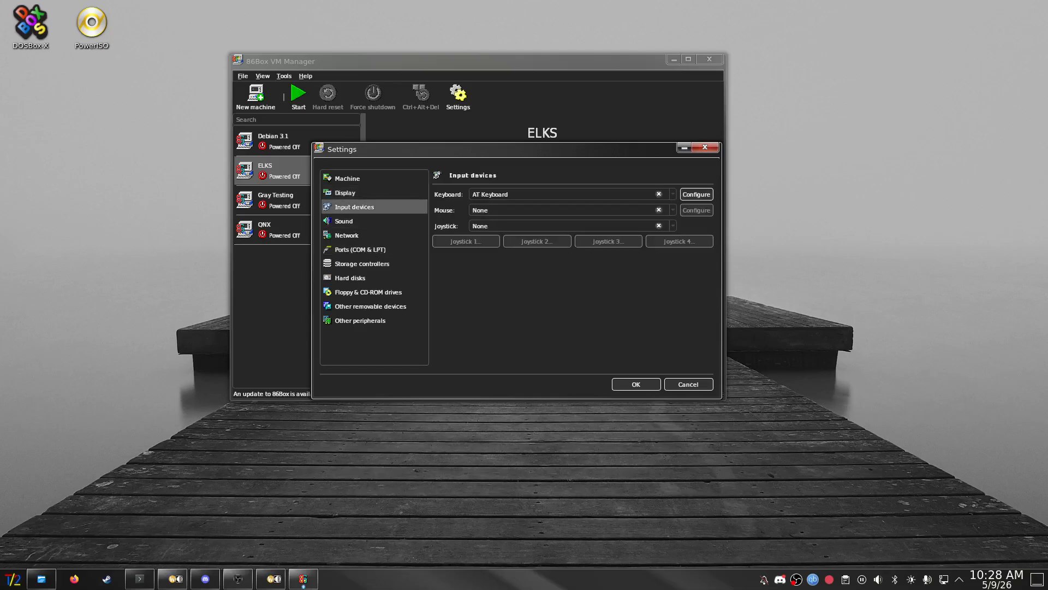
# - Set the keyboard to PS/2 Keyboard and the mouse to PS/2 Mouse
pyautogui.click(562, 194)
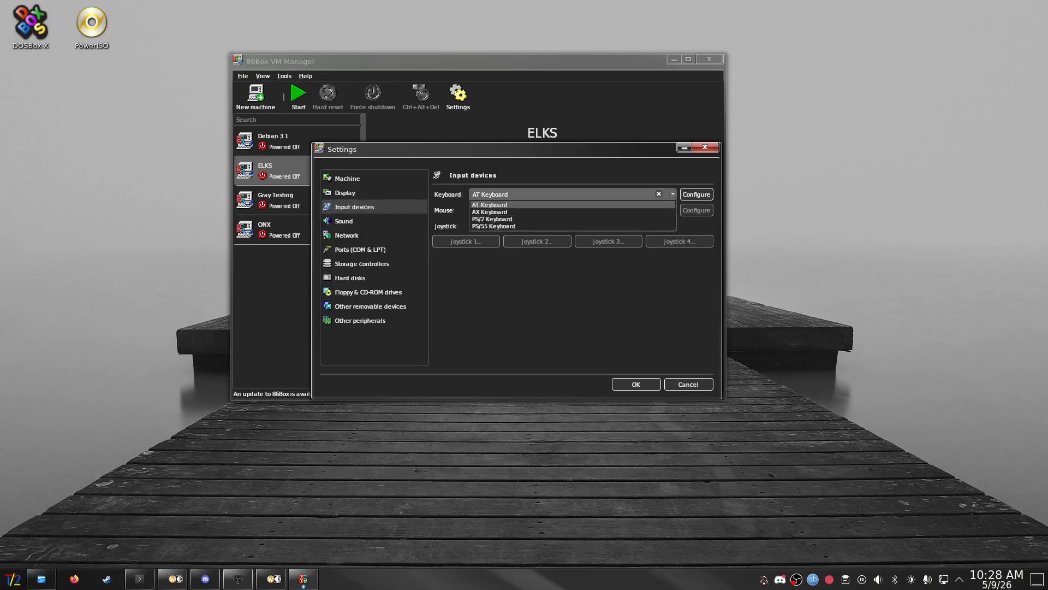
pyautogui.click(492, 219)
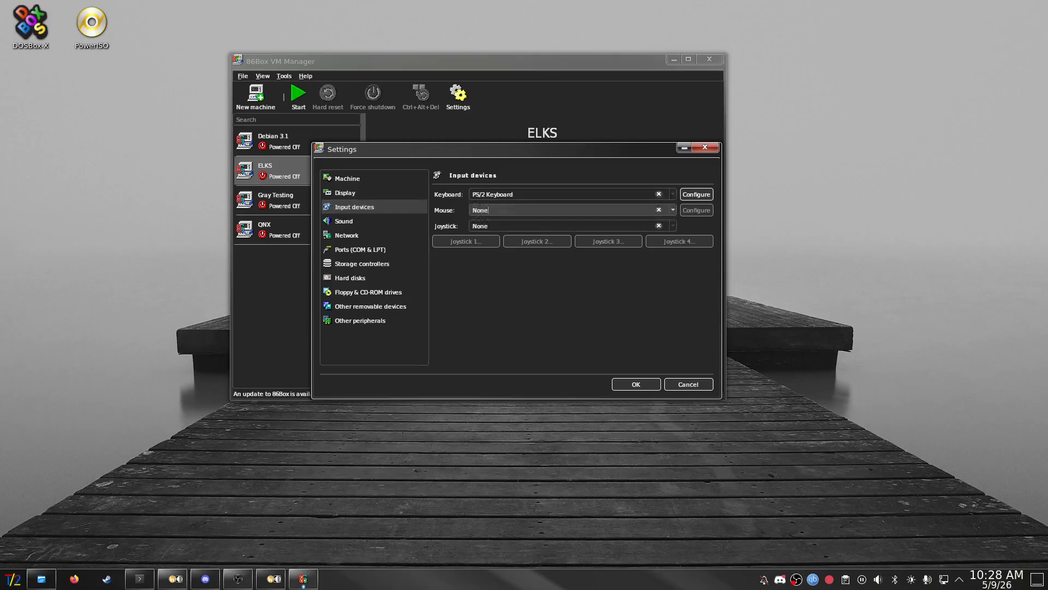
pyautogui.click(562, 211)
pyautogui.click(563, 277)
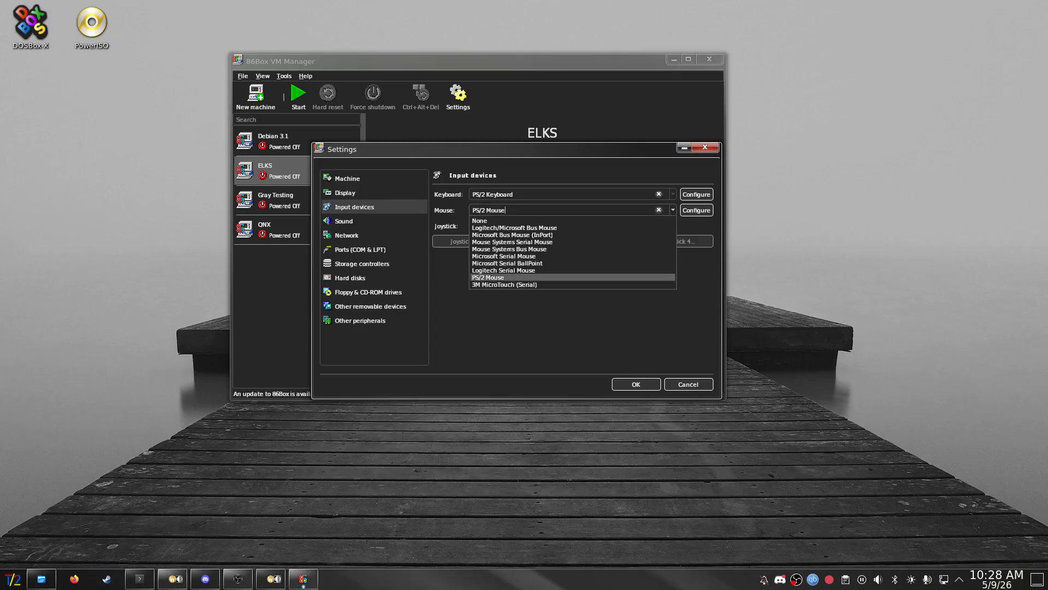
# - Configure the PS/2 Mouse to use two buttons
pyautogui.click(696, 195)
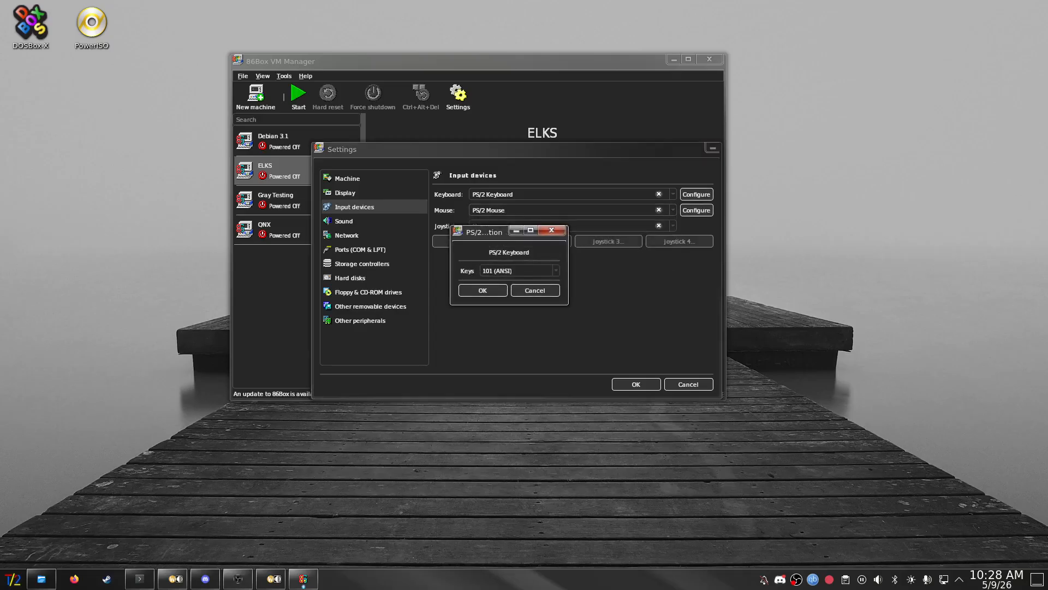
pyautogui.click(483, 290)
pyautogui.click(696, 210)
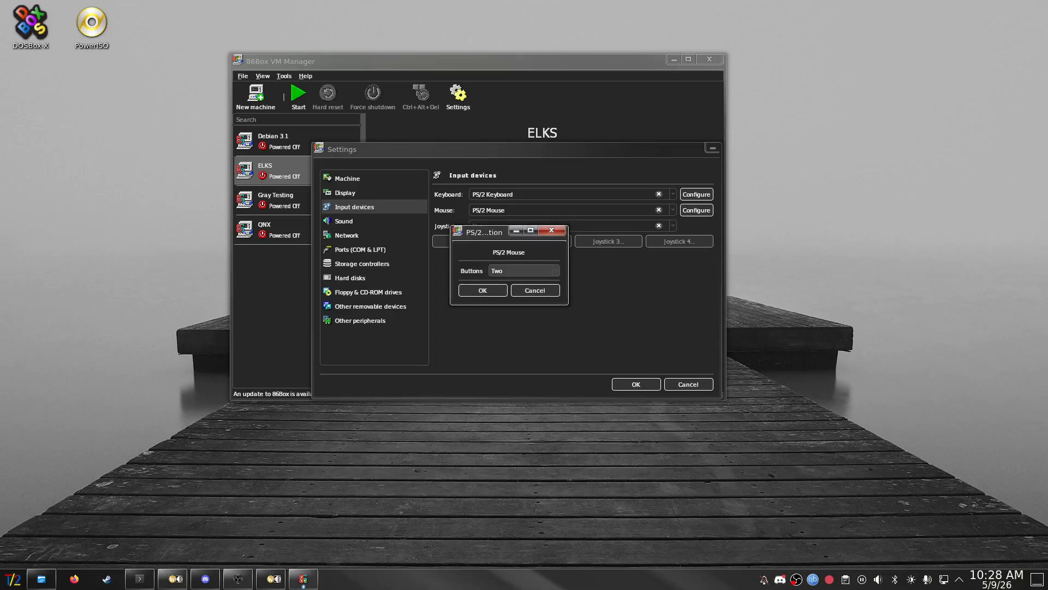
pyautogui.click(524, 270)
pyautogui.click(501, 295)
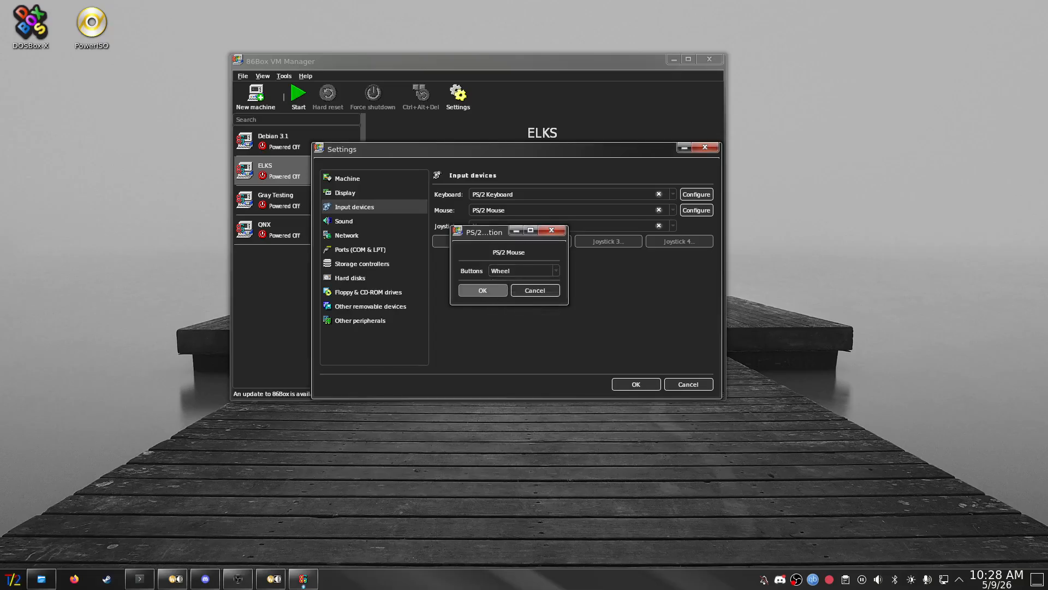
pyautogui.click(483, 290)
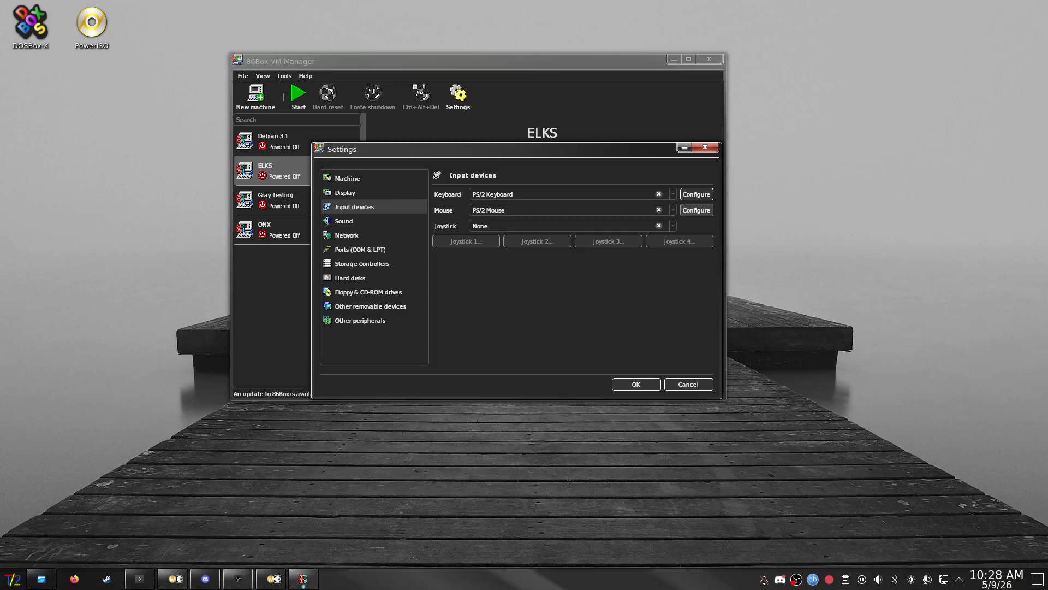
pyautogui.click(696, 210)
pyautogui.scroll(2, 524, 270)
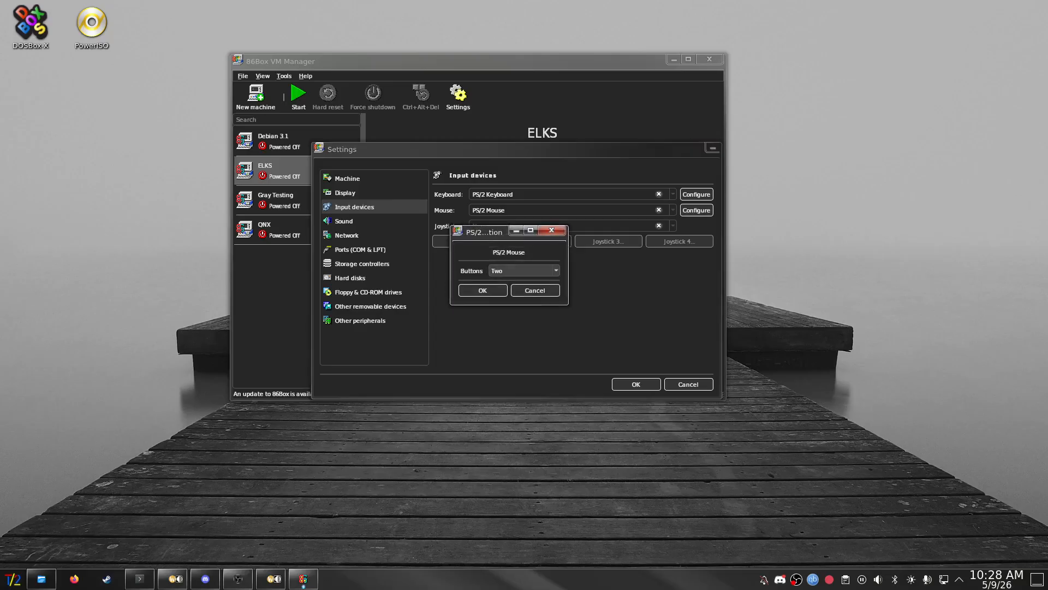
pyautogui.click(483, 290)
pyautogui.click(344, 221)
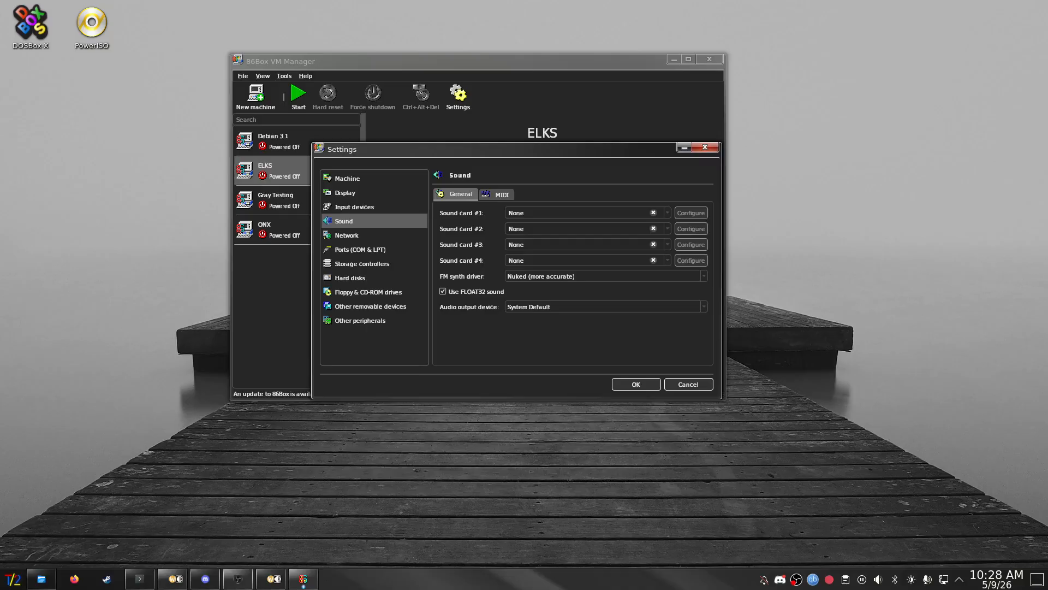
# - Make sound card #1 the [ISA16] Sound Blaster 16 PnP with DSP version 4.13
pyautogui.click(579, 212)
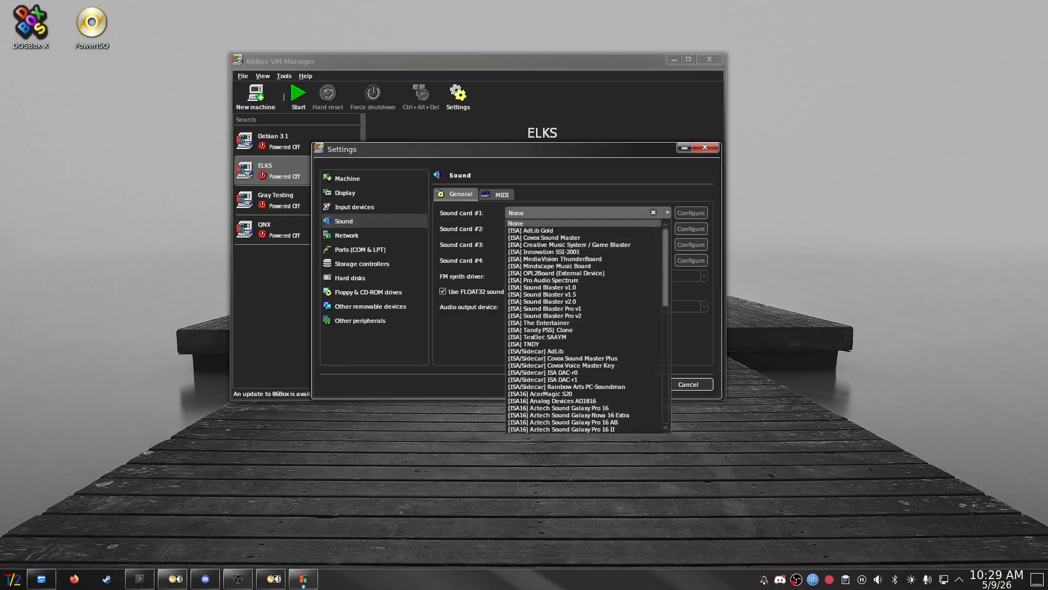
pyautogui.scroll(-3, 546, 327)
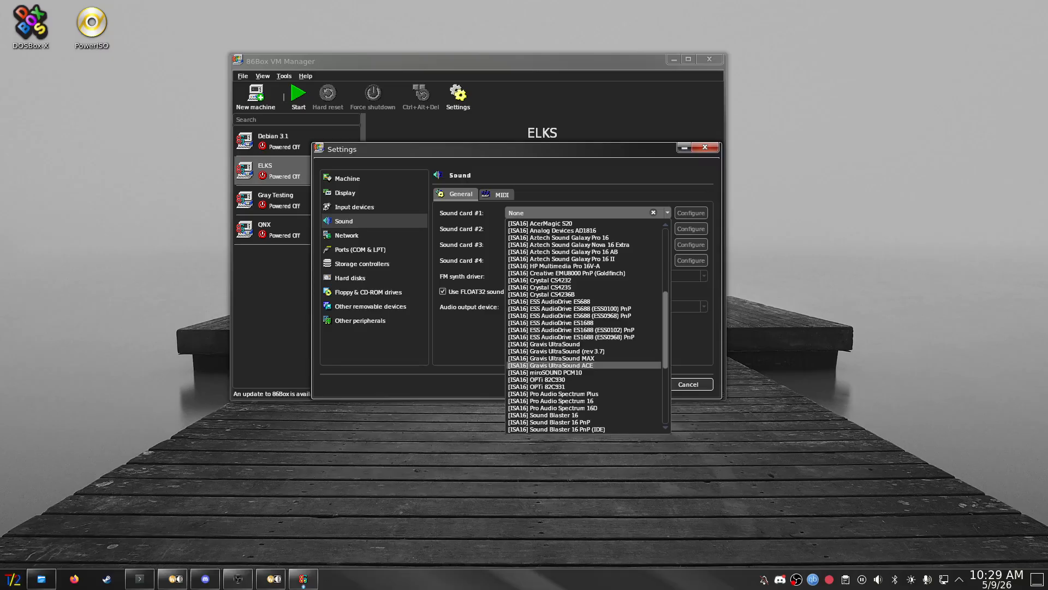
pyautogui.scroll(2, 546, 351)
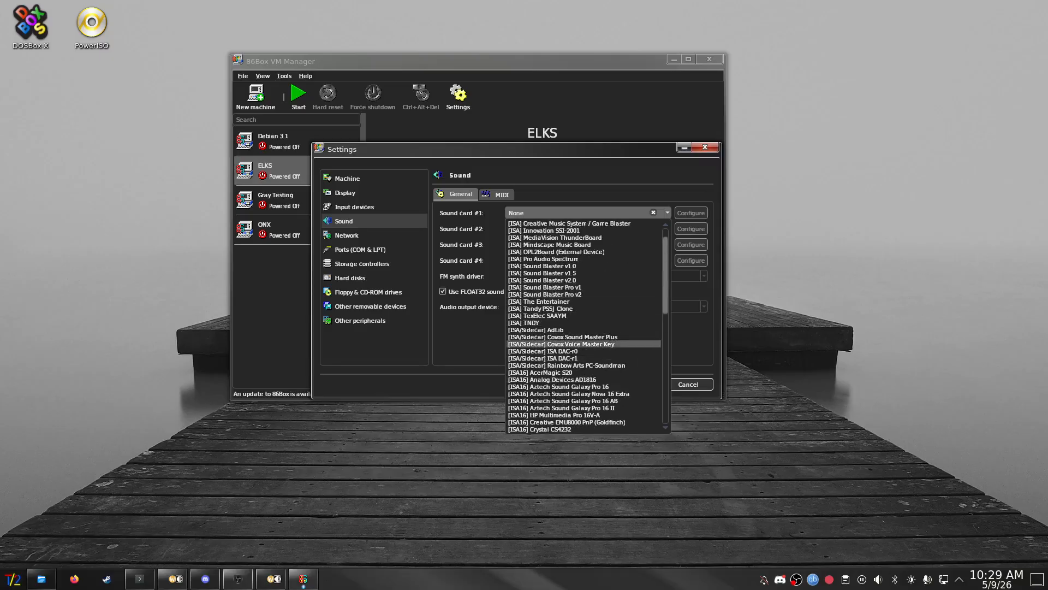
pyautogui.scroll(-7, 557, 238)
pyautogui.scroll(-4, 557, 237)
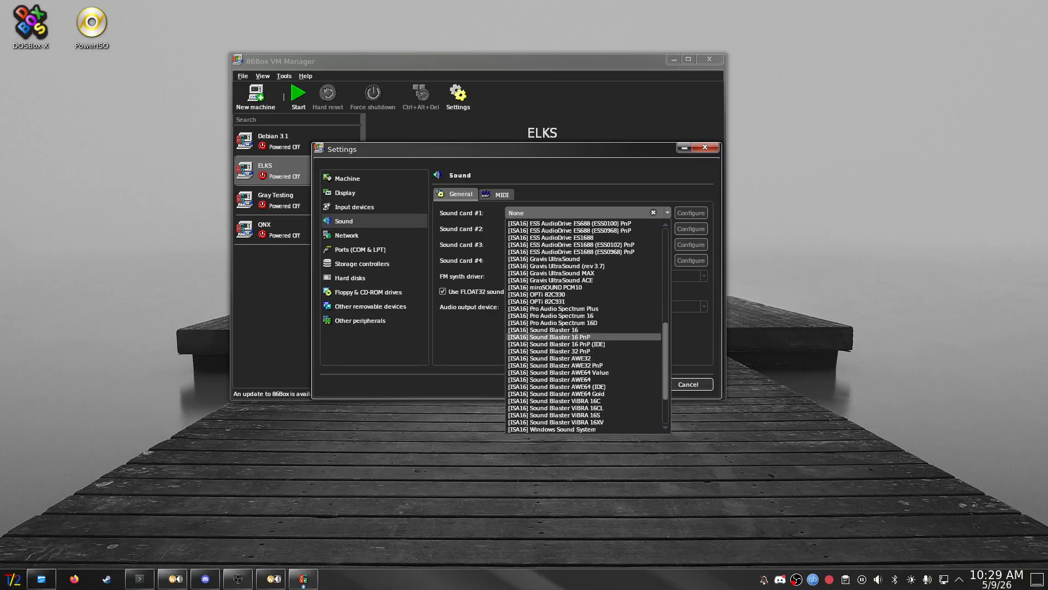
pyautogui.click(548, 337)
pyautogui.click(691, 213)
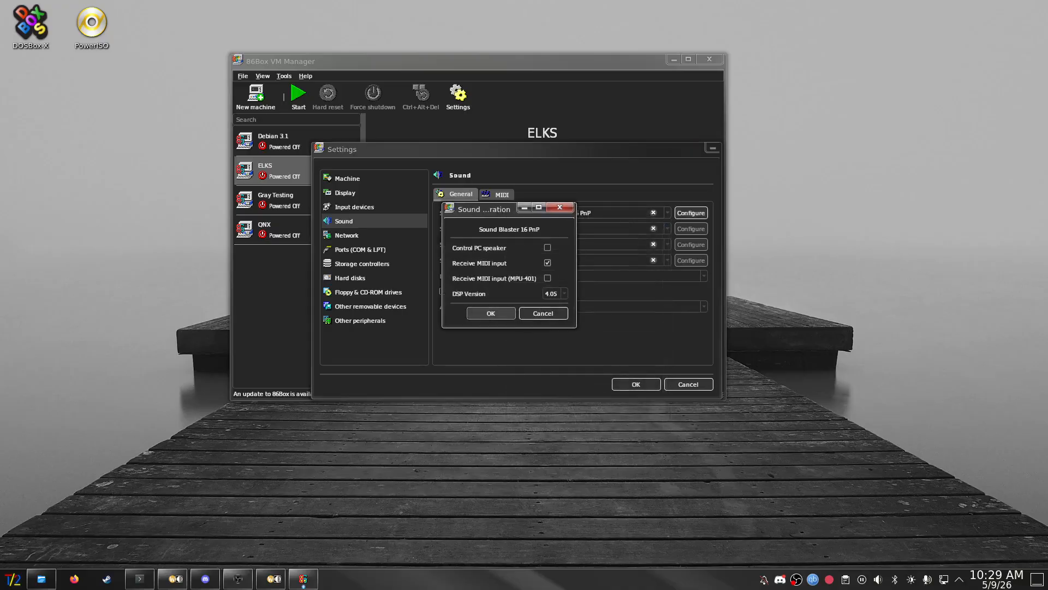
pyautogui.click(553, 293)
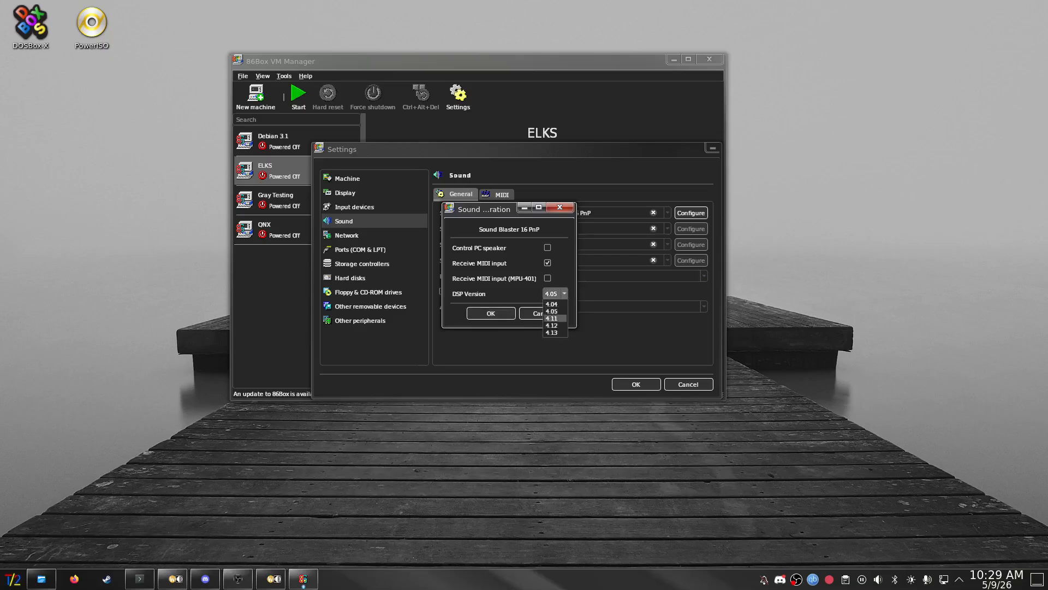
pyautogui.click(551, 315)
pyautogui.click(491, 313)
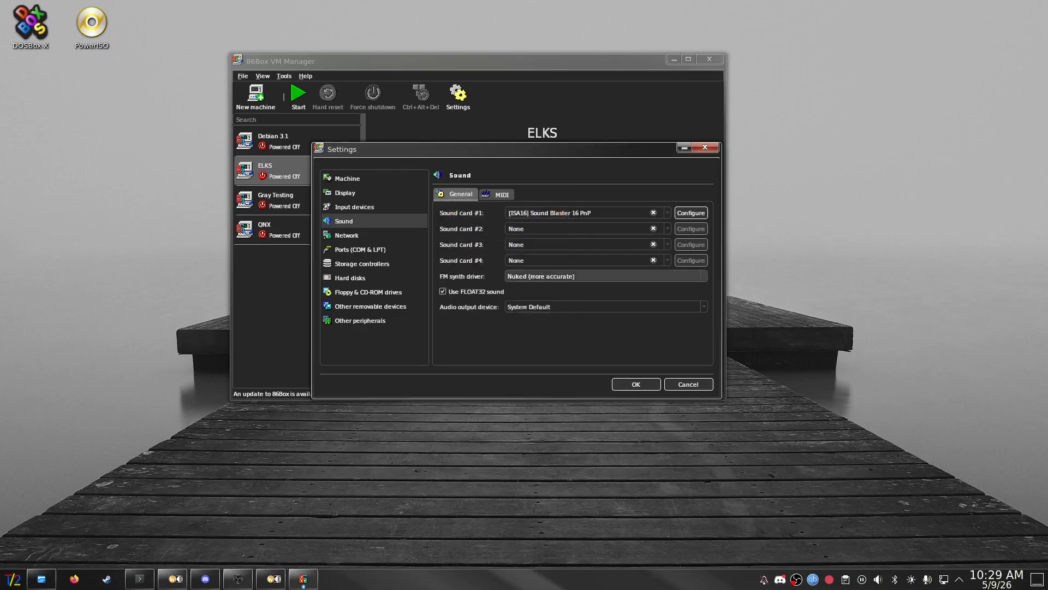
# - Leave the MIDI output device at None
pyautogui.click(496, 194)
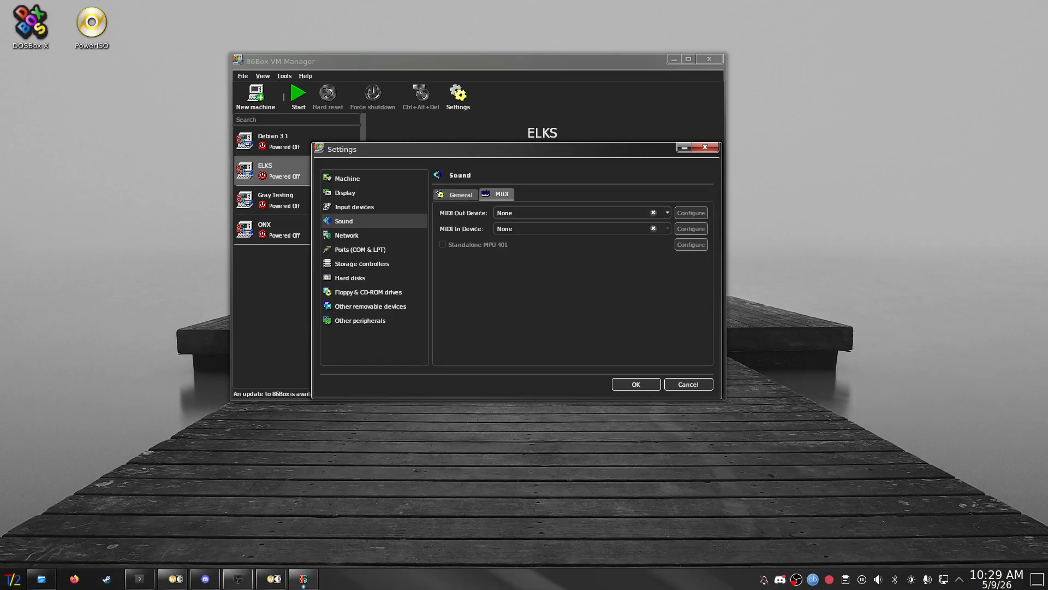
pyautogui.click(557, 213)
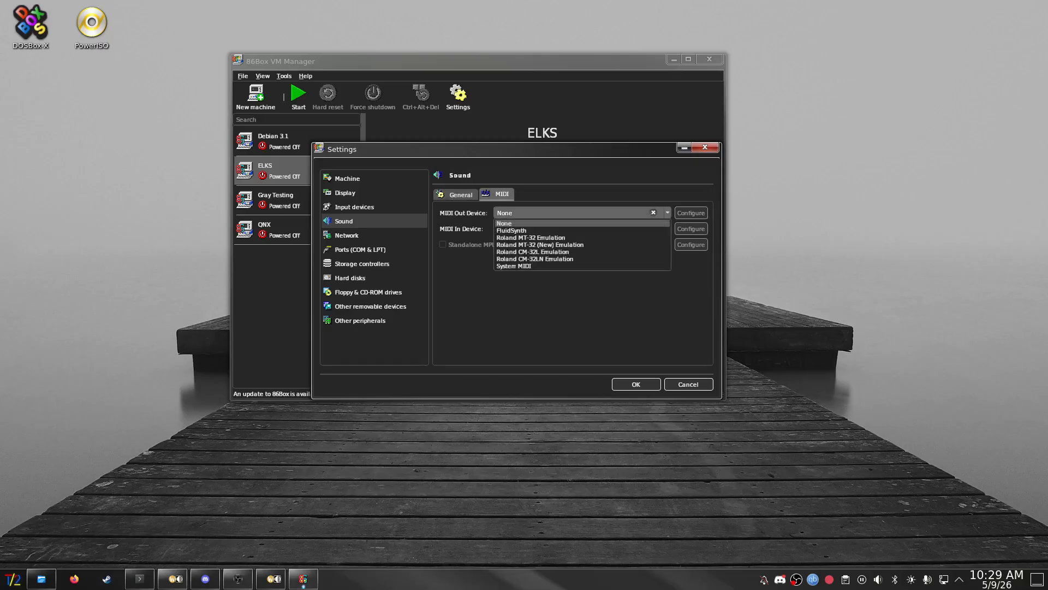
pyautogui.press('Down')
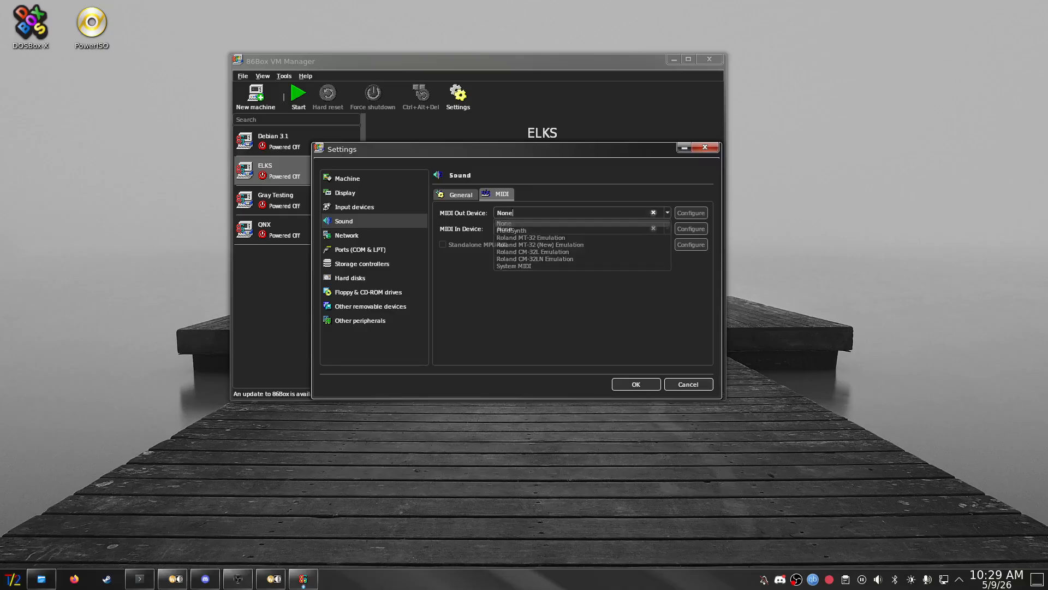
pyautogui.press('Escape')
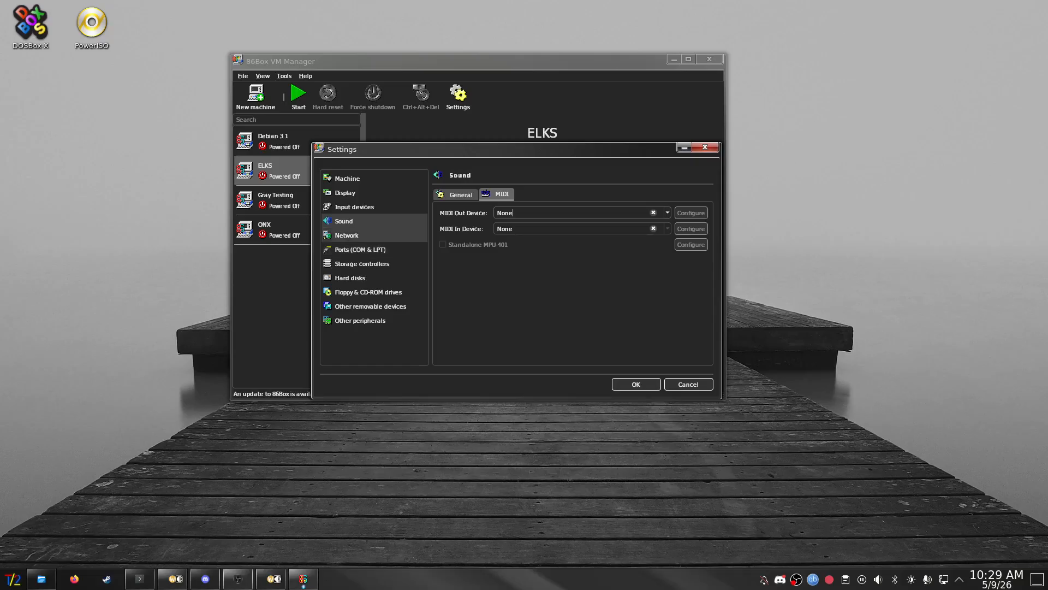
pyautogui.click(360, 235)
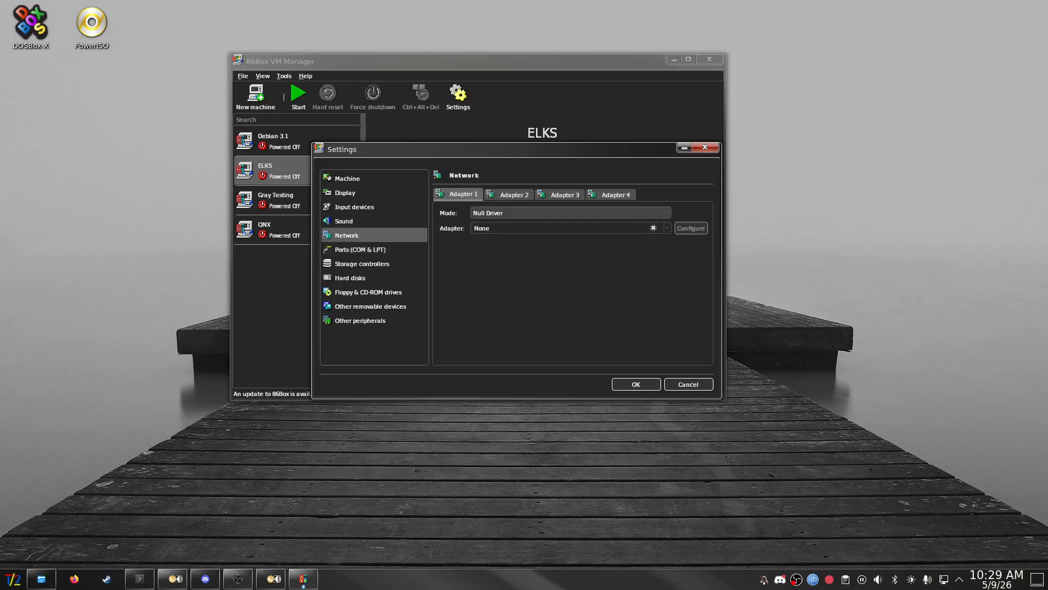
# - Set network adapter 1 to SLiRP mode with the [PCI] AMD PCnet-FAST III card
pyautogui.click(571, 213)
pyautogui.press('Up')
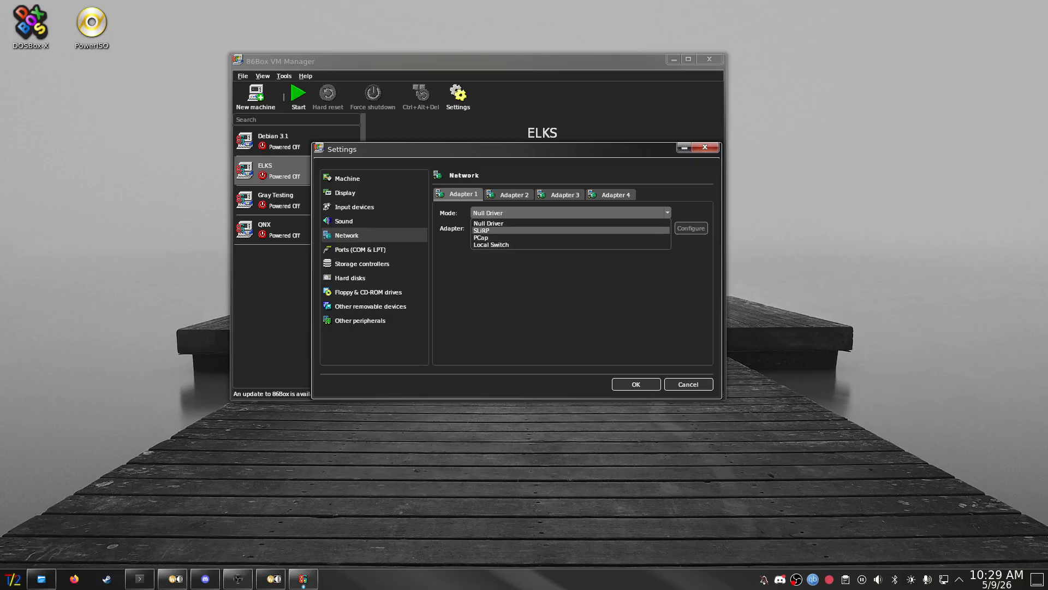
pyautogui.press('Return')
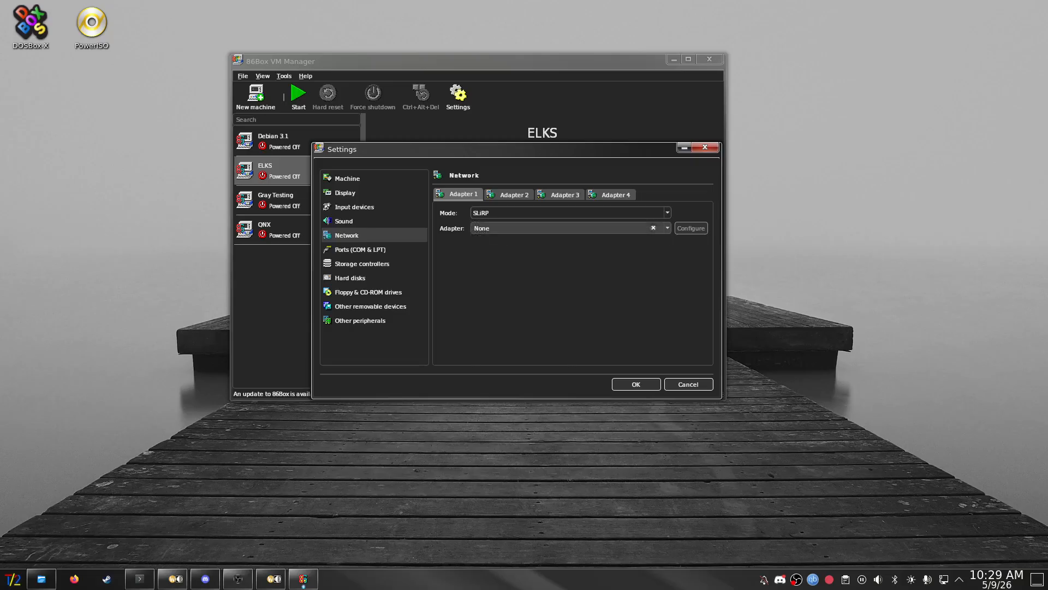
pyautogui.click(667, 229)
pyautogui.click(571, 367)
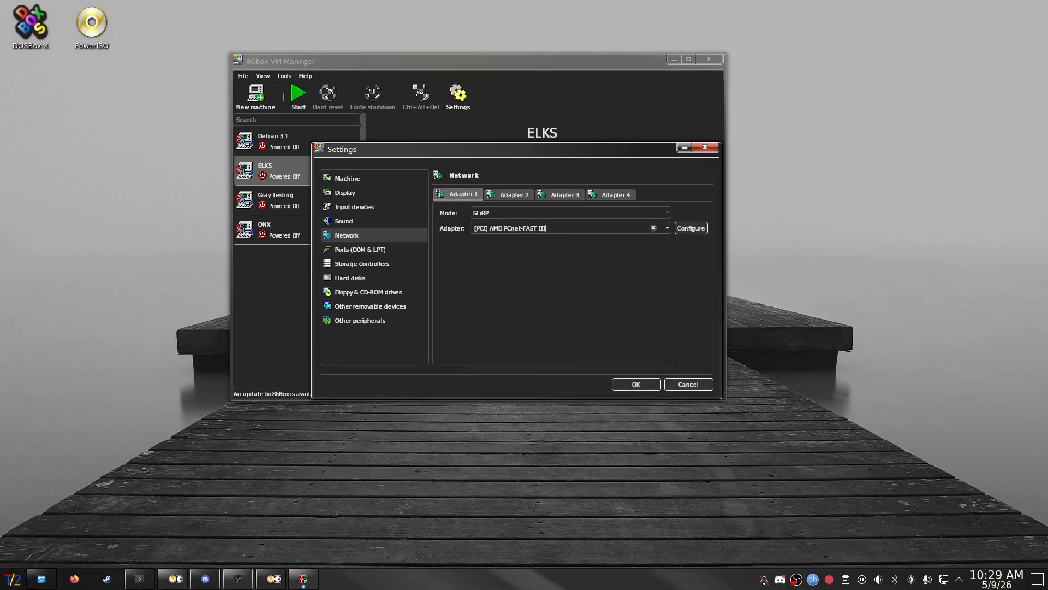
pyautogui.click(360, 249)
pyautogui.click(362, 264)
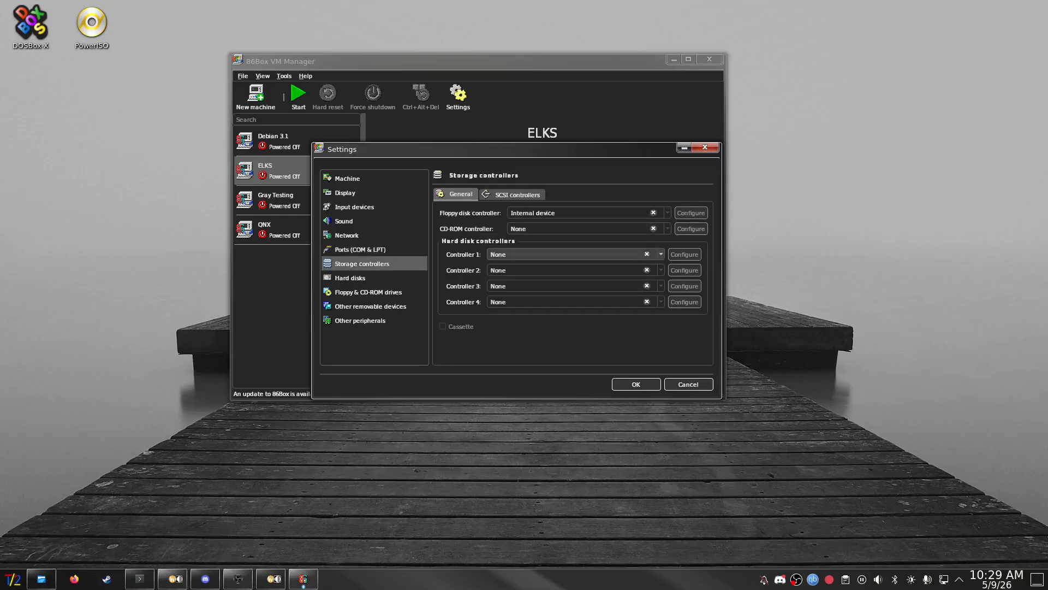
pyautogui.click(568, 255)
# - Set hard disk Controller 1 to Internal device and start adding a new hard disk
pyautogui.click(512, 272)
pyautogui.click(350, 278)
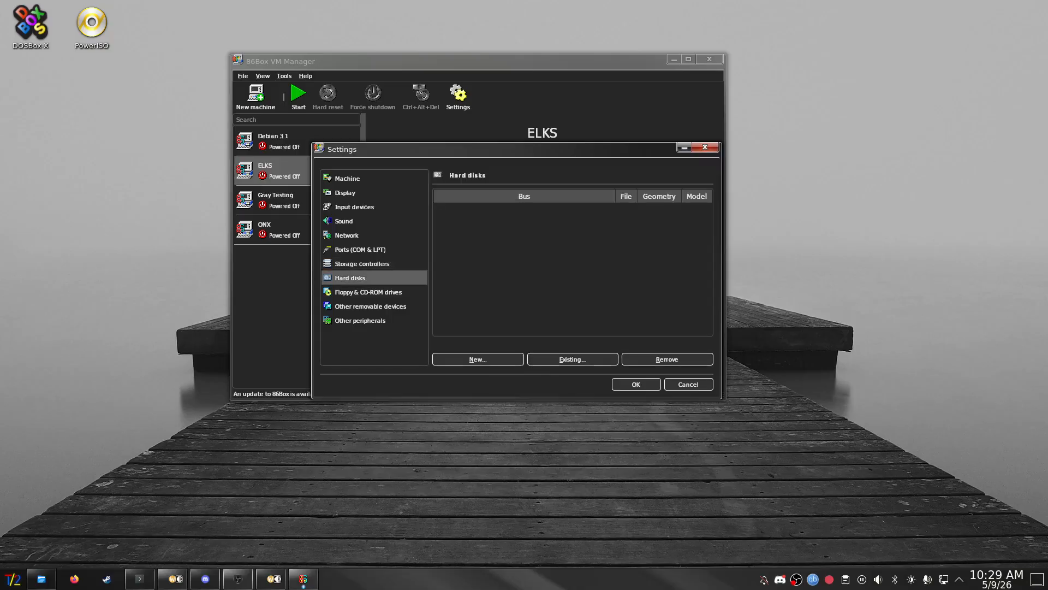
pyautogui.click(478, 359)
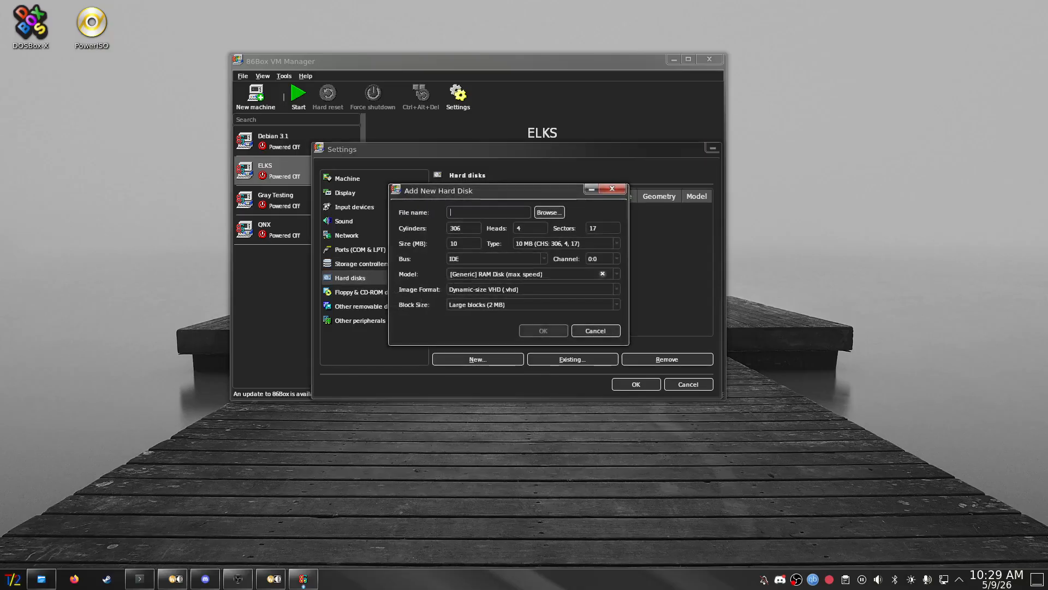
# - Create the 8192 MB disk image corel-1_2-8gb.vhd on IDE 0:0
pyautogui.click(549, 213)
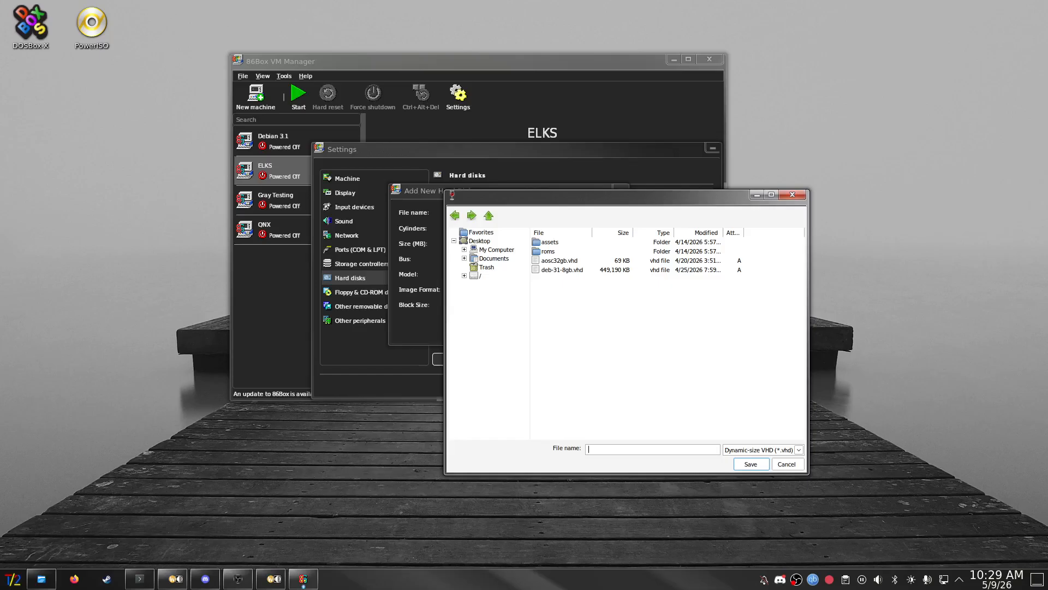
pyautogui.write('corel-1_2-8gb.vhd')
pyautogui.press('Return')
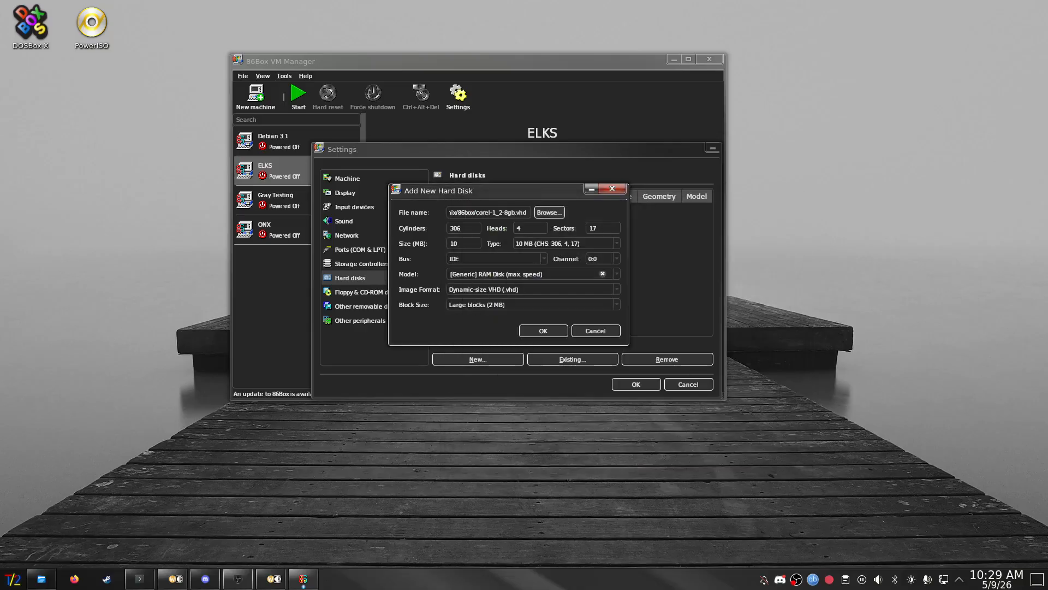
pyautogui.doubleClick(454, 244)
pyautogui.write('8192')
pyautogui.click(543, 331)
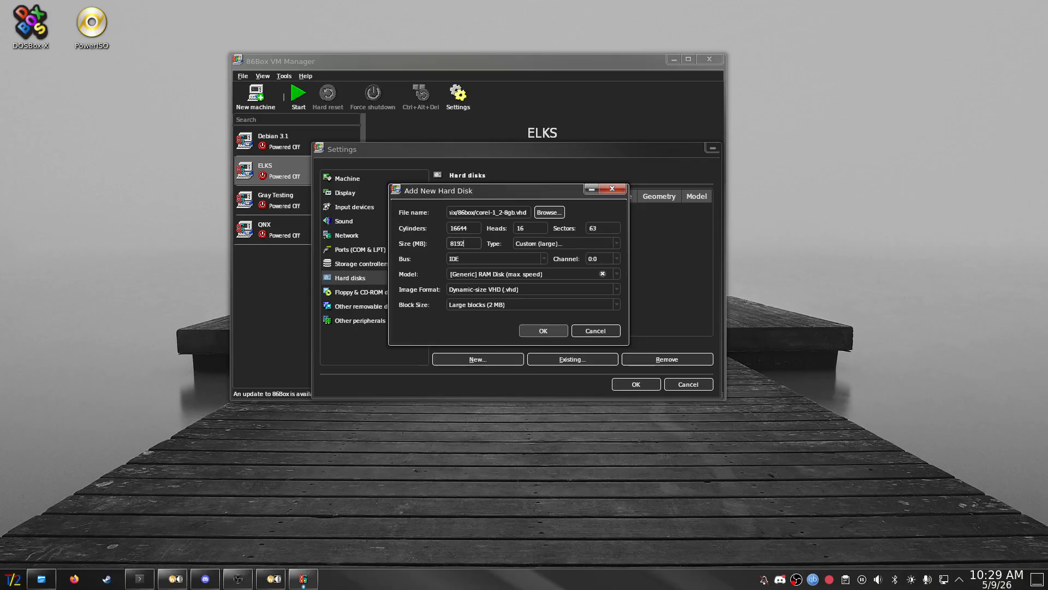
pyautogui.click(578, 279)
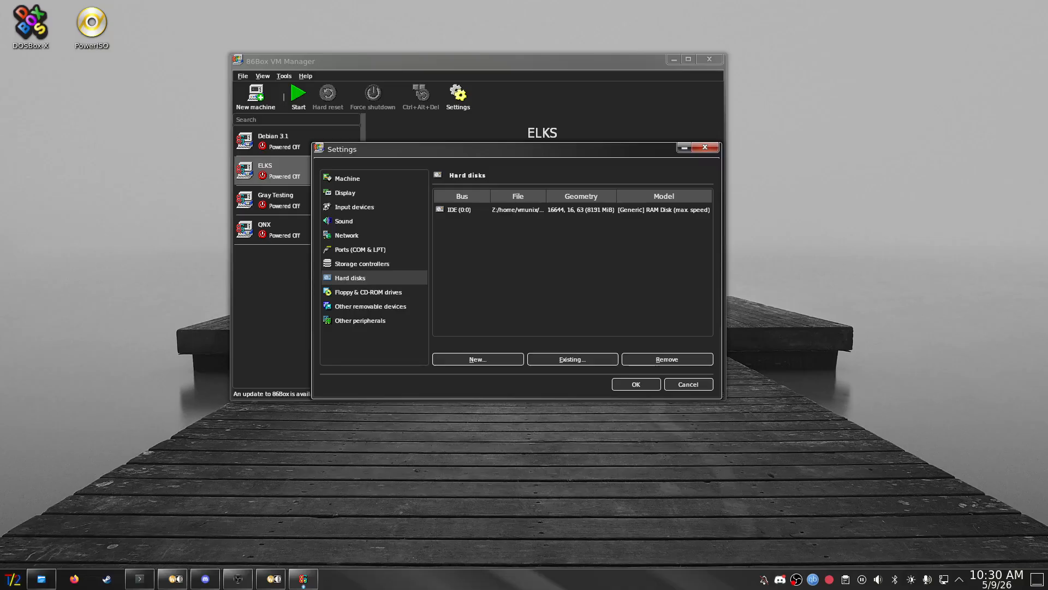
# - Select the IDE (0:0) disk and review its model and drive sound options
pyautogui.click(639, 210)
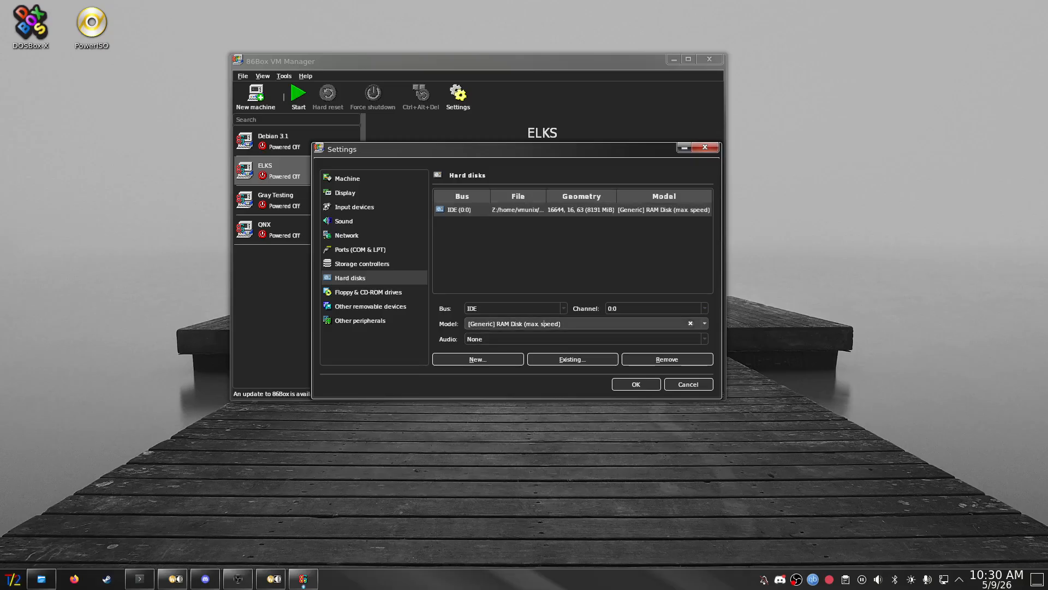
pyautogui.click(639, 339)
pyautogui.click(639, 350)
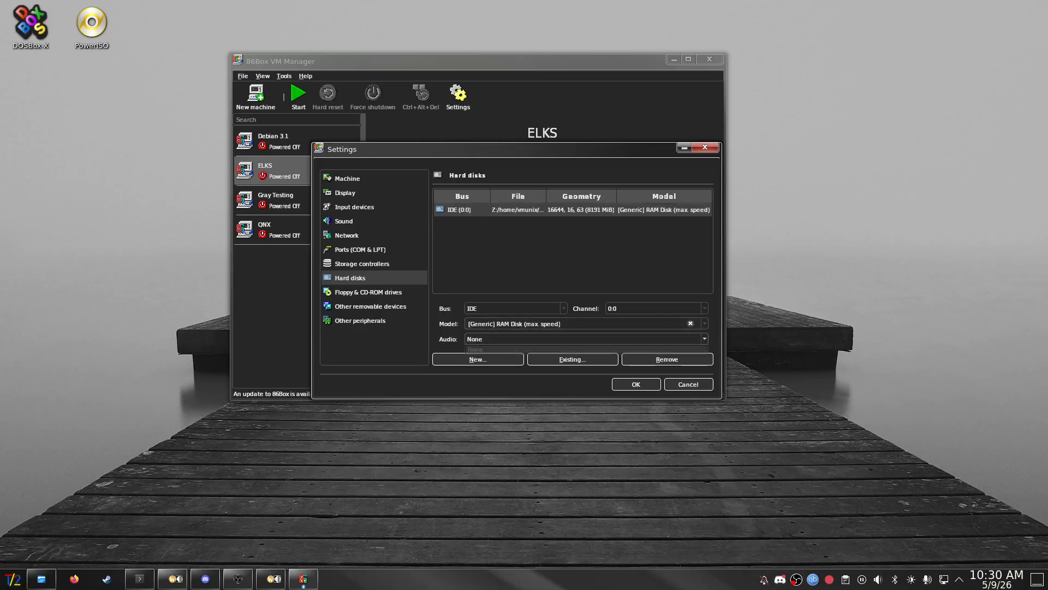
pyautogui.scroll(-1, 639, 324)
pyautogui.click(704, 324)
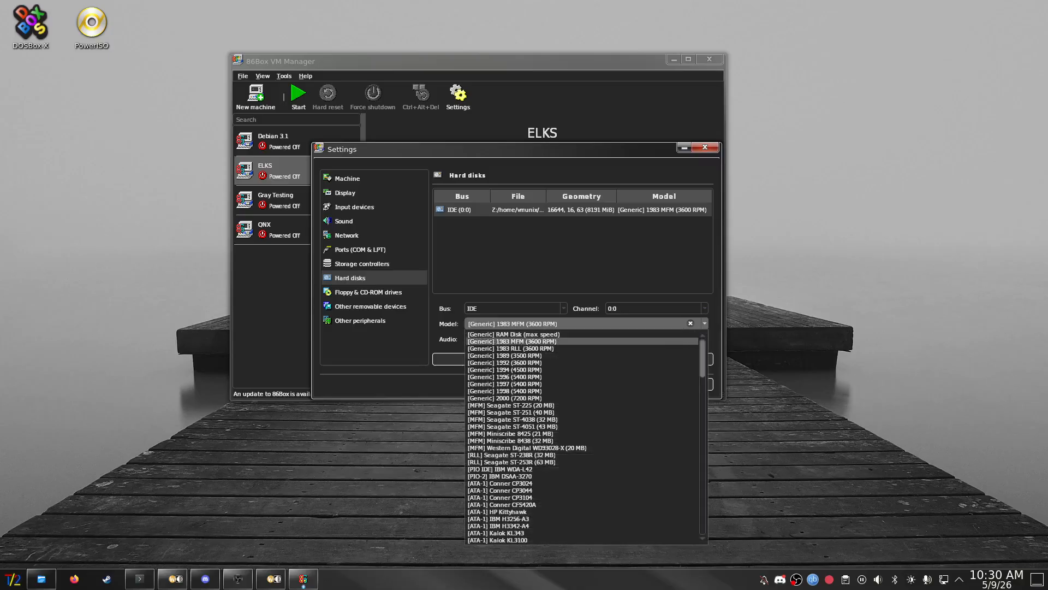
pyautogui.click(639, 341)
pyautogui.click(639, 339)
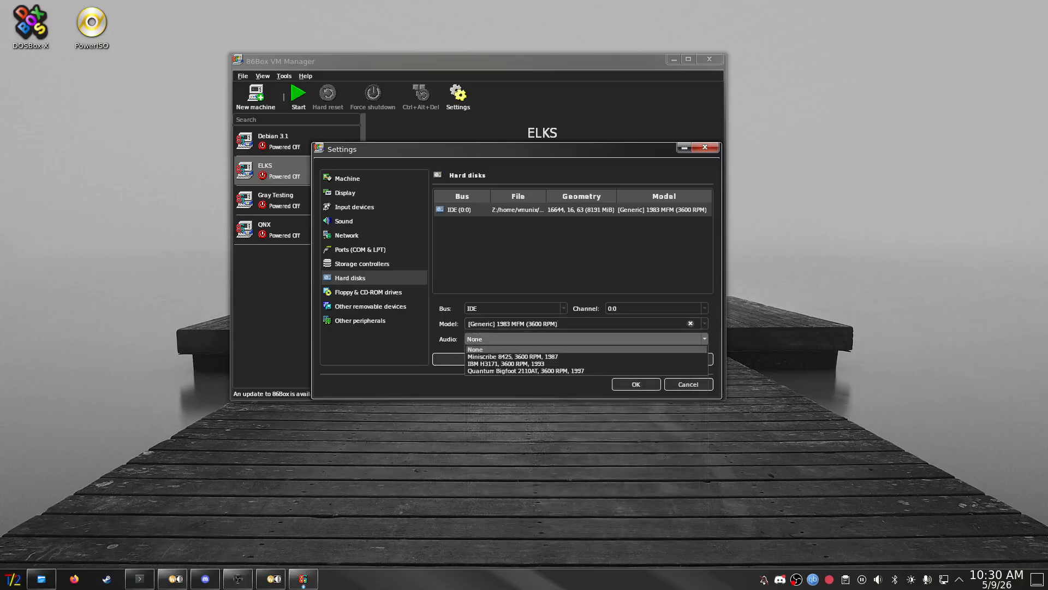
pyautogui.click(639, 350)
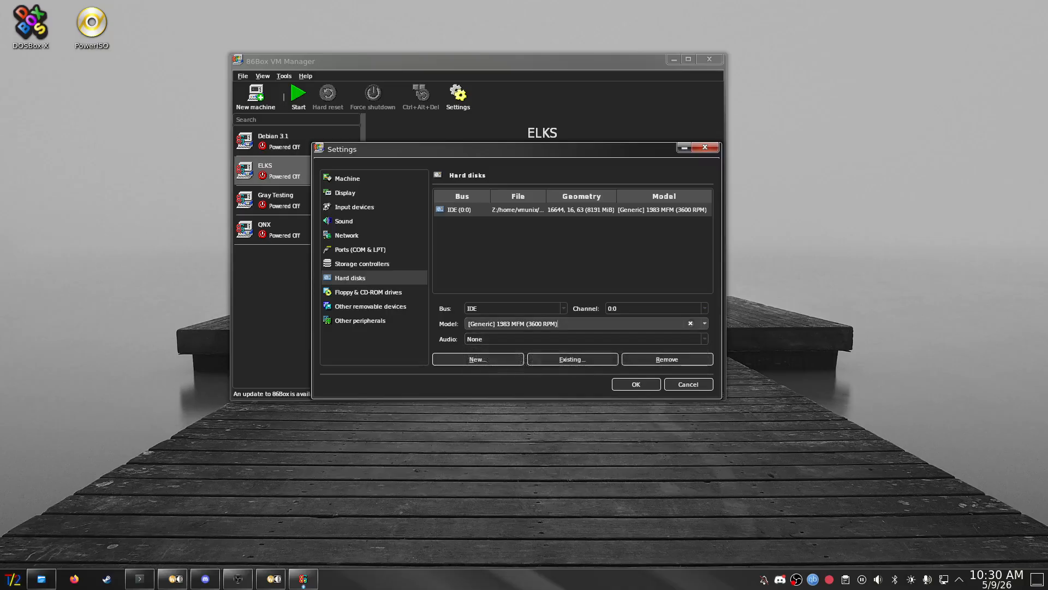
# - Give the disk the [MFM] Miniscribe 8425 (21 MB) model and Quantum Bigfoot 2110AT sounds
pyautogui.click(558, 323)
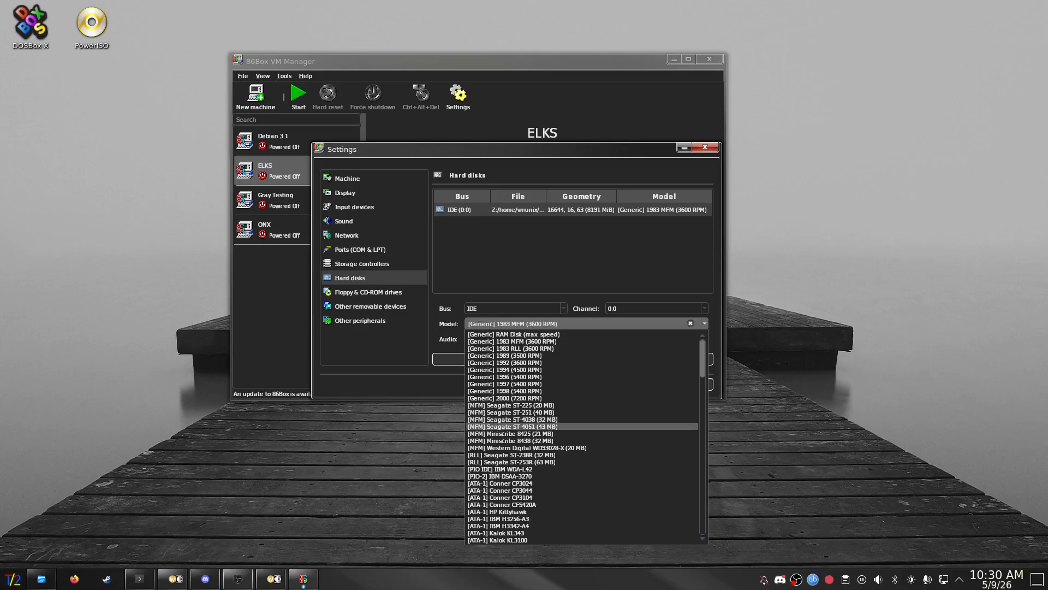
pyautogui.click(510, 434)
pyautogui.click(546, 339)
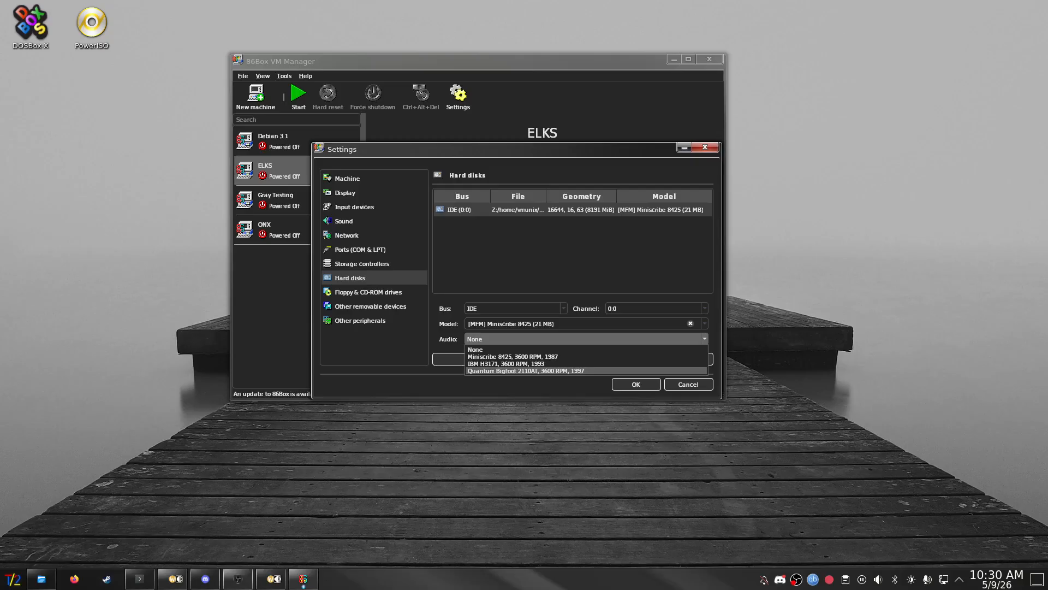
pyautogui.click(526, 370)
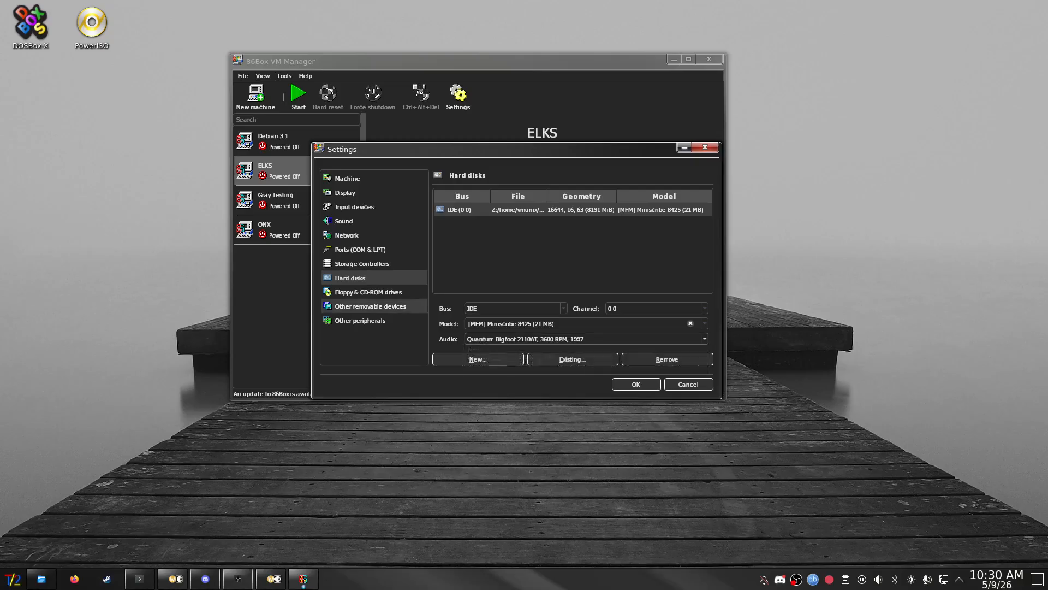
pyautogui.click(368, 292)
# - Set floppy drive 1 to 3.5" 1.44M and floppy drive 2 to None
pyautogui.click(526, 229)
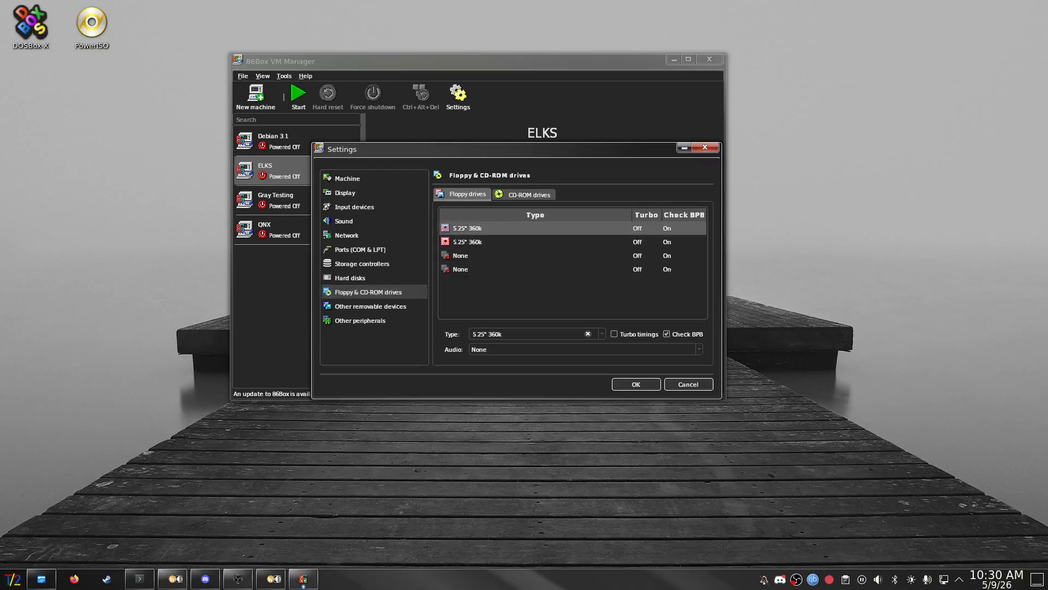
pyautogui.click(538, 335)
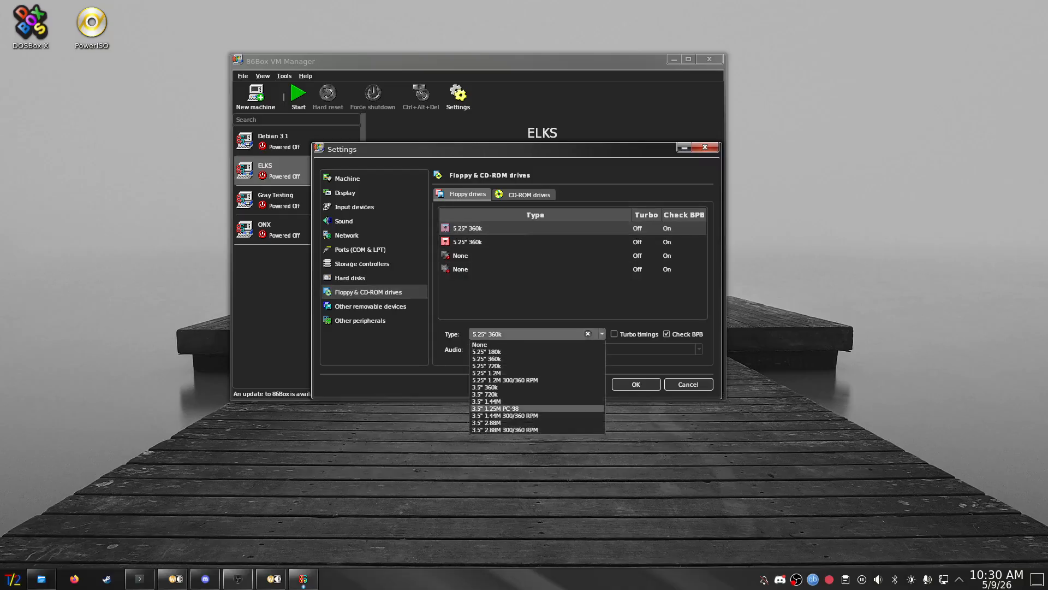
pyautogui.click(491, 401)
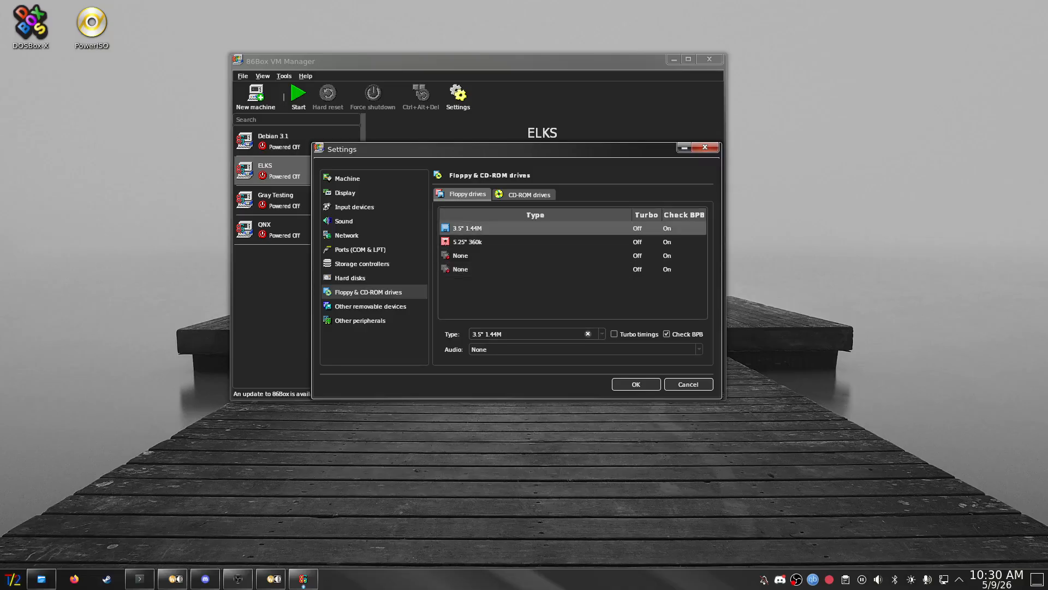
pyautogui.click(508, 241)
pyautogui.click(588, 333)
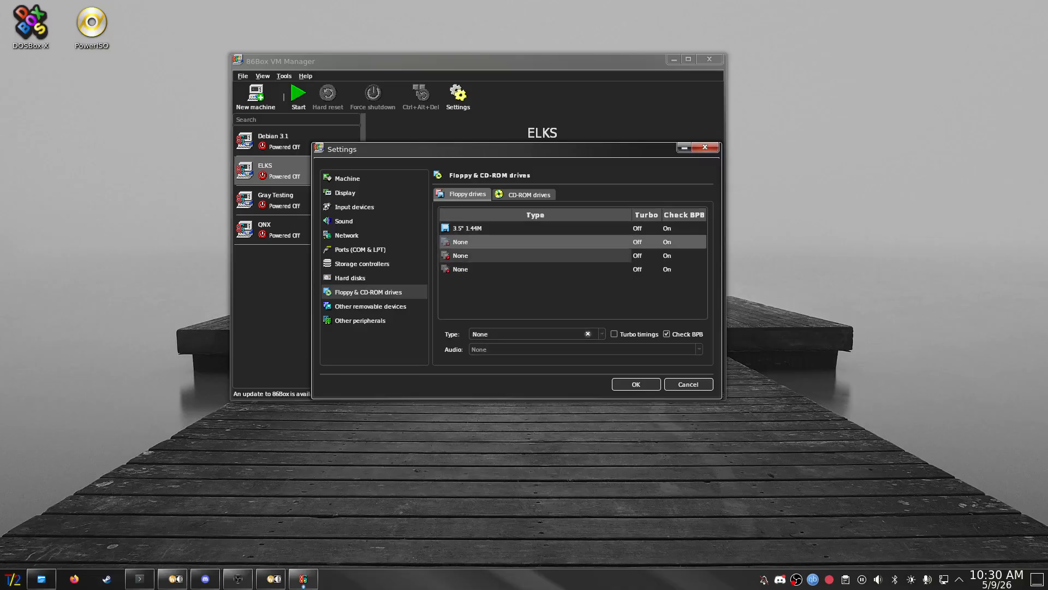
pyautogui.click(546, 228)
# - Give floppy drive 1 Alps Electric DF354H148F drive sounds
pyautogui.click(563, 350)
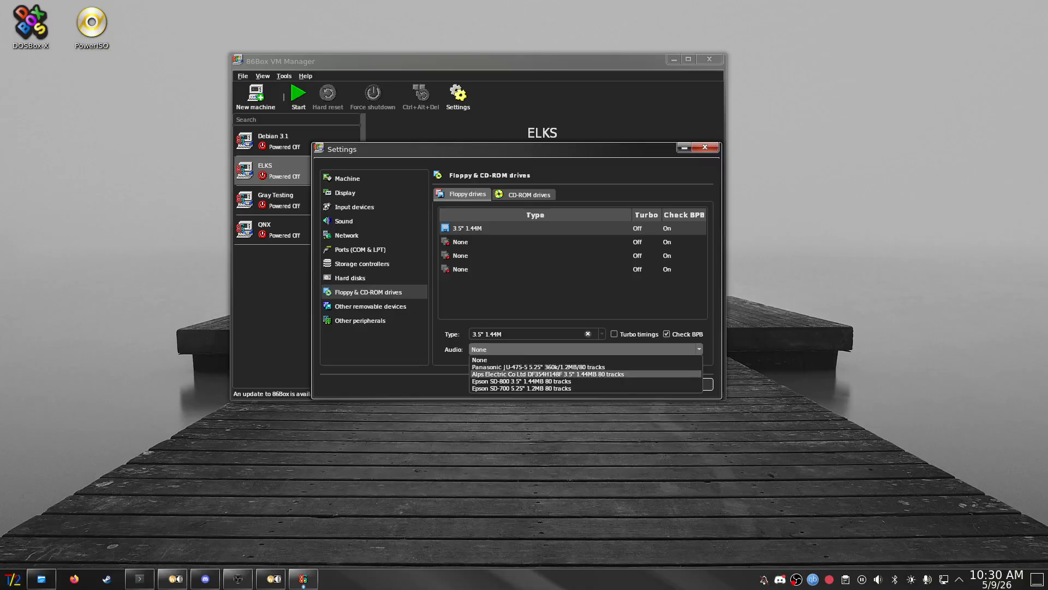
pyautogui.click(546, 374)
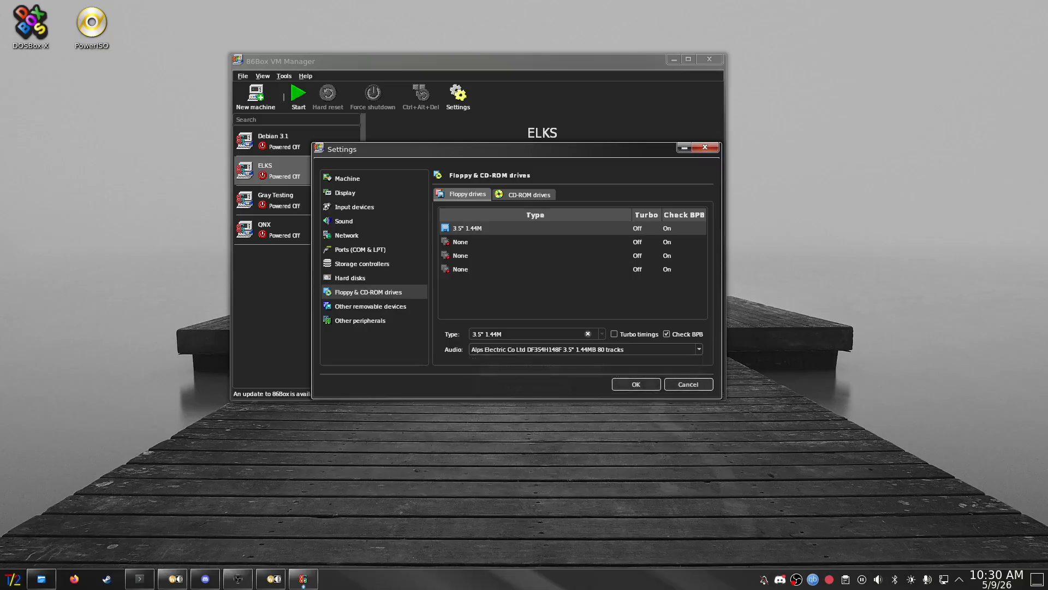
pyautogui.click(528, 194)
# - Attach the first CD-ROM as an ATAPI TOSHIBA DVD-ROM SD-M1202 at 32x
pyautogui.click(491, 334)
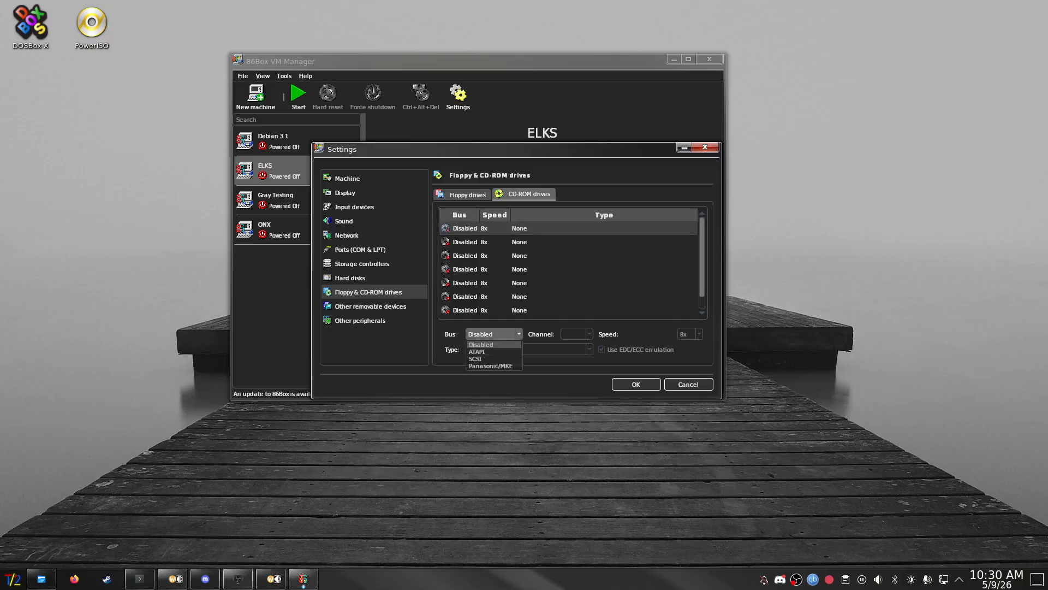
pyautogui.click(492, 352)
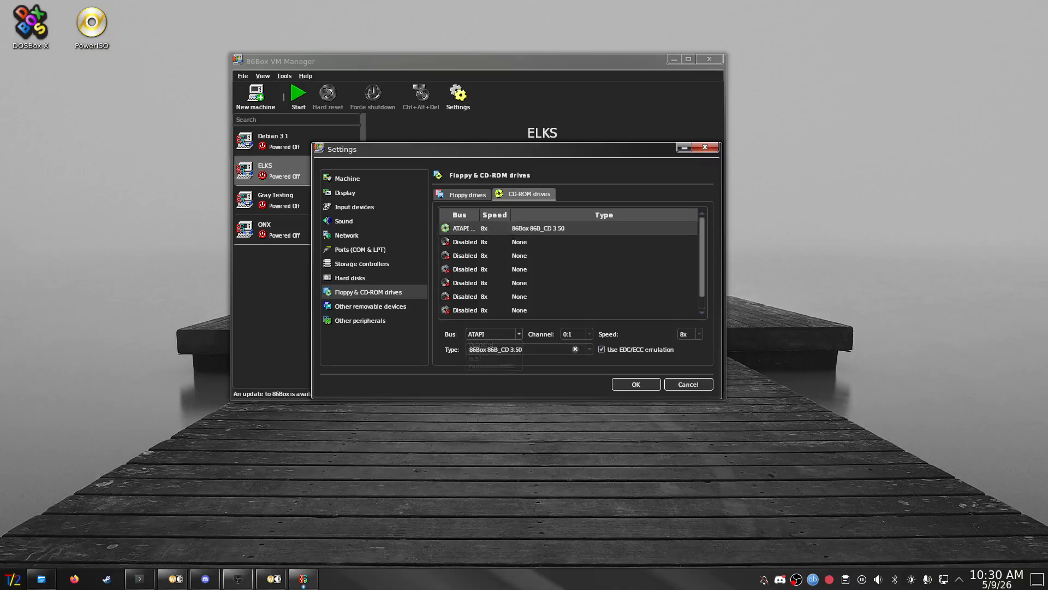
pyautogui.click(491, 349)
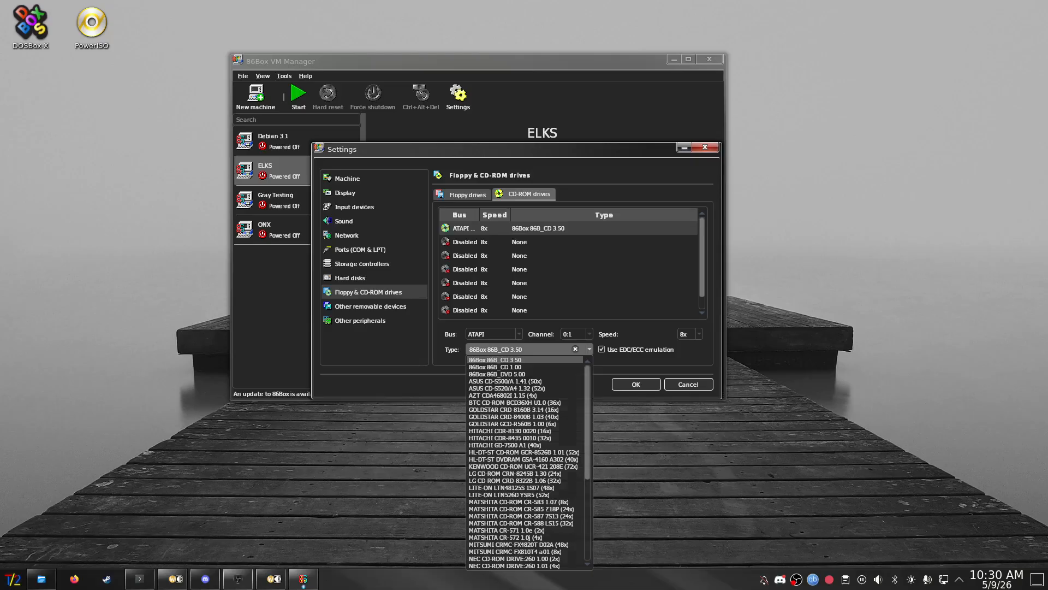
pyautogui.scroll(-2, 519, 464)
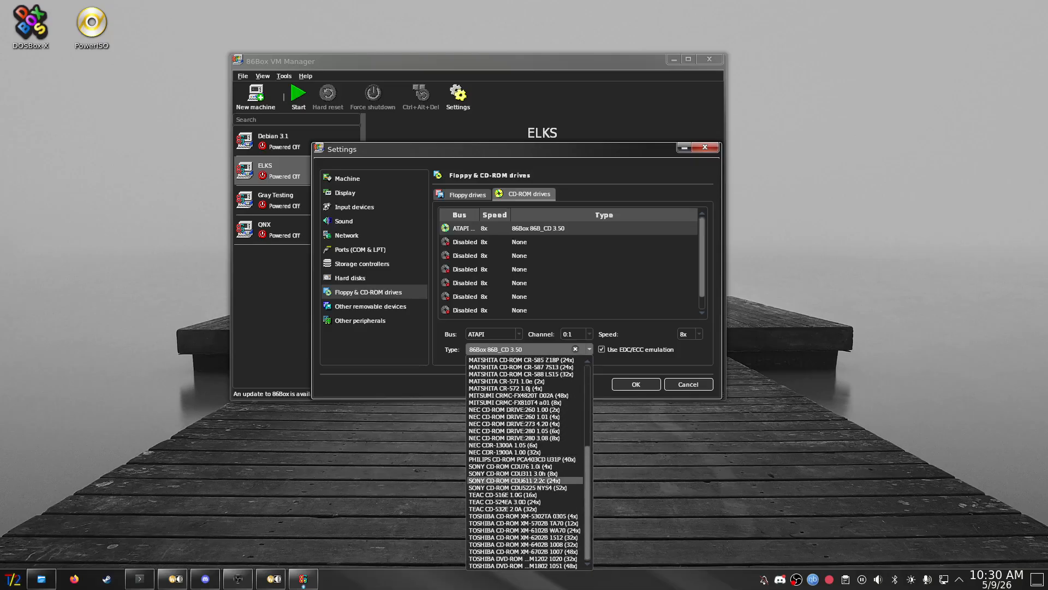
pyautogui.click(523, 559)
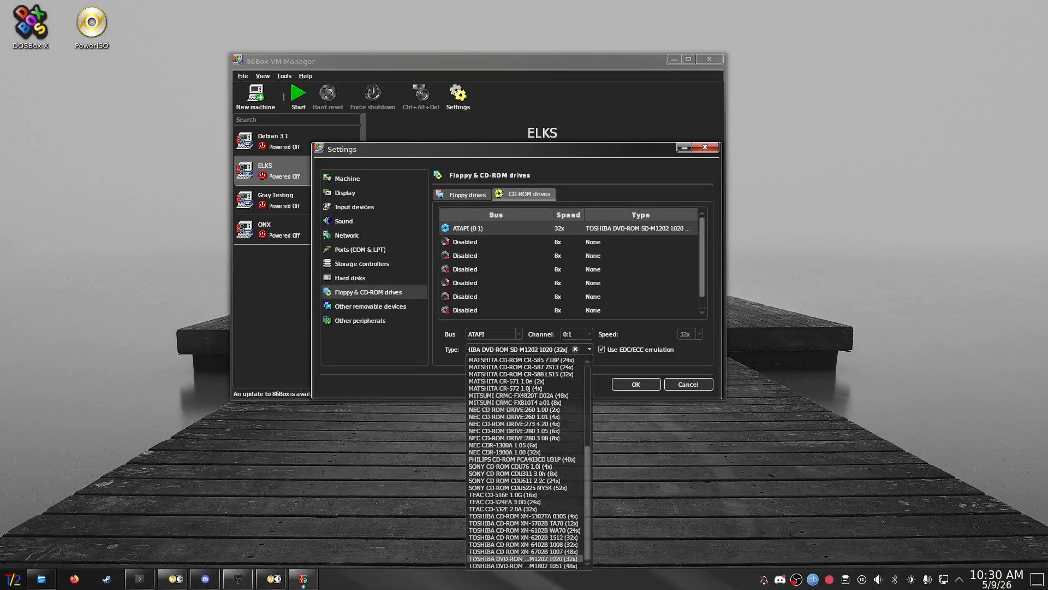
# - Review the remaining settings pages, save with OK, and start the Corel Linux 1.2 machine
pyautogui.click(371, 306)
pyautogui.click(360, 320)
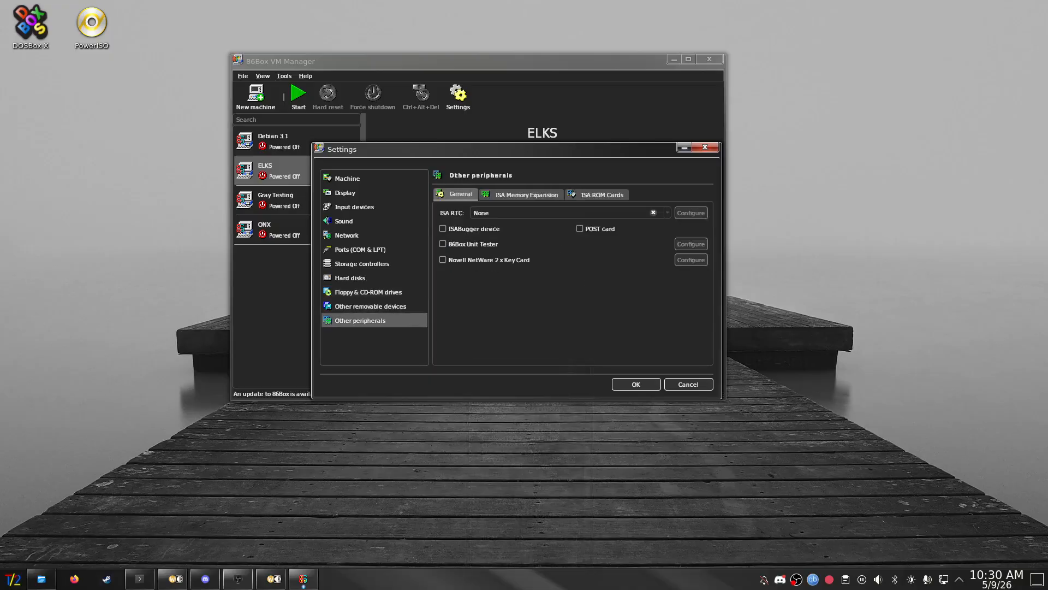
pyautogui.click(636, 384)
pyautogui.click(298, 97)
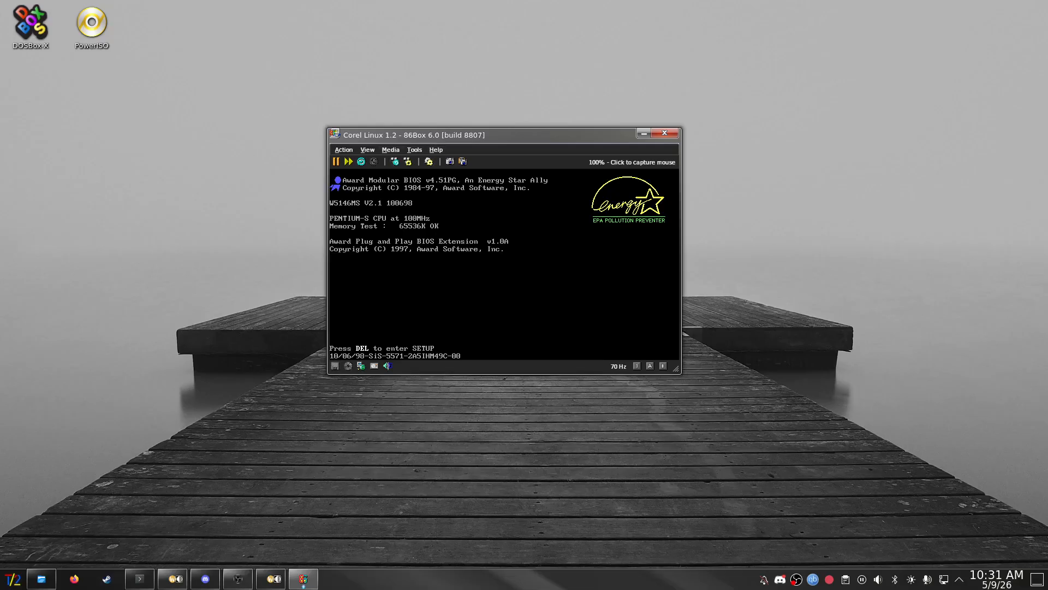
# - Load the Corel Linux CD image from Downloads, then press Del to enter BIOS setup
pyautogui.click(350, 365)
pyautogui.click(381, 332)
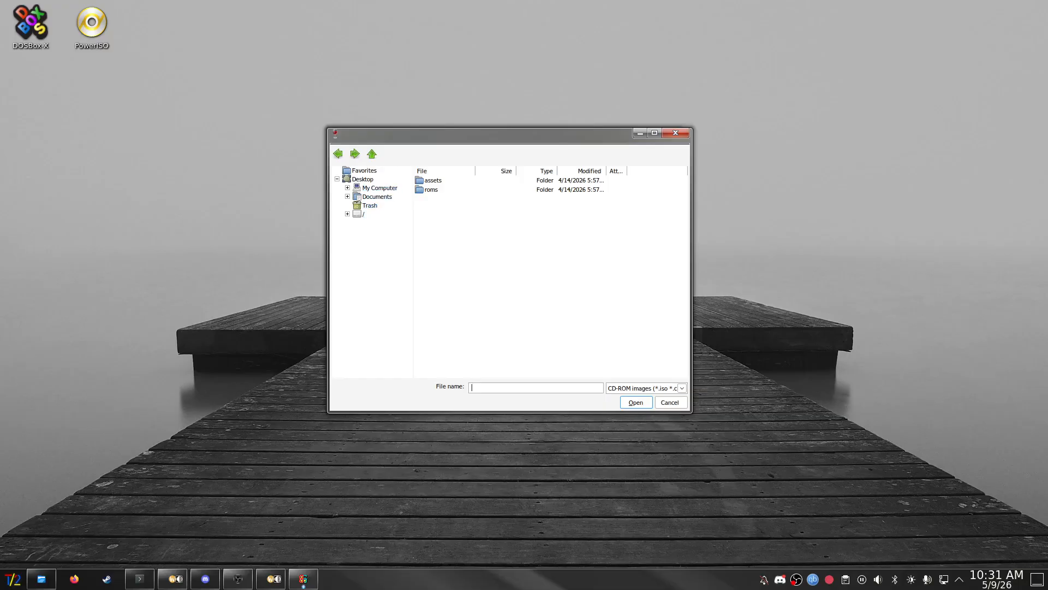
pyautogui.click(372, 154)
pyautogui.doubleClick(439, 217)
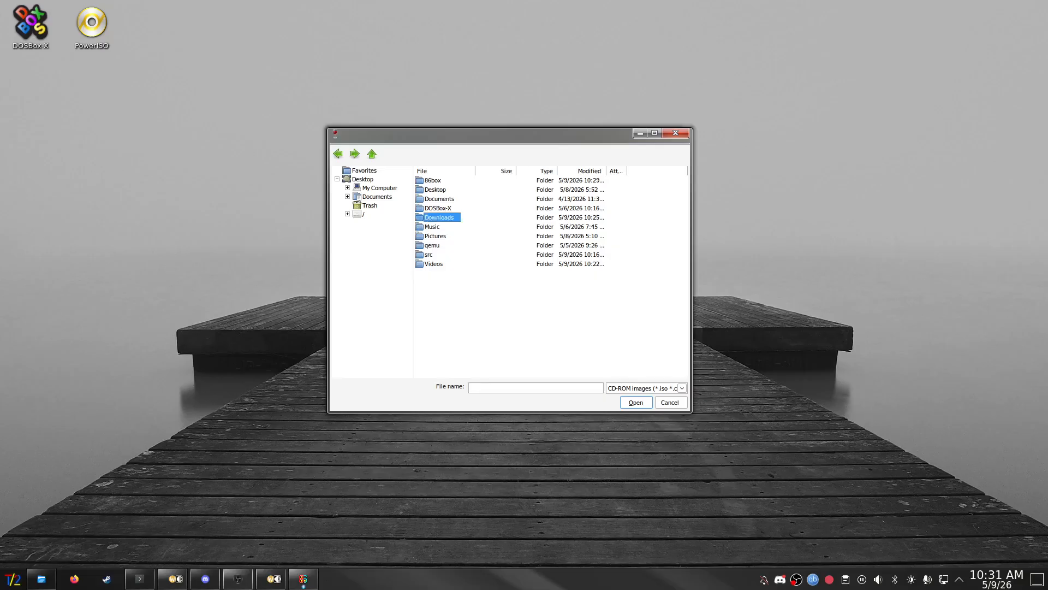
pyautogui.doubleClick(448, 189)
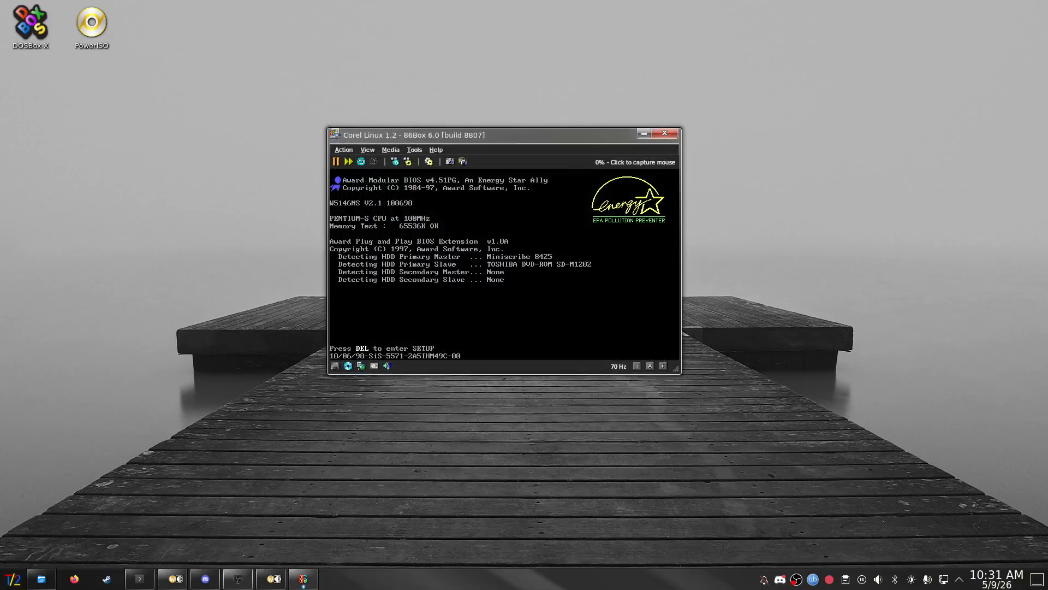
pyautogui.press('Delete')
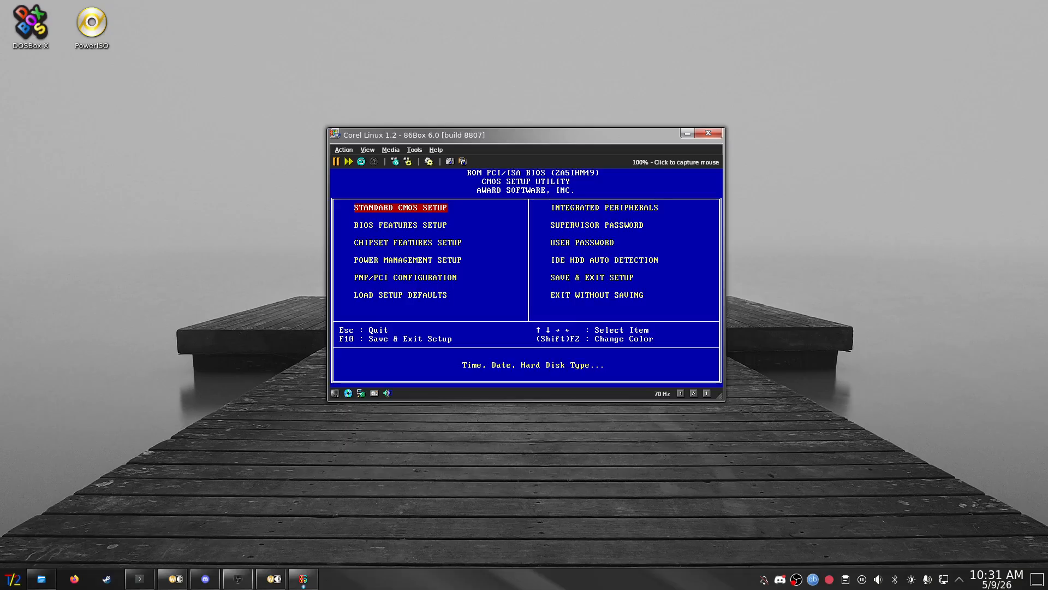
# - Enable Raise maximum volume in the desktop audio volume controls
pyautogui.click(878, 579)
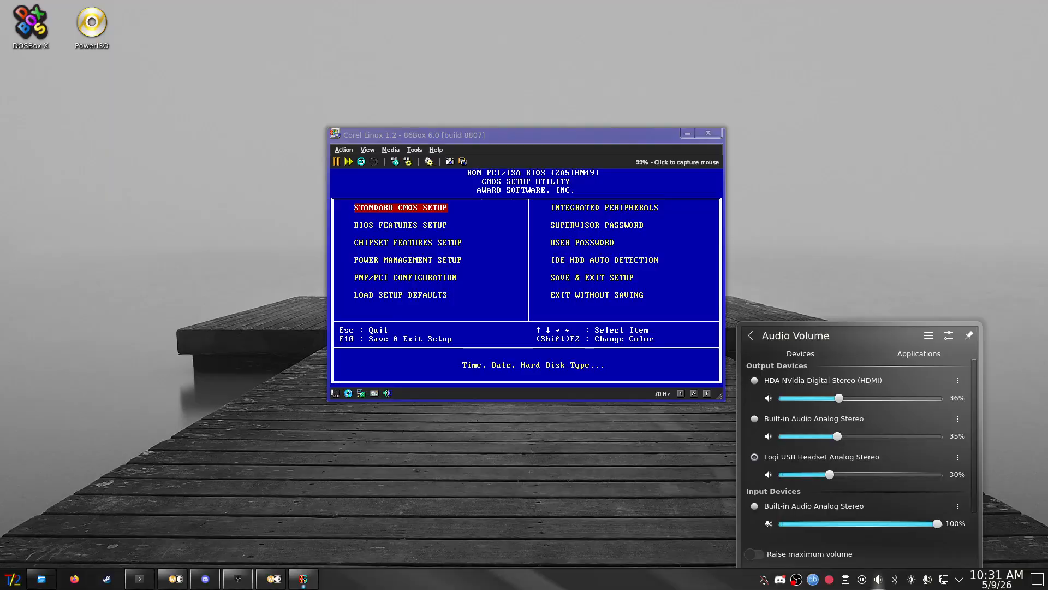
pyautogui.click(918, 354)
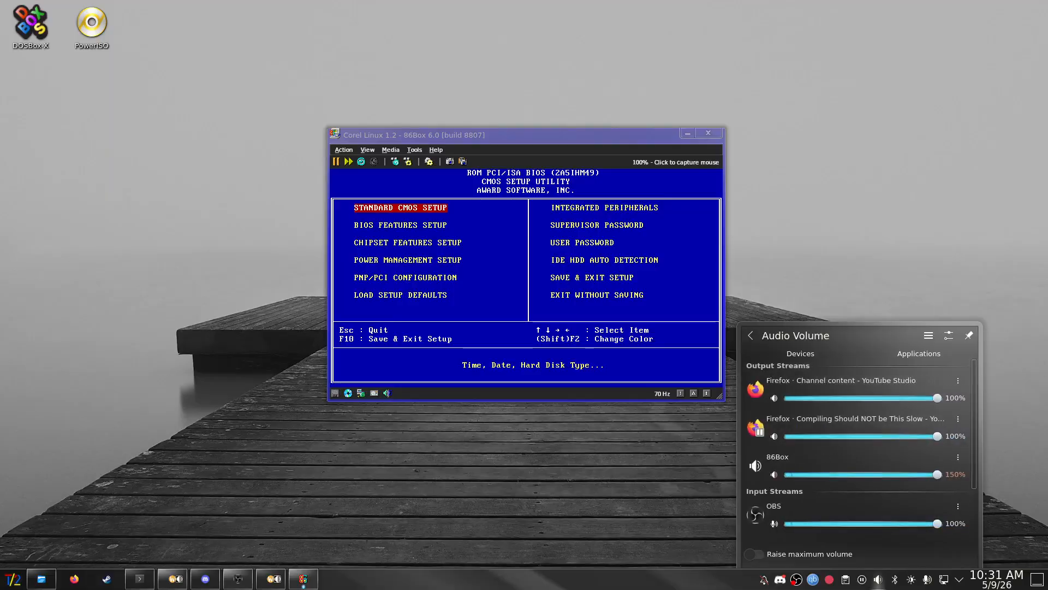
pyautogui.click(754, 554)
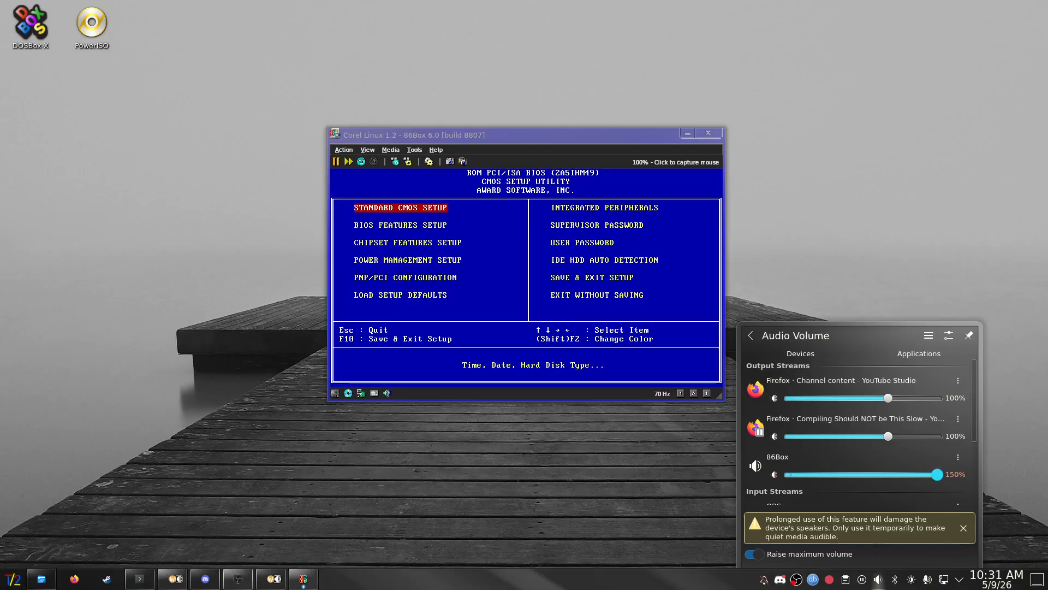
pyautogui.press('Escape')
# - Set the BIOS Features Setup Boot Sequence to C,CDROM,A
pyautogui.moveTo(526, 134); pyautogui.dragTo(539, 144)
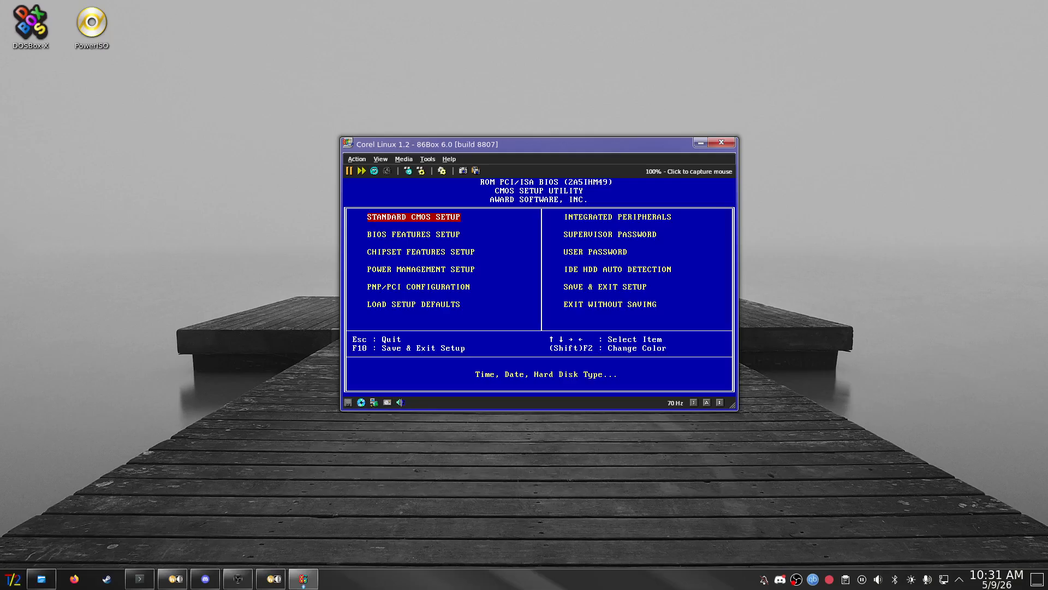
pyautogui.press('Return')
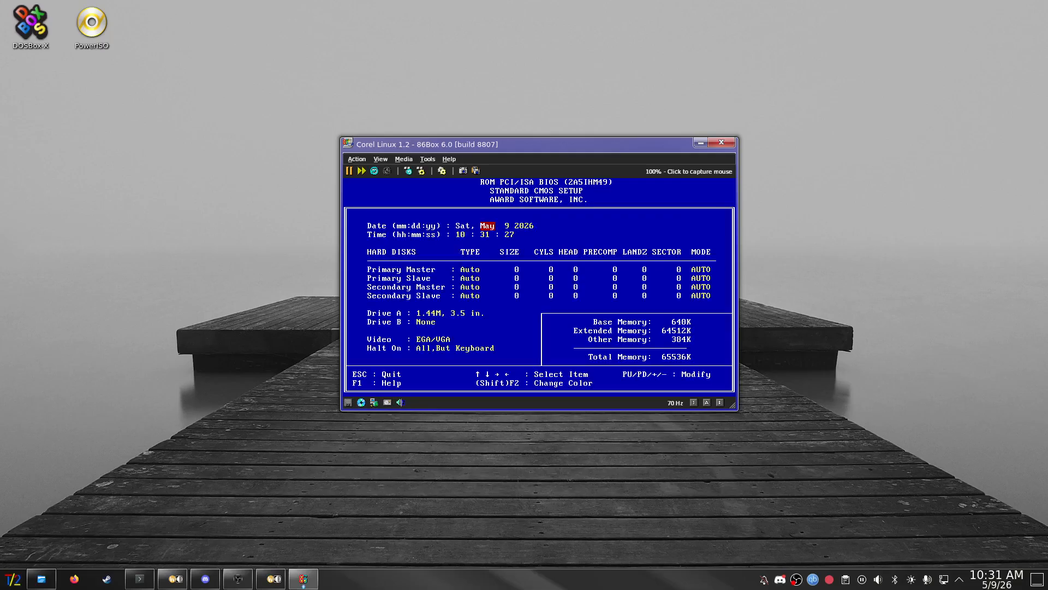
pyautogui.press('Escape')
pyautogui.press('Down')
pyautogui.press('Return')
pyautogui.press('Down')
pyautogui.press('Down')
pyautogui.press('Down')
pyautogui.press('Down')
pyautogui.press('Down')
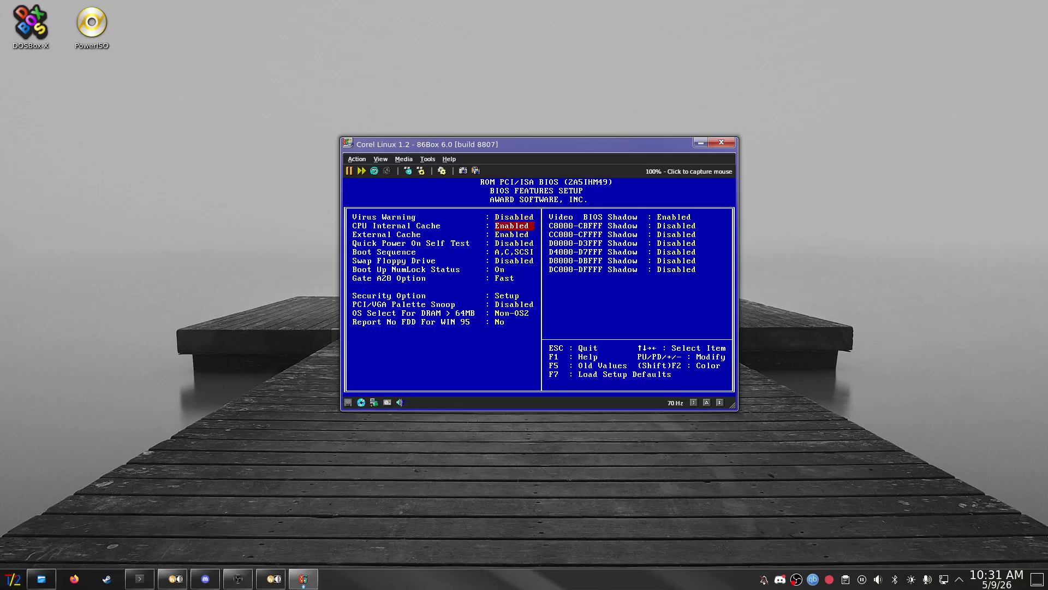
pyautogui.press('Up')
pyautogui.press('pagedown')
pyautogui.press('pagedown')
pyautogui.press('pagedown')
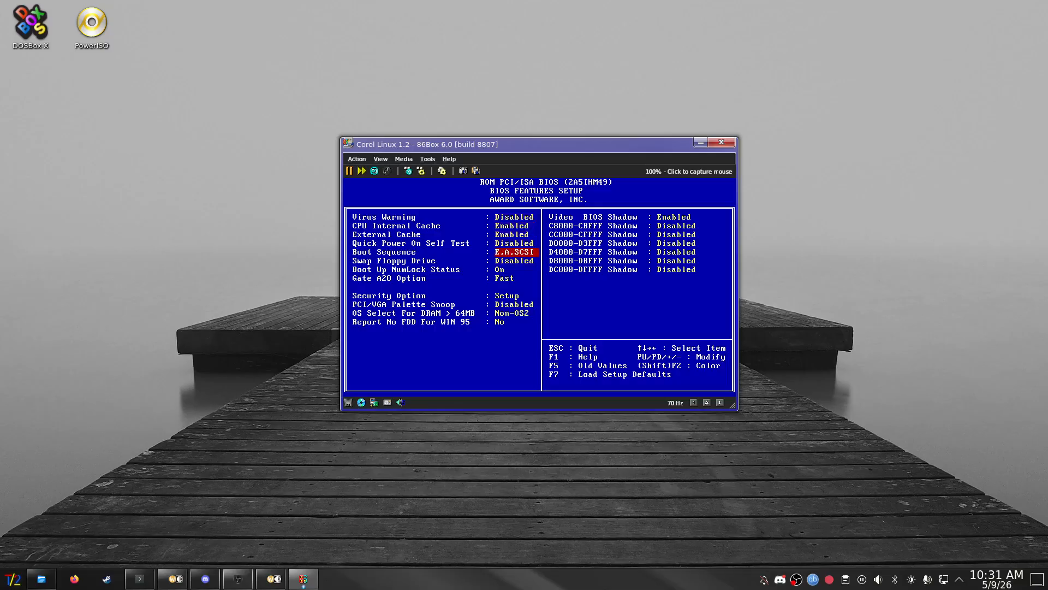
pyautogui.press('pageup')
# - Browse the emulator's menus, including Help and Tools
pyautogui.click(381, 158)
pyautogui.moveTo(428, 159)
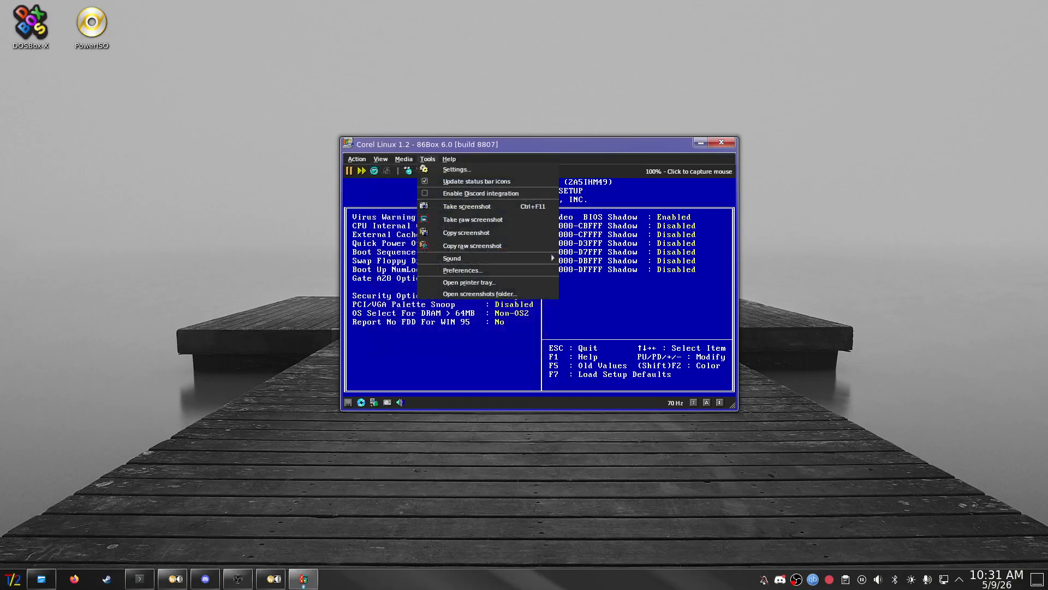
pyautogui.moveTo(437, 144); pyautogui.dragTo(394, 143)
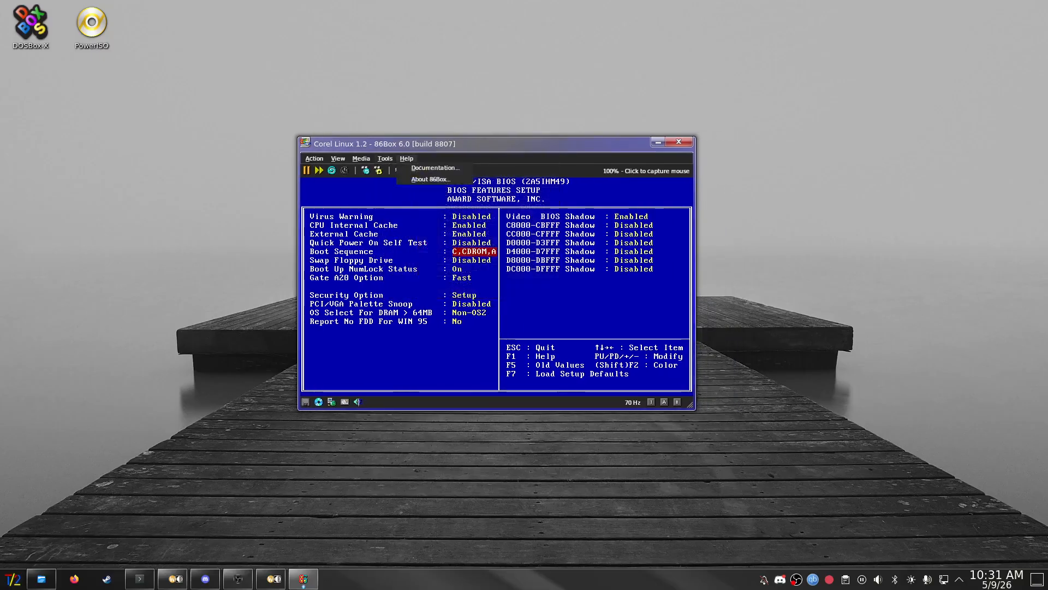
pyautogui.click(407, 159)
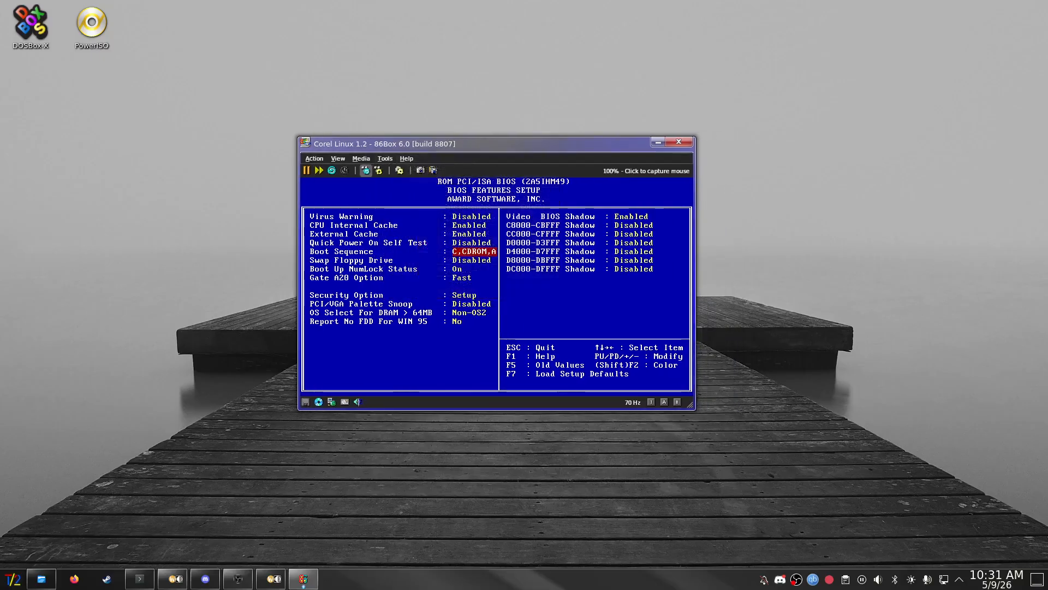
pyautogui.click(385, 158)
# - Close the Tools menu and review the remaining BIOS Features settings down to OS Select For DRAM
pyautogui.press('Escape')
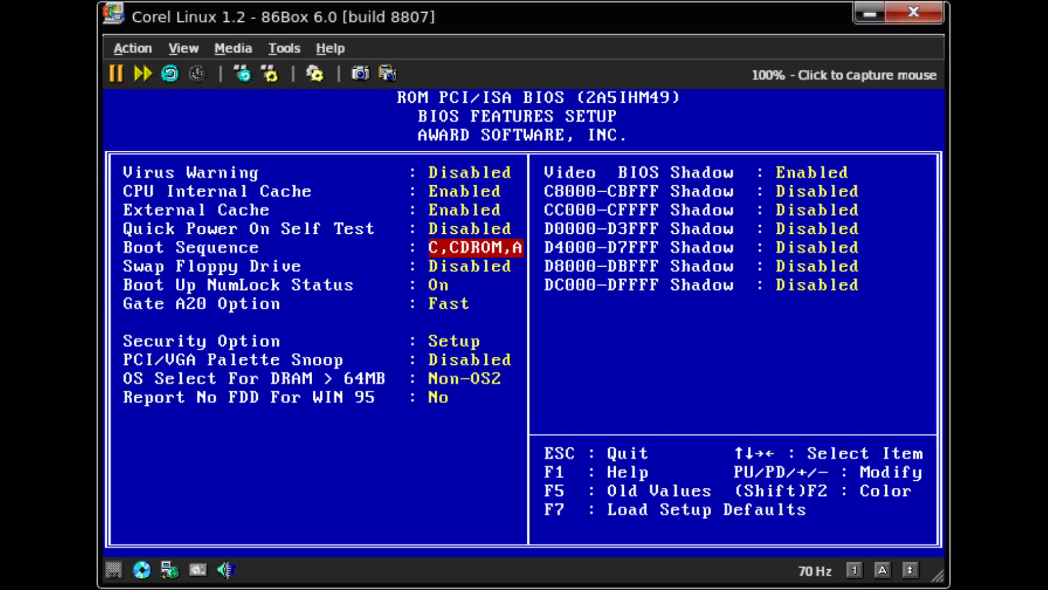
pyautogui.press('Down')
pyautogui.press('Down')
pyautogui.press('Down')
pyautogui.press('Down')
pyautogui.press('Down')
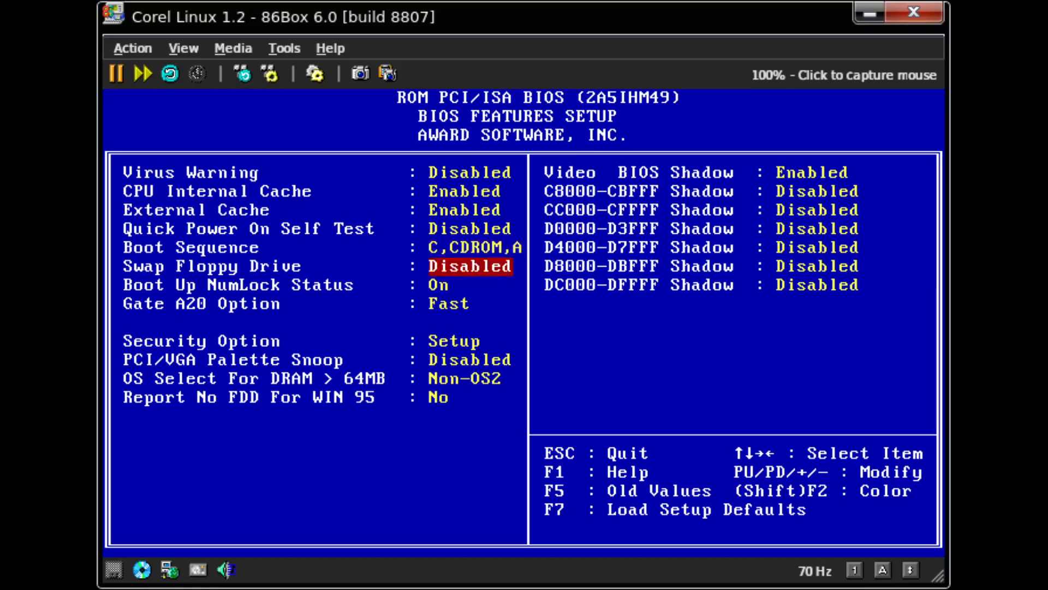
pyautogui.press('Down')
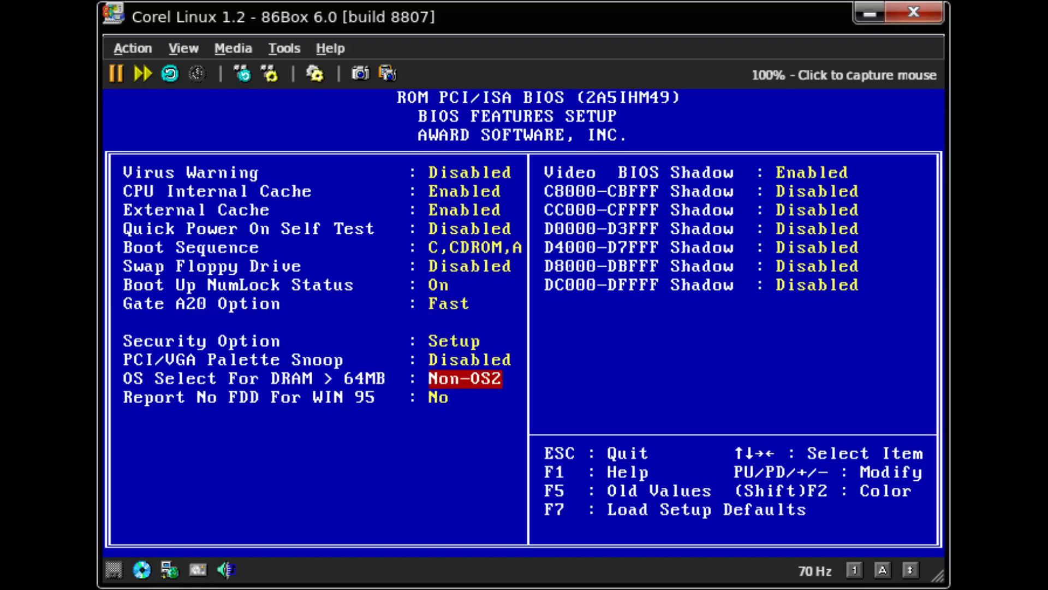
pyautogui.press('Escape')
# - Look over PNP/PCI Configuration, then bring up the Save & Exit Setup prompt
pyautogui.press('Down')
pyautogui.press('Down')
pyautogui.press('Down')
pyautogui.press('Return')
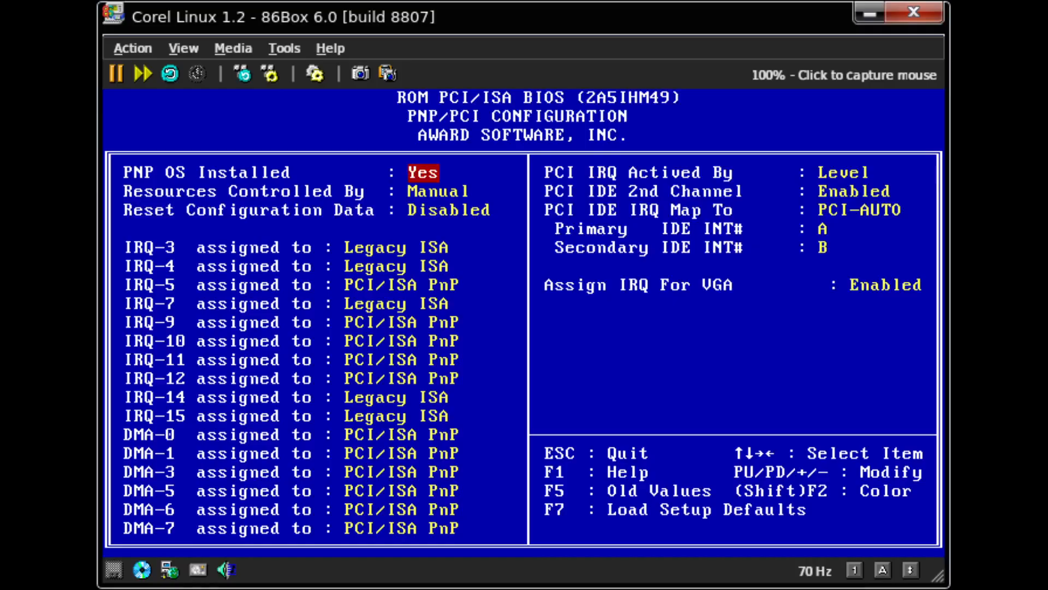
pyautogui.press('Escape')
pyautogui.press('Up')
pyautogui.press('Down')
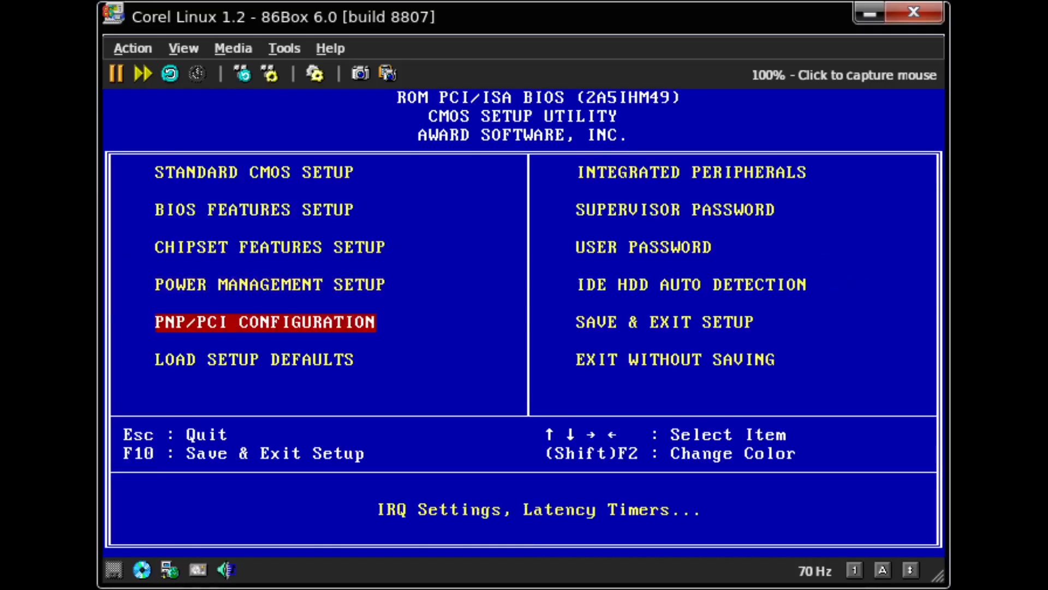
pyautogui.press('Right')
pyautogui.press('Return')
# - Answer Y to save to CMOS and exit, letting the installer CD boot
pyautogui.write('y')
pyautogui.press('Return')
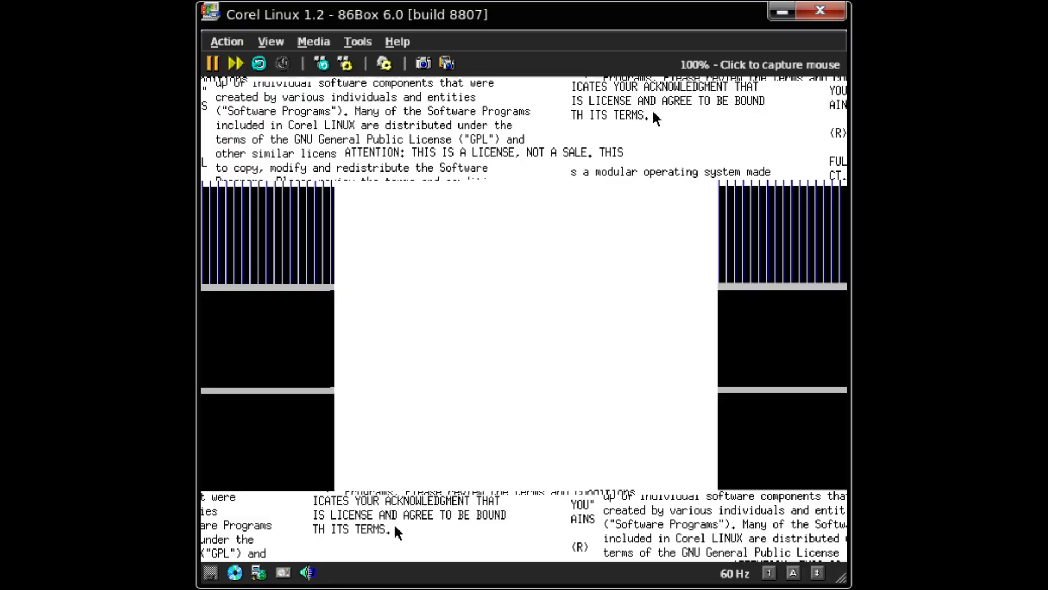
# - Release the mouse from the guest with Ctrl+End and open the VM settings
pyautogui.click(480, 82)
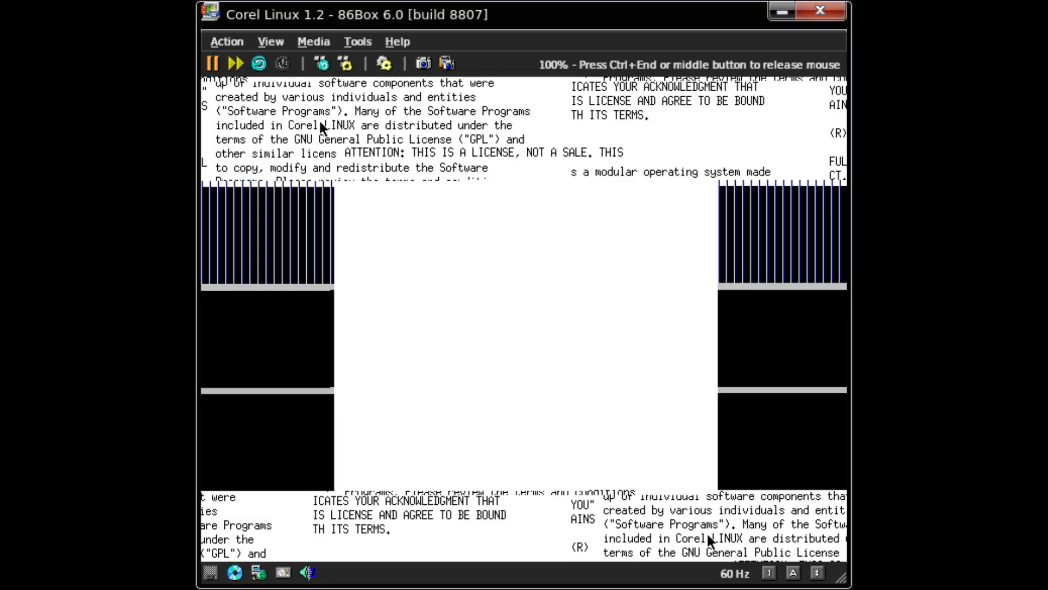
pyautogui.hotkey('ctrl', 'End')
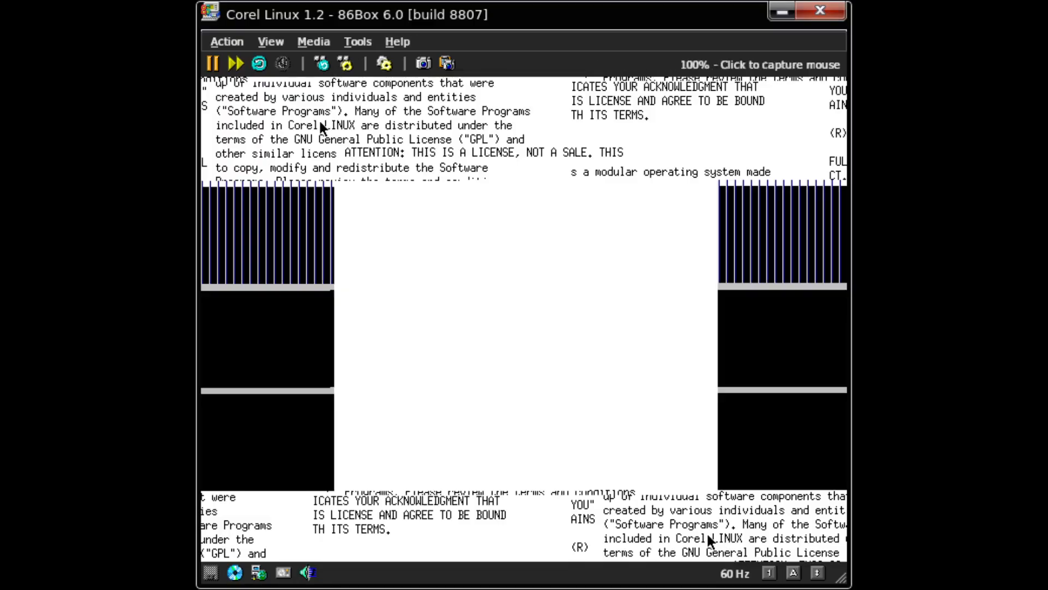
pyautogui.click(384, 63)
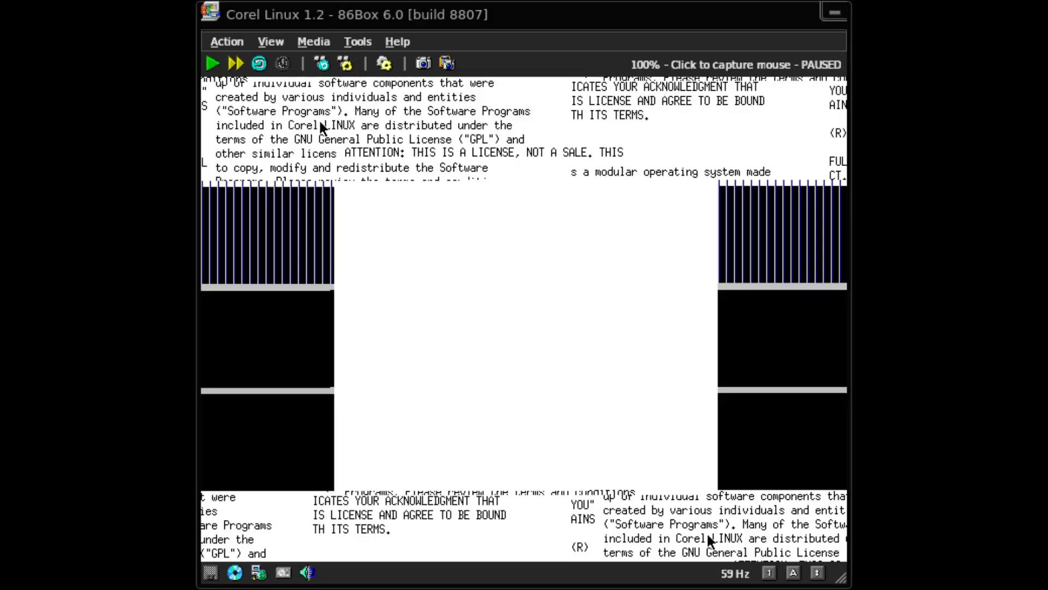
# - Hard-reset the VM, speed through POST, and pause/resume it until DISK BOOT FAILURE appears
pyautogui.press('Return')
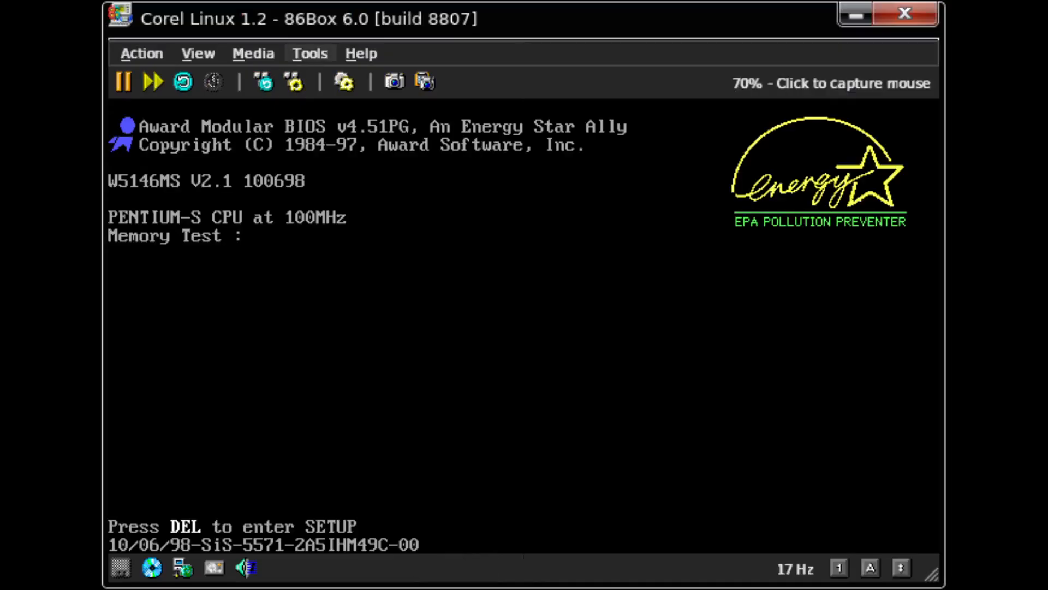
pyautogui.click(153, 82)
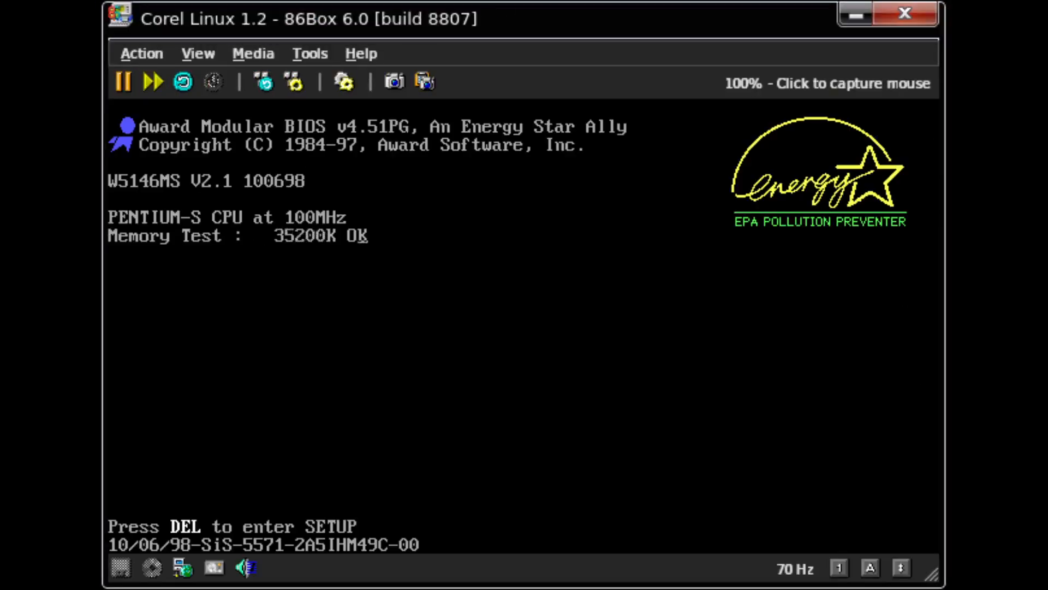
pyautogui.click(124, 82)
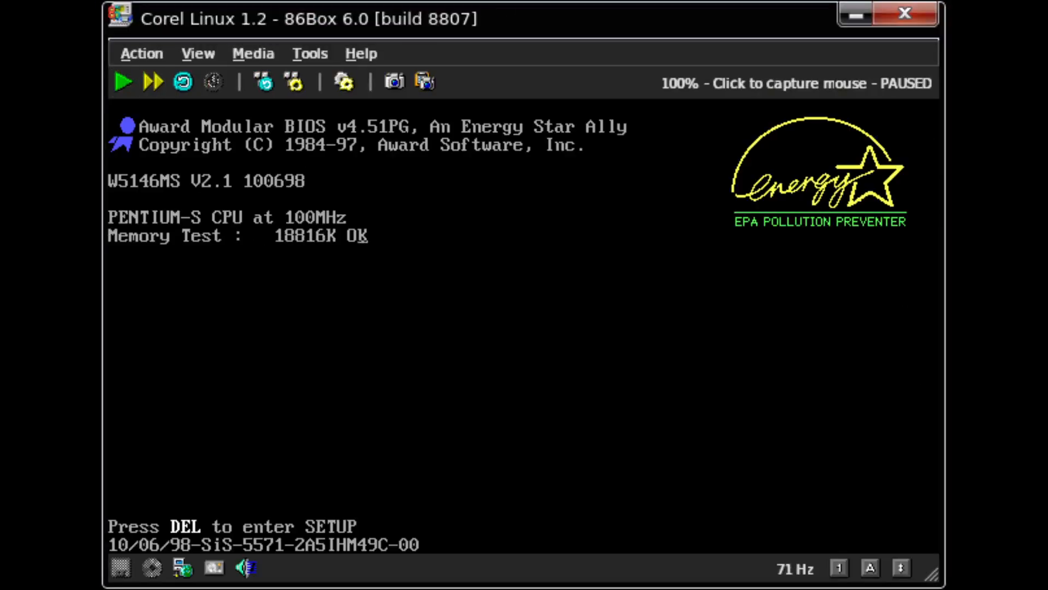
pyautogui.click(344, 82)
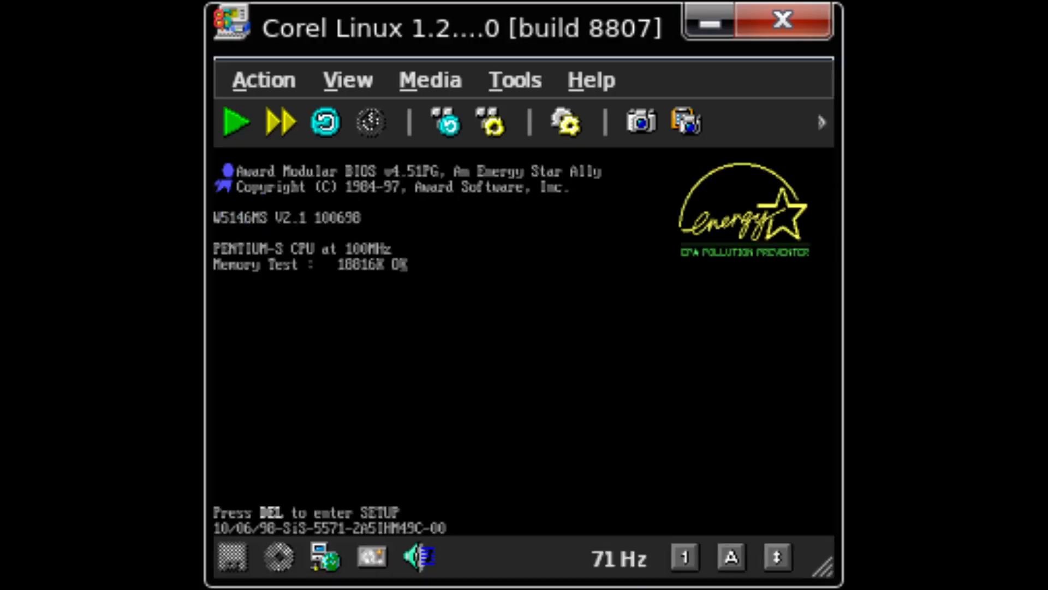
pyautogui.click(236, 122)
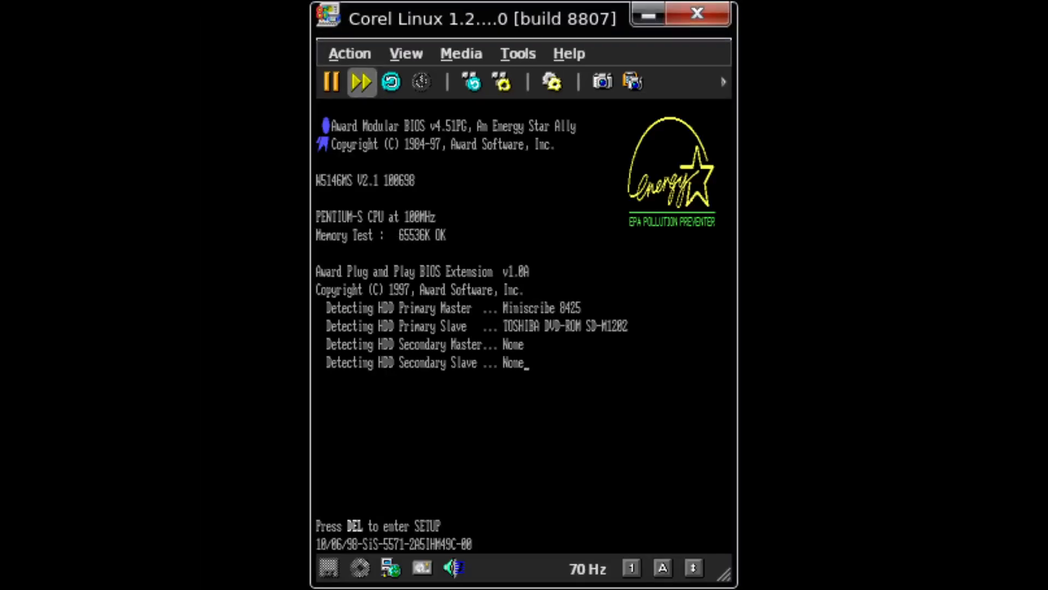
pyautogui.click(331, 82)
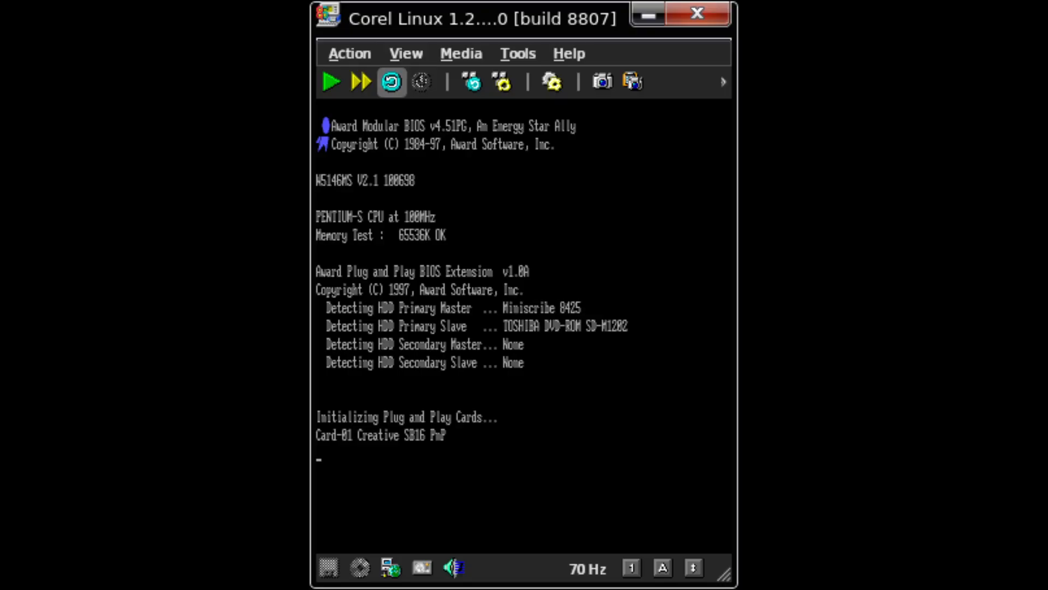
pyautogui.click(331, 82)
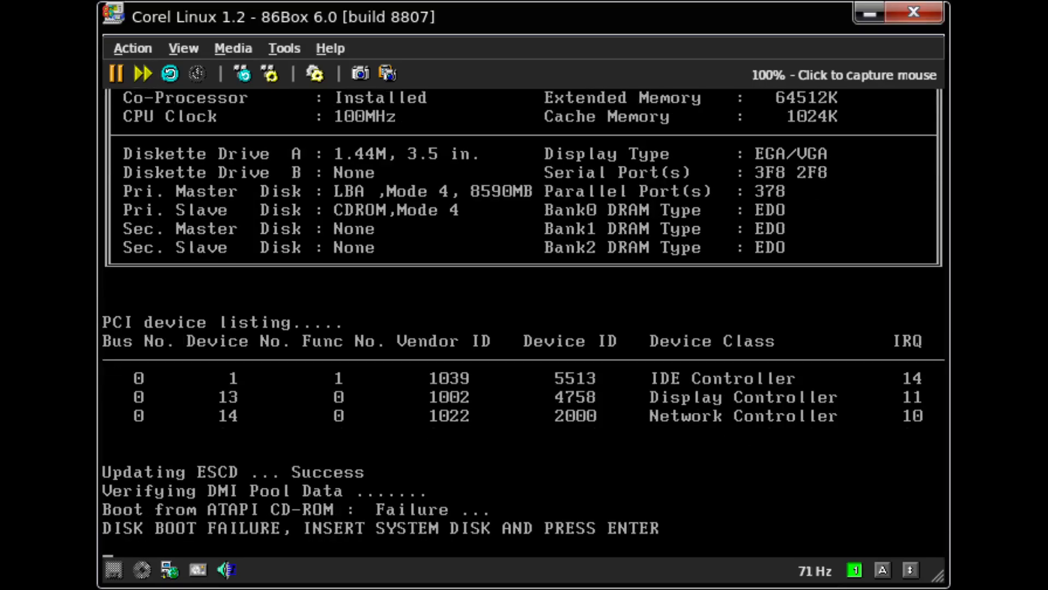
# - Retry the boot with Enter so the VM starts from floppy into the installer
pyautogui.press('Return')
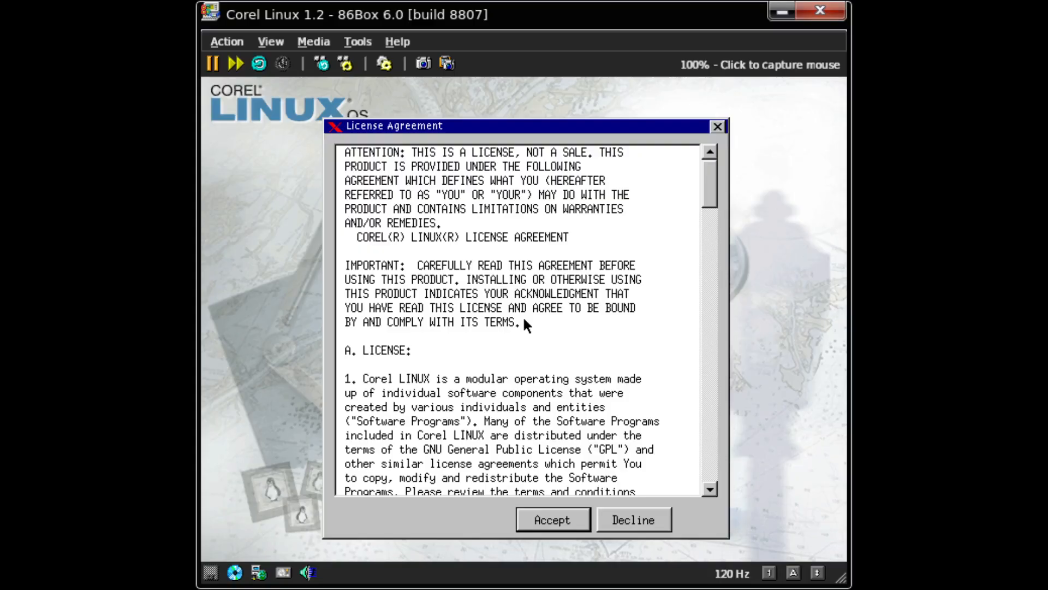
# - Capture the mouse in the guest screen and Accept the Corel Linux licence agreement
pyautogui.click(684, 261)
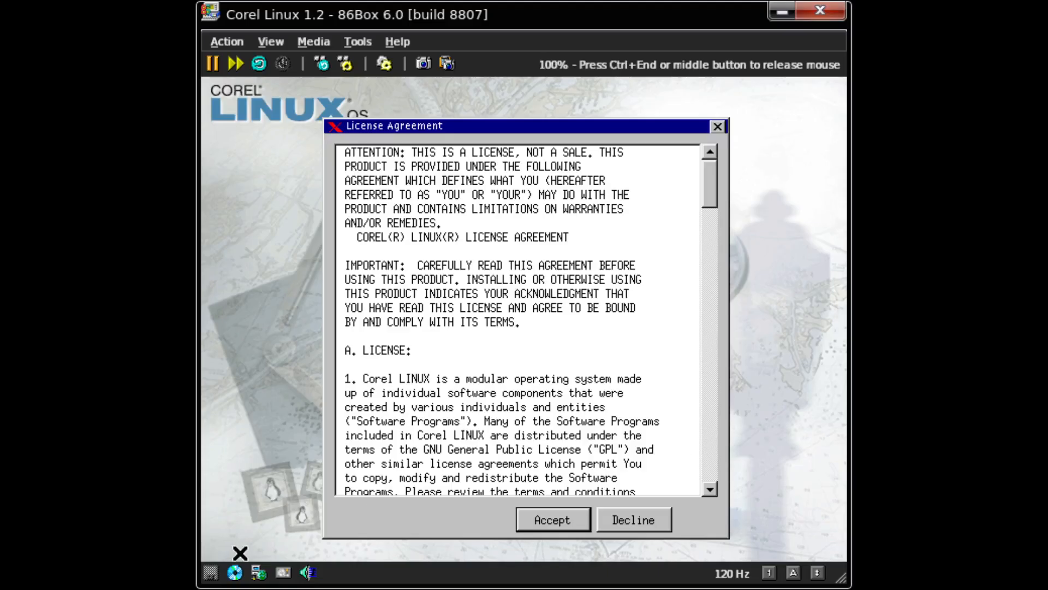
pyautogui.click(551, 511)
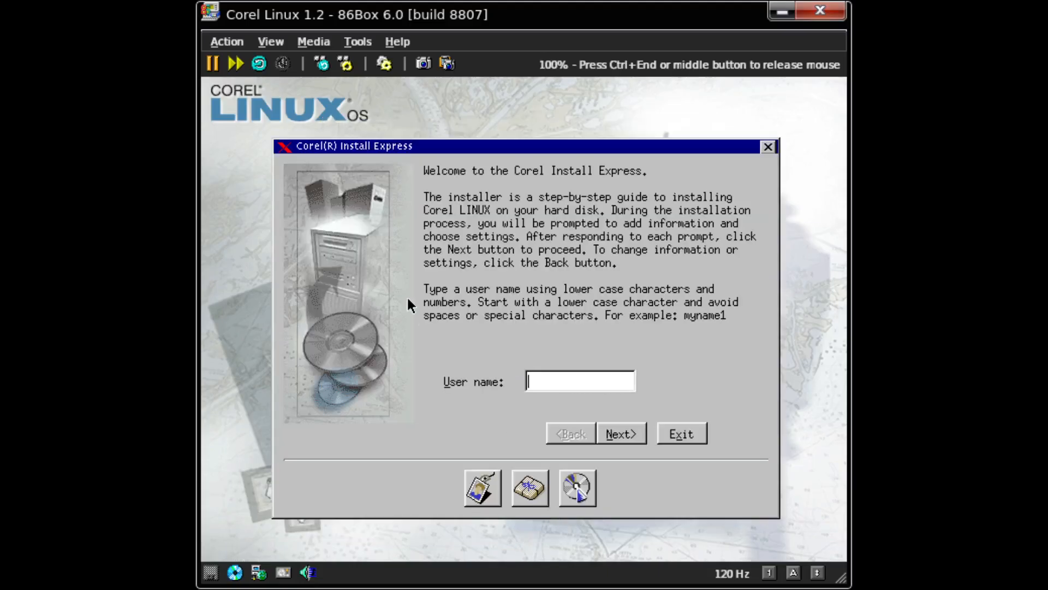
# - Enter the user name 'vmunix', keep advanced install options, and pick the Custom configuration
pyautogui.write('vmunix')
pyautogui.click(613, 435)
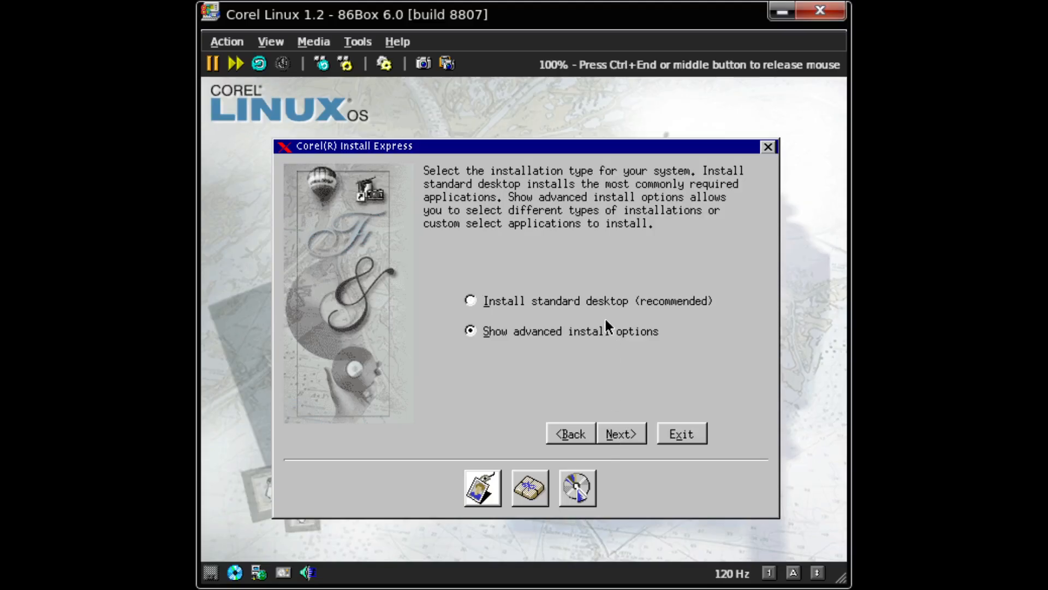
pyautogui.click(615, 434)
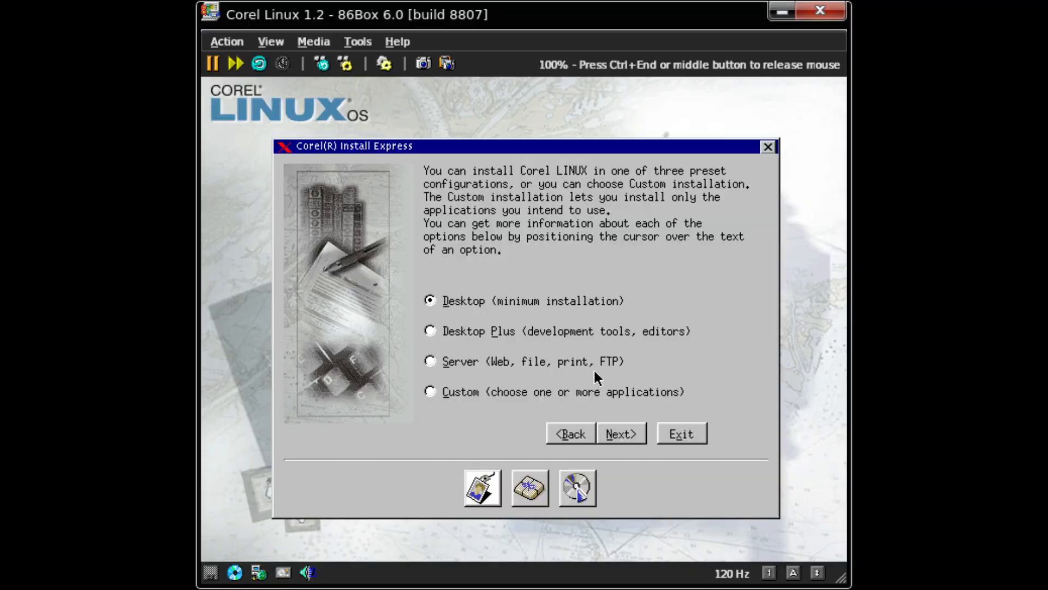
pyautogui.click(586, 334)
pyautogui.click(613, 391)
pyautogui.click(624, 441)
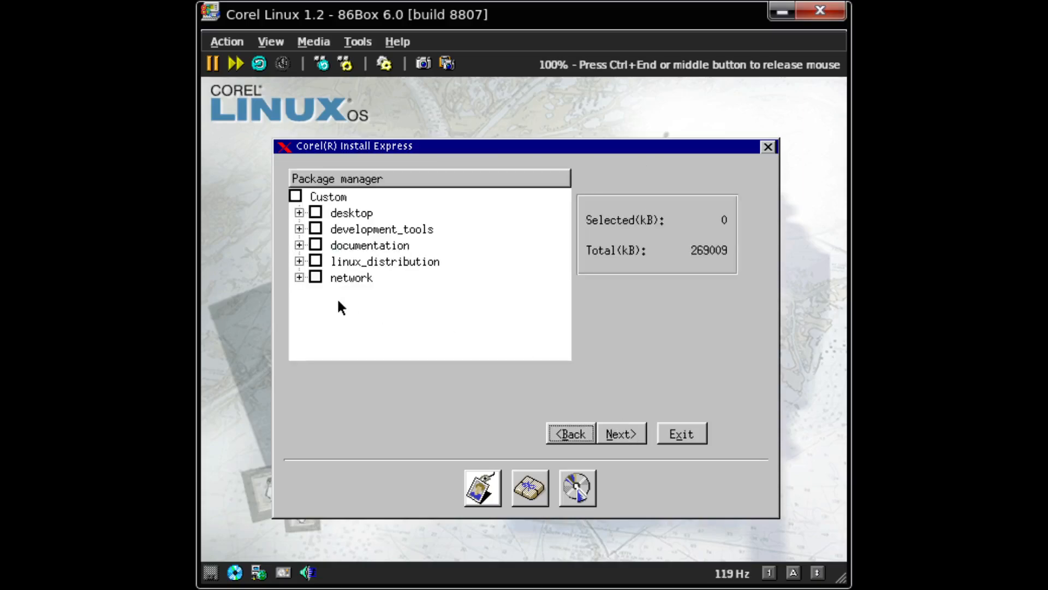
# - Mark the desktop package group for install and review its sound packages, leaving them selected
pyautogui.click(315, 212)
pyautogui.click(299, 213)
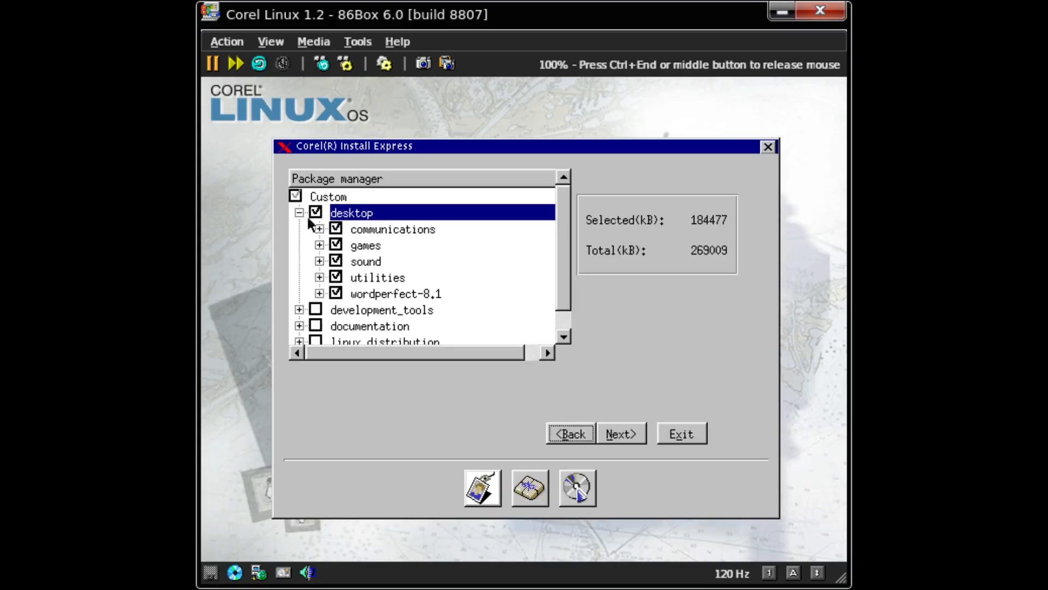
pyautogui.click(320, 261)
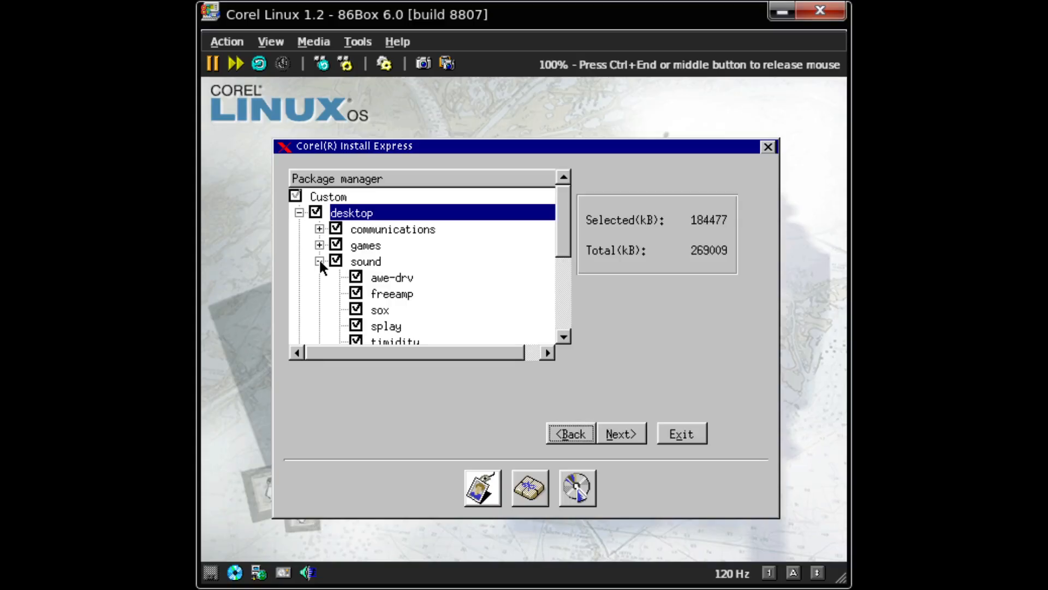
pyautogui.click(320, 261)
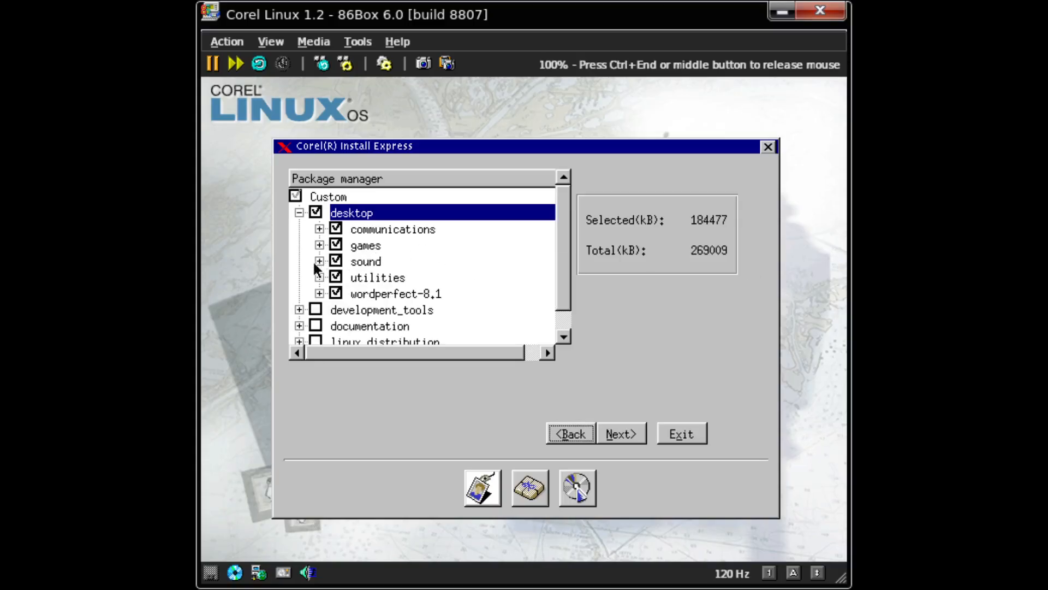
pyautogui.click(320, 262)
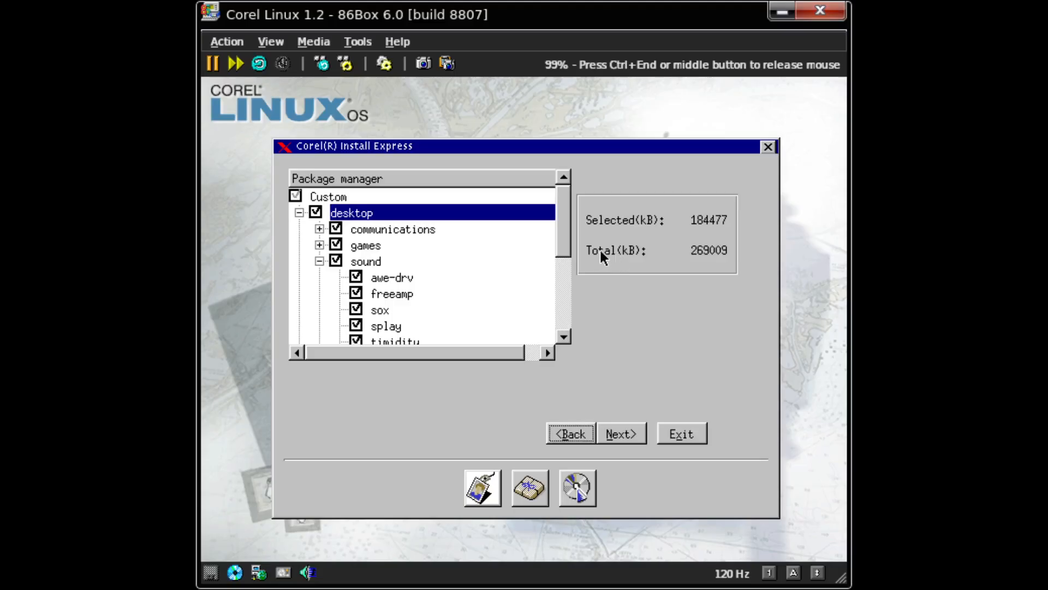
pyautogui.moveTo(560, 199); pyautogui.dragTo(561, 230)
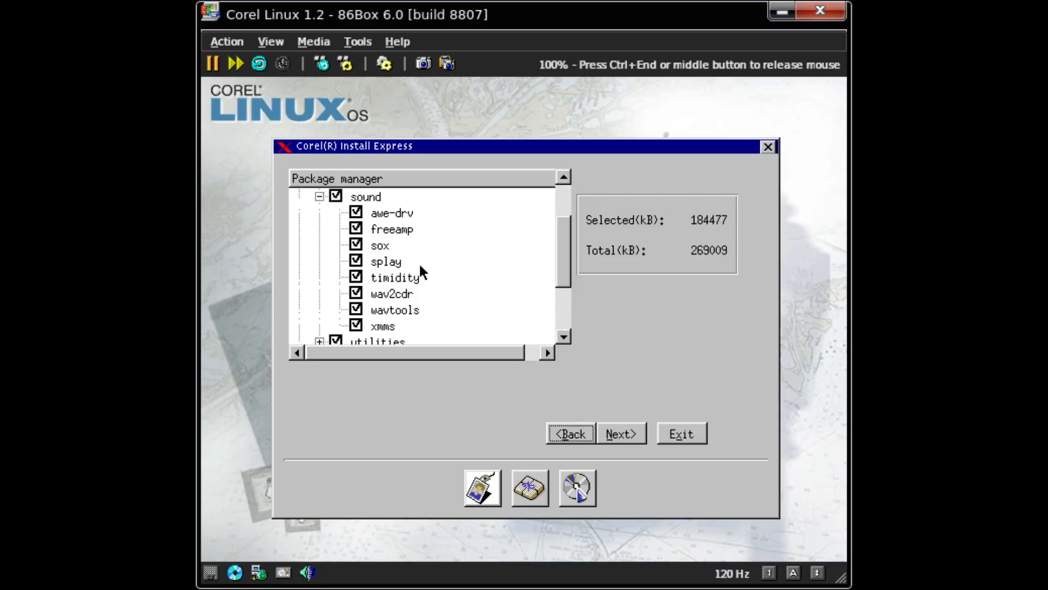
pyautogui.click(334, 196)
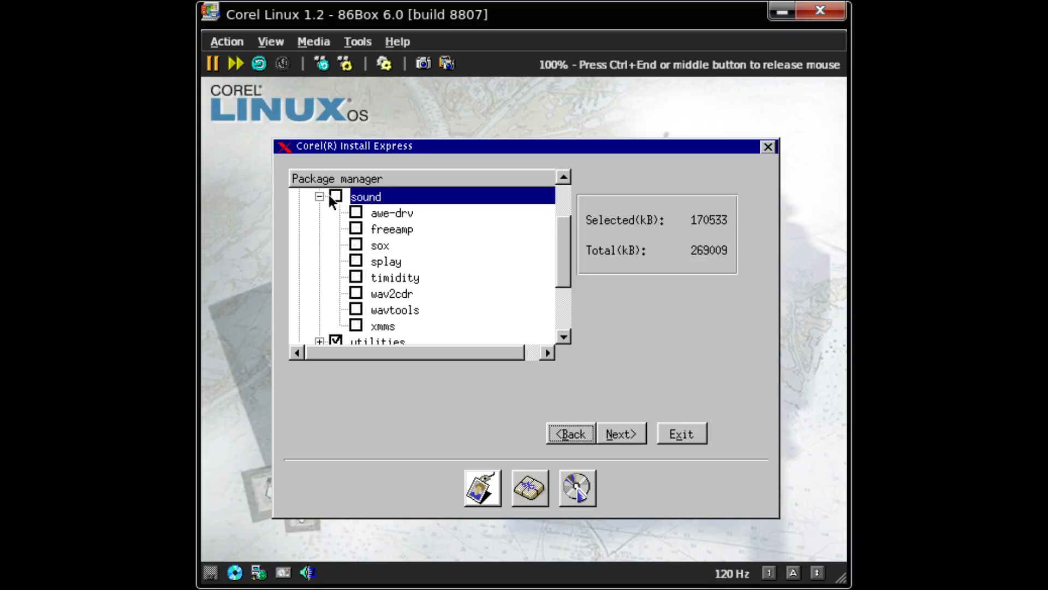
pyautogui.click(335, 196)
pyautogui.click(320, 196)
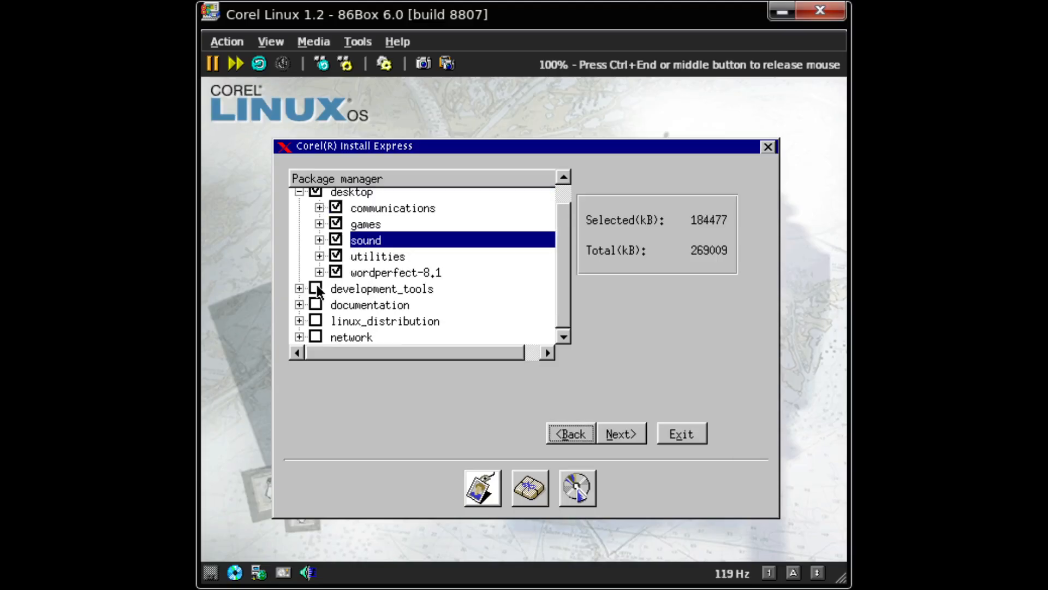
# - Review the desktop utilities group, keeping acroread and gpm selected
pyautogui.click(319, 256)
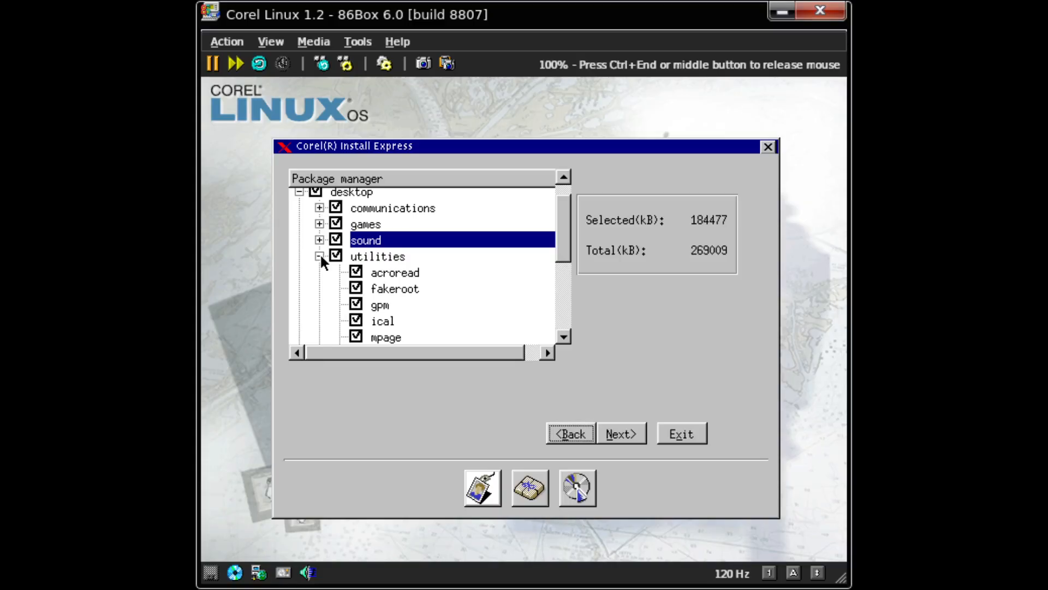
pyautogui.click(402, 272)
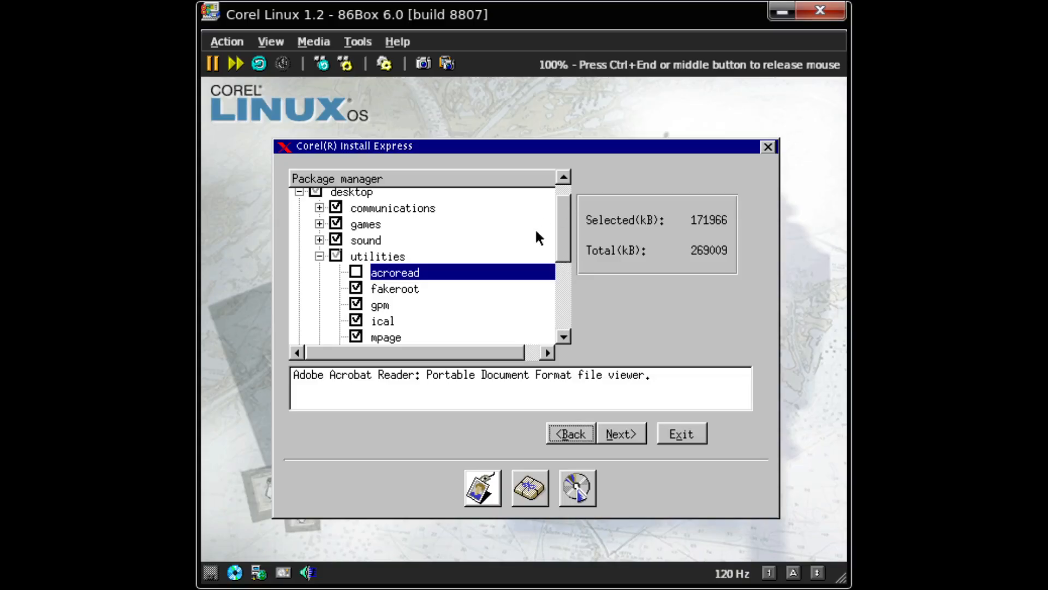
pyautogui.click(397, 275)
pyautogui.moveTo(565, 238)
pyautogui.mouseDown()
pyautogui.moveTo(555, 279)
pyautogui.moveTo(556, 247)
pyautogui.mouseUp()
pyautogui.click(399, 287)
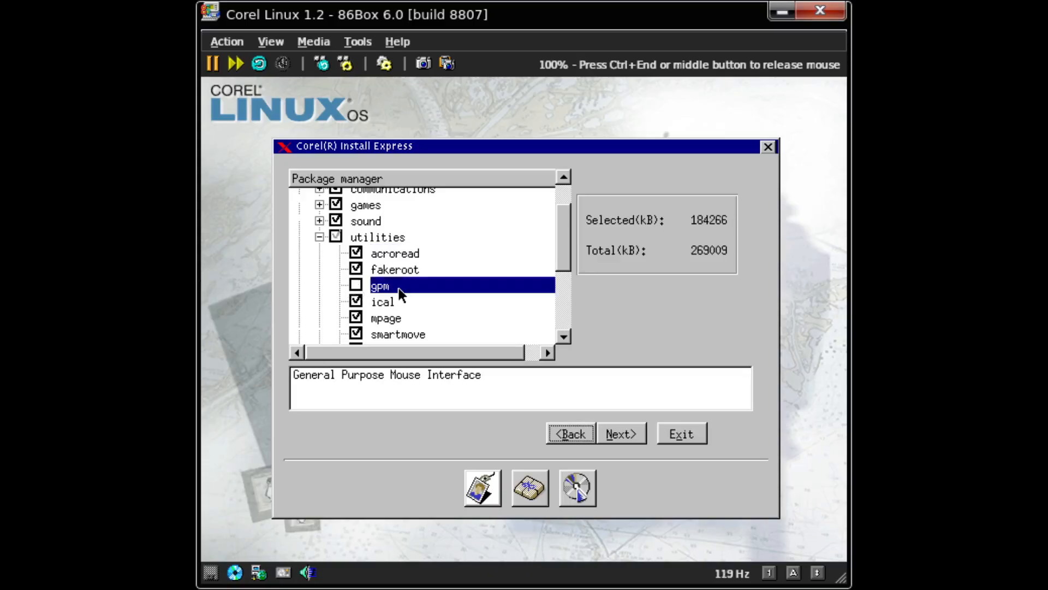
pyautogui.click(399, 287)
pyautogui.click(319, 237)
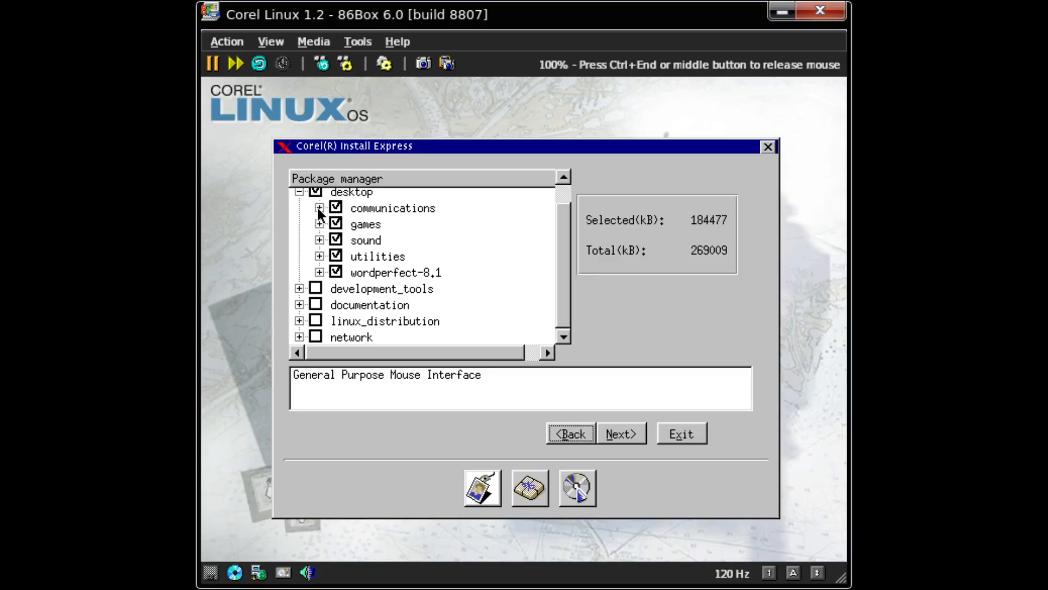
# - Exclude the desktop communications packages (mail, newsgroups), then mark development_tools for install
pyautogui.click(320, 208)
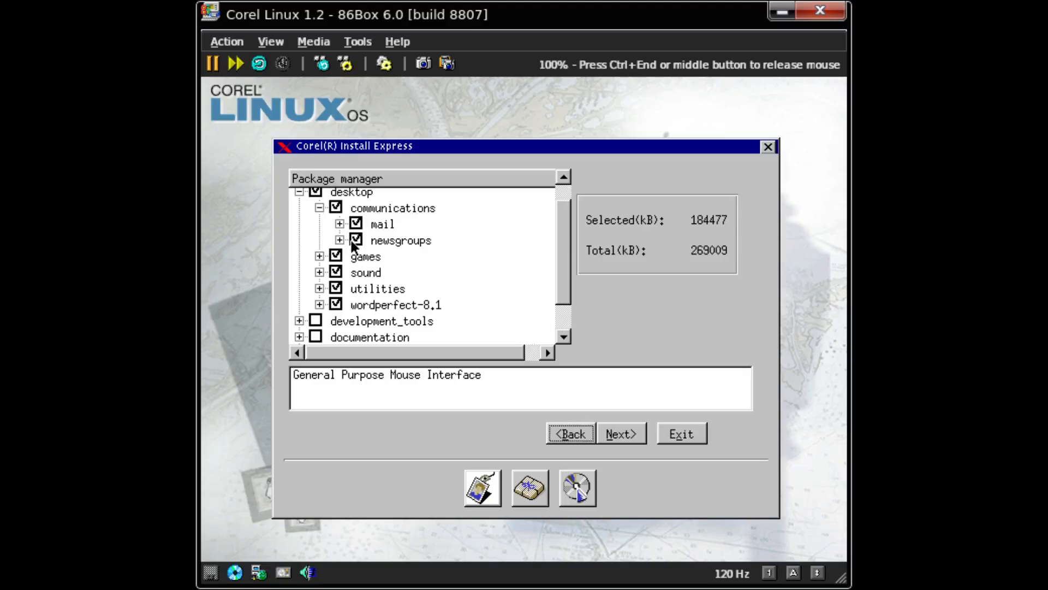
pyautogui.click(357, 223)
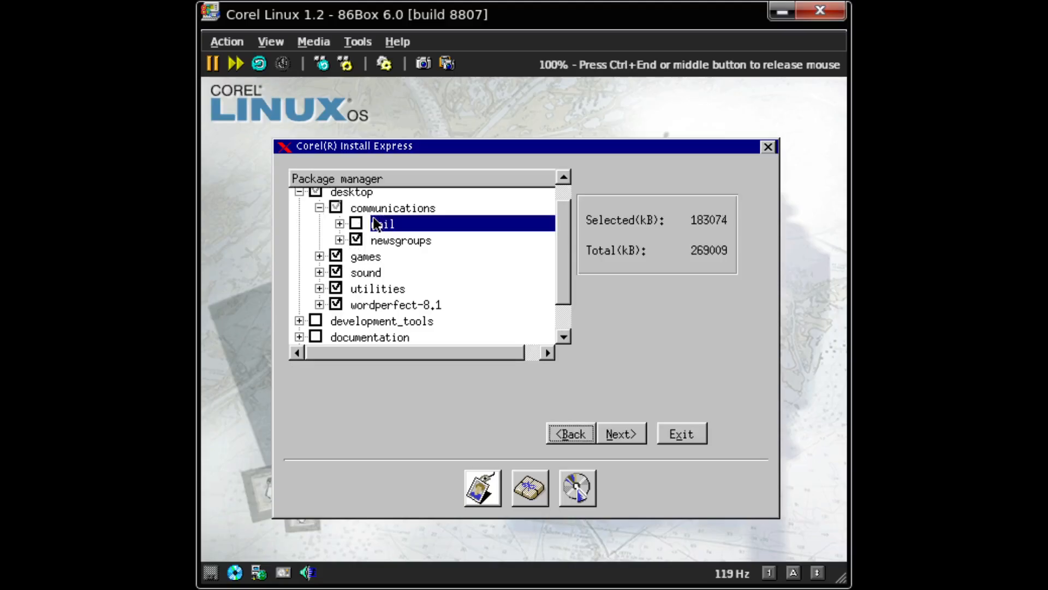
pyautogui.click(358, 240)
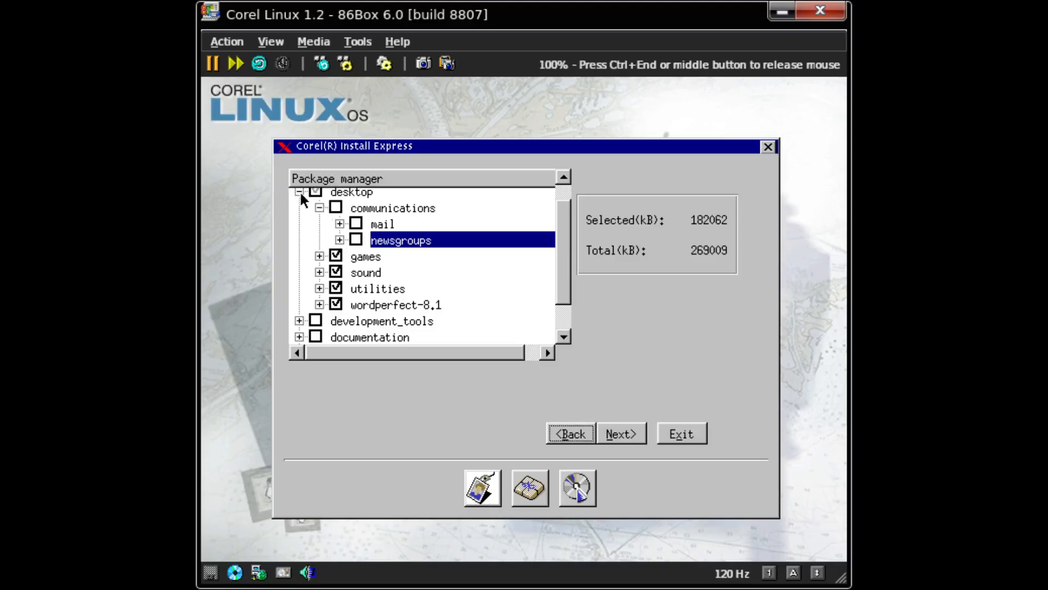
pyautogui.click(299, 191)
pyautogui.click(339, 212)
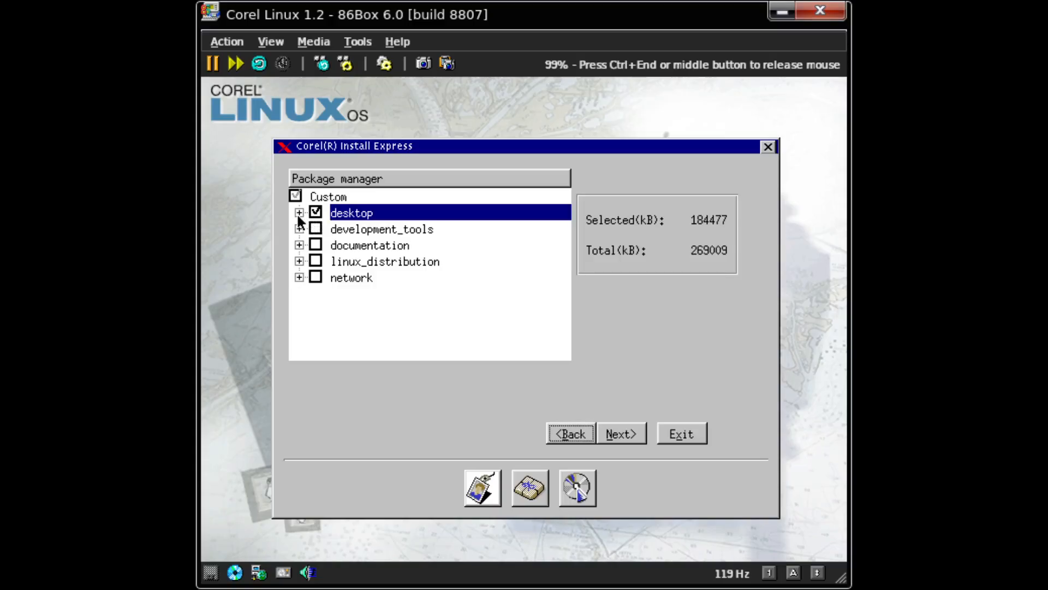
pyautogui.click(299, 212)
pyautogui.click(359, 232)
pyautogui.click(300, 212)
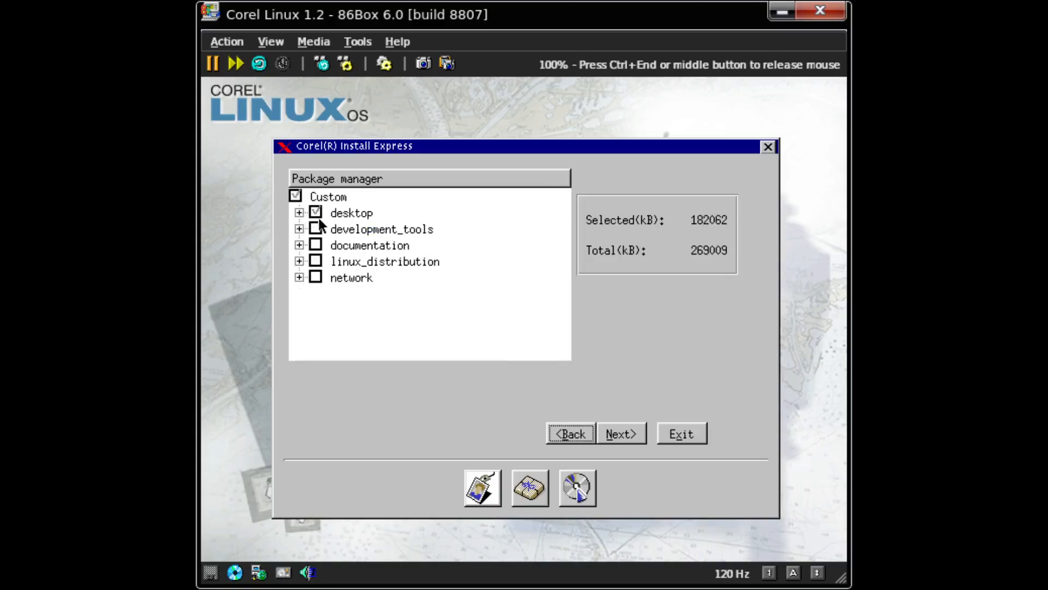
pyautogui.click(315, 229)
# - Expand development_tools and browse its c and c++ groups, reading the gcc, libc6-dbg and g++ descriptions
pyautogui.click(298, 228)
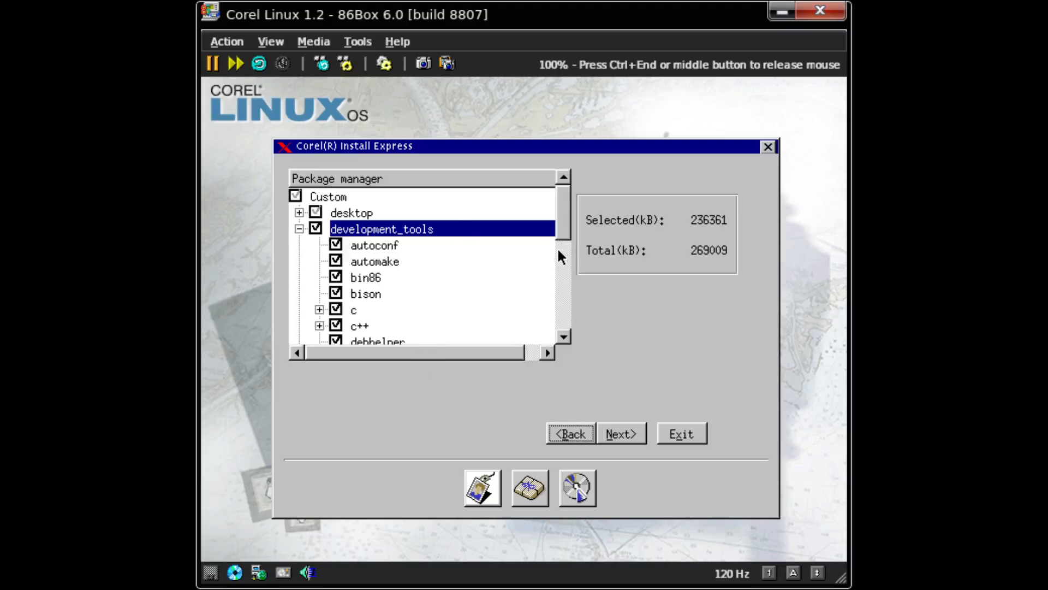
pyautogui.press('Tab')
pyautogui.press('Tab')
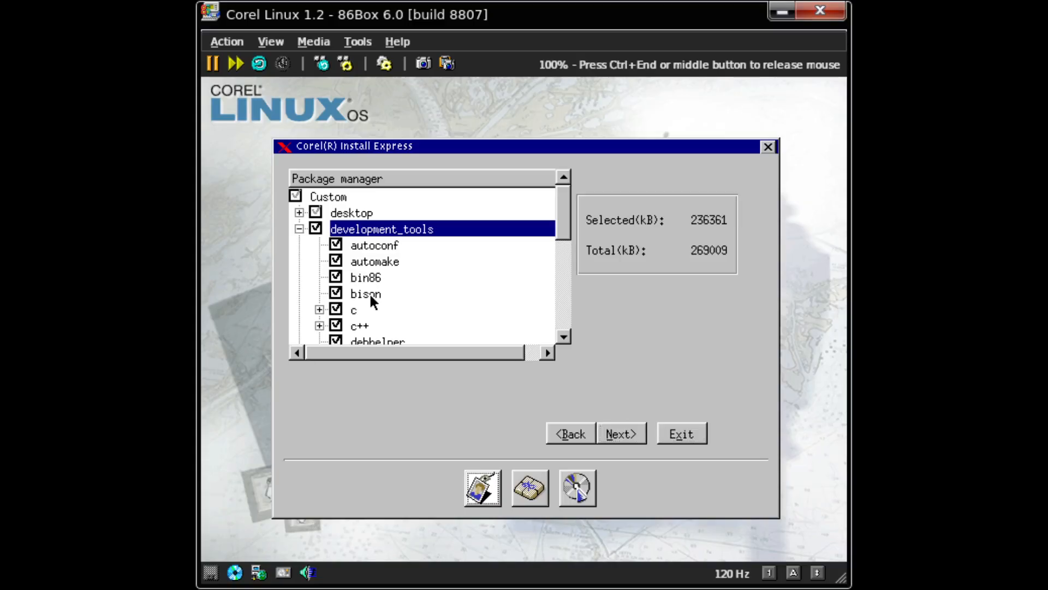
pyautogui.press('Tab')
pyautogui.press('Home')
pyautogui.press('Down')
pyautogui.press('Down')
pyautogui.press('Down')
pyautogui.press('Down')
pyautogui.press('Down')
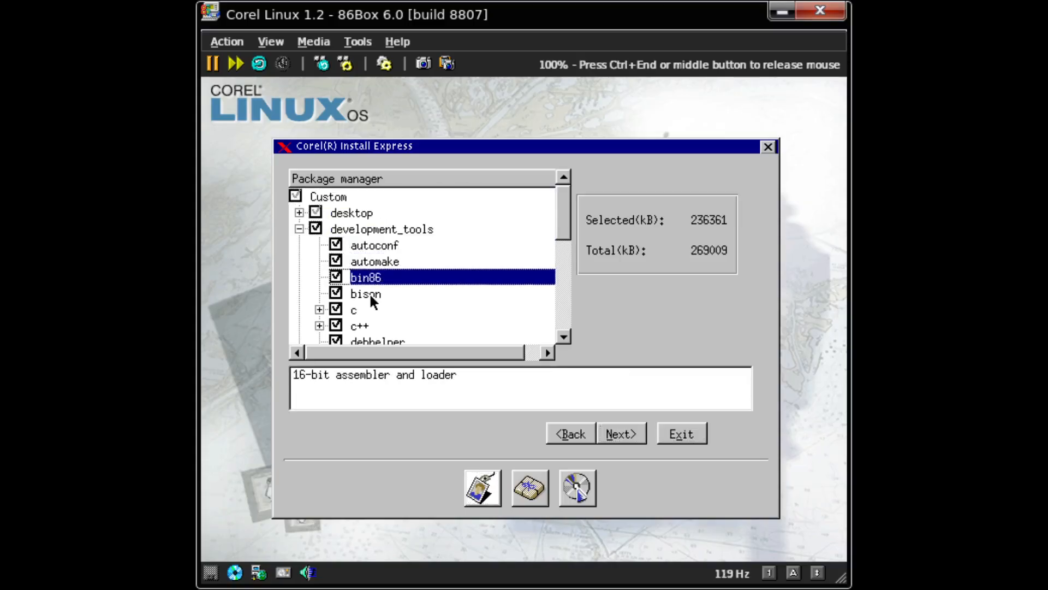
pyautogui.press('Up')
pyautogui.press('Up')
pyautogui.press('Down')
pyautogui.press('Down')
pyautogui.press('Down')
pyautogui.press('Down')
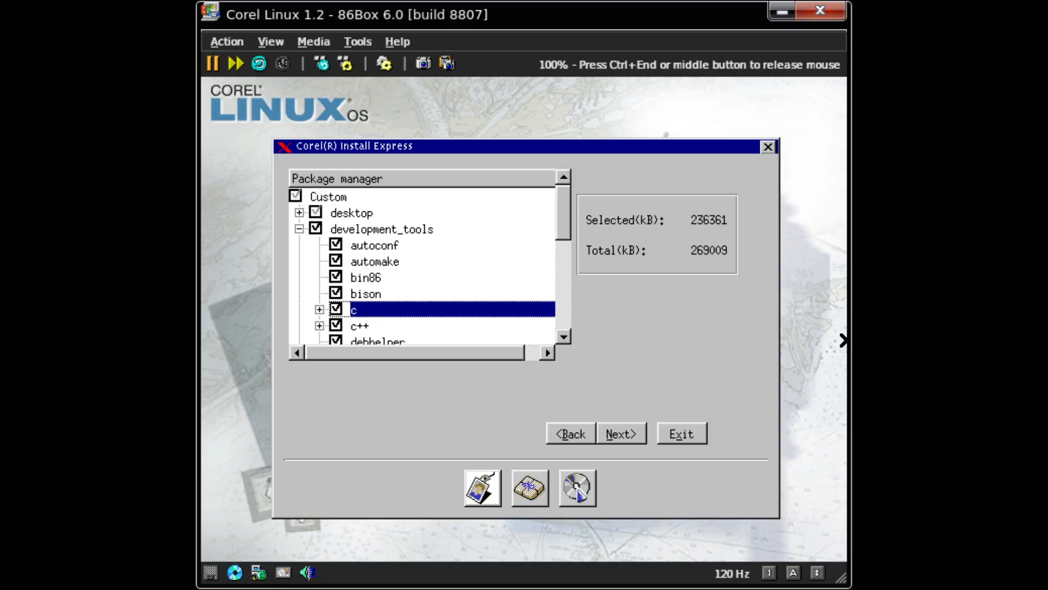
pyautogui.press('Right')
pyautogui.press('Down')
pyautogui.press('Down')
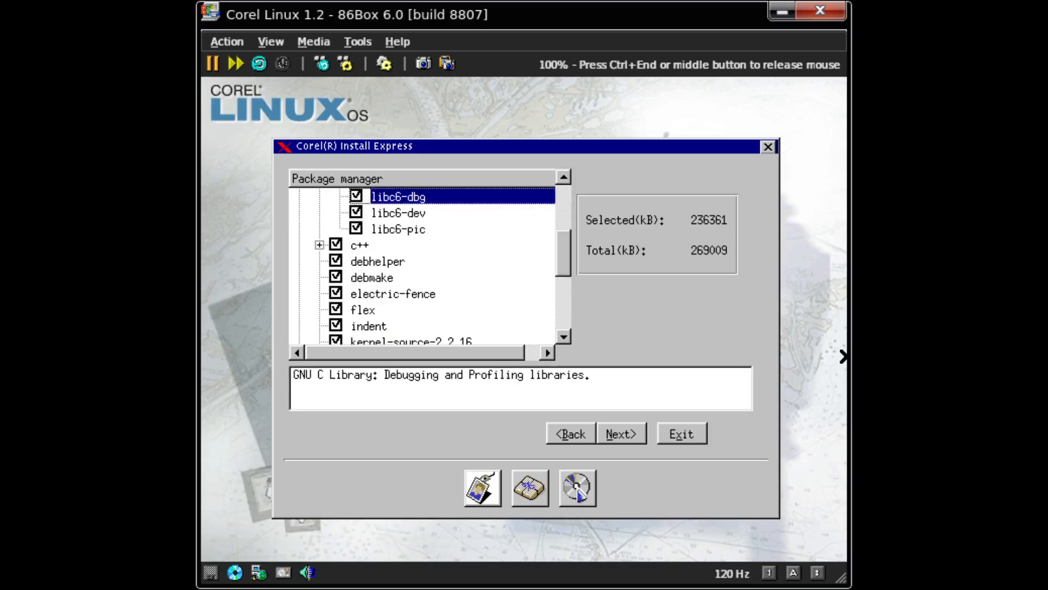
pyautogui.press('Up')
pyautogui.press('Up')
pyautogui.press('Left')
pyautogui.press('Down')
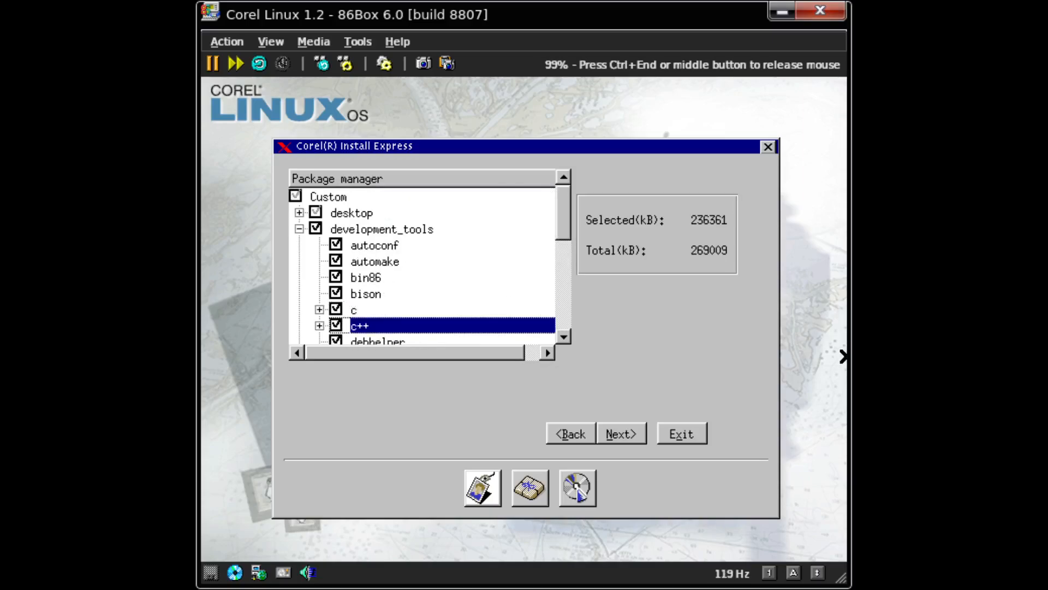
pyautogui.press('Right')
pyautogui.press('Down')
# - Exclude debhelper, debmake, electric-fence and kernel-source-2.2.16 from development_tools
pyautogui.press('Up')
pyautogui.press('Left')
pyautogui.press('Down')
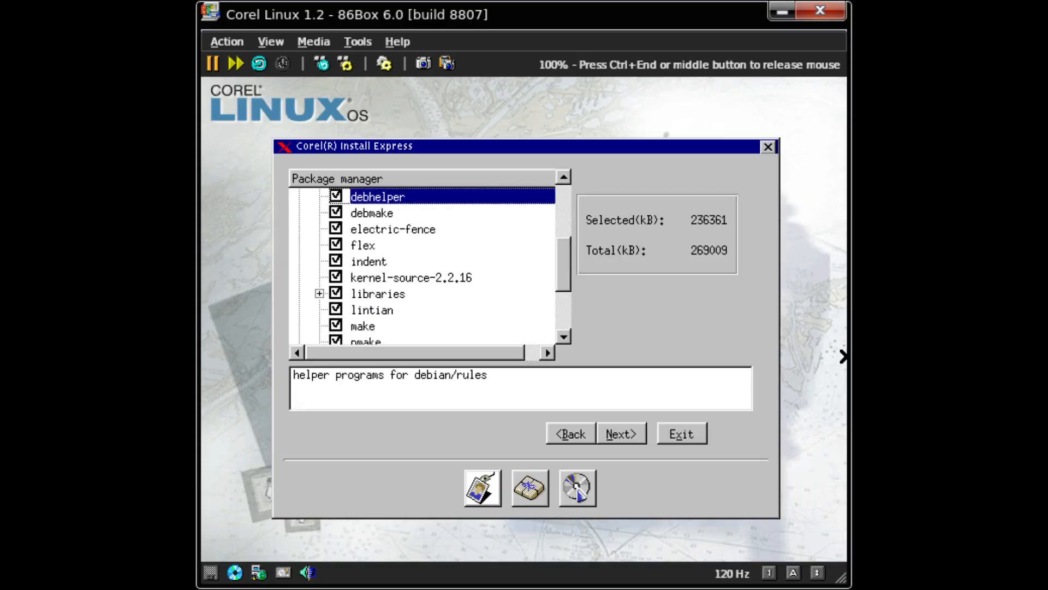
pyautogui.press('Down')
pyautogui.press('Down')
pyautogui.press('Up')
pyautogui.press('Up')
pyautogui.press('Down')
pyautogui.press('Up')
pyautogui.press('Down')
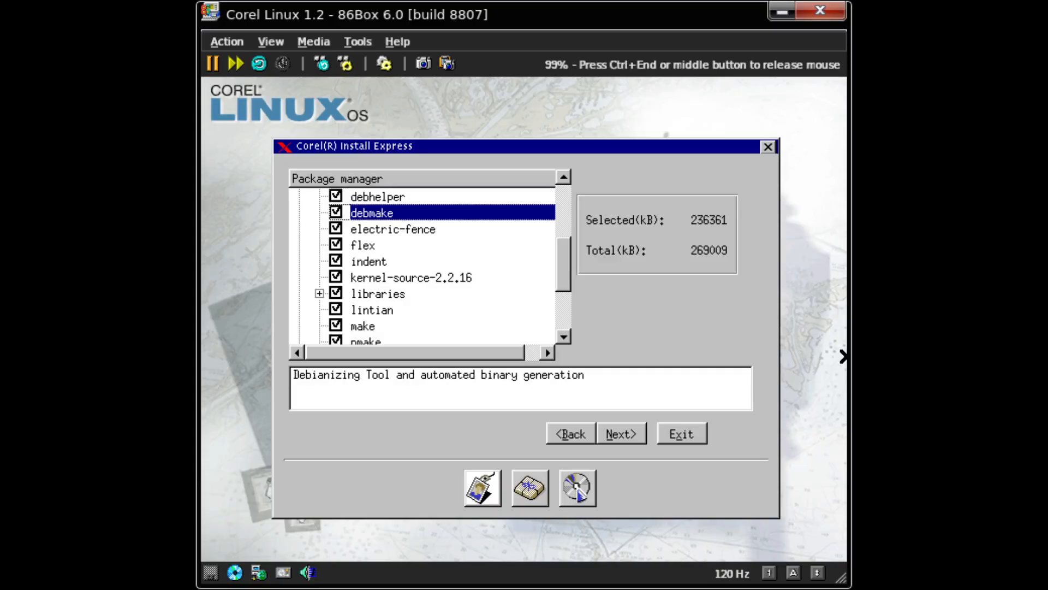
pyautogui.press('Up')
pyautogui.press('space')
pyautogui.press('Down')
pyautogui.press('space')
pyautogui.press('Down')
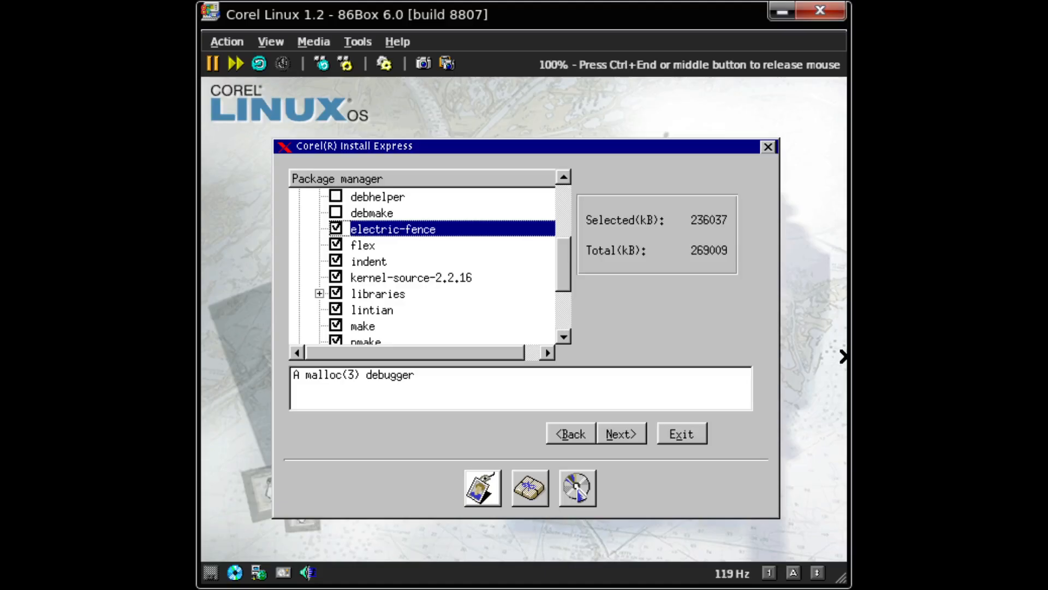
pyautogui.press('space')
pyautogui.press('Down')
pyautogui.press('Down')
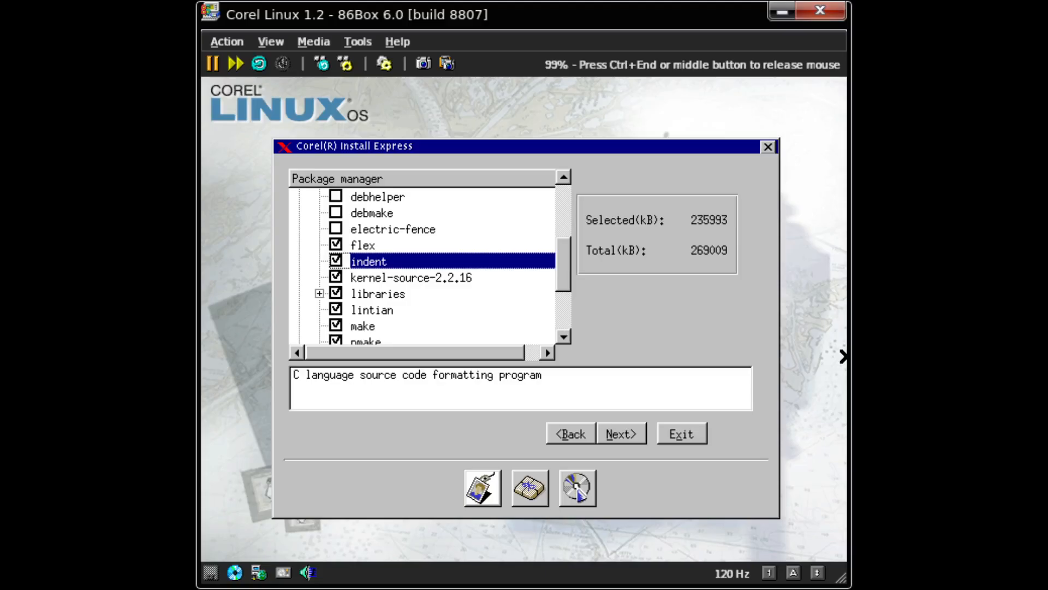
pyautogui.press('Down')
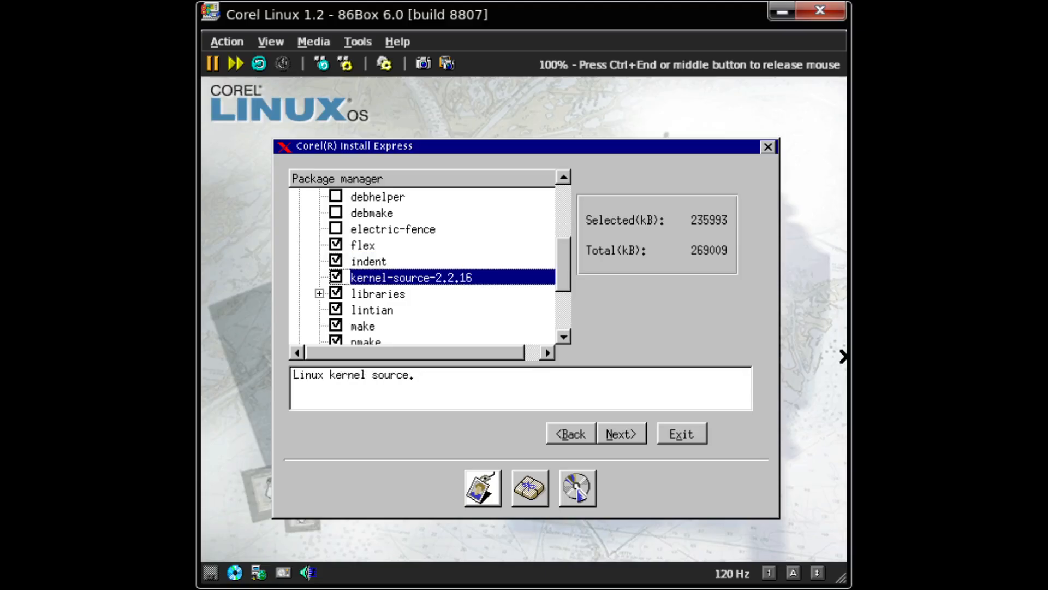
pyautogui.press('space')
# - Browse the libraries group, keep lintian selected, and exclude pmake
pyautogui.press('Down')
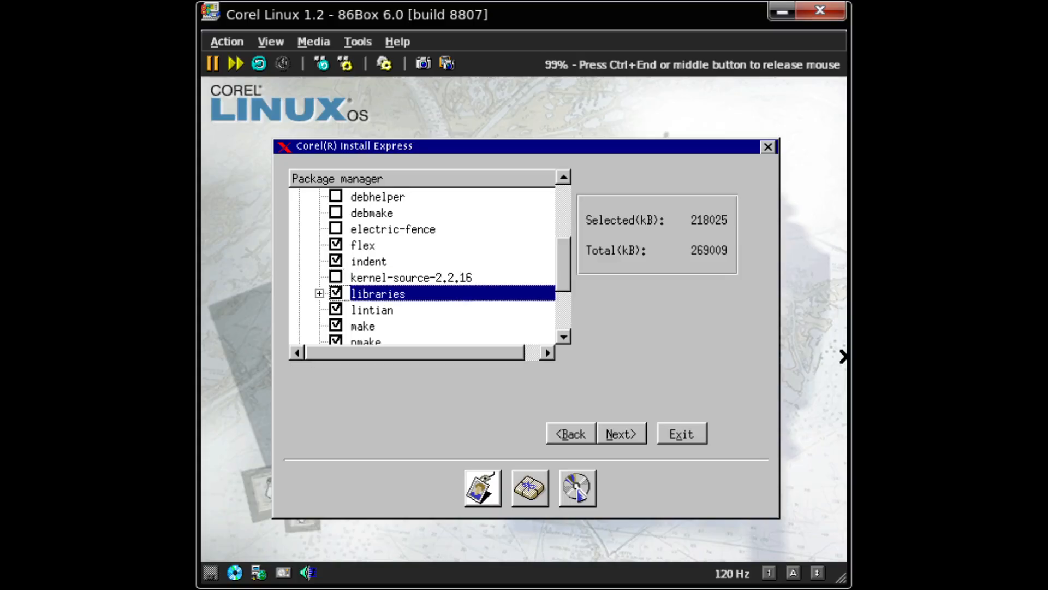
pyautogui.press('Right')
pyautogui.press('Down')
pyautogui.press('Down')
pyautogui.press('Down')
pyautogui.press('Down')
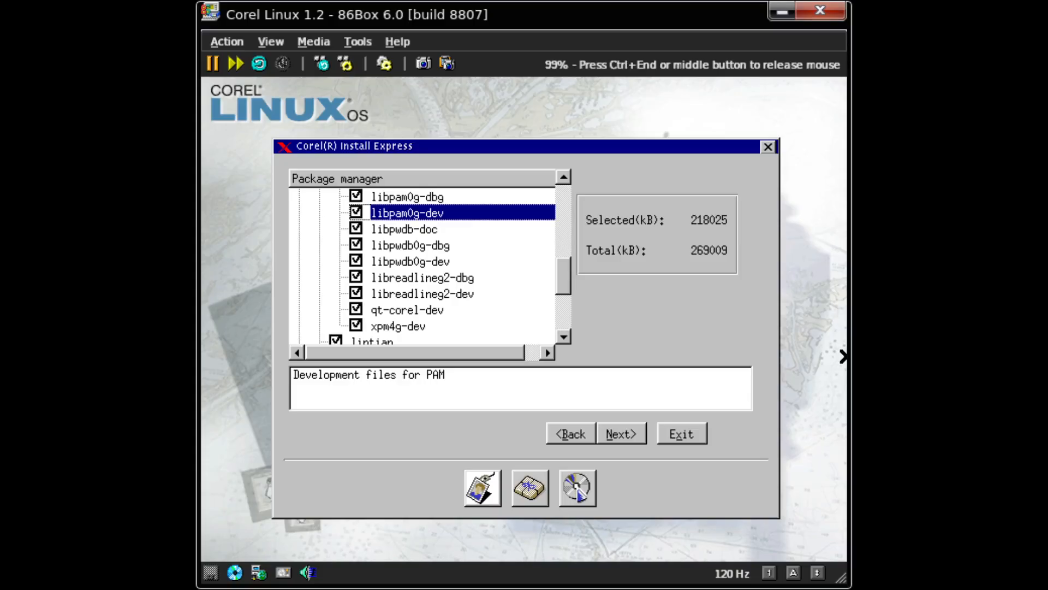
pyautogui.press('Up')
pyautogui.press('Up')
pyautogui.press('Up')
pyautogui.press('Up')
pyautogui.press('Up')
pyautogui.press('Left')
pyautogui.press('Down')
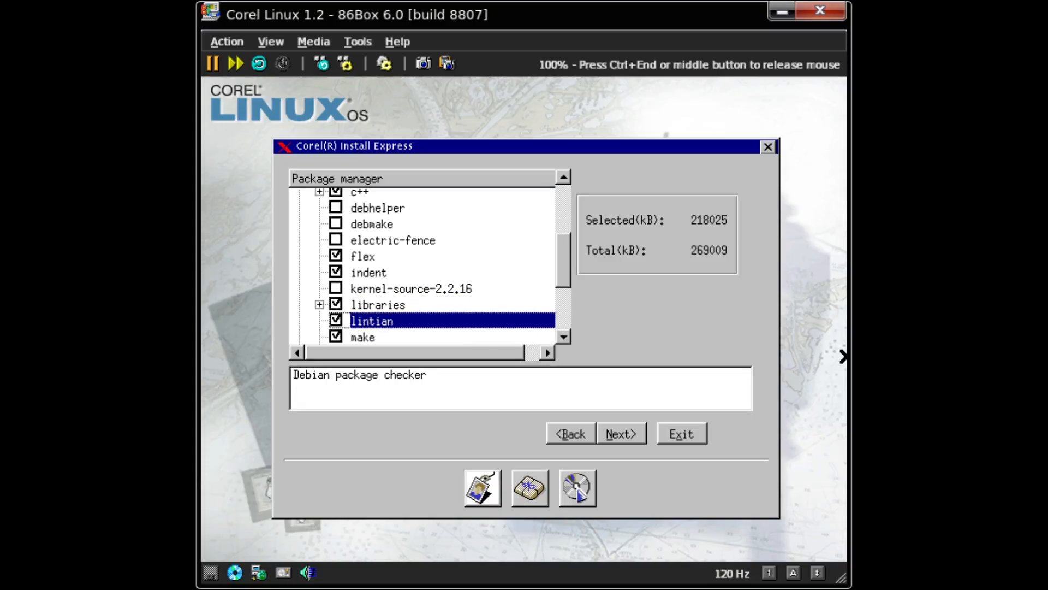
pyautogui.press('space')
pyautogui.press('Down')
pyautogui.press('Up')
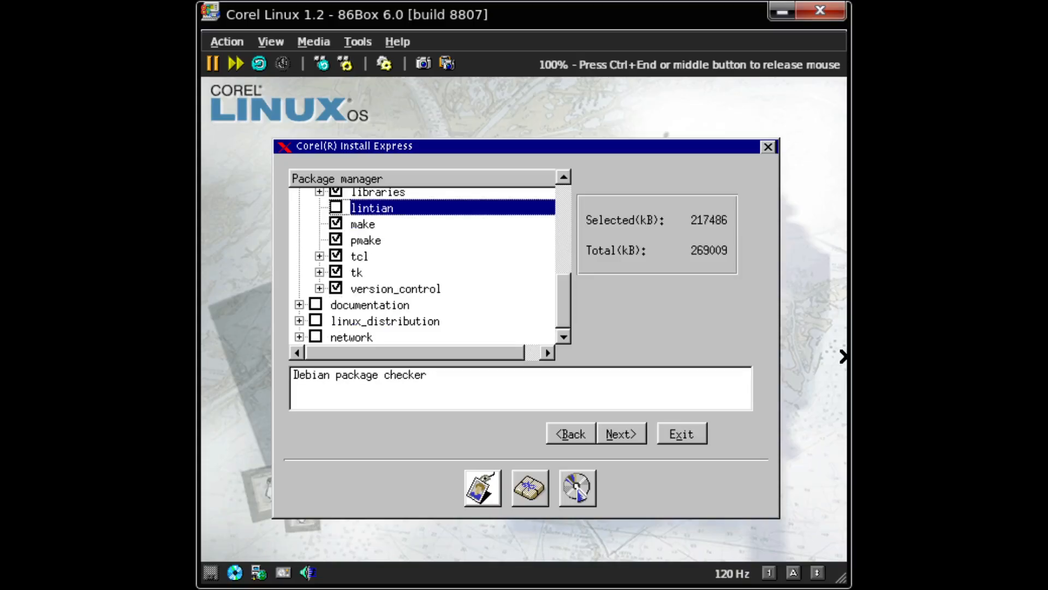
pyautogui.press('space')
pyautogui.press('Down')
pyautogui.press('Down')
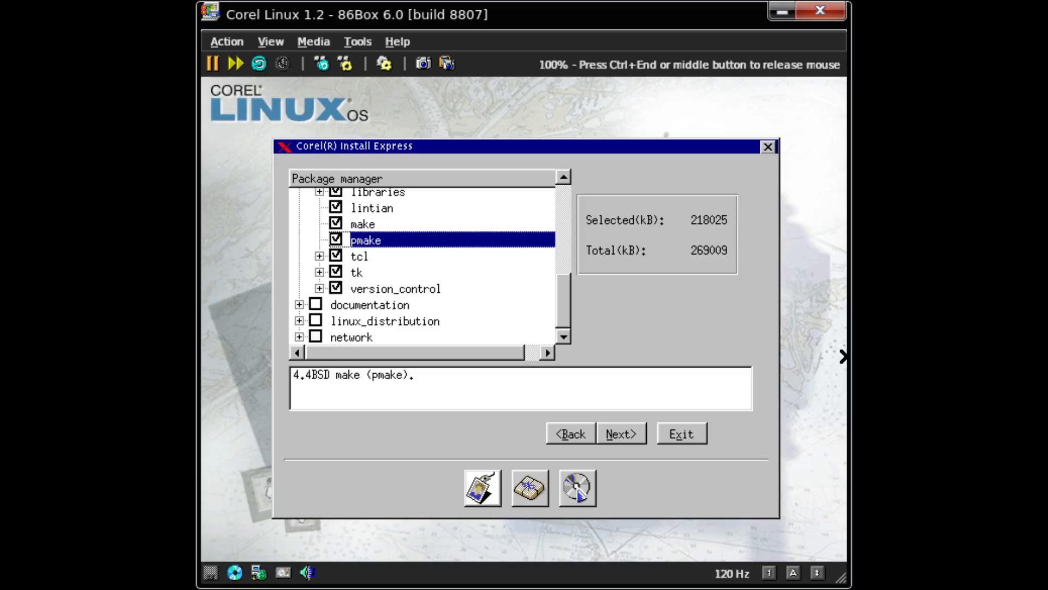
pyautogui.press('space')
pyautogui.press('Down')
# - Inspect the tcl and tk groups, exclude the whole version_control group, and collapse development_tools
pyautogui.press('Right')
pyautogui.press('Left')
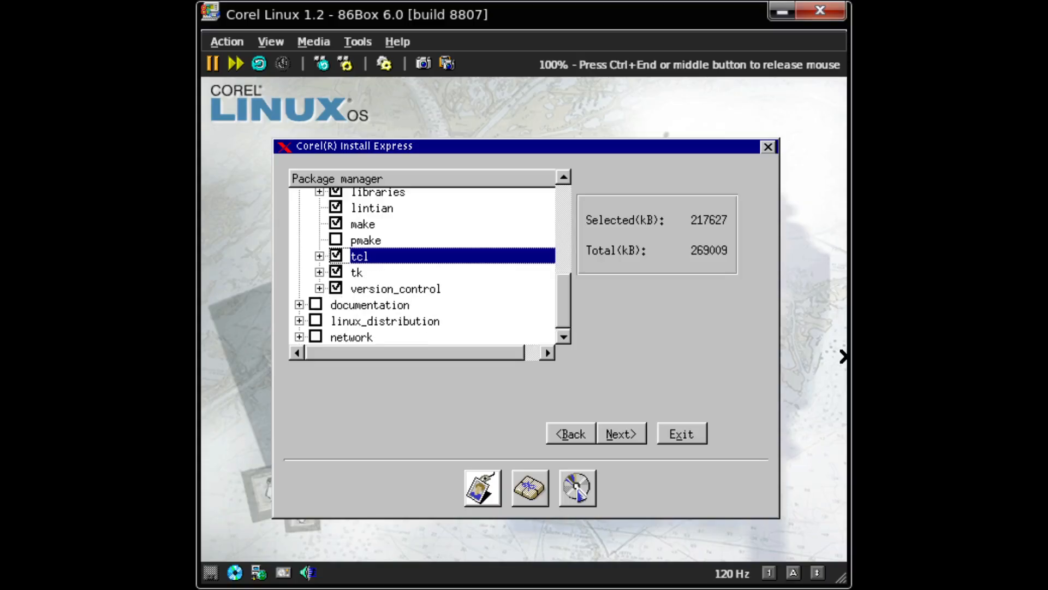
pyautogui.press('Down')
pyautogui.press('Right')
pyautogui.press('Left')
pyautogui.press('Down')
pyautogui.press('Right')
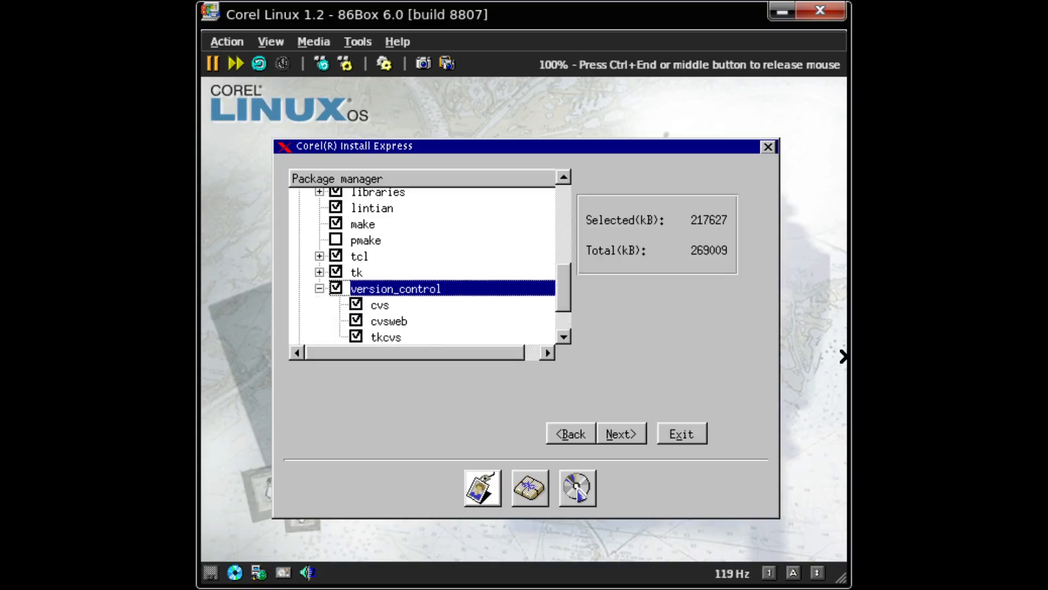
pyautogui.press('space')
pyautogui.press('Down')
pyautogui.press('Up')
pyautogui.press('space')
pyautogui.press('Down')
pyautogui.press('Down')
pyautogui.press('Down')
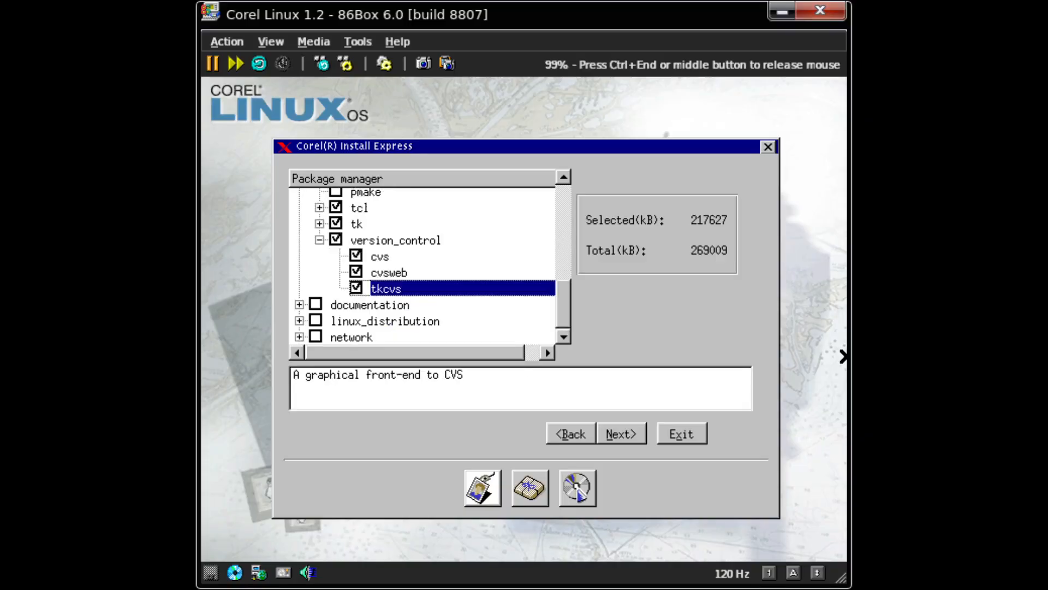
pyautogui.press('Down')
pyautogui.press('Up')
pyautogui.press('Up')
pyautogui.press('Up')
pyautogui.press('Up')
pyautogui.press('space')
pyautogui.press('Up')
pyautogui.press('Up')
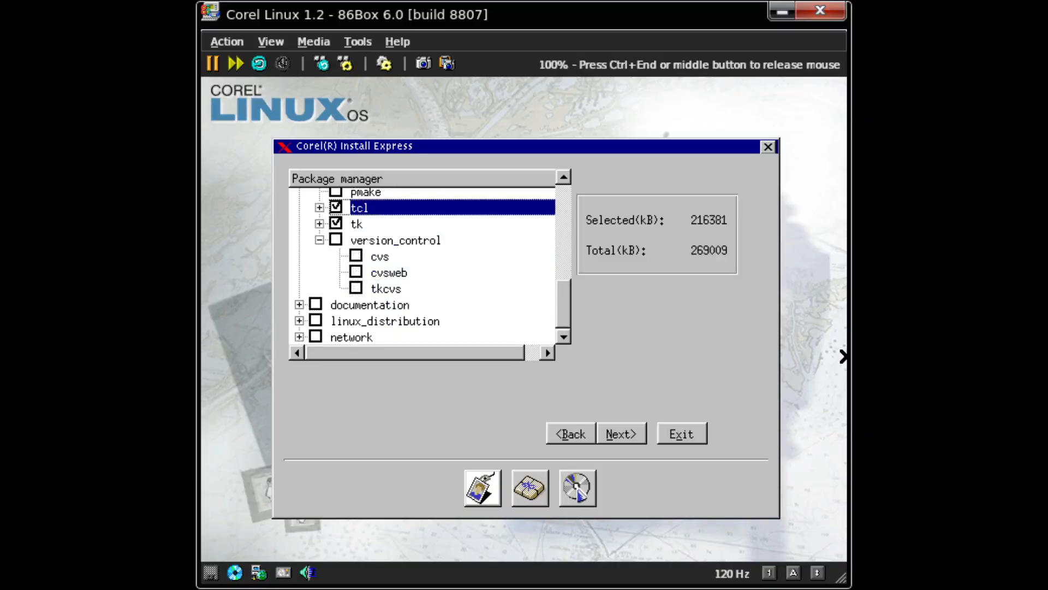
pyautogui.press('Up')
pyautogui.press('Left')
pyautogui.press('Left')
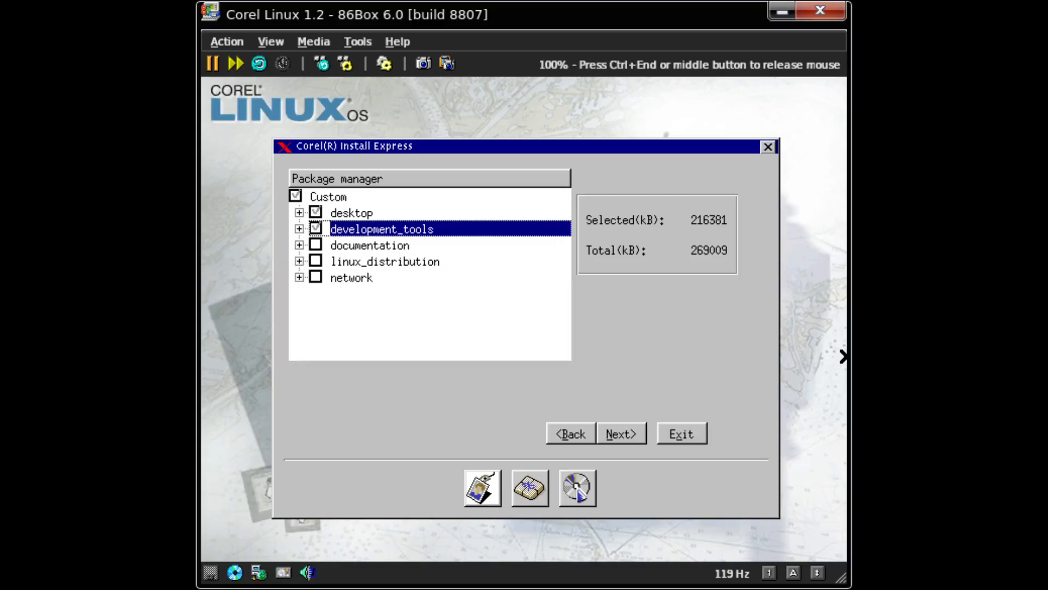
pyautogui.press('Down')
pyautogui.press('Down')
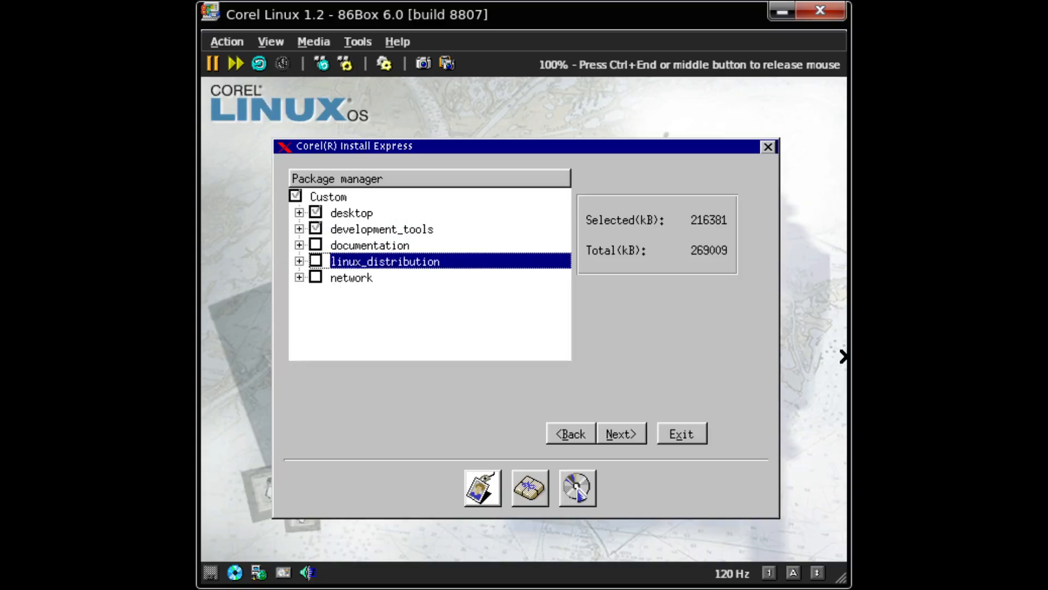
# - Expand linux_distribution and browse other_OS_fs and miscellaneous, reading the pilot-link and cdwrite descriptions
pyautogui.press('Right')
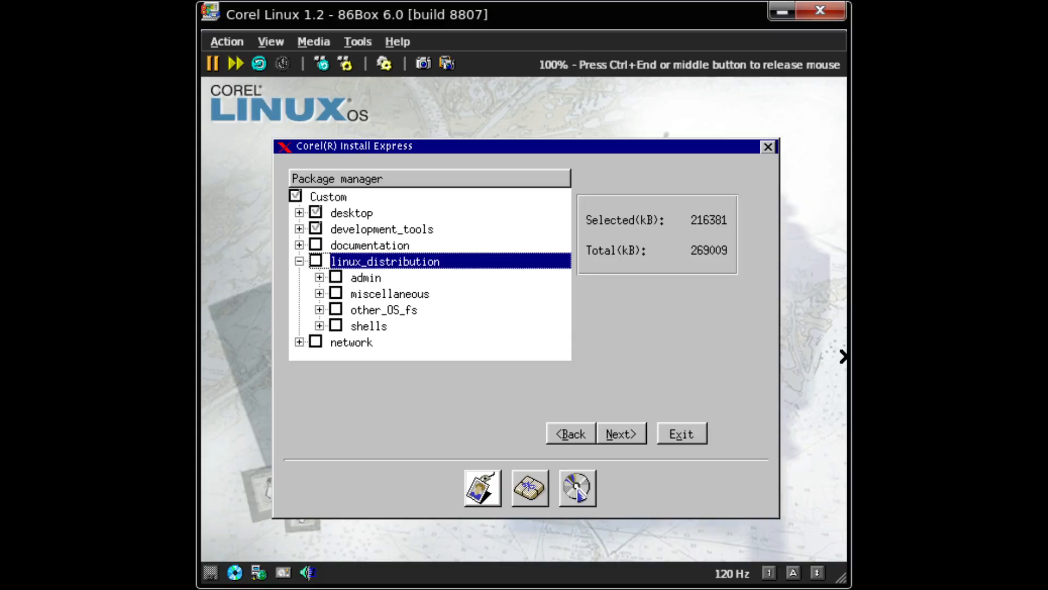
pyautogui.press('Down')
pyautogui.press('Down')
pyautogui.press('Down')
pyautogui.press('Down')
pyautogui.press('Up')
pyautogui.press('Right')
pyautogui.press('Down')
pyautogui.press('Down')
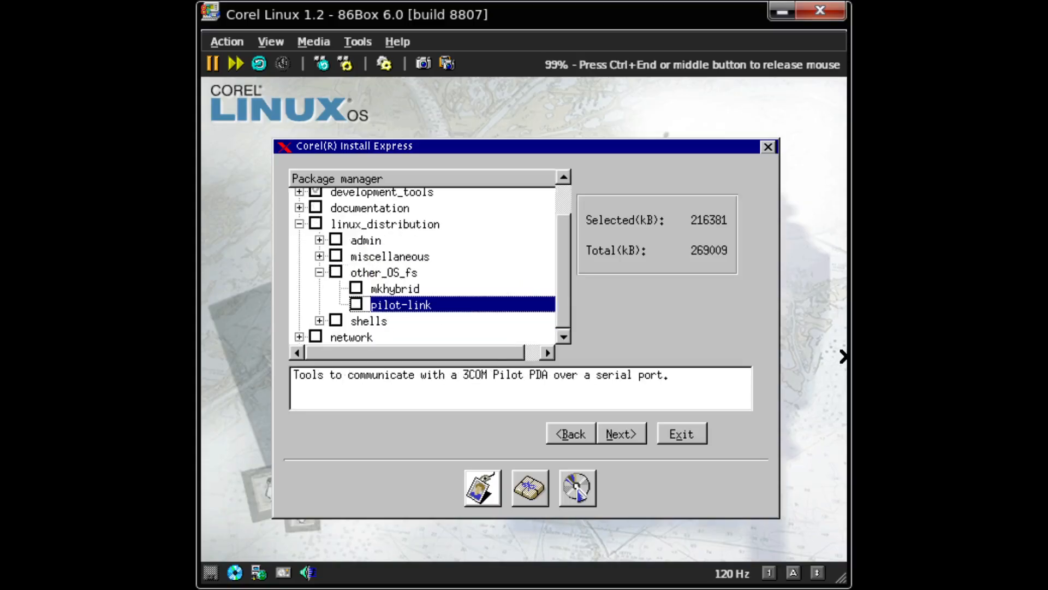
pyautogui.press('Up')
pyautogui.press('Up')
pyautogui.press('Down')
pyautogui.press('Down')
pyautogui.press('Up')
pyautogui.press('Up')
pyautogui.press('Left')
pyautogui.press('Up')
pyautogui.press('Right')
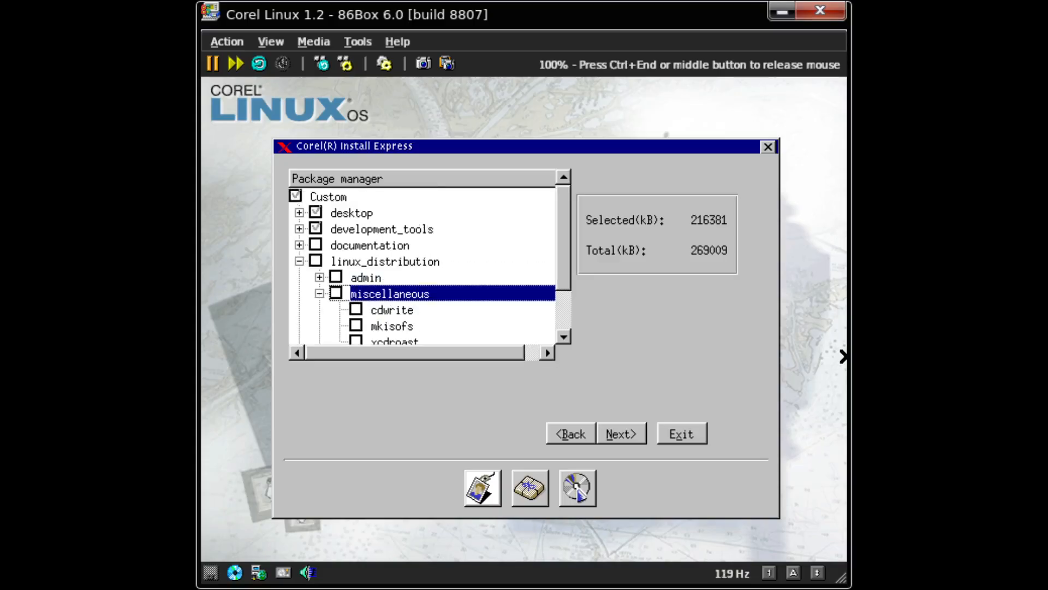
pyautogui.press('Down')
pyautogui.press('Down')
pyautogui.press('Down')
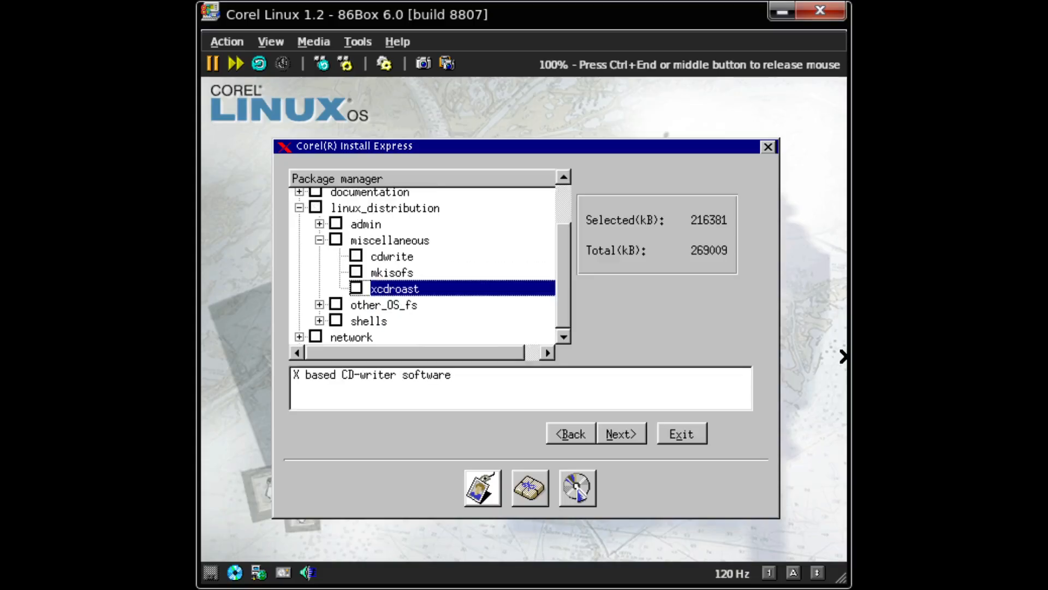
pyautogui.press('Up')
pyautogui.press('Up')
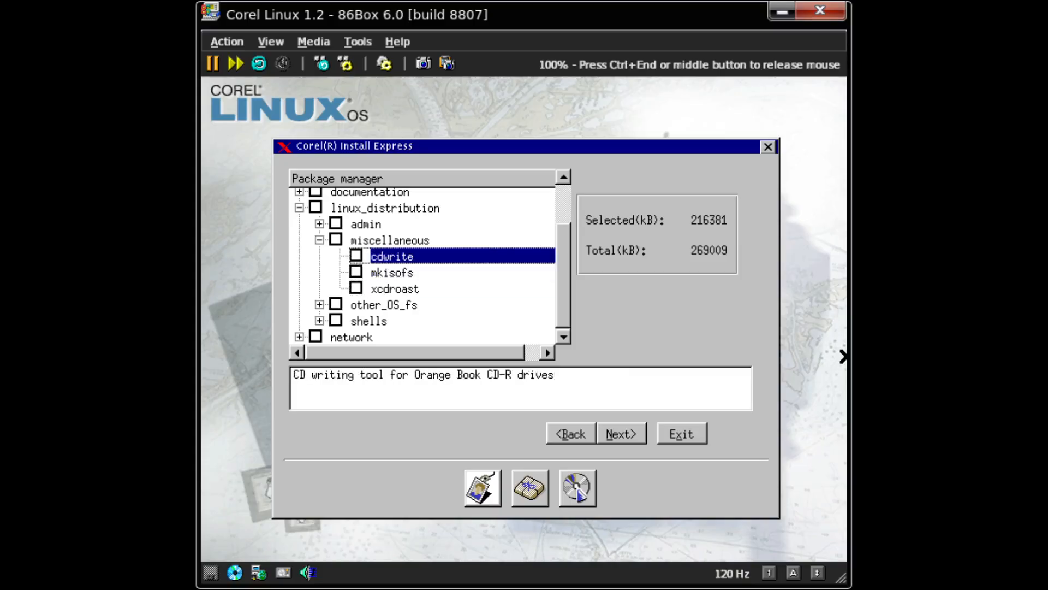
pyautogui.press('Up')
pyautogui.press('Left')
# - Add the memstat package from the admin group to the selection
pyautogui.press('Up')
pyautogui.press('Right')
pyautogui.press('Down')
pyautogui.press('Down')
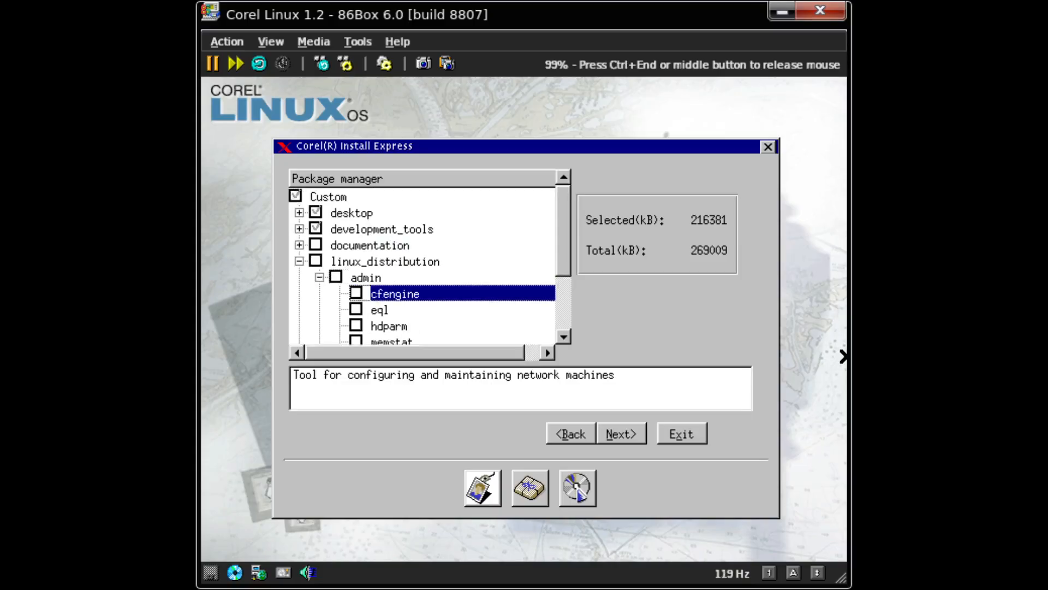
pyautogui.press('Up')
pyautogui.press('Down')
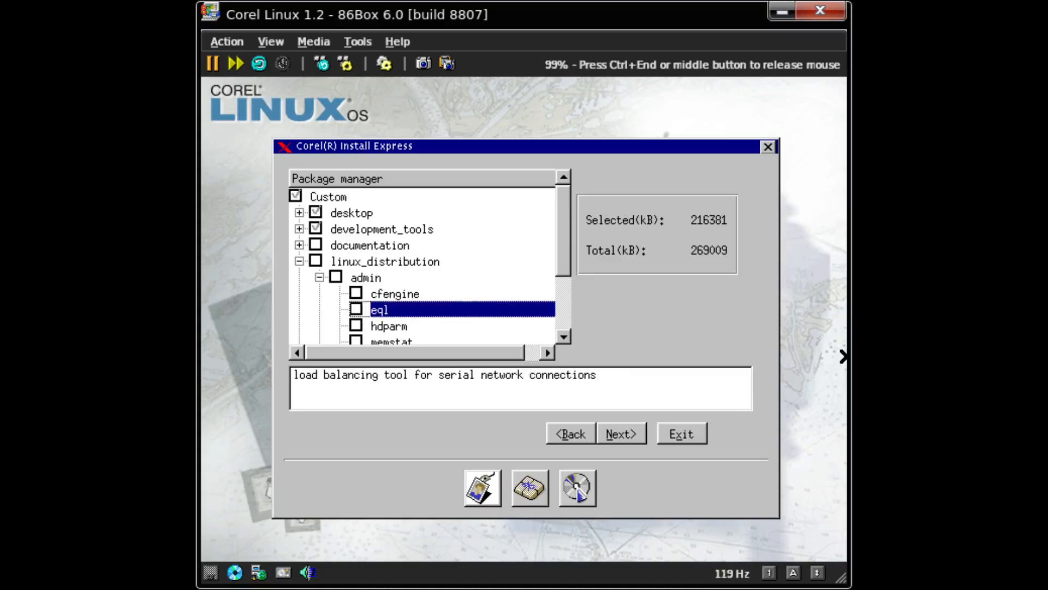
pyautogui.press('Down')
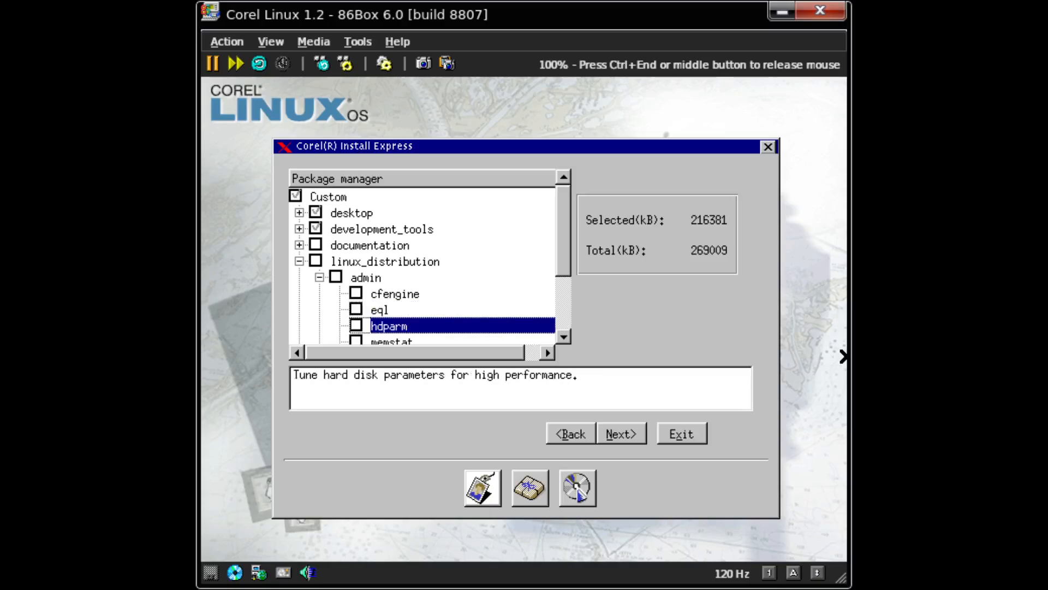
pyautogui.press('Down')
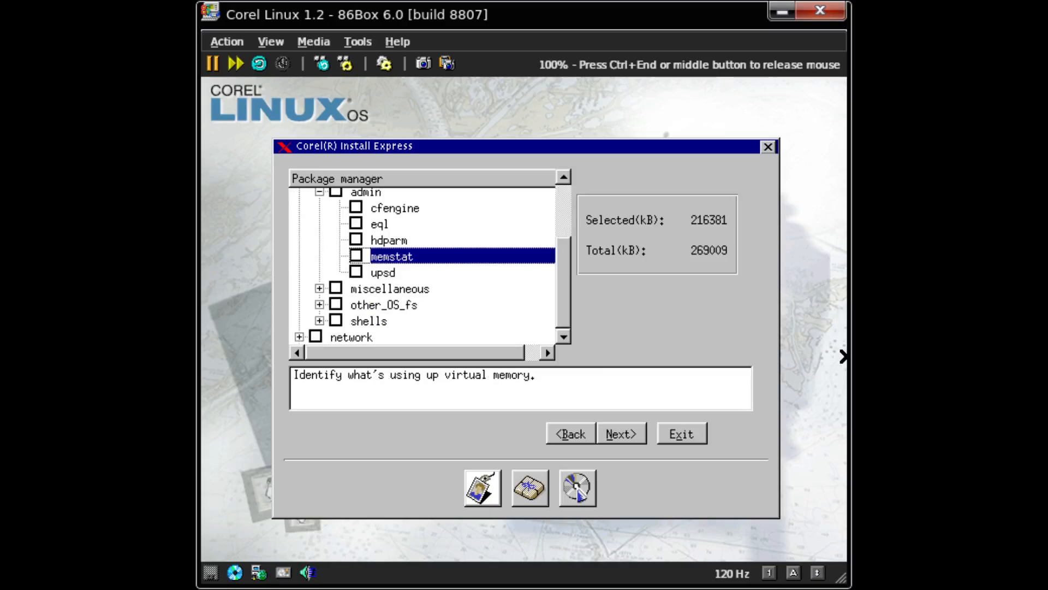
pyautogui.press('space')
pyautogui.press('Up')
pyautogui.press('Up')
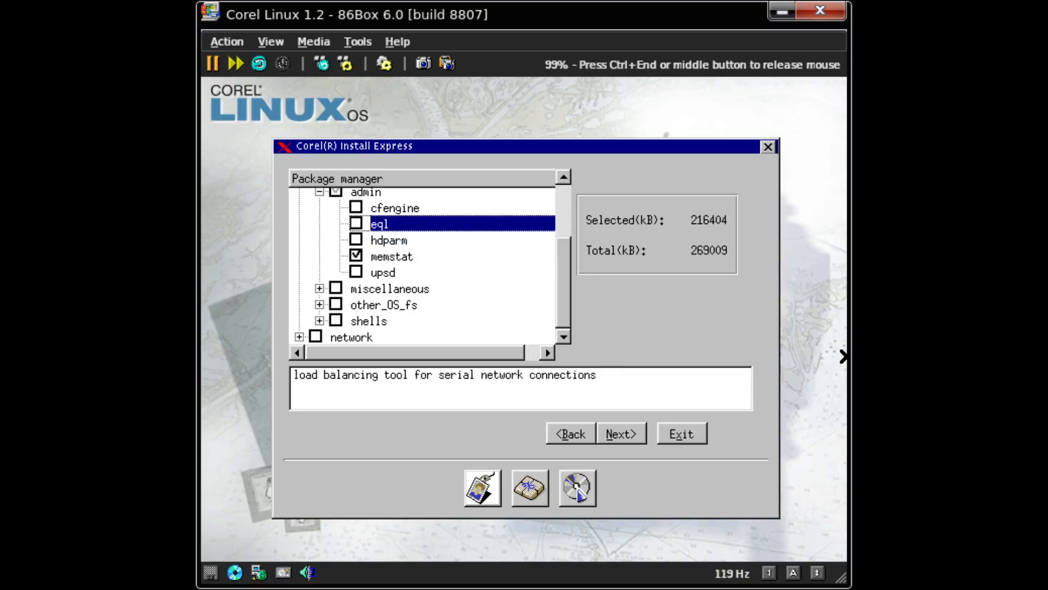
pyautogui.press('Up')
pyautogui.press('Up')
pyautogui.press('Left')
# - Look through the other_OS_fs and shells groups, then collapse linux_distribution
pyautogui.press('Down')
pyautogui.press('Down')
pyautogui.press('Right')
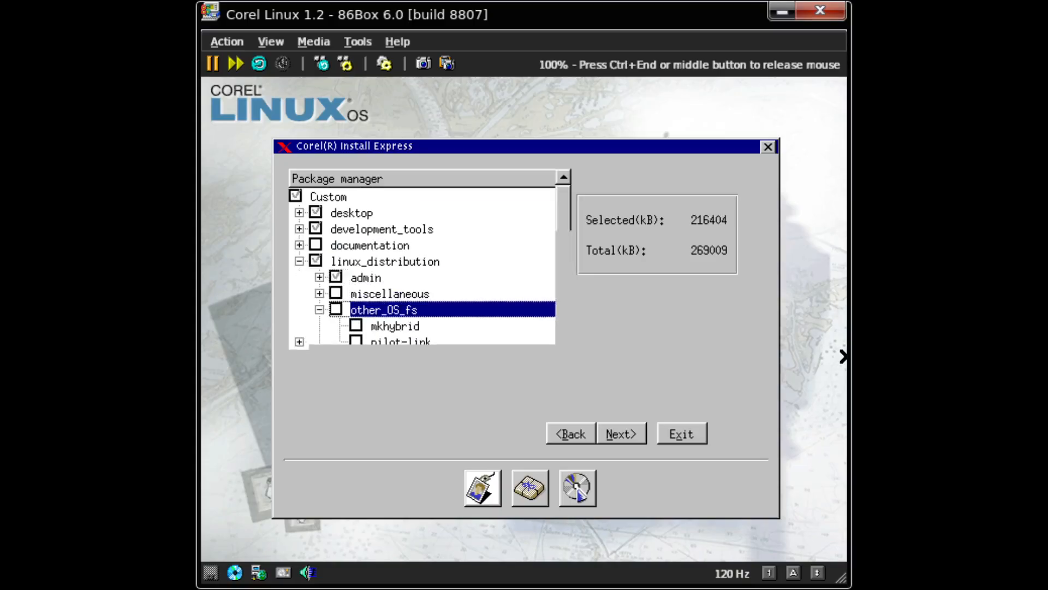
pyautogui.press('Left')
pyautogui.press('Down')
pyautogui.press('Right')
pyautogui.press('Down')
pyautogui.press('Up')
pyautogui.press('Left')
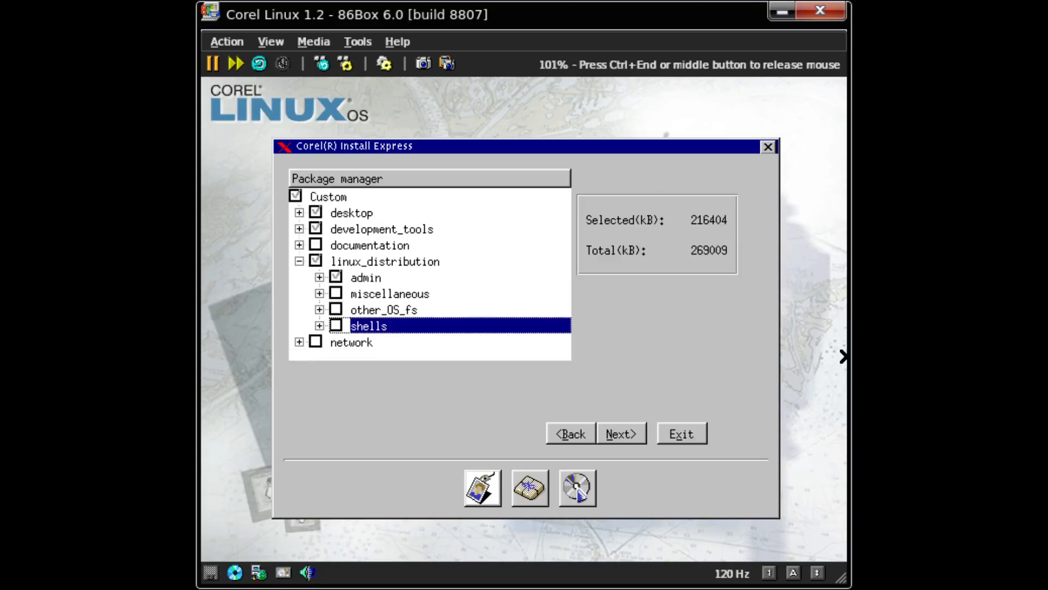
pyautogui.press('Down')
pyautogui.press('Up')
pyautogui.press('Up')
pyautogui.press('Left')
pyautogui.press('Left')
# - Add dnsutils from the network group, bringing the selection to 218581 kB
pyautogui.press('Down')
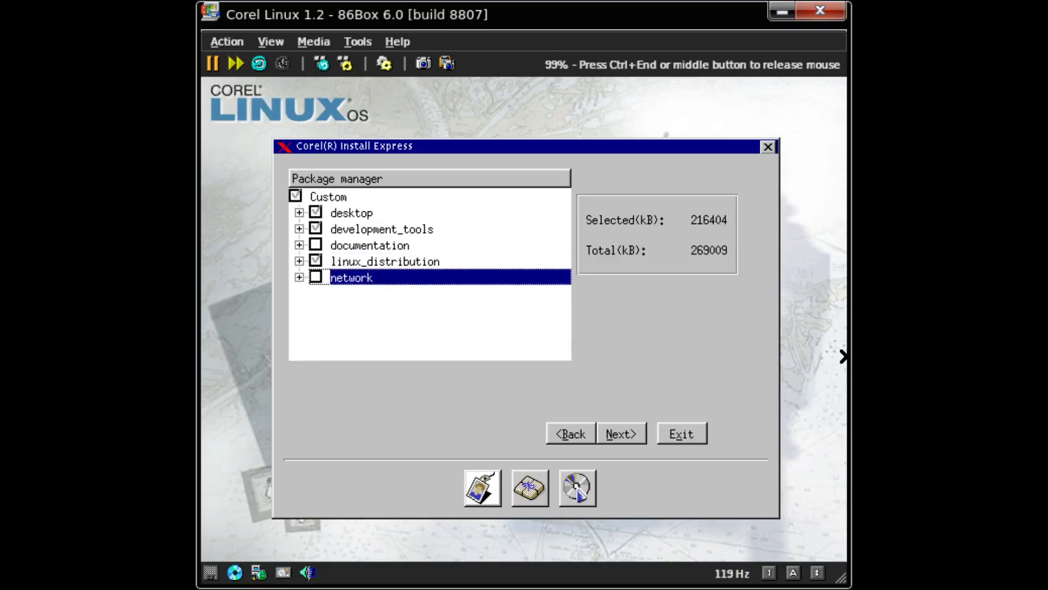
pyautogui.press('Right')
pyautogui.press('Down')
pyautogui.press('Down')
pyautogui.press('Down')
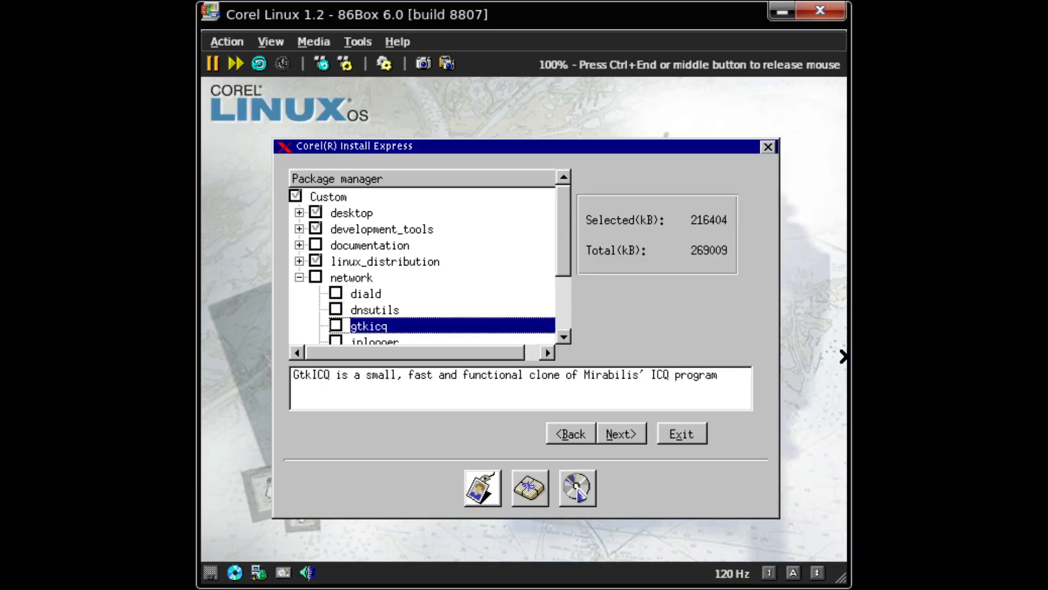
pyautogui.press('Up')
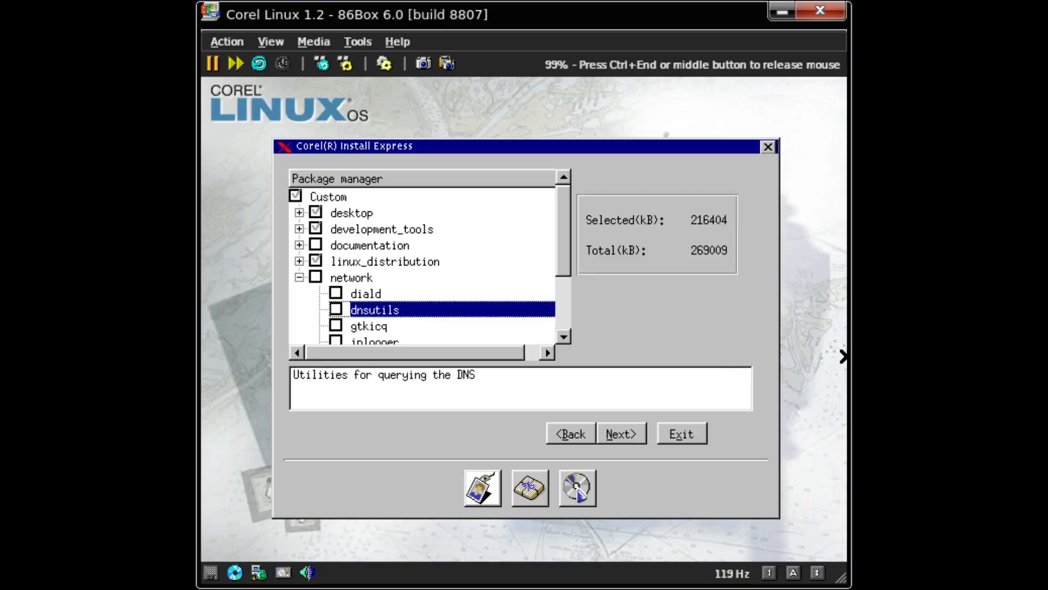
pyautogui.press('Down')
pyautogui.press('Down')
pyautogui.press('Down')
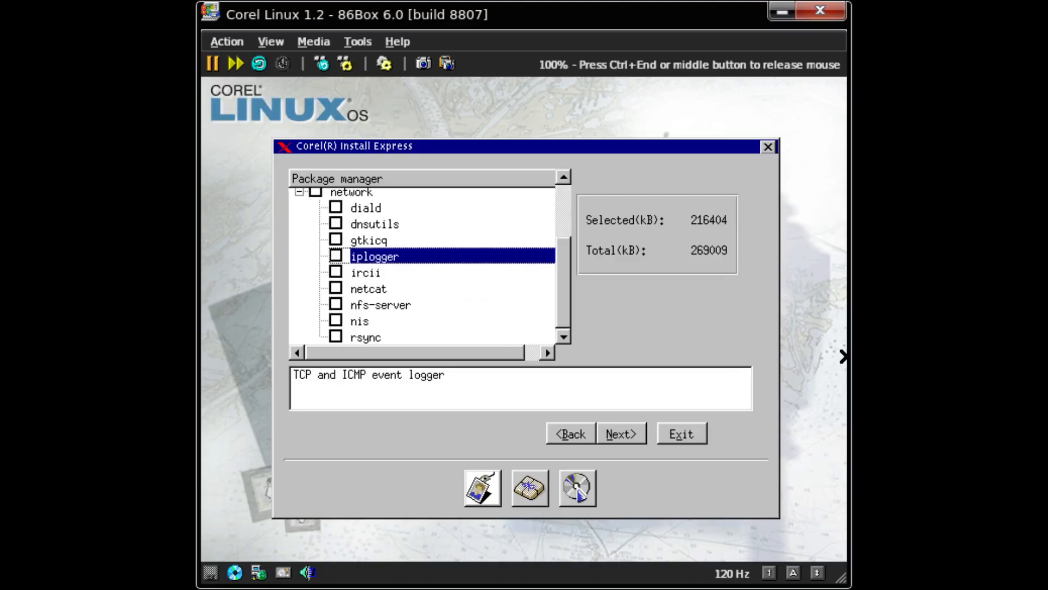
pyautogui.press('Down')
pyautogui.press('Down')
pyautogui.press('Down')
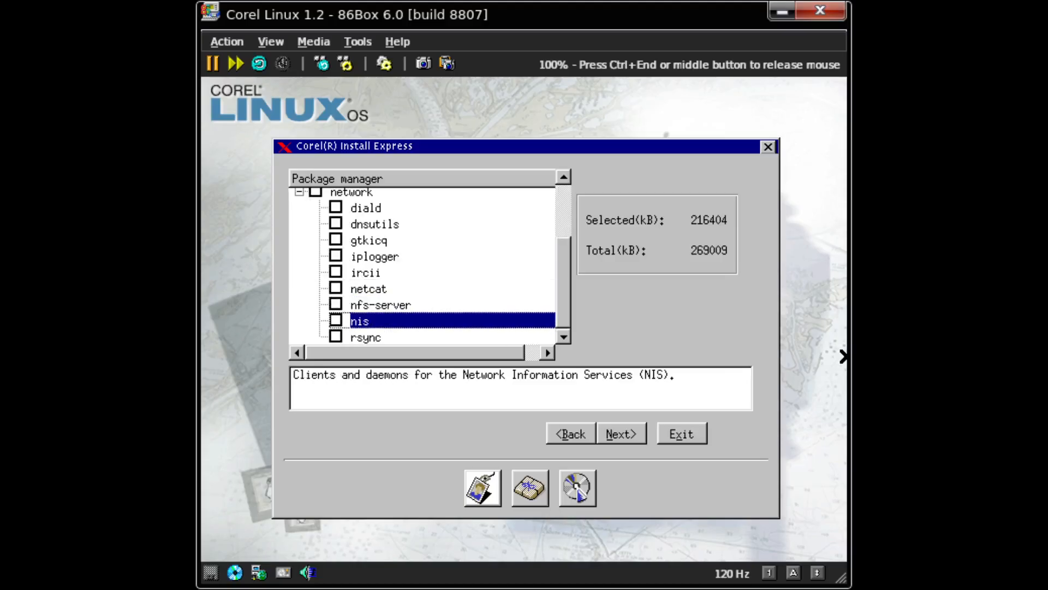
pyautogui.press('Down')
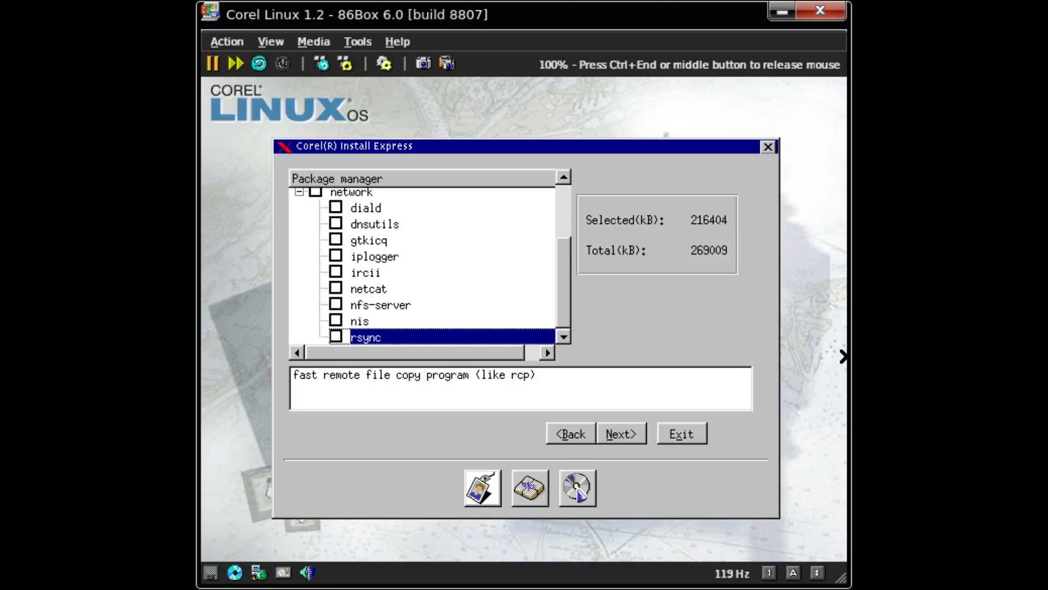
pyautogui.press('Up')
pyautogui.press('Up')
pyautogui.press('Up')
pyautogui.press('Up')
pyautogui.press('Up')
pyautogui.press('Up')
pyautogui.press('Up')
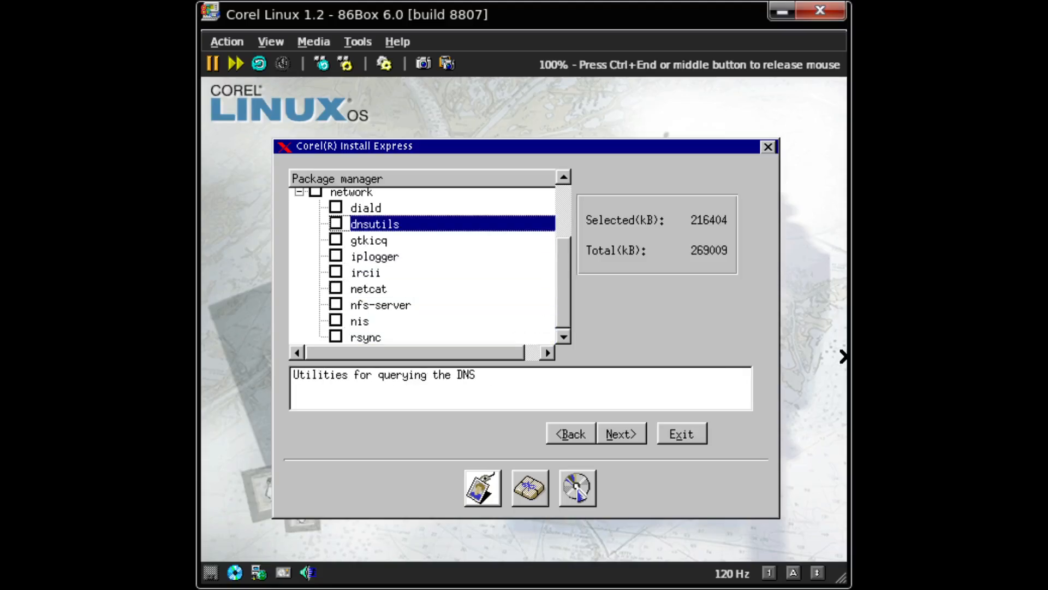
pyautogui.press('space')
pyautogui.press('Up')
pyautogui.press('Down')
pyautogui.press('Down')
pyautogui.press('Down')
# - Confirm Take over disk with the Custom install type, accept the partition warning, and begin installing
pyautogui.press('Left')
pyautogui.press('Left')
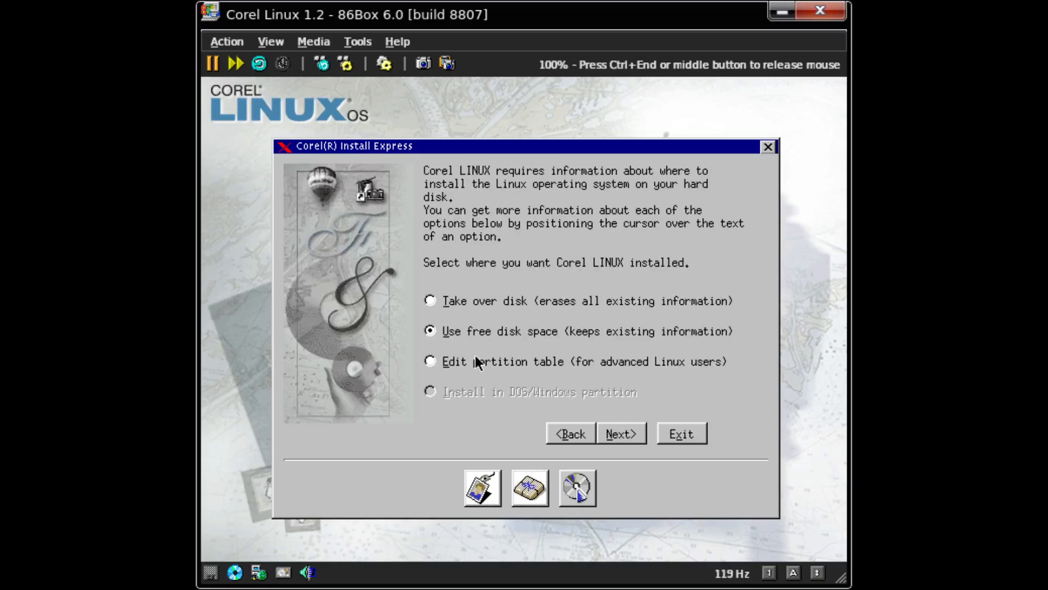
pyautogui.click(628, 436)
pyautogui.click(415, 404)
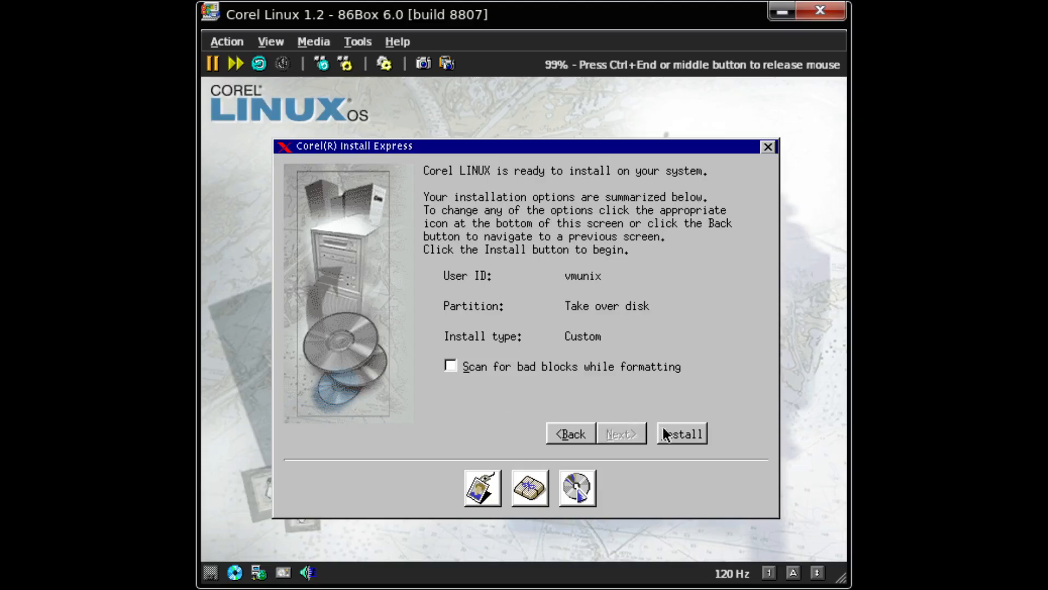
pyautogui.click(681, 434)
# - Toggle 86Box fast-forward on, off, then on again while /dev/hda is partitioned and formatted
pyautogui.hotkey('ctrl', 'End')
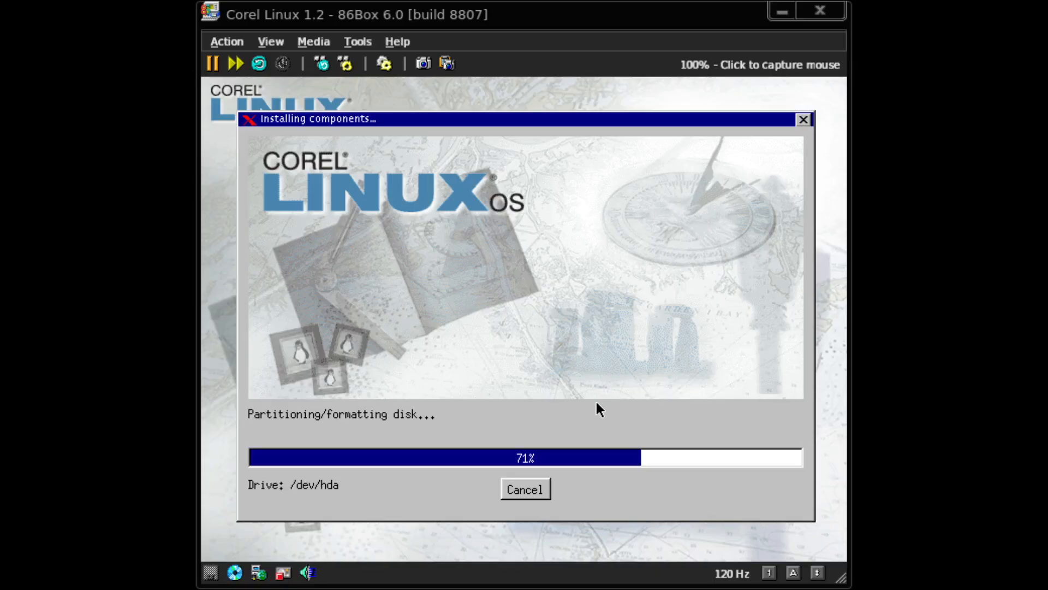
pyautogui.click(235, 63)
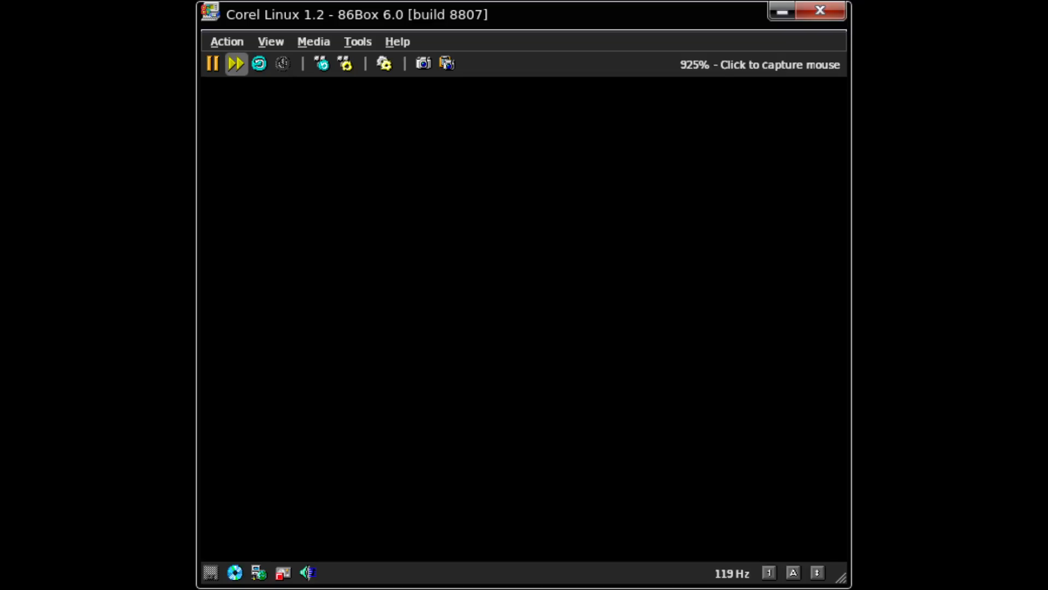
pyautogui.click(235, 64)
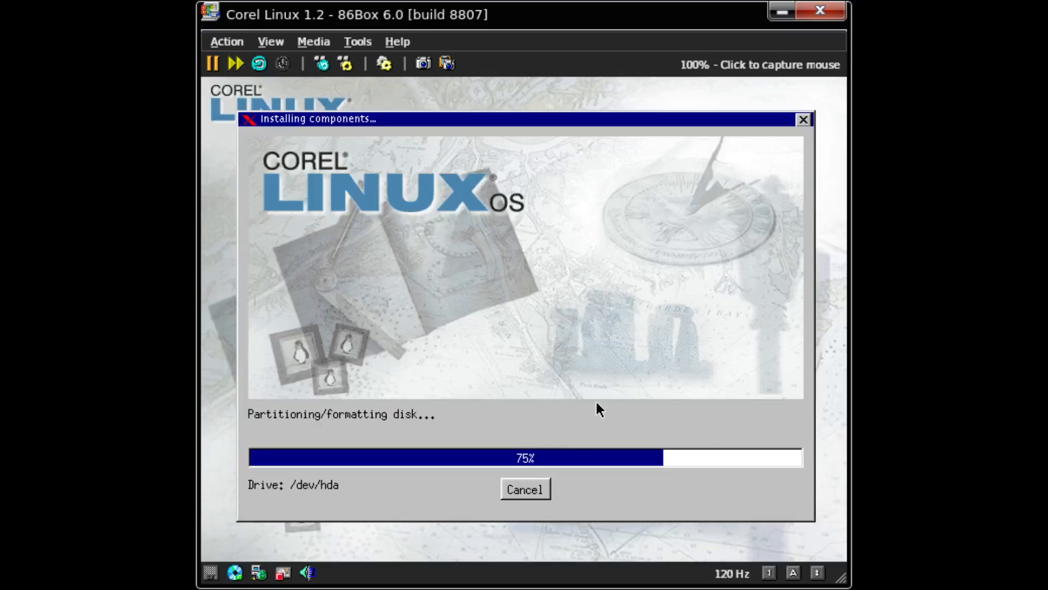
pyautogui.click(235, 64)
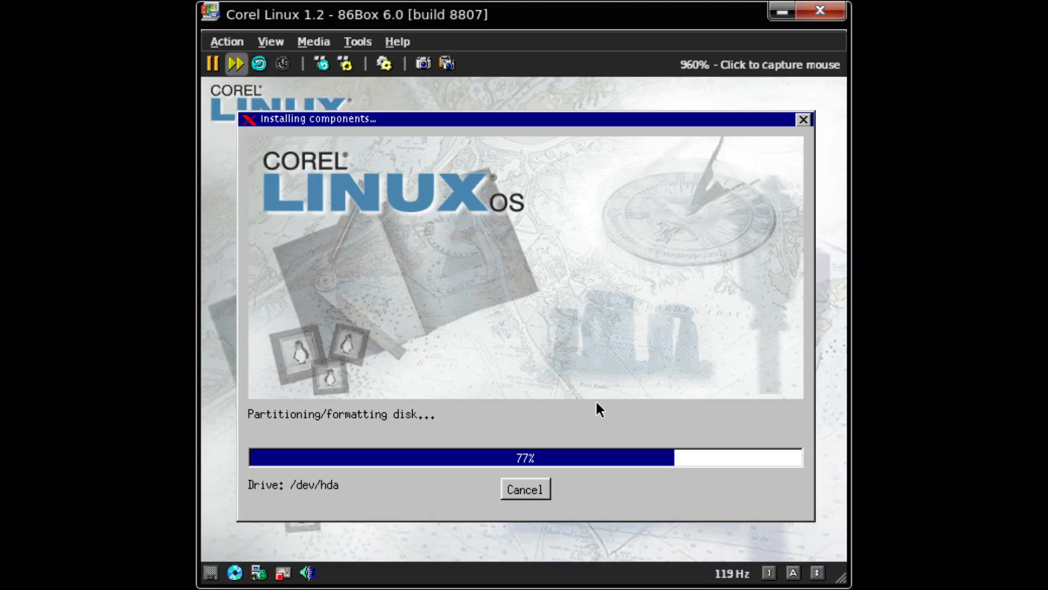
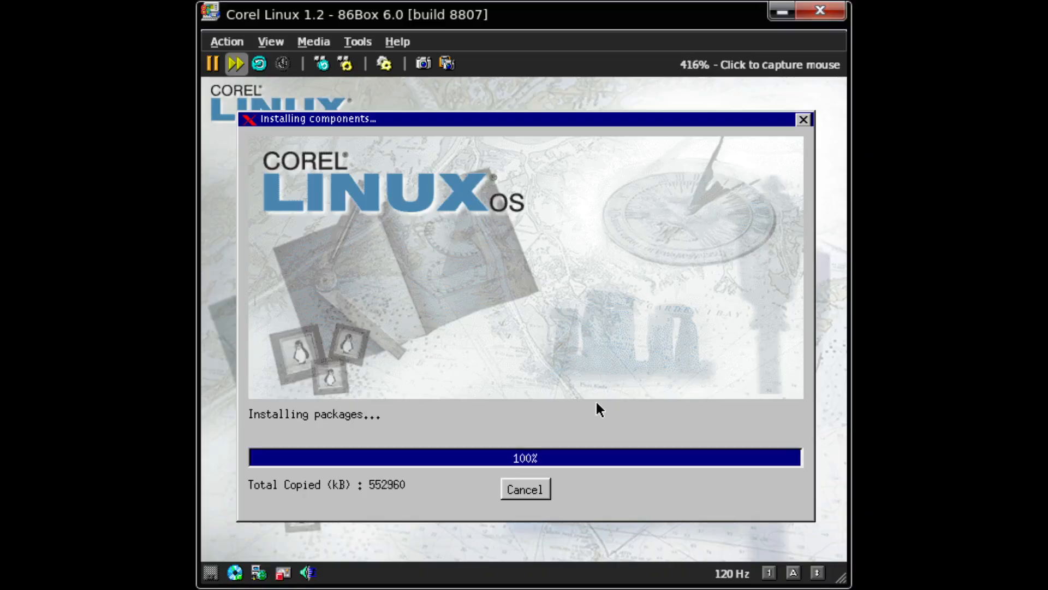
# - Toggle fast-forward off and back on while package installation reaches 100%
pyautogui.click(236, 64)
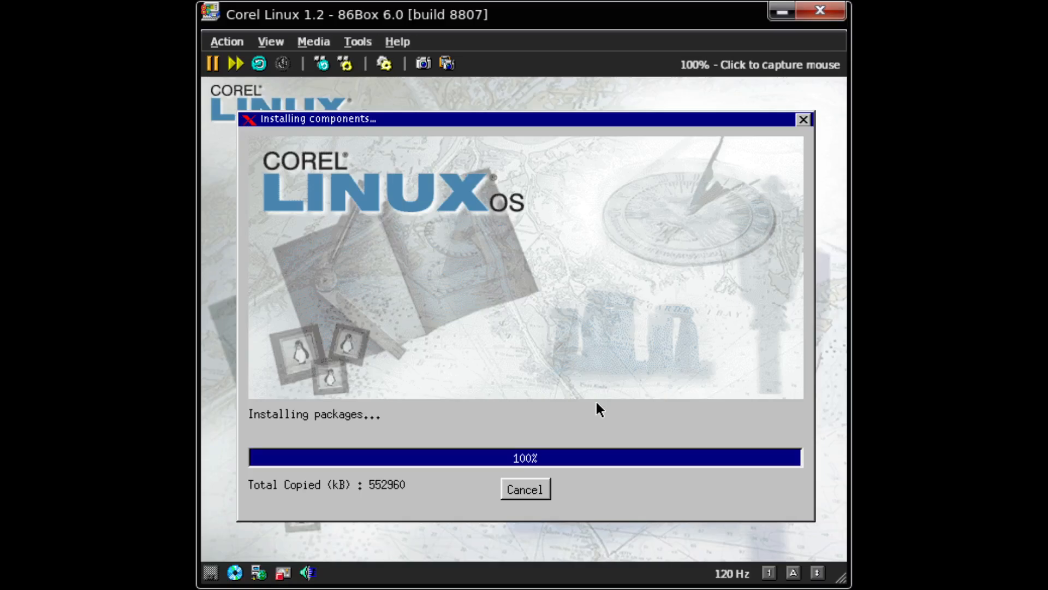
pyautogui.click(236, 63)
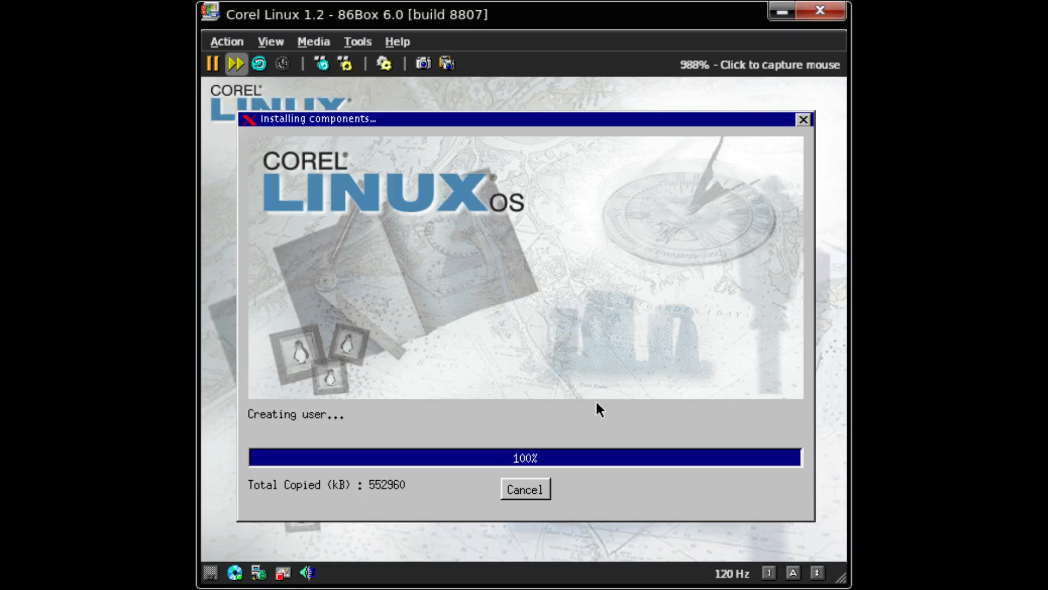
# - Capture the mouse into the VM, then release it with Ctrl+End while the installation finishes
pyautogui.click(509, 203)
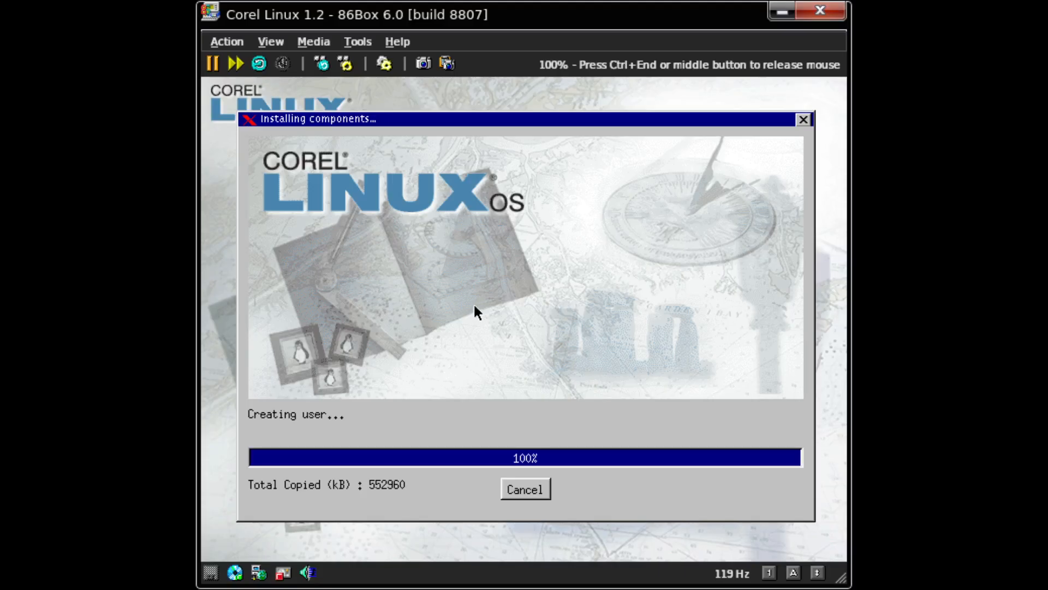
pyautogui.hotkey('ctrl', 'End')
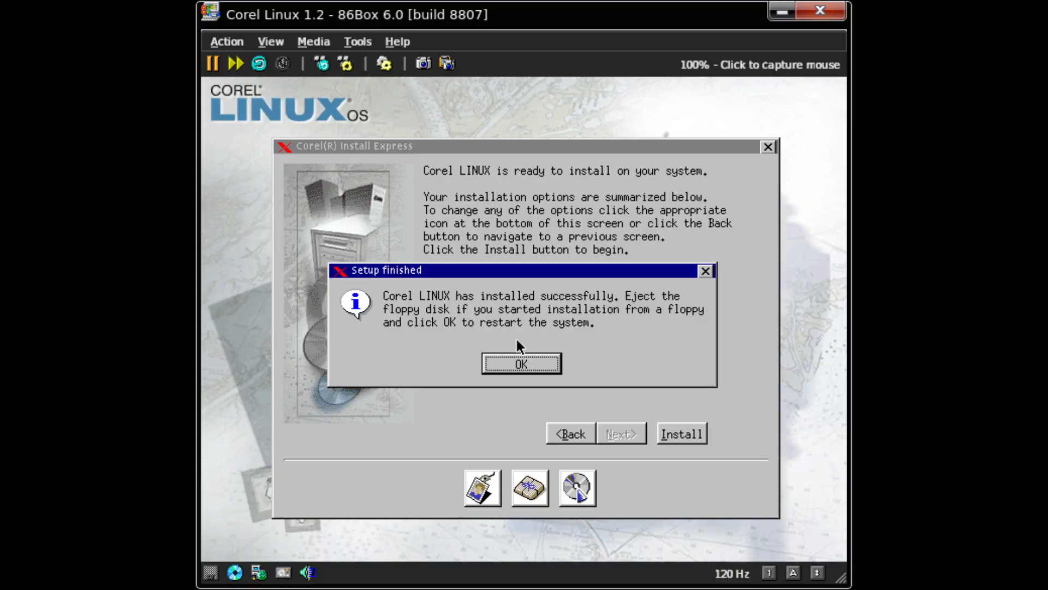
# - OK the Setup finished dialog to restart, then release the mouse as the VM reboots
pyautogui.click(502, 362)
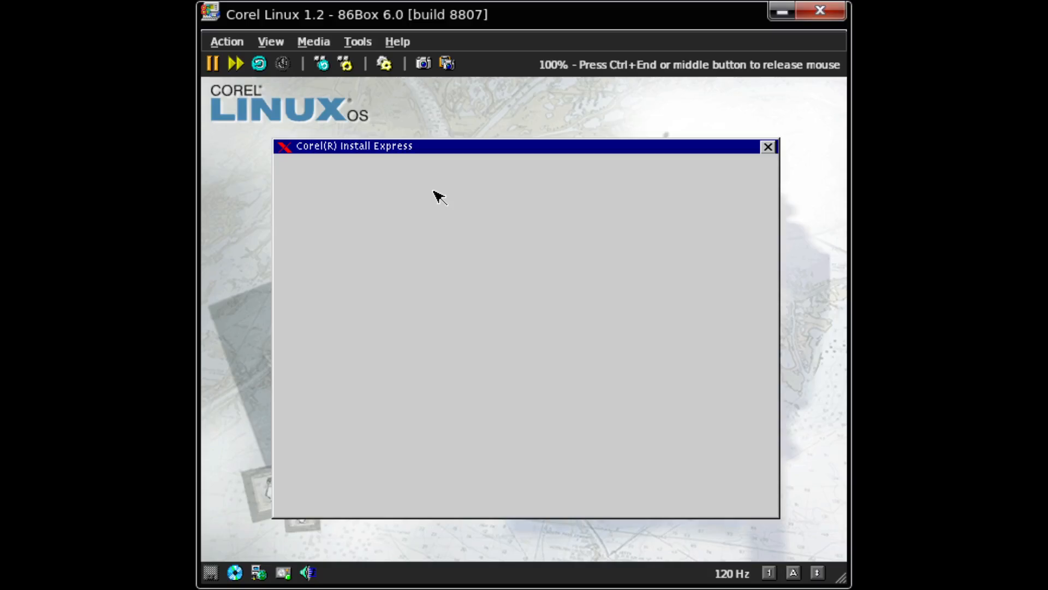
pyautogui.hotkey('ctrl', 'End')
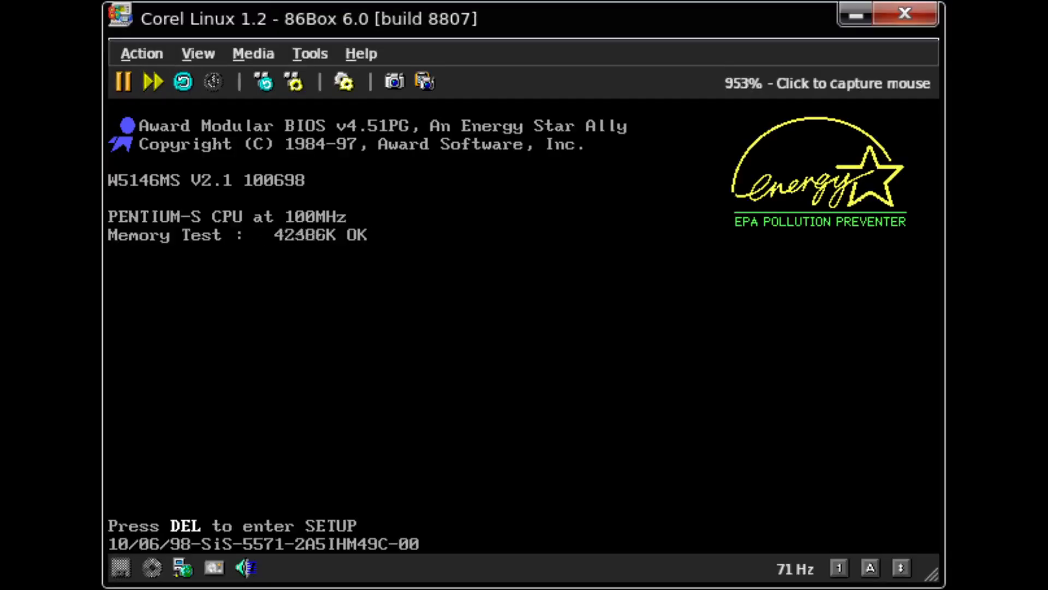
# - Open the 86Box machine settings from the toolbar gear while the VM reboots
pyautogui.click(345, 83)
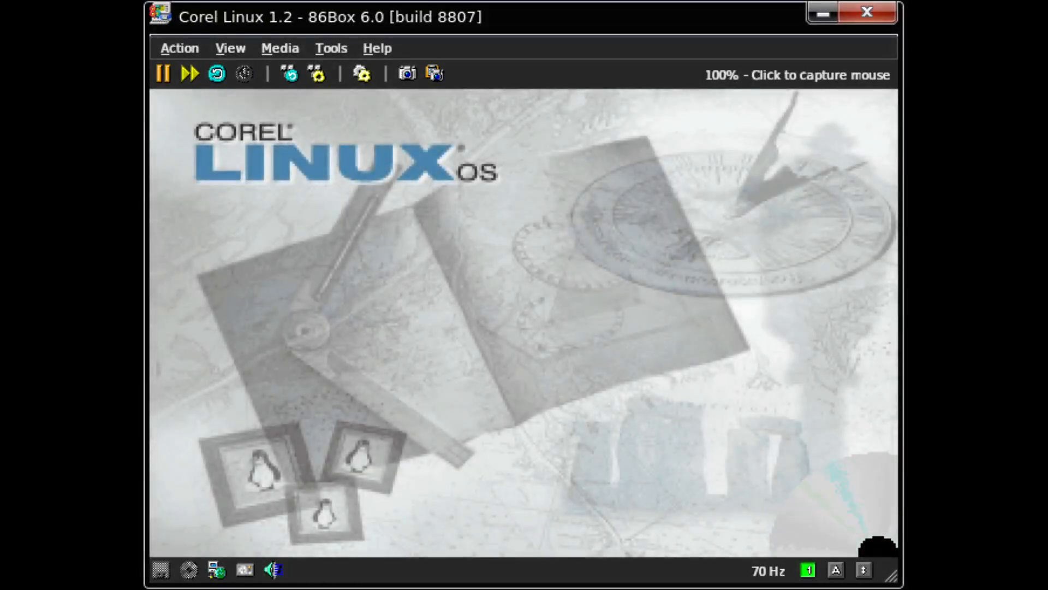
# - Select '1. Corel Linux' in the LILO boot menu and boot it
pyautogui.press('Up')
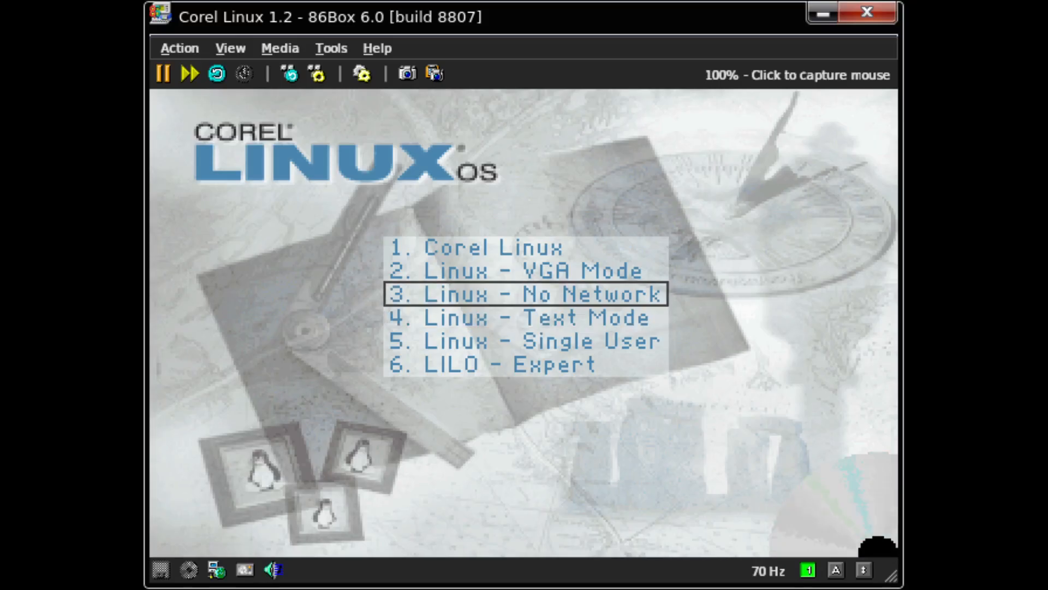
pyautogui.press('Up')
pyautogui.press('Up')
pyautogui.press('Up')
pyautogui.press('Down')
pyautogui.press('Return')
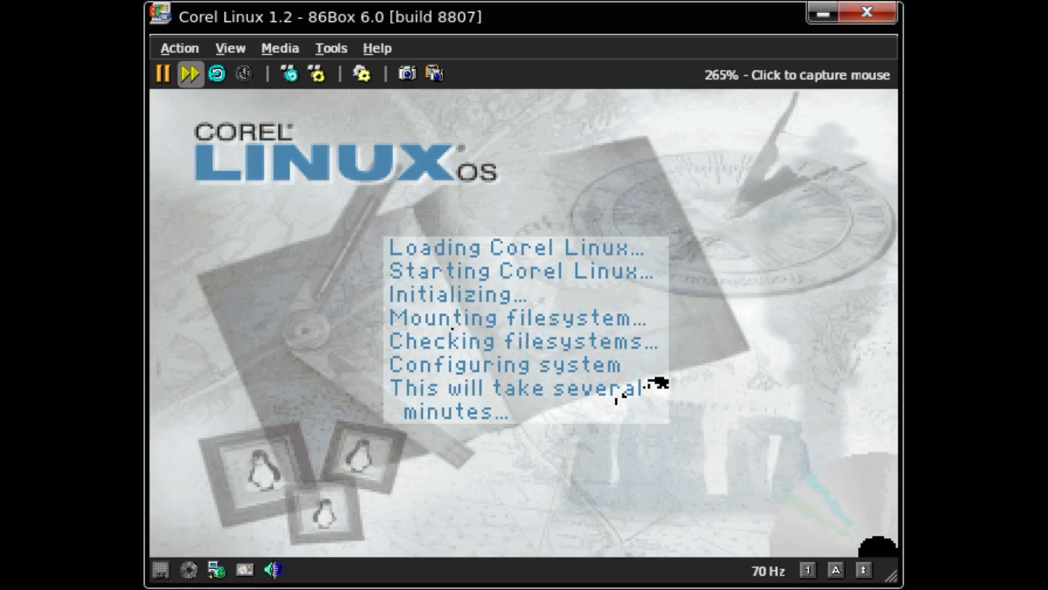
# - Pause and resume the emulator, then enable fast-forward to hurry the boot to the login screen
pyautogui.click(163, 73)
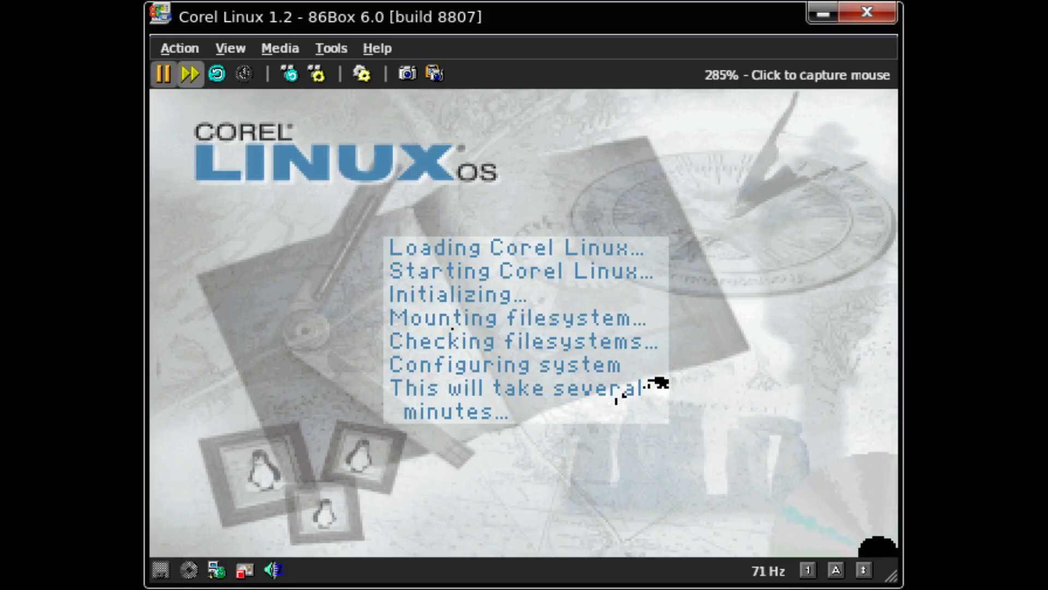
pyautogui.click(163, 74)
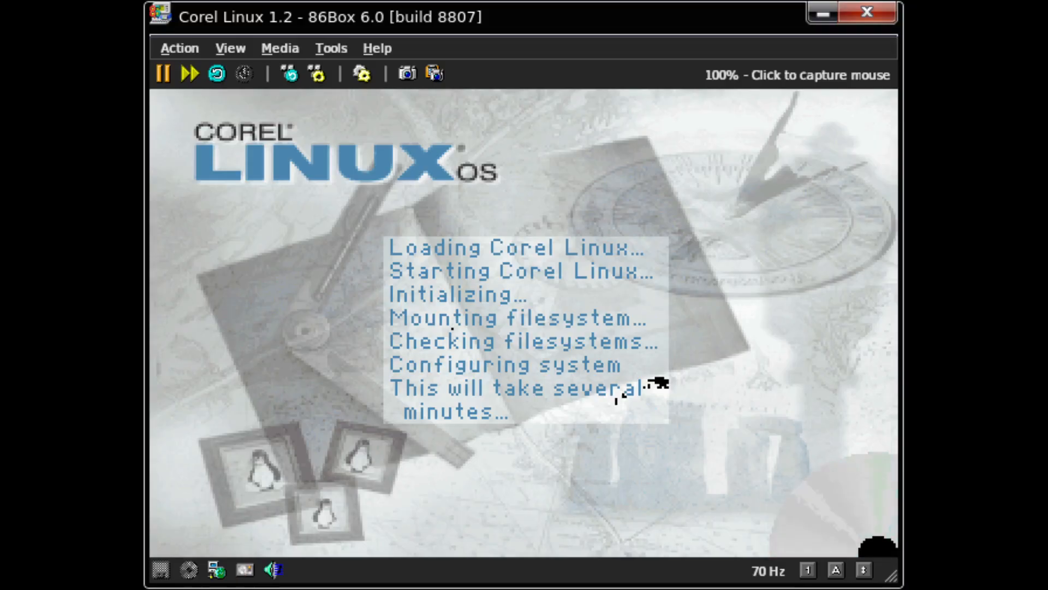
pyautogui.click(191, 74)
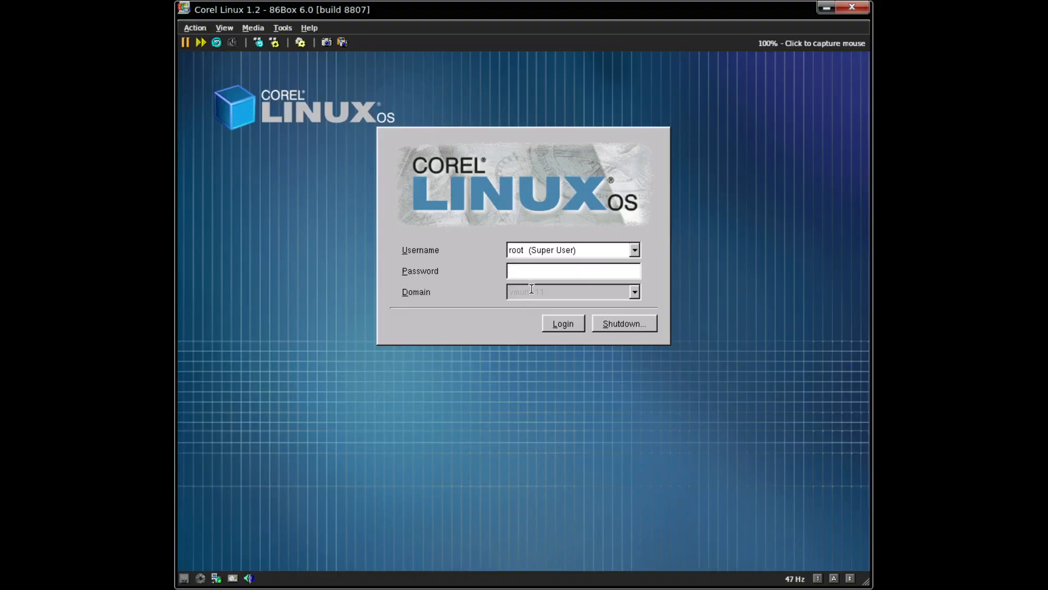
# - Switch the Username dropdown between root and the regular user, settle on the regular user, and log in
pyautogui.click(599, 261)
pyautogui.click(633, 251)
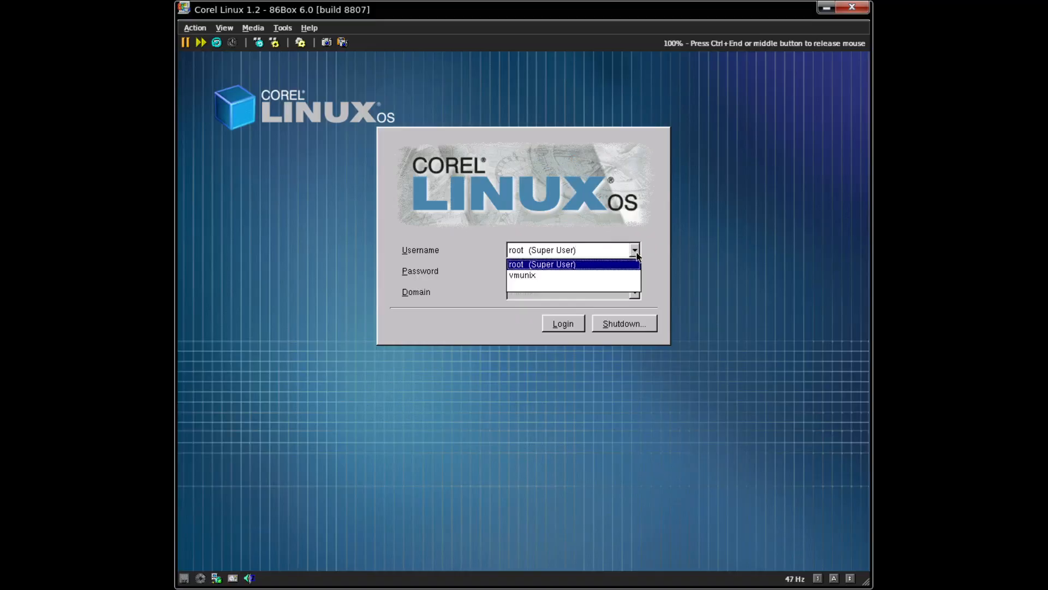
pyautogui.click(625, 275)
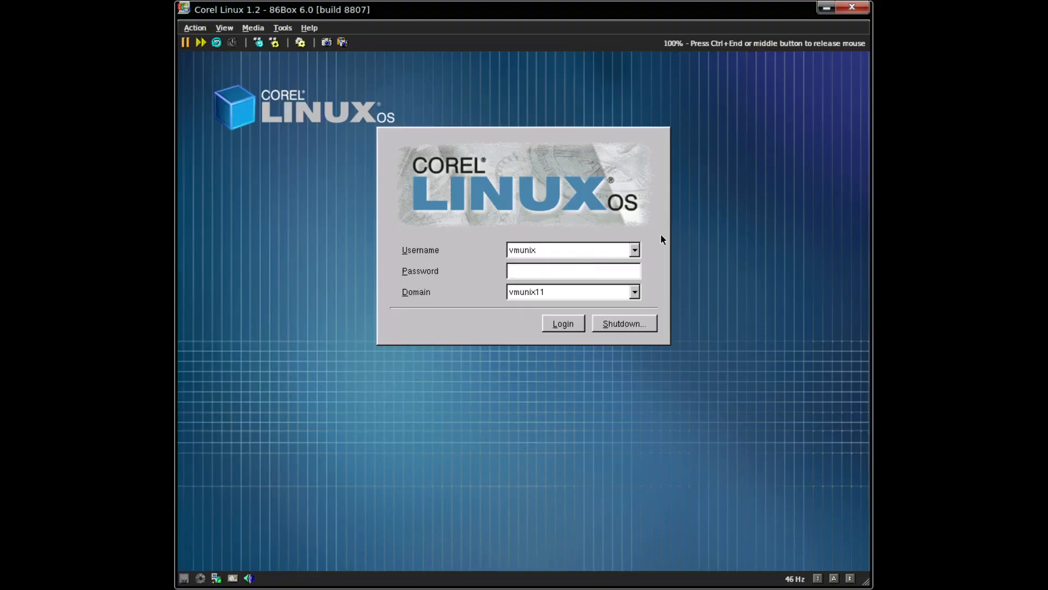
pyautogui.click(633, 250)
pyautogui.click(621, 264)
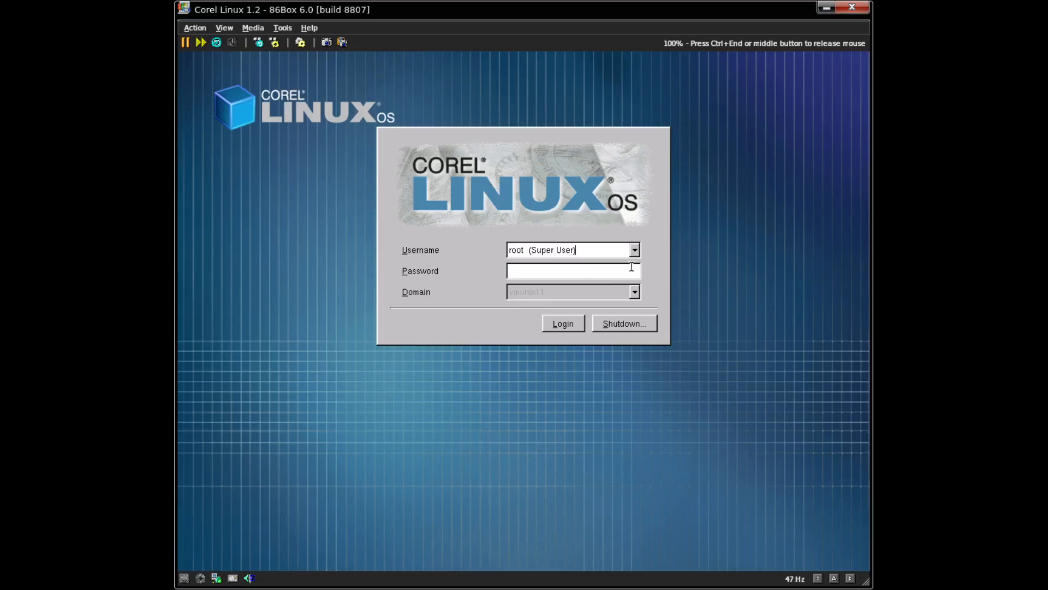
pyautogui.click(635, 251)
pyautogui.click(631, 273)
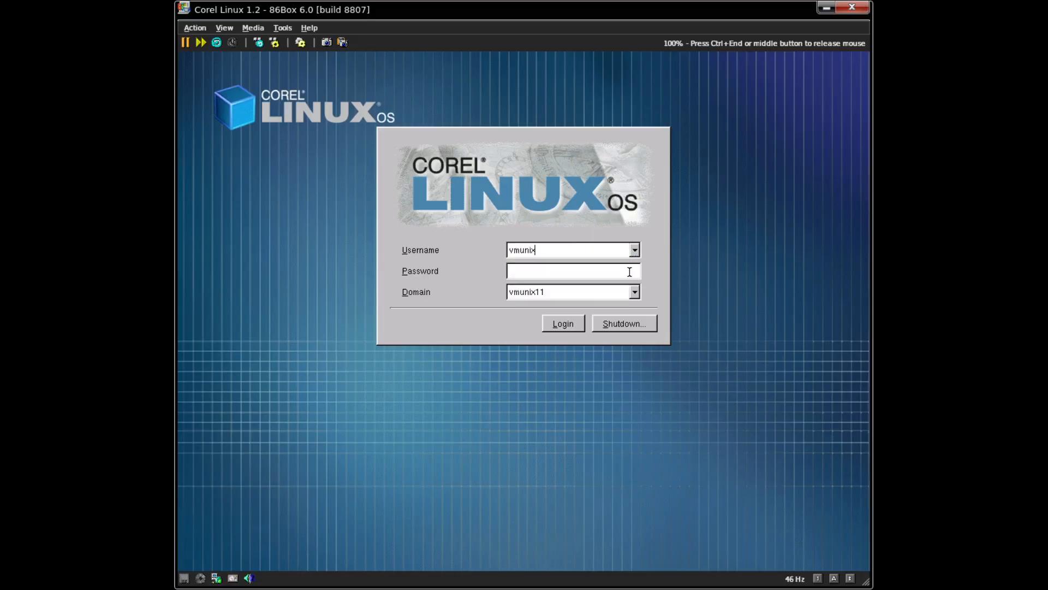
pyautogui.click(563, 324)
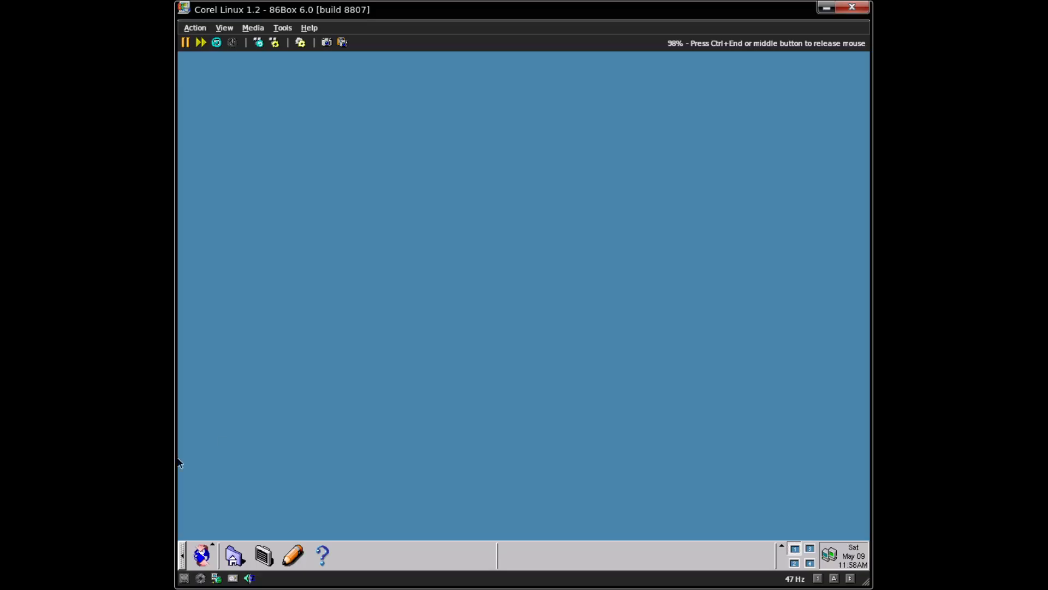
# - Launch the Console, maximize it, and erase the stray '=' characters from the prompt
pyautogui.click(264, 556)
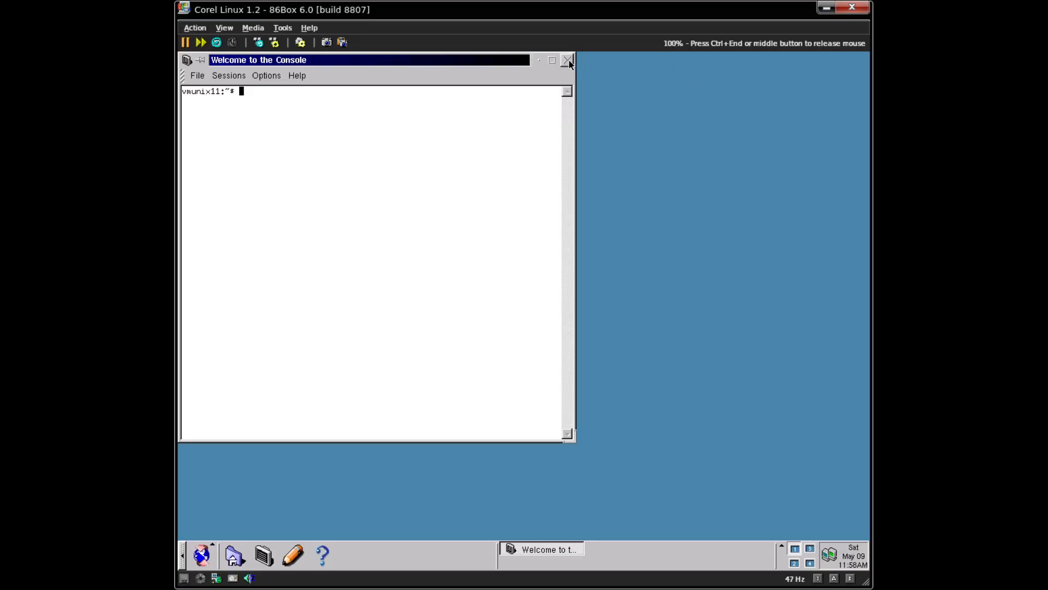
pyautogui.click(552, 61)
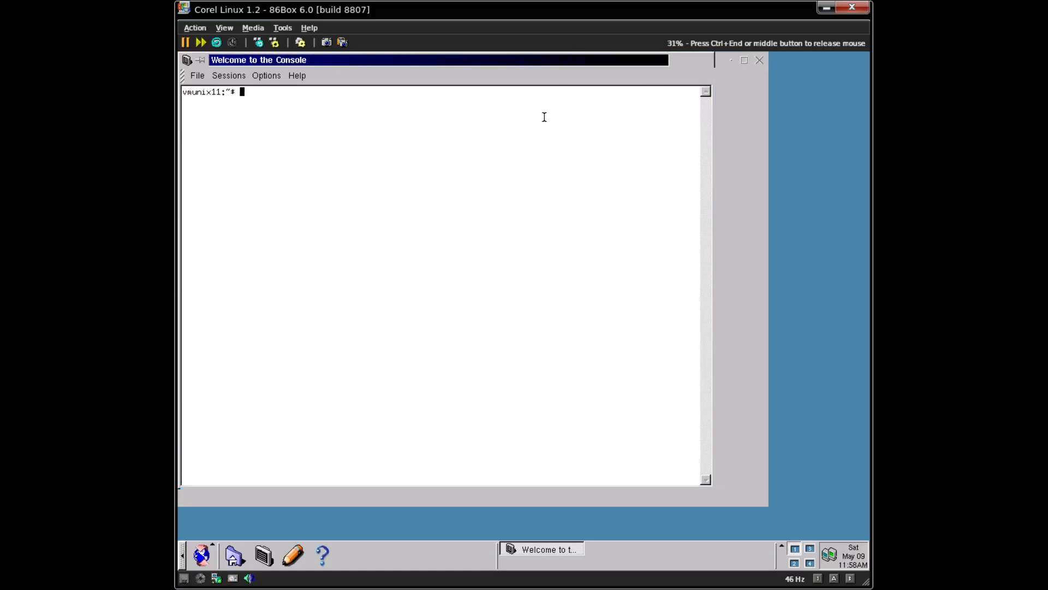
pyautogui.write('===')
pyautogui.press('BackSpace')
pyautogui.press('BackSpace')
pyautogui.press('BackSpace')
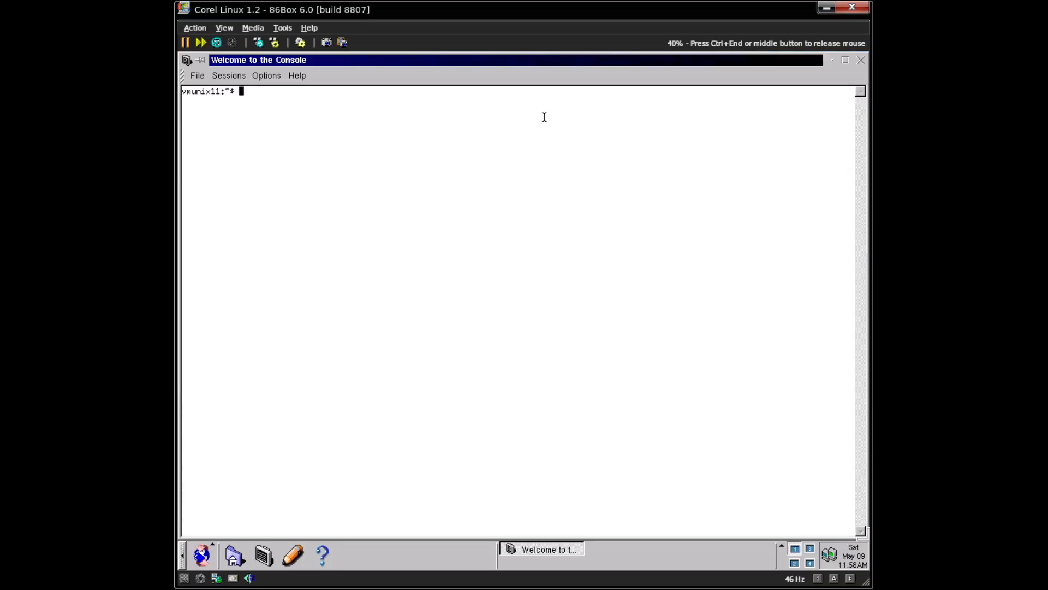
pyautogui.write('==')
pyautogui.press('BackSpace')
pyautogui.press('BackSpace')
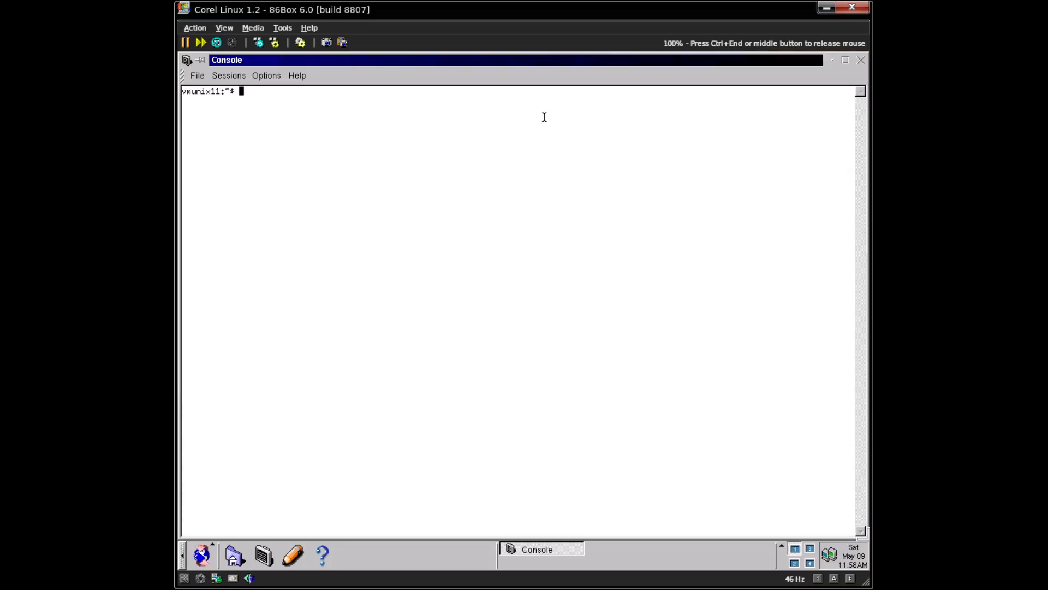
# - Resize the console window to 80x52 characters from its options menu
pyautogui.click(266, 76)
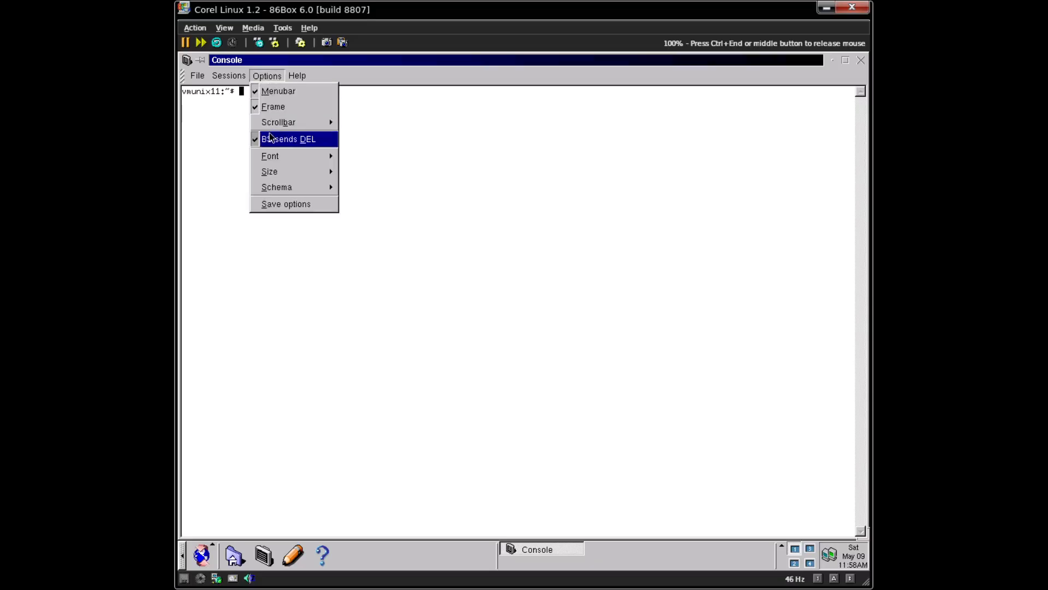
pyautogui.click(218, 81)
pyautogui.click(198, 76)
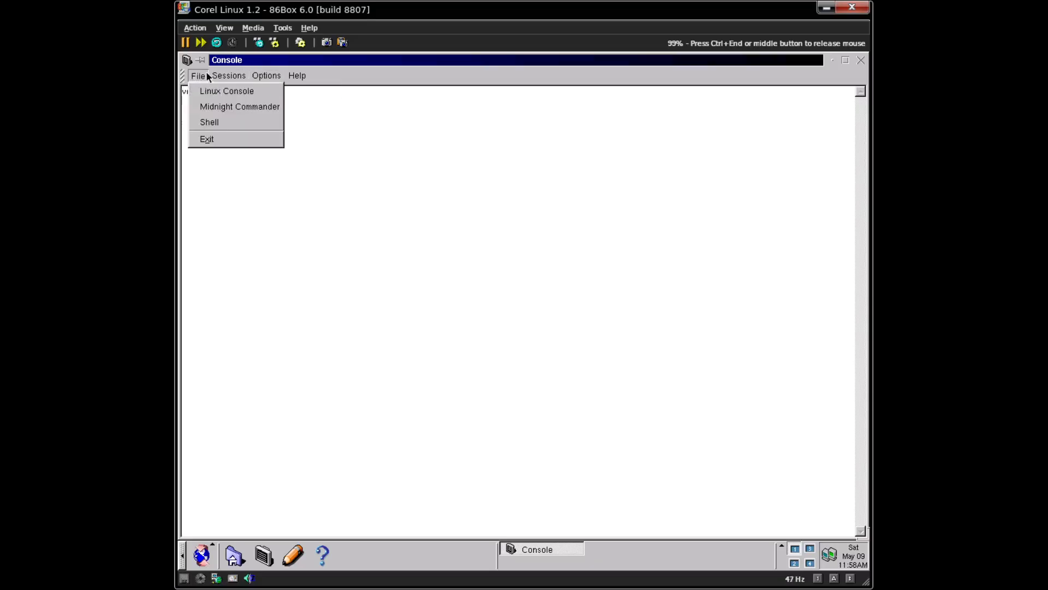
pyautogui.moveTo(262, 77)
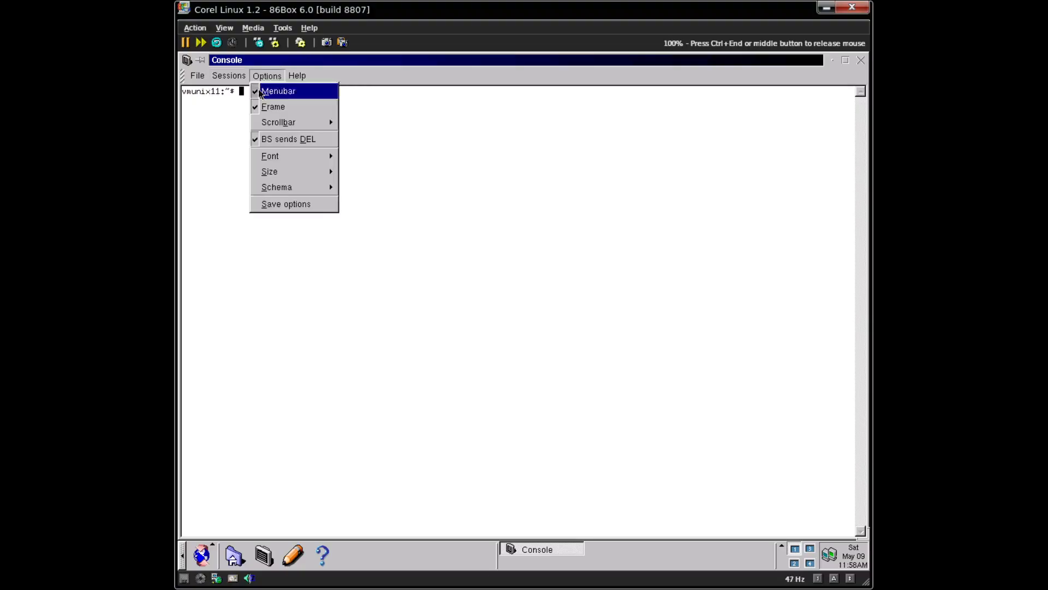
pyautogui.moveTo(295, 171)
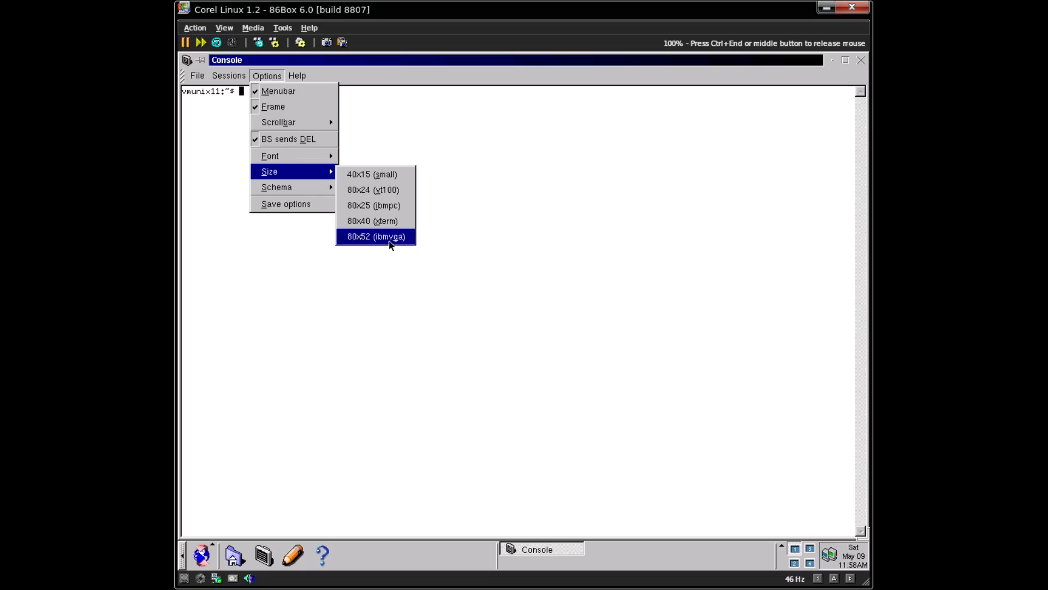
pyautogui.click(390, 238)
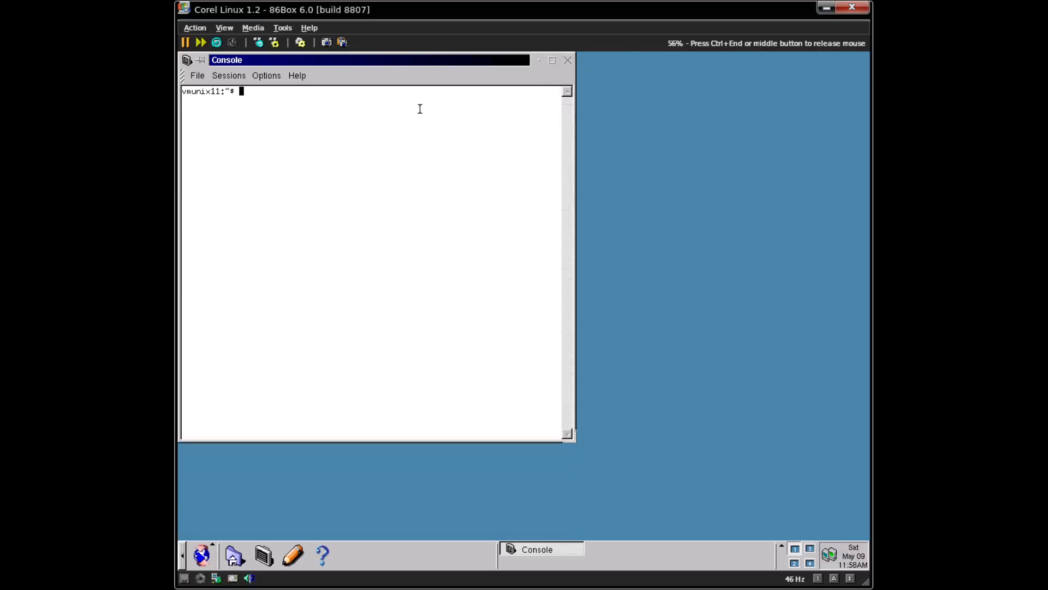
# - Open the Control Center from the K menu and enter a new password on the Password page
pyautogui.click(202, 554)
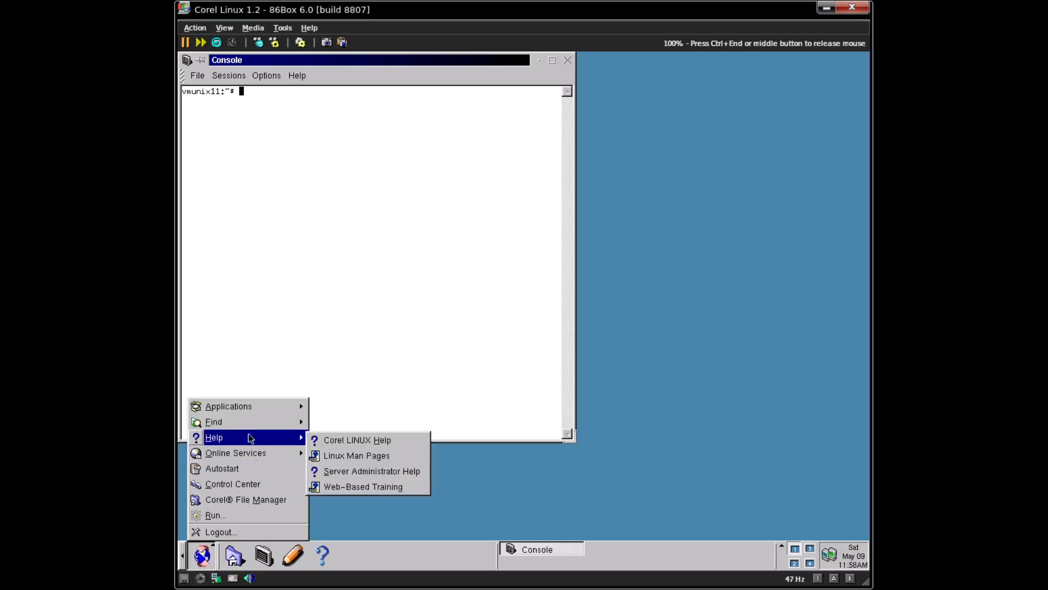
pyautogui.click(259, 485)
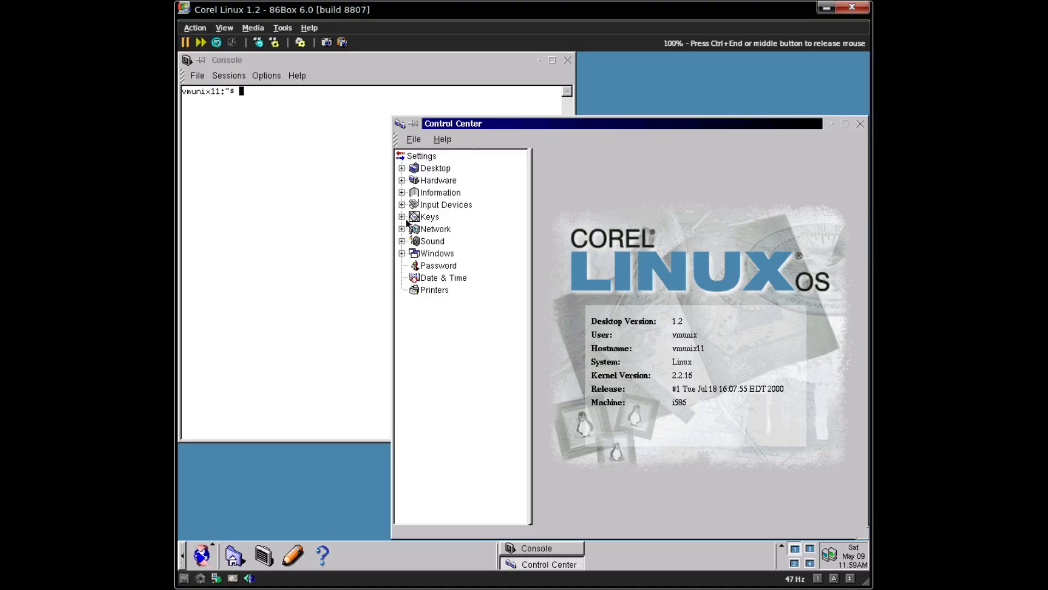
pyautogui.click(417, 266)
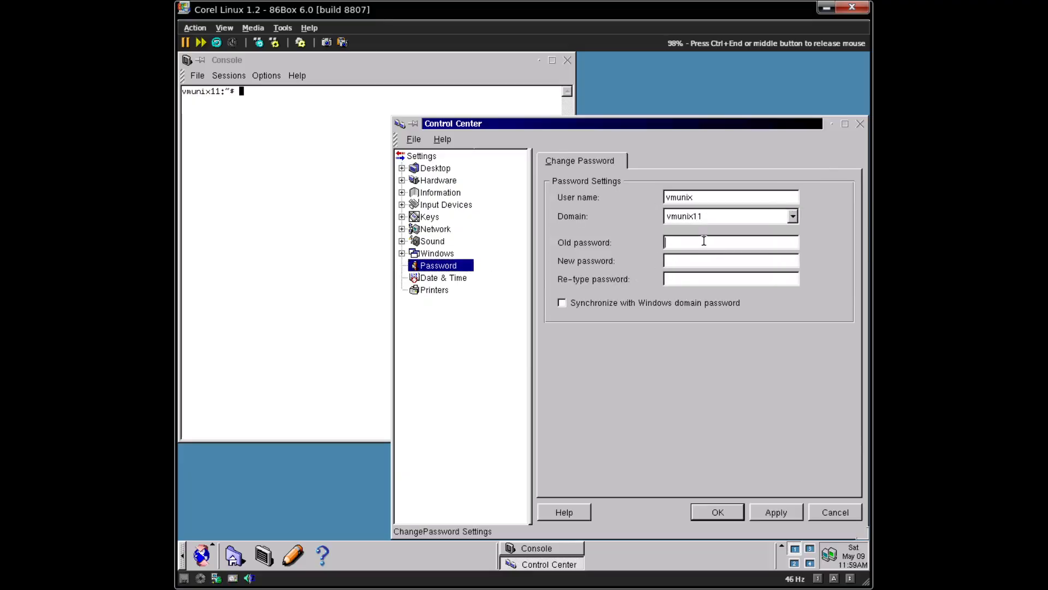
pyautogui.click(696, 257)
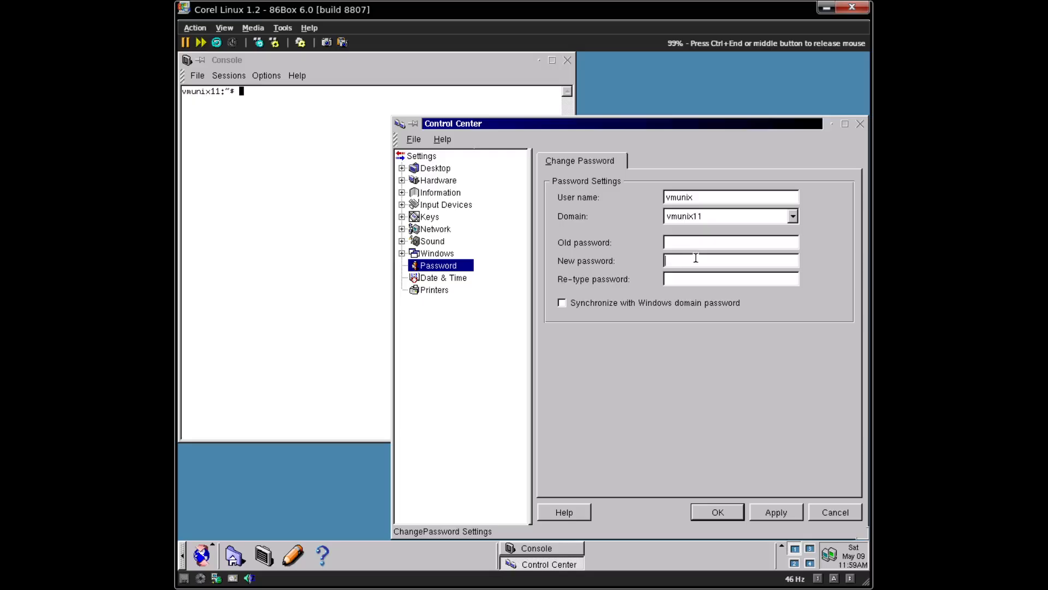
pyautogui.write('******')
# - Expand and collapse the Windows category, then expand Desktop and select Theme Manager
pyautogui.click(425, 258)
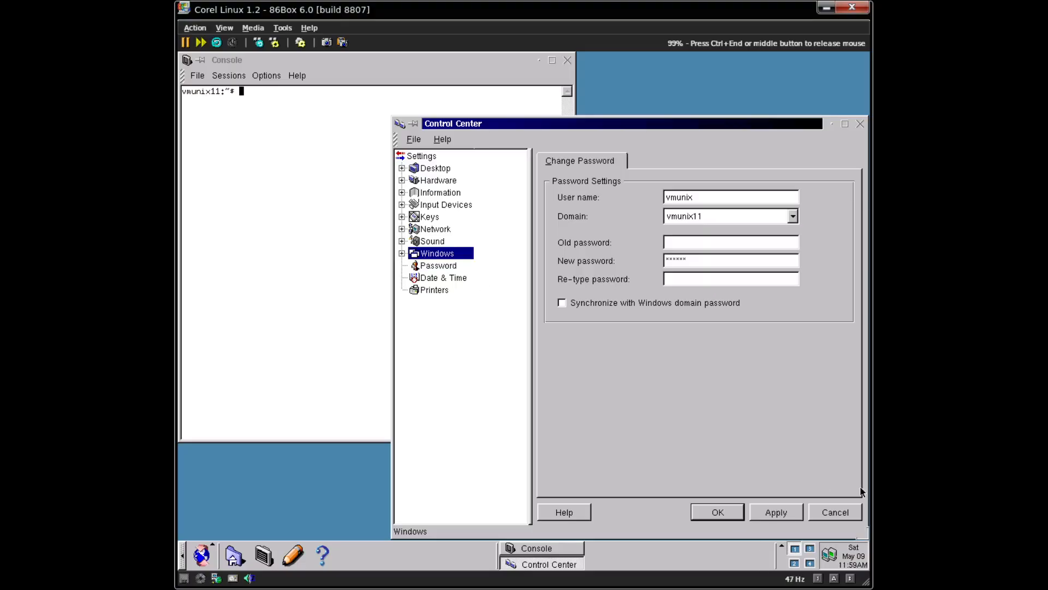
pyautogui.click(402, 254)
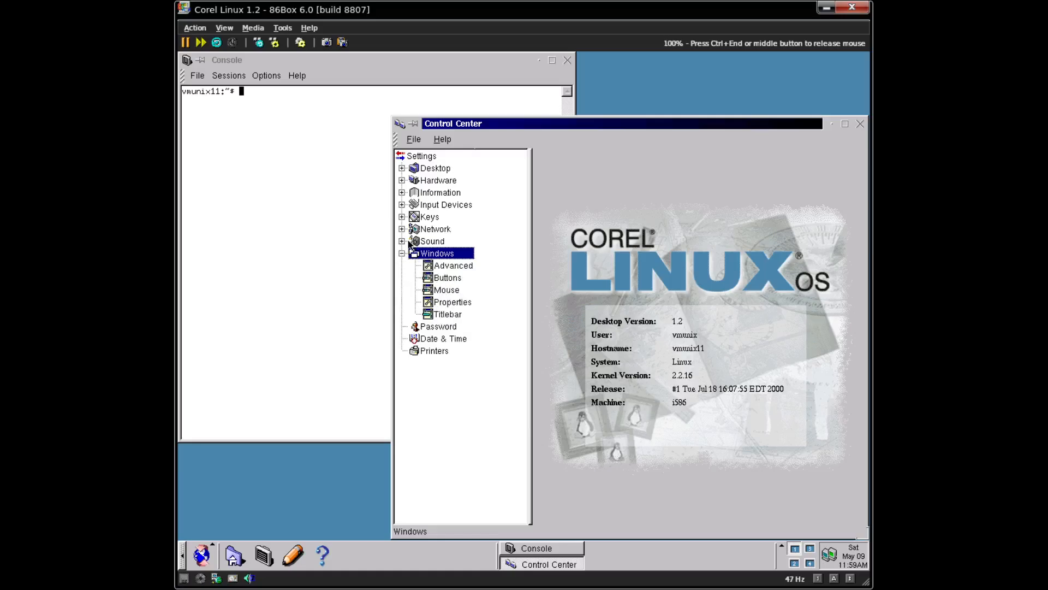
pyautogui.click(402, 253)
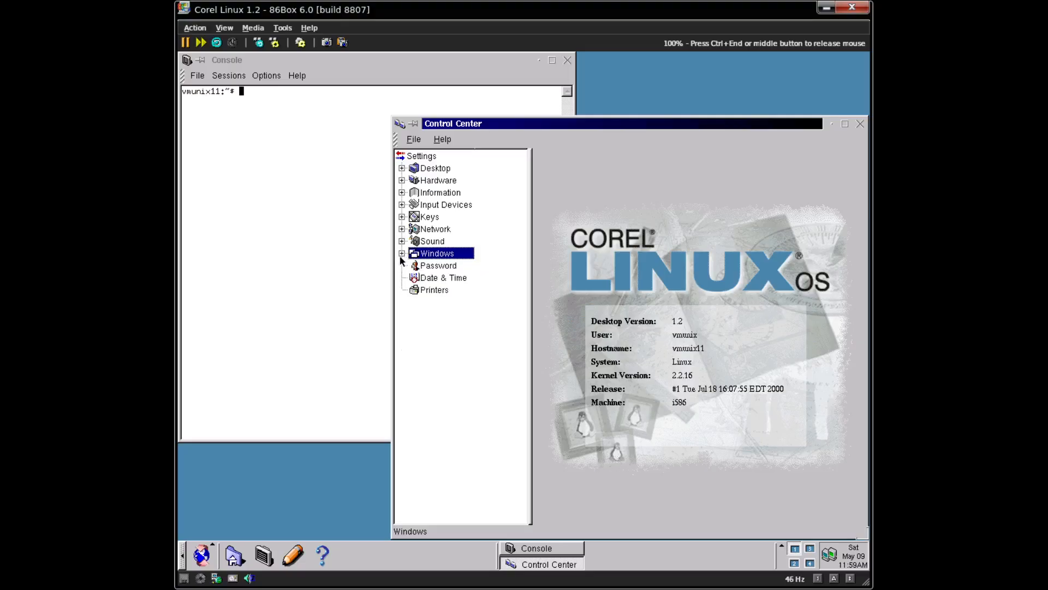
pyautogui.click(402, 168)
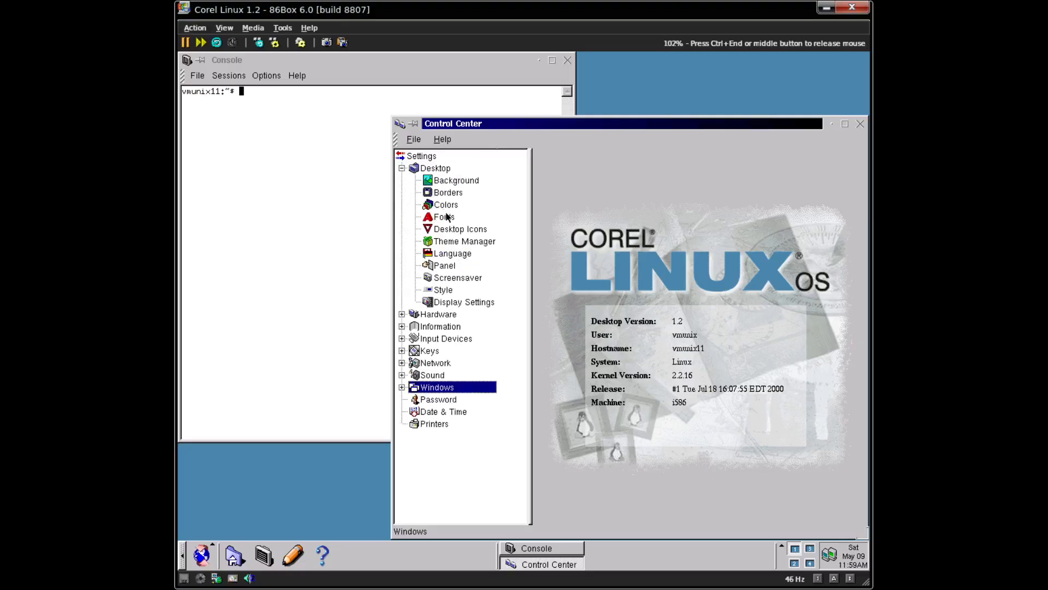
pyautogui.click(464, 242)
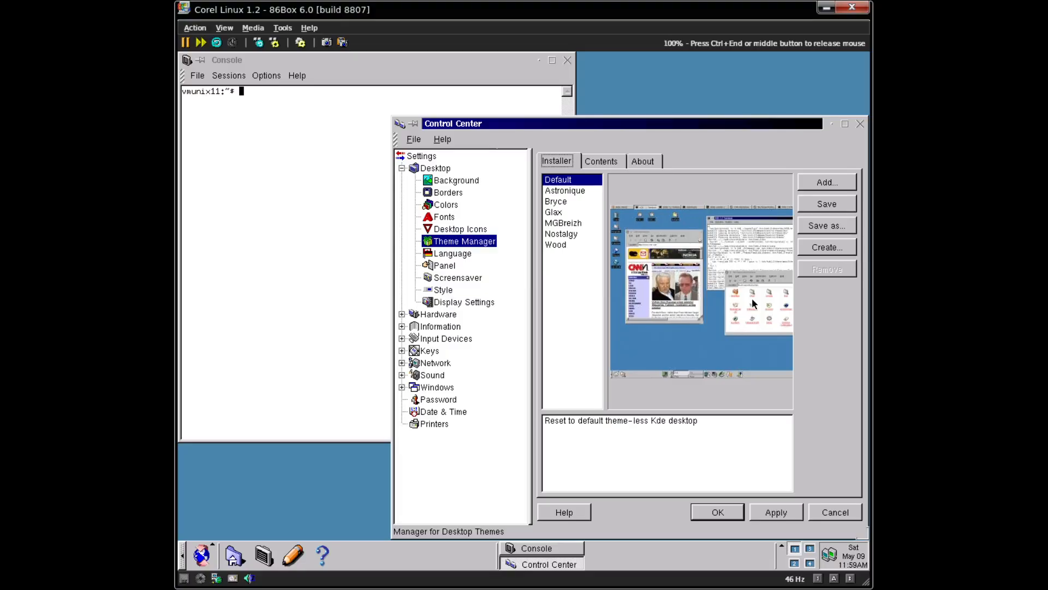
pyautogui.click(493, 301)
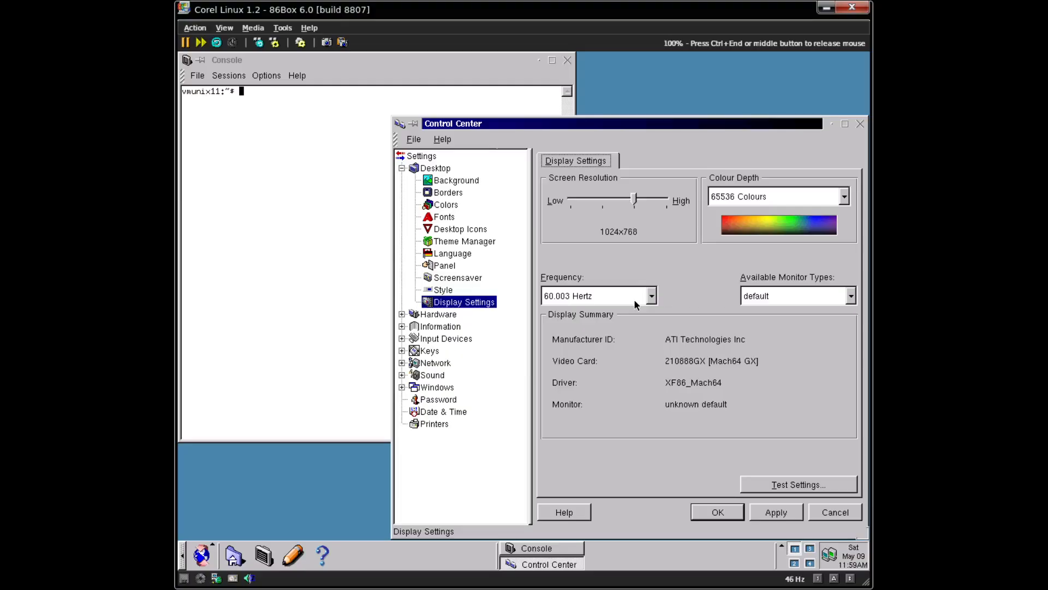
# - Set the colour depth to True Colour at 1024x768, test and accept it, then apply with OK
pyautogui.click(734, 197)
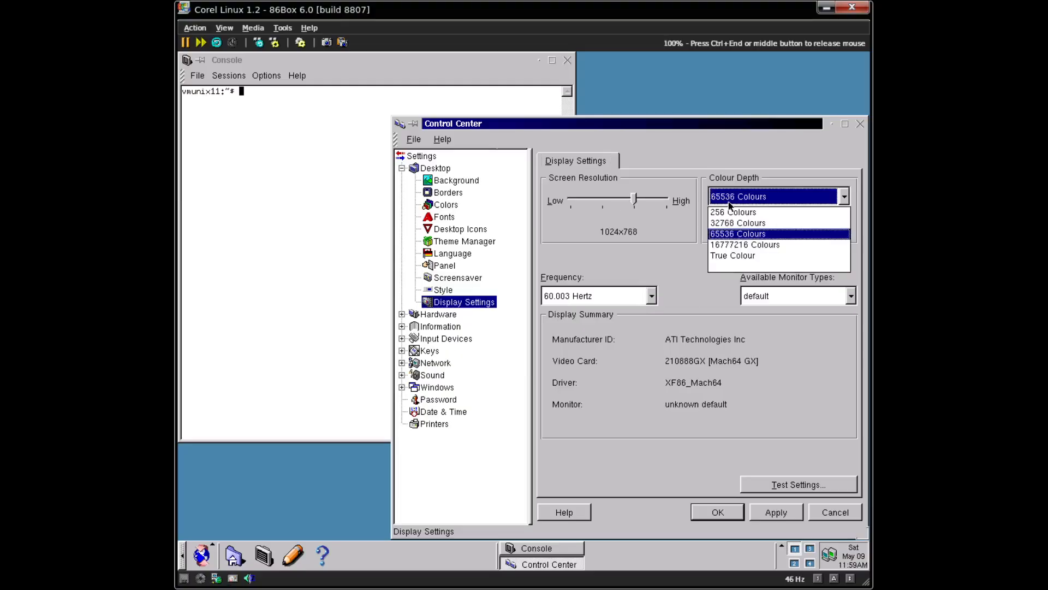
pyautogui.click(721, 257)
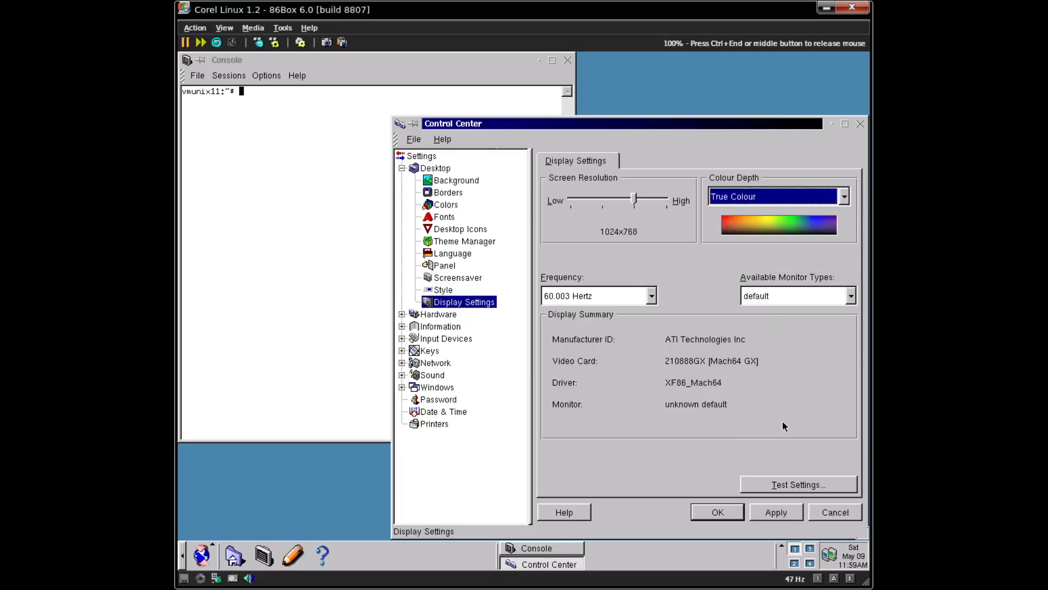
pyautogui.click(786, 484)
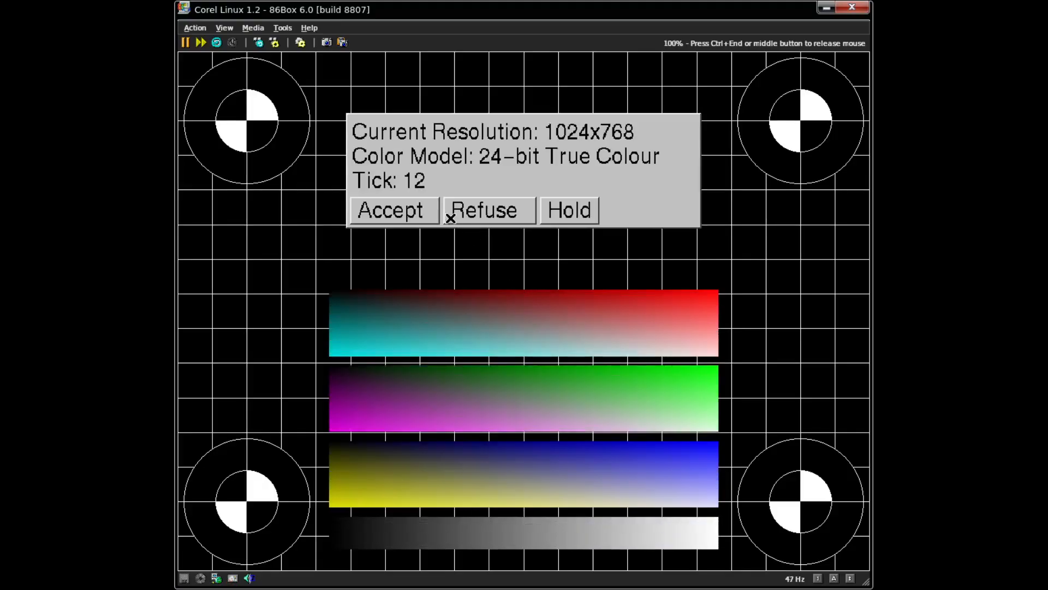
pyautogui.click(395, 211)
pyautogui.hotkey('ctrl', 'End')
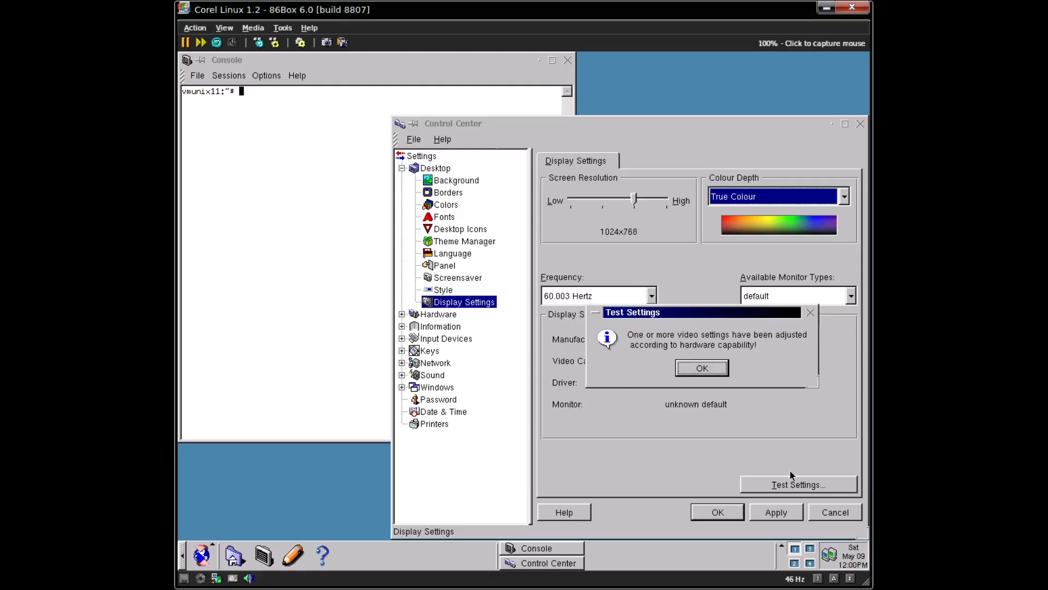
pyautogui.click(753, 446)
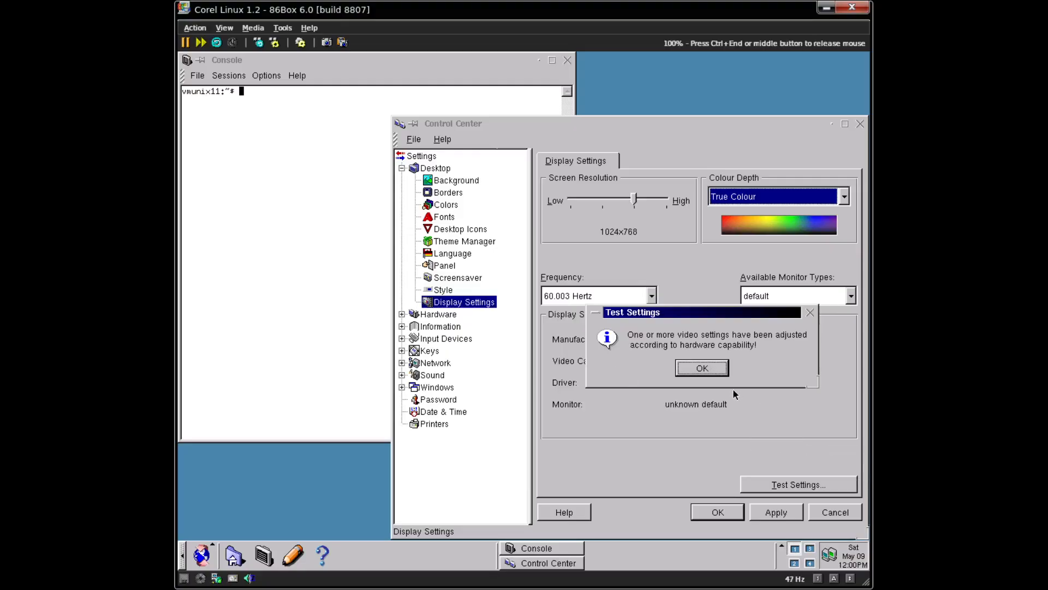
pyautogui.click(709, 368)
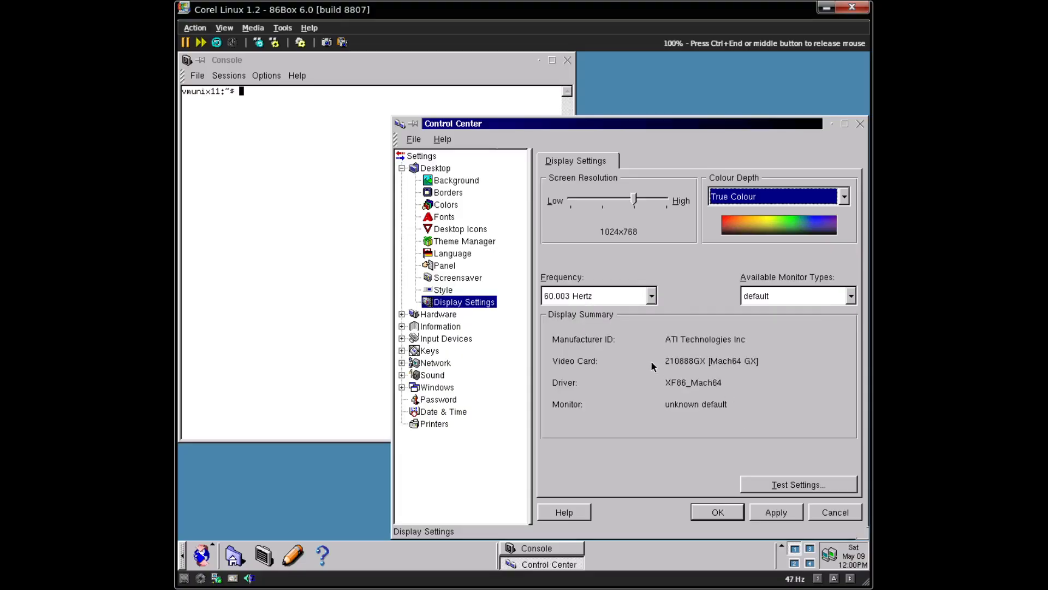
pyautogui.click(734, 509)
pyautogui.click(717, 379)
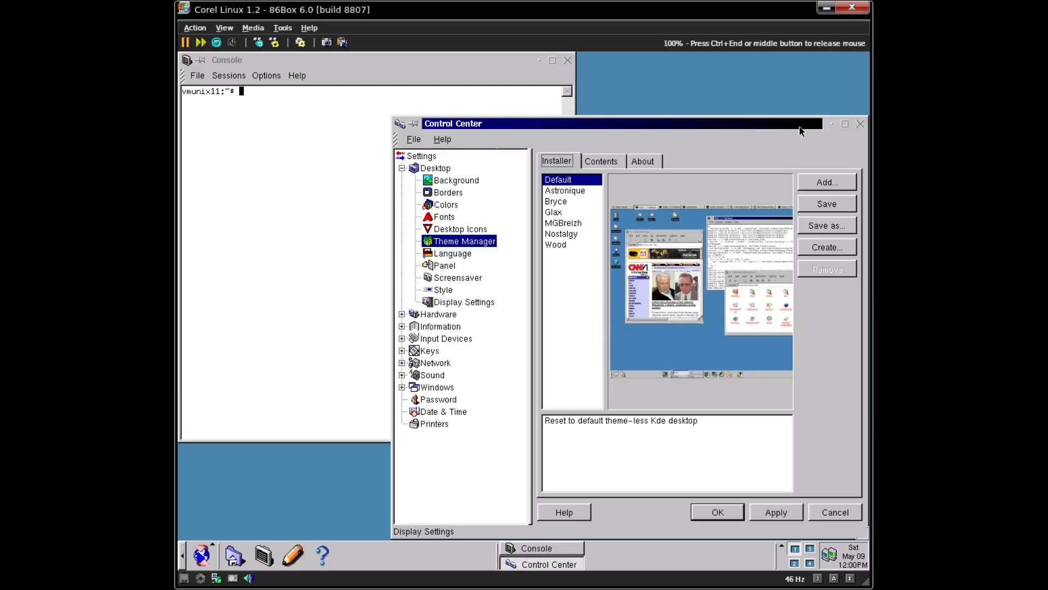
# - Close the Control Center, maximize the console and change the regular user's password with passwd
pyautogui.click(865, 125)
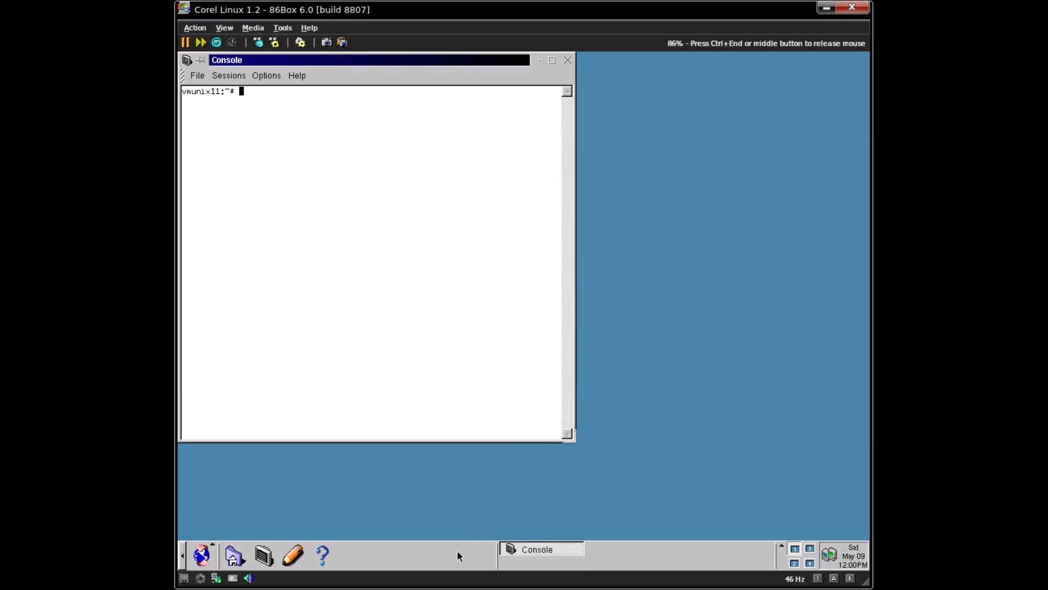
pyautogui.click(549, 63)
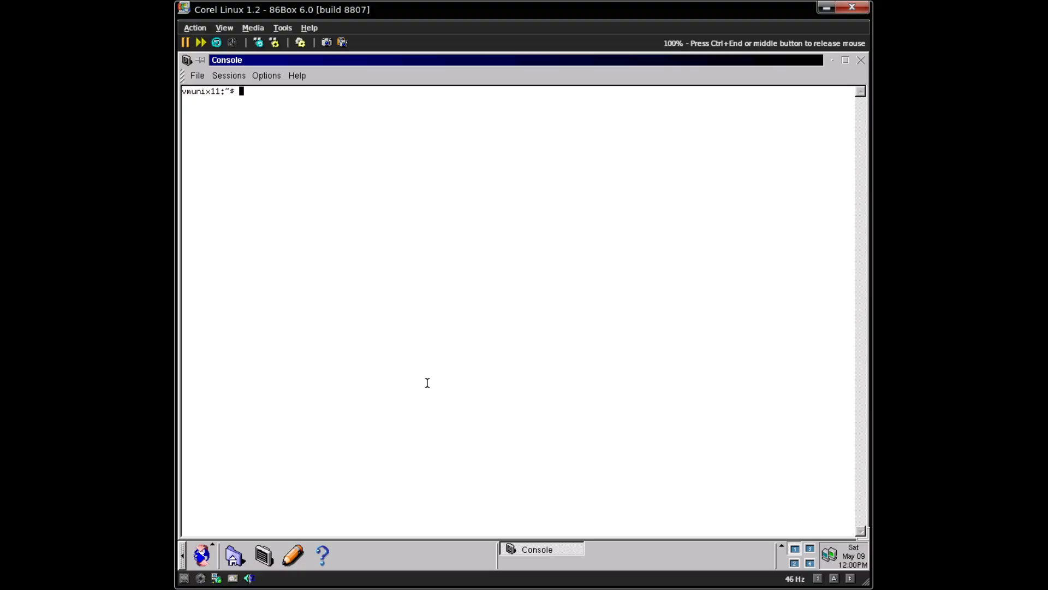
pyautogui.write('passwd')
pyautogui.press('Return')
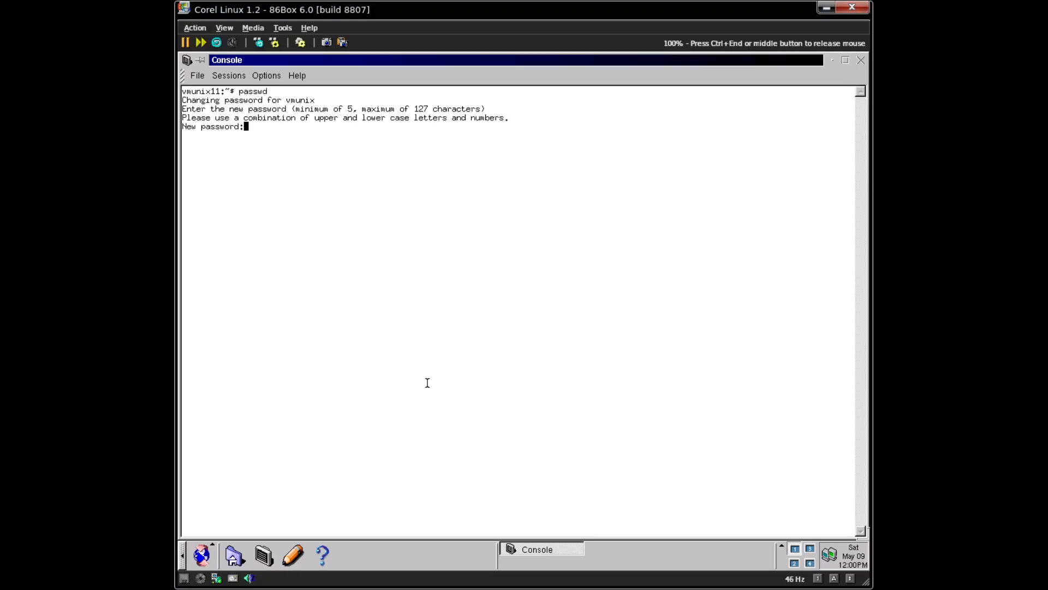
pyautogui.press('Return')
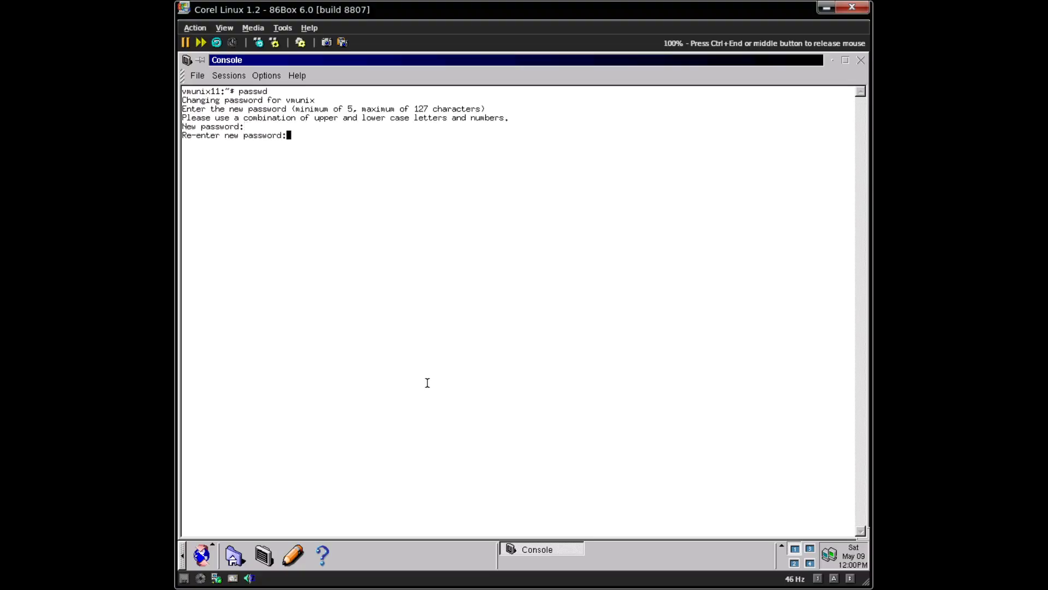
pyautogui.press('Return')
# - Become root with su, set a new root password via passwd root, then exit and clear
pyautogui.write('su')
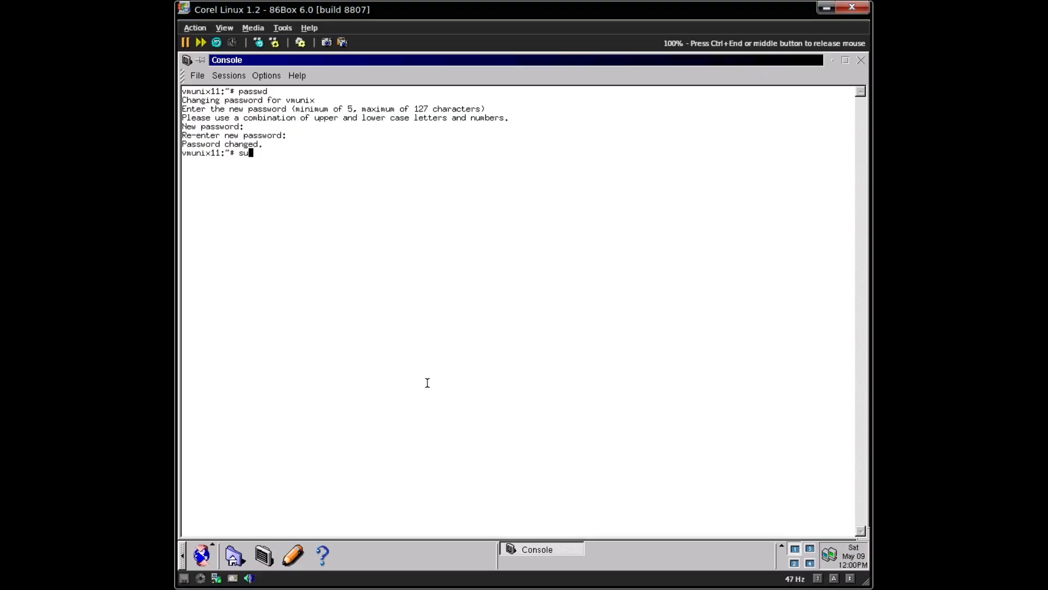
pyautogui.press('Return')
pyautogui.write('passwd root')
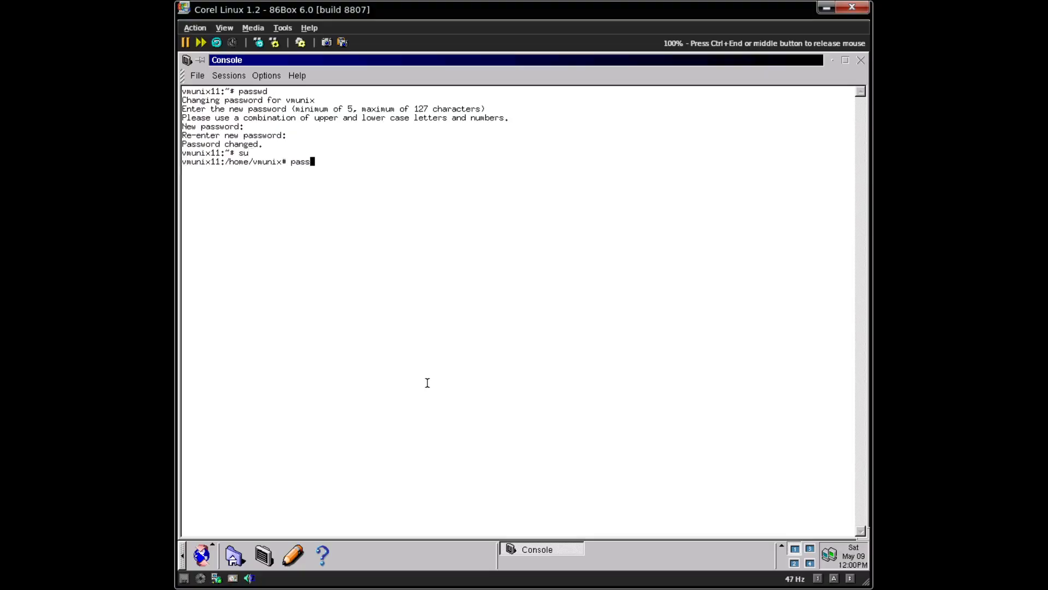
pyautogui.press('Return')
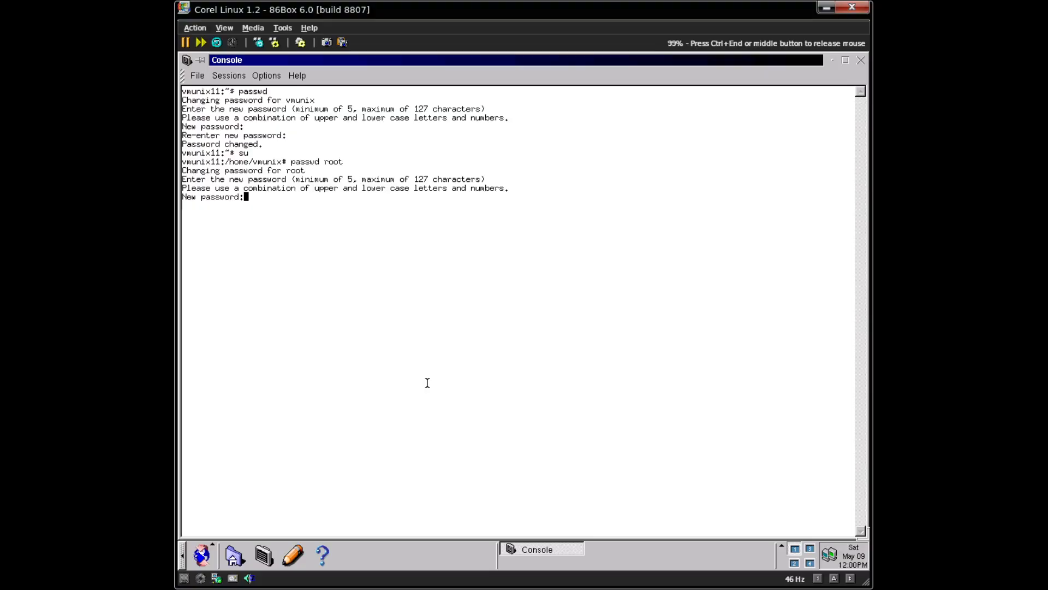
pyautogui.press('Return')
pyautogui.press('Return')
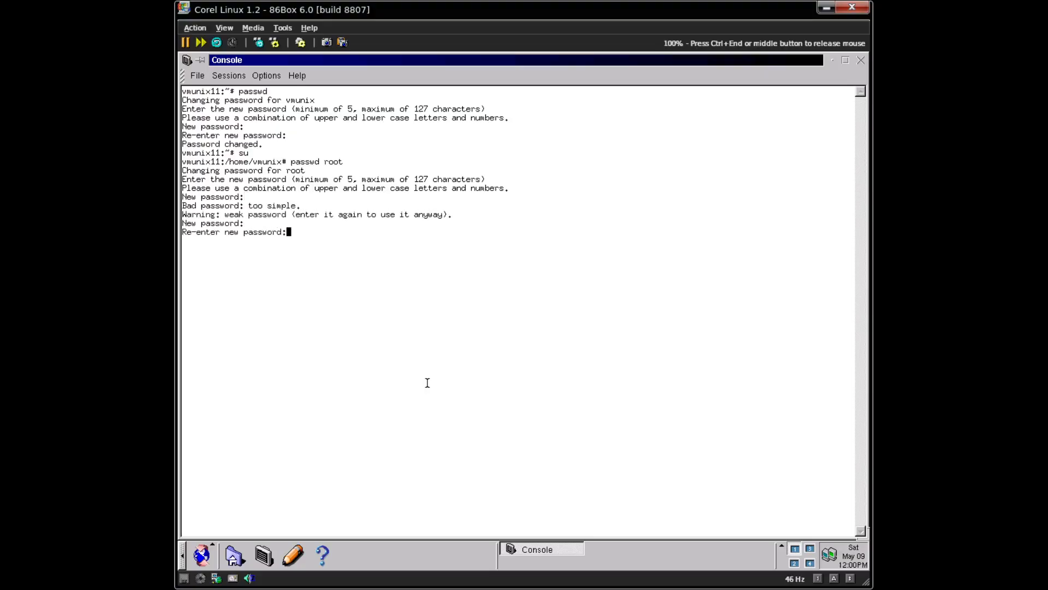
pyautogui.press('Return')
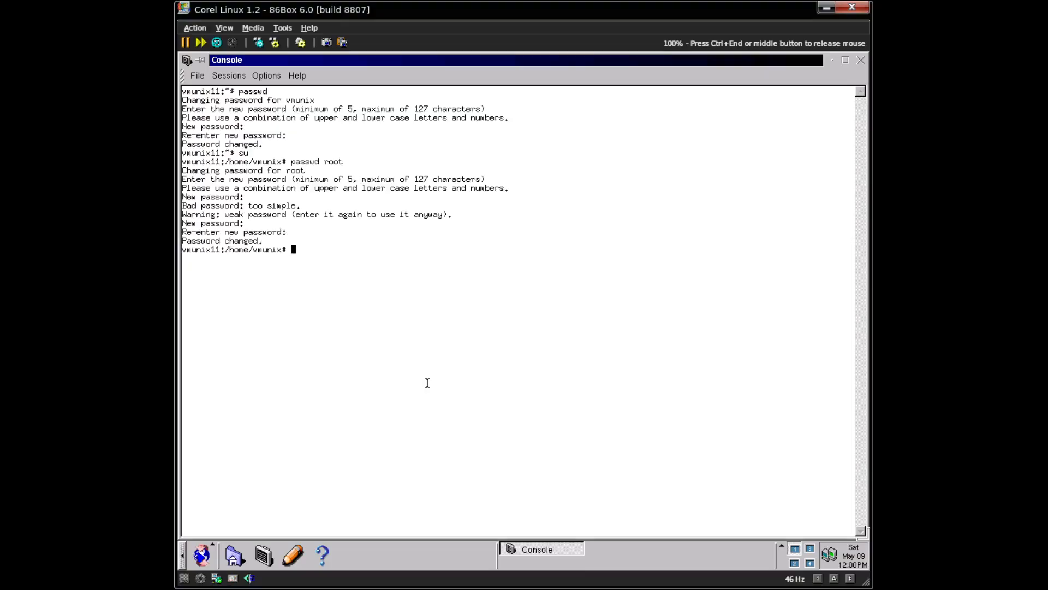
pyautogui.write('exit')
pyautogui.press('Return')
pyautogui.hotkey('ctrl', 'l')
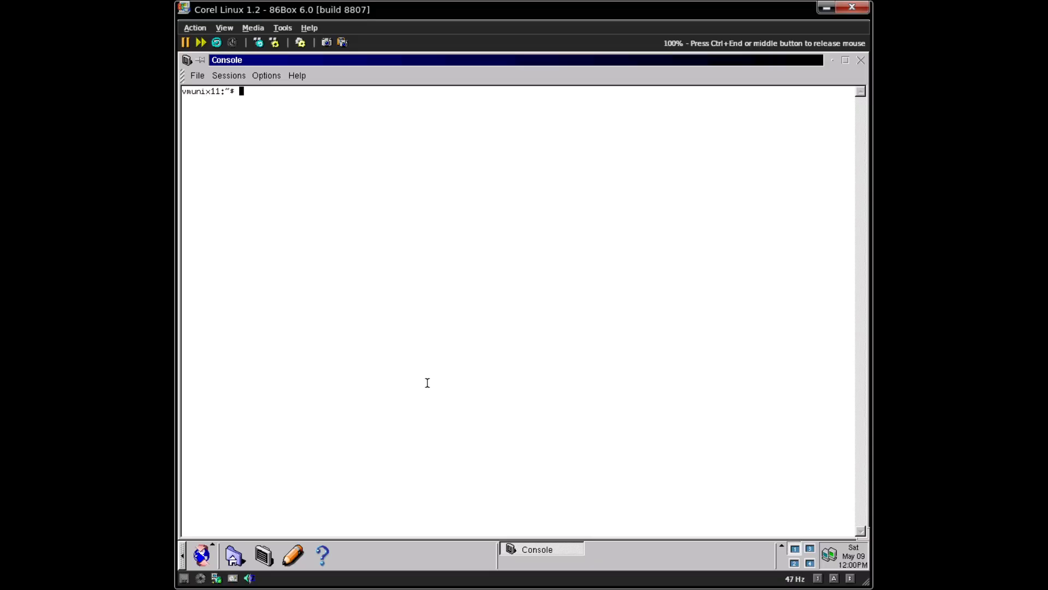
# - Close the current console and start a new console window from the taskbar
pyautogui.click(861, 60)
pyautogui.click(210, 554)
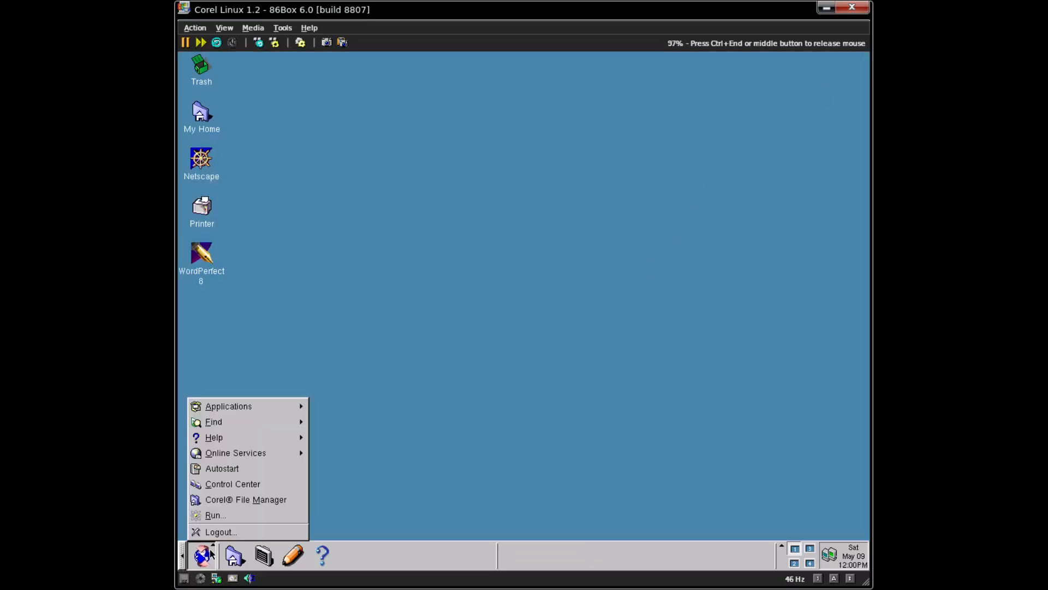
pyautogui.moveTo(233, 408)
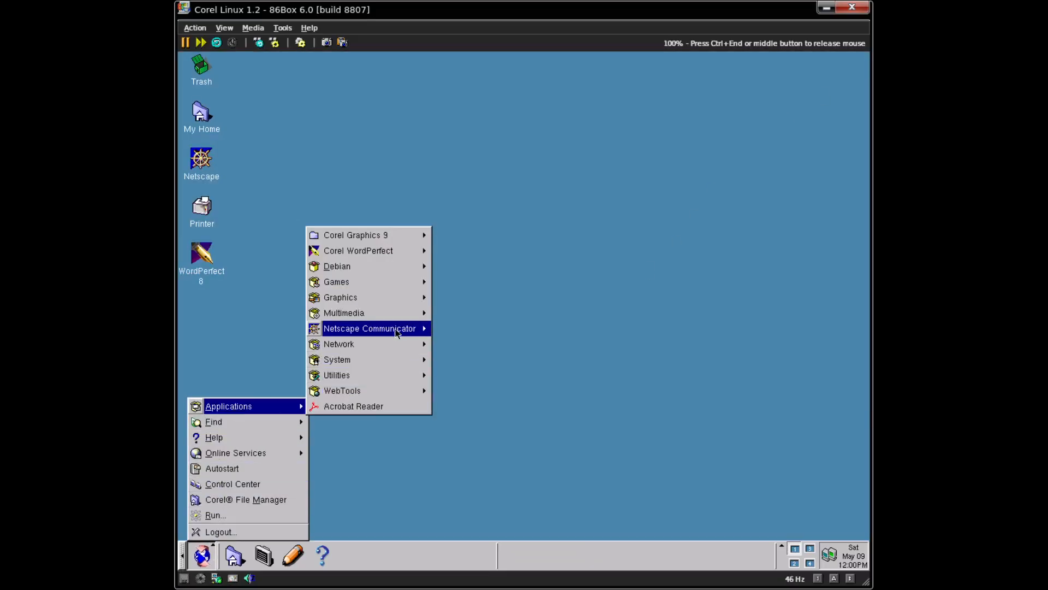
pyautogui.moveTo(382, 332)
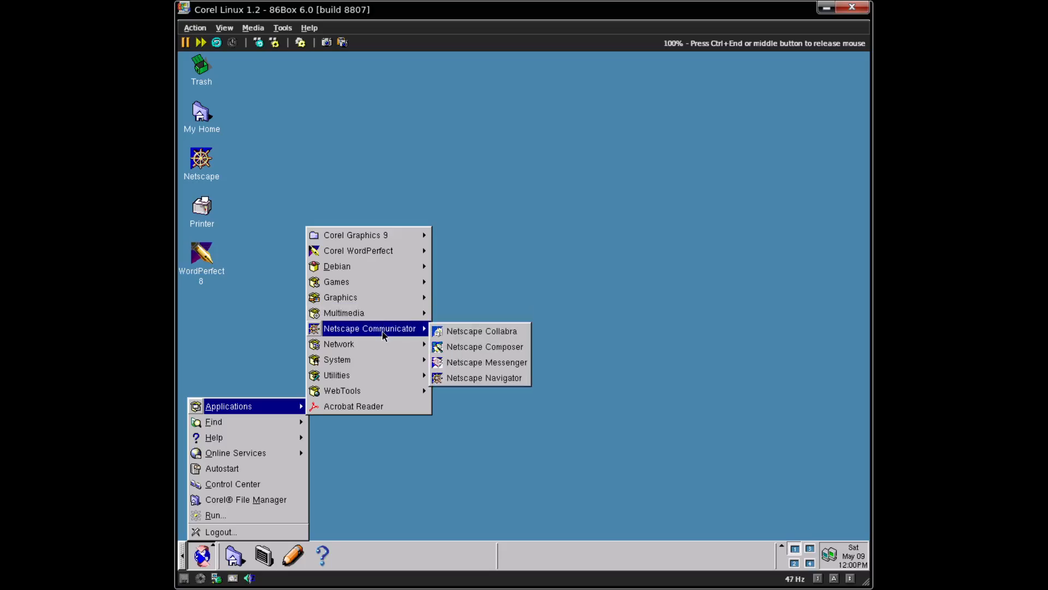
pyautogui.click(830, 181)
pyautogui.click(264, 555)
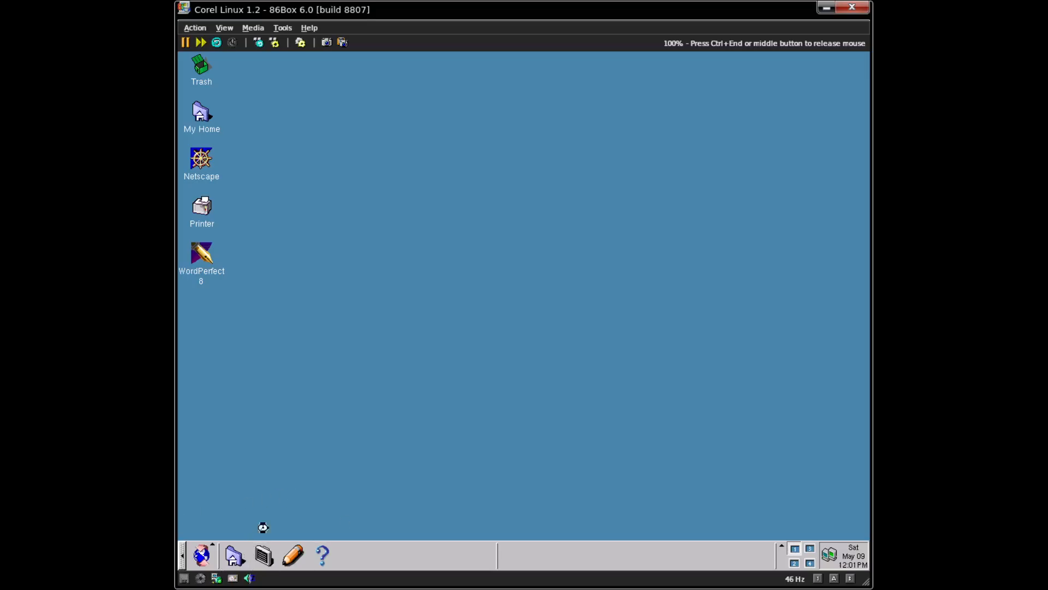
# - Ping slow.c2dthinkcentre.com and stop it with Ctrl+C after a few replies
pyautogui.write('p')
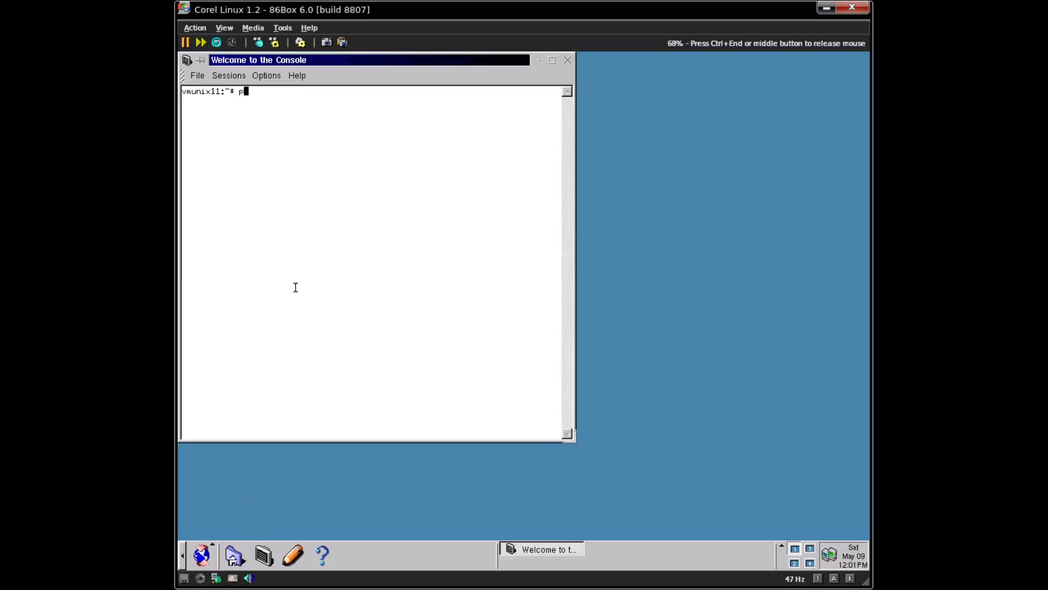
pyautogui.write('ing slow.c2w')
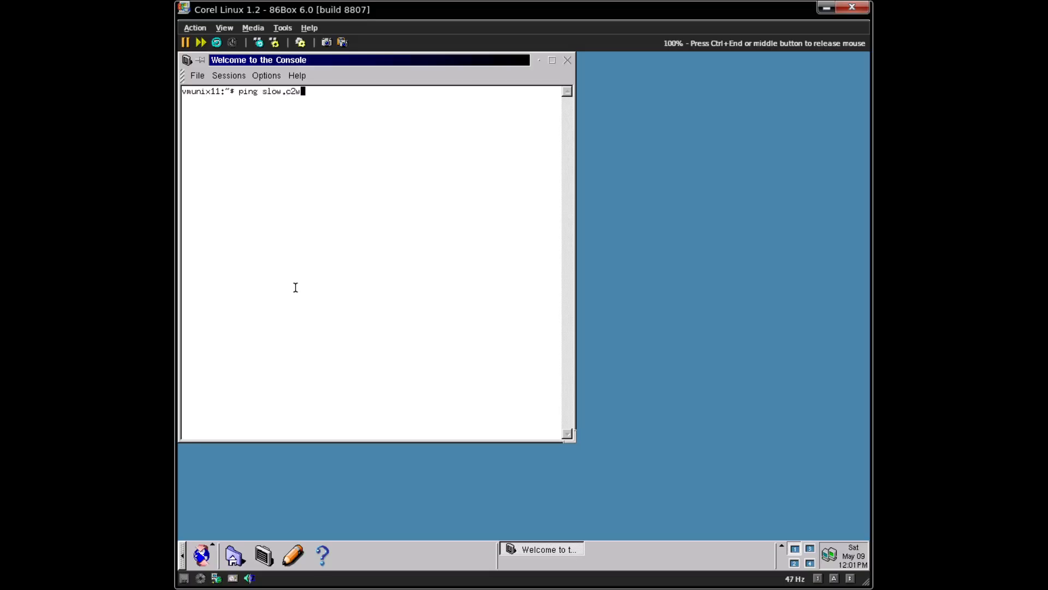
pyautogui.press('BackSpace')
pyautogui.write('dthinkcentre.com')
pyautogui.press('Return')
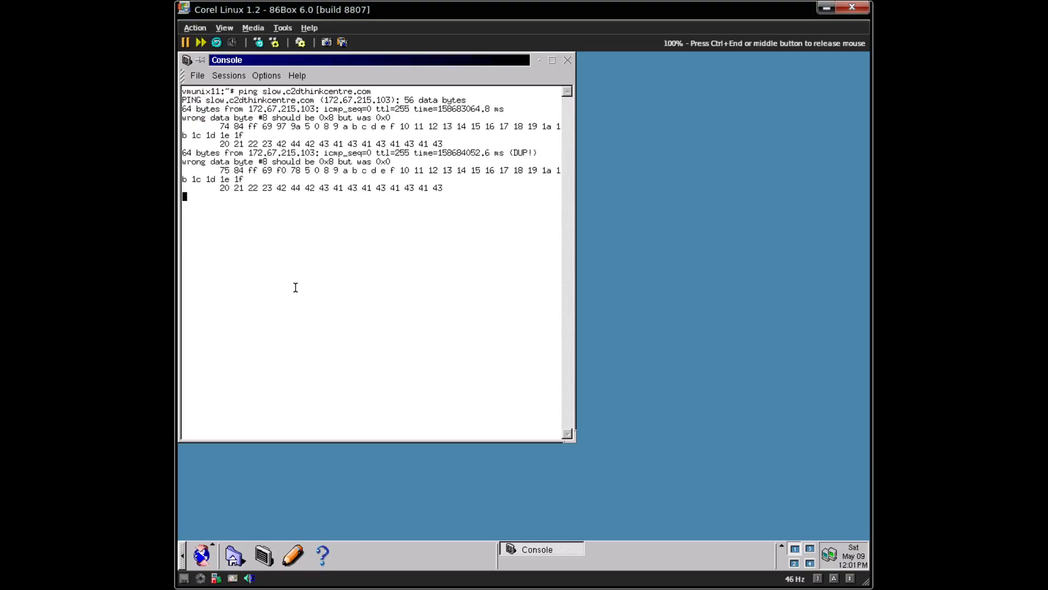
pyautogui.hotkey('ctrl', 'c')
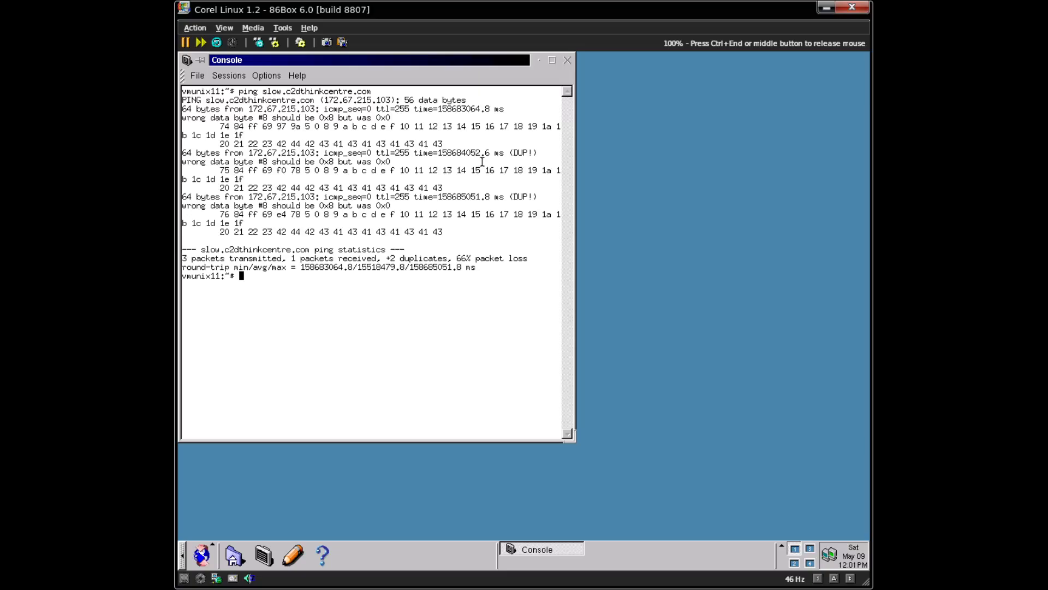
# - Clear the console, try ipconfig, then run ifconfig as the regular user
pyautogui.hotkey('ctrl', 'l')
pyautogui.write('ipconfig')
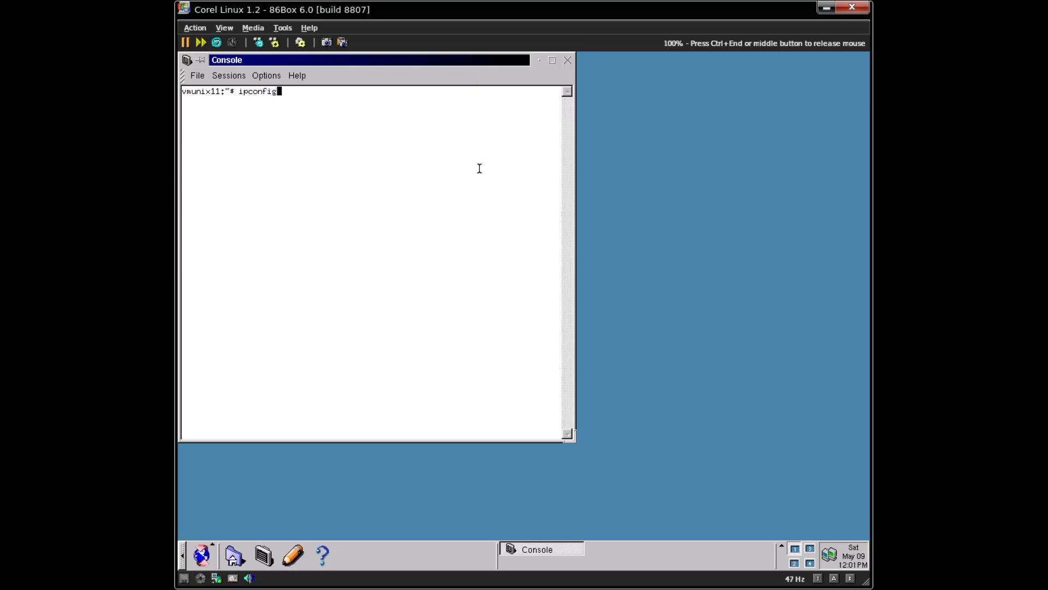
pyautogui.press('Return')
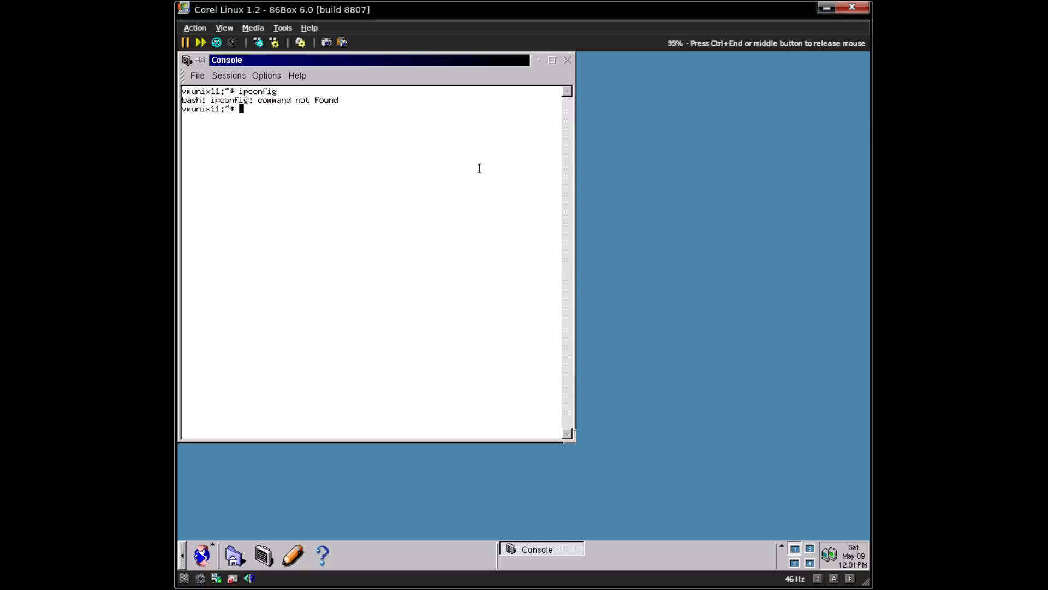
pyautogui.write('ifconfig')
pyautogui.press('Return')
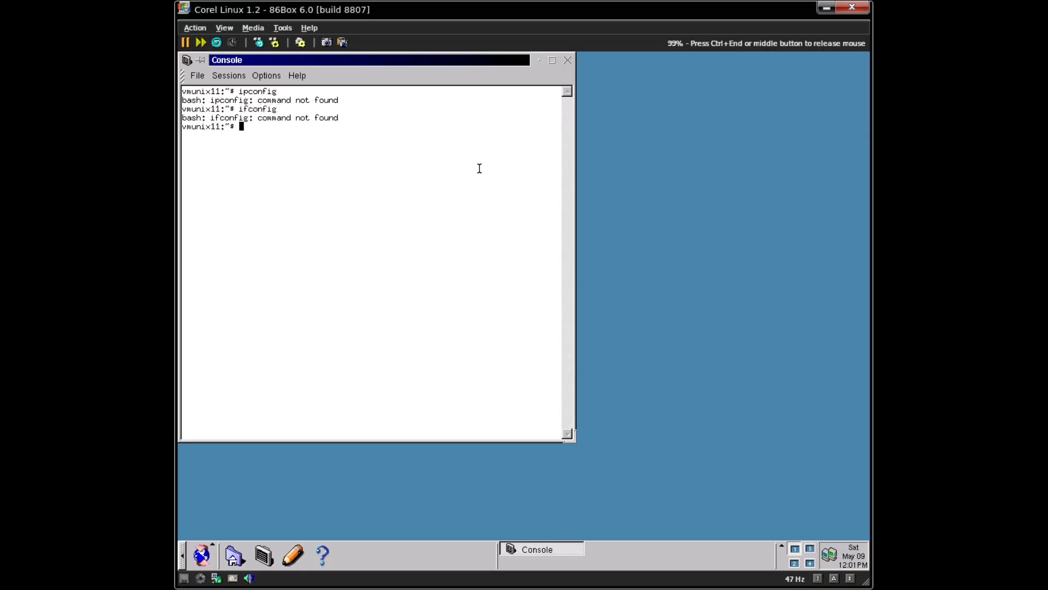
pyautogui.hotkey('ctrl', 'l')
# - Switch to root with su -, run ifconfig to show eth0 at 10.0.2.15, then log out
pyautogui.write('su-')
pyautogui.press('Return')
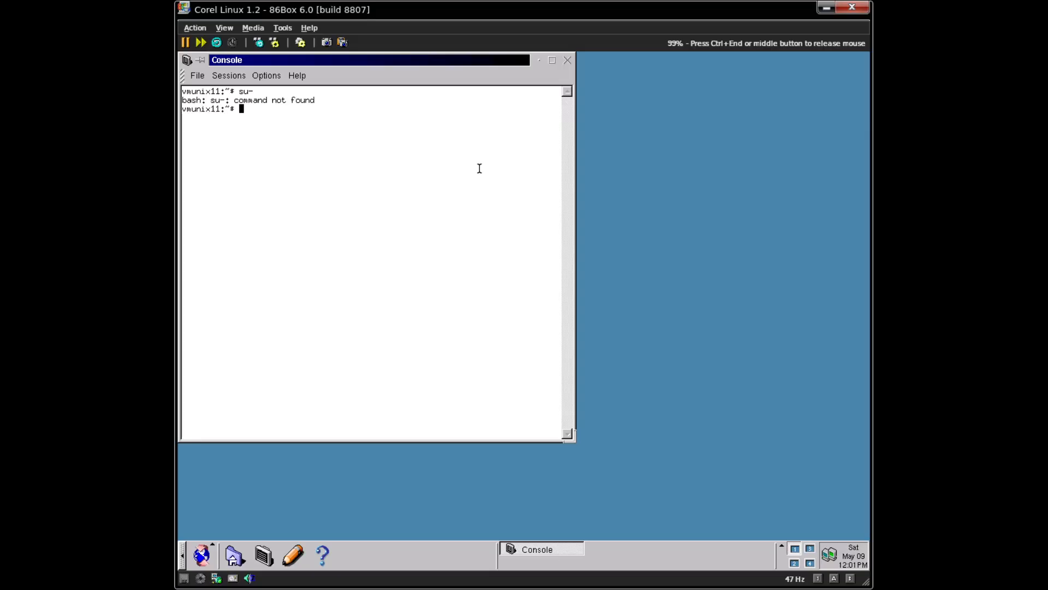
pyautogui.write('su -')
pyautogui.press('Return')
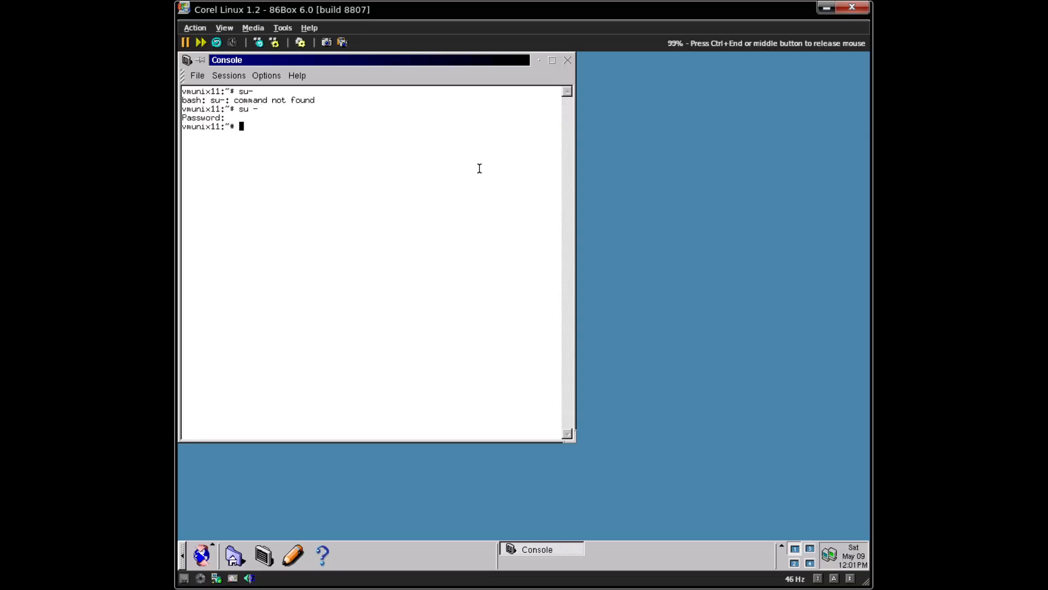
pyautogui.write('ifconfig')
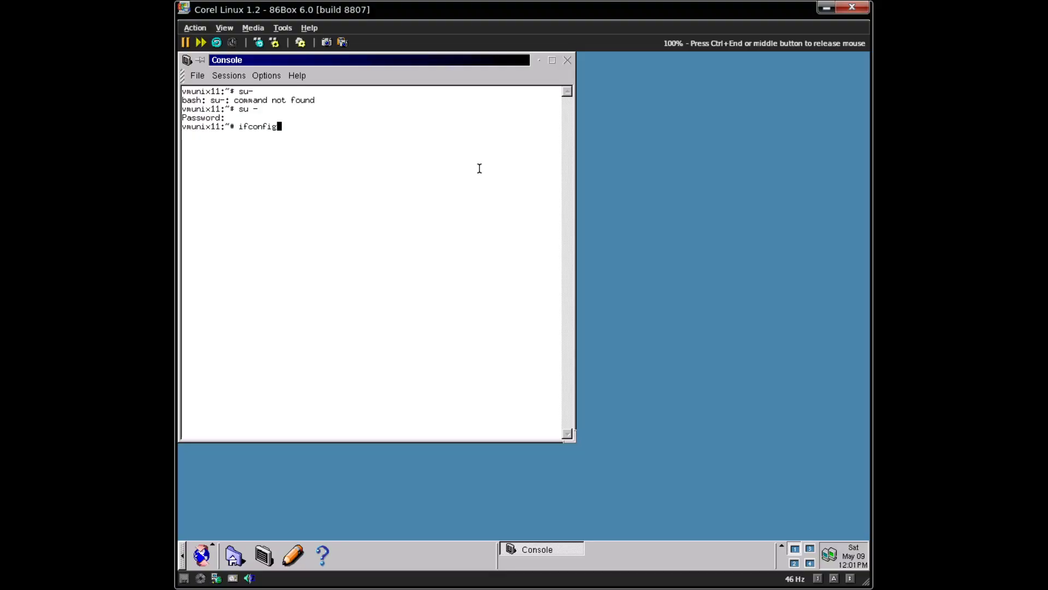
pyautogui.press('Return')
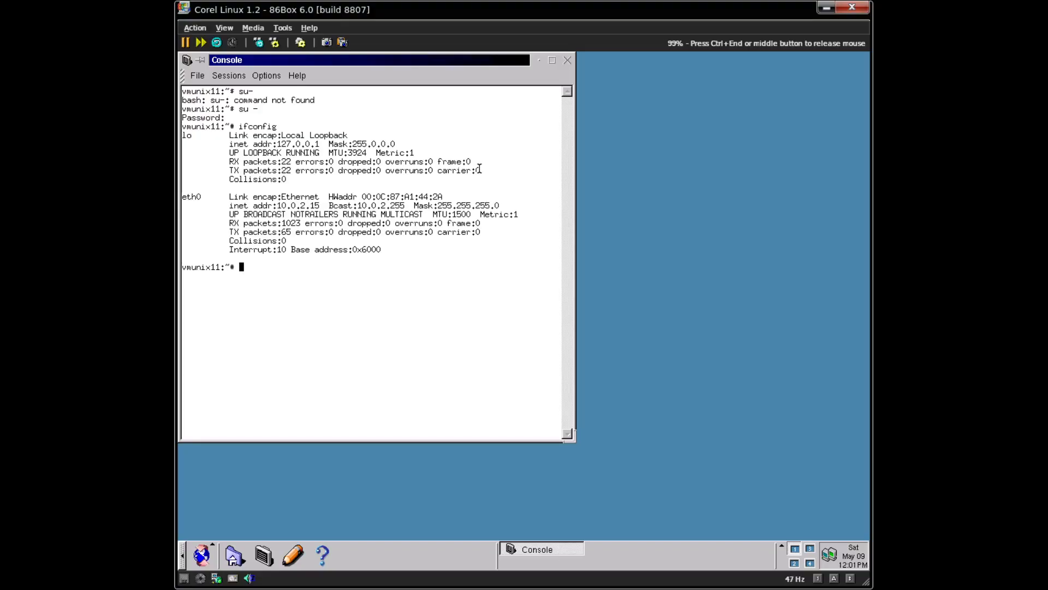
pyautogui.hotkey('ctrl', 'd')
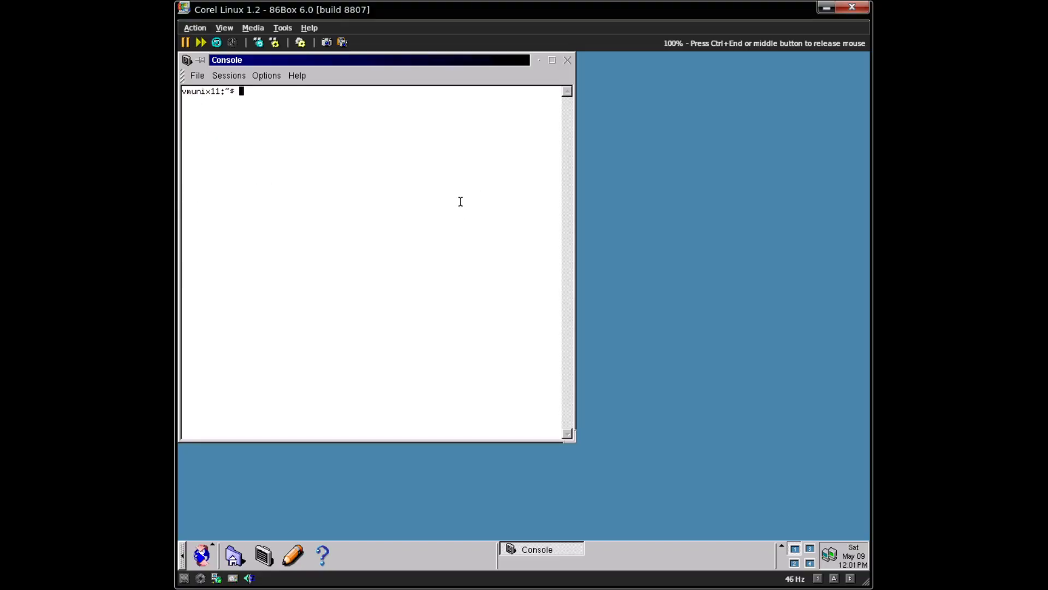
pyautogui.click(215, 557)
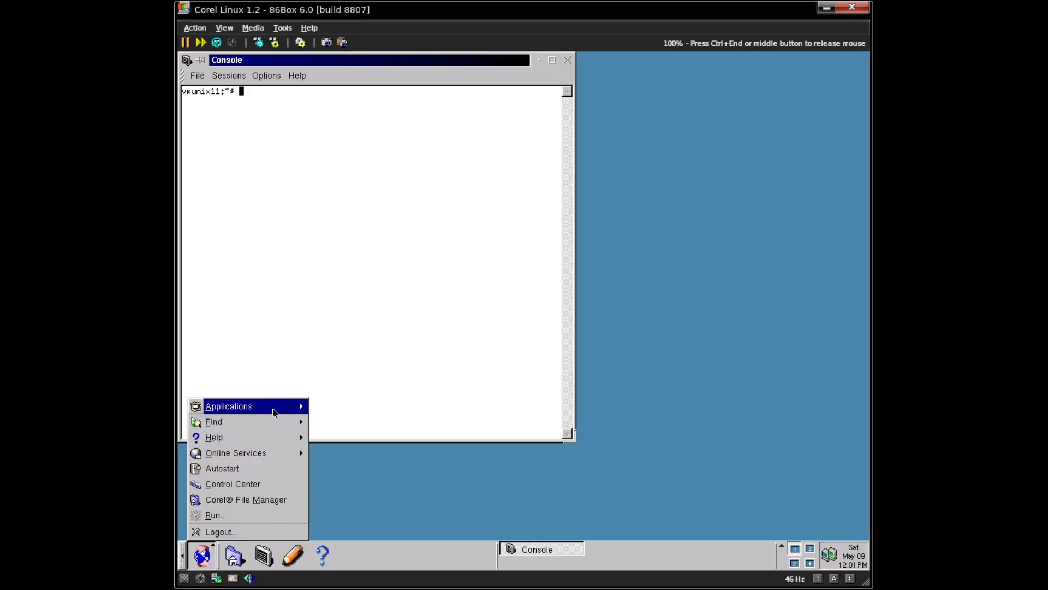
# - Launch Netscape Navigator from the Netscape Communicator submenu and accept its licence agreement
pyautogui.moveTo(275, 408)
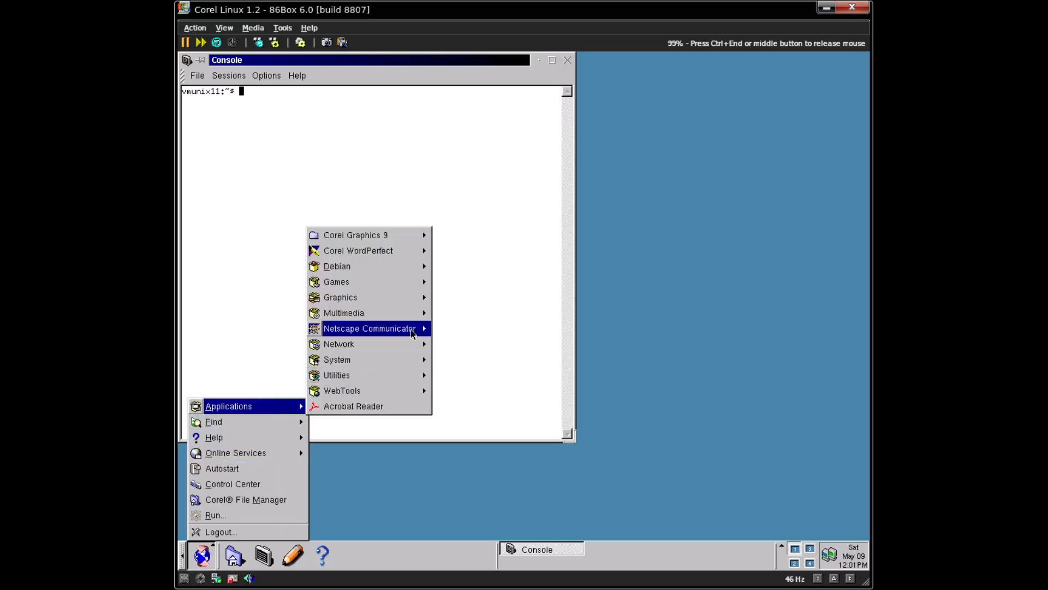
pyautogui.moveTo(414, 330)
pyautogui.click(498, 378)
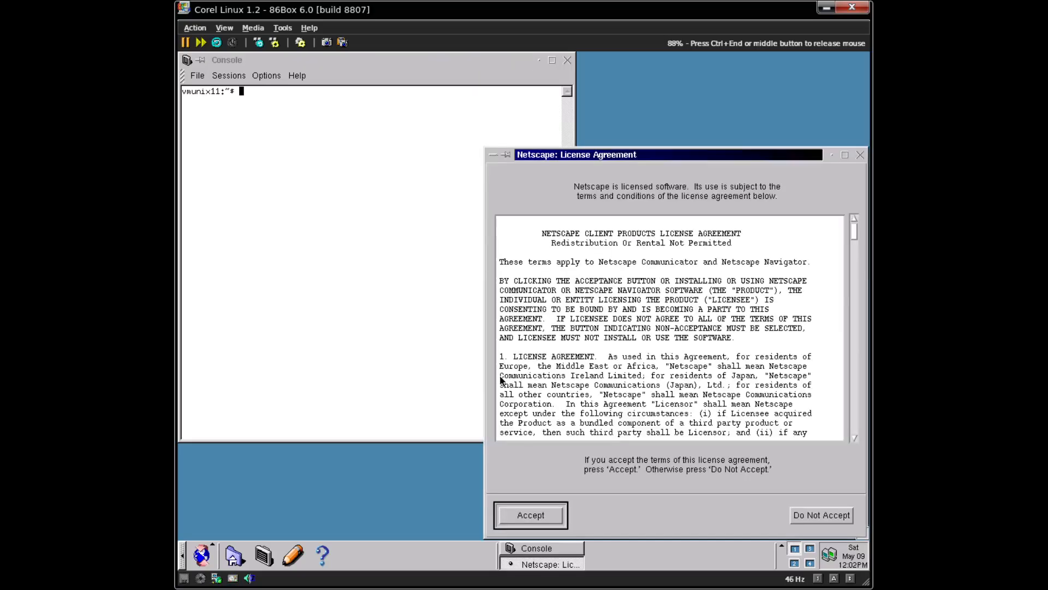
pyautogui.click(544, 515)
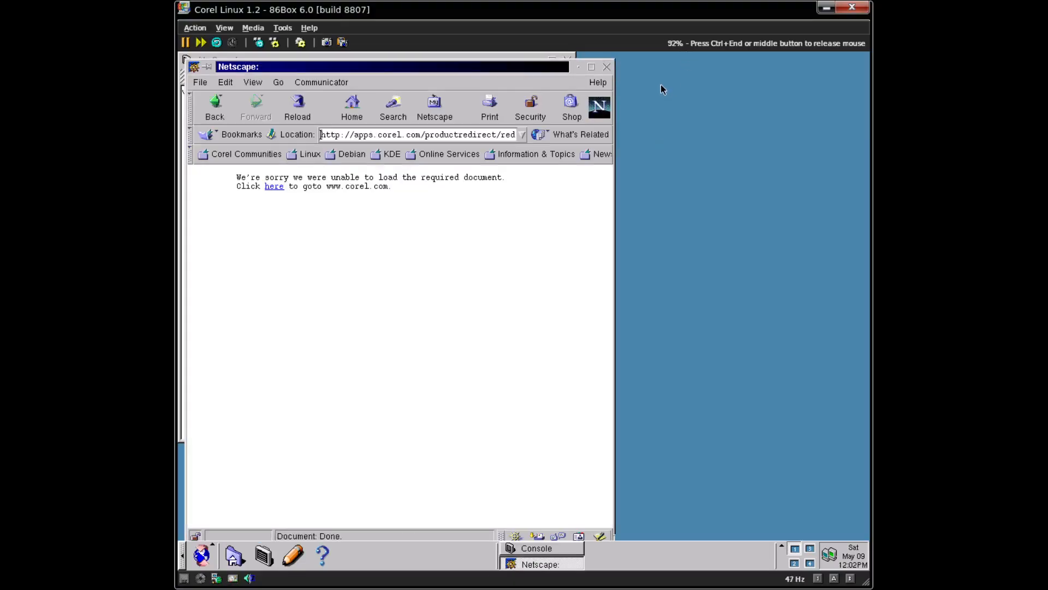
# - Maximize Netscape, load slow.c2dthinkcentre.com and go through wiki and articles to 'Nobody actually knows what I really do'
pyautogui.click(594, 69)
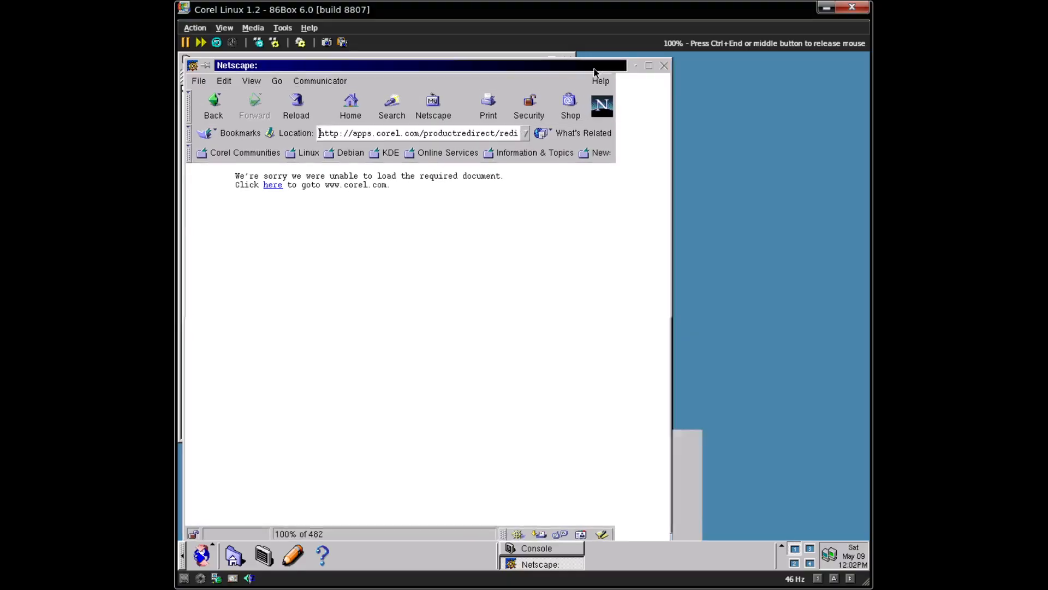
pyautogui.click(479, 131)
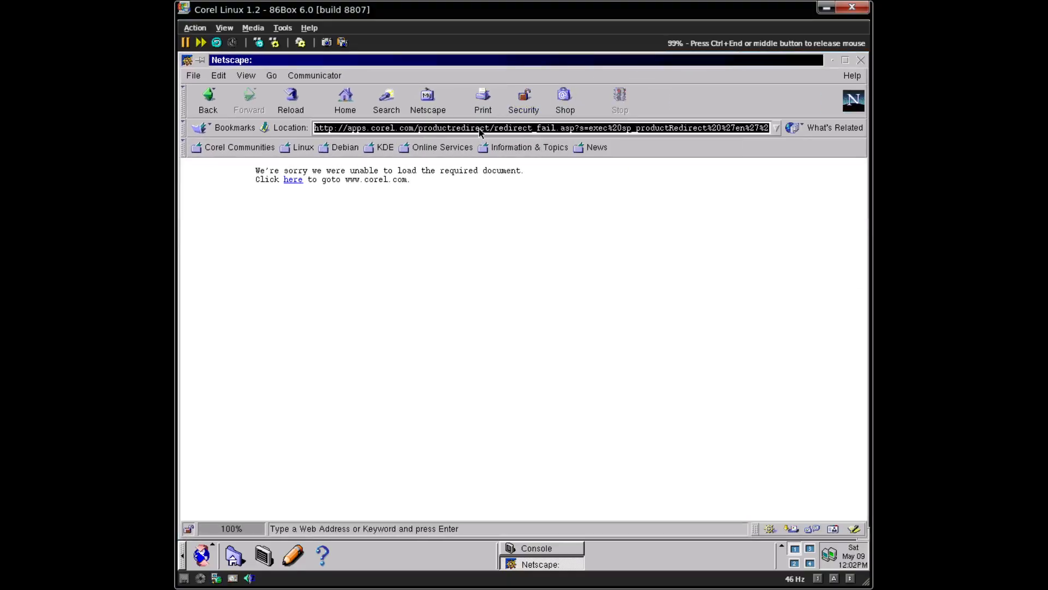
pyautogui.write('slow.c2dth')
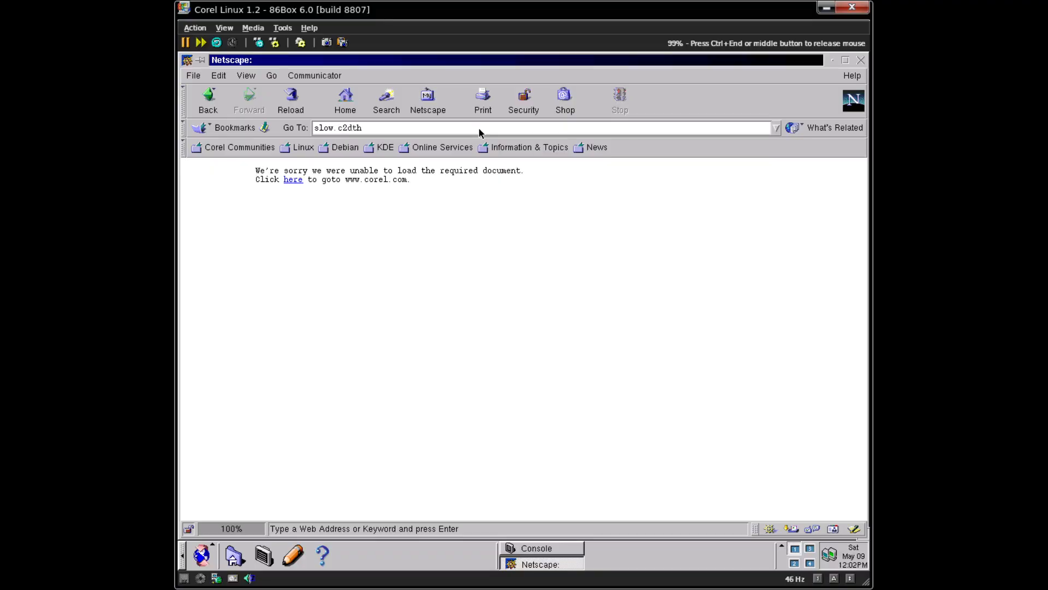
pyautogui.write('inkcentre.com')
pyautogui.press('Return')
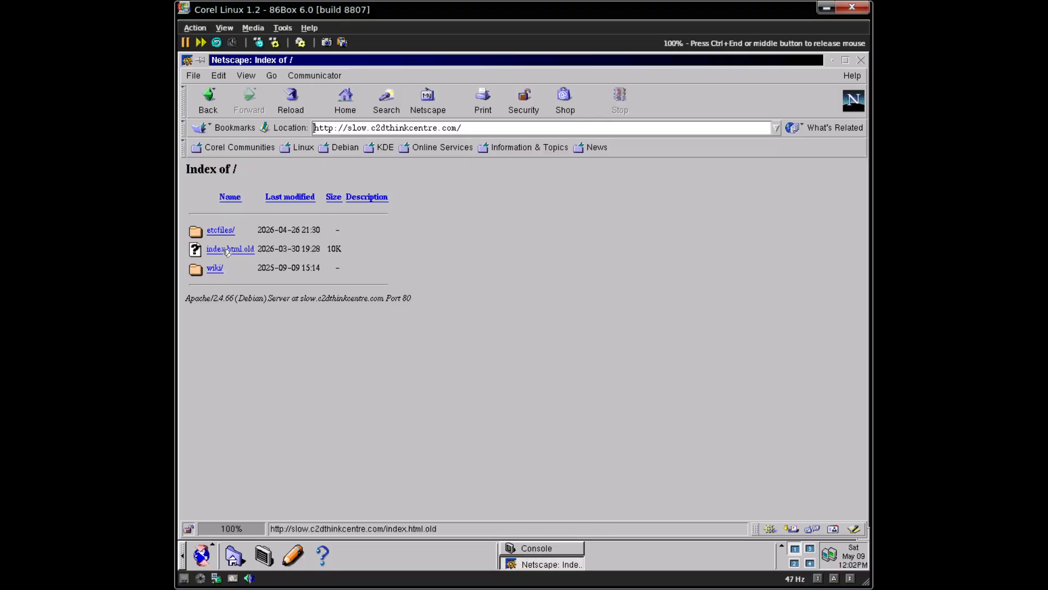
pyautogui.click(214, 269)
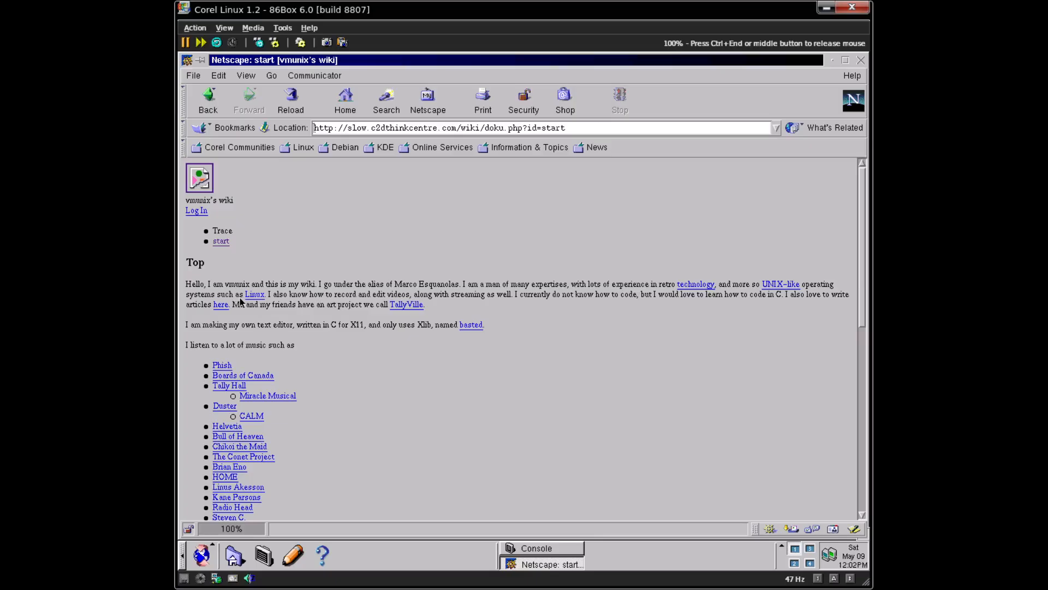
pyautogui.click(220, 308)
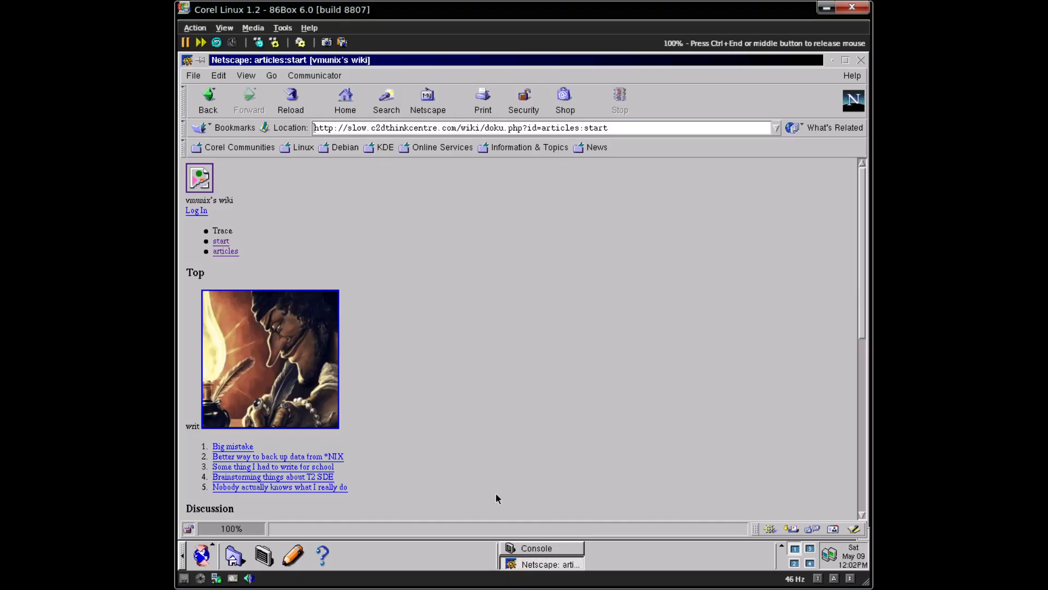
pyautogui.click(313, 493)
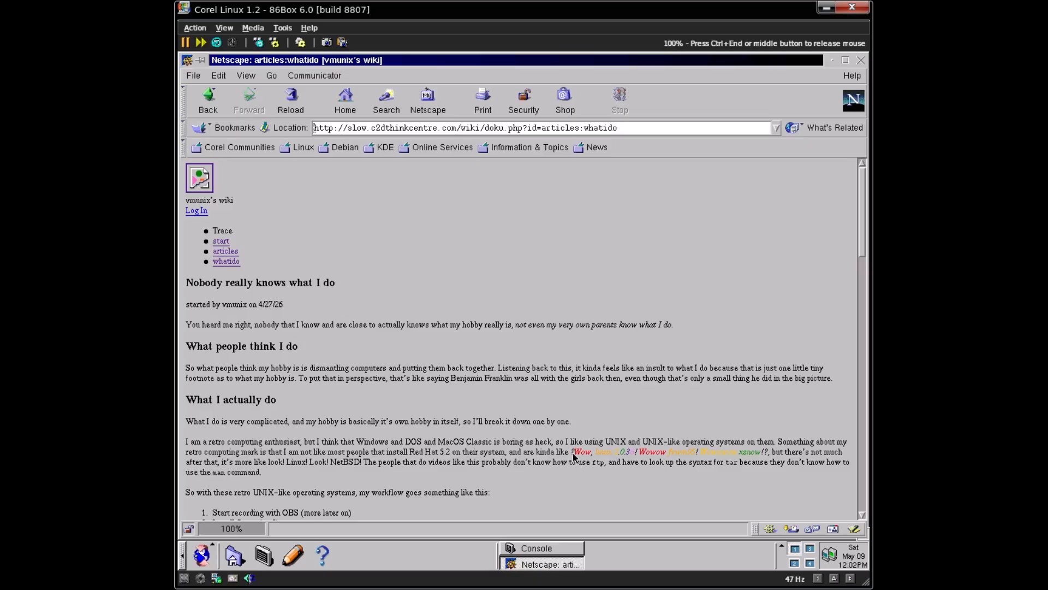
# - Read through the article, selecting hidden text and steps to highlight them while scrolling down
pyautogui.moveTo(573, 457); pyautogui.dragTo(743, 454)
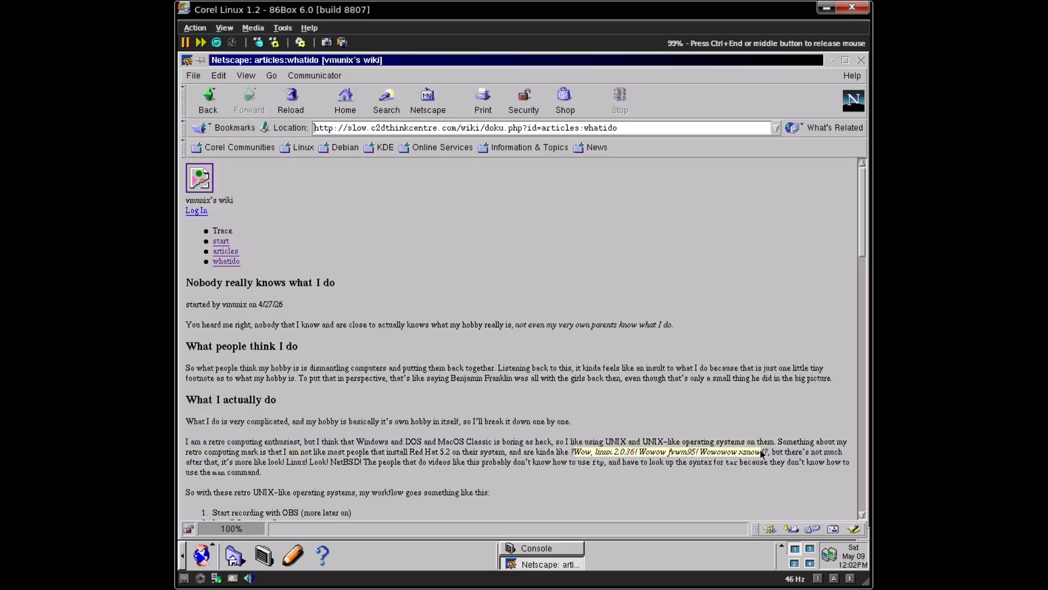
pyautogui.click(714, 319)
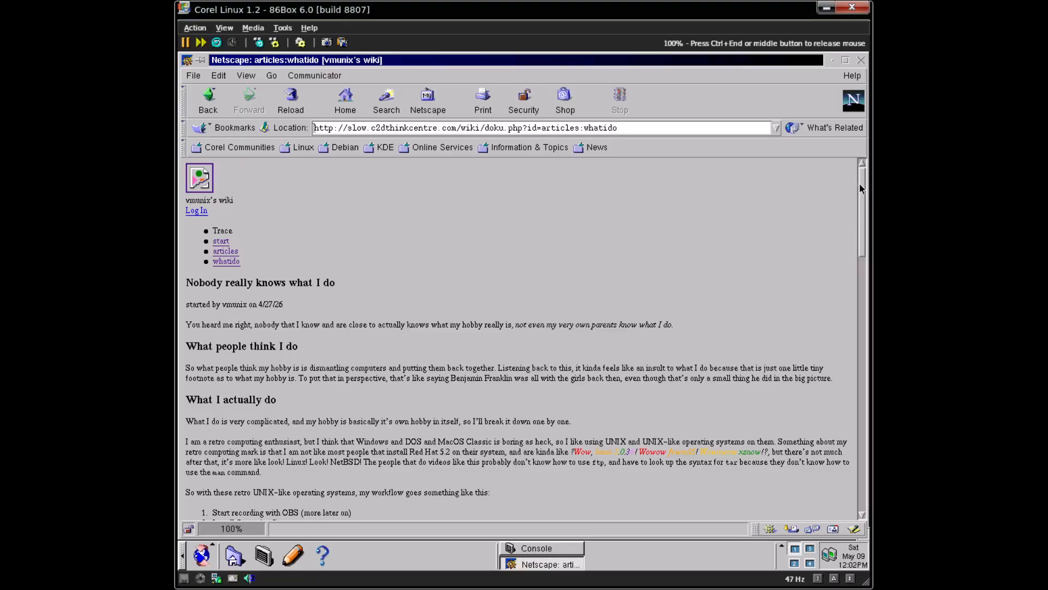
pyautogui.moveTo(859, 182); pyautogui.dragTo(853, 266)
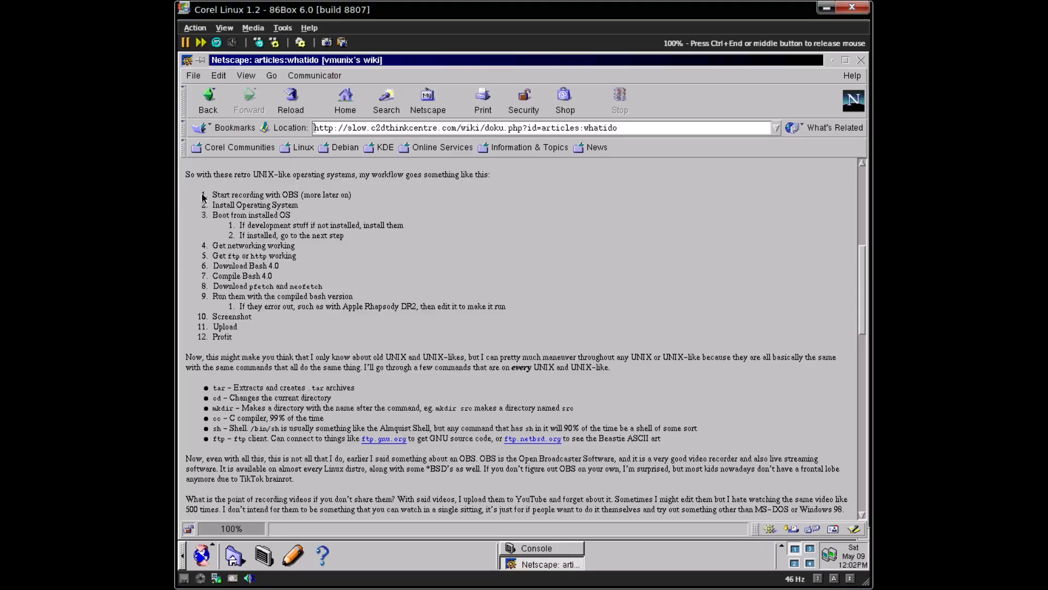
pyautogui.moveTo(203, 198); pyautogui.dragTo(363, 198)
pyautogui.click(228, 405)
pyautogui.moveTo(201, 399); pyautogui.dragTo(355, 399)
pyautogui.click(513, 381)
pyautogui.moveTo(860, 268)
pyautogui.mouseDown()
pyautogui.moveTo(860, 303)
pyautogui.moveTo(863, 265)
pyautogui.moveTo(864, 286)
pyautogui.mouseUp()
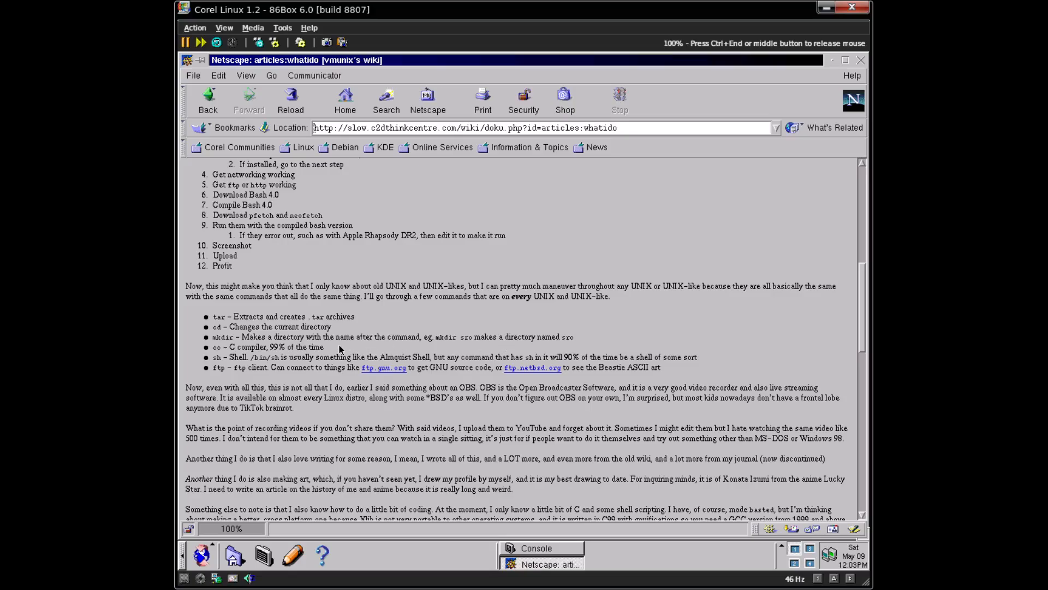
pyautogui.moveTo(344, 352); pyautogui.dragTo(385, 349)
pyautogui.click(709, 354)
pyautogui.moveTo(864, 284); pyautogui.dragTo(838, 471)
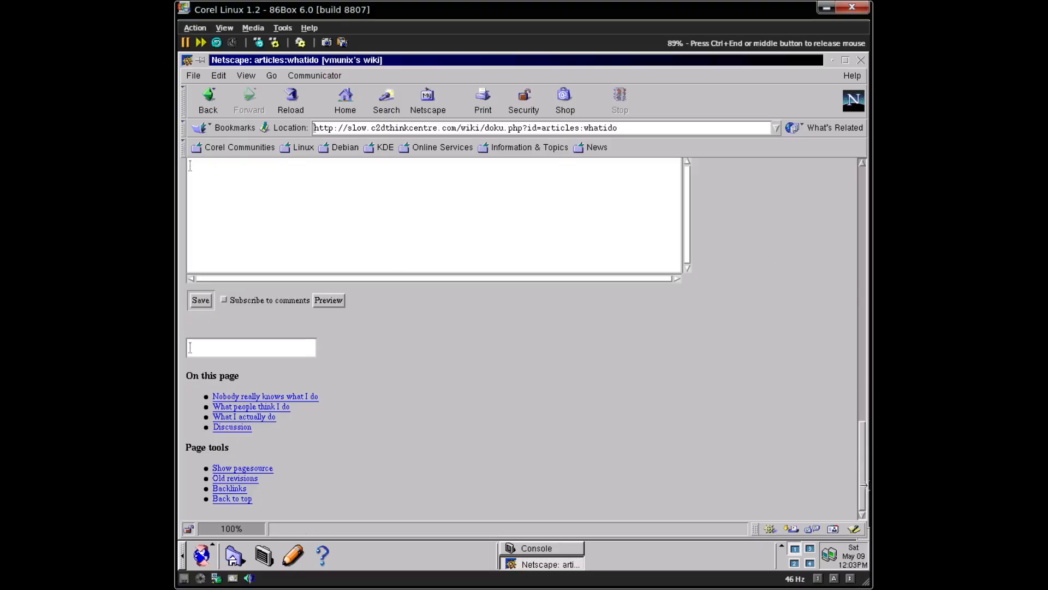
pyautogui.moveTo(864, 453); pyautogui.dragTo(844, 339)
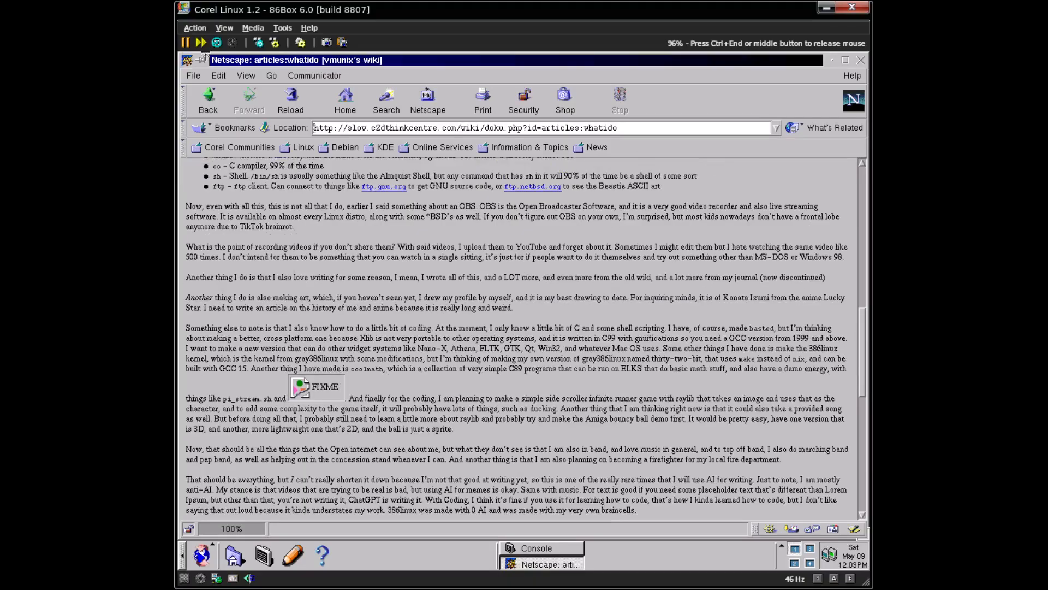
# - Load theoldnet.com, scroll to the guestbook section and follow the Sign the Guestbook link
pyautogui.tripleClick(508, 129)
pyautogui.write('theold')
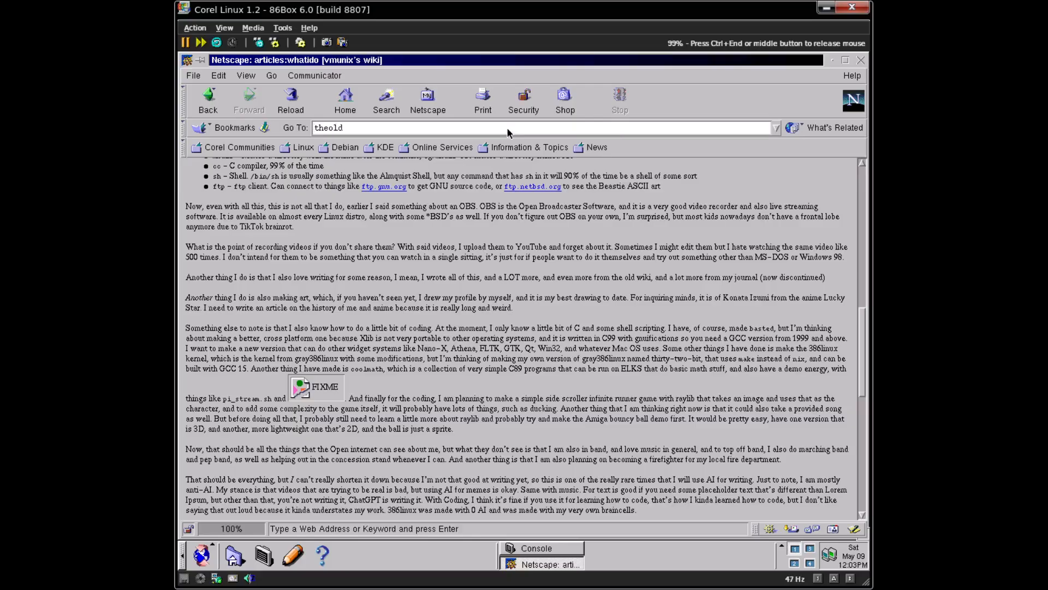
pyautogui.write('net.com')
pyautogui.press('Return')
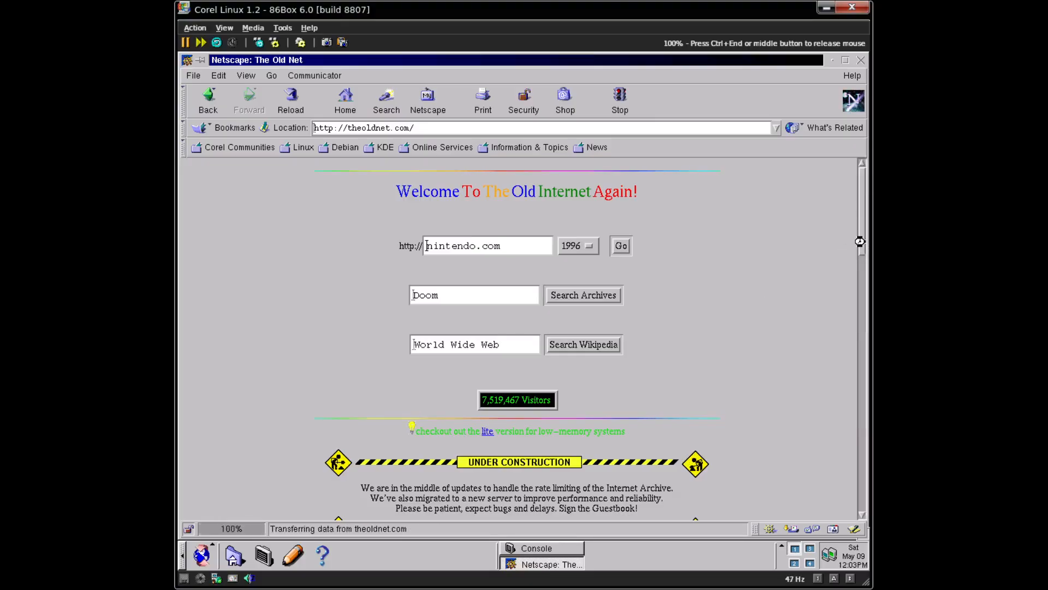
pyautogui.click(863, 244)
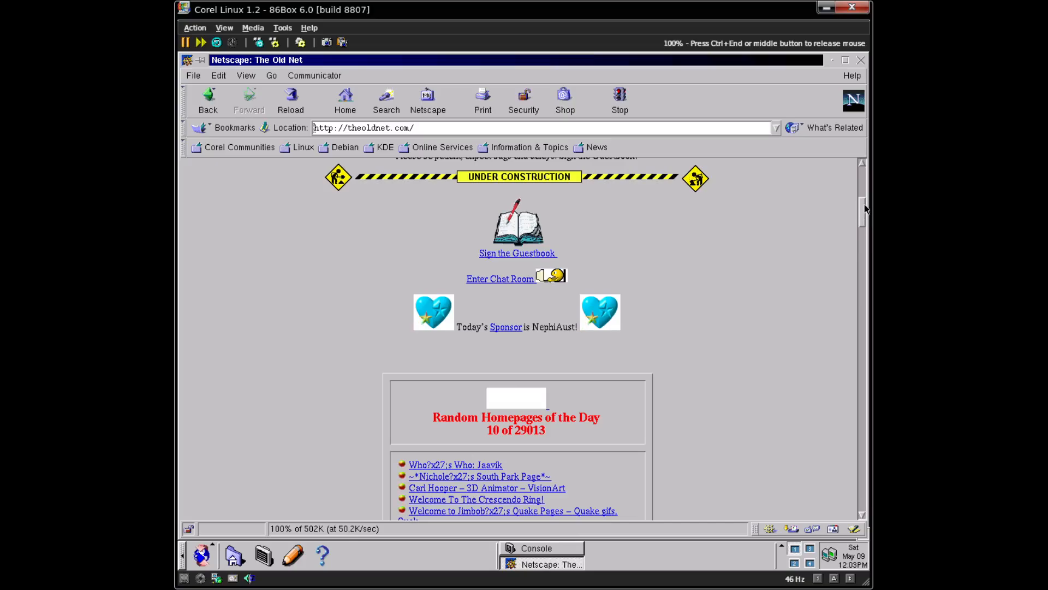
pyautogui.moveTo(863, 216)
pyautogui.mouseDown()
pyautogui.moveTo(867, 189)
pyautogui.moveTo(866, 218)
pyautogui.moveTo(864, 198)
pyautogui.mouseUp()
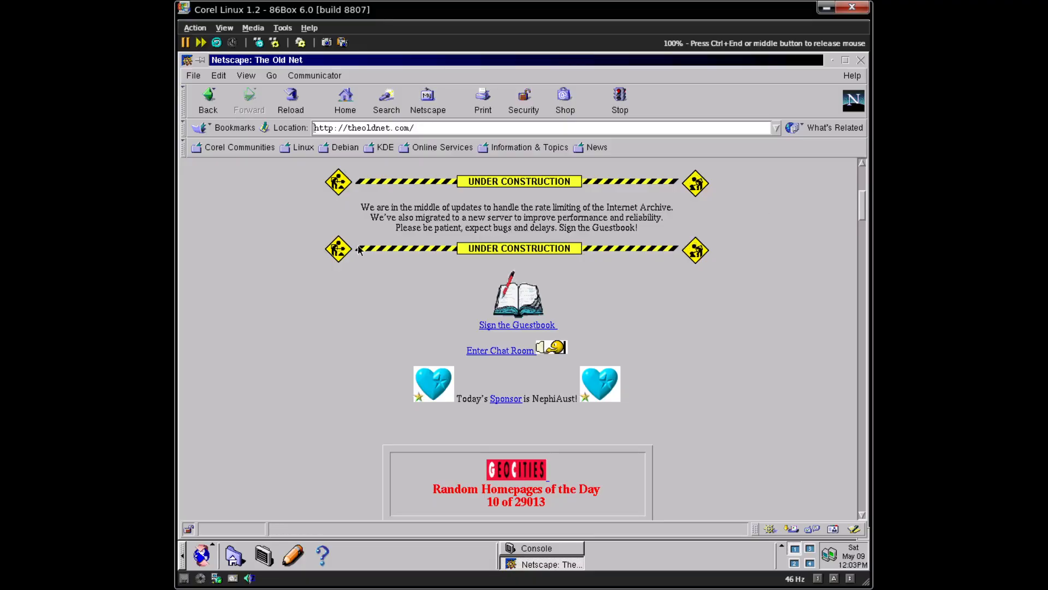
pyautogui.click(528, 309)
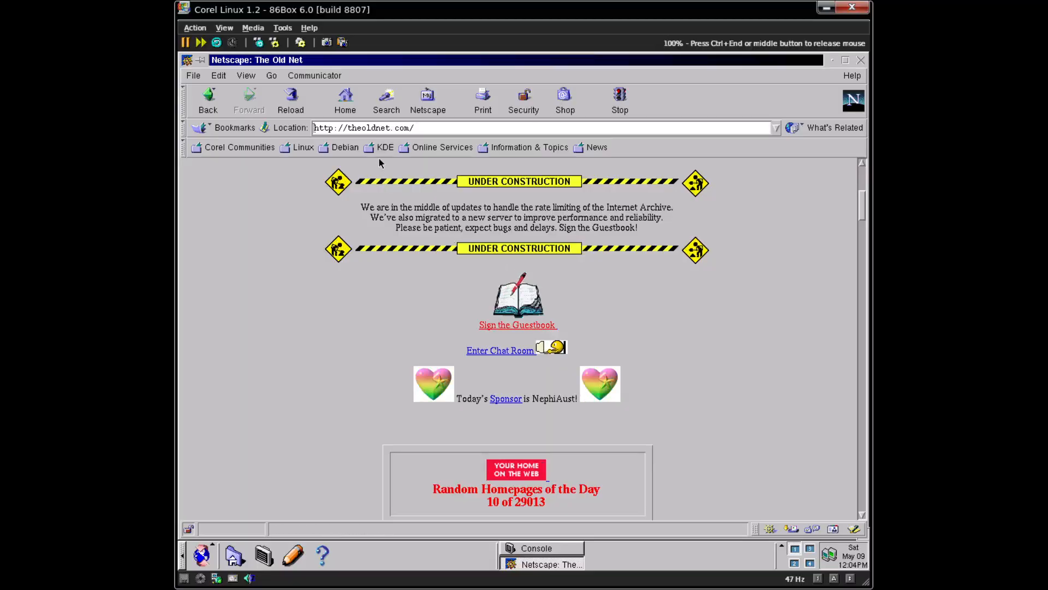
# - Enter lunduke.com in the Location bar and scroll through The Lunduke Journal homepage
pyautogui.click(426, 129)
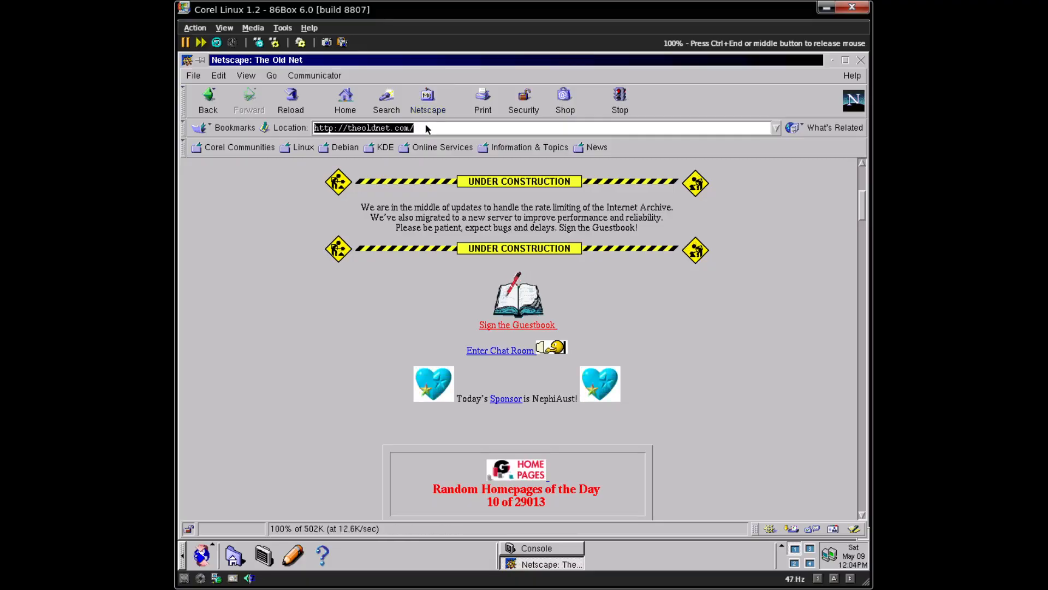
pyautogui.write('lur')
pyautogui.press('BackSpace')
pyautogui.write('nduke.com')
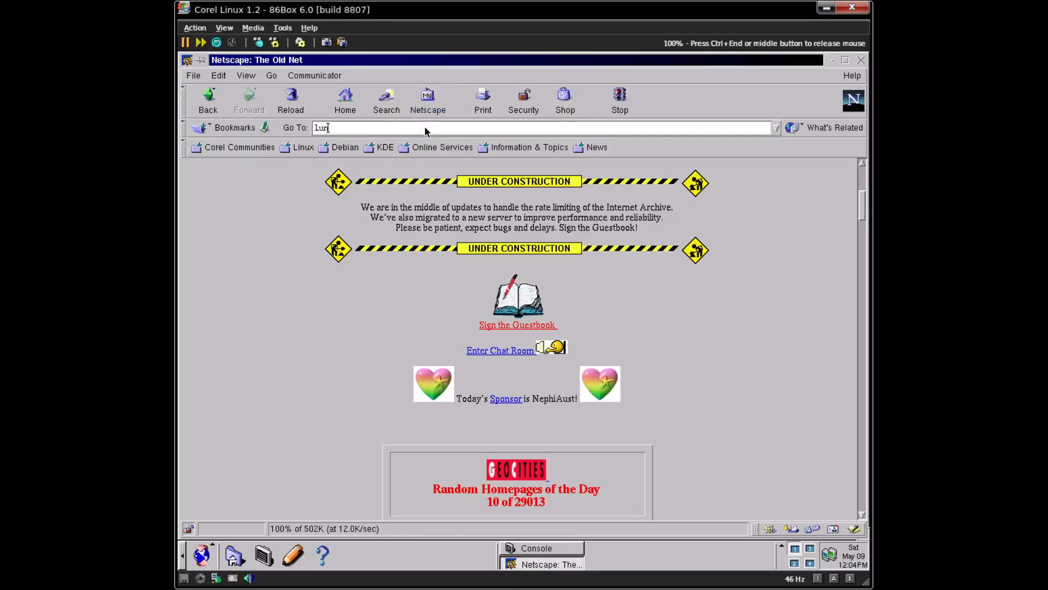
pyautogui.press('Return')
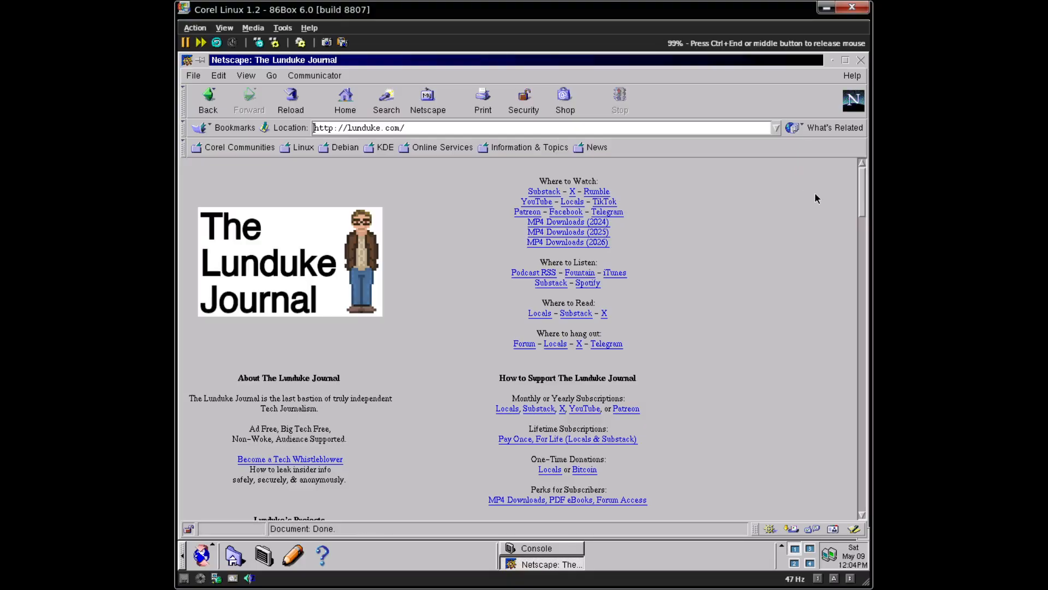
pyautogui.moveTo(865, 205); pyautogui.dragTo(760, 182)
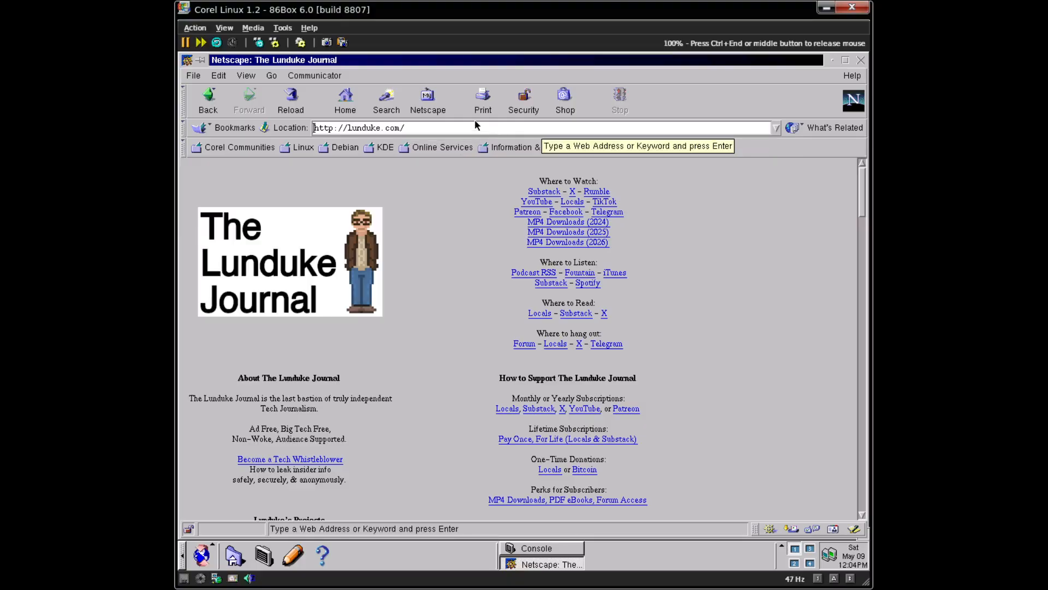
# - Load 9front.org, follow its fqa link and scroll through the FQA section index
pyautogui.doubleClick(503, 126)
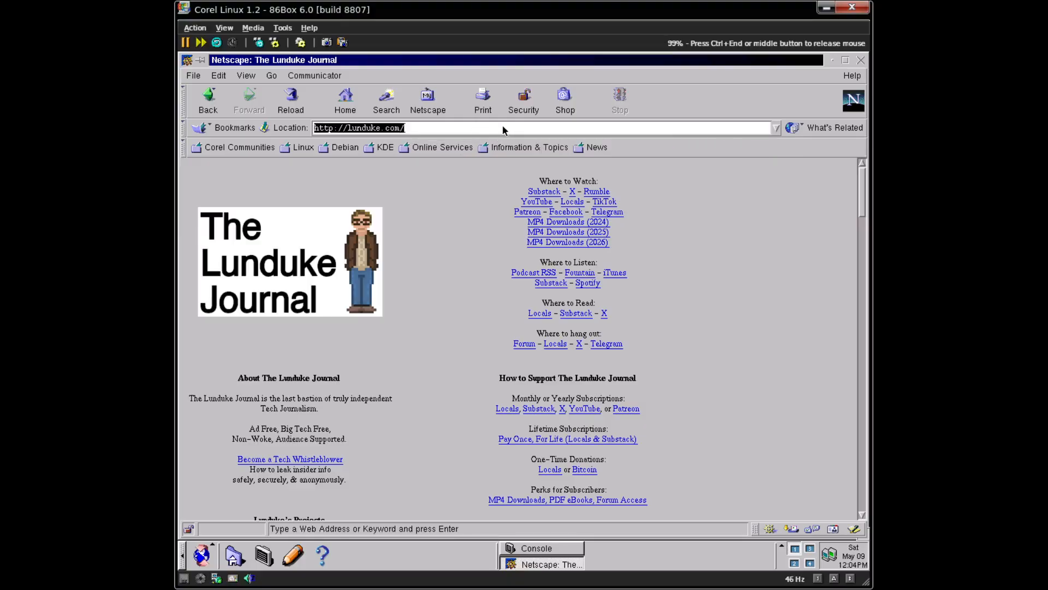
pyautogui.click(502, 126)
pyautogui.doubleClick(502, 127)
pyautogui.write('9frt')
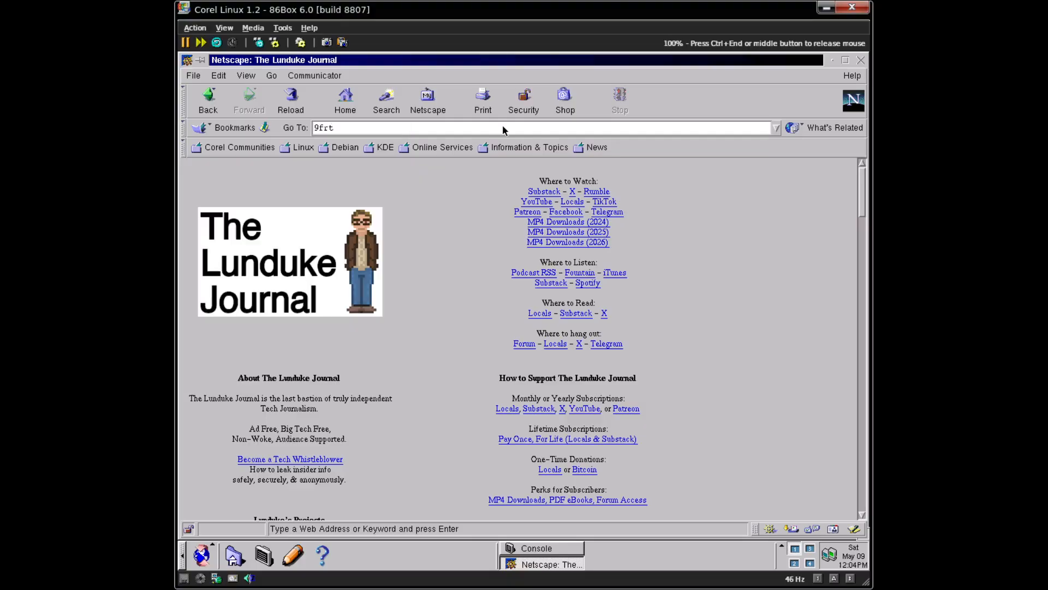
pyautogui.write('ront.org')
pyautogui.press('Return')
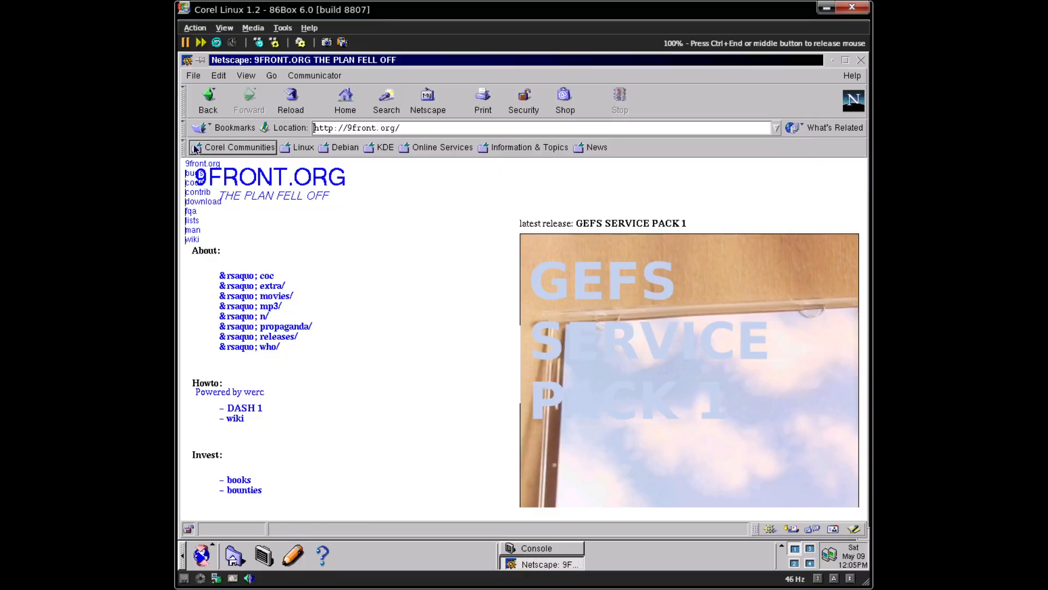
pyautogui.click(190, 211)
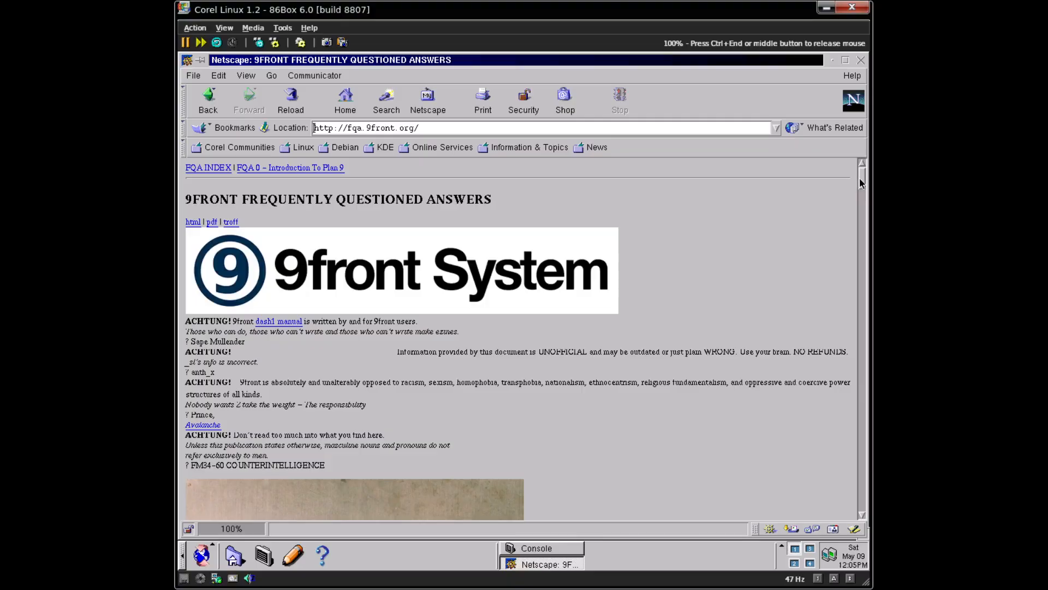
pyautogui.scroll(-15, 860, 178)
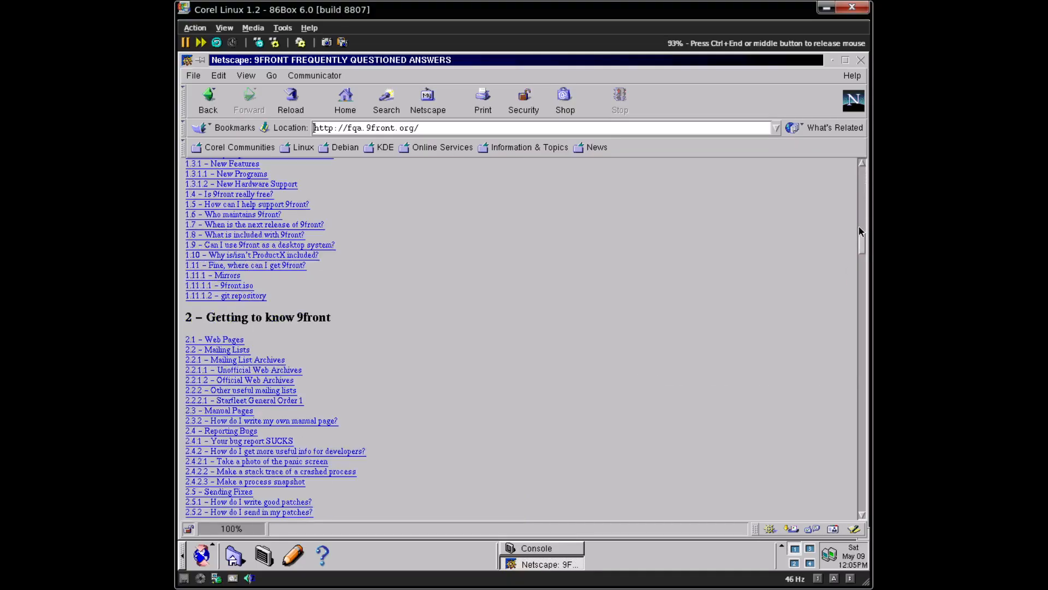
pyautogui.moveTo(864, 246); pyautogui.dragTo(866, 230)
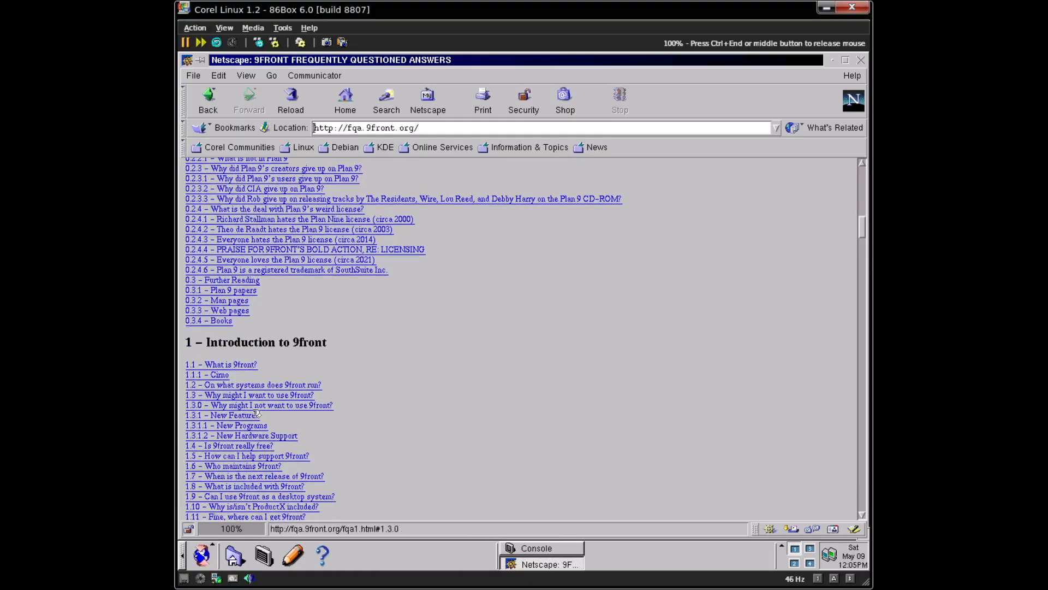
# - Open and scroll the Introduction to 9front chapter, then close Netscape
pyautogui.click(223, 375)
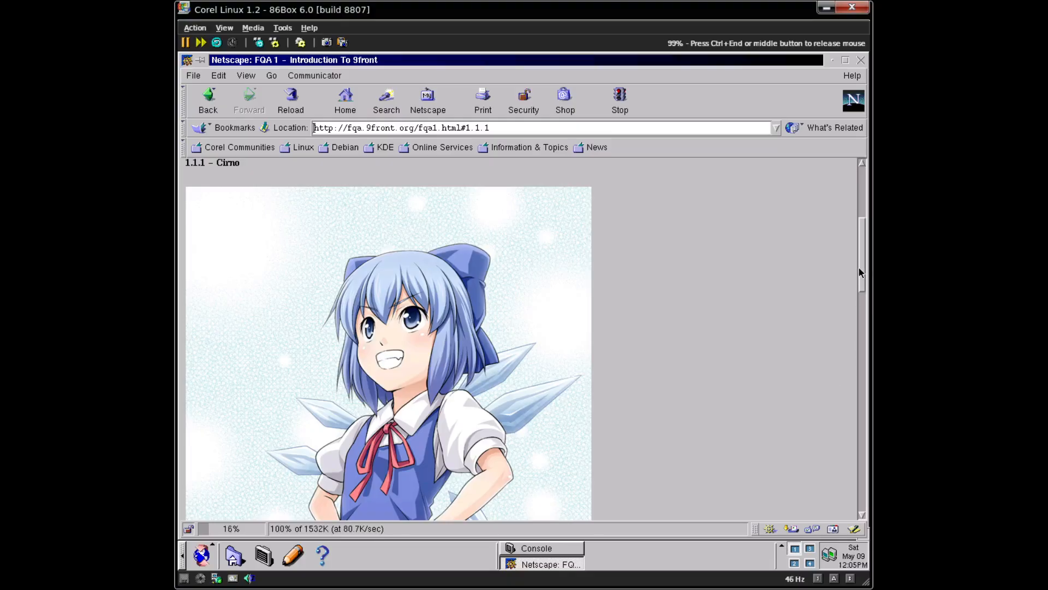
pyautogui.moveTo(860, 267); pyautogui.dragTo(863, 324)
pyautogui.moveTo(864, 324); pyautogui.dragTo(807, 315)
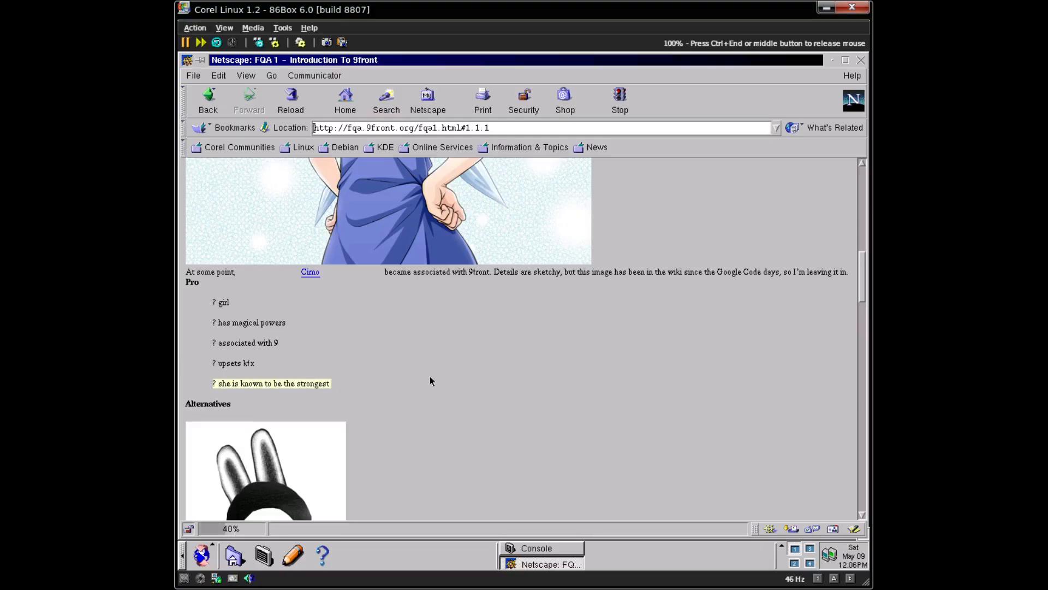
pyautogui.click(529, 130)
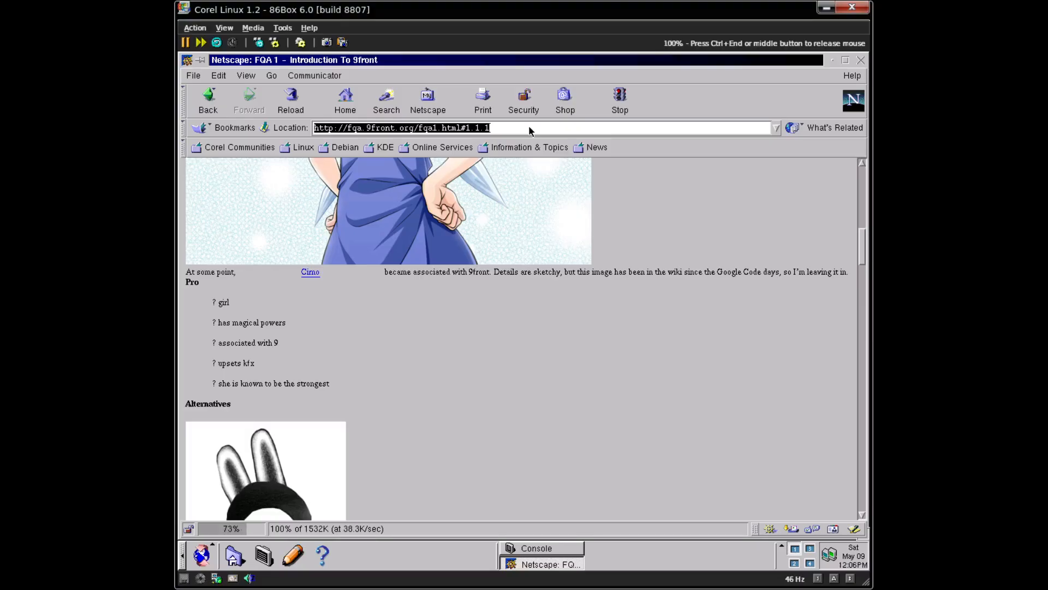
pyautogui.click(860, 59)
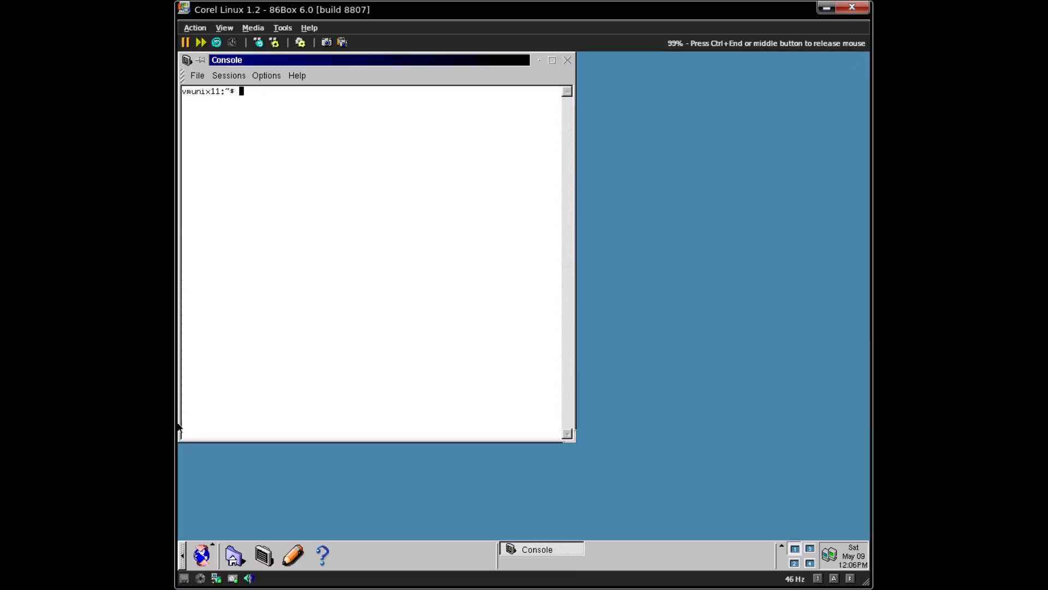
# - Open the K menu and browse the Applications submenus, ending on the Multimedia list
pyautogui.click(189, 551)
pyautogui.moveTo(260, 407)
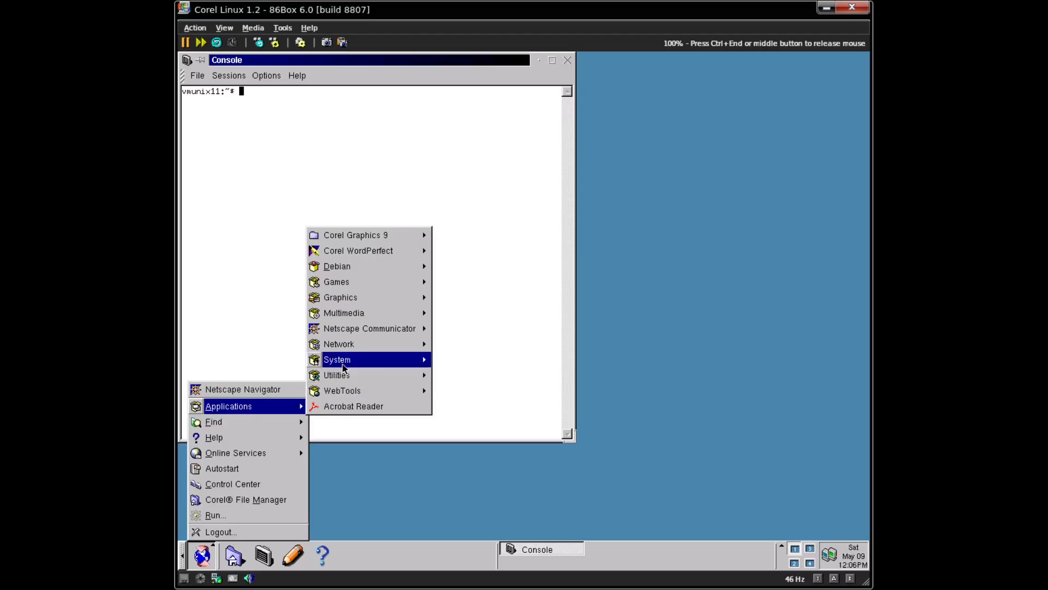
pyautogui.moveTo(358, 350)
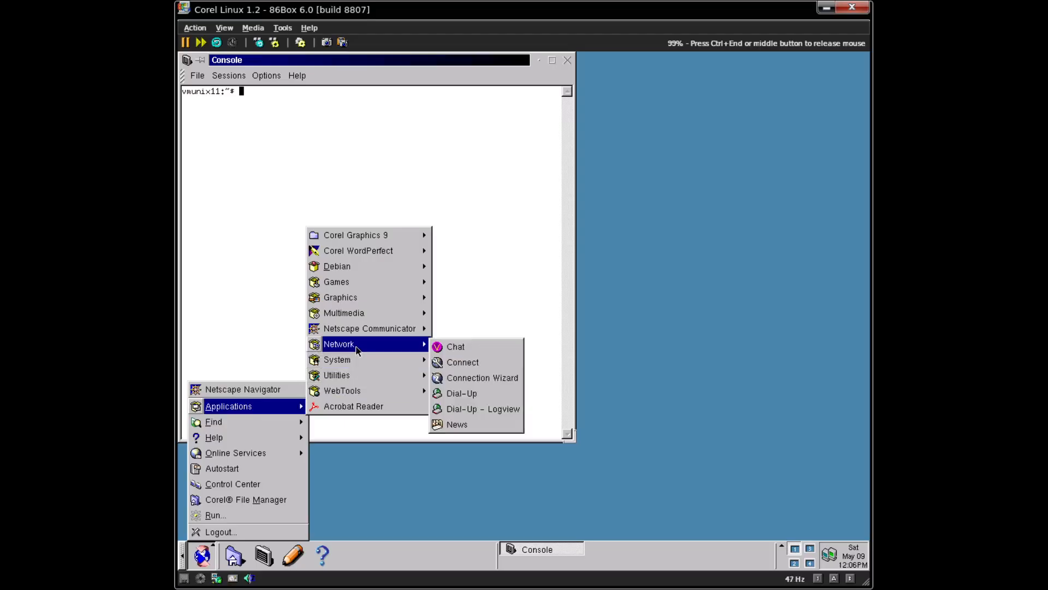
pyautogui.moveTo(385, 362)
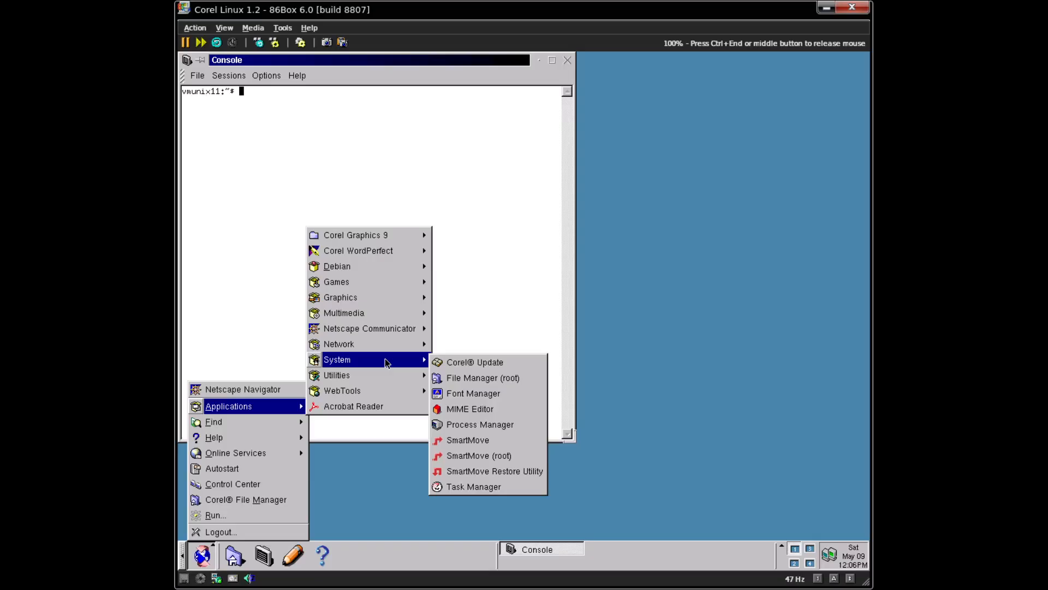
pyautogui.moveTo(381, 382)
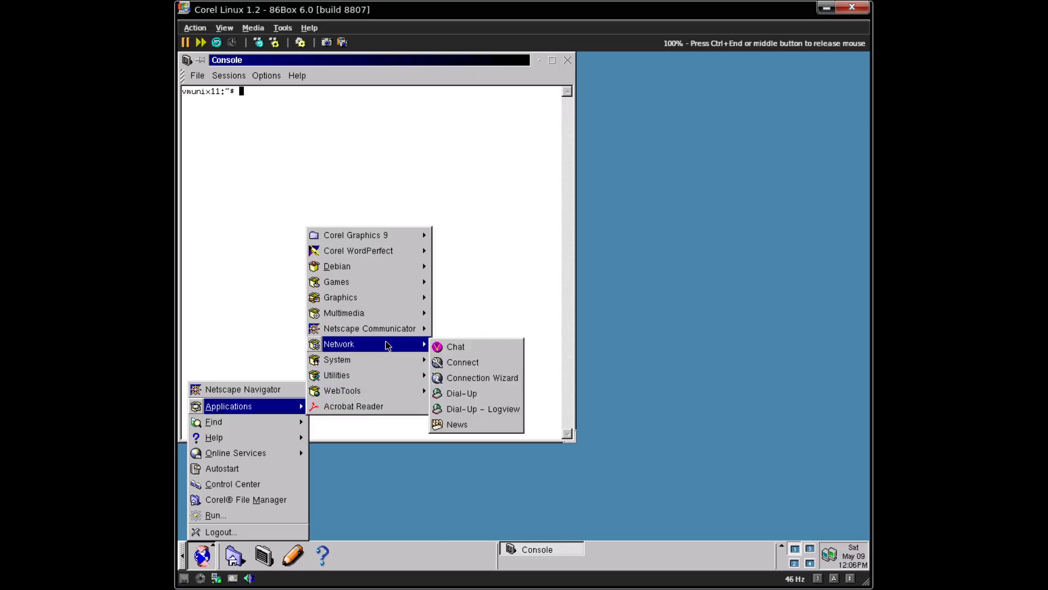
pyautogui.moveTo(402, 309)
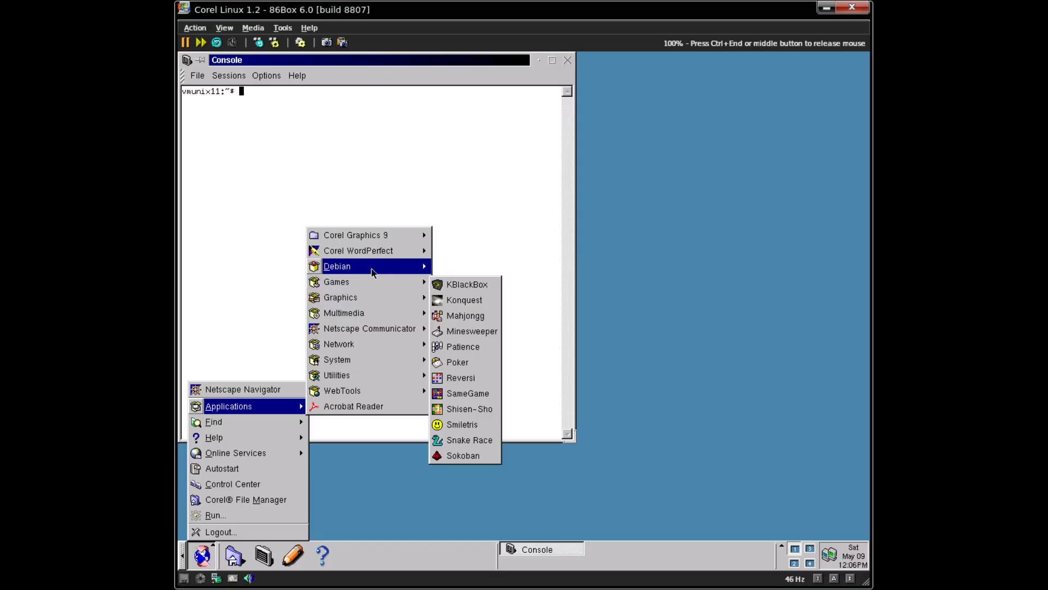
pyautogui.moveTo(367, 269)
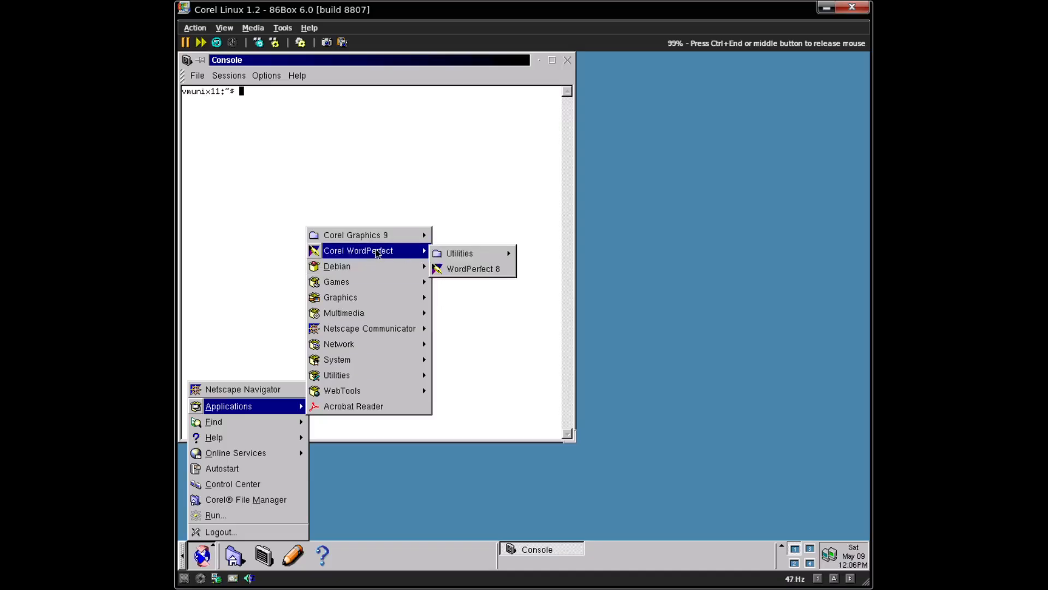
pyautogui.moveTo(392, 235)
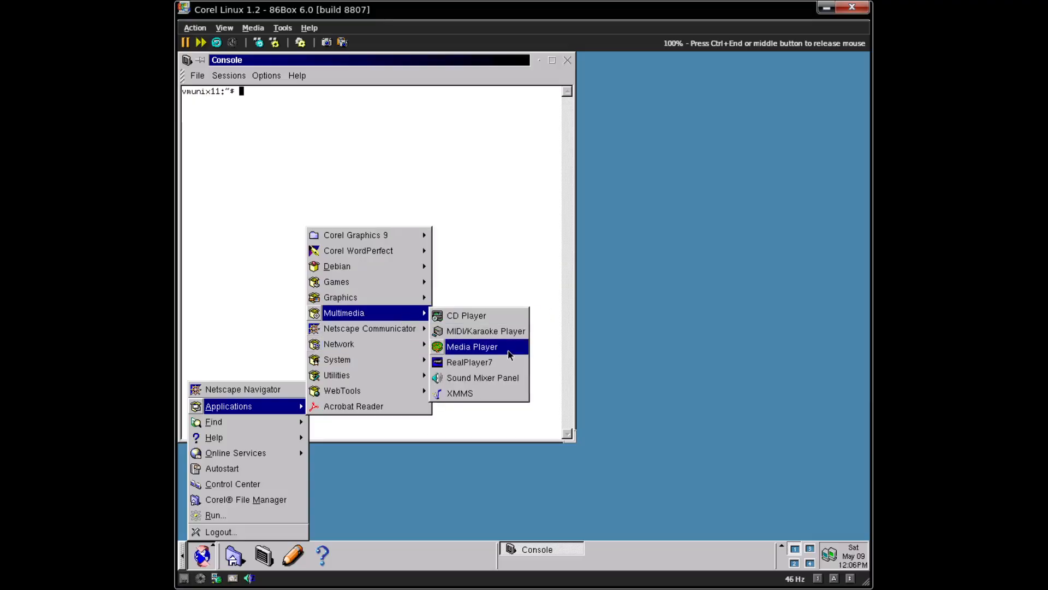
# - Launch Media Player, run wine in the console (command not found), and drag the player window lower
pyautogui.click(506, 350)
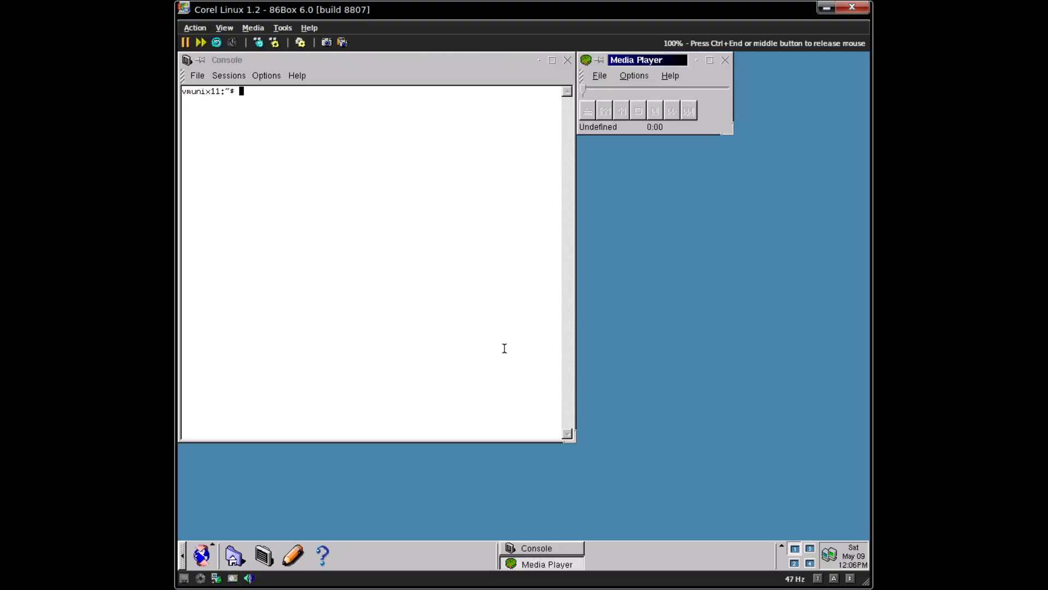
pyautogui.click(424, 270)
pyautogui.write('wine')
pyautogui.press('Return')
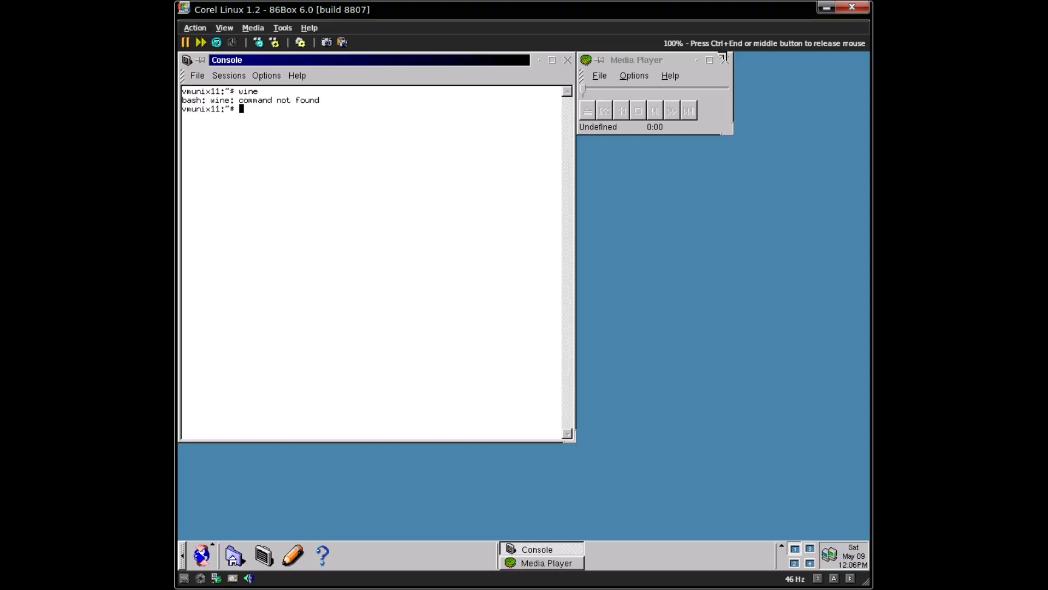
pyautogui.moveTo(662, 61); pyautogui.dragTo(632, 98)
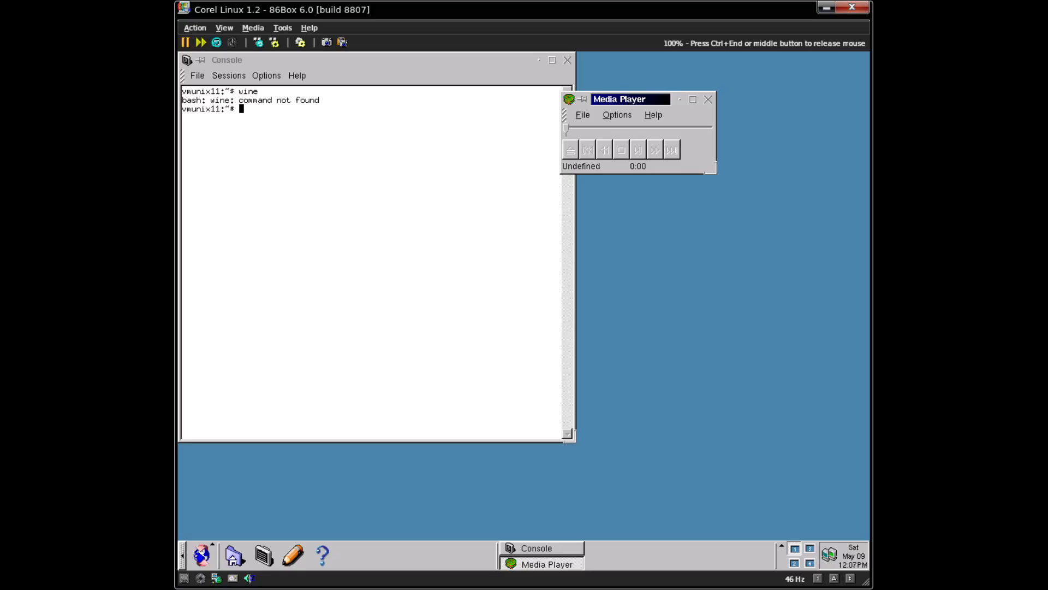
pyautogui.click(214, 564)
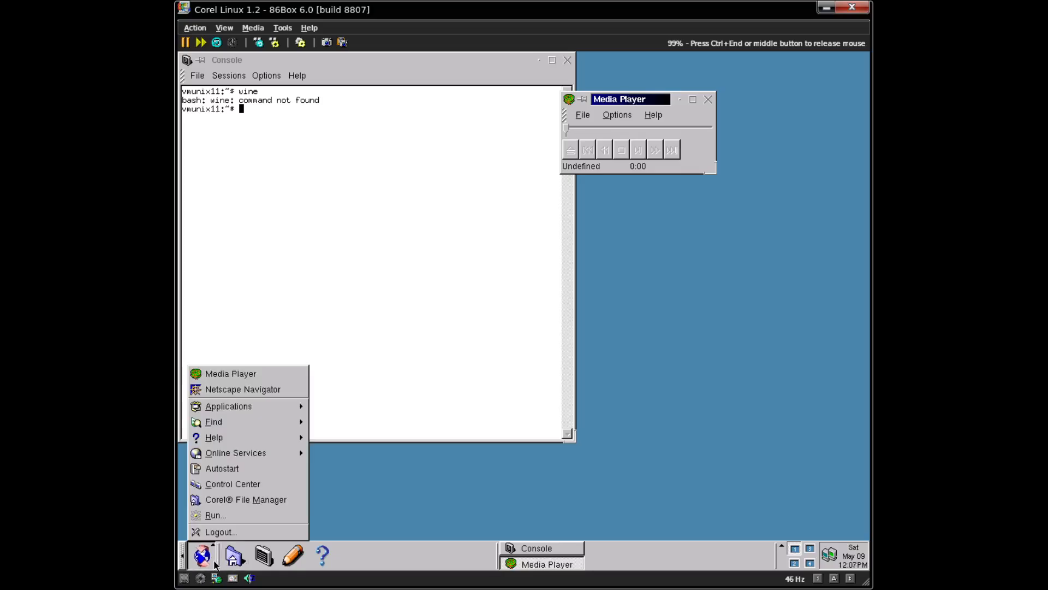
# - Open the Control Center's Sound settings and play a test of the Bell sound
pyautogui.click(229, 483)
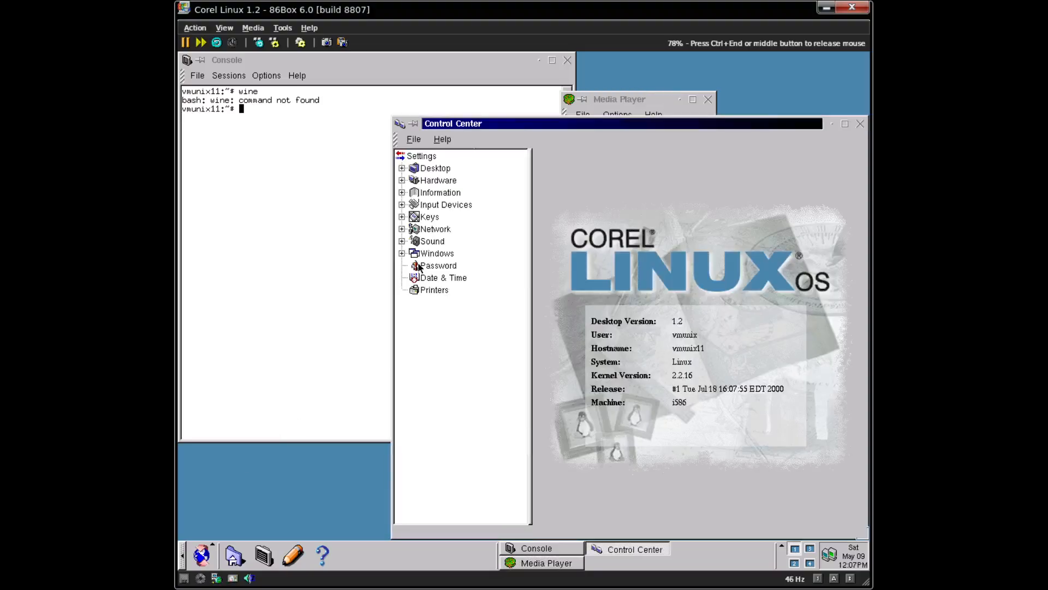
pyautogui.click(402, 241)
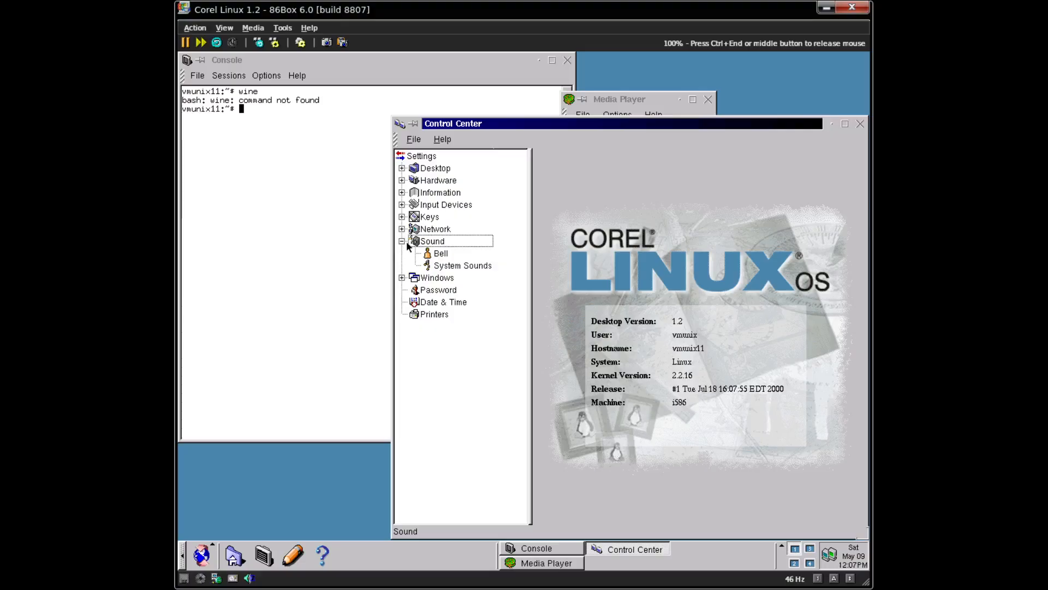
pyautogui.click(458, 252)
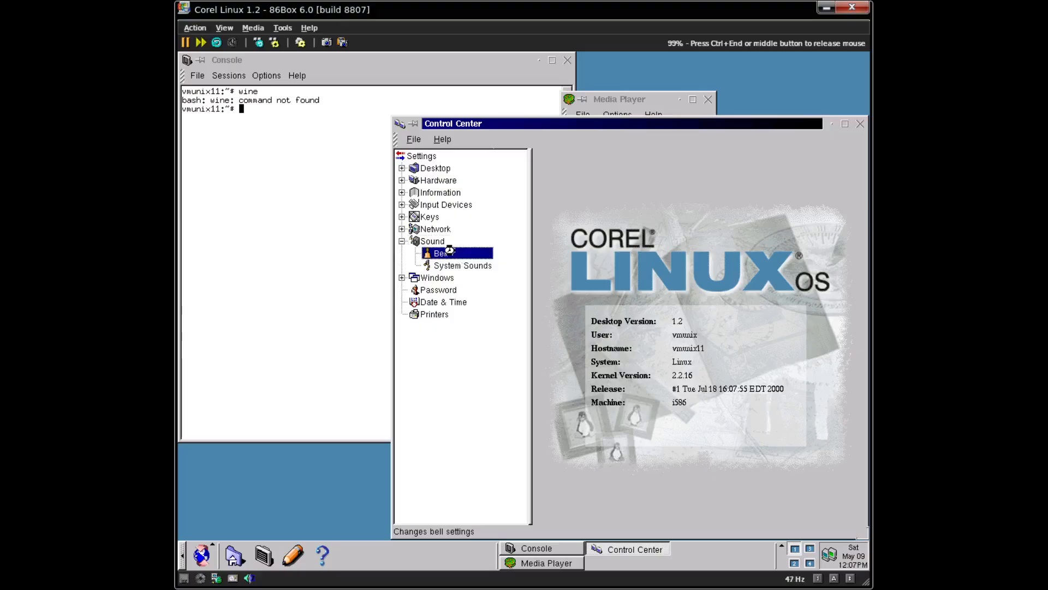
pyautogui.click(456, 244)
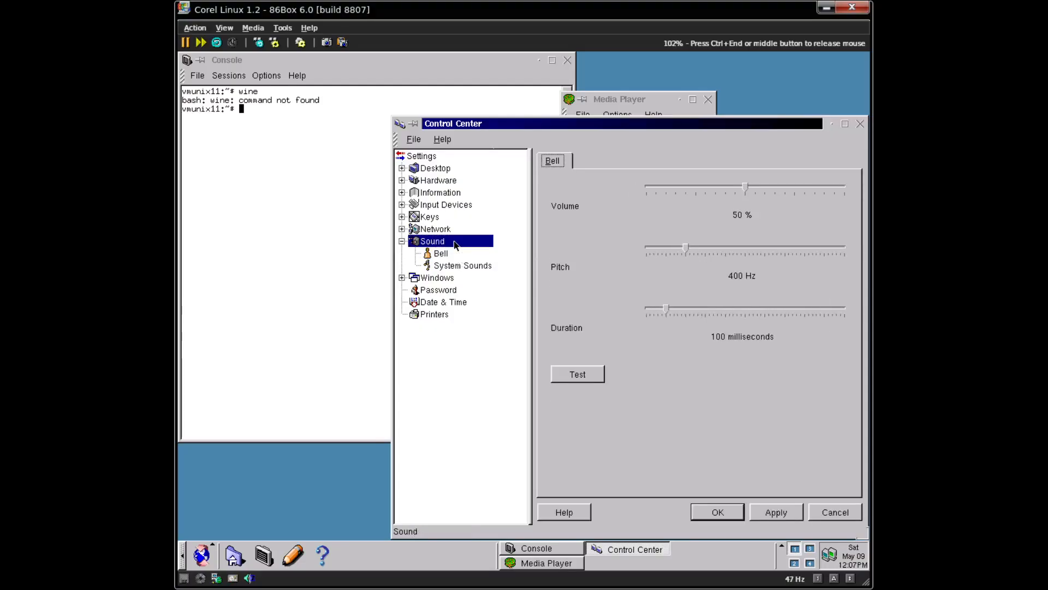
pyautogui.click(578, 374)
# - Test KDE_Logout.wav in System Sounds, enable system sounds, pick KDE_Window_UnSticky.wav, and close the Control Center
pyautogui.click(438, 267)
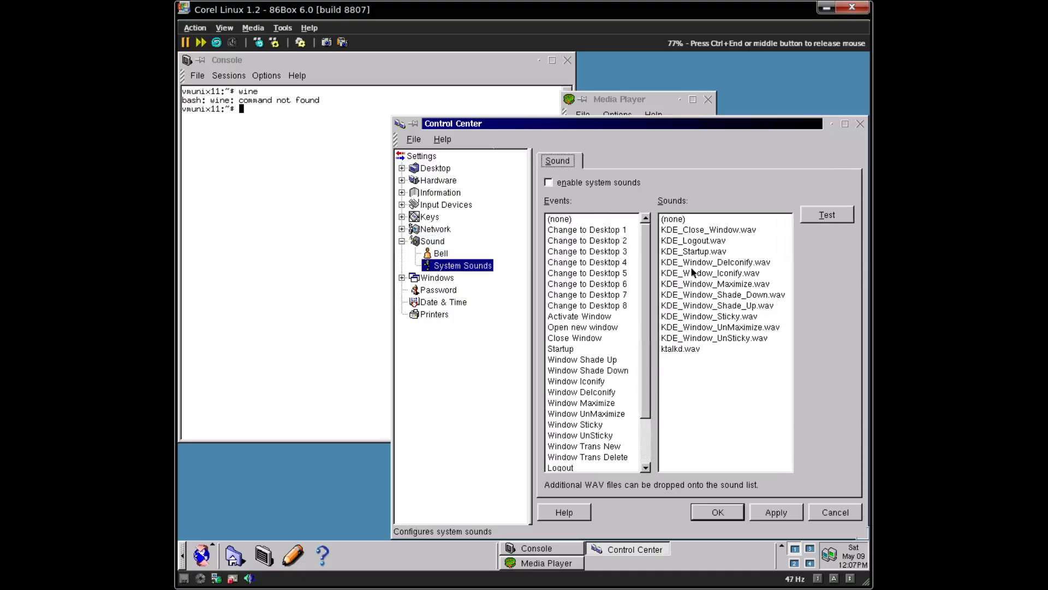
pyautogui.click(731, 262)
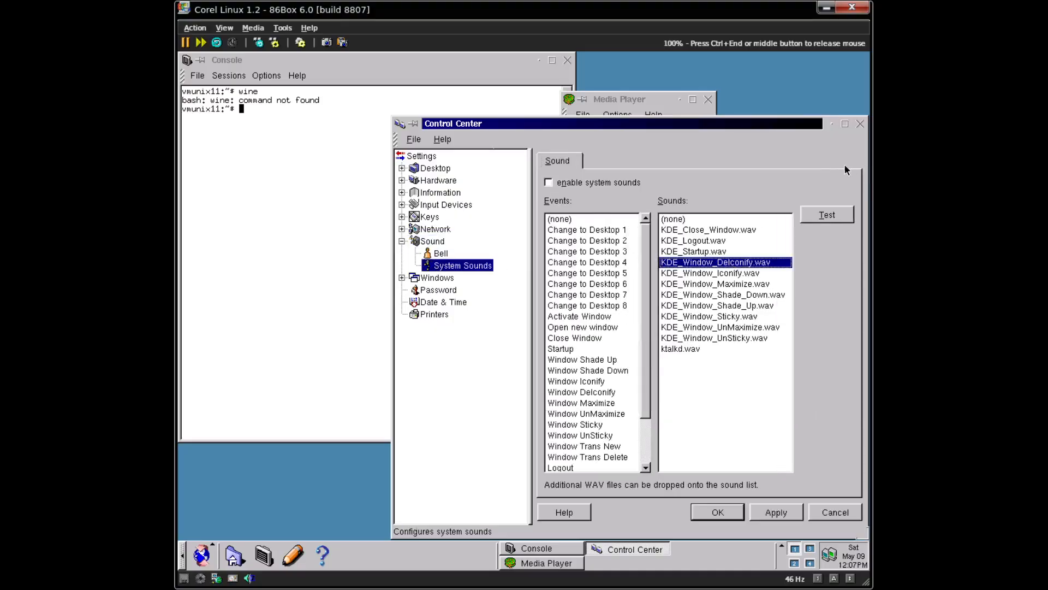
pyautogui.click(738, 242)
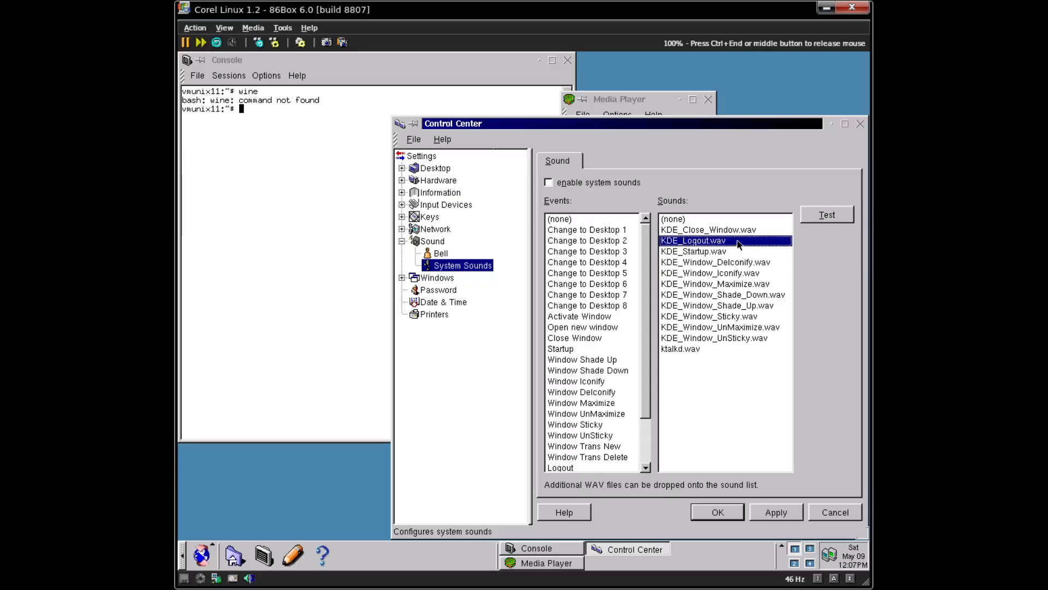
pyautogui.click(819, 214)
pyautogui.click(548, 182)
pyautogui.click(826, 215)
pyautogui.click(757, 338)
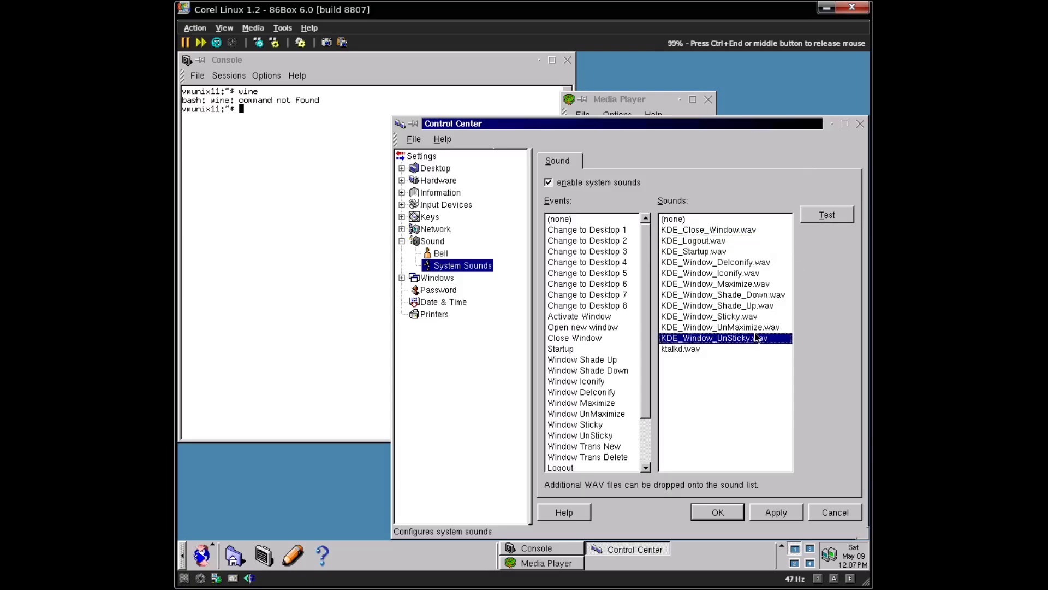
pyautogui.click(855, 128)
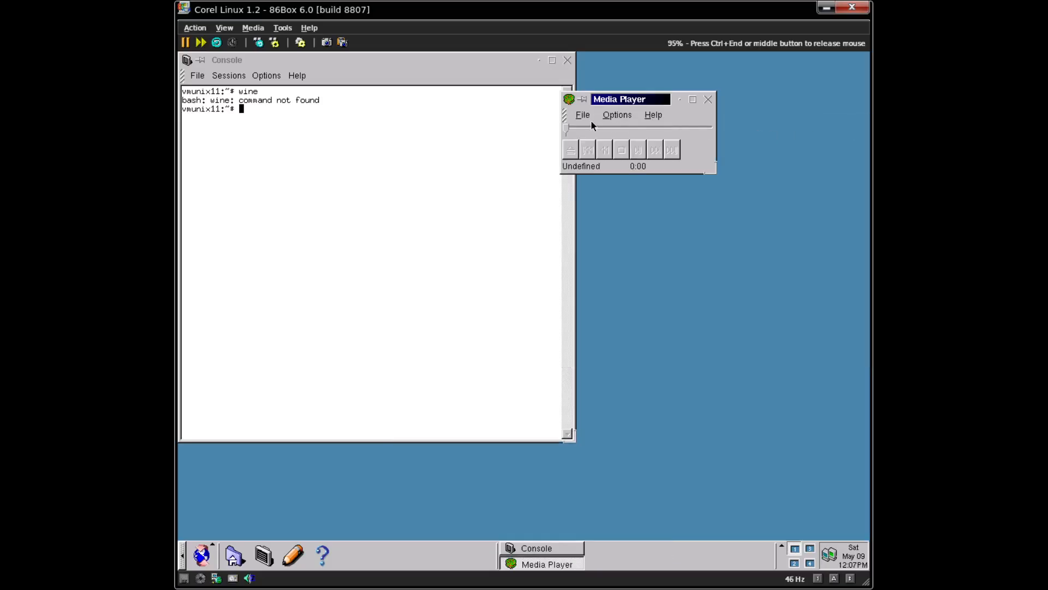
pyautogui.hotkey('ctrl', 'End')
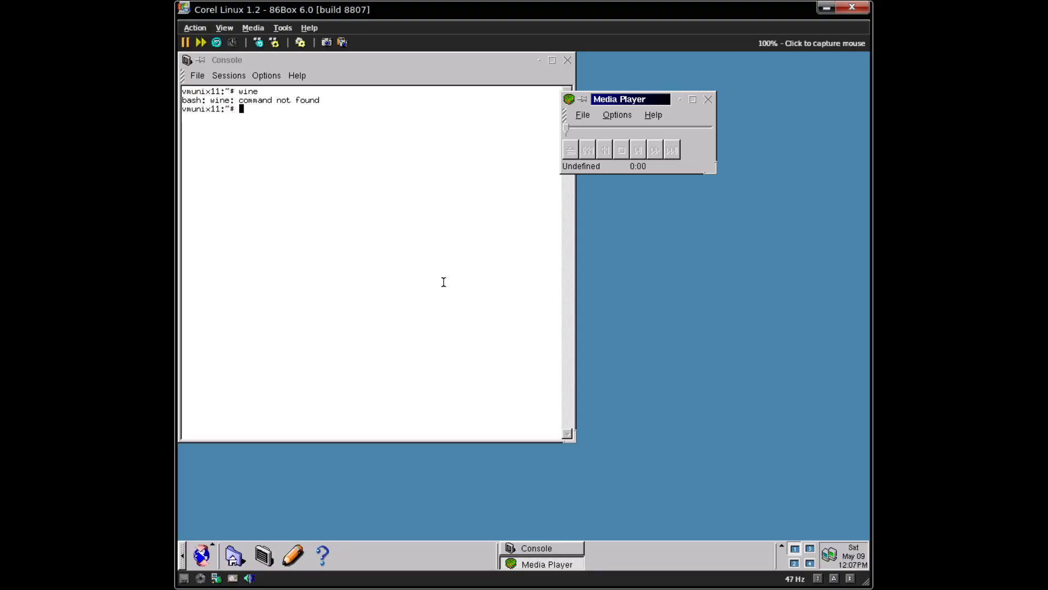
pyautogui.click(486, 252)
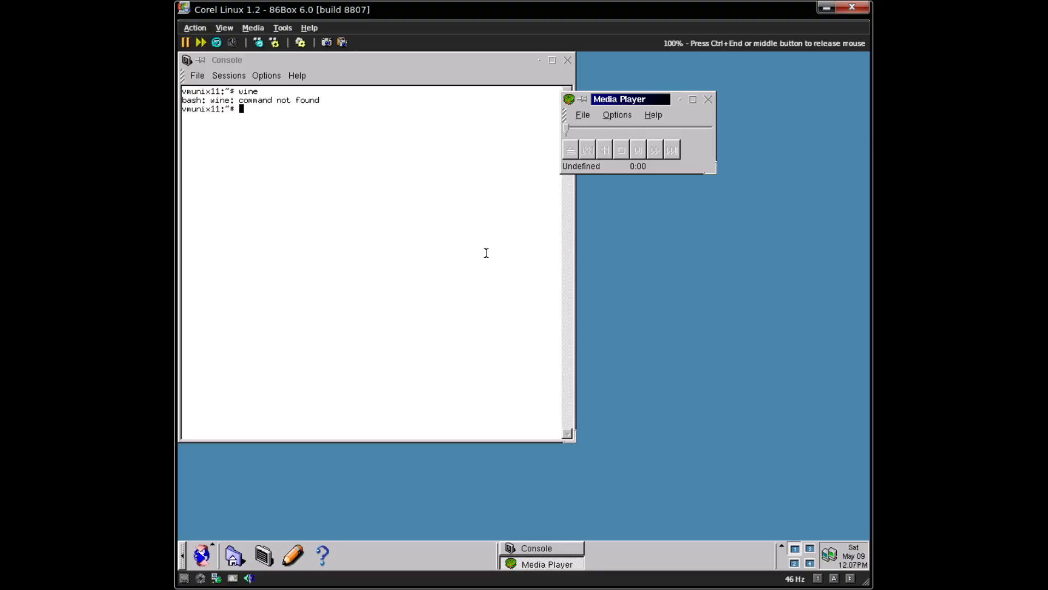
pyautogui.hotkey('ctrl', 'End')
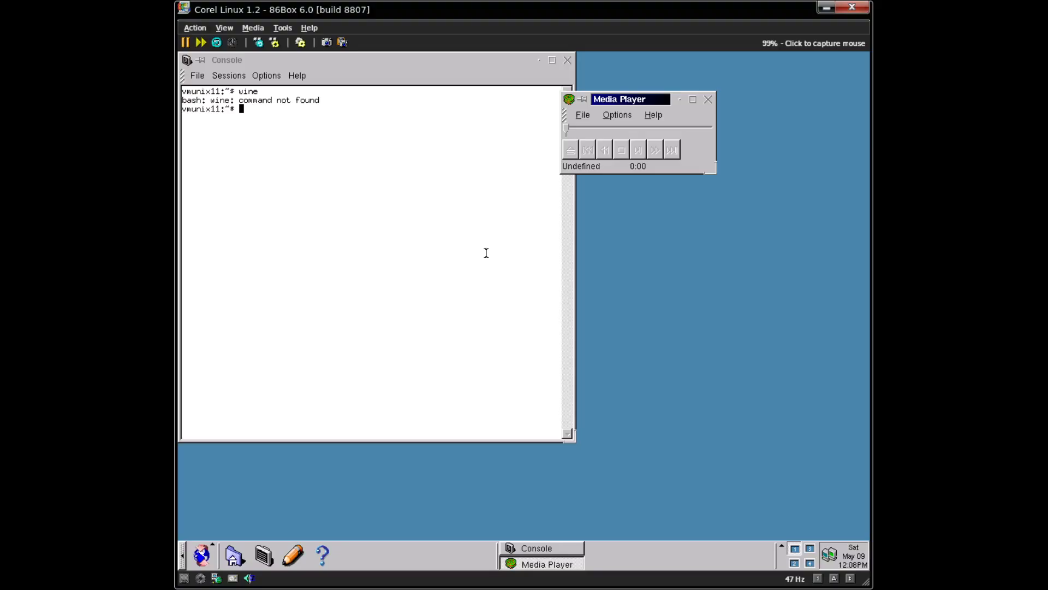
pyautogui.click(486, 252)
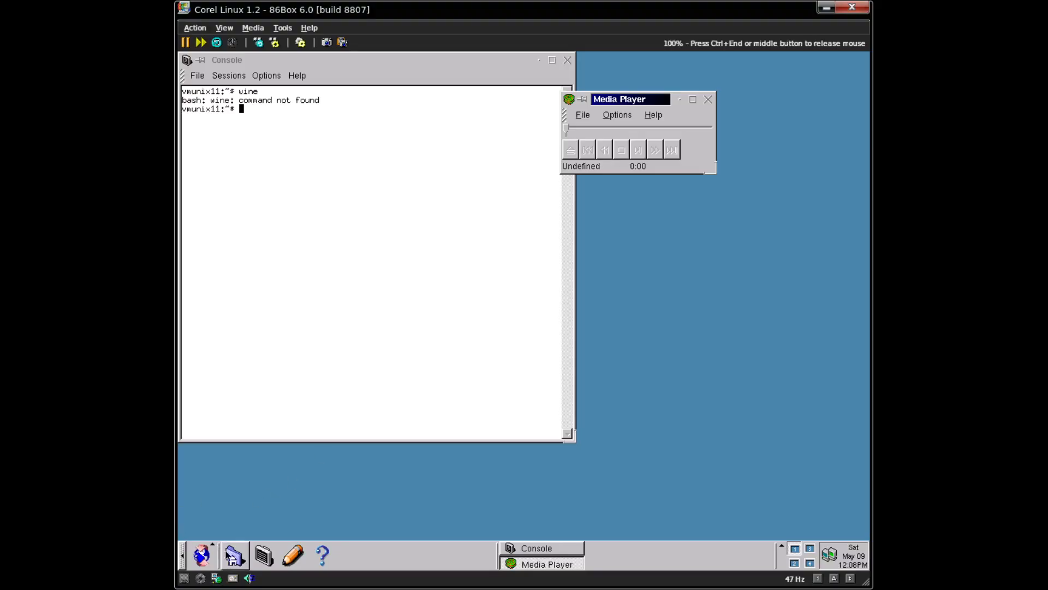
pyautogui.click(198, 558)
pyautogui.click(262, 389)
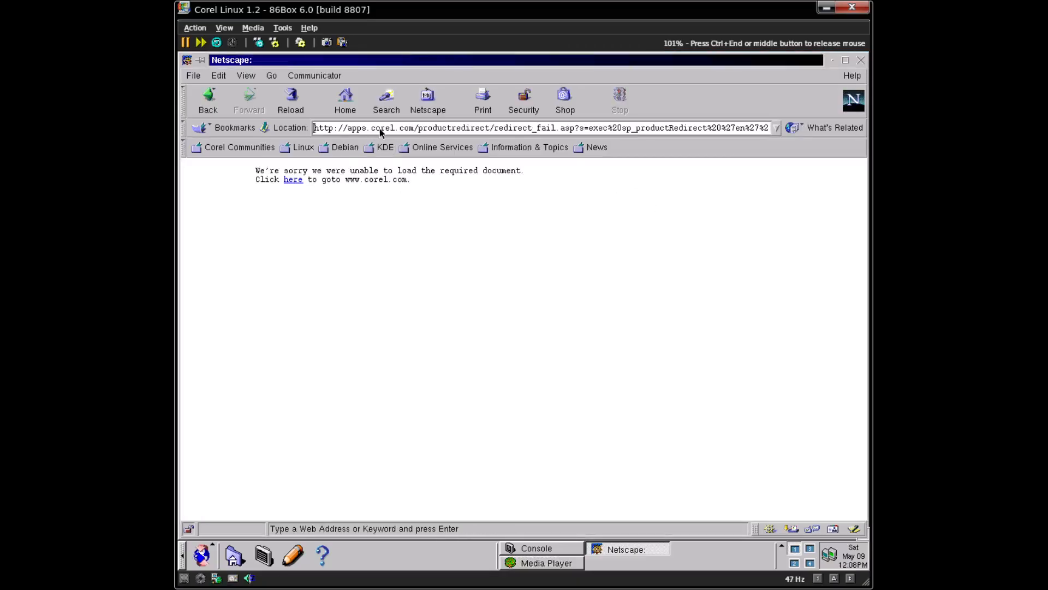
pyautogui.tripleClick(381, 129)
pyautogui.write('192.1687')
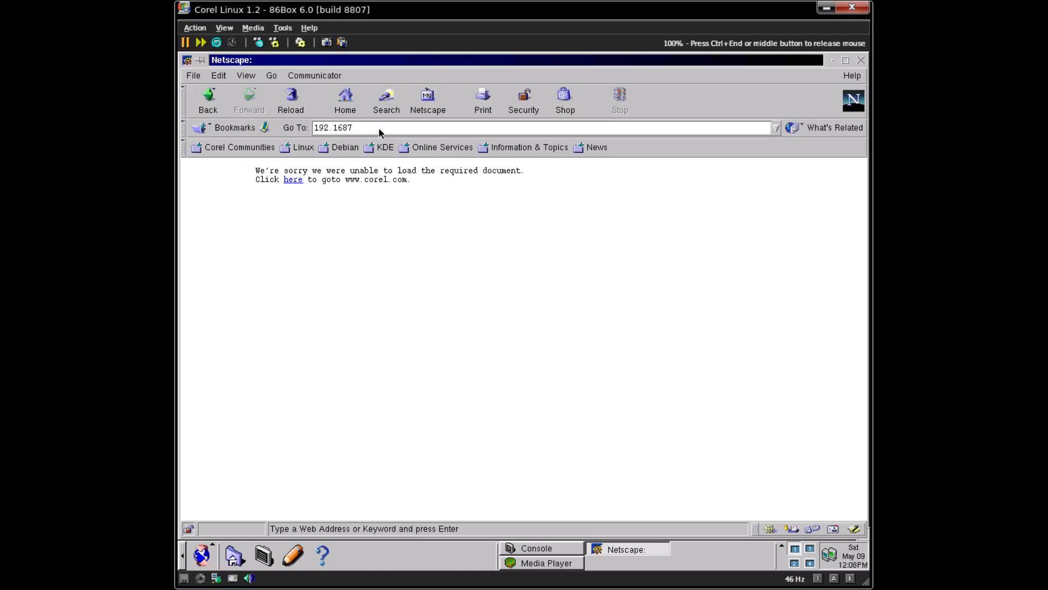
pyautogui.press('BackSpace')
pyautogui.write('.1.90:3923\\')
pyautogui.press('Return')
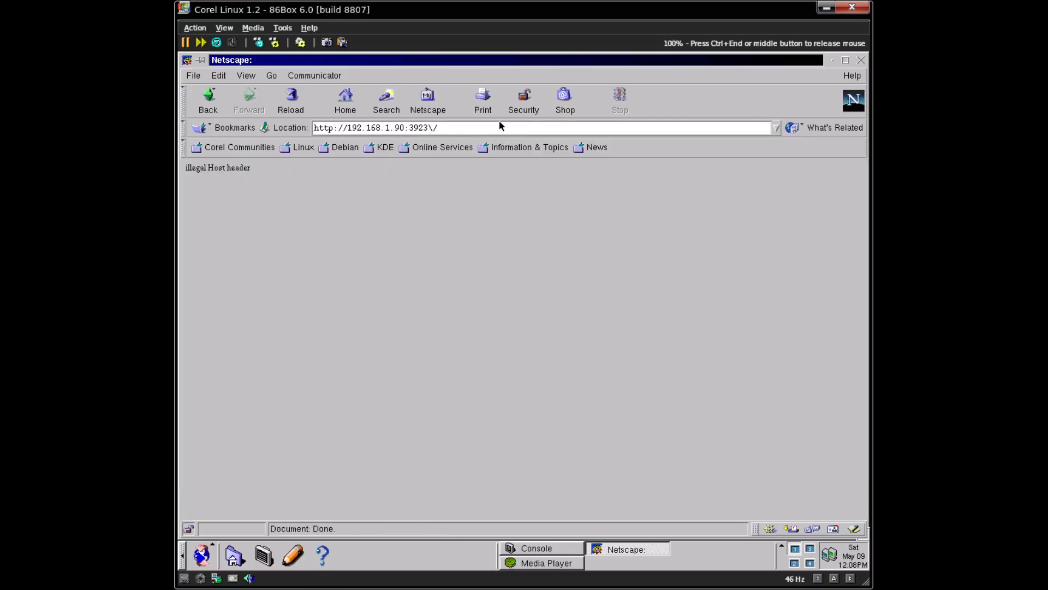
pyautogui.press('BackSpace')
pyautogui.press('Return')
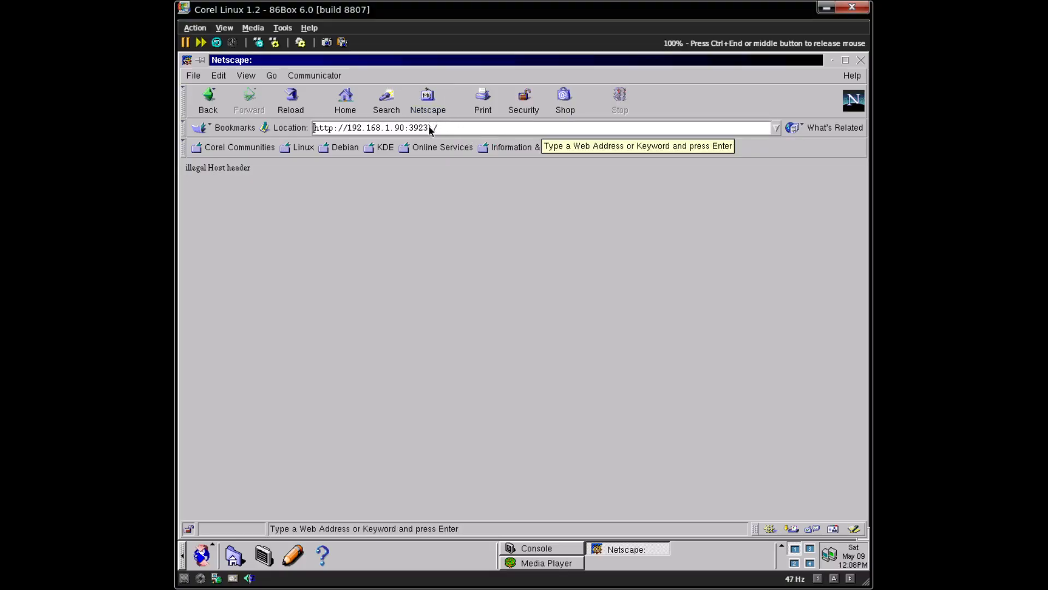
pyautogui.moveTo(432, 128); pyautogui.dragTo(452, 131)
pyautogui.write('/')
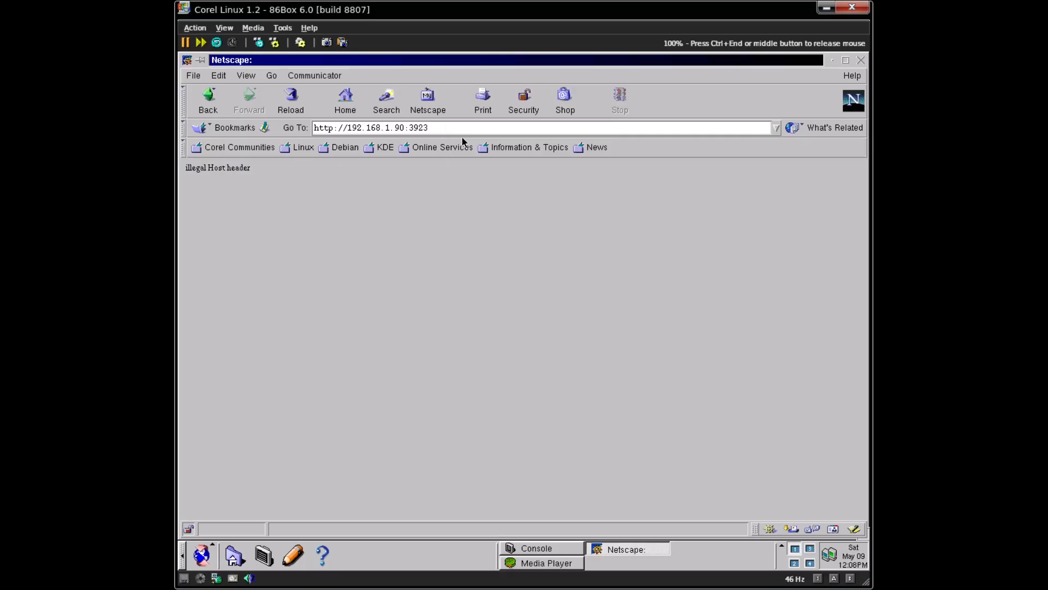
pyautogui.press('Return')
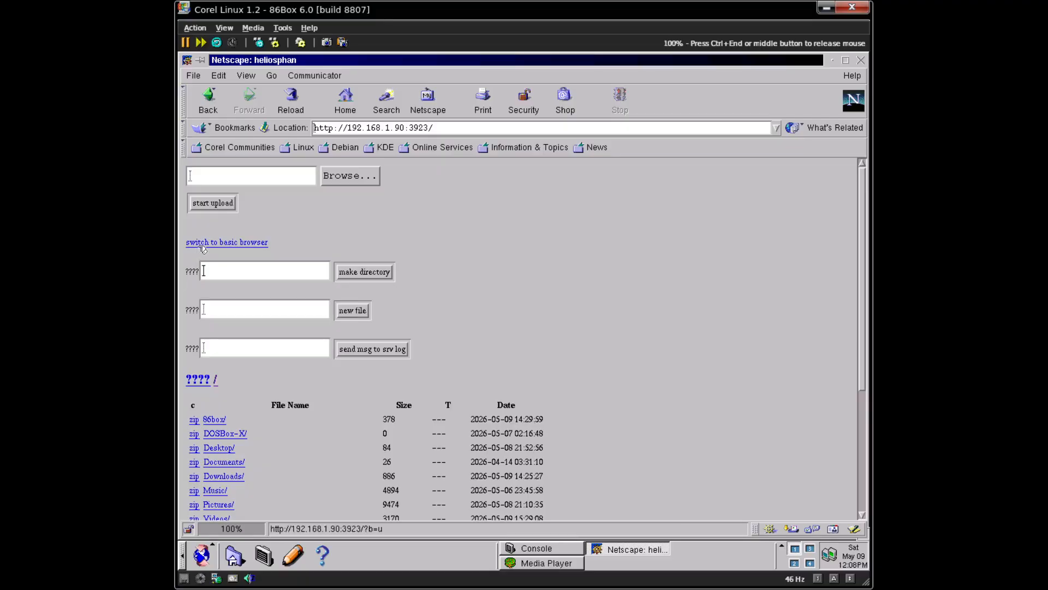
# - Switch to the basic listing, open Videos/, and try opening badapple.mpg in the browser
pyautogui.click(197, 244)
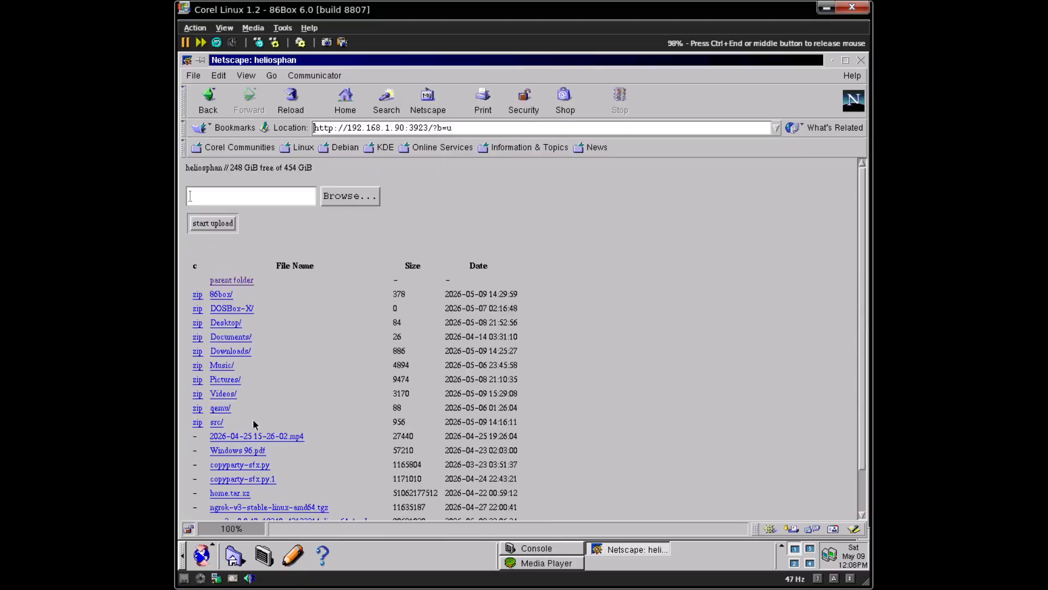
pyautogui.click(234, 395)
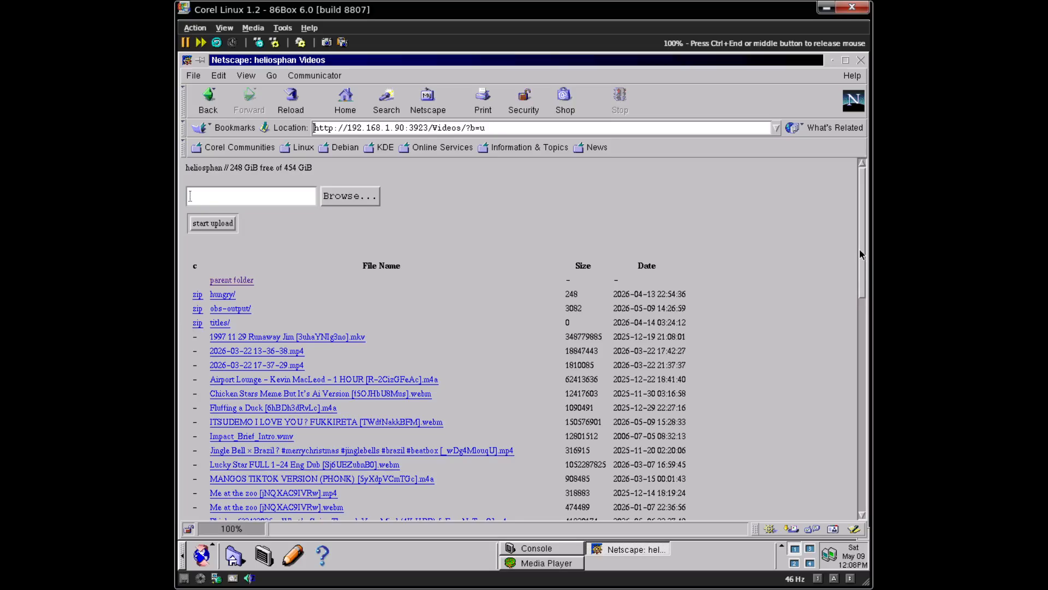
pyautogui.moveTo(862, 253); pyautogui.dragTo(833, 417)
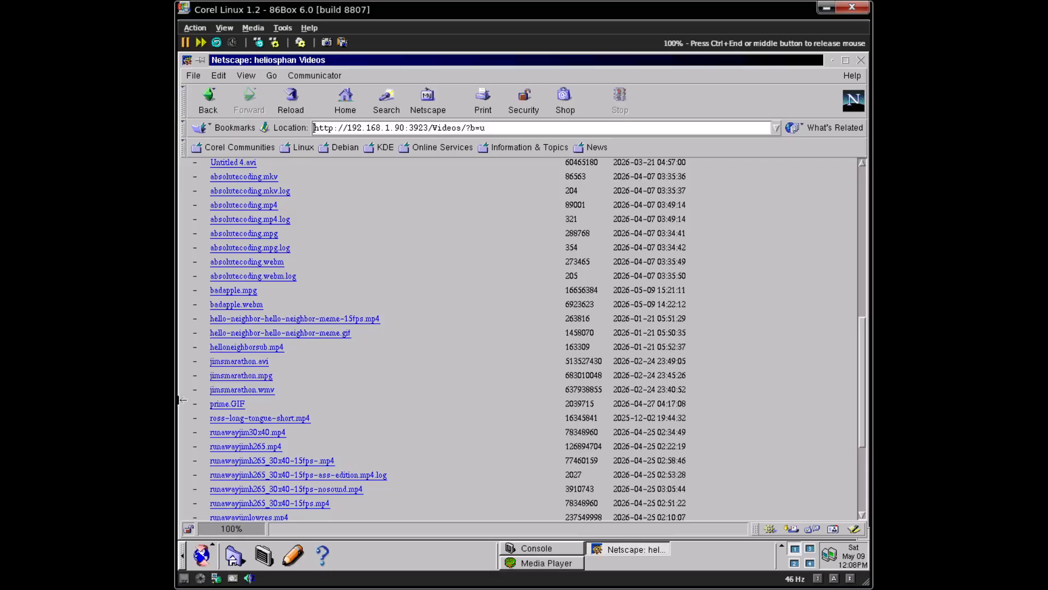
pyautogui.click(242, 292)
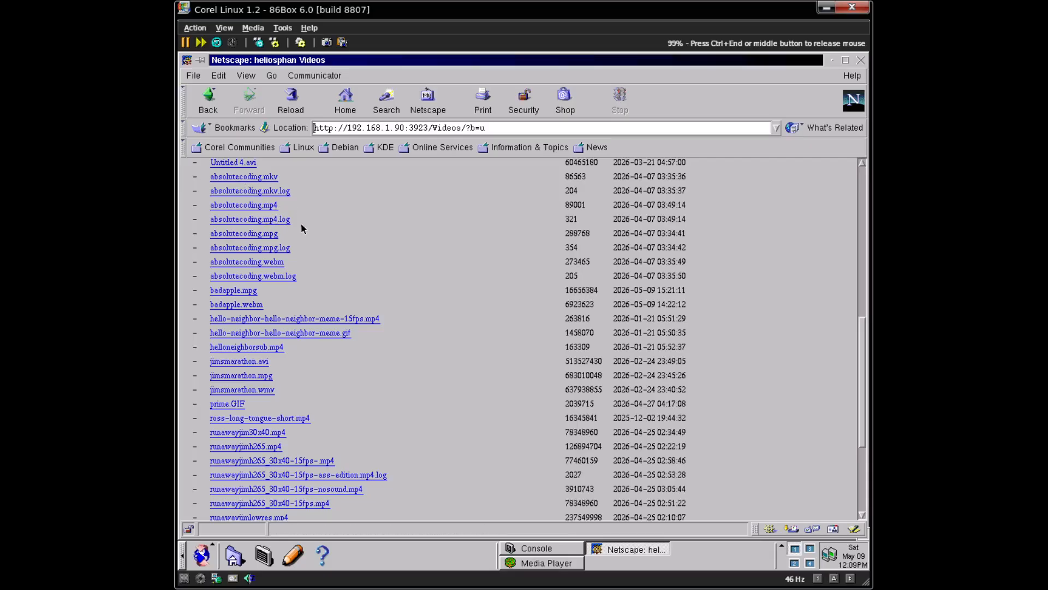
pyautogui.rightClick(244, 293)
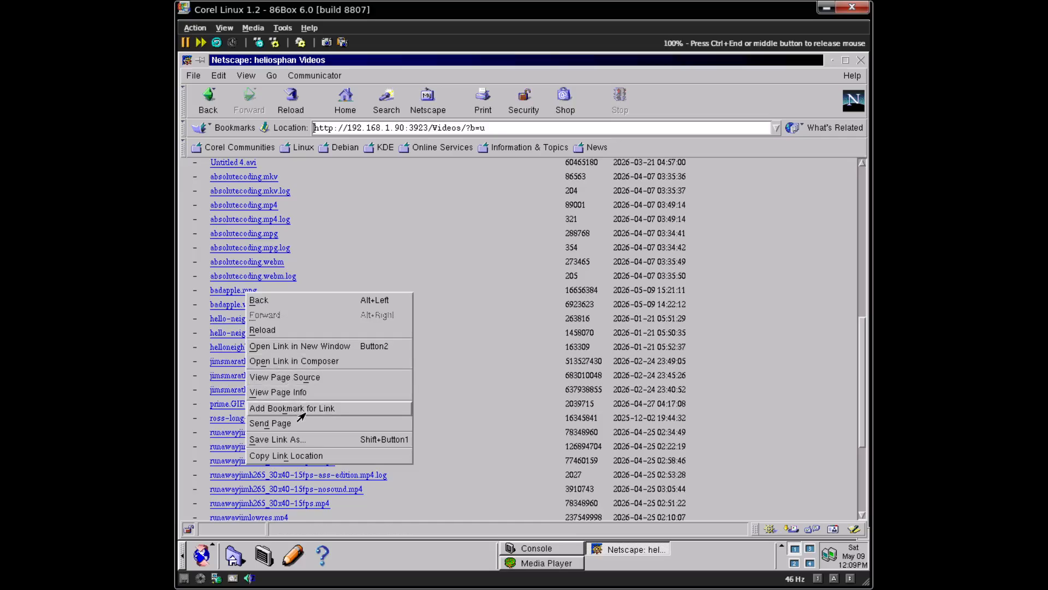
# - Save badapple.mpg to /home/vmunix, then start loading jimsmarathon.mpg and stop it at about 2%
pyautogui.click(299, 440)
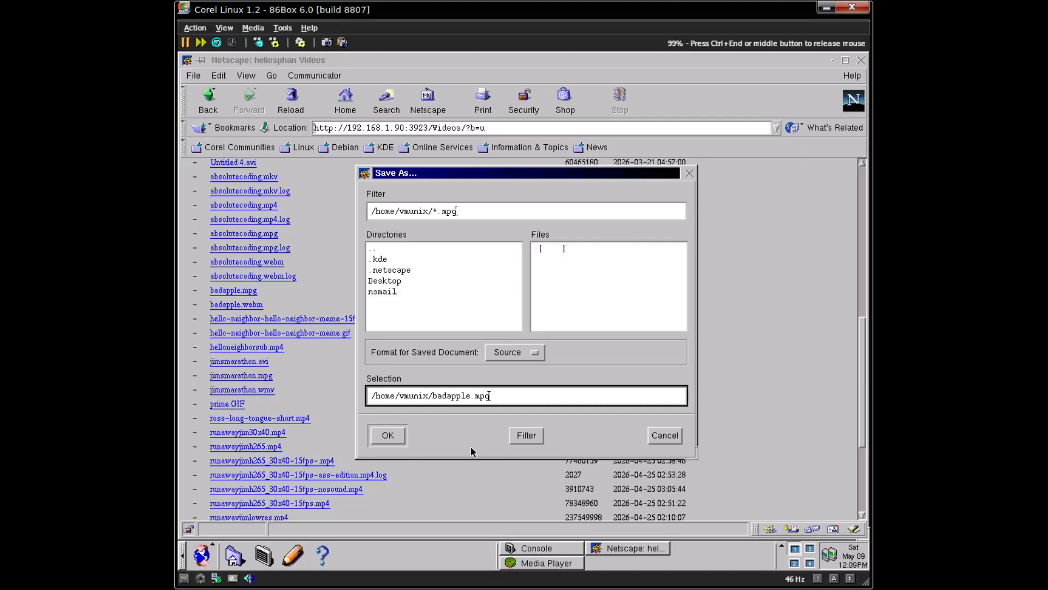
pyautogui.click(387, 436)
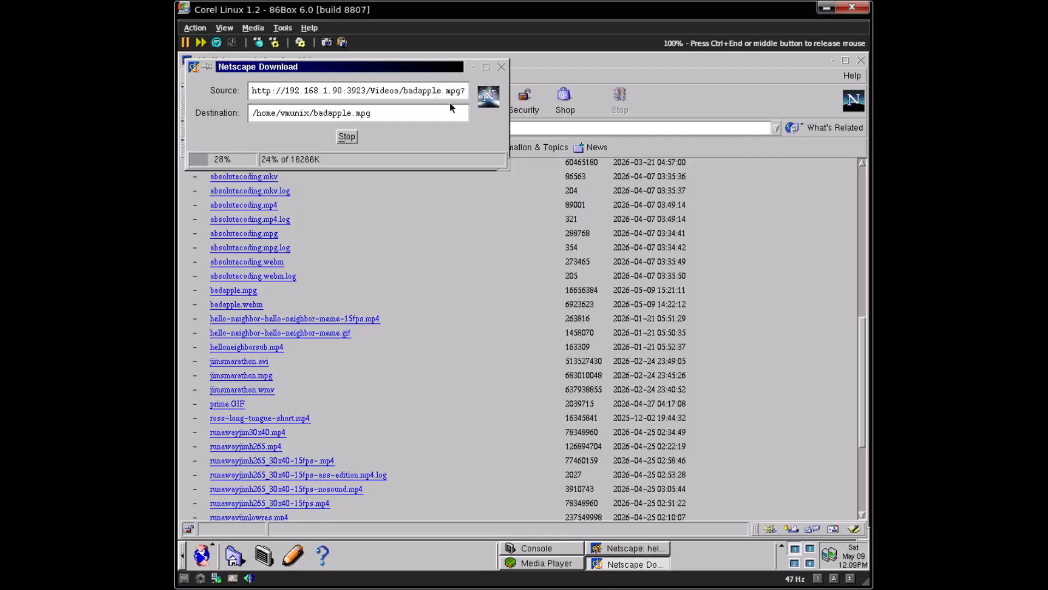
pyautogui.moveTo(413, 70); pyautogui.dragTo(660, 168)
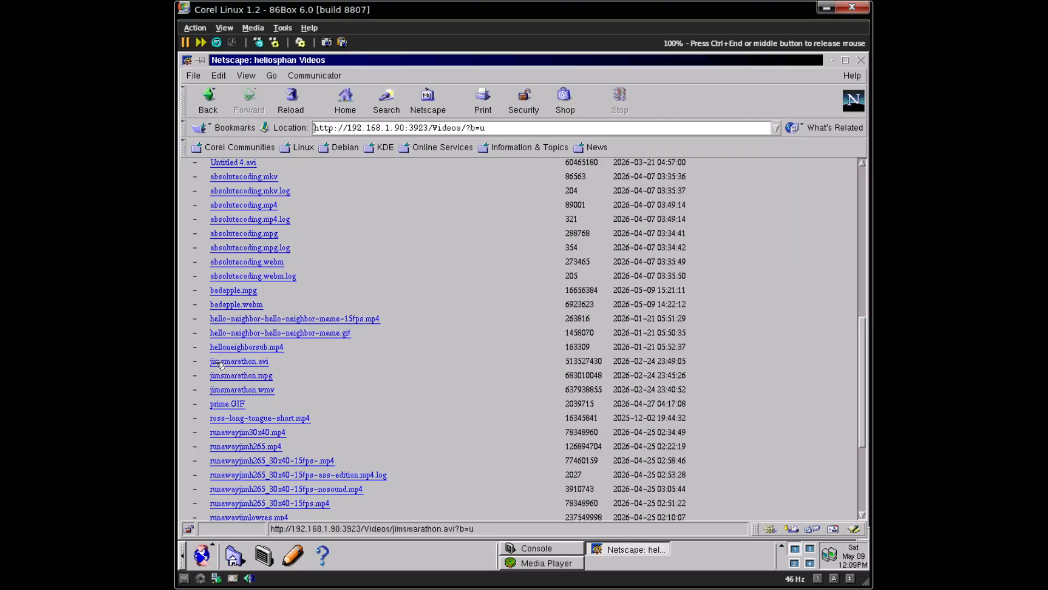
pyautogui.click(256, 376)
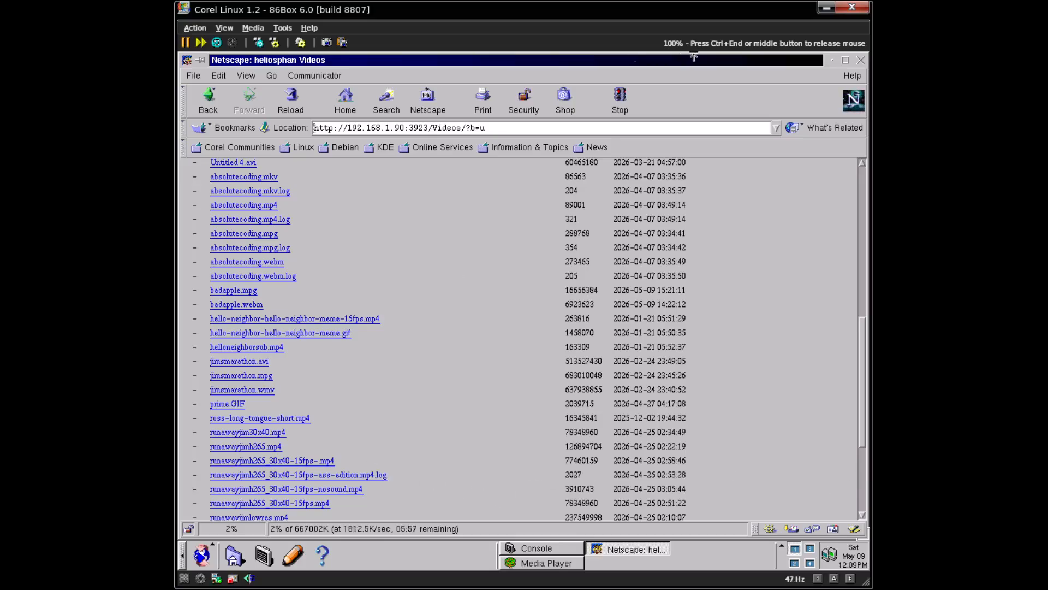
pyautogui.click(628, 111)
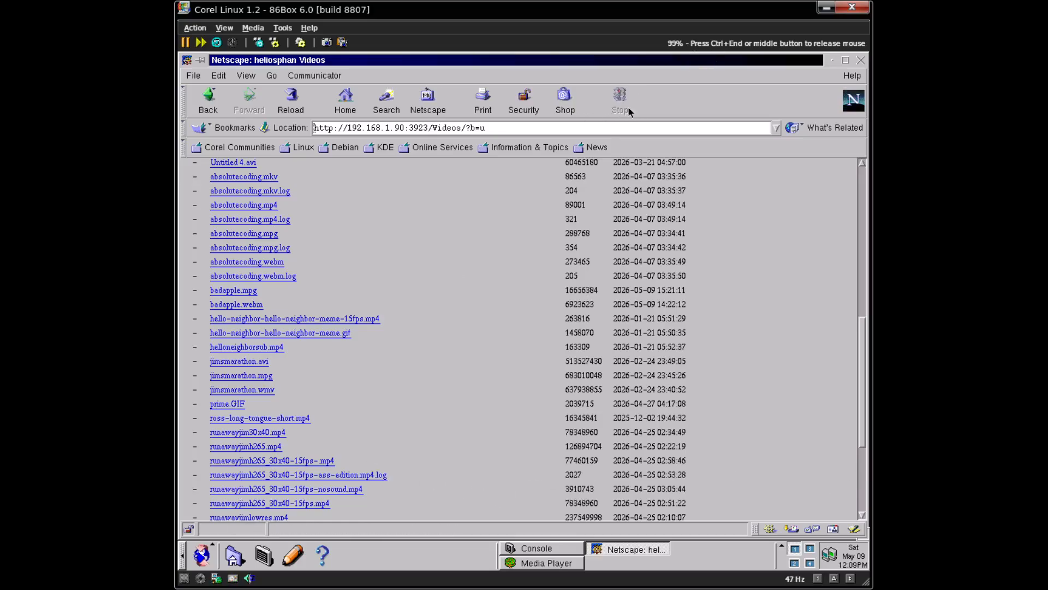
# - Save jimsmarathon.mpg to /home/vmunix, move the download window aside, and shift Media Player slightly left
pyautogui.rightClick(267, 377)
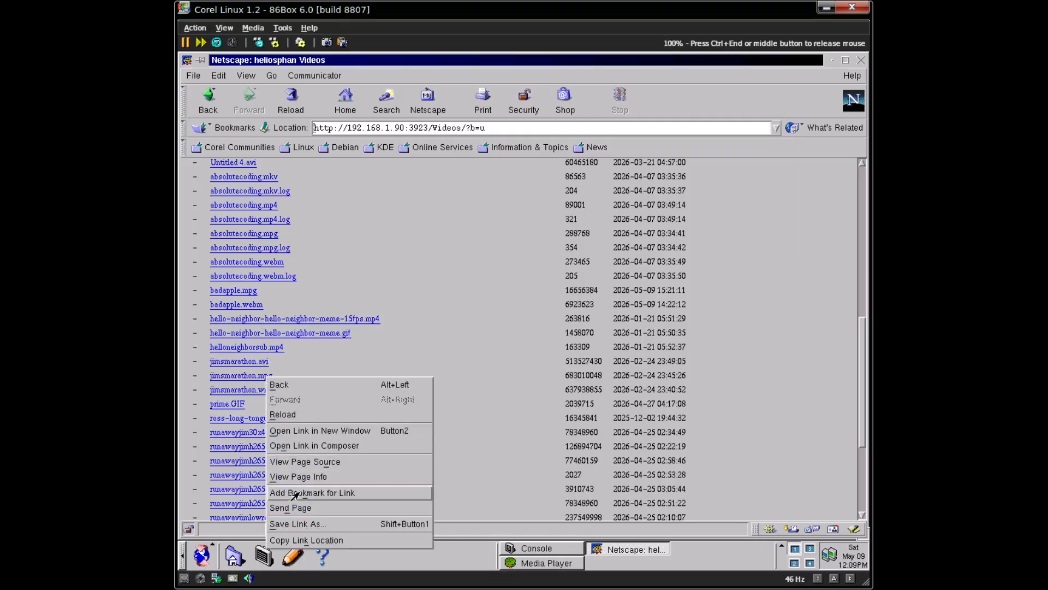
pyautogui.click(320, 524)
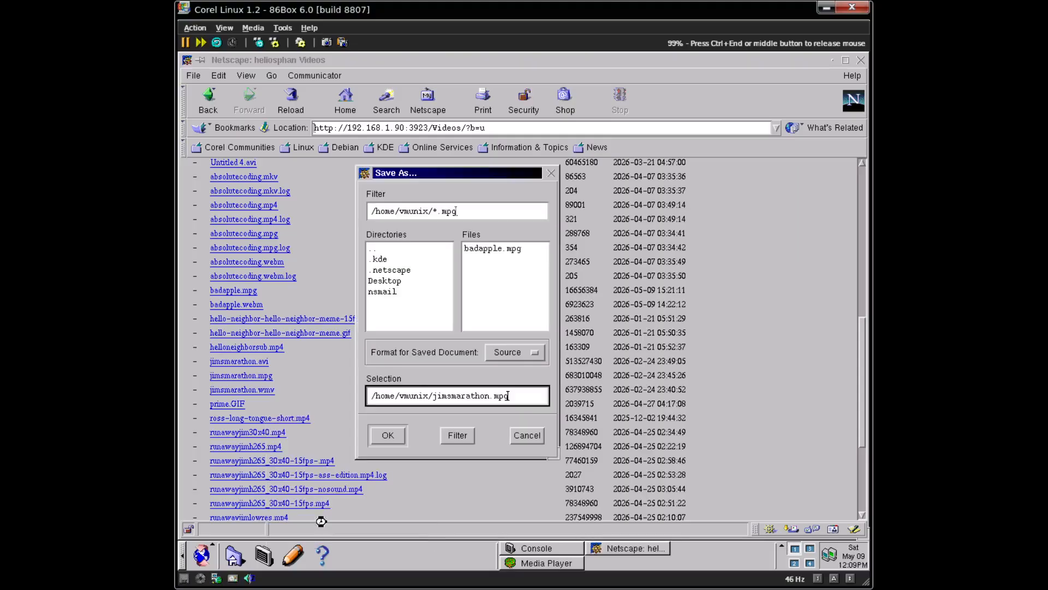
pyautogui.click(393, 440)
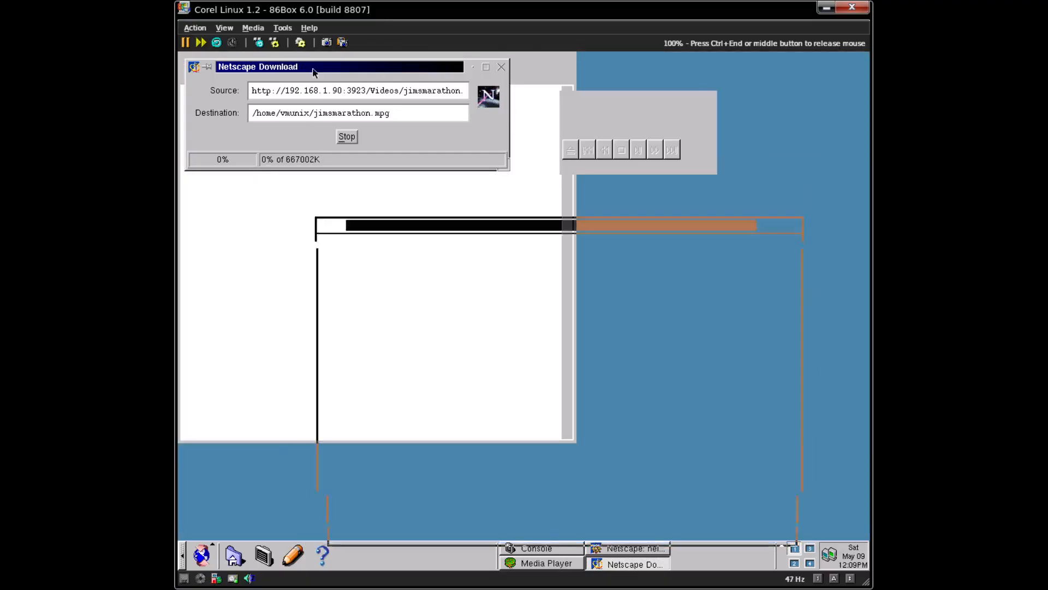
pyautogui.moveTo(313, 71); pyautogui.dragTo(291, 434)
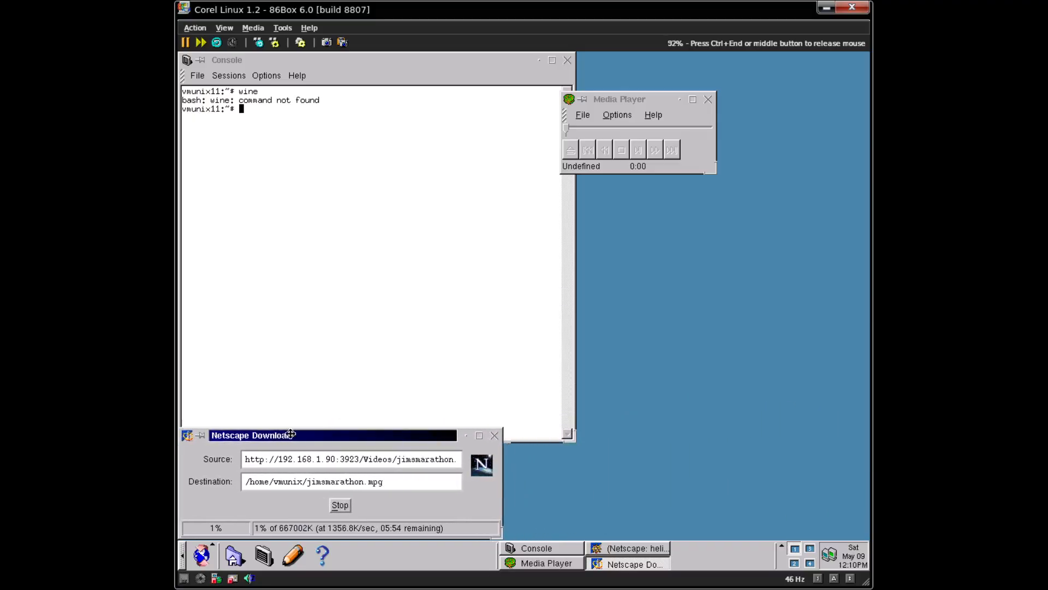
pyautogui.click(630, 107)
pyautogui.moveTo(630, 98); pyautogui.dragTo(602, 98)
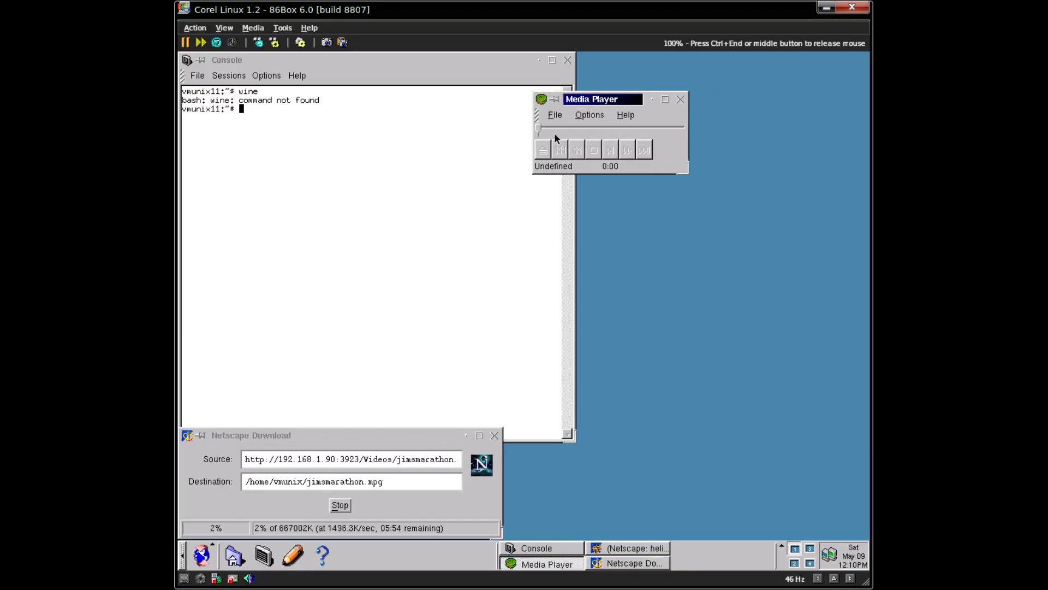
# - Browse Media Player's File > Open dialog and filter list, cancel it, then stop the jimsmarathon.mpg download
pyautogui.click(562, 117)
pyautogui.click(564, 129)
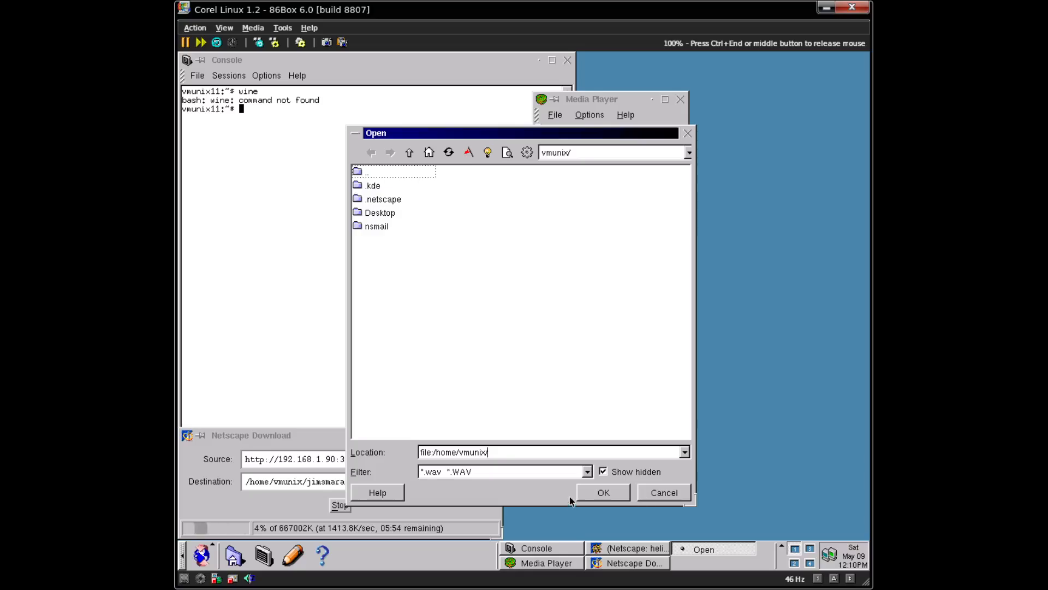
pyautogui.click(589, 473)
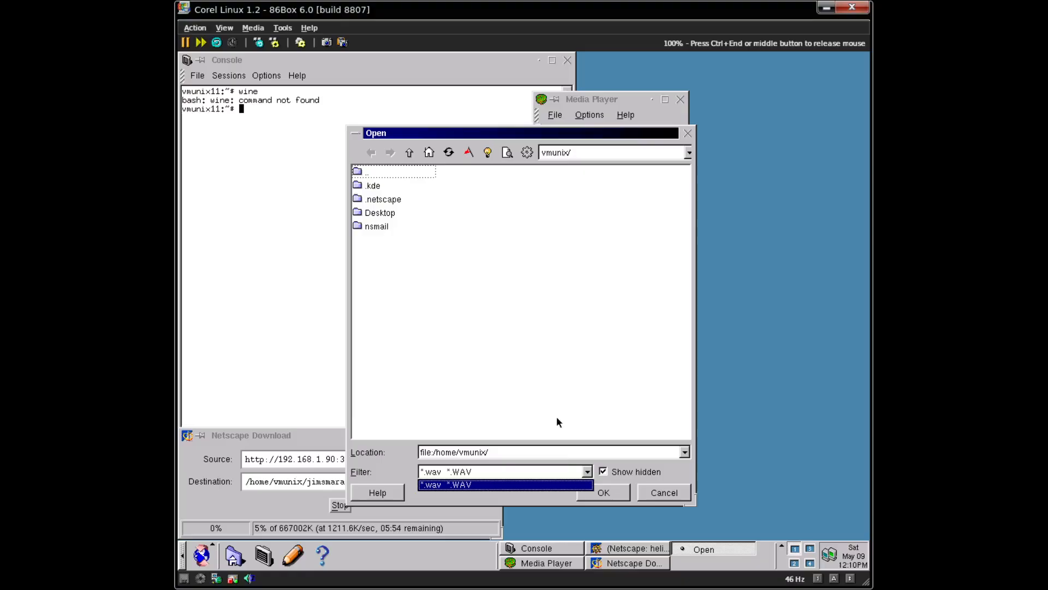
pyautogui.click(670, 493)
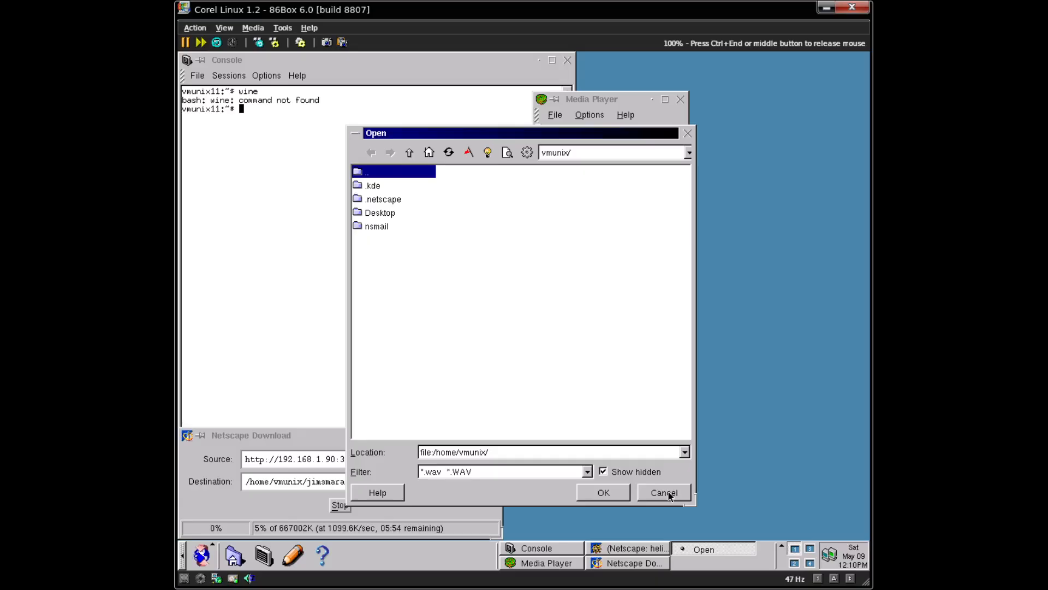
pyautogui.click(668, 492)
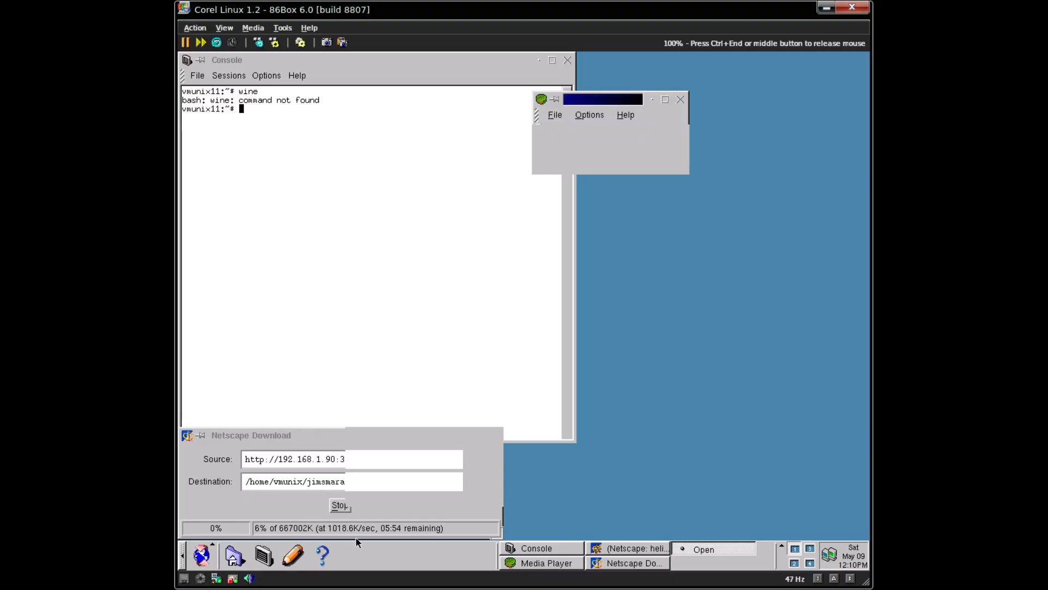
pyautogui.click(340, 505)
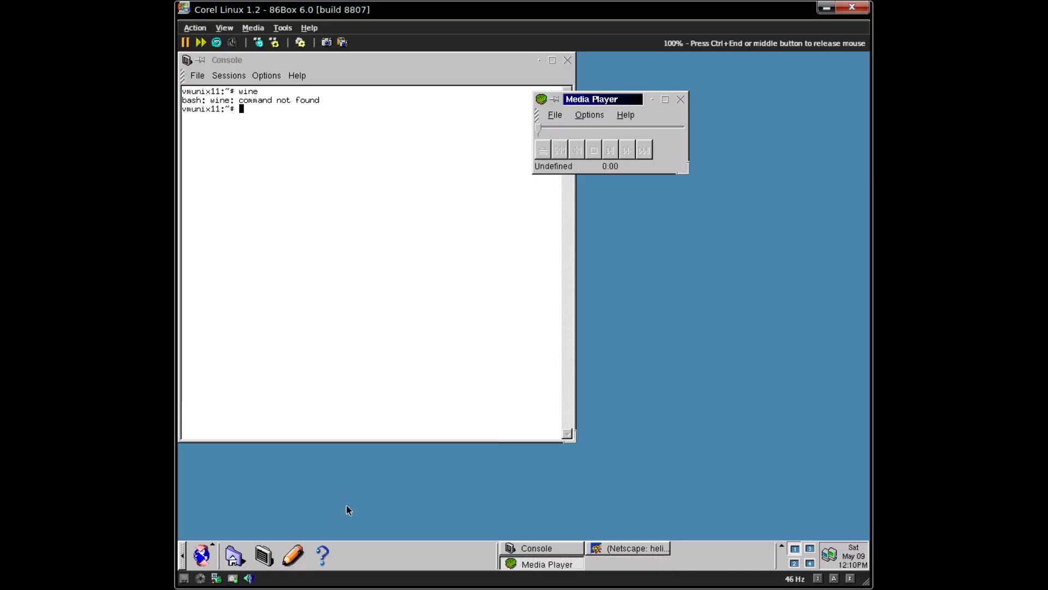
# - Run ls in the console, listing Desktop, badapple.mpg and nsmail
pyautogui.click(401, 120)
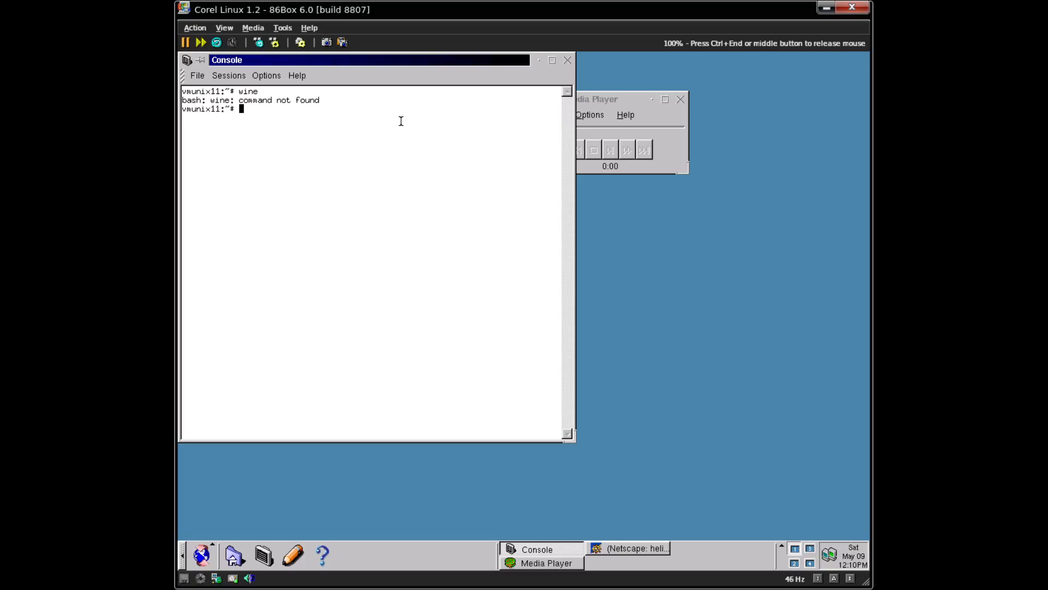
pyautogui.write('ls')
pyautogui.press('Return')
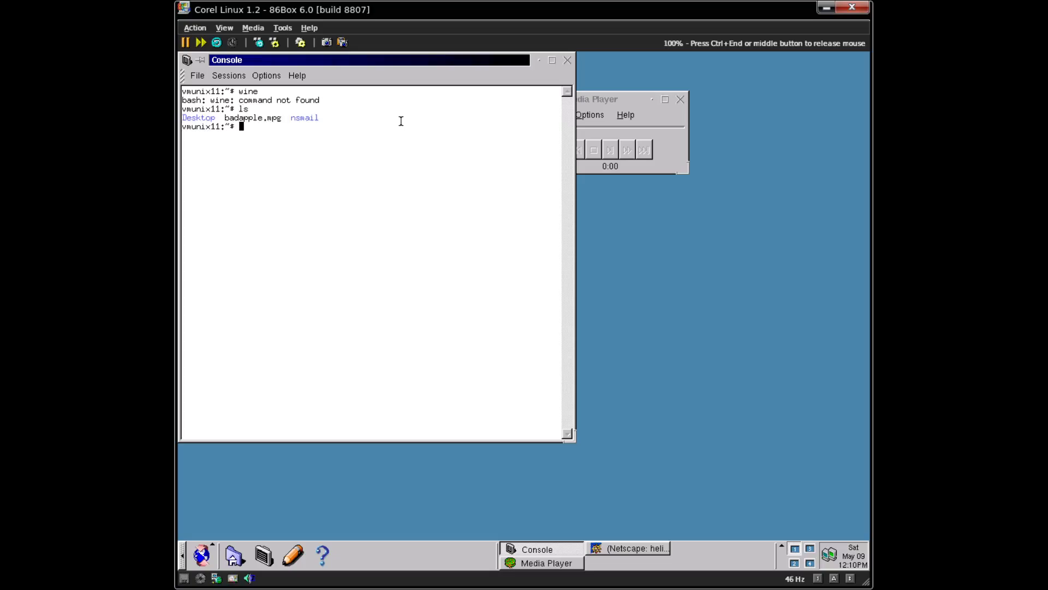
# - Launch RealPlayer7 from Applications > Multimedia and bring Media Player forward
pyautogui.click(213, 551)
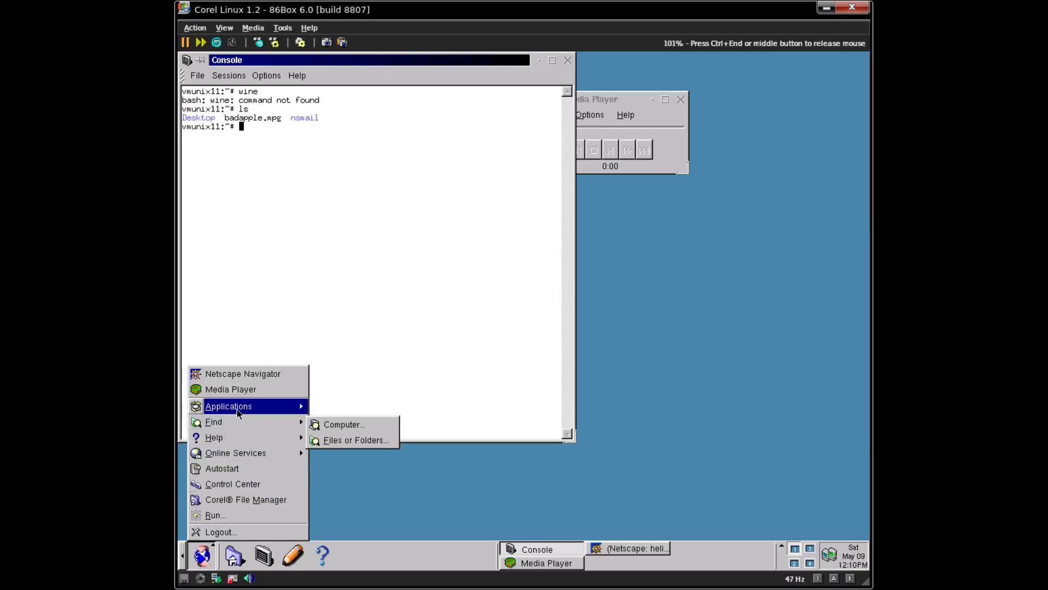
pyautogui.moveTo(238, 414)
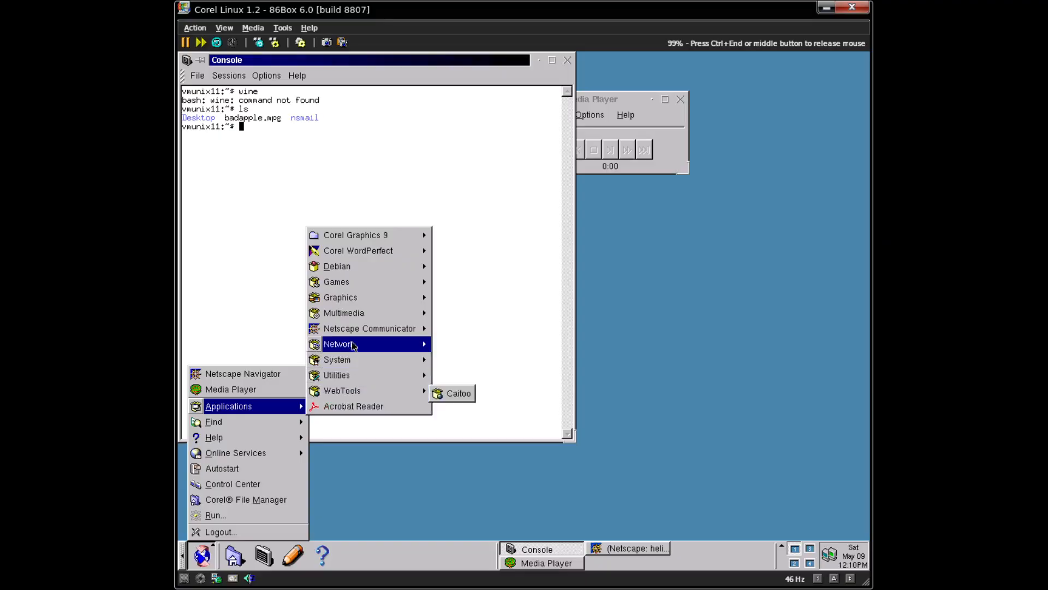
pyautogui.moveTo(355, 301)
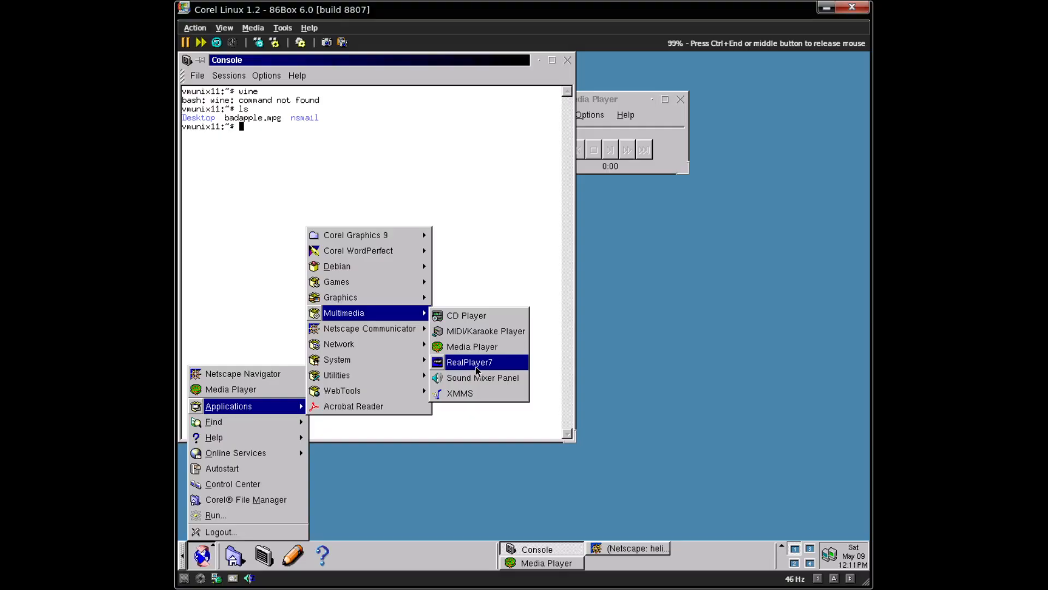
pyautogui.click(477, 363)
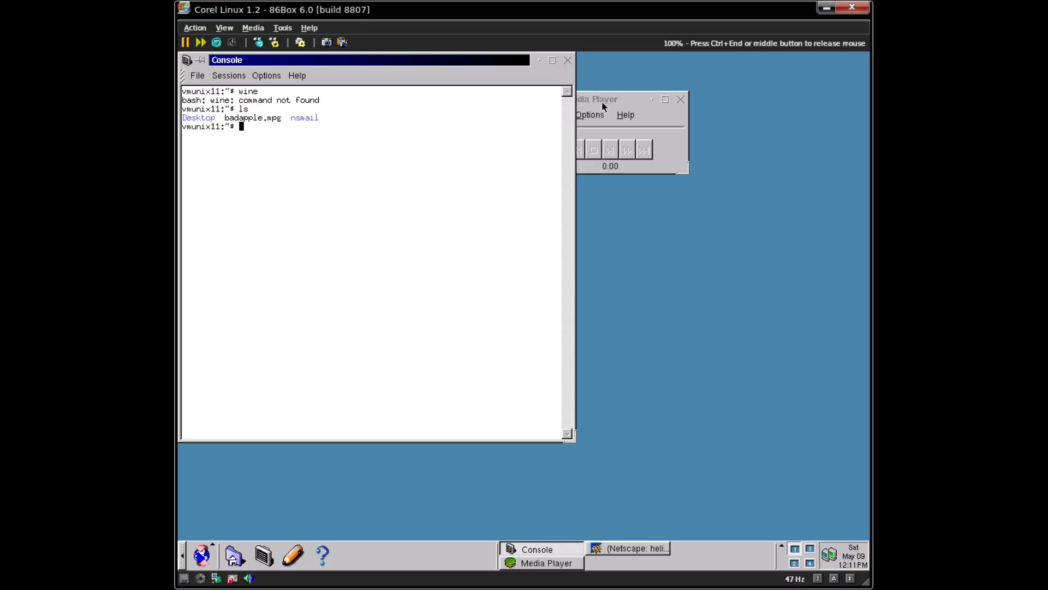
pyautogui.moveTo(601, 100); pyautogui.dragTo(649, 108)
# - Cancel RealPlayer's registration setup, exit it, and acknowledge the expired-copy notice
pyautogui.hotkey('ctrl', 'End')
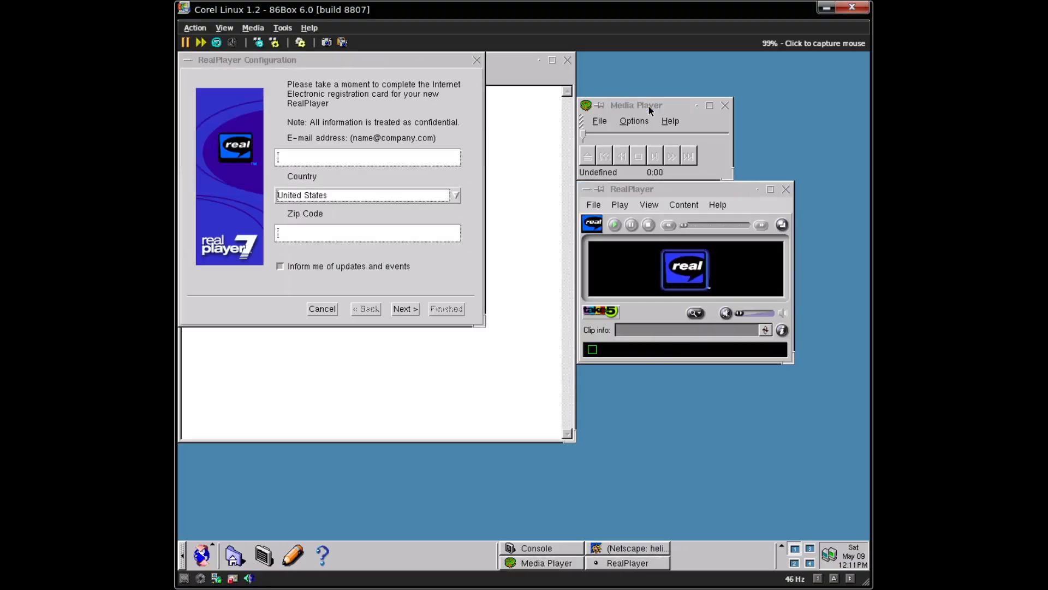
pyautogui.click(723, 238)
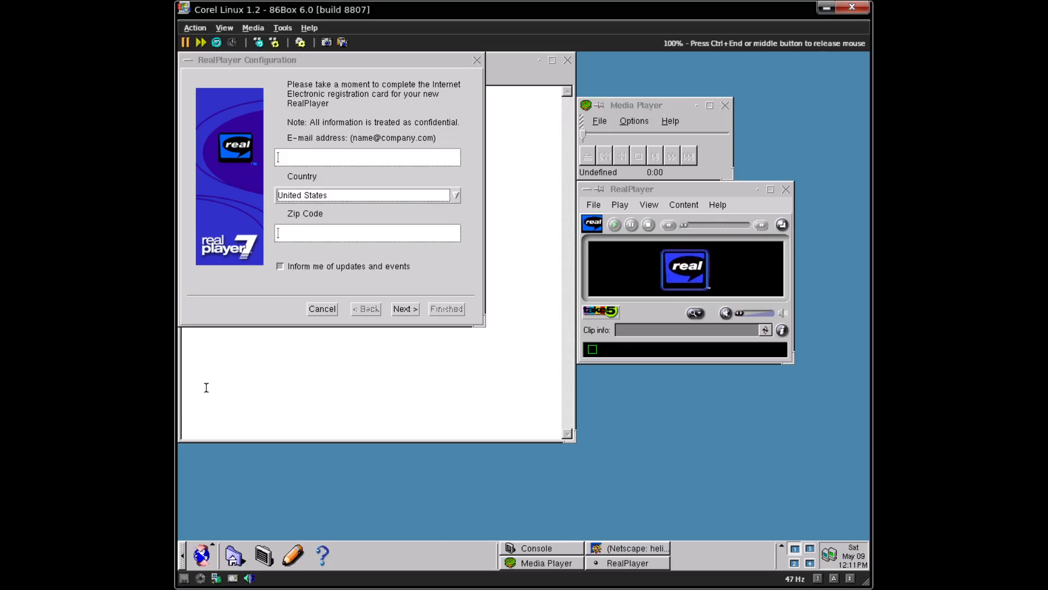
pyautogui.click(328, 310)
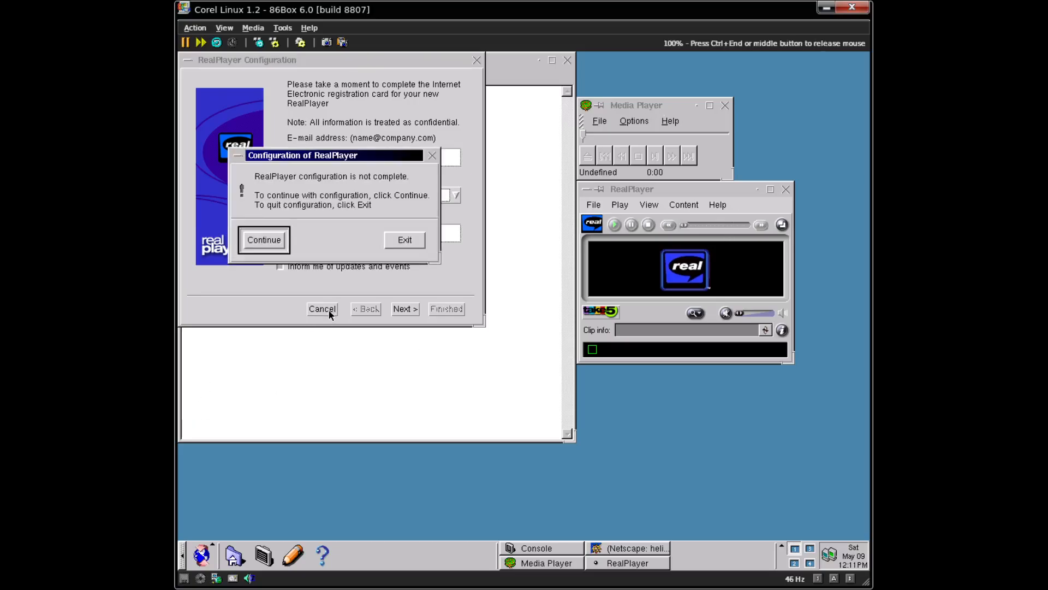
pyautogui.click(405, 240)
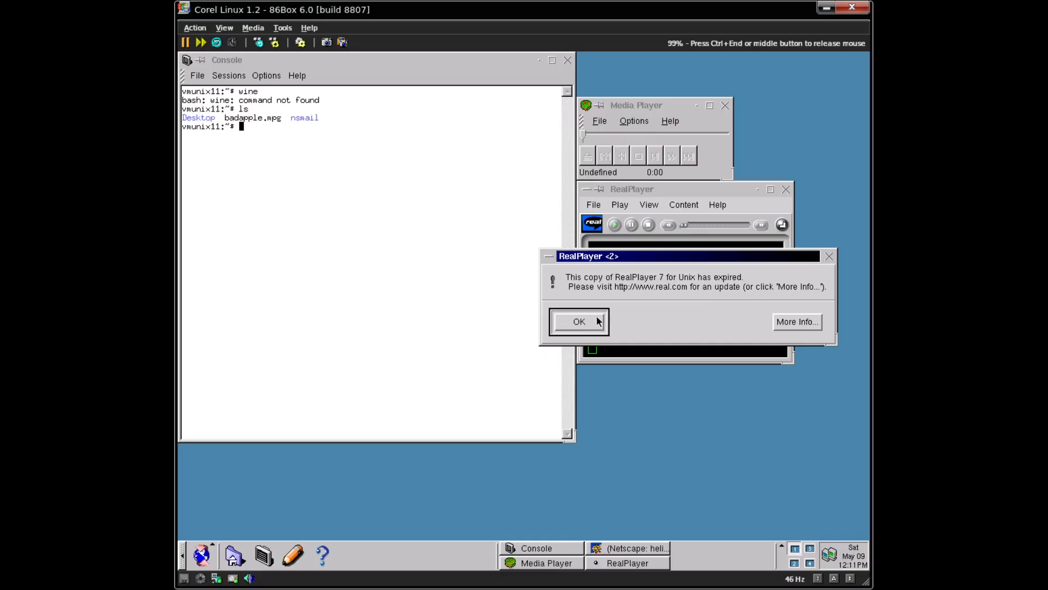
pyautogui.click(592, 322)
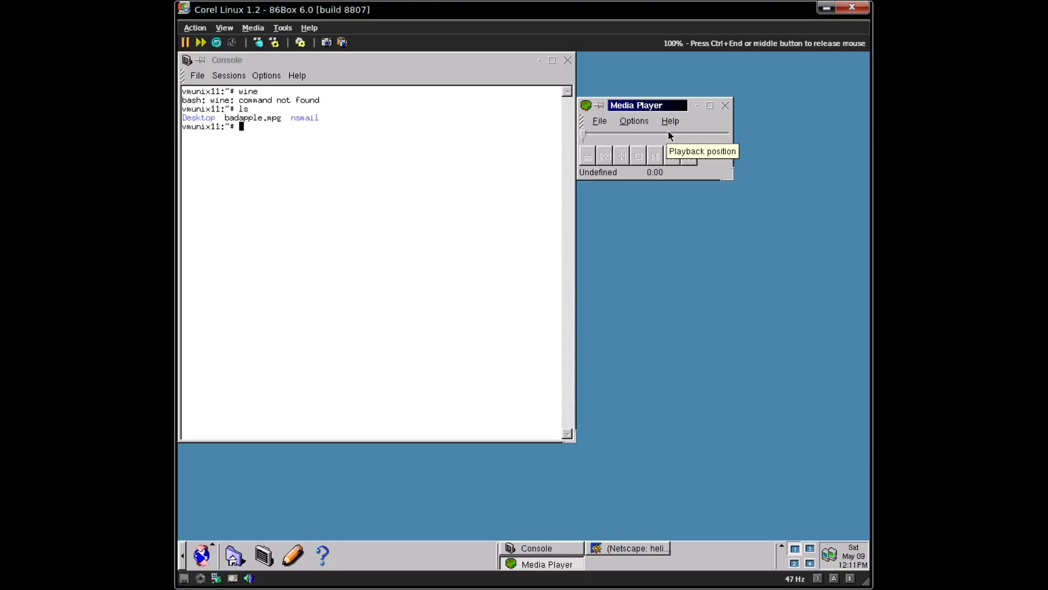
pyautogui.click(211, 548)
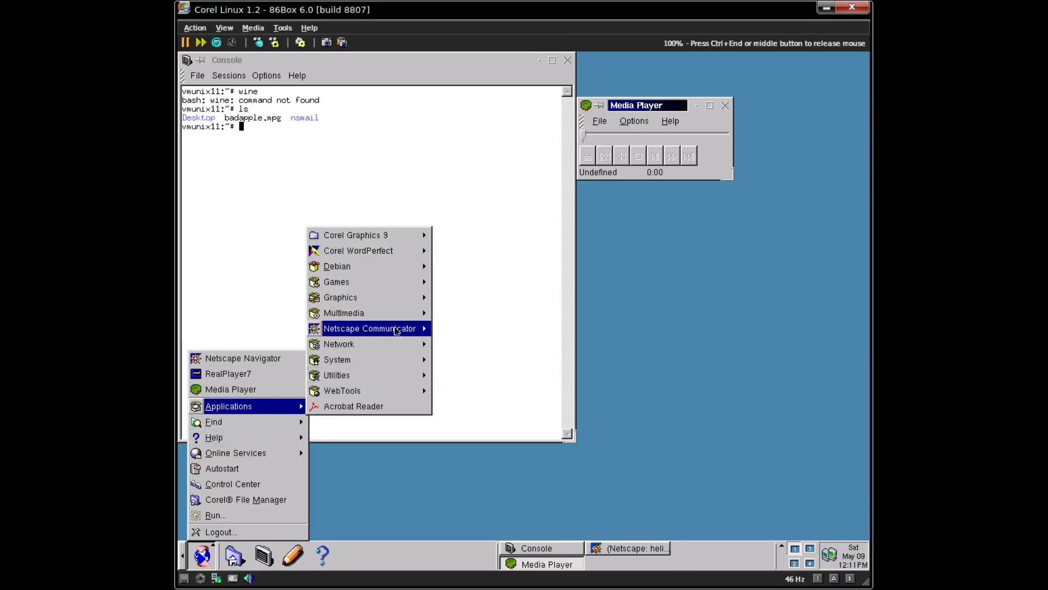
# - Launch XMMS from the Multimedia menu, move its window, and raise the console in front of it
pyautogui.moveTo(385, 317)
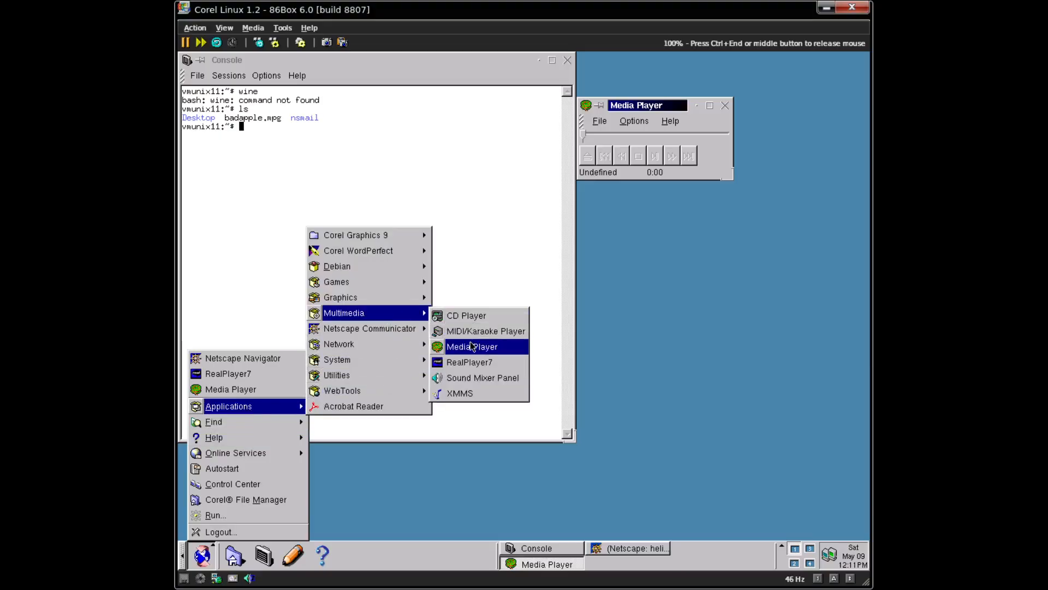
pyautogui.click(469, 394)
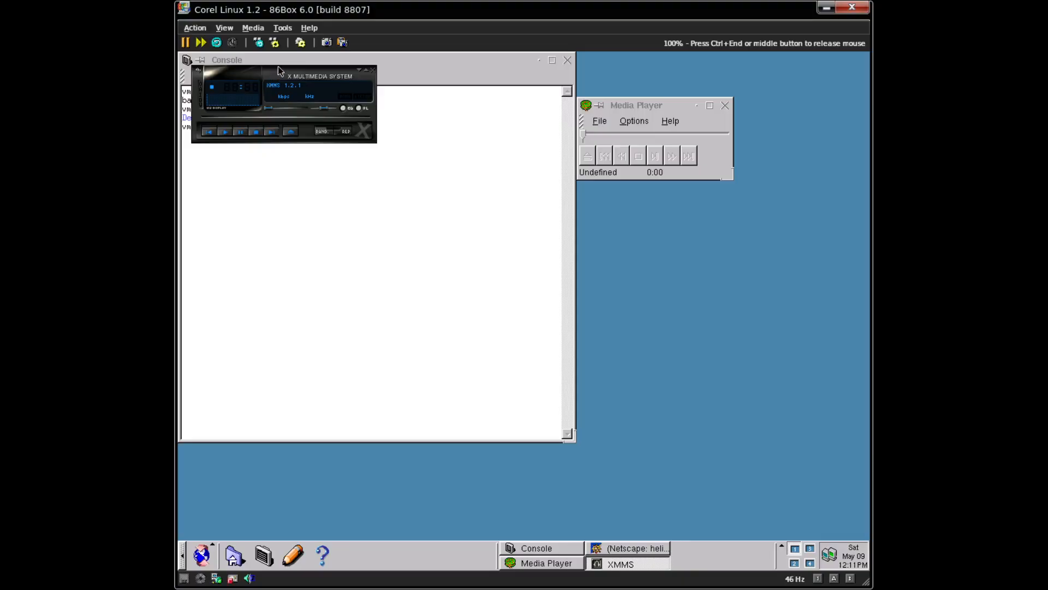
pyautogui.moveTo(278, 67); pyautogui.dragTo(332, 94)
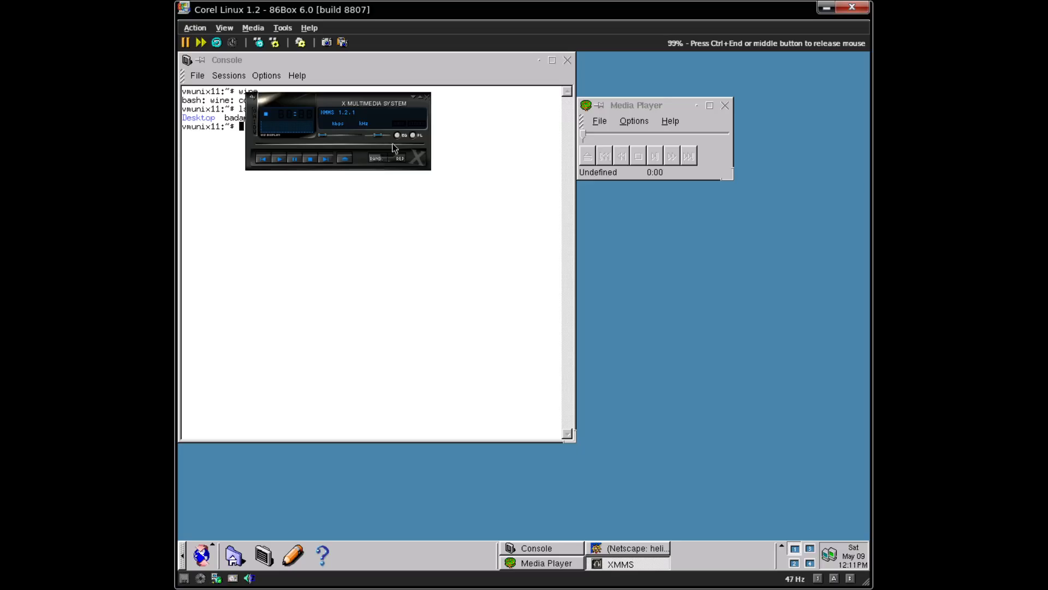
pyautogui.click(601, 136)
pyautogui.click(558, 156)
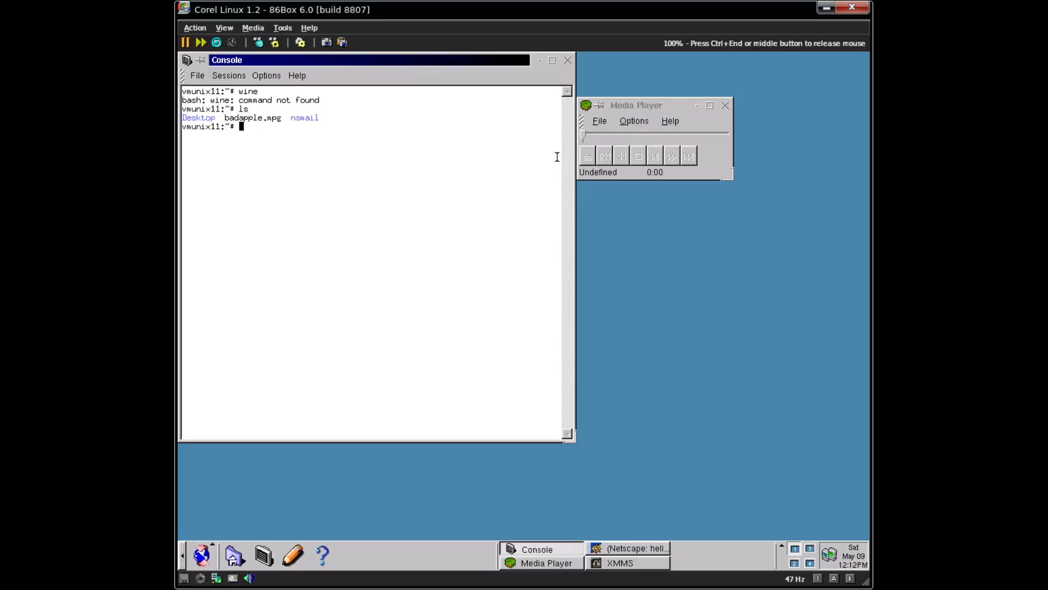
# - Run dpkg --version to show the installed dpkg version 1.4.0.35
pyautogui.write('dpkg --versio')
pyautogui.write('n')
pyautogui.press('Return')
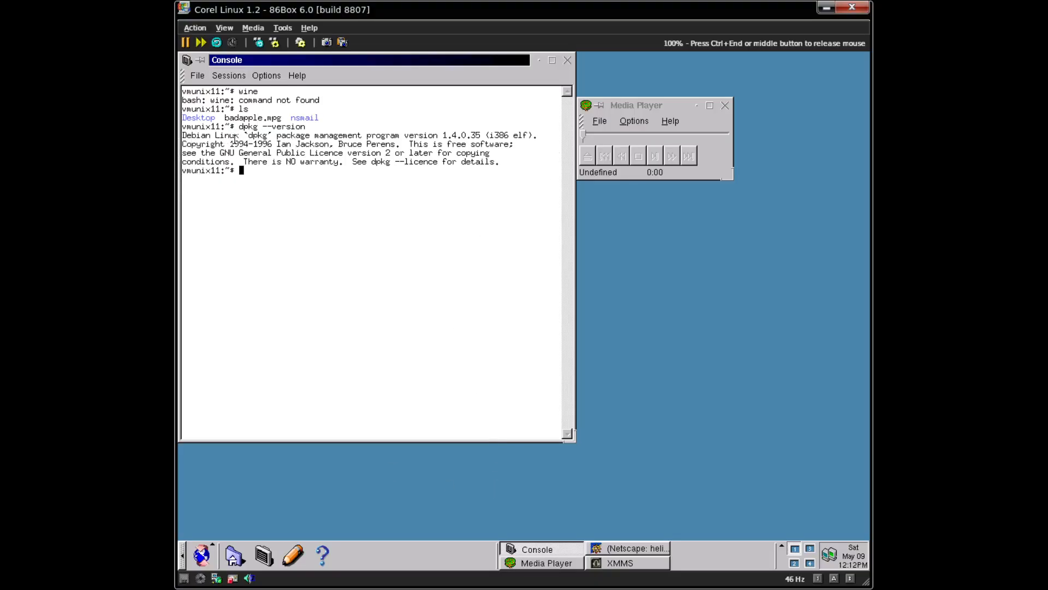
pyautogui.moveTo(235, 141); pyautogui.dragTo(278, 145)
pyautogui.click(279, 147)
# - Briefly restore and re-minimize Netscape, then bring the XMMS player to the front
pyautogui.click(657, 554)
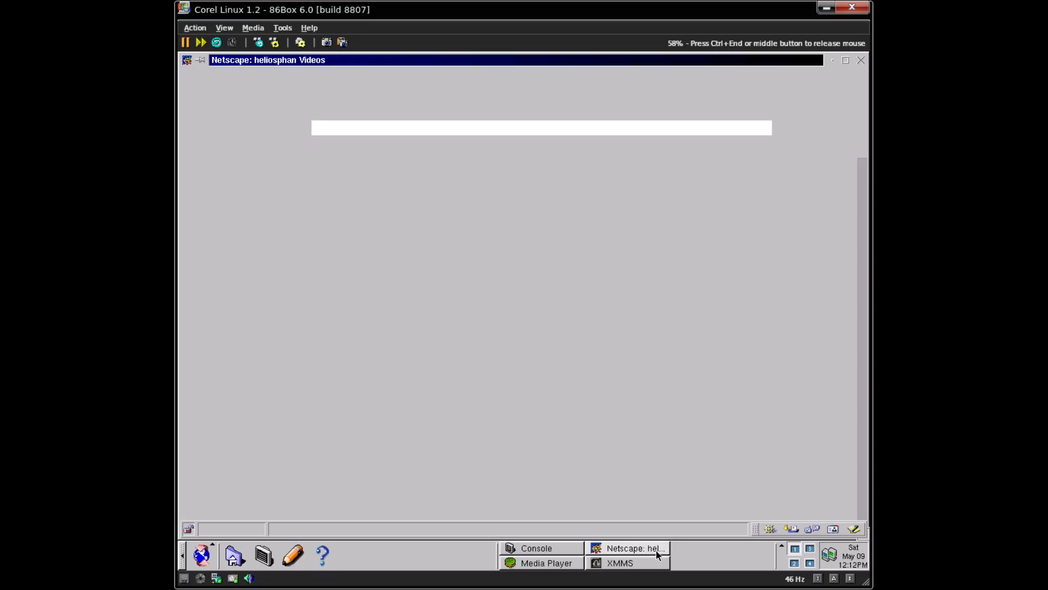
pyautogui.click(656, 550)
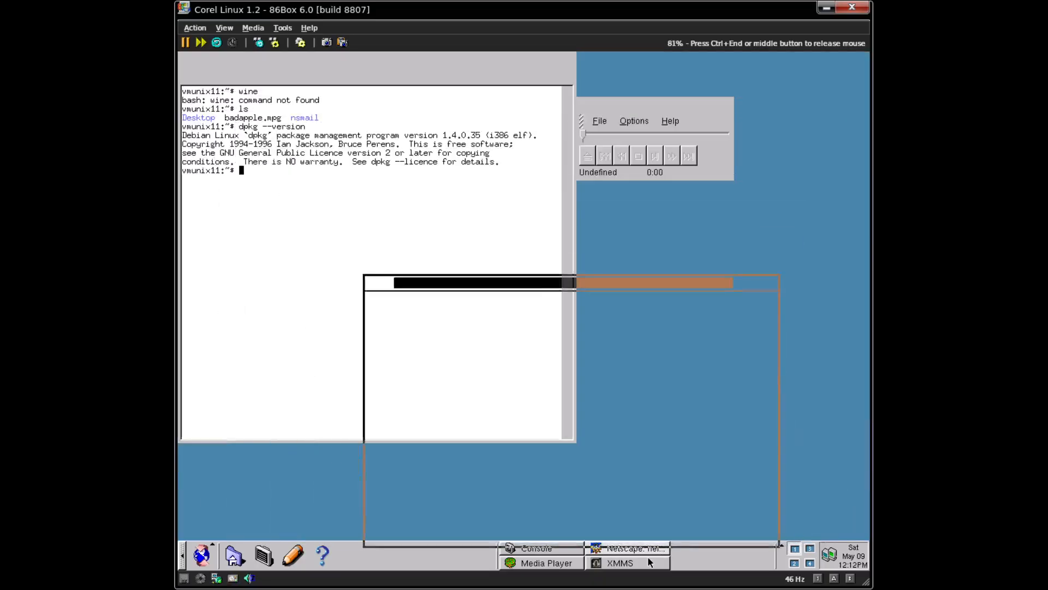
pyautogui.click(640, 568)
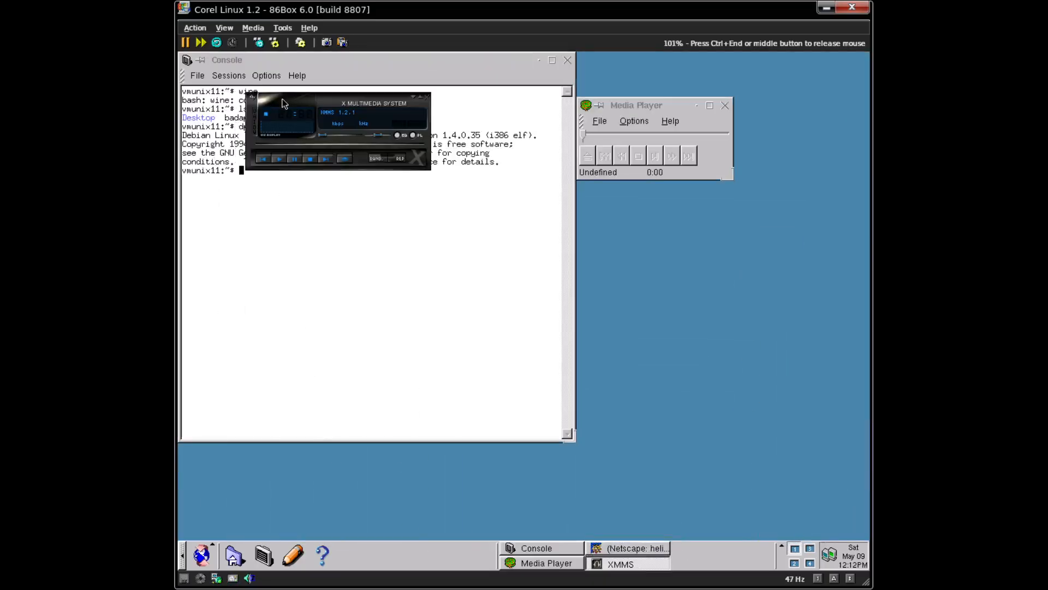
# - Move XMMS over the console and view its About information
pyautogui.moveTo(283, 103); pyautogui.dragTo(360, 126)
pyautogui.rightClick(330, 124)
pyautogui.click(338, 131)
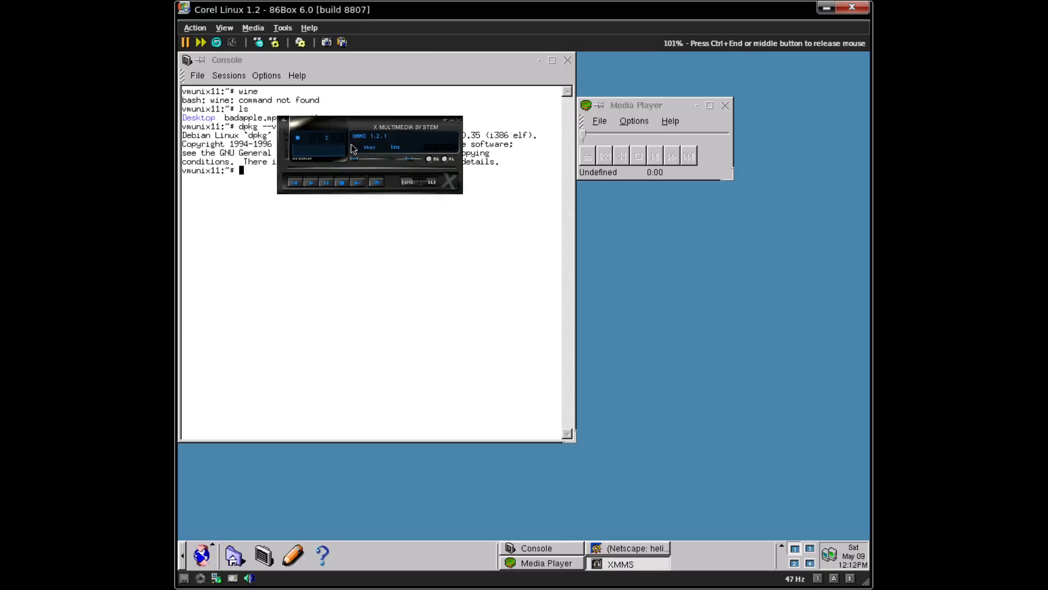
pyautogui.click(497, 334)
# - Load badapple.mpg into XMMS through the context menu's file loader
pyautogui.rightClick(351, 123)
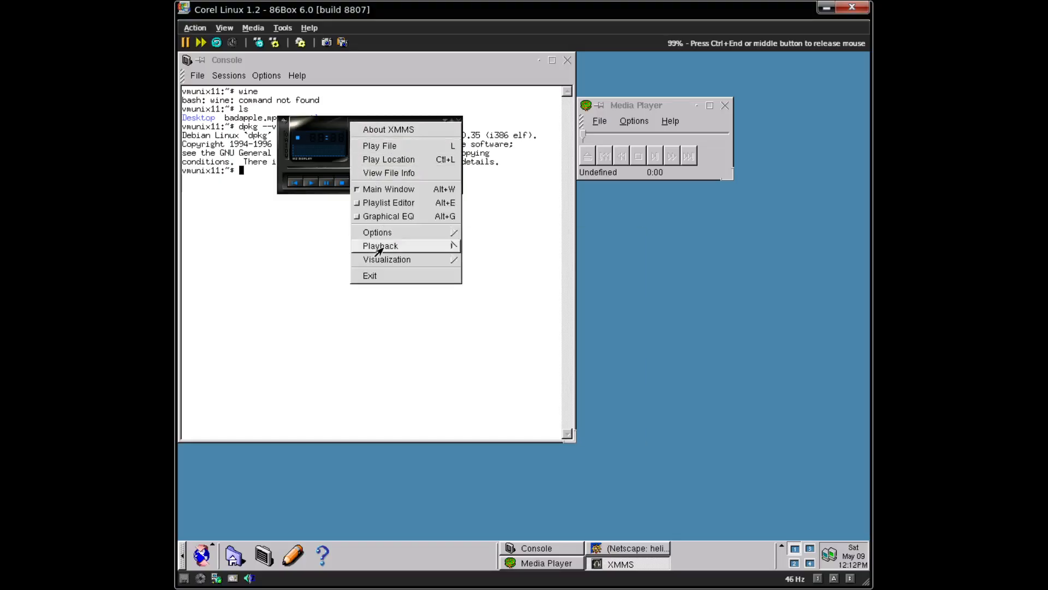
pyautogui.moveTo(375, 246)
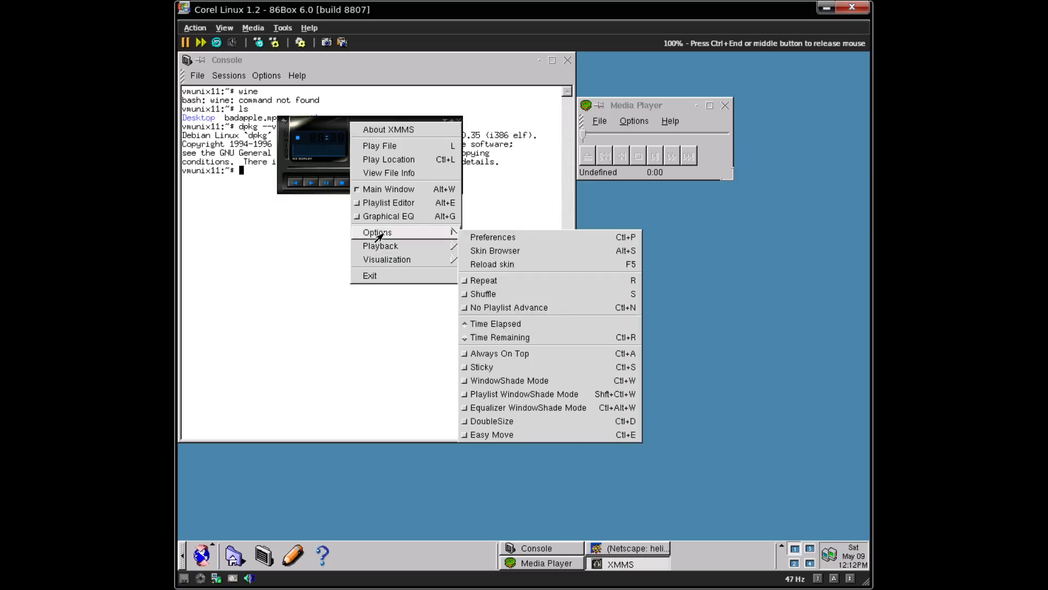
pyautogui.moveTo(379, 262)
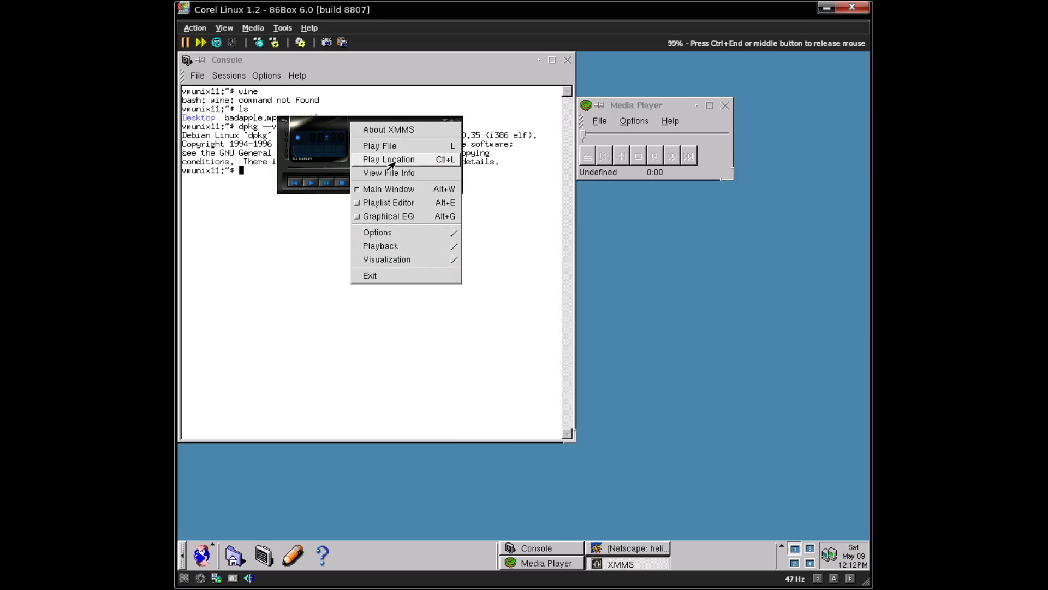
pyautogui.click(388, 146)
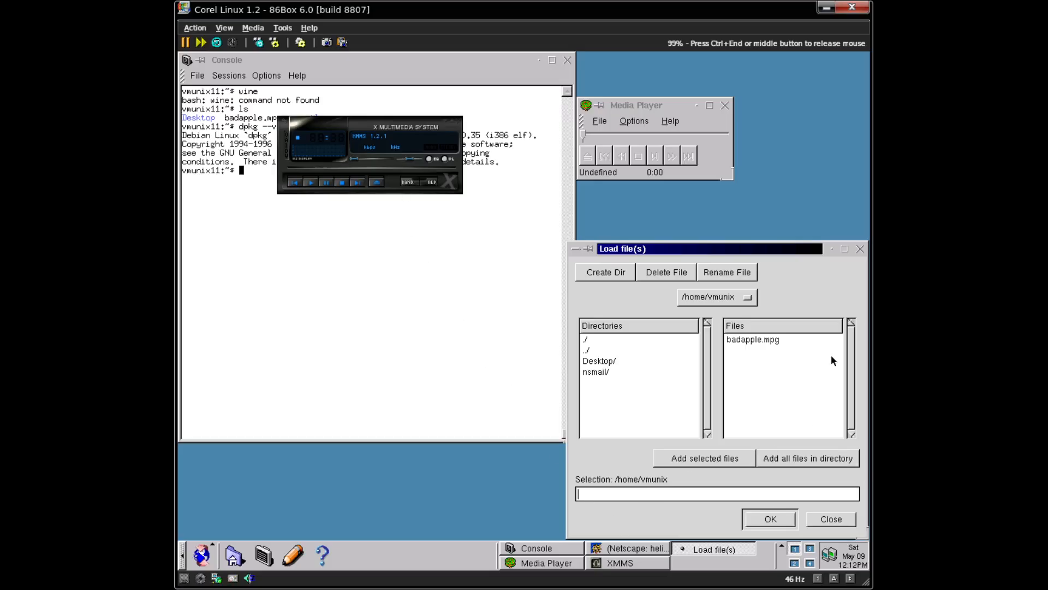
pyautogui.click(811, 343)
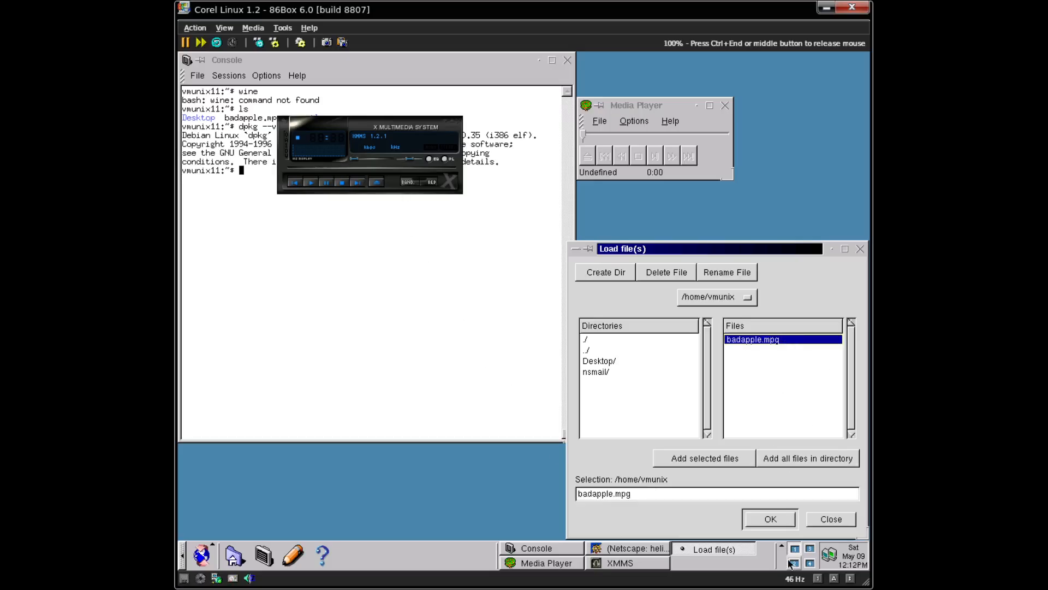
pyautogui.click(781, 523)
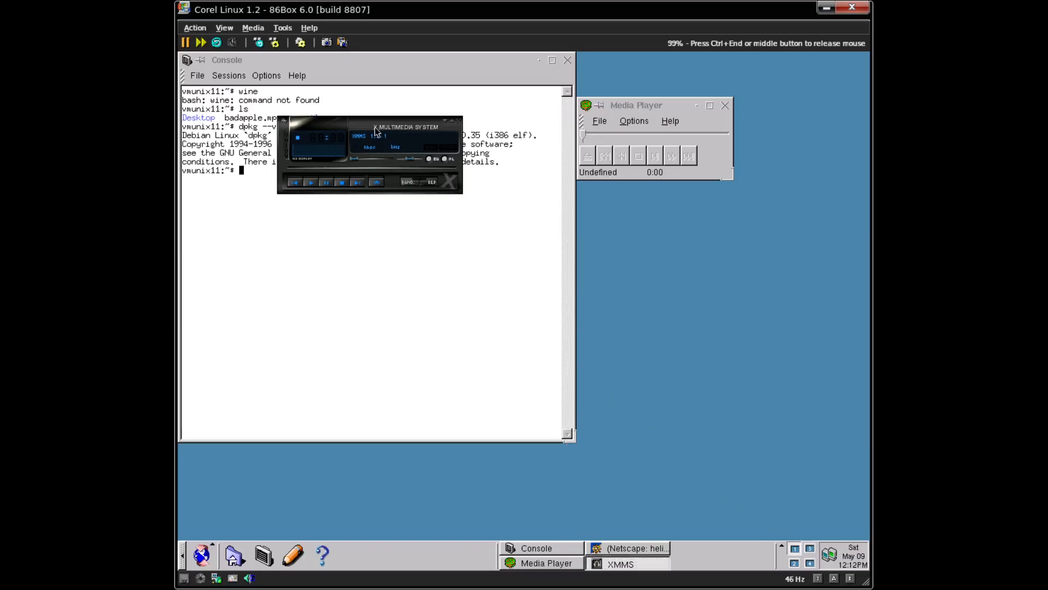
# - With XMMS moved aside, load badapple.mpg again, then close XMMS
pyautogui.moveTo(365, 127); pyautogui.dragTo(544, 205)
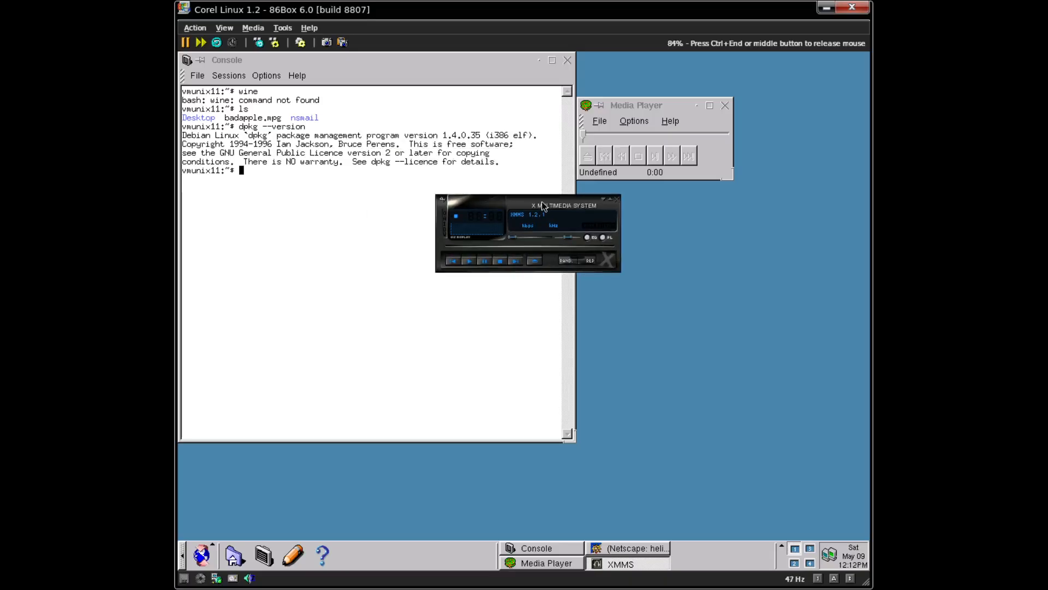
pyautogui.click(474, 261)
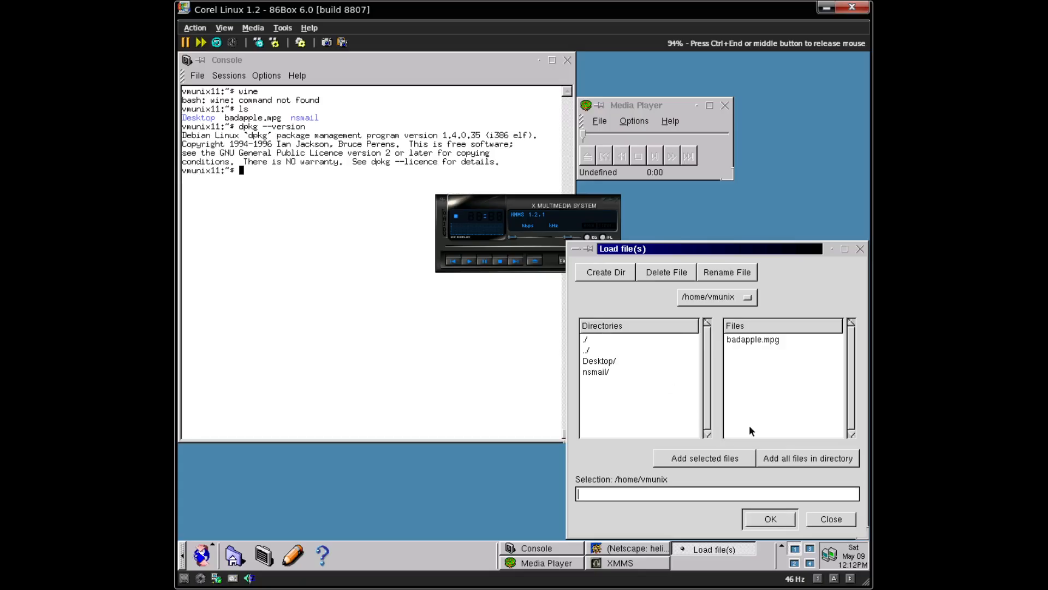
pyautogui.click(734, 340)
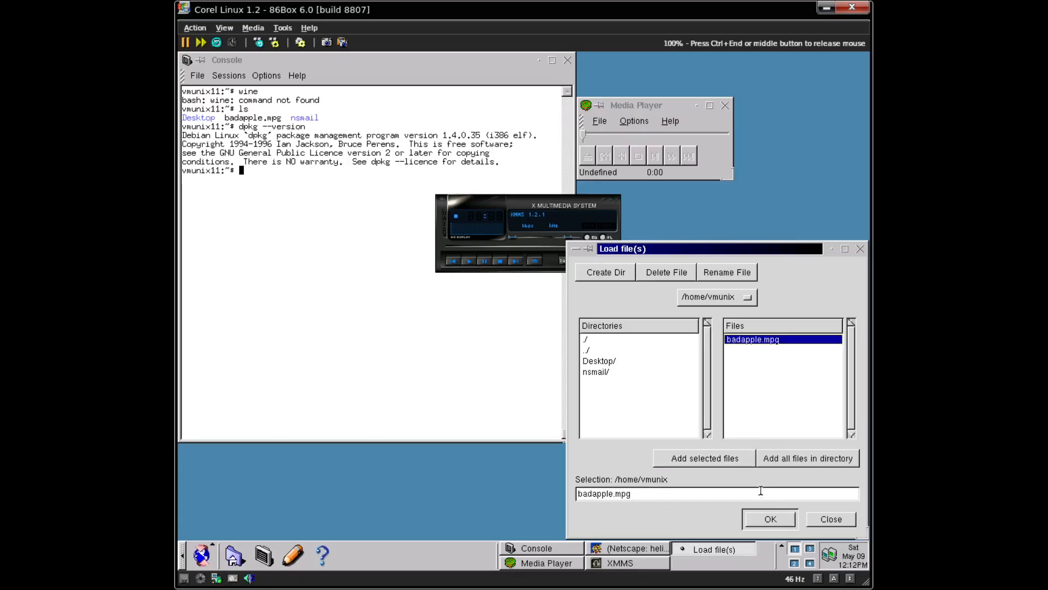
pyautogui.click(771, 519)
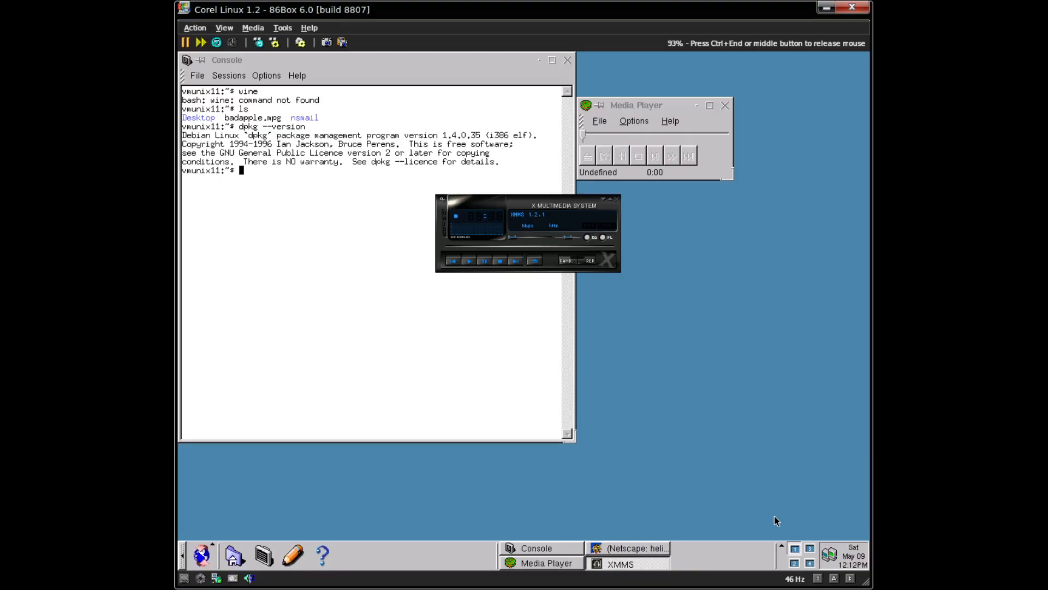
pyautogui.click(617, 199)
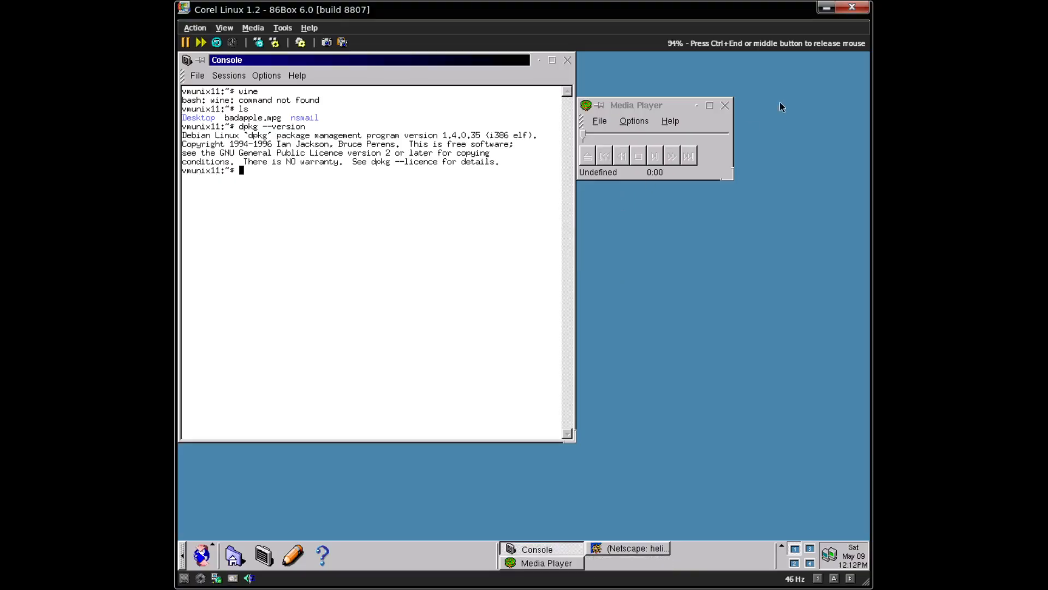
# - Close the Media Player, try the mpg and mpa commands, and clear the console
pyautogui.click(732, 114)
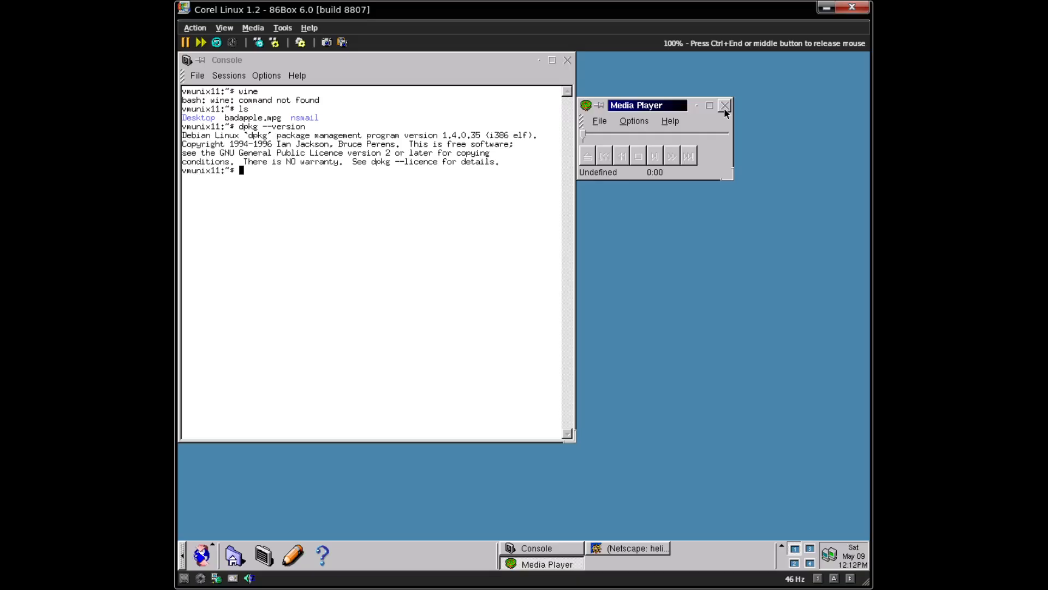
pyautogui.click(725, 106)
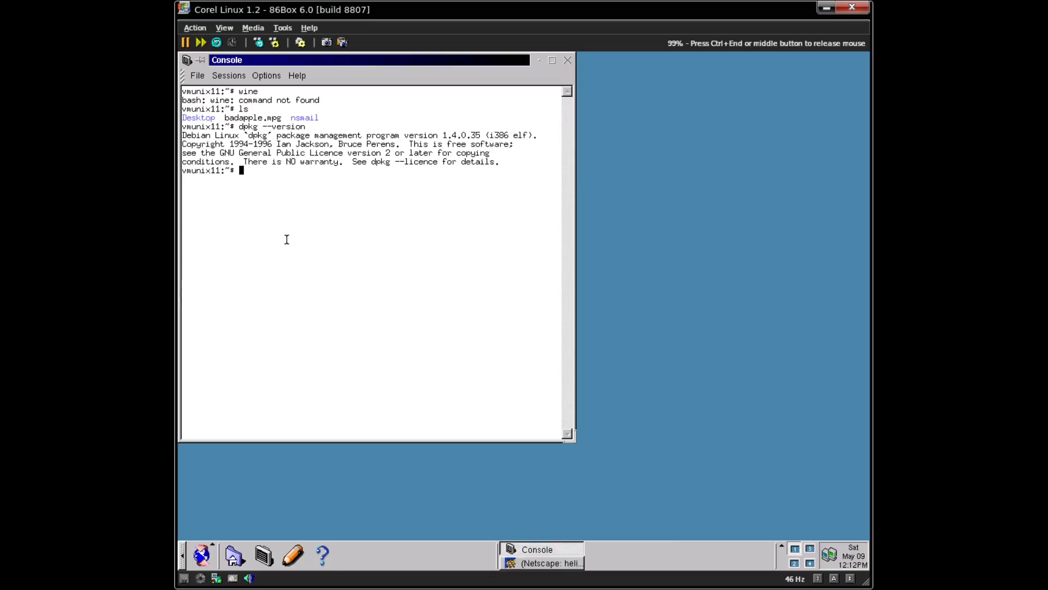
pyautogui.write('mpg')
pyautogui.hotkey('ctrl', 'c')
pyautogui.hotkey('ctrl', 'l')
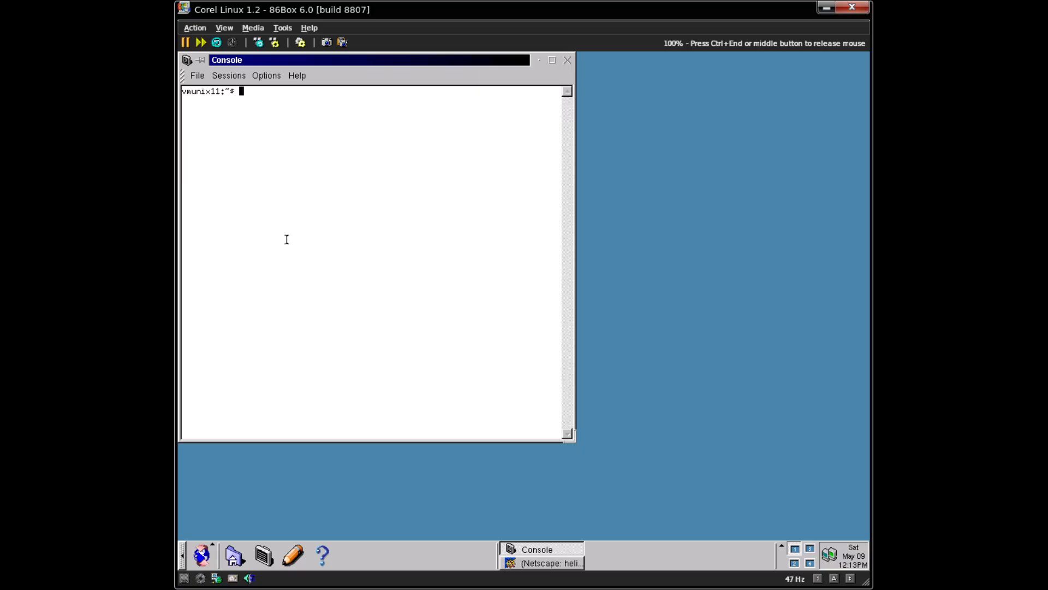
pyautogui.write('mpa')
pyautogui.press('Tab')
pyautogui.press('Tab')
pyautogui.press('Tab')
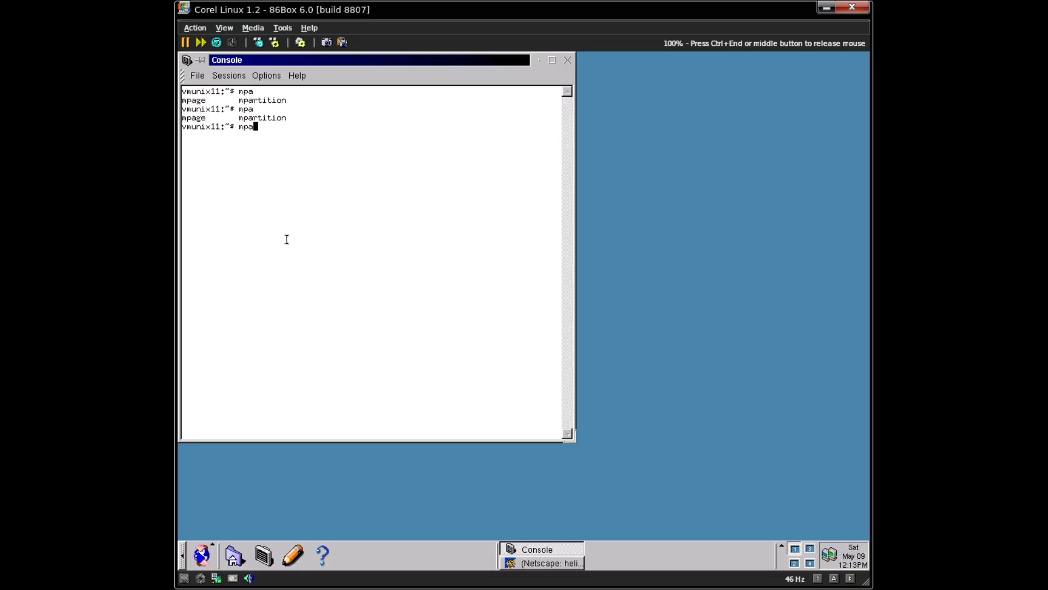
pyautogui.hotkey('ctrl', 'c')
pyautogui.hotkey('ctrl', 'l')
# - Check that vim starts and quits, try sudo, then switch to root with su -
pyautogui.write('apt-')
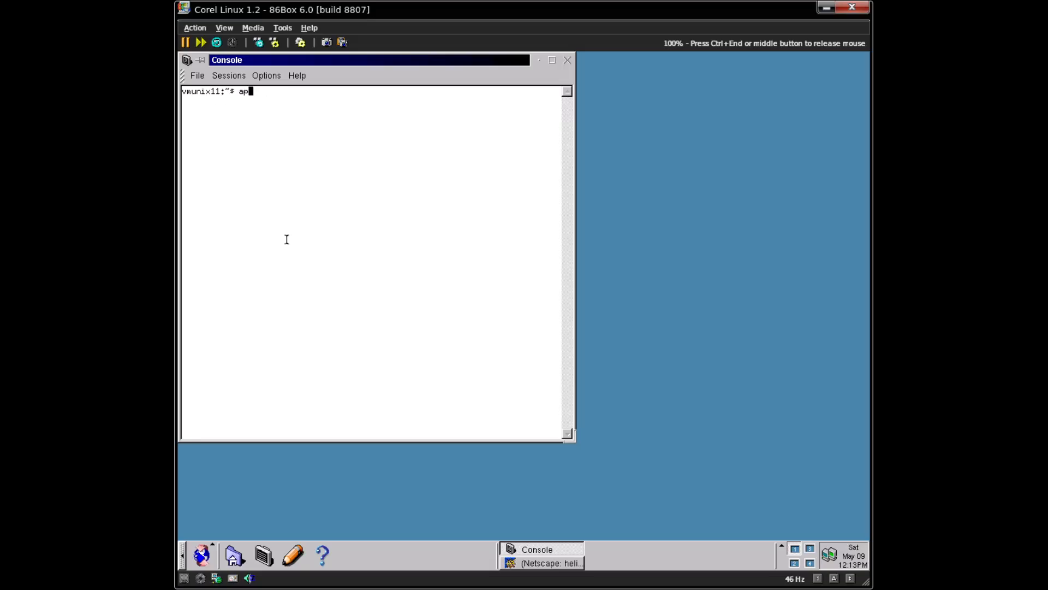
pyautogui.press('BackSpace')
pyautogui.press('BackSpace')
pyautogui.press('BackSpace')
pyautogui.press('BackSpace')
pyautogui.write('vim')
pyautogui.press('Return')
pyautogui.write(':q')
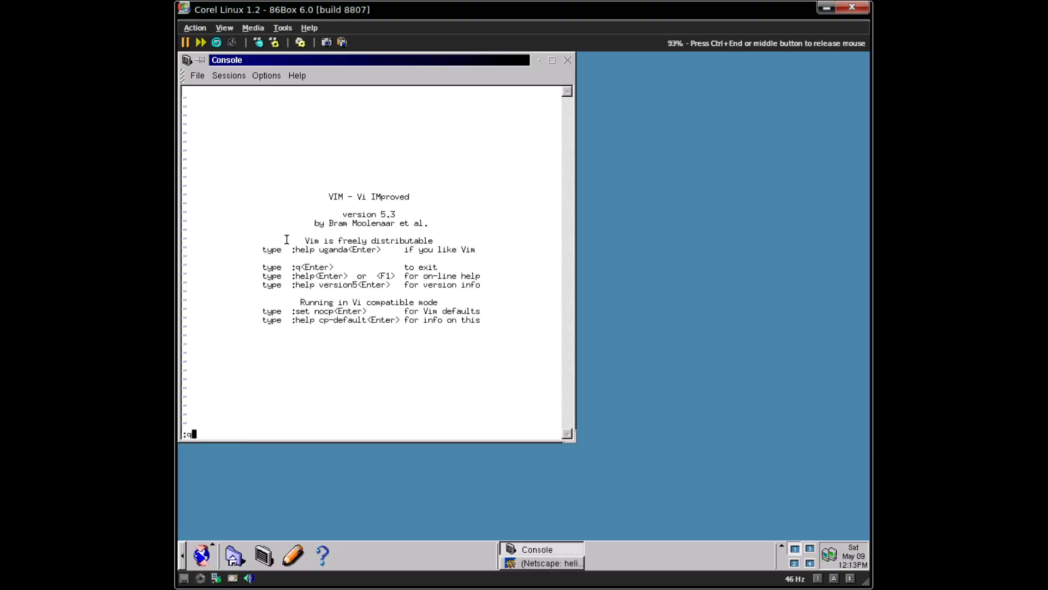
pyautogui.press('Return')
pyautogui.write('sudo')
pyautogui.press('Return')
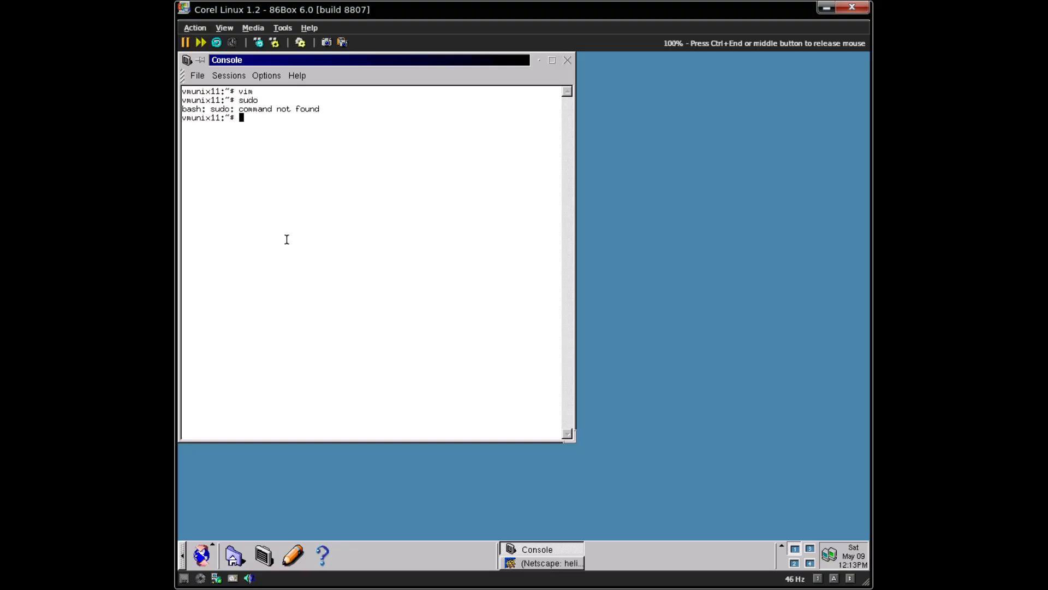
pyautogui.write('su -')
pyautogui.press('Return')
pyautogui.press('Return')
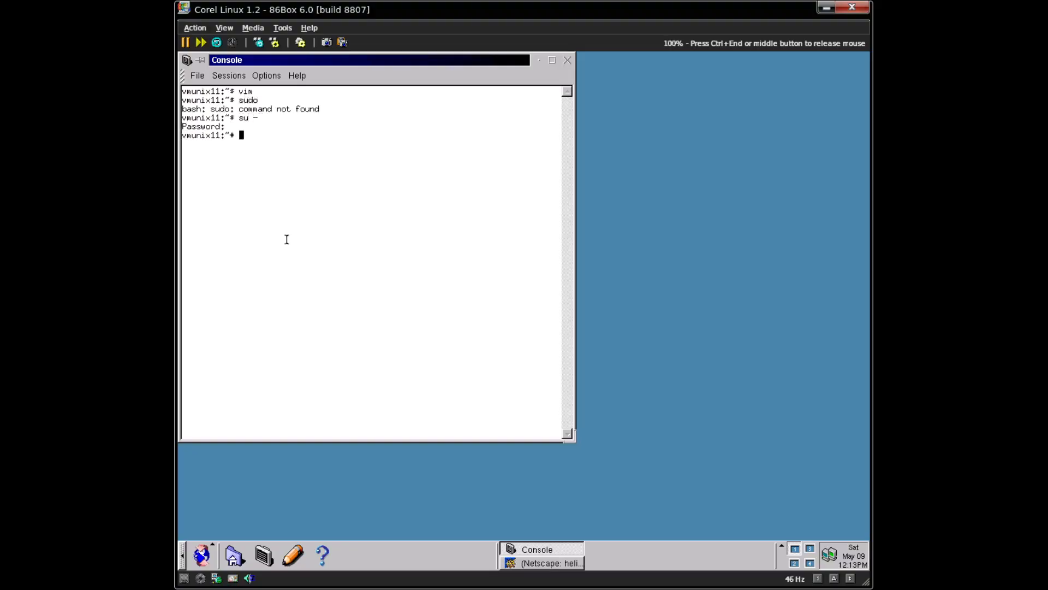
# - Type the command vim /etc/apt/sources.list, correcting typos along the way
pyautogui.write('vi /etc')
pyautogui.press('BackSpace')
pyautogui.press('BackSpace')
pyautogui.press('BackSpace')
pyautogui.press('BackSpace')
pyautogui.press('BackSpace')
pyautogui.write('n')
pyautogui.press('BackSpace')
pyautogui.press('BackSpace')
pyautogui.write('m /etc')
pyautogui.press('BackSpace')
pyautogui.press('BackSpace')
pyautogui.press('BackSpace')
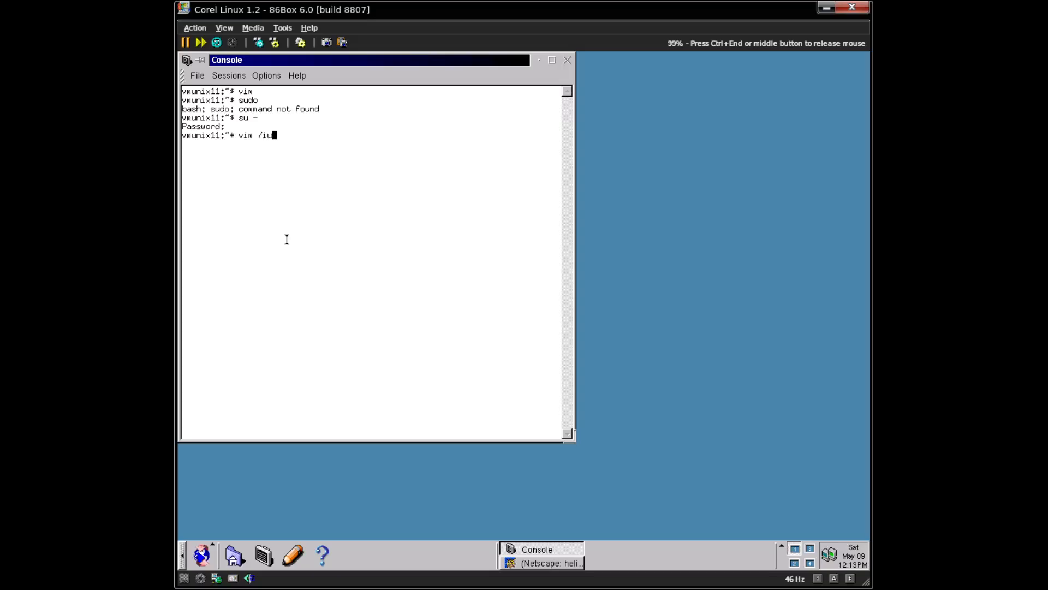
pyautogui.write('u')
pyautogui.press('BackSpace')
pyautogui.write('etc/')
pyautogui.write('apt/')
pyautogui.write('apt.car')
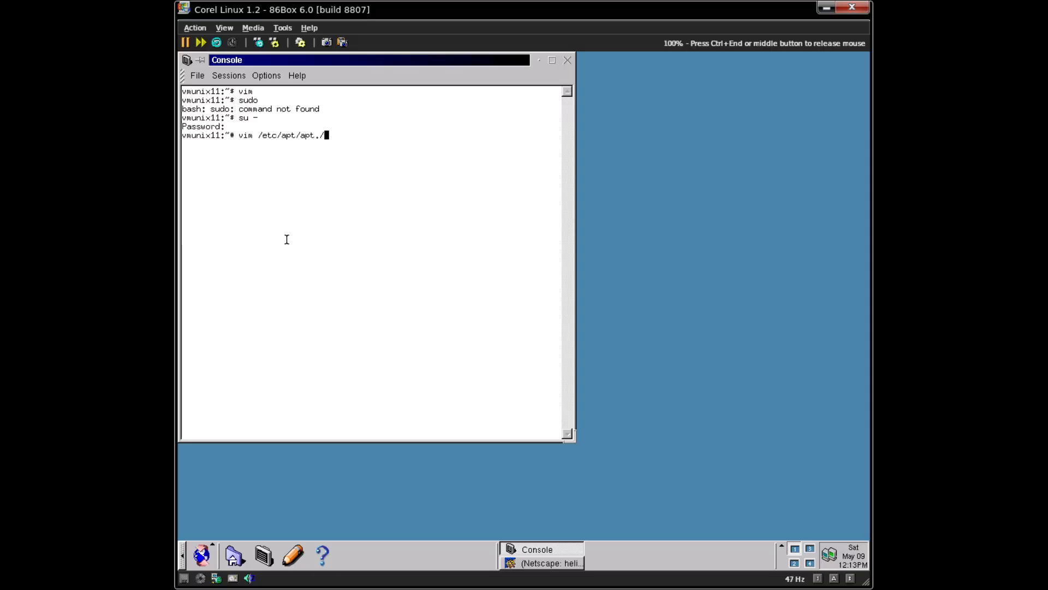
pyautogui.press('BackSpace')
pyautogui.press('BackSpace')
pyautogui.press('BackSpace')
pyautogui.press('BackSpace')
pyautogui.press('BackSpace')
pyautogui.press('BackSpace')
pyautogui.press('BackSpace')
pyautogui.write('sources.list`')
pyautogui.press('BackSpace')
# - Open /etc/apt/sources.list in vim and comment out the CD-ROM deb file: line with #
pyautogui.press('Return')
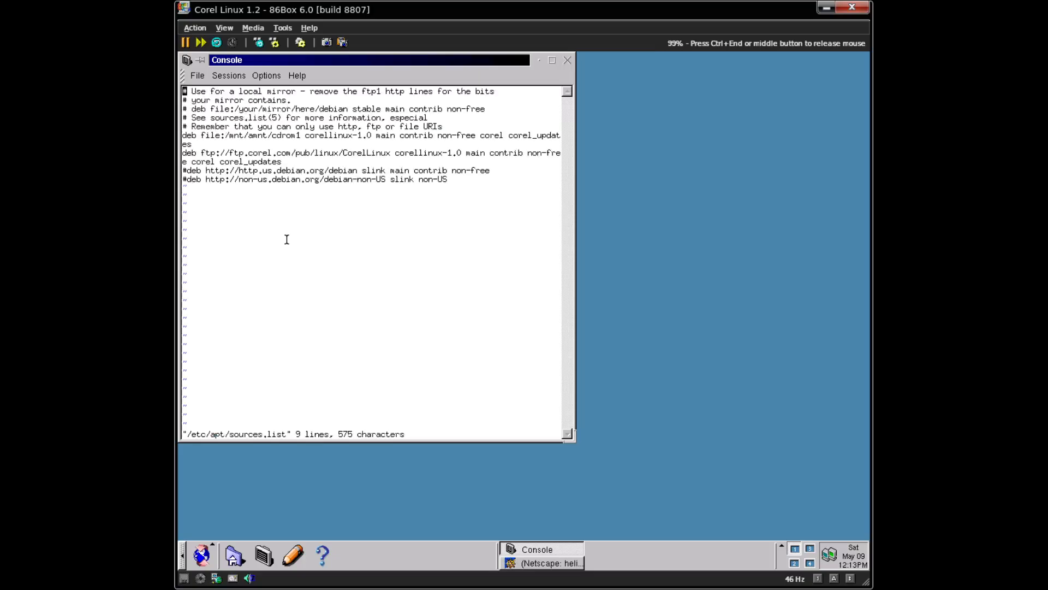
pyautogui.press('Down')
pyautogui.press('Down')
pyautogui.press('Down')
pyautogui.press('Down')
pyautogui.press('Down')
pyautogui.press('Down')
pyautogui.press('Up')
pyautogui.write('i#')
pyautogui.press('Down')
pyautogui.press('Left')
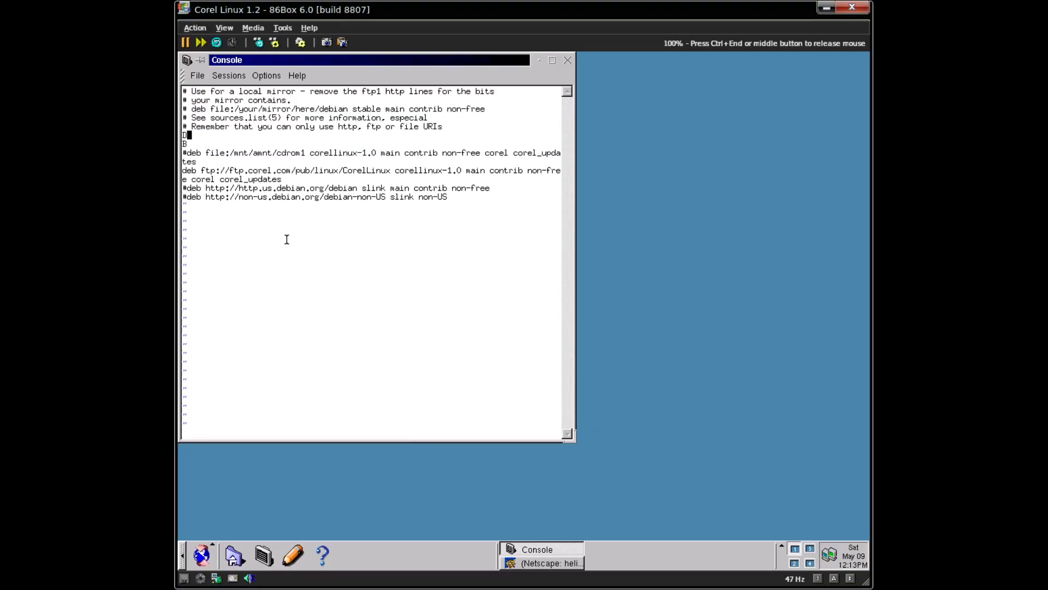
pyautogui.press('Escape')
# - Delete the stray D and B characters and save the file with :wq
pyautogui.press('x')
pyautogui.press('Down')
pyautogui.press('x')
pyautogui.press('Down')
pyautogui.press('Down')
pyautogui.press('Down')
pyautogui.press('Up')
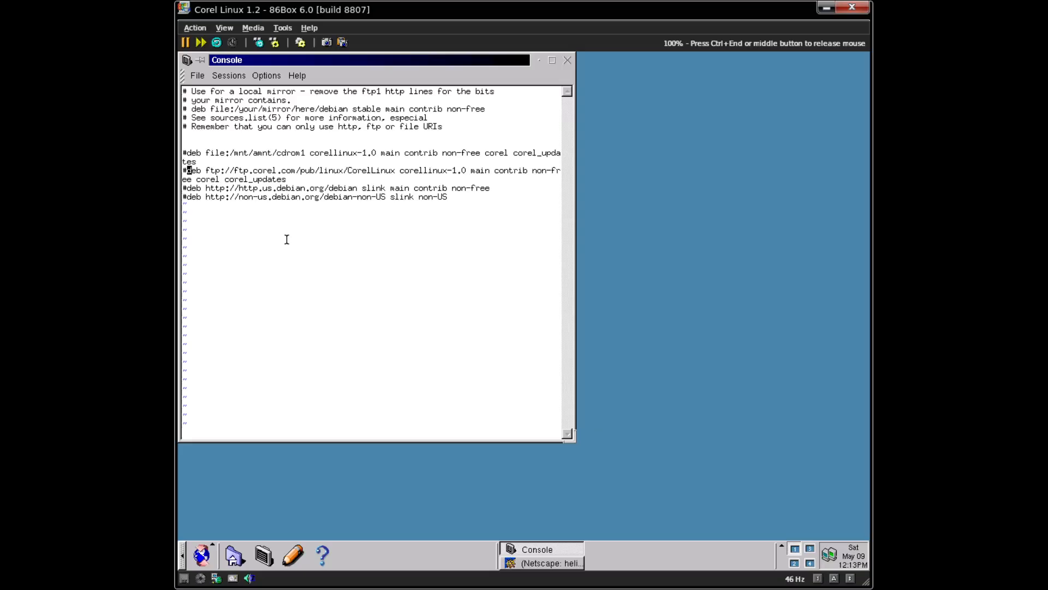
pyautogui.write(':wq')
pyautogui.press('Return')
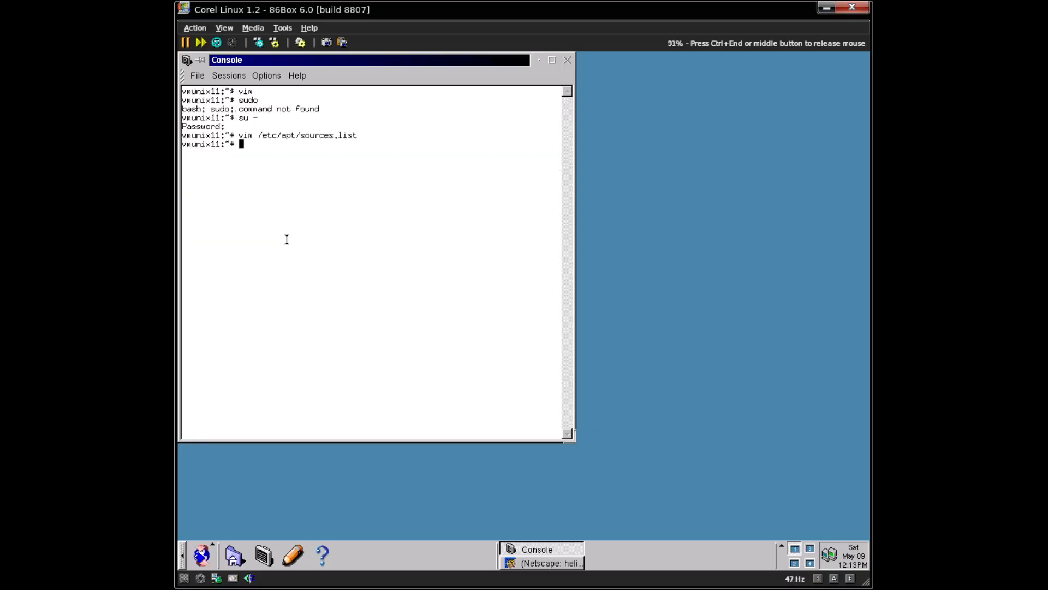
# - Try opening sources.list with pico and then nano, both reporting command not found
pyautogui.press('Up')
pyautogui.press('Home')
pyautogui.press('Delete')
pyautogui.press('Delete')
pyautogui.press('Delete')
pyautogui.press('Delete')
pyautogui.write('pico')
pyautogui.press('Return')
pyautogui.press('Up')
pyautogui.press('Home')
pyautogui.press('Delete')
pyautogui.press('Delete')
pyautogui.press('Delete')
pyautogui.press('Delete')
pyautogui.press('Delete')
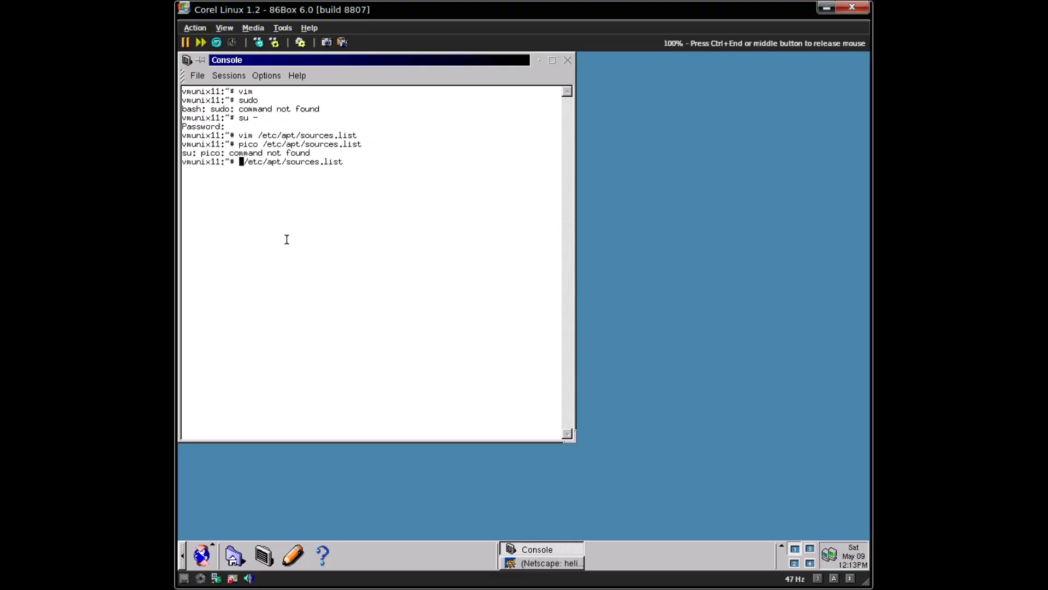
pyautogui.write('nano')
pyautogui.press('Return')
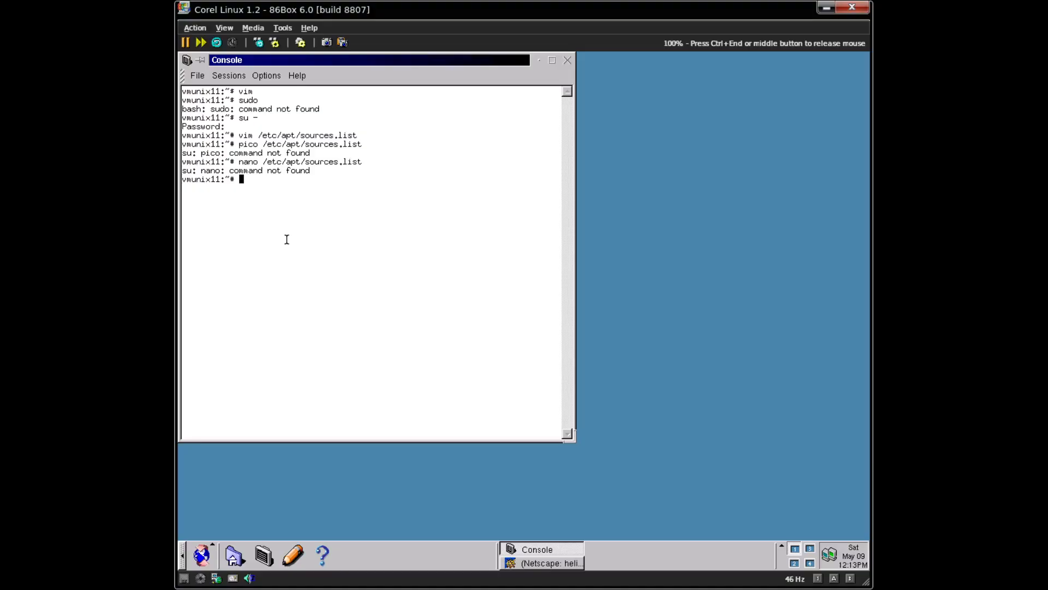
# - Reopen /etc/apt/sources.list in vim and move to the us.debian.org deb line
pyautogui.press('Up')
pyautogui.press('Up')
pyautogui.press('Return')
pyautogui.press('Up')
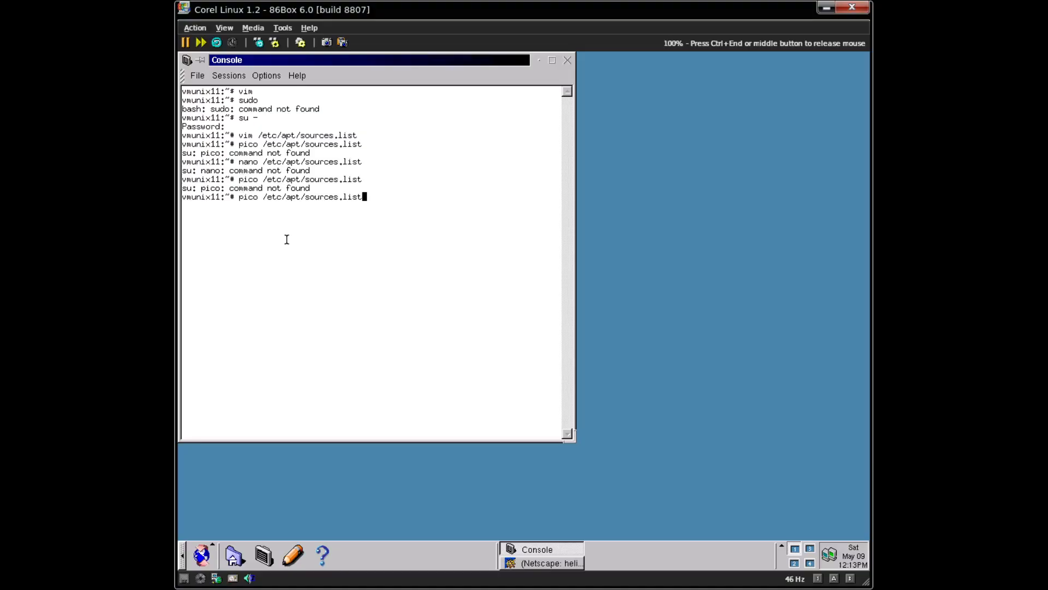
pyautogui.press('Return')
pyautogui.press('Up')
pyautogui.press('Up')
pyautogui.press('Up')
pyautogui.press('Up')
pyautogui.press('Up')
pyautogui.press('Up')
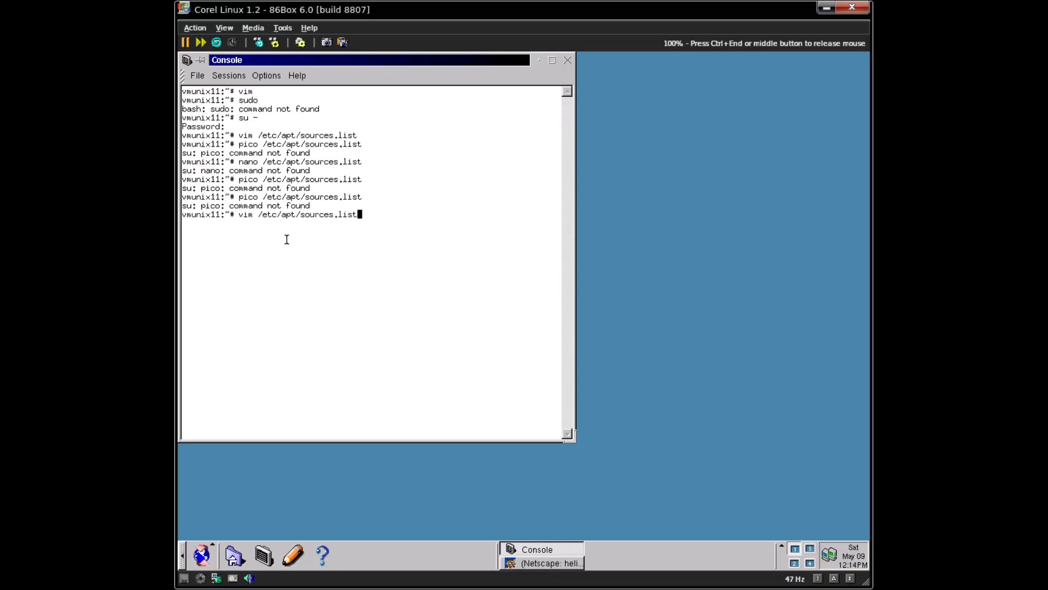
pyautogui.press('Return')
pyautogui.press('Down')
pyautogui.press('Down')
pyautogui.press('Down')
pyautogui.press('Down')
pyautogui.press('Down')
pyautogui.press('Down')
pyautogui.press('Down')
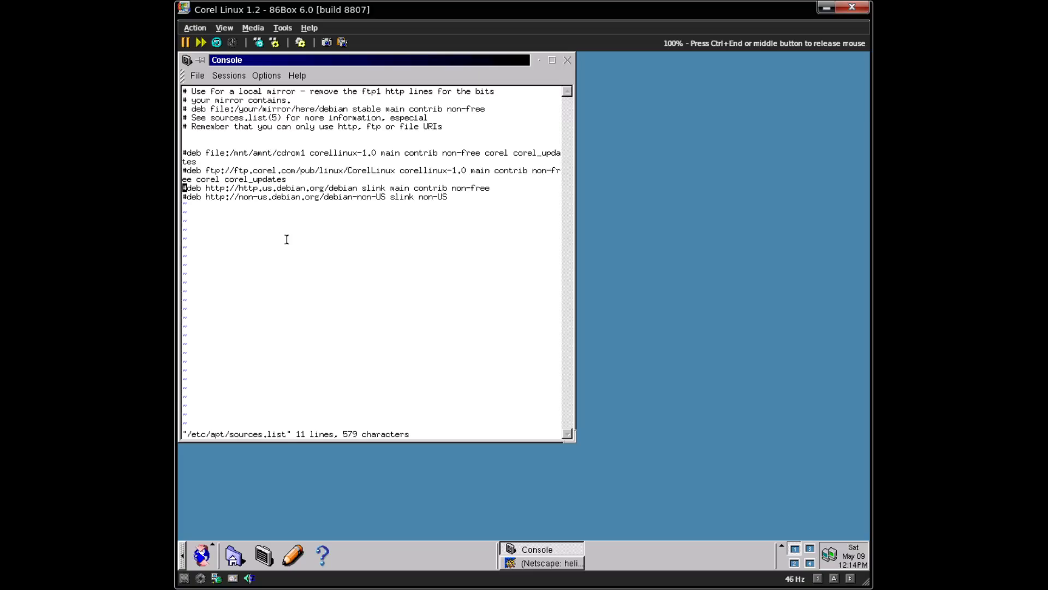
pyautogui.hotkey('ctrl', 'End')
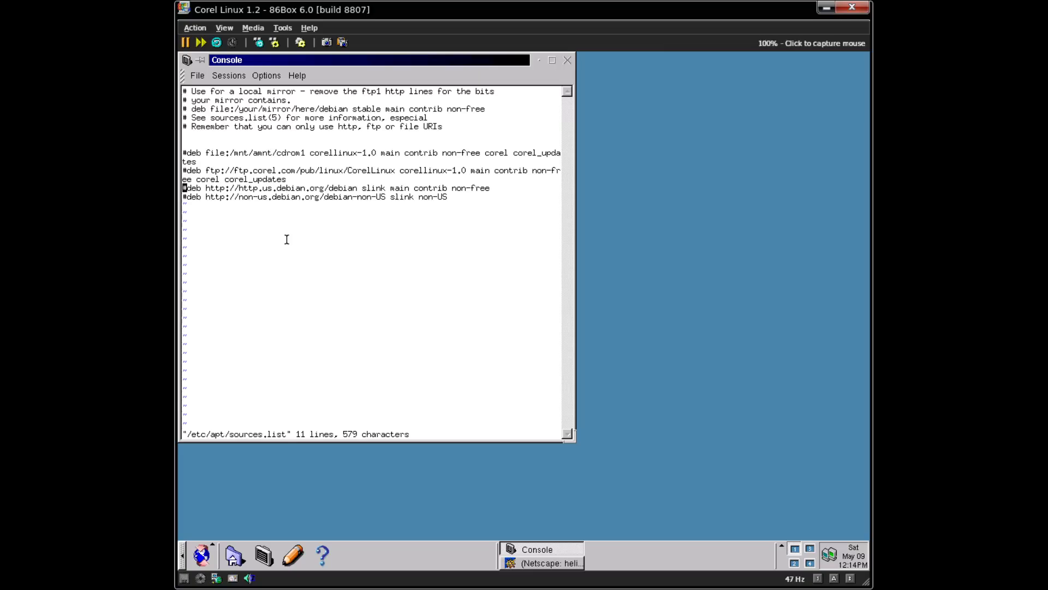
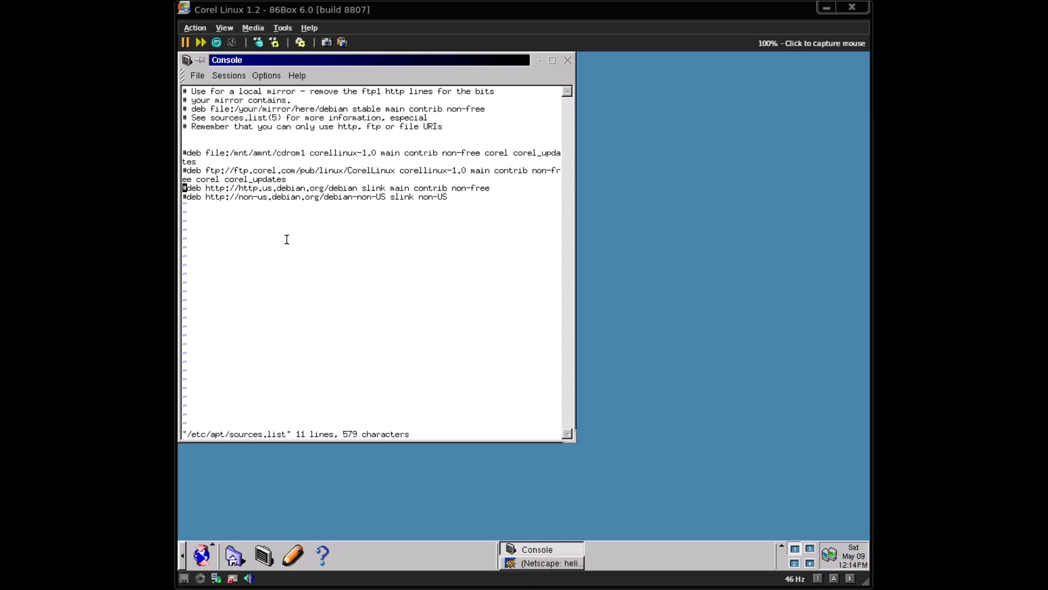
# - Save sources.list and leave vim with :wq
pyautogui.press('Down')
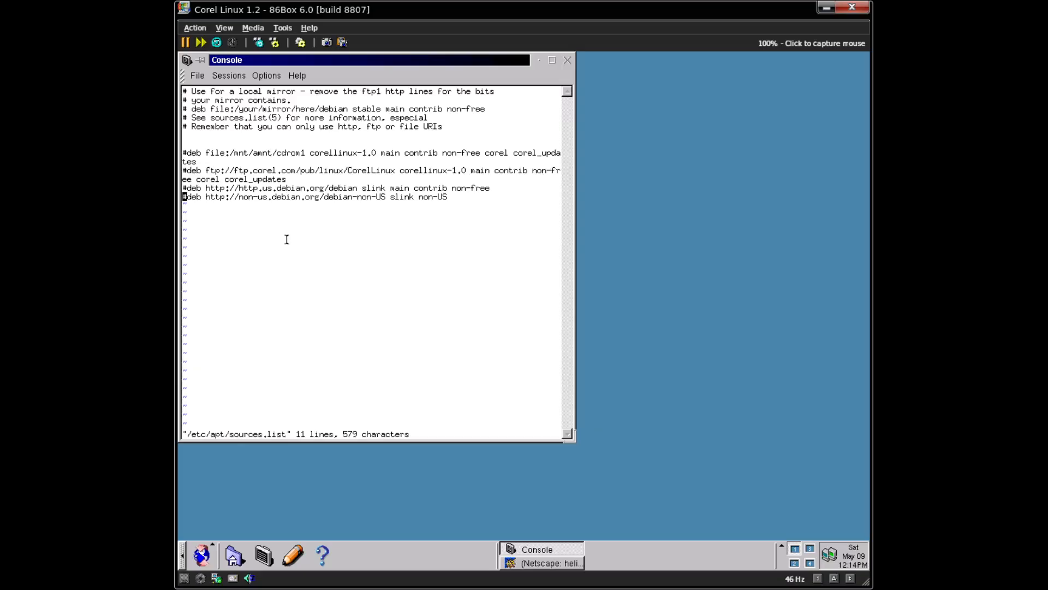
pyautogui.press('Right')
pyautogui.write(':wq')
pyautogui.press('Return')
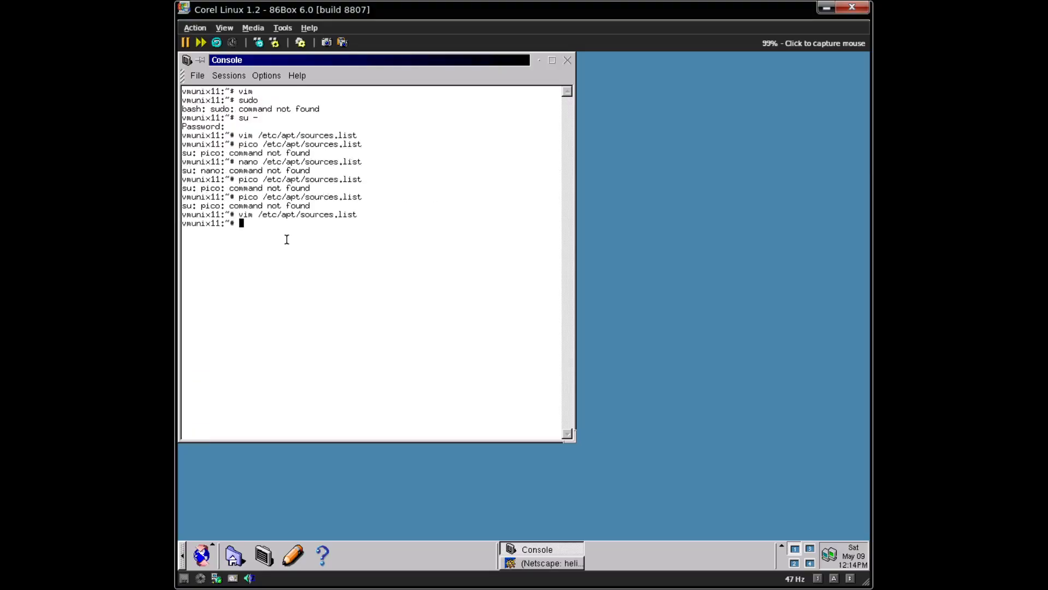
# - Edit the recalled command to run xedit /etc/apt/sources.list instead of the console editor
pyautogui.press('Up')
pyautogui.press('Home')
pyautogui.press('Delete')
pyautogui.press('Delete')
pyautogui.press('Delete')
pyautogui.press('Delete')
pyautogui.write('xedit')
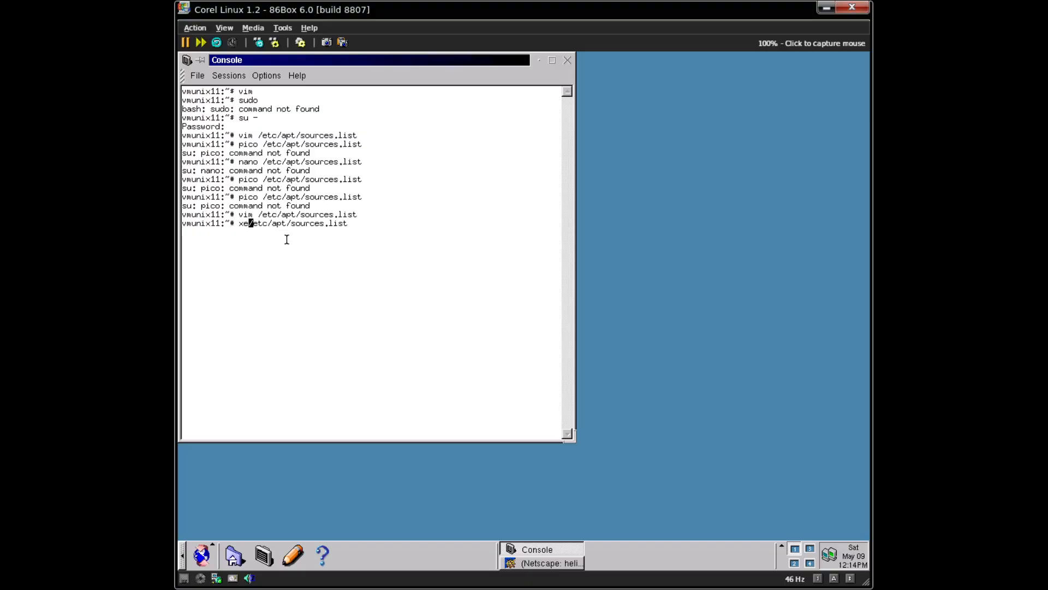
pyautogui.press('Return')
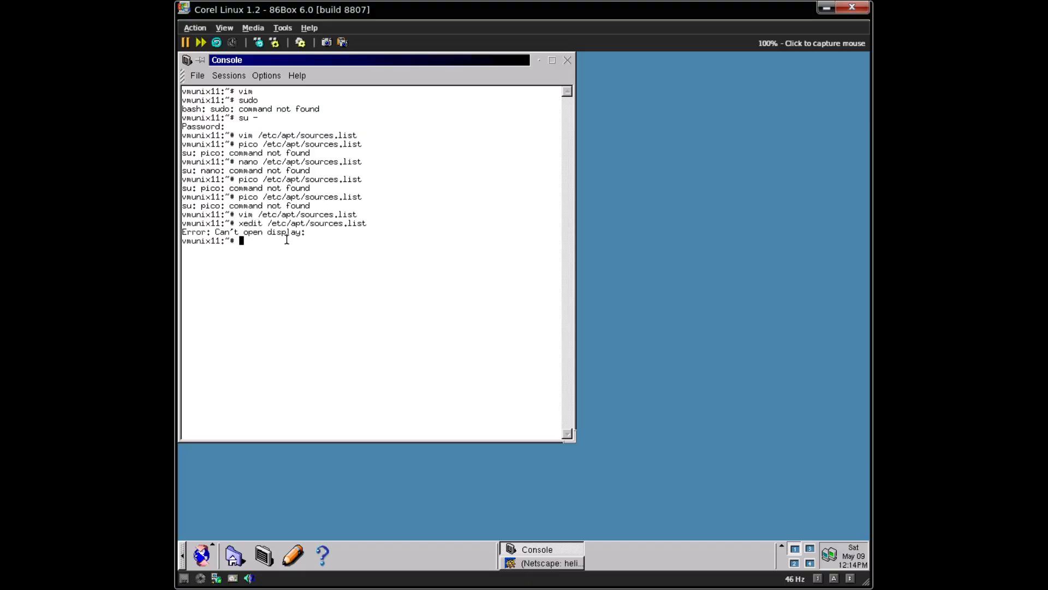
# - Retry xedit with no file and with DISPLAY=:0, still getting 'Can't open display'
pyautogui.write('xedit')
pyautogui.press('Return')
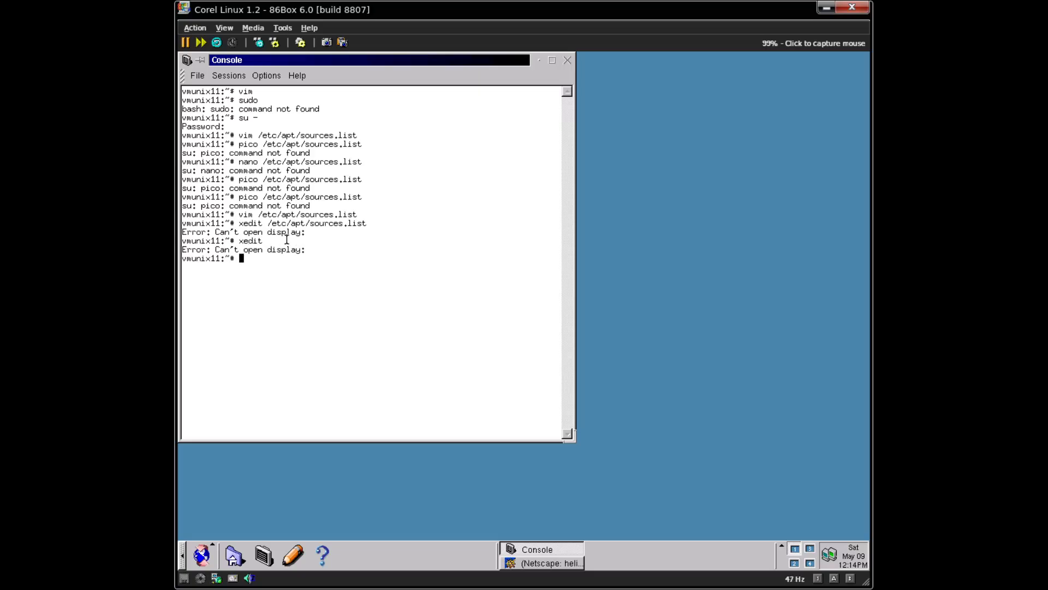
pyautogui.click(322, 295)
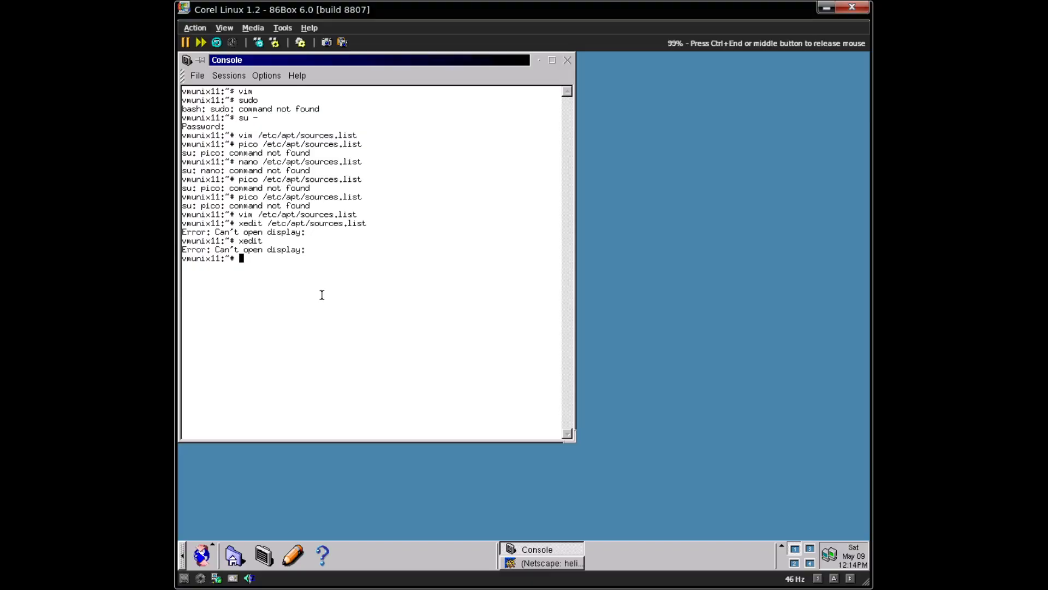
pyautogui.write('xedit DISPLAY=:0')
pyautogui.press('Return')
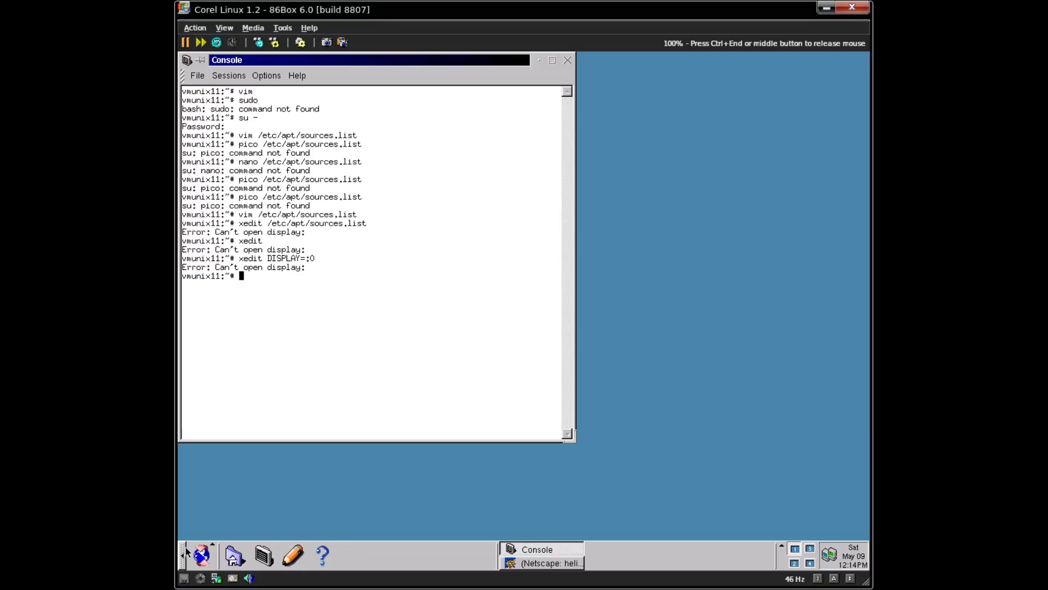
pyautogui.click(202, 555)
pyautogui.moveTo(217, 456)
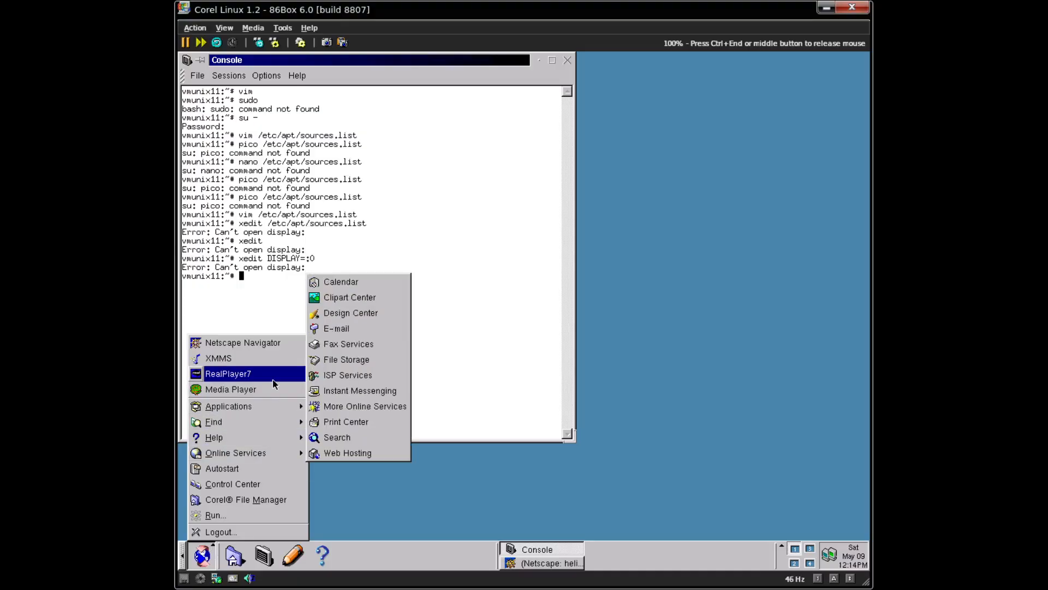
pyautogui.moveTo(284, 406)
pyautogui.moveTo(415, 252)
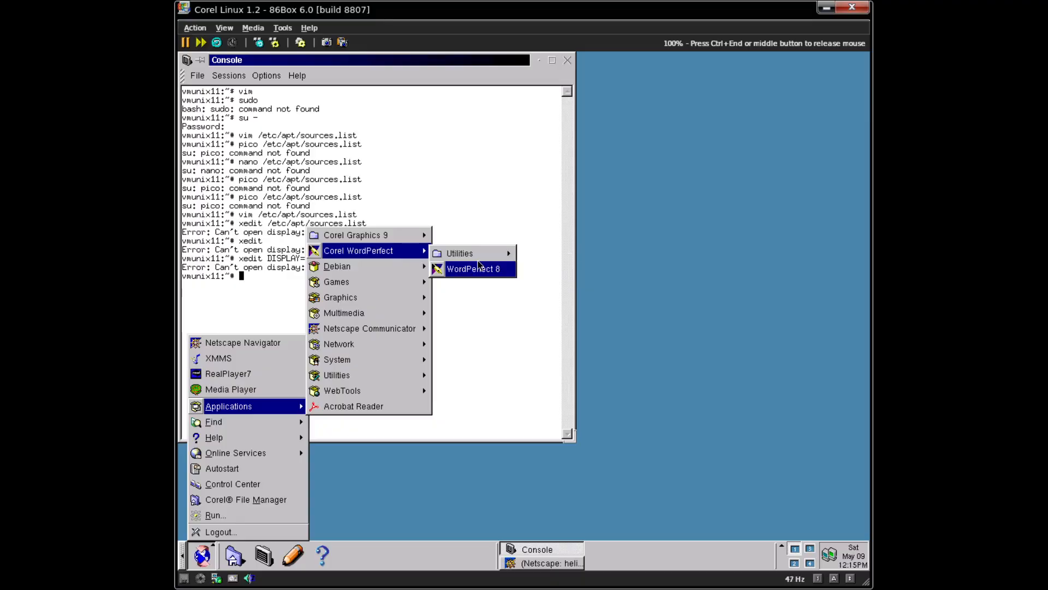
pyautogui.moveTo(357, 267)
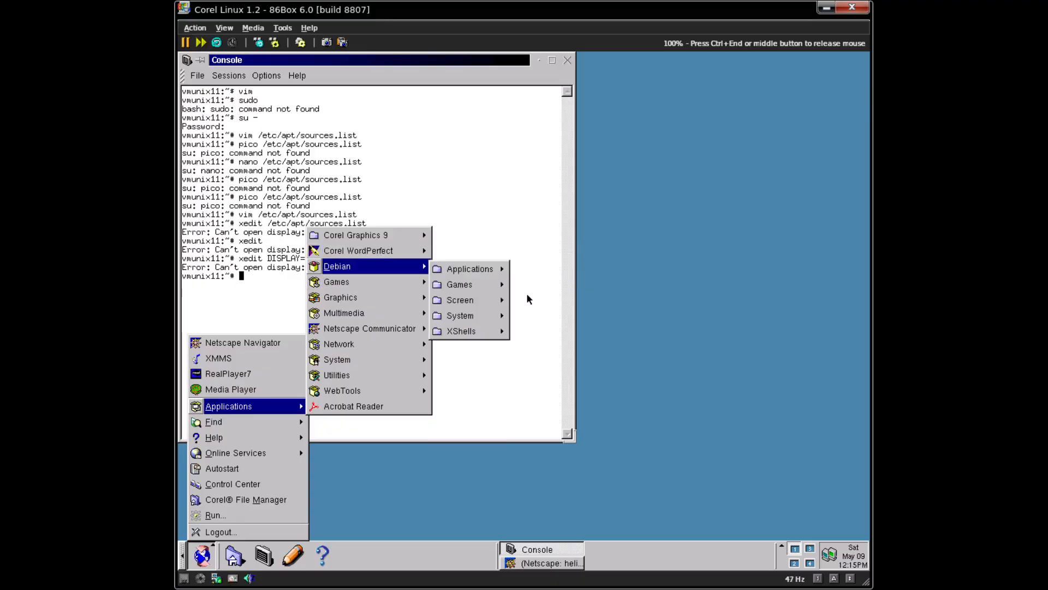
pyautogui.moveTo(470, 269)
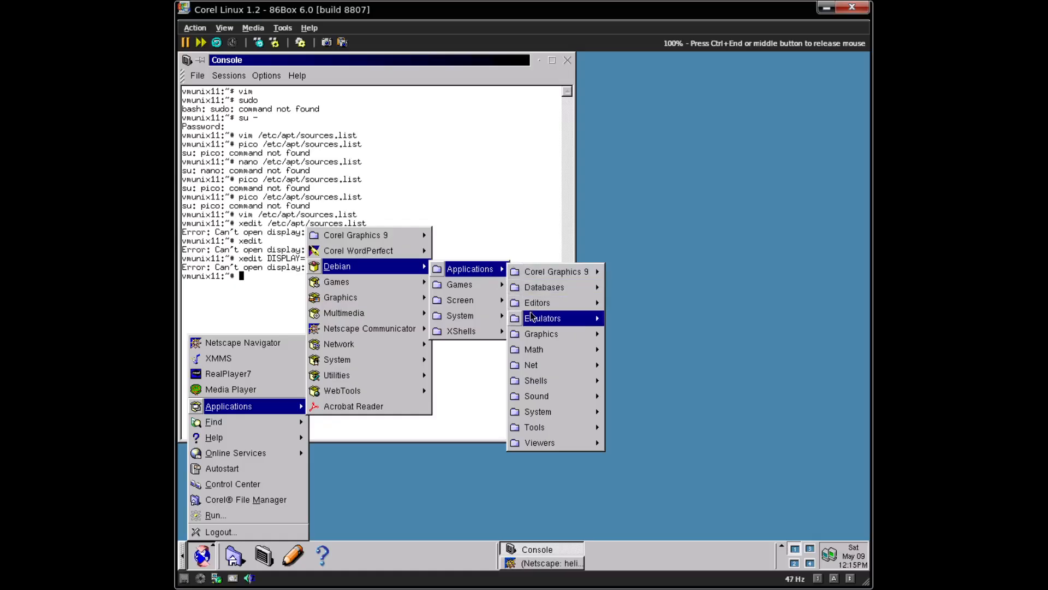
pyautogui.moveTo(556, 431)
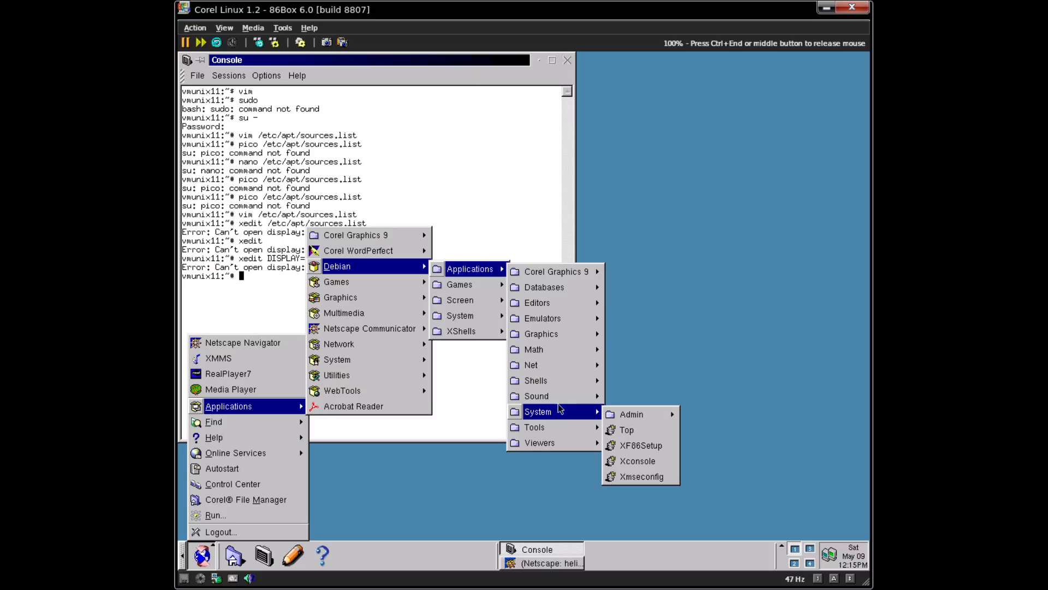
pyautogui.click(429, 57)
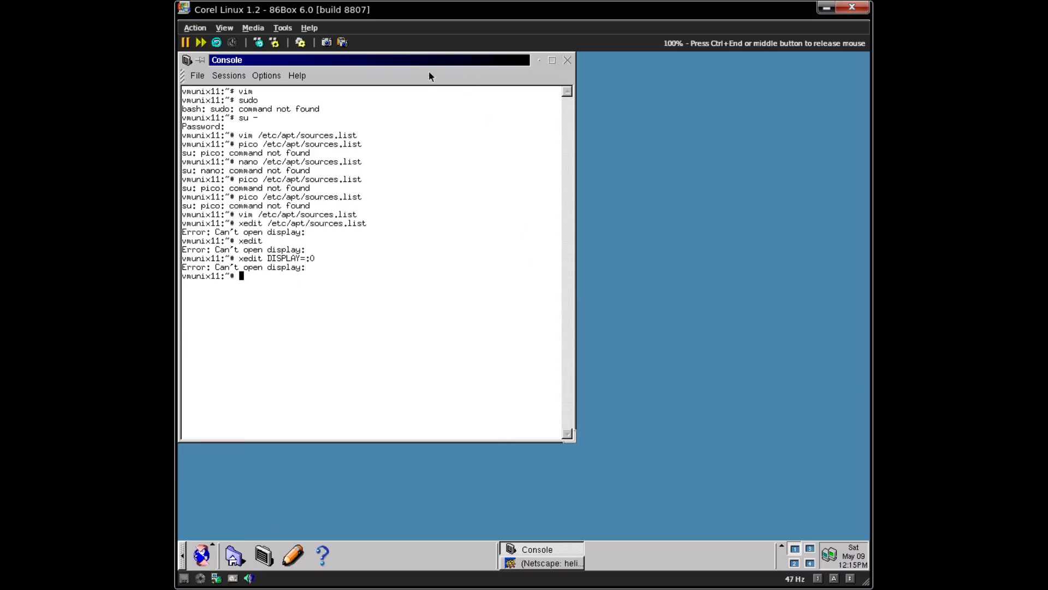
# - Reopen /etc/apt/sources.list in vim and start a new line below the last source
pyautogui.press('Up')
pyautogui.press('Up')
pyautogui.press('Up')
pyautogui.press('Up')
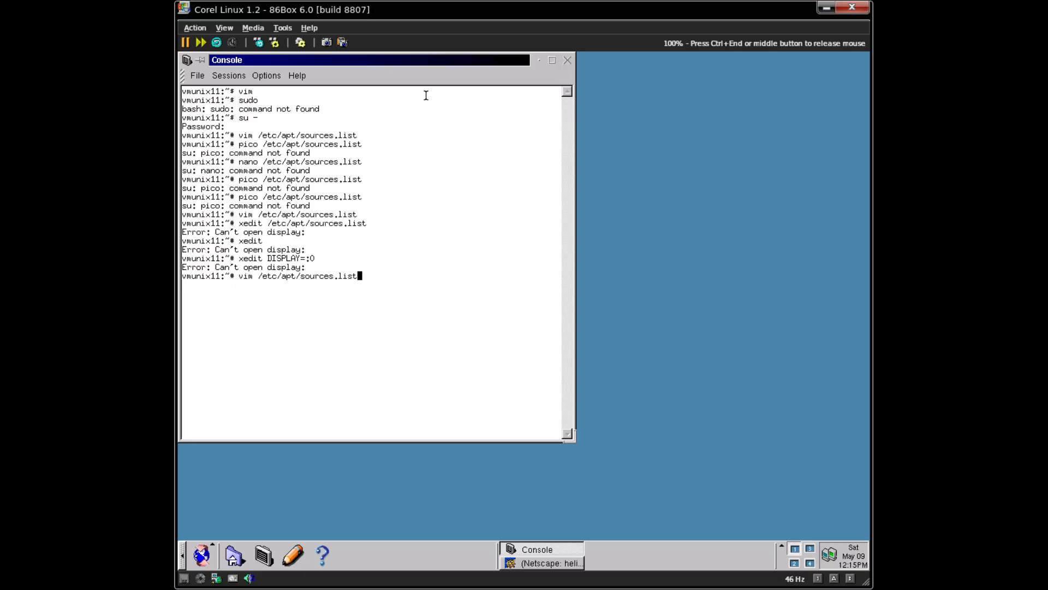
pyautogui.press('Return')
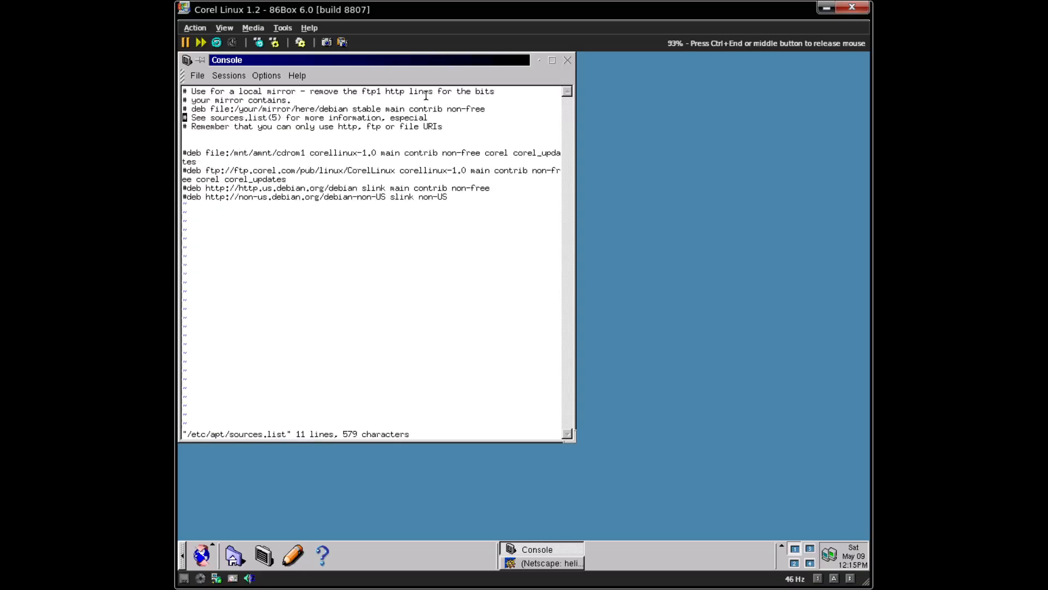
pyautogui.press('Down')
pyautogui.press('Down')
pyautogui.press('Down')
pyautogui.press('Down')
pyautogui.press('Down')
pyautogui.press('Down')
pyautogui.press('Down')
pyautogui.press('Right')
pyautogui.press('Right')
pyautogui.press('Right')
pyautogui.press('Right')
pyautogui.press('Right')
pyautogui.press('Right')
pyautogui.press('Right')
pyautogui.press('Right')
pyautogui.press('o')
pyautogui.press('Right')
pyautogui.press('Right')
pyautogui.press('Right')
pyautogui.press('Right')
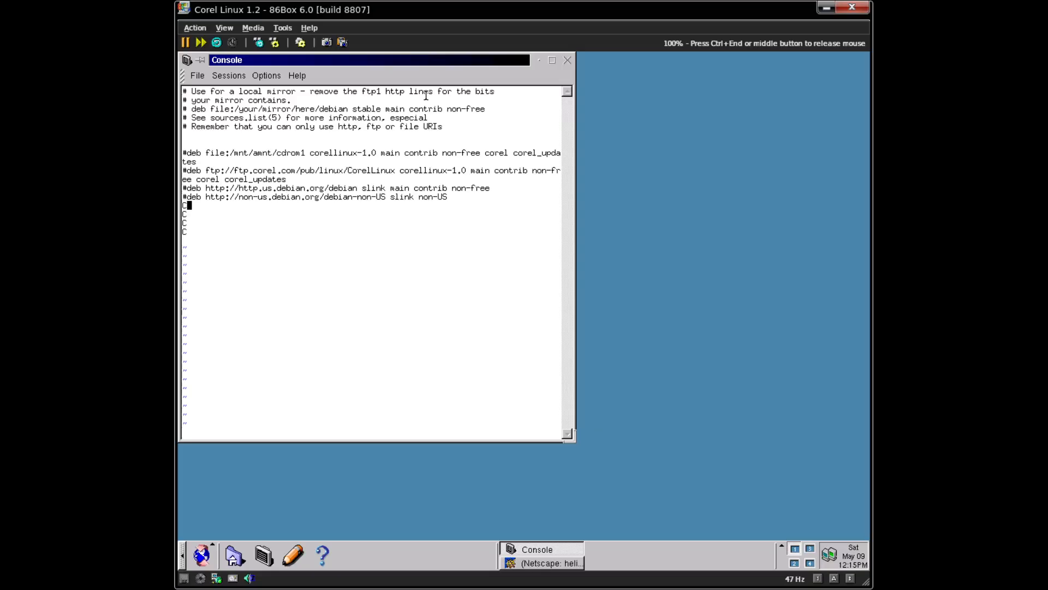
pyautogui.press('BackSpace')
pyautogui.press('Down')
pyautogui.press('Down')
pyautogui.press('BackSpace')
pyautogui.write('hk')
pyautogui.press('BackSpace')
pyautogui.press('BackSpace')
# - Add archive.debian.org lines for debian slink main contrib non-free and debian-security slink/updates main
pyautogui.write('debv')
pyautogui.write('http://')
pyautogui.write('archive.de')
pyautogui.write('bi')
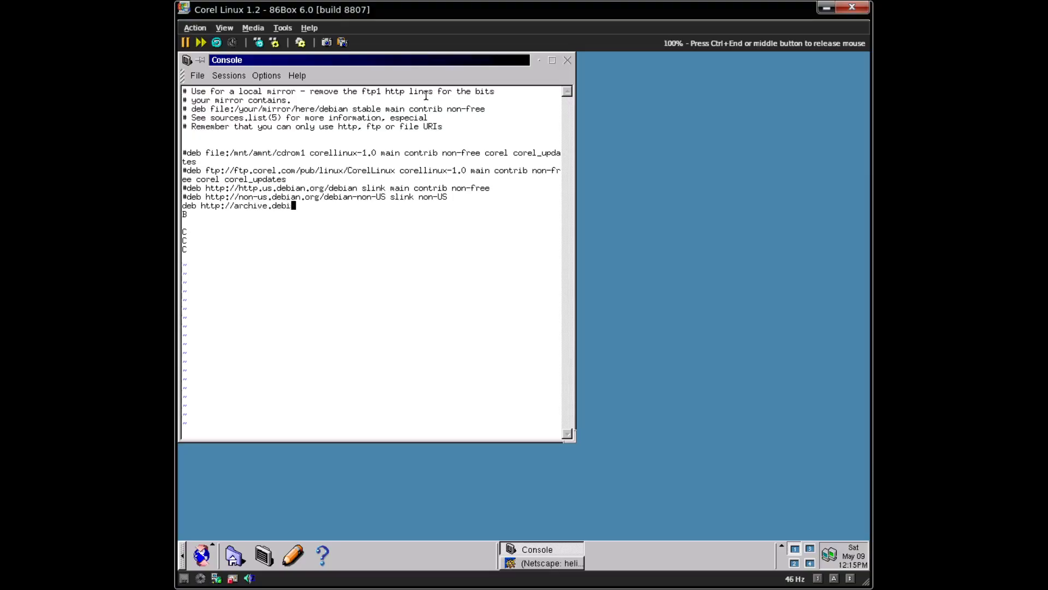
pyautogui.write('an.org/debian')
pyautogui.write('slink main ')
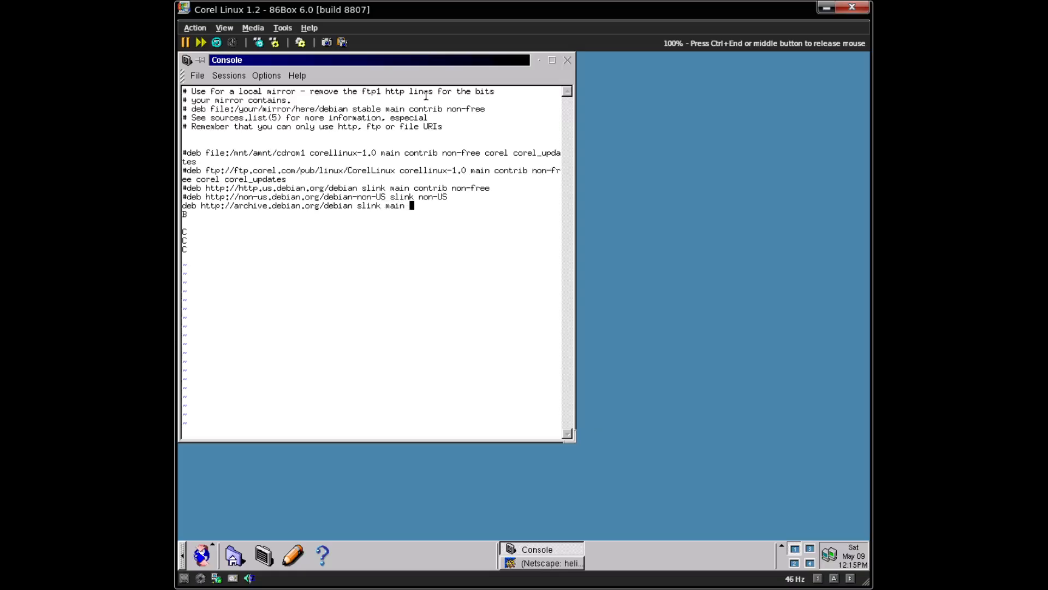
pyautogui.write('contrib non-free')
pyautogui.press('Return')
pyautogui.write('deb http://archiv')
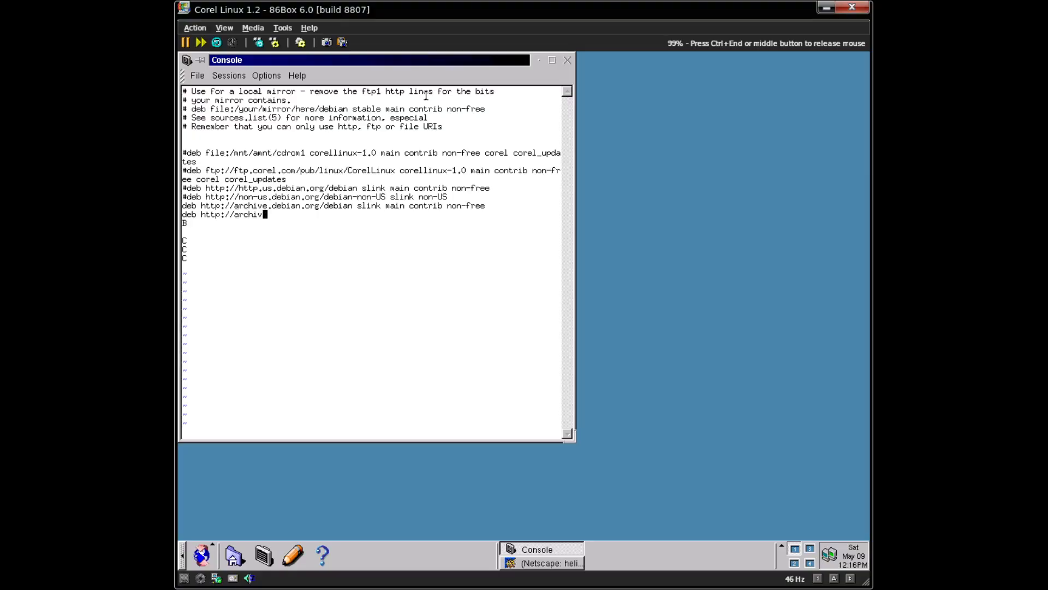
pyautogui.write('e.debian.org/debian-security')
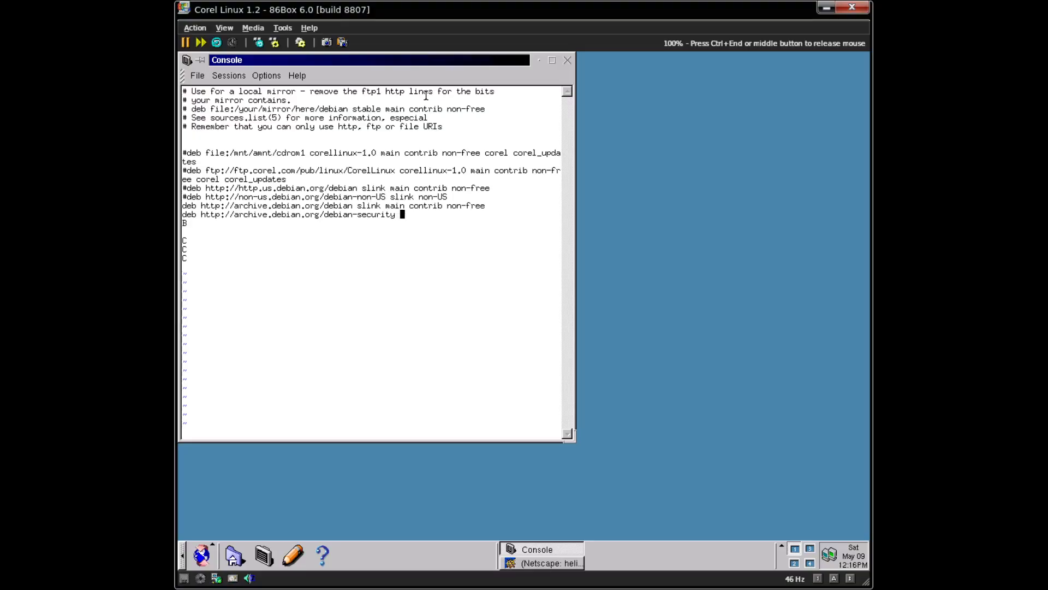
pyautogui.hotkey('ctrl', 'End')
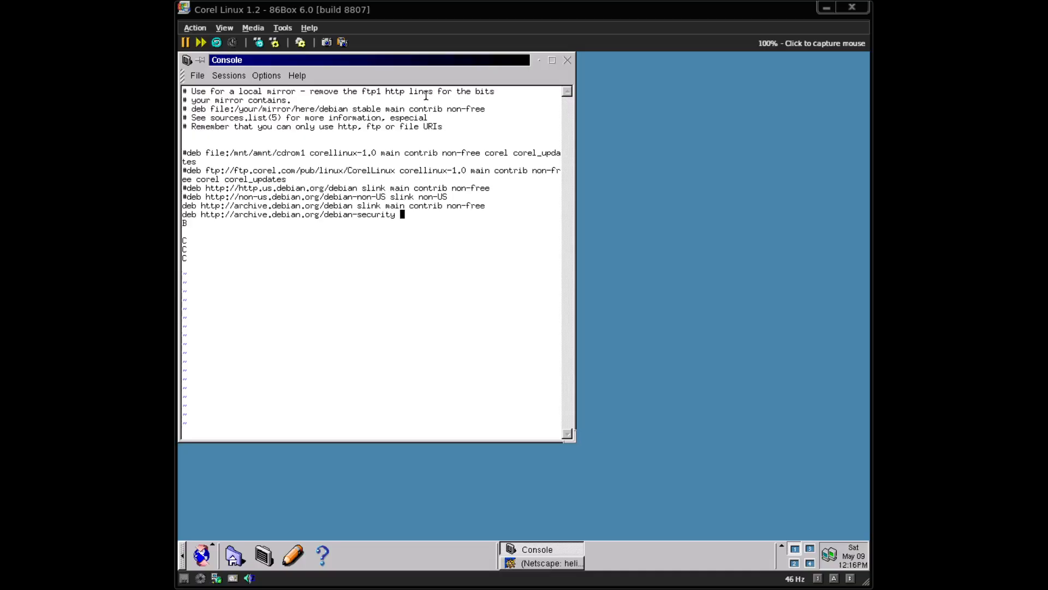
pyautogui.write('skubj')
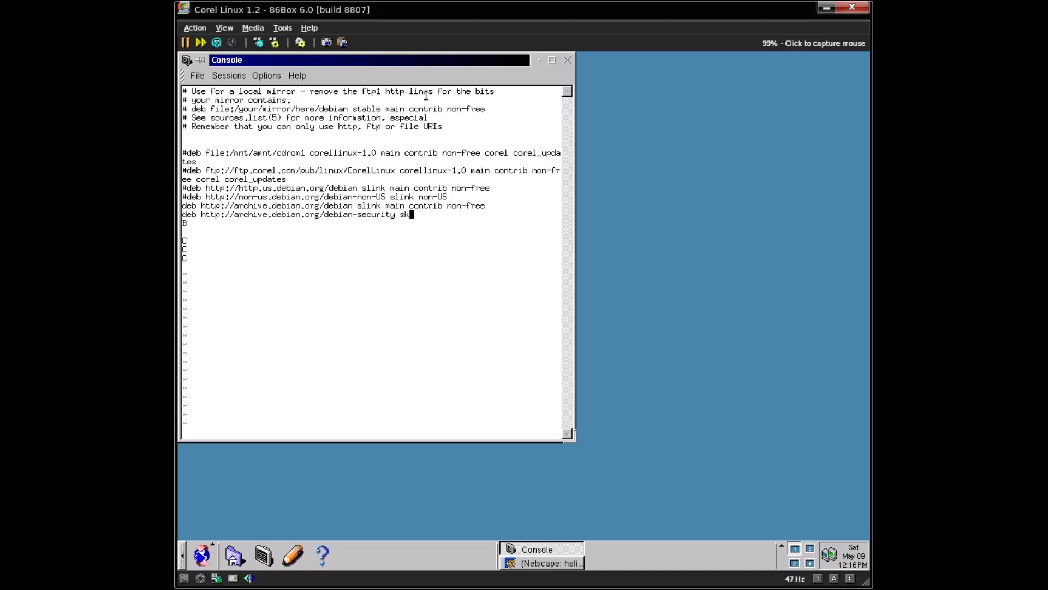
pyautogui.press('BackSpace')
pyautogui.press('BackSpace')
pyautogui.press('BackSpace')
pyautogui.press('BackSpace')
pyautogui.write('link/updates')
pyautogui.write('main')
# - Remove a stray letter, save sources.list with :w, and move to the stray lines
pyautogui.press('Down')
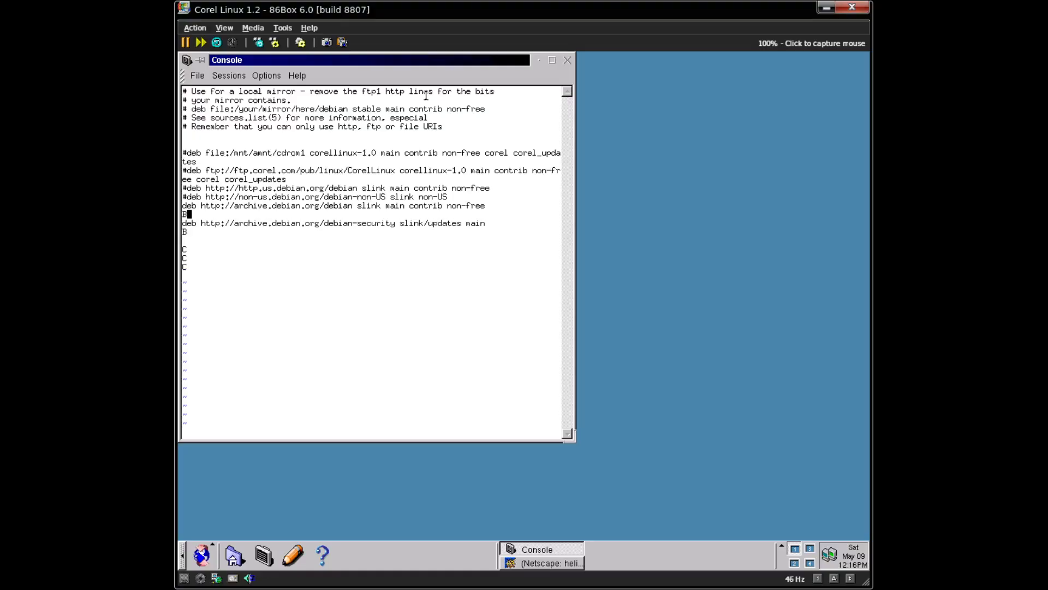
pyautogui.press('BackSpace')
pyautogui.press('Escape')
pyautogui.write(':w')
pyautogui.press('Return')
pyautogui.press('Down')
pyautogui.press('Down')
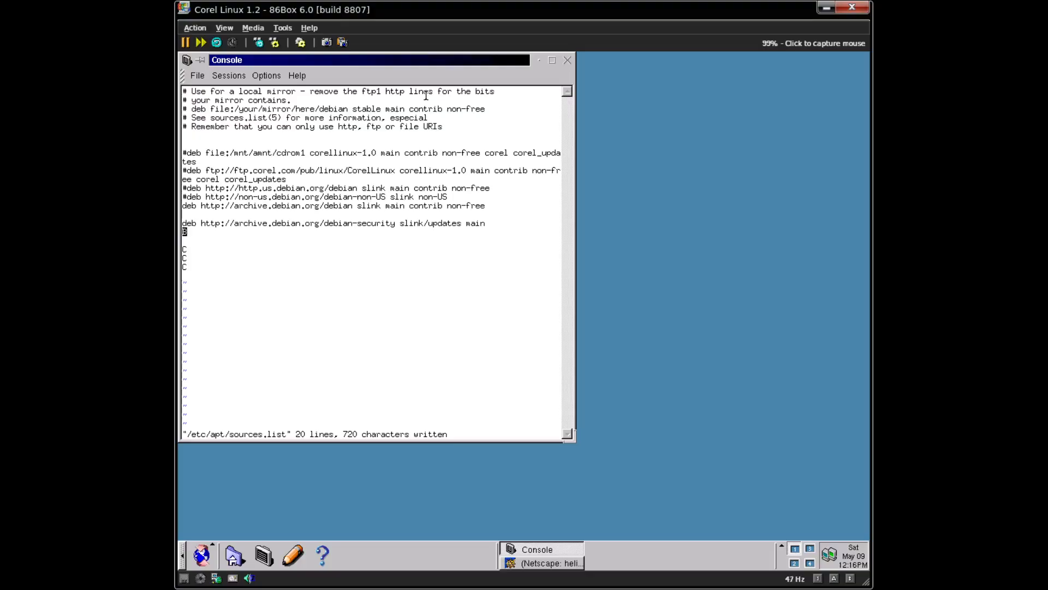
pyautogui.press('Down')
pyautogui.press('Down')
pyautogui.press('Down')
# - Delete the stray C characters from the lines below the new entries
pyautogui.press('x')
pyautogui.press('Up')
pyautogui.press('x')
pyautogui.press('Down')
pyautogui.press('Down')
pyautogui.press('x')
pyautogui.press('Up')
pyautogui.press('Up')
pyautogui.press('Up')
pyautogui.press('Up')
pyautogui.press('Up')
pyautogui.press('Up')
pyautogui.write('ideb http://archive.debi')
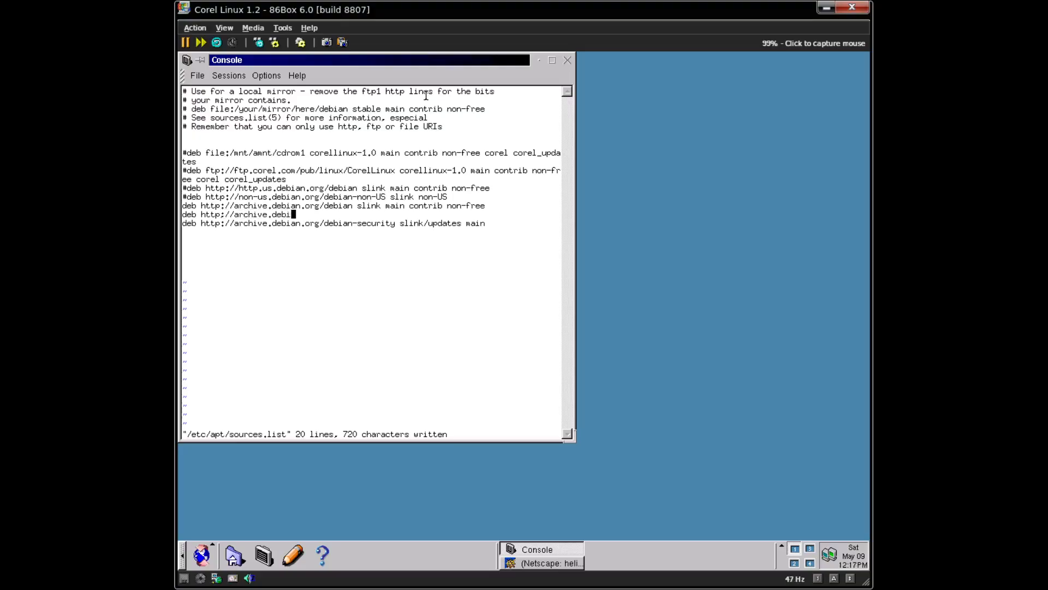
pyautogui.write('an.org/debian-')
pyautogui.write('non-US slink')
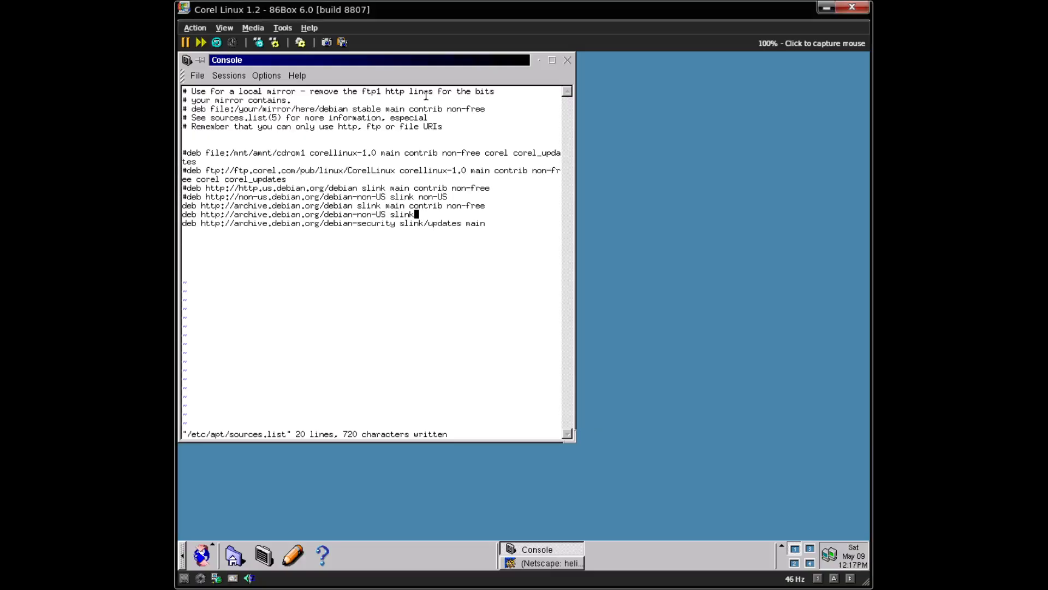
pyautogui.write('non-US')
pyautogui.press('Escape')
pyautogui.write(':wq')
pyautogui.press('Return')
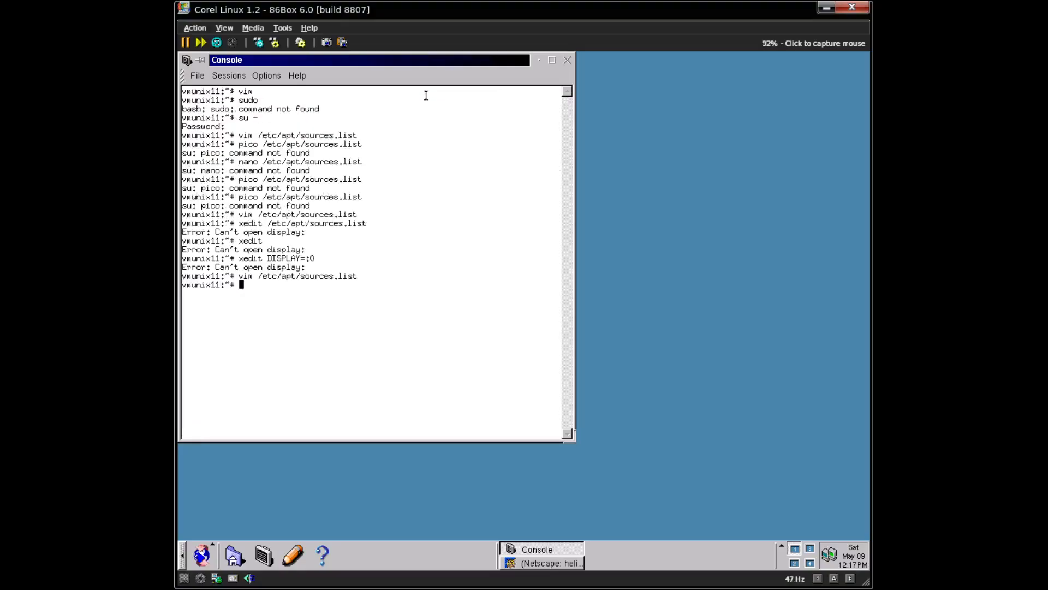
# - Check the user with whoami and change /etc/hostname from vmunix11 to corel
pyautogui.write('cle')
pyautogui.press('BackSpace')
pyautogui.press('BackSpace')
pyautogui.press('BackSpace')
pyautogui.write('whoami')
pyautogui.press('Return')
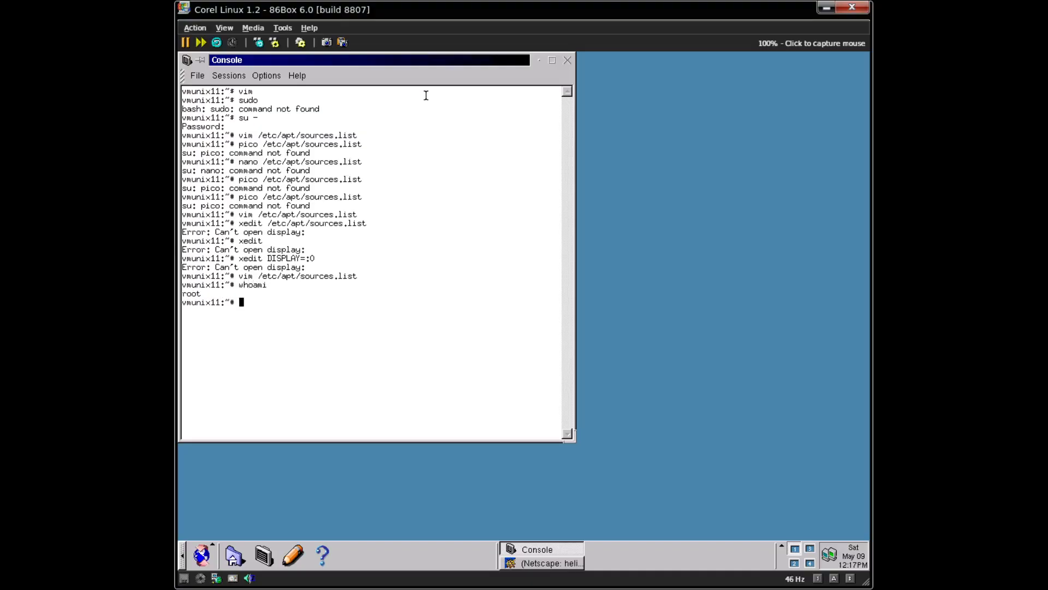
pyautogui.write('vim /etc/hostna')
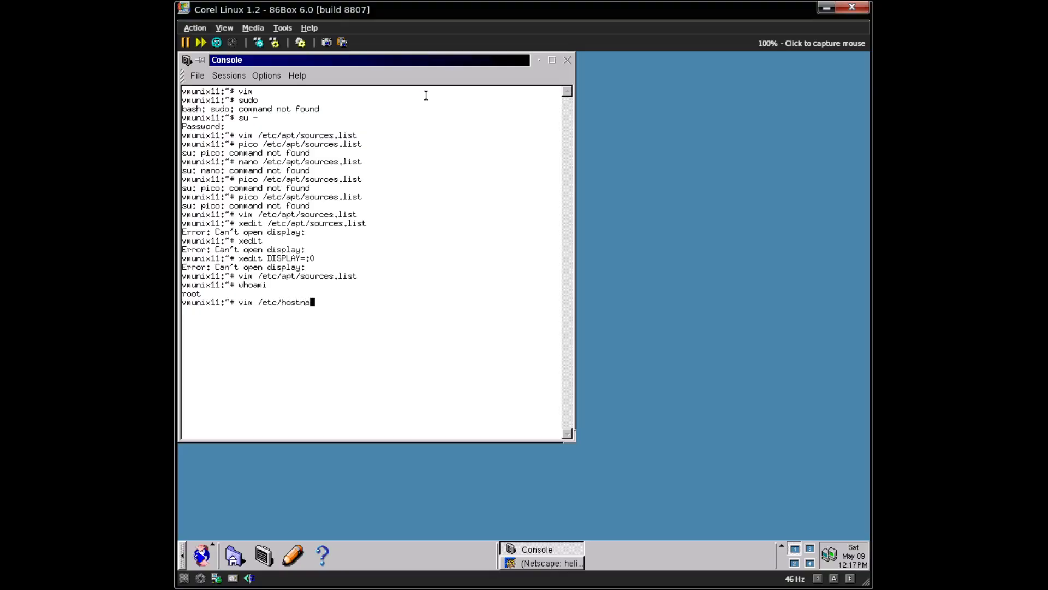
pyautogui.write('me')
pyautogui.press('Return')
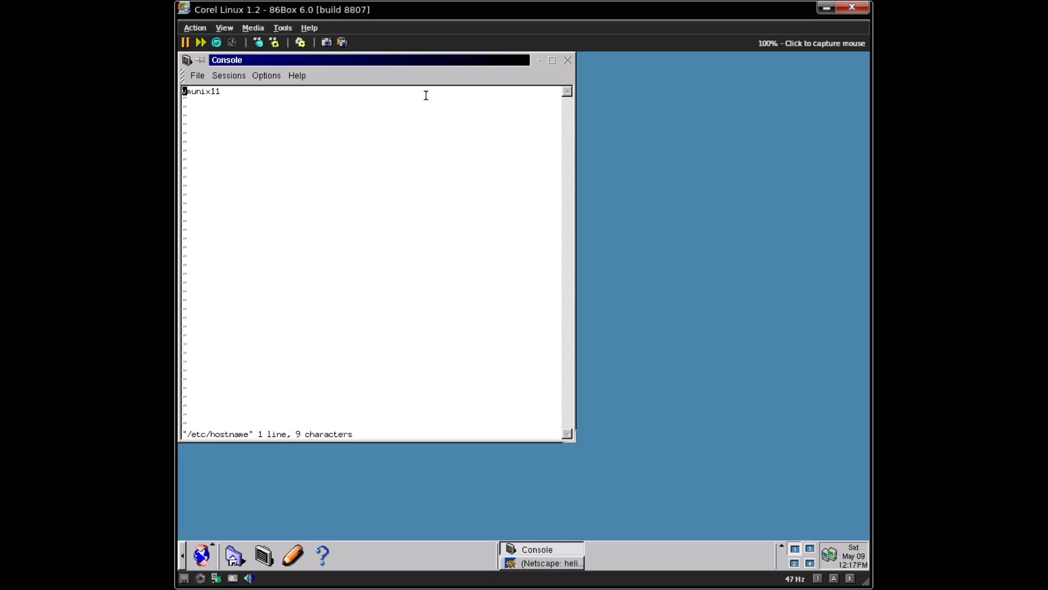
pyautogui.press('x')
pyautogui.press('x')
pyautogui.press('x')
pyautogui.press('x')
pyautogui.press('x')
pyautogui.press('x')
pyautogui.press('x')
pyautogui.press('x')
pyautogui.press('x')
pyautogui.write('icorel')
pyautogui.press('Escape')
pyautogui.write(':wq')
pyautogui.press('Return')
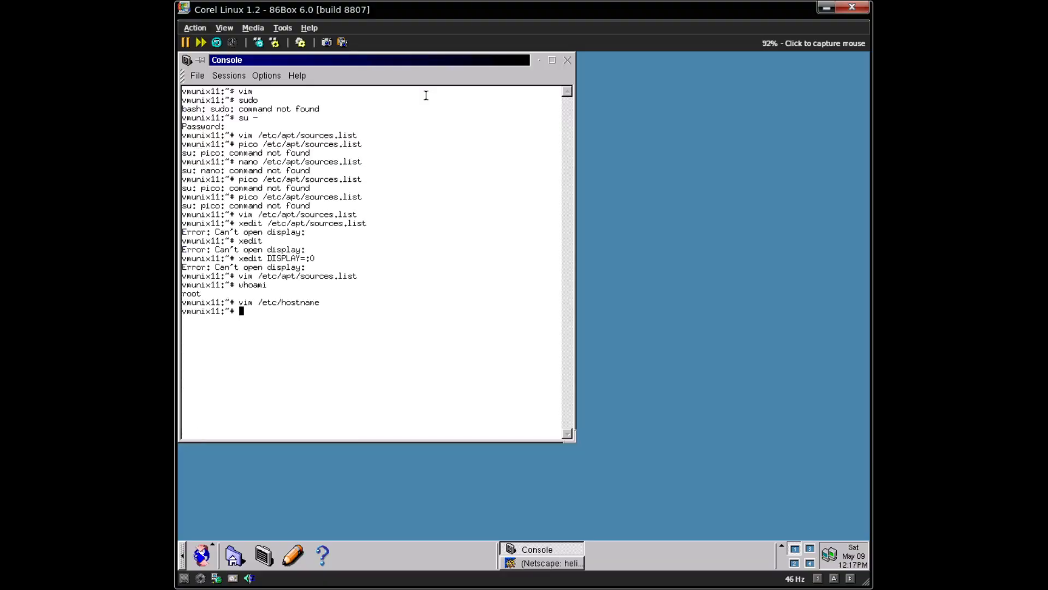
# - Clear the screen and run apt-get update, which reports malformed line 13
pyautogui.hotkey('ctrl', 'l')
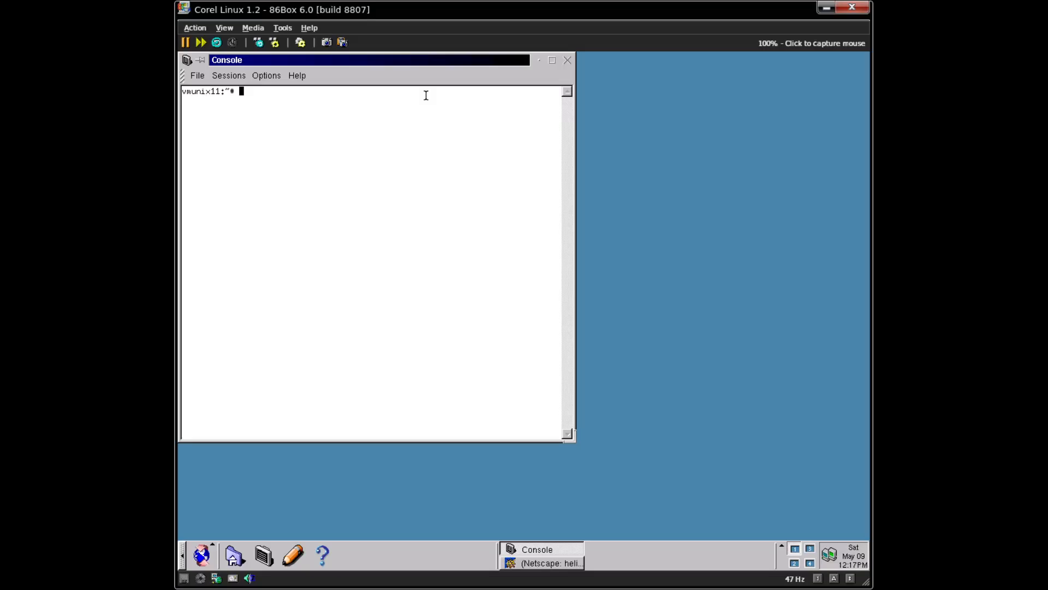
pyautogui.write('apt-get update')
pyautogui.press('Return')
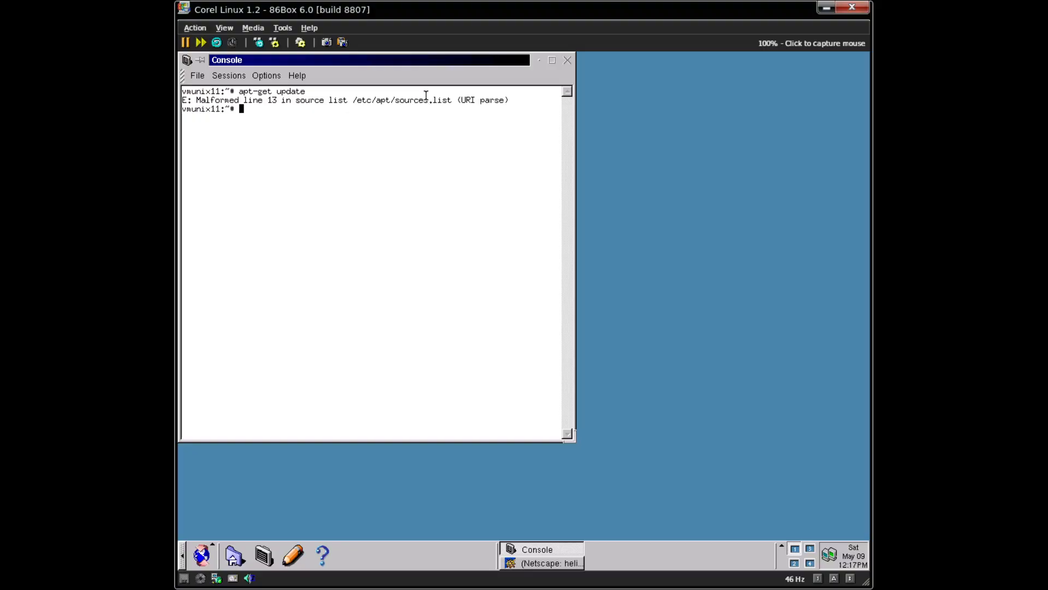
# - Jump to line 13 of sources.list, insert the missing colon in the URL, and save with :wq
pyautogui.write('vim /etc/hostname')
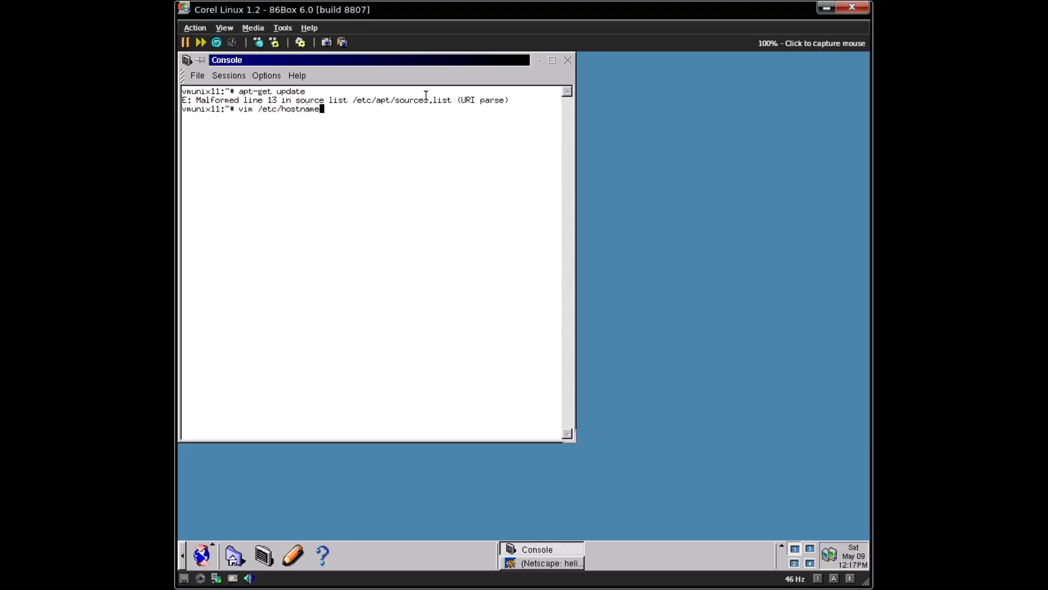
pyautogui.hotkey('ctrl', 'u')
pyautogui.write('vim /etc/apt/sources.list')
pyautogui.press('Return')
pyautogui.write(':13')
pyautogui.press('Return')
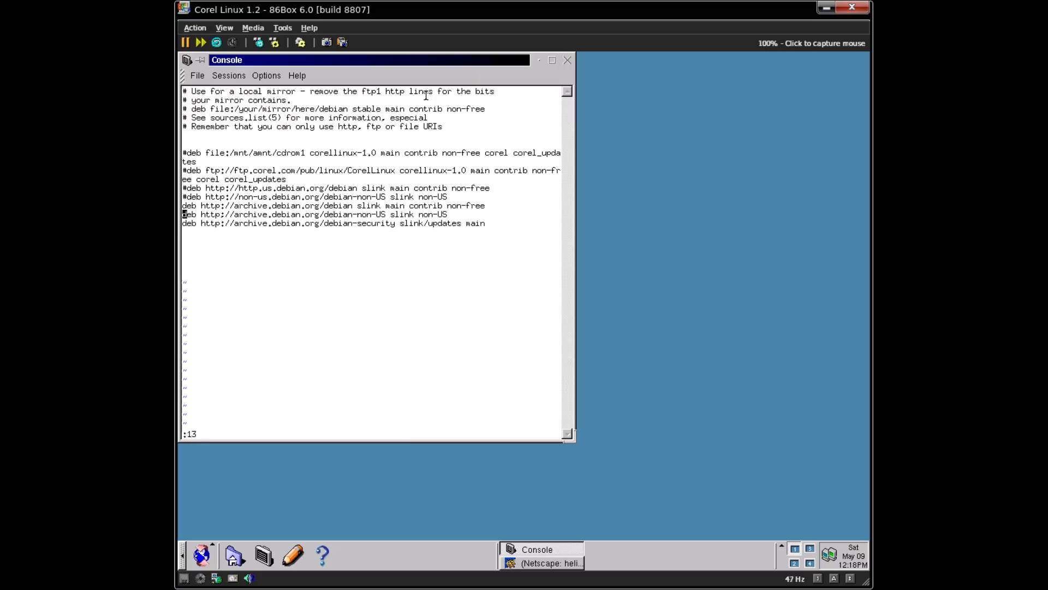
pyautogui.press('Right')
pyautogui.press('Right')
pyautogui.press('Right')
pyautogui.press('Right')
pyautogui.press('Right')
pyautogui.press('Right')
pyautogui.press('Right')
pyautogui.press('Right')
pyautogui.write('x')
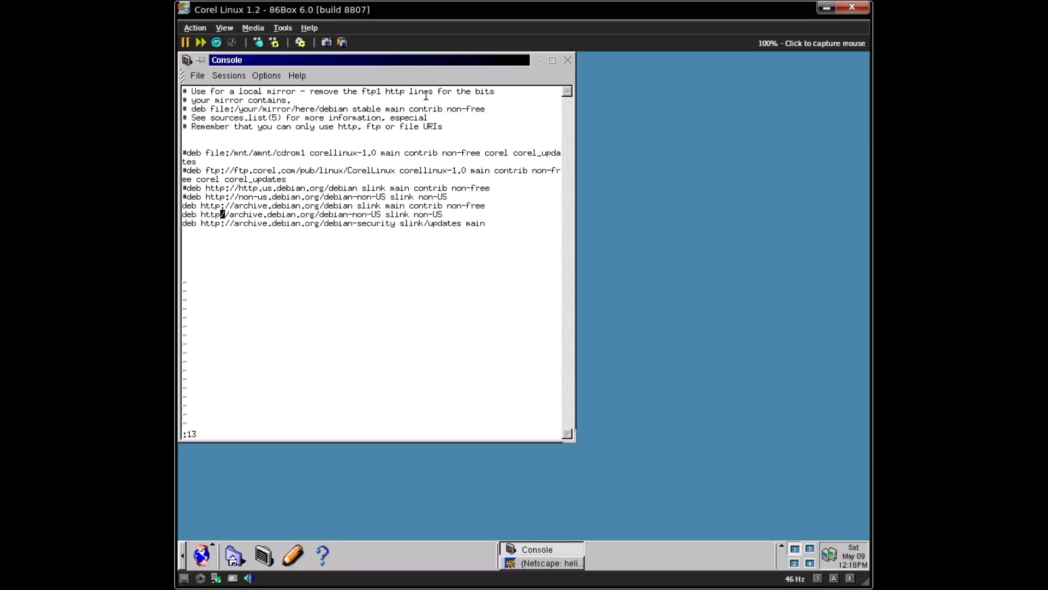
pyautogui.write('i:')
pyautogui.press('Escape')
pyautogui.write(':wq')
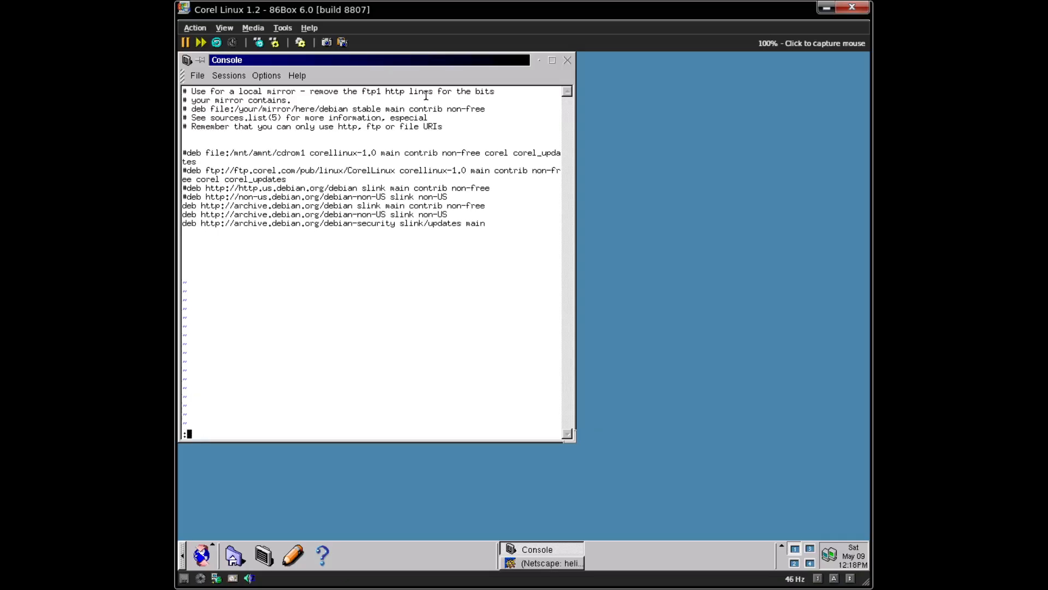
pyautogui.press('Return')
# - Clear the screen and rerun apt-get update, fetching the slink lists but 404 on slink/updates
pyautogui.press('Up')
pyautogui.press('Up')
pyautogui.hotkey('ctrl', 'l')
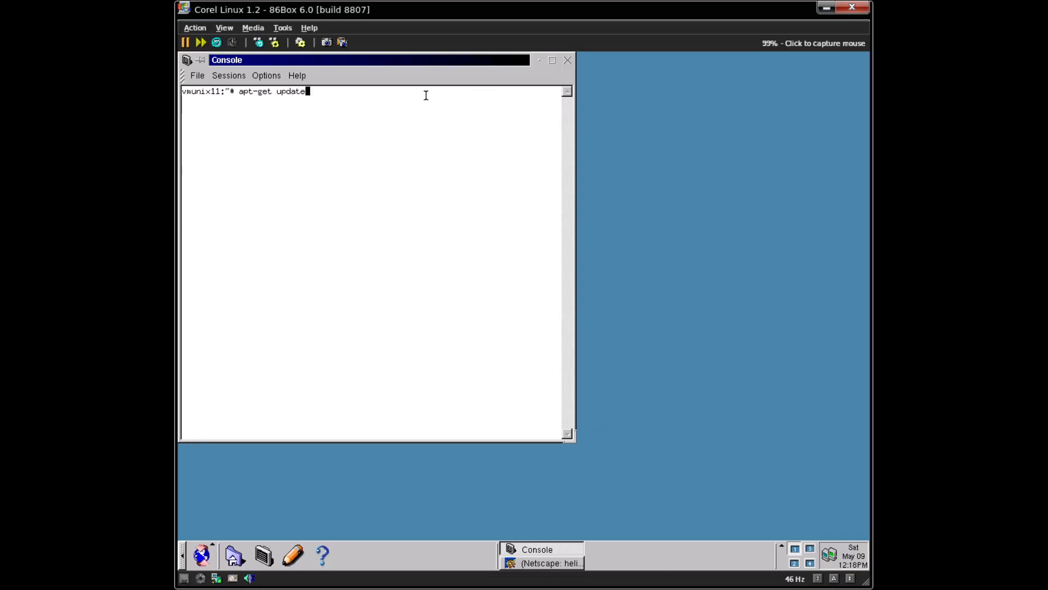
pyautogui.press('Return')
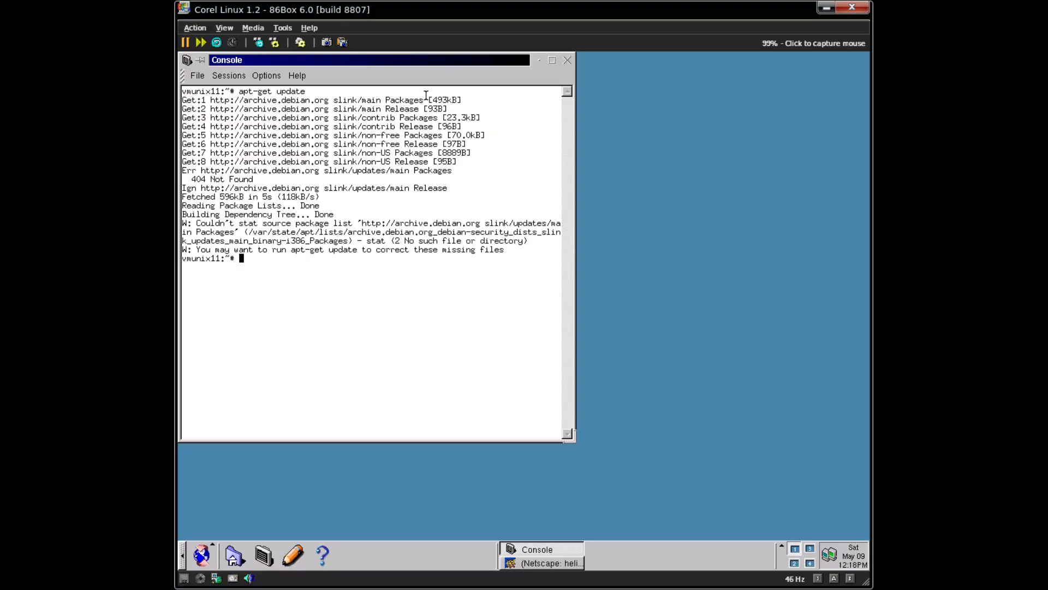
pyautogui.click(471, 55)
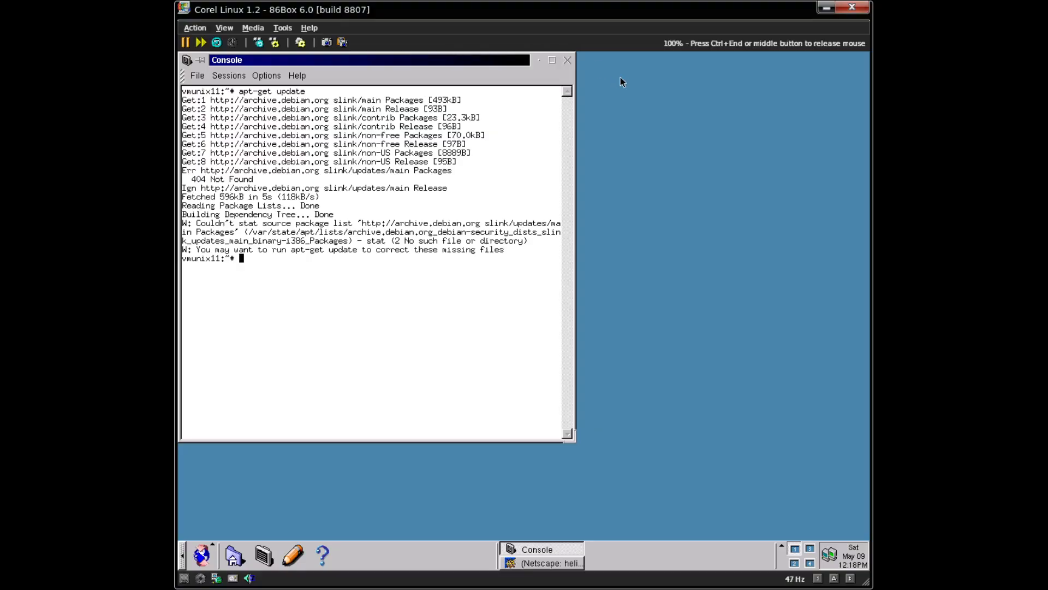
# - Maximize the Console window and rerun apt-get update, still hitting 404 on slink/updates/main
pyautogui.click(552, 60)
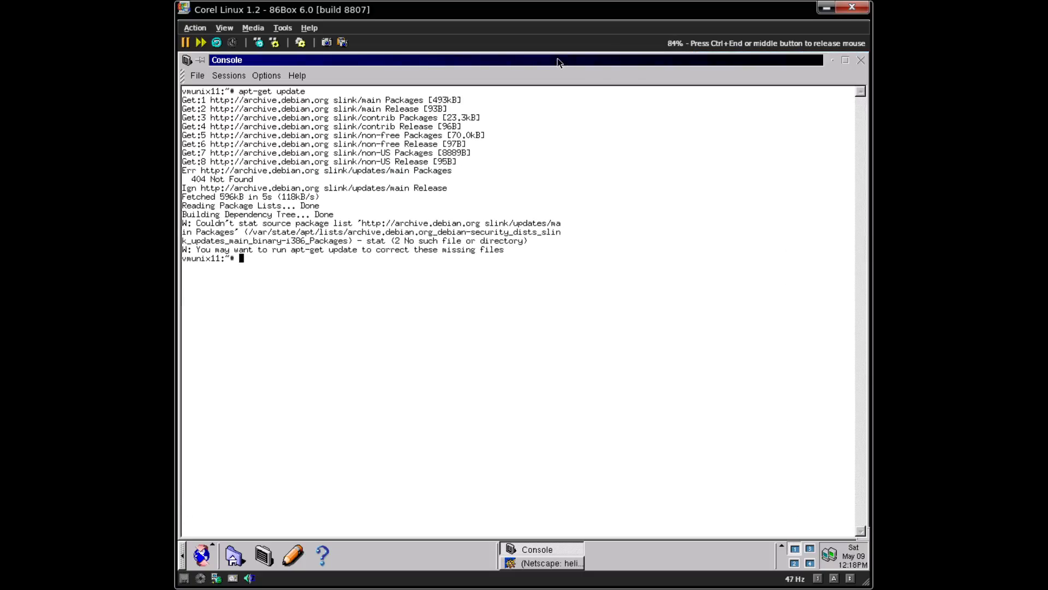
pyautogui.press('Up')
pyautogui.hotkey('ctrl', 'l')
pyautogui.press('Return')
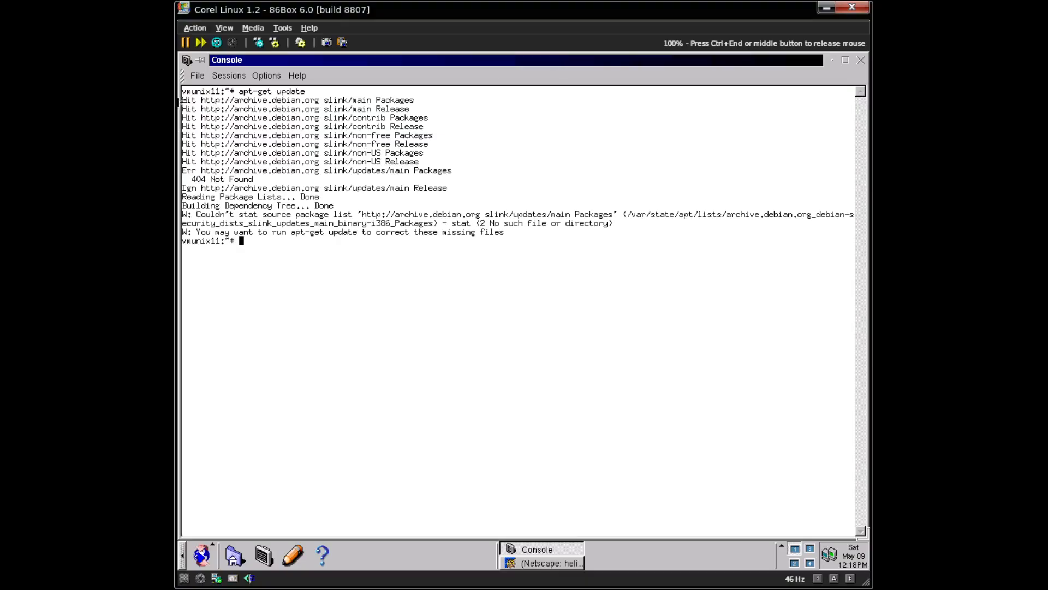
pyautogui.hotkey('ctrl', 'End')
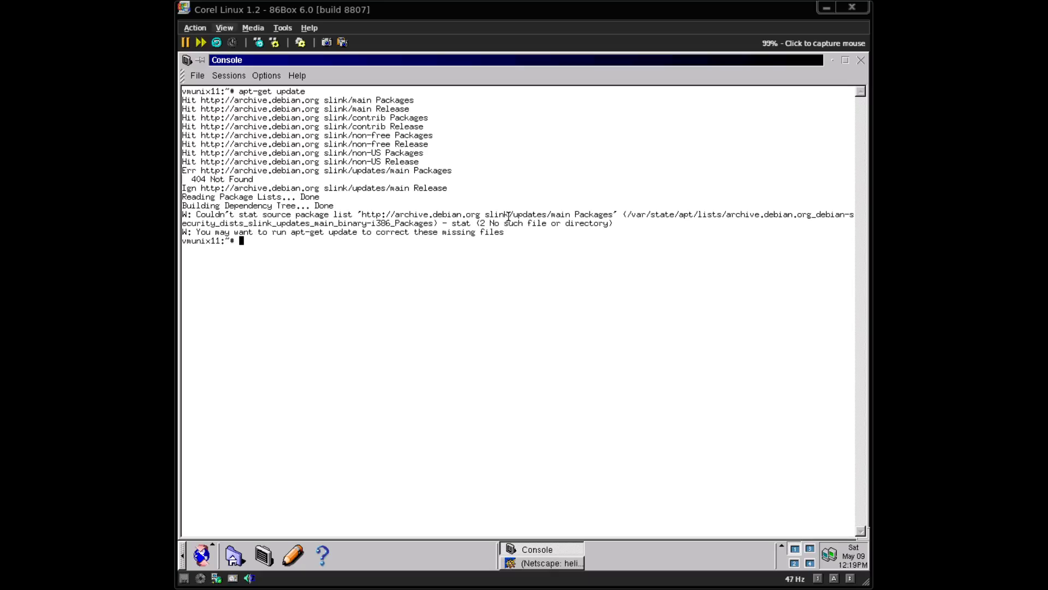
# - Put # in front of the debian-security line in sources.list and save with :wq
pyautogui.press('Up')
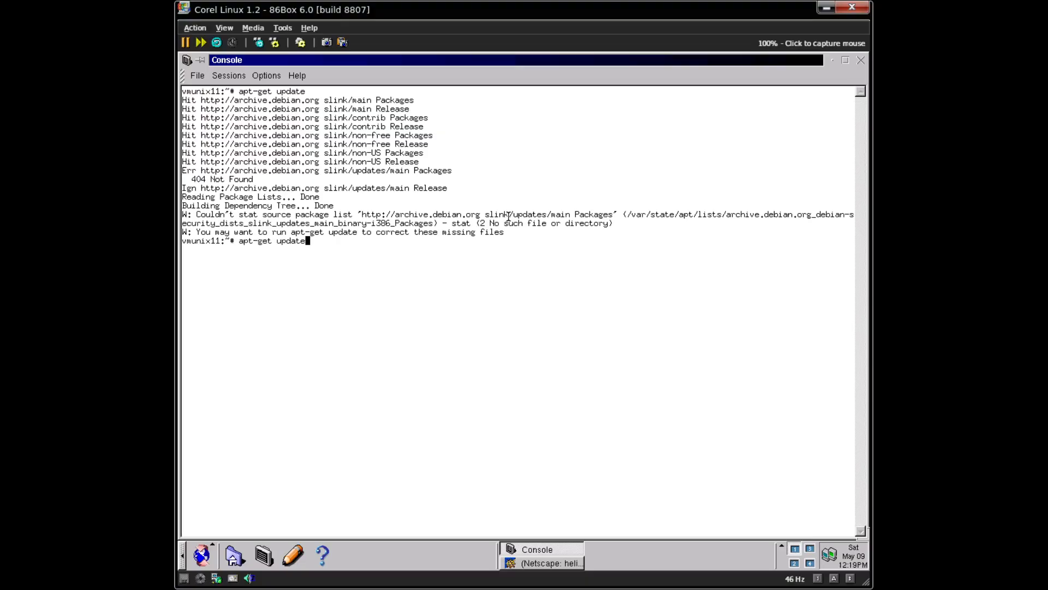
pyautogui.press('Up')
pyautogui.press('Down')
pyautogui.press('Up')
pyautogui.press('Return')
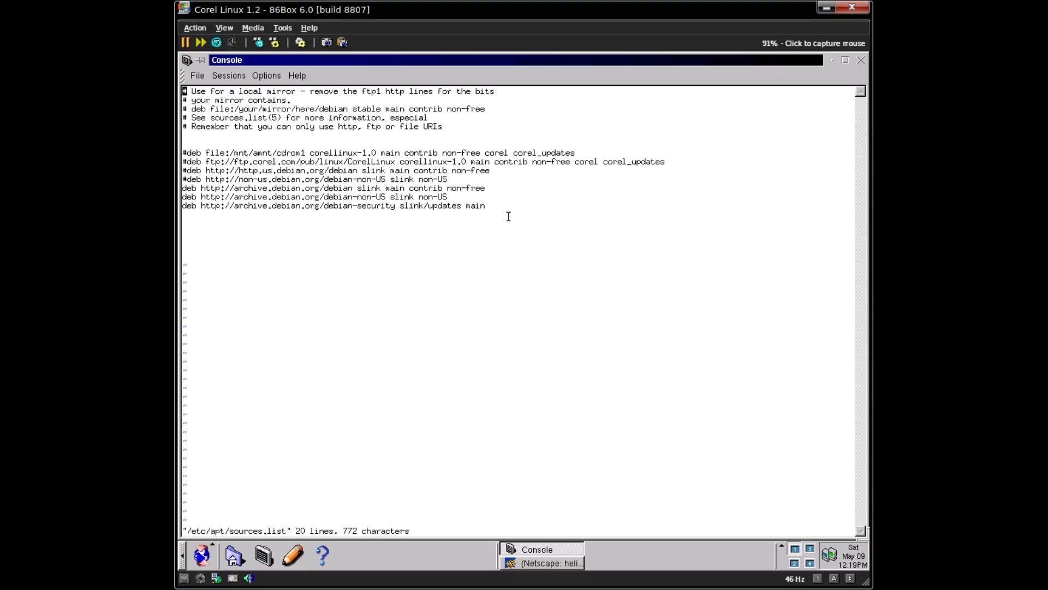
pyautogui.press('Down')
pyautogui.press('Down')
pyautogui.press('Down')
pyautogui.press('Down')
pyautogui.press('Down')
pyautogui.press('Down')
pyautogui.press('Down')
pyautogui.press('Down')
pyautogui.press('Down')
pyautogui.press('Down')
pyautogui.press('Down')
pyautogui.press('Down')
pyautogui.press('Down')
pyautogui.write('i#')
pyautogui.press('Escape')
pyautogui.write(':wq')
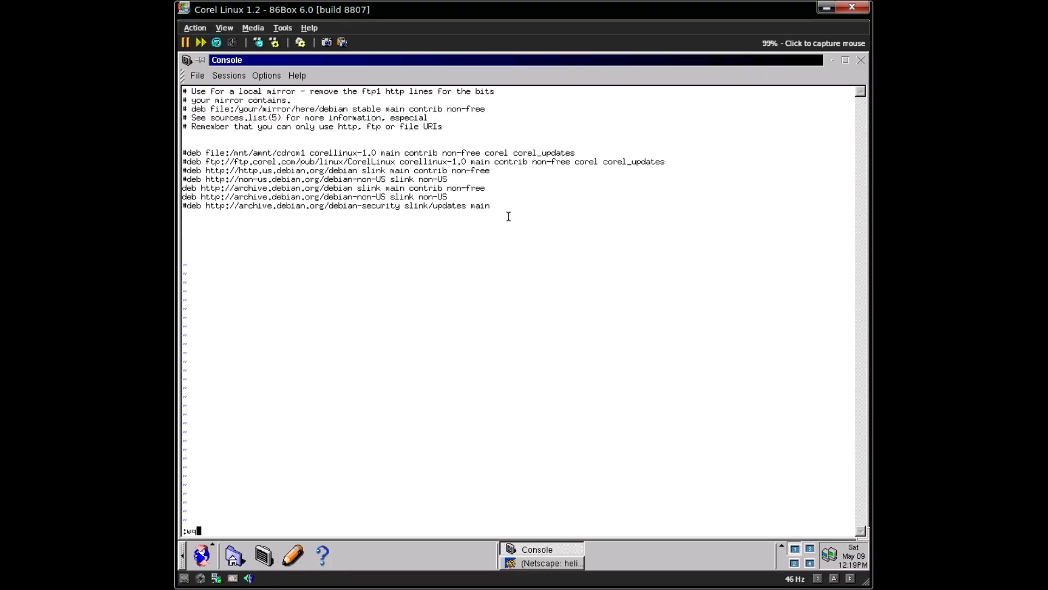
pyautogui.press('Return')
# - Clear the screen and rerun apt-get update, now finishing without errors
pyautogui.press('Up')
pyautogui.press('Up')
pyautogui.hotkey('ctrl', 'l')
pyautogui.press('Return')
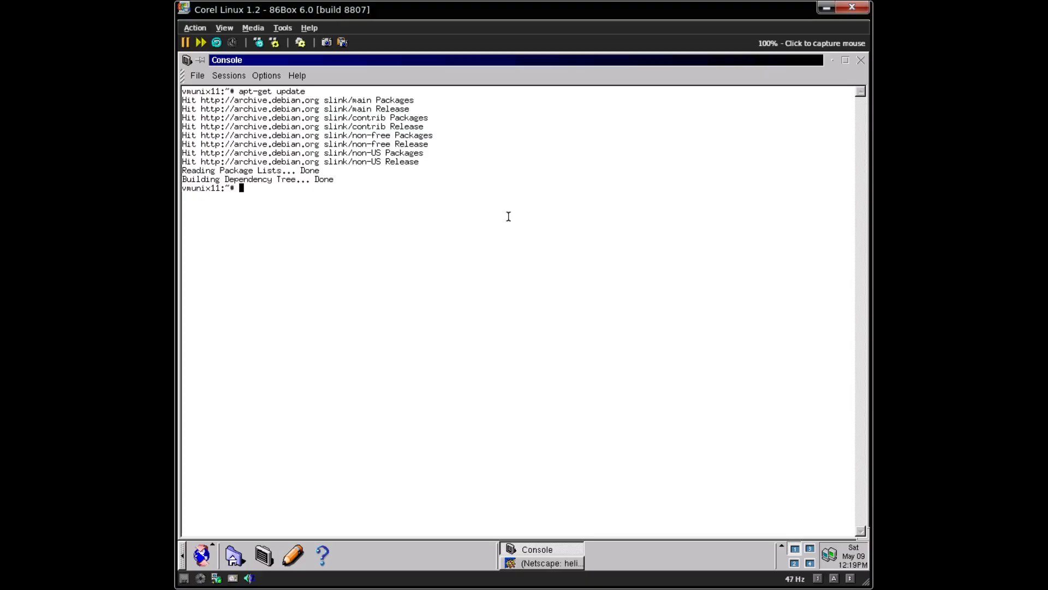
# - List the apt commands via tab completion and show apt-get --help, fixing the typo
pyautogui.hotkey('ctrl', 'l')
pyautogui.write('apt-')
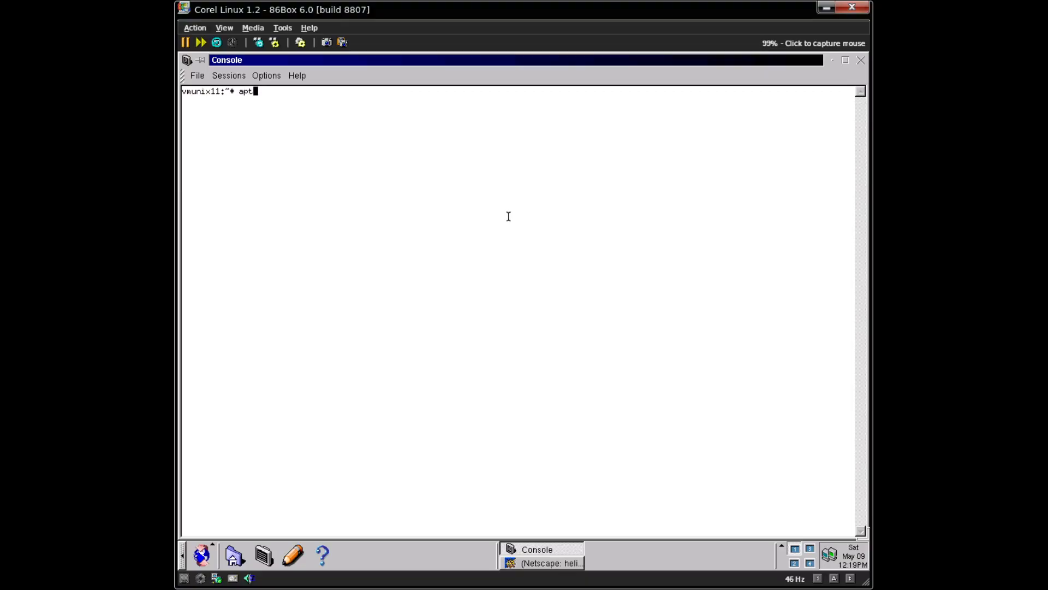
pyautogui.press('Tab')
pyautogui.press('Tab')
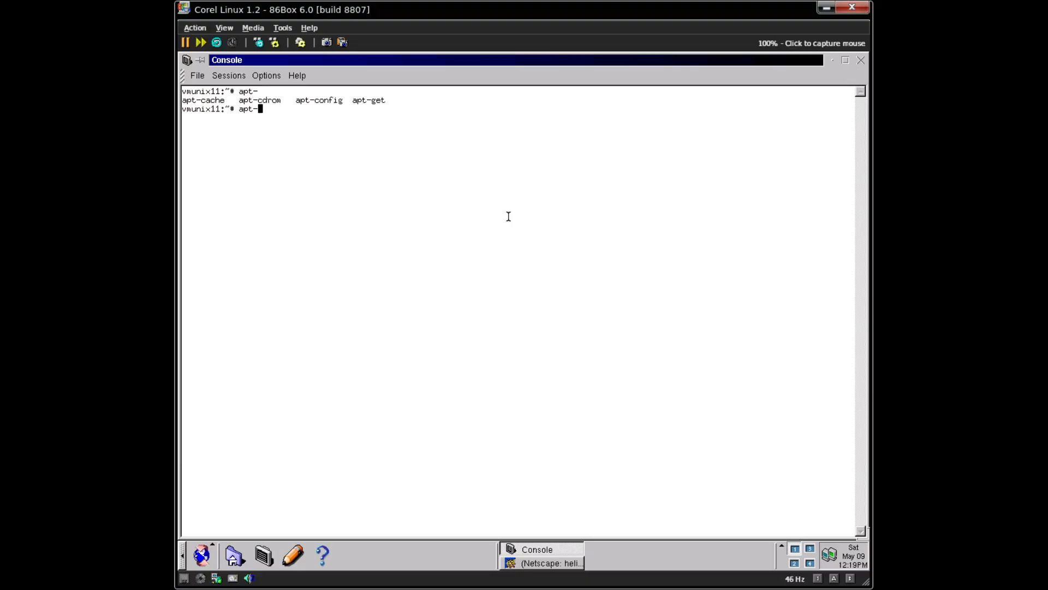
pyautogui.write('get --hel;')
pyautogui.press('Return')
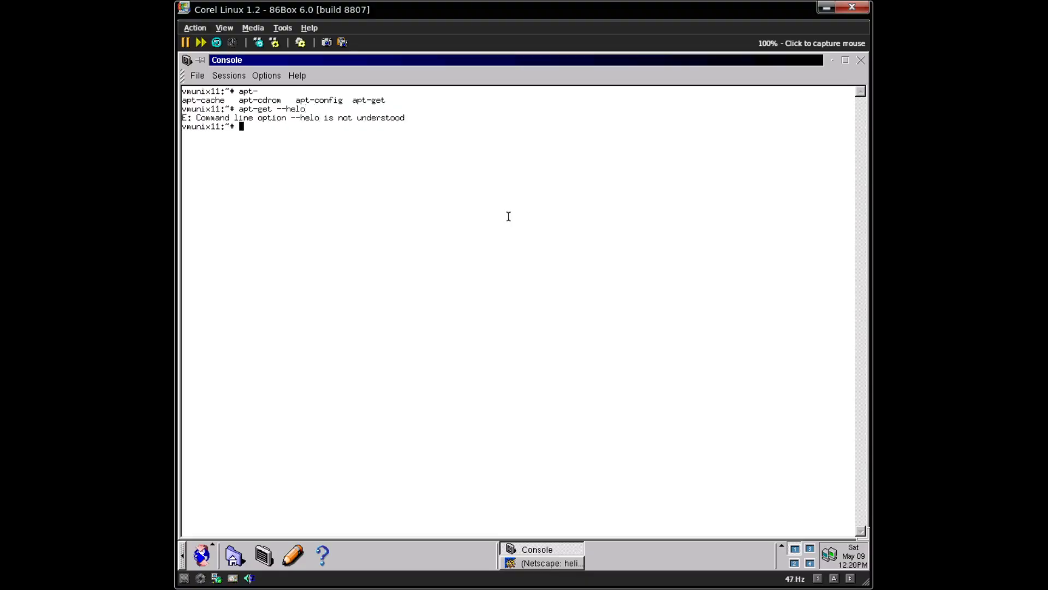
pyautogui.press('Up')
pyautogui.press('BackSpace')
pyautogui.write('pt-get --hel')
pyautogui.press('Return')
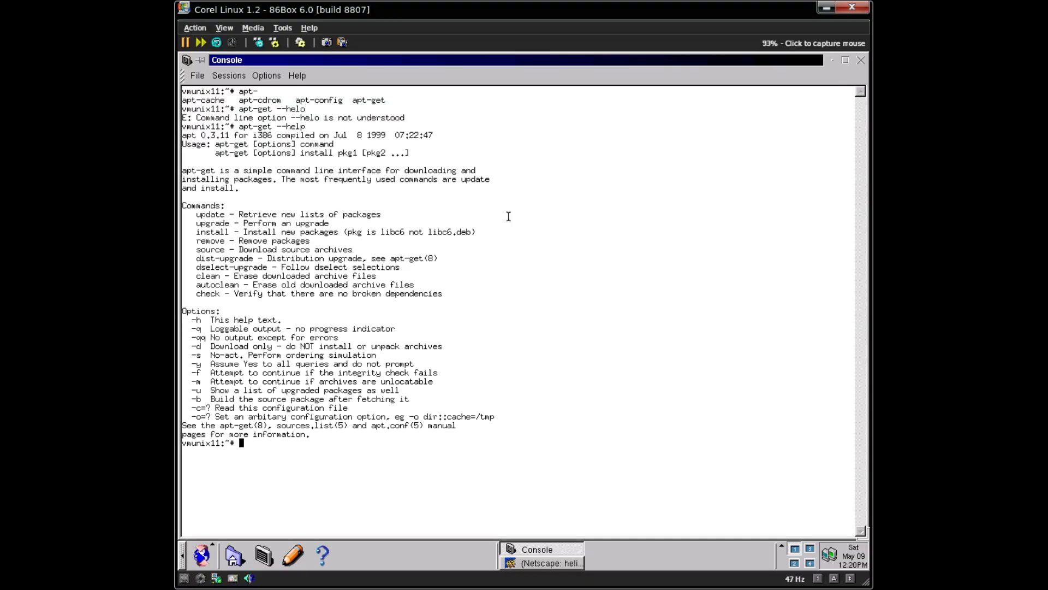
# - Run apt-get upgrade, which offers 14 packages totalling 8694kB
pyautogui.write('apt-get upgrade')
pyautogui.hotkey('ctrl', 'l')
pyautogui.press('Return')
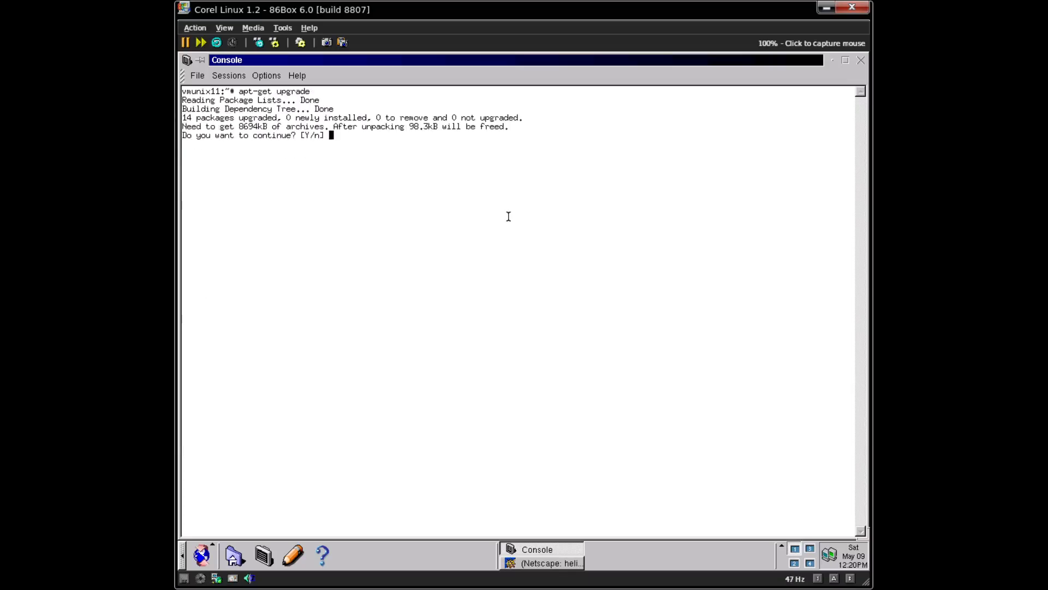
# - Confirm the upgrade so the 14 packages download and install
pyautogui.press('Return')
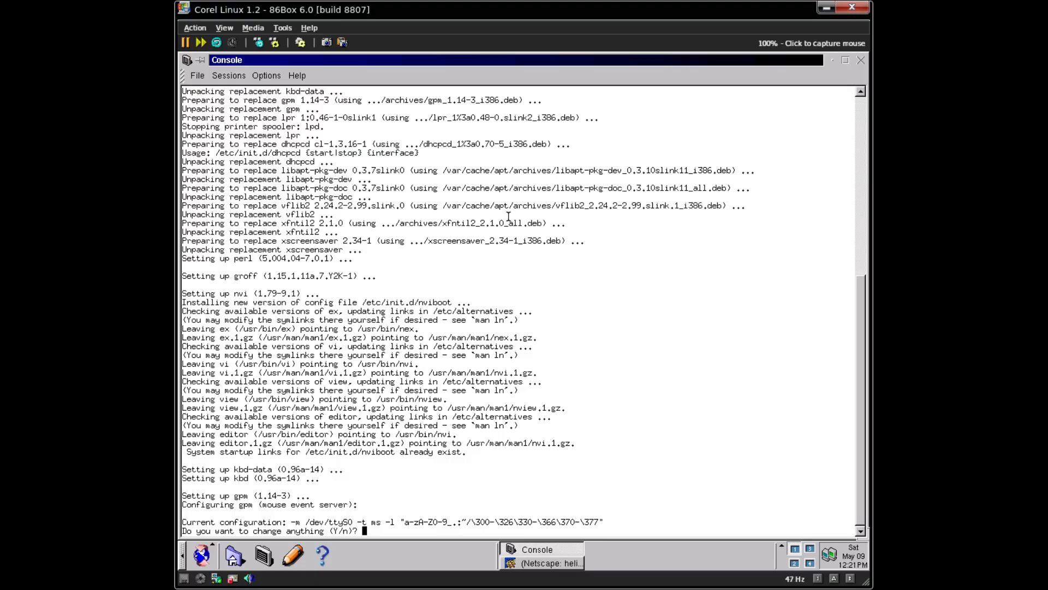
# - Answer n to keep gpm's configuration and accept eth0 as the dhcpcd interface
pyautogui.write('n')
pyautogui.press('Return')
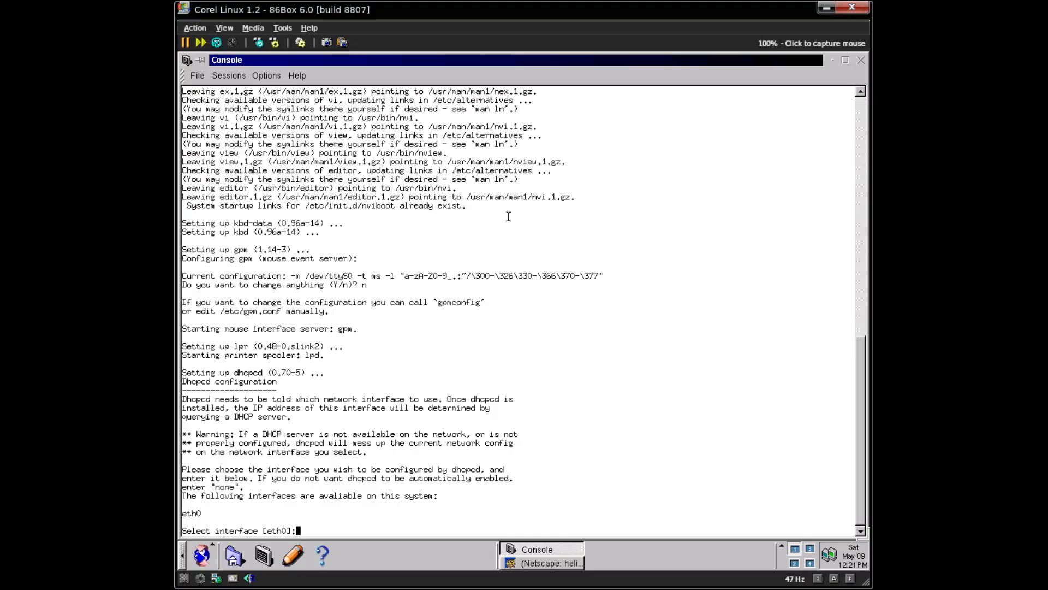
pyautogui.press('Return')
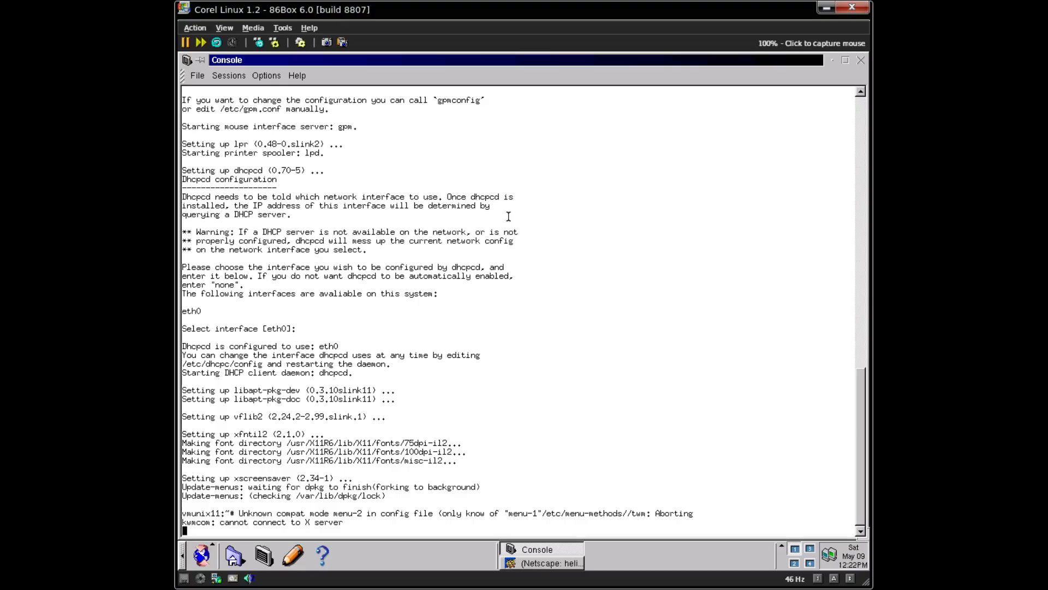
pyautogui.press('Return')
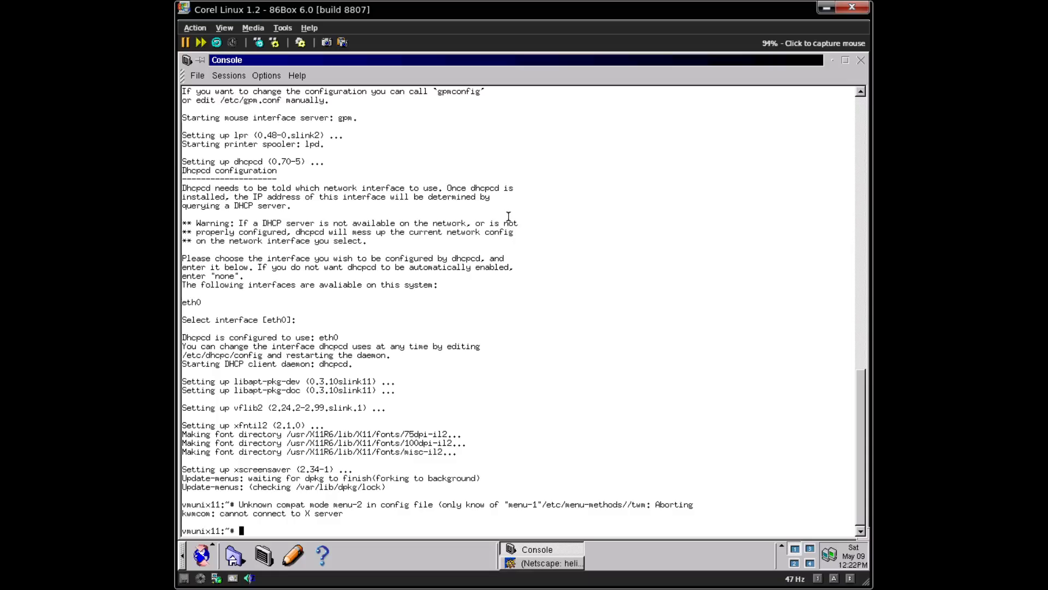
# - Discard a partly typed sudo and get a fresh root prompt
pyautogui.write('sudo')
pyautogui.press('BackSpace')
pyautogui.press('BackSpace')
pyautogui.press('BackSpace')
pyautogui.press('BackSpace')
pyautogui.press('BackSpace')
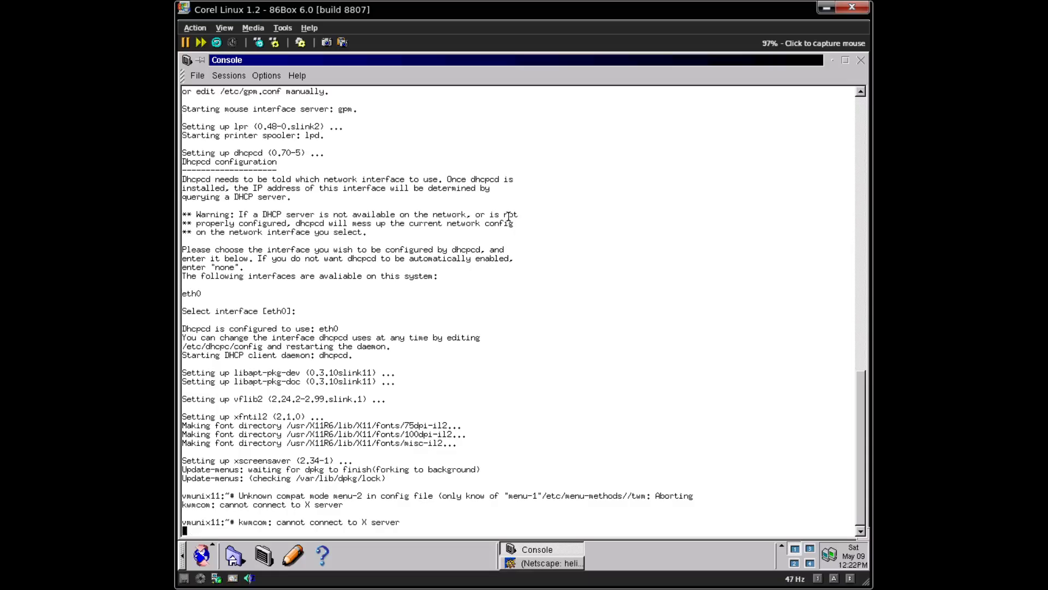
pyautogui.press('Return')
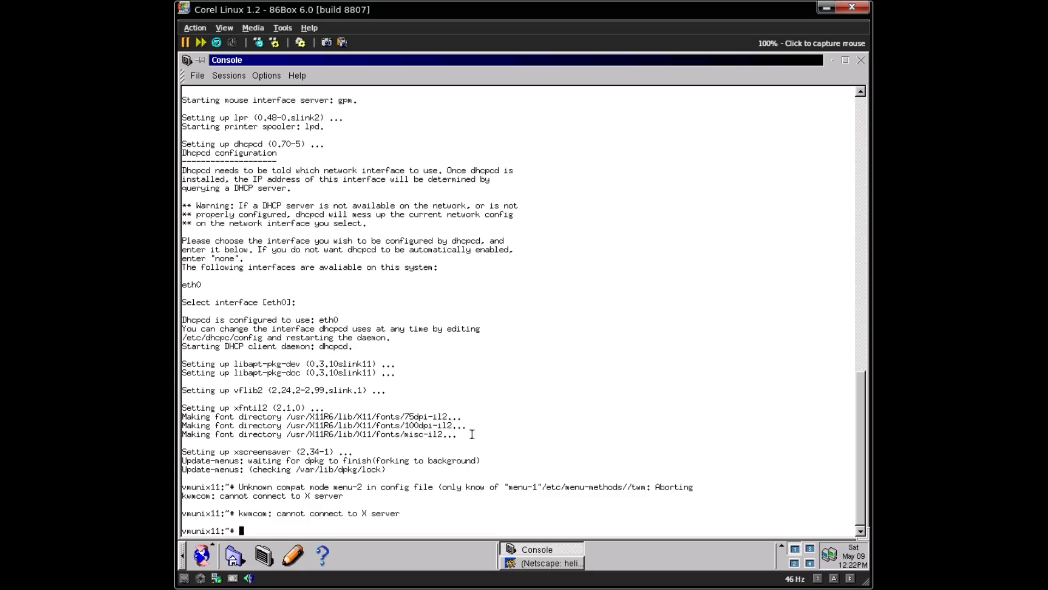
# - Log out of the Corel Linux desktop session, confirming despite open windows
pyautogui.click(253, 446)
pyautogui.click(247, 533)
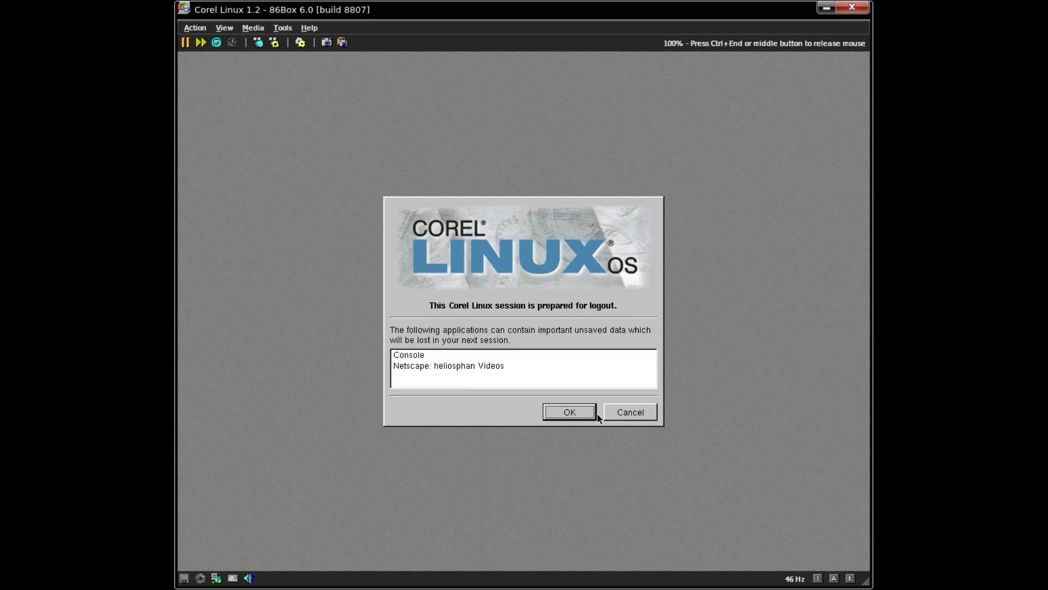
pyautogui.click(581, 414)
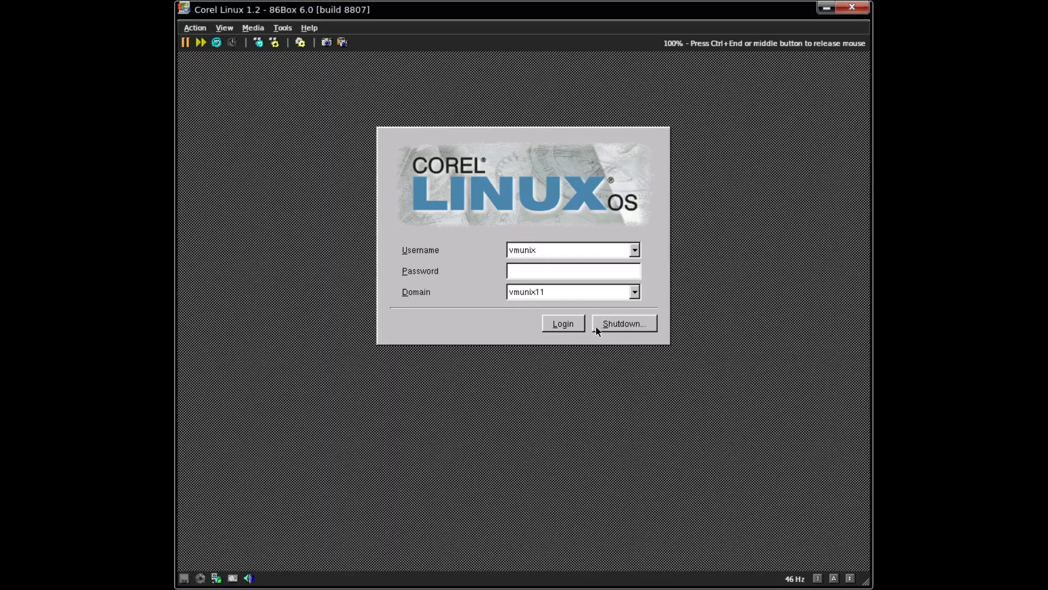
# - Shut down the guest from the login screen using a plain Shutdown
pyautogui.click(597, 327)
pyautogui.click(525, 250)
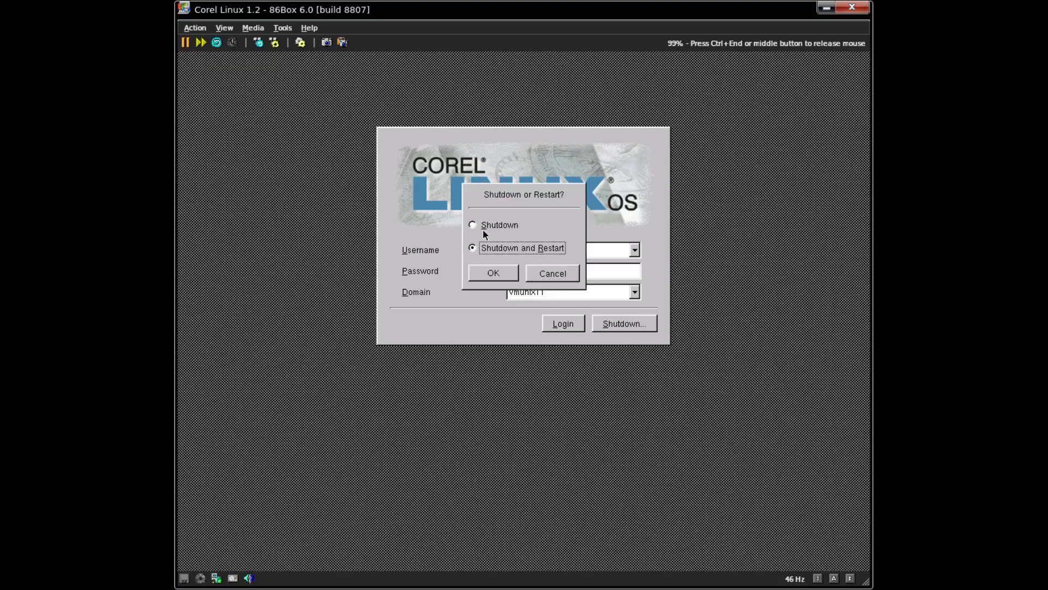
pyautogui.click(487, 222)
pyautogui.click(484, 274)
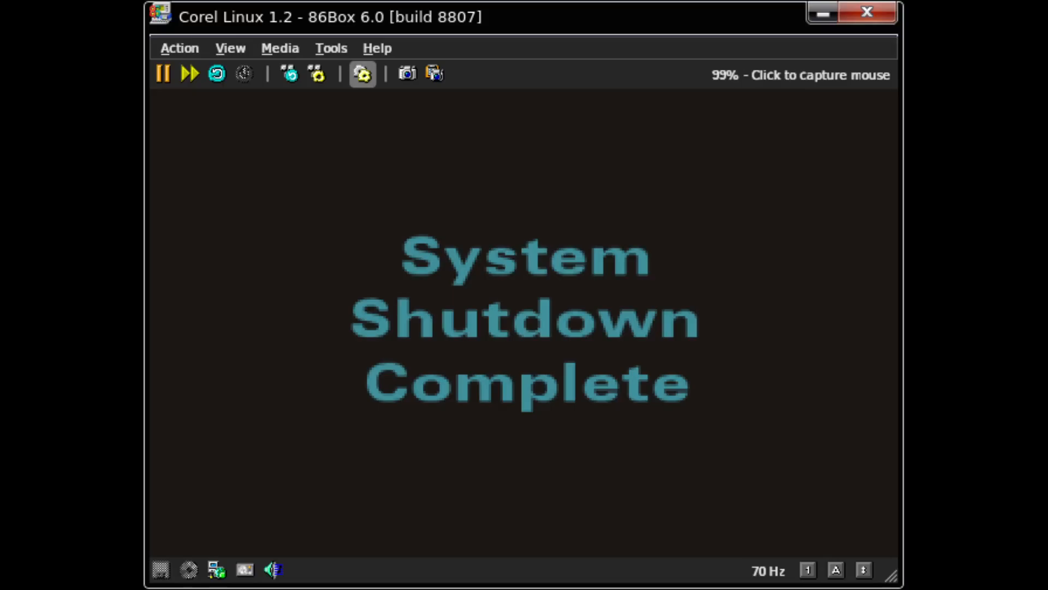
# - Pause and reset the virtual machine, then boot '1. Corel Linux' from the LILO menu
pyautogui.click(362, 74)
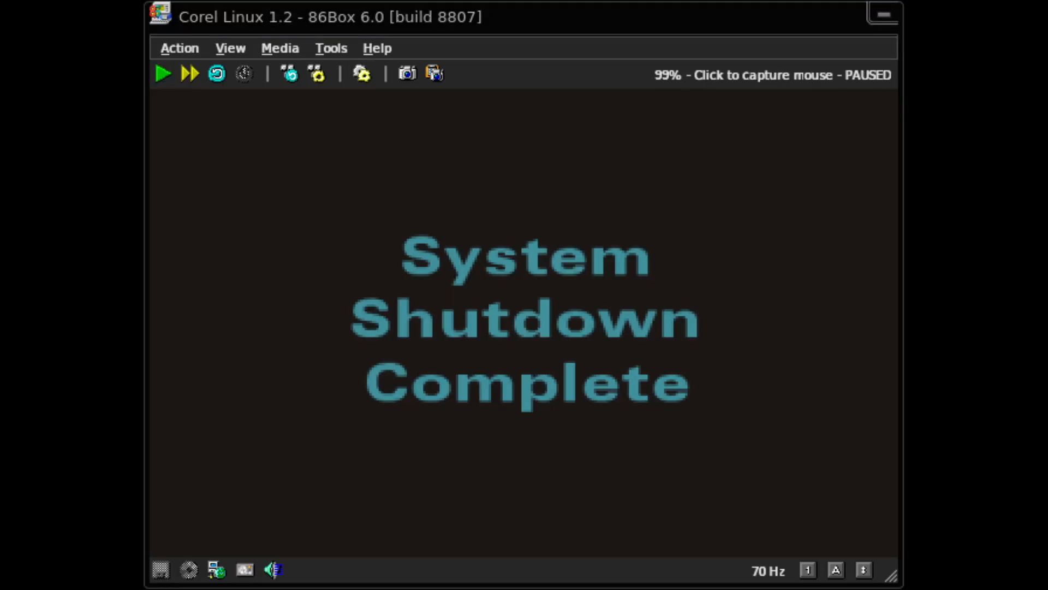
pyautogui.press('Return')
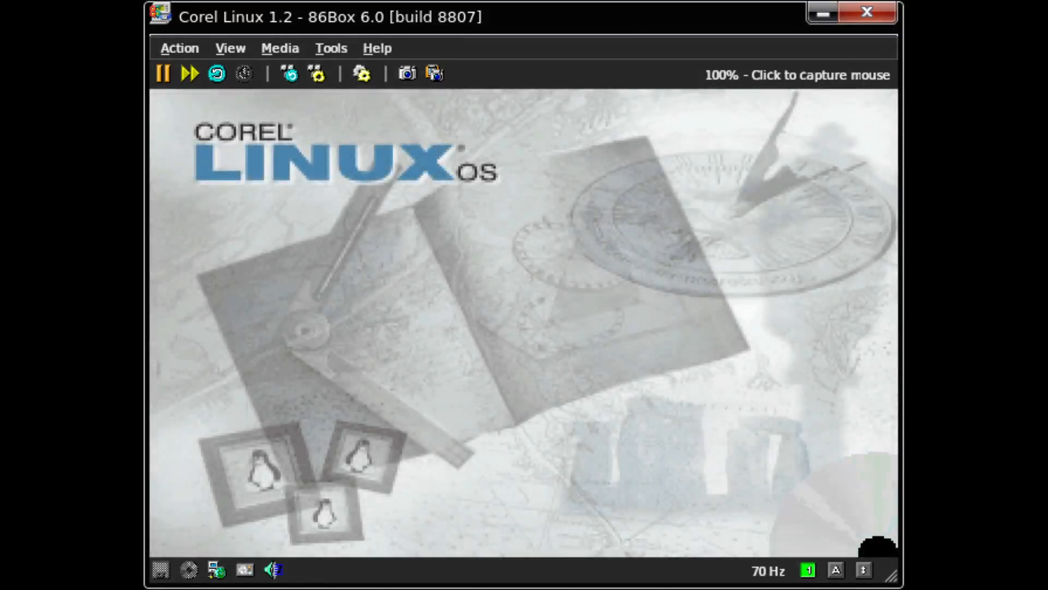
pyautogui.press('Return')
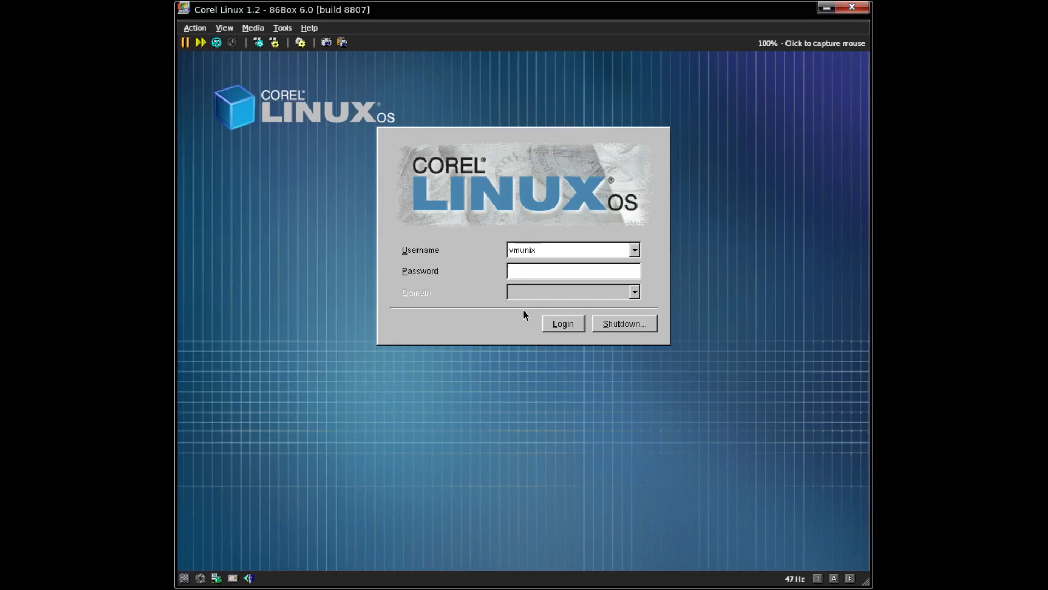
# - Log in with the user's password, browse the start menu's Applications submenus, then close it
pyautogui.write('******')
pyautogui.press('Return')
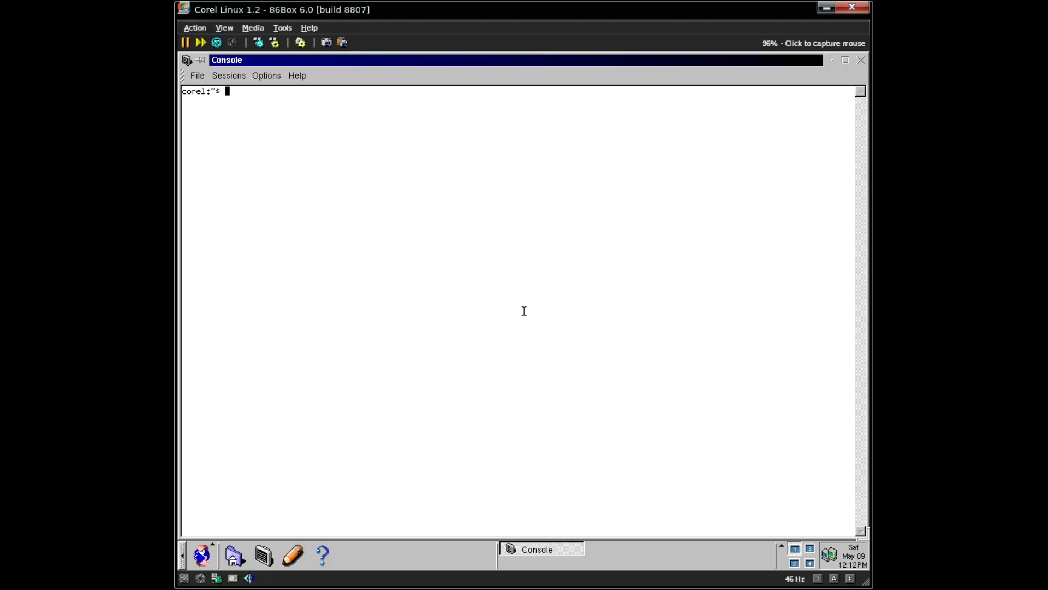
pyautogui.click(213, 555)
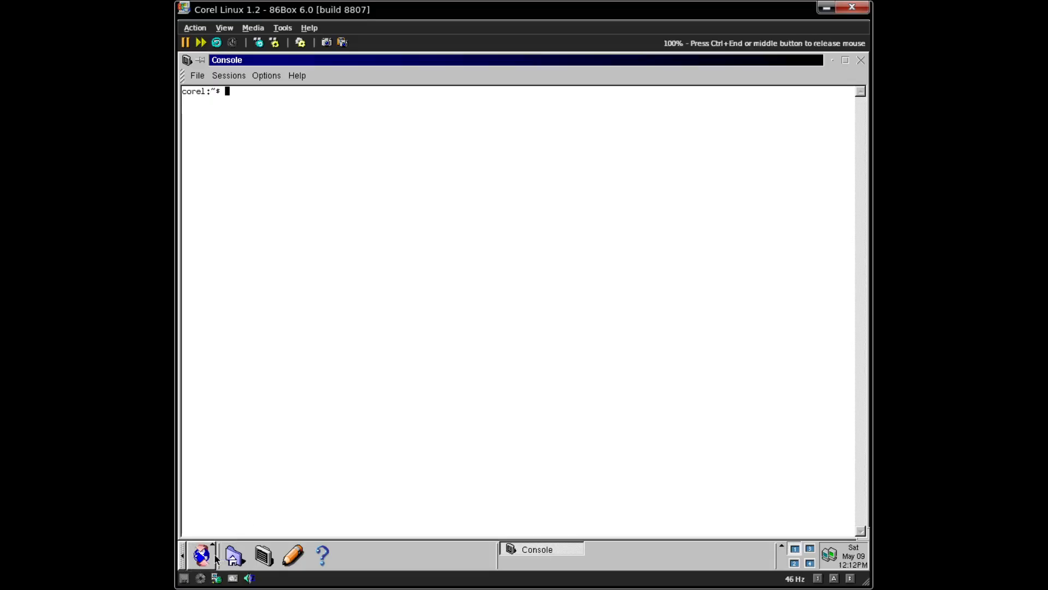
pyautogui.click(212, 558)
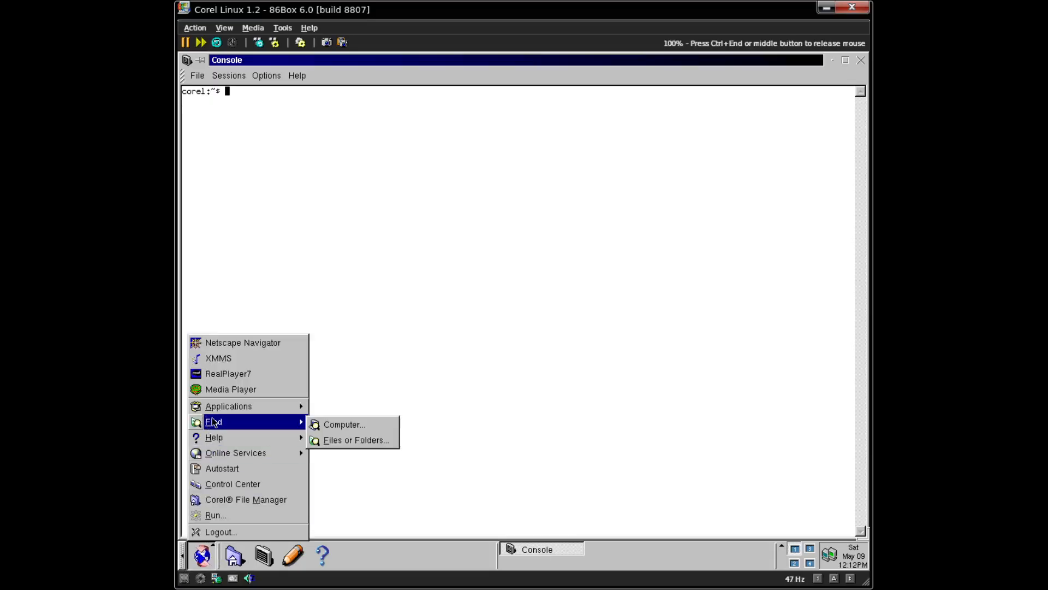
pyautogui.moveTo(226, 407)
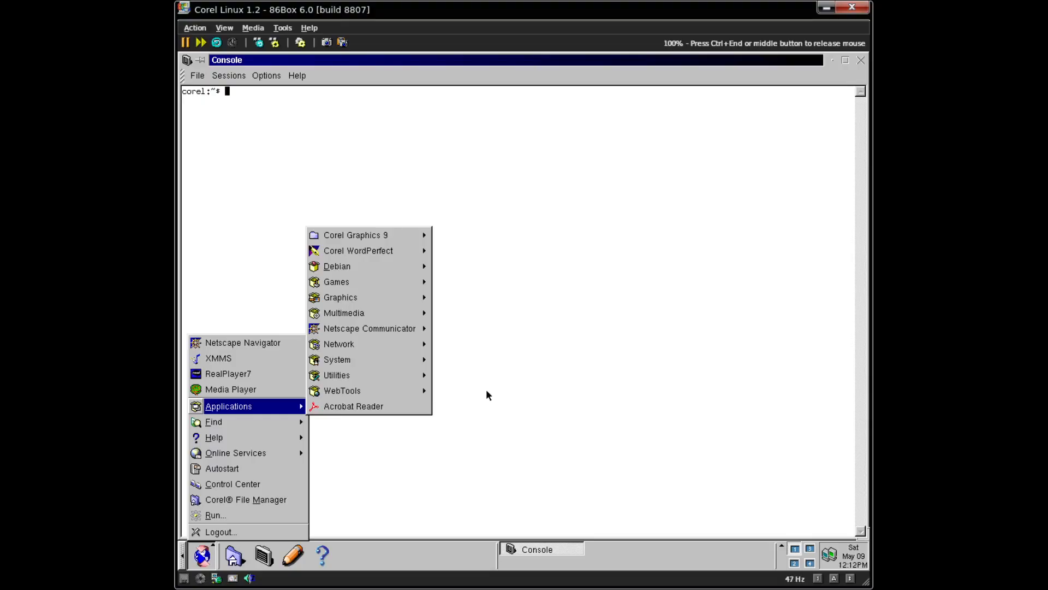
pyautogui.moveTo(407, 303)
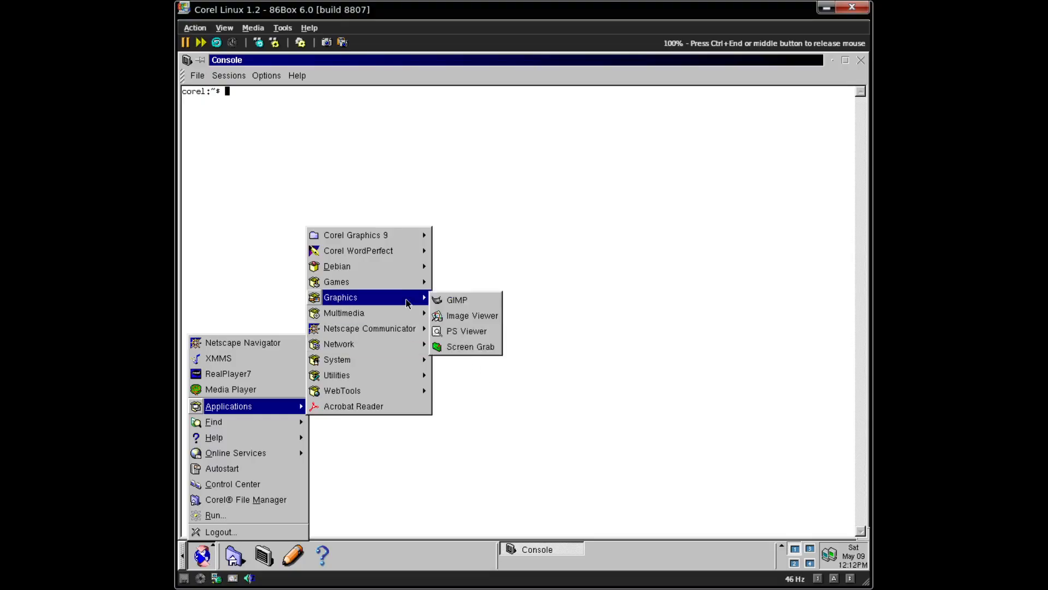
pyautogui.moveTo(411, 280)
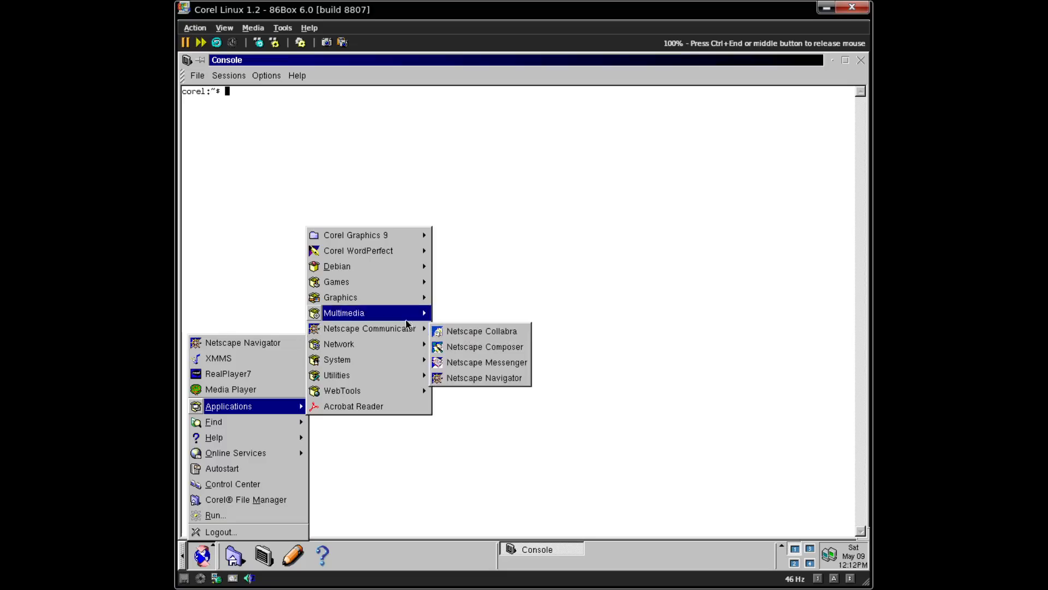
pyautogui.click(703, 171)
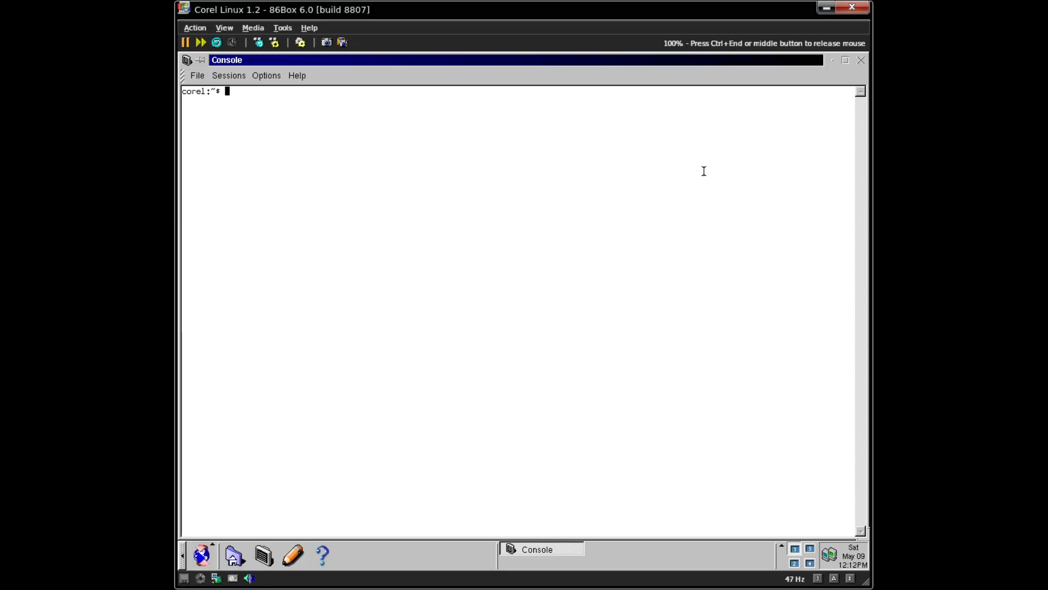
# - Show the help output for apt-get --help and apt-cache --help
pyautogui.write('apt-get ')
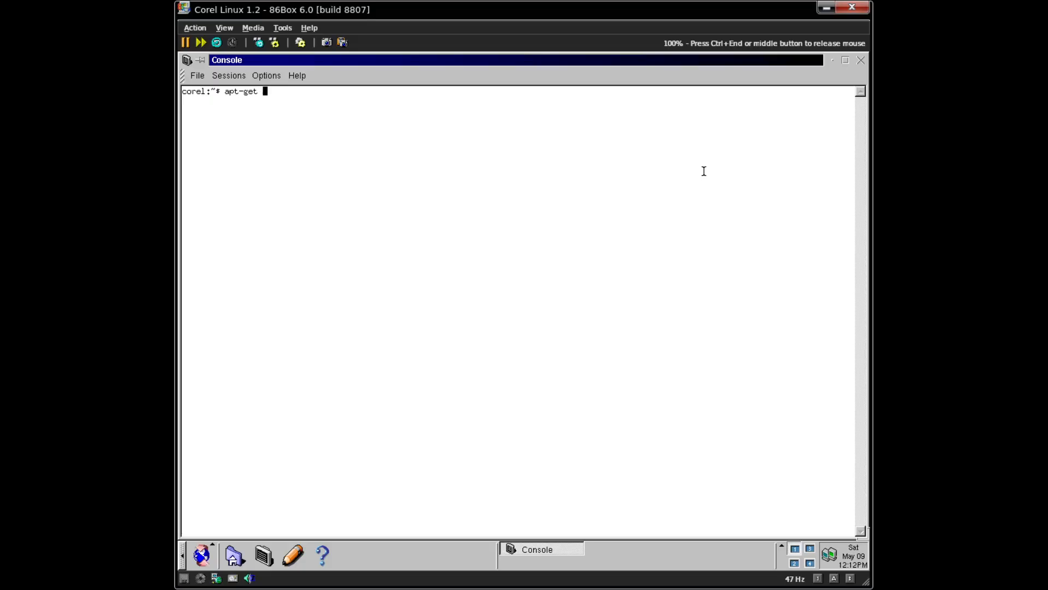
pyautogui.write('--help')
pyautogui.press('Return')
pyautogui.write('a')
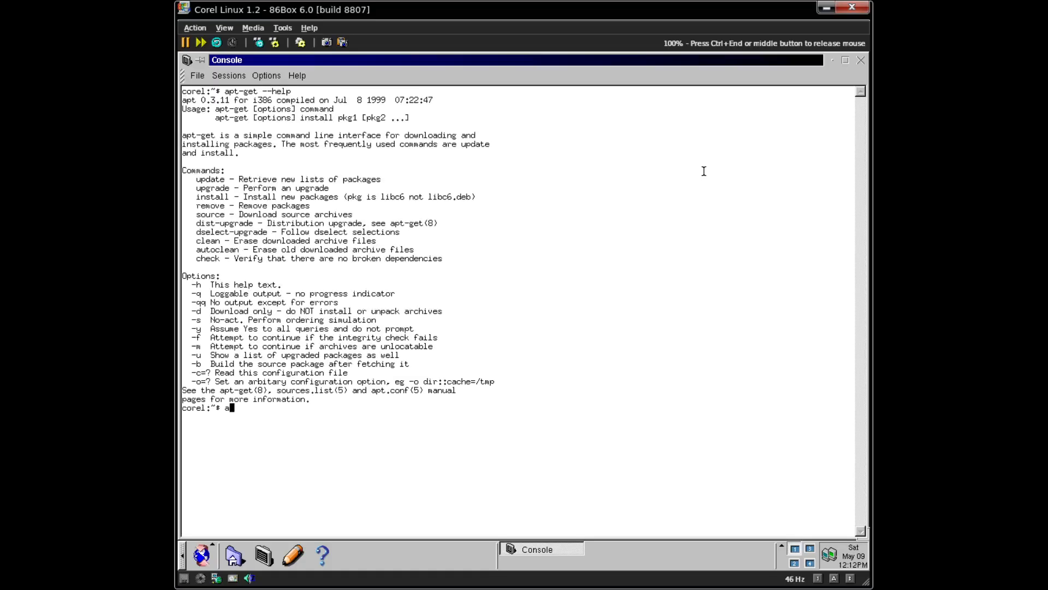
pyautogui.write('pt-get')
pyautogui.press('BackSpace')
pyautogui.press('BackSpace')
pyautogui.press('BackSpace')
pyautogui.press('BackSpace')
pyautogui.press('Tab')
pyautogui.press('Tab')
pyautogui.write('cache')
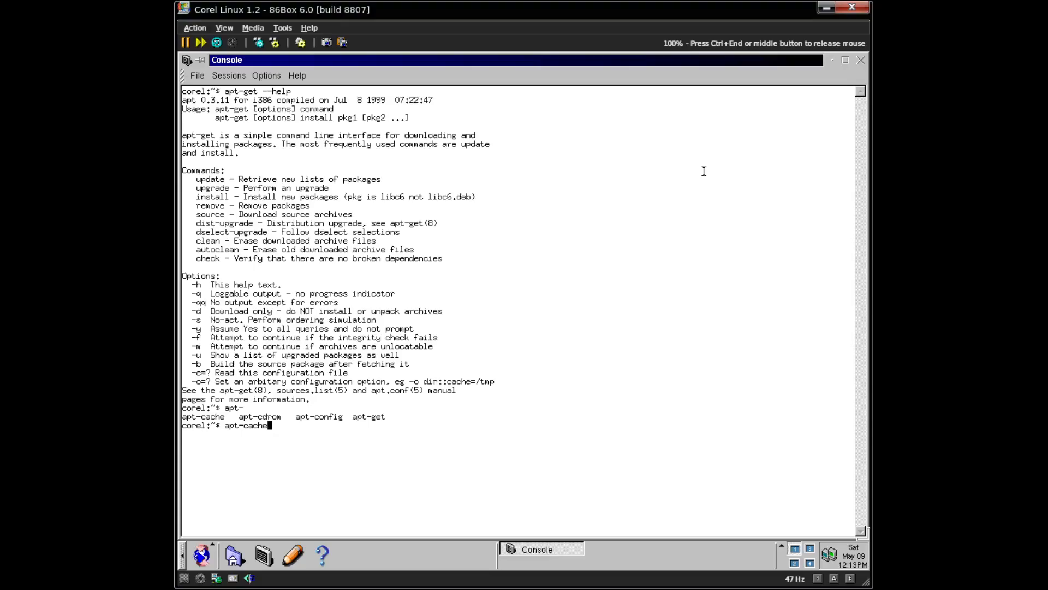
pyautogui.hotkey('ctrl', 'l')
pyautogui.write('--help')
pyautogui.press('Return')
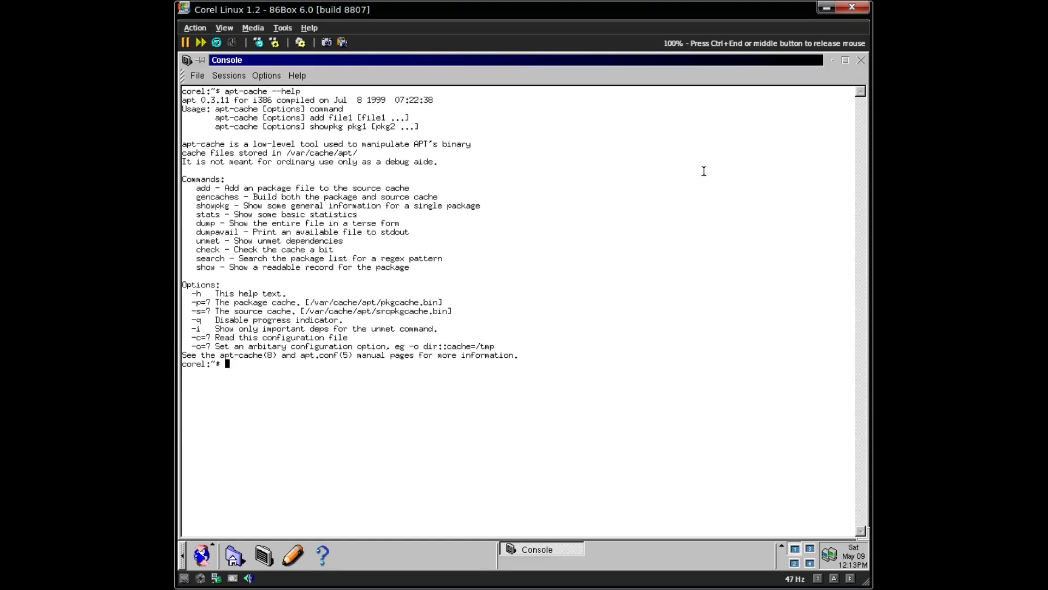
# - Run apt-cache search for vlc, mpgplay, and mpg
pyautogui.press('Up')
pyautogui.press('BackSpace')
pyautogui.press('BackSpace')
pyautogui.press('BackSpace')
pyautogui.press('BackSpace')
pyautogui.press('BackSpace')
pyautogui.press('BackSpace')
pyautogui.hotkey('ctrl', 'l')
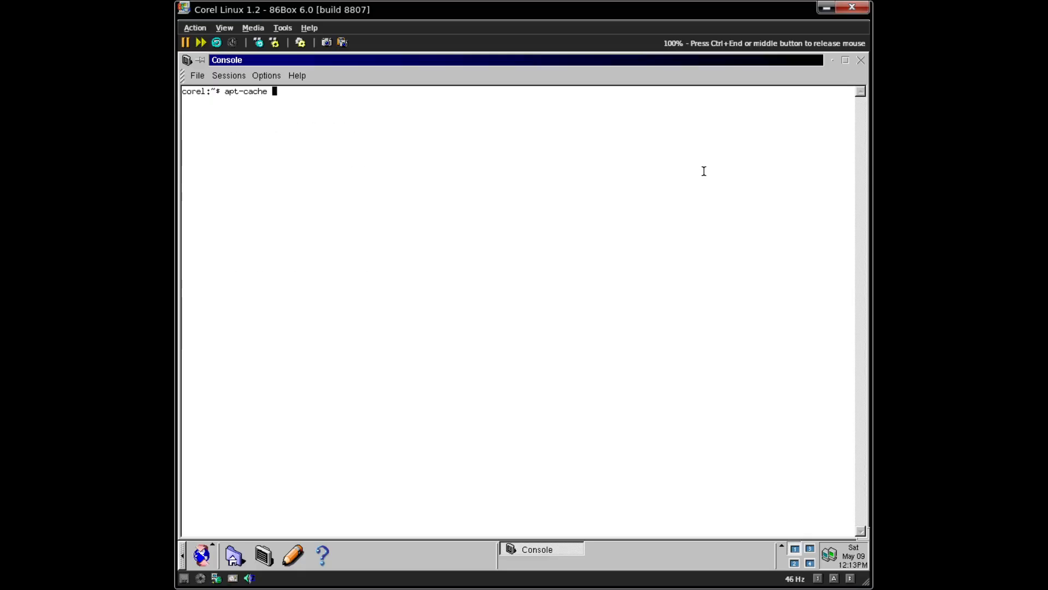
pyautogui.write('search vlc')
pyautogui.press('Return')
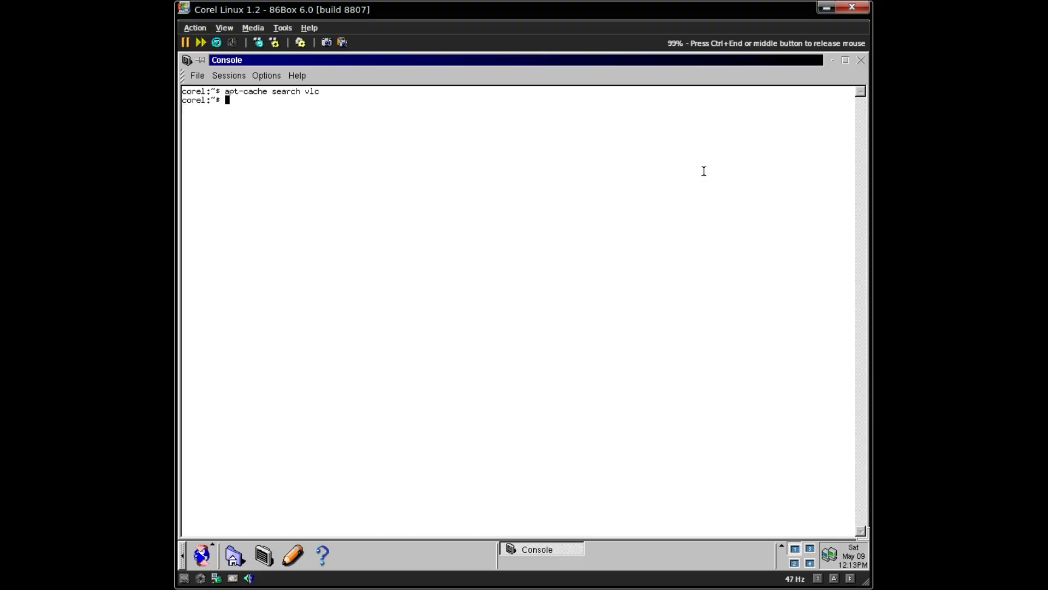
pyautogui.press('Up')
pyautogui.press('BackSpace')
pyautogui.press('BackSpace')
pyautogui.press('BackSpace')
pyautogui.write('mpgplay')
pyautogui.press('Return')
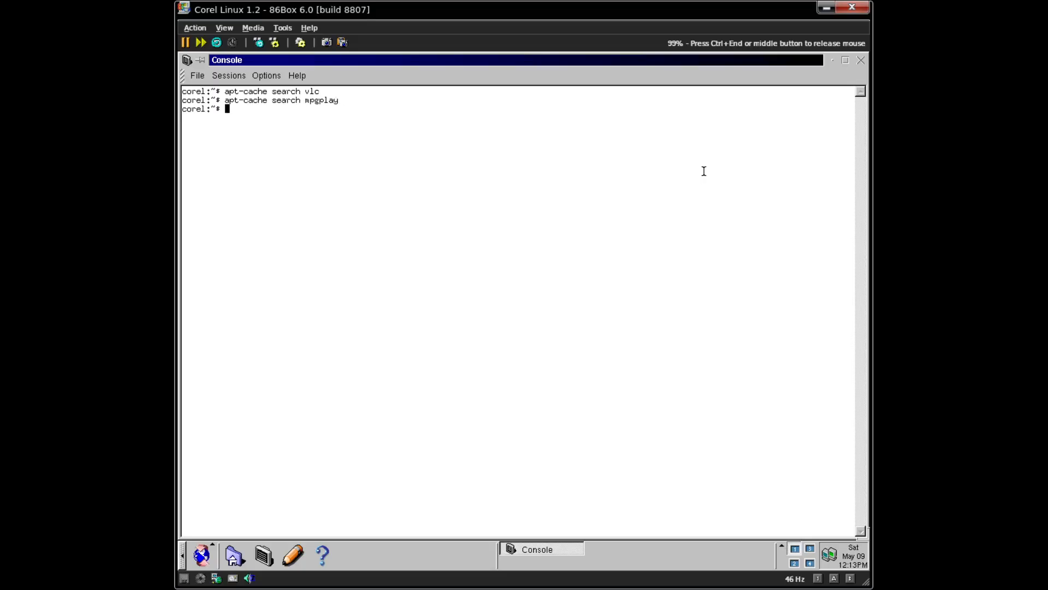
pyautogui.press('Up')
pyautogui.press('BackSpace')
pyautogui.press('BackSpace')
pyautogui.press('BackSpace')
pyautogui.press('BackSpace')
pyautogui.press('Return')
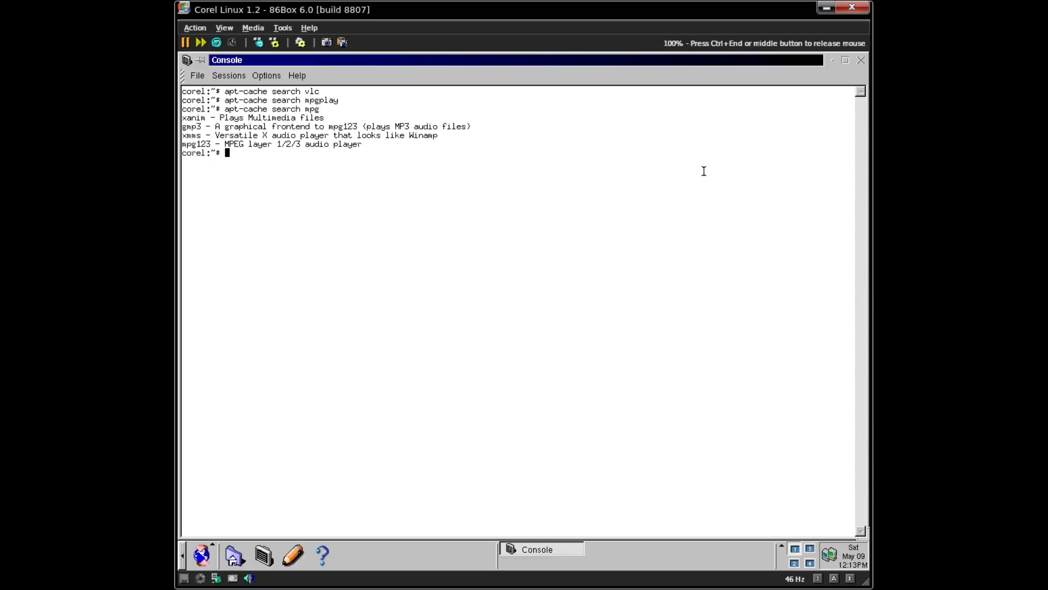
# - Discard the partial apt-get line and run whoami to check the current user
pyautogui.write('apt-get')
pyautogui.hotkey('ctrl', 'c')
pyautogui.write('whgoa')
pyautogui.press('BackSpace')
pyautogui.press('BackSpace')
pyautogui.press('BackSpace')
pyautogui.write('oami')
pyautogui.press('Return')
# - Switch to root with su - and run apt-get install mpg123
pyautogui.write('su -')
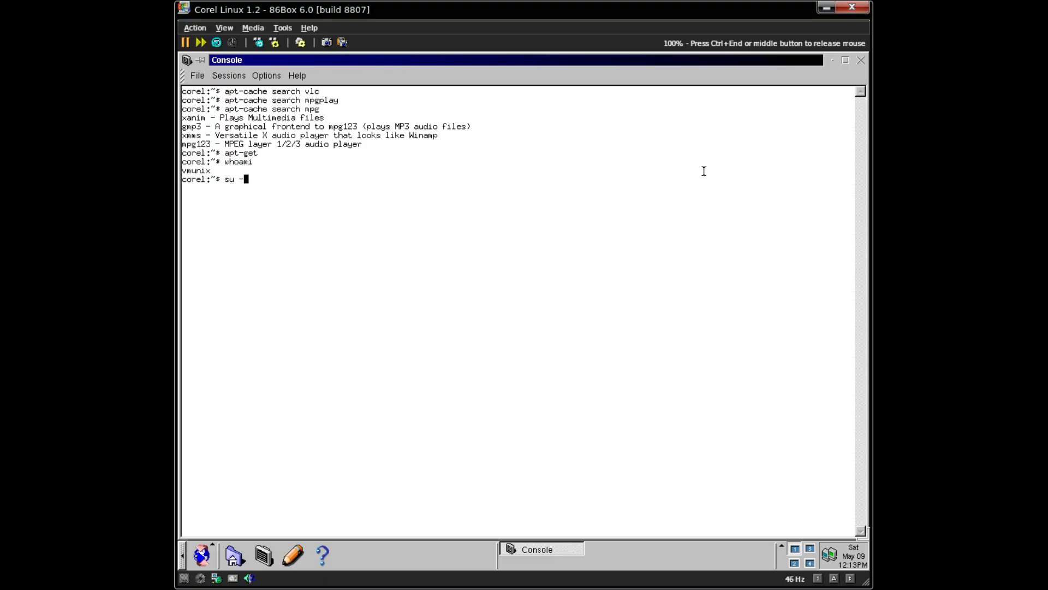
pyautogui.press('Return')
pyautogui.press('Return')
pyautogui.write('apt-get install mpg1')
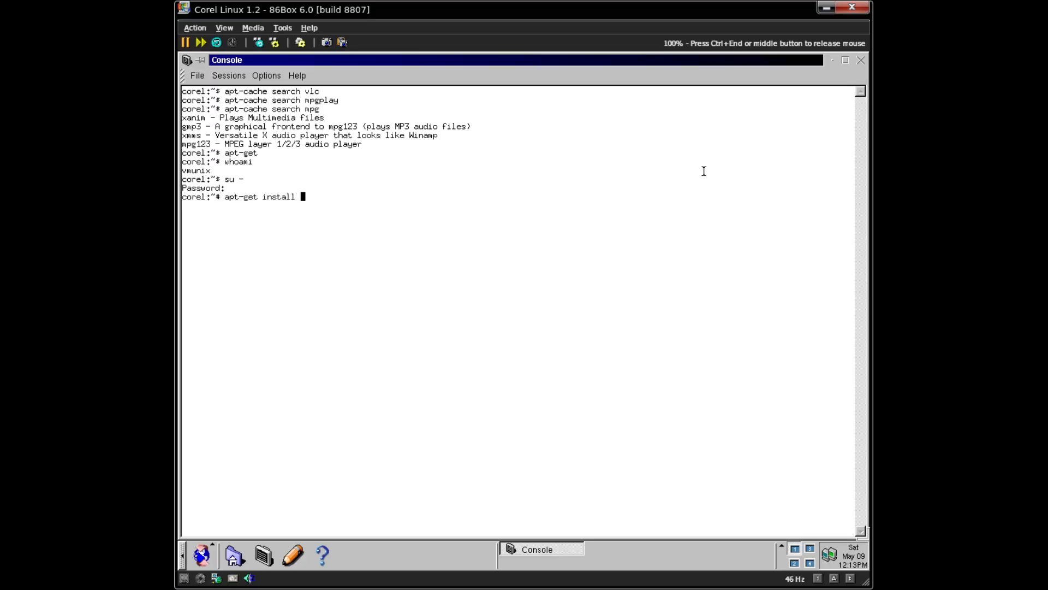
pyautogui.write('23')
pyautogui.press('Return')
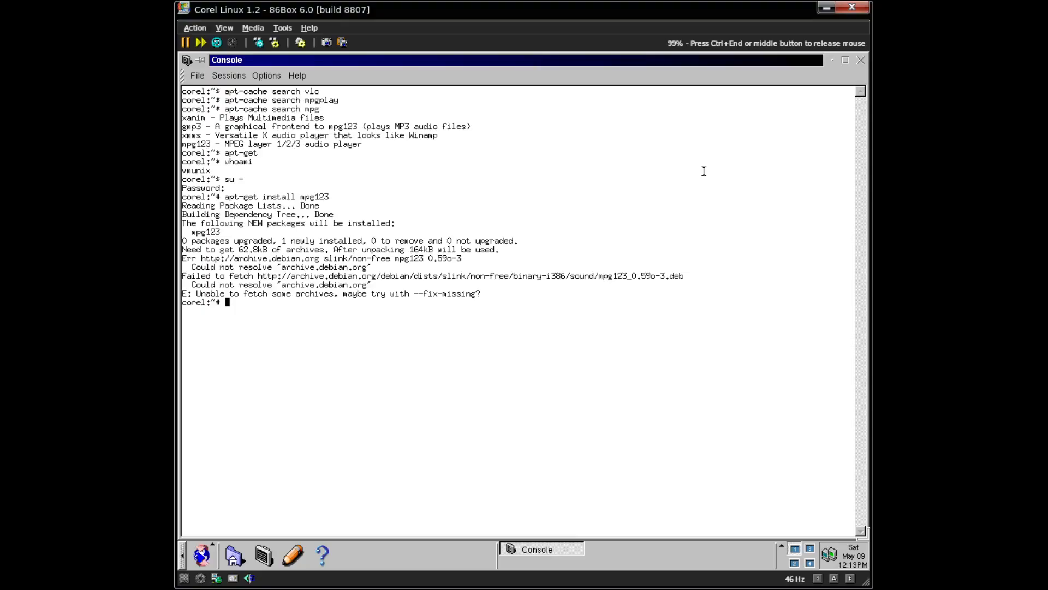
# - Ping google.com and list the network interfaces with ifconfig
pyautogui.write('ping google.com')
pyautogui.press('Return')
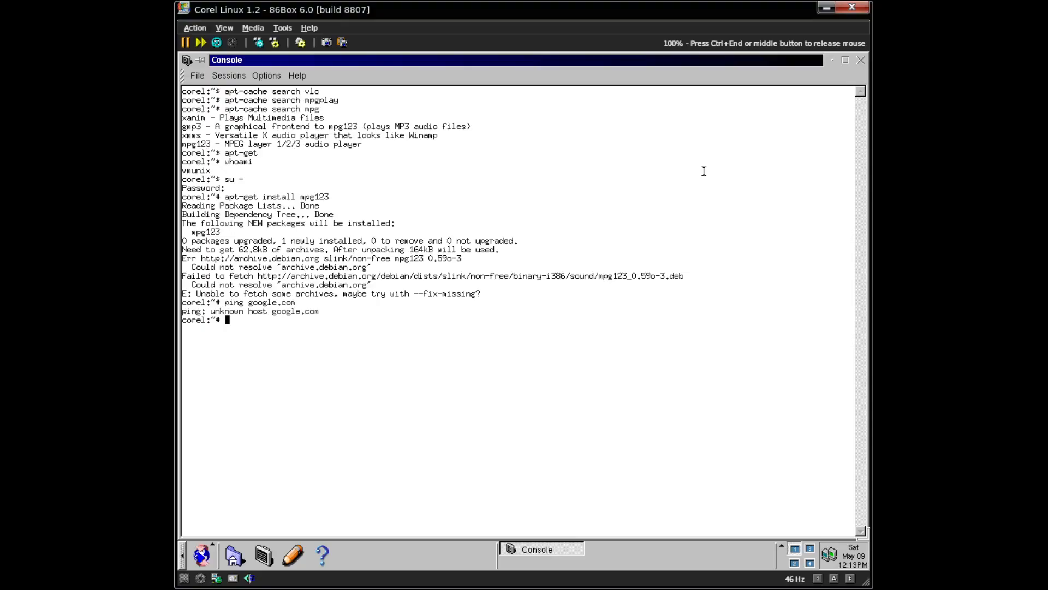
pyautogui.write('ifconfig')
pyautogui.press('Return')
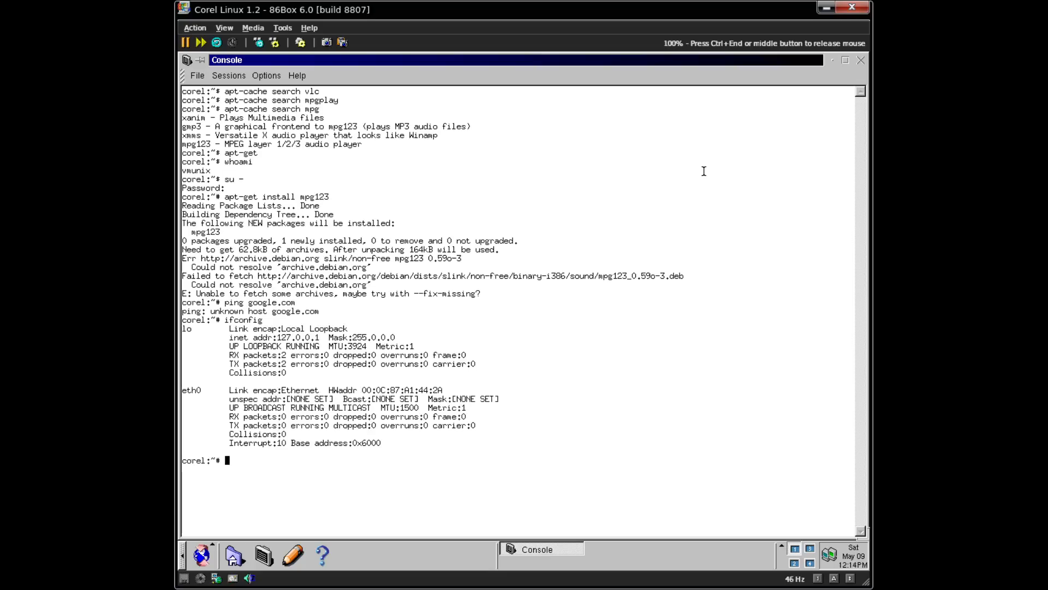
# - Check /etc/init.d/dhcpcd status, then try dhcpcd start and dhcpcd start eth0
pyautogui.write('/etc/')
pyautogui.write('init.d/dhcpcd status')
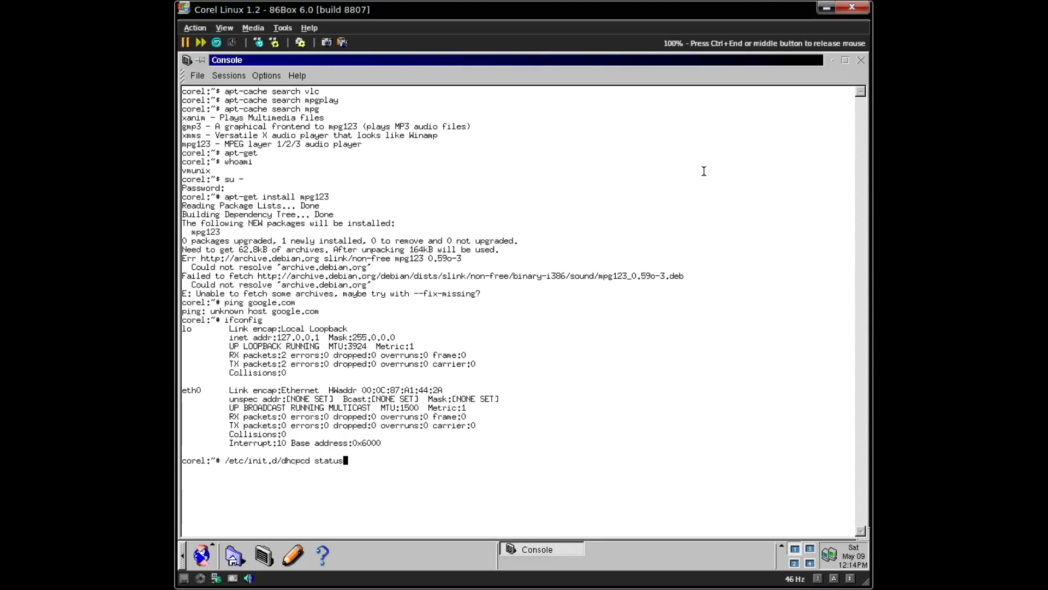
pyautogui.press('Return')
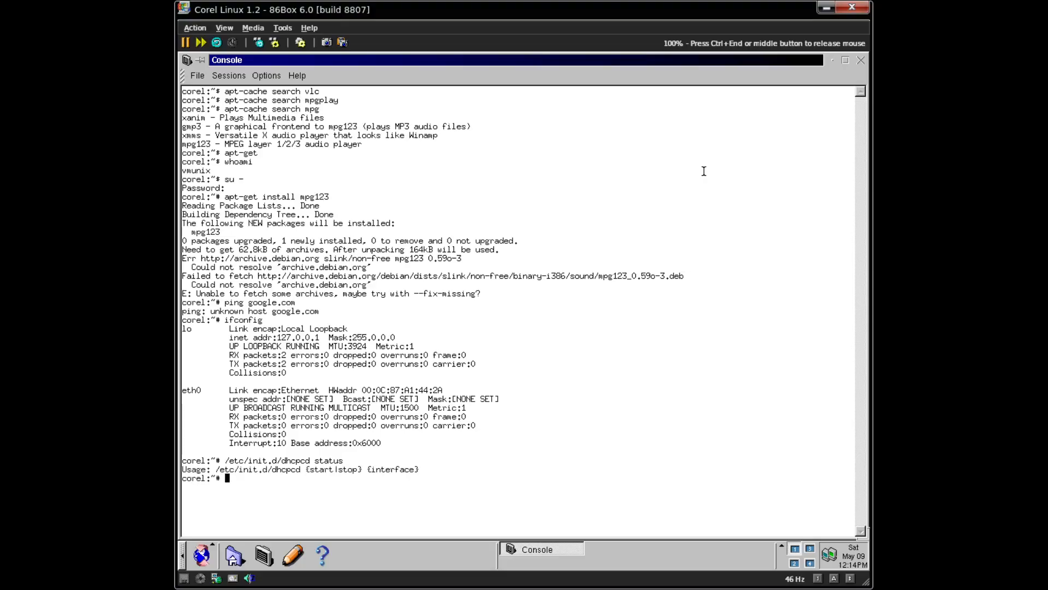
pyautogui.press('Up')
pyautogui.press('BackSpace')
pyautogui.press('BackSpace')
pyautogui.press('BackSpace')
pyautogui.press('BackSpace')
pyautogui.press('BackSpace')
pyautogui.write('tart')
pyautogui.press('Return')
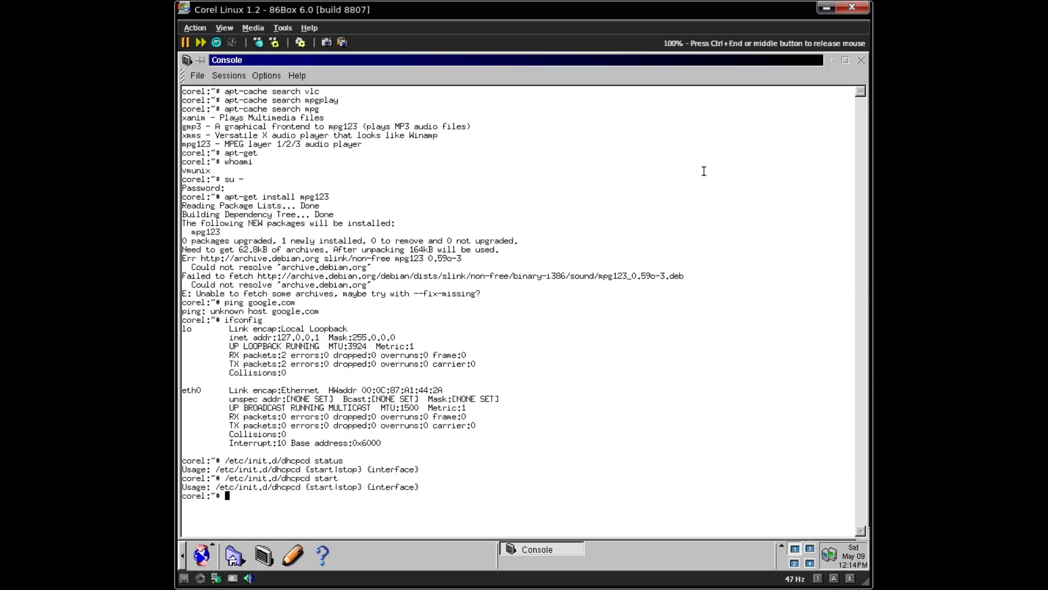
pyautogui.press('Up')
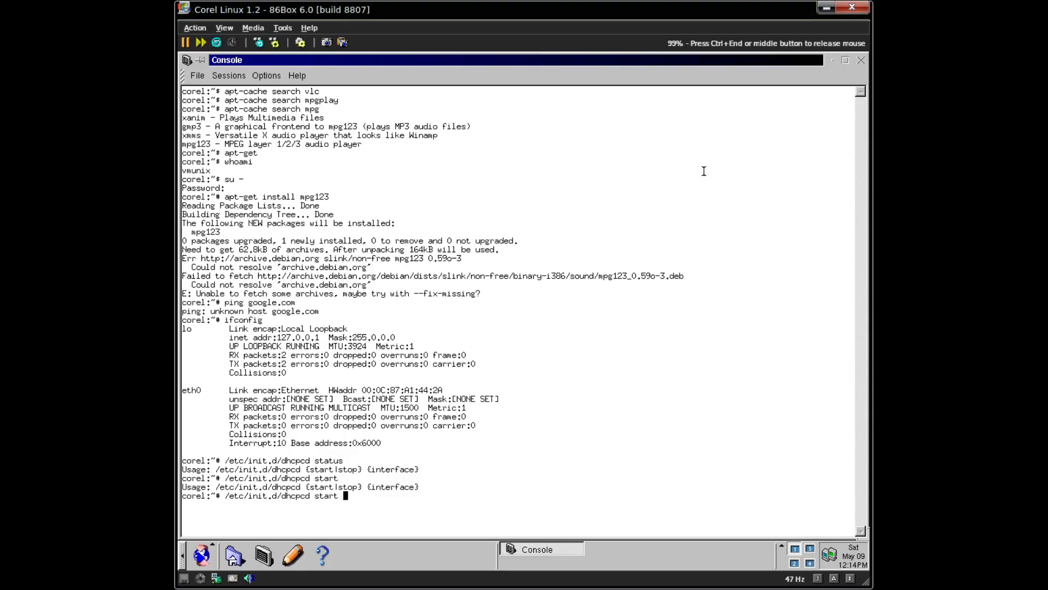
pyautogui.write('eth0')
pyautogui.press('Return')
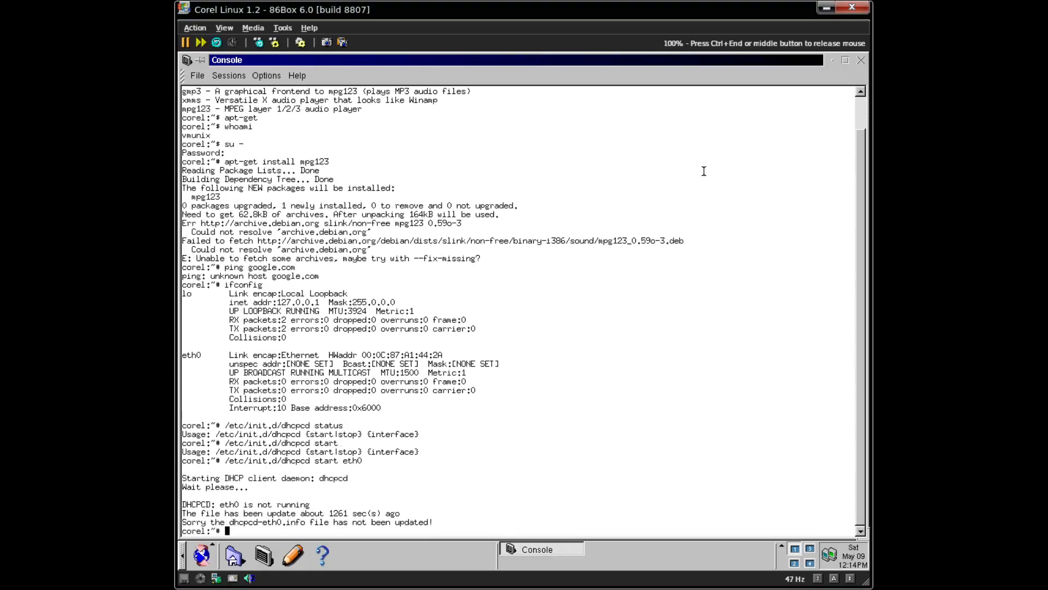
pyautogui.press('Up')
pyautogui.press('Up')
pyautogui.press('Up')
pyautogui.press('Up')
pyautogui.press('Up')
# - Ping slow.c2dthinkcentre.com and list the interfaces again with ifconfig
pyautogui.press('BackSpace')
pyautogui.press('BackSpace')
pyautogui.press('BackSpace')
pyautogui.press('BackSpace')
pyautogui.press('BackSpace')
pyautogui.press('BackSpace')
pyautogui.press('BackSpace')
pyautogui.press('BackSpace')
pyautogui.press('BackSpace')
pyautogui.press('BackSpace')
pyautogui.write('slow.d')
pyautogui.press('BackSpace')
pyautogui.write('c2dthinkcentre.com')
pyautogui.press('Return')
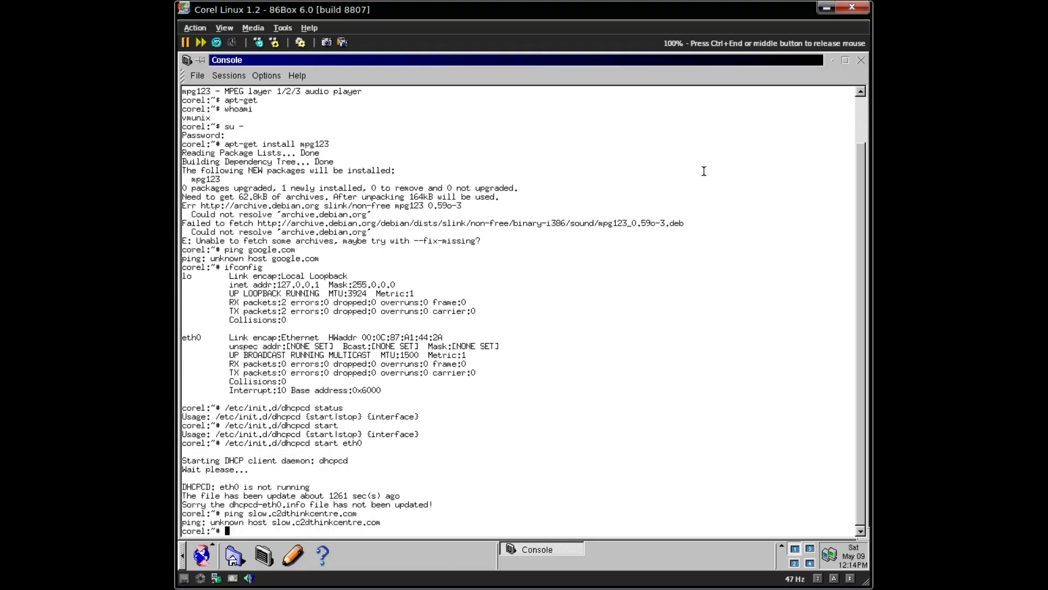
pyautogui.press('Up')
pyautogui.press('Up')
pyautogui.press('Up')
pyautogui.press('Up')
pyautogui.press('Up')
pyautogui.press('Return')
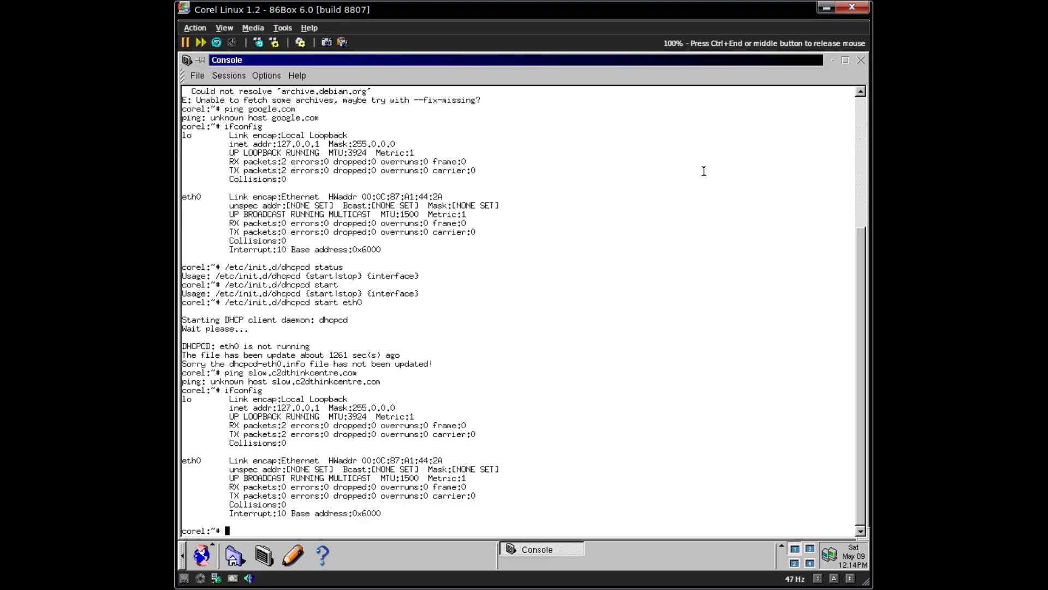
# - View dhcpcd --help, run dhcpcd eth0, and recheck eth0 with ifconfig
pyautogui.write('dhcpcd --help')
pyautogui.press('Return')
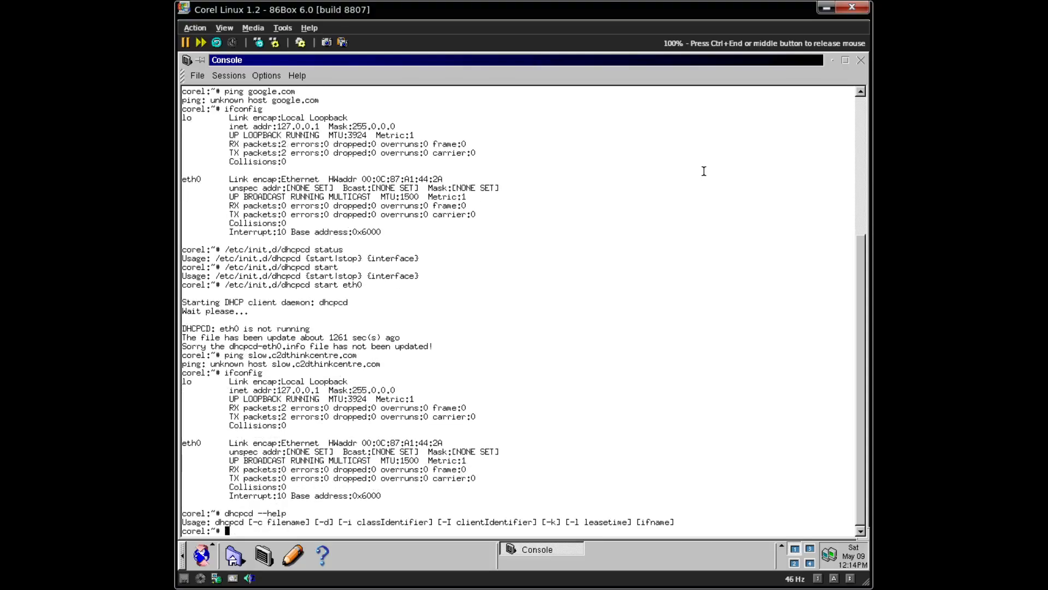
pyautogui.press('Up')
pyautogui.press('BackSpace')
pyautogui.press('BackSpace')
pyautogui.press('BackSpace')
pyautogui.press('BackSpace')
pyautogui.press('BackSpace')
pyautogui.press('BackSpace')
pyautogui.write('eth0')
pyautogui.press('Return')
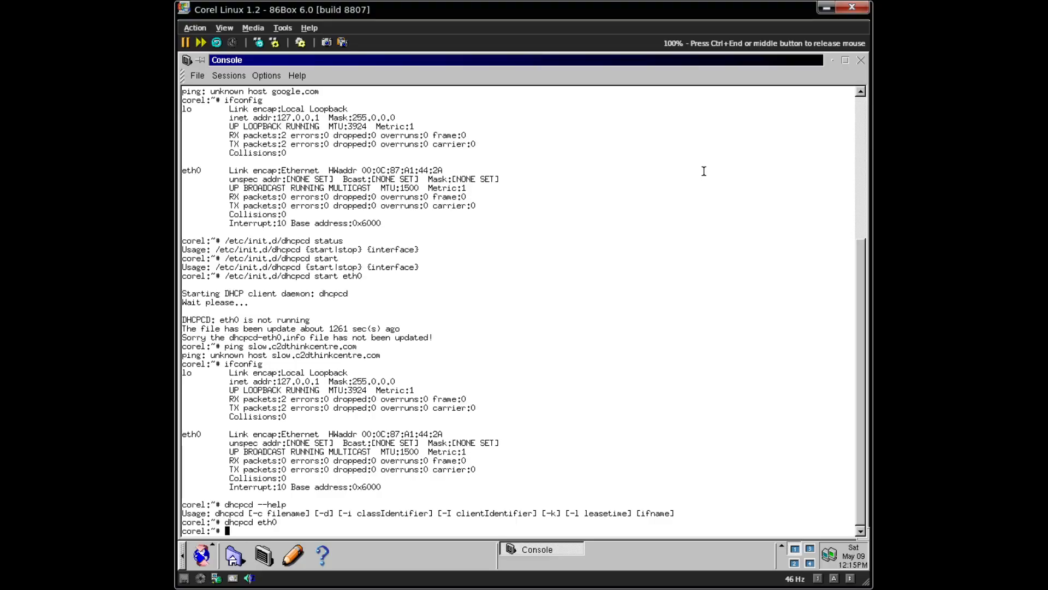
pyautogui.press('Up')
pyautogui.press('Up')
pyautogui.press('Up')
pyautogui.press('Return')
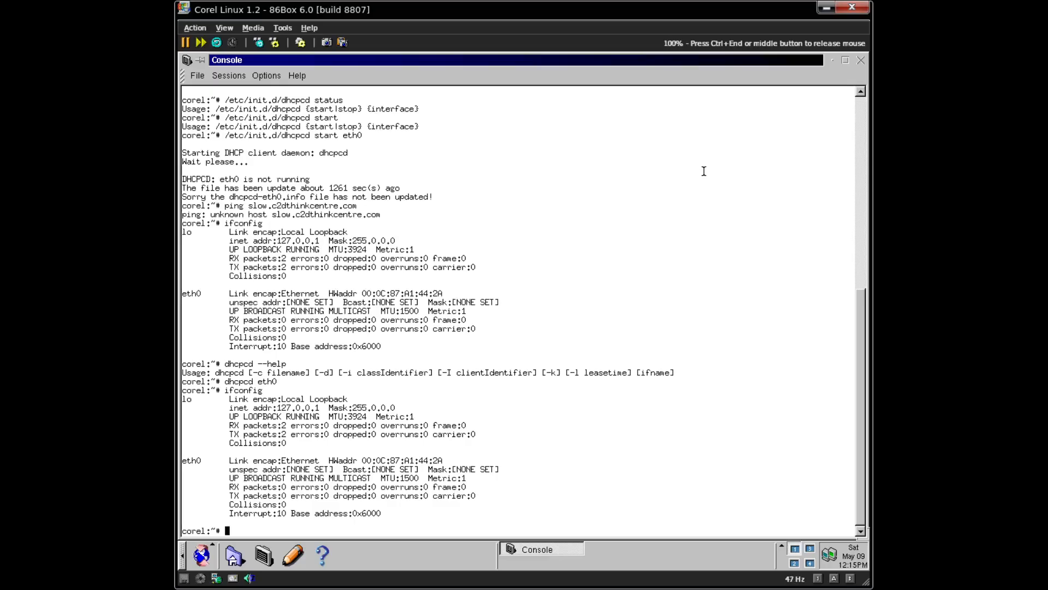
# - Check for a dhcpcd process with ps aux|grep dhcpcd, then rerun dhcpcd eth0
pyautogui.write('ps aux|grep dhcpcd')
pyautogui.press('Return')
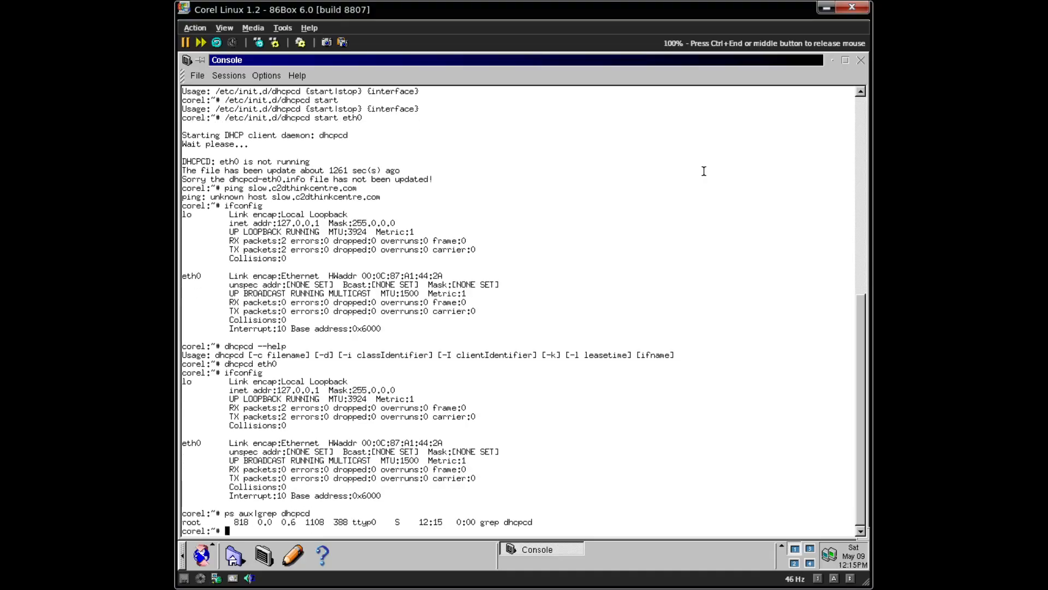
pyautogui.press('Up')
pyautogui.press('Up')
pyautogui.press('Up')
pyautogui.press('Up')
pyautogui.press('Down')
pyautogui.press('Return')
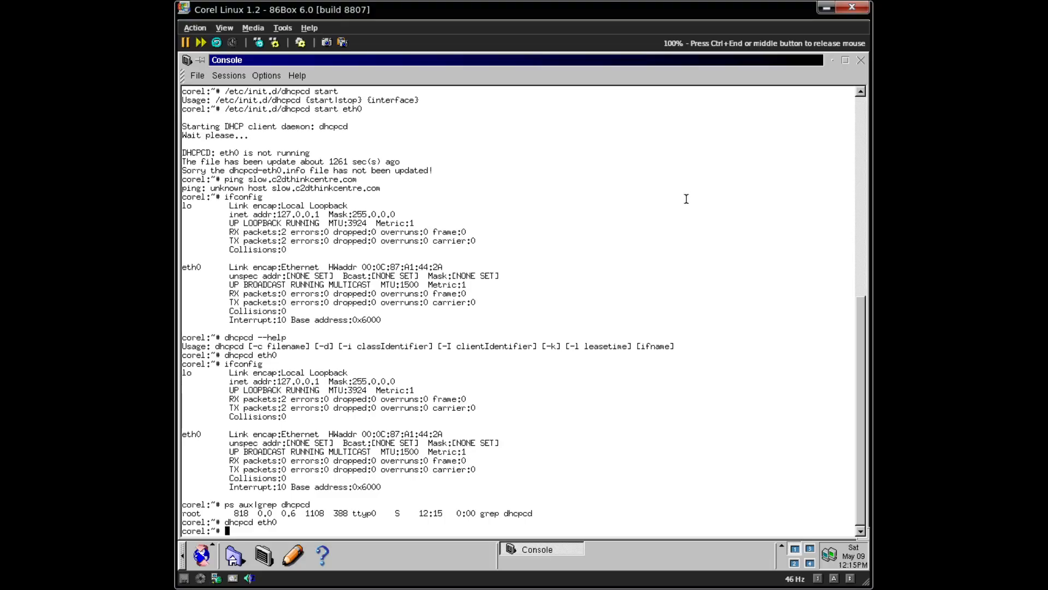
pyautogui.hotkey('ctrl', 'End')
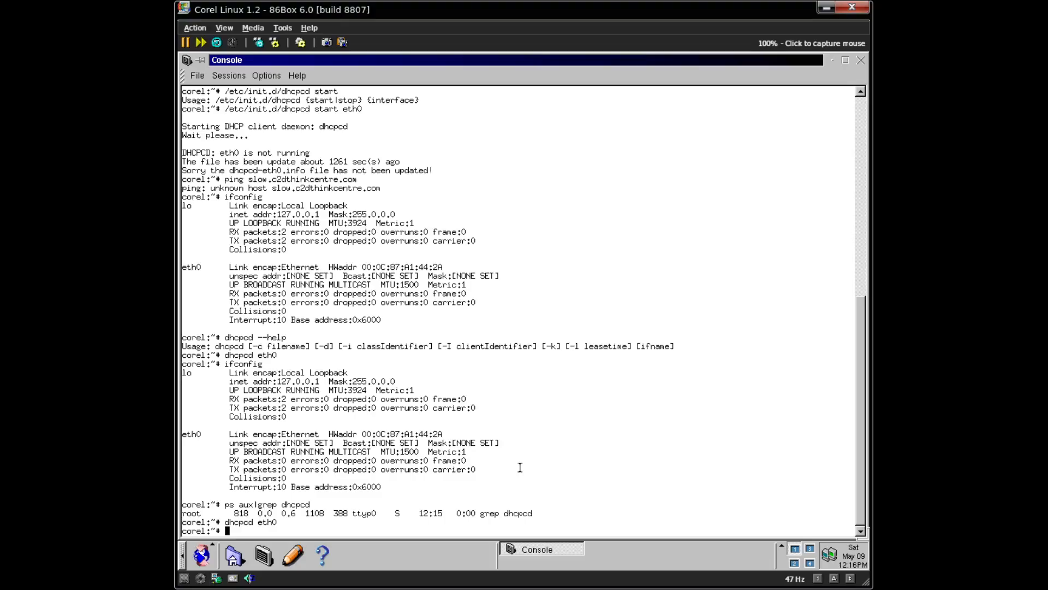
# - Bring up eth0 with static address 10.0.2.15 and netmask 255.255.255.0
pyautogui.write('ifconfig eth0 10.0.2.15 netmask 24')
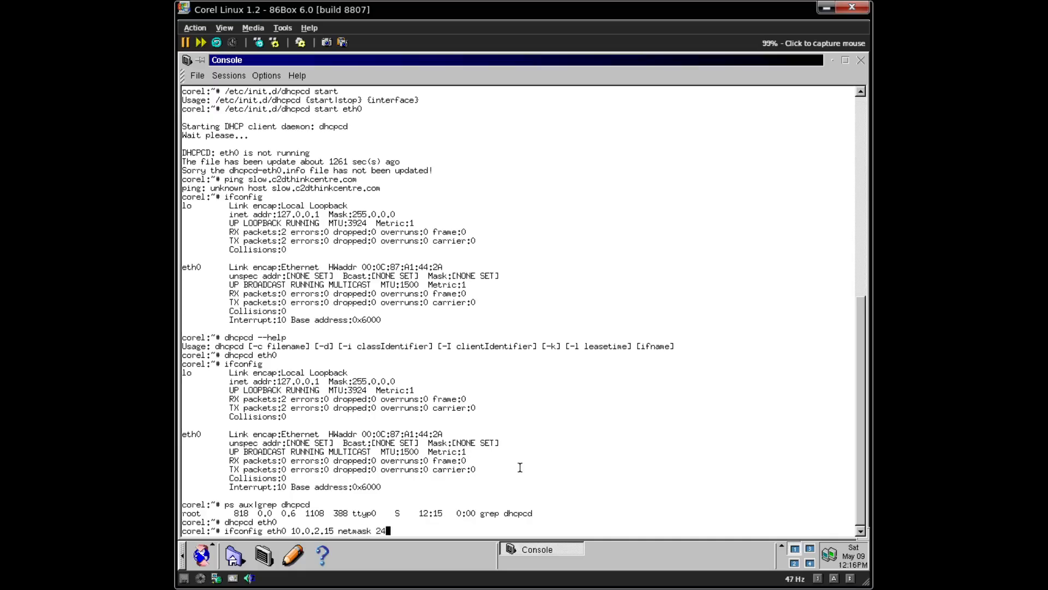
pyautogui.press('BackSpace')
pyautogui.write('55.255.255.0 up')
pyautogui.press('Return')
# - Enter the command route add default gw 10.0.2.2
pyautogui.write('route add defgau')
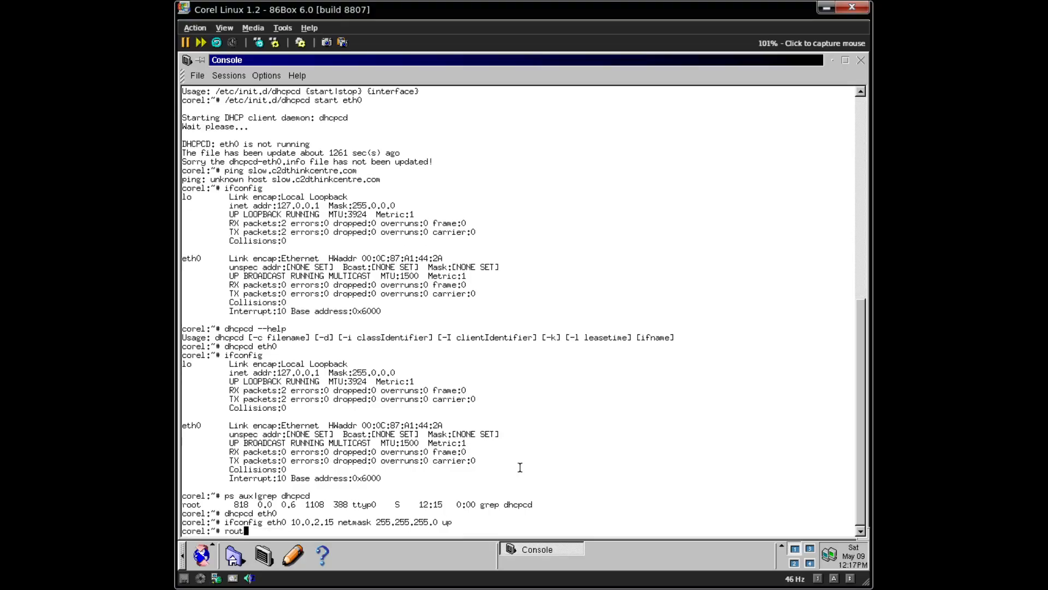
pyautogui.press('BackSpace')
pyautogui.press('BackSpace')
pyautogui.press('BackSpace')
pyautogui.write('ault gw 10.0.2.2')
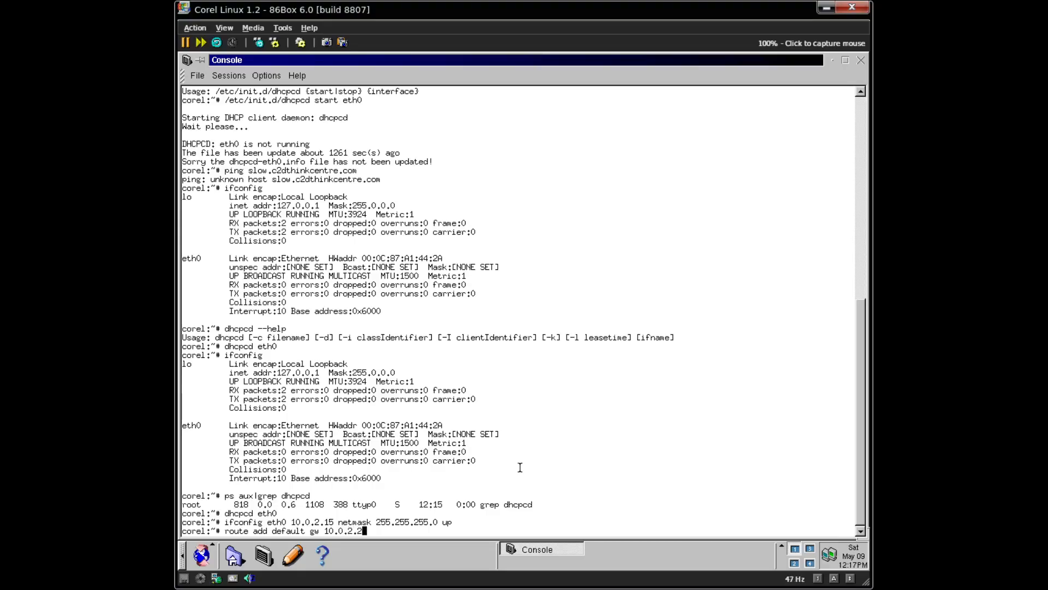
# - Add the 10.0.2.2 default route and display /etc/resolv.conf to check the nameserver
pyautogui.press('Return')
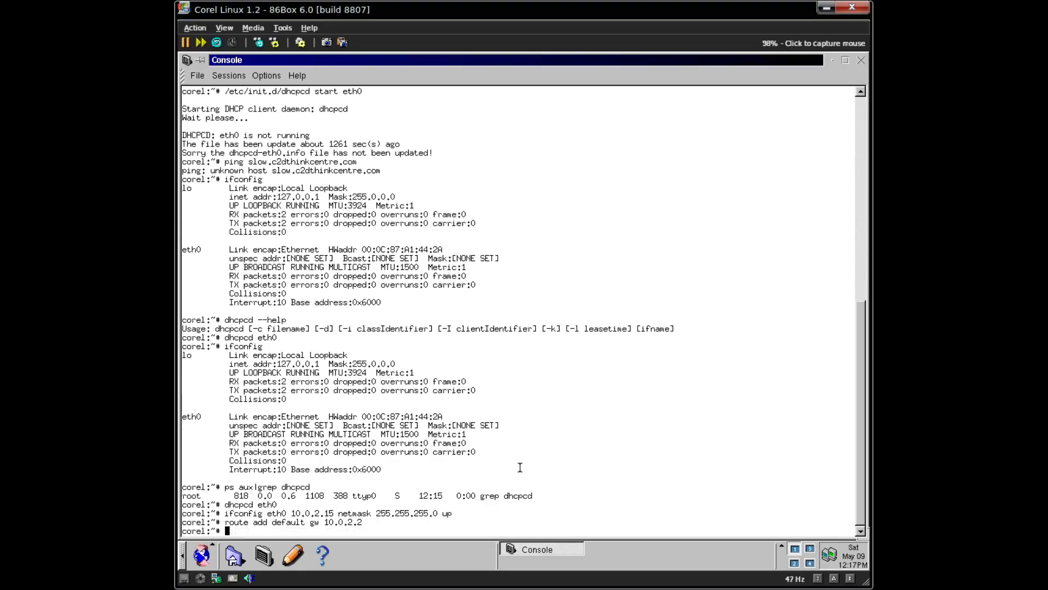
pyautogui.write('cat /etc/resolv.conf')
pyautogui.press('Return')
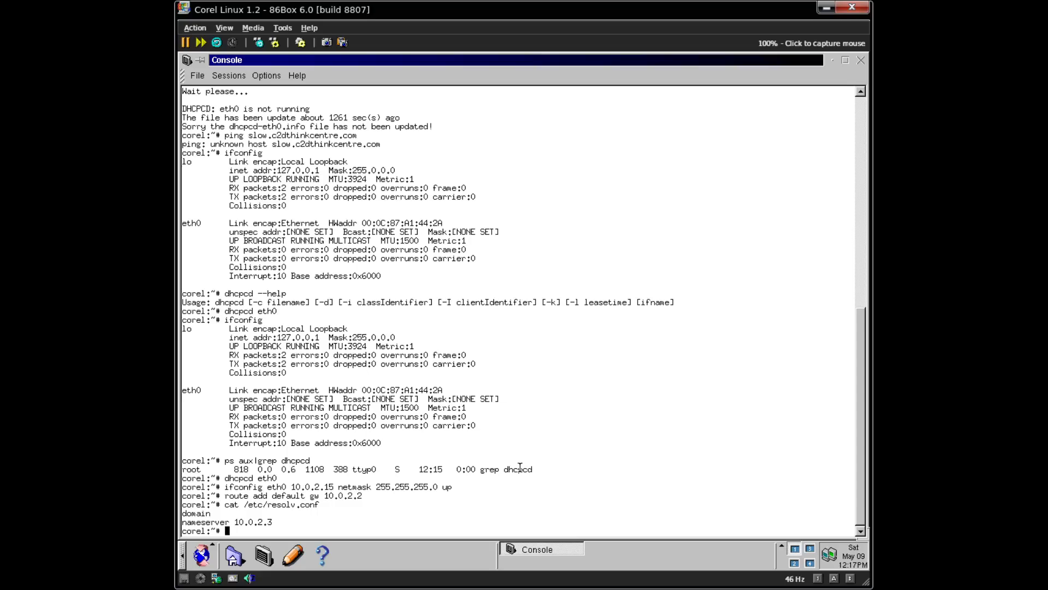
# - Ping slow.c2dthinkcentre.com and stop it to view the statistics
pyautogui.write('ping slow.c2dthinkcentre.com')
pyautogui.press('Return')
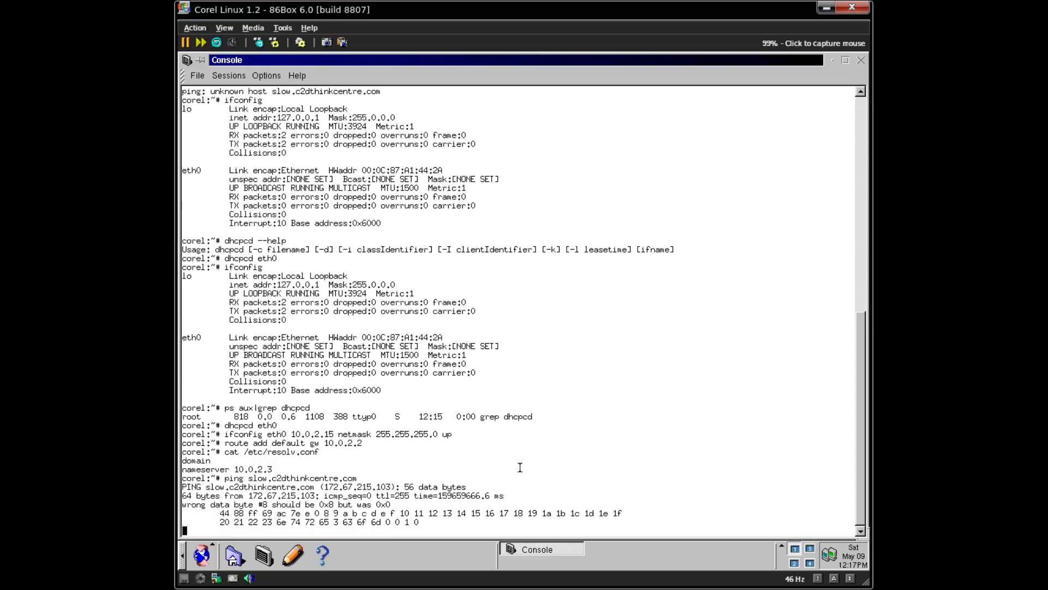
pyautogui.hotkey('ctrl', 'c')
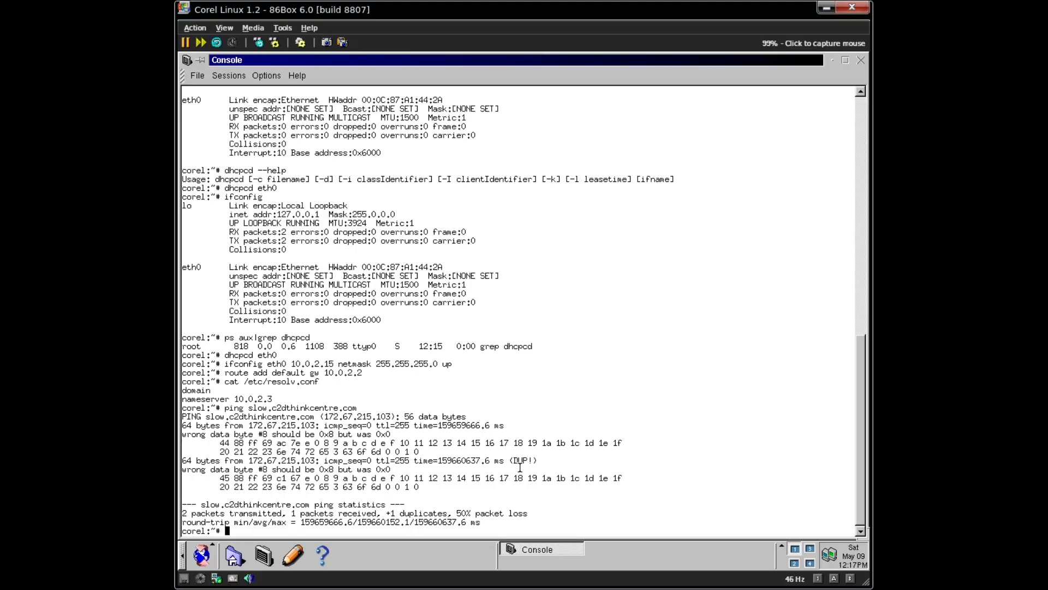
# - Confirm the shell runs as root with whoami, then begin typing vim /usr/local/bin
pyautogui.write('whoami')
pyautogui.press('Return')
pyautogui.write('vim /')
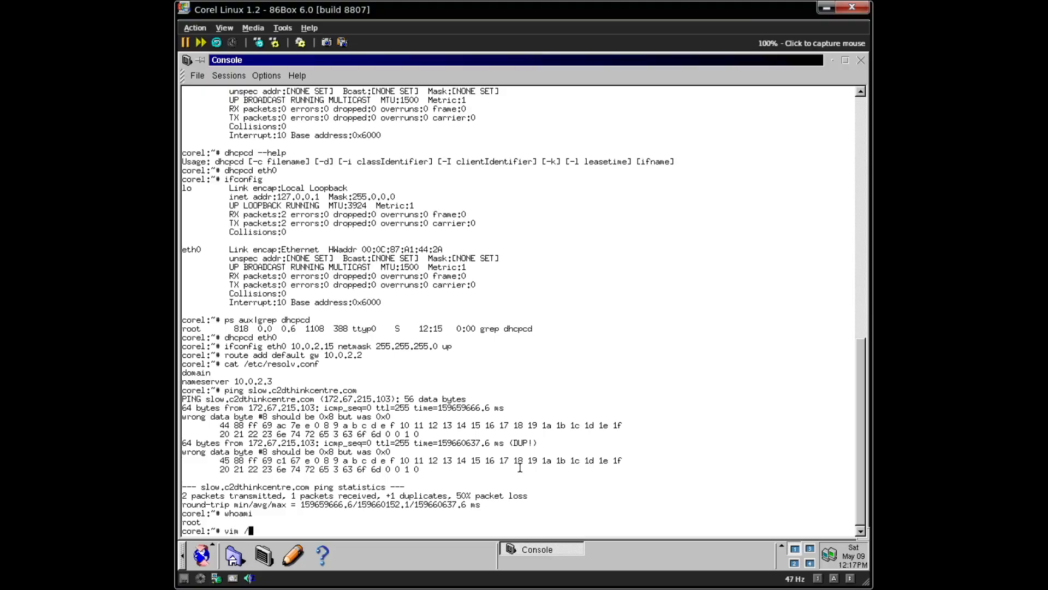
pyautogui.write('usr/loca/')
pyautogui.press('BackSpace')
# - Leave the vim session opened on /usr/local/bin without saving, using :q!
pyautogui.write('l/bin')
pyautogui.press('Return')
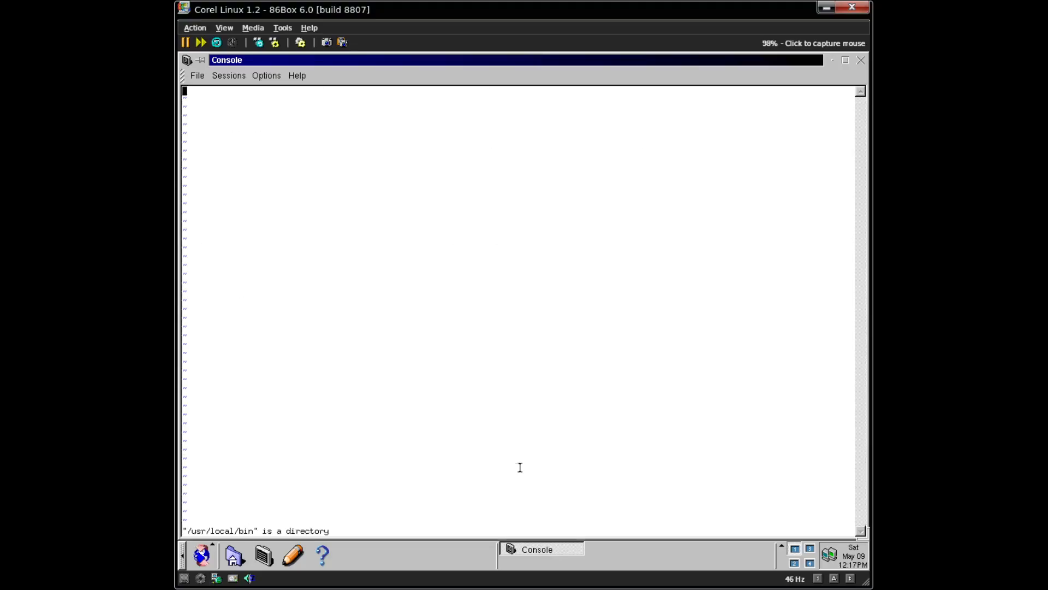
pyautogui.write('i#!/bin:q')
pyautogui.press('Return')
pyautogui.press('Escape')
pyautogui.write(':q')
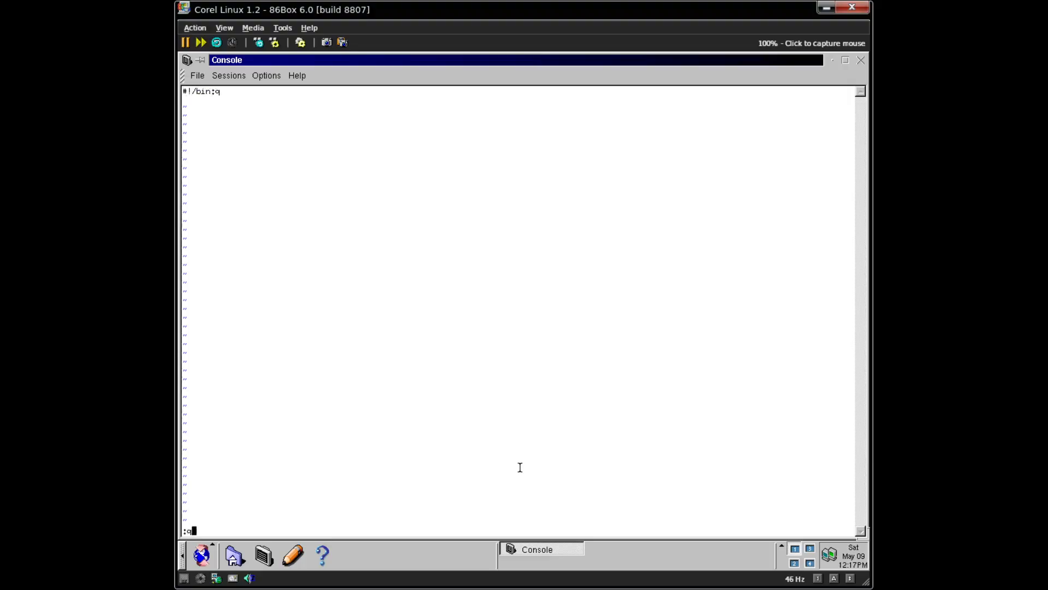
pyautogui.press('Return')
pyautogui.write(':q')
pyautogui.press('Return')
pyautogui.write(':q!')
pyautogui.press('Return')
# - Open the new /usr/local/bin/netstart file in vim and add a #!/bin/sh line
pyautogui.press('Up')
pyautogui.write('/net')
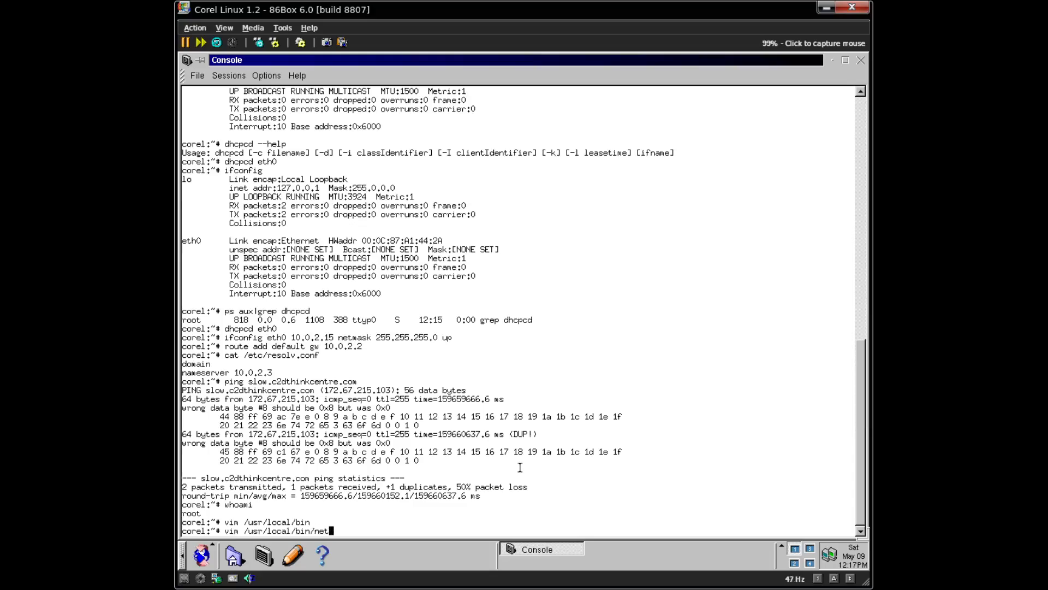
pyautogui.write('start')
pyautogui.press('Return')
pyautogui.write('i#!/bin')
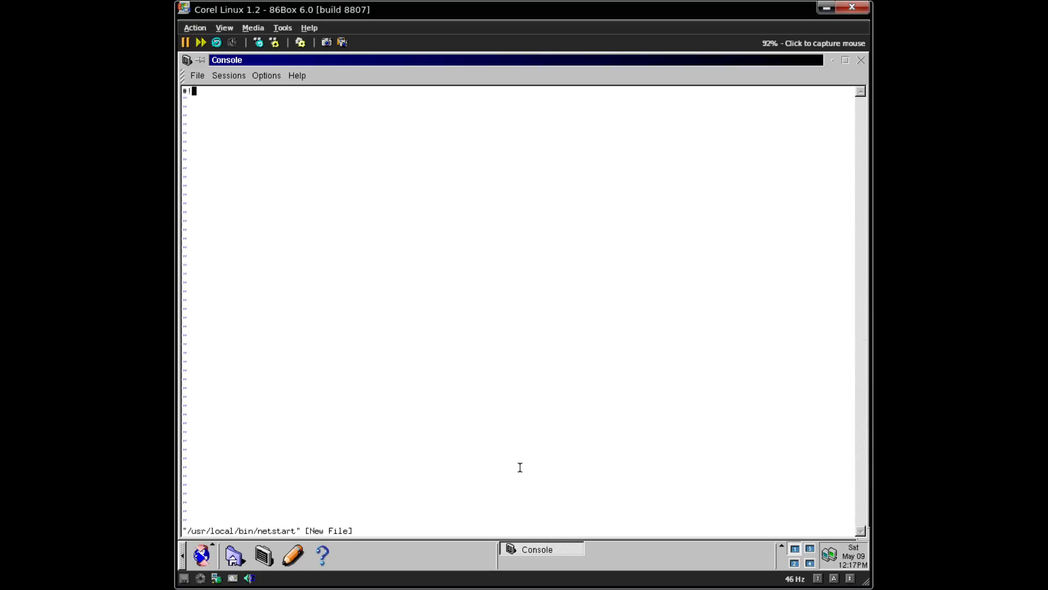
pyautogui.write('/sh')
pyautogui.press('Return')
# - Add 'ifconfig eth0 10.0.2.15 netmask 255.255.255.0 up' and 'route add default gw 10.0.2.2', then save
pyautogui.write('ifconf')
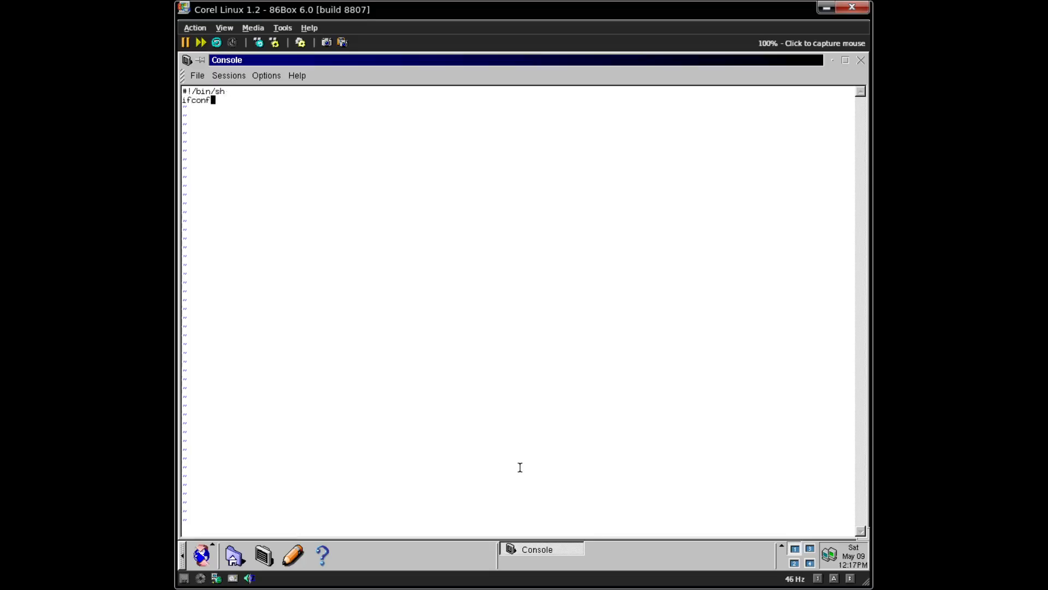
pyautogui.write('ig eth0 10.0.2.15 netmask 255.255.255.0 up')
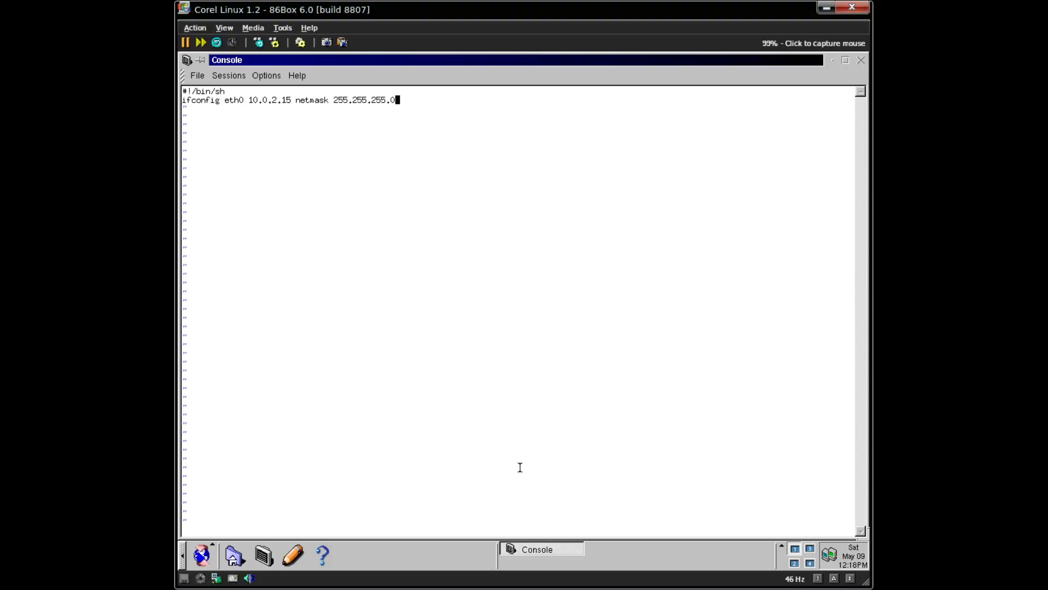
pyautogui.press('Return')
pyautogui.write('route add default gw 10.0.2.2')
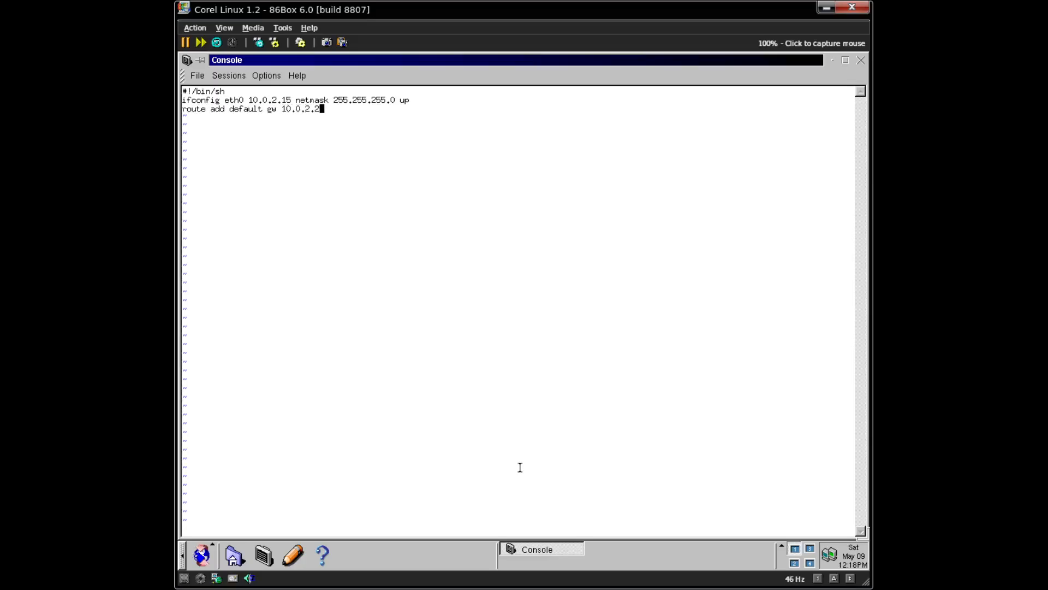
pyautogui.press('Escape')
pyautogui.write(':wq')
pyautogui.press('Return')
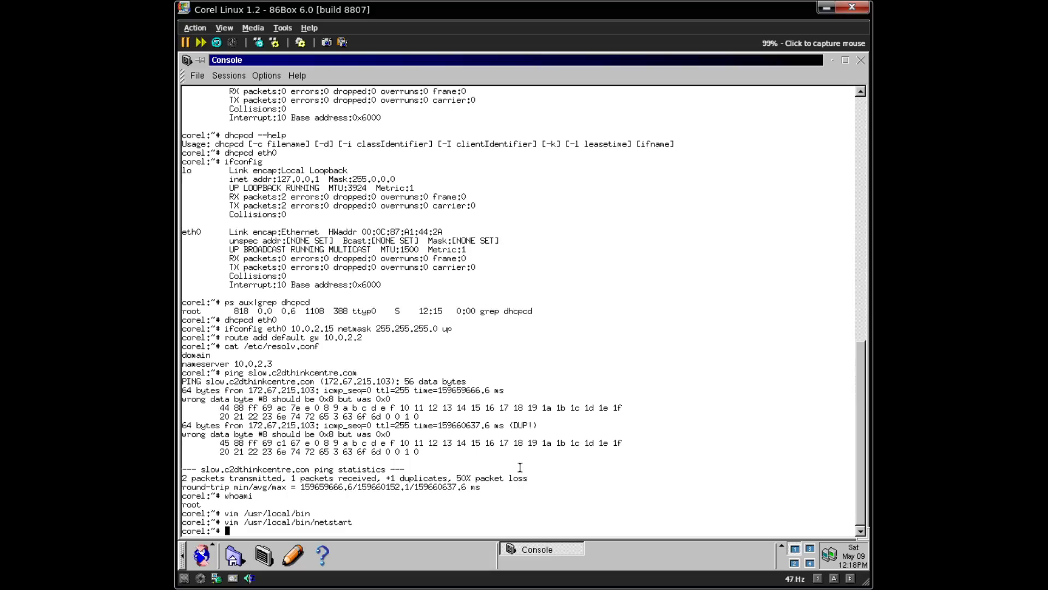
# - Make /usr/local/bin/netstart executable with chmod +x and clear the console
pyautogui.write('chmod _x')
pyautogui.press('BackSpace')
pyautogui.press('BackSpace')
pyautogui.press('BackSpace')
pyautogui.write('+x /usr/local/net')
pyautogui.press('BackSpace')
pyautogui.press('BackSpace')
pyautogui.press('BackSpace')
pyautogui.write('bin/netstart')
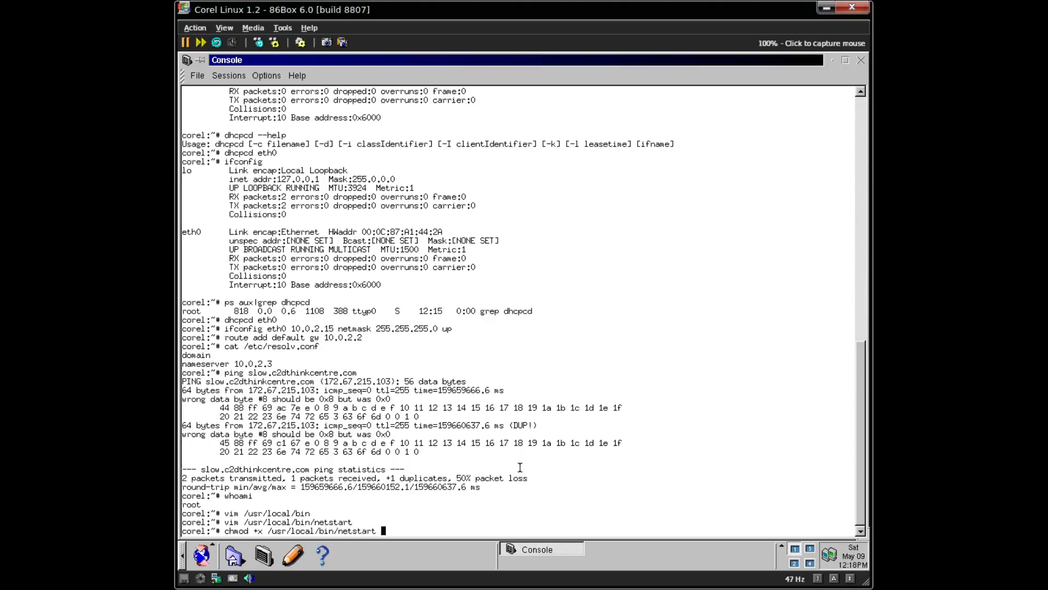
pyautogui.press('Return')
pyautogui.hotkey('ctrl', 'l')
# - Cancel the partial nets command, clear the screen, and rerun apt-get install mpg123
pyautogui.write('nets')
pyautogui.press('Tab')
pyautogui.press('Tab')
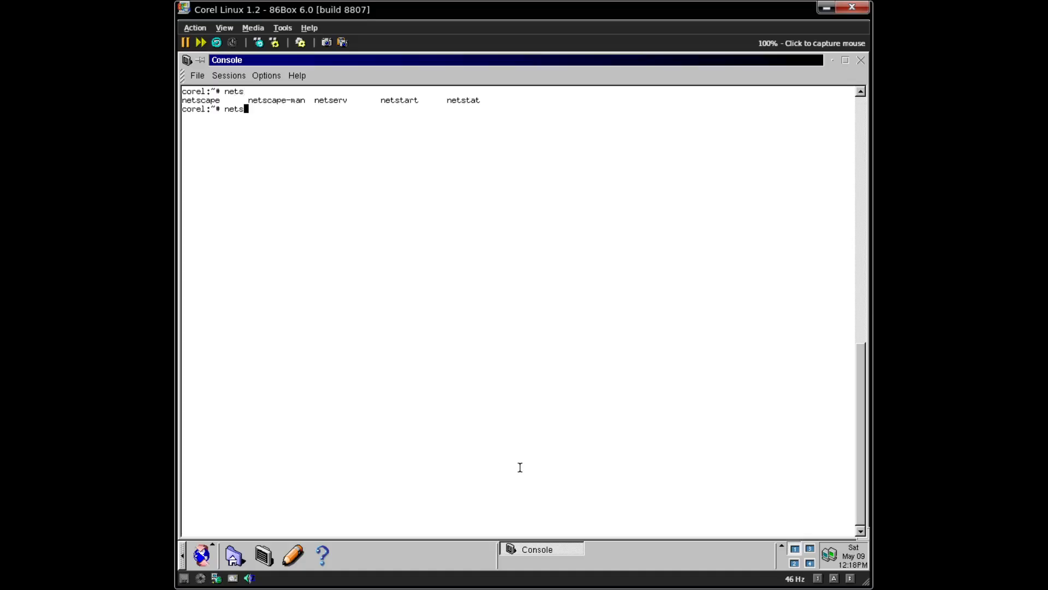
pyautogui.hotkey('ctrl', 'c')
pyautogui.hotkey('ctrl', 'l')
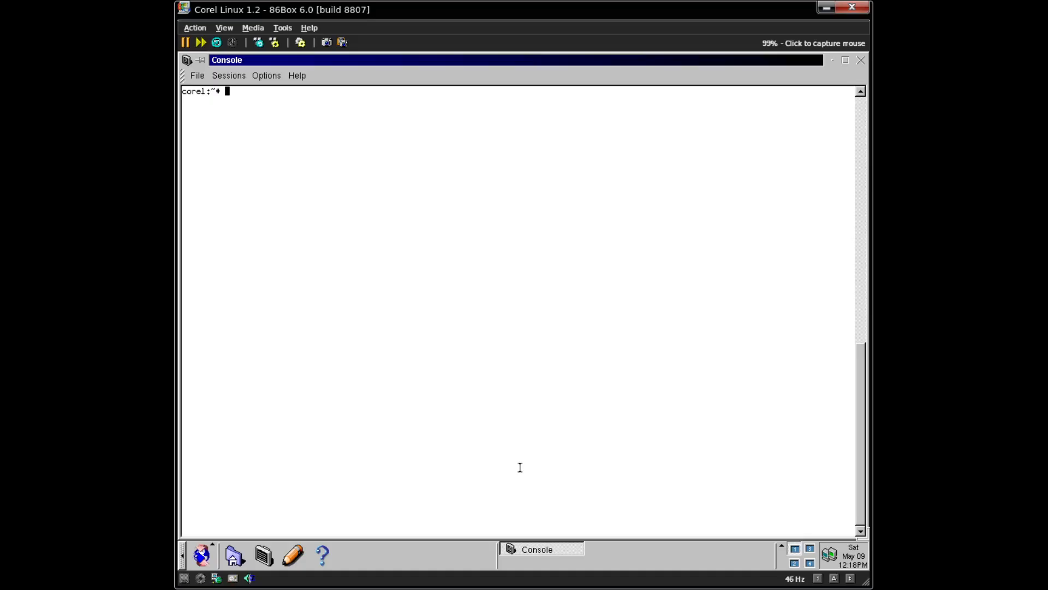
pyautogui.press('Up')
pyautogui.press('Up')
pyautogui.press('Up')
pyautogui.press('Up')
pyautogui.press('Up')
pyautogui.press('Up')
pyautogui.press('Up')
pyautogui.press('Up')
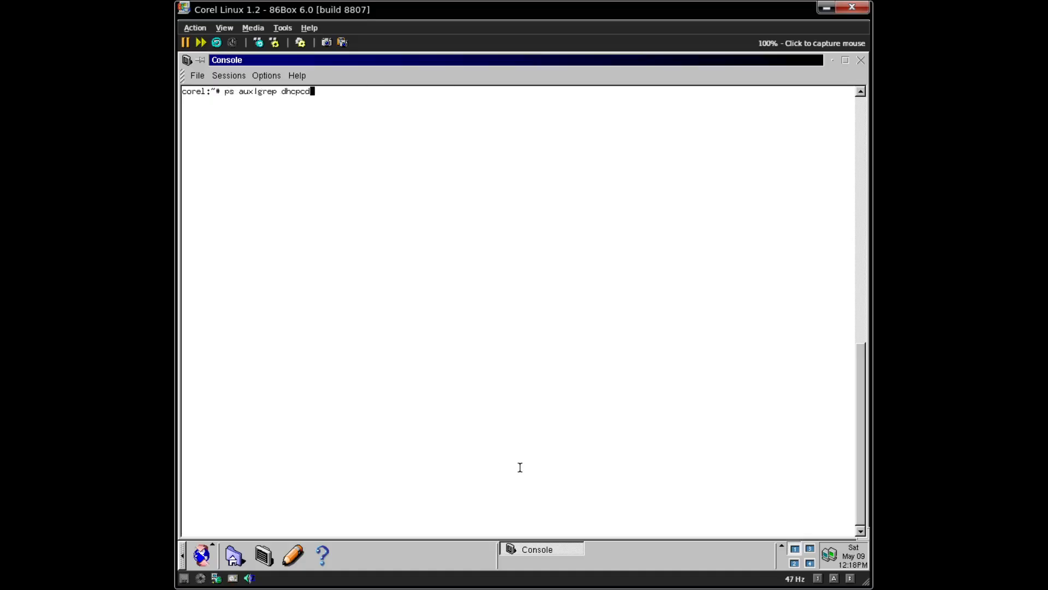
pyautogui.press('Up')
pyautogui.press('Up')
pyautogui.press('Up')
pyautogui.press('Up')
pyautogui.press('Up')
pyautogui.press('Up')
pyautogui.press('Up')
pyautogui.press('Up')
pyautogui.press('Up')
pyautogui.press('Up')
pyautogui.press('Up')
pyautogui.press('Return')
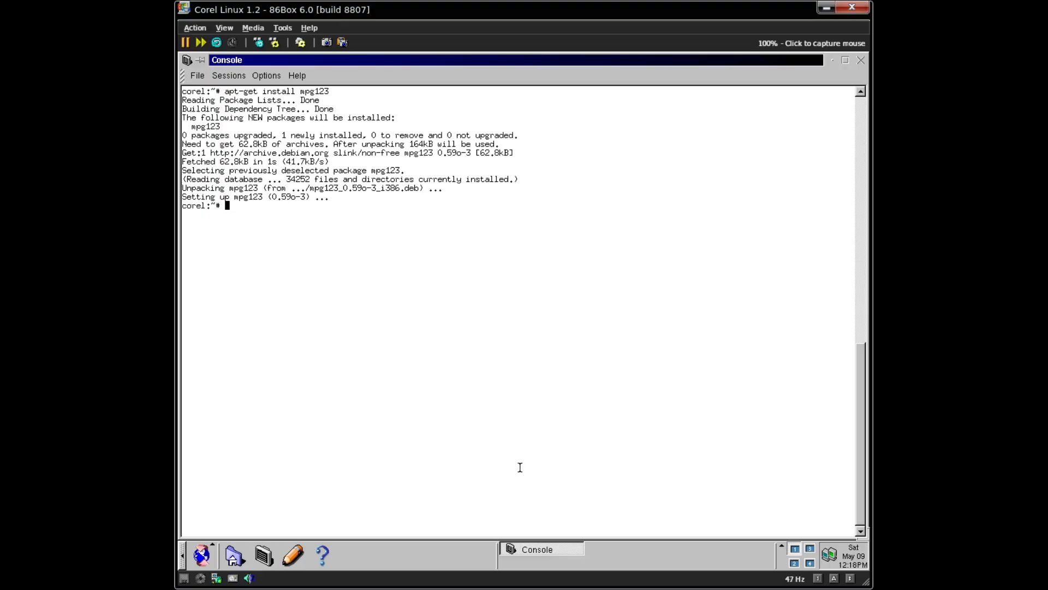
# - Page through the mpg123 manual page, close it, and clear the console
pyautogui.write('man mpg123')
pyautogui.press('Return')
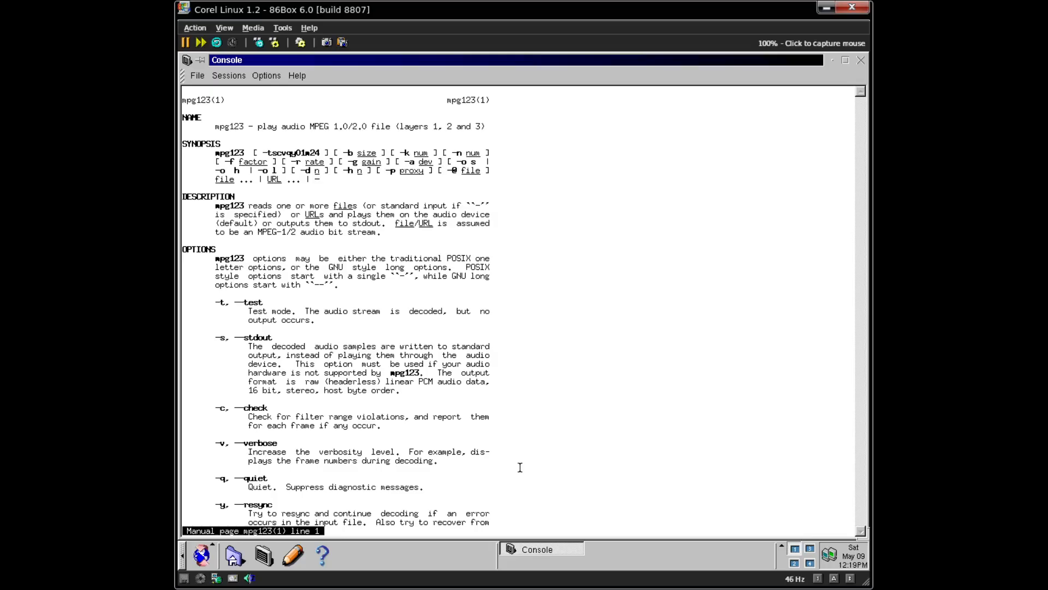
pyautogui.press('space')
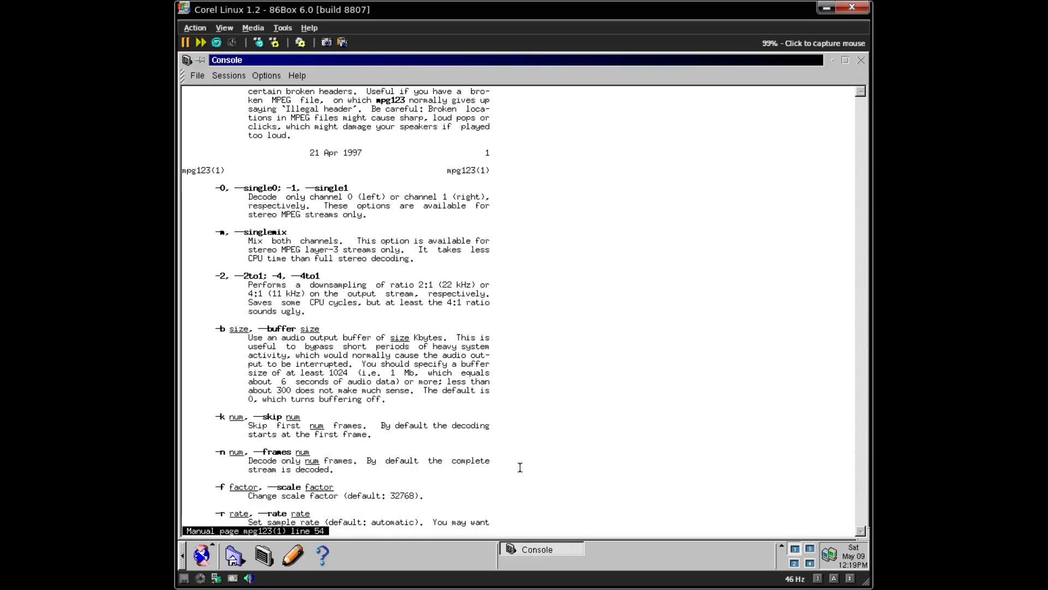
pyautogui.press('q')
pyautogui.press('Up')
pyautogui.press('Up')
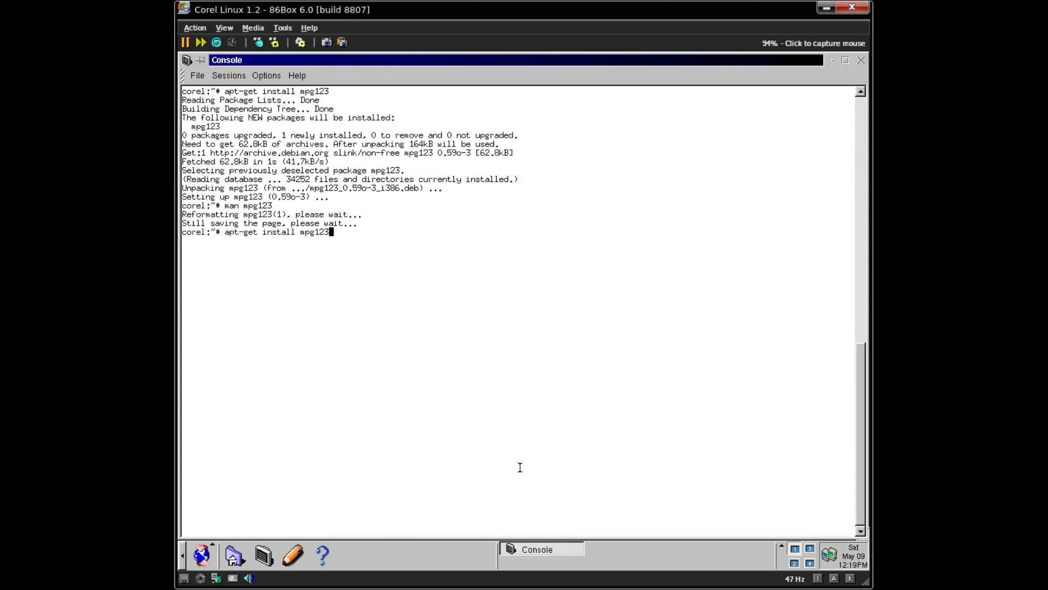
pyautogui.press('Down')
pyautogui.press('Down')
pyautogui.hotkey('ctrl', 'l')
# - Search apt-cache for video packages, then install rvplayer and accept the Continue prompt
pyautogui.write('apt-')
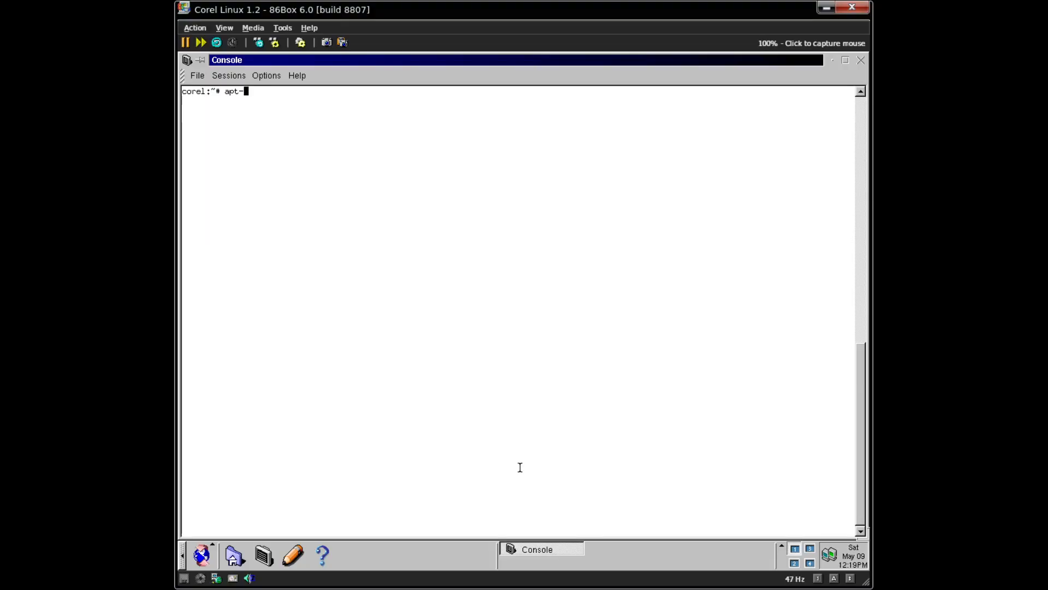
pyautogui.write('cache search video')
pyautogui.press('Return')
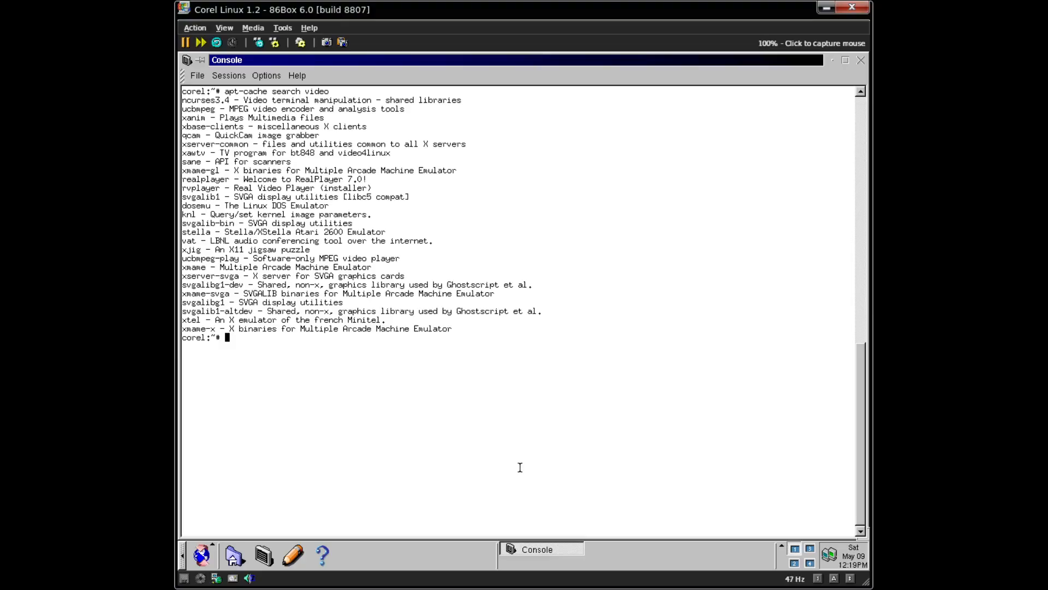
pyautogui.write('apt-cache')
pyautogui.press('BackSpace')
pyautogui.press('BackSpace')
pyautogui.press('BackSpace')
pyautogui.press('BackSpace')
pyautogui.press('BackSpace')
pyautogui.press('BackSpace')
pyautogui.write('get install rvplayte')
pyautogui.press('BackSpace')
pyautogui.press('BackSpace')
pyautogui.write('yer')
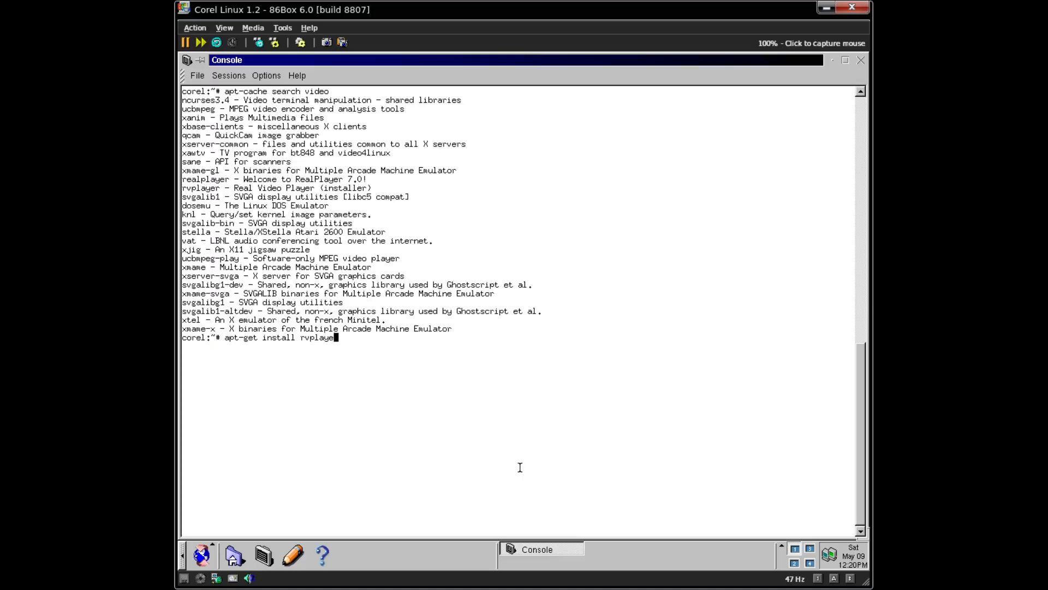
pyautogui.press('Return')
pyautogui.press('Return')
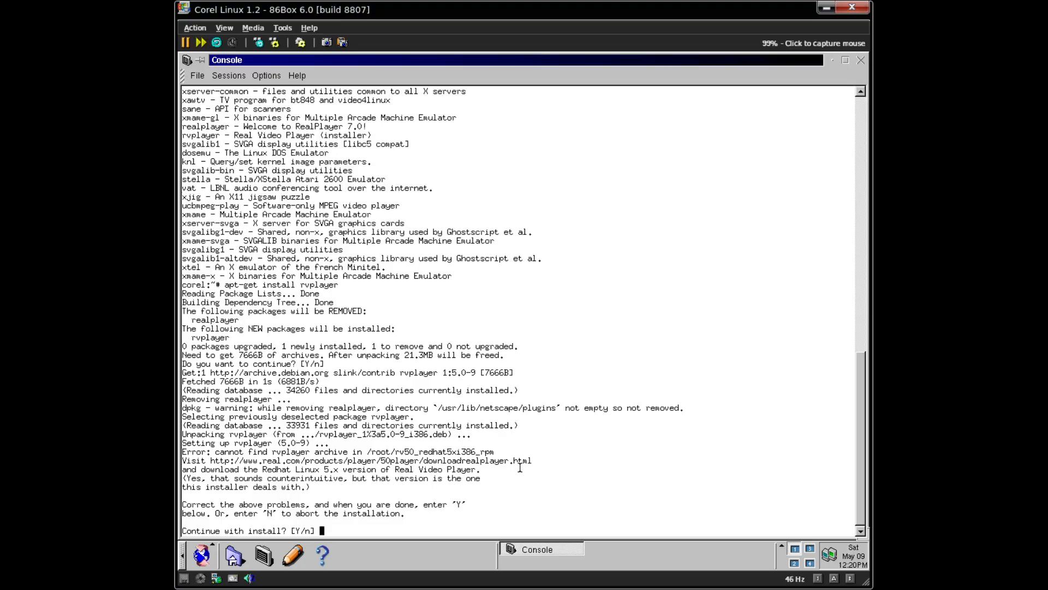
pyautogui.press('Return')
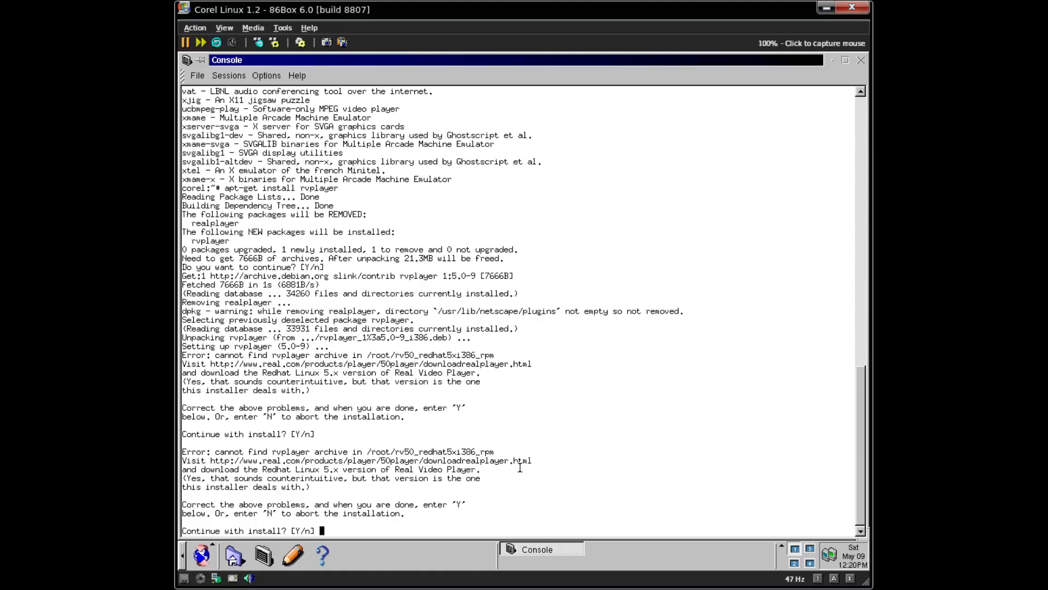
# - Answer n at the Continue with install? prompt to abort rvplayer
pyautogui.write('n')
pyautogui.press('Return')
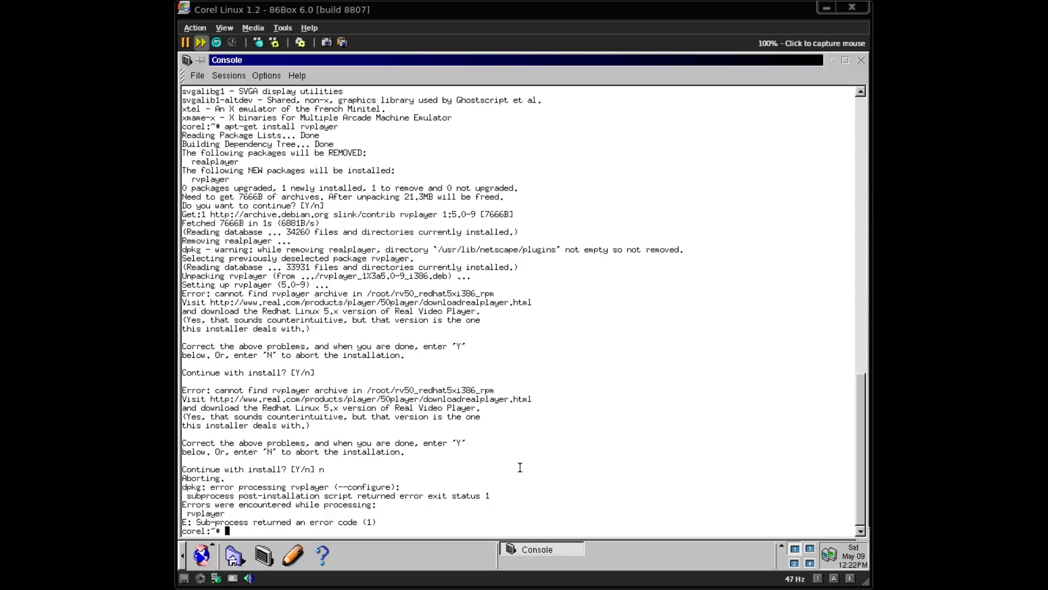
# - Clear the console, try running xine, and search apt-cache for xine
pyautogui.hotkey('ctrl', 'l')
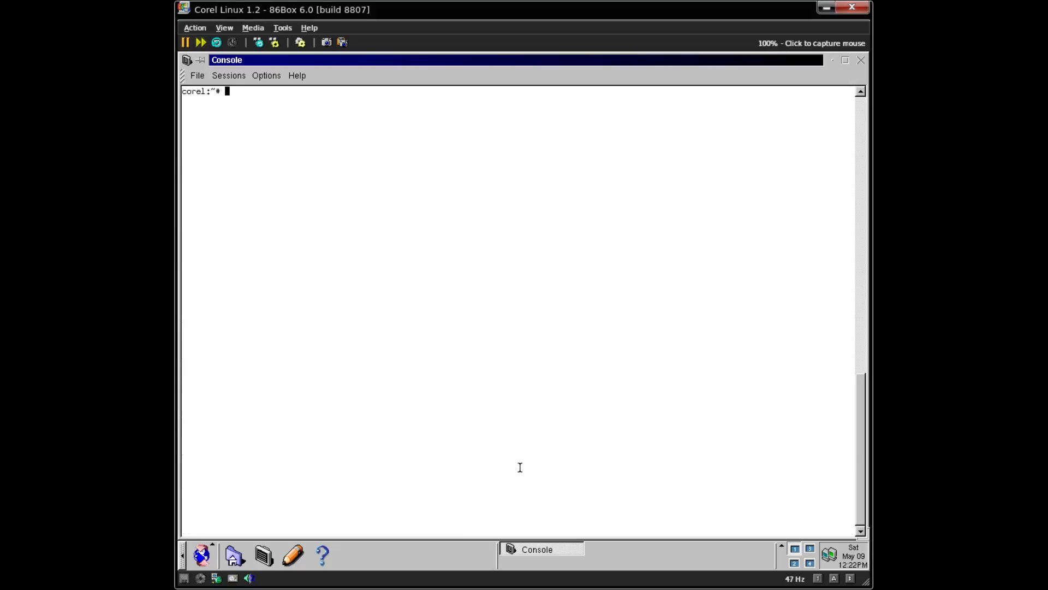
pyautogui.write('xine')
pyautogui.press('Return')
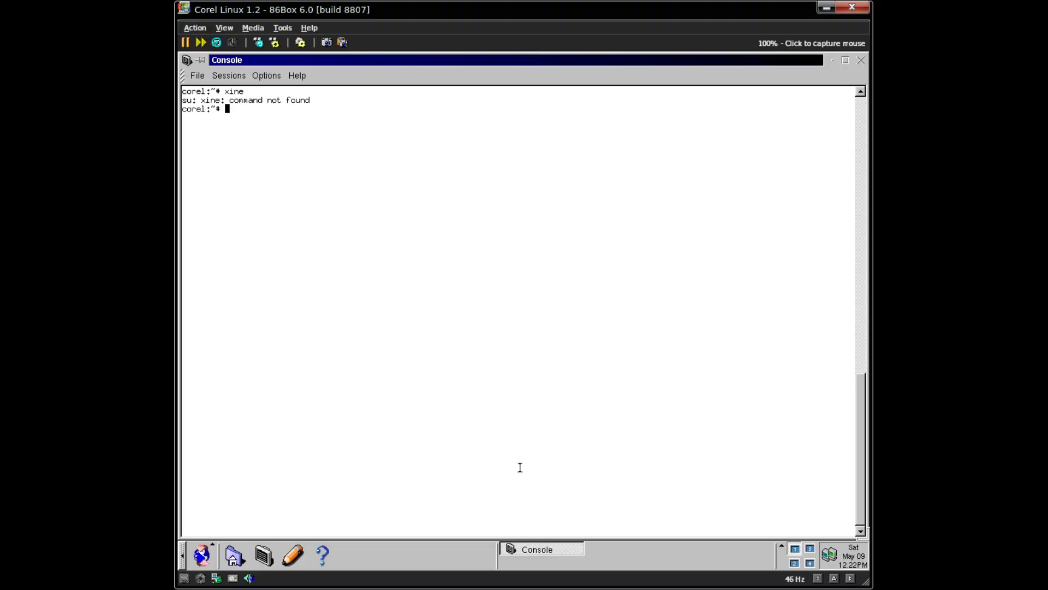
pyautogui.write('apt-cache search xine')
pyautogui.press('Return')
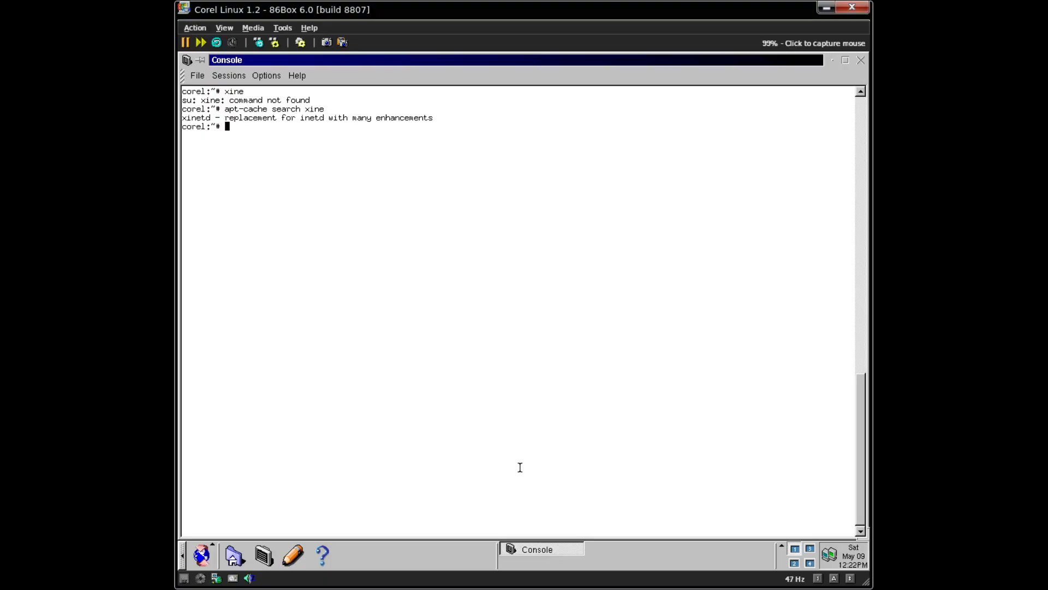
# - Search apt-cache for mplayer and then for mpeg2 packages
pyautogui.press('Up')
pyautogui.press('BackSpace')
pyautogui.press('BackSpace')
pyautogui.press('BackSpace')
pyautogui.press('BackSpace')
pyautogui.write('mplaye')
pyautogui.press('BackSpace')
pyautogui.press('BackSpace')
pyautogui.press('BackSpace')
pyautogui.write('aty')
pyautogui.press('BackSpace')
pyautogui.press('BackSpace')
pyautogui.write('yer')
pyautogui.press('Return')
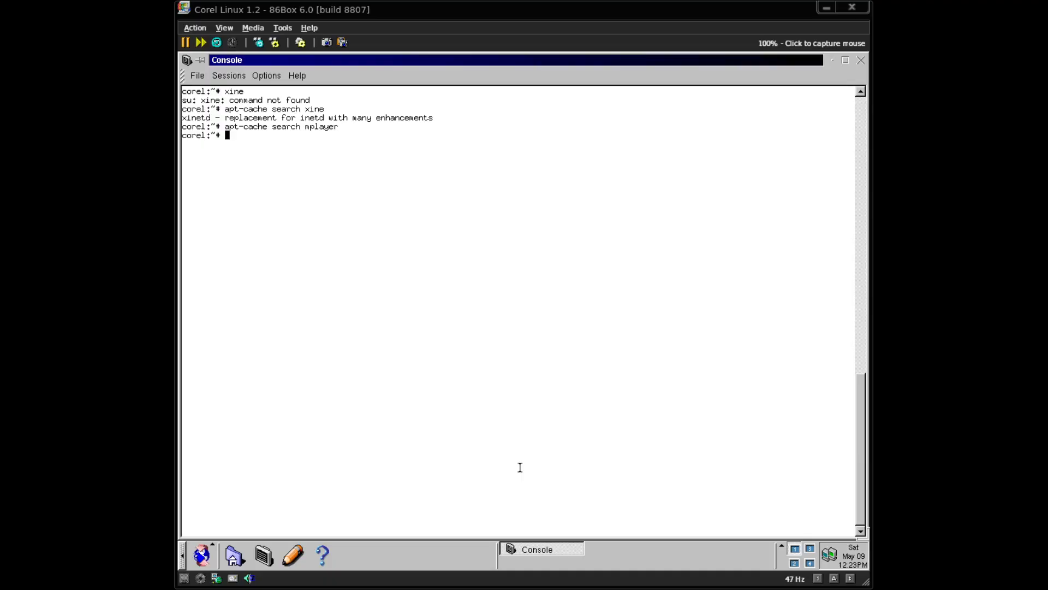
pyautogui.press('Up')
pyautogui.press('BackSpace')
pyautogui.press('BackSpace')
pyautogui.press('BackSpace')
pyautogui.press('BackSpace')
pyautogui.press('BackSpace')
pyautogui.press('BackSpace')
pyautogui.press('BackSpace')
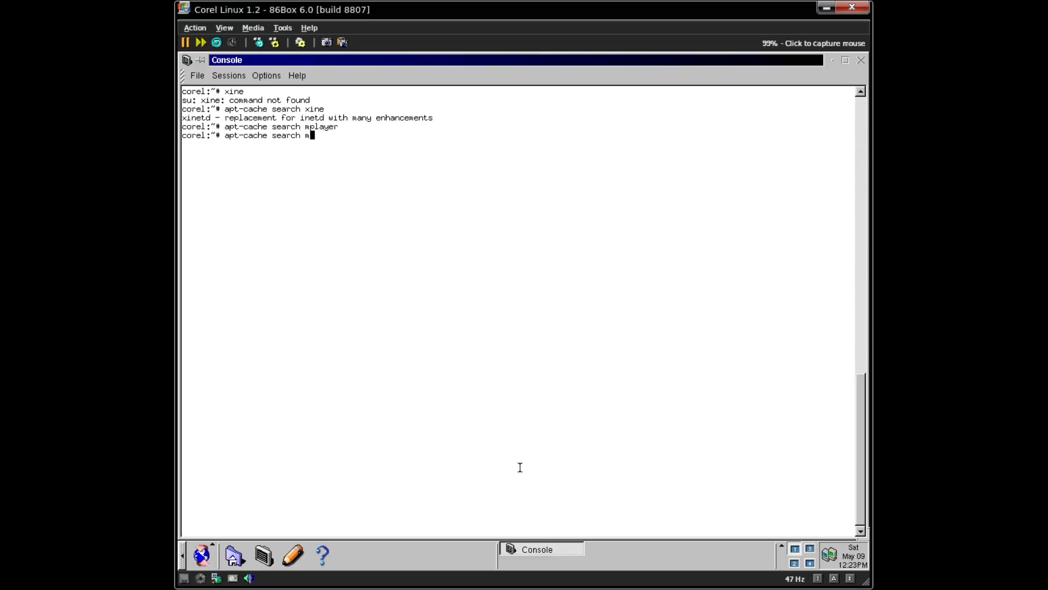
pyautogui.write('mpeg2')
pyautogui.press('Return')
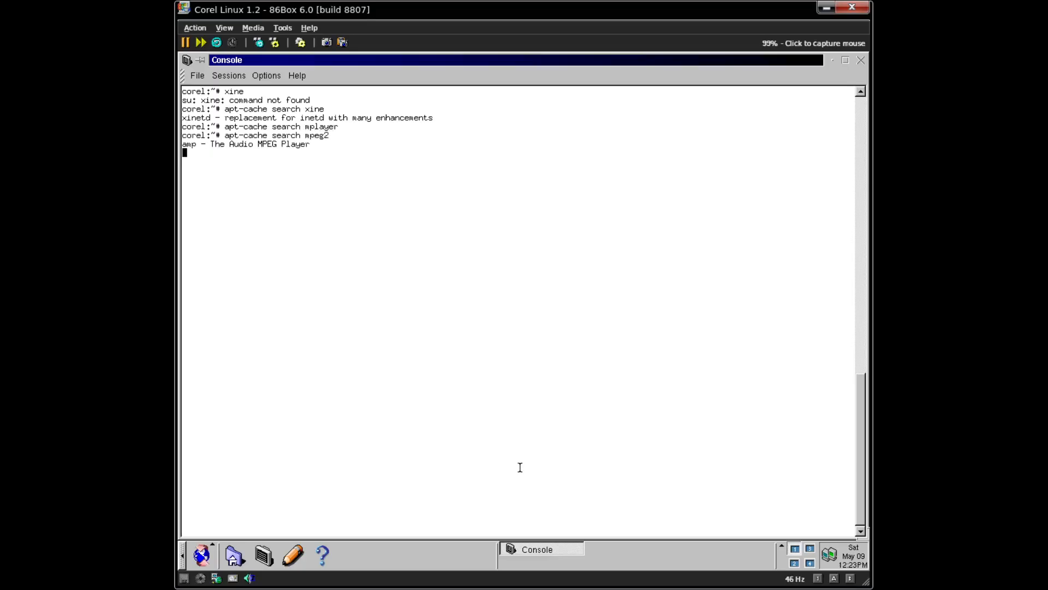
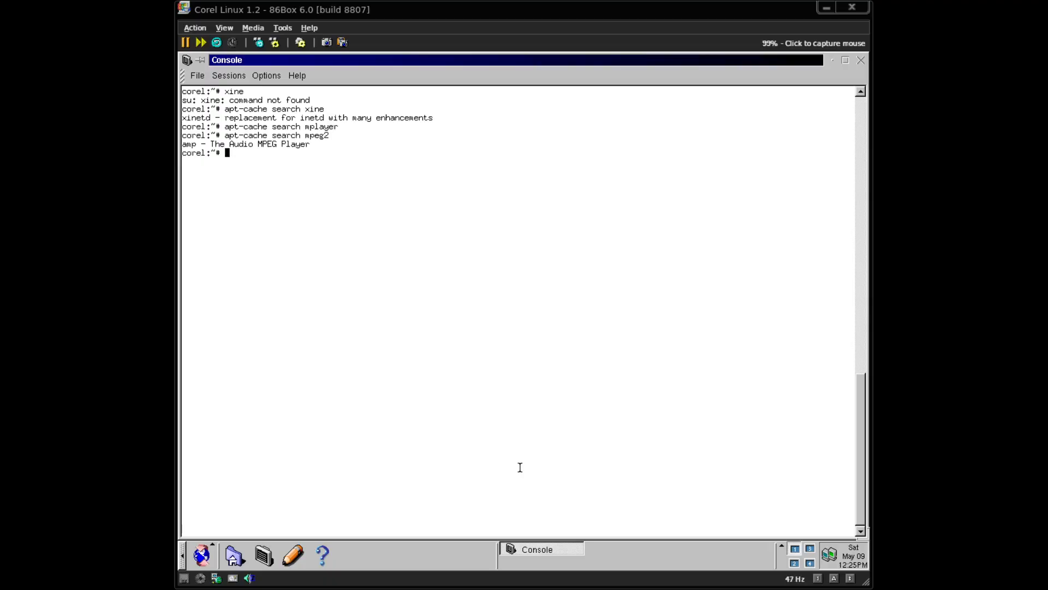
# - Run wget with no arguments to see its usage, then clear the console
pyautogui.write('wget')
pyautogui.press('Return')
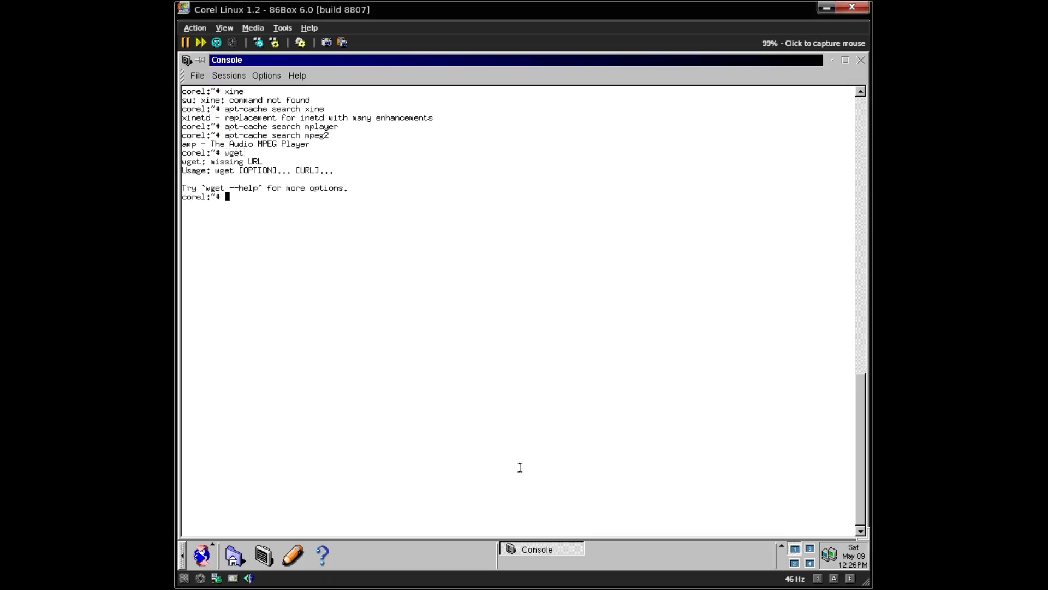
pyautogui.hotkey('ctrl', 'l')
# - Try downloading get.videolan.org/vlc/0.1.99/vlc-0.1.99.tar.gz with wget, then clear the console
pyautogui.write('wget ')
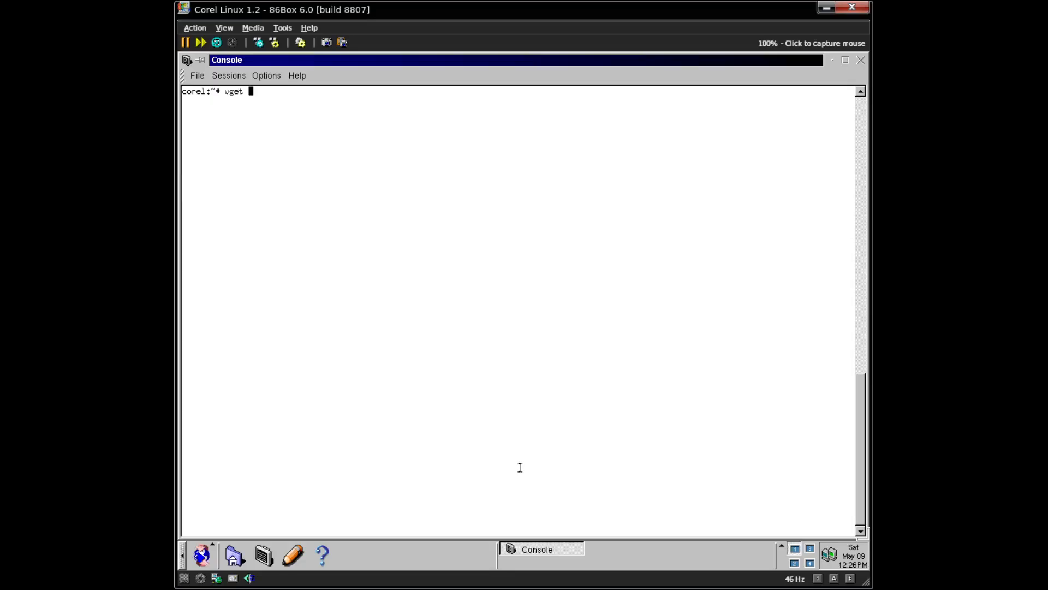
pyautogui.write('get.videolan.org/')
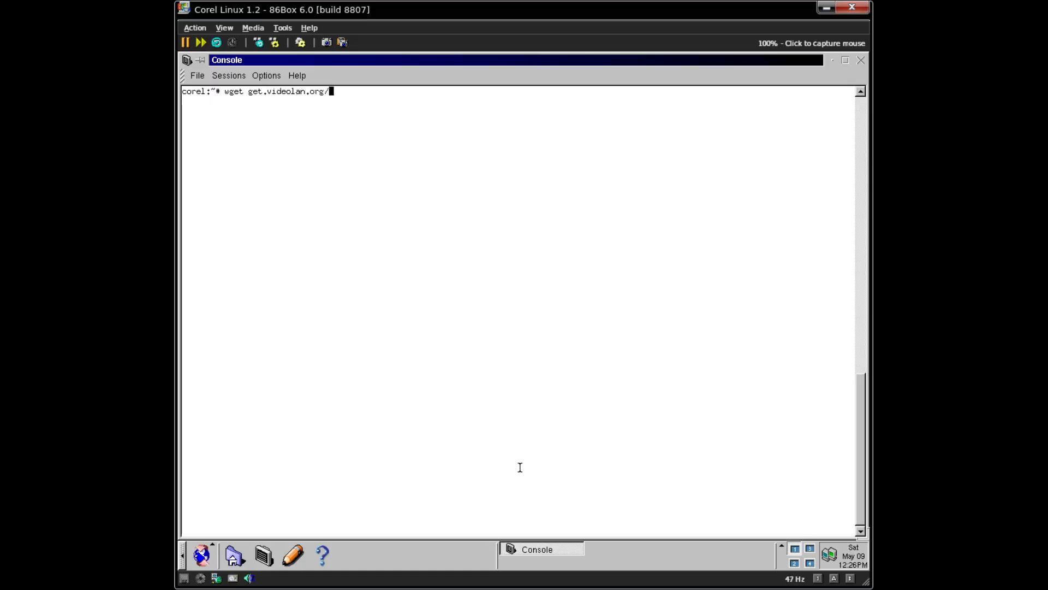
pyautogui.write('vlc/0.1.99/')
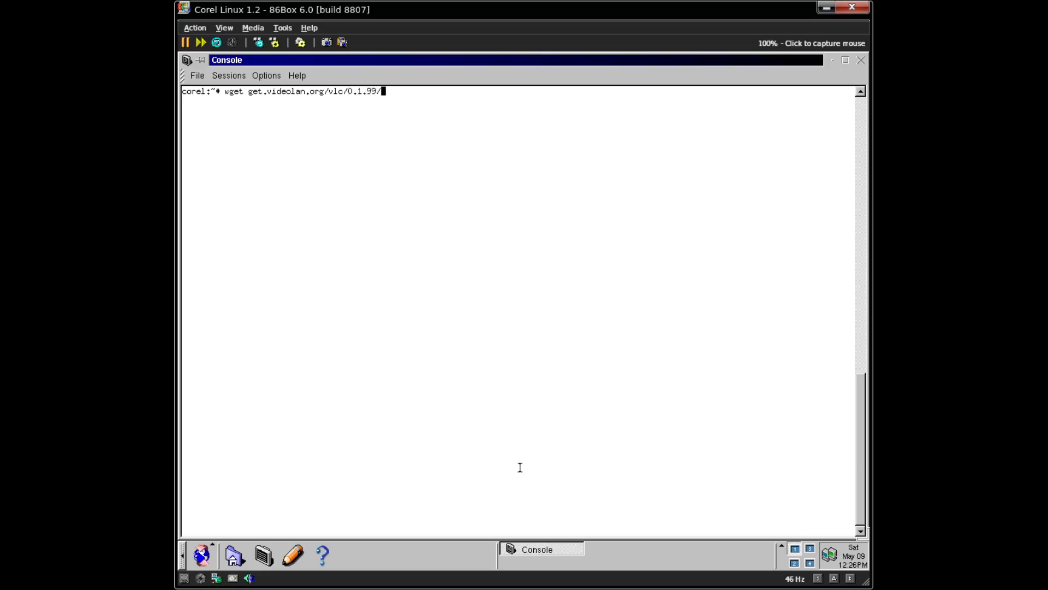
pyautogui.write('vlc-0.1.99.tar.gz')
pyautogui.press('Return')
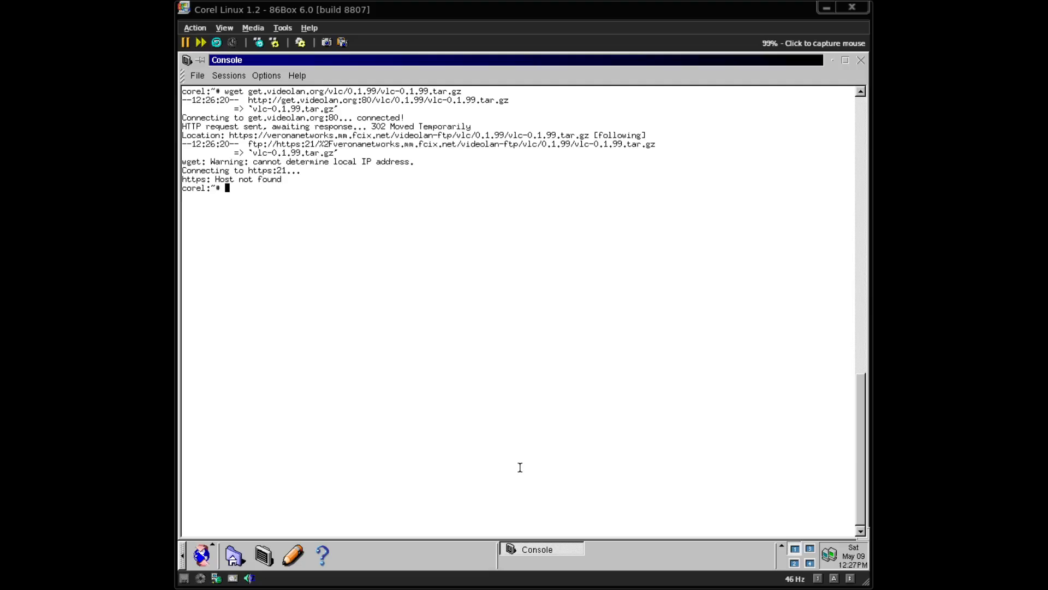
pyautogui.hotkey('ctrl', 'l')
# - Run apt-get install wine and answer n at the rvplayer prompt
pyautogui.write('apt-get instal')
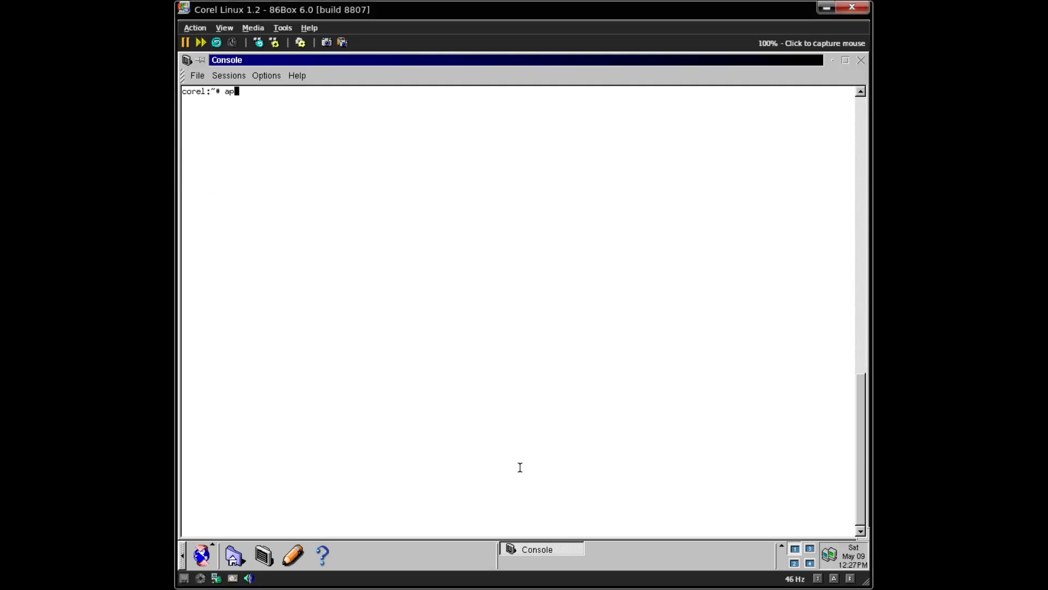
pyautogui.write('l wine')
pyautogui.press('Return')
pyautogui.press('Return')
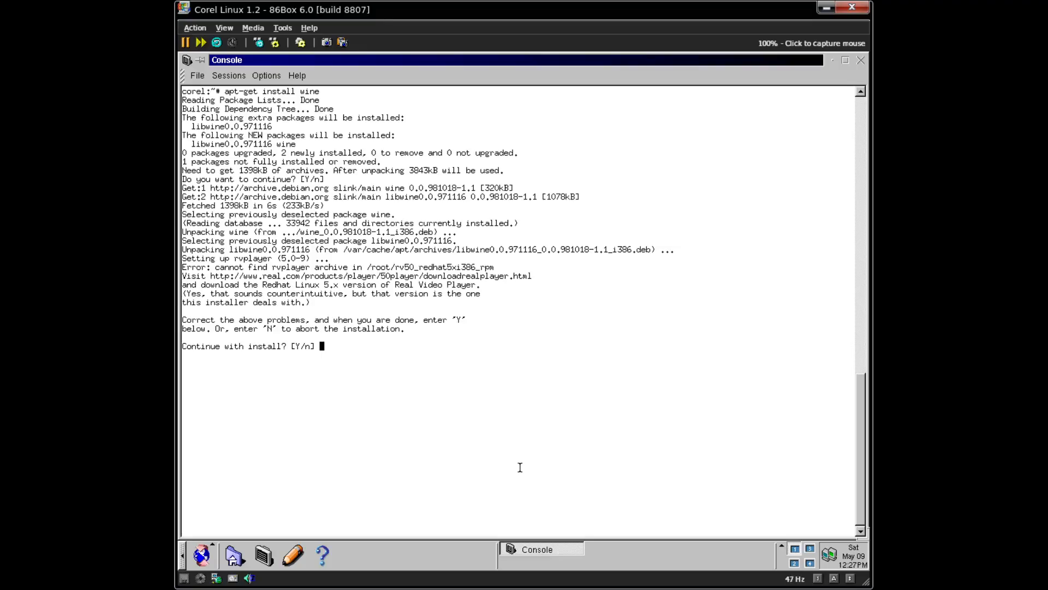
pyautogui.write('n')
pyautogui.press('Return')
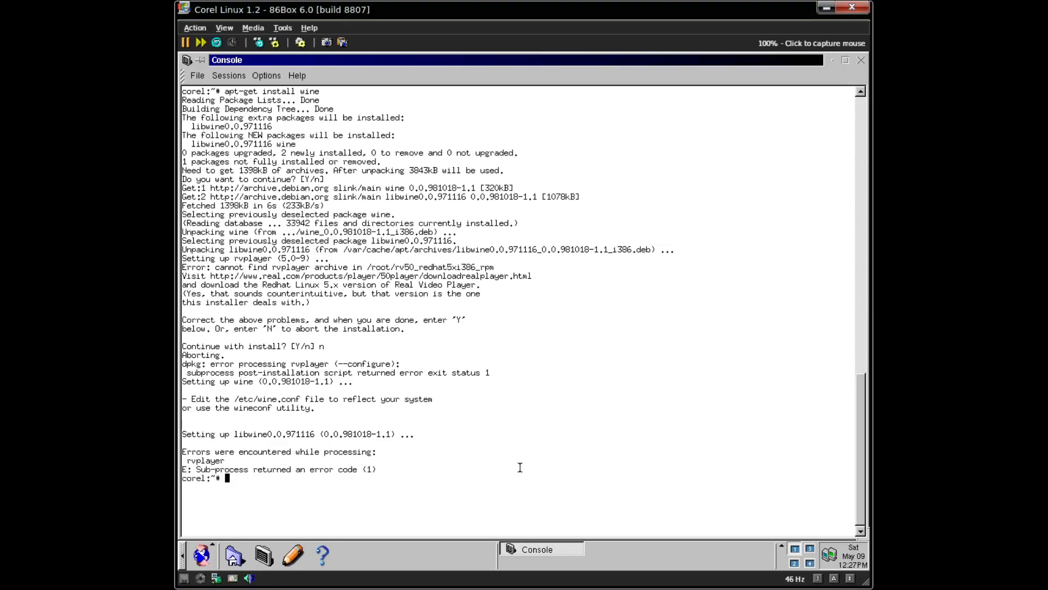
# - Remove the rvplayer package with apt-get remove rvplayer, then clear the console
pyautogui.write('apt-get remove rvplayer')
pyautogui.press('Return')
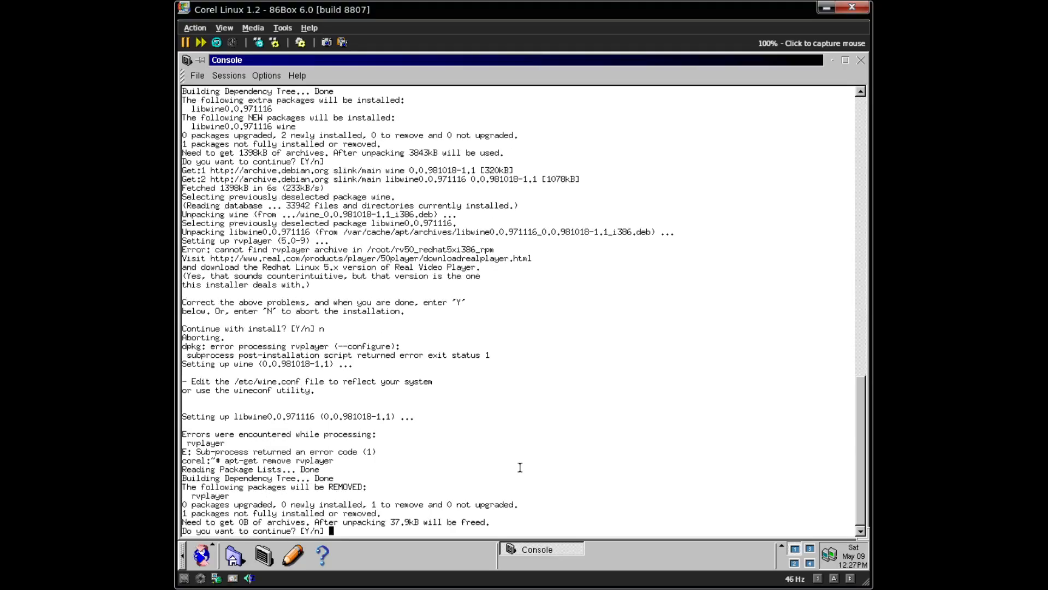
pyautogui.press('Return')
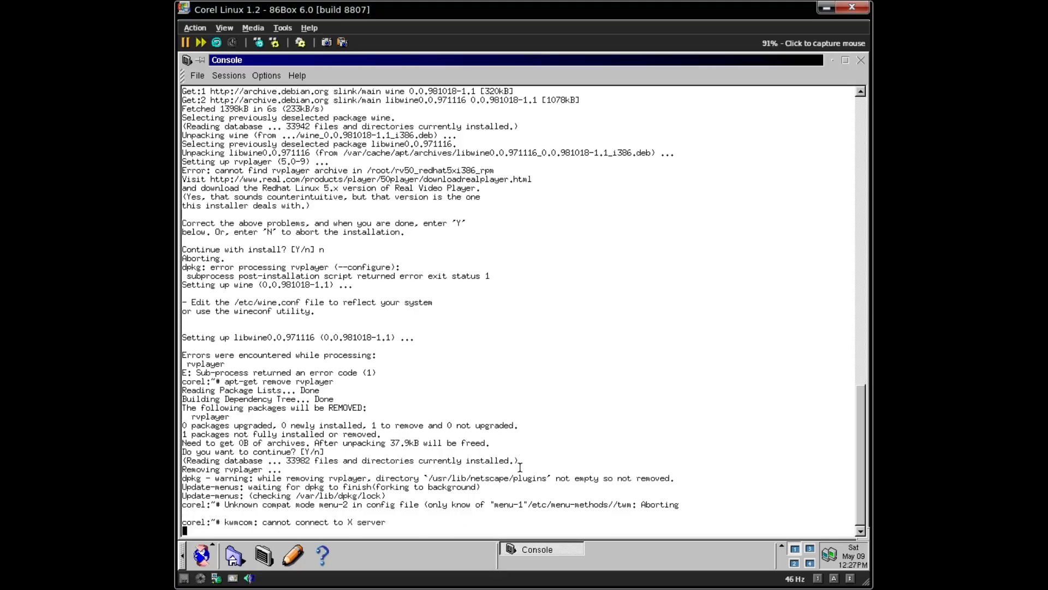
pyautogui.press('Return')
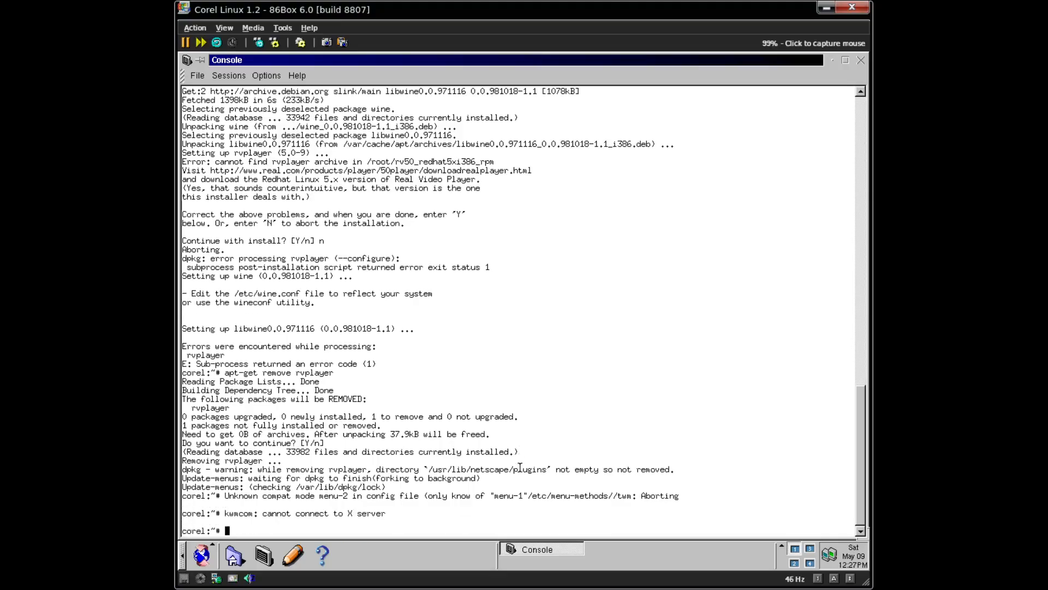
pyautogui.hotkey('ctrl', 'l')
# - As root, list the wine commands, run wineconf, check for a .wine folder, and launch wine
pyautogui.write('wine')
pyautogui.press('Tab')
pyautogui.press('Tab')
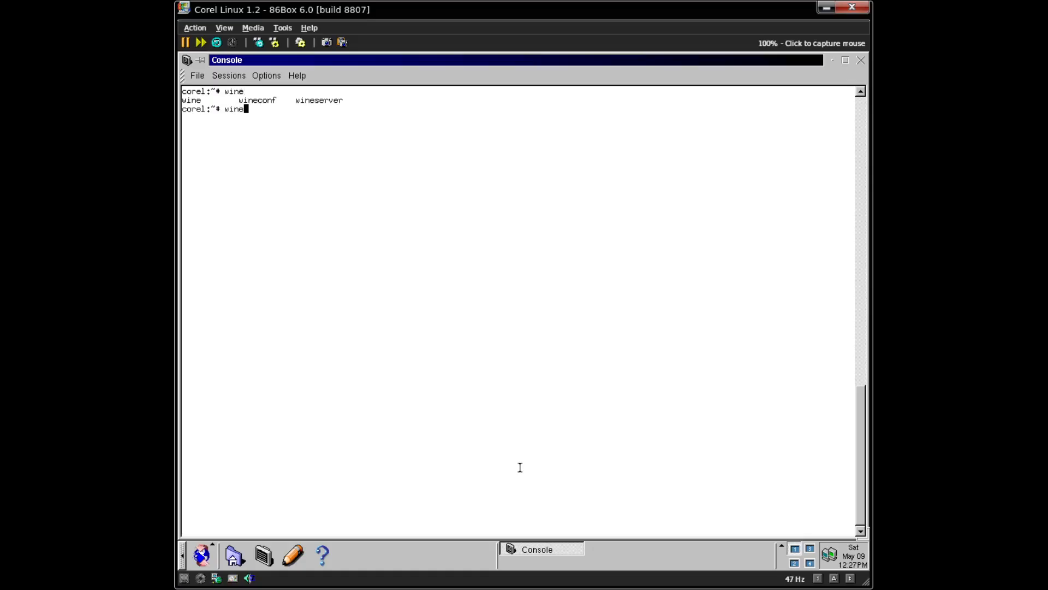
pyautogui.write('conf')
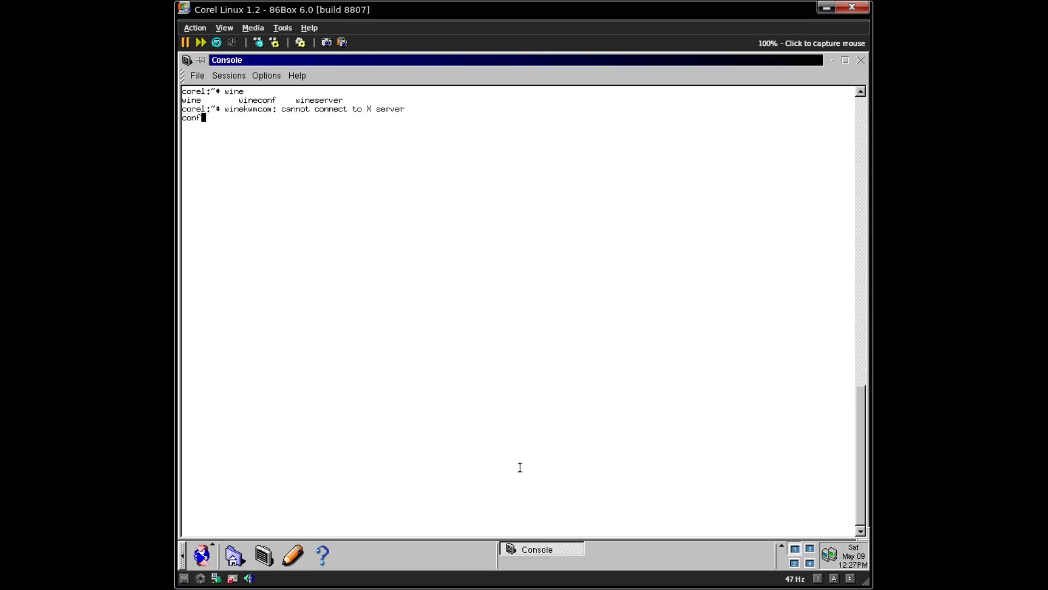
pyautogui.press('Return')
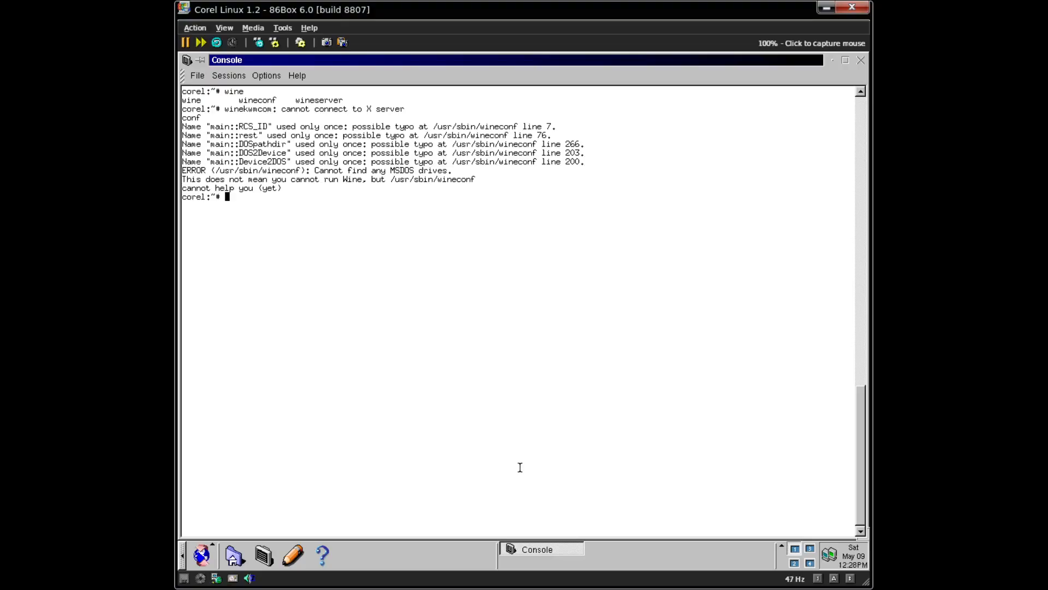
pyautogui.write('ls .wine')
pyautogui.press('Return')
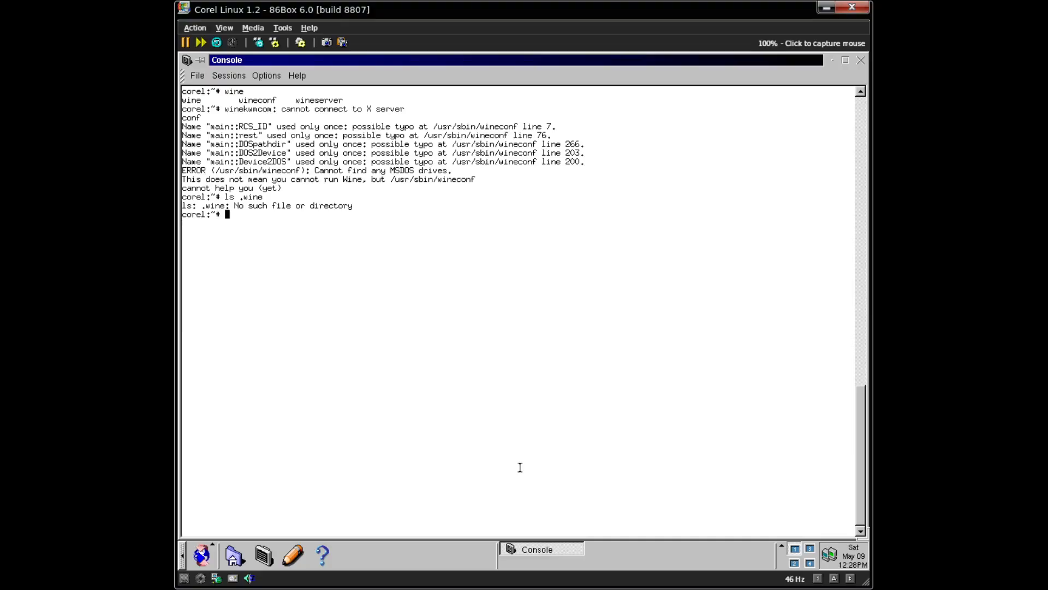
pyautogui.write('wine')
pyautogui.press('Return')
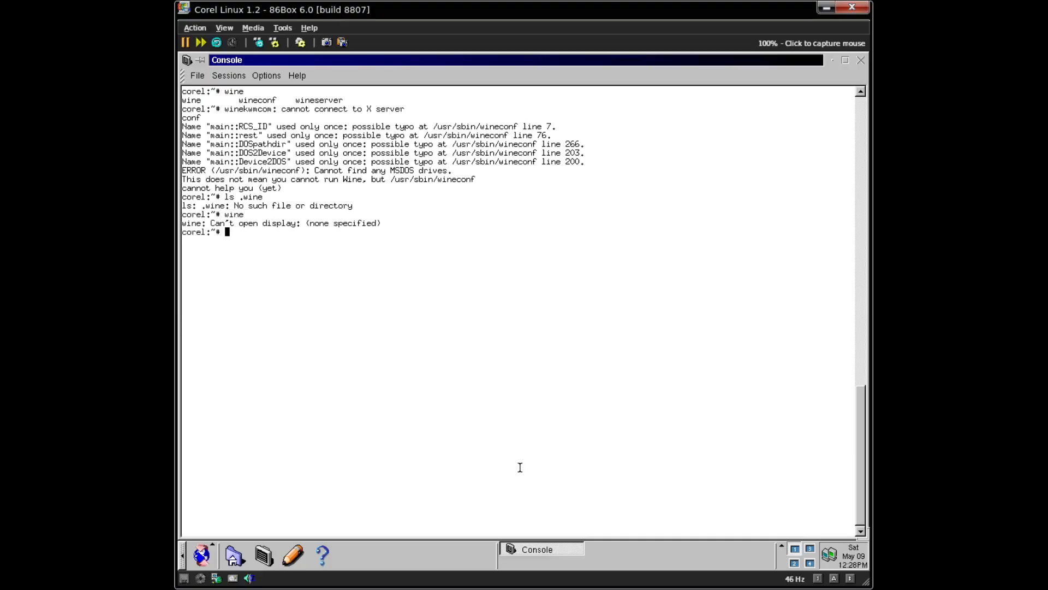
# - Leave the root shell, confirm the current user with whoami, and clear the console
pyautogui.hotkey('ctrl', 'd')
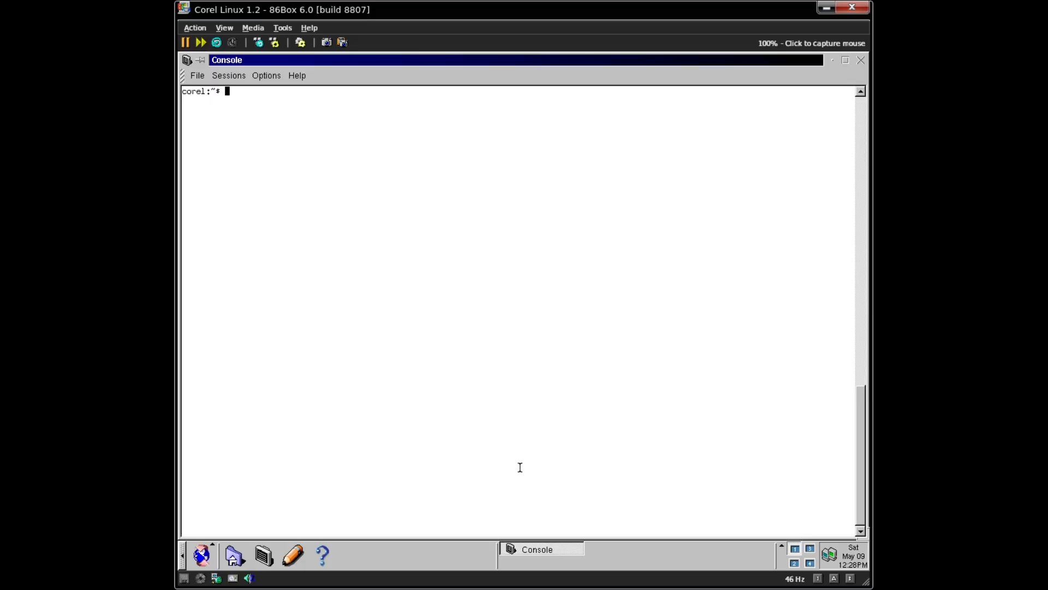
pyautogui.write('wien')
pyautogui.press('Return')
pyautogui.write('whoami')
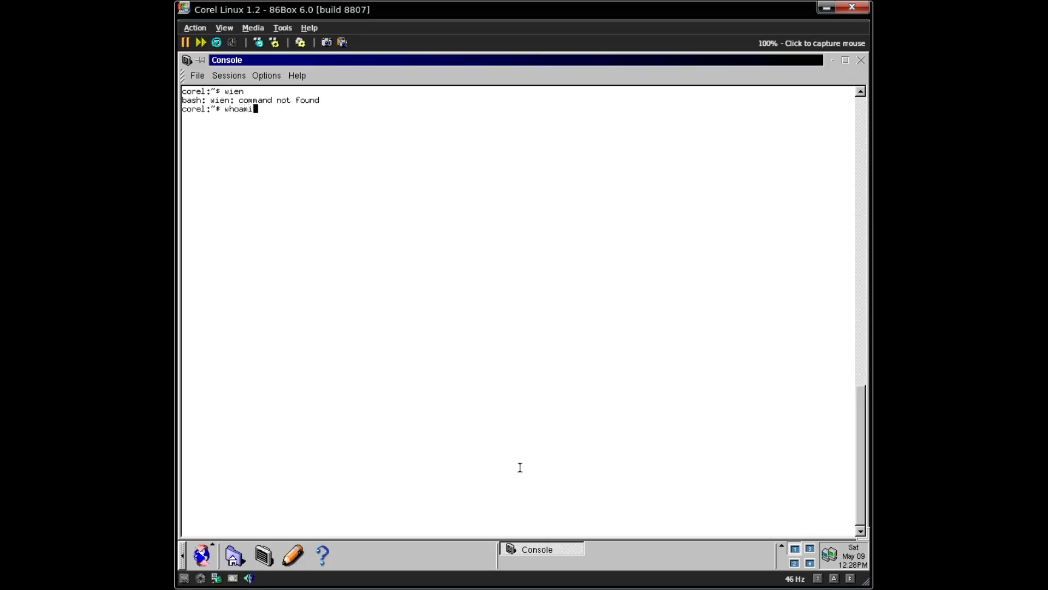
pyautogui.press('Return')
pyautogui.hotkey('ctrl', 'l')
# - As the normal user, run wineconf, wineserver and wine, which reports an invalid c:\windows path
pyautogui.write('w')
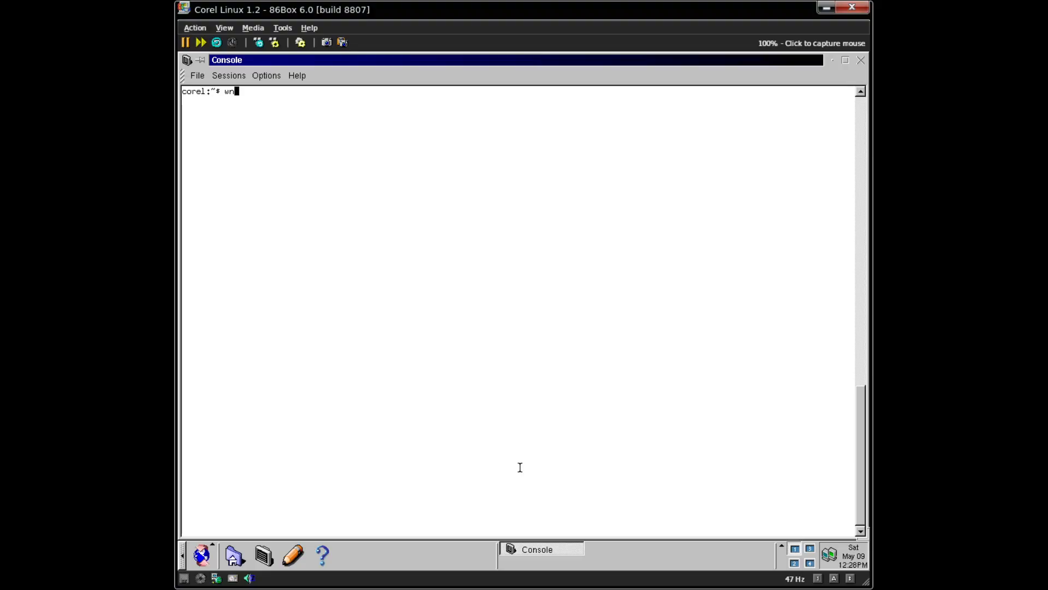
pyautogui.write('ineconf')
pyautogui.press('Return')
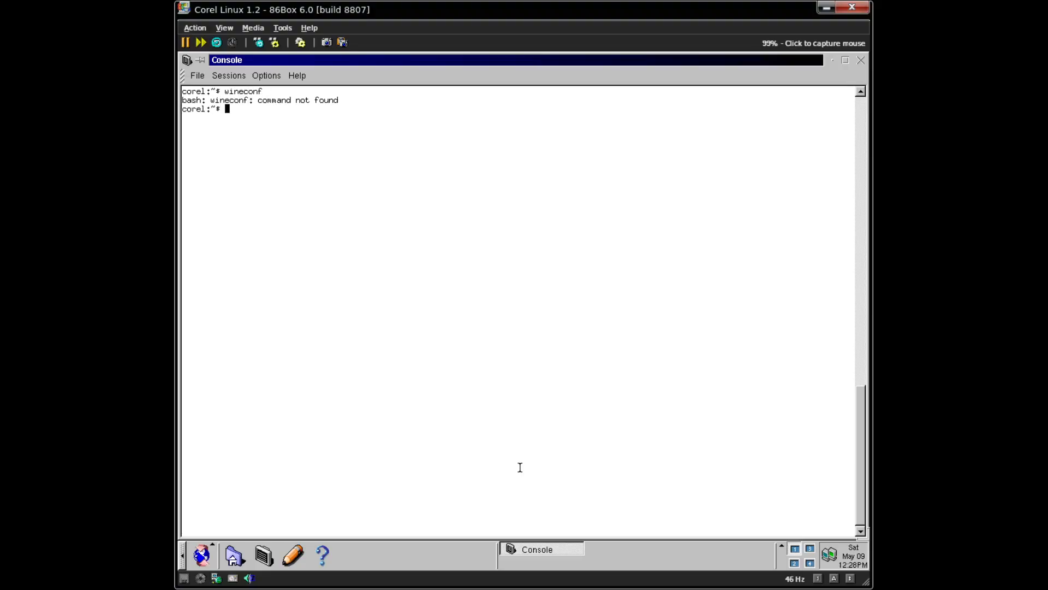
pyautogui.write('w')
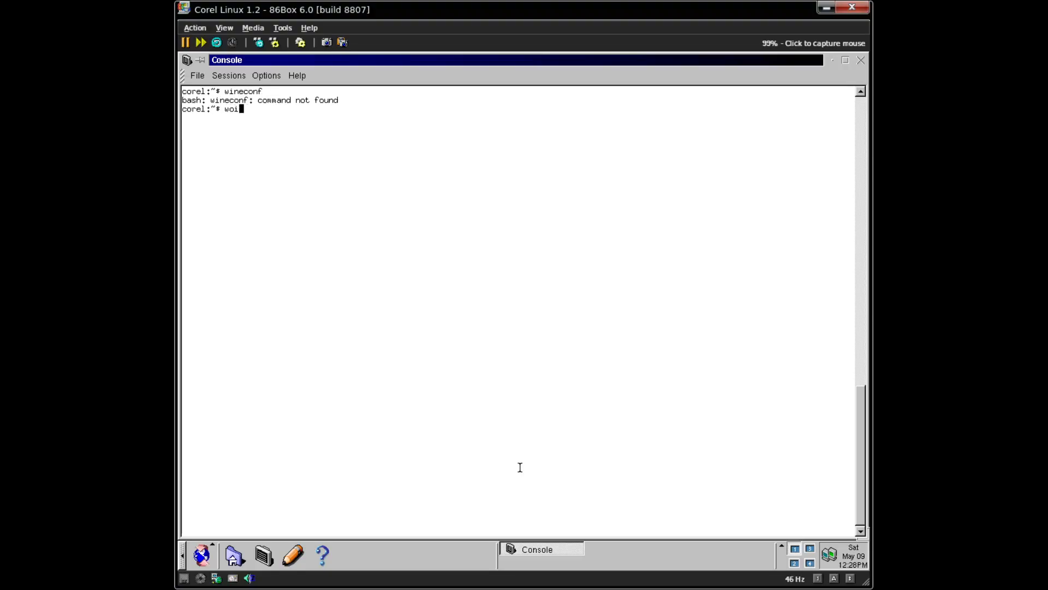
pyautogui.write('ine')
pyautogui.press('Tab')
pyautogui.press('Tab')
pyautogui.write('se')
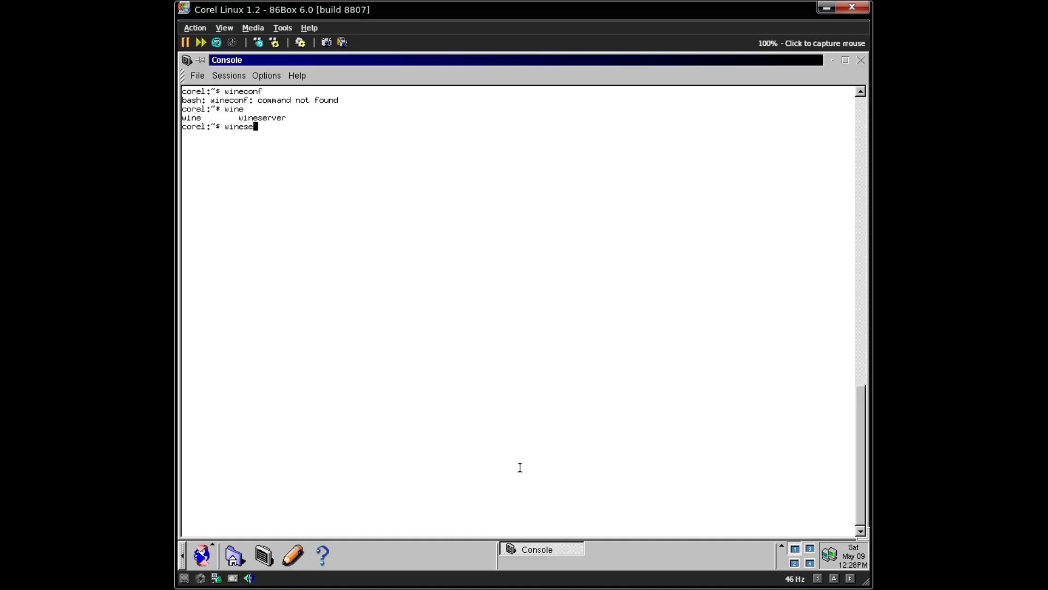
pyautogui.write('rverv')
pyautogui.press('Return')
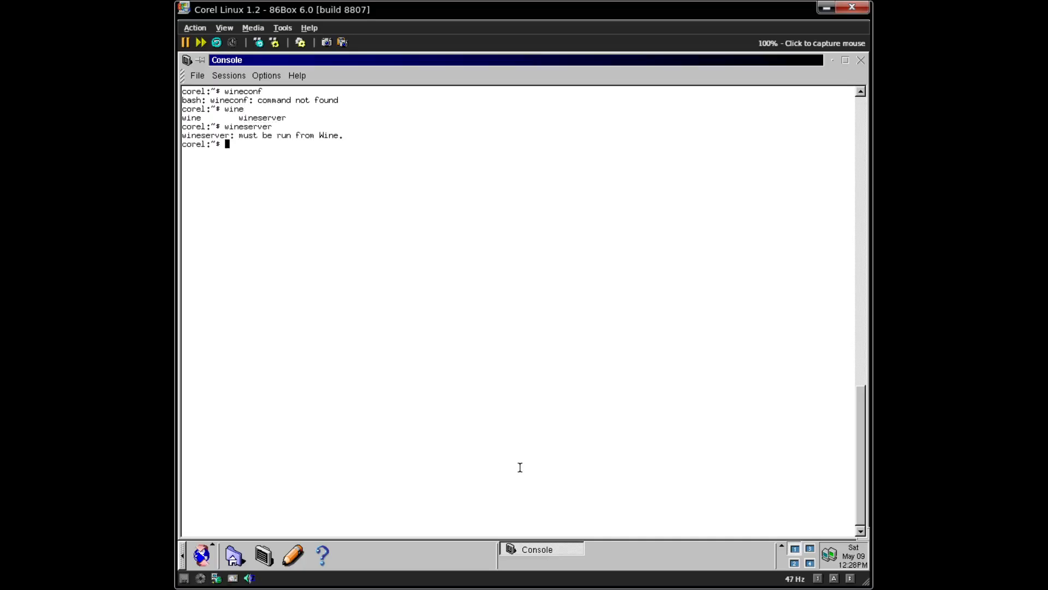
pyautogui.write('wine')
pyautogui.press('Return')
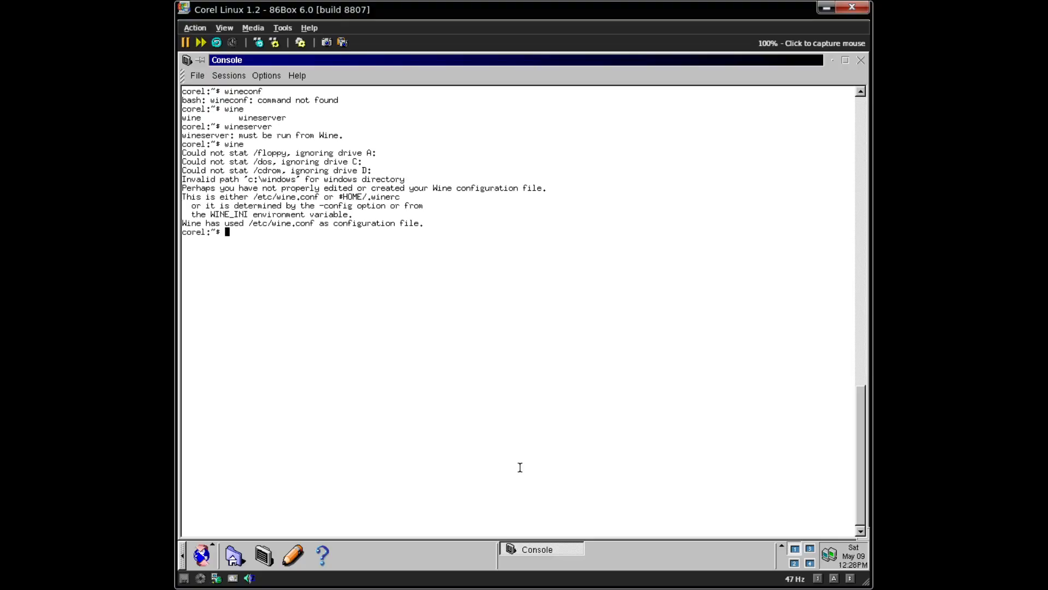
# - Search apt-cache for dos packages, scroll back through the results, and confirm gcc is version 2.95.2
pyautogui.write('apt-cache search dos')
pyautogui.press('Return')
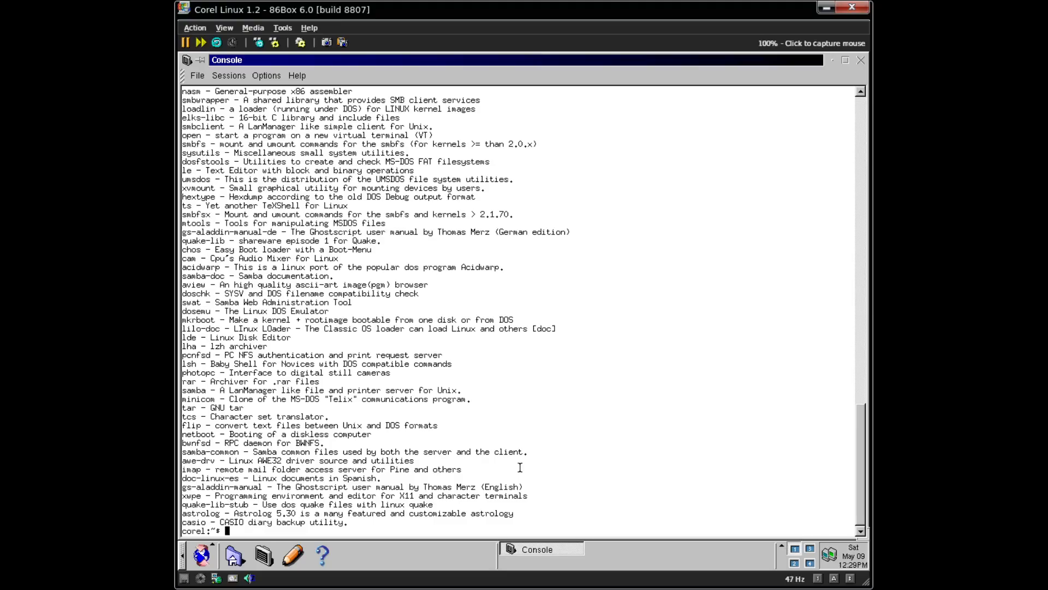
pyautogui.hotkey('shift', 'pageup')
pyautogui.write('gcc --version')
pyautogui.press('Return')
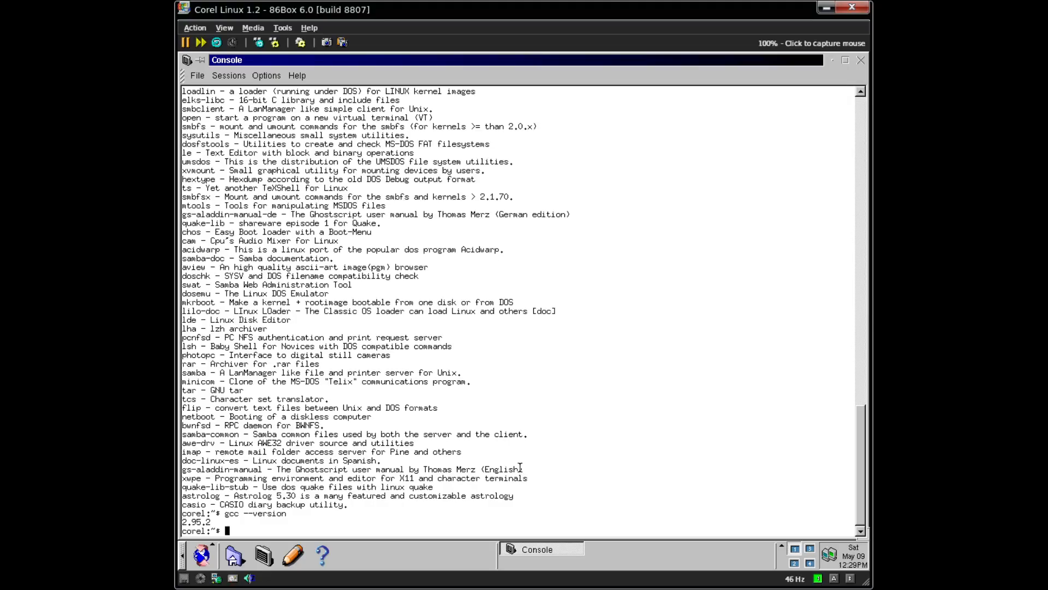
# - Run apt-cache search elks, which lists elks-libc and the bcc 16-bit C compiler
pyautogui.click(188, 60)
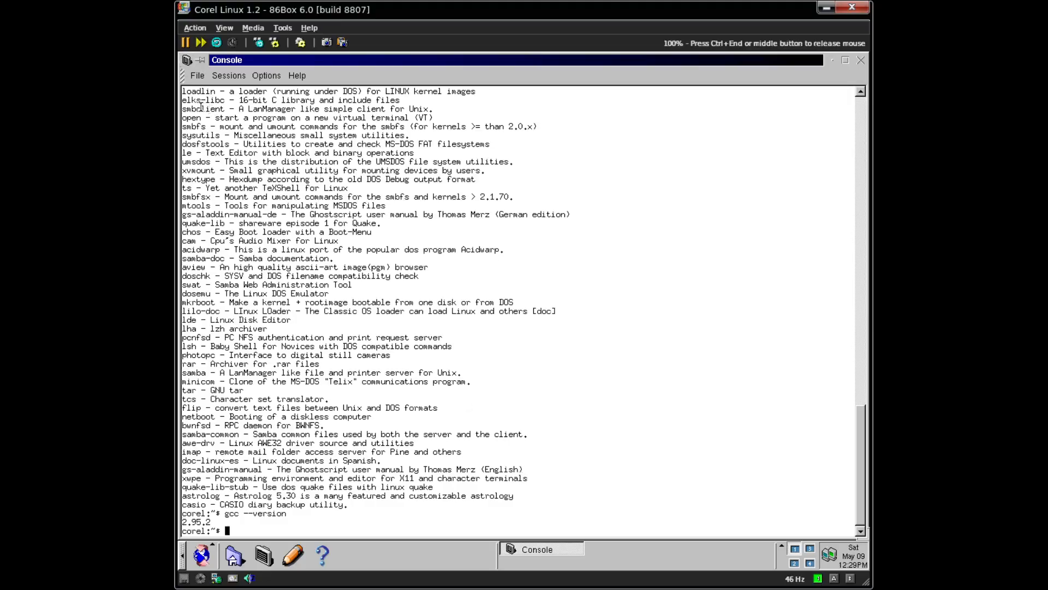
pyautogui.moveTo(394, 100); pyautogui.dragTo(182, 102)
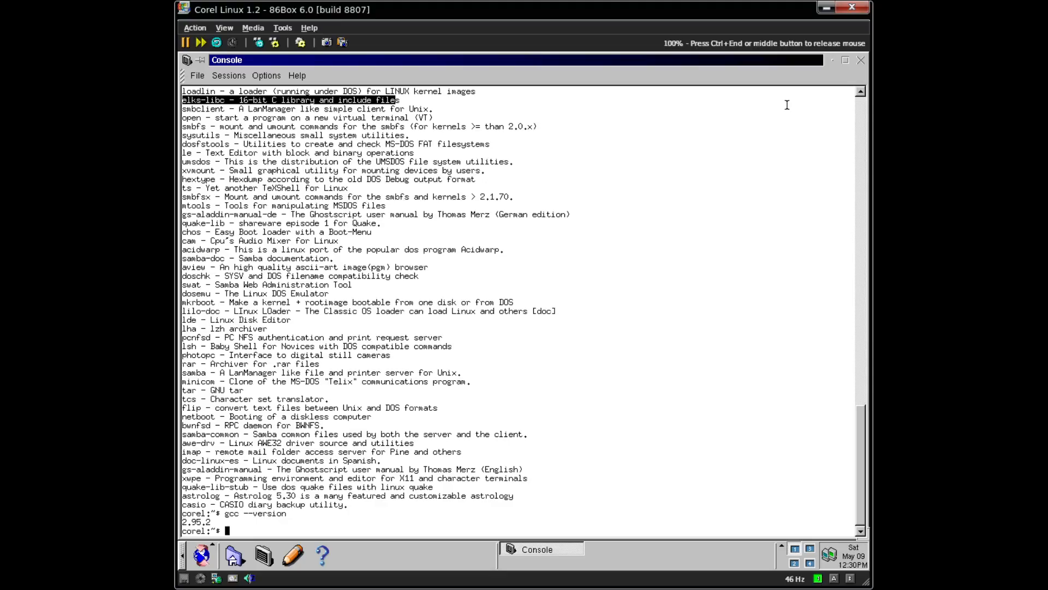
pyautogui.write('apt-cahe')
pyautogui.press('BackSpace')
pyautogui.press('BackSpace')
pyautogui.press('BackSpace')
pyautogui.write('che search elks')
pyautogui.press('Return')
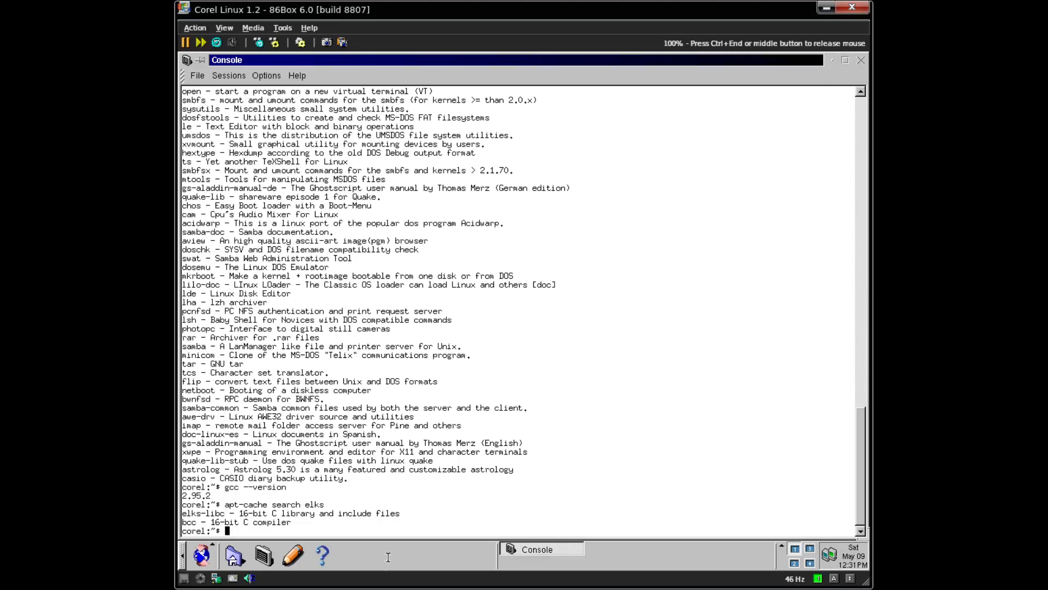
# - Clear the console and search apt-cache for flac, which finds nothing
pyautogui.hotkey('ctrl', 'l')
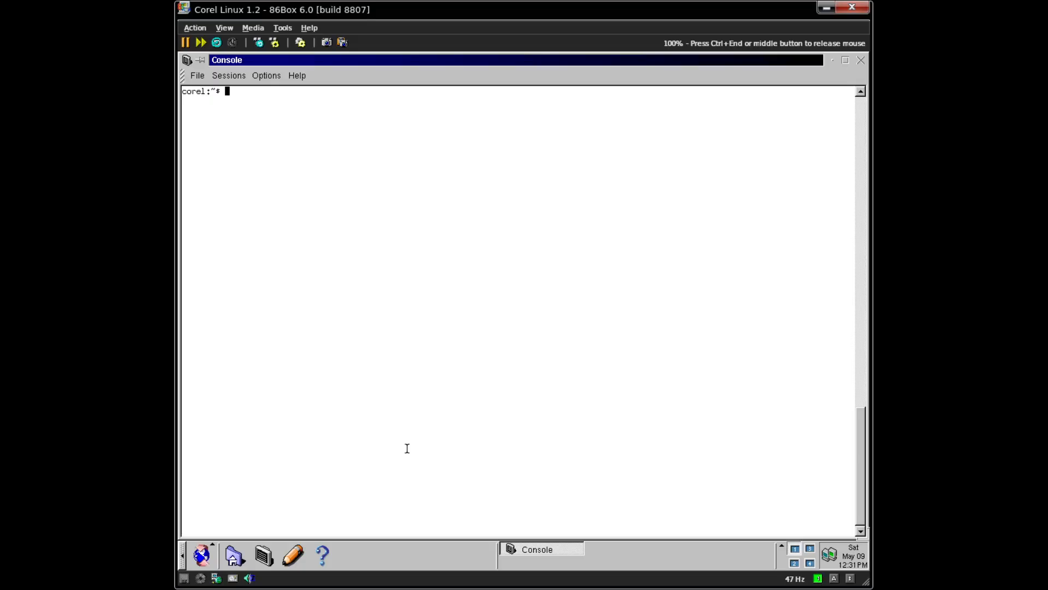
pyautogui.write('apt-cache search flac')
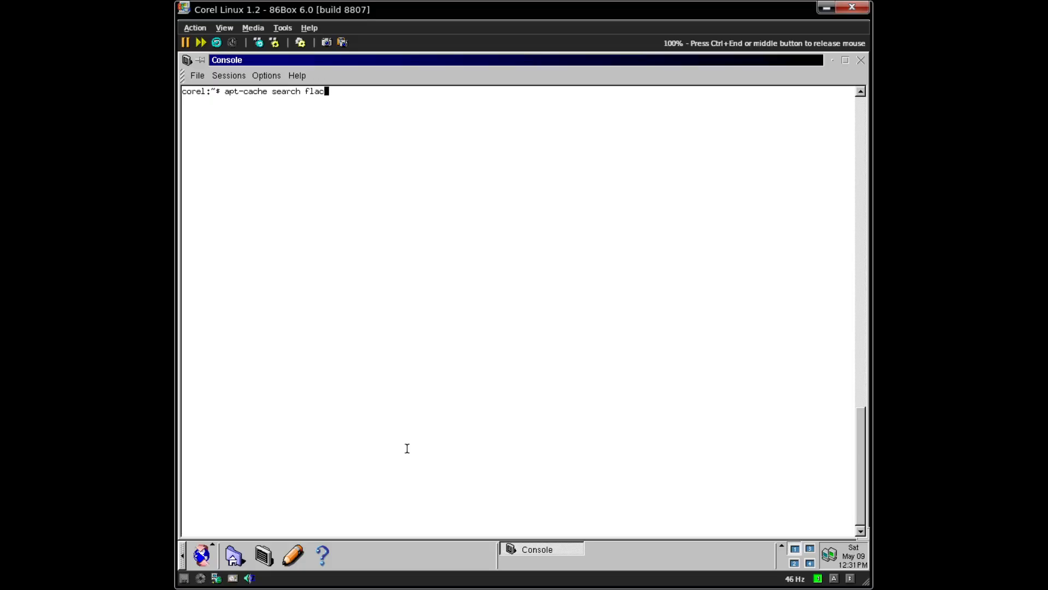
pyautogui.press('Return')
# - Rerun the search for mpg, listing xanim, gmp3, xmms and mpg123
pyautogui.press('Up')
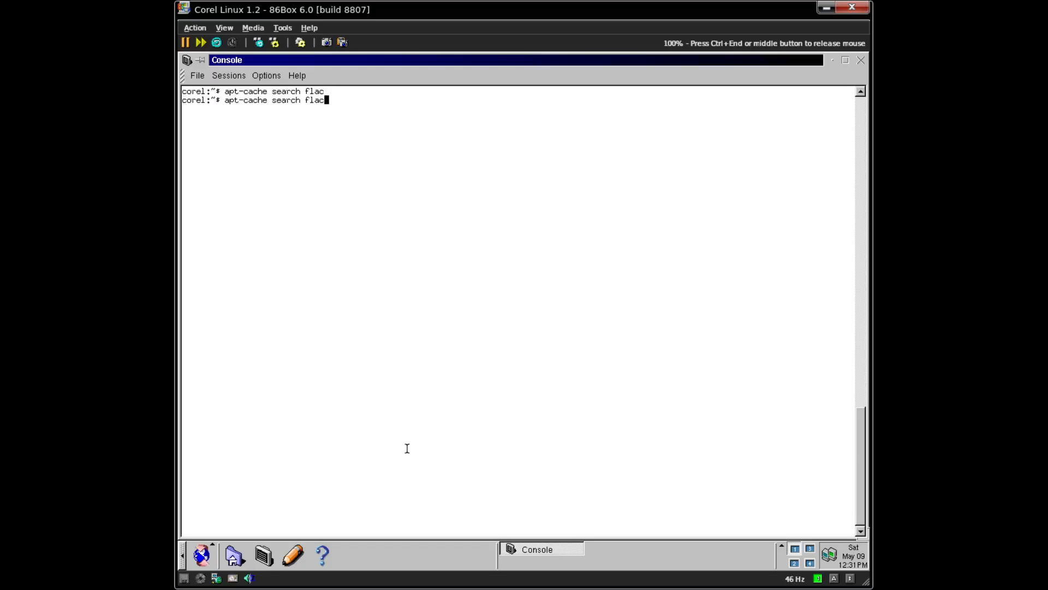
pyautogui.press('BackSpace')
pyautogui.press('BackSpace')
pyautogui.press('BackSpace')
pyautogui.press('BackSpace')
pyautogui.write('mpg')
pyautogui.press('Return')
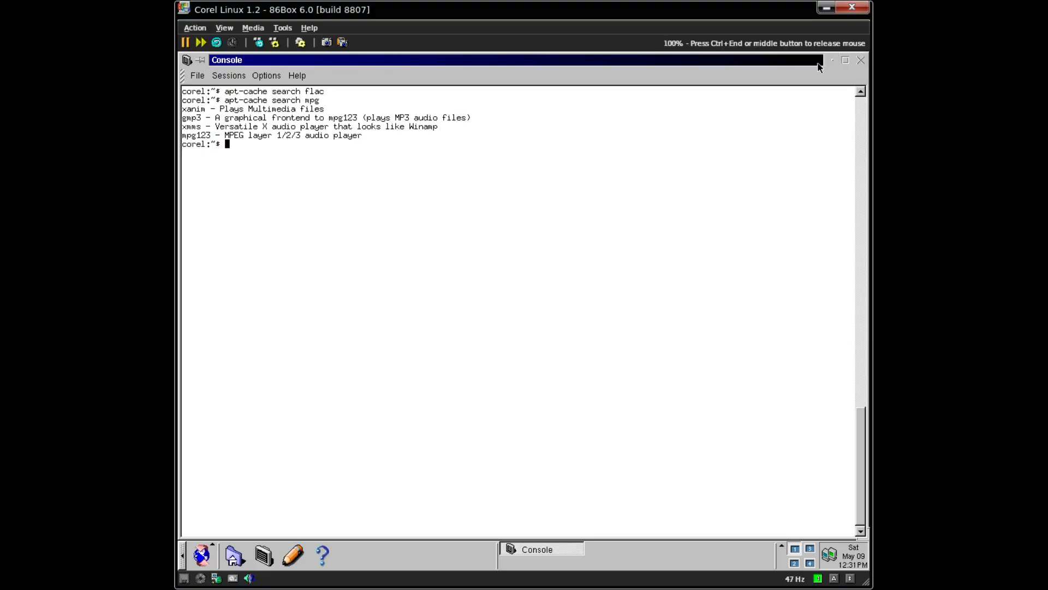
# - Minimize the console, launch RealPlayer7 from the start menu, and dismiss its KFM error
pyautogui.click(834, 61)
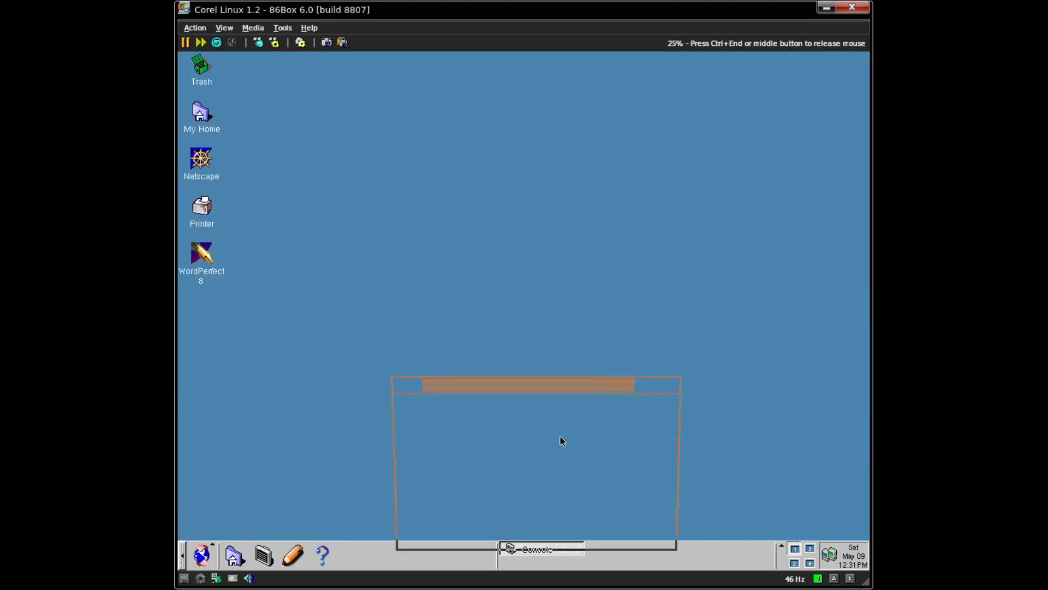
pyautogui.click(203, 555)
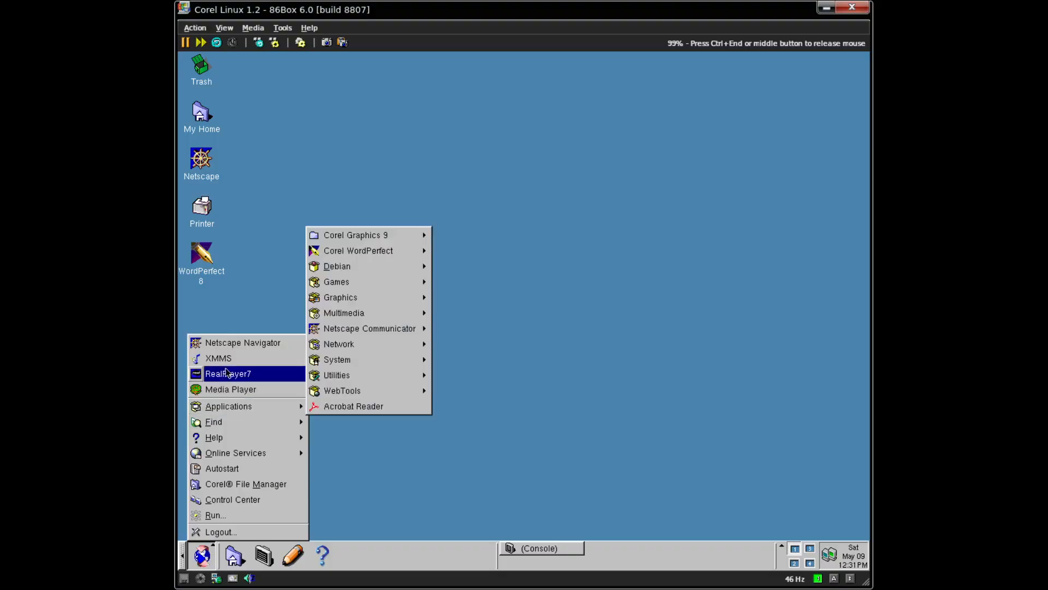
pyautogui.click(226, 376)
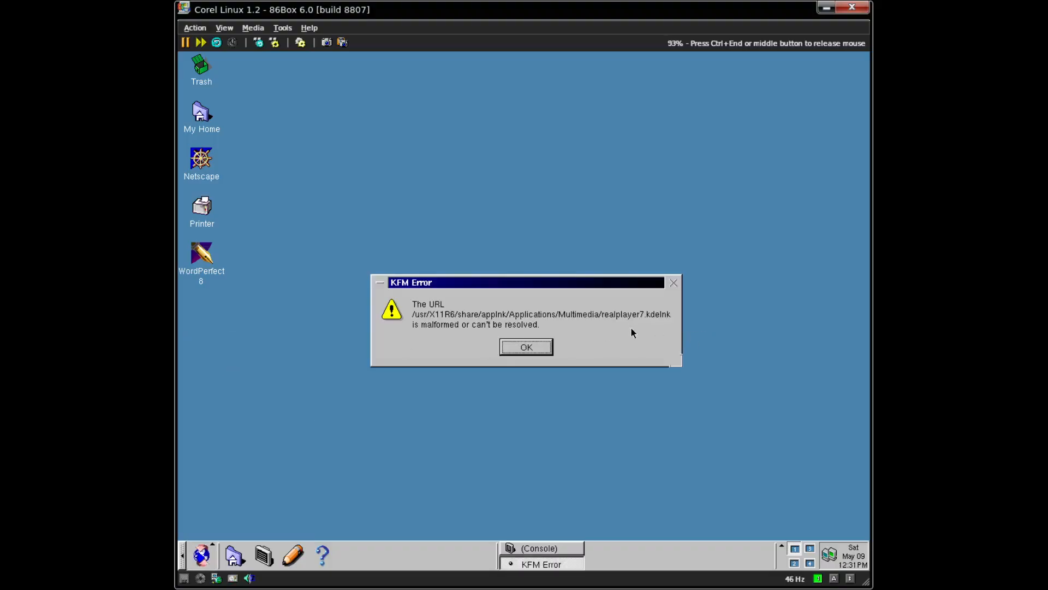
pyautogui.click(512, 351)
pyautogui.click(204, 554)
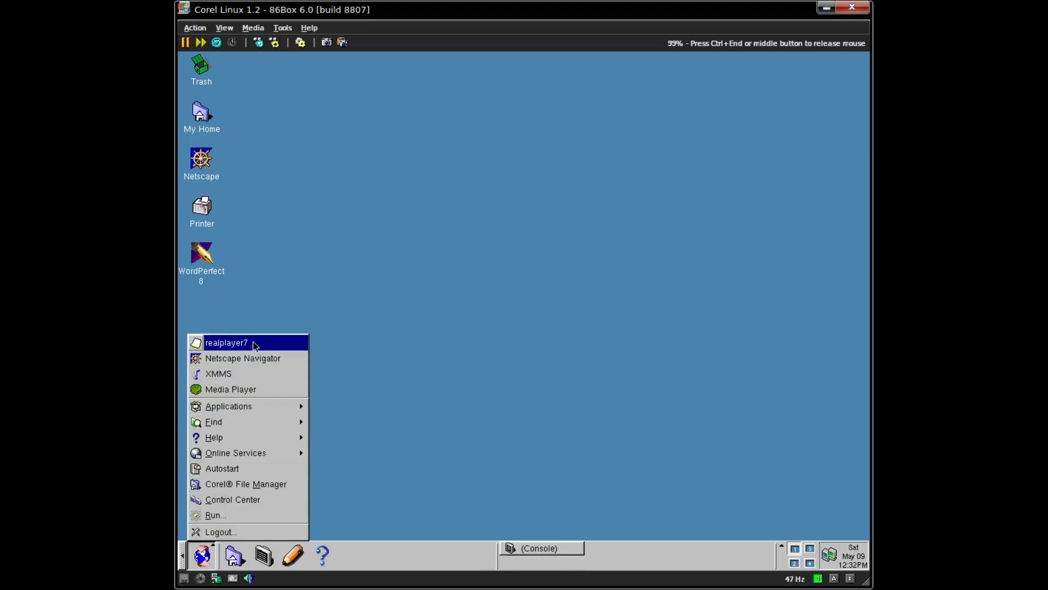
# - Launch XMMS from the start menu, then view and close its About box
pyautogui.click(251, 375)
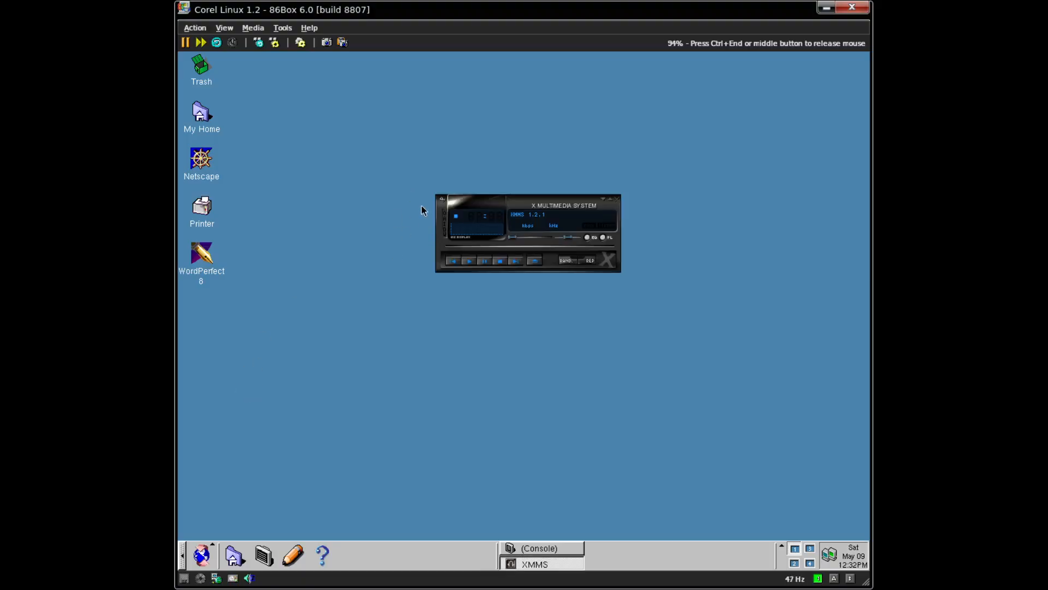
pyautogui.rightClick(453, 192)
pyautogui.rightClick(440, 200)
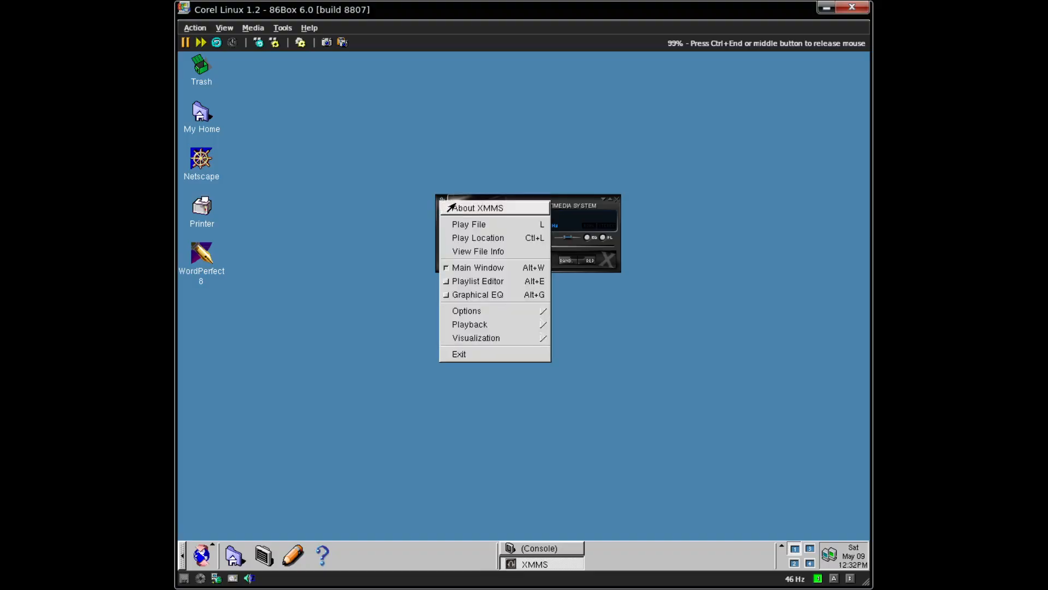
pyautogui.click(454, 210)
pyautogui.click(465, 332)
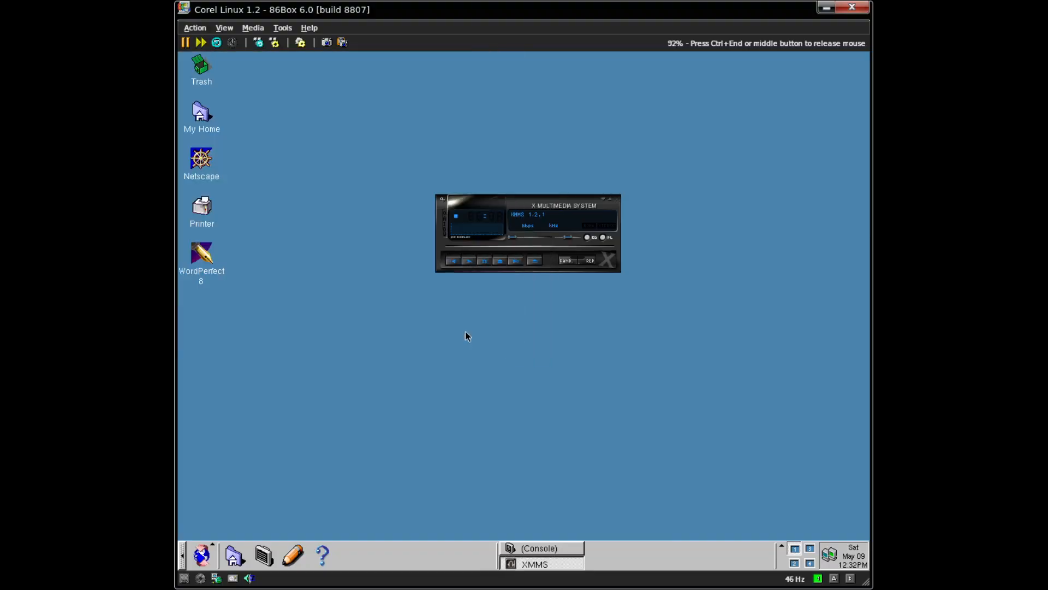
# - Load badapple.mpg from the home folder into XMMS through Play File, then nudge the player left
pyautogui.rightClick(473, 201)
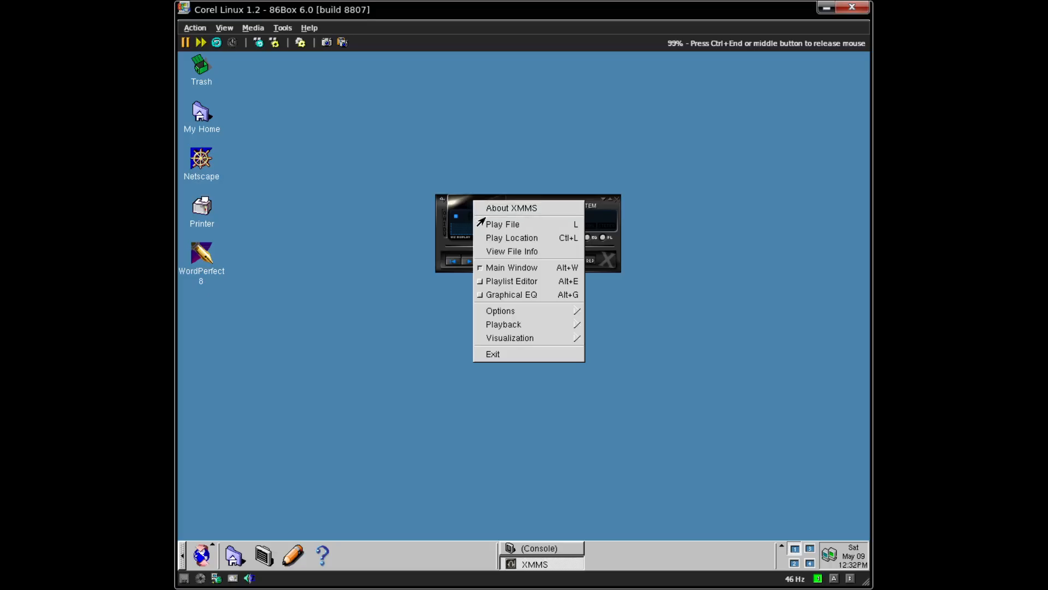
pyautogui.click(522, 230)
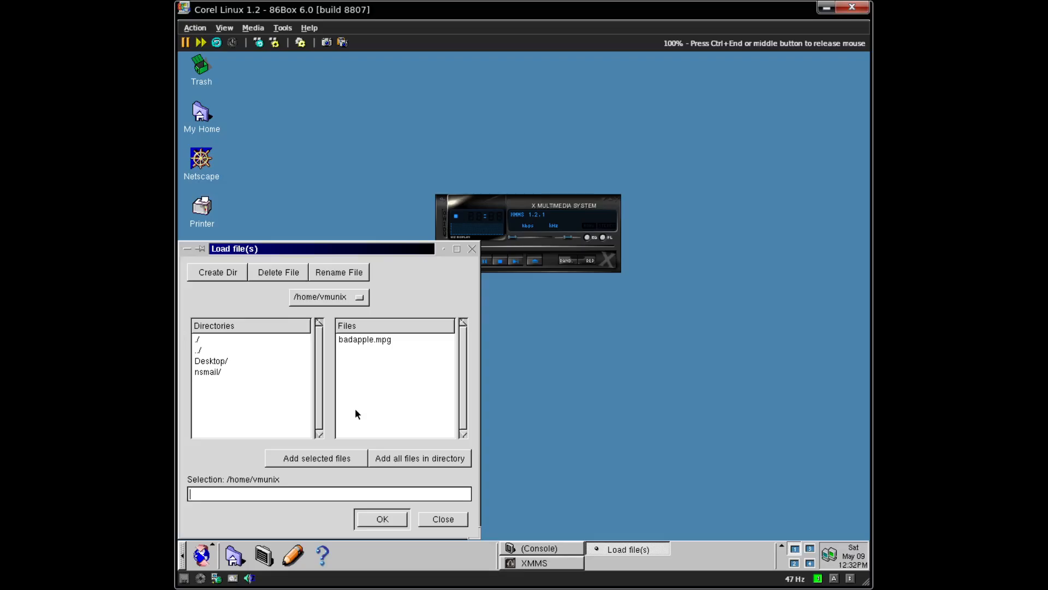
pyautogui.click(371, 340)
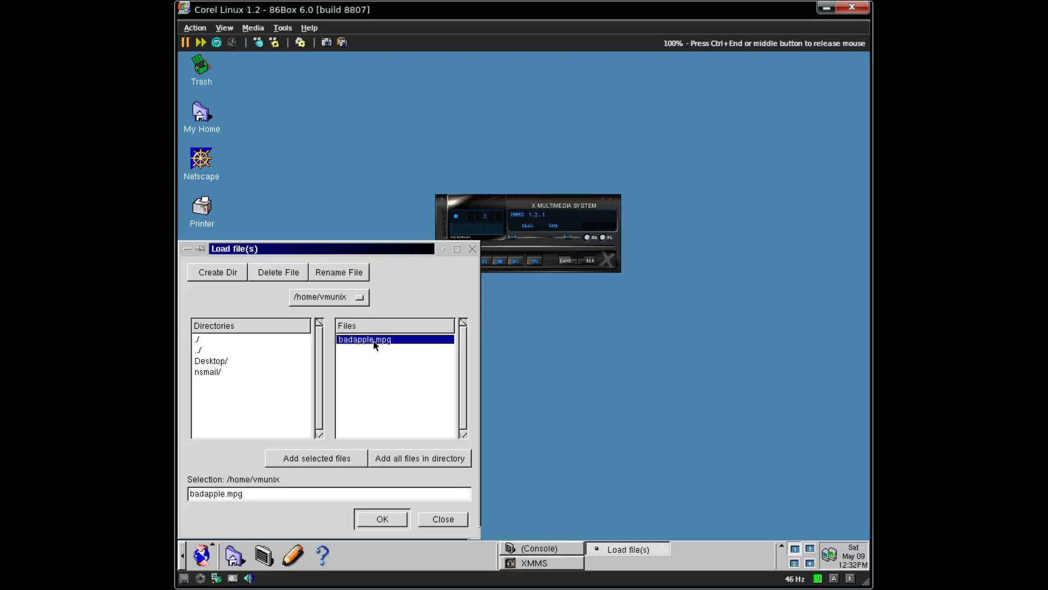
pyautogui.click(382, 521)
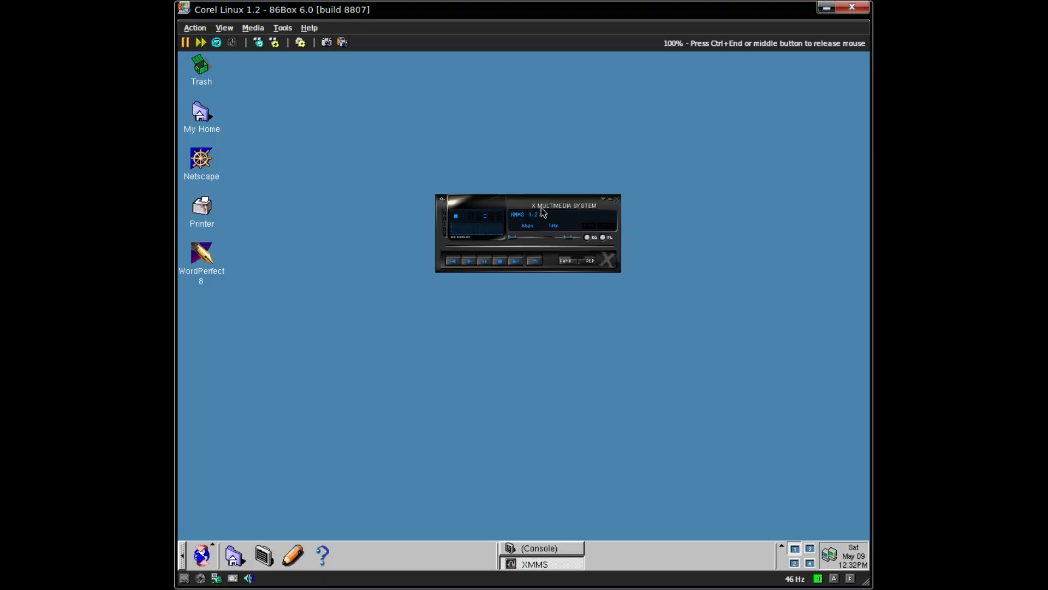
pyautogui.moveTo(502, 199); pyautogui.dragTo(477, 200)
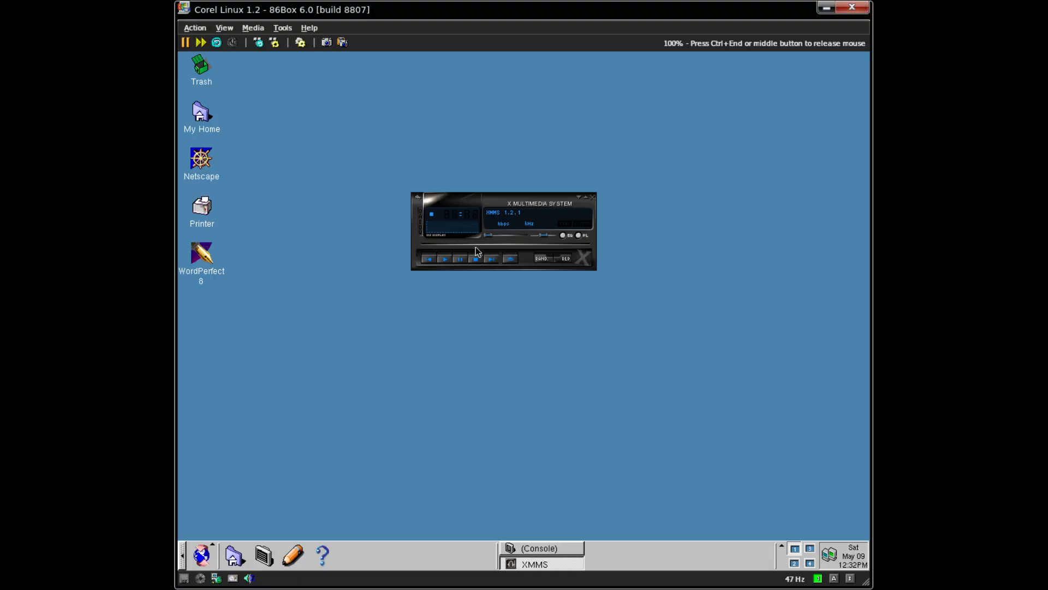
pyautogui.hotkey('ctrl', 'End')
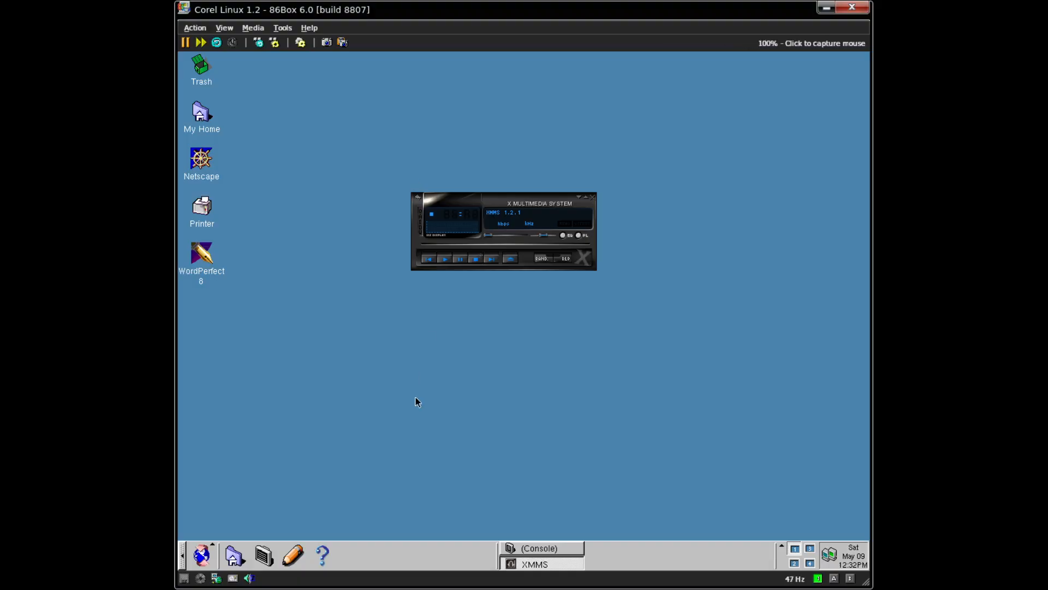
pyautogui.click(415, 397)
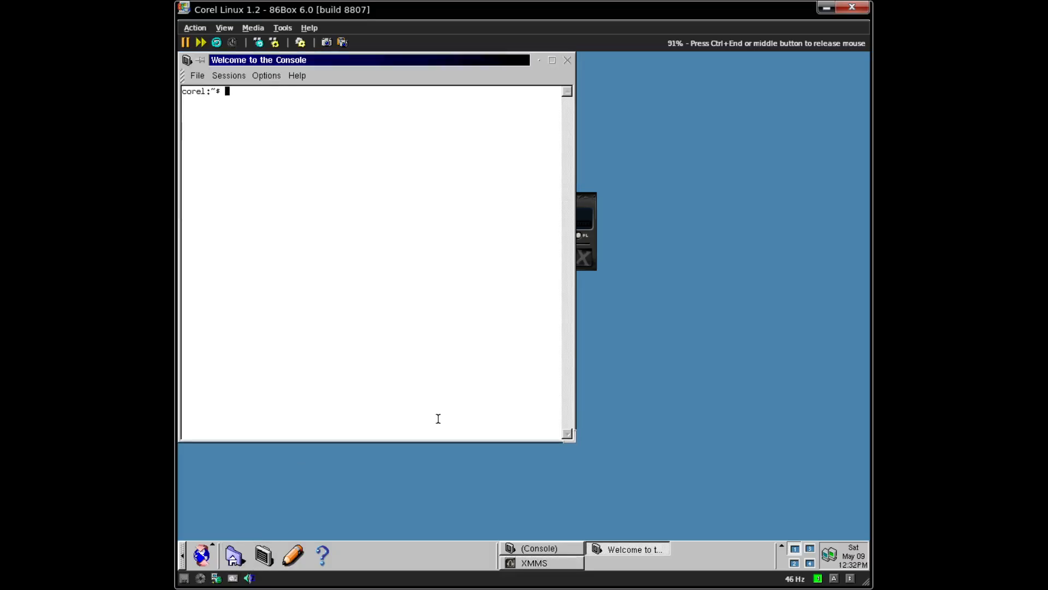
# - Close the extra console, restore the original one, and get lynx running after mistyped attempts
pyautogui.click(567, 63)
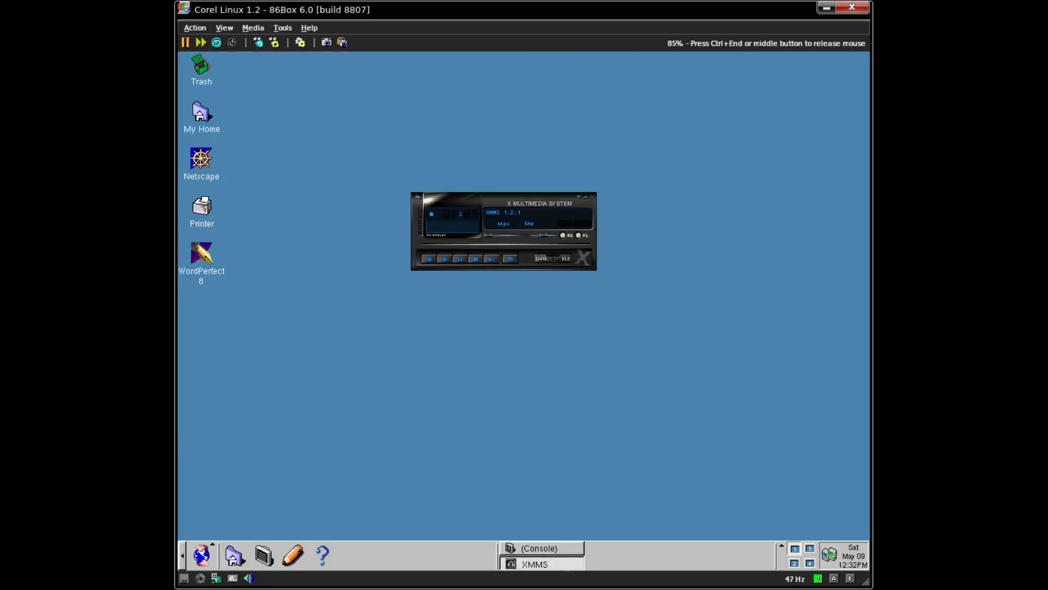
pyautogui.click(524, 547)
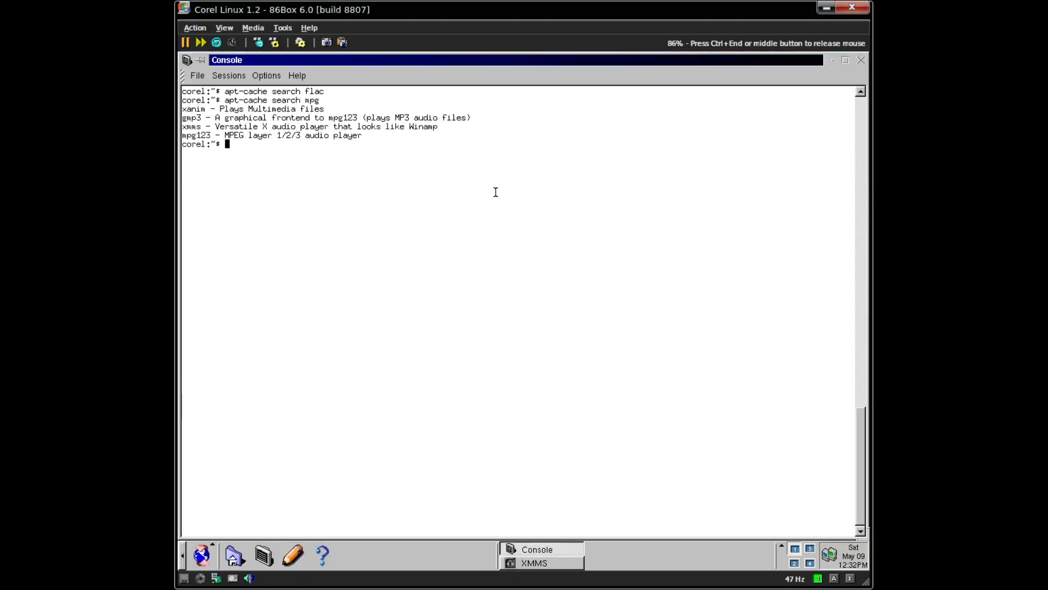
pyautogui.write('links')
pyautogui.press('Return')
pyautogui.write('lytnx')
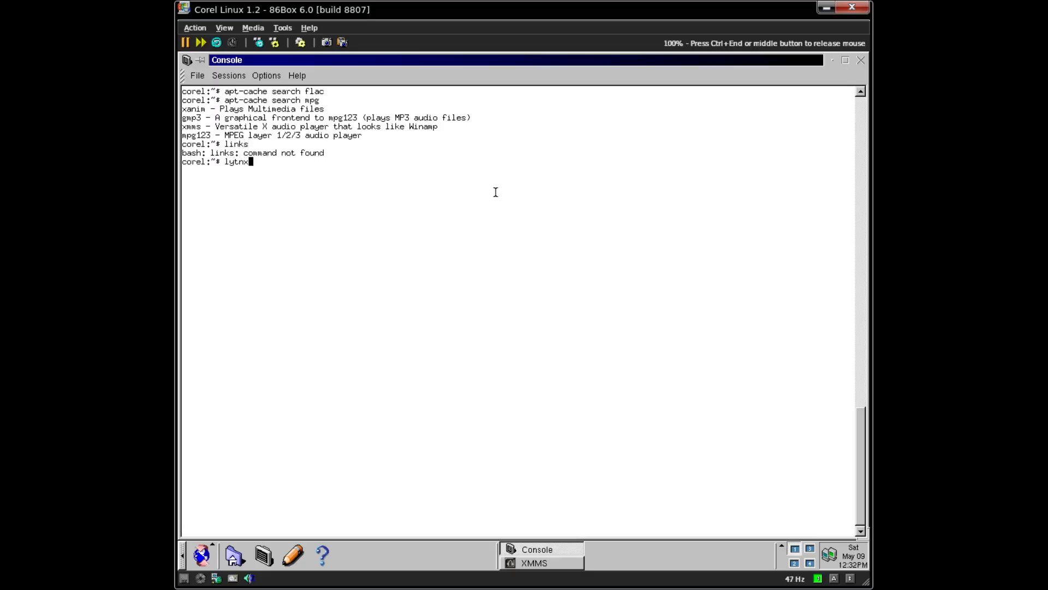
pyautogui.press('Return')
pyautogui.write('lynx')
pyautogui.press('Return')
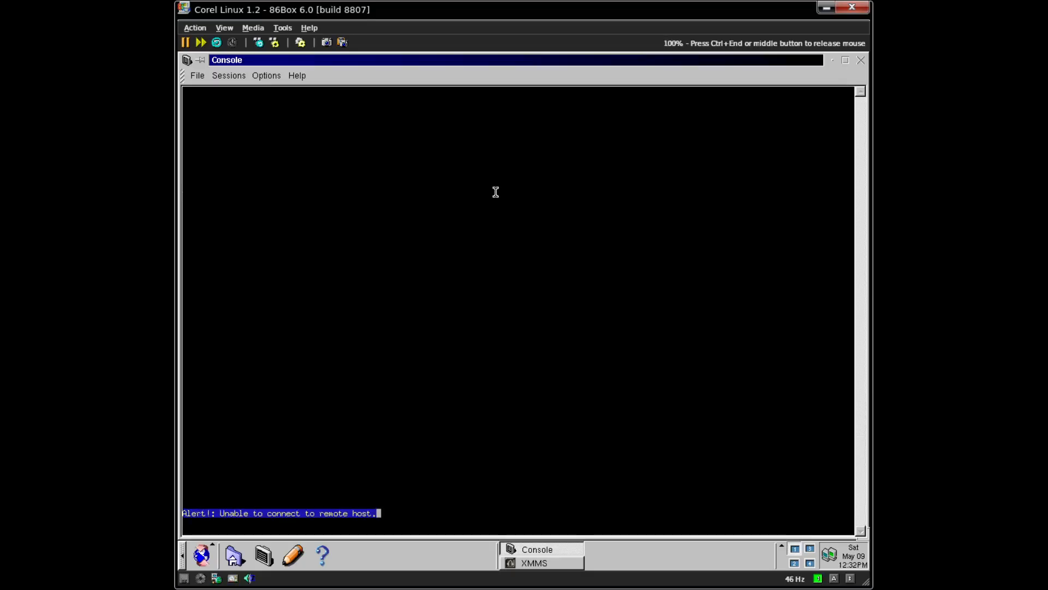
pyautogui.hotkey('ctrl', 'c')
# - Open 192.168.1.90:3923 in lynx, switch to the basic listing, and enter the Music folder
pyautogui.press('Up')
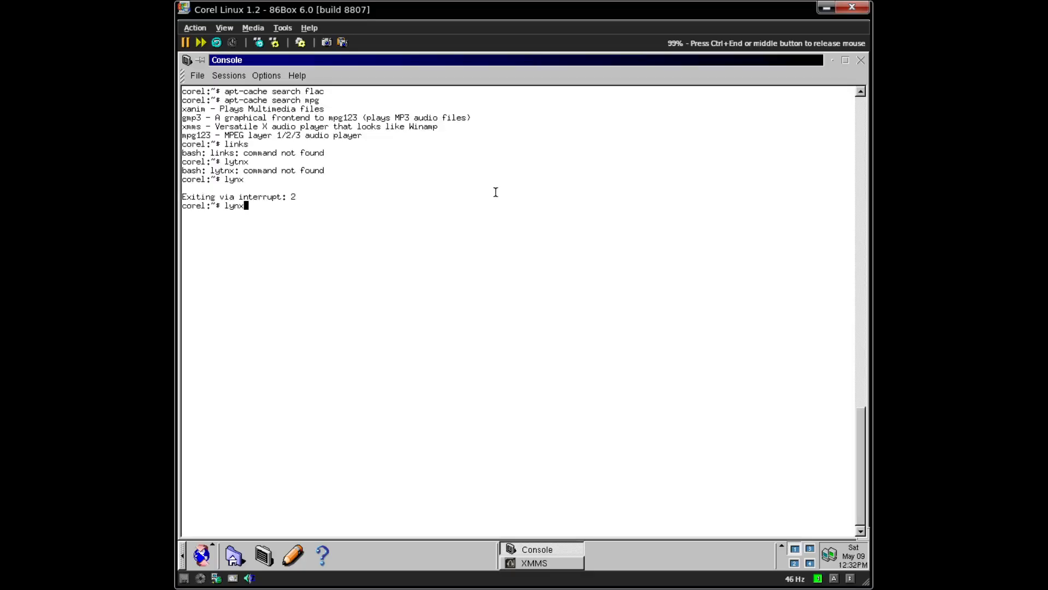
pyautogui.write('192.168.1.90:3923')
pyautogui.press('Return')
pyautogui.press('Down')
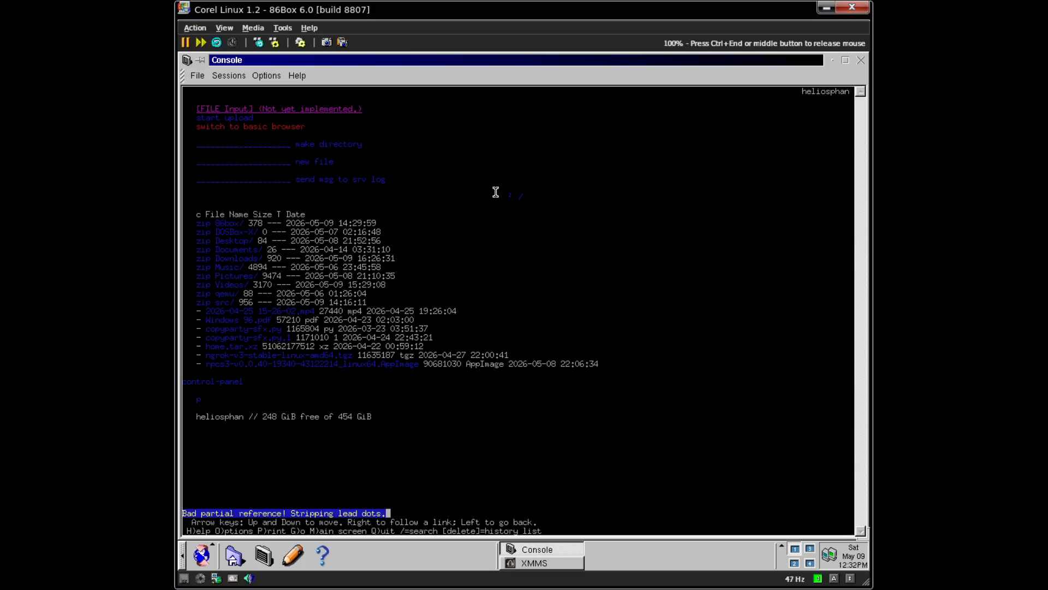
pyautogui.press('Return')
pyautogui.press('Down')
pyautogui.press('Down')
pyautogui.press('Down')
pyautogui.press('Down')
pyautogui.press('Down')
pyautogui.press('Down')
pyautogui.press('Down')
pyautogui.press('Down')
pyautogui.press('Down')
pyautogui.press('Down')
pyautogui.press('Down')
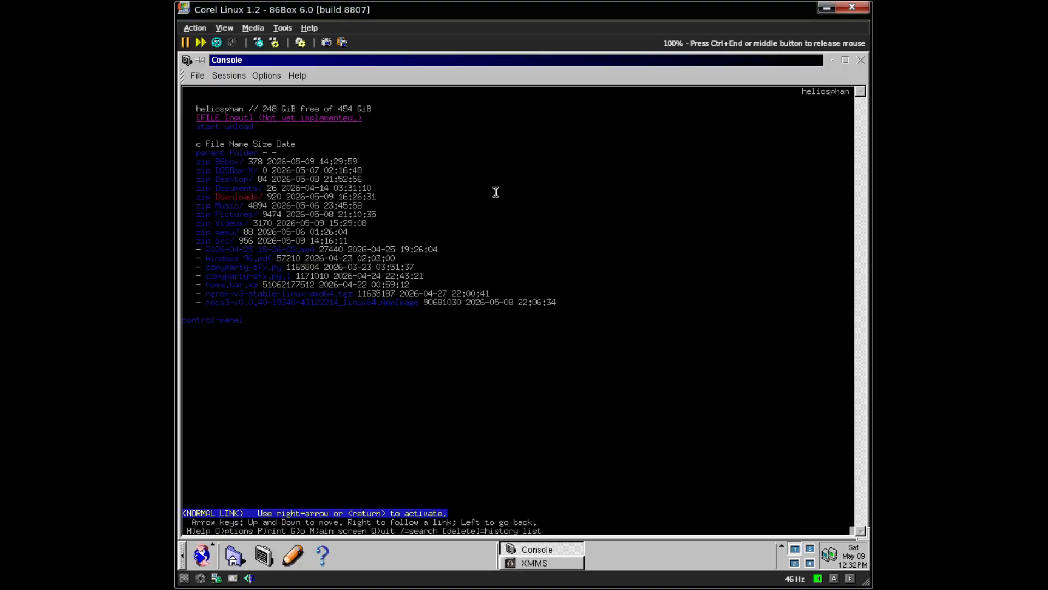
pyautogui.press('Up')
pyautogui.press('Return')
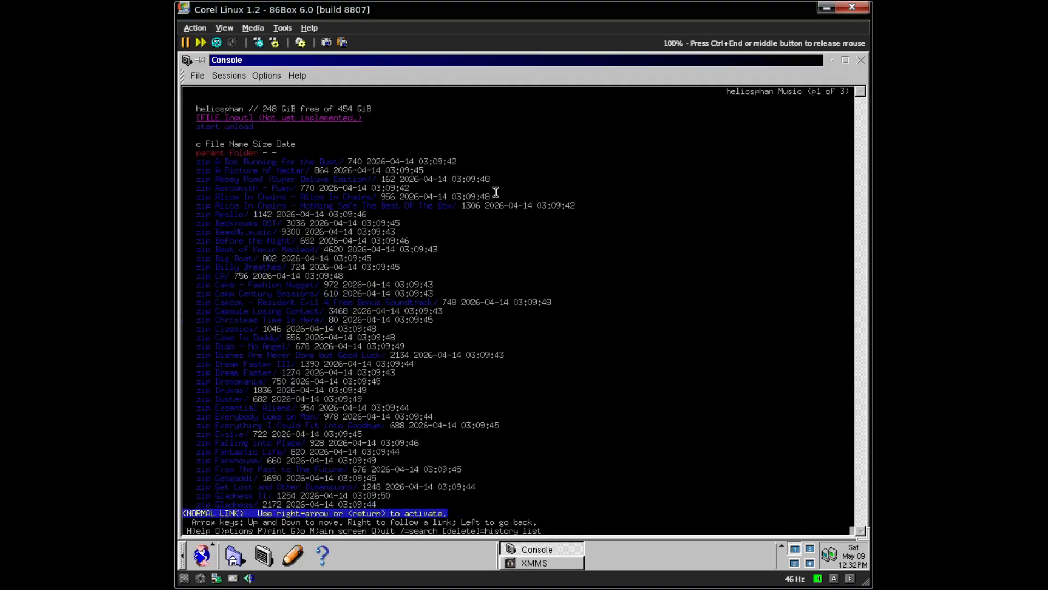
# - Browse the Music listing pages and start downloading the 118240 KB audio file
pyautogui.press('Down')
pyautogui.press('Down')
pyautogui.press('Down')
pyautogui.press('Down')
pyautogui.press('Down')
pyautogui.press('Down')
pyautogui.press('Down')
pyautogui.press('Down')
pyautogui.press('Down')
pyautogui.press('Down')
pyautogui.press('Down')
pyautogui.press('Down')
pyautogui.press('Down')
pyautogui.press('Down')
pyautogui.press('Down')
pyautogui.press('Down')
pyautogui.press('Down')
pyautogui.press('Down')
pyautogui.press('Down')
pyautogui.press('Down')
pyautogui.press('Down')
pyautogui.press('Down')
pyautogui.press('Down')
pyautogui.press('Down')
pyautogui.press('Down')
pyautogui.press('Down')
pyautogui.press('Down')
pyautogui.press('Down')
pyautogui.press('Down')
pyautogui.press('Down')
pyautogui.press('Down')
pyautogui.press('Down')
pyautogui.press('Down')
pyautogui.press('Down')
pyautogui.press('Down')
pyautogui.press('Down')
pyautogui.press('Down')
pyautogui.press('Down')
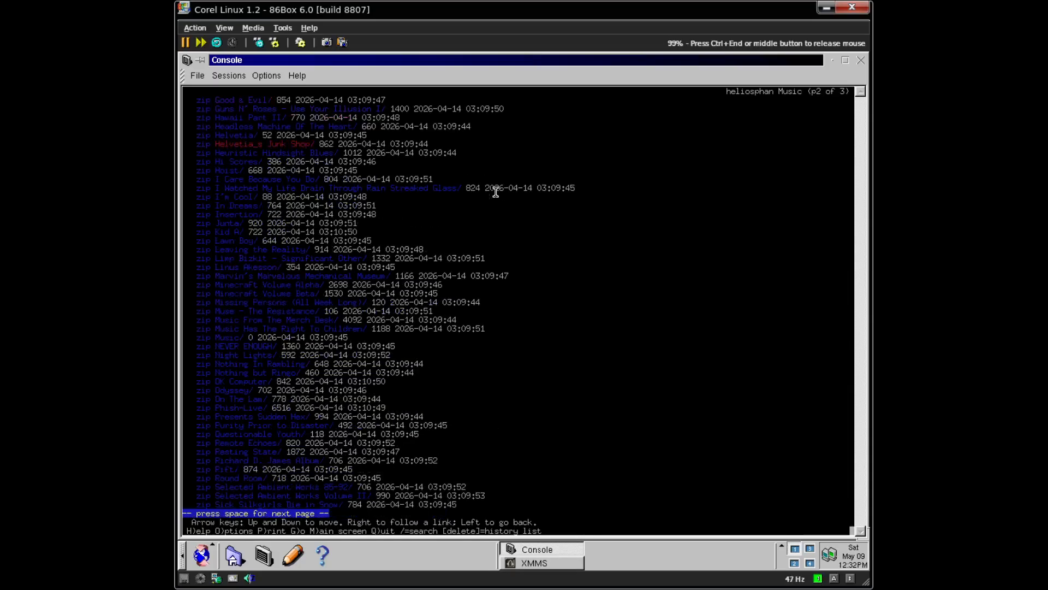
pyautogui.press('Down')
pyautogui.press('Down')
pyautogui.press('Down')
pyautogui.press('Down')
pyautogui.press('Down')
pyautogui.press('Down')
pyautogui.press('Down')
pyautogui.press('Down')
pyautogui.press('Down')
pyautogui.press('Down')
pyautogui.press('Down')
pyautogui.press('Down')
pyautogui.press('Down')
pyautogui.press('Down')
pyautogui.press('Down')
pyautogui.press('Down')
pyautogui.press('Down')
pyautogui.press('Down')
pyautogui.press('Down')
pyautogui.press('Down')
pyautogui.press('Down')
pyautogui.press('Down')
pyautogui.press('Down')
pyautogui.press('Down')
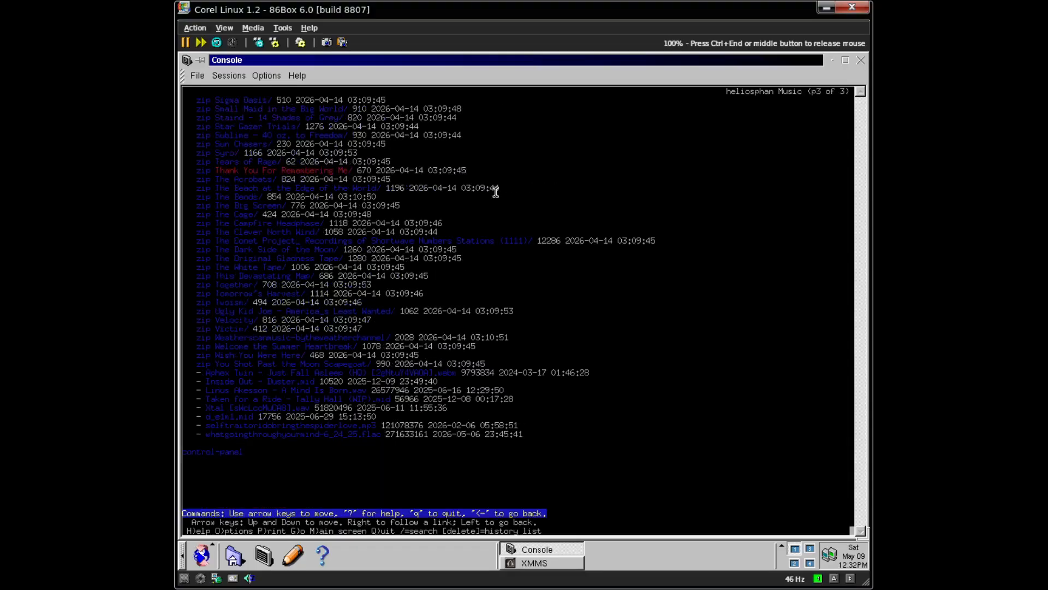
pyautogui.press('Down')
pyautogui.press('Down')
pyautogui.press('Down')
pyautogui.press('Down')
pyautogui.press('Down')
pyautogui.press('Down')
pyautogui.press('Down')
pyautogui.press('Down')
pyautogui.press('Down')
pyautogui.press('Down')
pyautogui.press('Down')
pyautogui.press('Down')
pyautogui.press('Down')
pyautogui.press('Up')
pyautogui.press('Down')
pyautogui.press('Down')
pyautogui.press('Up')
pyautogui.press('Up')
pyautogui.press('Up')
pyautogui.press('Up')
pyautogui.press('Down')
pyautogui.press('Down')
pyautogui.press('Down')
pyautogui.press('Down')
pyautogui.press('Up')
pyautogui.press('Down')
pyautogui.press('Return')
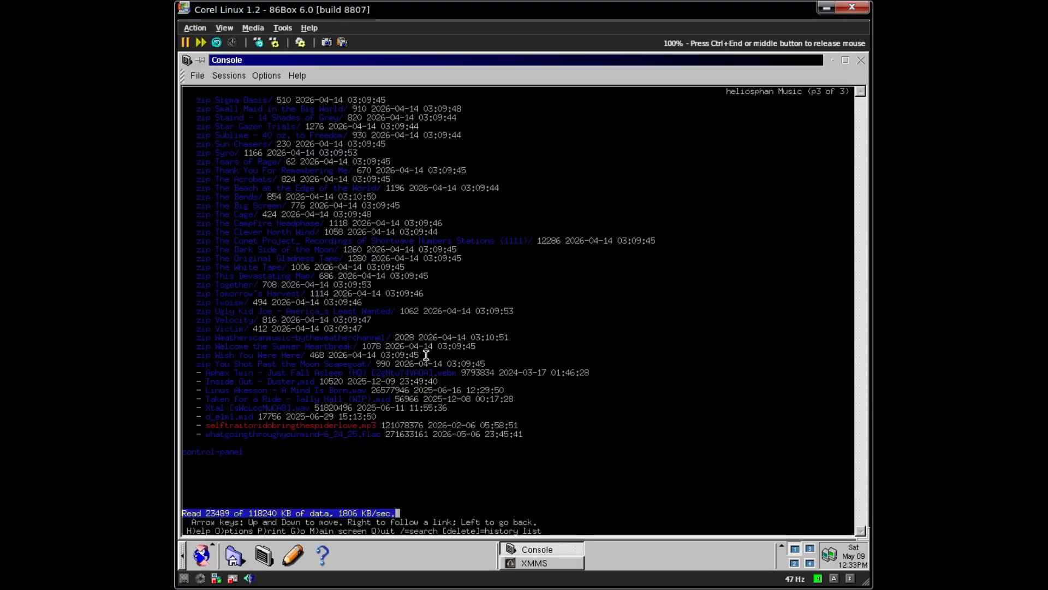
# - Bring up XMMS's Load file(s) dialog, then return to the console and interrupt the Lynx download
pyautogui.hotkey('ctrl', 'End')
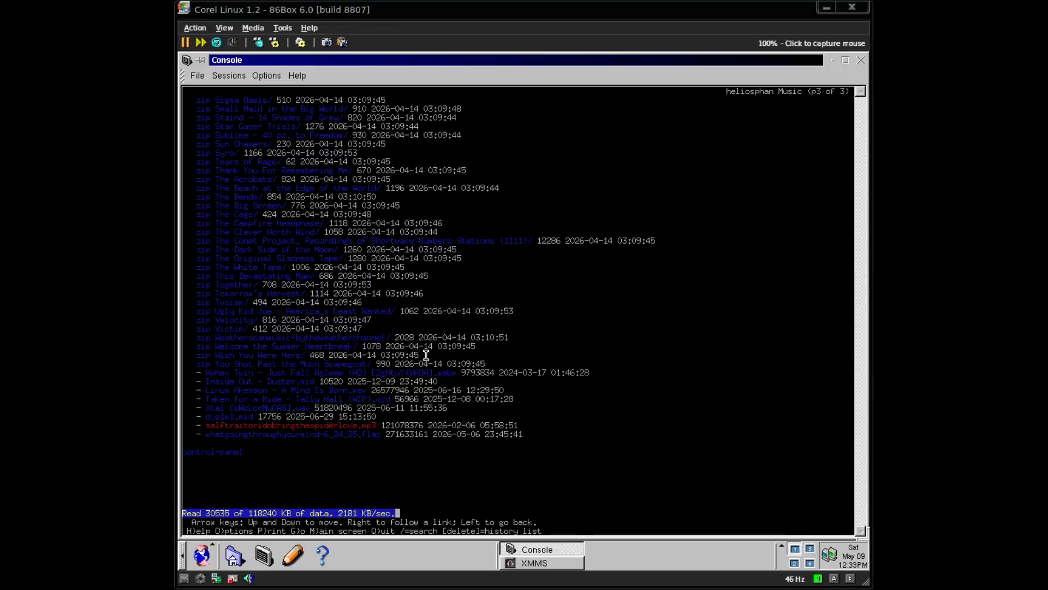
pyautogui.click(426, 355)
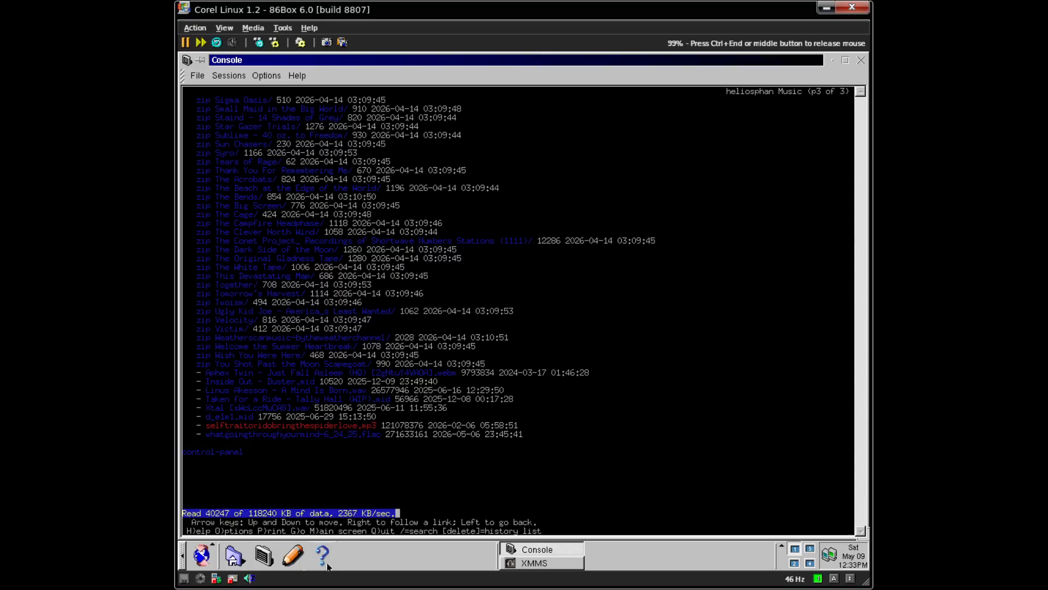
pyautogui.click(534, 563)
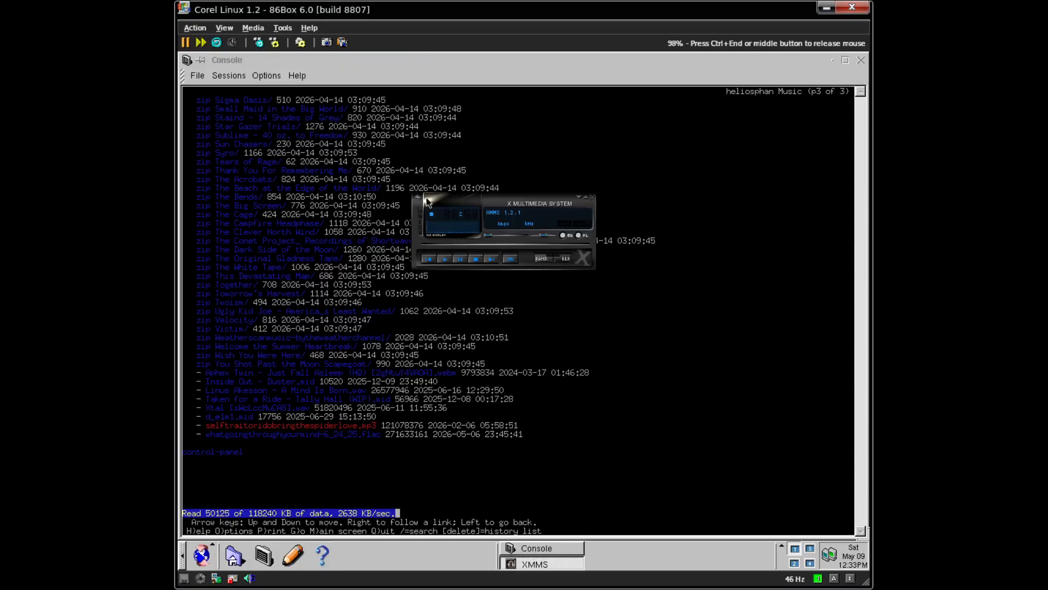
pyautogui.click(446, 260)
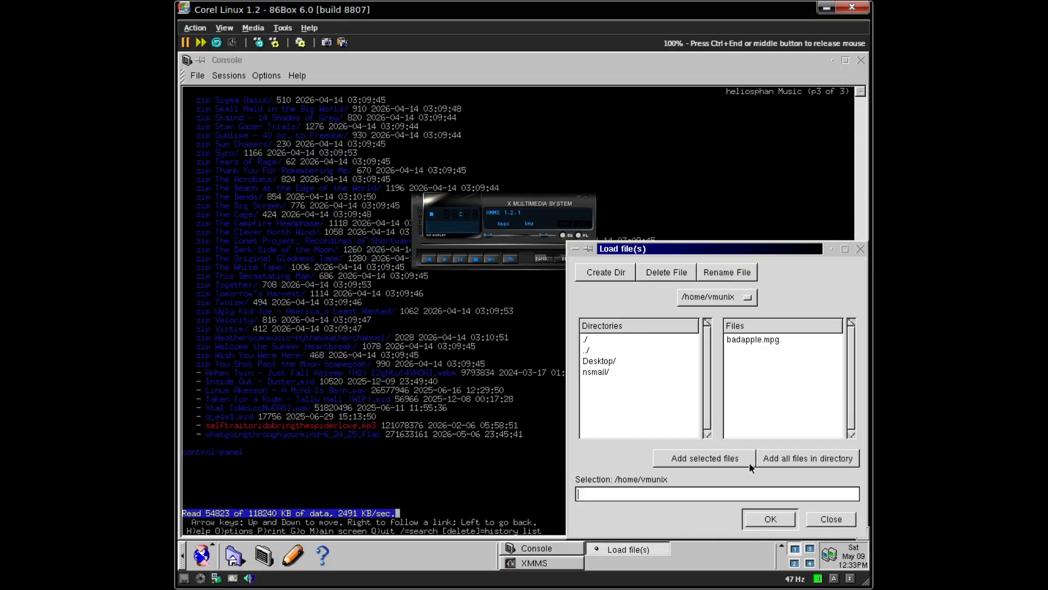
pyautogui.click(636, 203)
pyautogui.hotkey('ctrl', 'c')
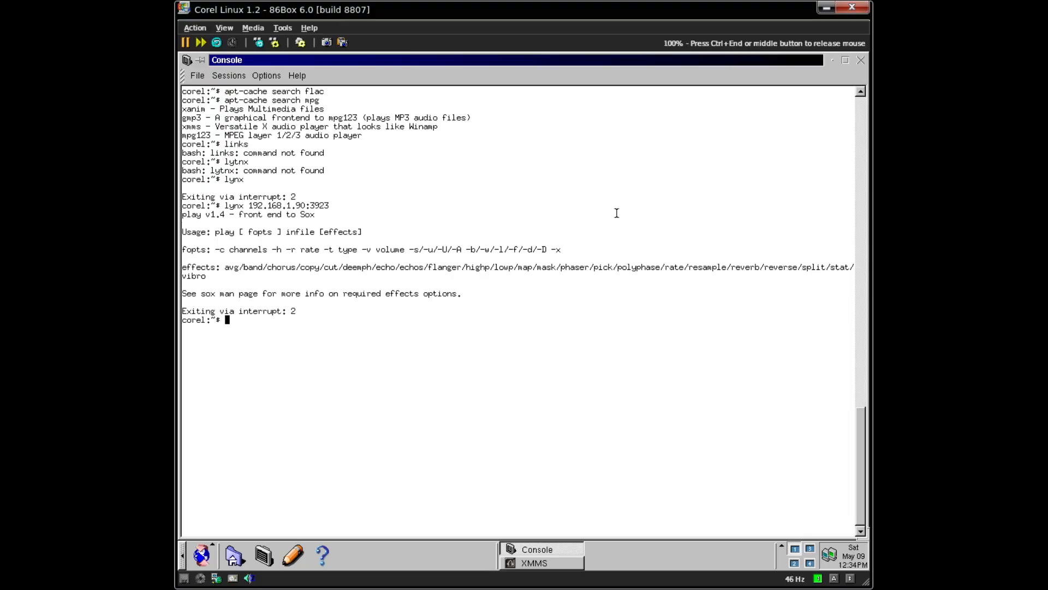
# - Select and then clear parts of the sox usage and effects-list output in the console
pyautogui.moveTo(191, 233); pyautogui.dragTo(320, 224)
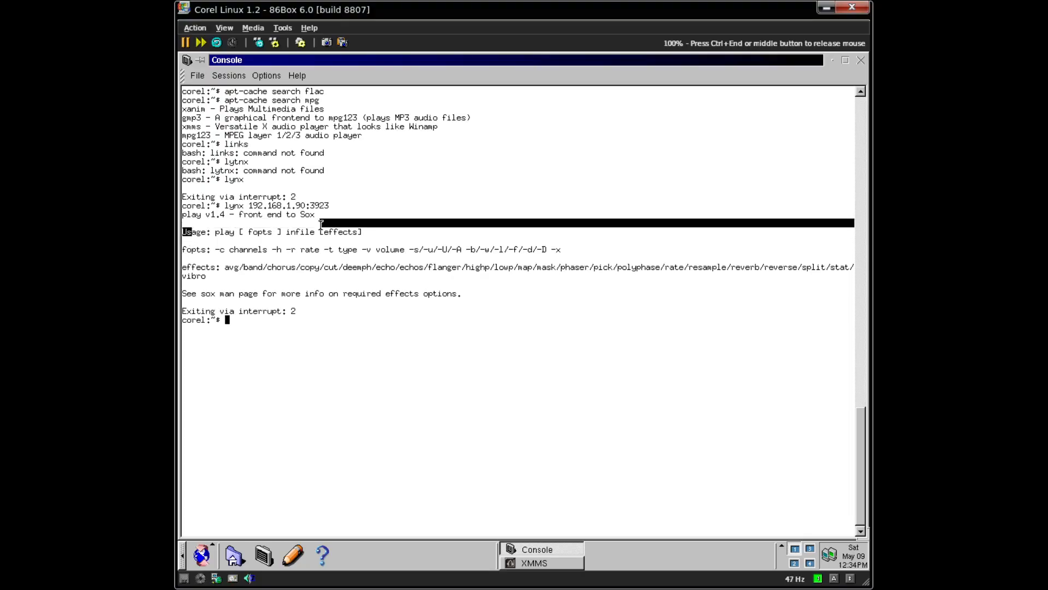
pyautogui.click(257, 284)
pyautogui.moveTo(199, 278); pyautogui.dragTo(254, 270)
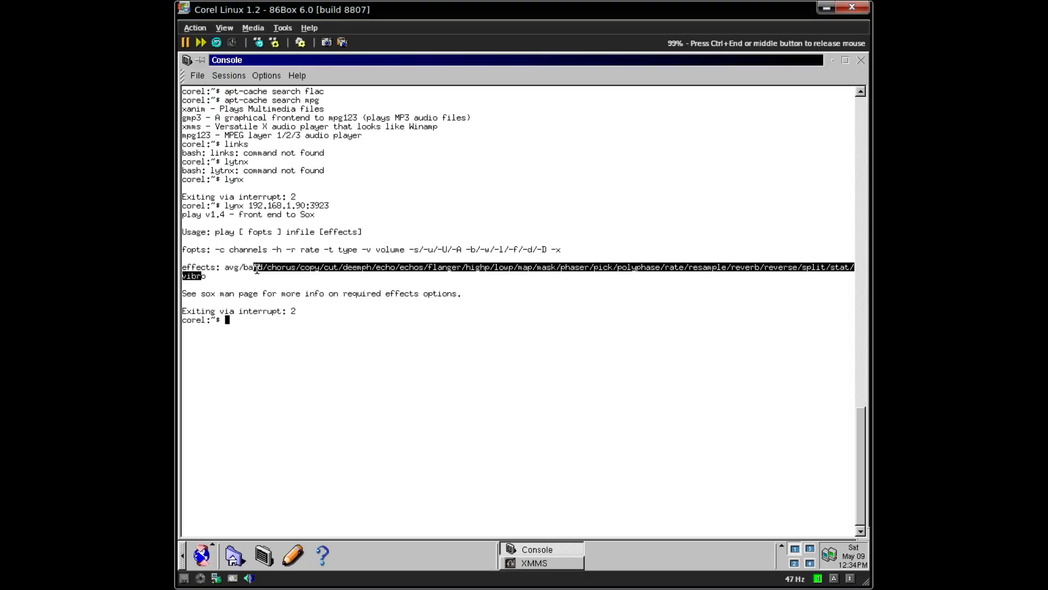
pyautogui.click(477, 271)
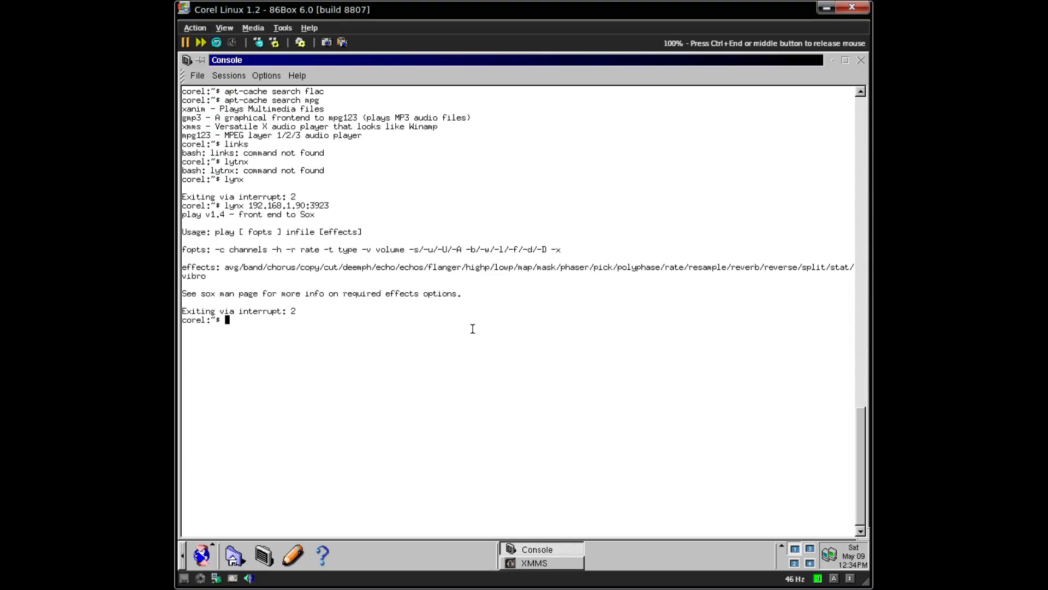
# - Run 'play' and 'play --help' in the terminal, then release the mouse from the emulator
pyautogui.write('play')
pyautogui.press('Return')
pyautogui.write('pl')
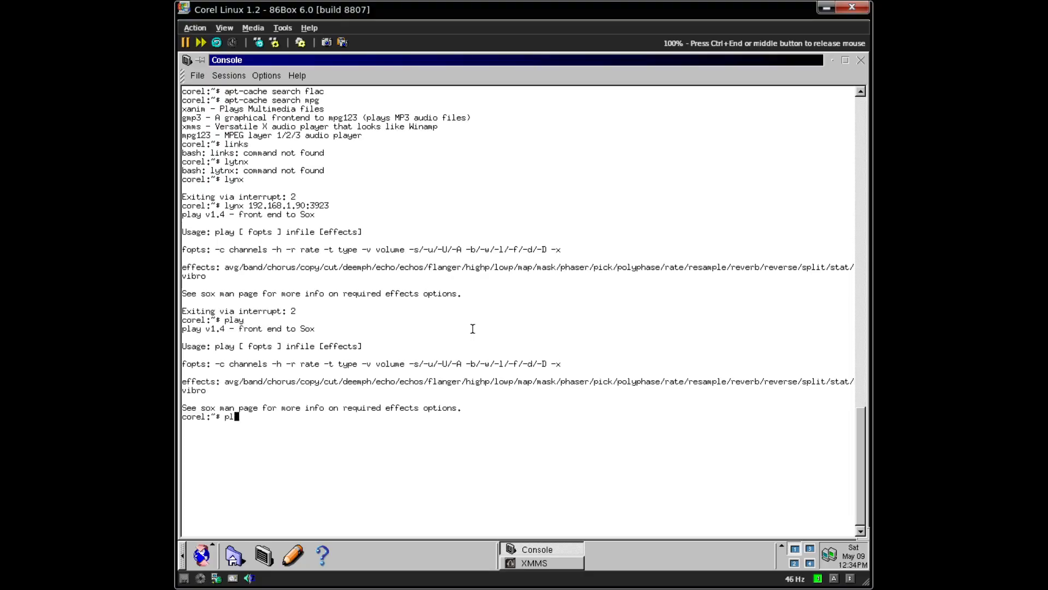
pyautogui.write('ay --help')
pyautogui.press('Return')
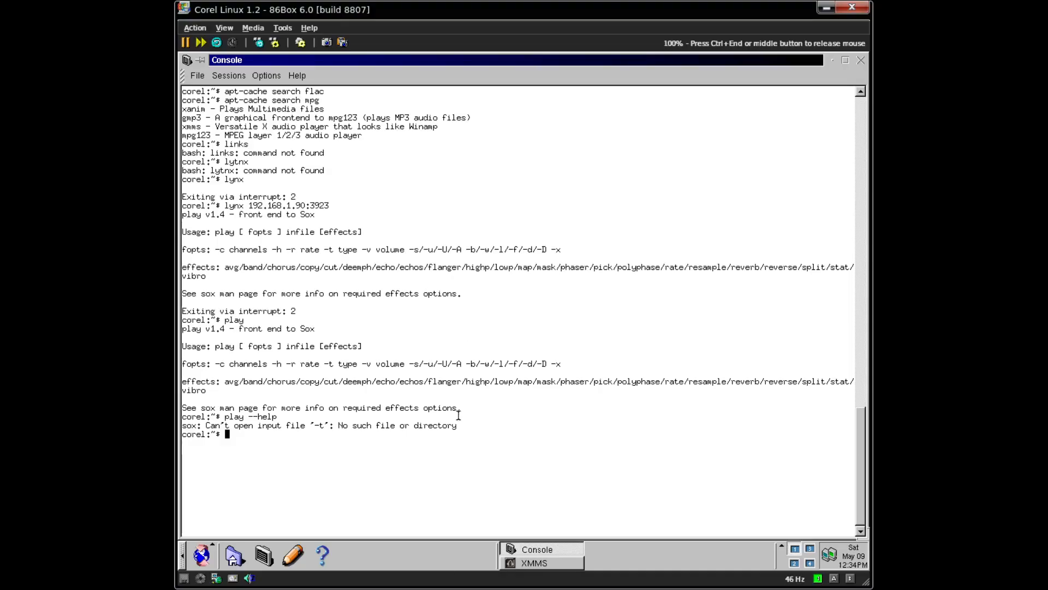
pyautogui.hotkey('ctrl', 'End')
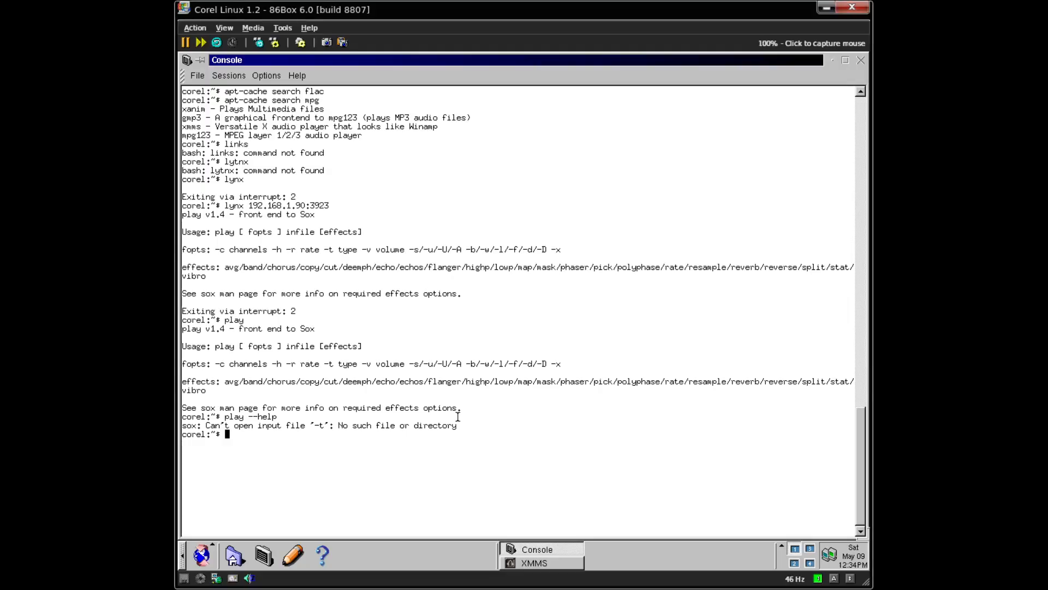
# - Clear the console and type a wget command for server 192.168.1.90:3923
pyautogui.hotkey('ctrl', 'l')
pyautogui.write('wget ')
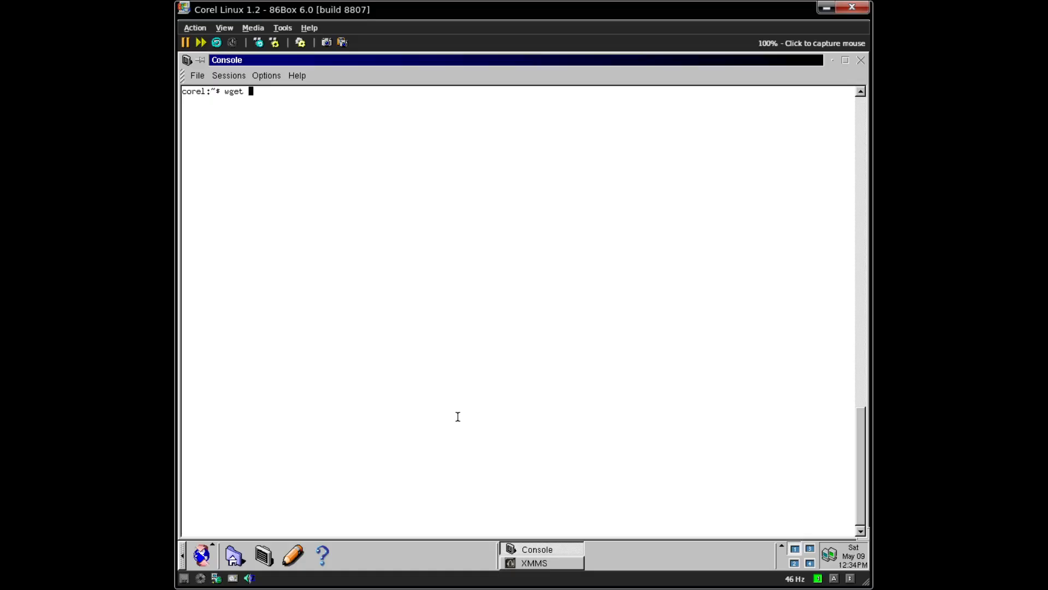
pyautogui.write('192.716')
pyautogui.press('BackSpace')
pyautogui.press('BackSpace')
pyautogui.press('BackSpace')
pyautogui.write('167')
pyautogui.press('BackSpace')
pyautogui.write('8.190')
pyautogui.press('BackSpace')
pyautogui.press('BackSpace')
pyautogui.press('BackSpace')
pyautogui.write('1.90:3923/VB')
pyautogui.press('BackSpace')
pyautogui.press('BackSpace')
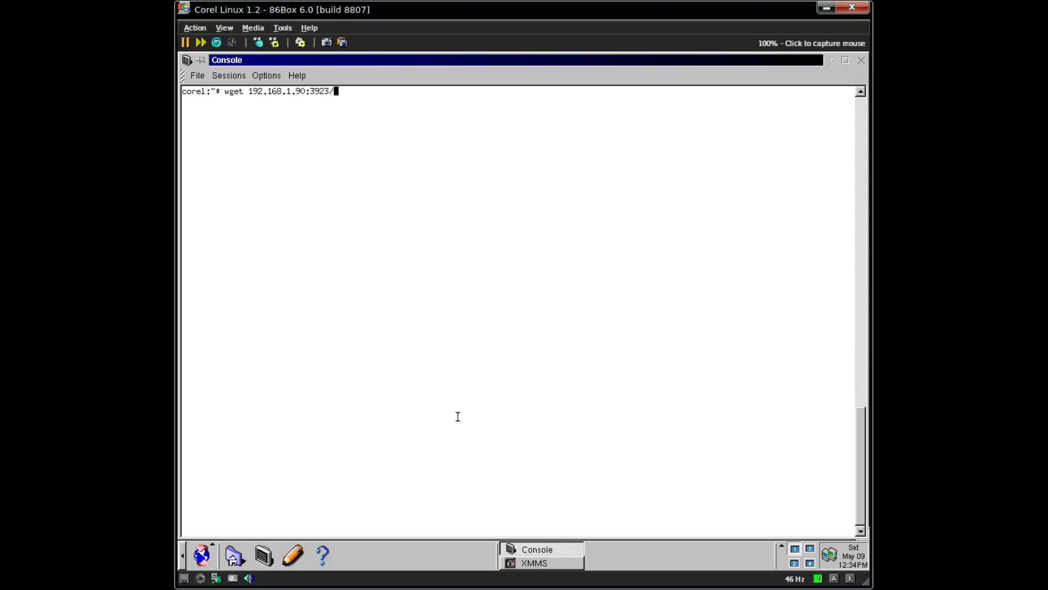
# - Complete the path Music/selftraitoridobringthespiderlove.mp3 and start the download
pyautogui.write('Music/')
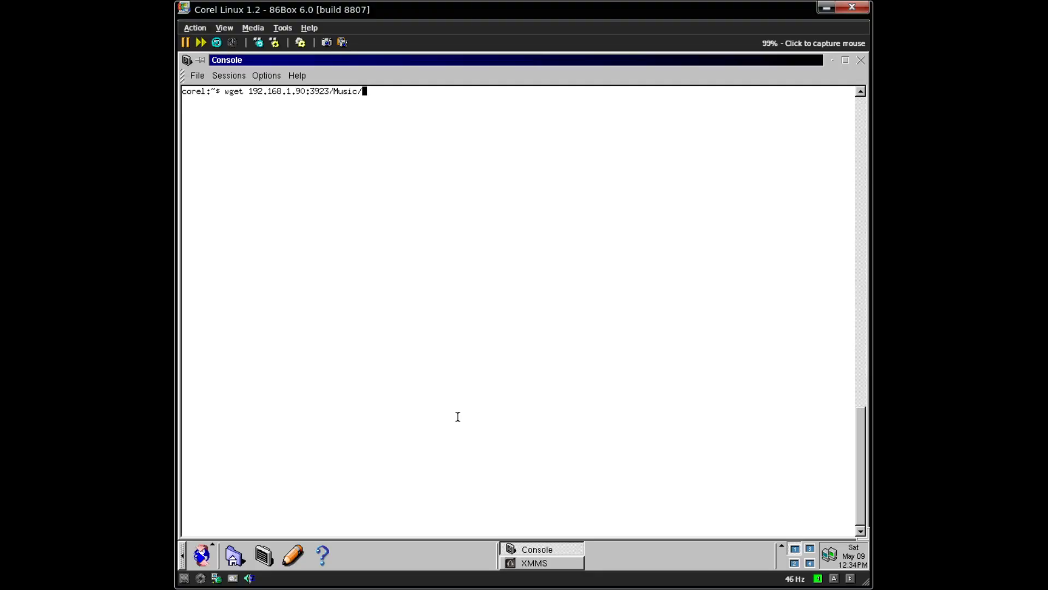
pyautogui.write('self')
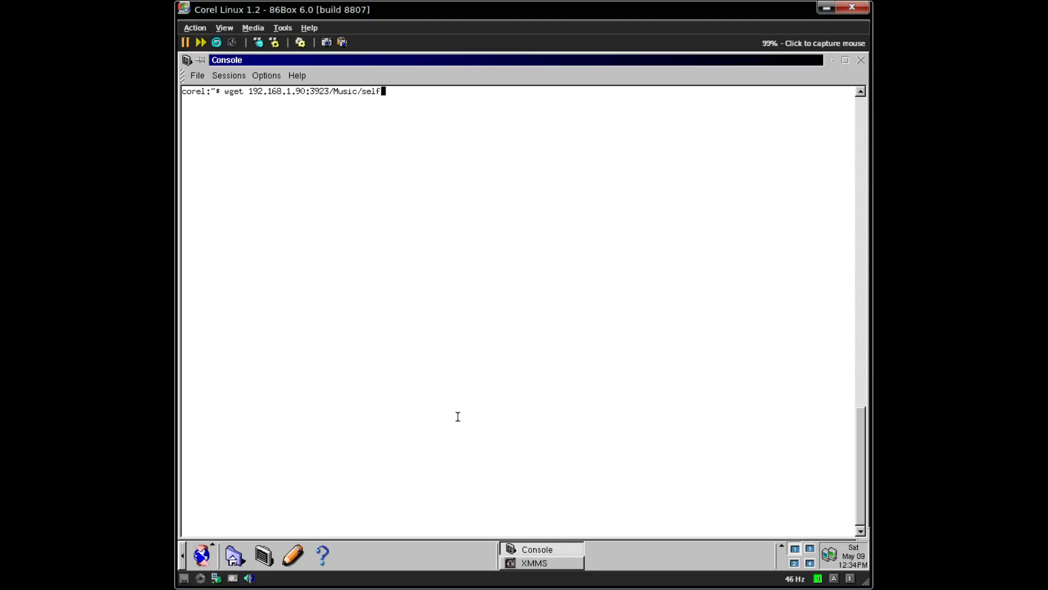
pyautogui.write('traitor')
pyautogui.write('idobn')
pyautogui.write('ingthe')
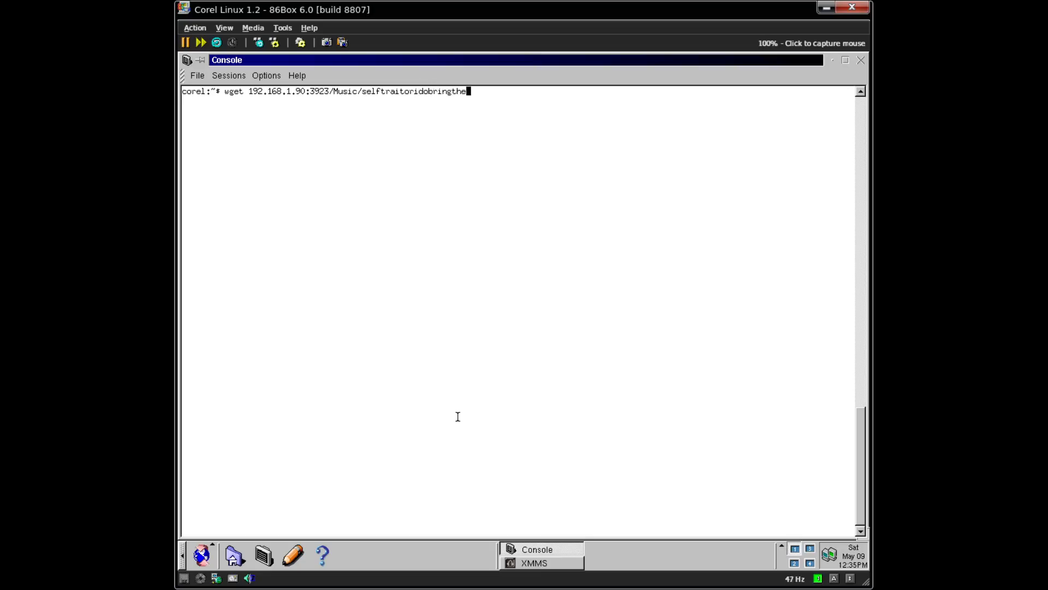
pyautogui.write('spiderlovew')
pyautogui.press('BackSpace')
pyautogui.write('.mp3')
pyautogui.press('Return')
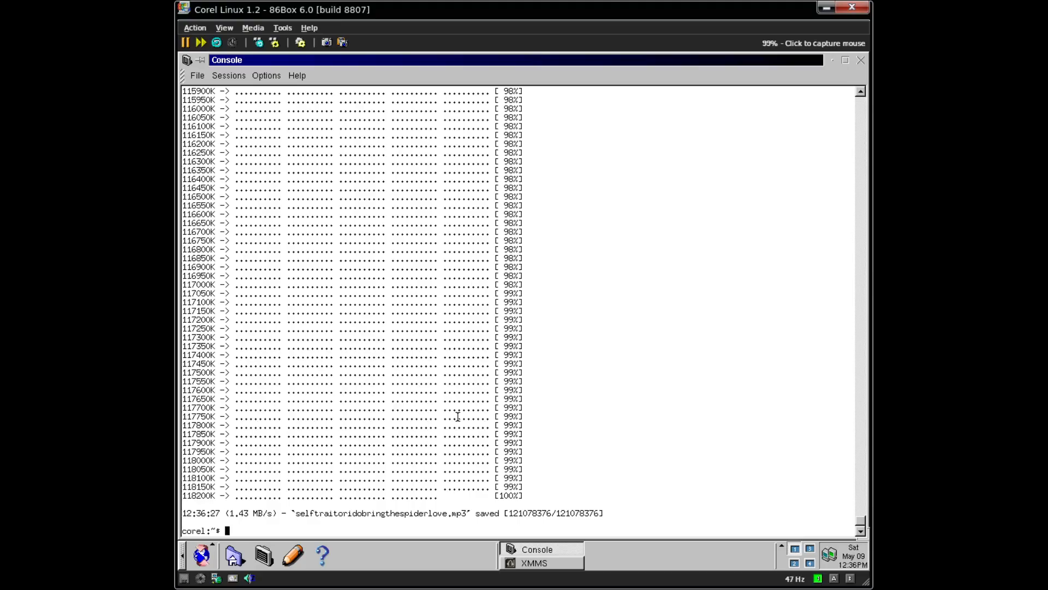
# - Reuse the last wget command with the file name whatgoingthroughyourmind-6_24_25.flac and run it
pyautogui.press('Up')
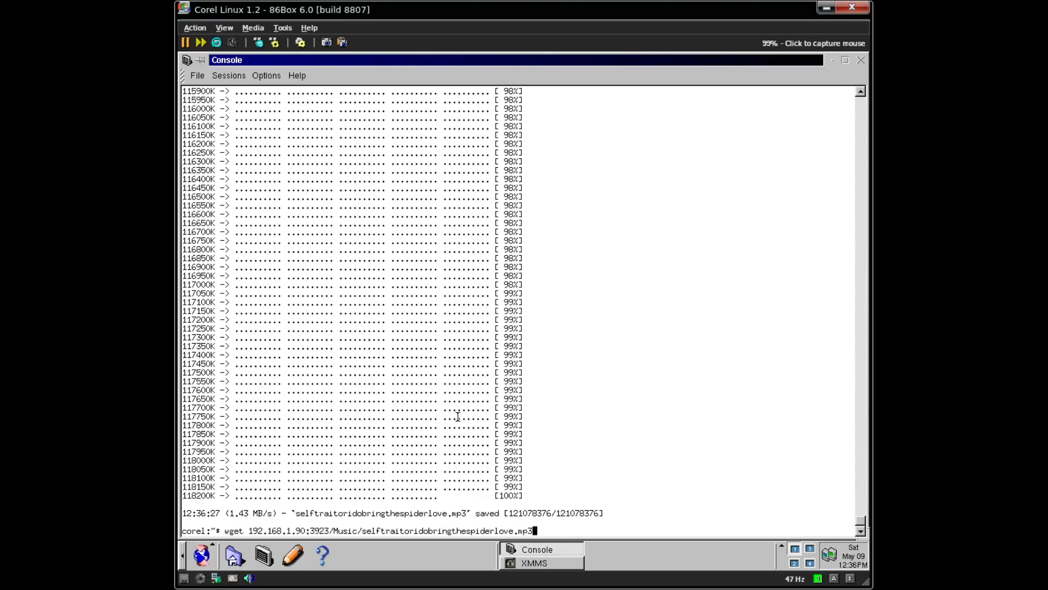
pyautogui.press('BackSpace')
pyautogui.press('BackSpace')
pyautogui.press('BackSpace')
pyautogui.press('BackSpace')
pyautogui.press('BackSpace')
pyautogui.press('BackSpace')
pyautogui.press('BackSpace')
pyautogui.press('BackSpace')
pyautogui.press('BackSpace')
pyautogui.press('BackSpace')
pyautogui.press('BackSpace')
pyautogui.press('BackSpace')
pyautogui.press('BackSpace')
pyautogui.press('BackSpace')
pyautogui.press('BackSpace')
pyautogui.press('BackSpace')
pyautogui.press('BackSpace')
pyautogui.press('BackSpace')
pyautogui.press('BackSpace')
pyautogui.press('BackSpace')
pyautogui.press('BackSpace')
pyautogui.press('BackSpace')
pyautogui.press('BackSpace')
pyautogui.press('BackSpace')
pyautogui.press('BackSpace')
pyautogui.press('BackSpace')
pyautogui.press('BackSpace')
pyautogui.press('BackSpace')
pyautogui.press('BackSpace')
pyautogui.press('BackSpace')
pyautogui.press('BackSpace')
pyautogui.press('BackSpace')
pyautogui.press('BackSpace')
pyautogui.press('BackSpace')
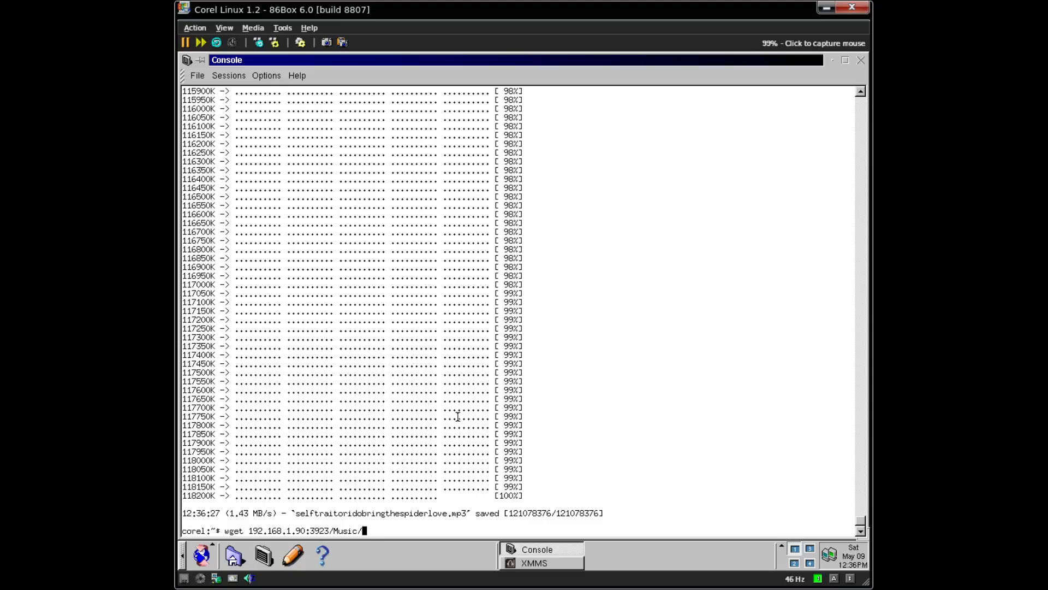
pyautogui.write('whatgoingthroughyourmind-6_24_')
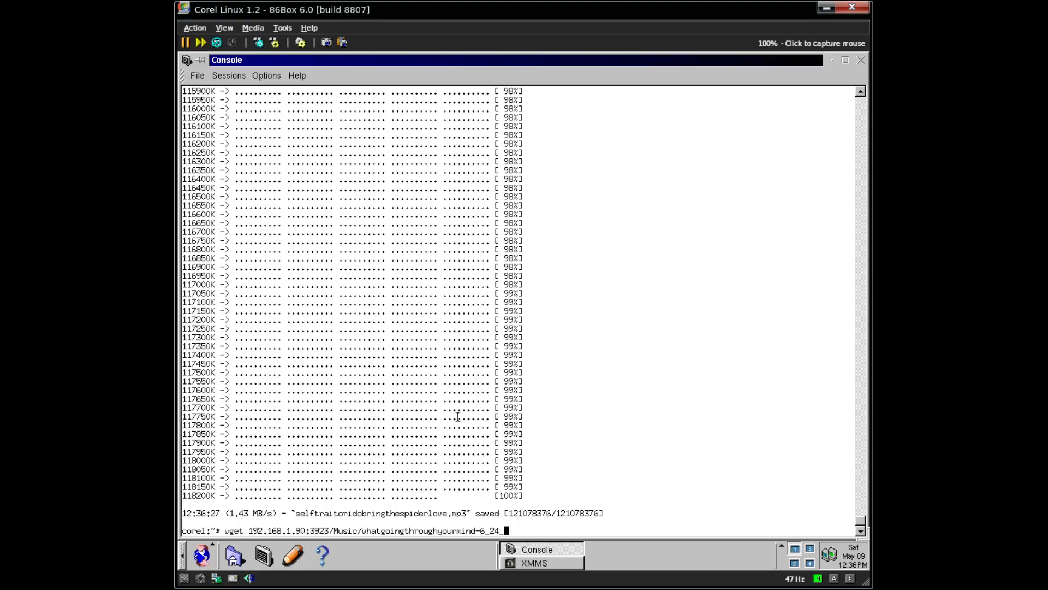
pyautogui.write('25.fla')
pyautogui.write('c')
pyautogui.press('Return')
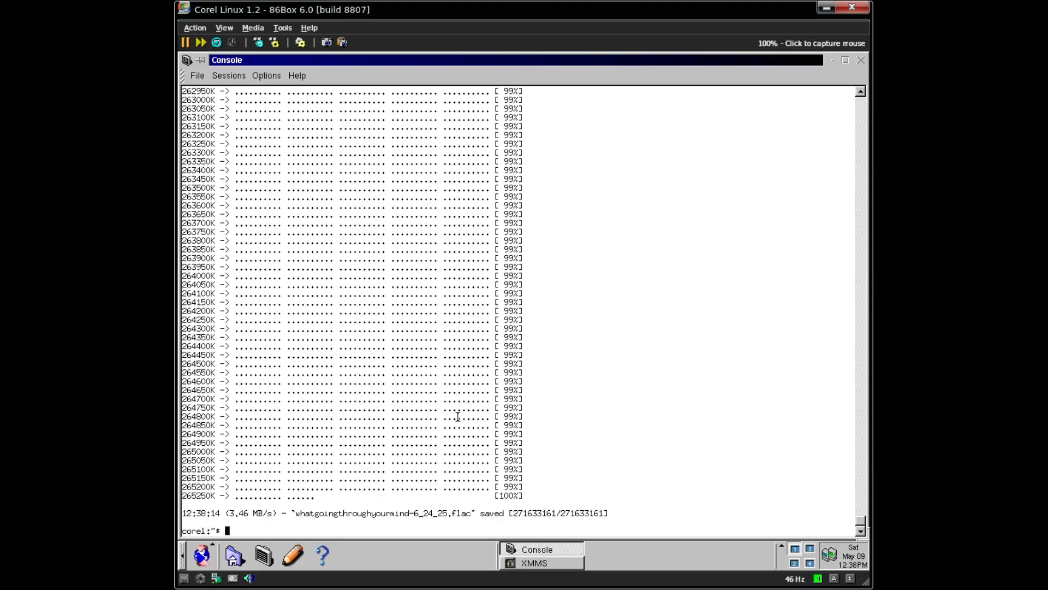
# - Rerun wget with the file name "Linus Akesson - A mind Is Born.wav"
pyautogui.press('Up')
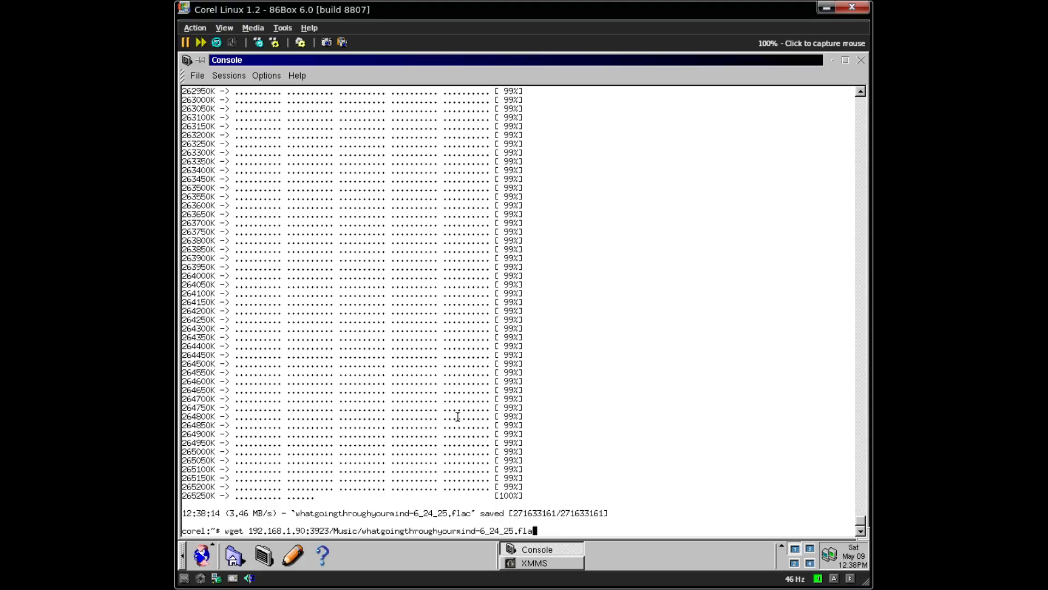
pyautogui.press('BackSpace')
pyautogui.press('BackSpace')
pyautogui.press('BackSpace')
pyautogui.press('BackSpace')
pyautogui.press('BackSpace')
pyautogui.press('BackSpace')
pyautogui.press('BackSpace')
pyautogui.press('BackSpace')
pyautogui.press('BackSpace')
pyautogui.press('BackSpace')
pyautogui.press('BackSpace')
pyautogui.press('BackSpace')
pyautogui.press('BackSpace')
pyautogui.press('BackSpace')
pyautogui.press('BackSpace')
pyautogui.press('BackSpace')
pyautogui.press('BackSpace')
pyautogui.press('BackSpace')
pyautogui.press('BackSpace')
pyautogui.press('BackSpace')
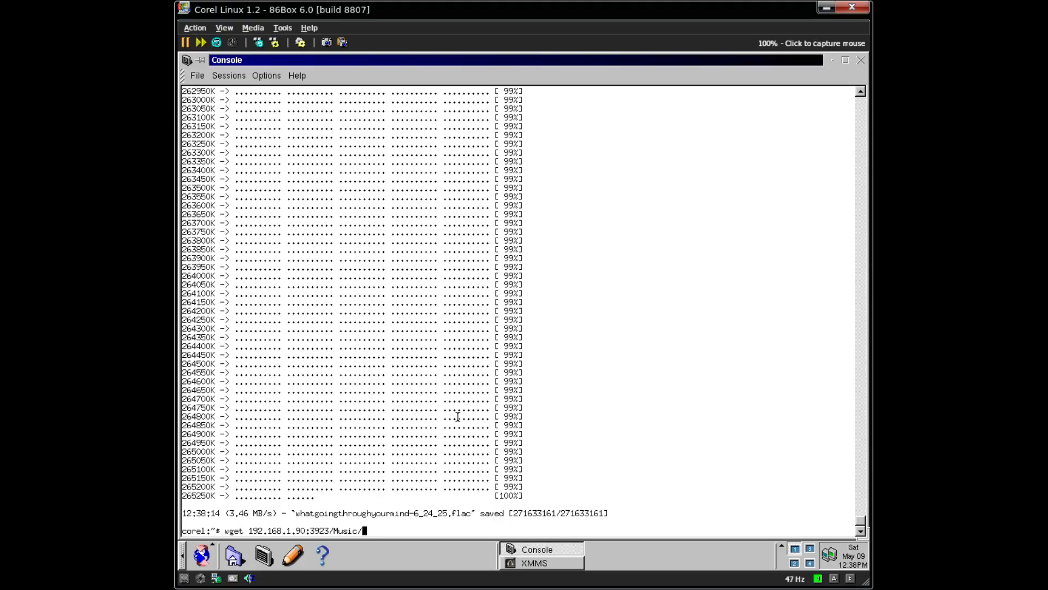
pyautogui.write('"Linus Akesson - A mind Is Born.wa')
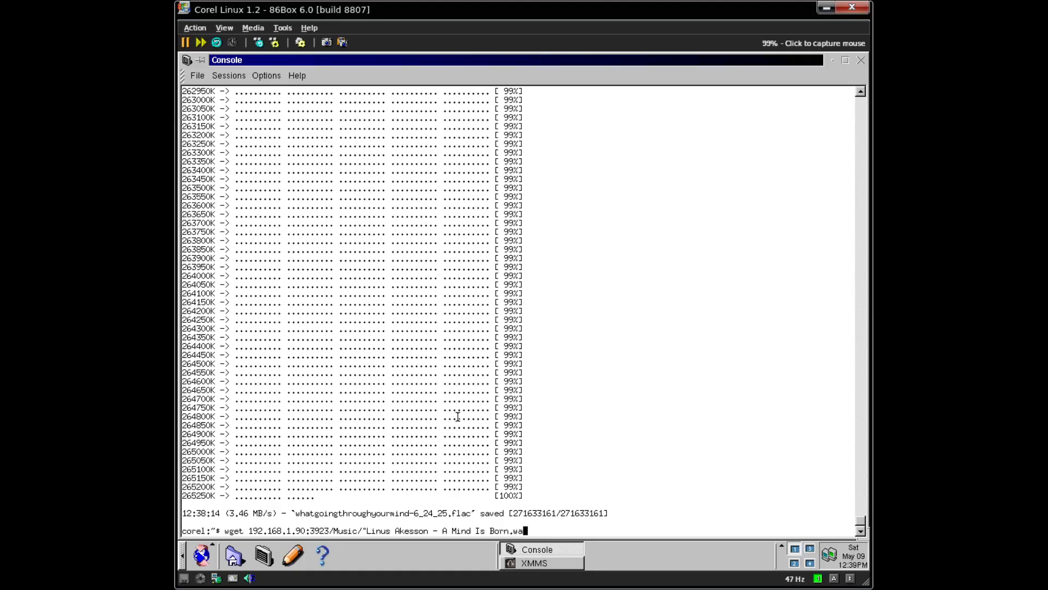
pyautogui.write('v"')
pyautogui.press('Return')
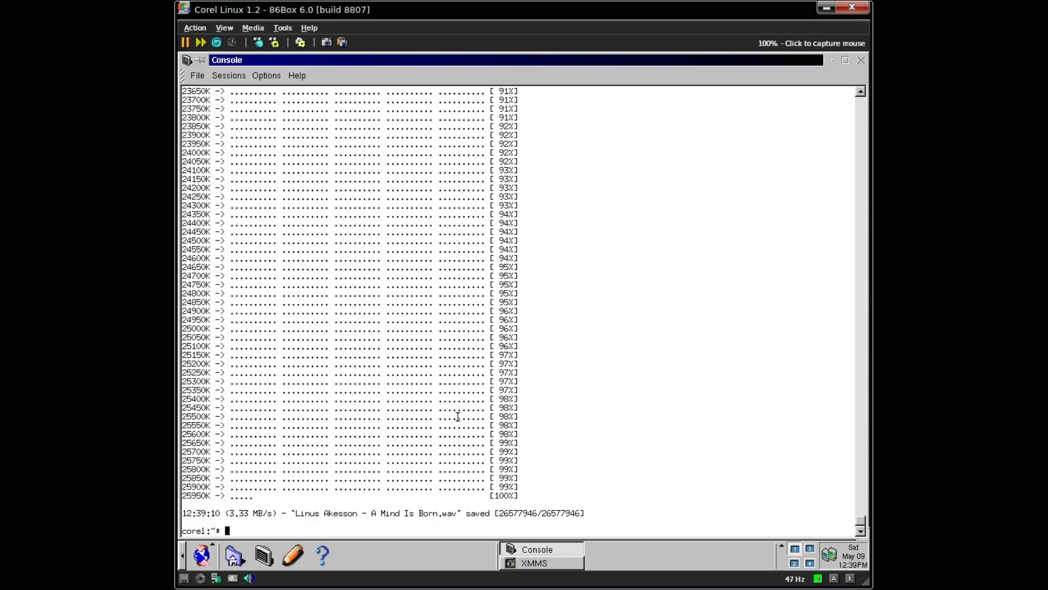
# - Clear the console and list the home folder with ls
pyautogui.hotkey('ctrl', 'l')
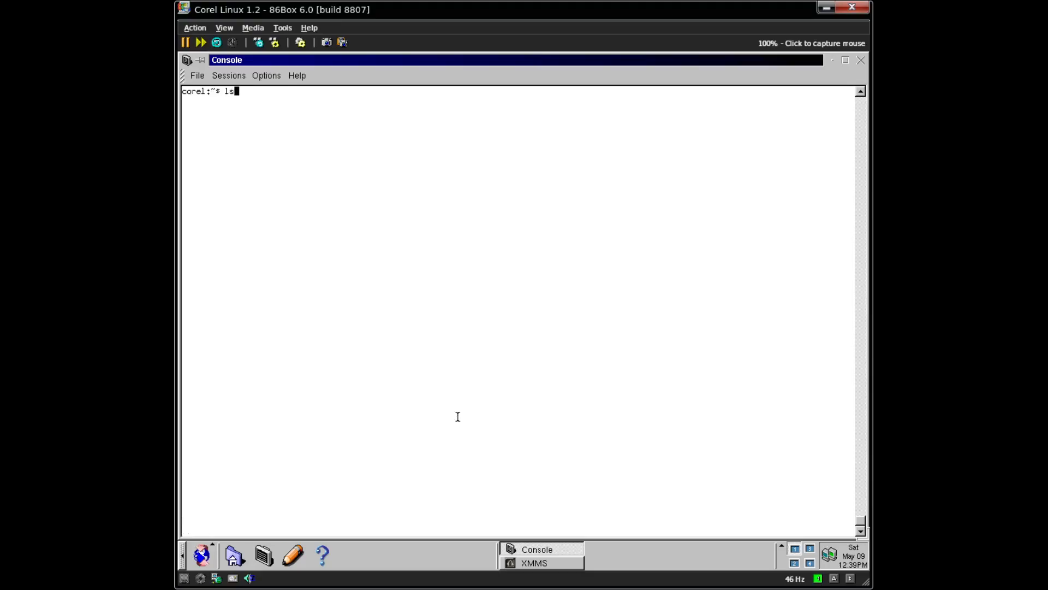
pyautogui.write('ls')
pyautogui.press('Return')
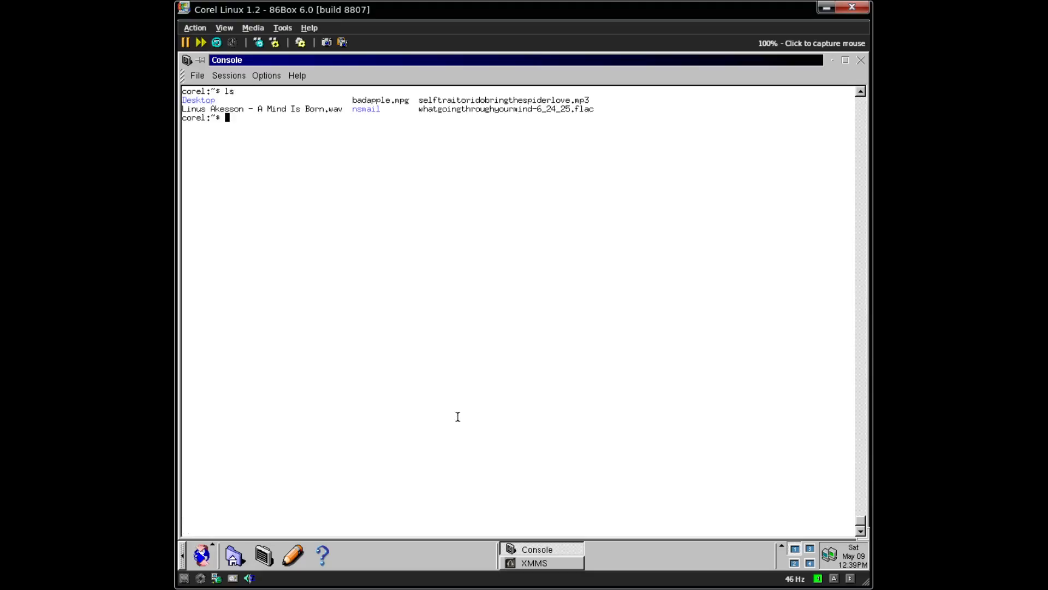
# - Minimise the console and open XMMS's Load file(s) dialog, centring it on screen
pyautogui.click(458, 417)
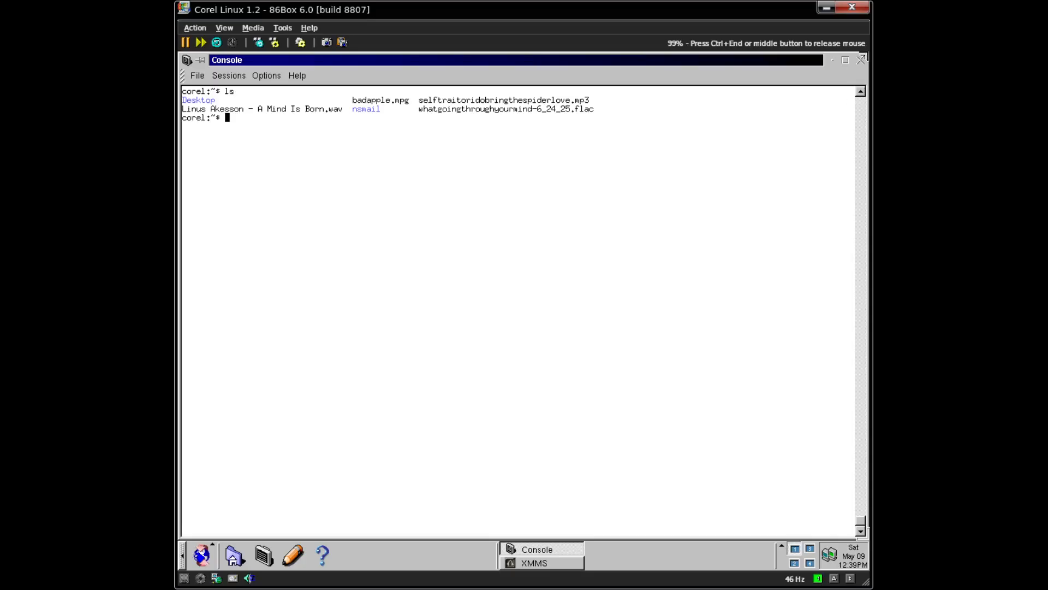
pyautogui.click(832, 60)
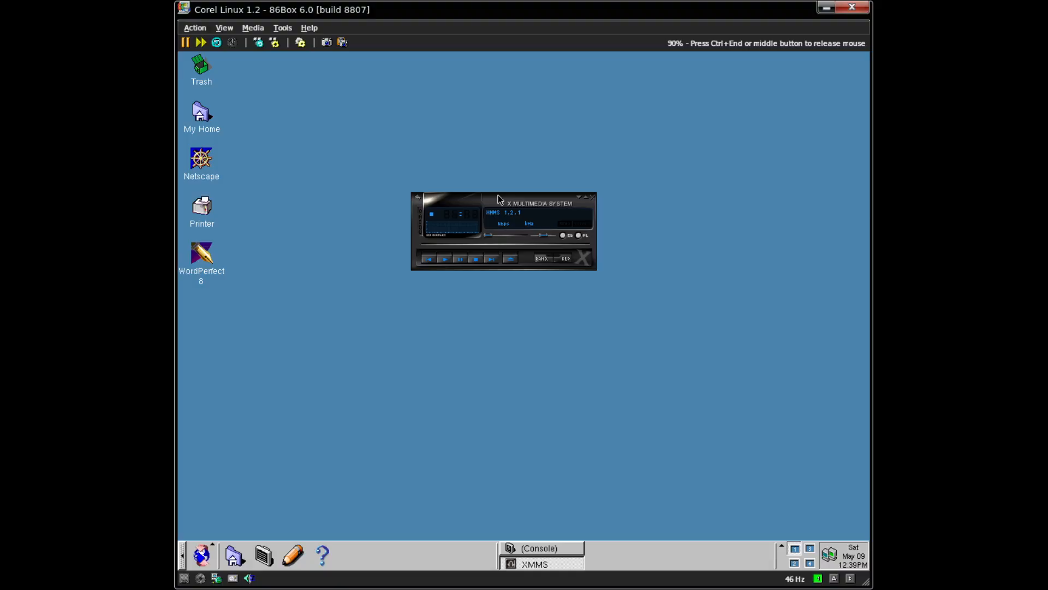
pyautogui.click(448, 260)
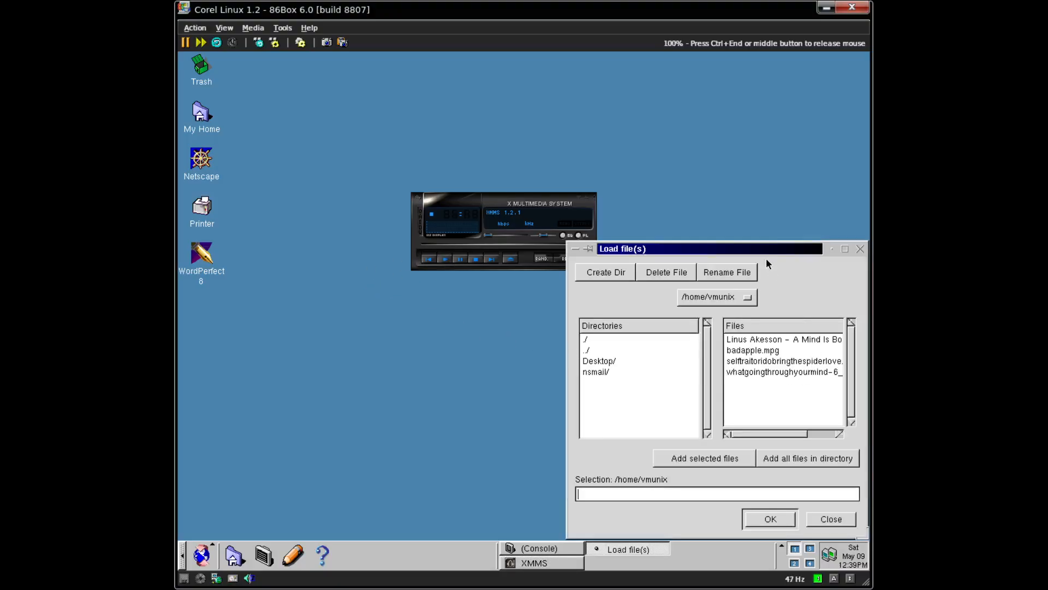
pyautogui.moveTo(759, 250); pyautogui.dragTo(669, 200)
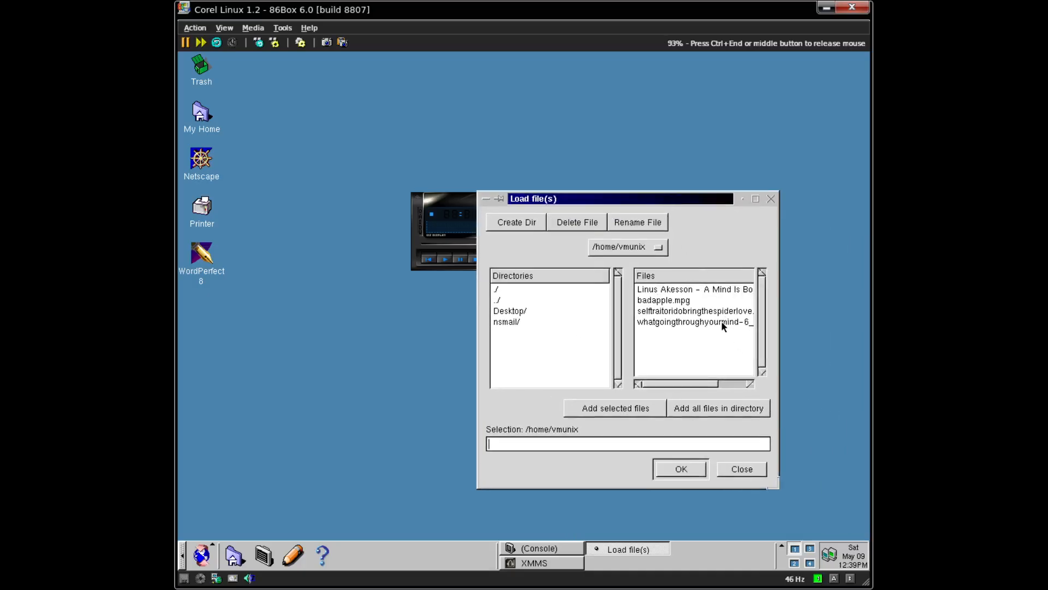
# - Load the A Mind Is Born WAV into XMMS and dismiss the 'Couldn't open audio' error
pyautogui.click(699, 290)
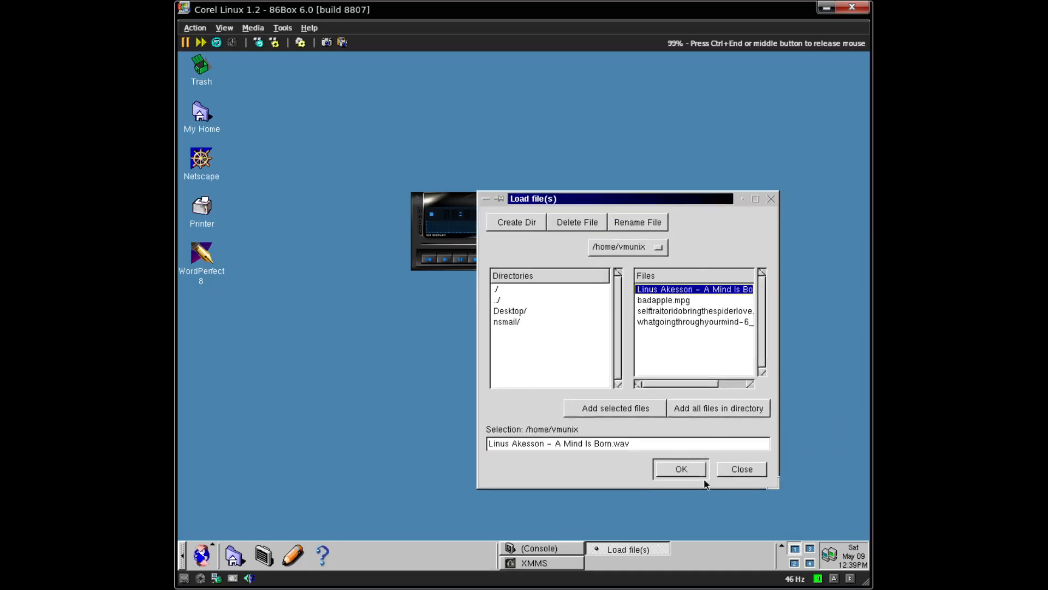
pyautogui.click(665, 471)
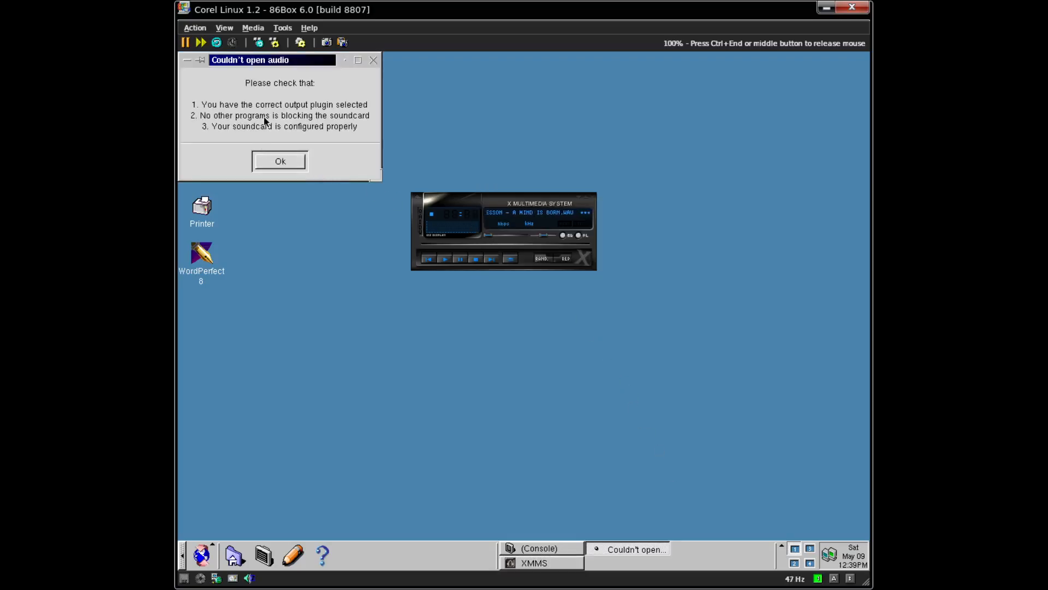
pyautogui.click(272, 161)
pyautogui.click(202, 555)
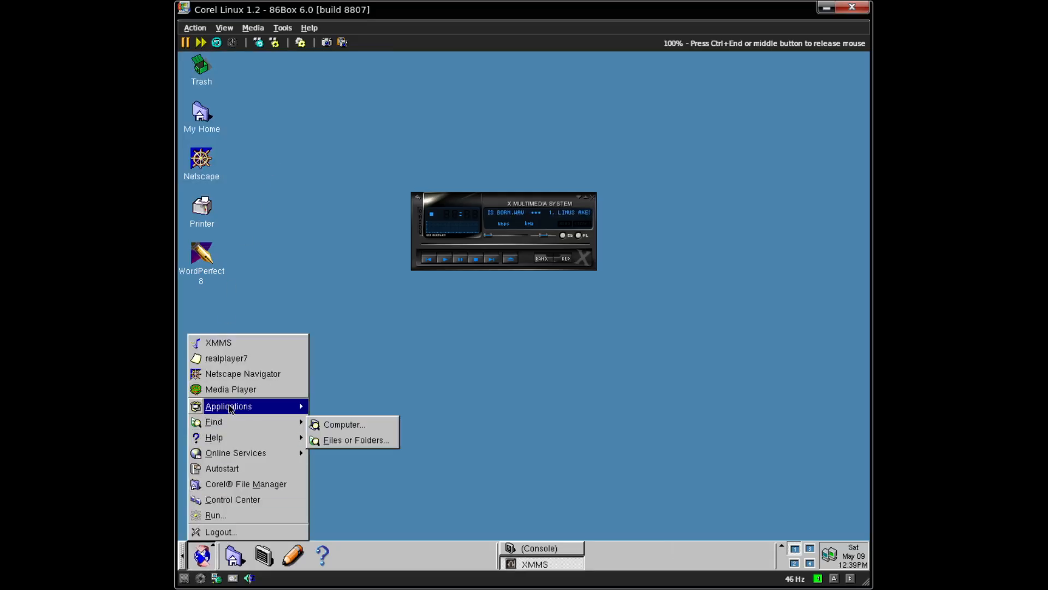
# - Launch Applications > Multimedia > Sound Mixer Panel and dismiss kmix's 'Could not open mixer' error
pyautogui.moveTo(284, 406)
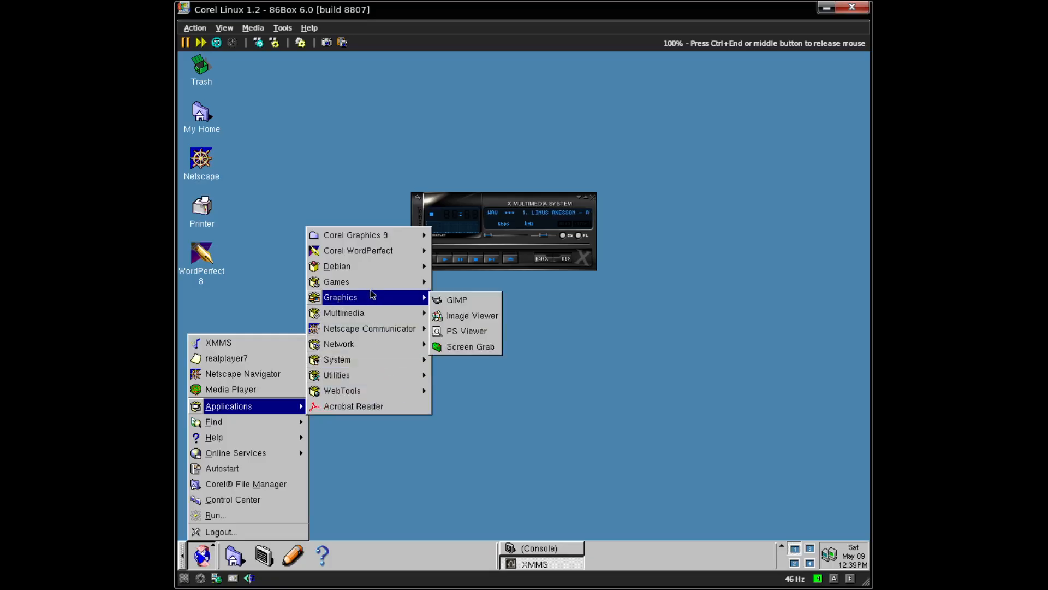
pyautogui.moveTo(358, 313)
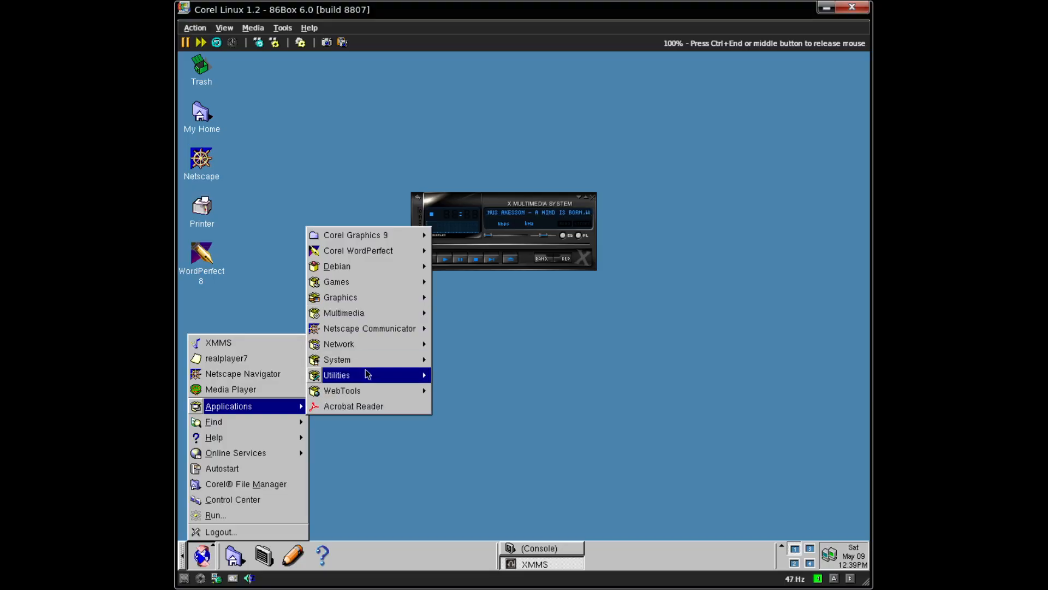
pyautogui.moveTo(368, 375)
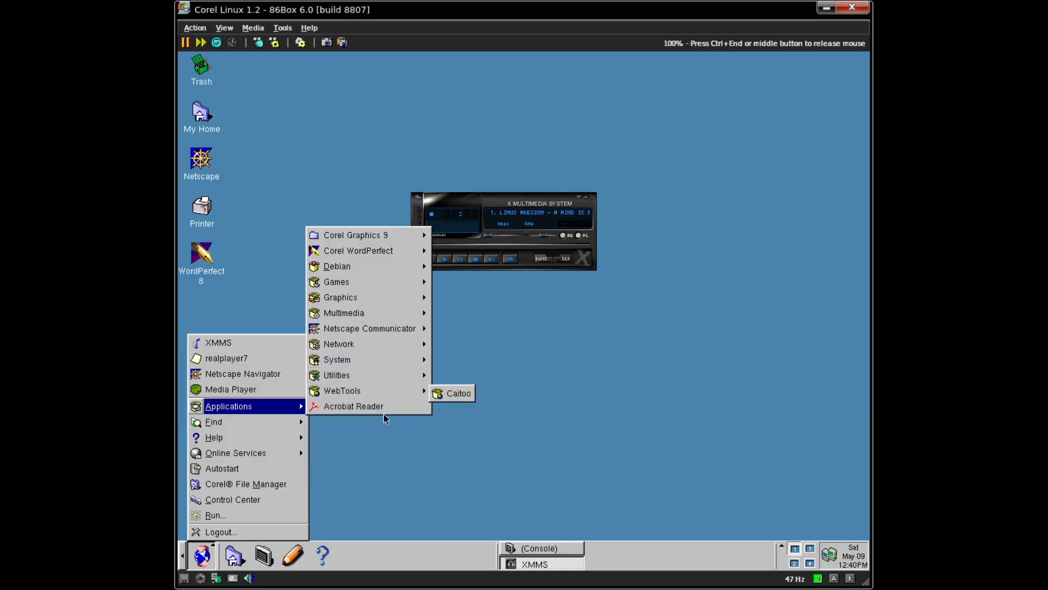
pyautogui.moveTo(354, 294)
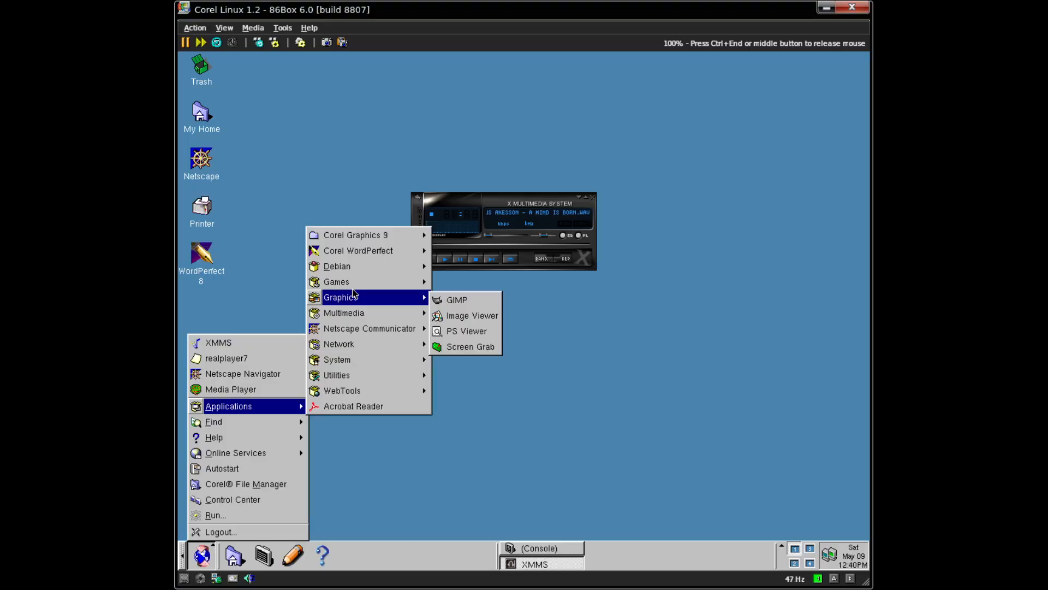
pyautogui.moveTo(415, 310)
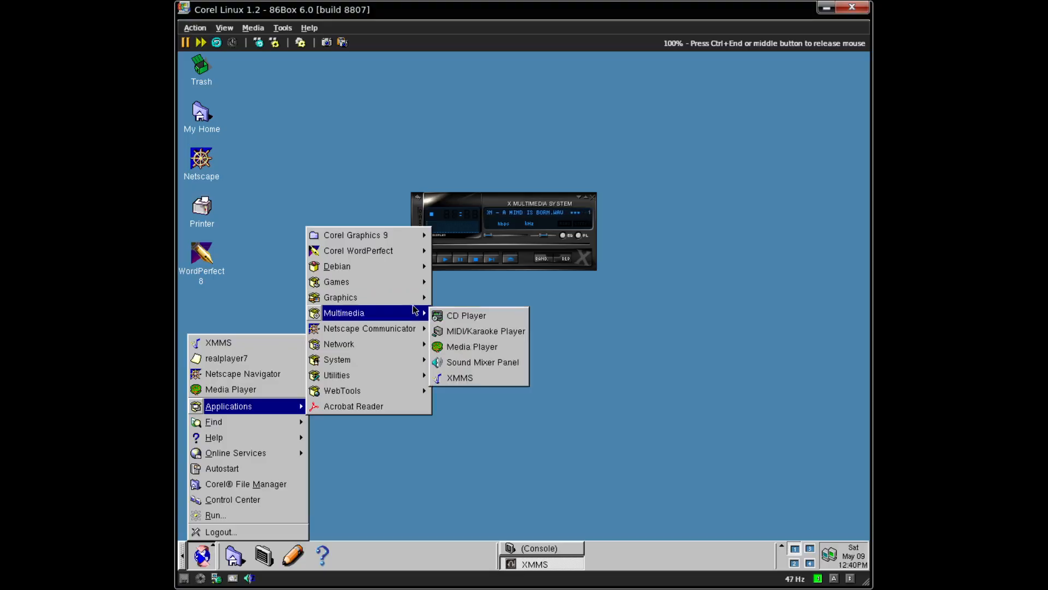
pyautogui.click(520, 362)
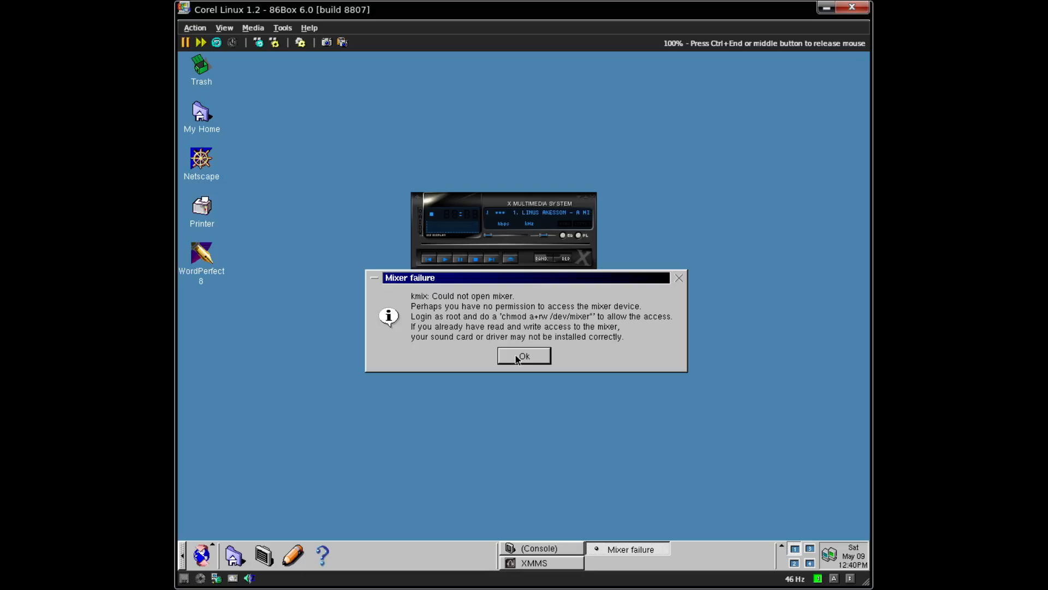
pyautogui.click(516, 358)
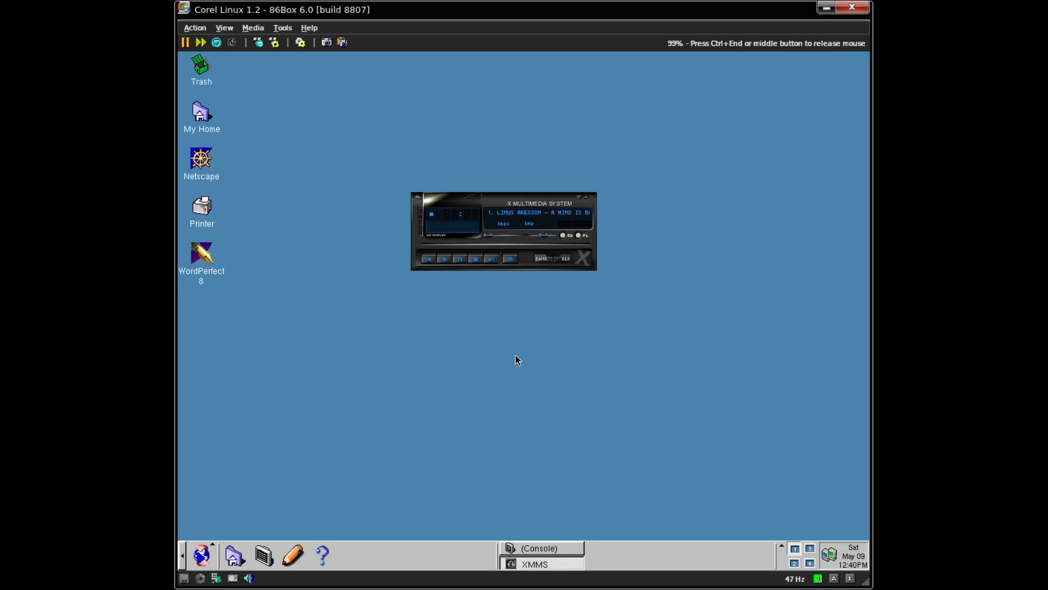
pyautogui.click(196, 562)
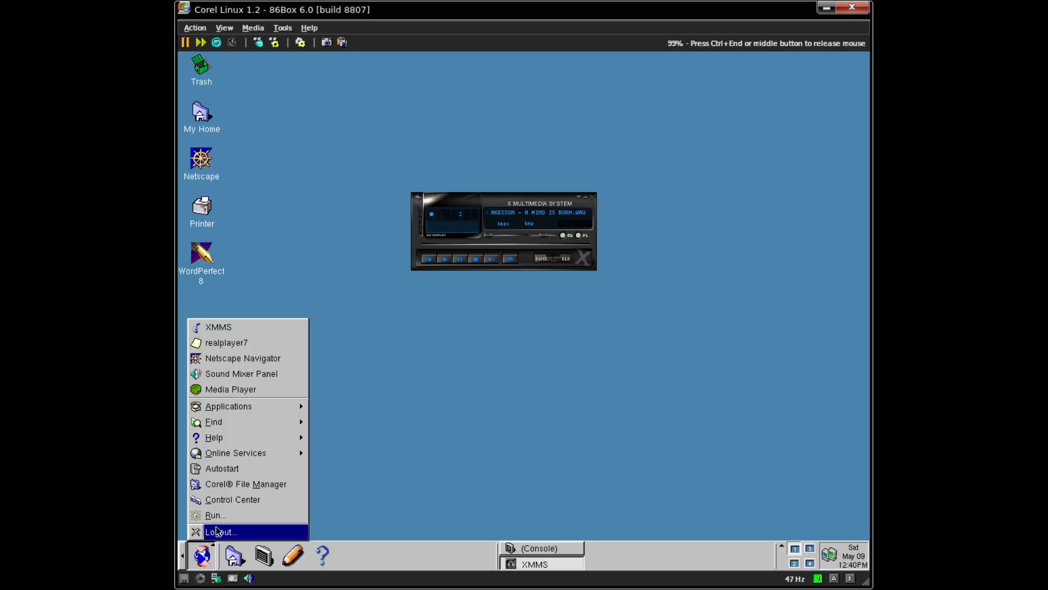
# - In Control Center view Sound > Bell and System Sounds, expand Hardware, then bring the console forward
pyautogui.click(254, 500)
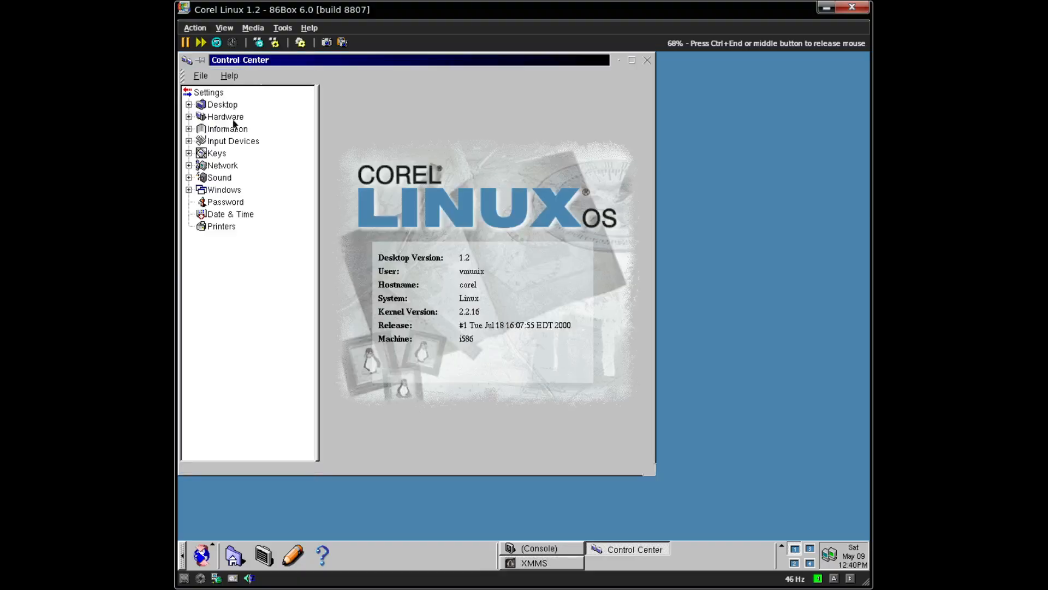
pyautogui.click(208, 169)
pyautogui.click(205, 178)
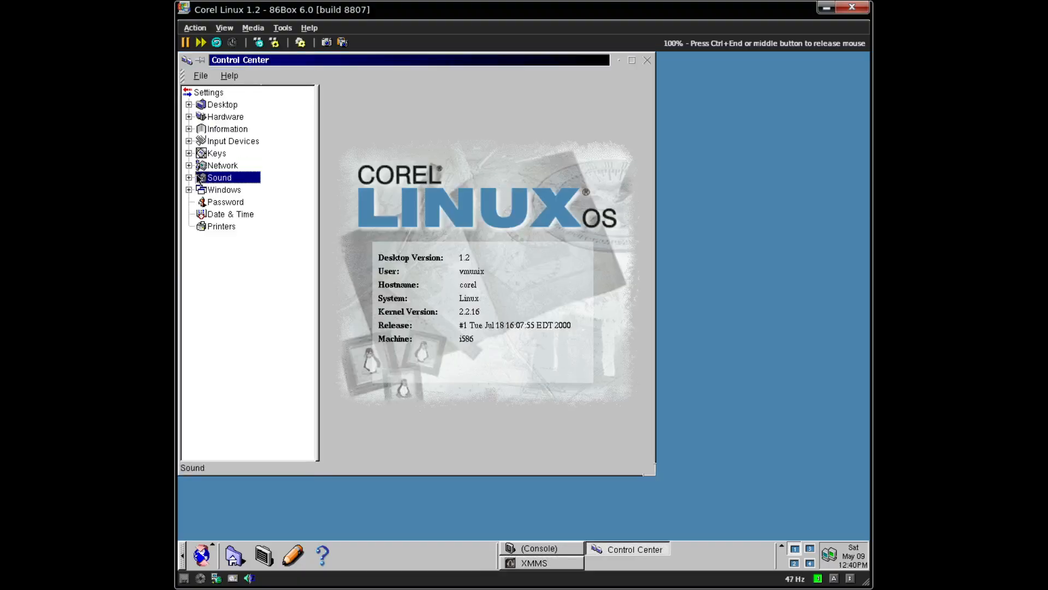
pyautogui.click(188, 178)
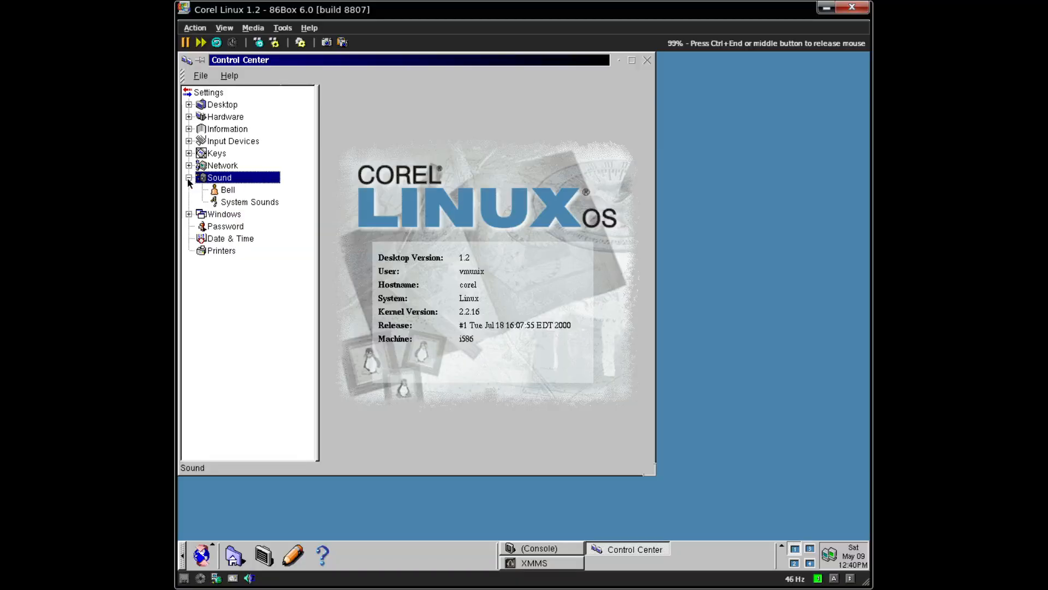
pyautogui.click(224, 190)
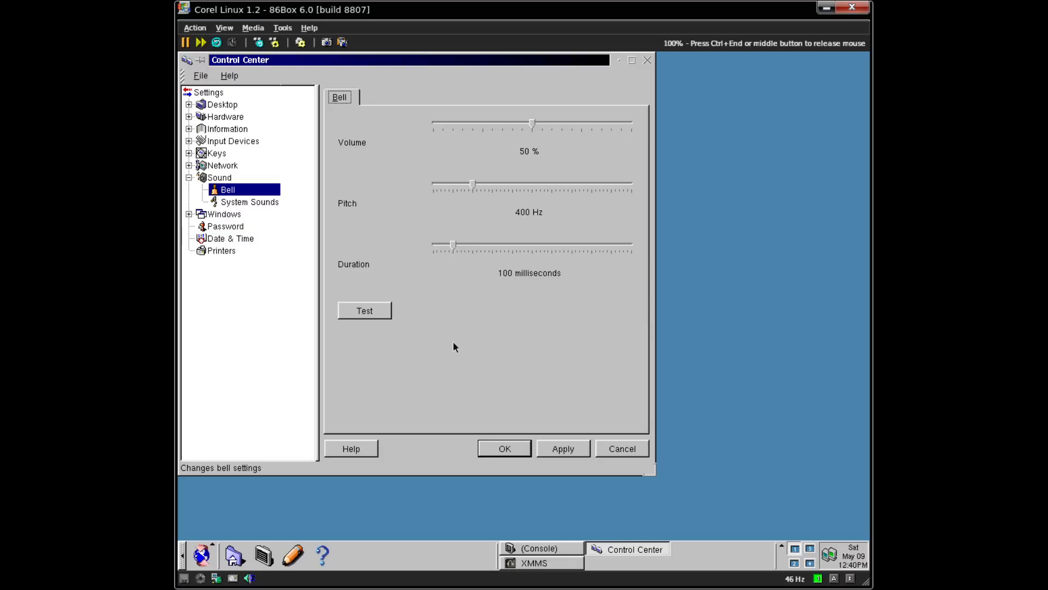
pyautogui.click(243, 202)
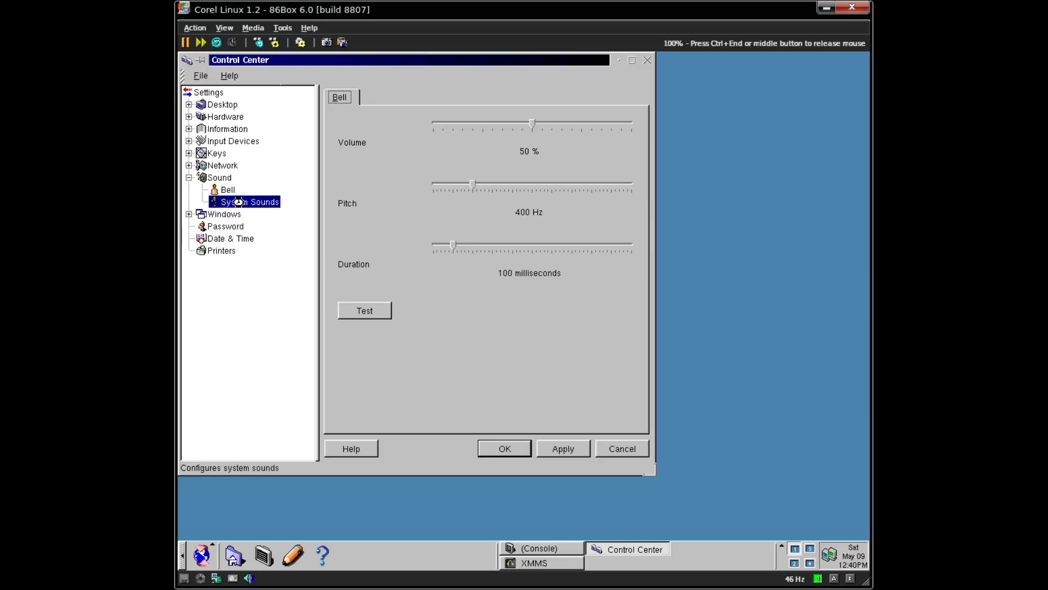
pyautogui.click(189, 117)
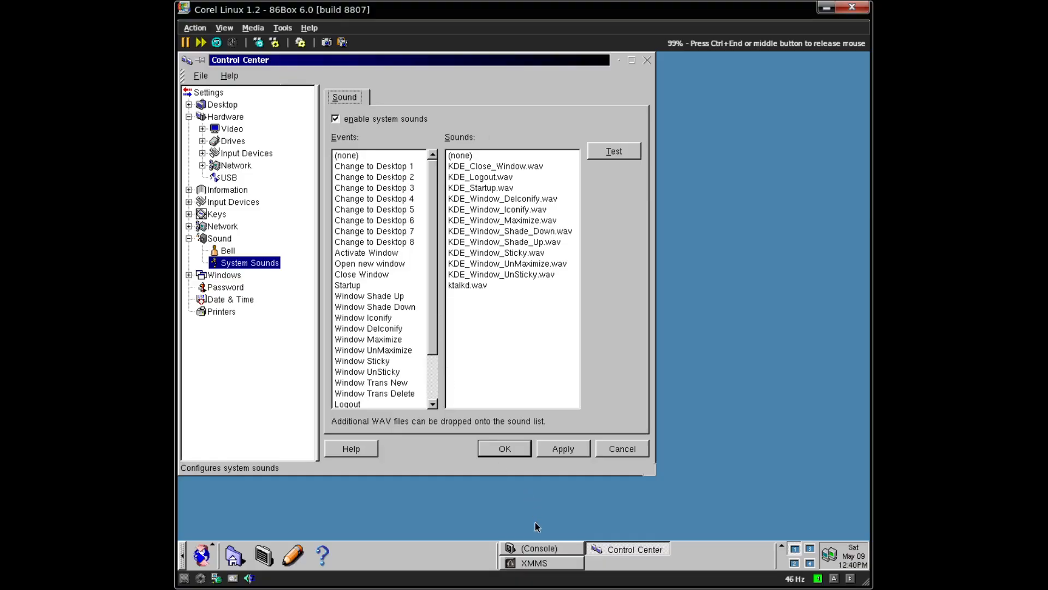
pyautogui.click(536, 548)
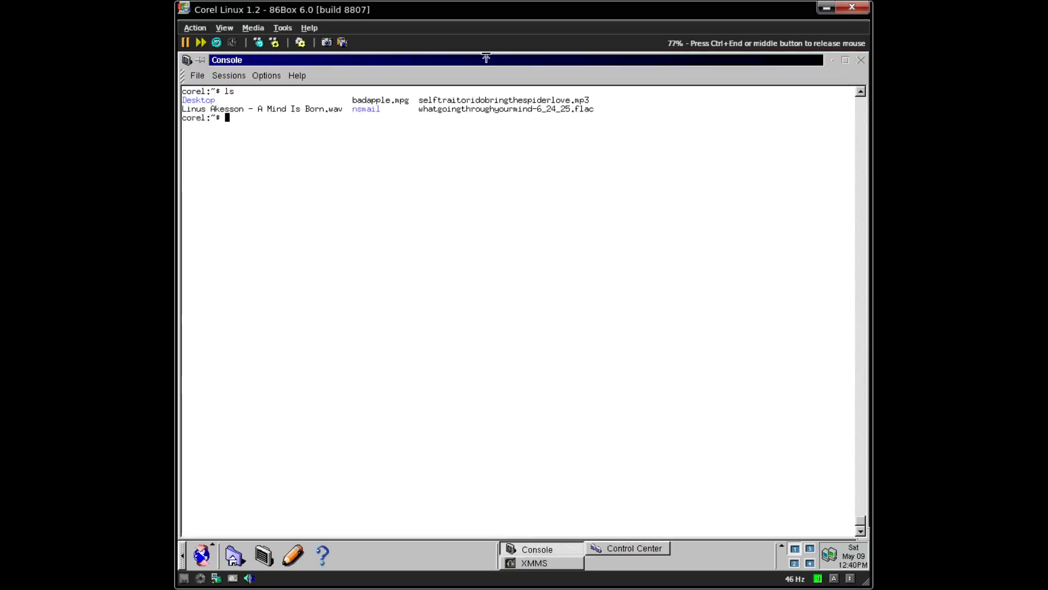
# - Unmaximize the console, clear it and run 'art' as the normal user
pyautogui.doubleClick(493, 55)
pyautogui.doubleClick(490, 62)
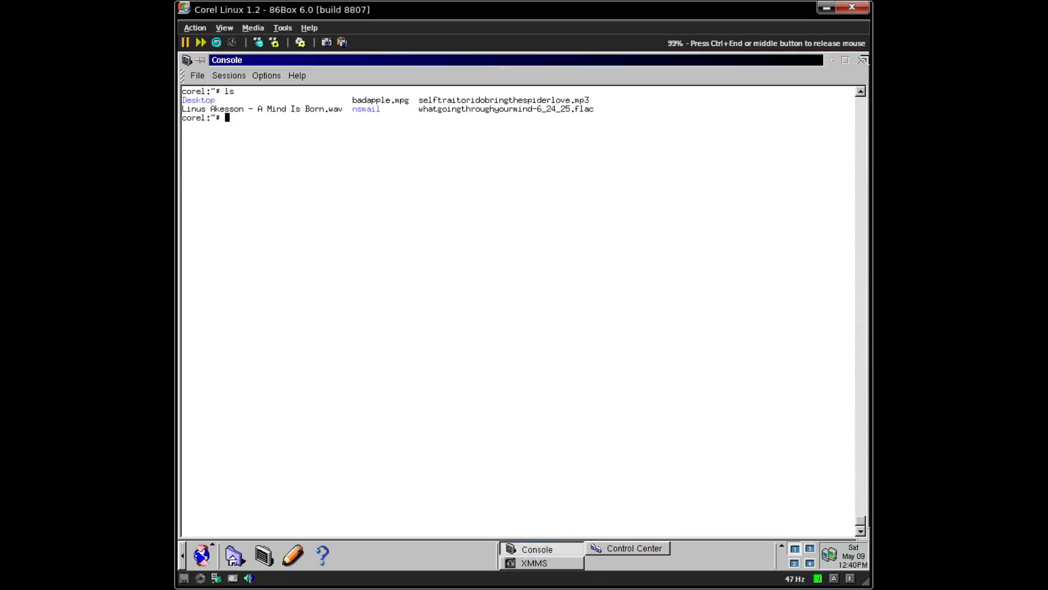
pyautogui.click(846, 59)
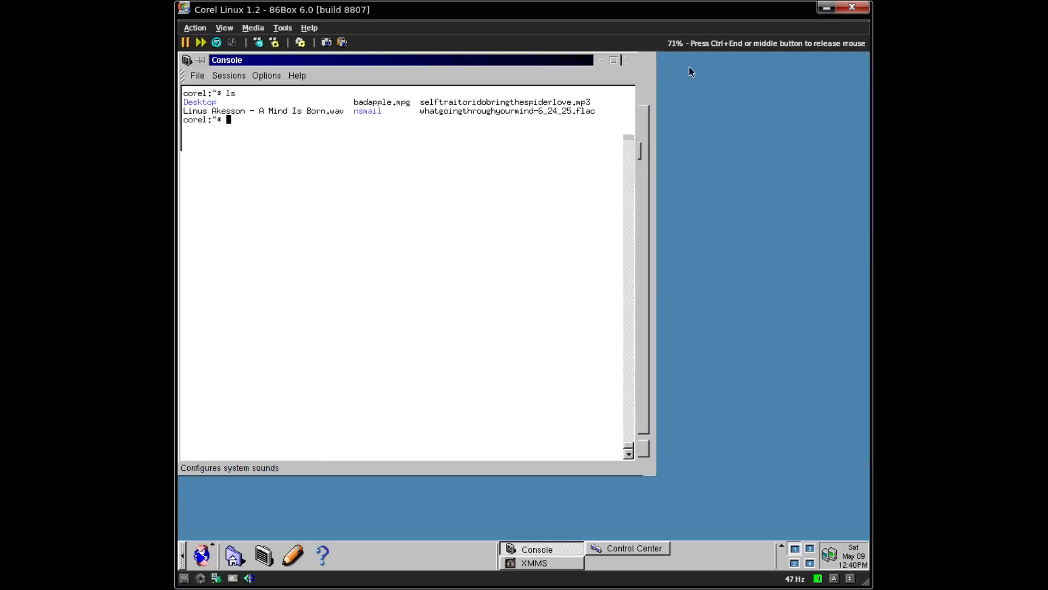
pyautogui.hotkey('ctrl', 'l')
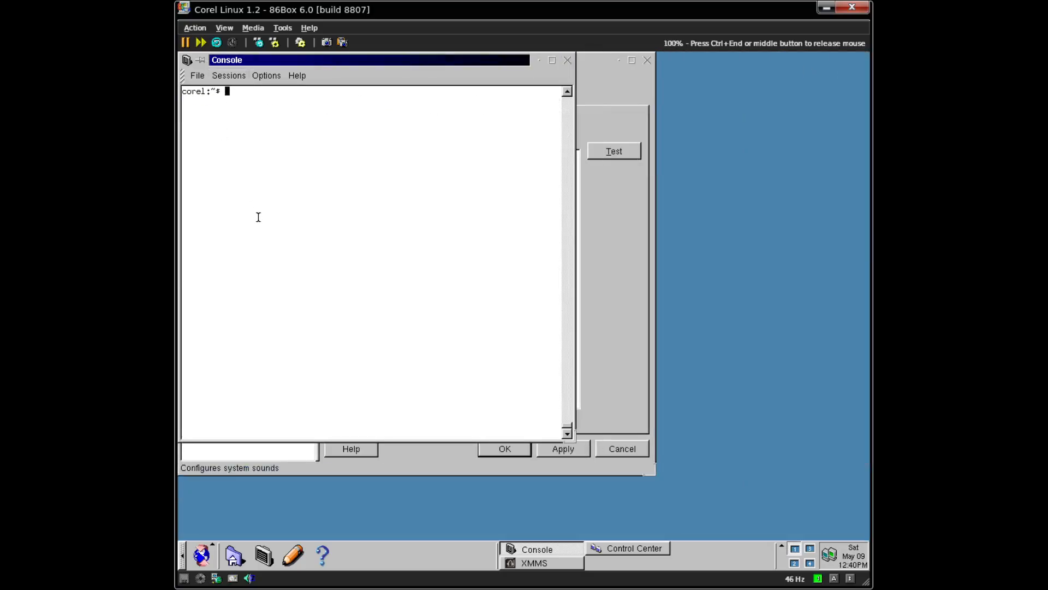
pyautogui.write('arts')
pyautogui.press('BackSpace')
pyautogui.press('Return')
# - Become root with 'su -', run 'art' again, log out and close the console
pyautogui.write('su -')
pyautogui.press('Return')
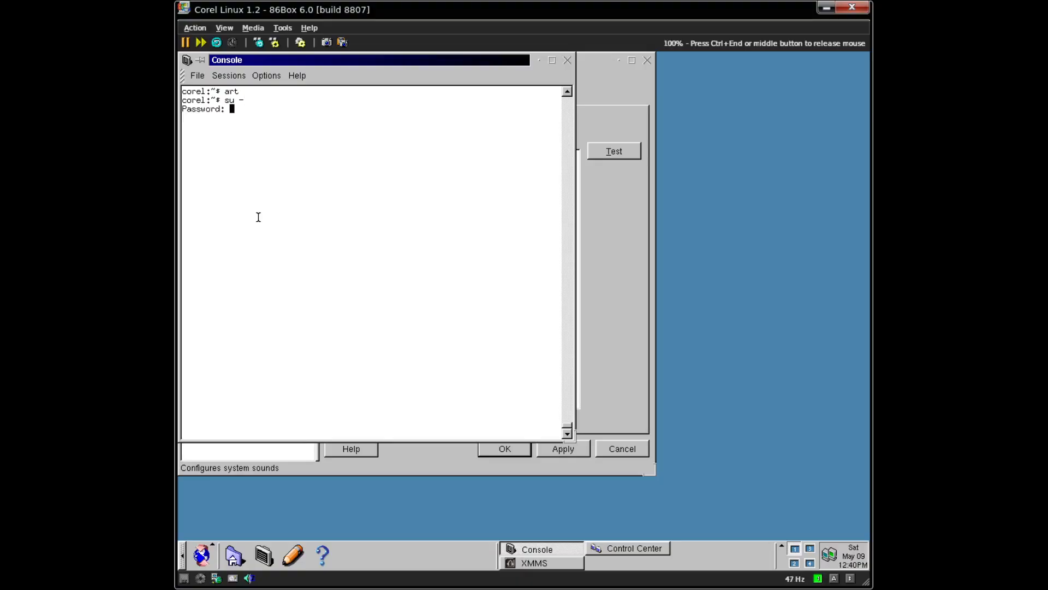
pyautogui.press('Return')
pyautogui.write('art')
pyautogui.press('Return')
pyautogui.hotkey('ctrl', 'd')
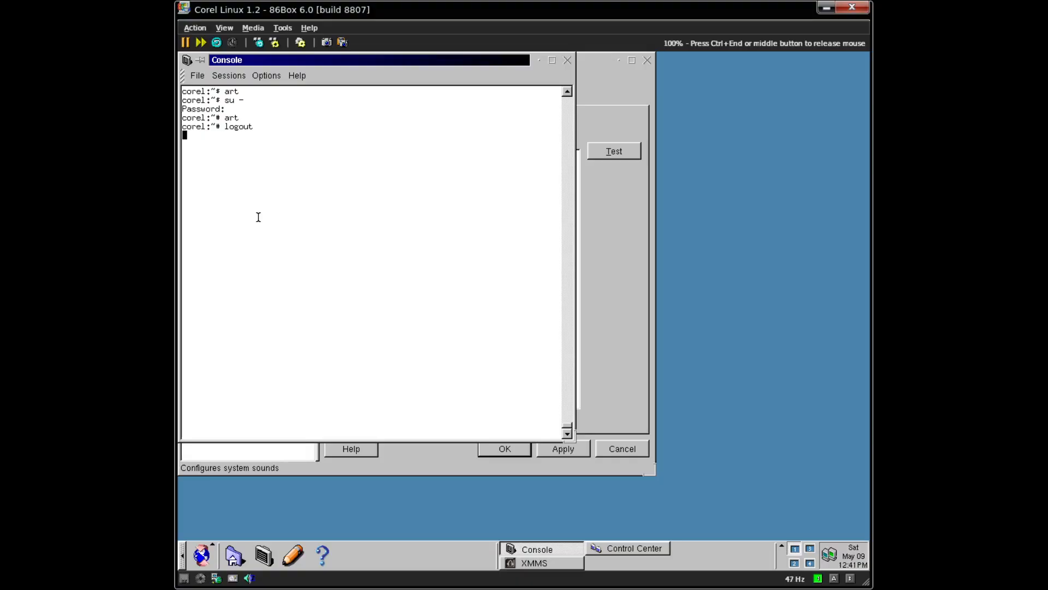
pyautogui.click(567, 60)
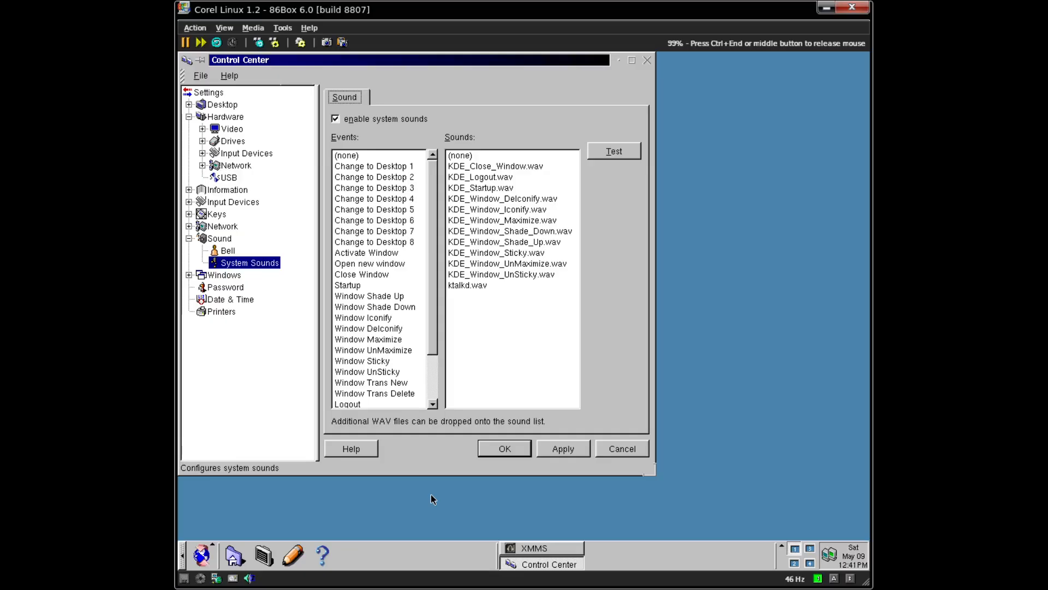
pyautogui.hotkey('ctrl', 'End')
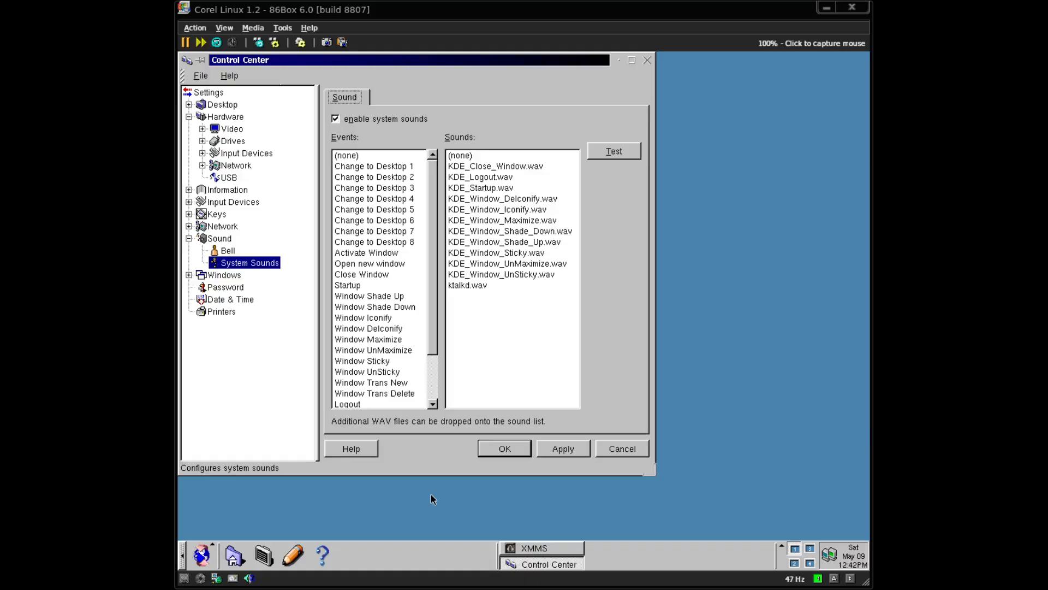
pyautogui.click(431, 495)
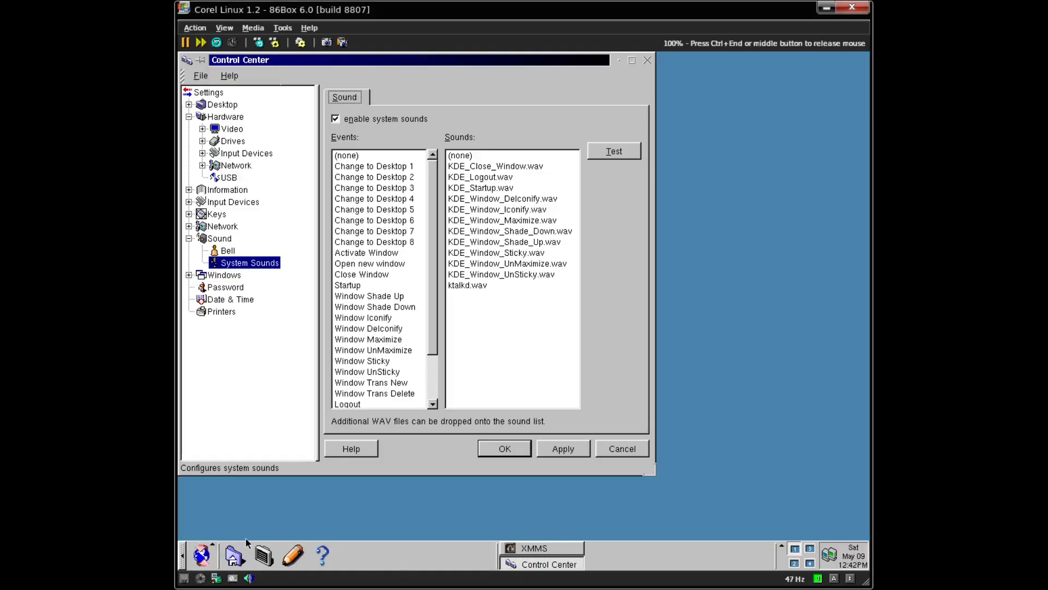
# - Open a new console, list /proc, and check for /proc/isapnp with cat
pyautogui.click(262, 555)
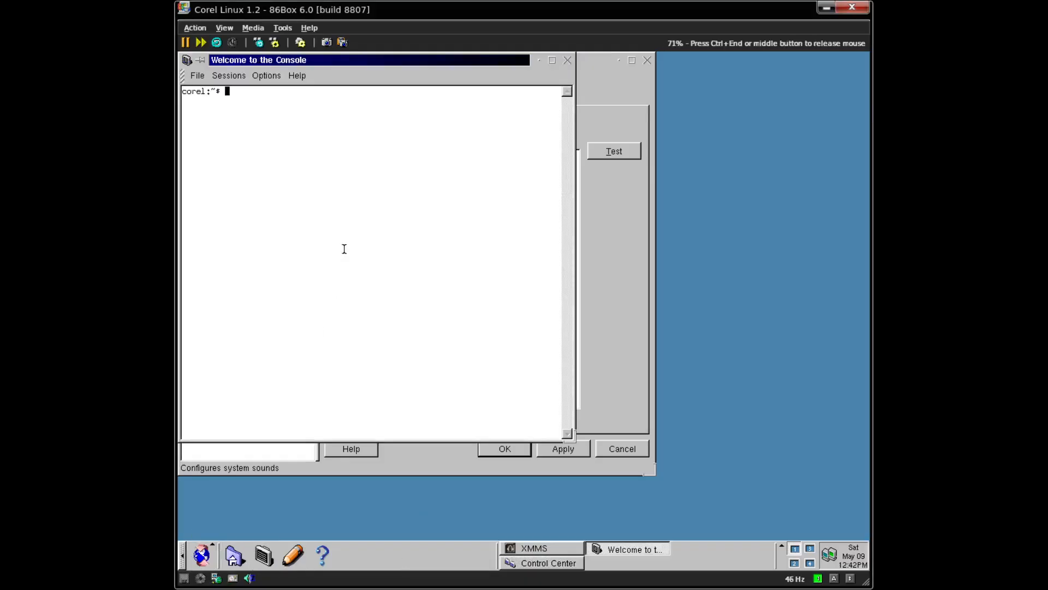
pyautogui.write('ls /pro')
pyautogui.write('c')
pyautogui.press('Return')
pyautogui.hotkey('ctrl', 'l')
pyautogui.write('cat /proc/iso')
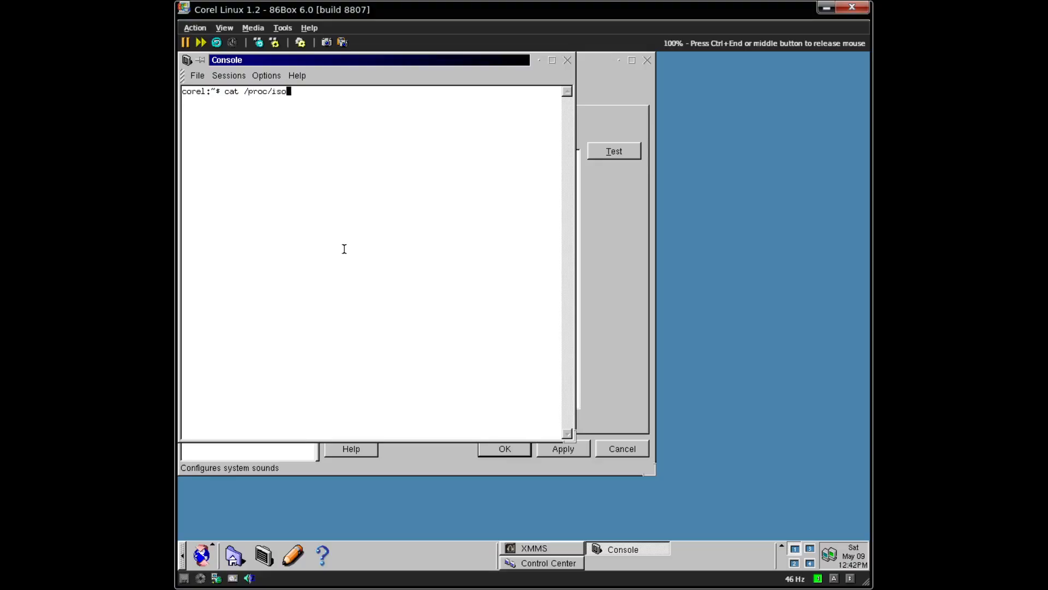
pyautogui.write('pnp')
pyautogui.press('Return')
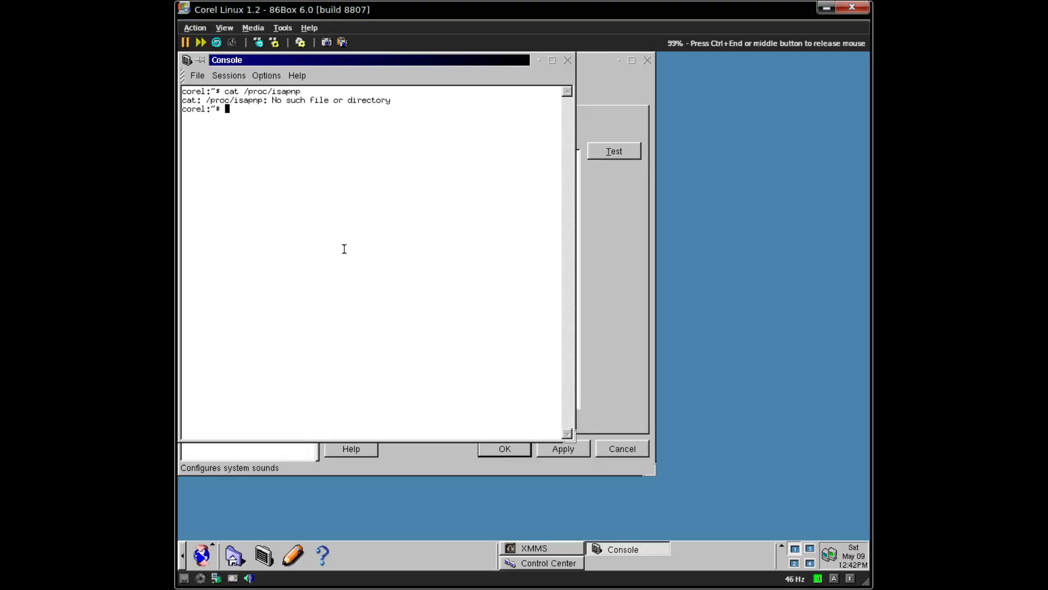
# - Try running the 'pnp' and 'isa' commands
pyautogui.hotkey('ctrl', 'End')
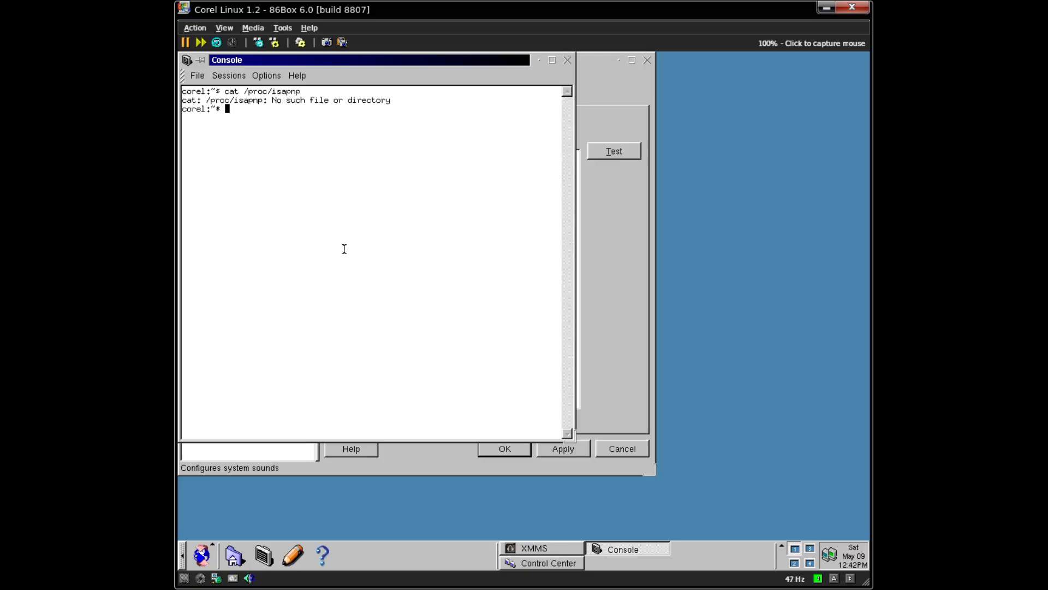
pyautogui.write('pnp')
pyautogui.press('Return')
pyautogui.write('isa')
pyautogui.press('Return')
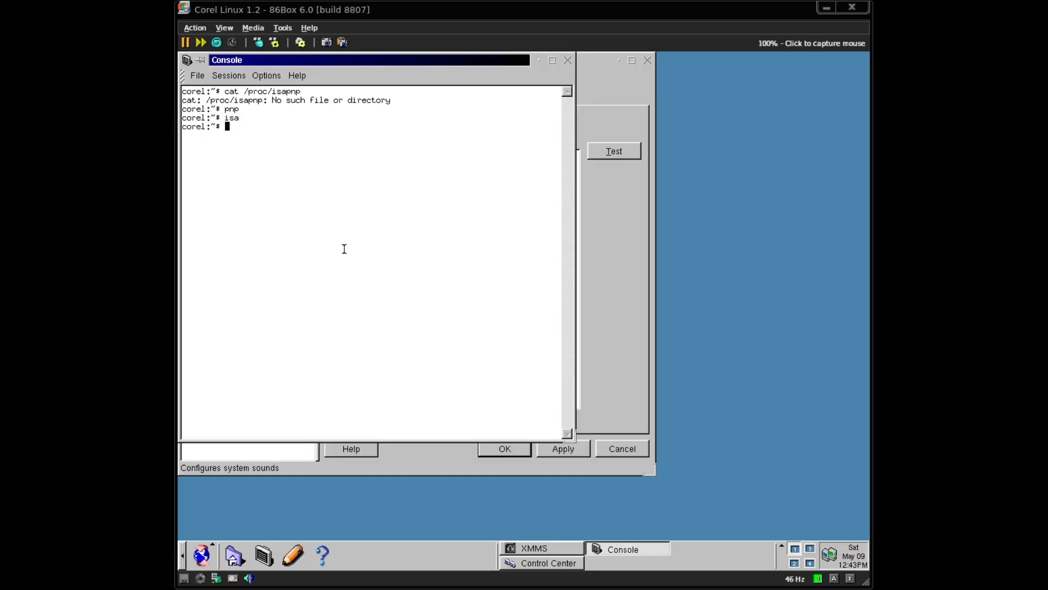
# - Check the current user with whoami, switch to root via 'su -', and enter 'halt'
pyautogui.click(344, 249)
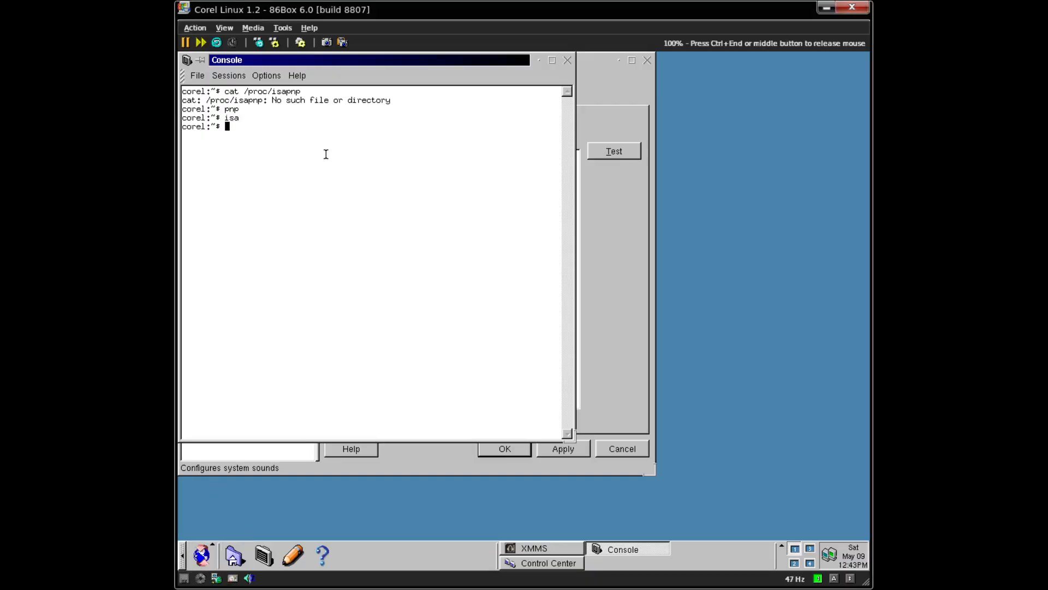
pyautogui.write('whoami')
pyautogui.press('Return')
pyautogui.write('su -')
pyautogui.press('Return')
pyautogui.press('Return')
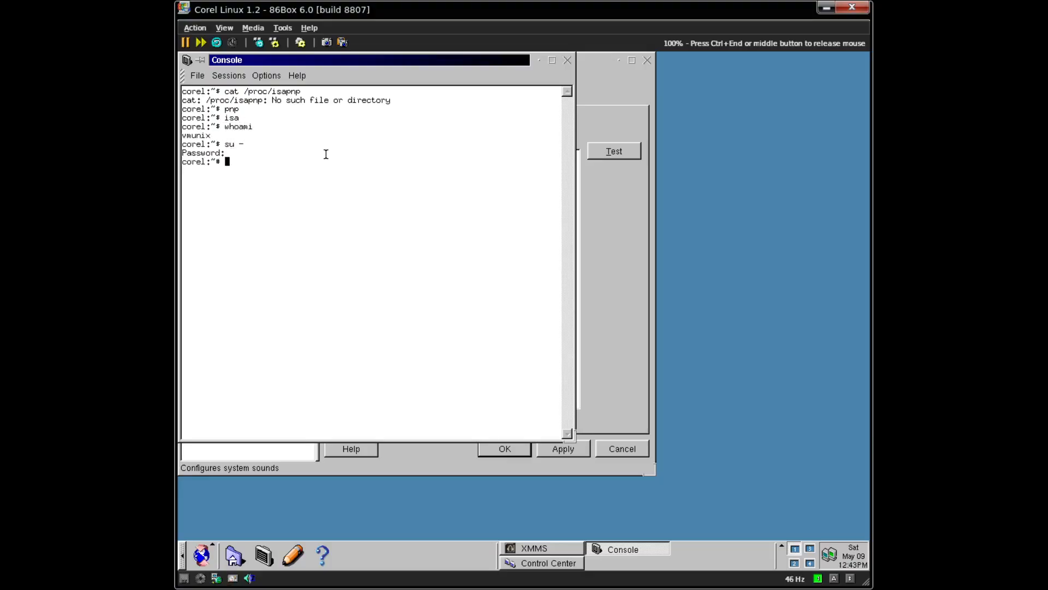
pyautogui.write('halt')
pyautogui.press('Return')
pyautogui.hotkey('ctrl', 'End')
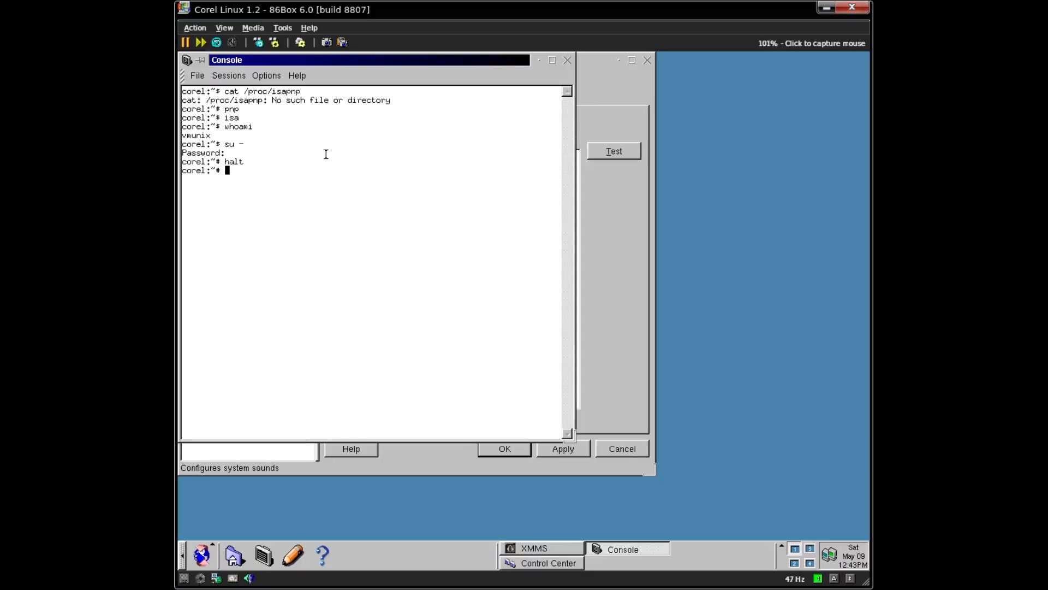
pyautogui.click(336, 162)
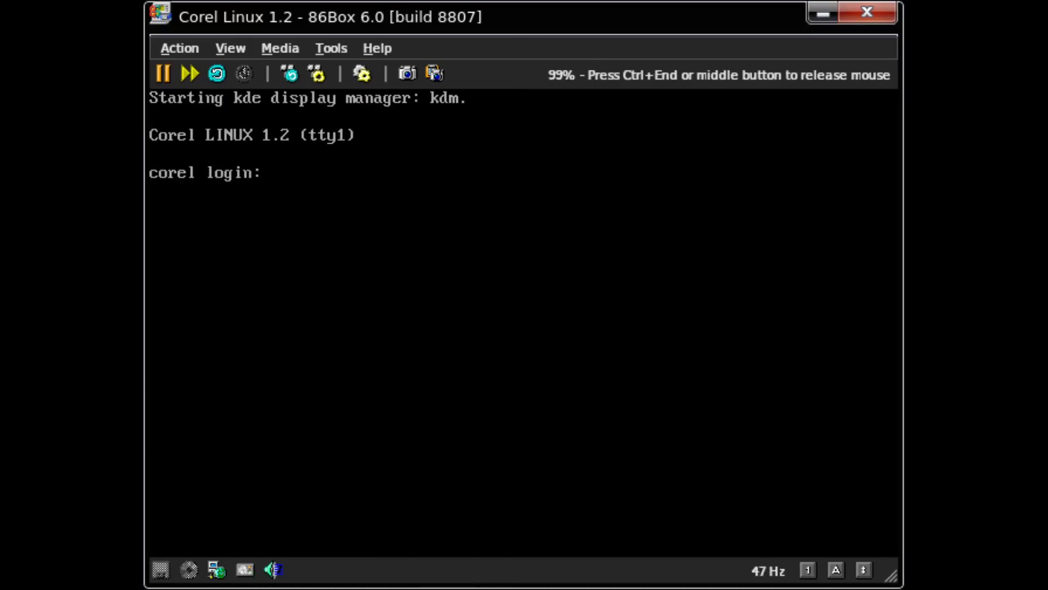
# - Hard-reset the 86Box machine after shutdown completes so Corel Linux boots again
pyautogui.hotkey('ctrl', 'End')
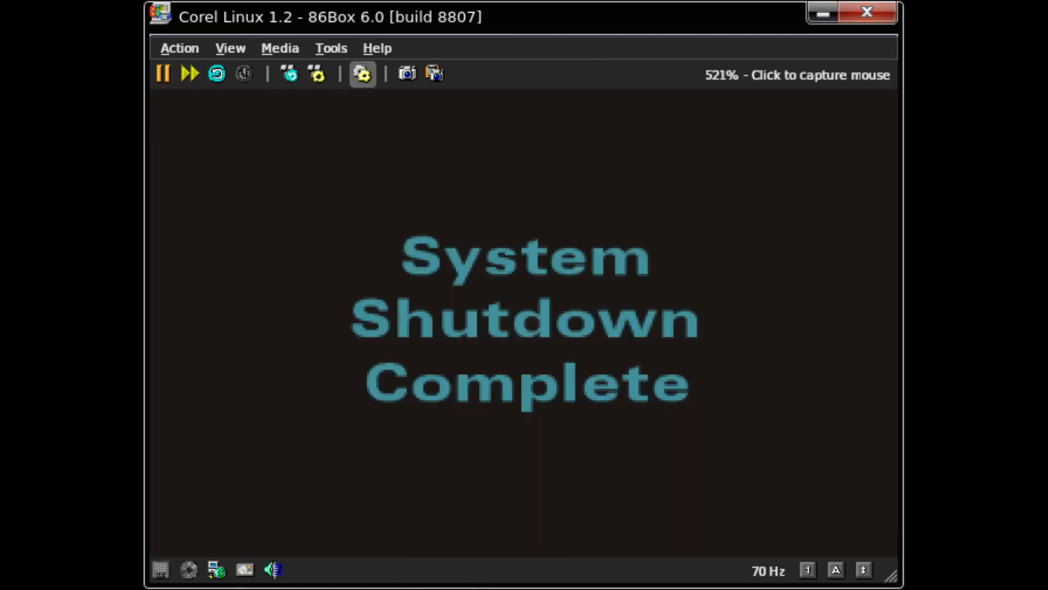
pyautogui.click(363, 74)
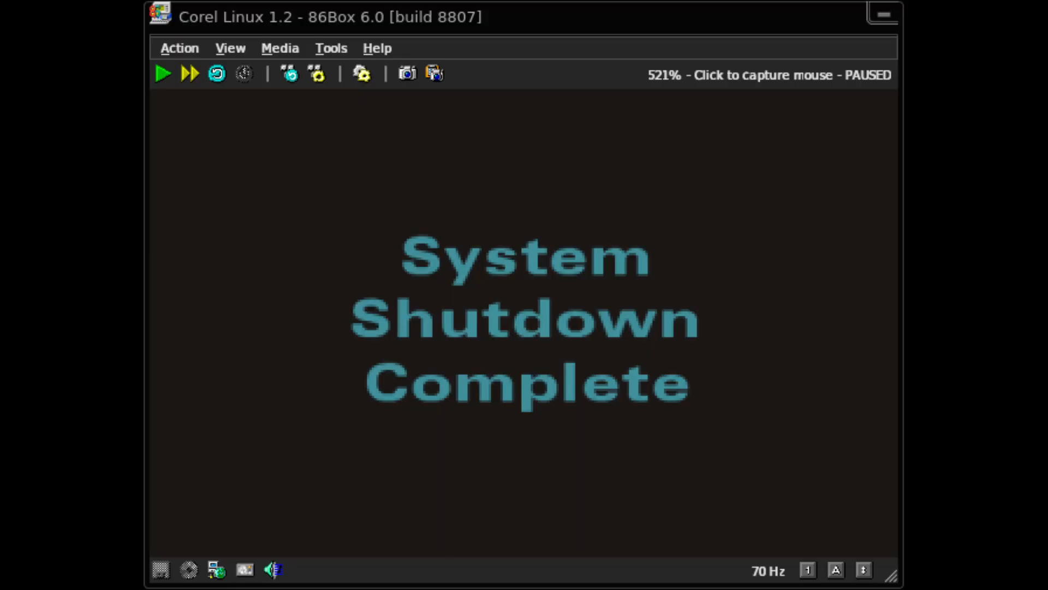
pyautogui.press('Return')
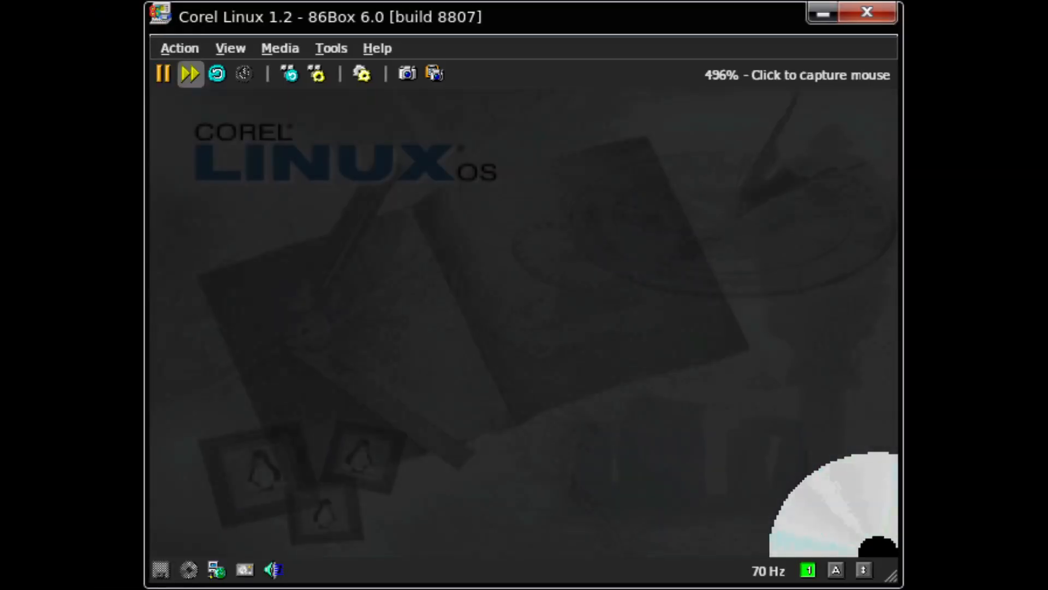
# - Boot '1. Corel Linux' from the boot menu and log in with the account password
pyautogui.press('Return')
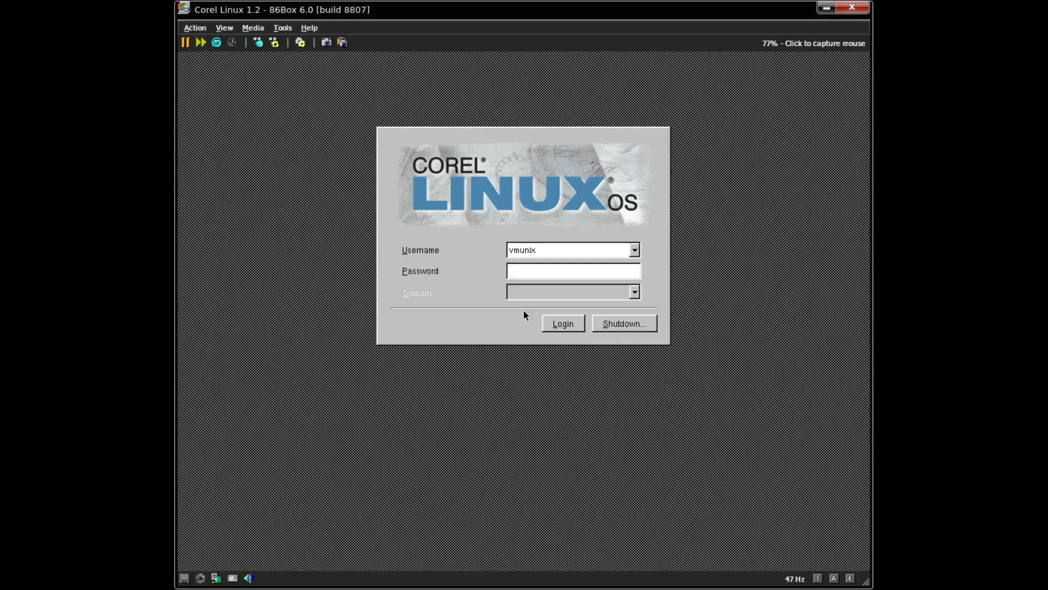
pyautogui.write('******')
pyautogui.press('Return')
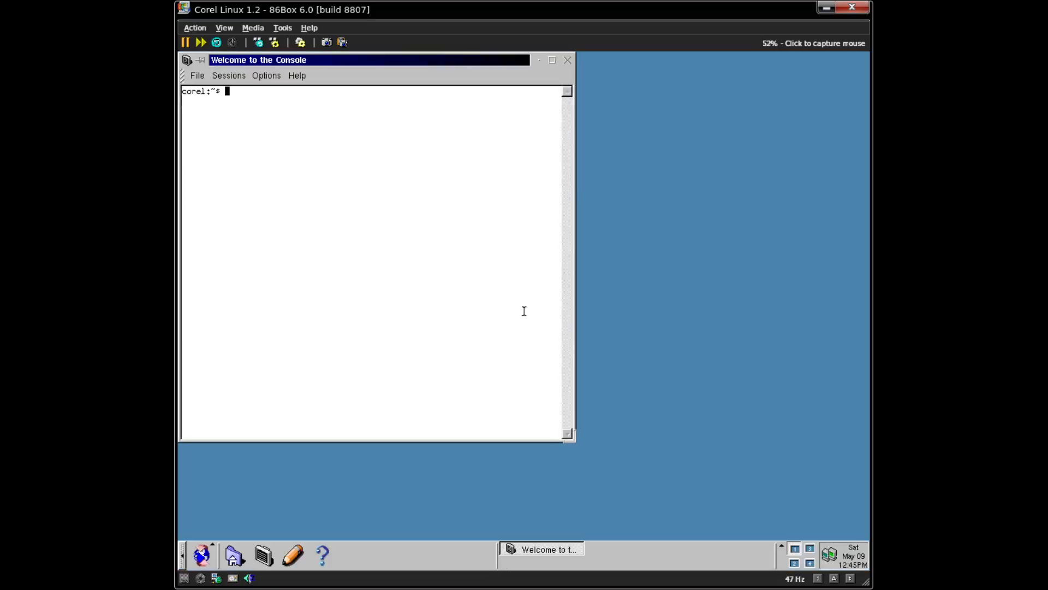
# - Search the kernel log for sound messages with dmesg | grep -i sound
pyautogui.write('dmesg|')
pyautogui.press('BackSpace')
pyautogui.press('Return')
pyautogui.hotkey('ctrl', 'l')
pyautogui.write('dmesg|less')
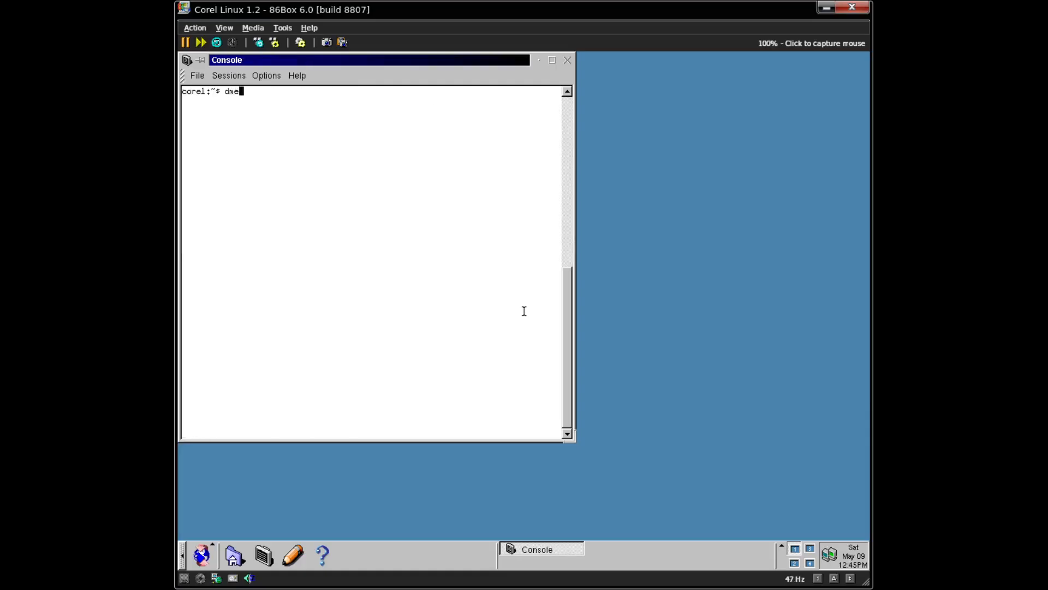
pyautogui.press('BackSpace')
pyautogui.press('BackSpace')
pyautogui.press('BackSpace')
pyautogui.press('BackSpace')
pyautogui.write('grep -i sound')
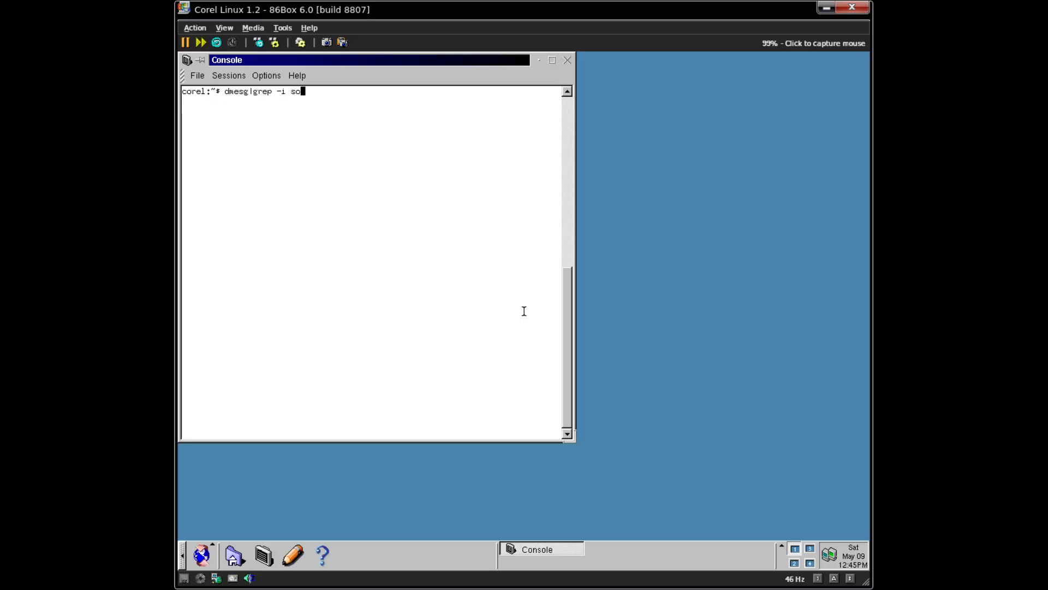
pyautogui.press('Return')
# - Repeat the kernel log search for 'sn' and then 'sb'
pyautogui.press('Up')
pyautogui.press('BackSpace')
pyautogui.press('BackSpace')
pyautogui.press('BackSpace')
pyautogui.press('BackSpace')
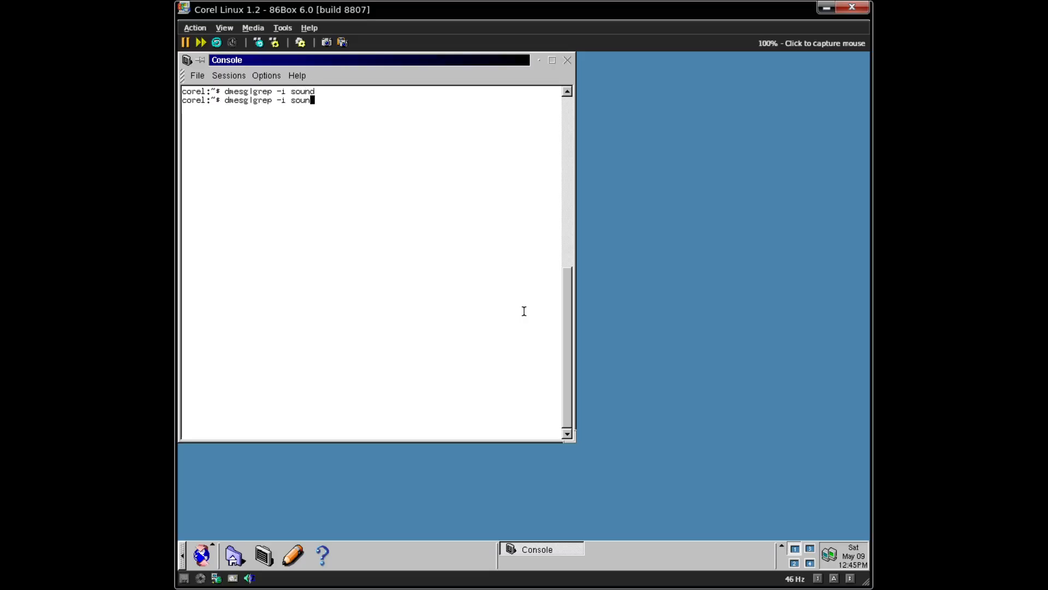
pyautogui.write('n')
pyautogui.press('Return')
pyautogui.press('Up')
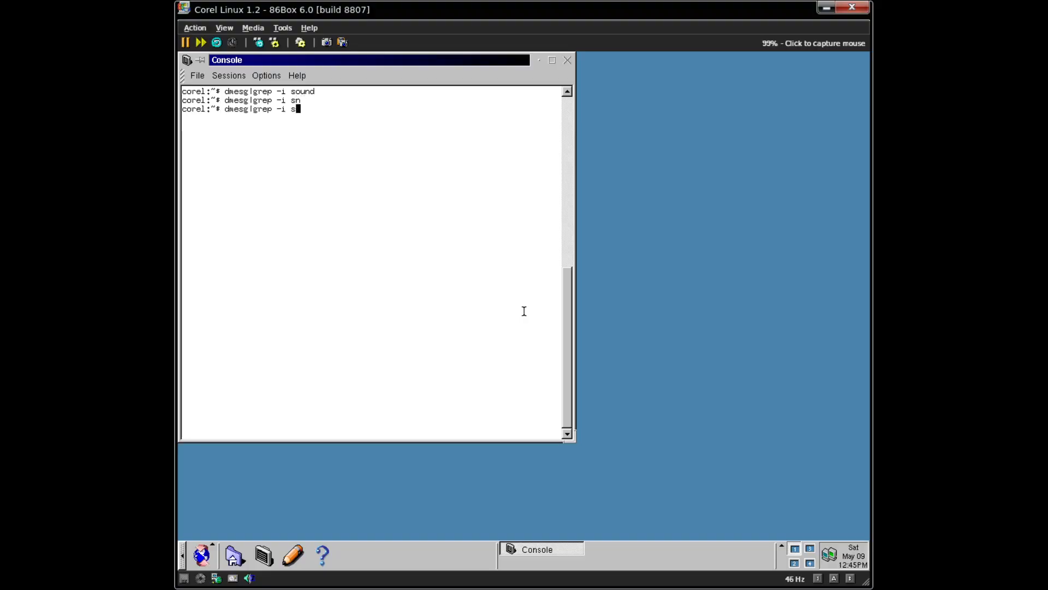
pyautogui.press('Return')
pyautogui.press('Up')
pyautogui.press('BackSpace')
pyautogui.write('b')
pyautogui.press('Return')
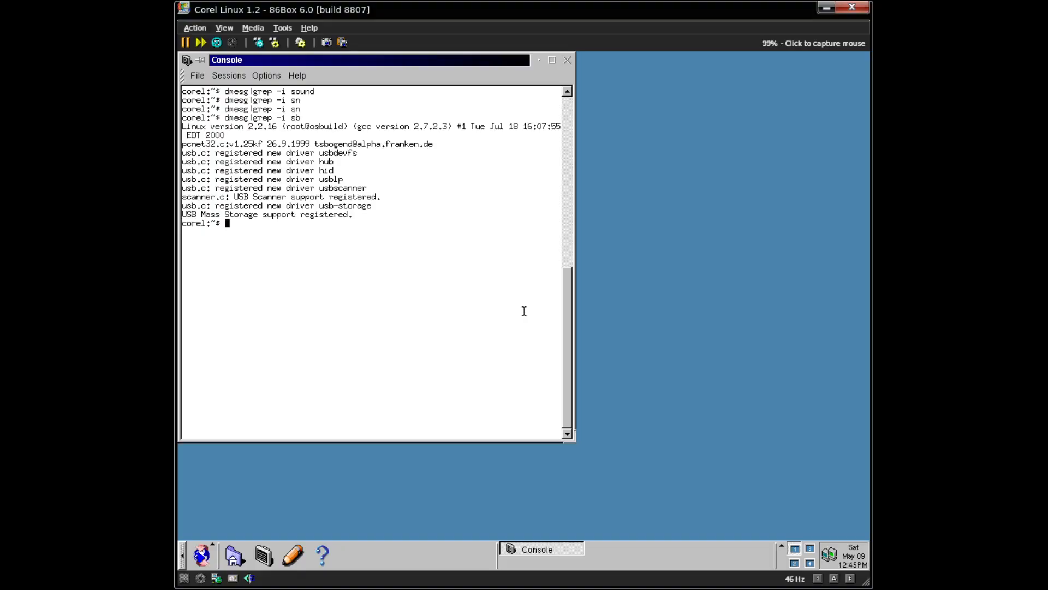
# - Confirm /dev/sndstat exists, check the current user with whoami, and become root with su -
pyautogui.write('ls /dev/sndstat')
pyautogui.press('Return')
pyautogui.write('mod')
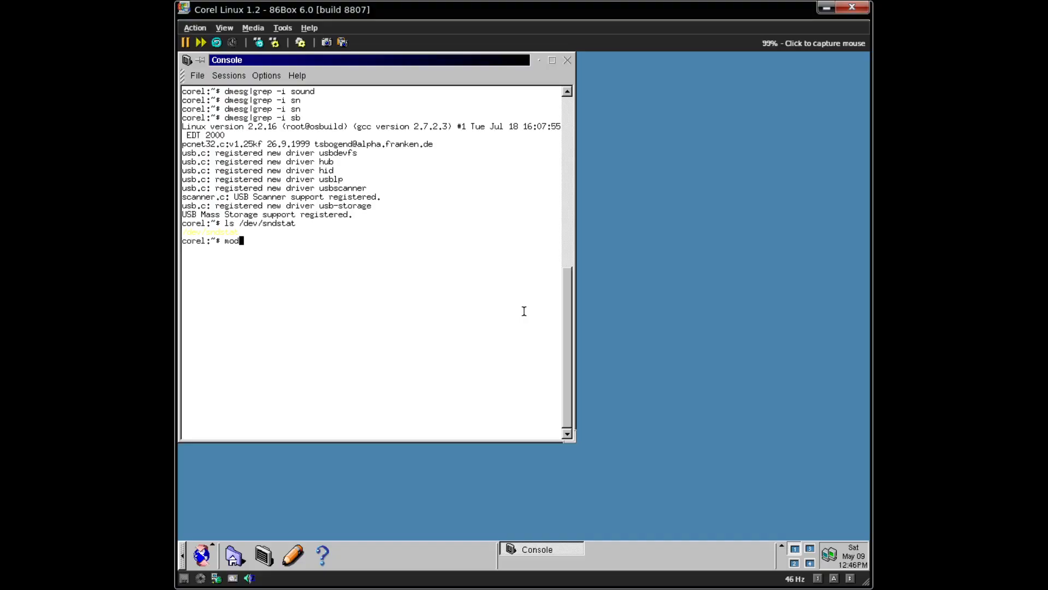
pyautogui.hotkey('ctrl', 'c')
pyautogui.write('whoami')
pyautogui.press('Return')
pyautogui.write('su -')
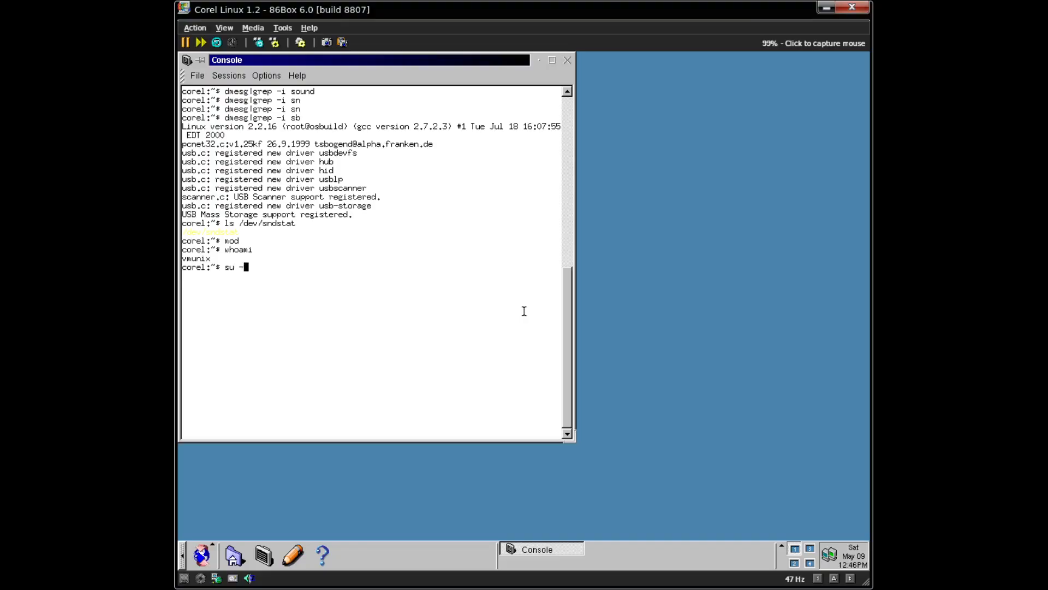
pyautogui.press('Return')
pyautogui.press('Return')
# - Run modinfo, then print modprobe's usage after a misspelled 'modprove' fails
pyautogui.write('modd')
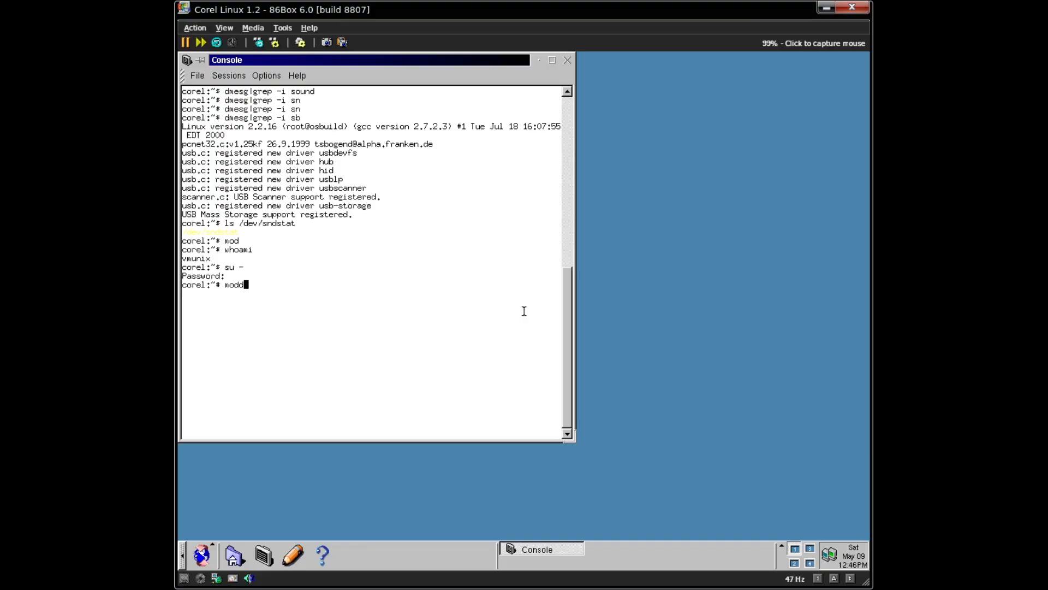
pyautogui.press('Tab')
pyautogui.press('Tab')
pyautogui.press('Tab')
pyautogui.write('info')
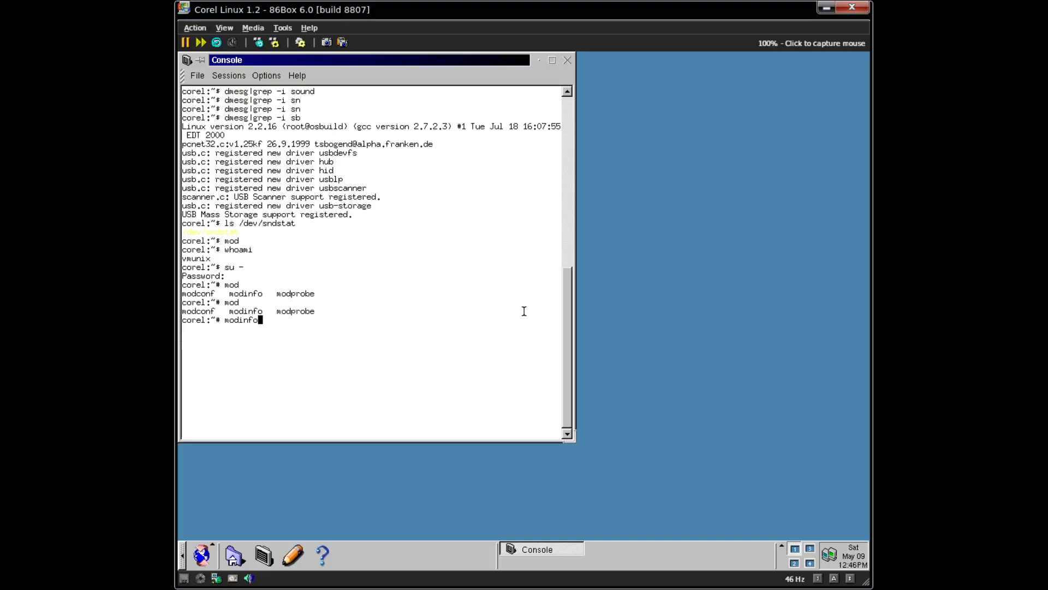
pyautogui.press('Return')
pyautogui.press('Up')
pyautogui.press('BackSpace')
pyautogui.press('BackSpace')
pyautogui.press('BackSpace')
pyautogui.press('BackSpace')
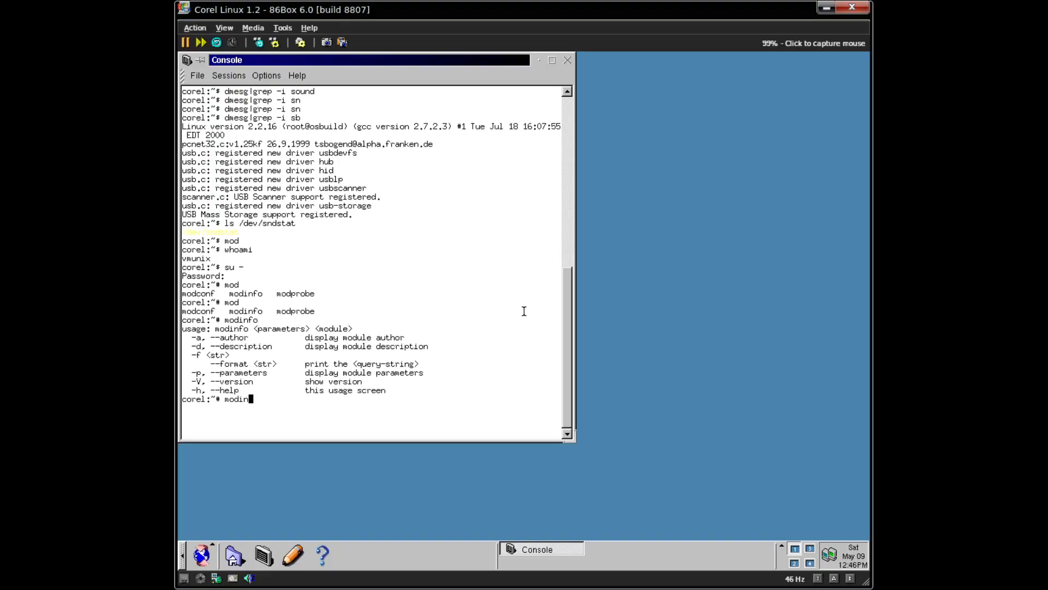
pyautogui.write('prove')
pyautogui.press('Return')
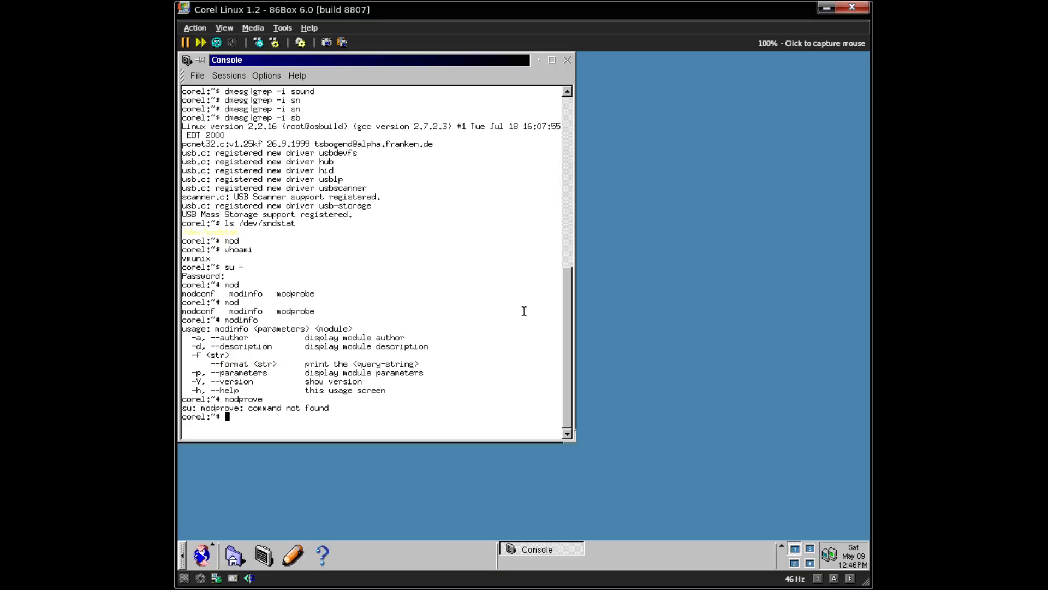
pyautogui.press('Up')
pyautogui.press('BackSpace')
pyautogui.press('BackSpace')
pyautogui.write('be')
pyautogui.press('Return')
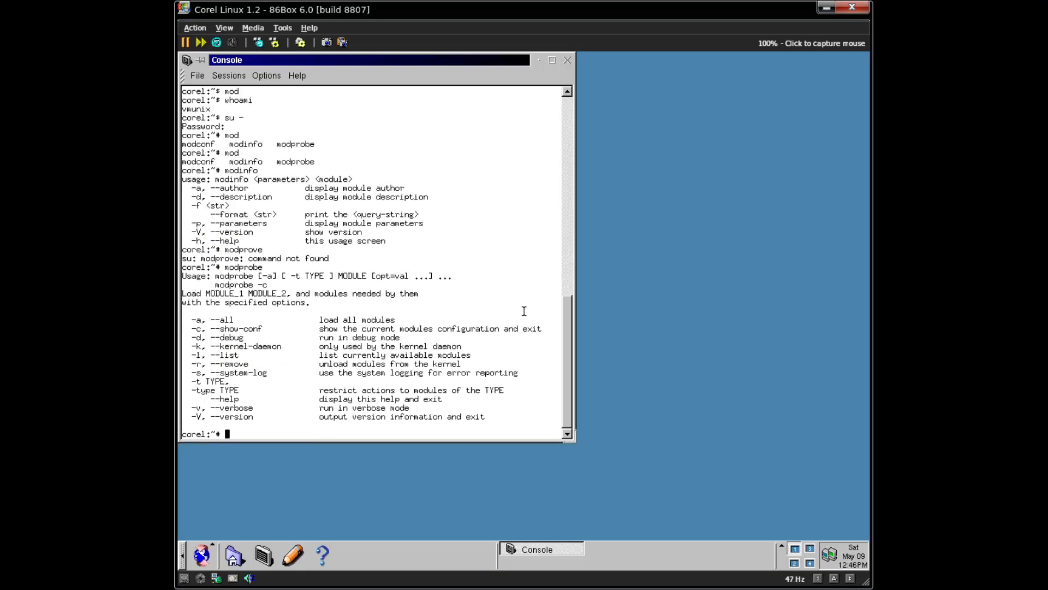
pyautogui.press('Up')
# - Load the sb module with io=0x220 irq=5 dma=1 dma16=5 mpu_io=0x330, then cat /dev/sndstat
pyautogui.write('sb io=0x220 irq=')
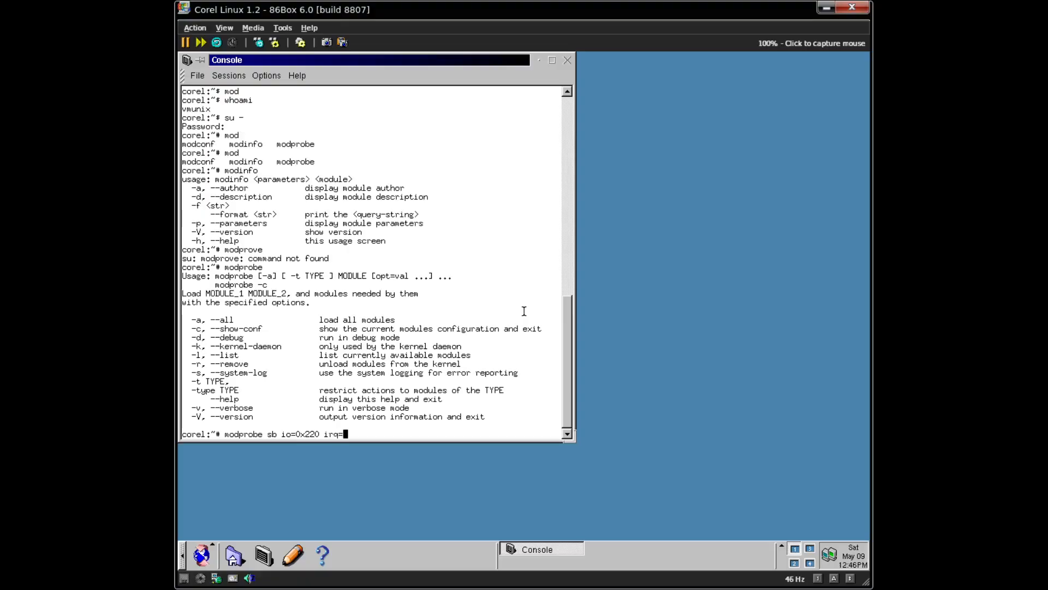
pyautogui.write('5 dma=1 dma16=5 ')
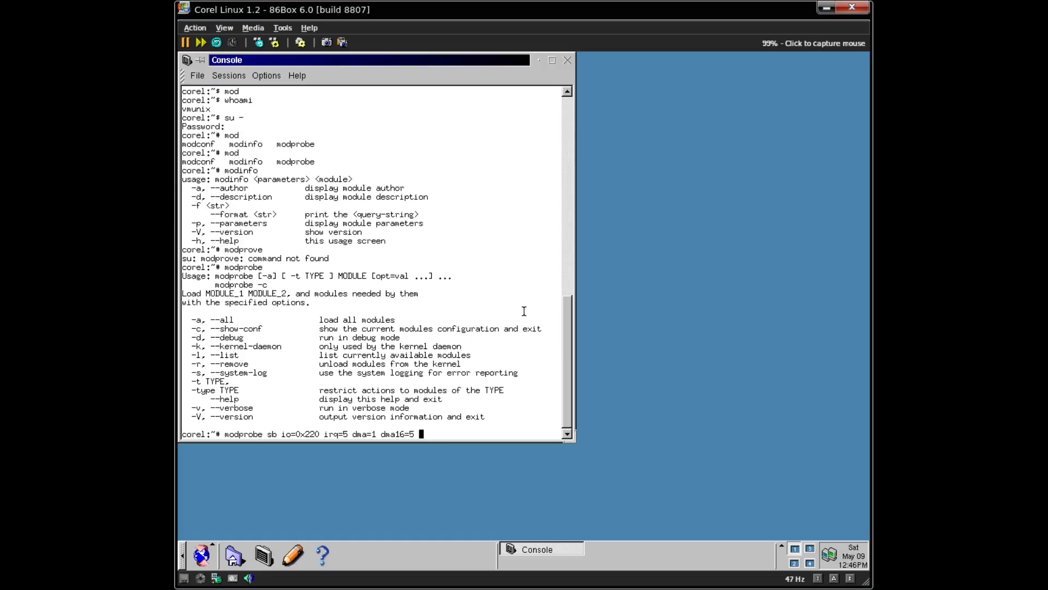
pyautogui.write('mpu_io=0x330')
pyautogui.press('Return')
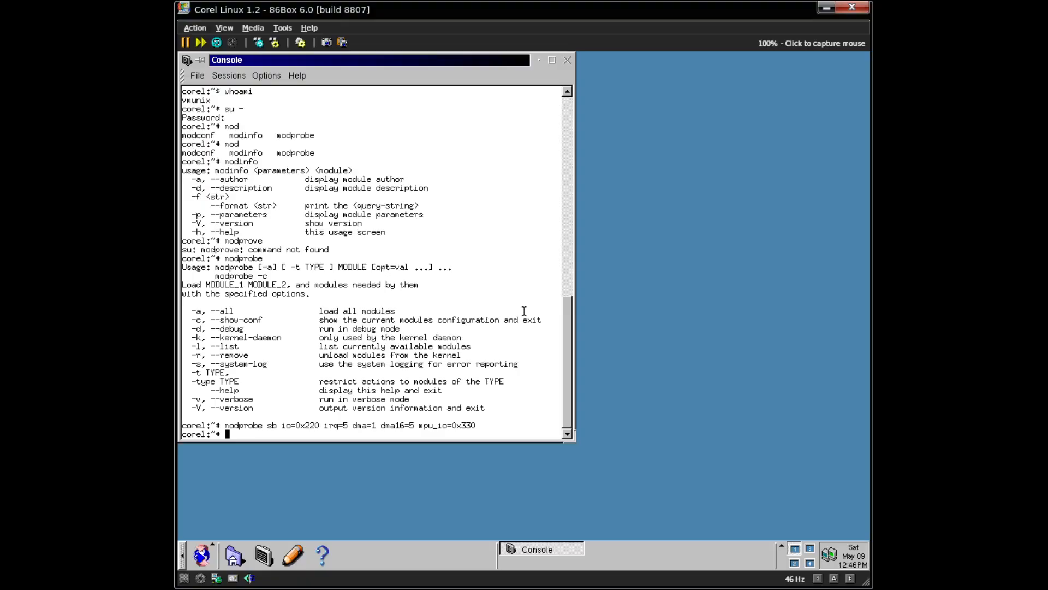
pyautogui.press('Up')
pyautogui.press('Up')
pyautogui.press('Up')
pyautogui.press('Up')
pyautogui.press('Up')
pyautogui.press('Up')
pyautogui.press('Up')
pyautogui.press('Up')
pyautogui.press('Up')
pyautogui.press('Up')
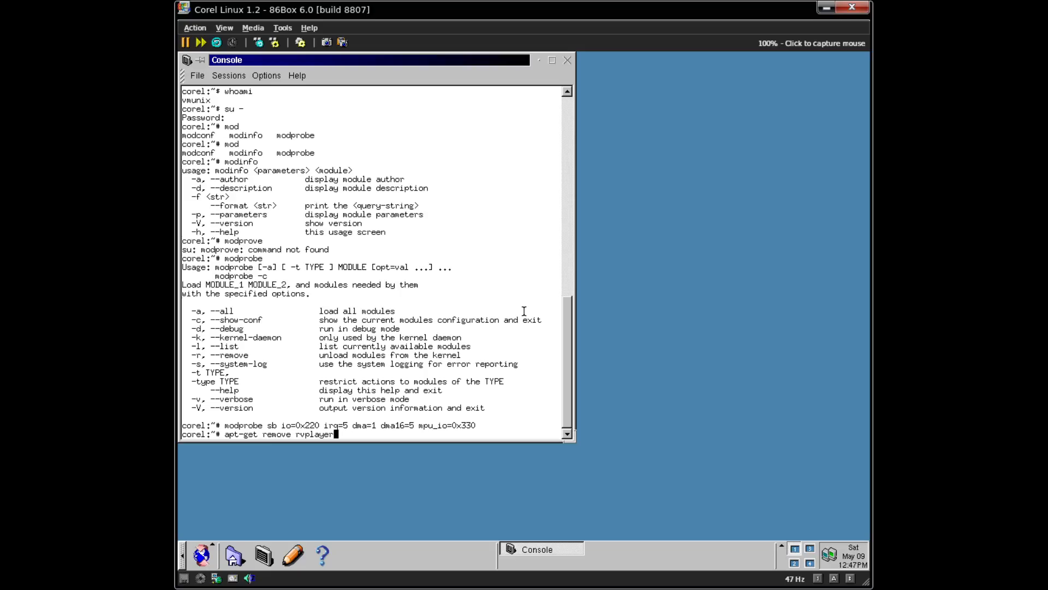
pyautogui.press('Down')
pyautogui.press('Down')
pyautogui.press('Down')
pyautogui.press('Down')
pyautogui.press('Down')
pyautogui.press('Down')
pyautogui.press('Down')
pyautogui.press('Down')
pyautogui.press('Down')
pyautogui.press('Down')
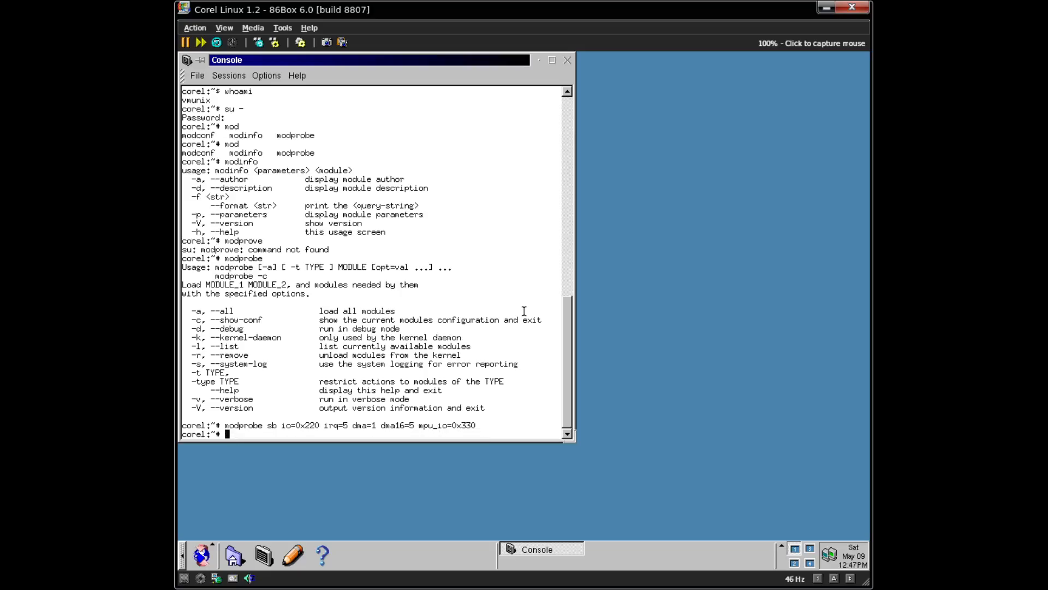
pyautogui.write('cat /dev/sndstat')
pyautogui.press('Return')
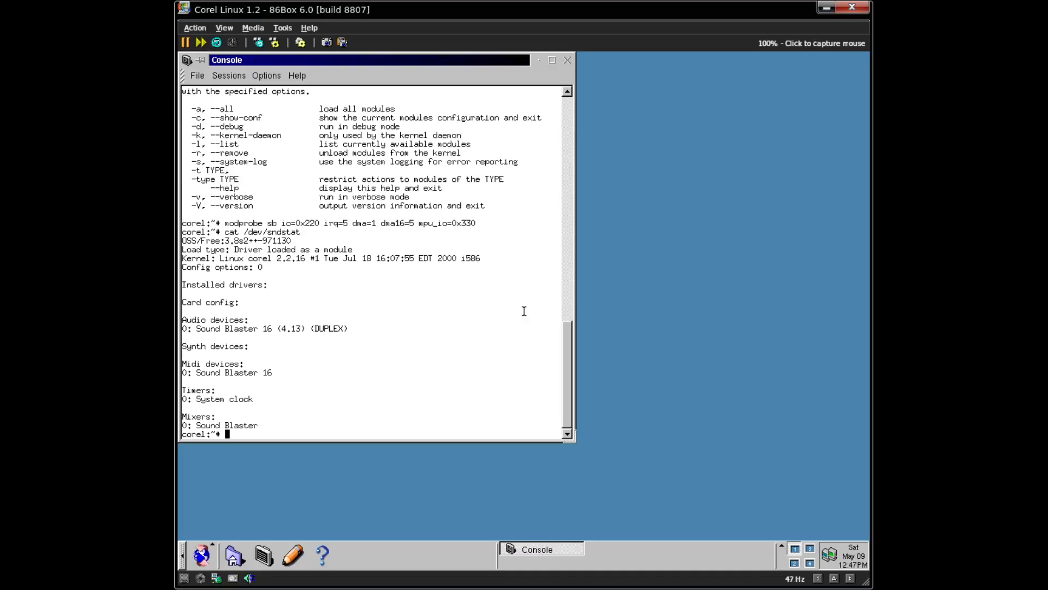
# - Try the mixer command and list commands starting with 'au' to find audio tools
pyautogui.write('mixer')
pyautogui.press('Return')
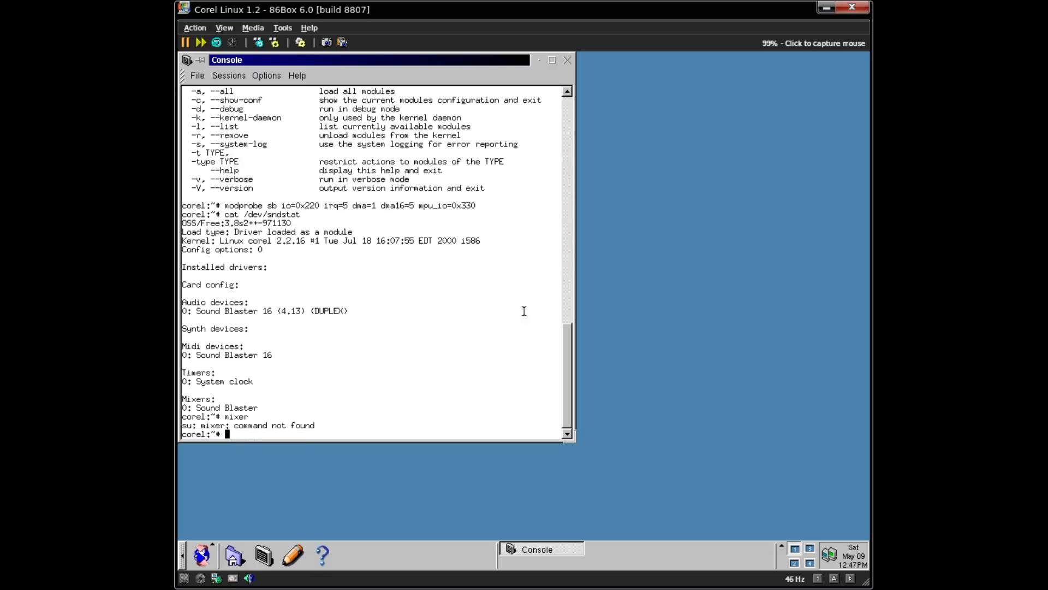
pyautogui.write('ai')
pyautogui.press('BackSpace')
pyautogui.write('u')
pyautogui.press('Tab')
pyautogui.press('Tab')
pyautogui.press('Tab')
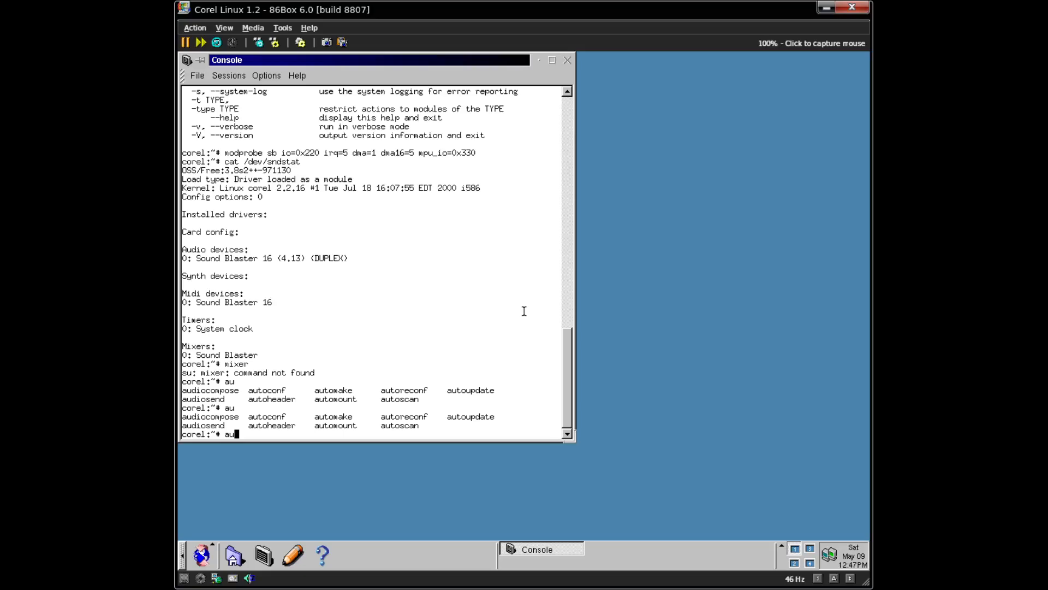
# - Clear the console prompt, then open the Sound Mixer Panel from the start menu and close it
pyautogui.click(524, 298)
pyautogui.hotkey('ctrl', 'c')
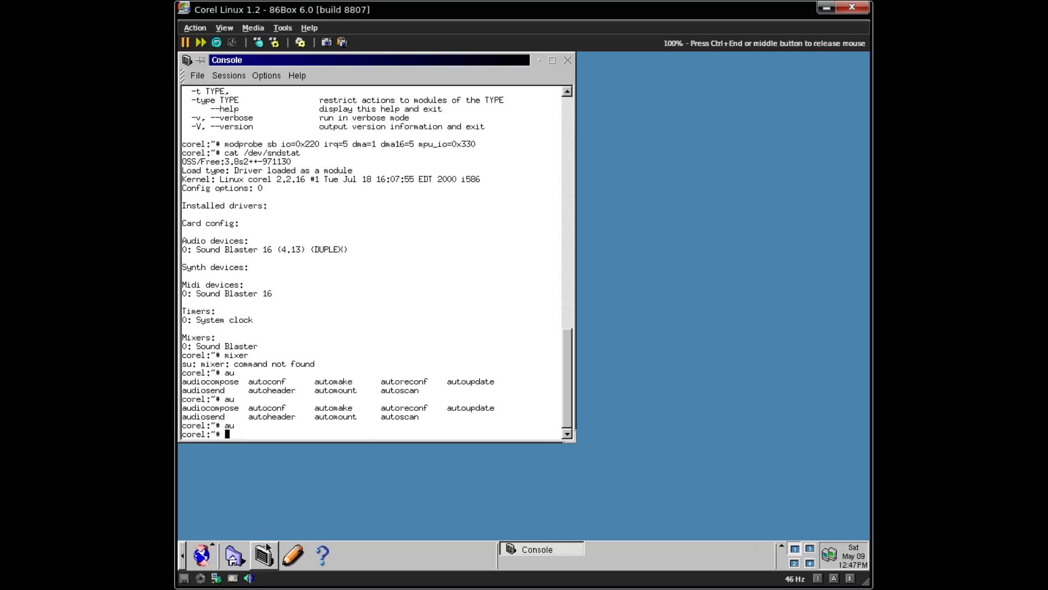
pyautogui.click(219, 561)
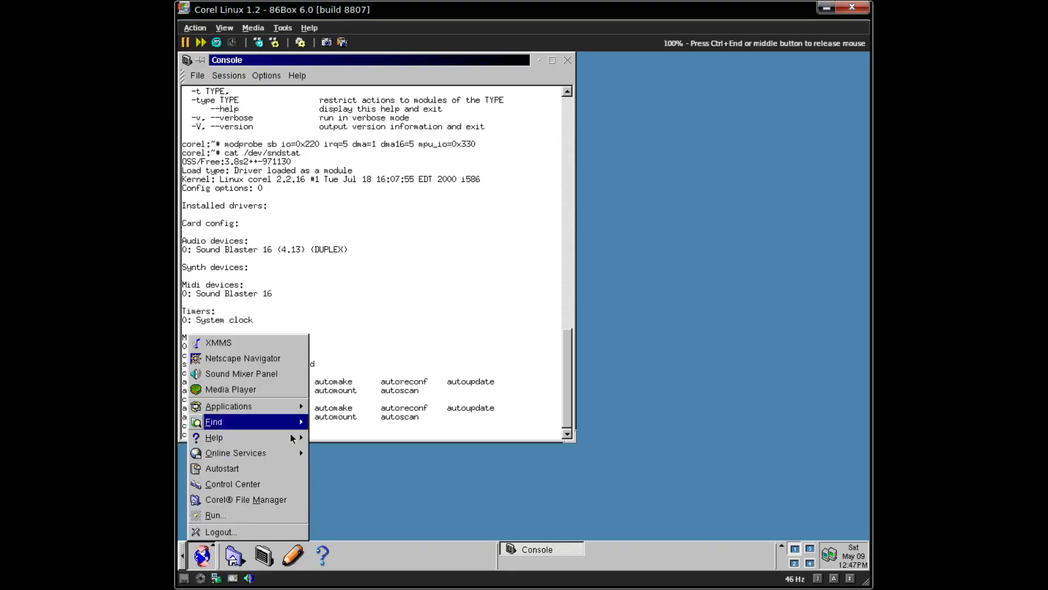
pyautogui.click(267, 378)
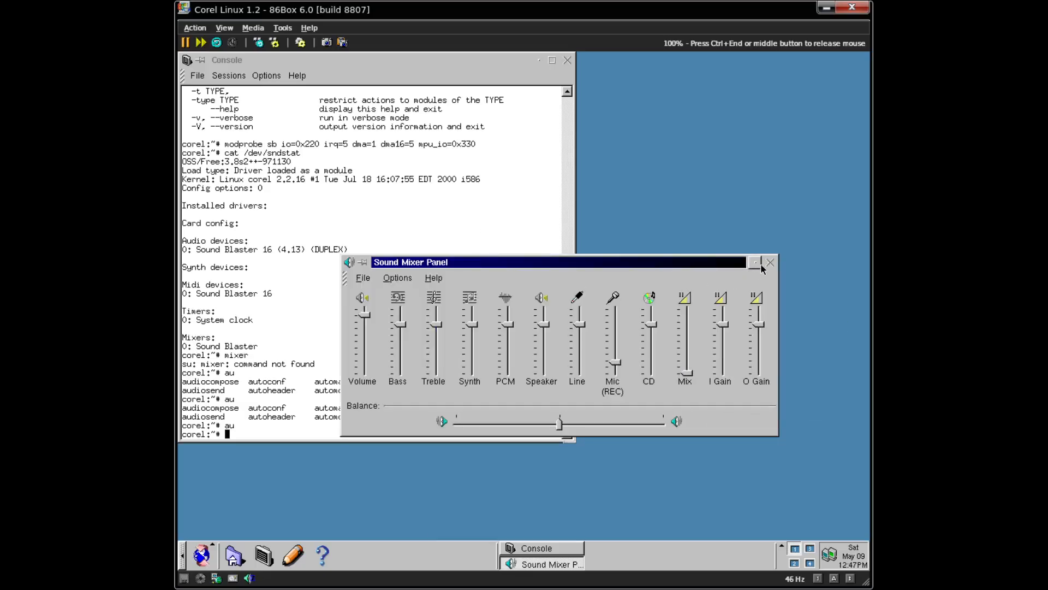
pyautogui.click(771, 263)
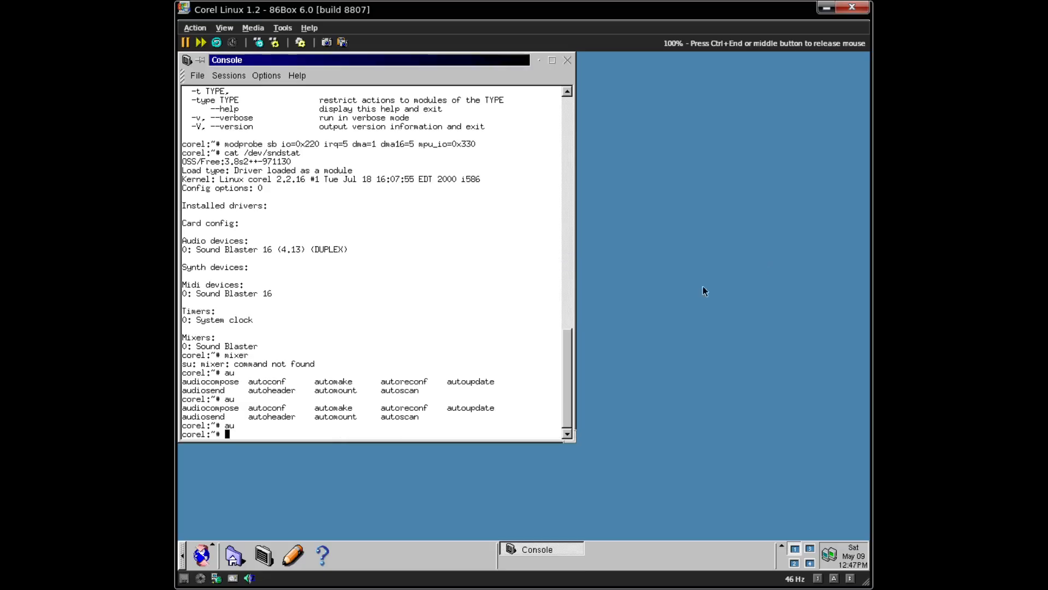
# - In Control Center's System Sounds, test KDE_Window_Shade_Down.wav for the Startup event, then cancel
pyautogui.click(202, 555)
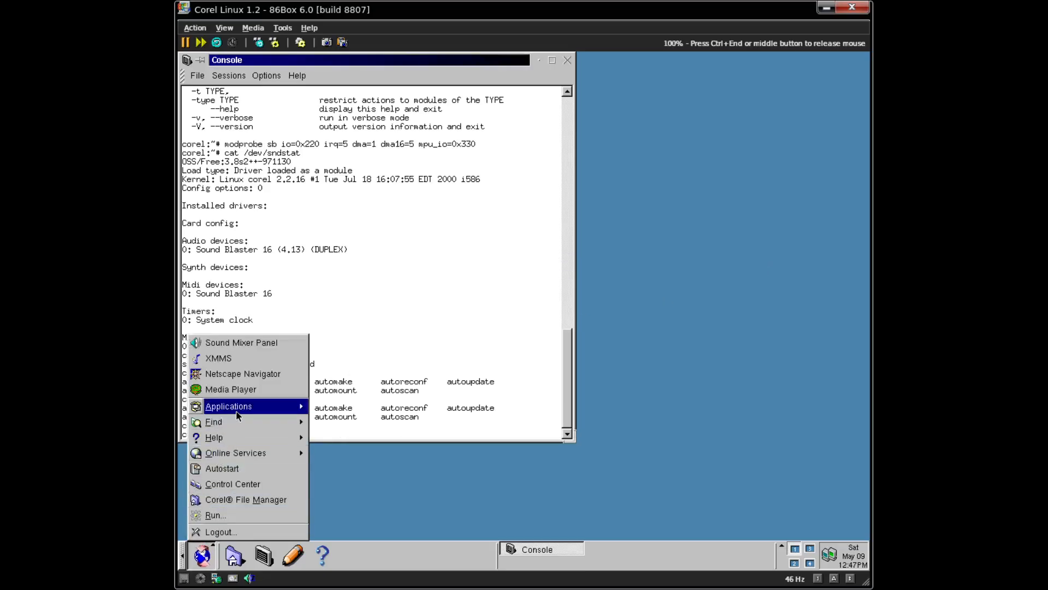
pyautogui.click(248, 490)
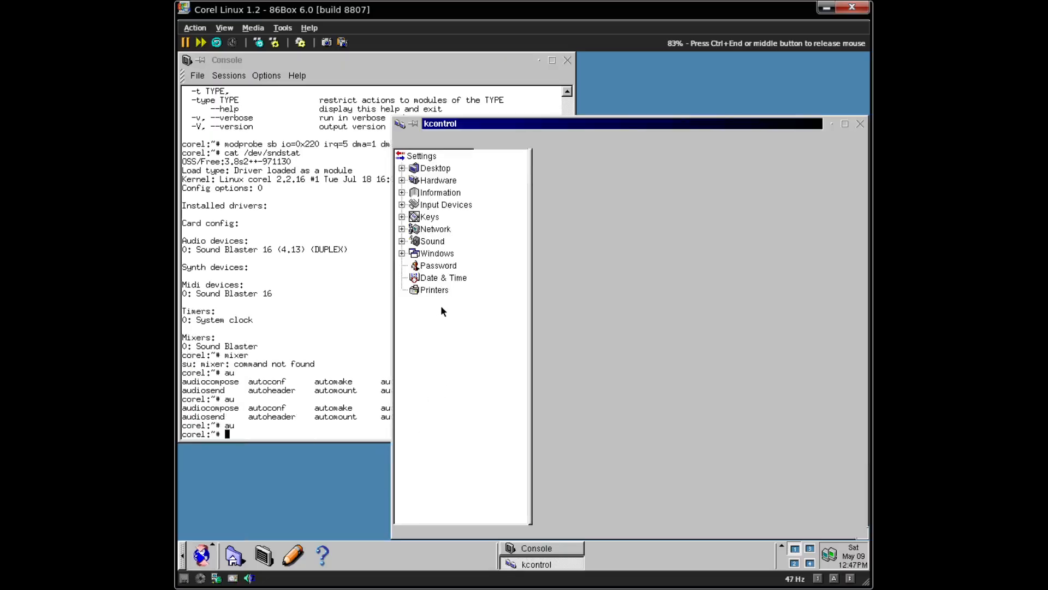
pyautogui.click(413, 245)
pyautogui.click(435, 266)
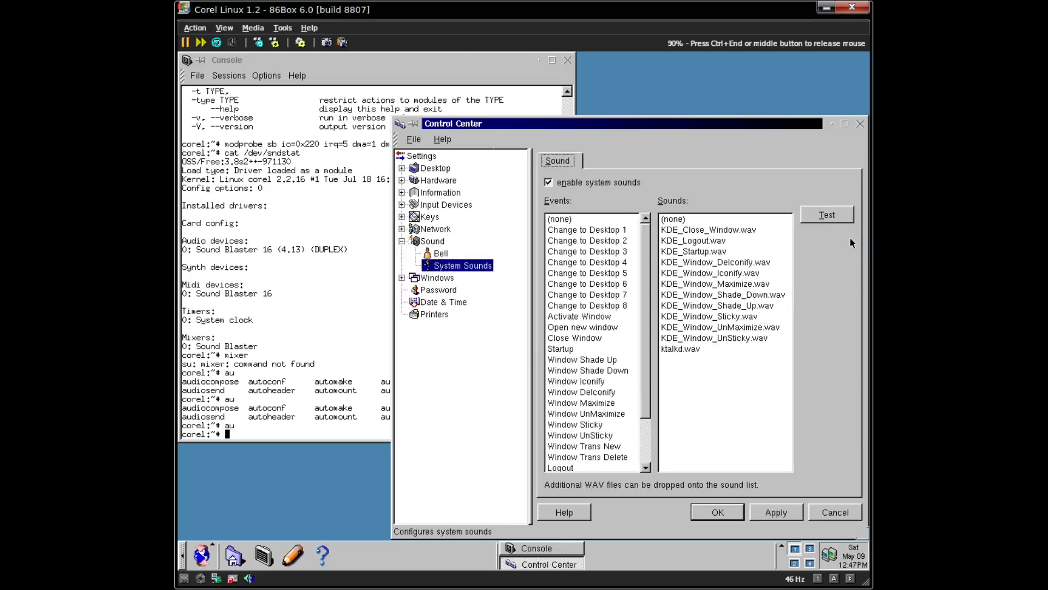
pyautogui.click(695, 255)
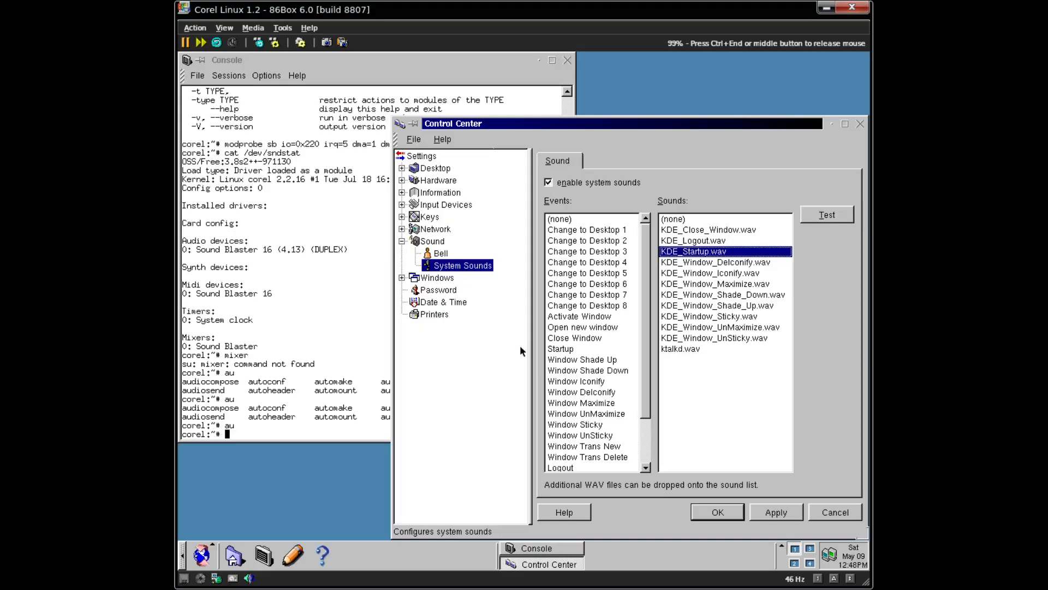
pyautogui.click(559, 349)
pyautogui.click(763, 295)
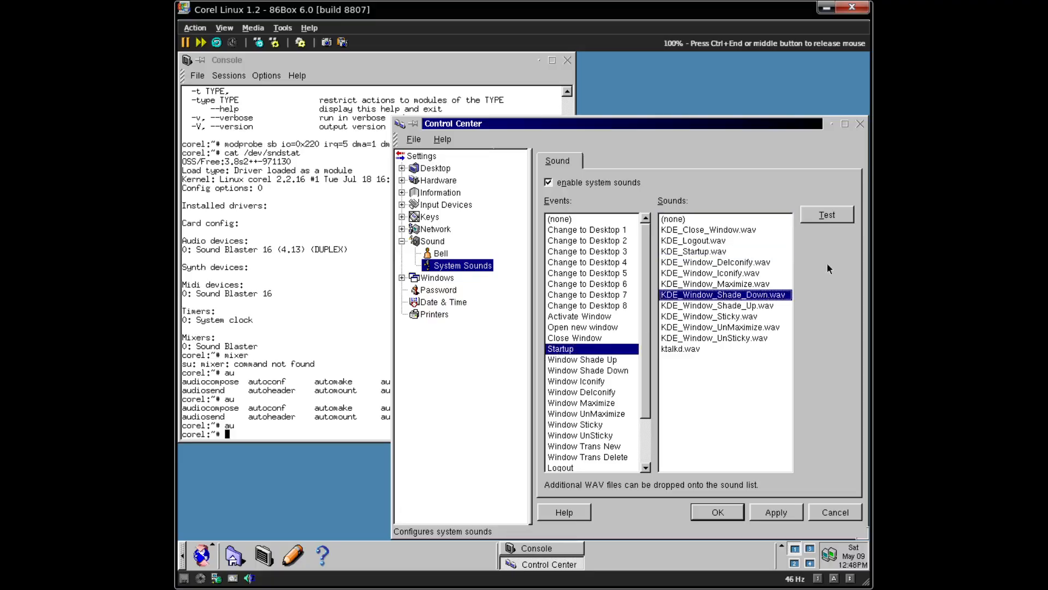
pyautogui.click(851, 214)
pyautogui.click(836, 512)
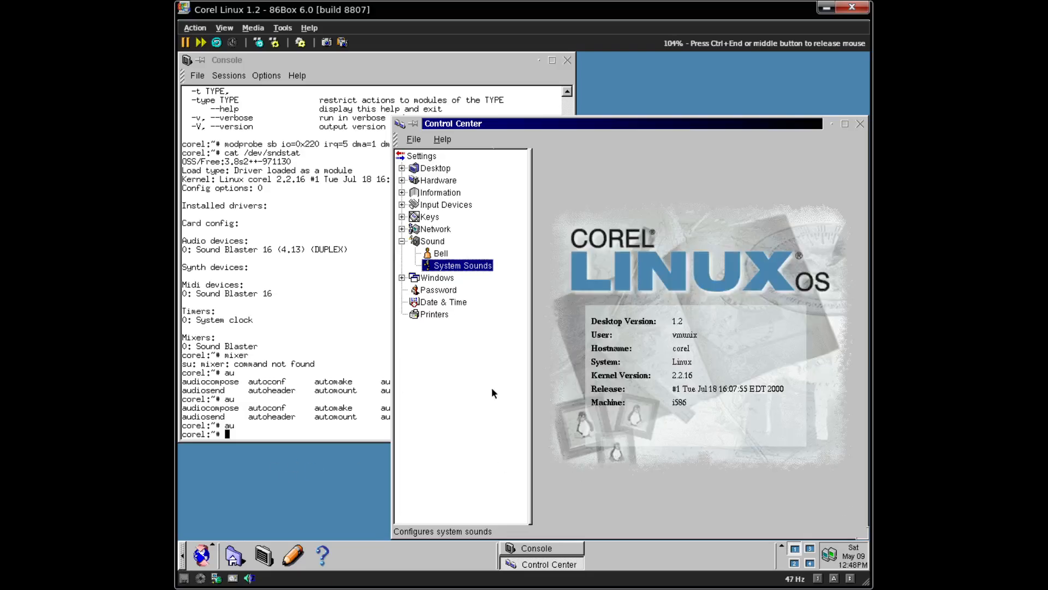
pyautogui.click(208, 557)
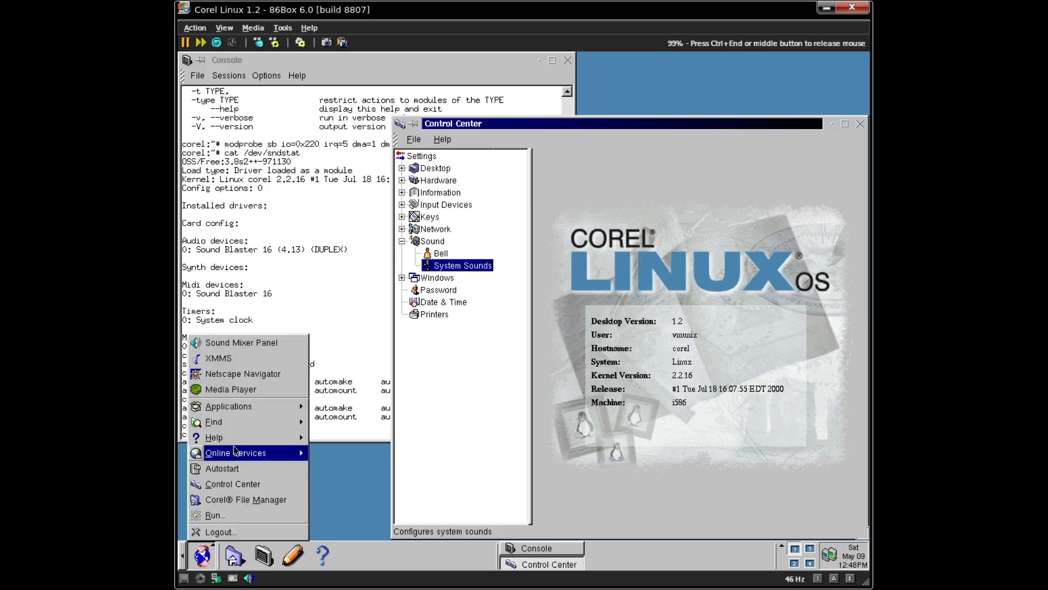
# - Launch XMMS and play the A Mind Is Born WAV file
pyautogui.click(245, 358)
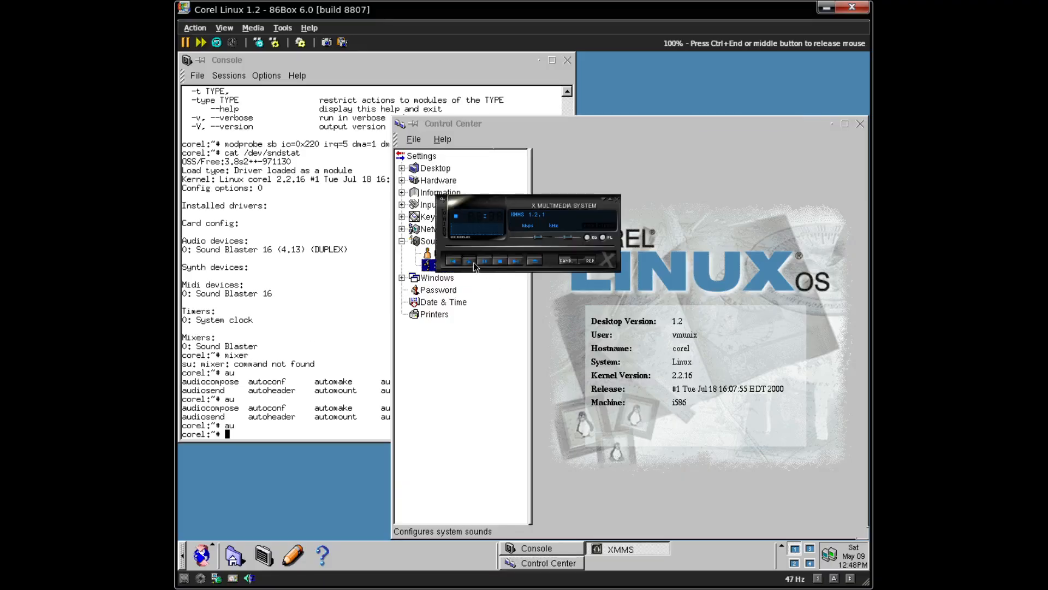
pyautogui.click(473, 262)
pyautogui.click(774, 150)
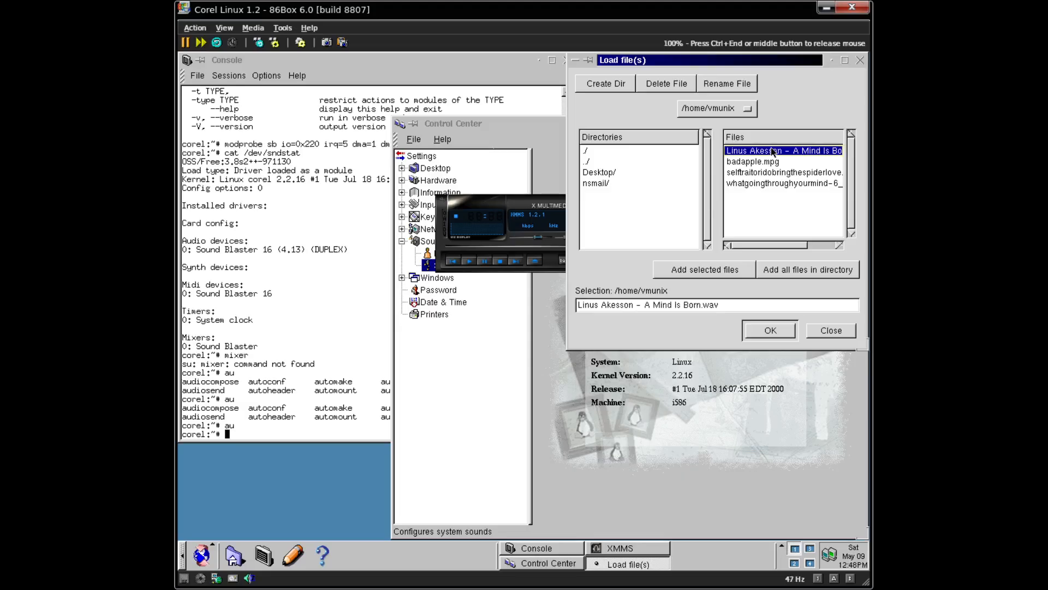
pyautogui.click(764, 330)
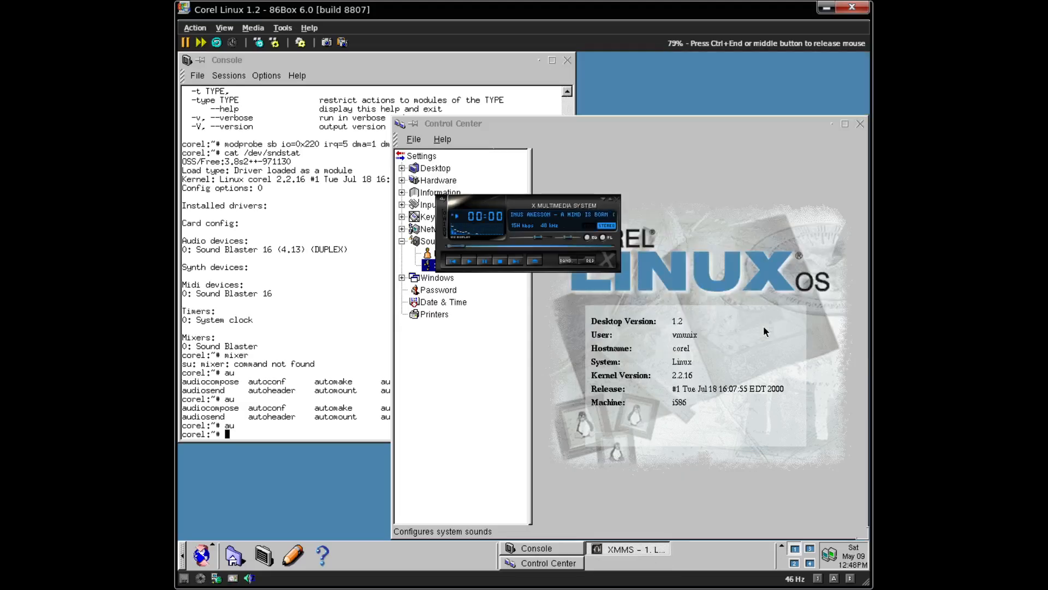
# - Close Control Center from the taskbar and move XMMS onto the empty desktop
pyautogui.click(706, 136)
pyautogui.click(832, 123)
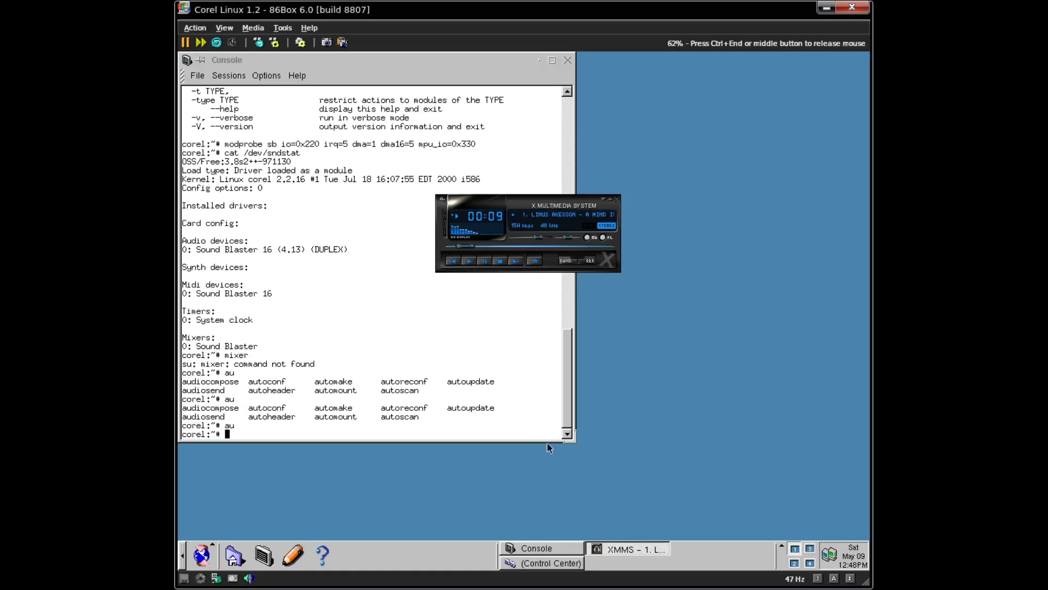
pyautogui.rightClick(541, 558)
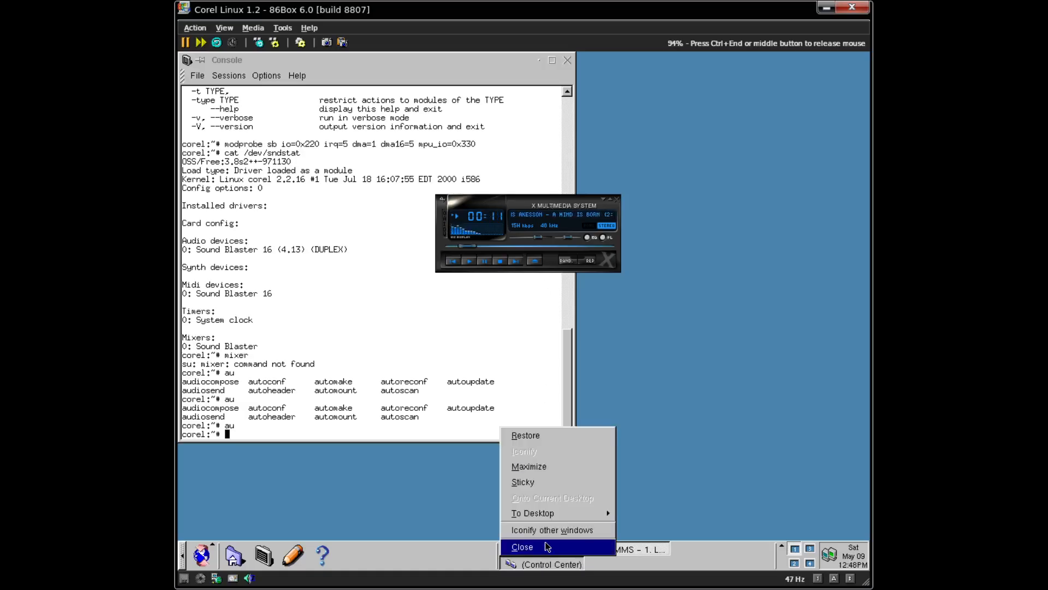
pyautogui.click(545, 546)
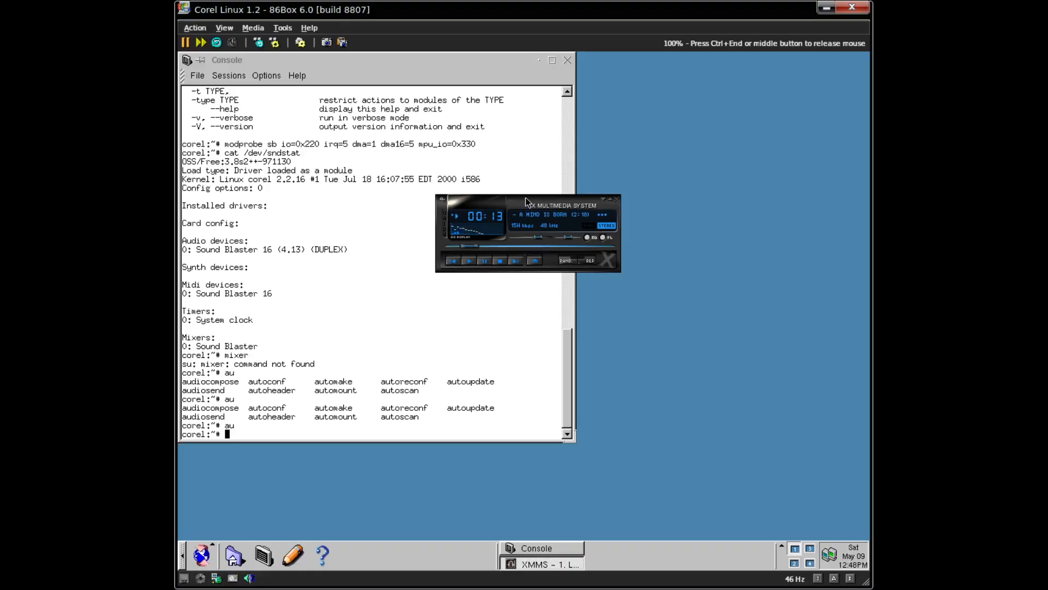
pyautogui.moveTo(525, 198); pyautogui.dragTo(702, 172)
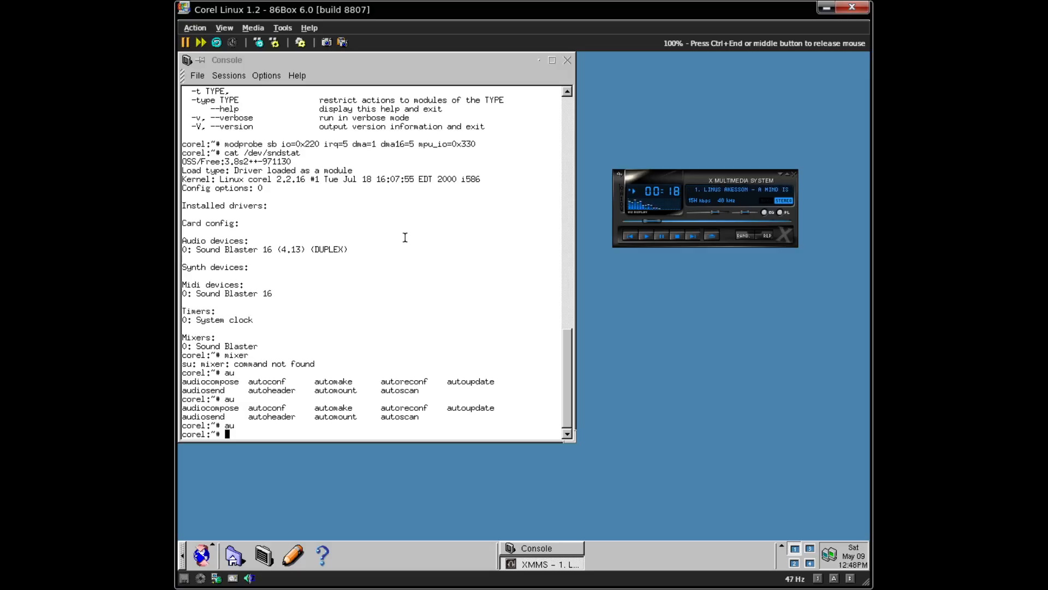
# - Run top in the console to list running processes
pyautogui.hotkey('ctrl', 'End')
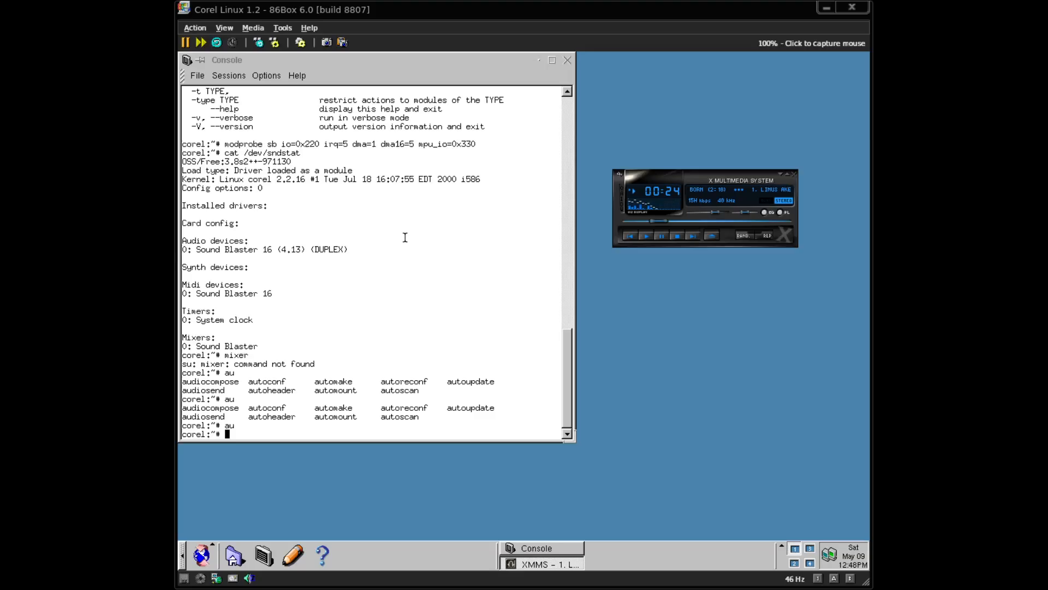
pyautogui.click(413, 230)
pyautogui.write('top')
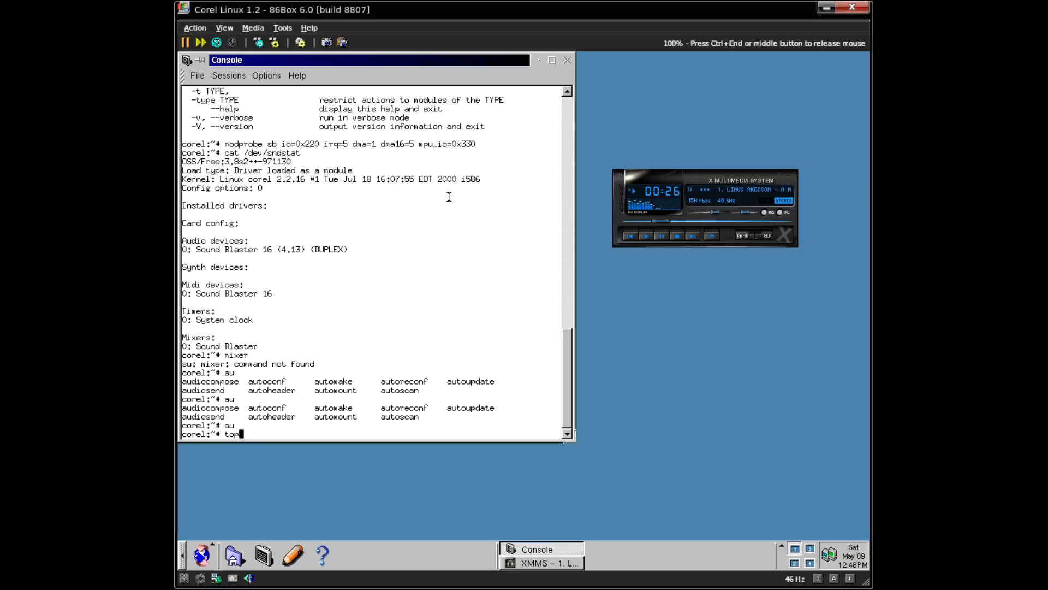
pyautogui.press('Return')
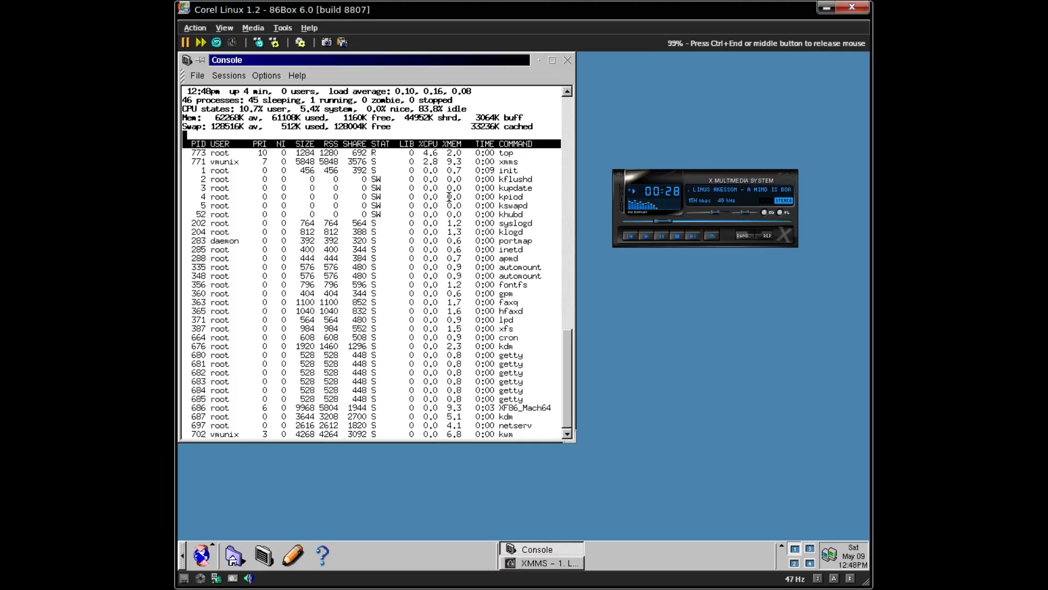
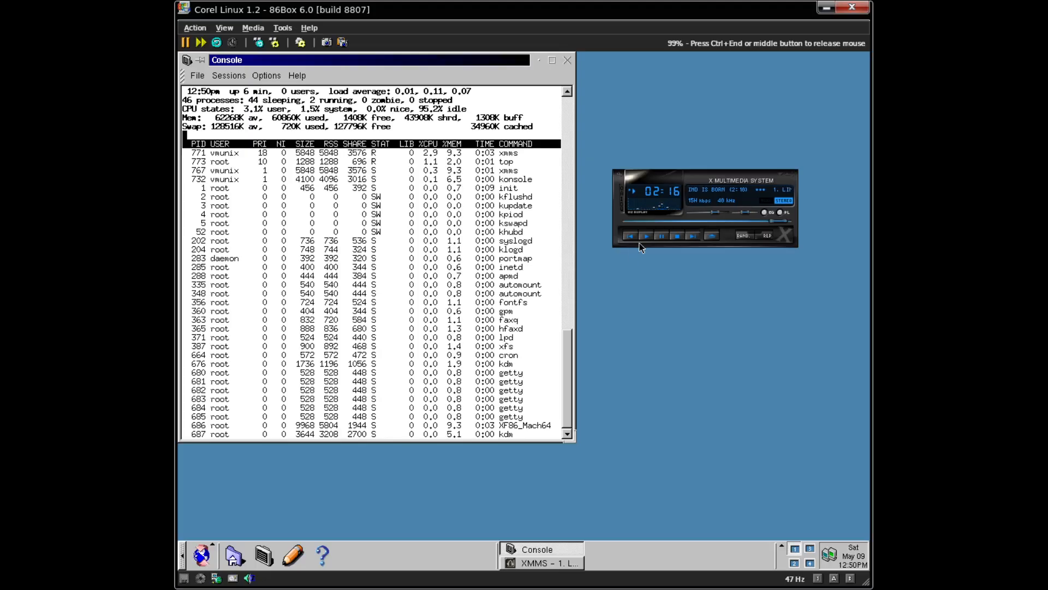
# - Stop the current track in XMMS and load badapple.mpg
pyautogui.click(677, 235)
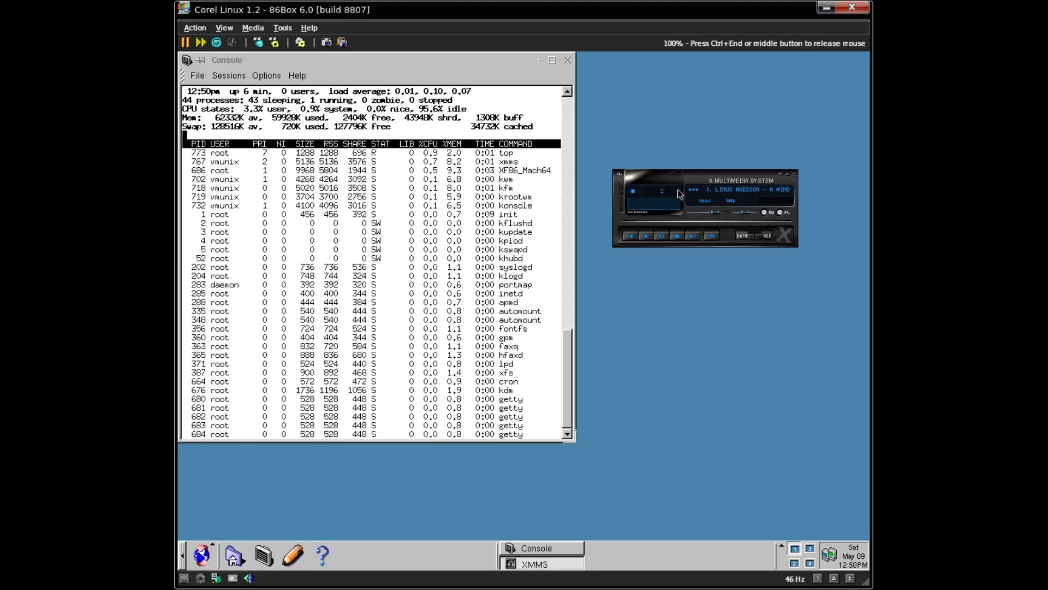
pyautogui.rightClick(680, 174)
pyautogui.press('Return')
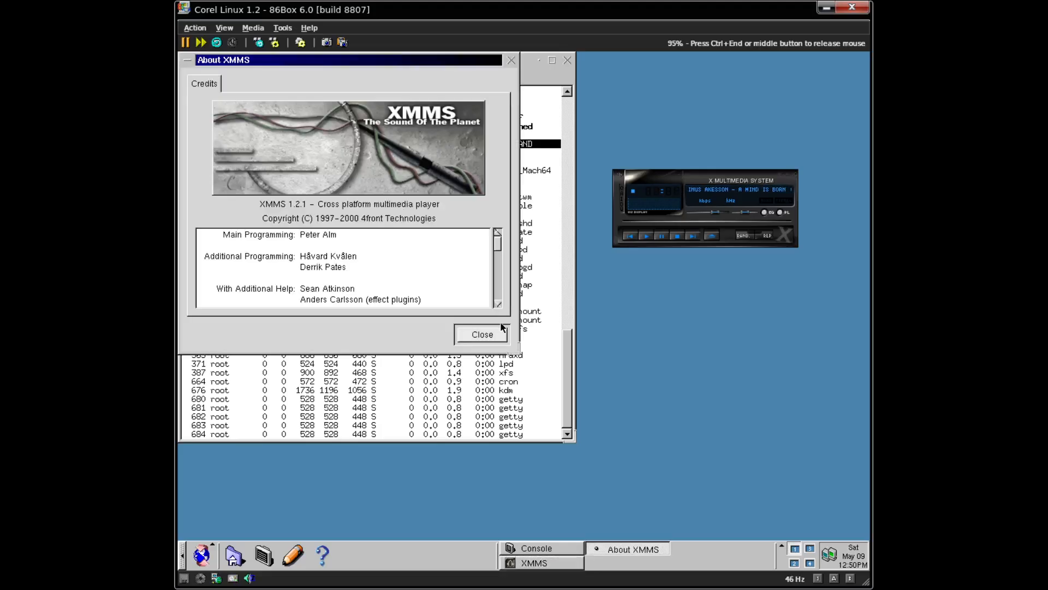
pyautogui.rightClick(687, 173)
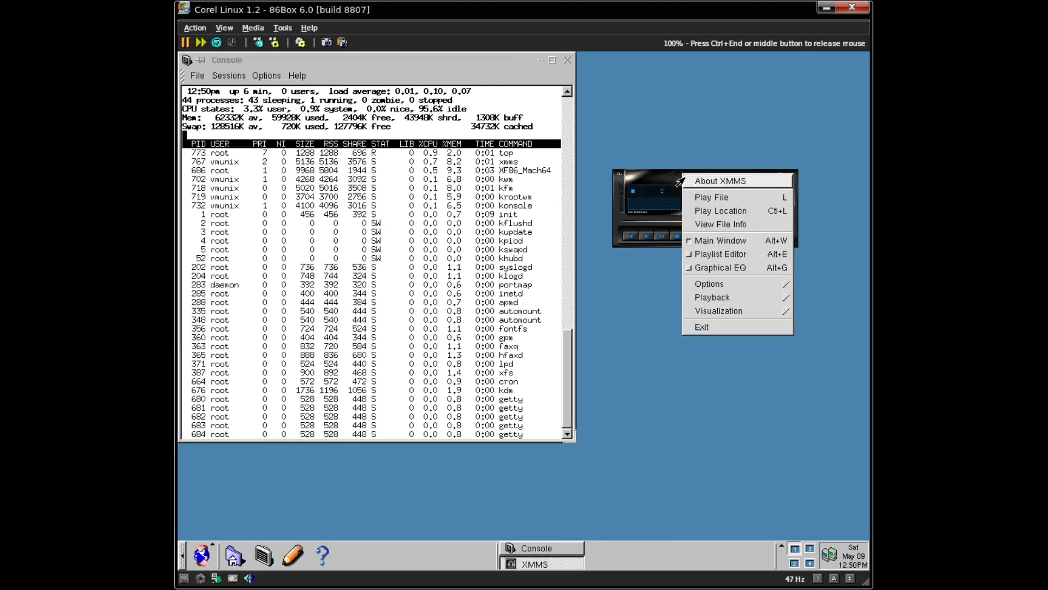
pyautogui.click(693, 196)
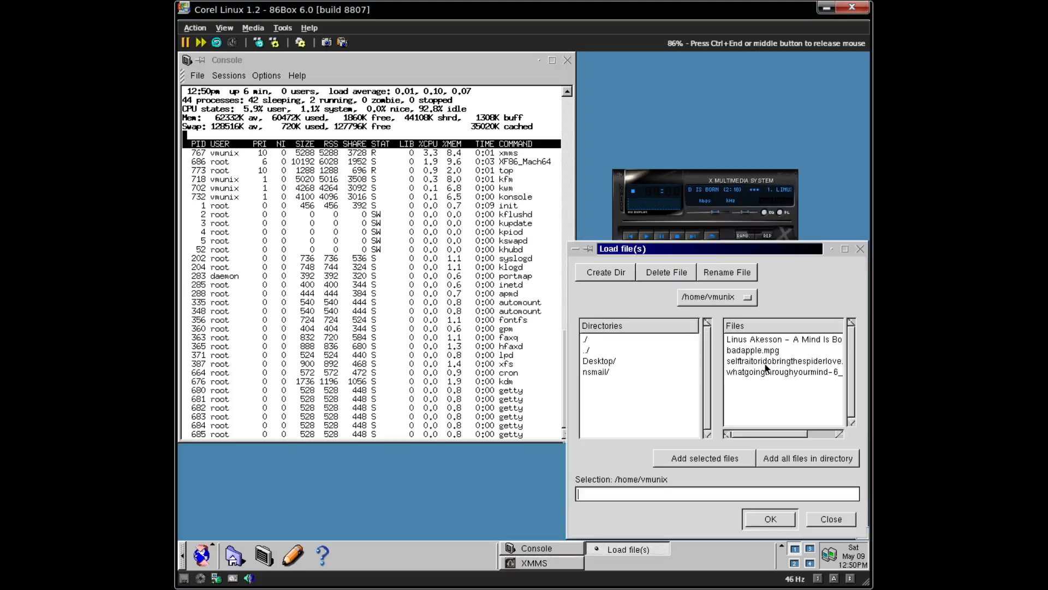
pyautogui.click(754, 350)
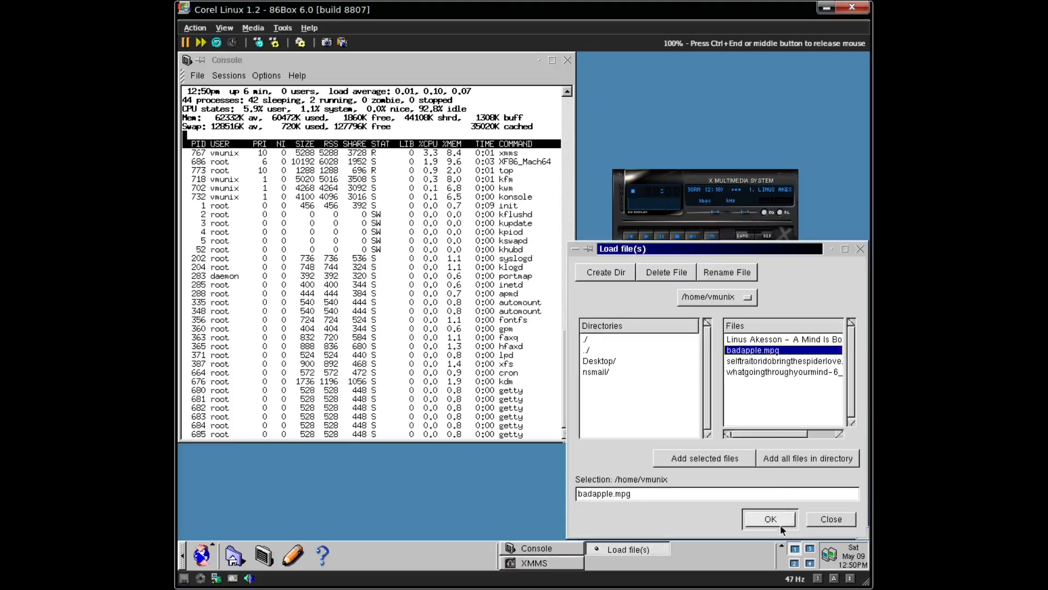
pyautogui.click(747, 513)
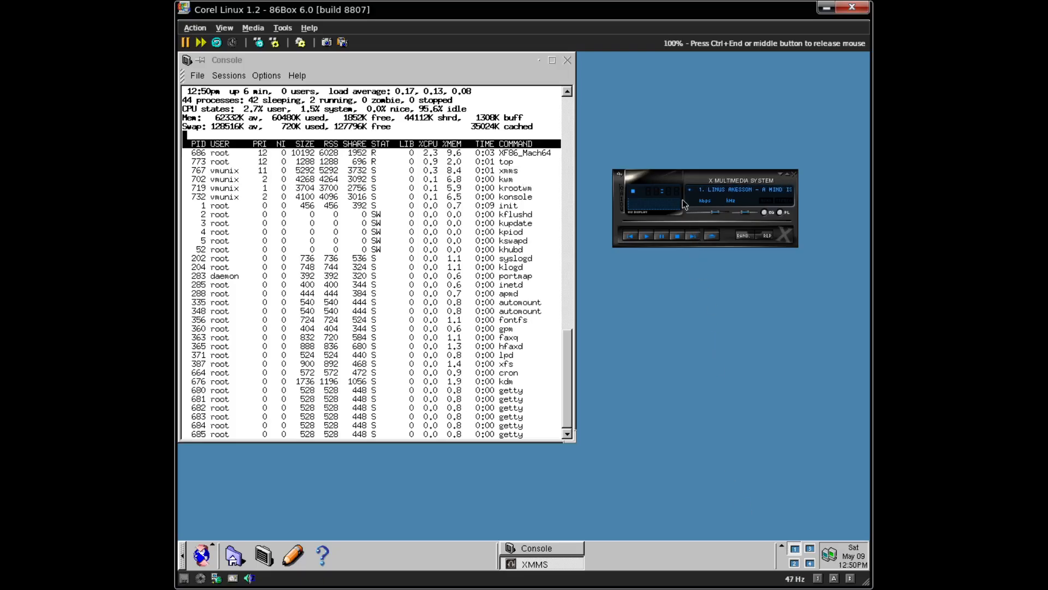
# - Play selftraitoridobringthespiderlove.mp3 and seek ahead to about 25, then 53 minutes
pyautogui.rightClick(684, 178)
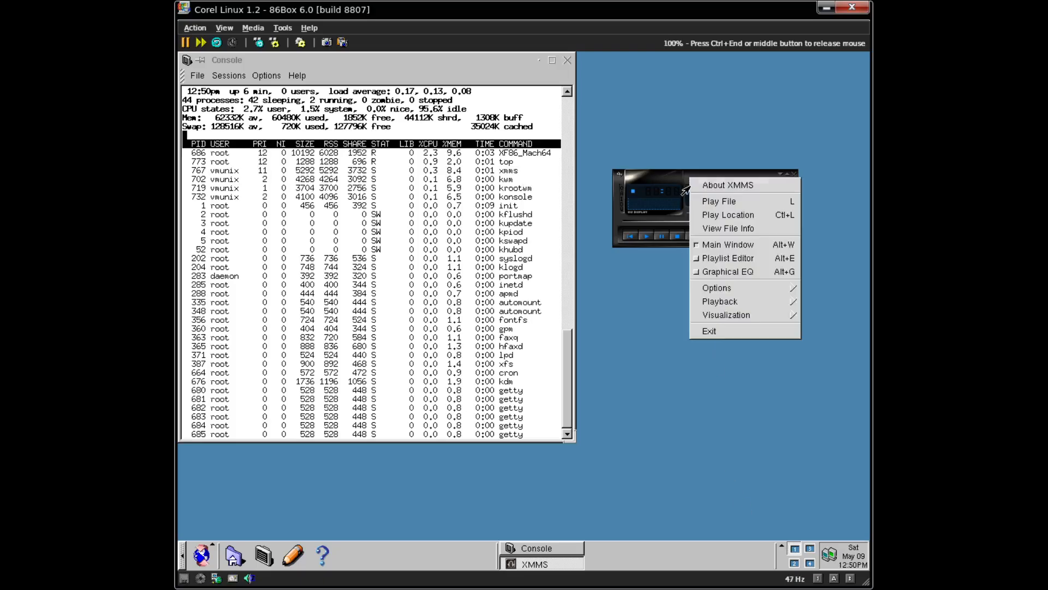
pyautogui.click(695, 200)
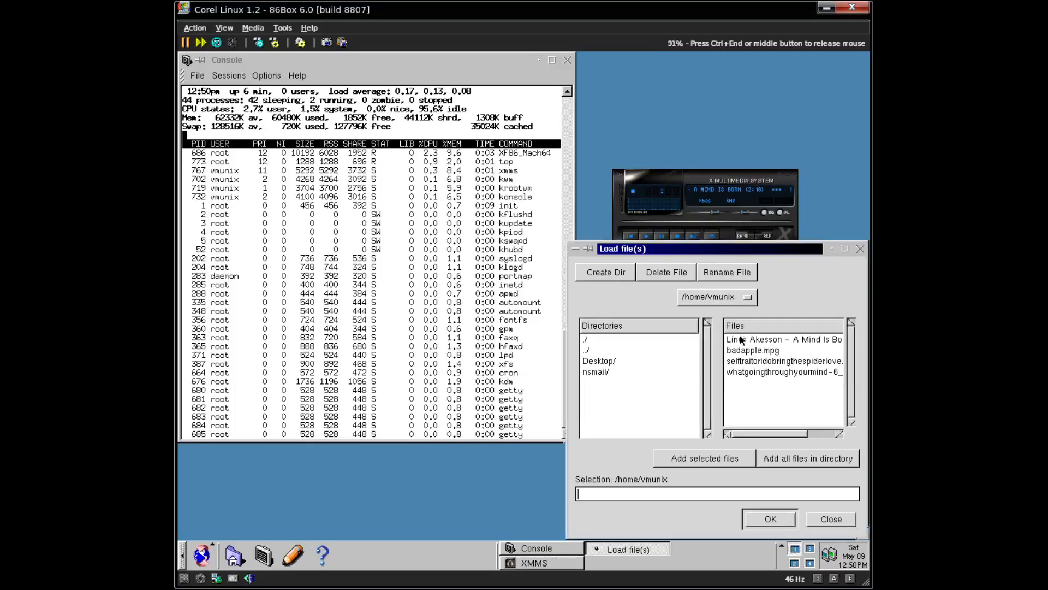
pyautogui.click(753, 363)
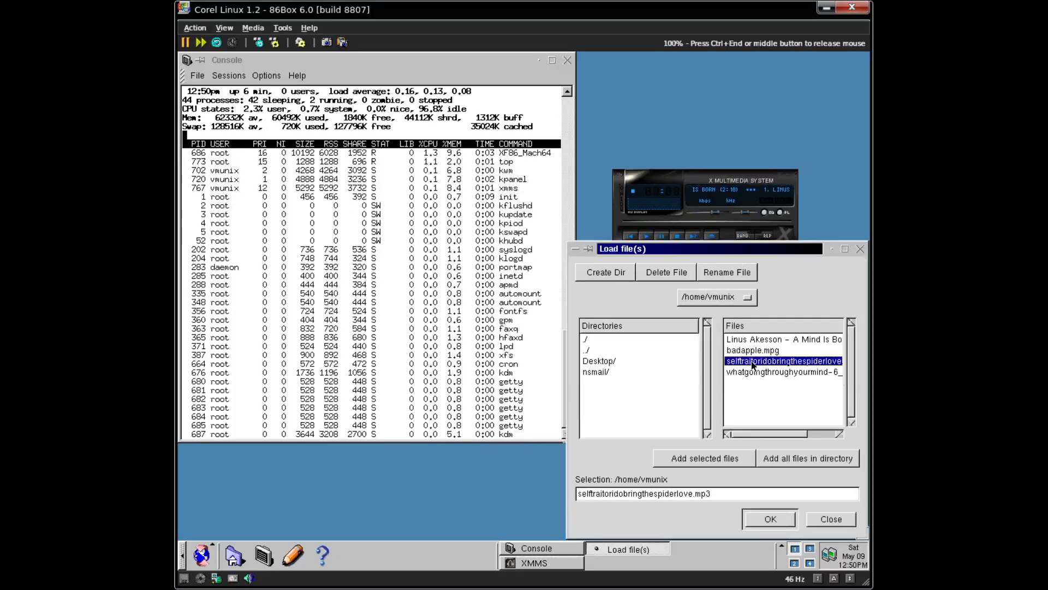
pyautogui.click(770, 519)
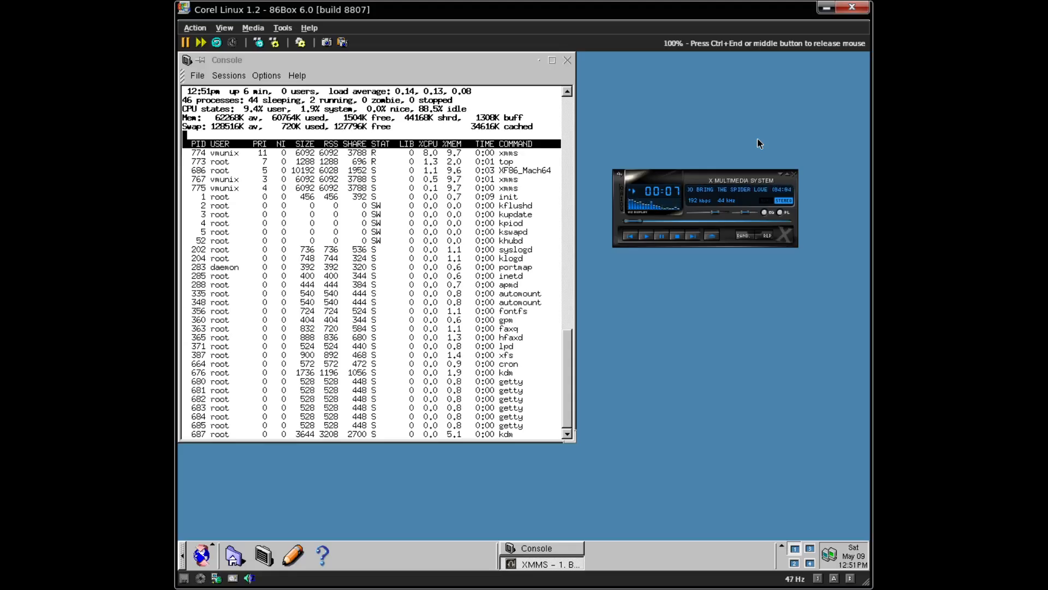
pyautogui.click(677, 221)
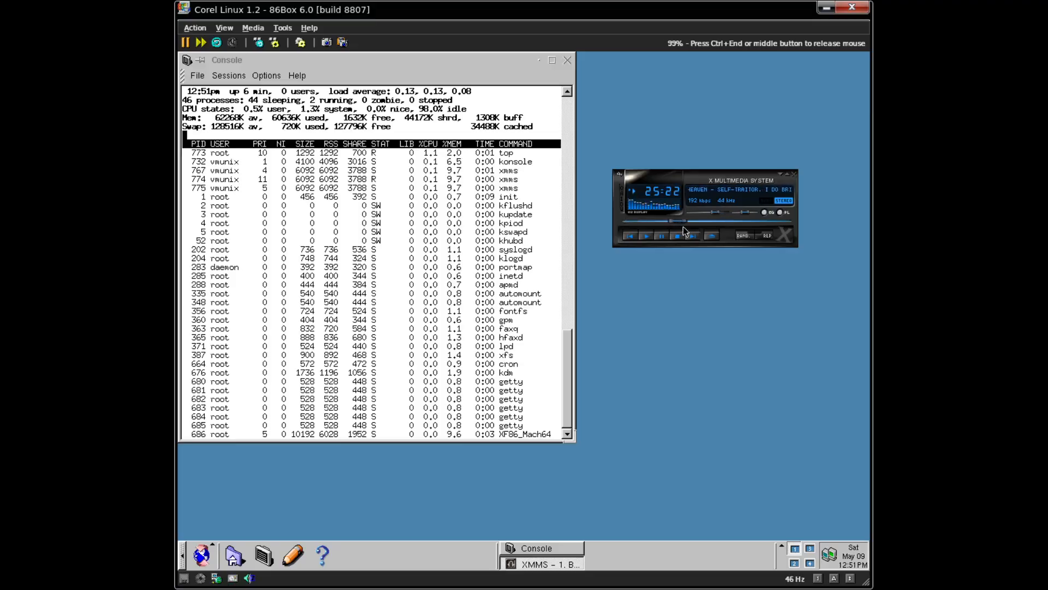
pyautogui.click(726, 221)
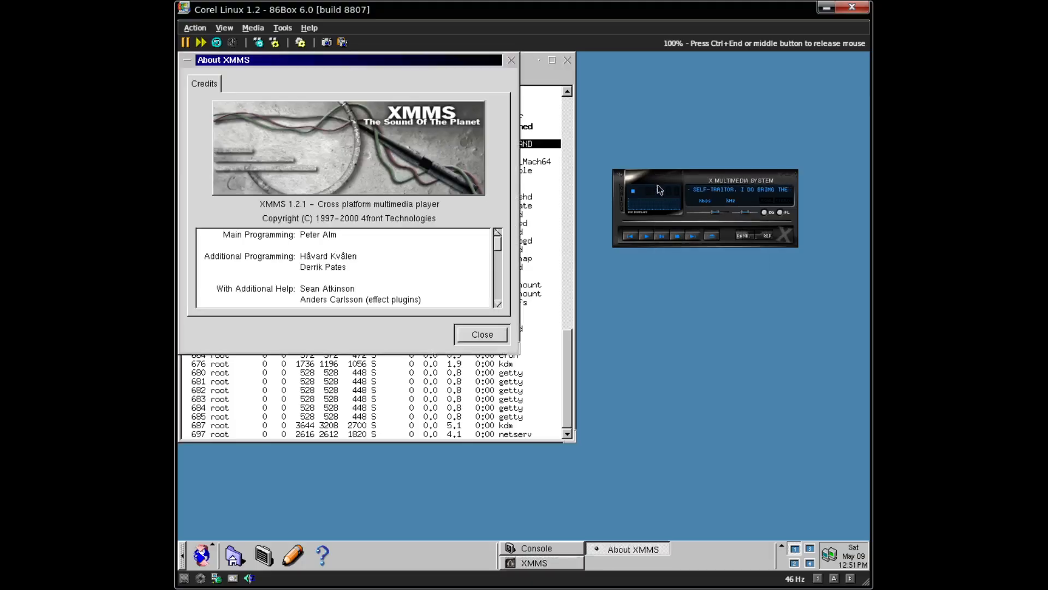
# - Play whatgoingthroughyourmind-6_24_25.flac, then quit XMMS
pyautogui.click(497, 334)
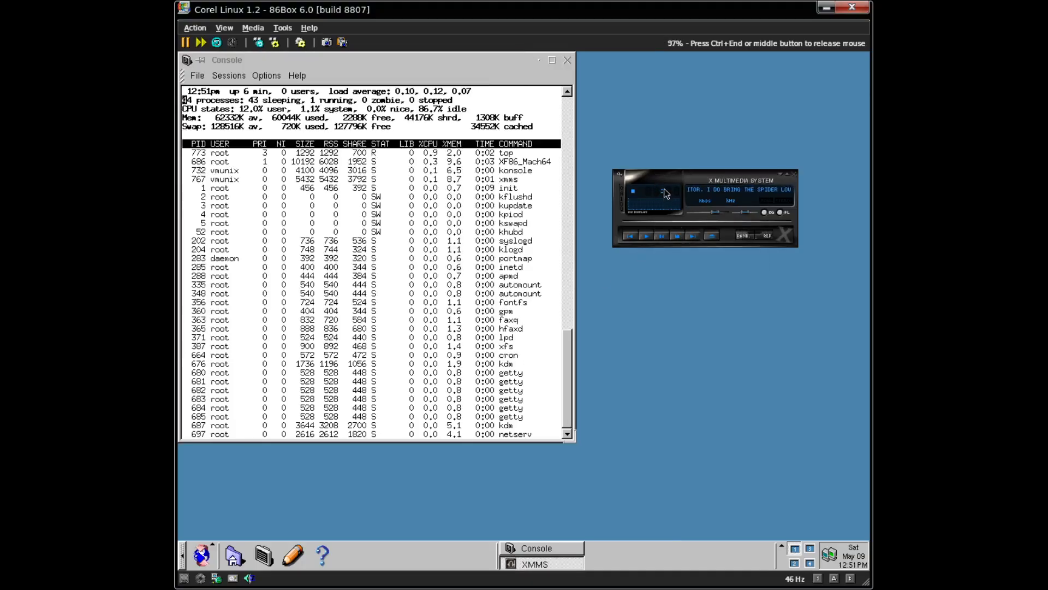
pyautogui.rightClick(666, 179)
pyautogui.click(669, 208)
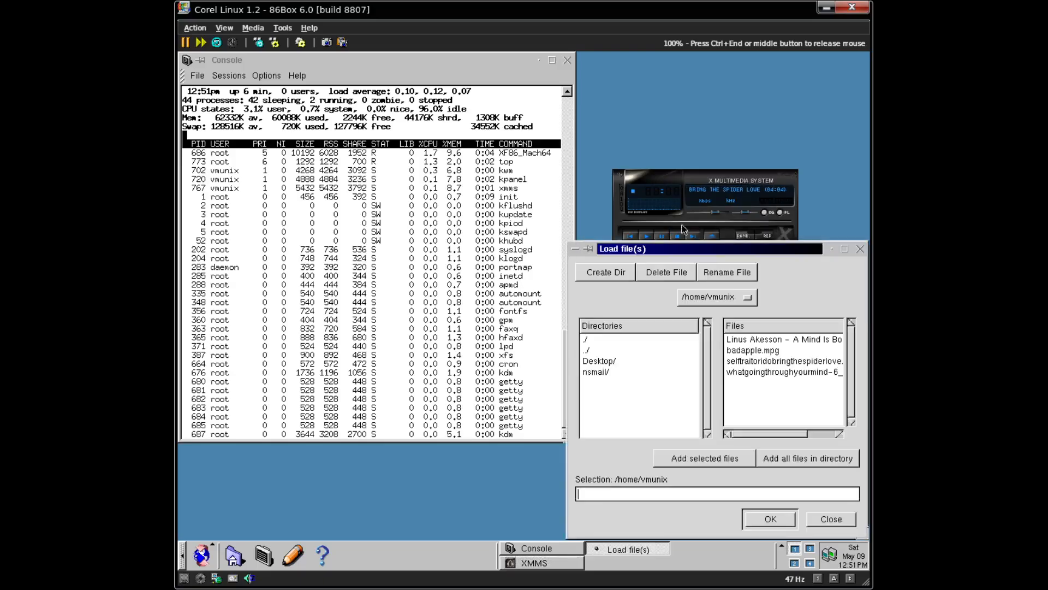
pyautogui.click(784, 372)
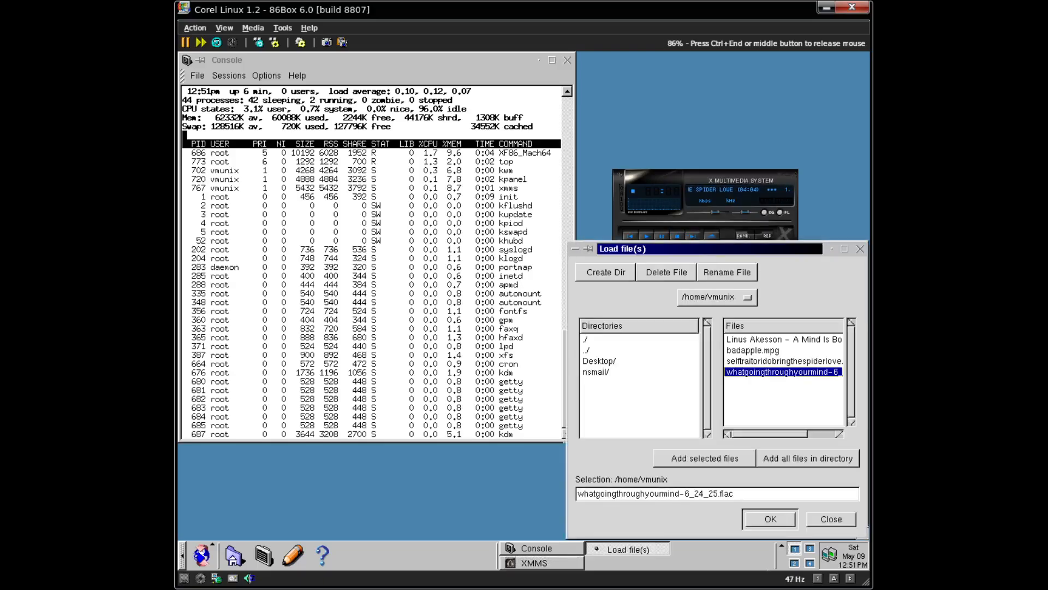
pyautogui.click(744, 522)
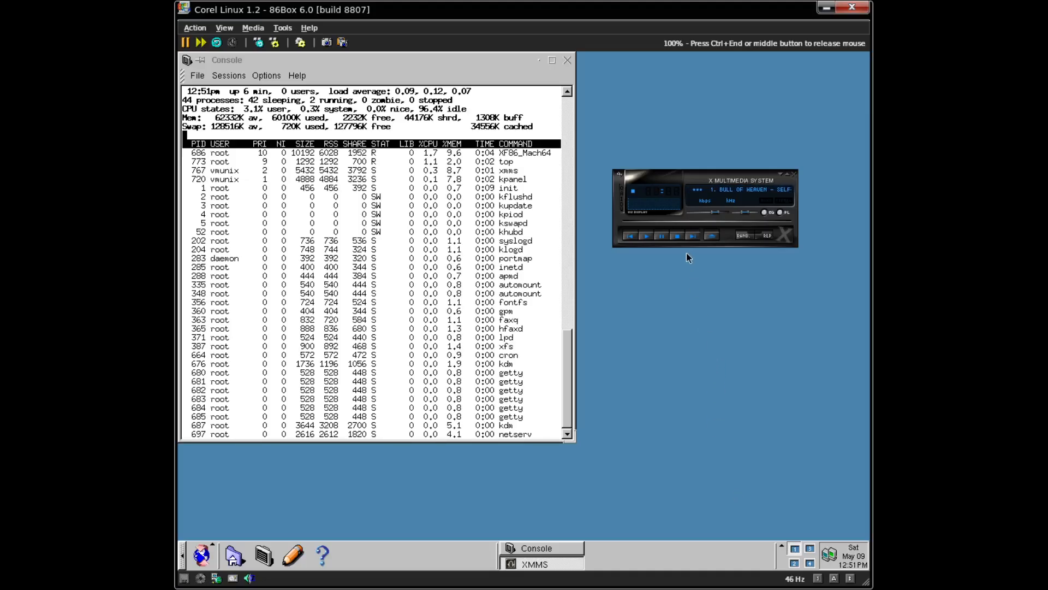
pyautogui.click(794, 174)
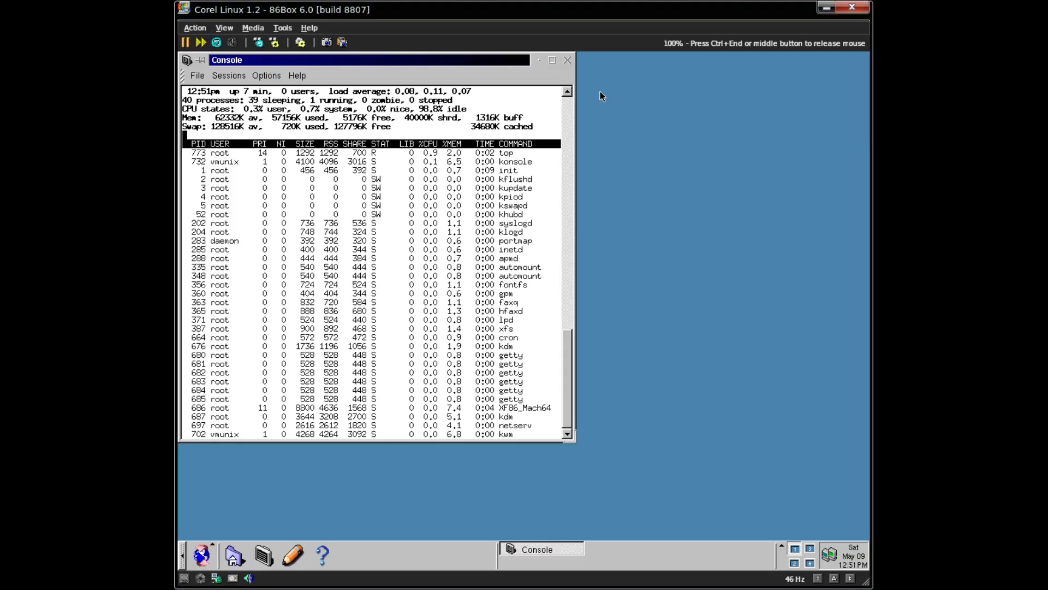
# - Quit top, clear the console with Ctrl+L and run oss_setup
pyautogui.press('q')
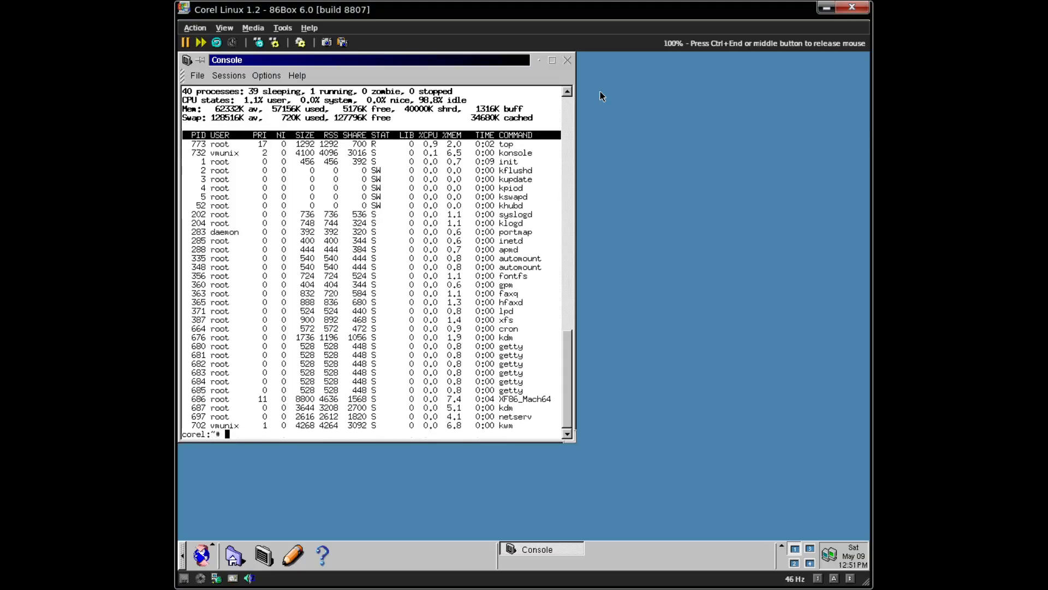
pyautogui.hotkey('ctrl', 'l')
pyautogui.write('oss_setup')
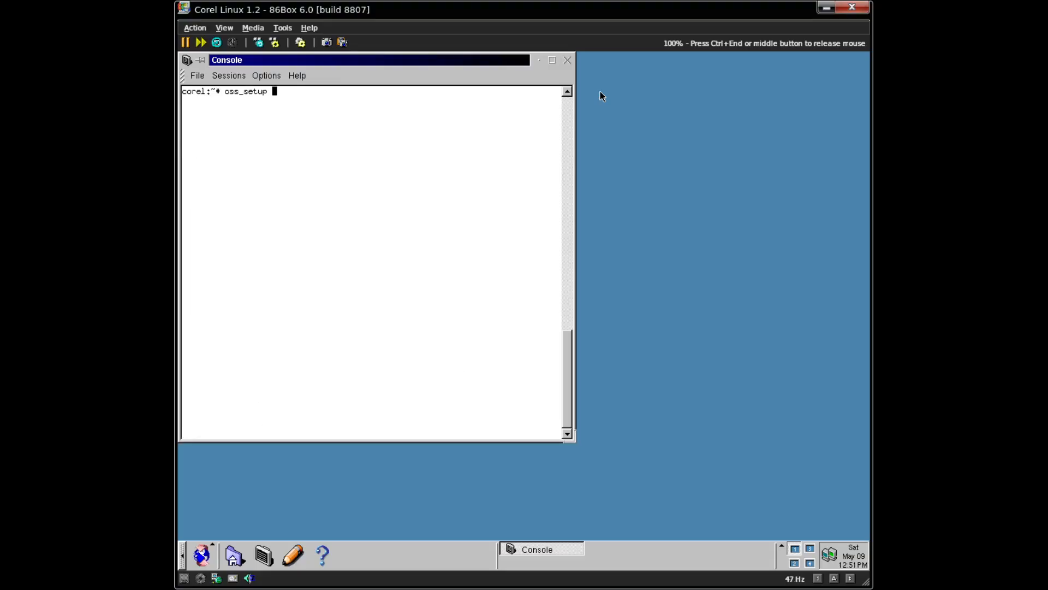
pyautogui.press('Return')
# - Launch Corel WordPerfect from the Applications menu
pyautogui.click(202, 556)
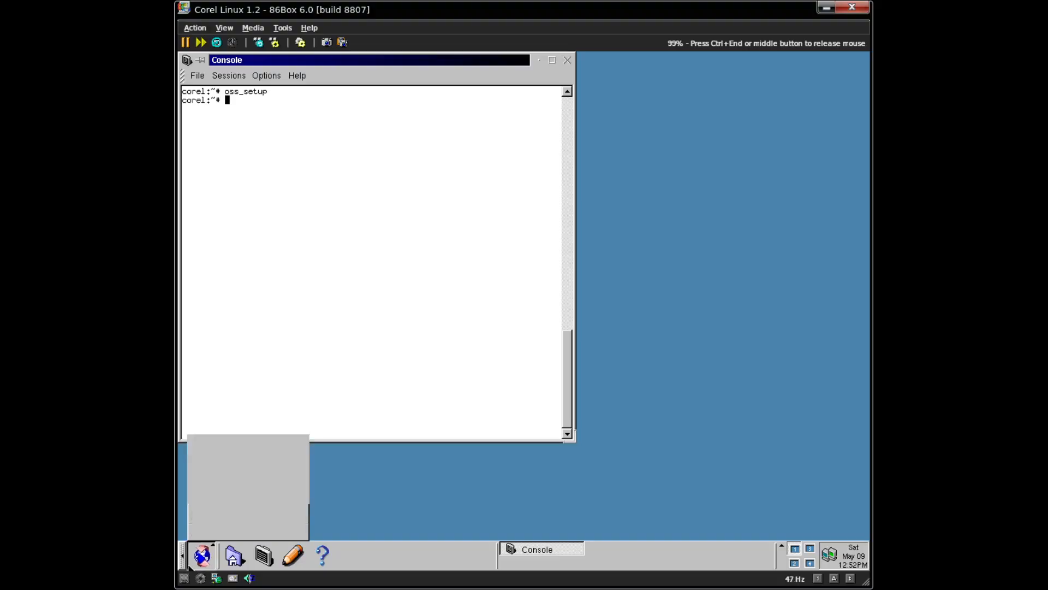
pyautogui.moveTo(245, 415)
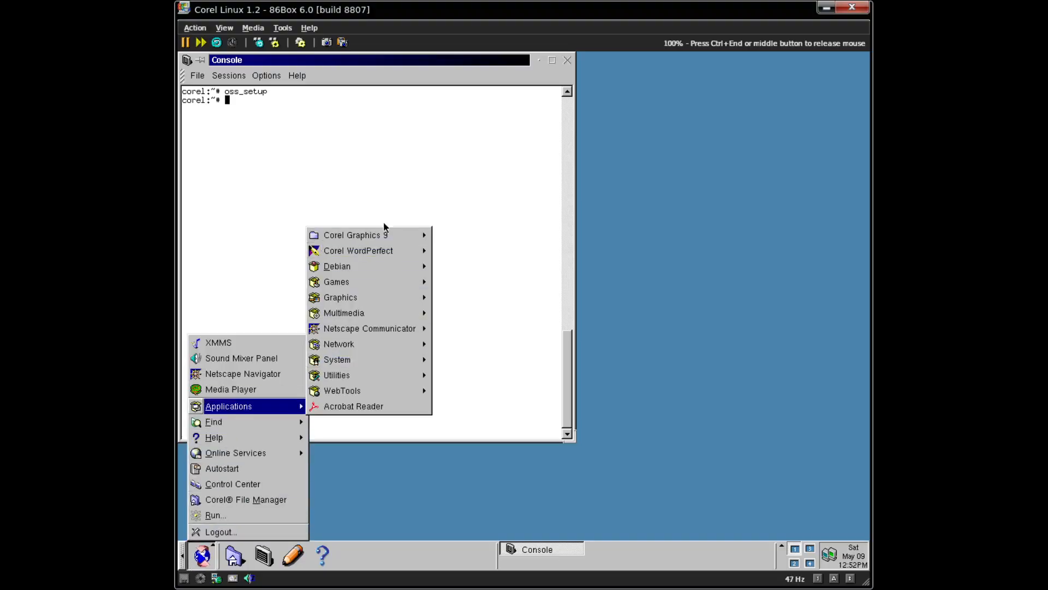
pyautogui.moveTo(372, 250)
pyautogui.click(470, 269)
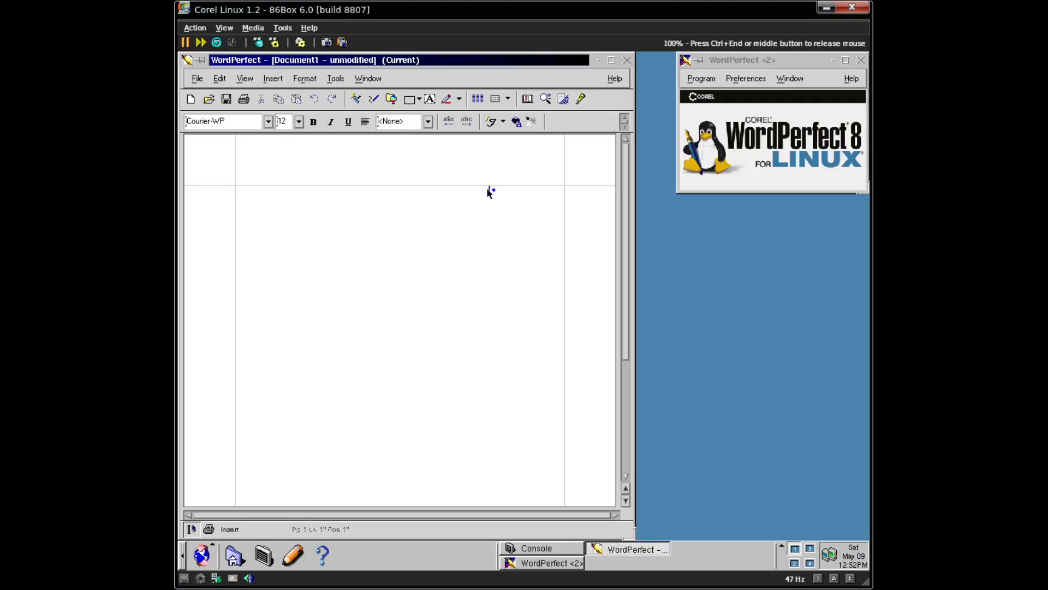
# - View the About Corel WordPerfect box and its extra system information, then close both
pyautogui.click(618, 80)
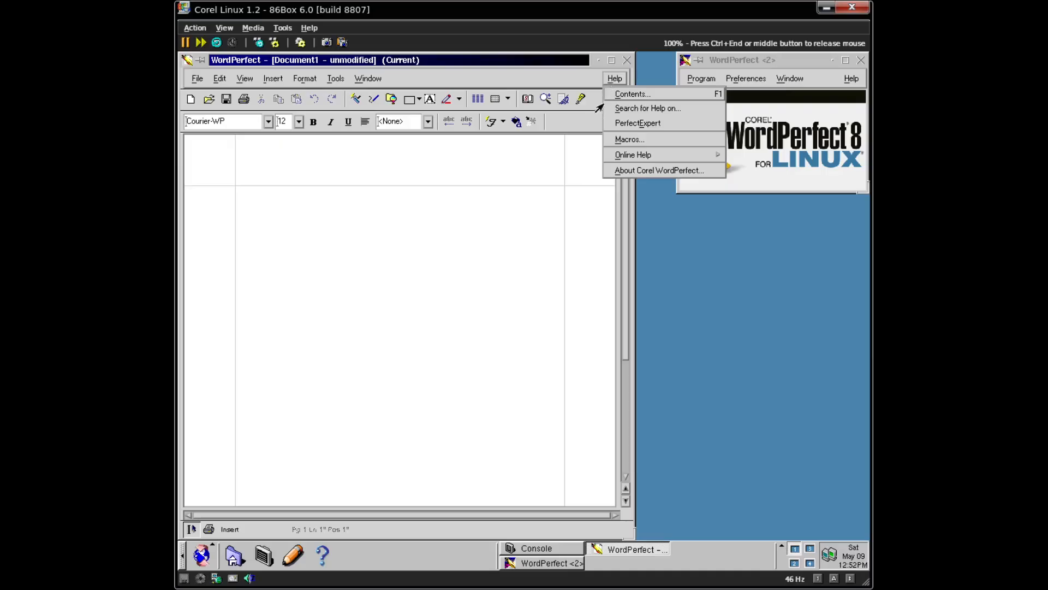
pyautogui.click(638, 171)
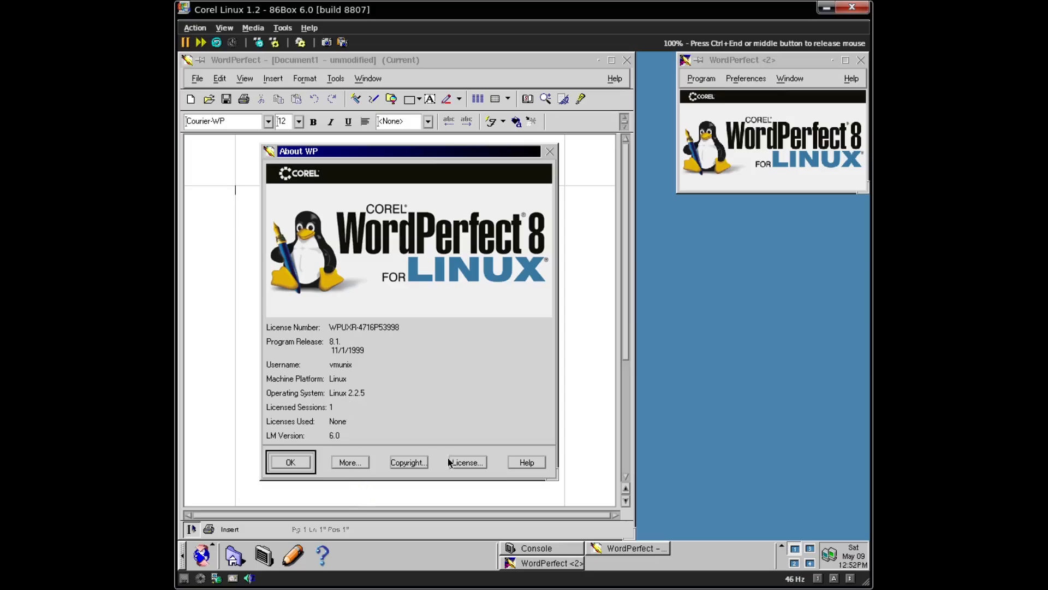
pyautogui.click(340, 463)
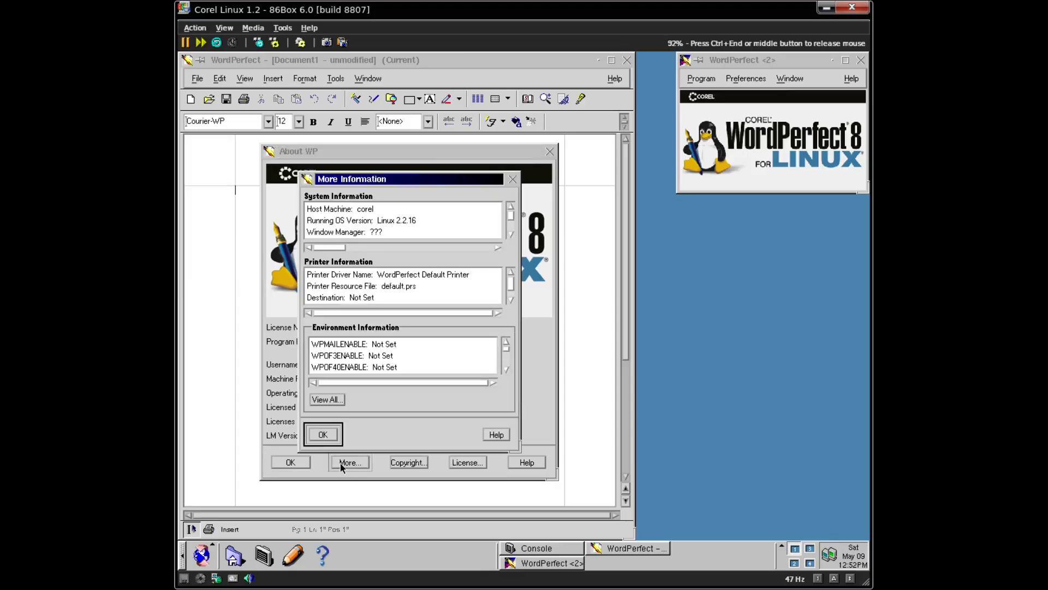
pyautogui.click(512, 236)
pyautogui.click(512, 236)
pyautogui.click(513, 236)
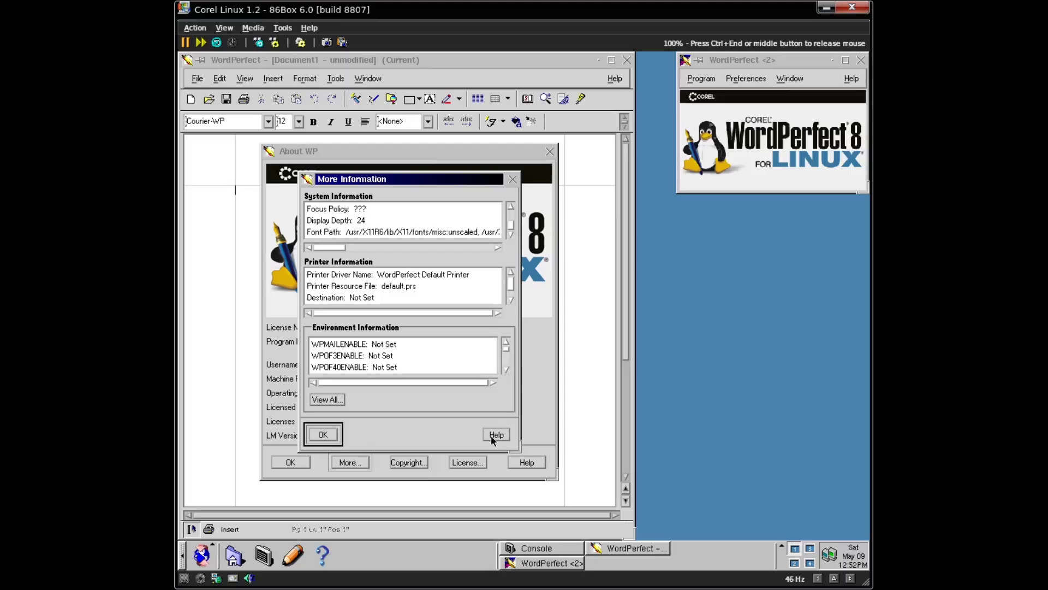
pyautogui.click(323, 432)
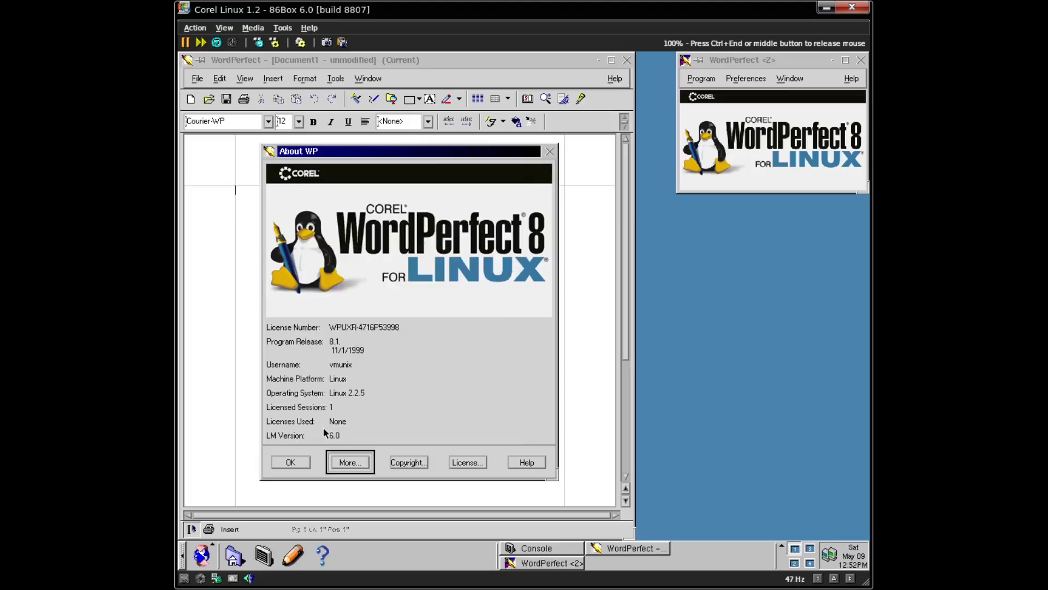
pyautogui.click(300, 464)
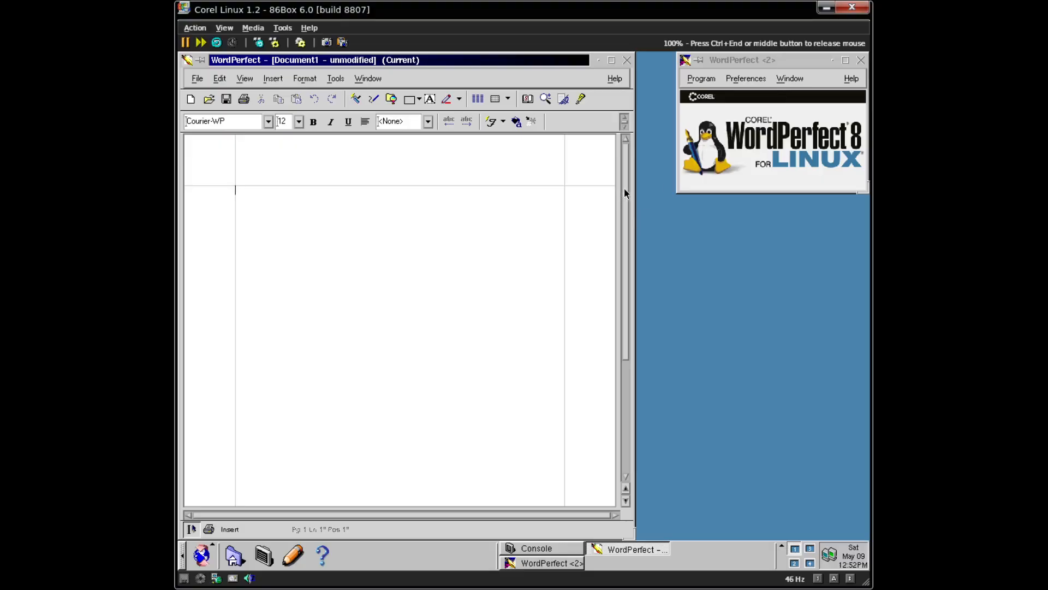
# - Widen the document window and set the zoom to Page Width
pyautogui.moveTo(629, 187); pyautogui.dragTo(674, 201)
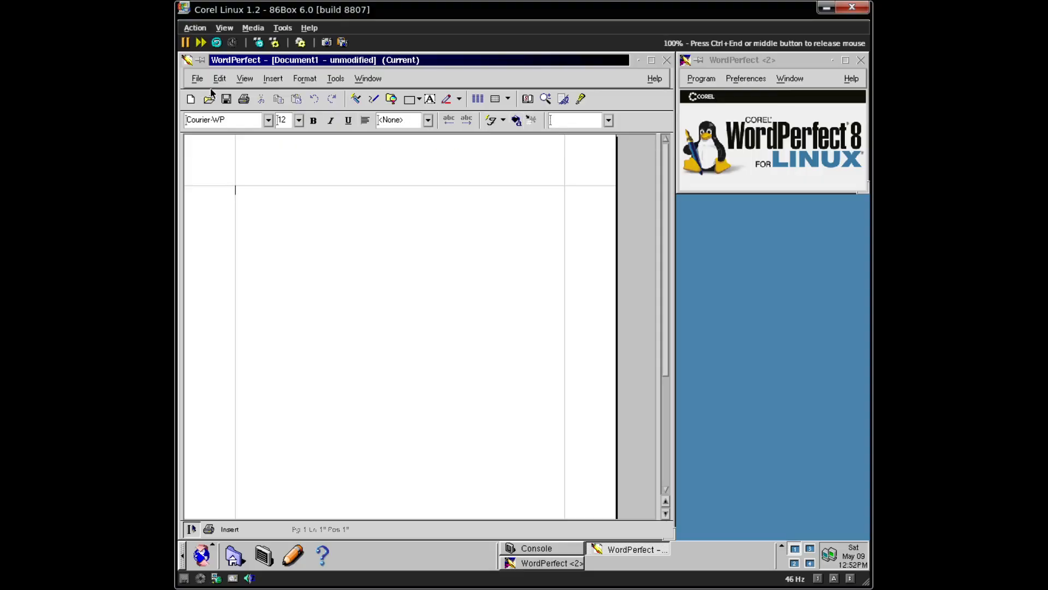
pyautogui.click(242, 79)
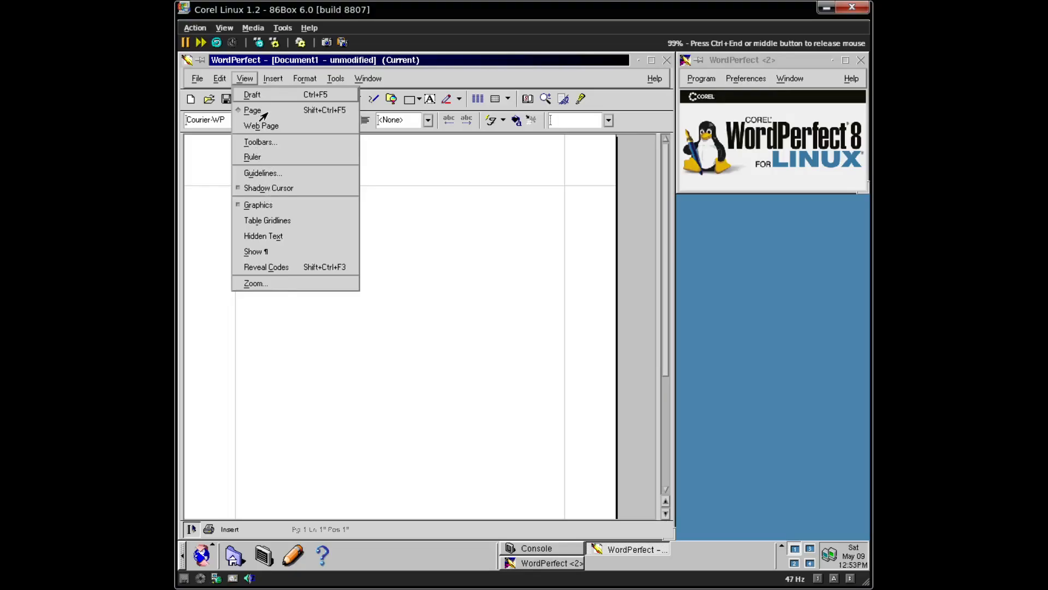
pyautogui.click(255, 282)
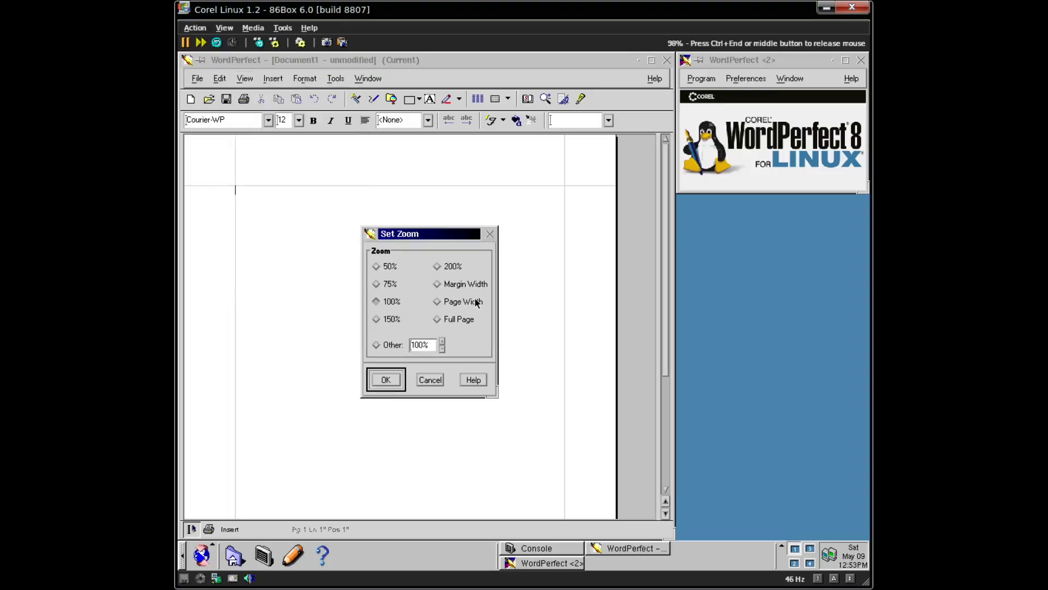
pyautogui.click(463, 304)
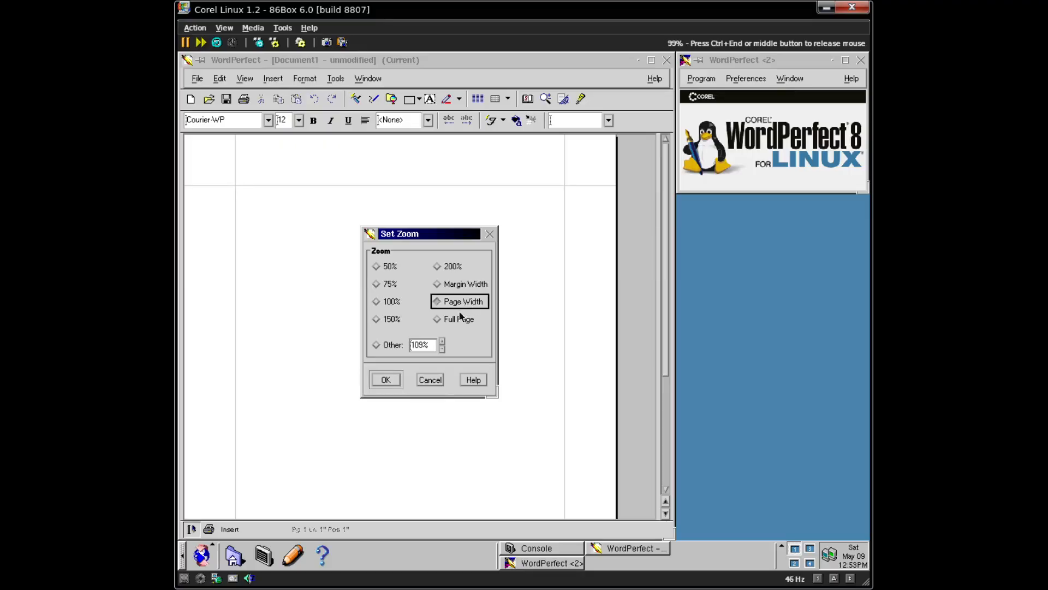
pyautogui.click(386, 380)
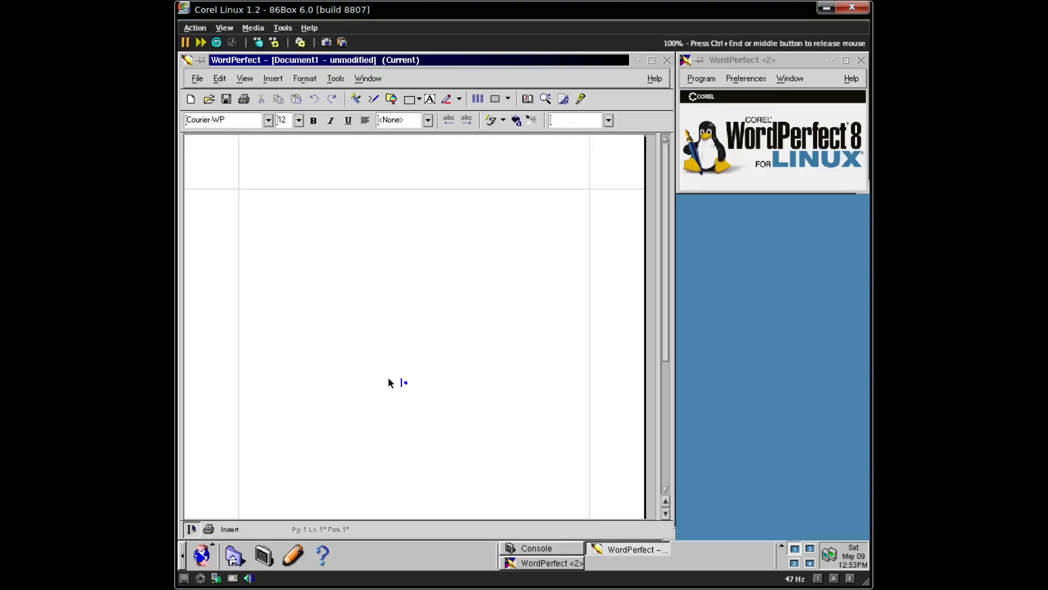
# - Place the insertion point at the page's top-left margin and release the mouse
pyautogui.click(293, 210)
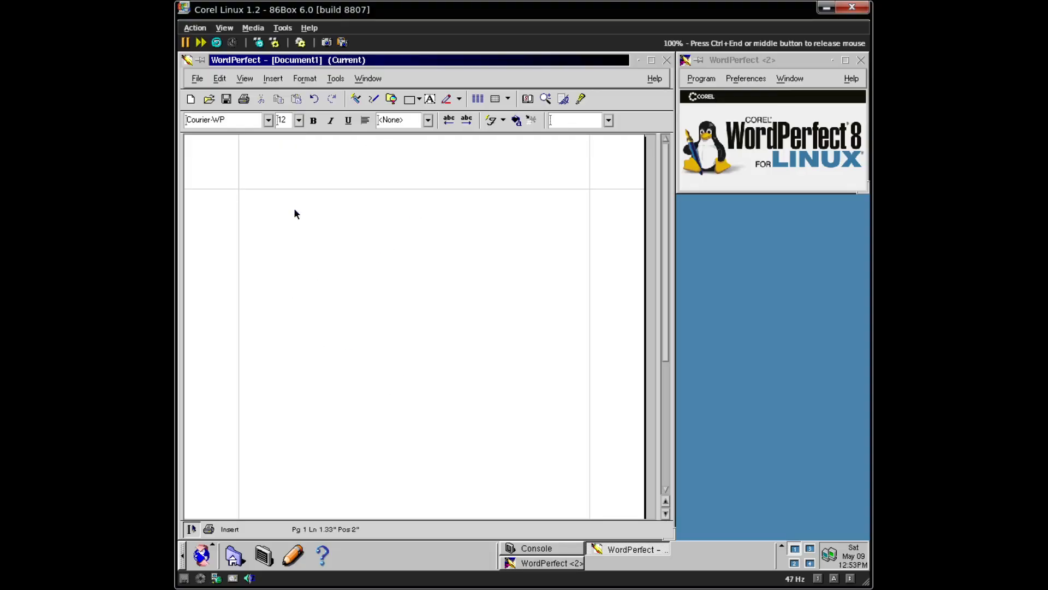
pyautogui.click(258, 202)
pyautogui.click(251, 200)
pyautogui.hotkey('ctrl', 'End')
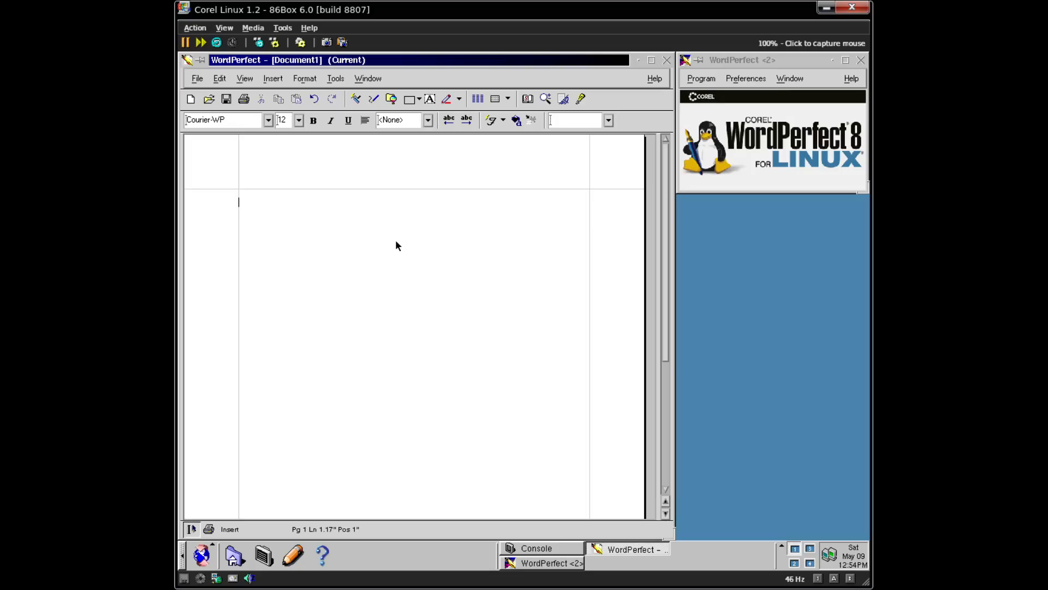
# - Type the 16-pt bold title "Nobody really knows what I do"
pyautogui.click(397, 246)
pyautogui.click(298, 120)
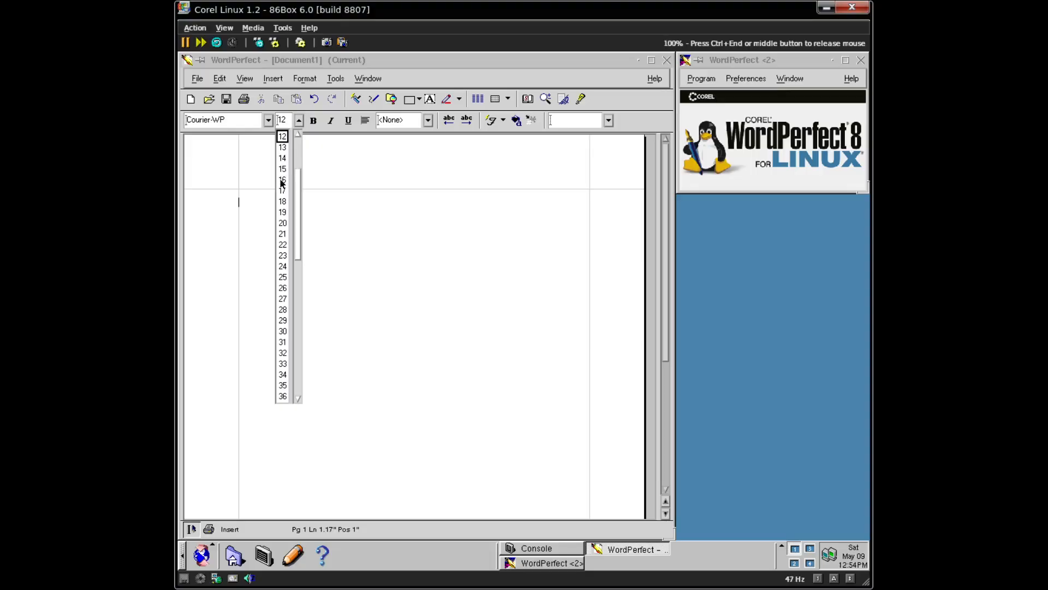
pyautogui.click(284, 180)
pyautogui.write('Nobo')
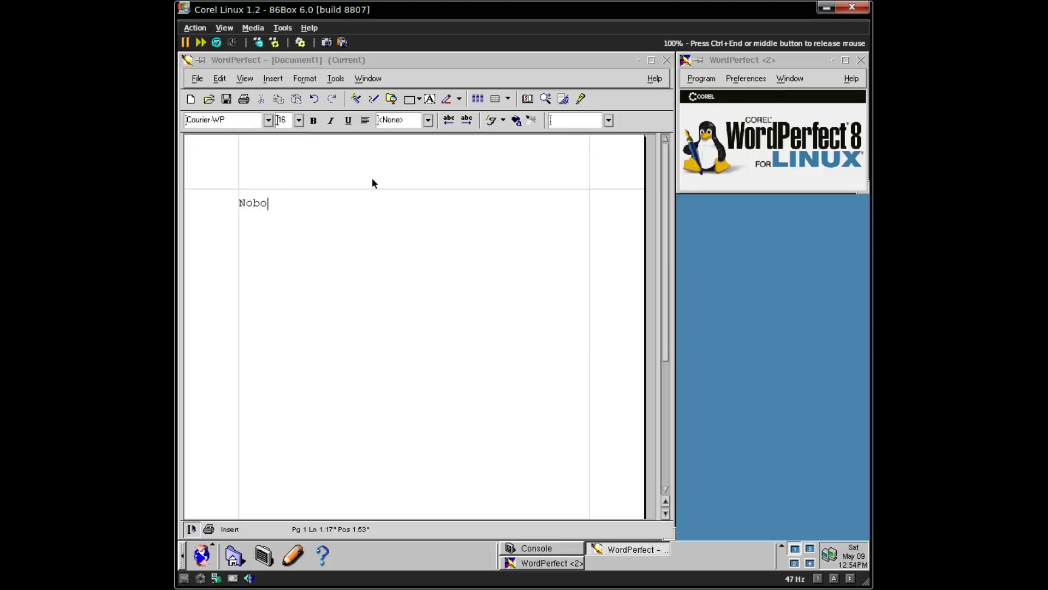
pyautogui.write('dy rtea')
pyautogui.press('BackSpace')
pyautogui.press('BackSpace')
pyautogui.press('BackSpace')
pyautogui.write('lly knows what I do')
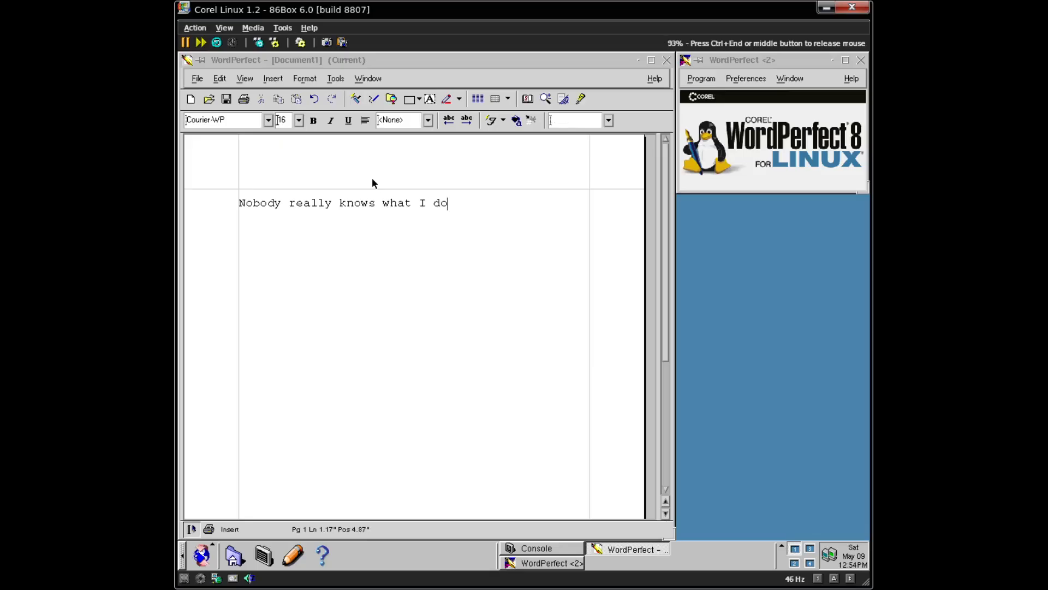
pyautogui.hotkey('shift', 'Home')
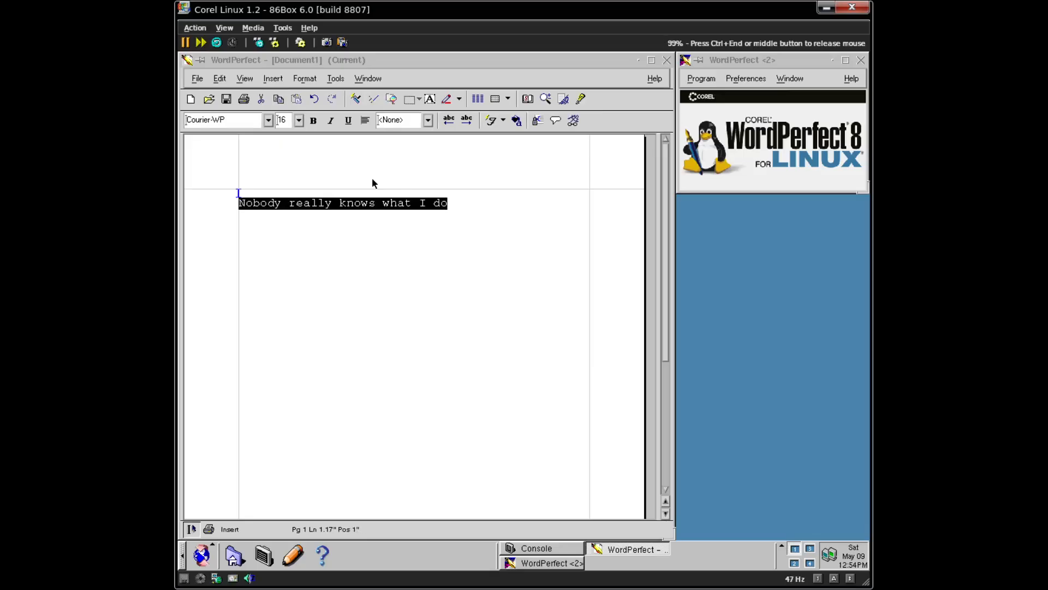
pyautogui.hotkey('ctrl', 'b')
pyautogui.press('End')
pyautogui.press('Return')
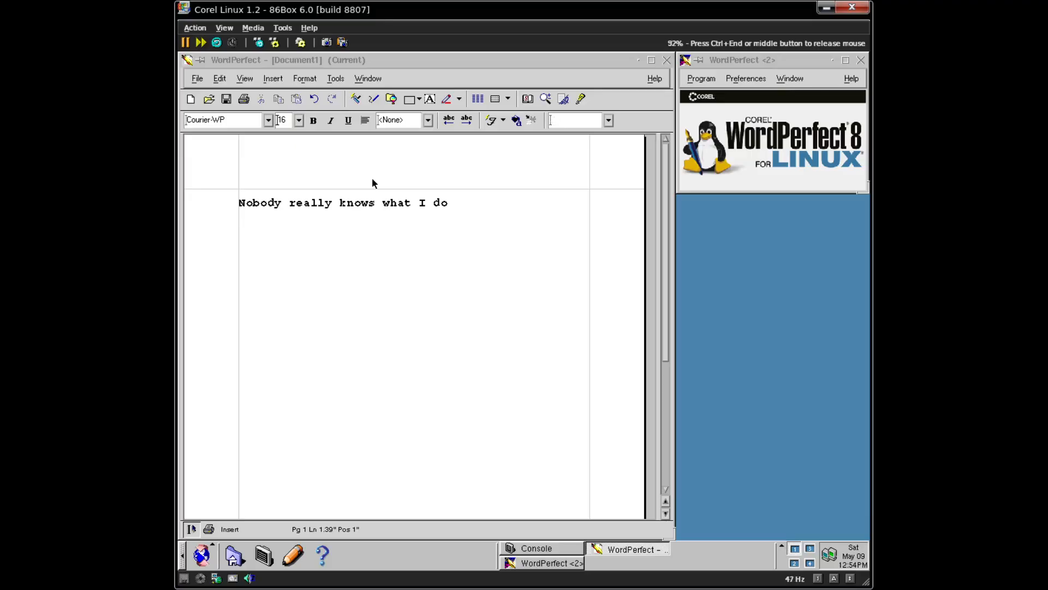
# - Add a 14-pt byline "started by" the author's username, dated 5/9/26
pyautogui.write('started')
pyautogui.hotkey('ctrl', 'BackSpace')
pyautogui.click(298, 120)
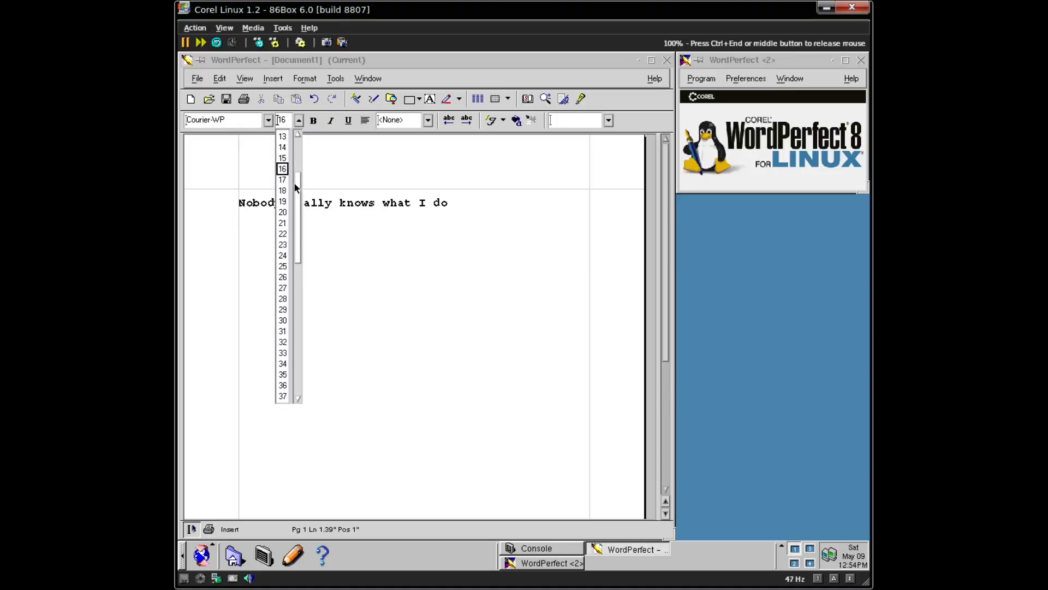
pyautogui.click(286, 148)
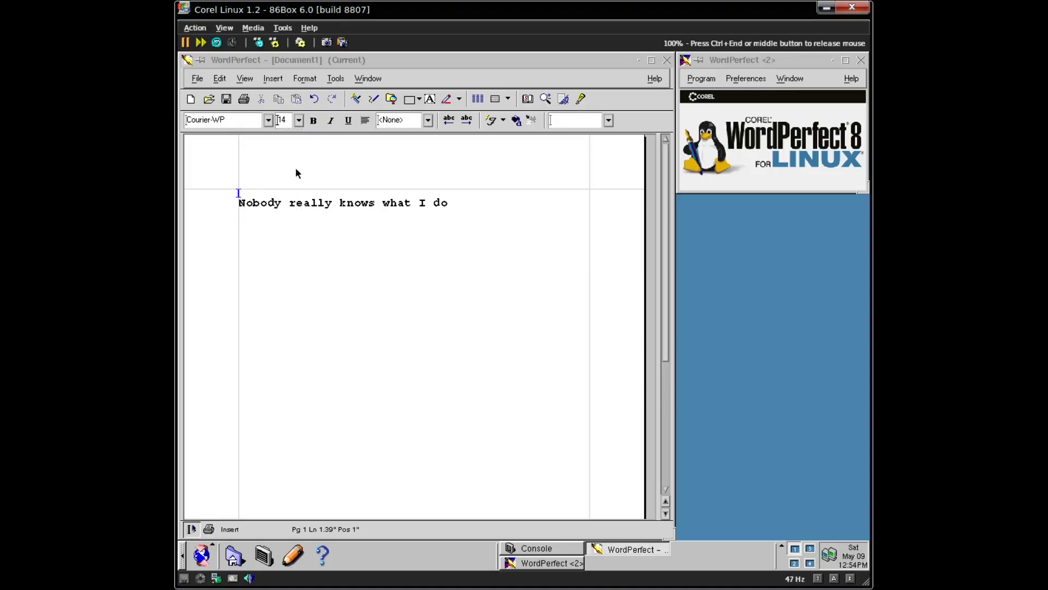
pyautogui.press('Up')
pyautogui.press('Up')
pyautogui.press('Down')
pyautogui.press('Down')
pyautogui.press('Up')
pyautogui.write('started by ymunix on 5/')
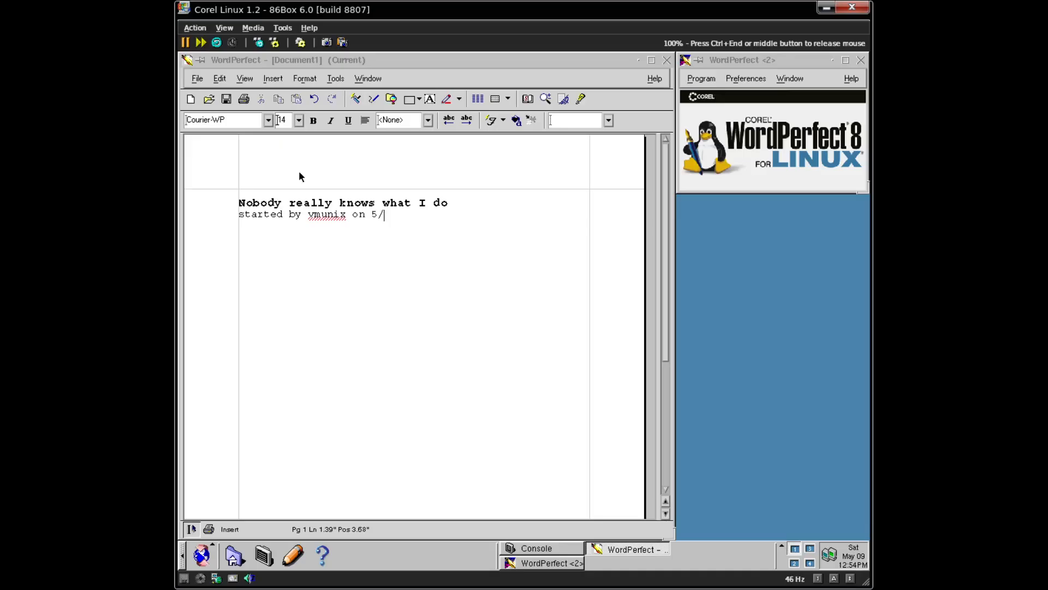
pyautogui.write('9/26')
pyautogui.press('Return')
pyautogui.press('Return')
# - Type the opening paragraph, underlining "not even my very own parents know what I do."
pyautogui.write('You heard my')
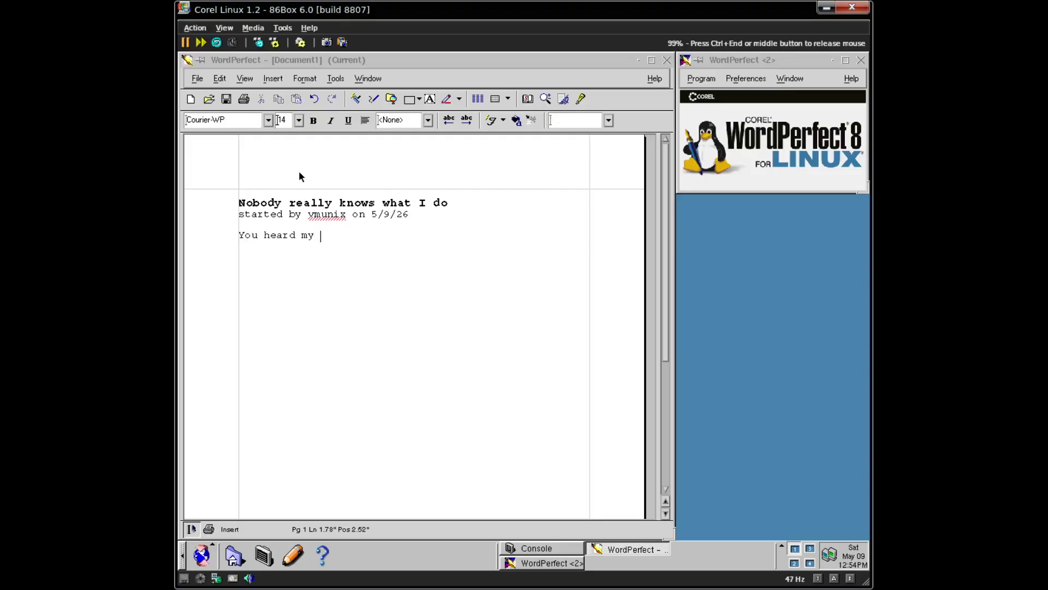
pyautogui.press('BackSpace')
pyautogui.press('BackSpace')
pyautogui.write('e right, nobody that I')
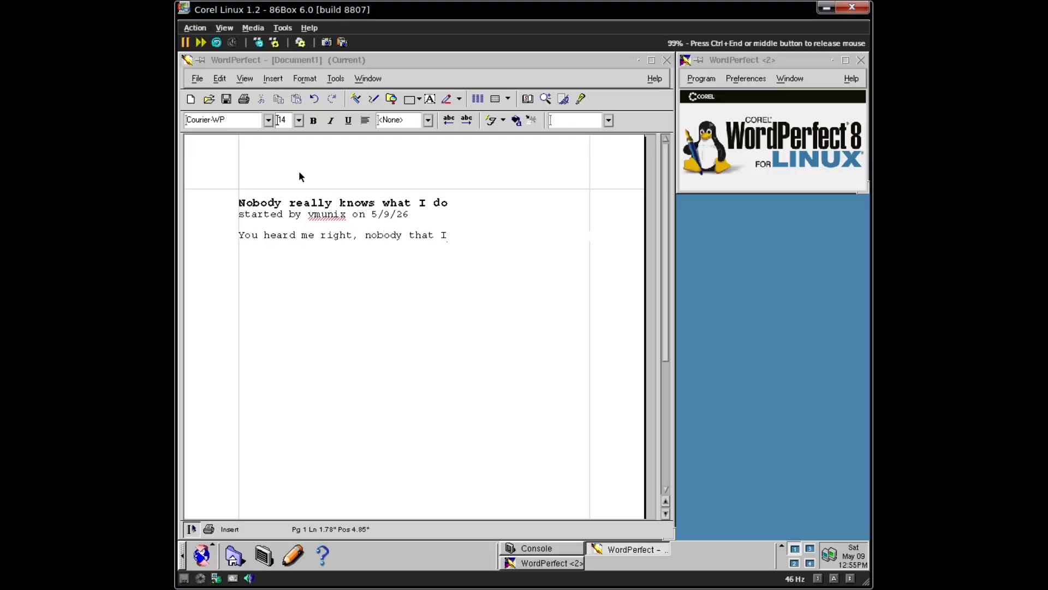
pyautogui.write(' know and are close to ')
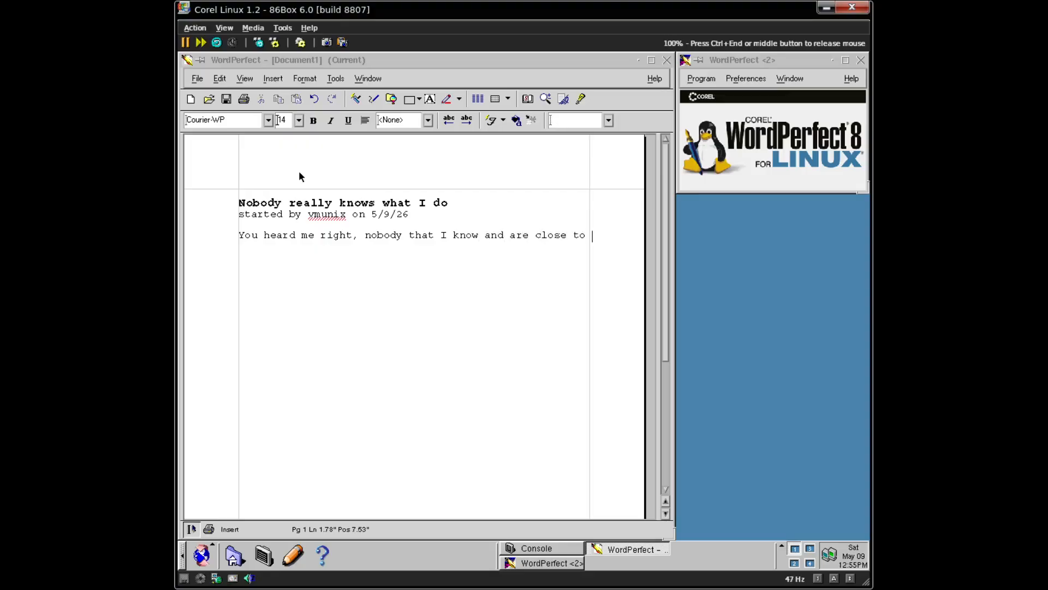
pyautogui.write('actually knows what my ')
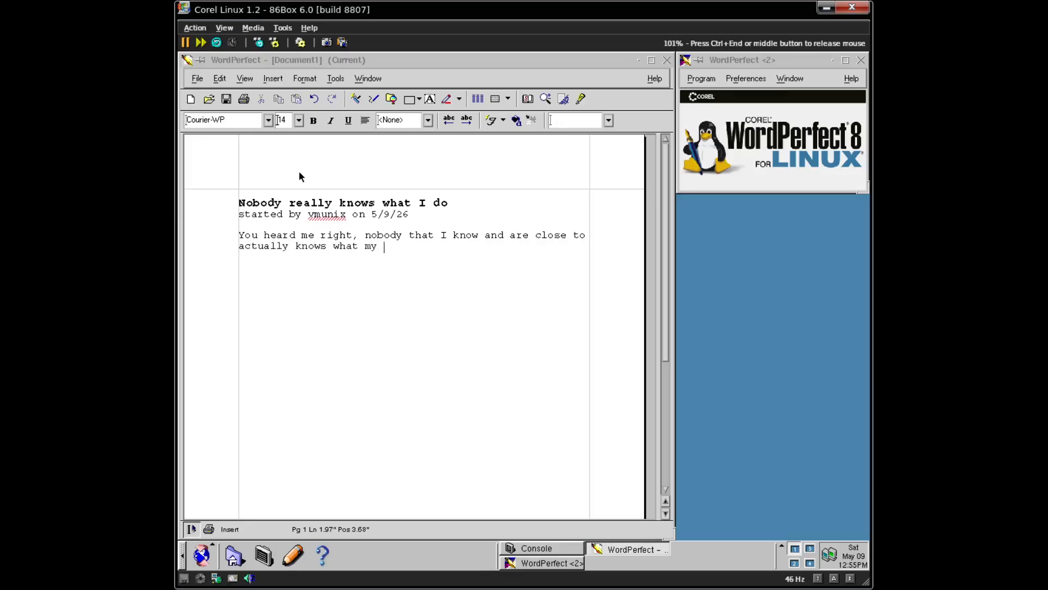
pyautogui.write('hobby really even')
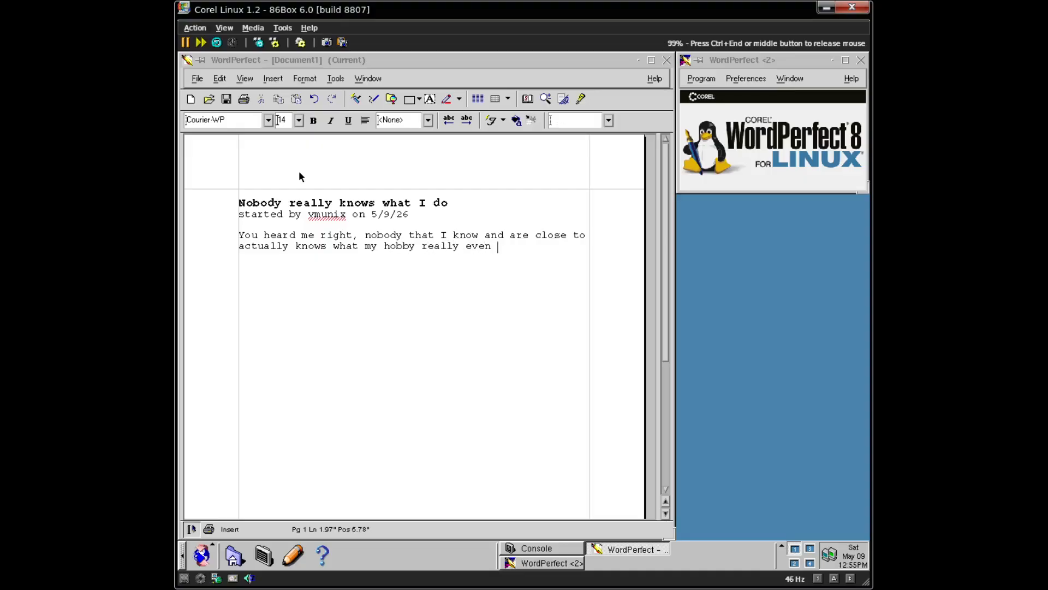
pyautogui.press('BackSpace')
pyautogui.press('BackSpace')
pyautogui.press('BackSpace')
pyautogui.write('is,')
pyautogui.hotkey('ctrl', 'u')
pyautogui.write('not even myt')
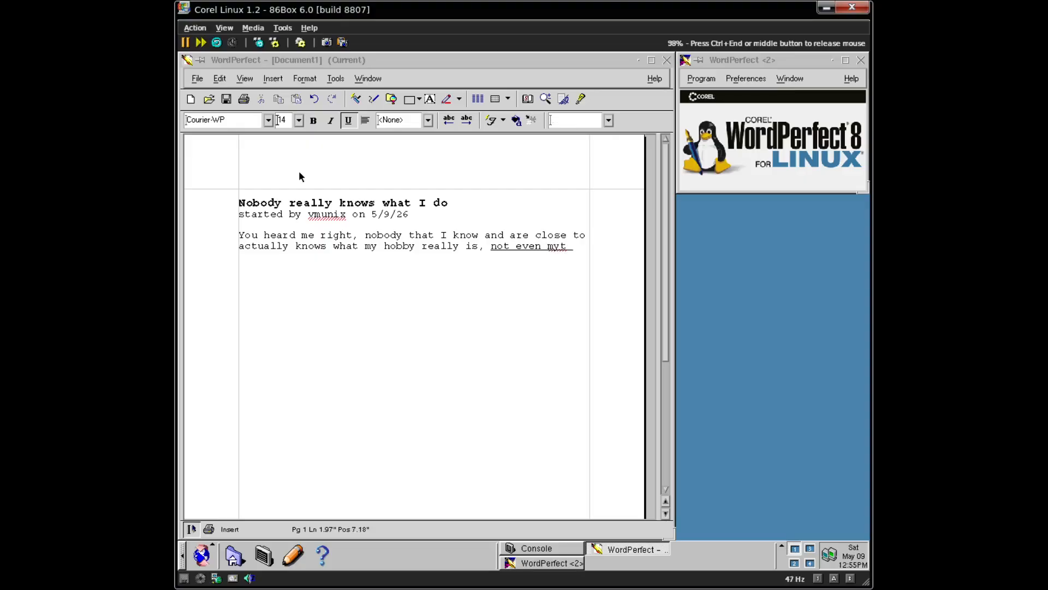
pyautogui.press('BackSpace')
pyautogui.press('BackSpace')
pyautogui.write('very own parent')
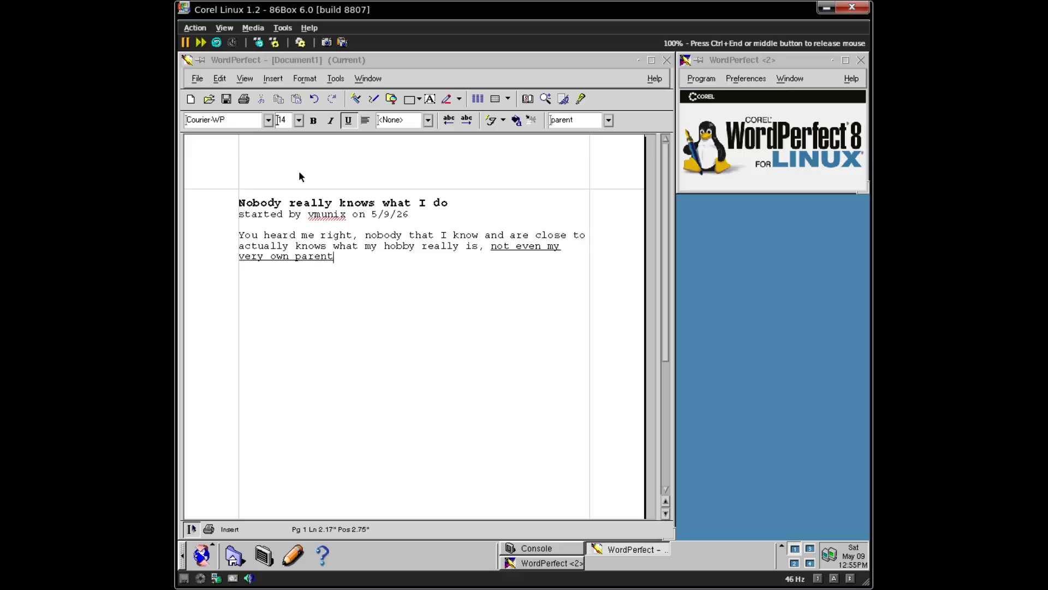
pyautogui.write('s know what ')
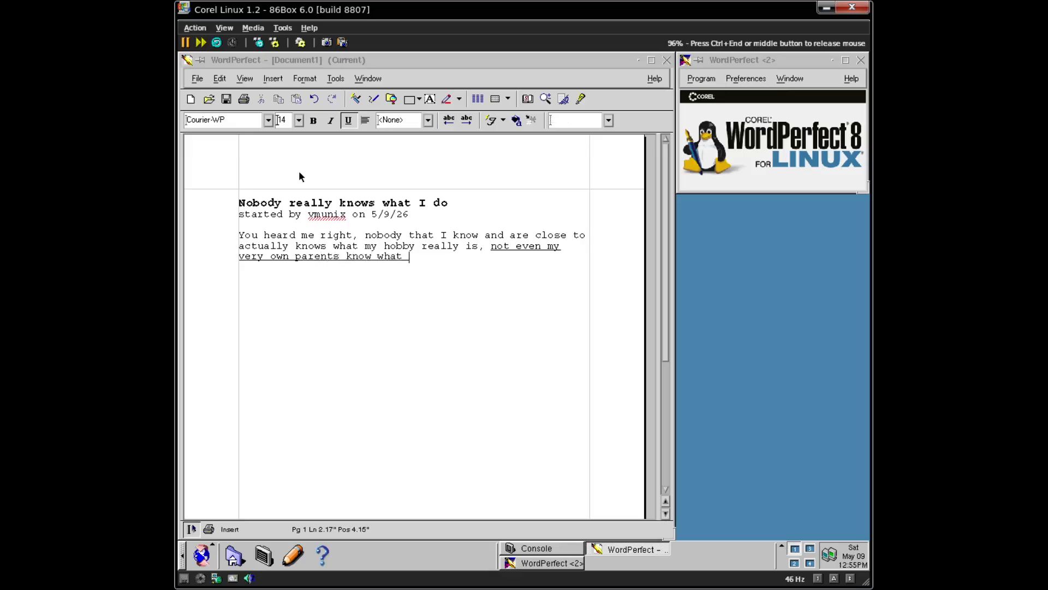
pyautogui.write('my hob')
pyautogui.press('BackSpace')
pyautogui.press('BackSpace')
pyautogui.press('BackSpace')
pyautogui.press('BackSpace')
pyautogui.press('BackSpace')
pyautogui.press('BackSpace')
pyautogui.write('I do.')
pyautogui.hotkey('ctrl', 'u')
pyautogui.press('Return')
pyautogui.press('Return')
# - Position the cursor below the paragraph and set the font size to 16
pyautogui.click(295, 203)
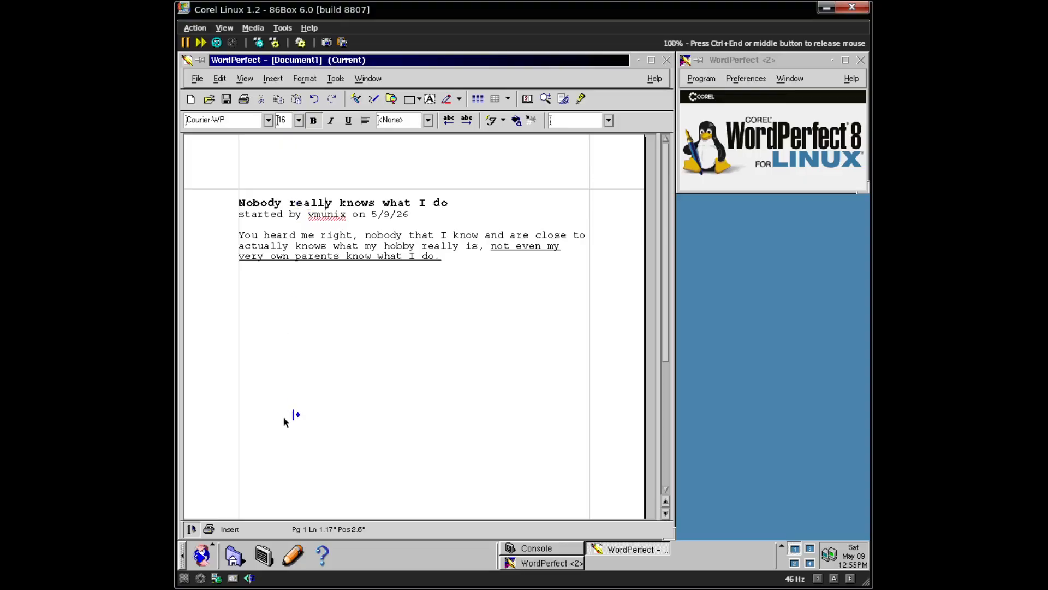
pyautogui.click(253, 295)
pyautogui.hotkey('ctrl', 'z')
pyautogui.click(299, 121)
pyautogui.click(283, 159)
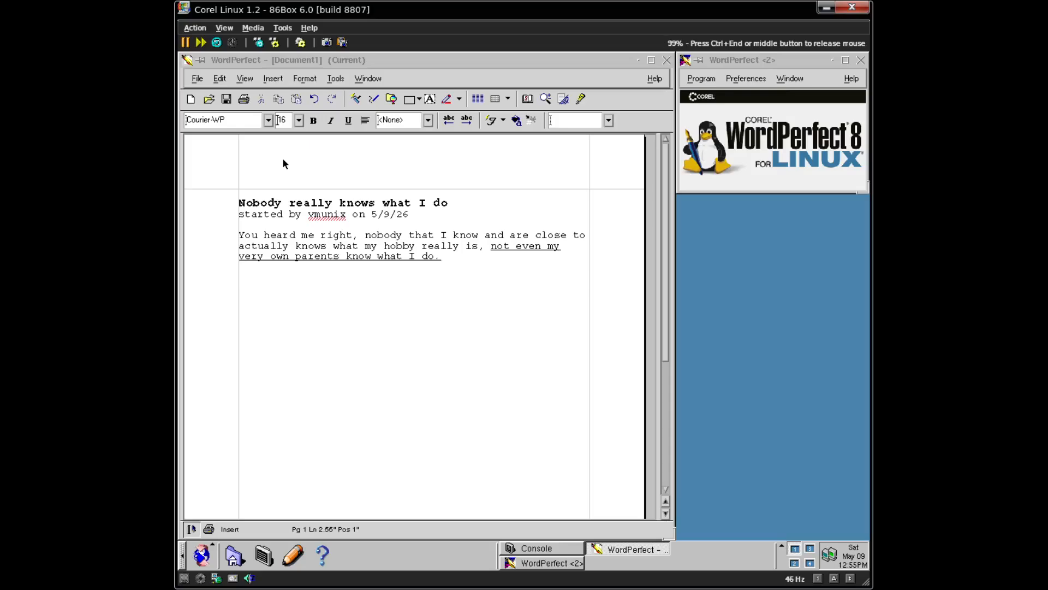
# - Type the bold subheading "What people think I do"
pyautogui.write('What')
pyautogui.press('BackSpace')
pyautogui.press('BackSpace')
pyautogui.press('BackSpace')
pyautogui.press('BackSpace')
pyautogui.hotkey('ctrl', 'b')
pyautogui.write('What people think I do')
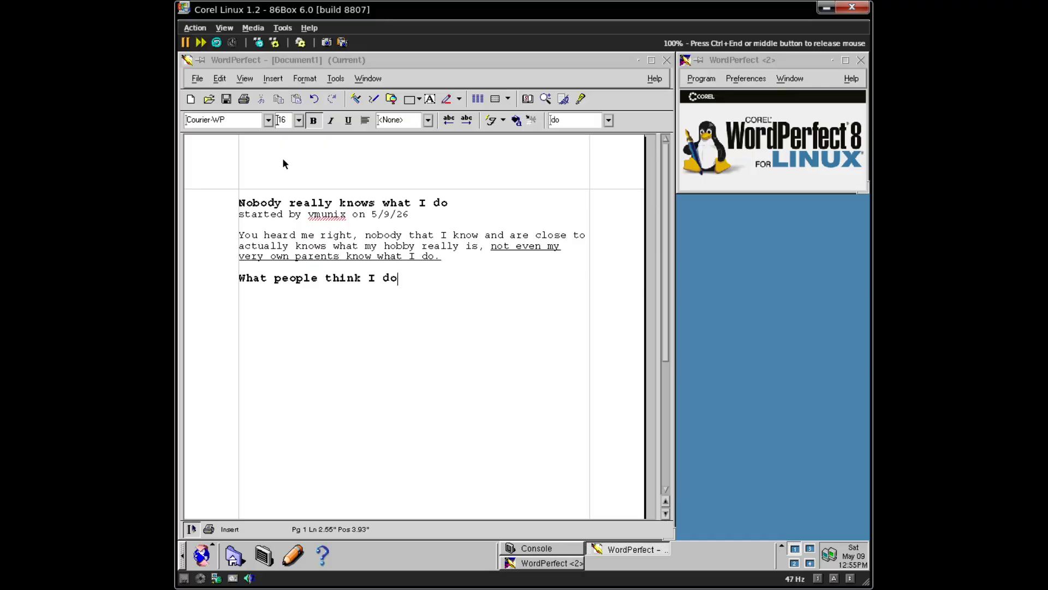
pyautogui.press('Return')
pyautogui.press('Return')
pyautogui.hotkey('ctrl', 'b')
pyautogui.write('So')
pyautogui.press('BackSpace')
pyautogui.press('BackSpace')
# - Set the font size to 14 for the line below the subheading
pyautogui.click(302, 120)
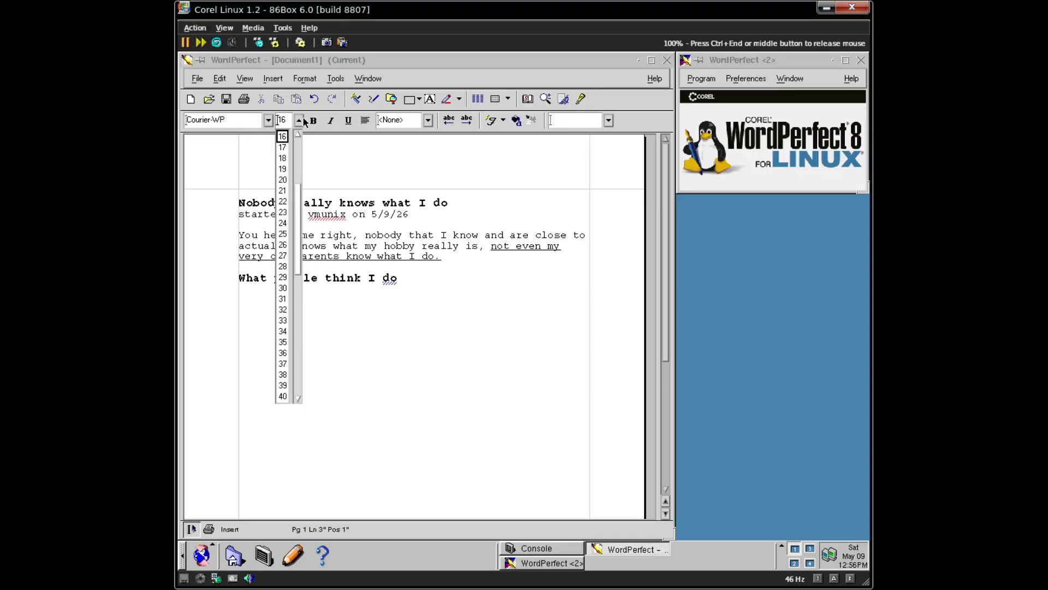
pyautogui.click(302, 120)
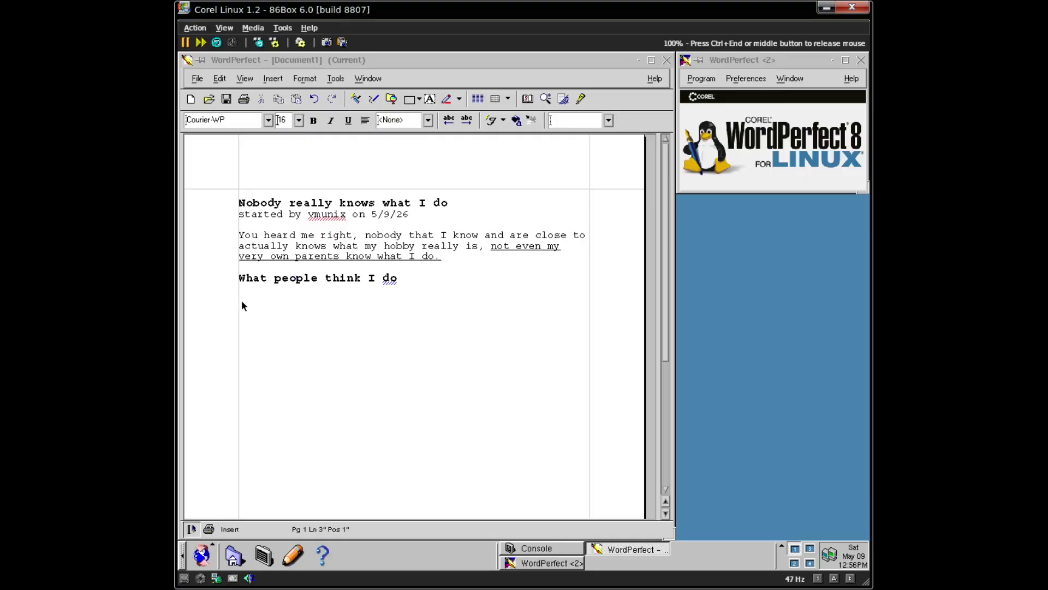
pyautogui.click(296, 126)
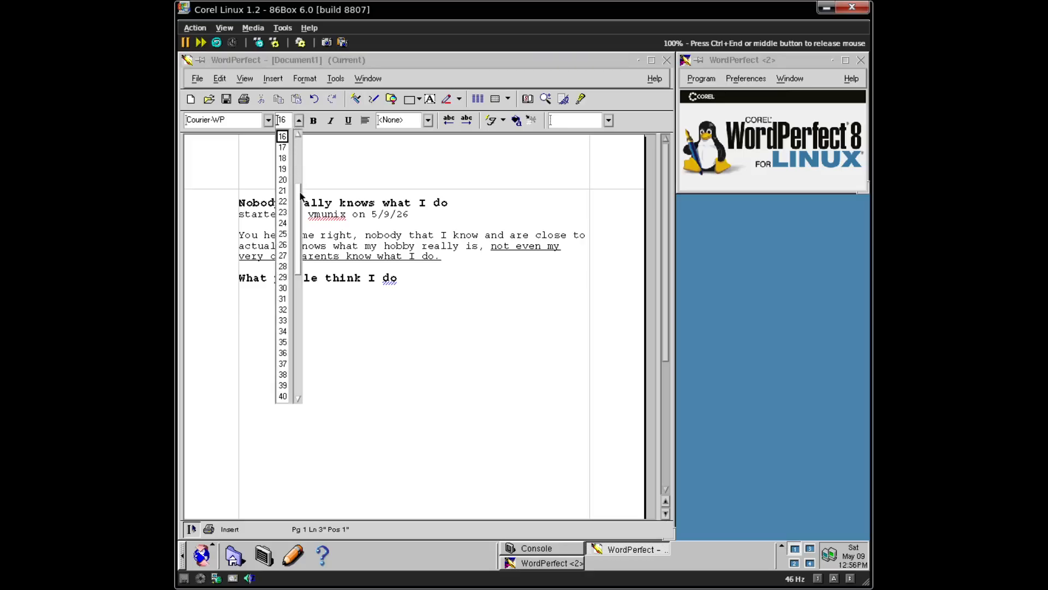
pyautogui.moveTo(299, 193); pyautogui.dragTo(302, 179)
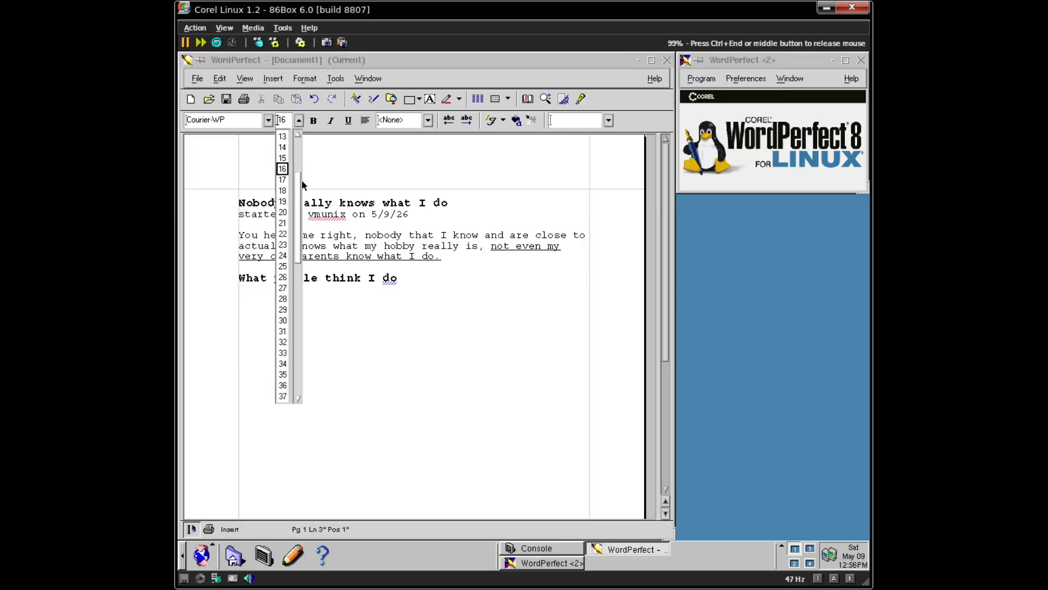
pyautogui.click(283, 149)
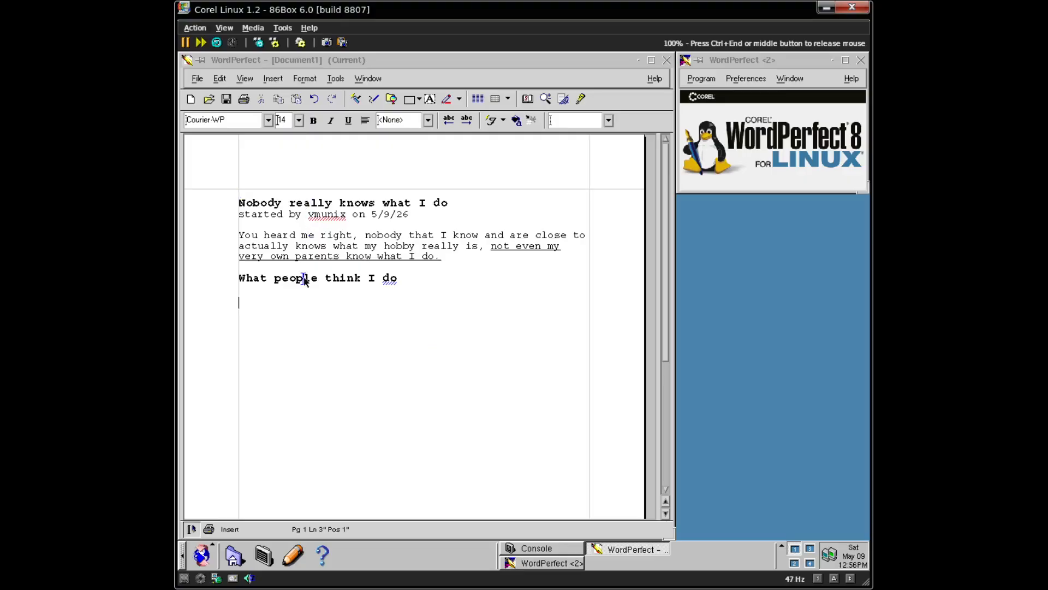
# - Begin the paragraph "So what people think my hobby is" and add the flagged username to the dictionary
pyautogui.write('So what peop')
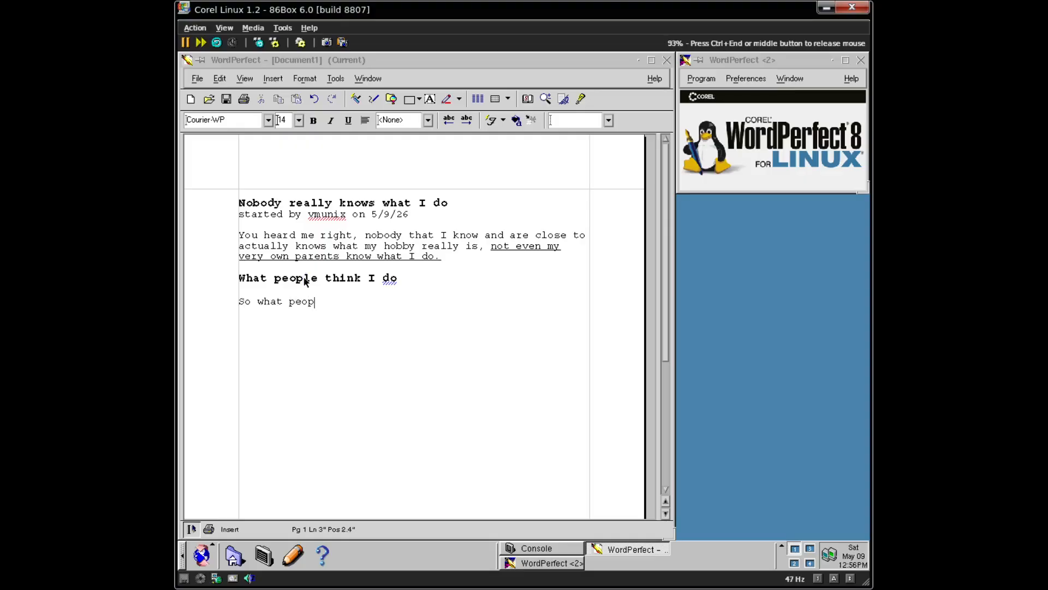
pyautogui.write('le think my hobby is')
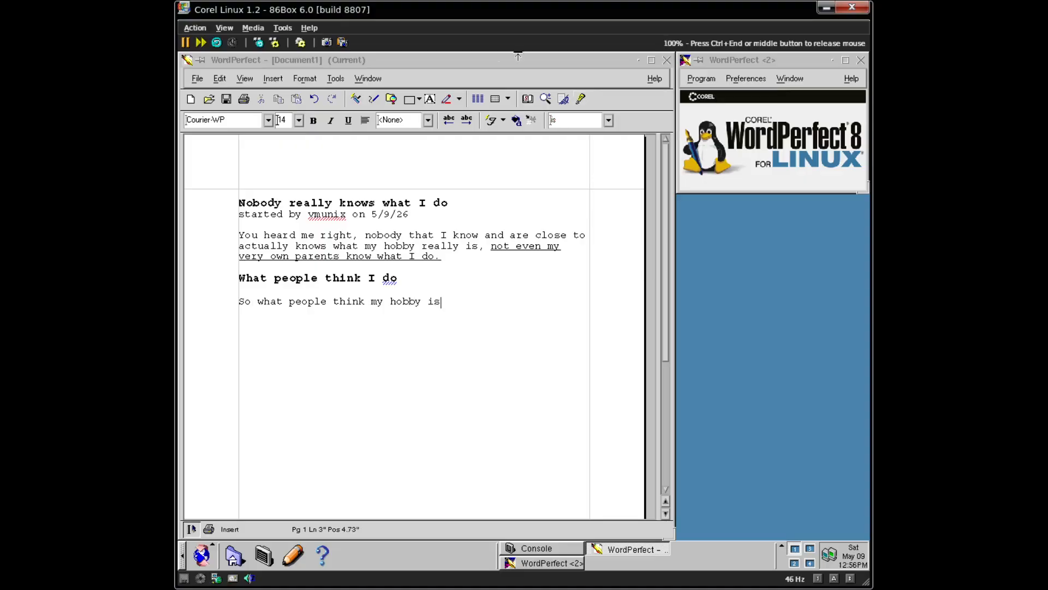
pyautogui.rightClick(331, 216)
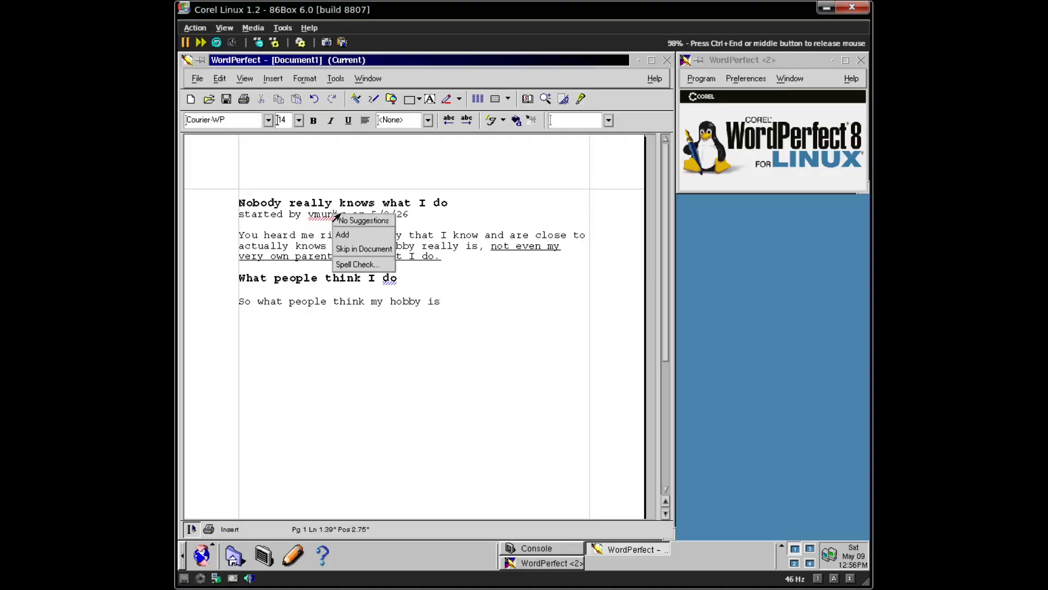
pyautogui.click(365, 236)
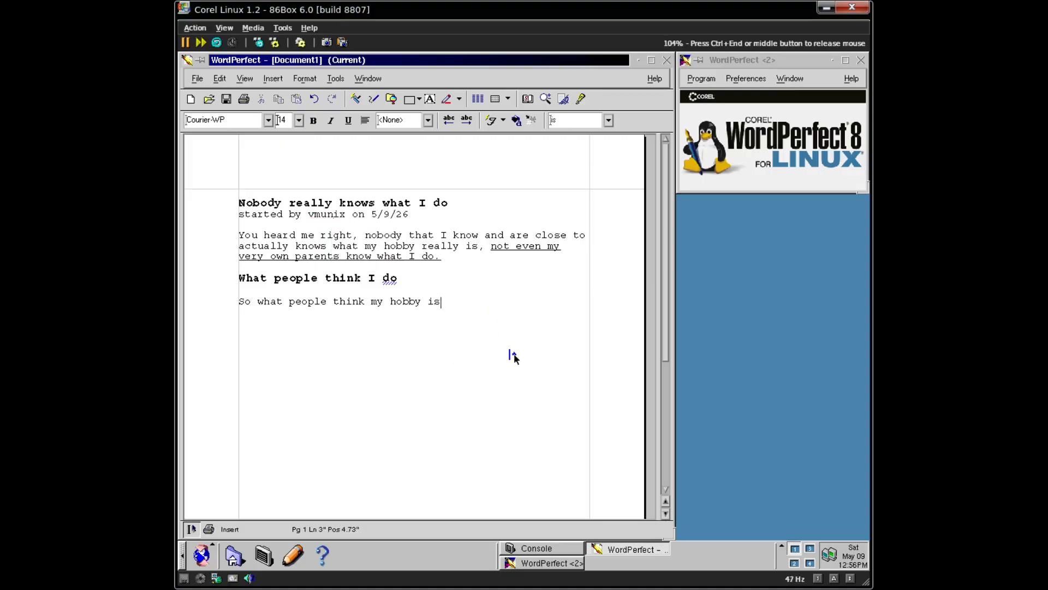
# - Continue with dismantling computers and the footnote-about-my-hobby remark
pyautogui.write('is dismat')
pyautogui.press('BackSpace')
pyautogui.write('ntlining ')
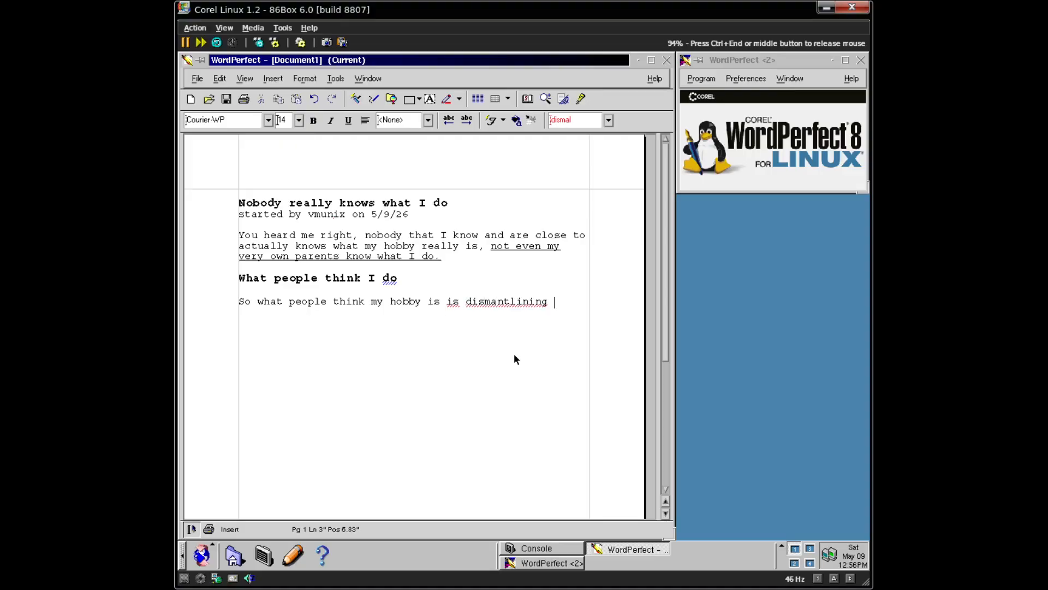
pyautogui.write('compi')
pyautogui.press('BackSpace')
pyautogui.write('uters and ')
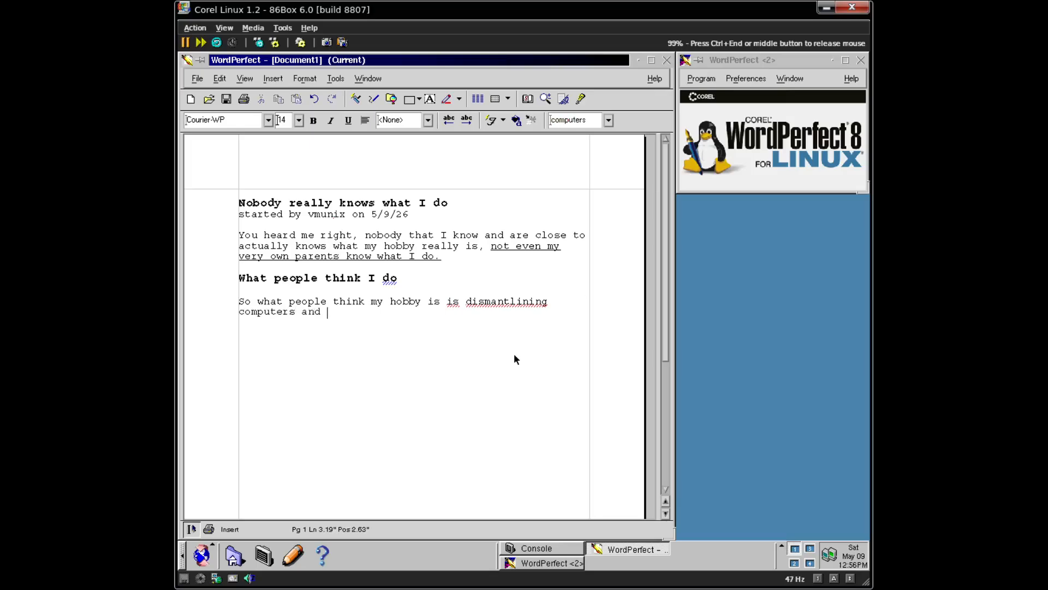
pyautogui.write('putting them')
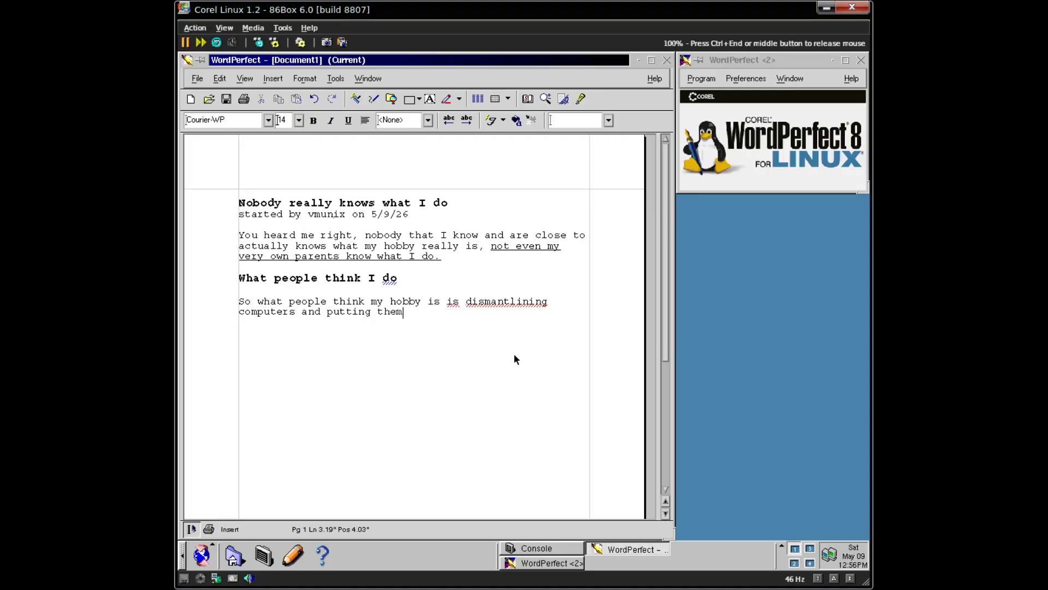
pyautogui.write(' back together. Lis')
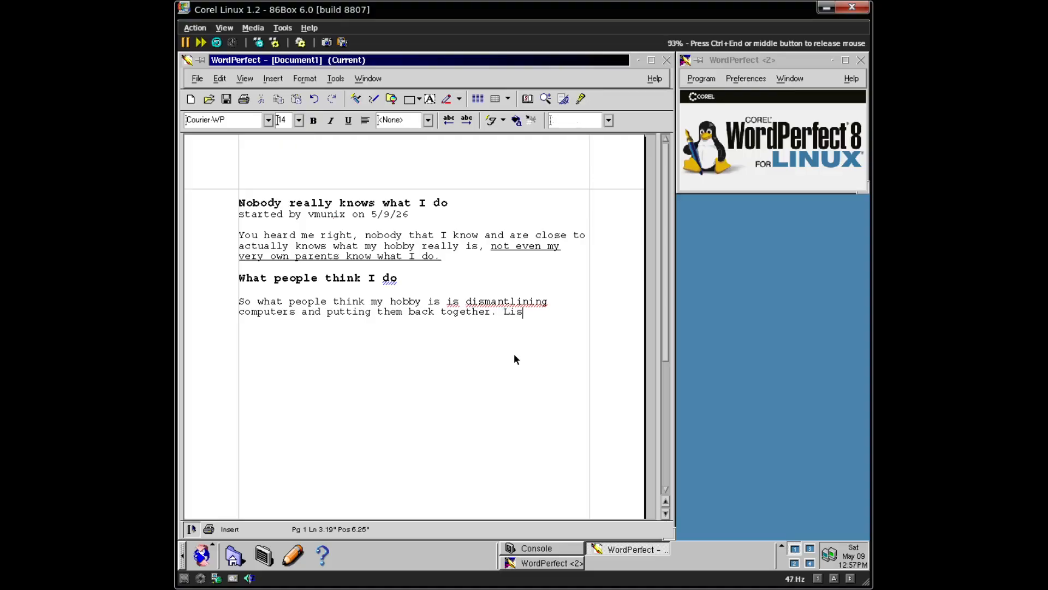
pyautogui.write('tening bac')
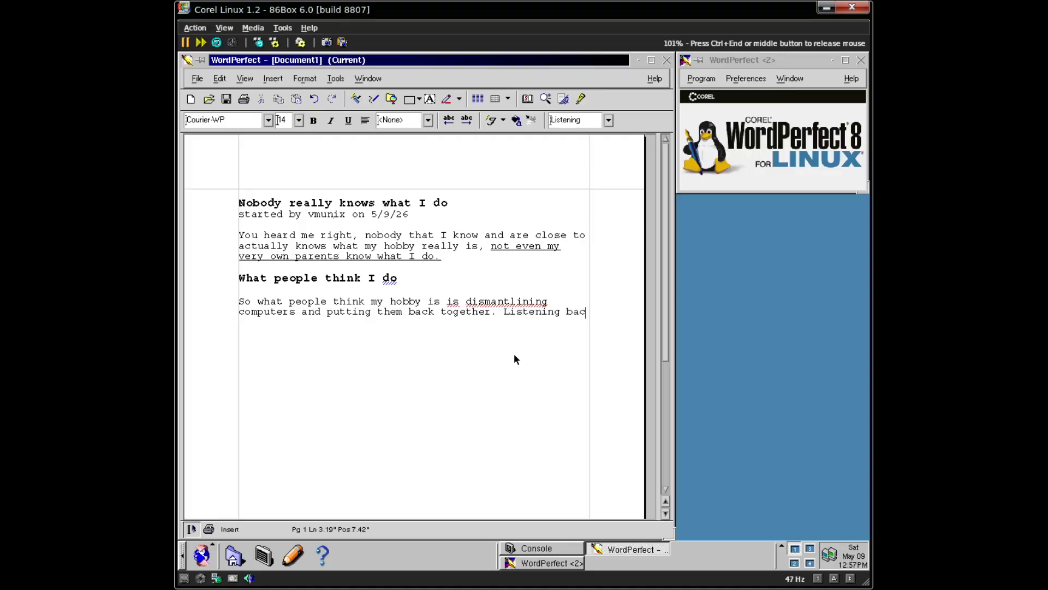
pyautogui.write('k to this, ')
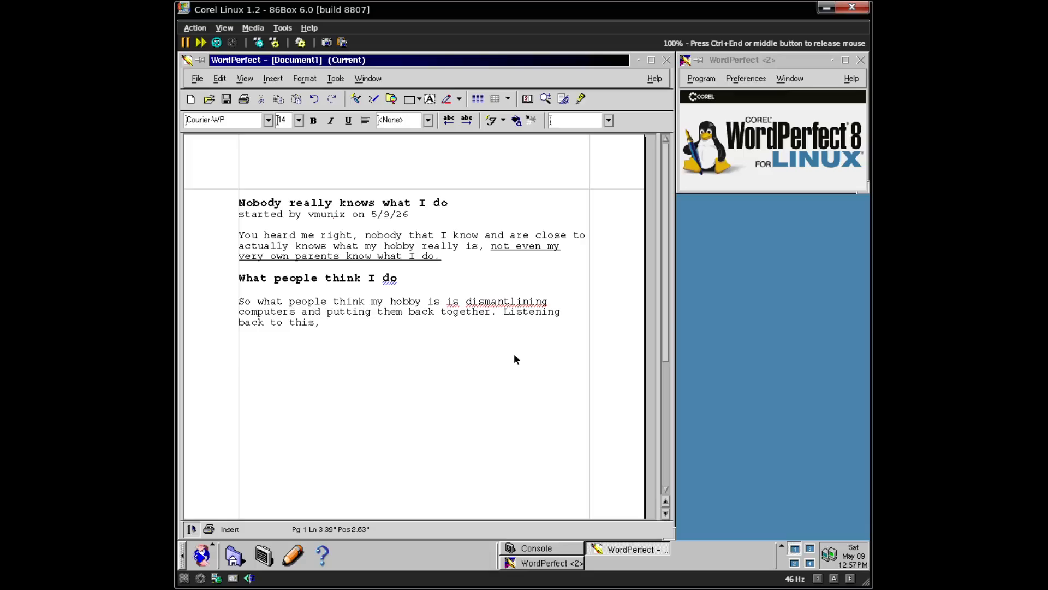
pyautogui.write('kinda feels like an insult')
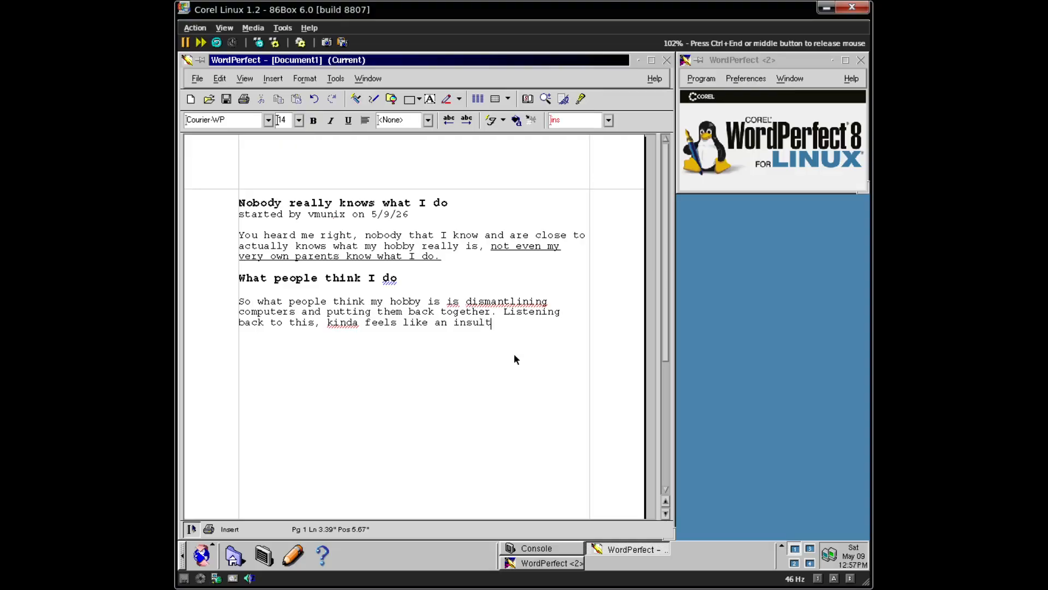
pyautogui.write(' to what I do because that is ')
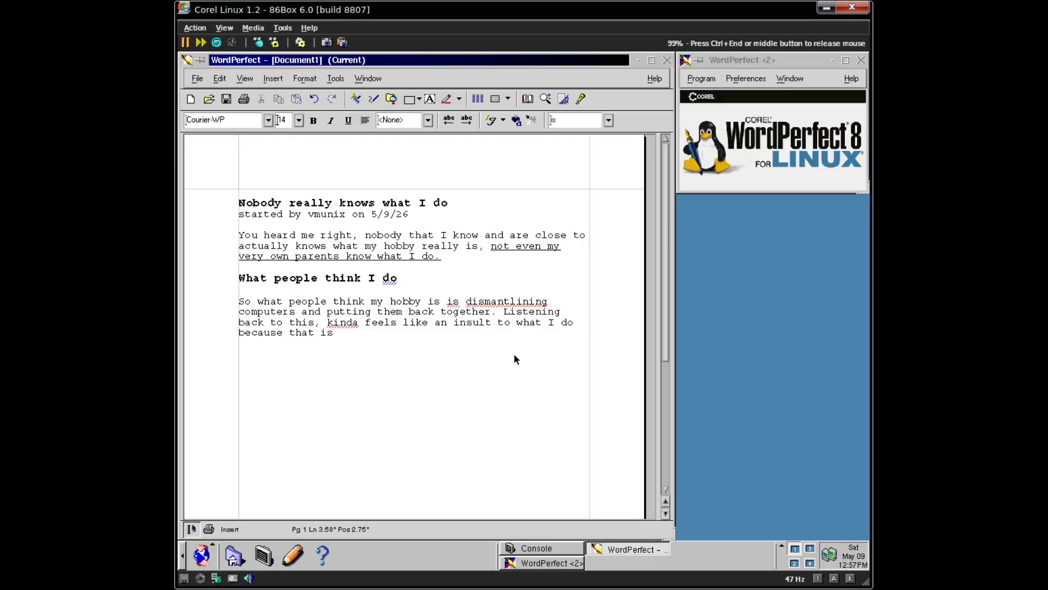
pyautogui.write('just one little tiny good')
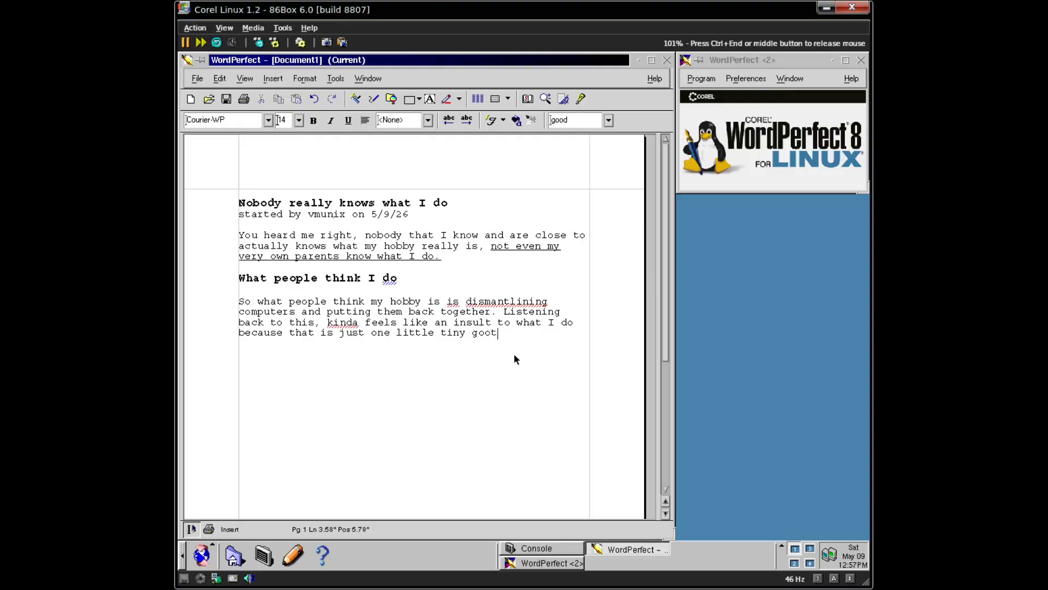
pyautogui.press('BackSpace')
pyautogui.press('BackSpace')
pyautogui.press('BackSpace')
pyautogui.press('BackSpace')
pyautogui.write('footnote as to what ')
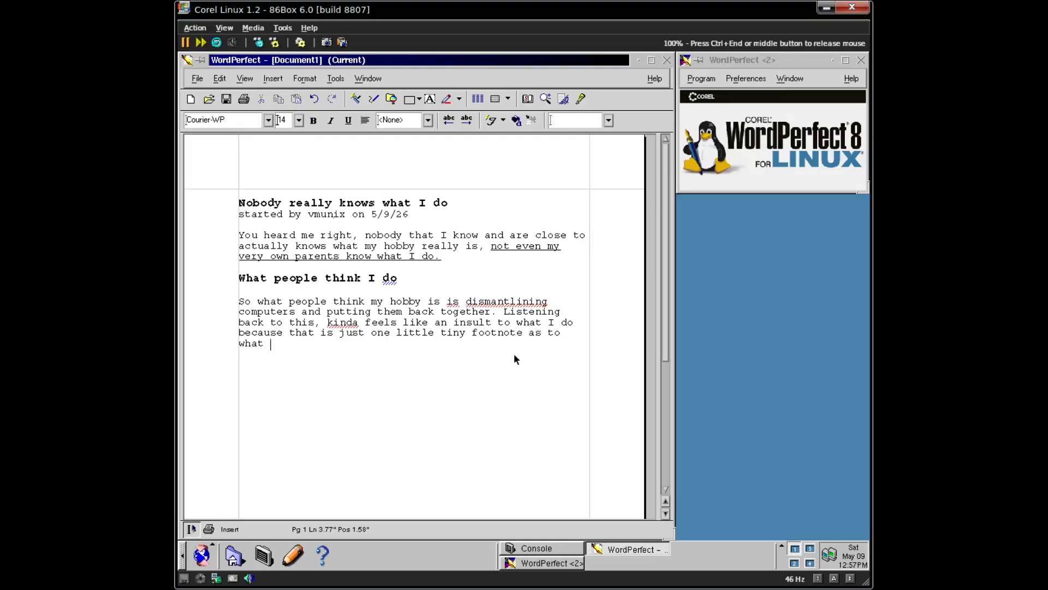
pyautogui.write('my bobby is. To put that')
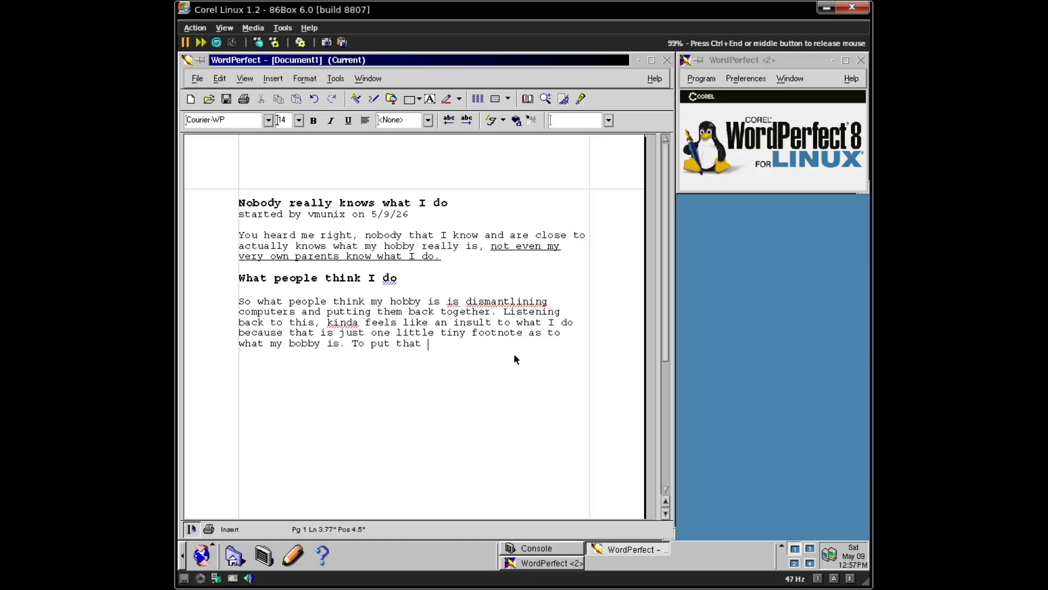
pyautogui.write(" in perspective, that's li")
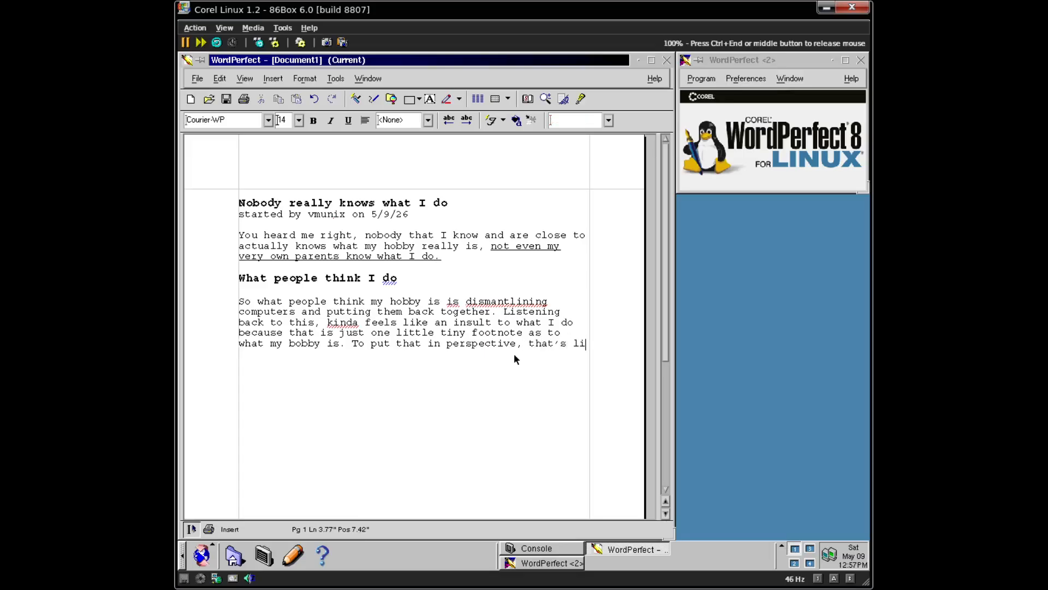
pyautogui.write('ke saying Benjamin')
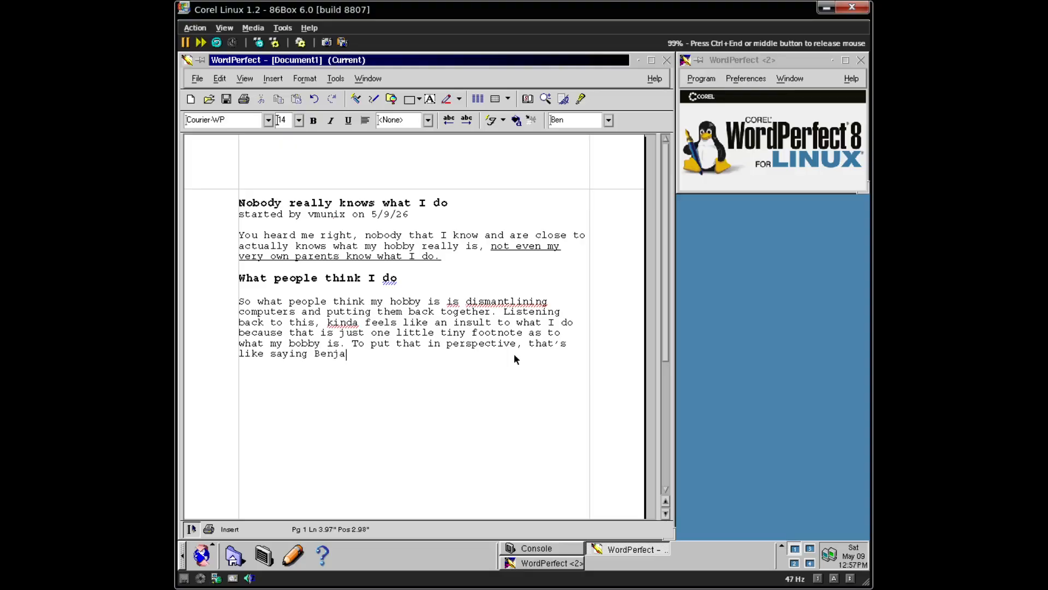
# - Finish the Benjamin Franklin comparison, ending "a small thing he did in the big picture."
pyautogui.write('anlkin w')
pyautogui.write('as ')
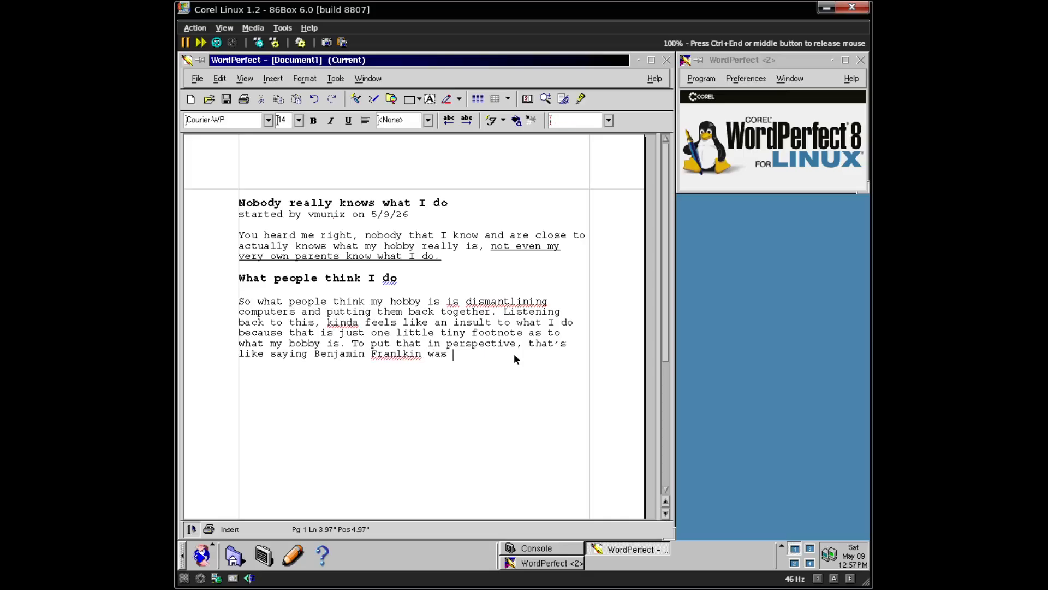
pyautogui.write('was')
pyautogui.press('BackSpace')
pyautogui.press('BackSpace')
pyautogui.press('BackSpace')
pyautogui.press('BackSpace')
pyautogui.write('all with the girls then')
pyautogui.press('BackSpace')
pyautogui.press('BackSpace')
pyautogui.press('BackSpace')
pyautogui.press('BackSpace')
pyautogui.write('back then,')
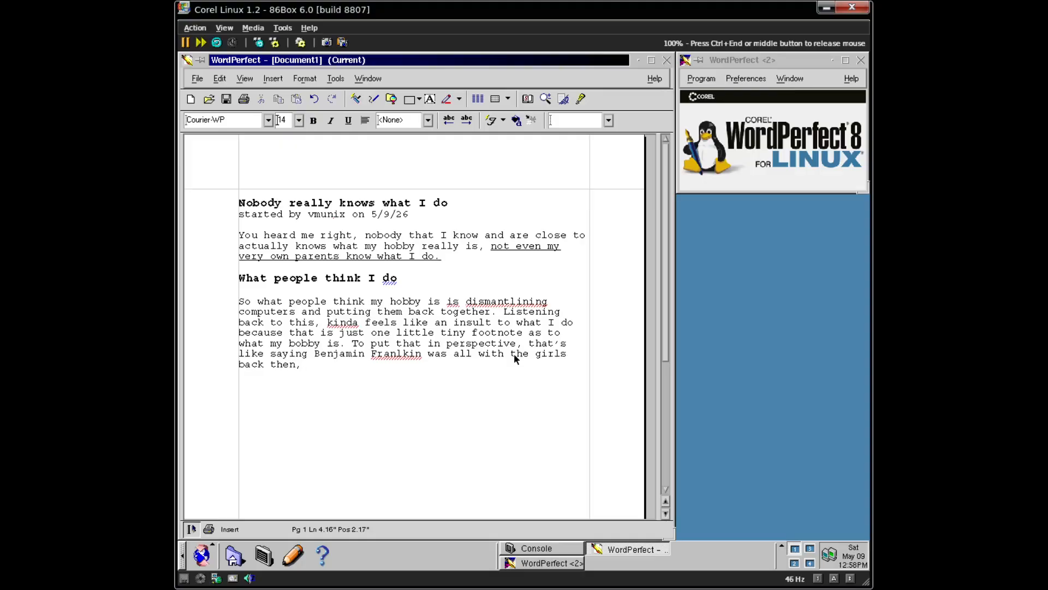
pyautogui.write('even though tha')
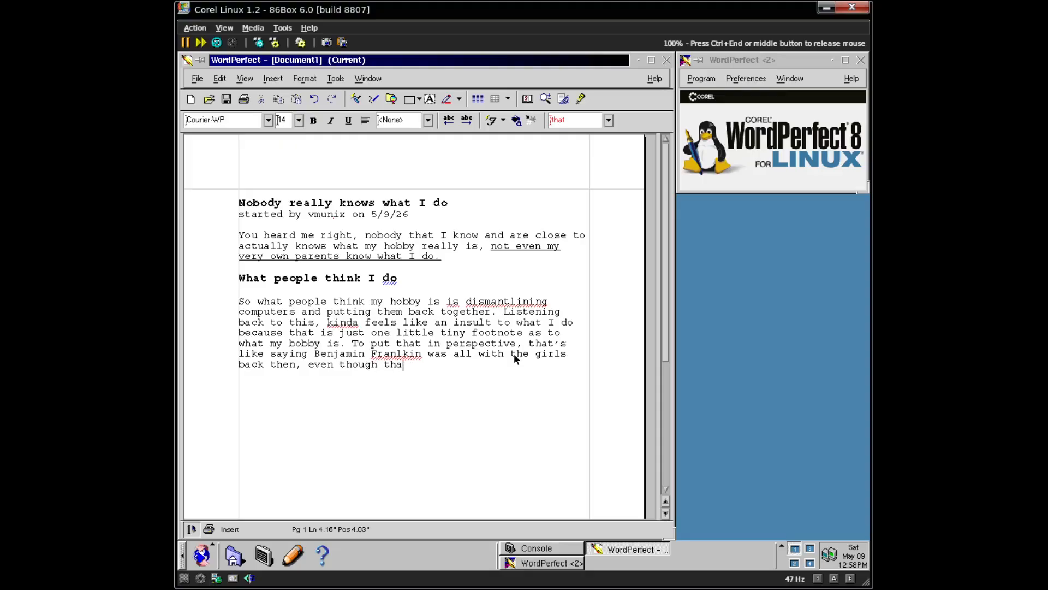
pyautogui.write("t's ")
pyautogui.write('only a sma')
pyautogui.write('ll thing')
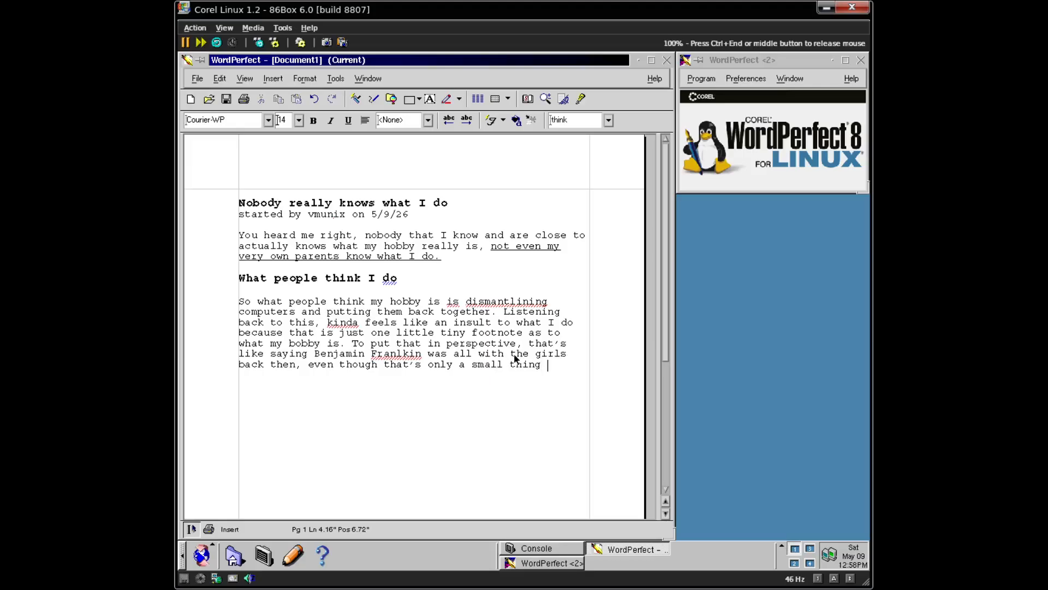
pyautogui.write(' he did in the big p')
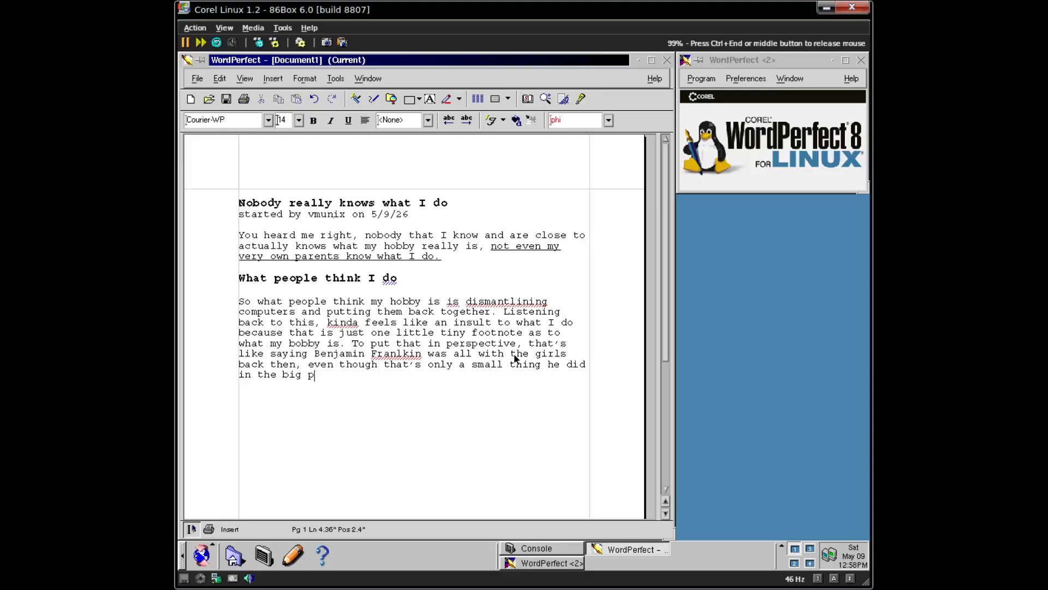
pyautogui.write('icture.')
# - Ignore the doubled "is", add "kinda" to the dictionary and correct the misspelling to "Franklin"
pyautogui.rightClick(504, 307)
pyautogui.press('Escape')
pyautogui.rightClick(535, 309)
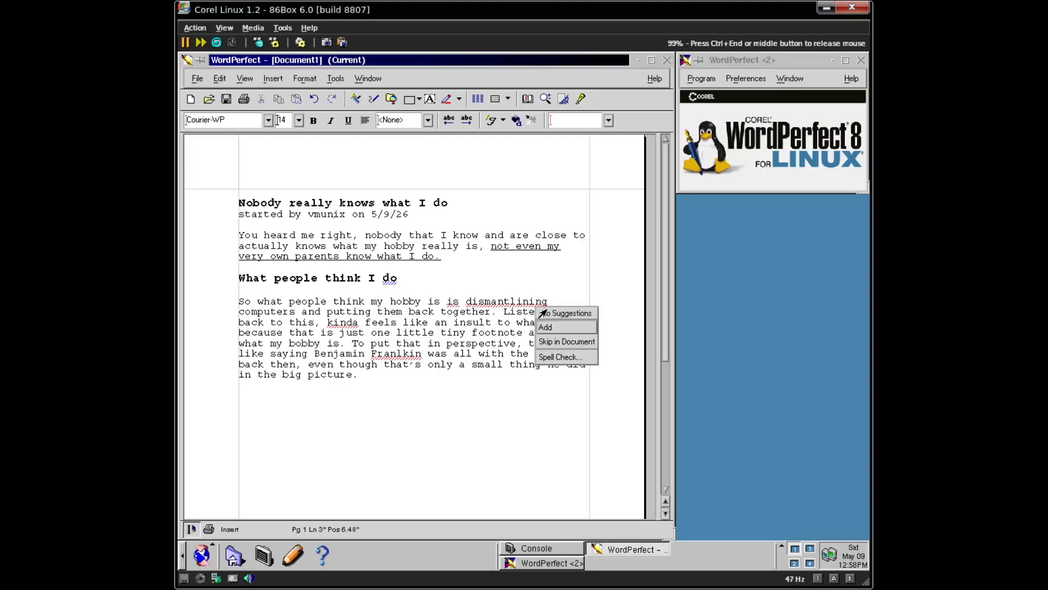
pyautogui.click(554, 328)
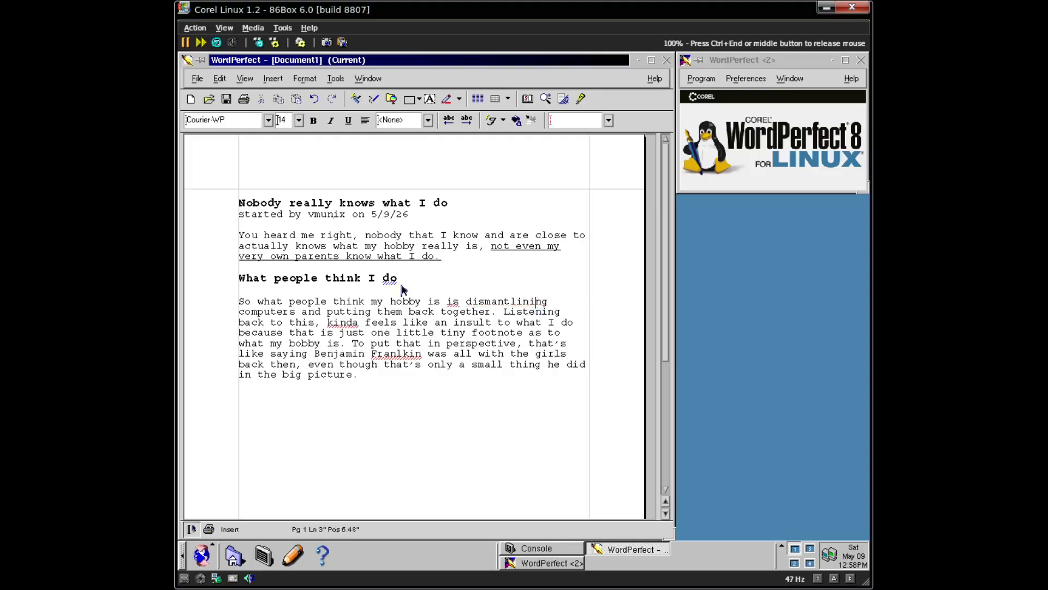
pyautogui.rightClick(452, 302)
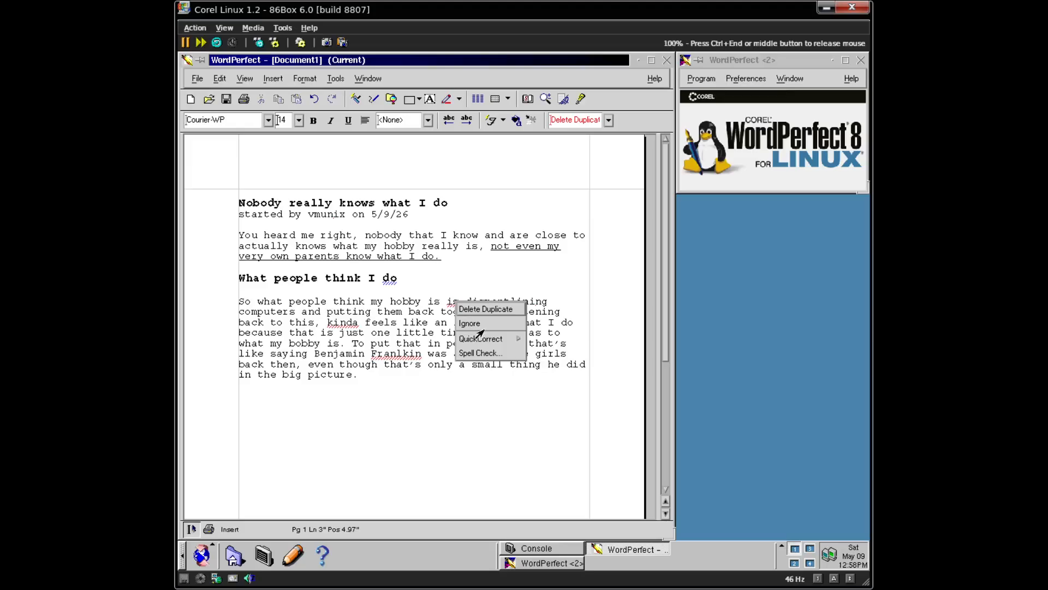
pyautogui.click(321, 344)
pyautogui.rightClick(345, 323)
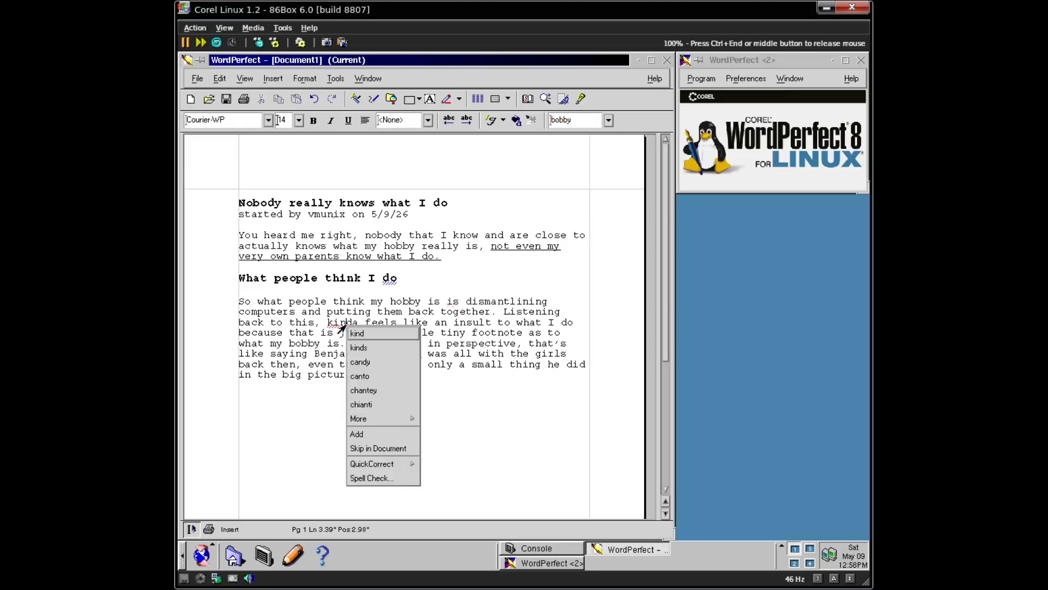
pyautogui.click(375, 434)
pyautogui.rightClick(409, 360)
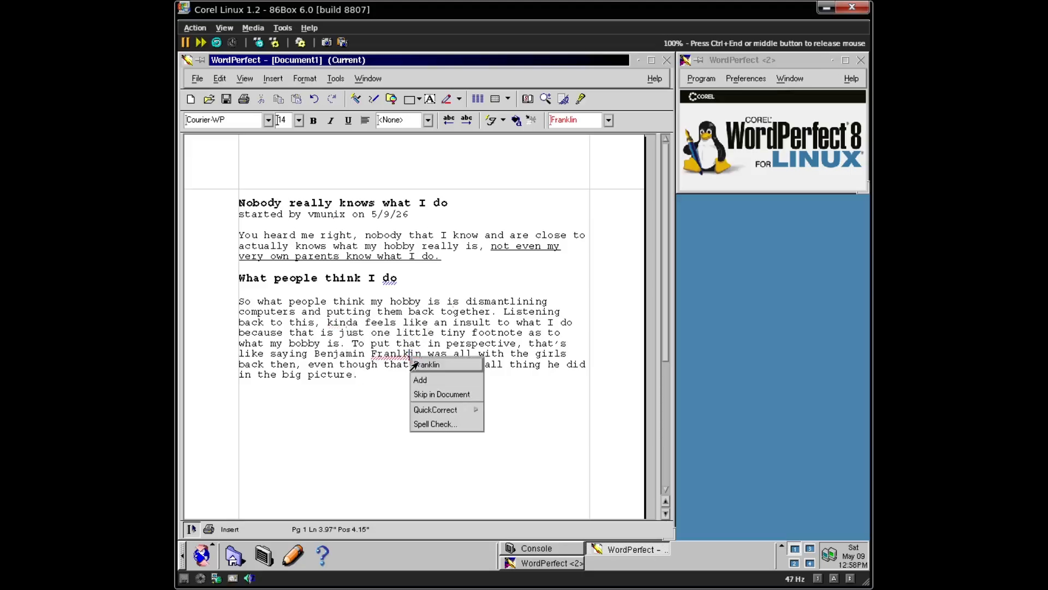
pyautogui.click(418, 366)
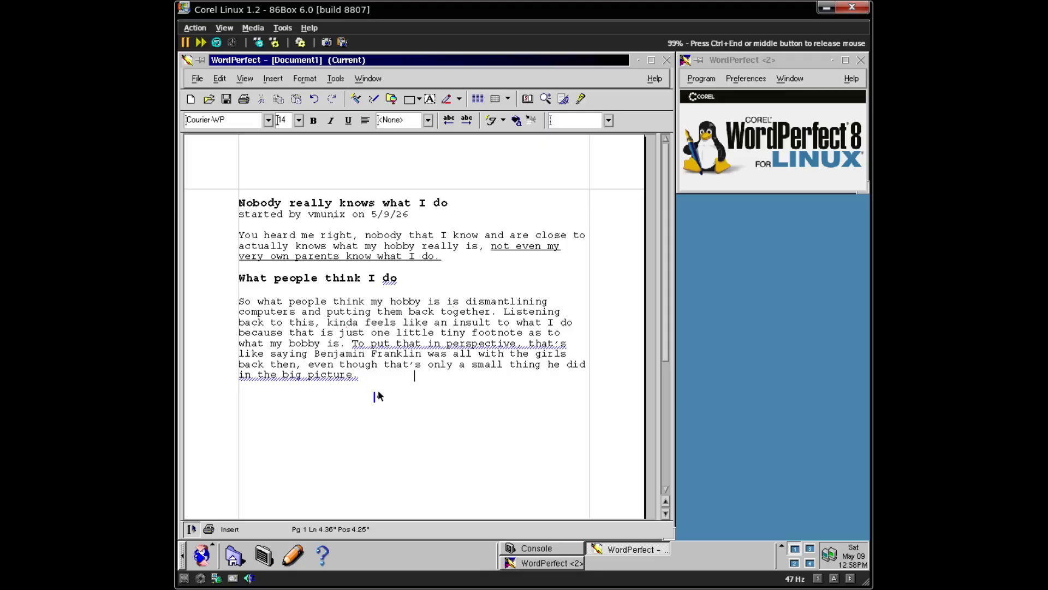
# - Type the heading "What I actually do" and a paragraph ending "break it down one by one."
pyautogui.press('Return')
pyautogui.press('Return')
pyautogui.write('What I actual')
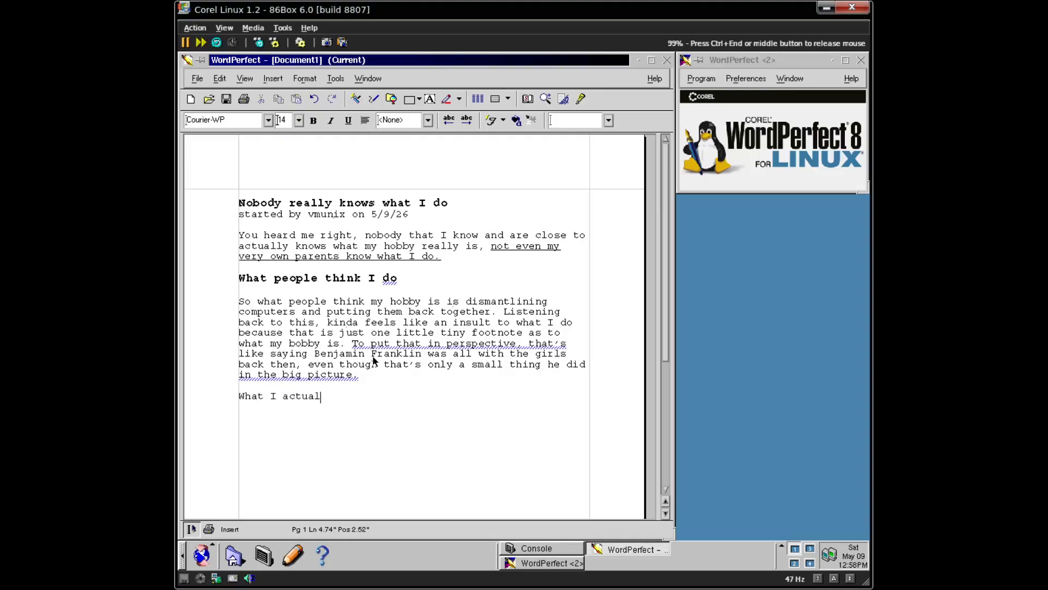
pyautogui.write('ly do')
pyautogui.press('Return')
pyautogui.press('Return')
pyautogui.write('What I do is very com')
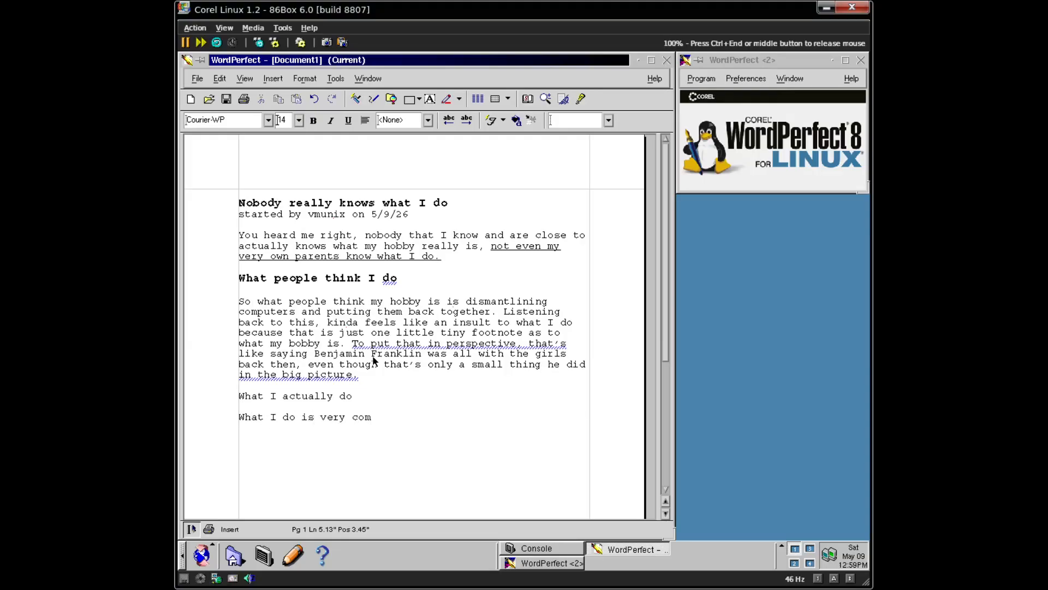
pyautogui.write('plicated, and my ho')
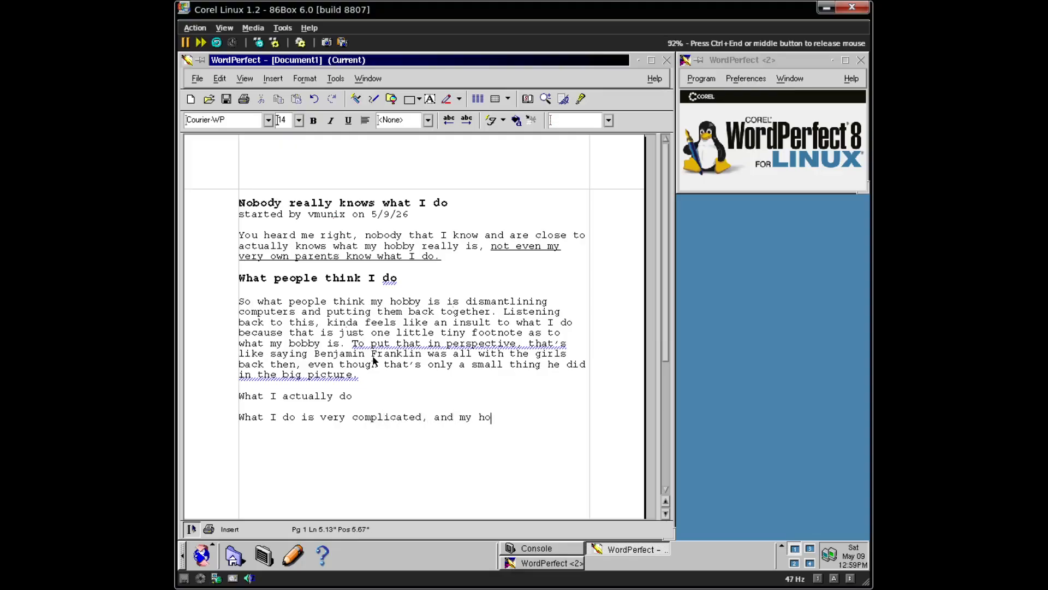
pyautogui.write('bby is baj')
pyautogui.press('BackSpace')
pyautogui.press('BackSpace')
pyautogui.write('asically it')
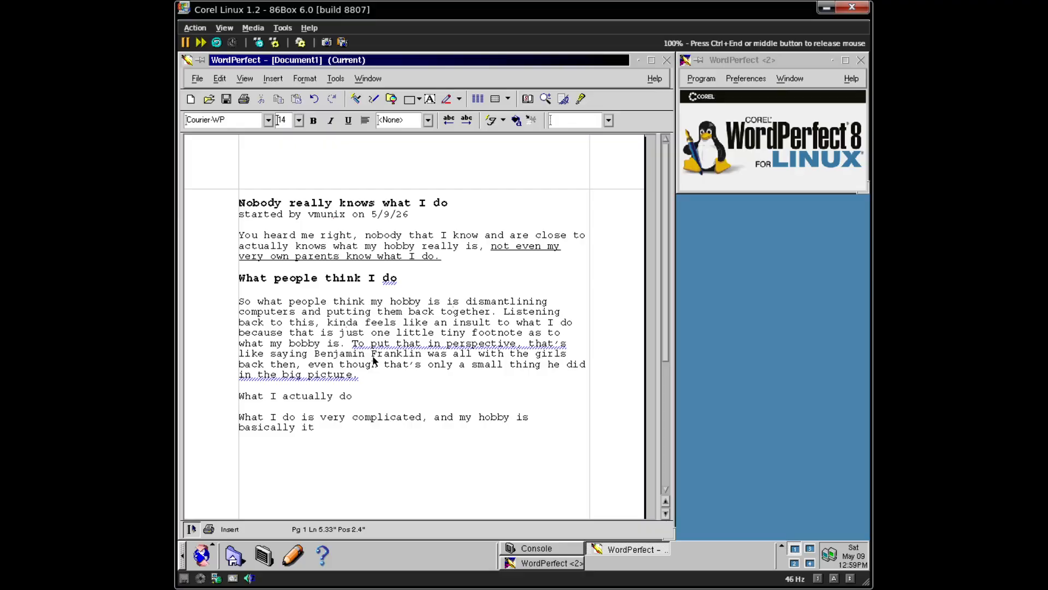
pyautogui.write("'s own hobby in itself")
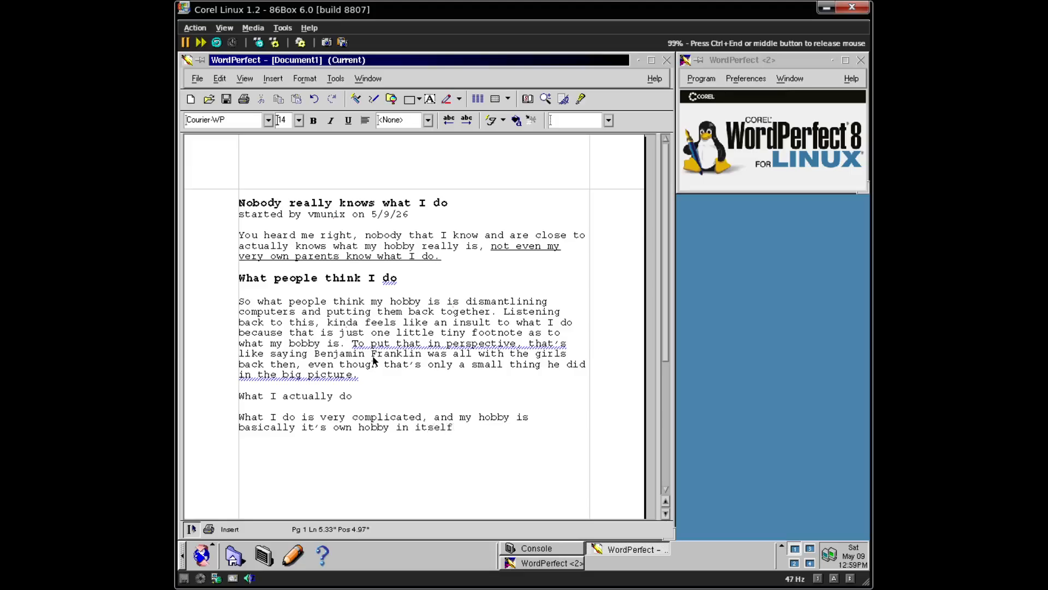
pyautogui.write(", so I'll break it down")
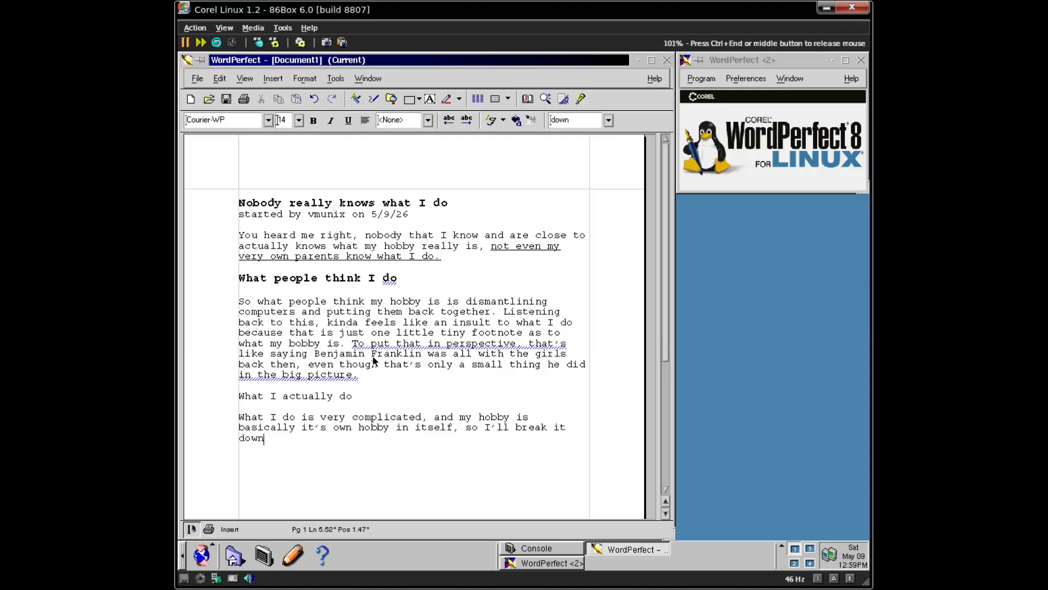
pyautogui.write(' one by one.')
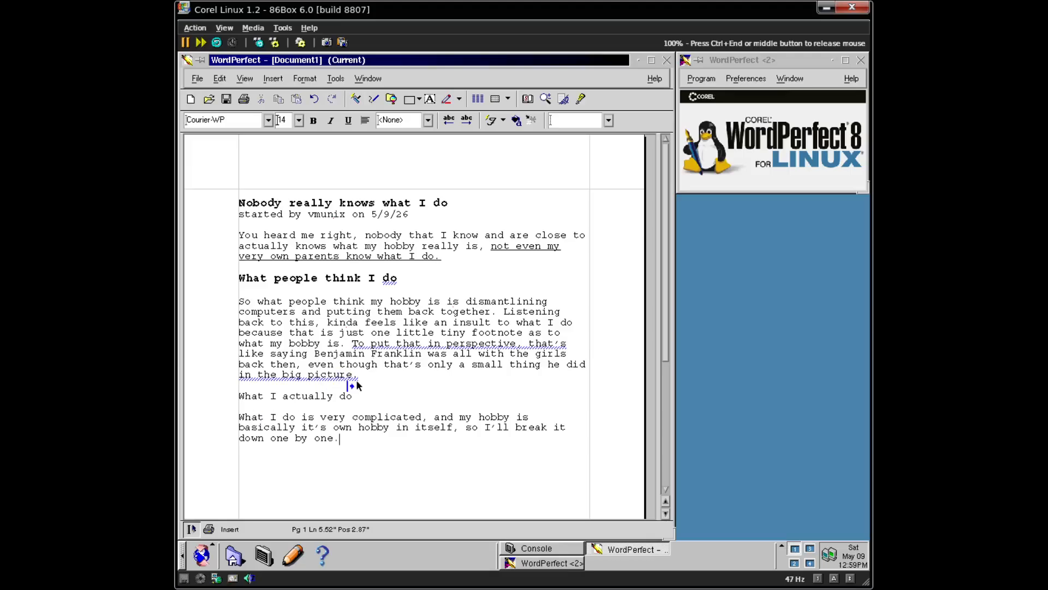
# - Make the "What I actually do" heading 16 pt
pyautogui.moveTo(352, 396); pyautogui.dragTo(239, 398)
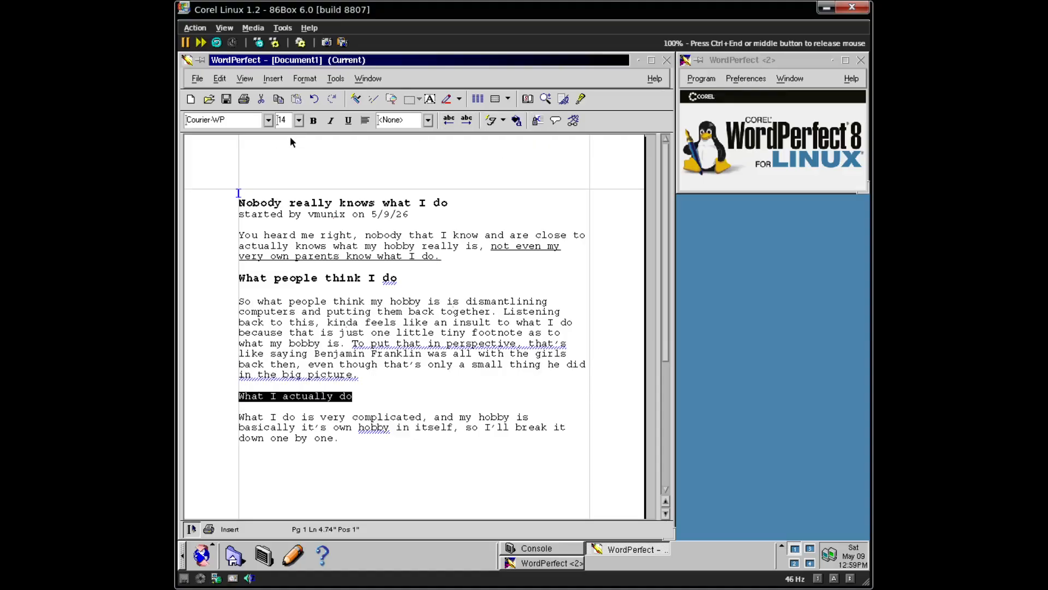
pyautogui.click(298, 121)
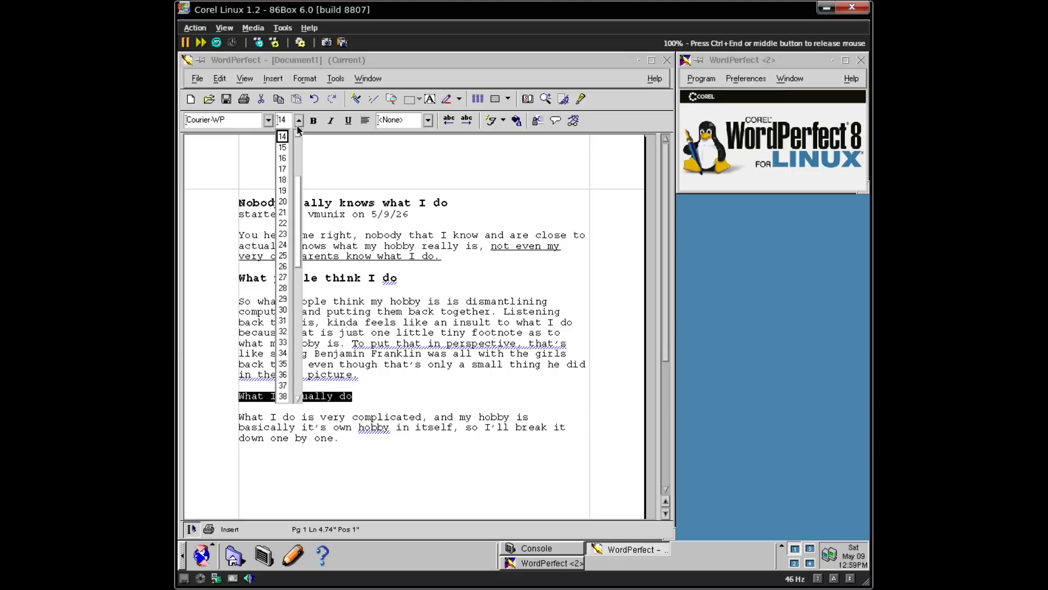
pyautogui.click(282, 158)
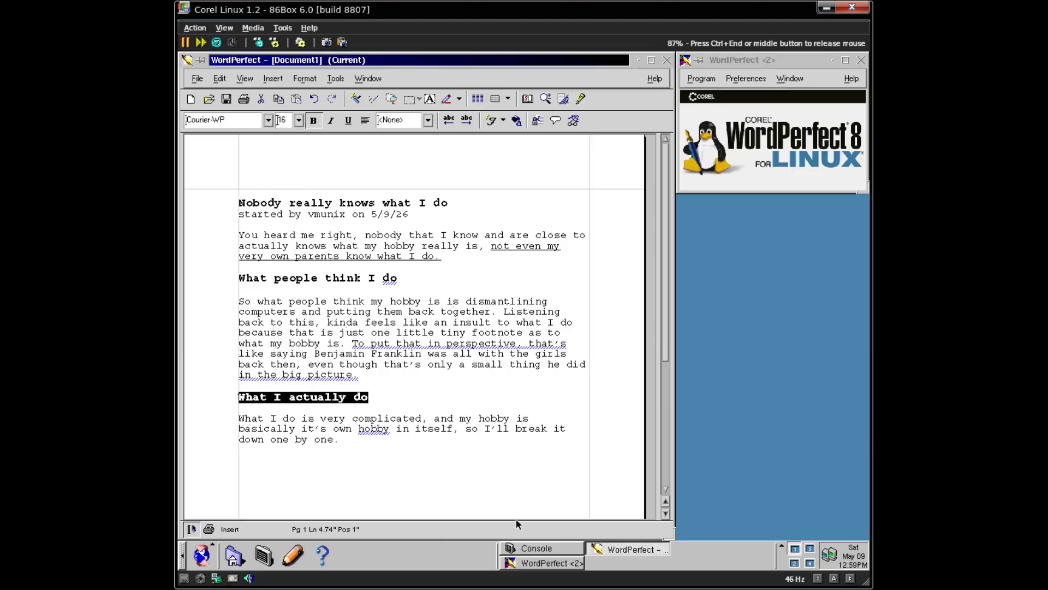
pyautogui.click(339, 439)
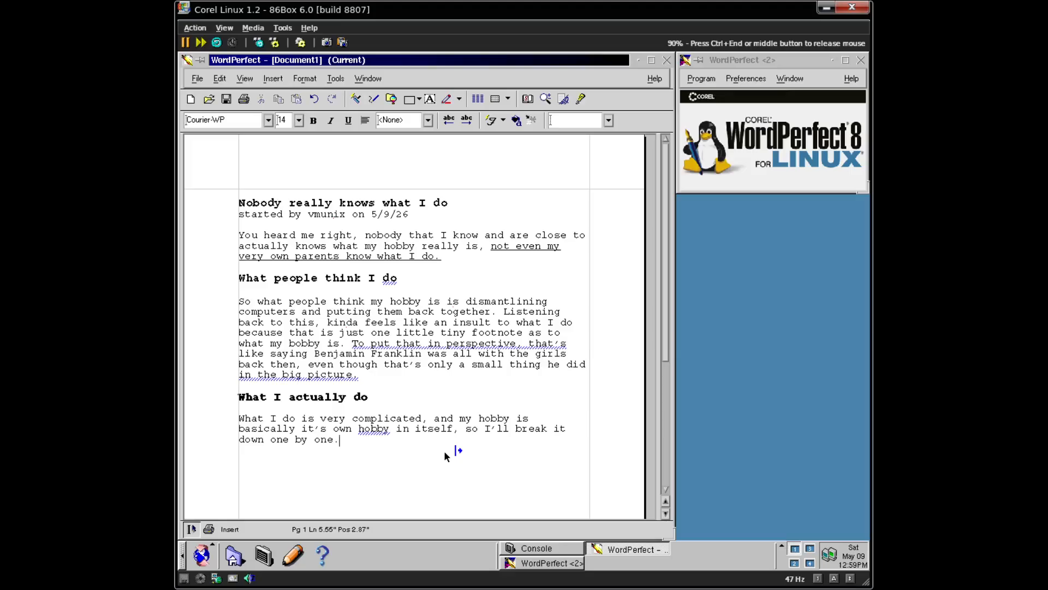
# - Type a new paragraph: as a retro computing enthusiast, Windows, DOS and MacOS Classic bore me, so I prefer UNIX-like systems
pyautogui.press('Return')
pyautogui.press('Return')
pyautogui.write('I am a retro computing ent')
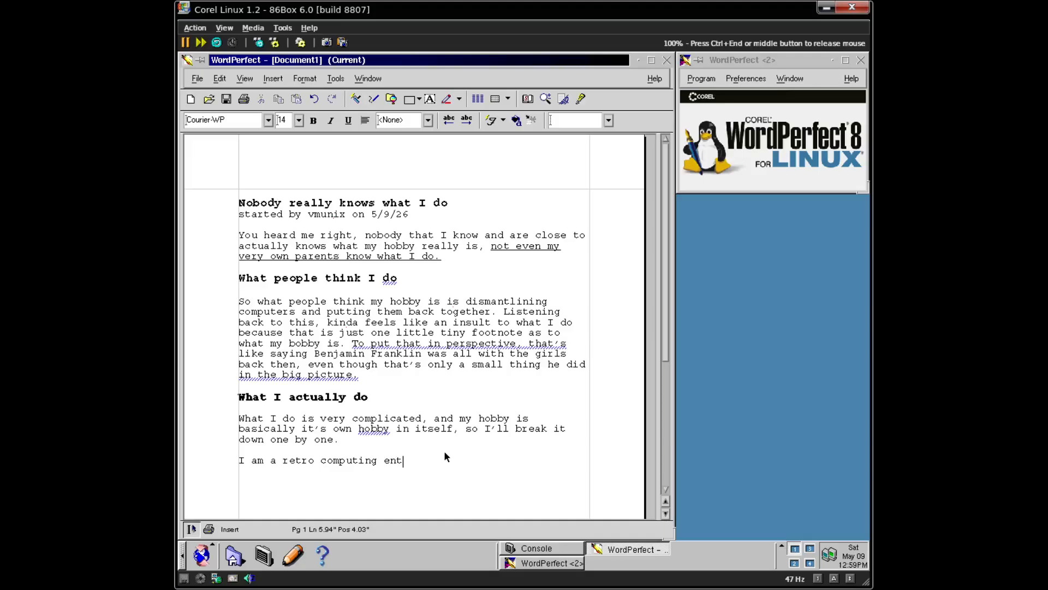
pyautogui.write('husiast, but I think that Wind')
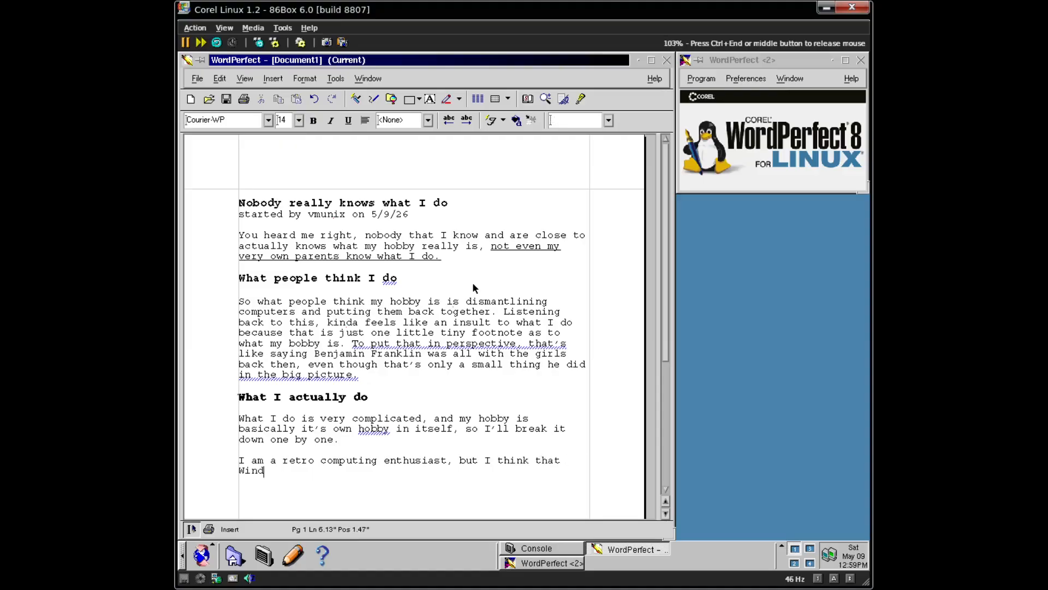
pyautogui.write('ows and DOS and ')
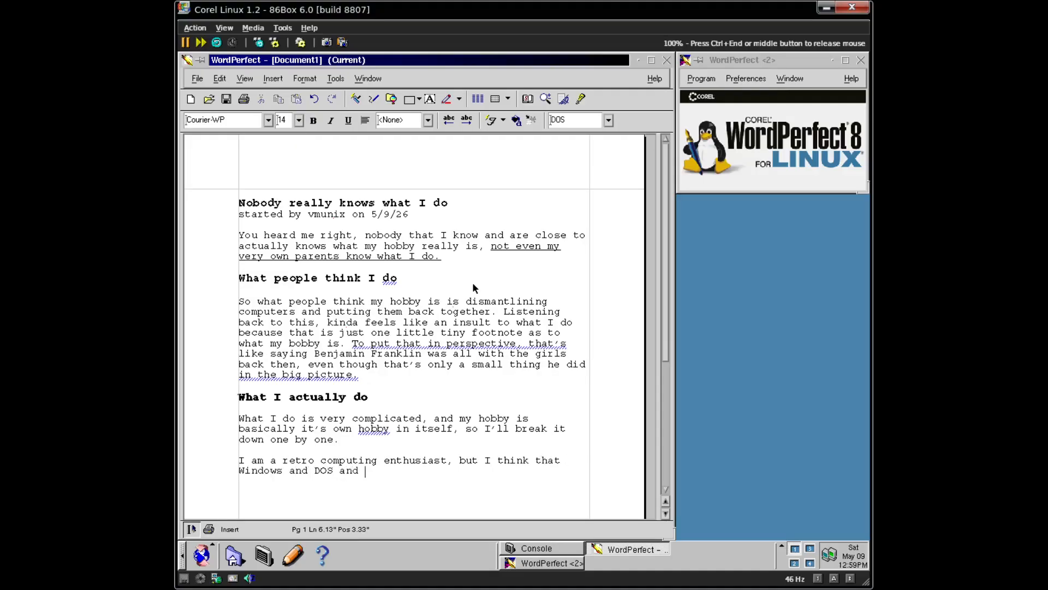
pyautogui.write('MacOS cl')
pyautogui.write('lassic')
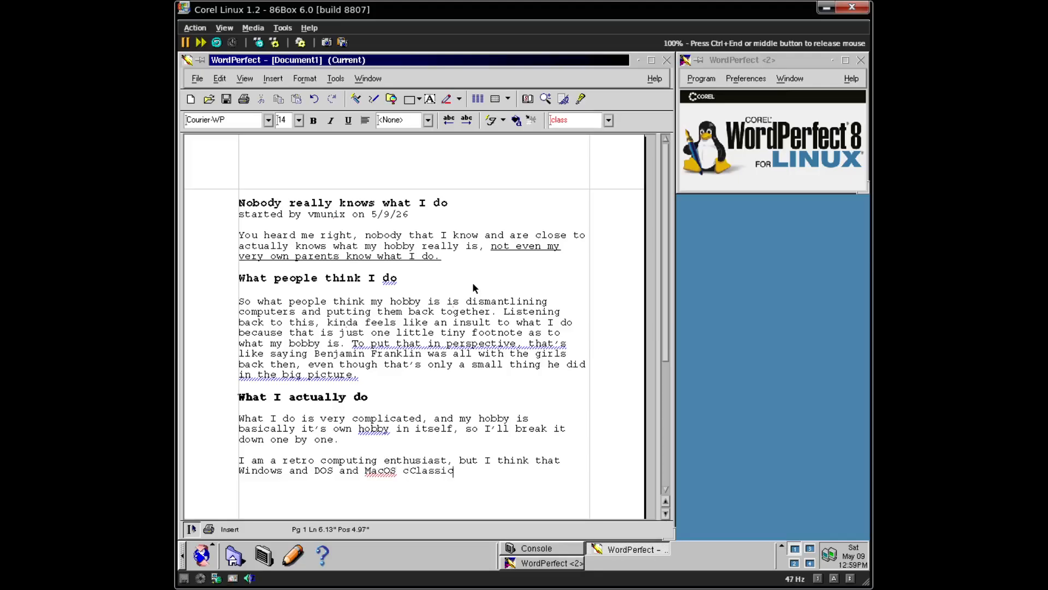
pyautogui.press('BackSpace')
pyautogui.press('BackSpace')
pyautogui.press('BackSpace')
pyautogui.press('BackSpace')
pyautogui.press('BackSpace')
pyautogui.press('BackSpace')
pyautogui.press('BackSpace')
pyautogui.write('Classic is boring ')
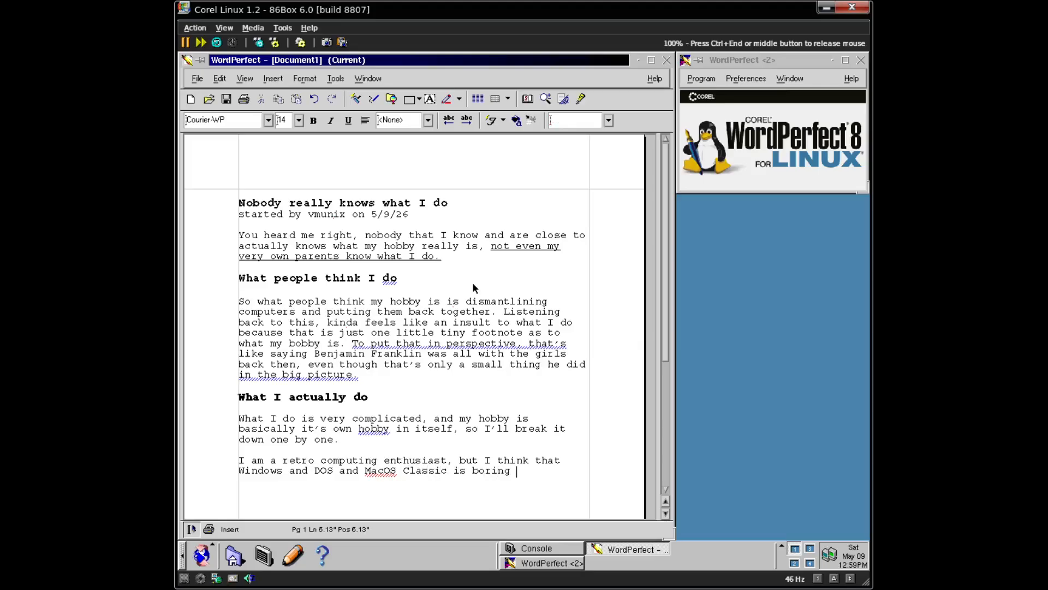
pyautogui.write('as heck, so I like using UN')
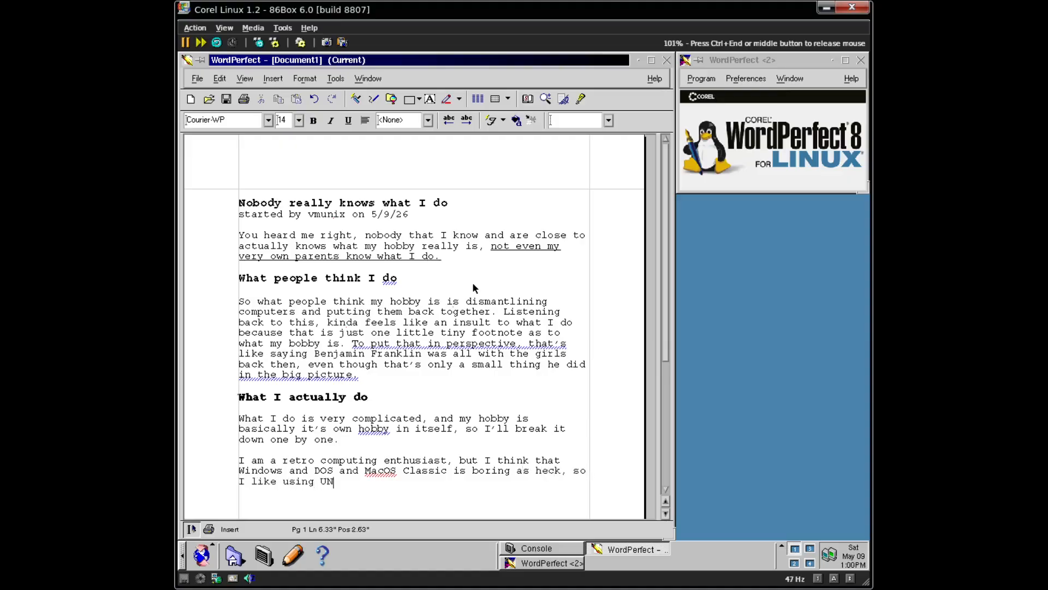
pyautogui.write('IX and UNIX-liek')
pyautogui.write(' op')
pyautogui.press('BackSpace')
pyautogui.press('BackSpace')
pyautogui.press('BackSpace')
pyautogui.press('BackSpace')
pyautogui.write('ke operating systems ')
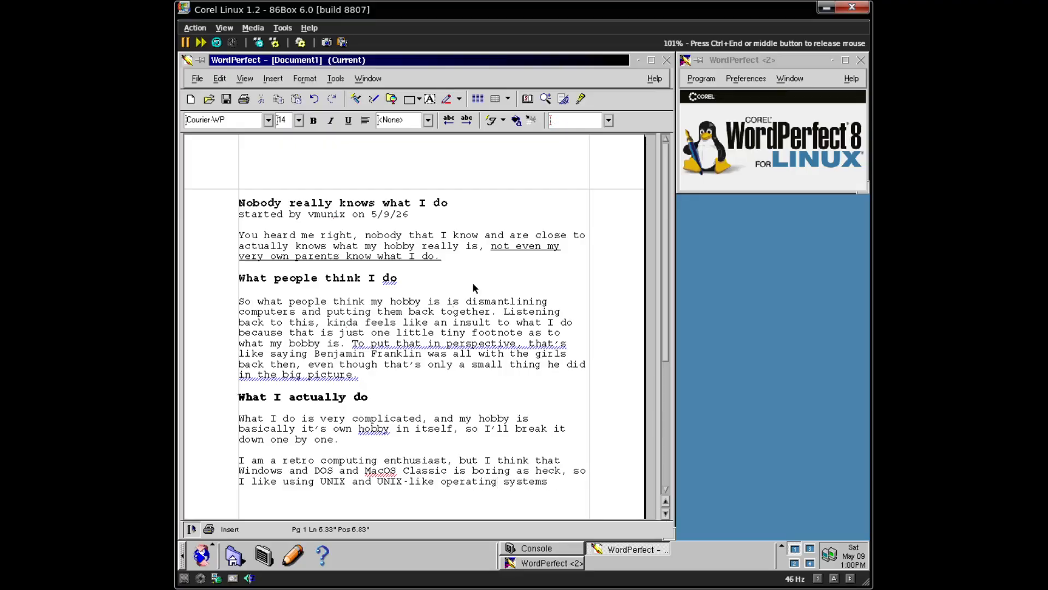
pyautogui.write('on them. Something')
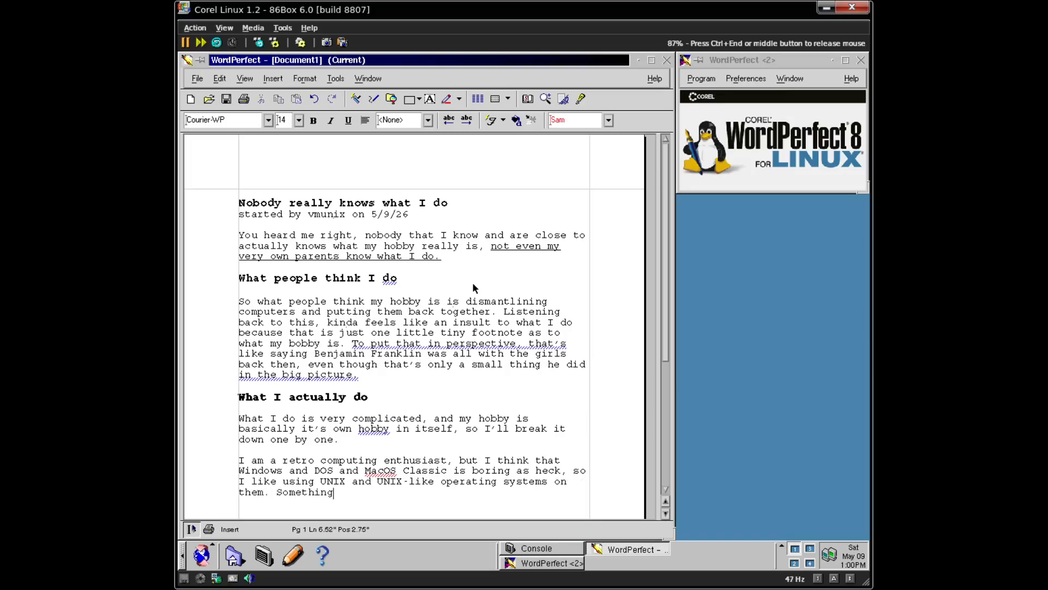
pyautogui.write(' about my retro computing markj')
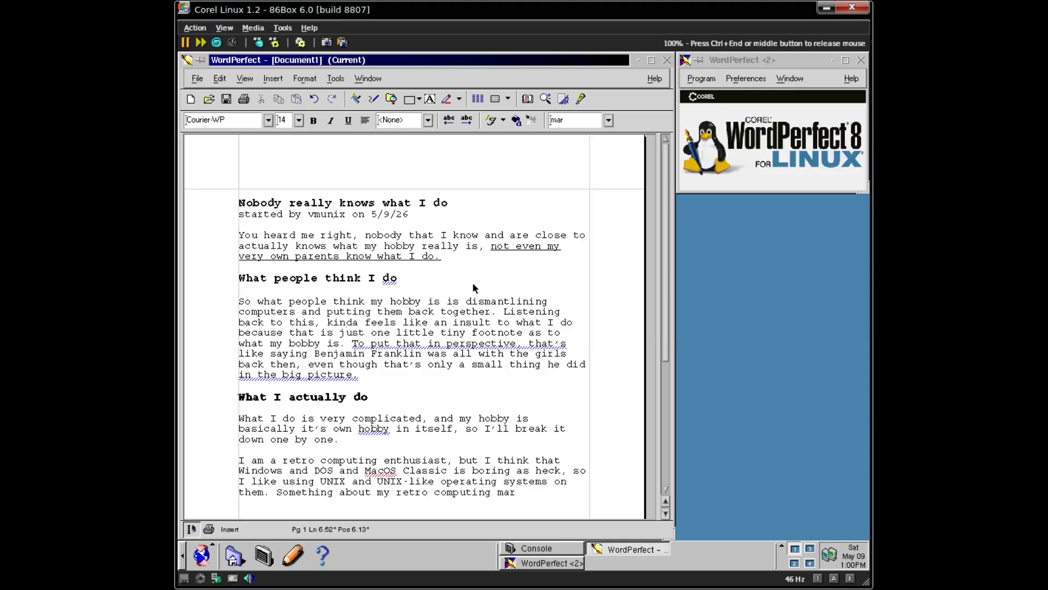
pyautogui.press('BackSpace')
pyautogui.press('BackSpace')
# - Finish the Red Hat 5.2 sentence ending with the quote 'Wow, Linux 2.0.36! Wowow fvwm95! Wowowow xsnow!'
pyautogui.write('is that I am not like most')
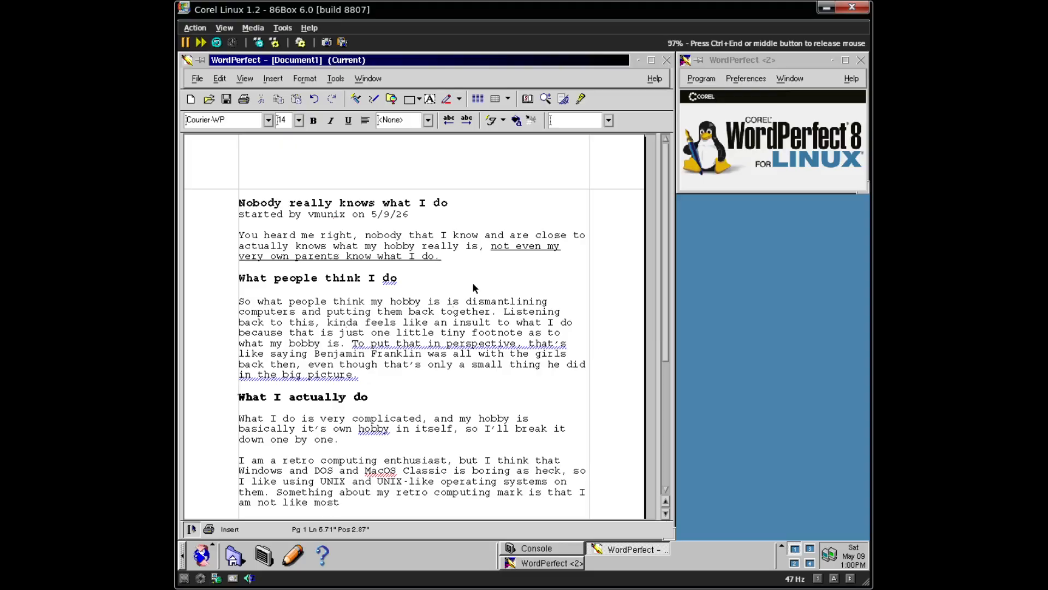
pyautogui.write(' people that install Red Ha')
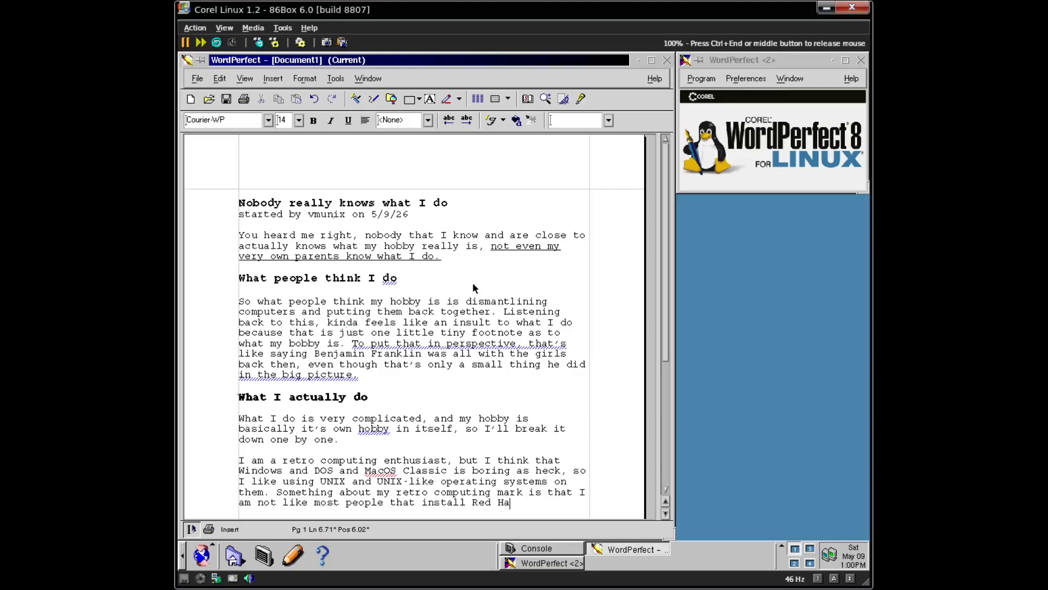
pyautogui.write('t 5.2 on their')
pyautogui.write(' system')
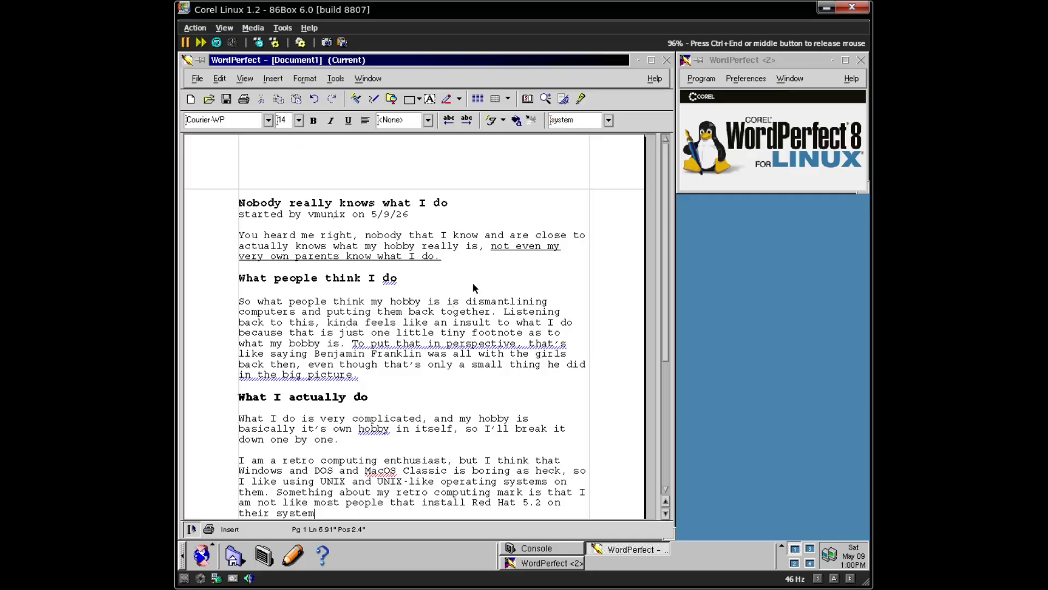
pyautogui.write(', and are kinda like ')
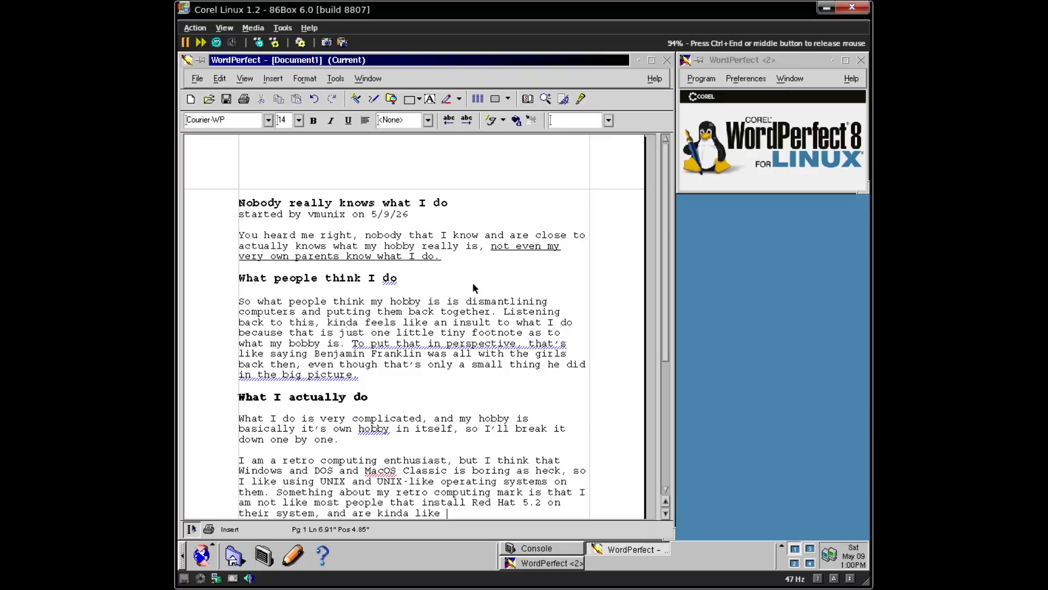
pyautogui.write('"Wow, Linux 2.0')
pyautogui.write('36! Wo Wowow')
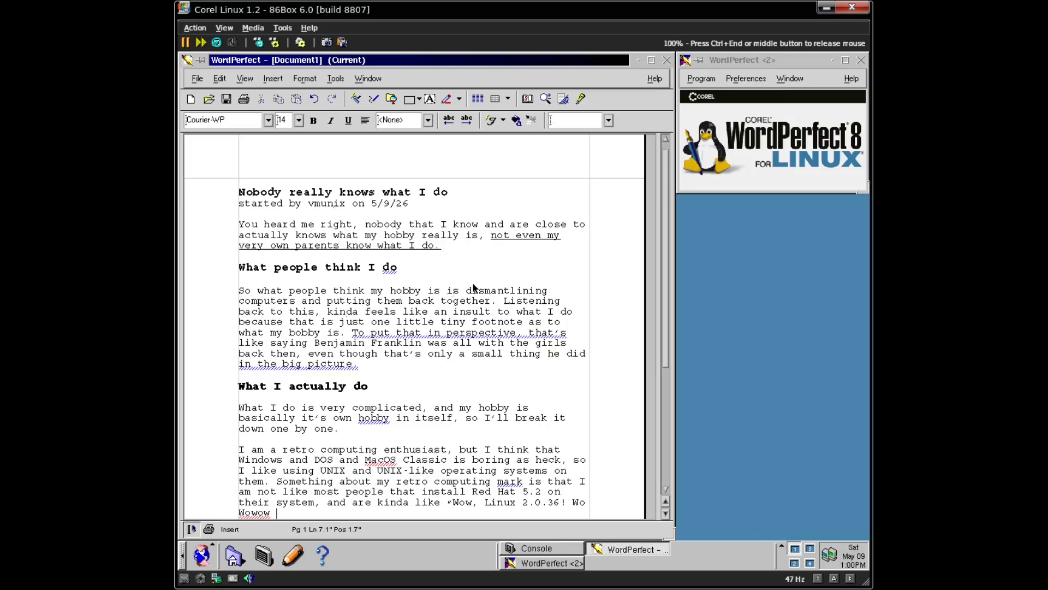
pyautogui.write(' fvwm')
pyautogui.write('94')
pyautogui.write('! Wow')
pyautogui.write('owow')
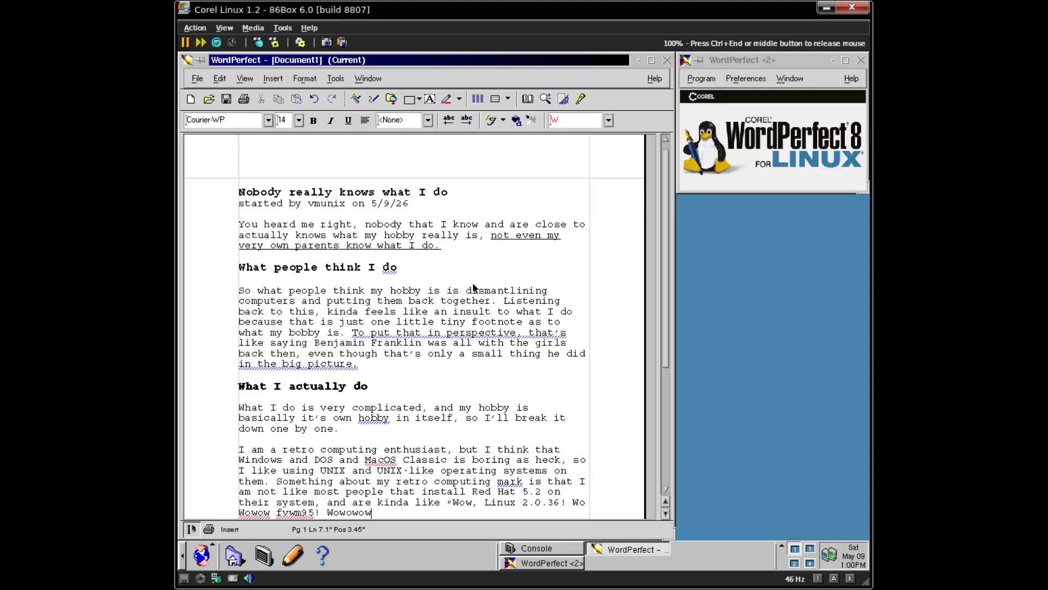
pyautogui.write('ow')
pyautogui.press('BackSpace')
pyautogui.press('BackSpace')
pyautogui.press('BackSpace')
pyautogui.press('BackSpace')
pyautogui.press('BackSpace')
pyautogui.write('ow xsnow!”,')
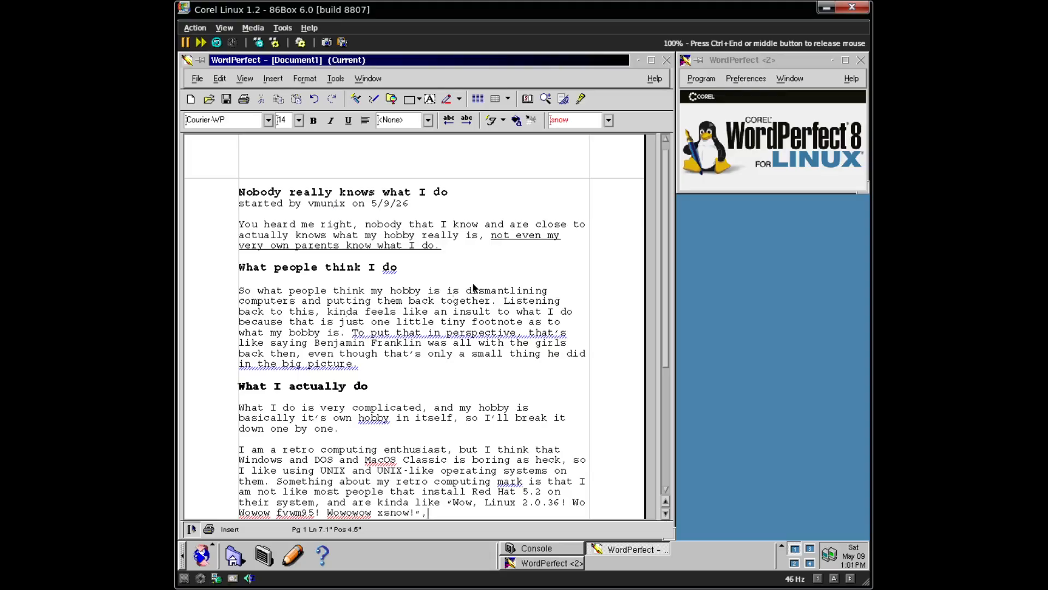
# - Select the whole quoted exclamation at the end of the paragraph
pyautogui.press('Left')
pyautogui.press('Left')
pyautogui.press('Left')
pyautogui.press('End')
pyautogui.press('Left')
pyautogui.moveTo(413, 512); pyautogui.dragTo(454, 509)
# - Make the selected quote italic
pyautogui.hotkey('ctrl', 'i')
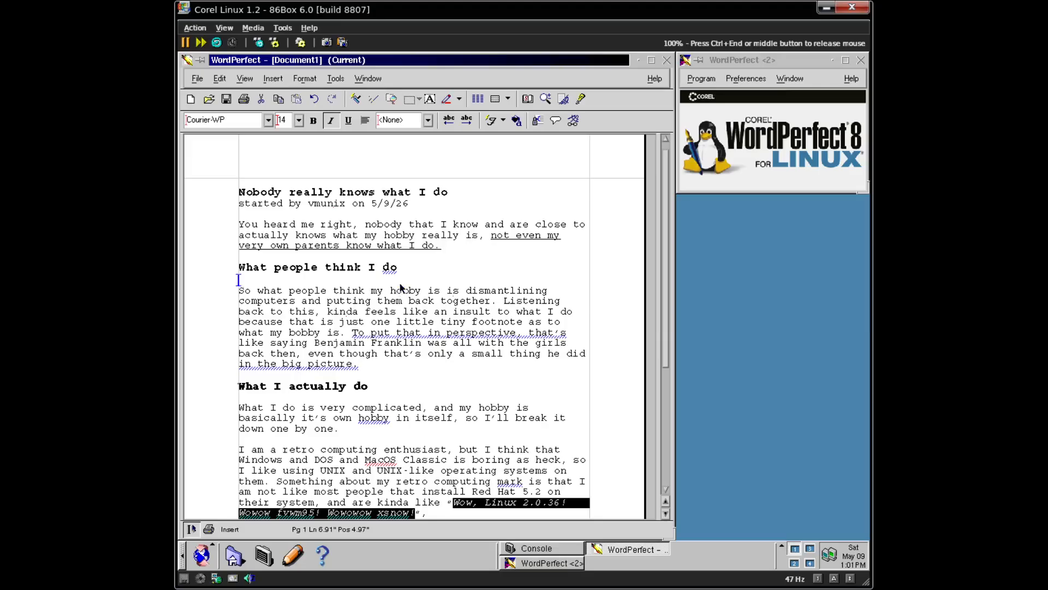
pyautogui.click(429, 120)
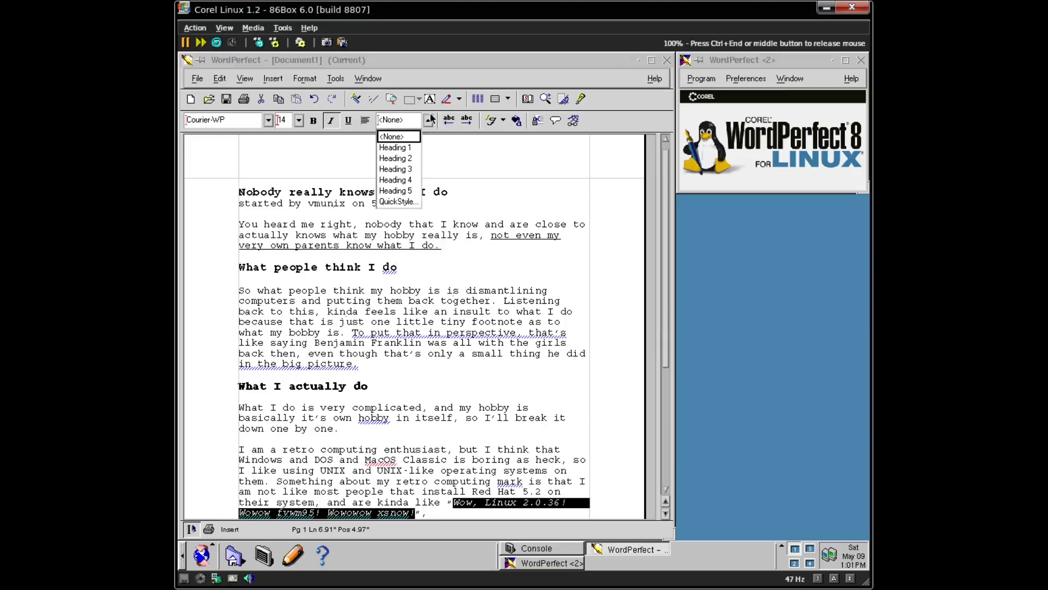
pyautogui.click(429, 120)
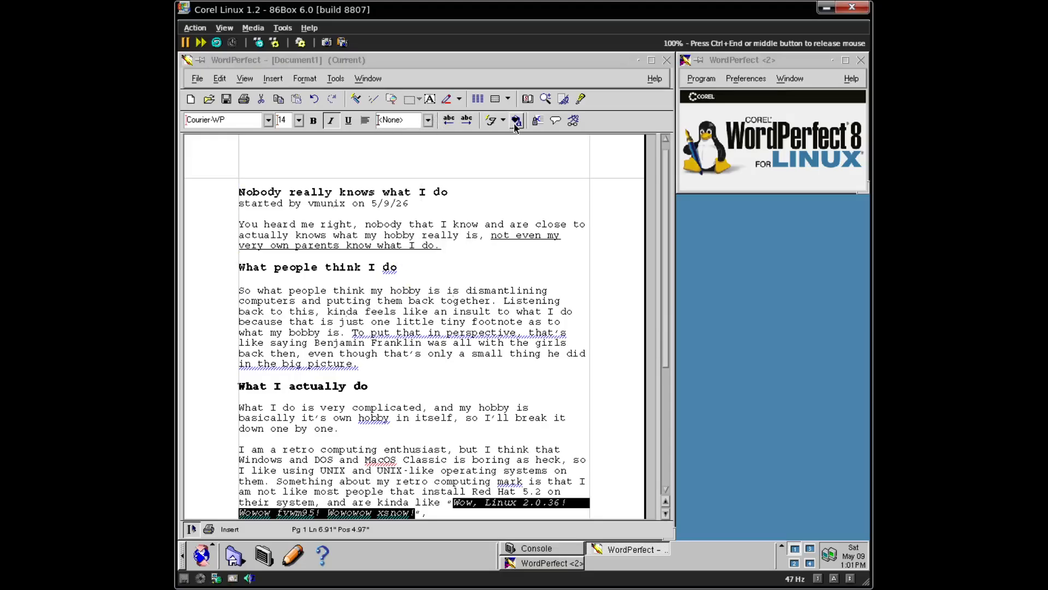
pyautogui.click(463, 497)
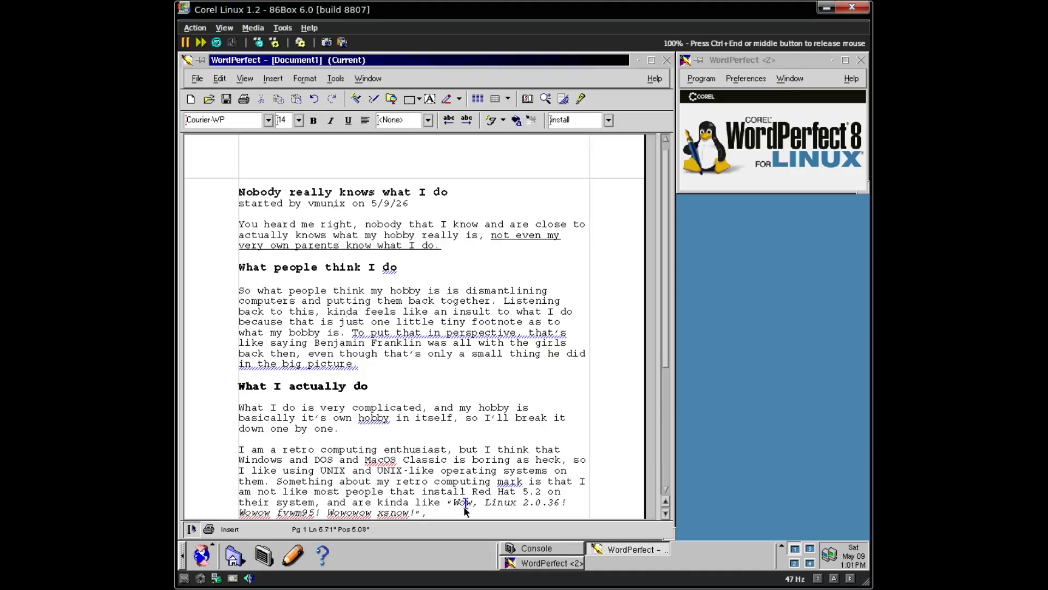
# - Colour the word 'Wow' in the quote red
pyautogui.doubleClick(462, 502)
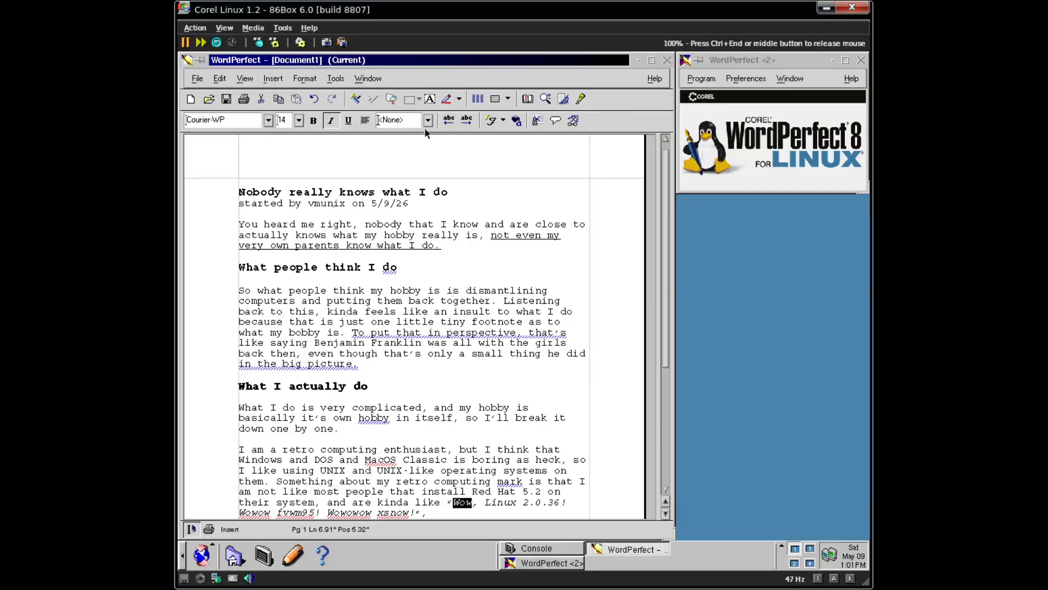
pyautogui.click(518, 122)
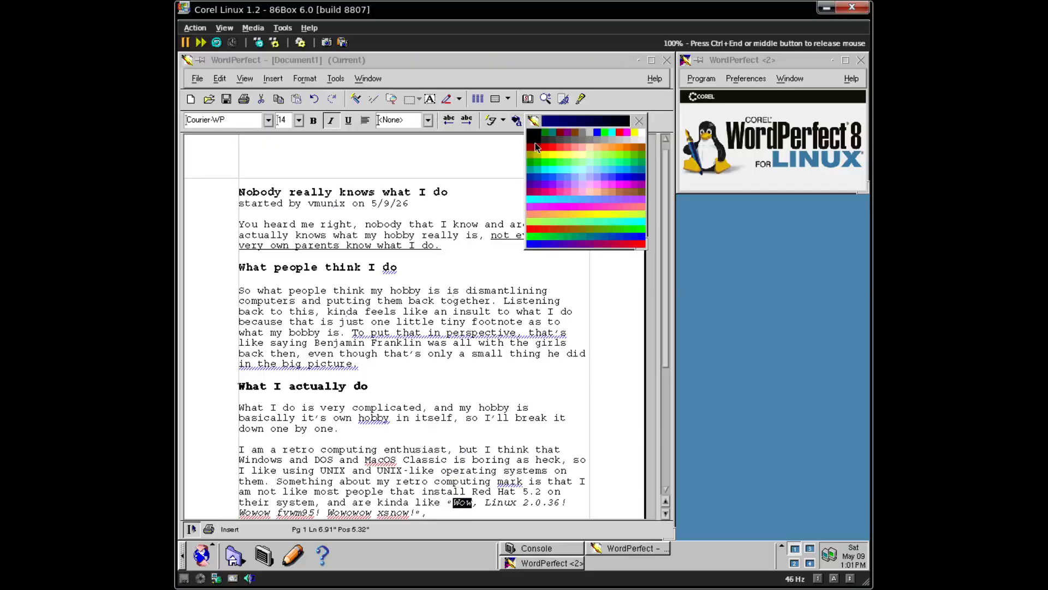
pyautogui.click(552, 146)
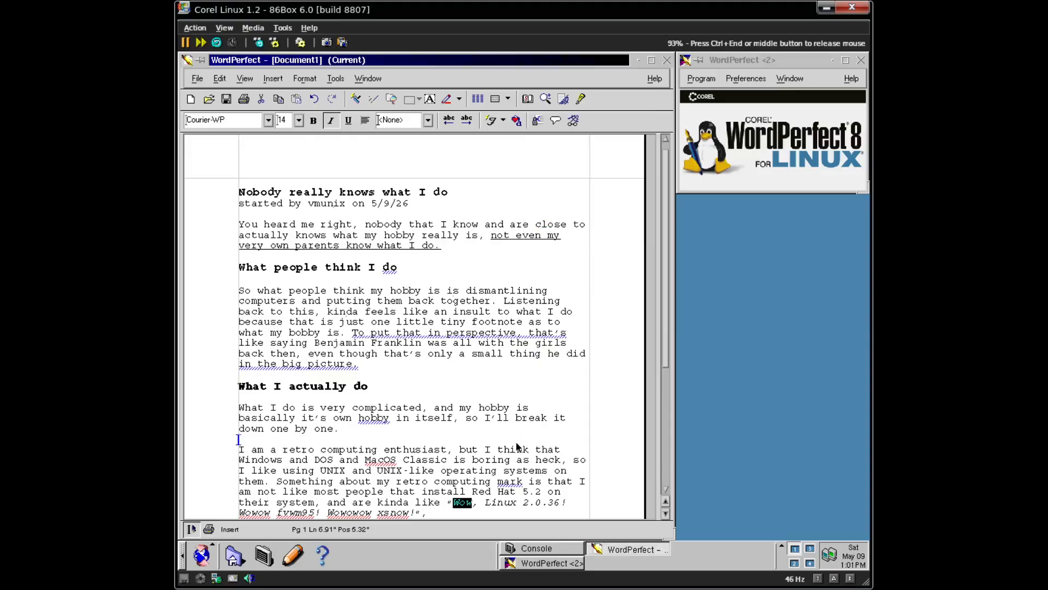
pyautogui.click(500, 503)
# - Colour the word 'Linux' orange, then select the 2 of 2.0.36
pyautogui.doubleClick(500, 503)
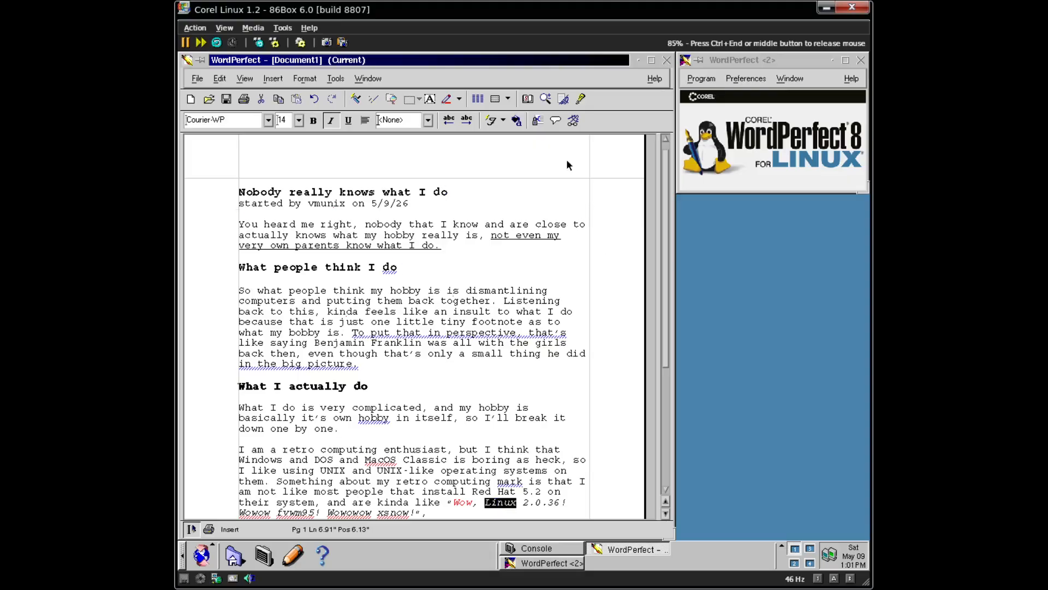
pyautogui.click(518, 125)
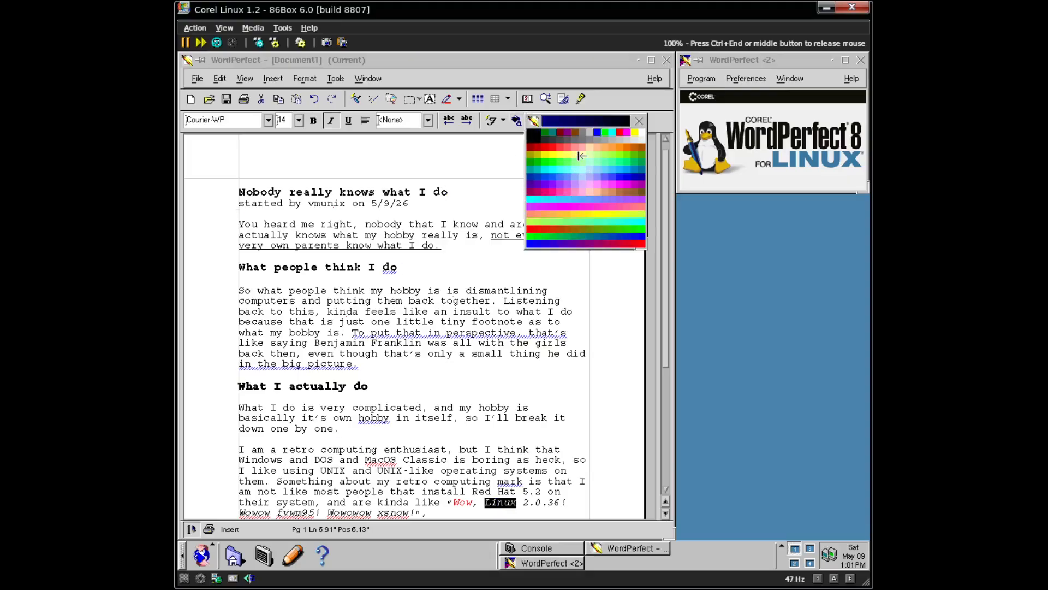
pyautogui.click(621, 148)
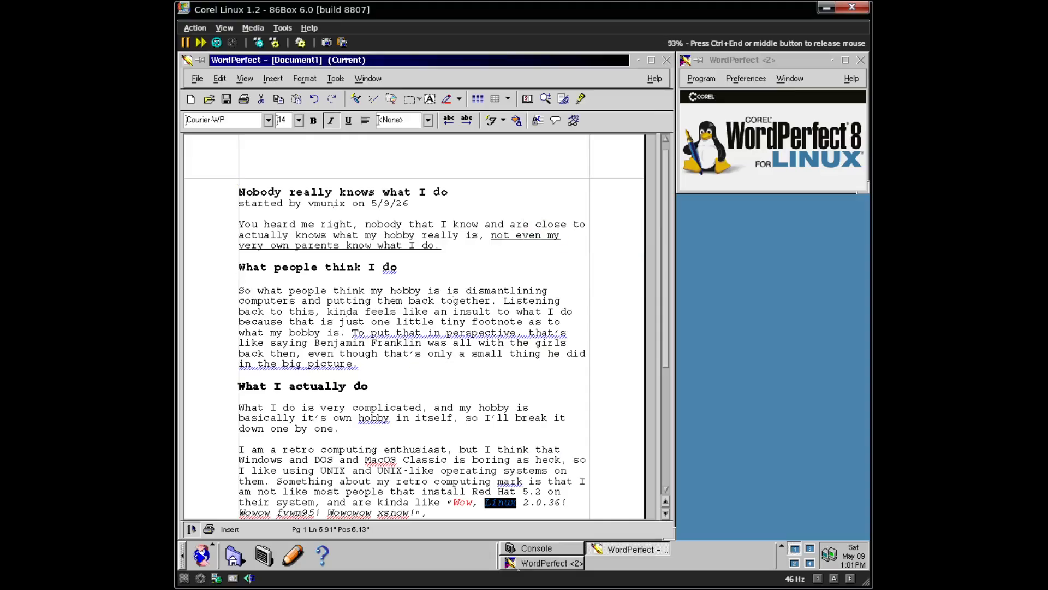
pyautogui.click(525, 502)
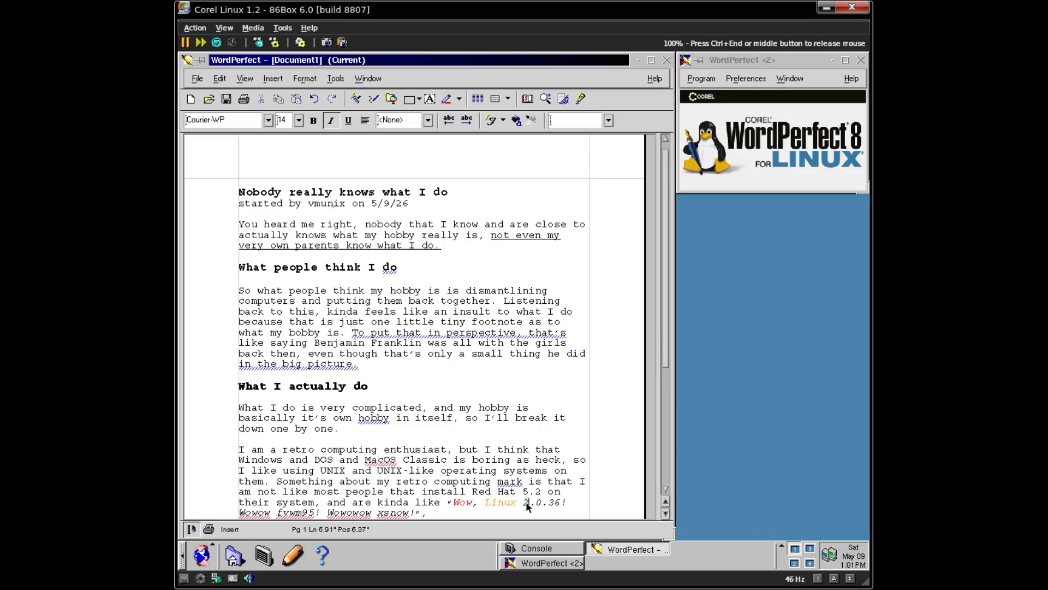
pyautogui.hotkey('shift', 'Left')
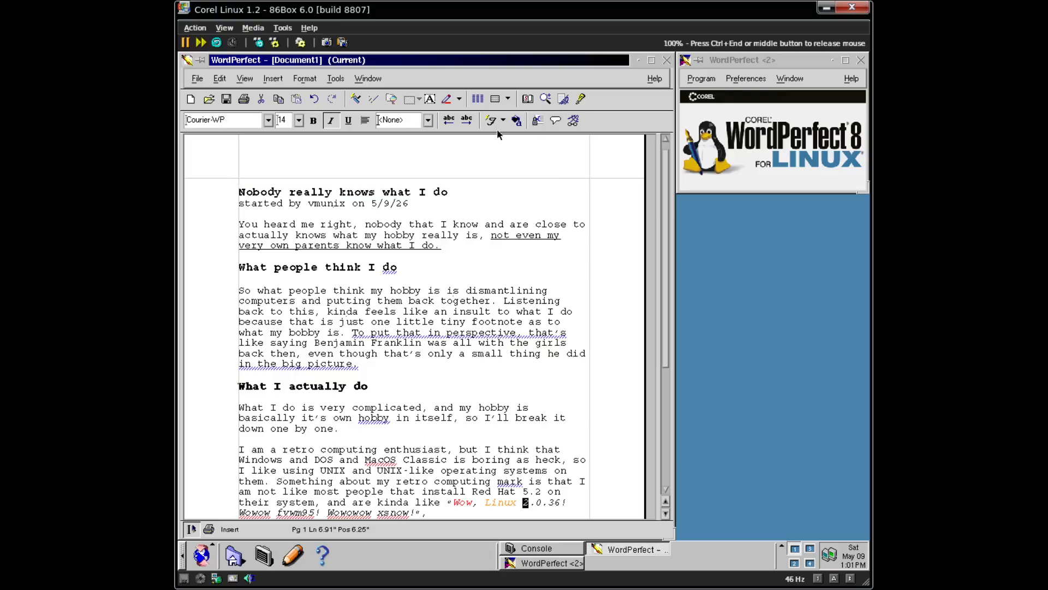
pyautogui.hotkey('ctrl', 'End')
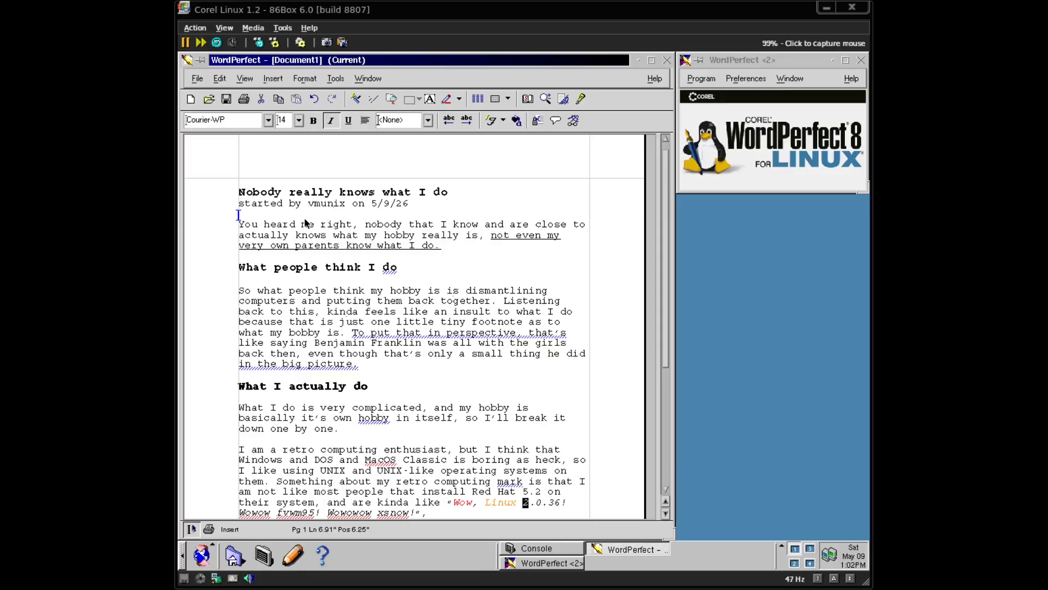
# - Give the selected 2 in 2.0.36 its own font colour
pyautogui.click(306, 222)
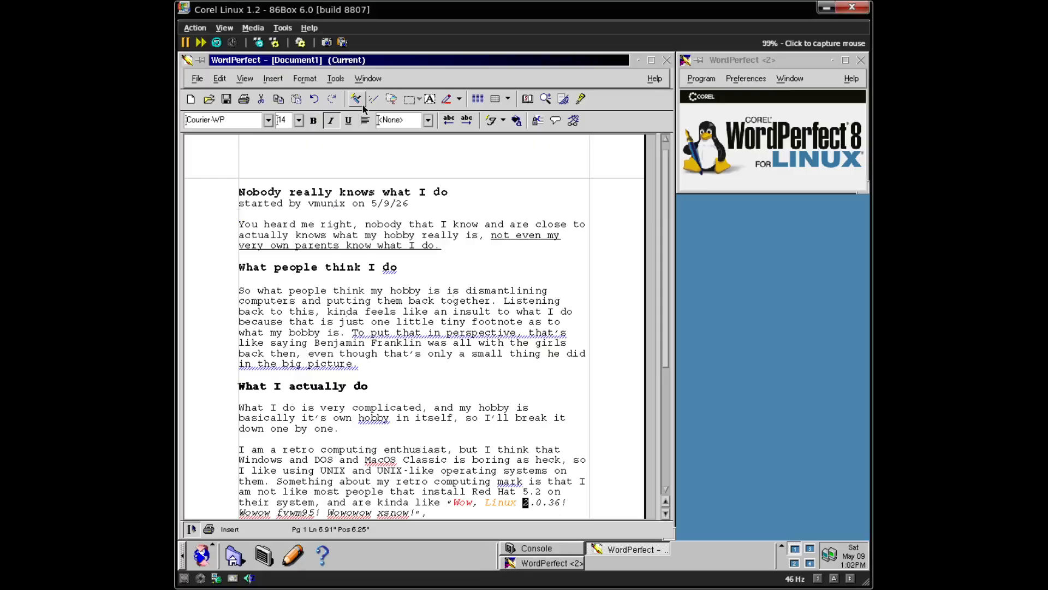
pyautogui.click(518, 121)
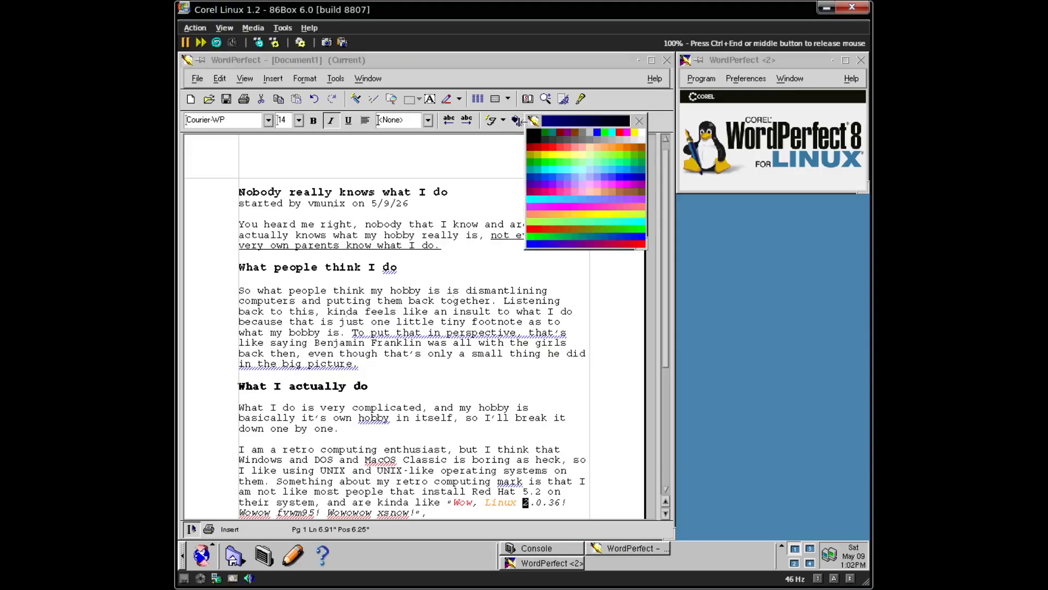
pyautogui.click(626, 155)
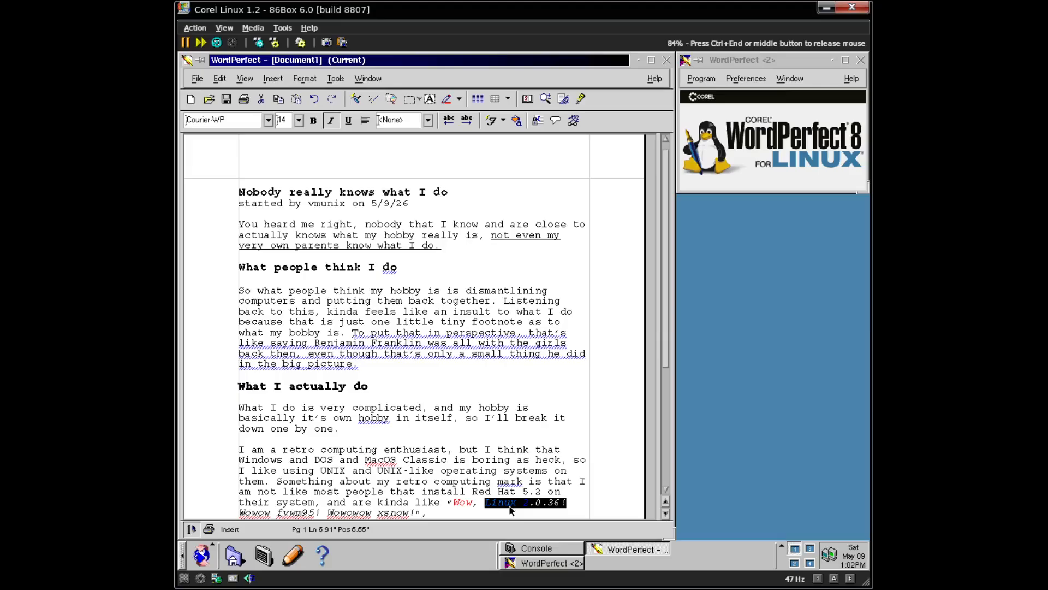
pyautogui.click(540, 506)
# - Make the 0 in 2.0.36 green and select the 3 for recolouring
pyautogui.press('Right')
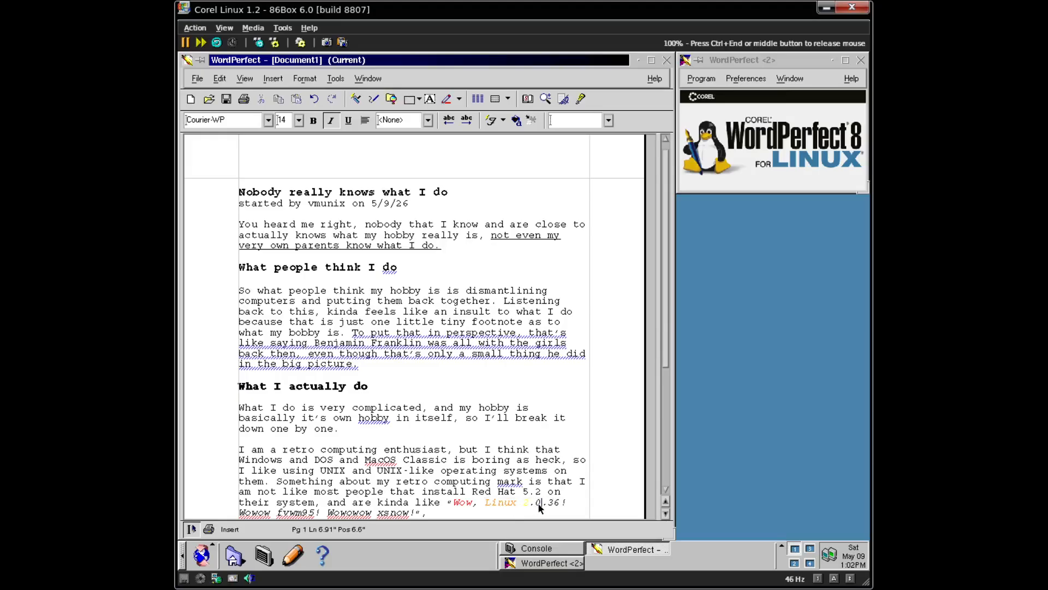
pyautogui.hotkey('shift', 'Left')
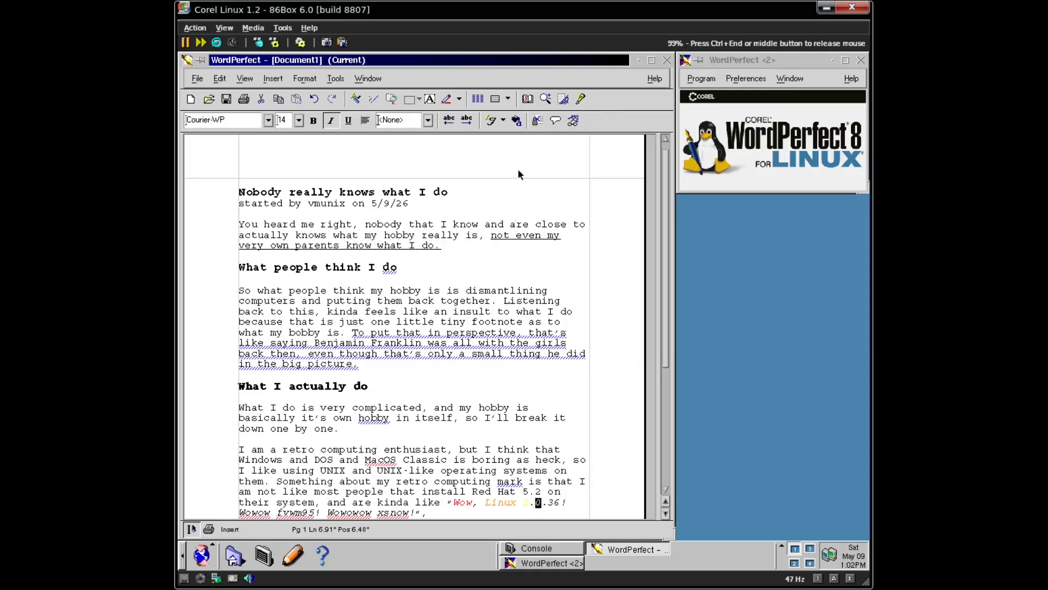
pyautogui.click(518, 122)
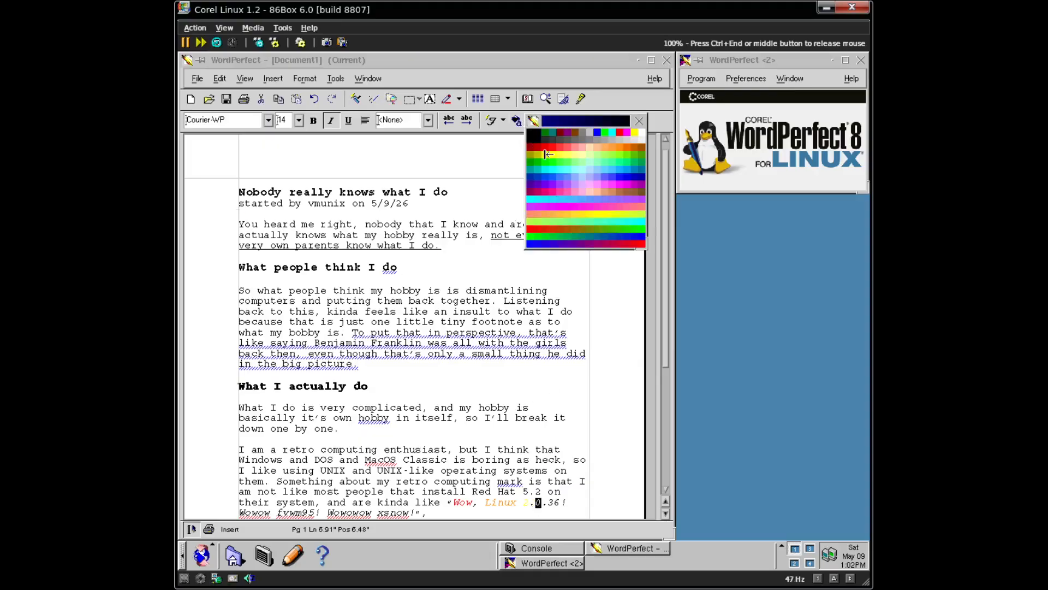
pyautogui.click(605, 133)
pyautogui.click(551, 501)
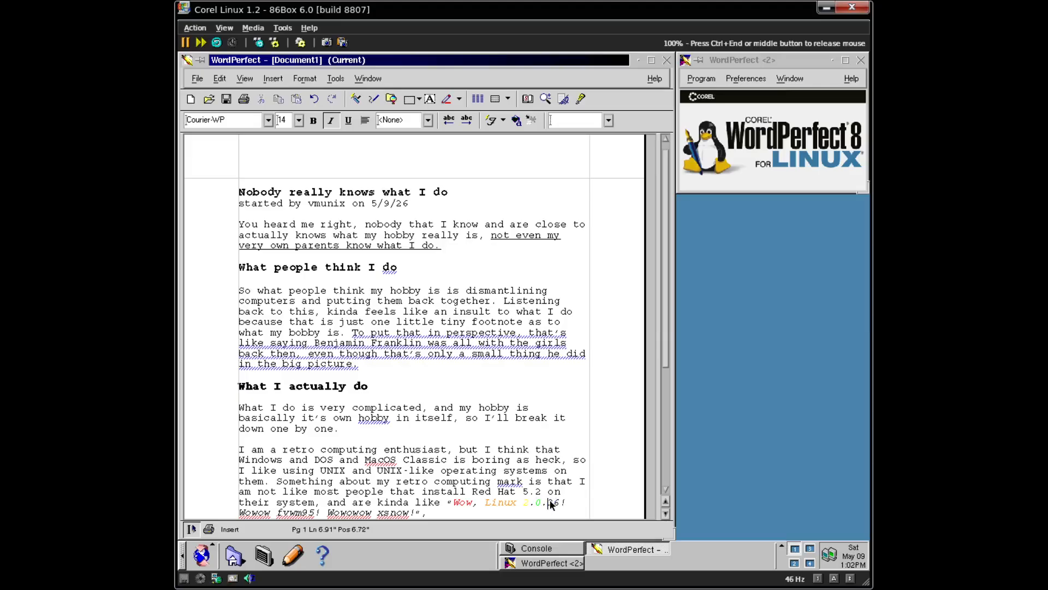
pyautogui.moveTo(552, 503); pyautogui.dragTo(557, 506)
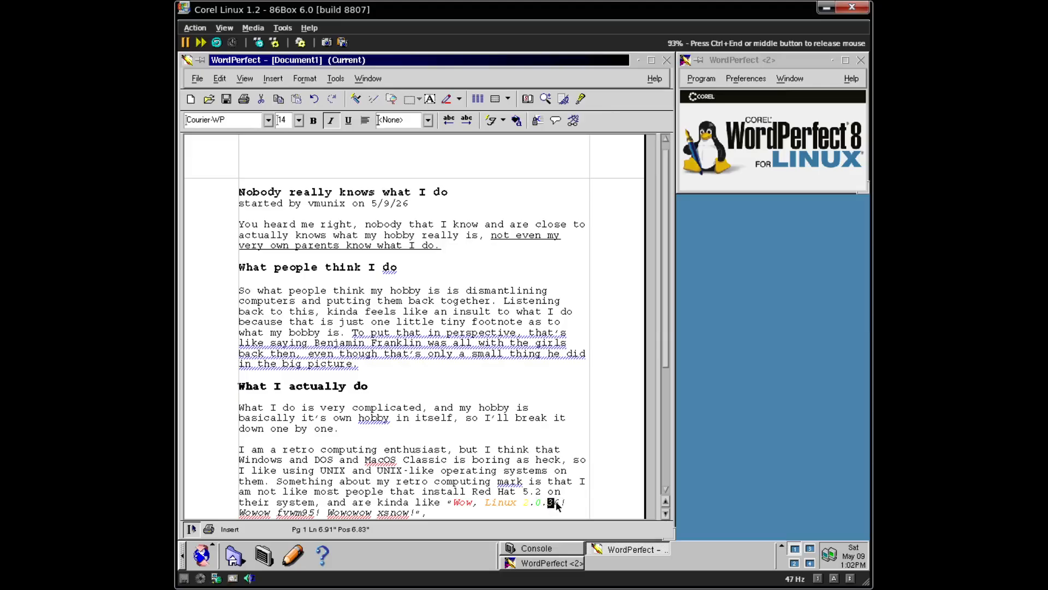
pyautogui.click(516, 120)
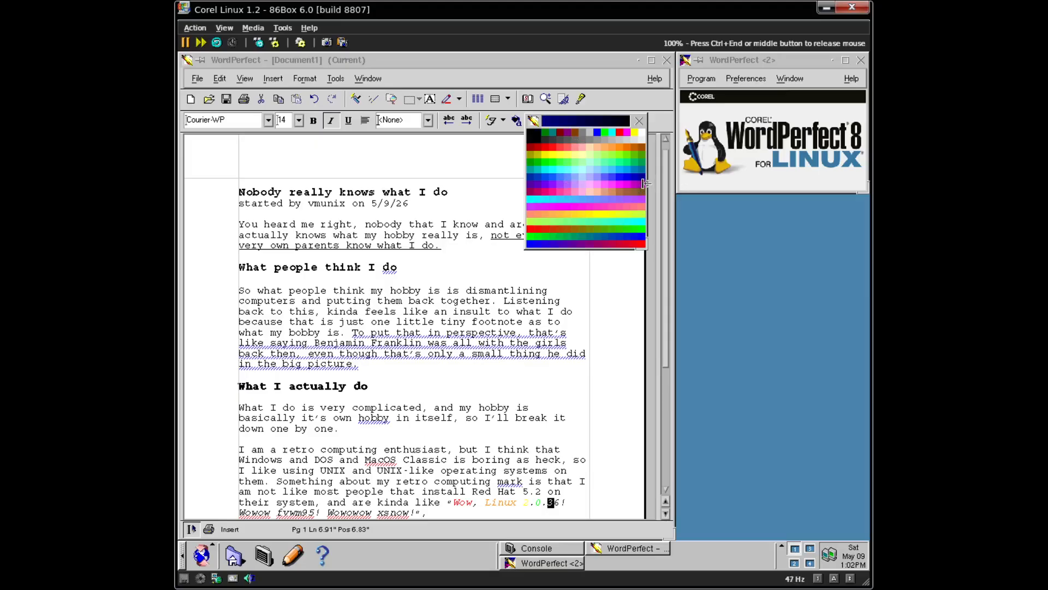
# - Colour the last 6 of 2.0.36 pink and scroll down to the paragraph's end
pyautogui.click(643, 188)
pyautogui.moveTo(561, 500); pyautogui.dragTo(553, 502)
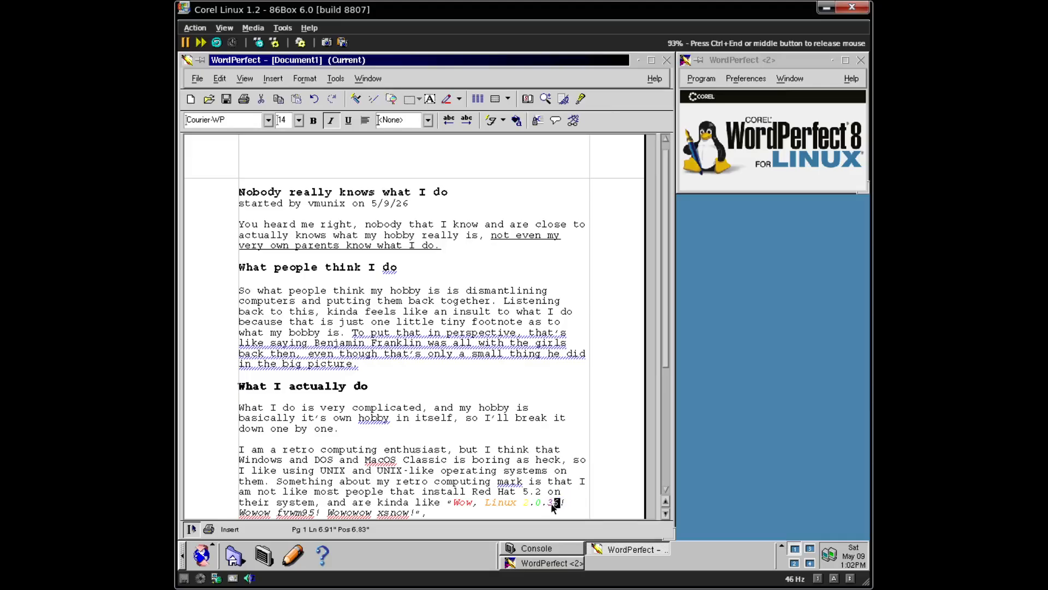
pyautogui.click(518, 121)
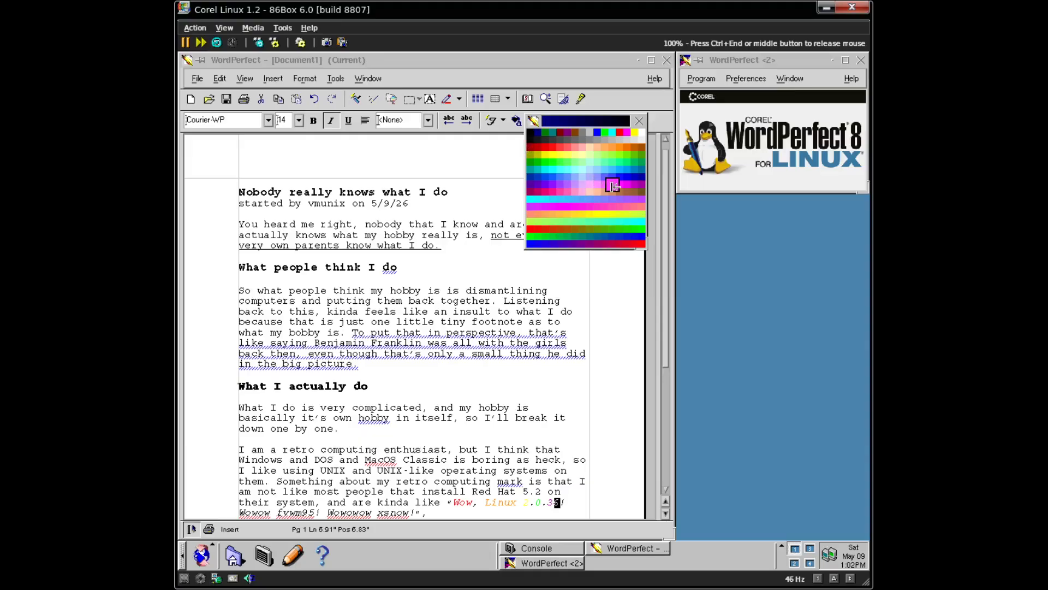
pyautogui.click(610, 186)
pyautogui.click(239, 440)
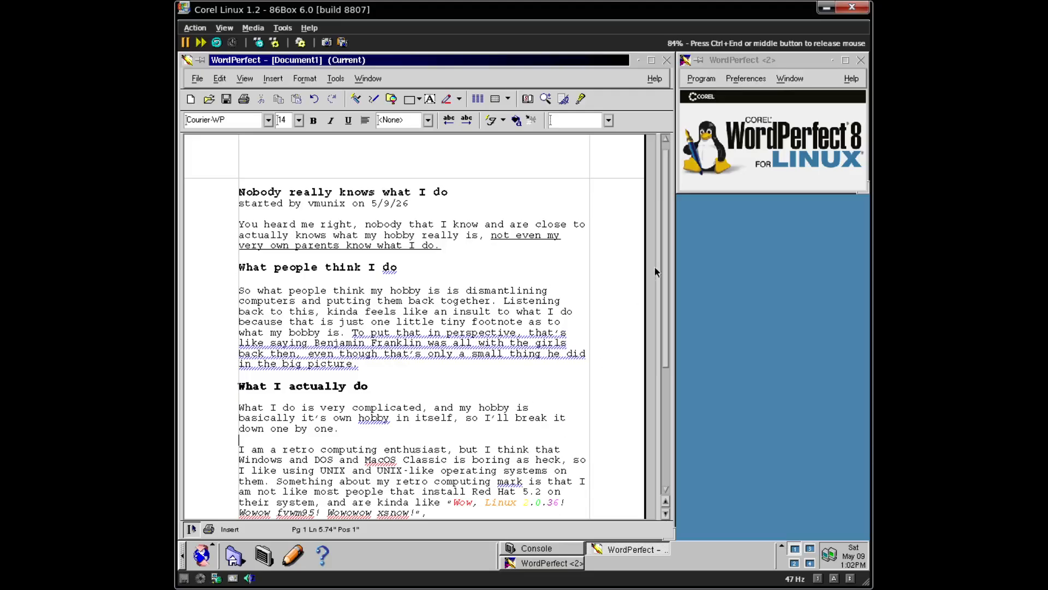
pyautogui.moveTo(663, 259); pyautogui.dragTo(670, 322)
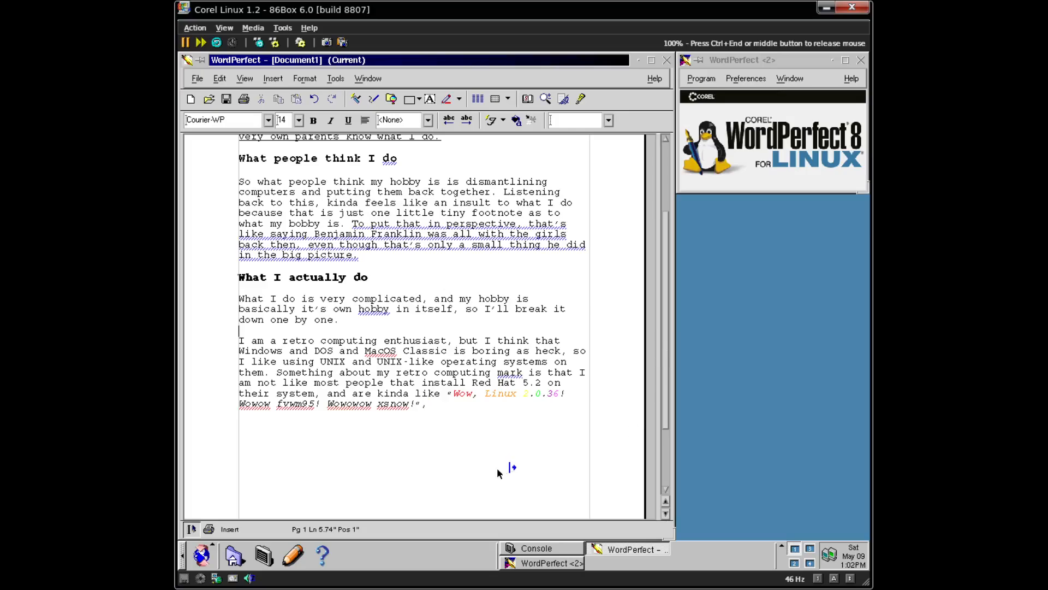
# - Colour the word Wowow red
pyautogui.doubleClick(255, 404)
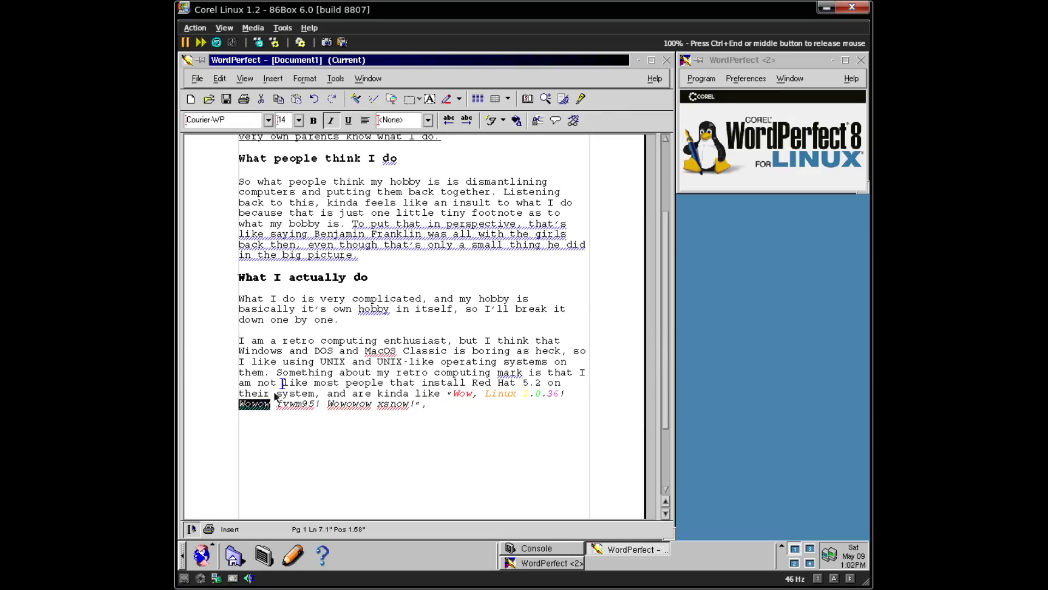
pyautogui.click(514, 136)
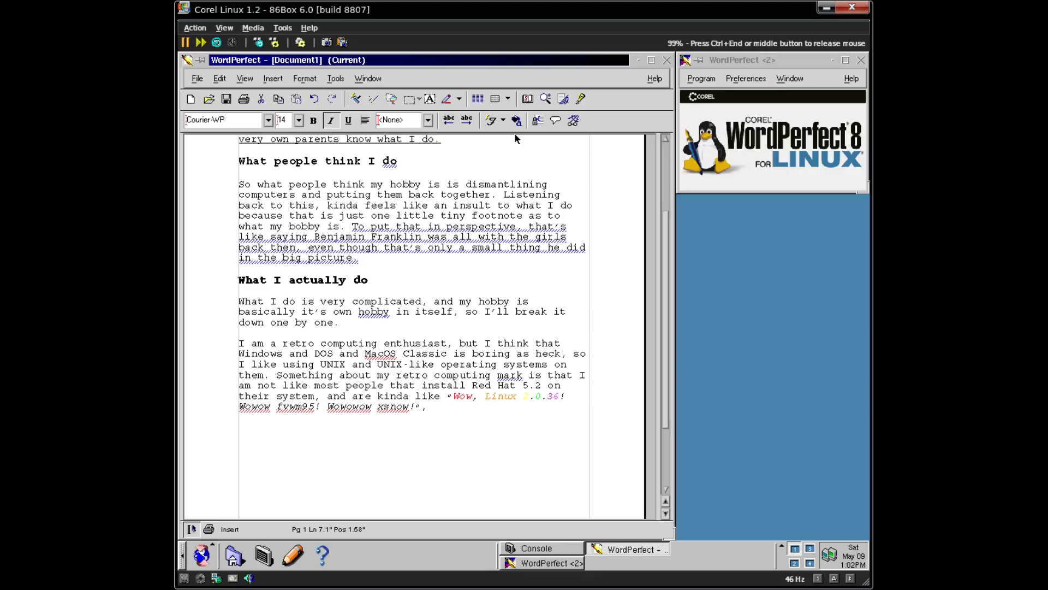
pyautogui.doubleClick(255, 406)
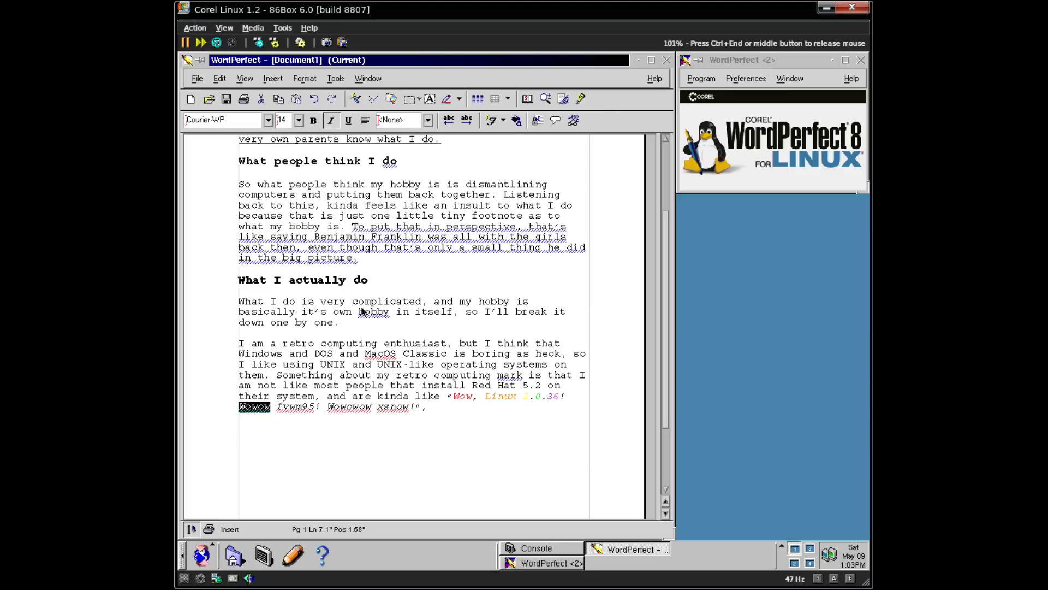
pyautogui.click(507, 121)
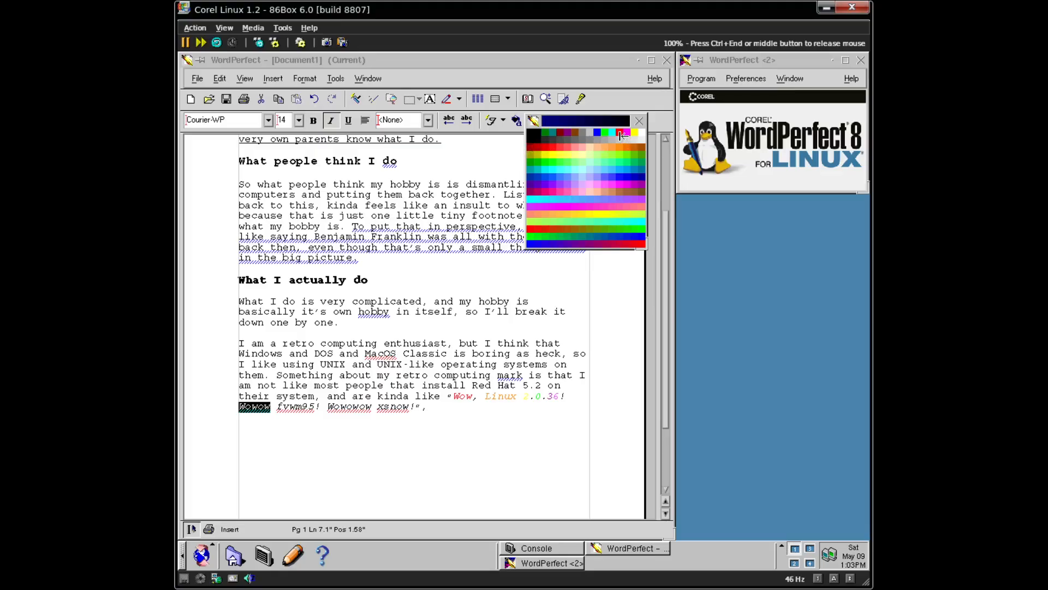
pyautogui.click(552, 151)
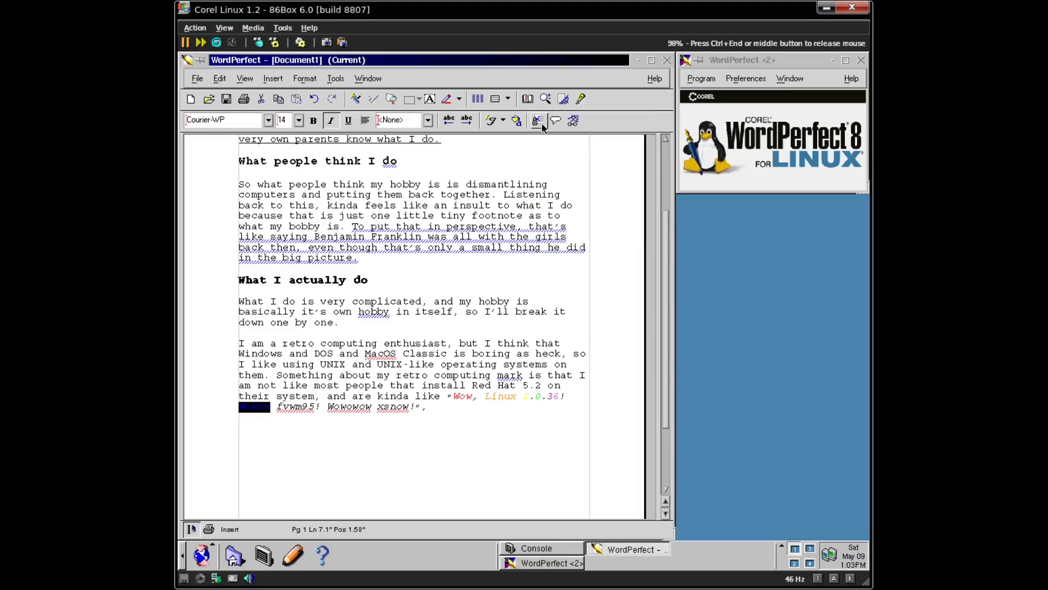
pyautogui.click(517, 120)
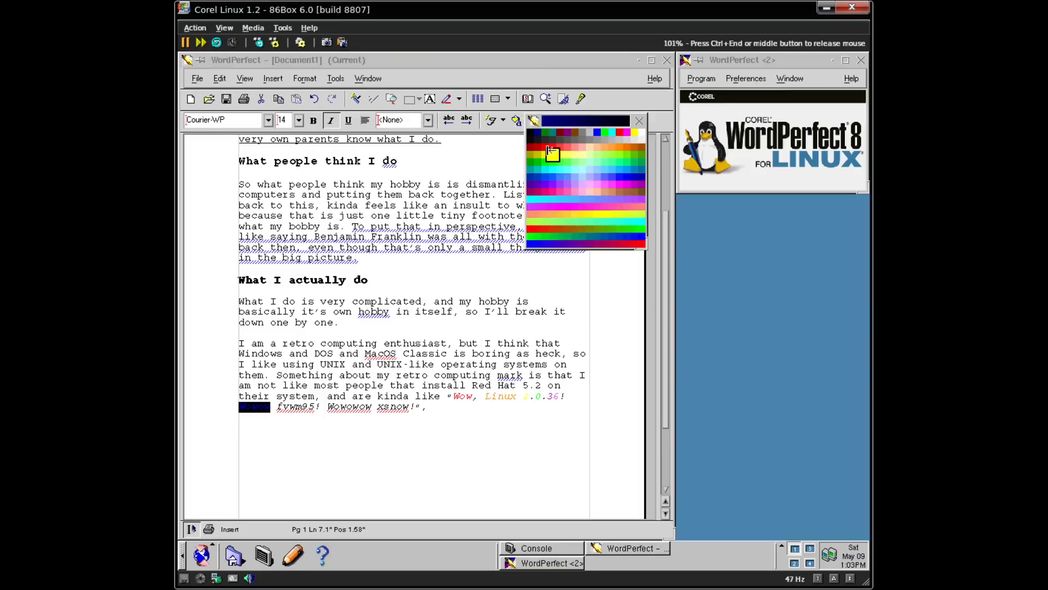
pyautogui.click(549, 155)
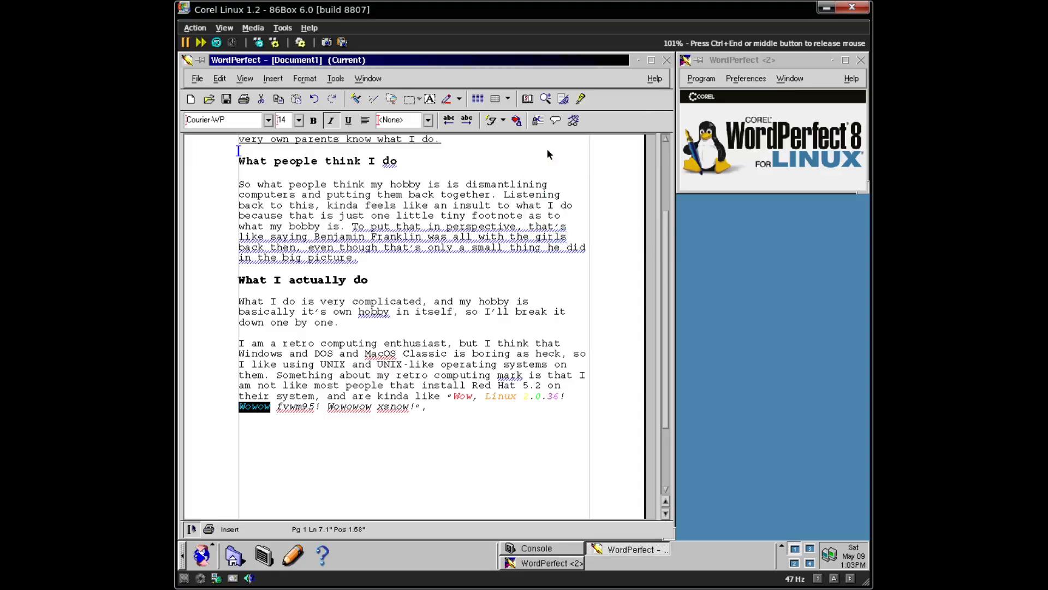
pyautogui.click(299, 411)
# - Colour the word fvwm95 orange, leaving its exclamation mark uncoloured
pyautogui.press('Up')
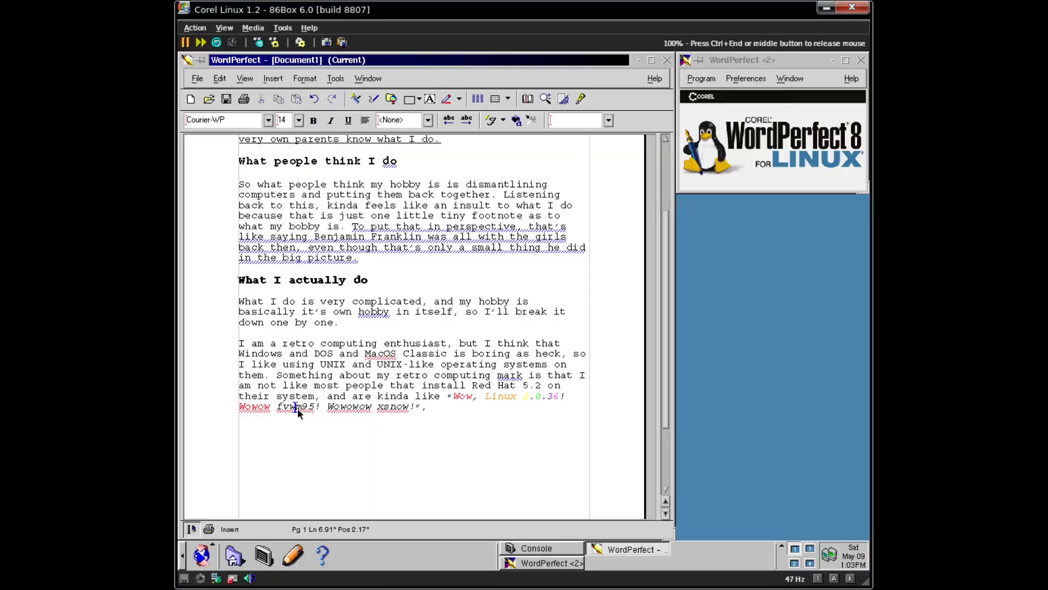
pyautogui.doubleClick(297, 410)
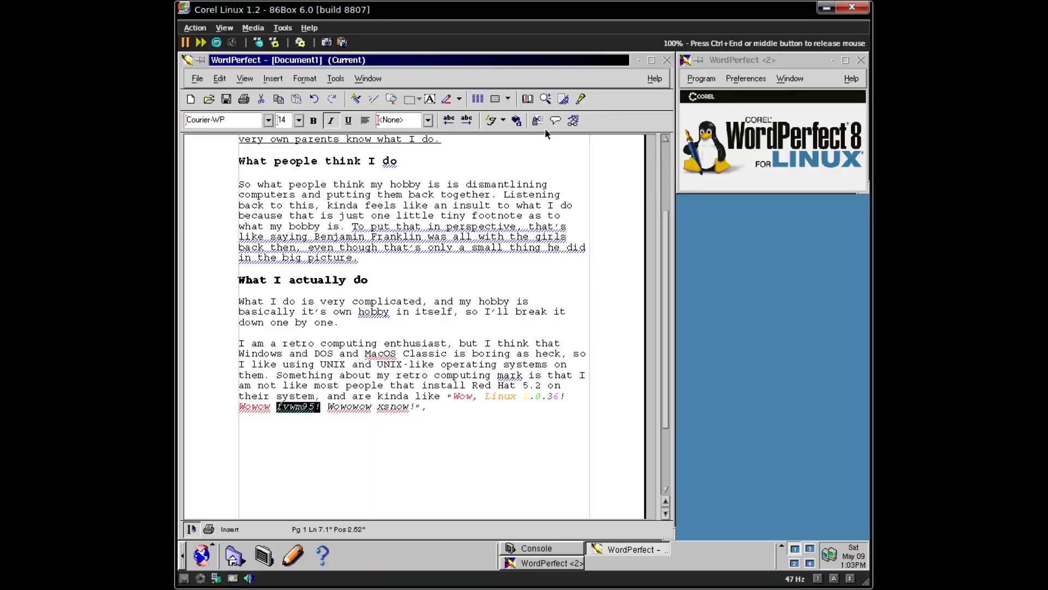
pyautogui.click(517, 120)
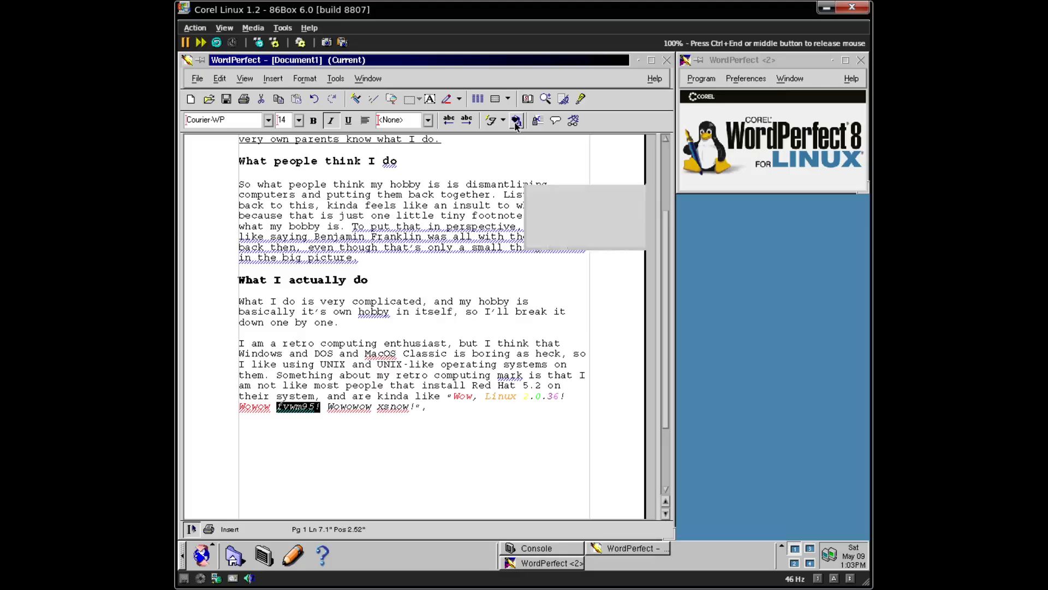
pyautogui.click(317, 354)
pyautogui.hotkey('shift', 'Left')
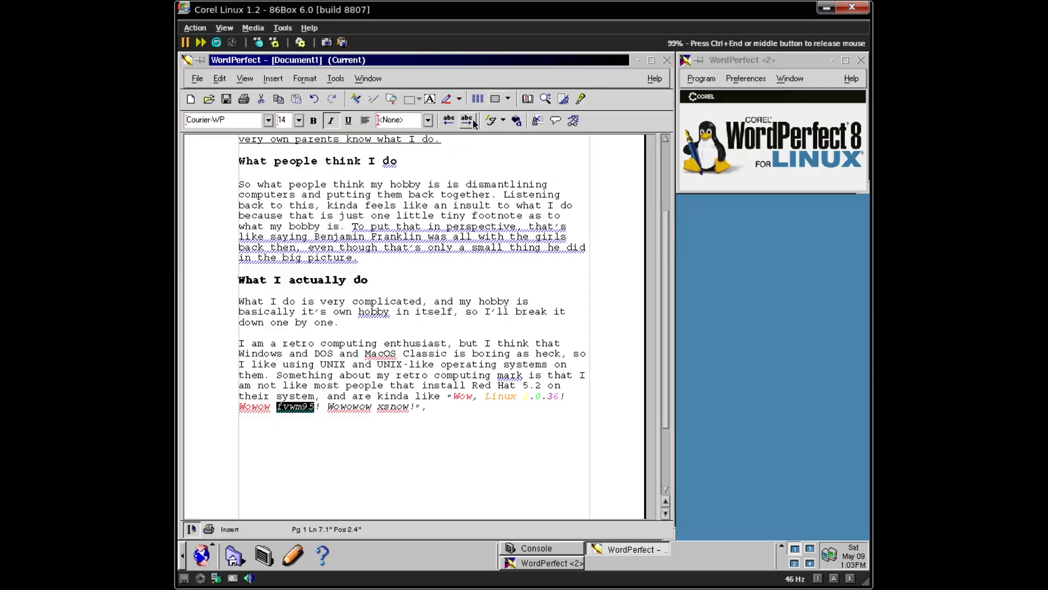
pyautogui.click(519, 122)
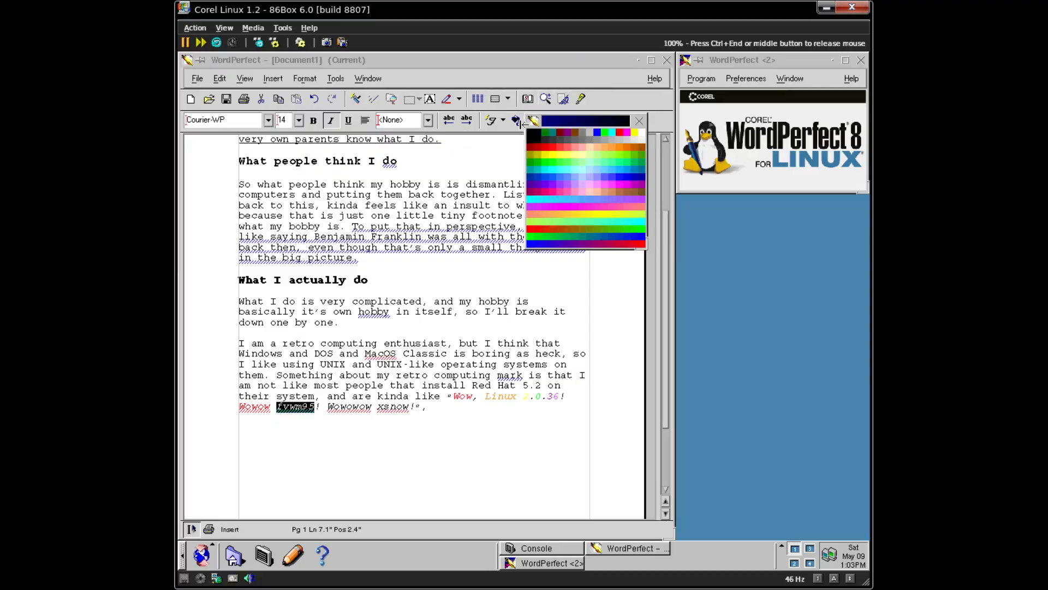
pyautogui.click(610, 148)
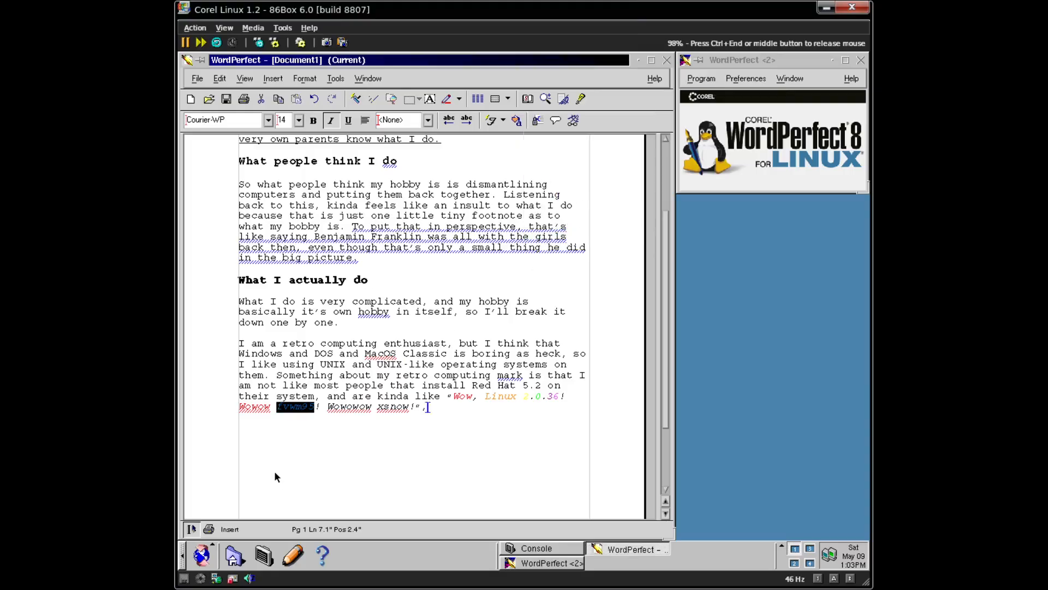
pyautogui.click(353, 408)
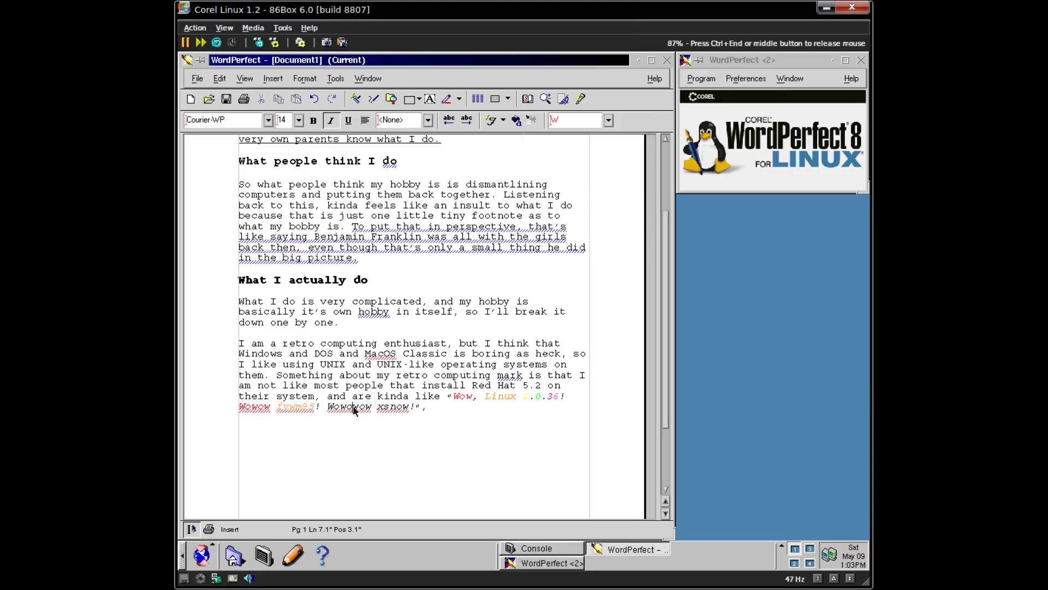
# - Colour Wowowow yellow and xsnow green, then go to the line end
pyautogui.doubleClick(353, 408)
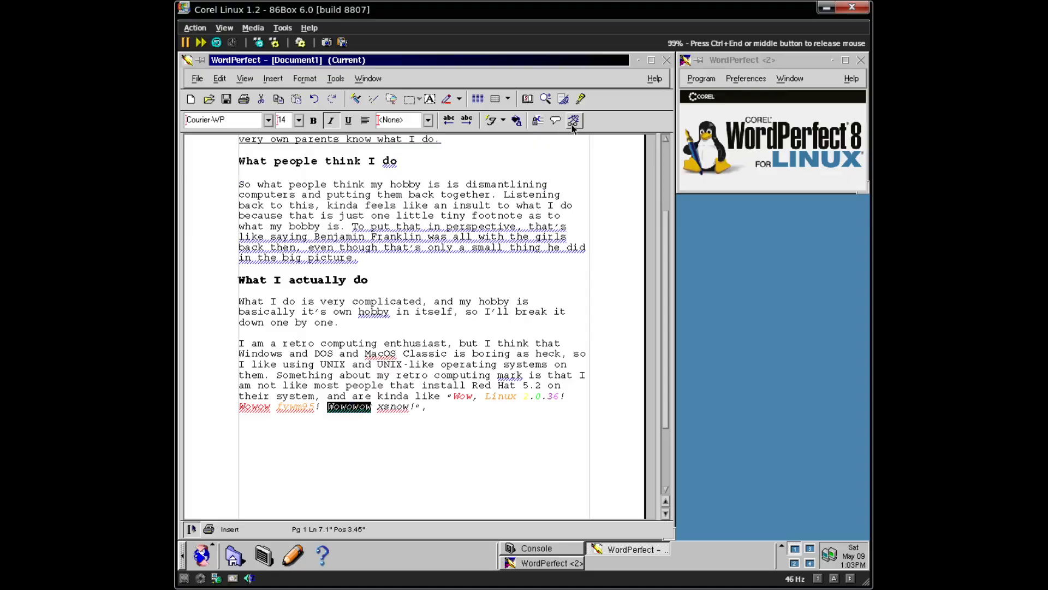
pyautogui.click(514, 124)
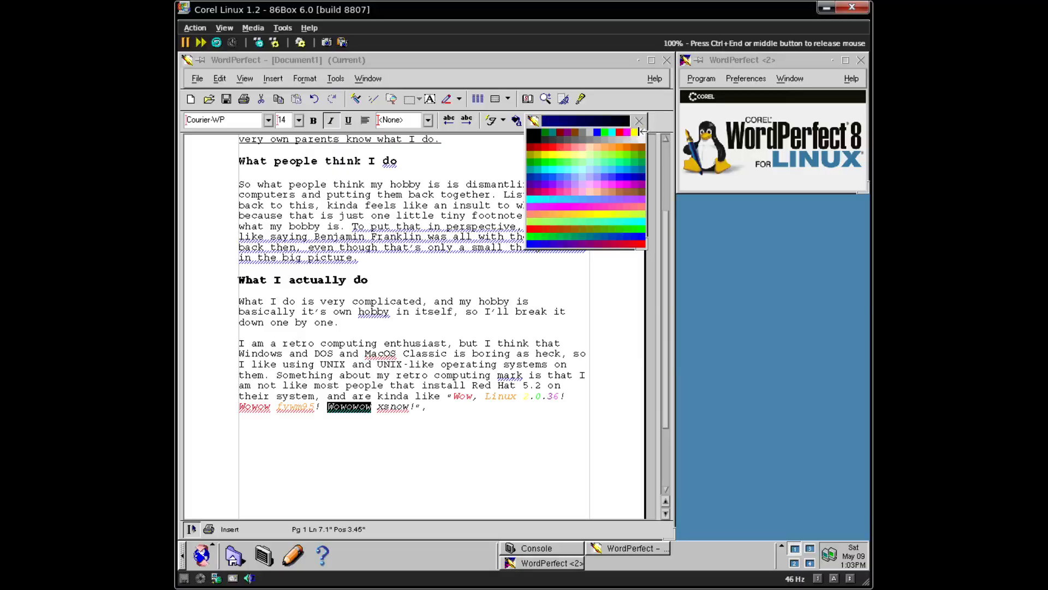
pyautogui.click(634, 133)
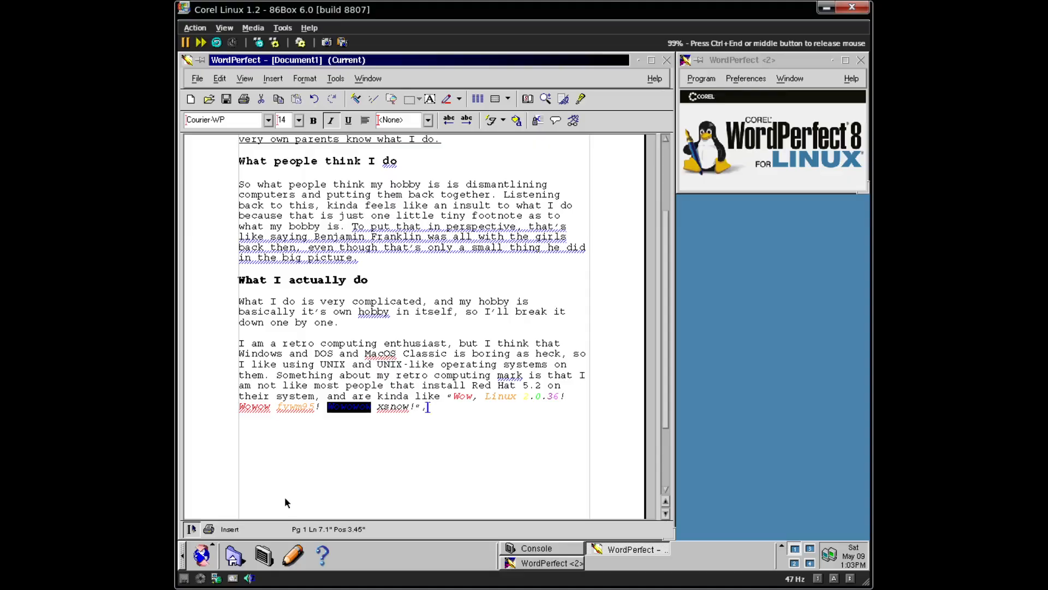
pyautogui.doubleClick(383, 407)
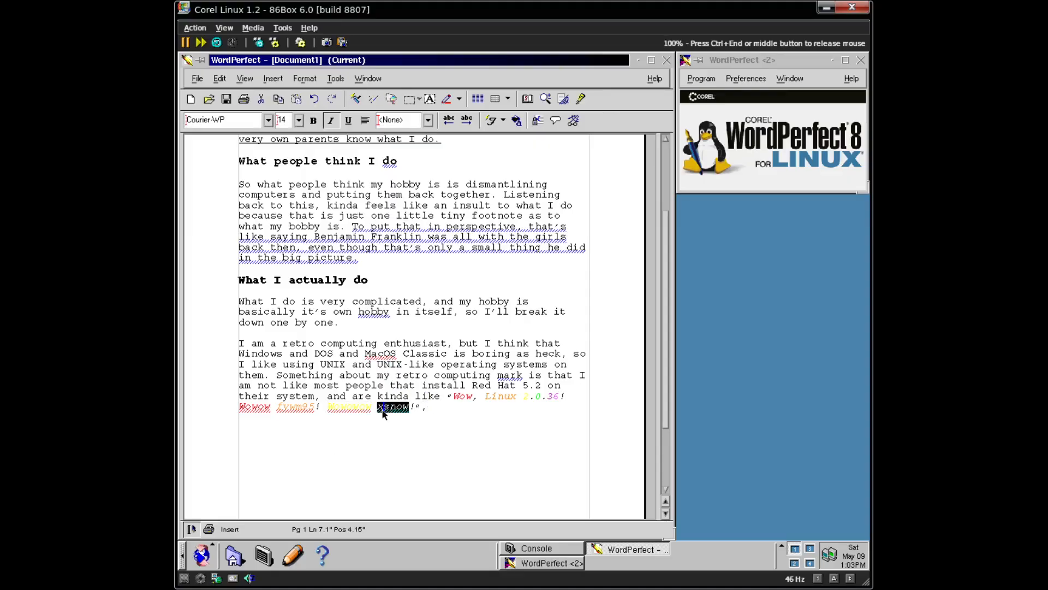
pyautogui.click(516, 120)
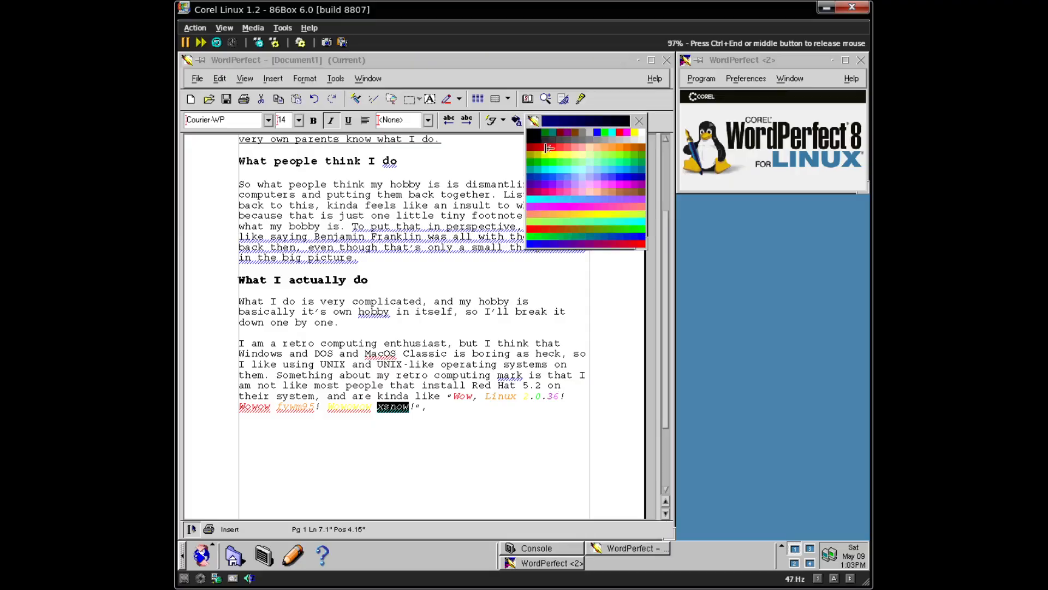
pyautogui.click(605, 136)
pyautogui.click(455, 409)
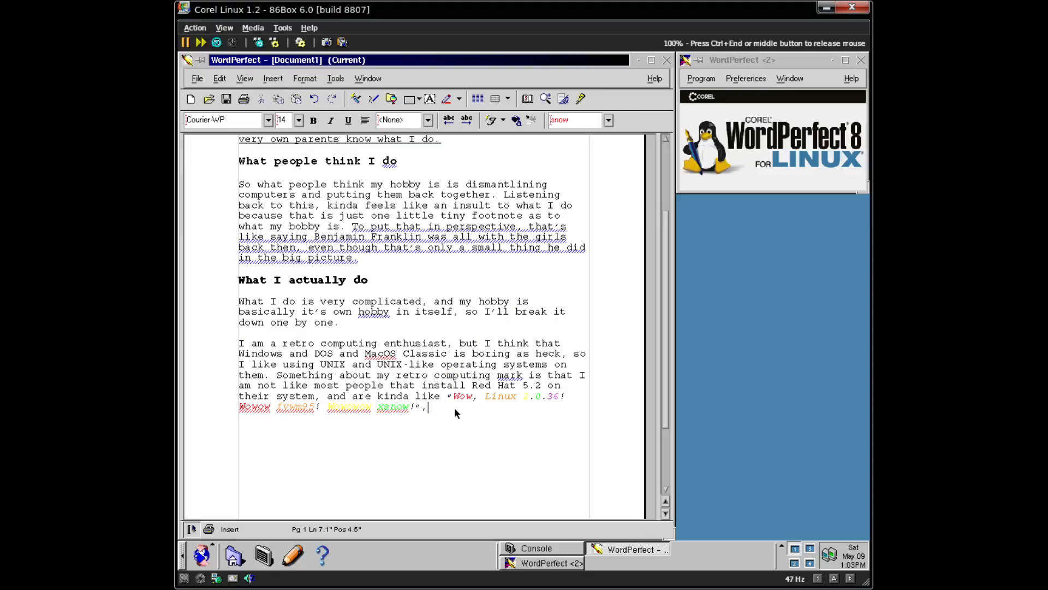
# - Type 'but there's not much after that, it's more like look! Linux Look! NetBSD!' and the ftp sentence
pyautogui.write('bur')
pyautogui.press('BackSpace')
pyautogui.write('t ')
pyautogui.write('aft')
pyautogui.press('BackSpace')
pyautogui.press('BackSpace')
pyautogui.press('BackSpace')
pyautogui.write("there's not much after that, it,")
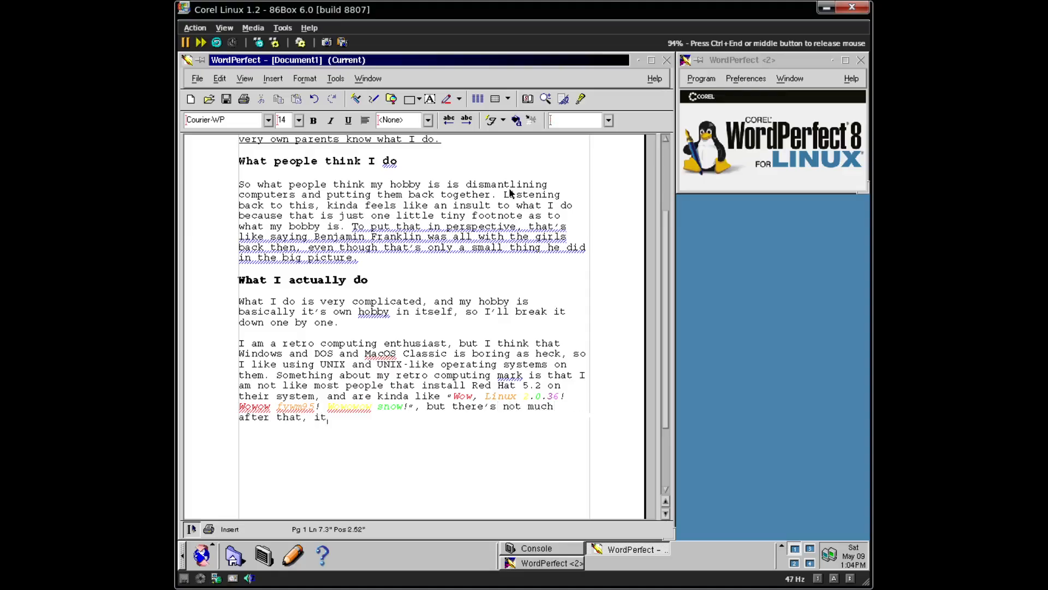
pyautogui.write('more like ')
pyautogui.write('look')
pyautogui.press('BackSpace')
pyautogui.write('ok! Linux L')
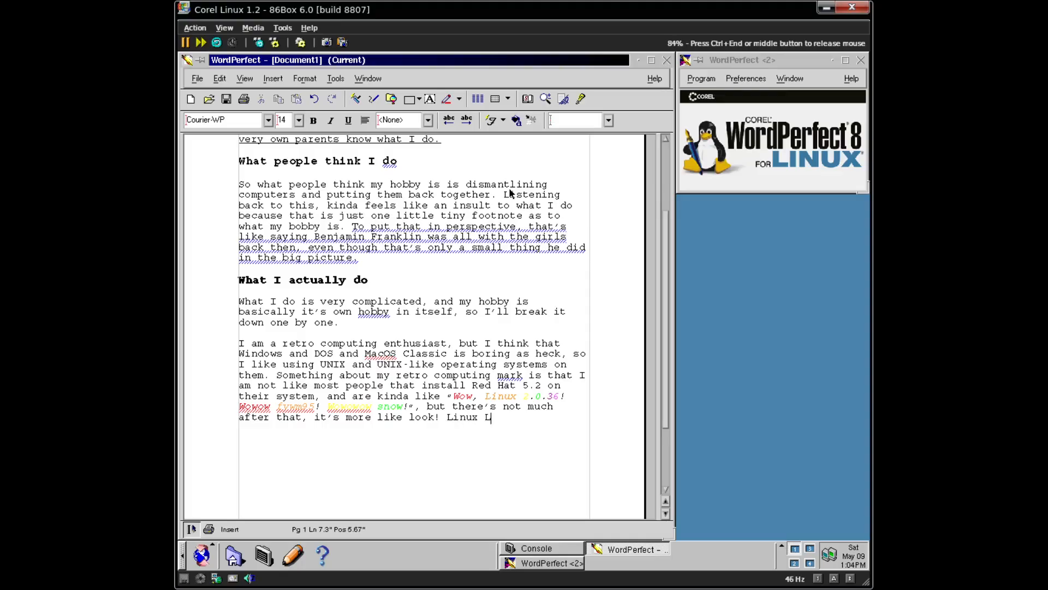
pyautogui.write('ook! NE')
pyautogui.press('BackSpace')
pyautogui.write('etBSD')
pyautogui.write('! The people ')
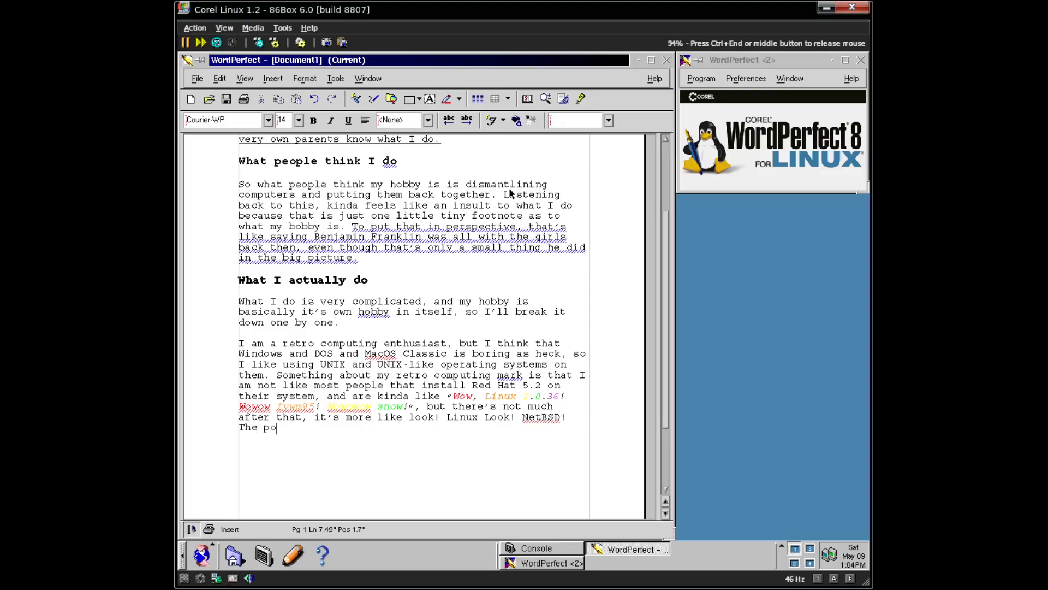
pyautogui.write('that do videos like thi')
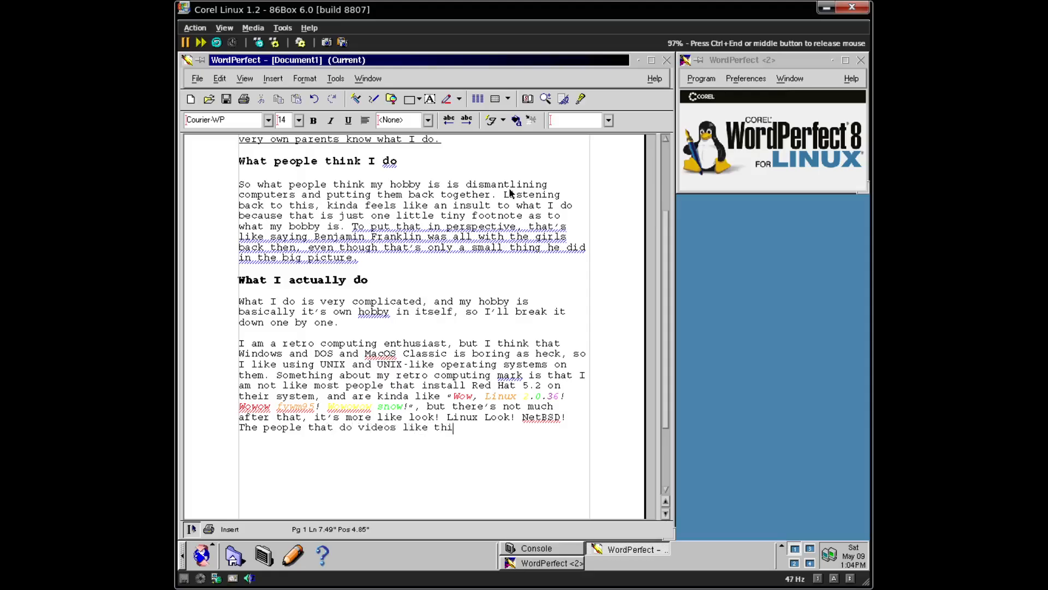
pyautogui.write('s dow')
pyautogui.write('probably don')
pyautogui.write("'t ")
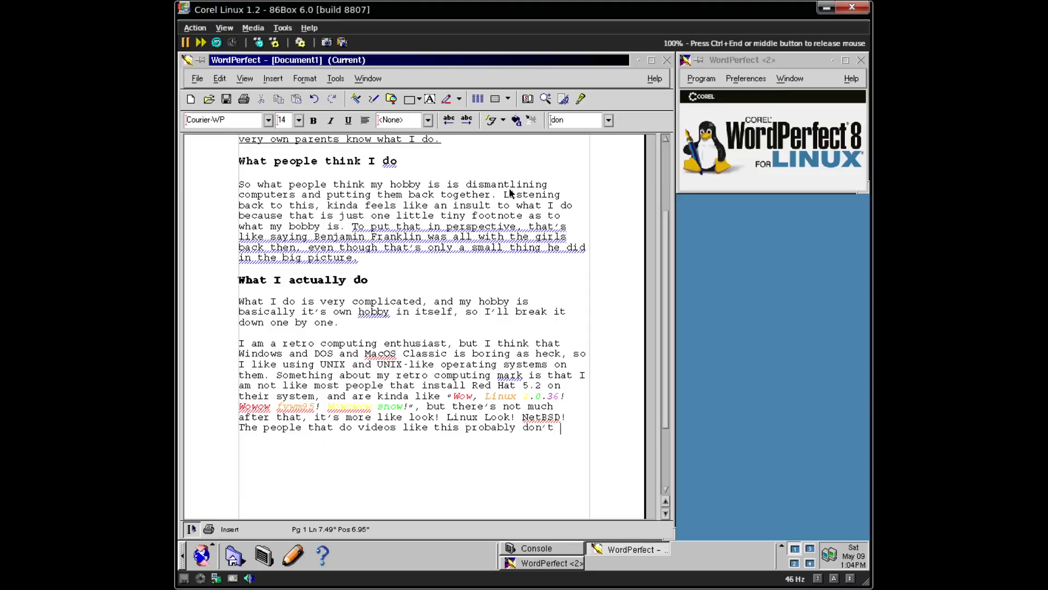
pyautogui.write('like how to us')
pyautogui.write('e the ')
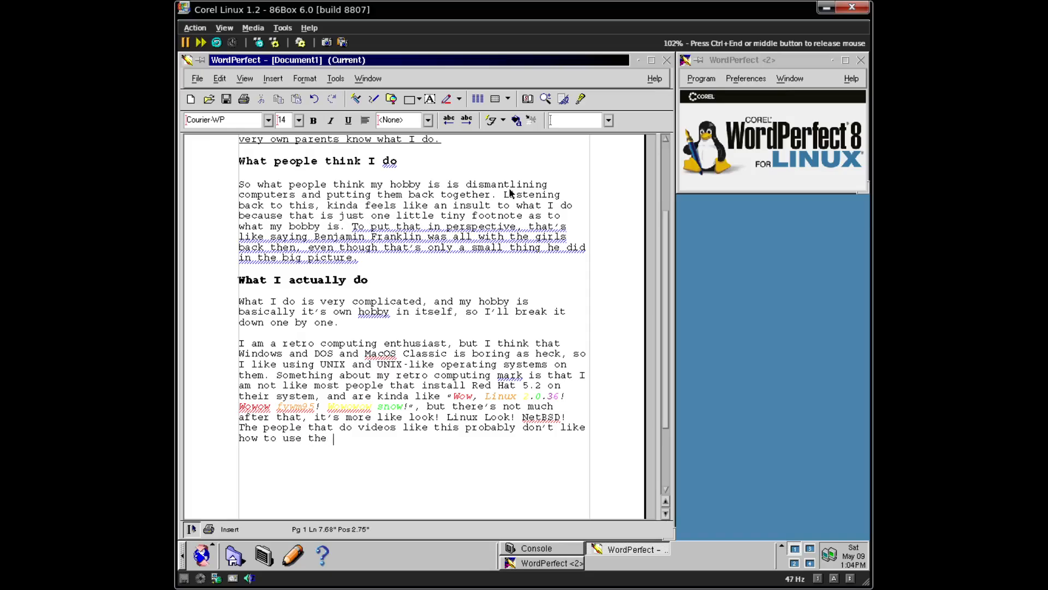
pyautogui.write('ftp,')
# - Give the word ftp a reddish pink font colour
pyautogui.doubleClick(344, 439)
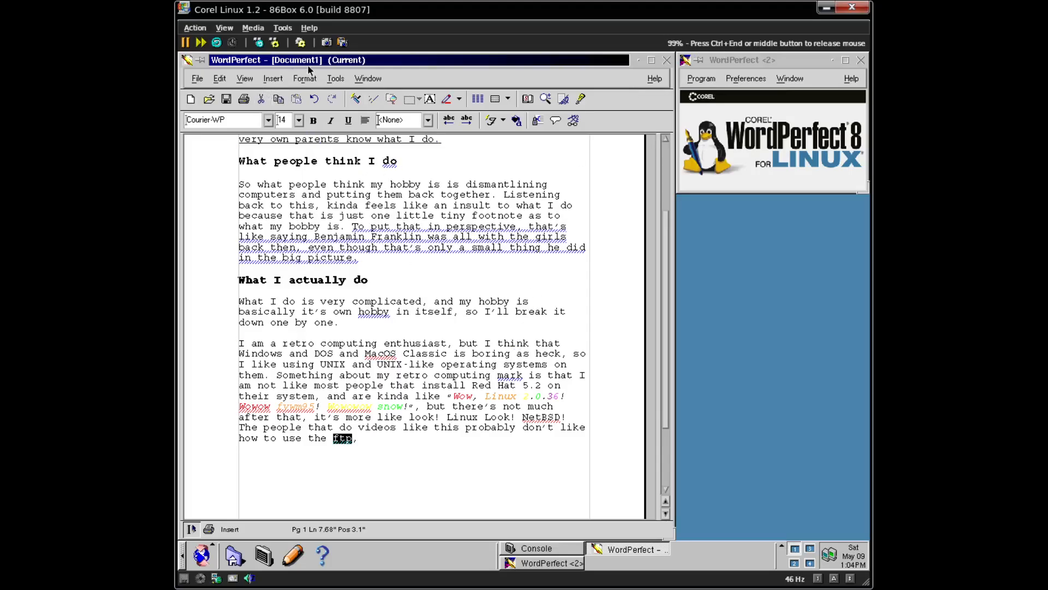
pyautogui.click(306, 83)
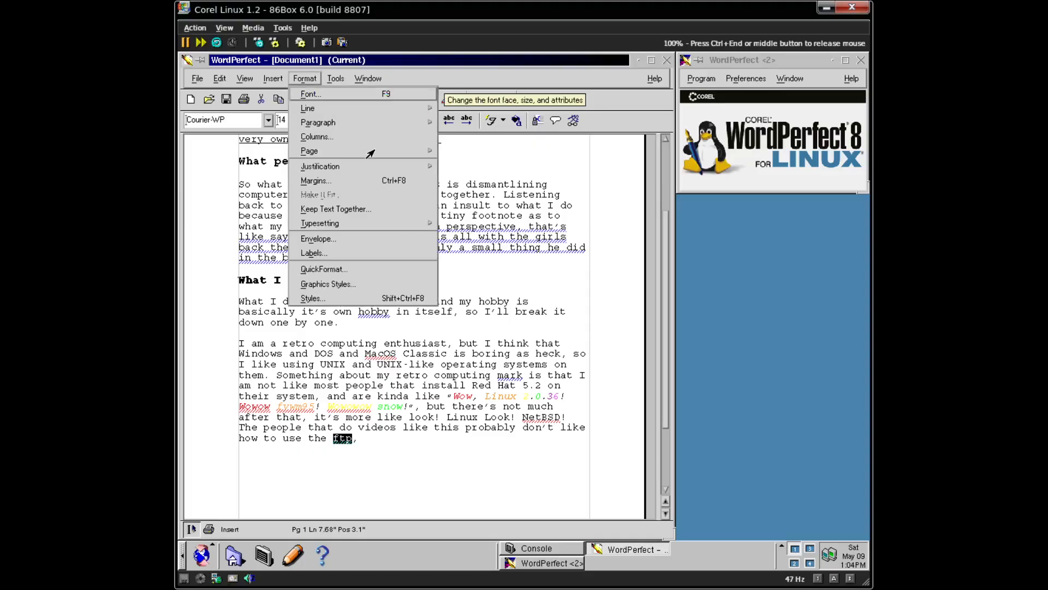
pyautogui.click(326, 223)
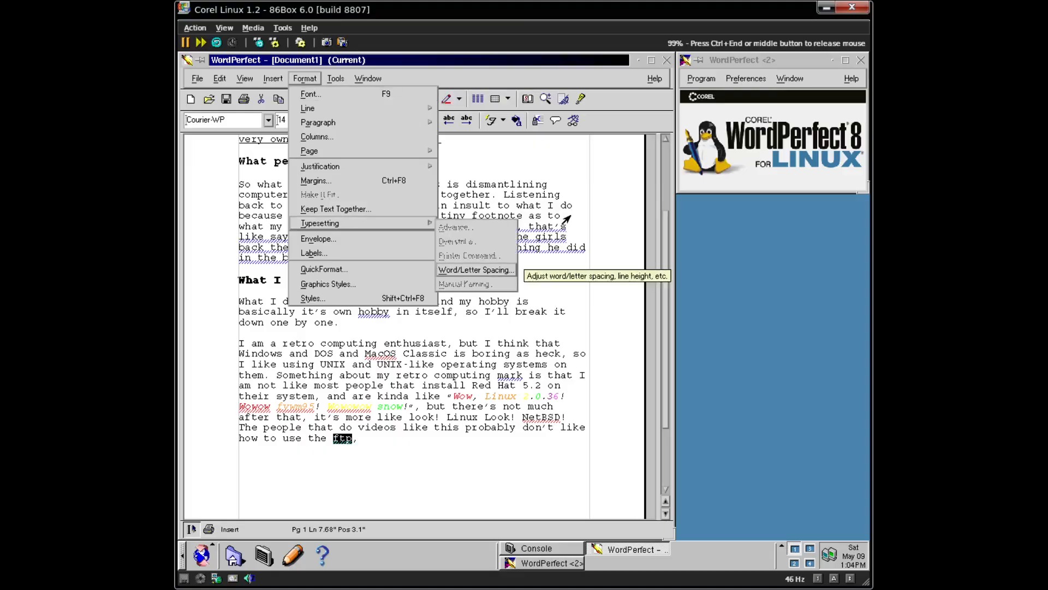
pyautogui.click(576, 120)
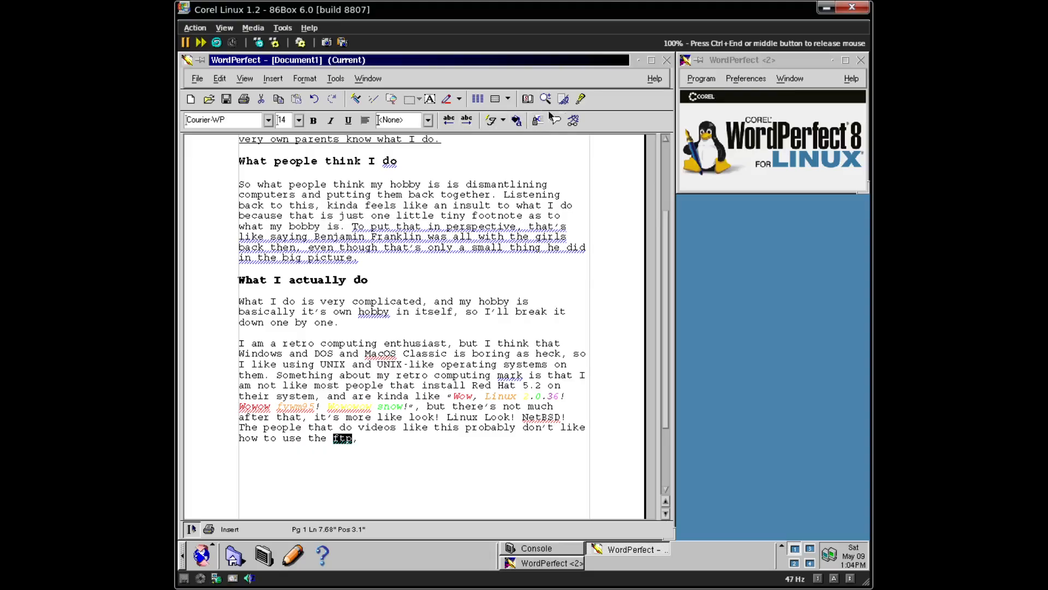
pyautogui.click(516, 120)
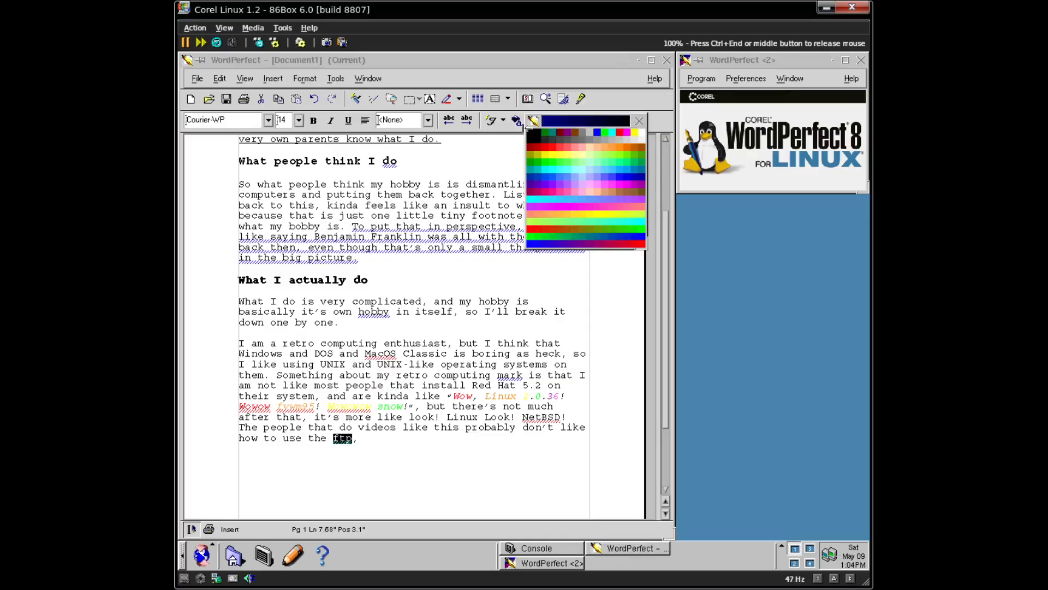
pyautogui.click(562, 191)
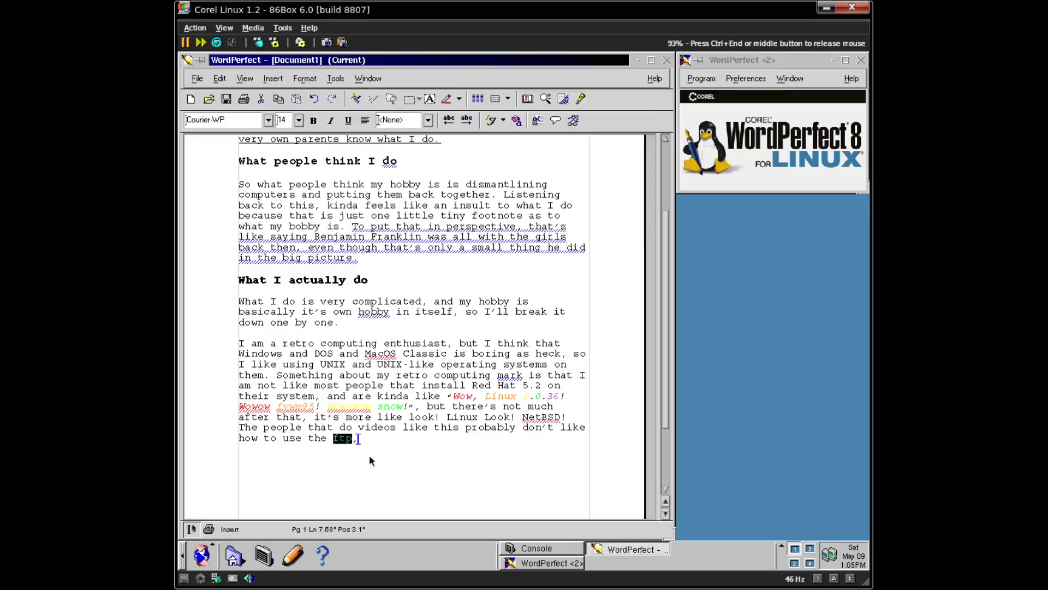
pyautogui.click(401, 440)
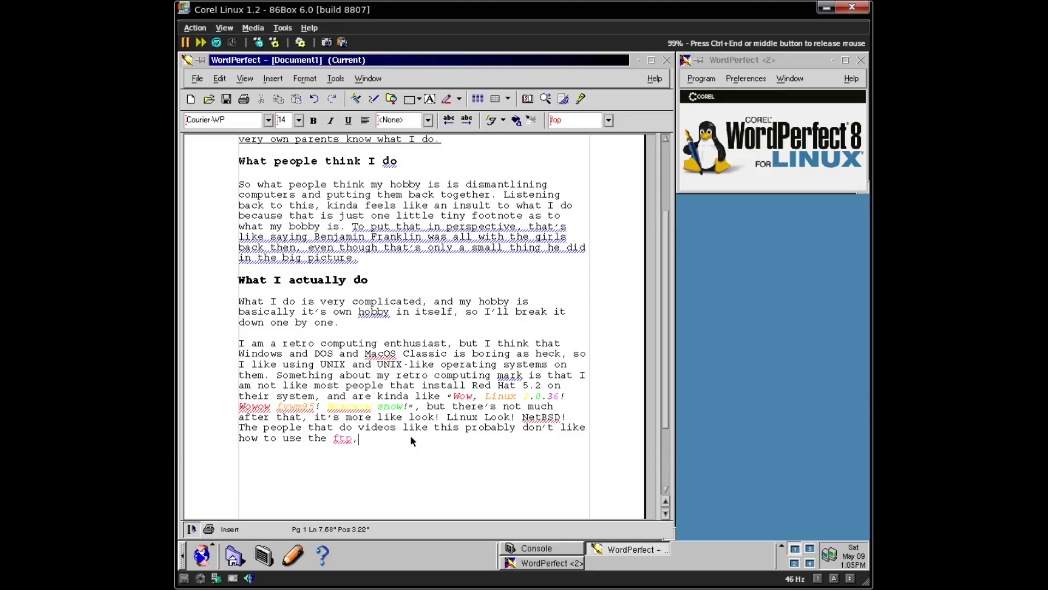
# - After 'ftp,' add 'and have to look up the syntax for tar because they don't know how to use the man command.'
pyautogui.press('Left')
pyautogui.hotkey('shift', 'Left')
pyautogui.hotkey('shift', 'Left')
pyautogui.hotkey('shift', 'Left')
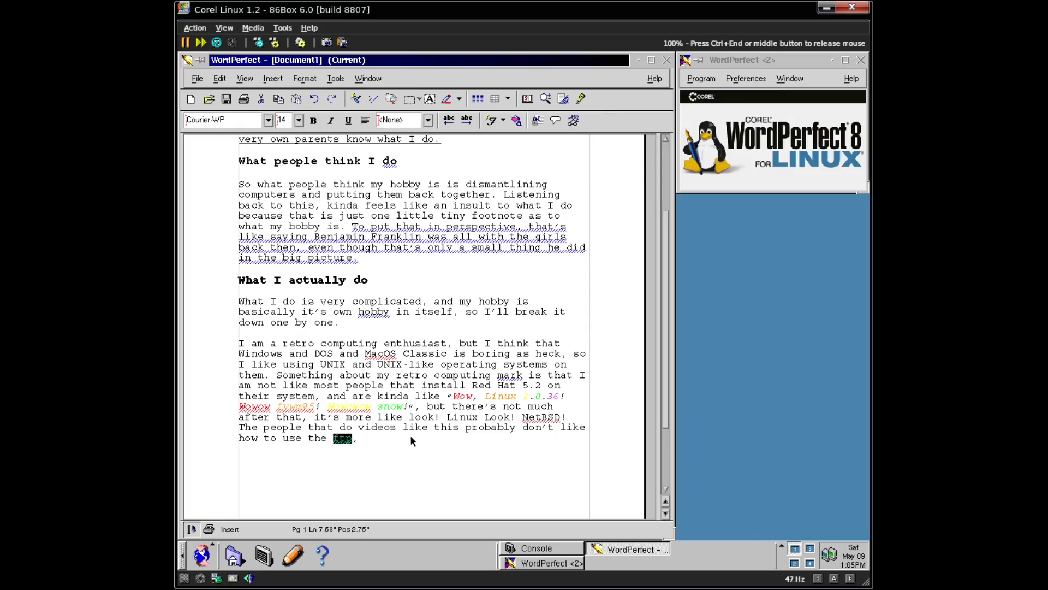
pyautogui.press('End')
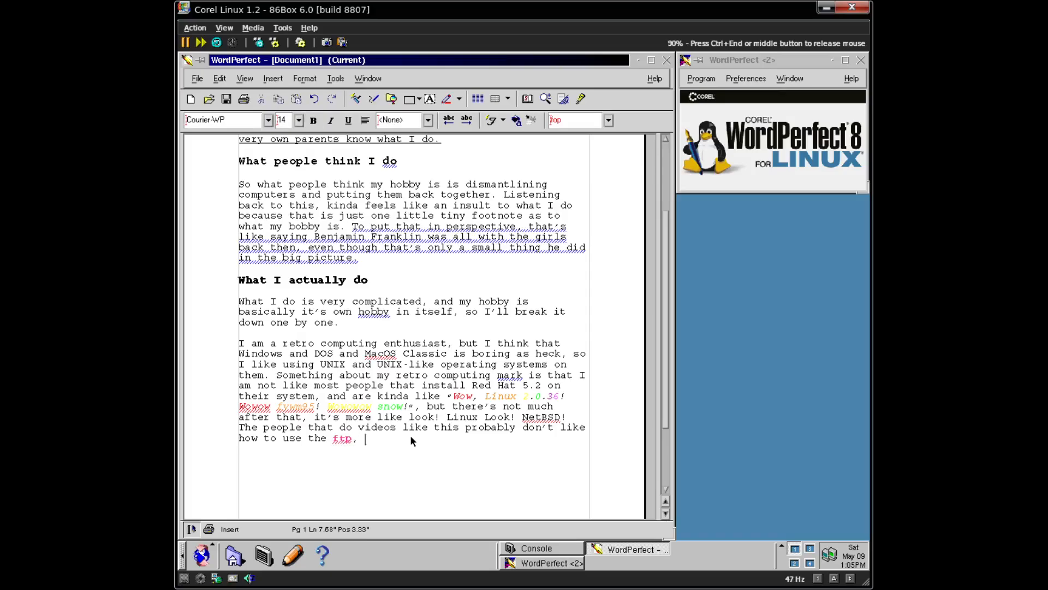
pyautogui.write('and have toolook up the s')
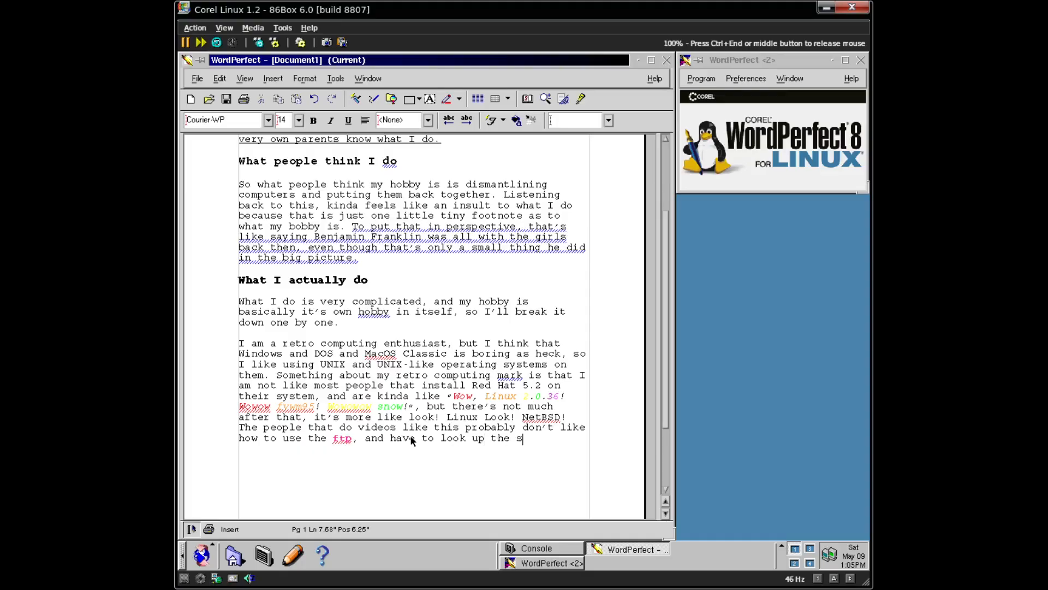
pyautogui.write('yntax for tar because ')
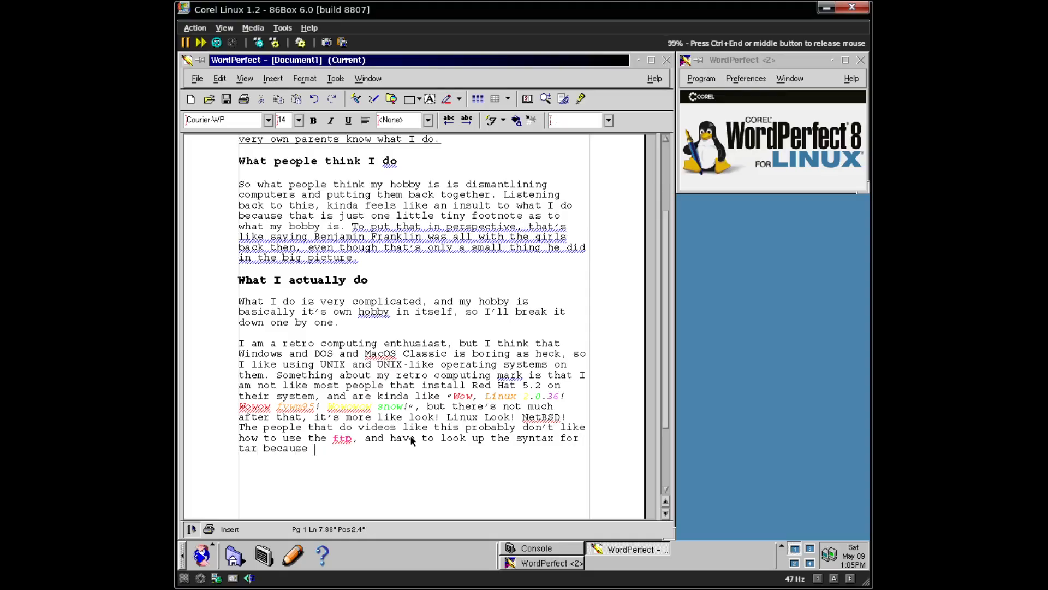
pyautogui.write("they don't know how to use the man comm")
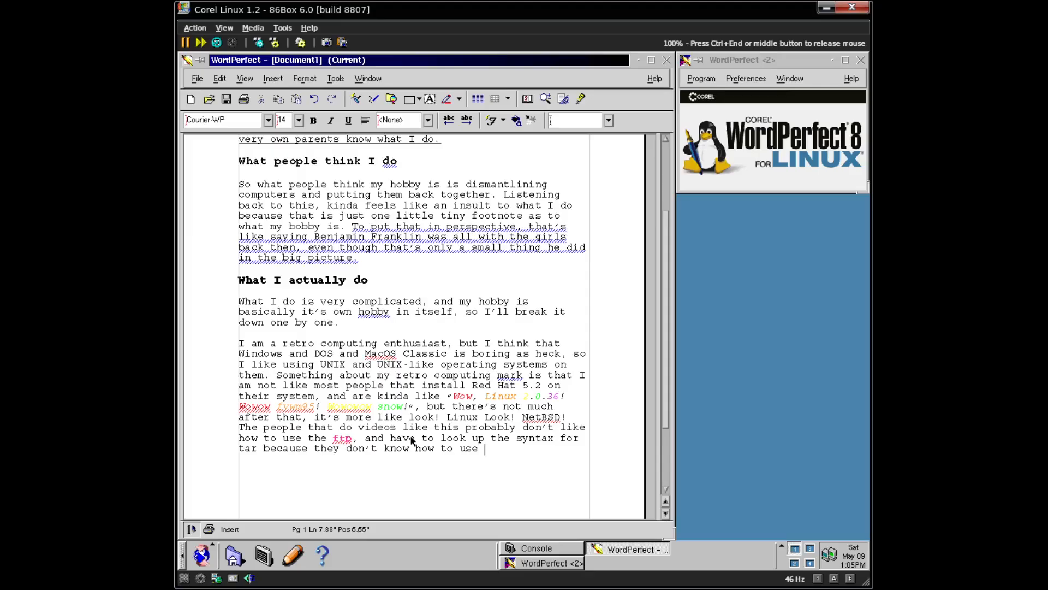
pyautogui.write('and.')
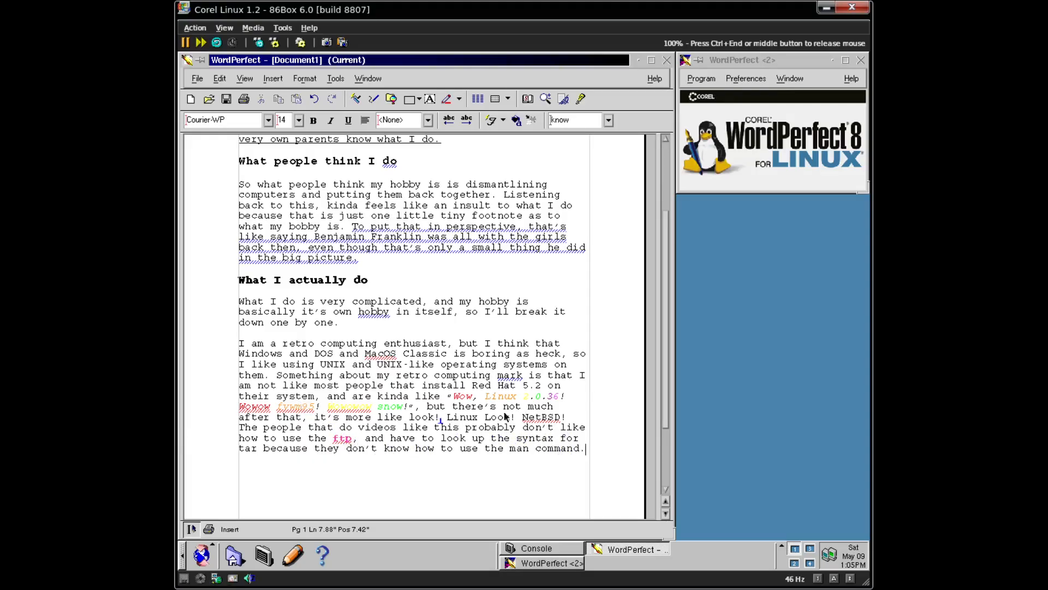
# - Add fvwm95, Wowowow, NetBSD and ftp to the spell-check dictionary
pyautogui.rightClick(260, 407)
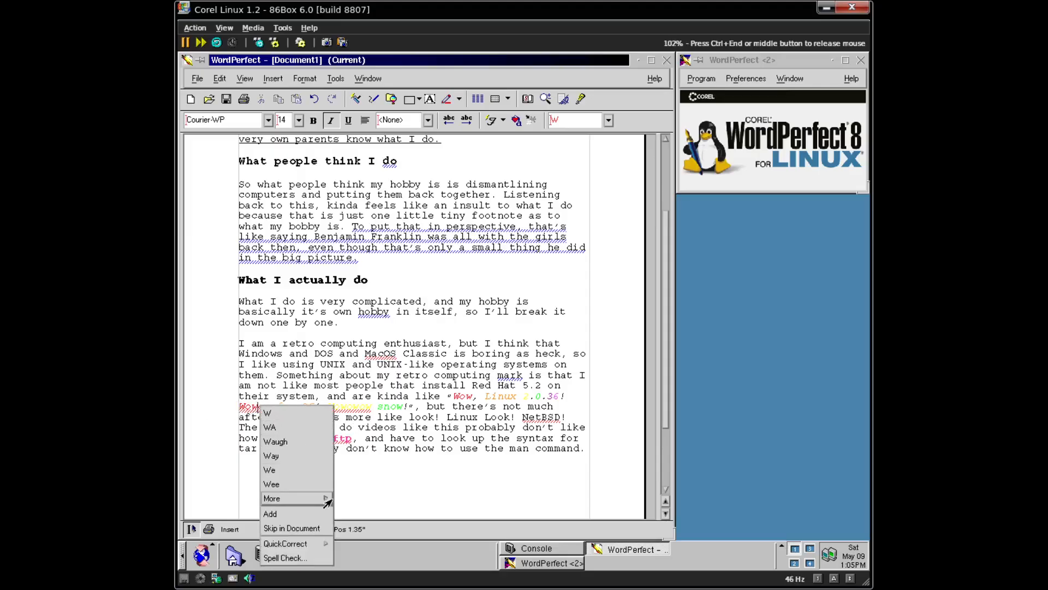
pyautogui.click(300, 398)
pyautogui.rightClick(301, 408)
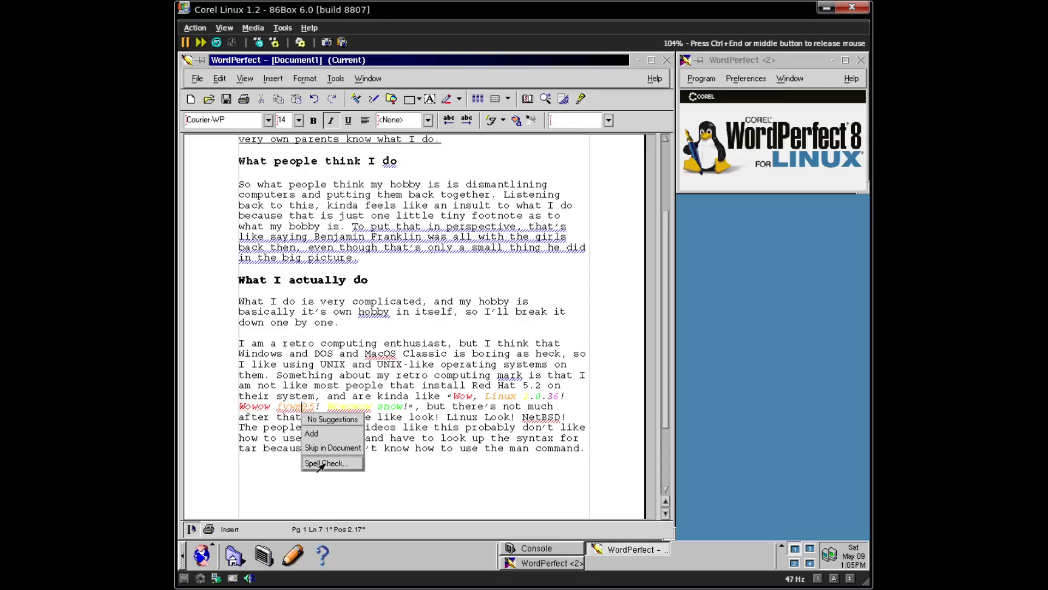
pyautogui.click(331, 436)
pyautogui.rightClick(351, 406)
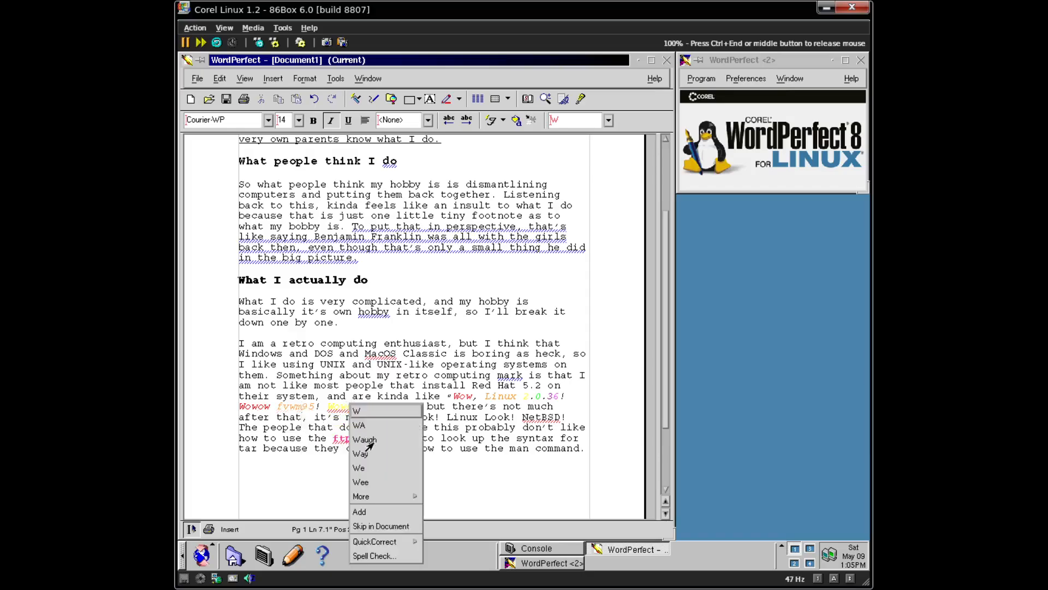
pyautogui.click(377, 515)
pyautogui.rightClick(552, 417)
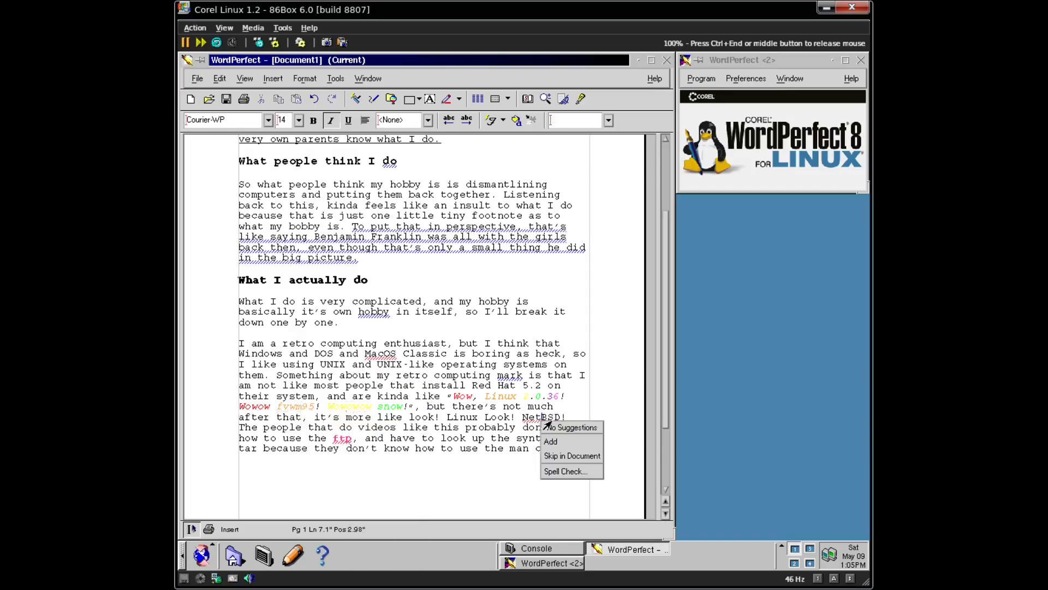
pyautogui.click(545, 448)
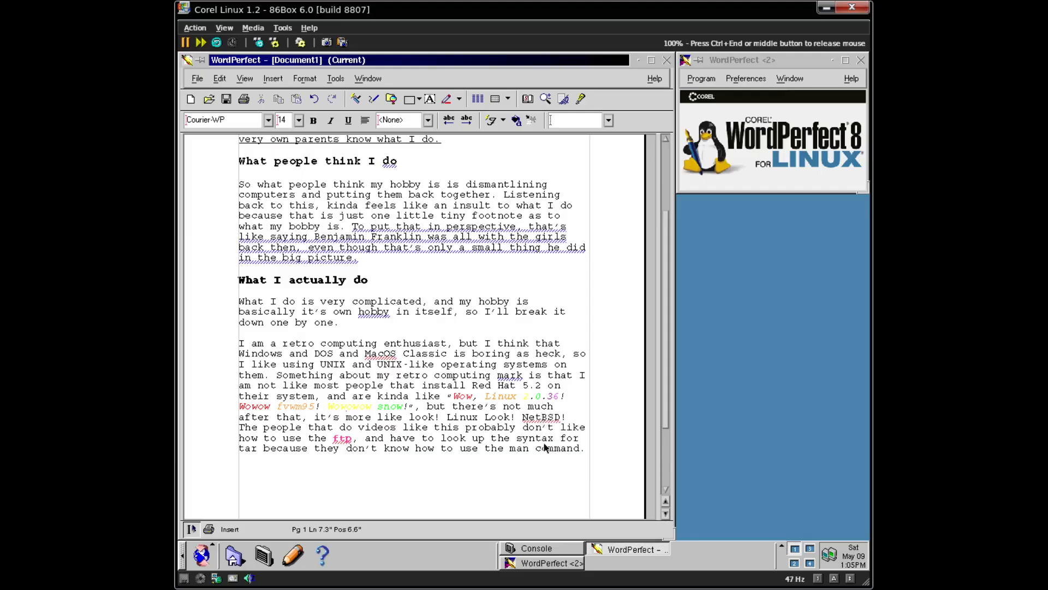
pyautogui.rightClick(346, 440)
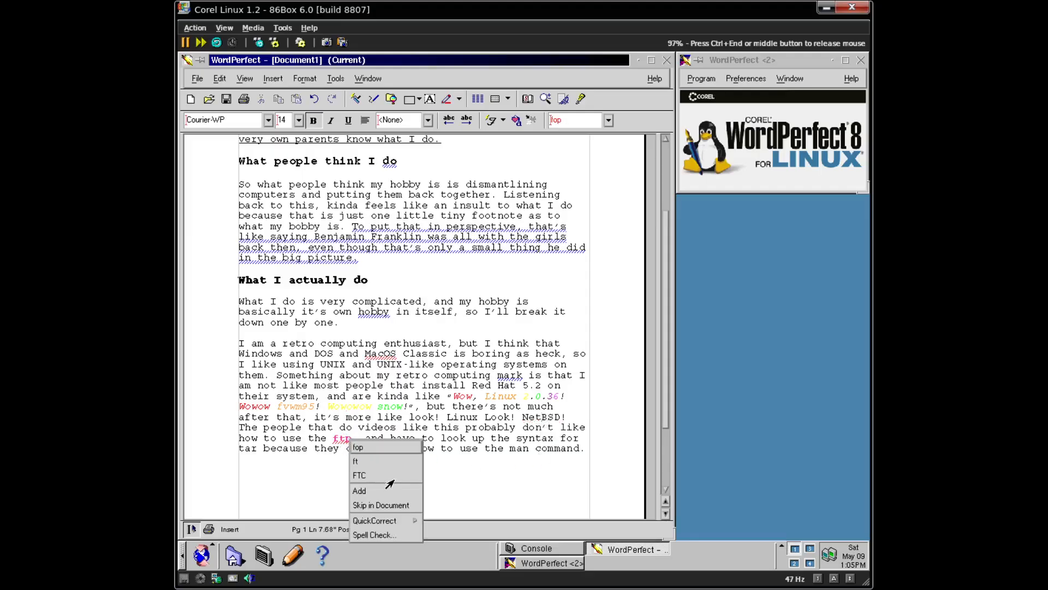
pyautogui.click(368, 490)
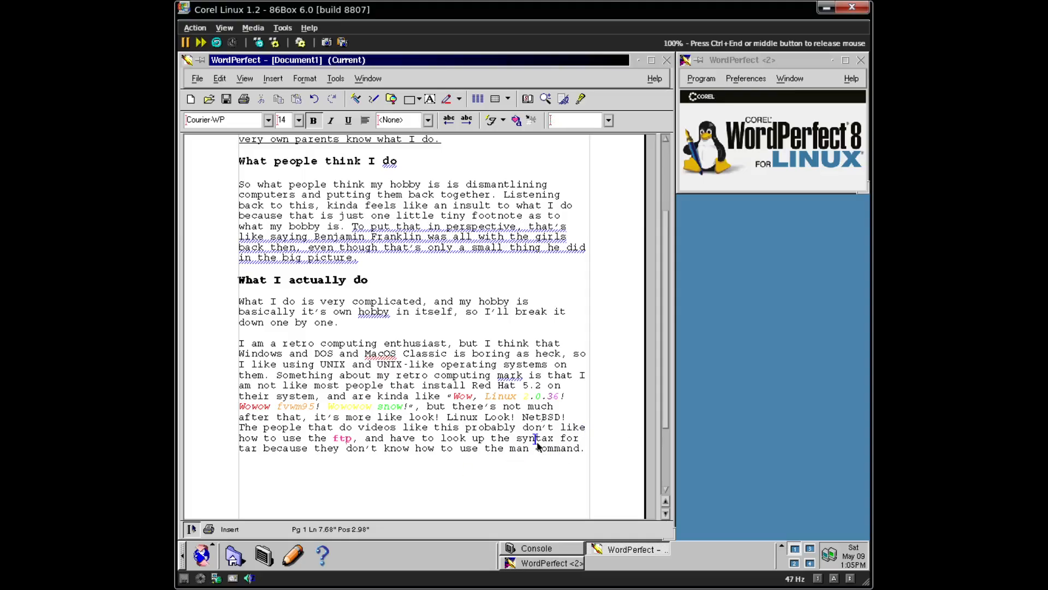
pyautogui.click(248, 449)
# - Make the words tar and man bold with magenta font colour
pyautogui.doubleClick(248, 449)
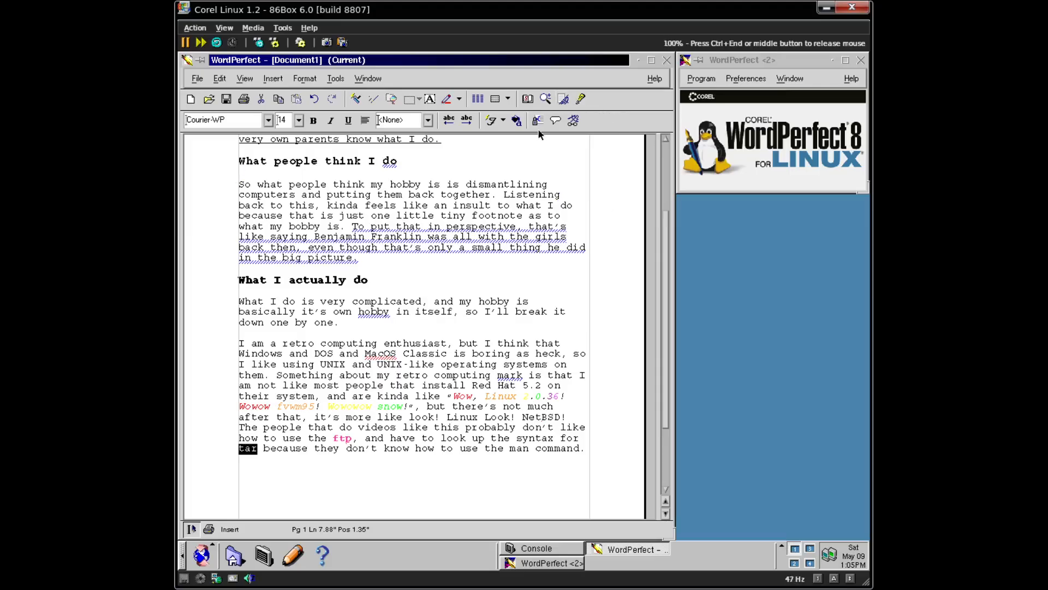
pyautogui.hotkey('ctrl', 'b')
pyautogui.click(503, 121)
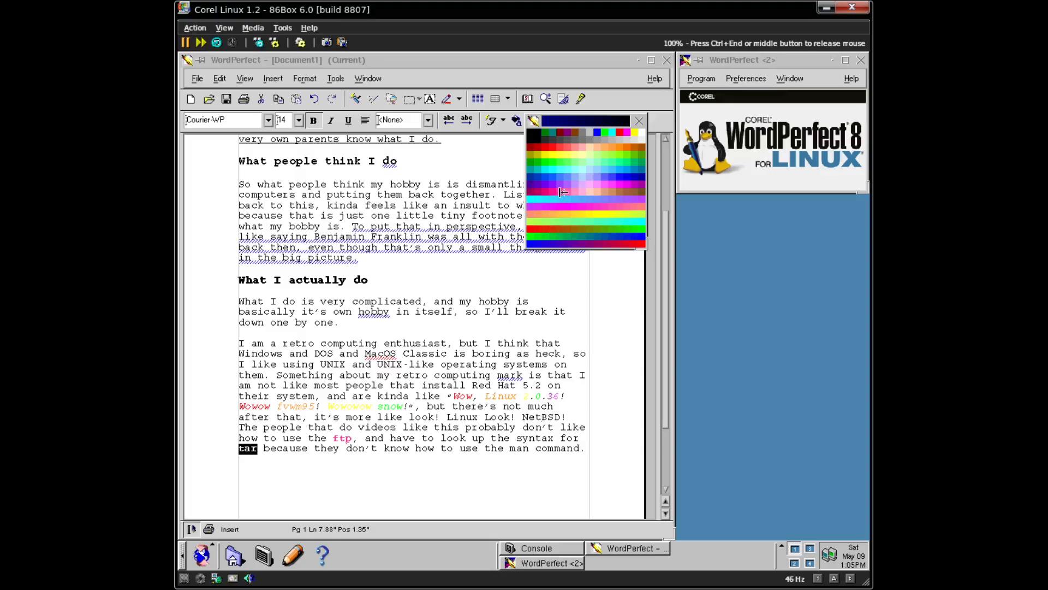
pyautogui.click(555, 192)
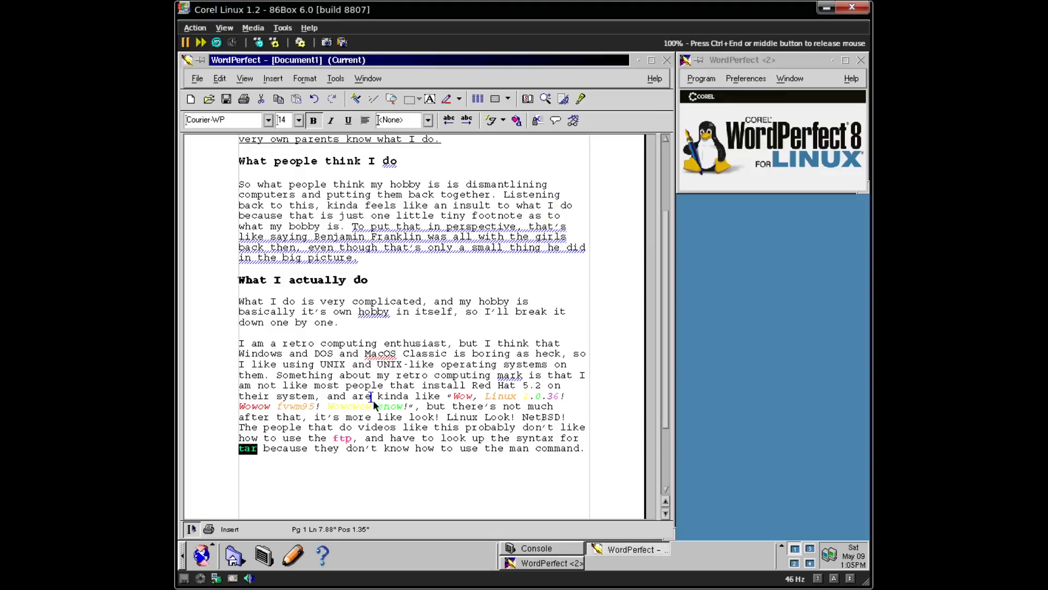
pyautogui.click(486, 443)
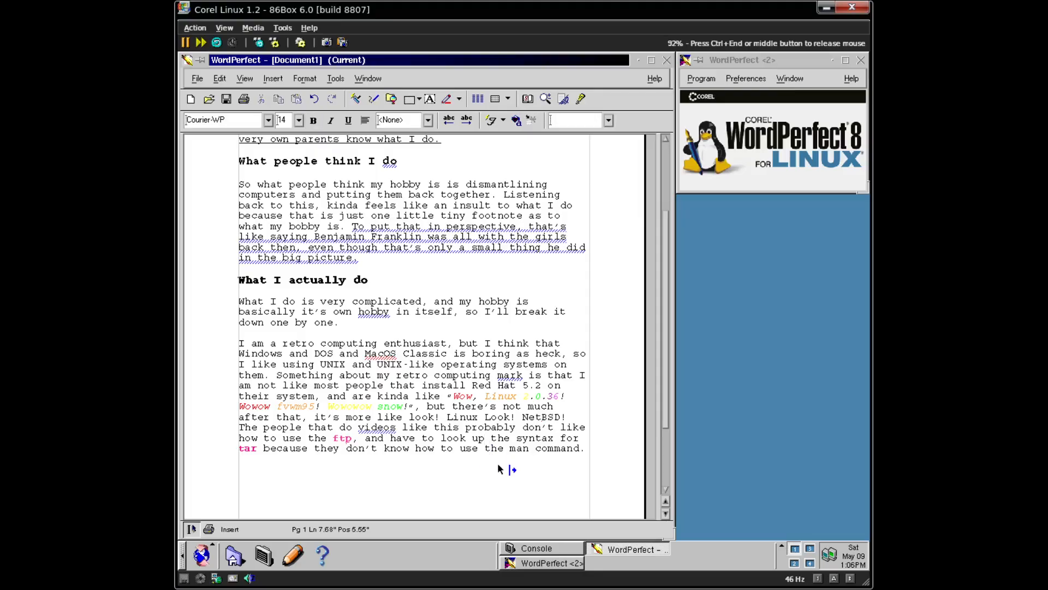
pyautogui.doubleClick(519, 448)
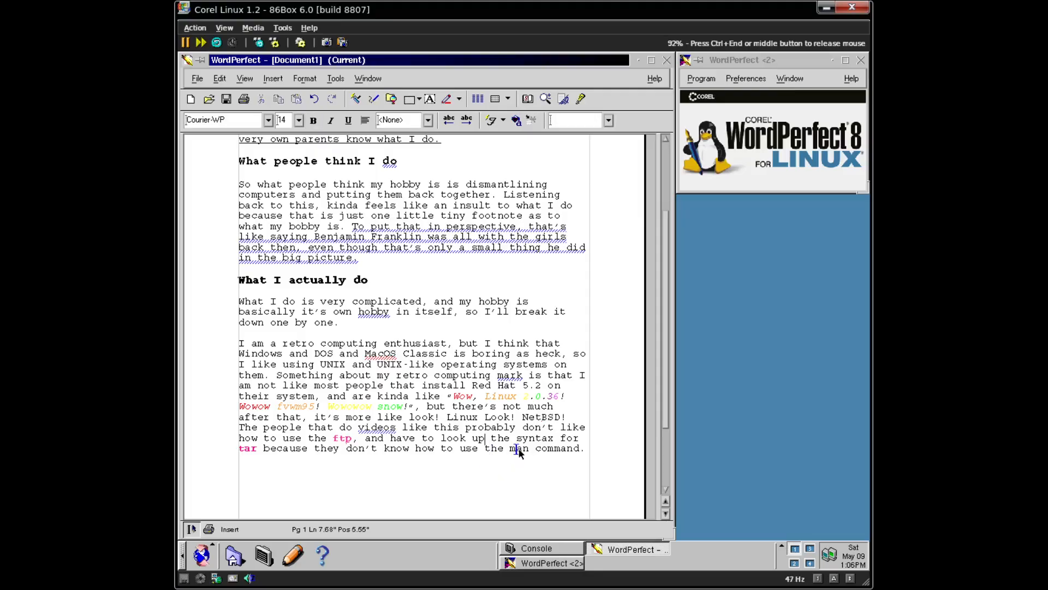
pyautogui.click(517, 121)
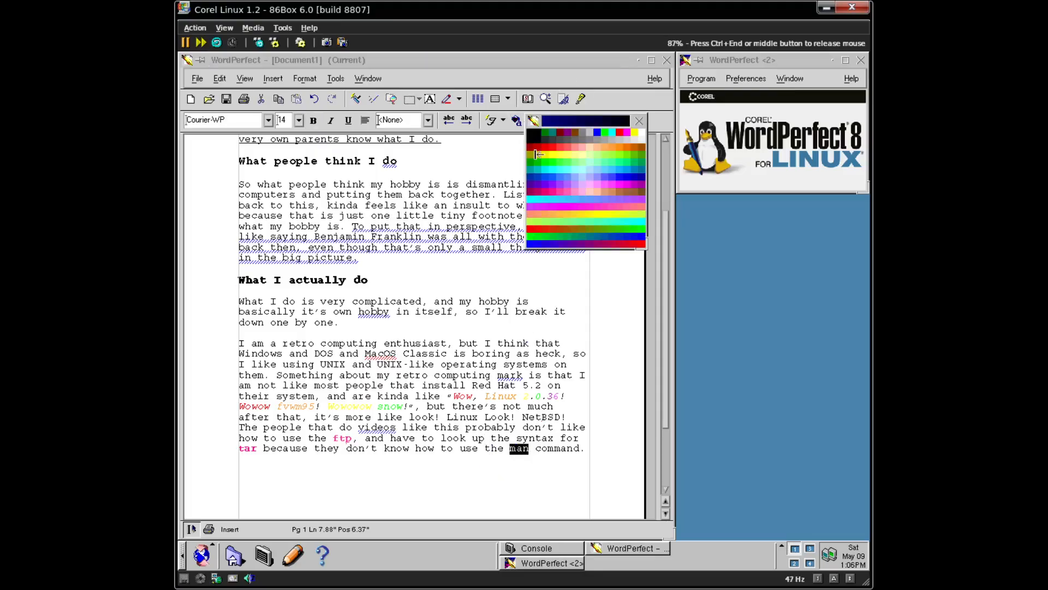
pyautogui.click(559, 207)
pyautogui.hotkey('ctrl', 'b')
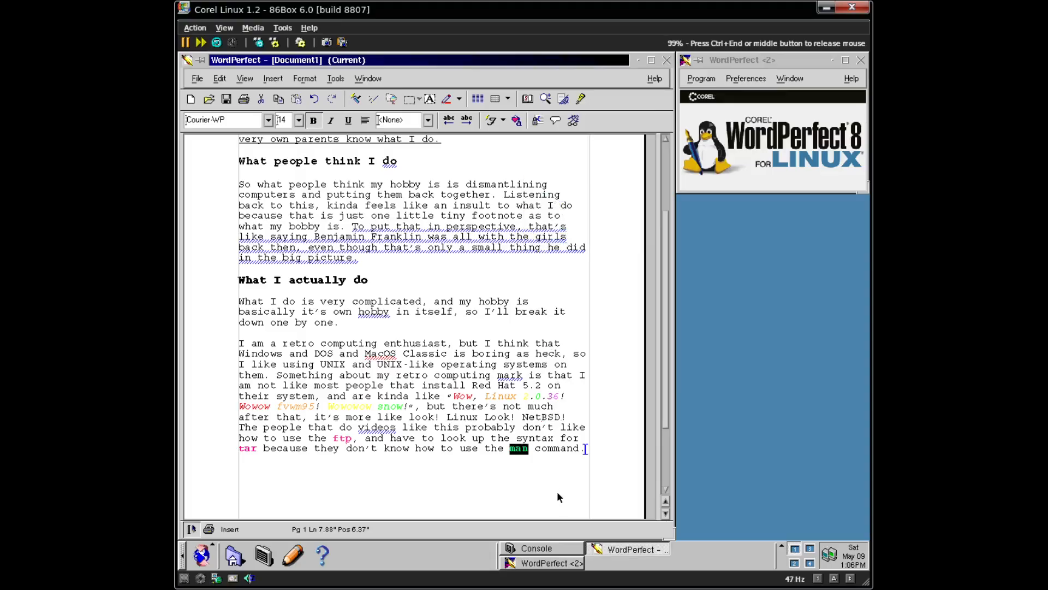
pyautogui.click(585, 449)
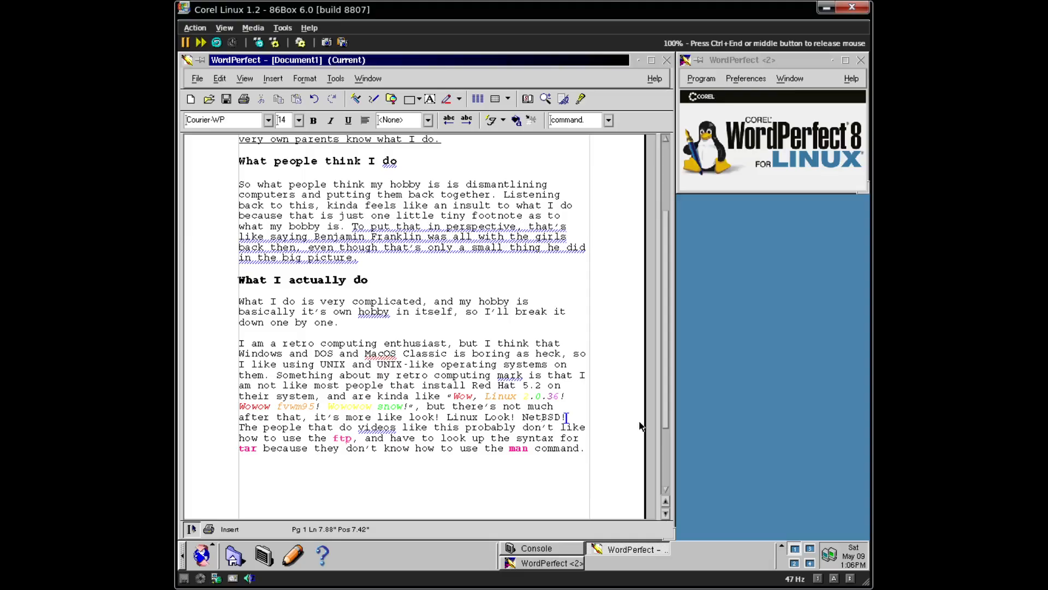
# - Start a new paragraph: 'So with these retro UNIX-like operating systems, my workflow goes something like this'
pyautogui.press('Return')
pyautogui.press('Return')
pyautogui.write('So with thses')
pyautogui.press('BackSpace')
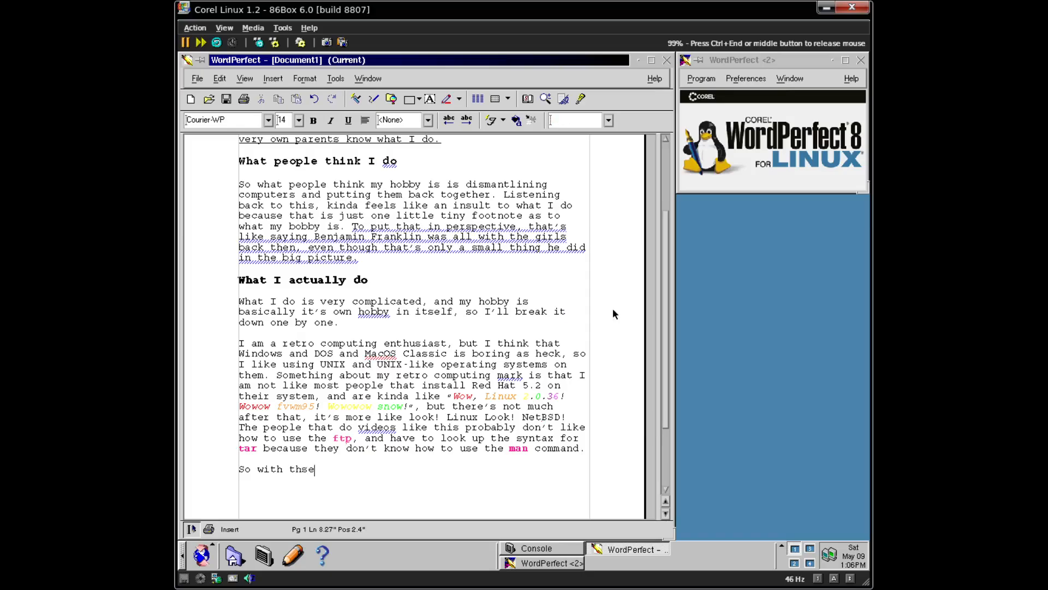
pyautogui.hotkey('ctrl', 'End')
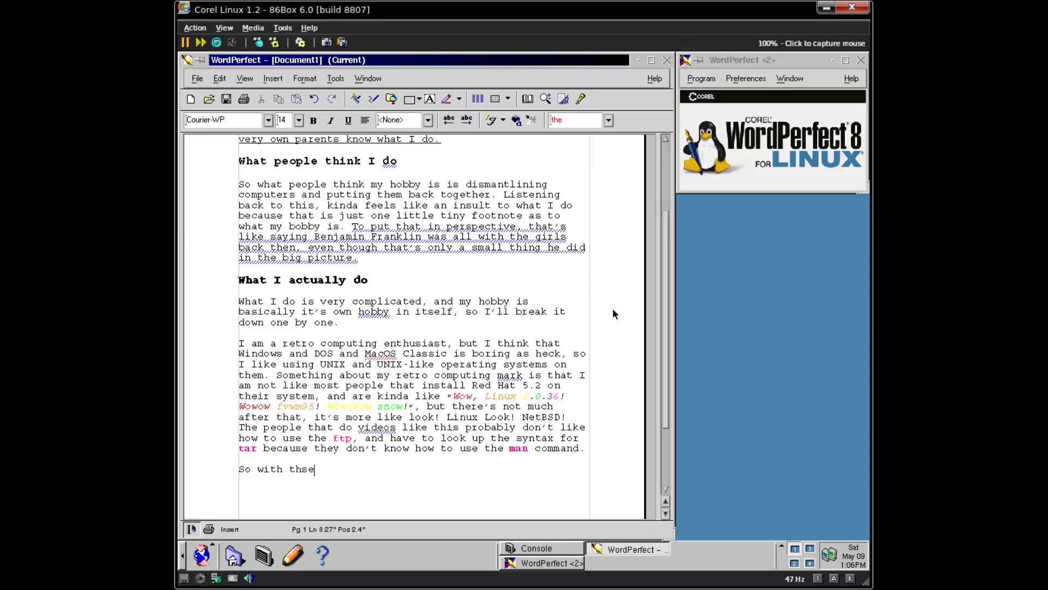
pyautogui.press('BackSpace')
pyautogui.press('BackSpace')
pyautogui.press('BackSpace')
pyautogui.press('BackSpace')
pyautogui.write('these retro UNIX-')
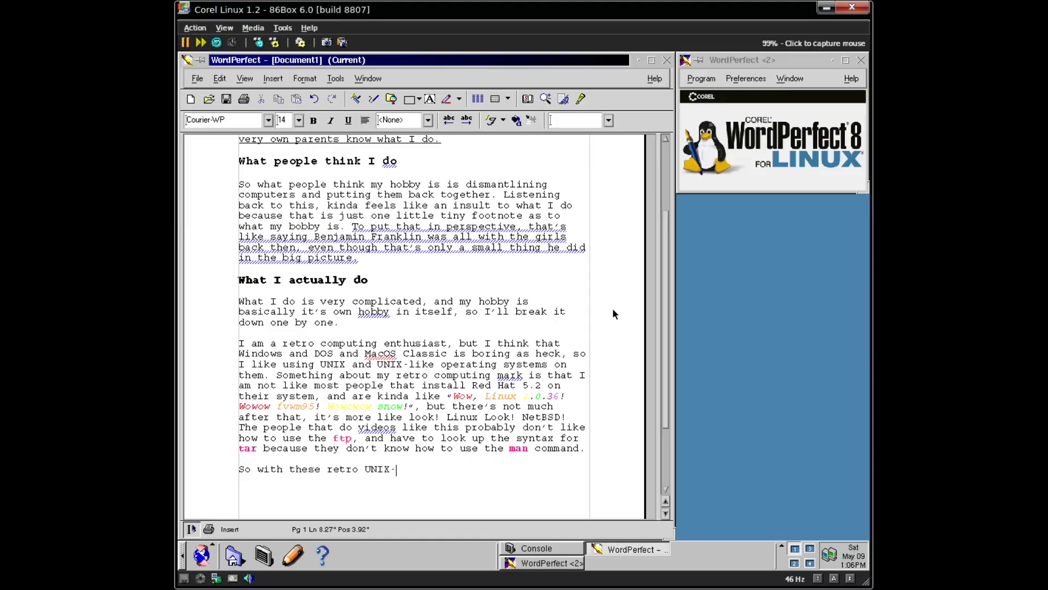
pyautogui.write('like operating s')
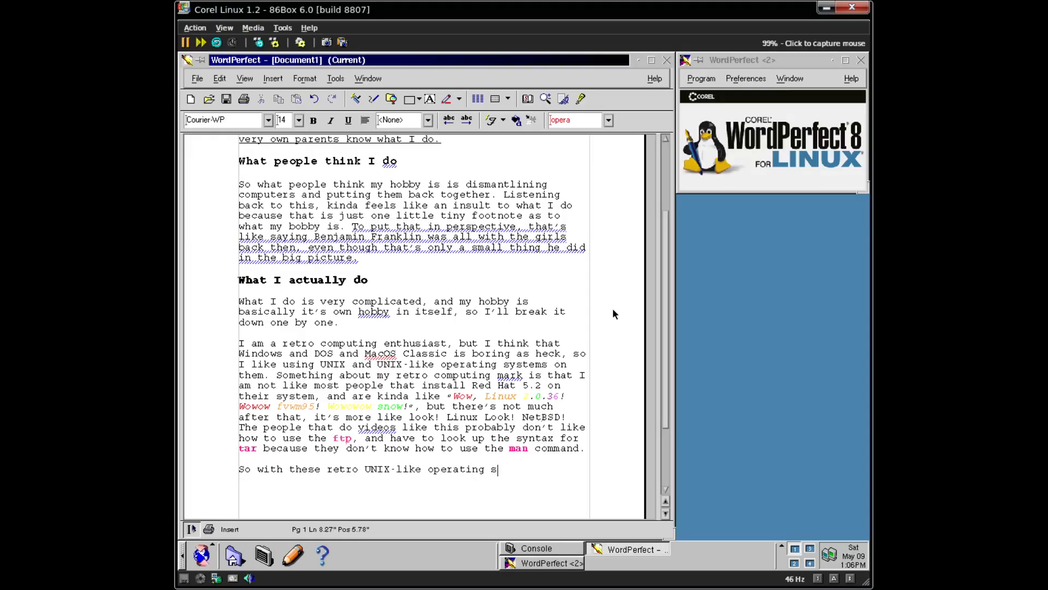
pyautogui.write('ystems, my work')
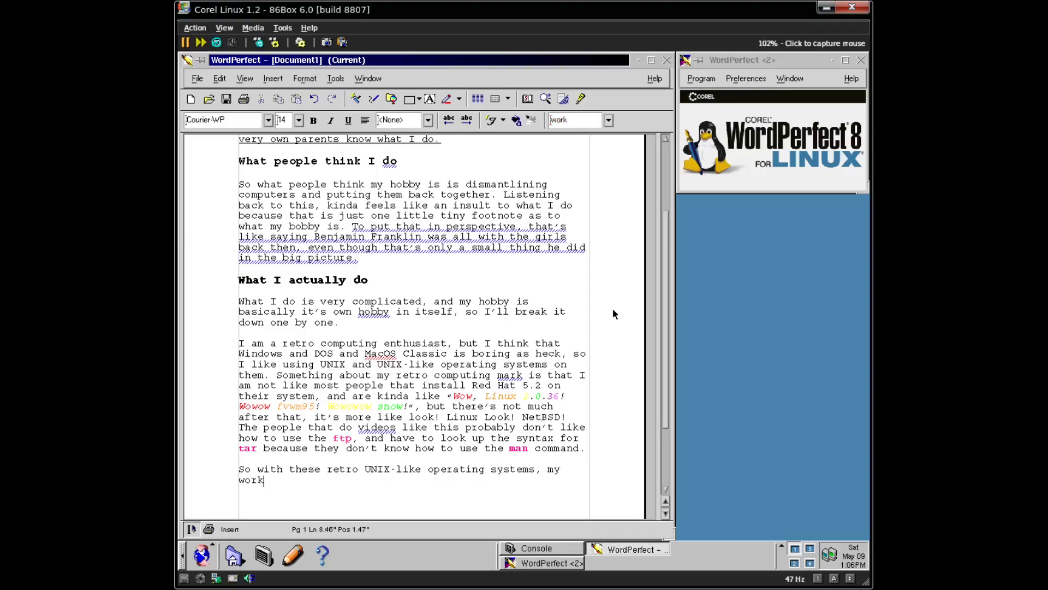
pyautogui.write('flow goe')
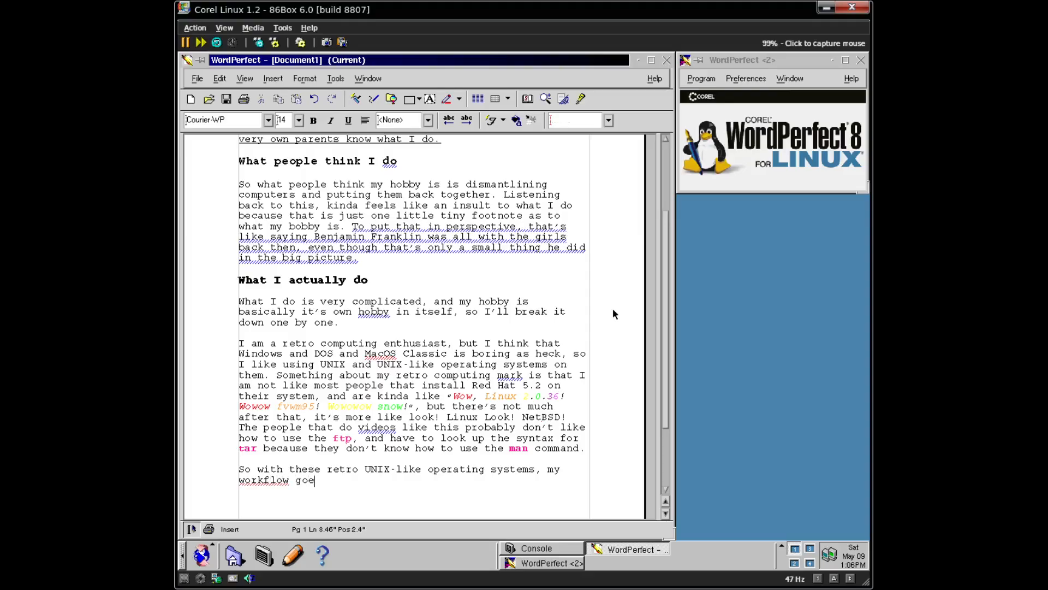
pyautogui.write('s something like ')
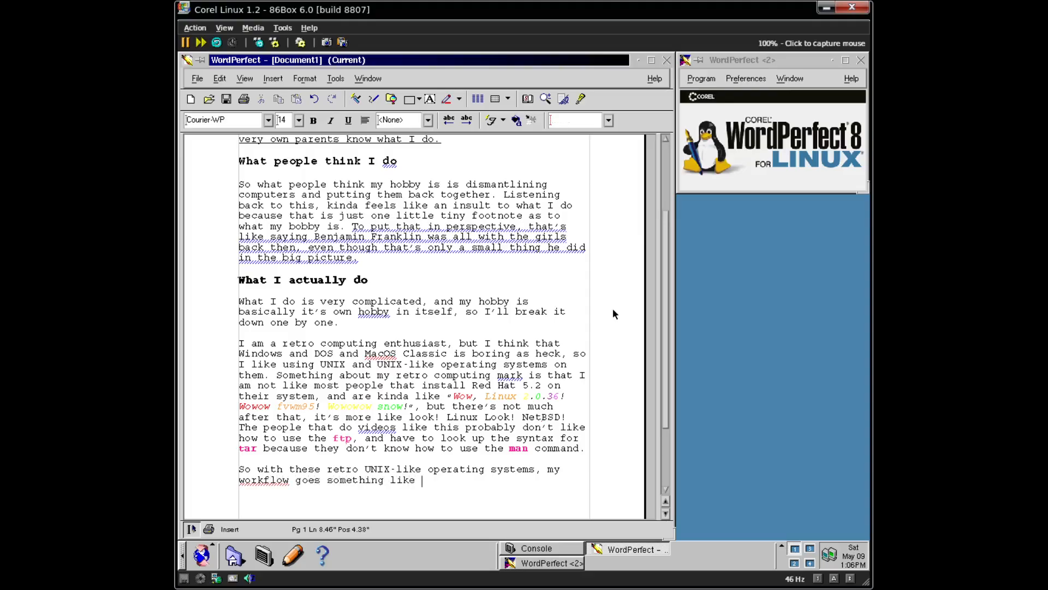
pyautogui.write('this:')
pyautogui.click(613, 314)
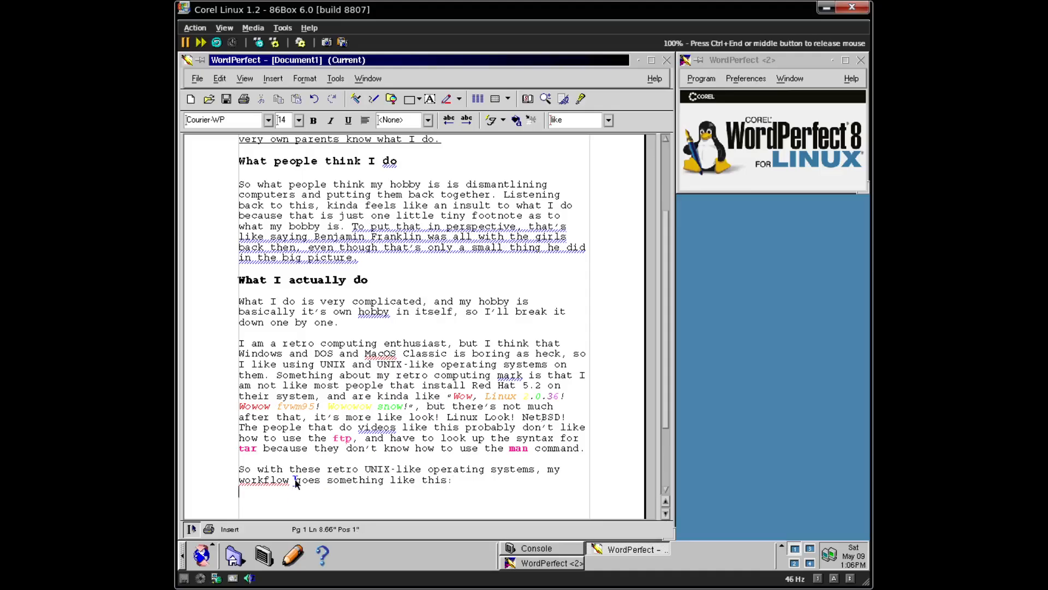
# - Add 'workflow' to the dictionary and clear the hand-typed list number below
pyautogui.rightClick(261, 483)
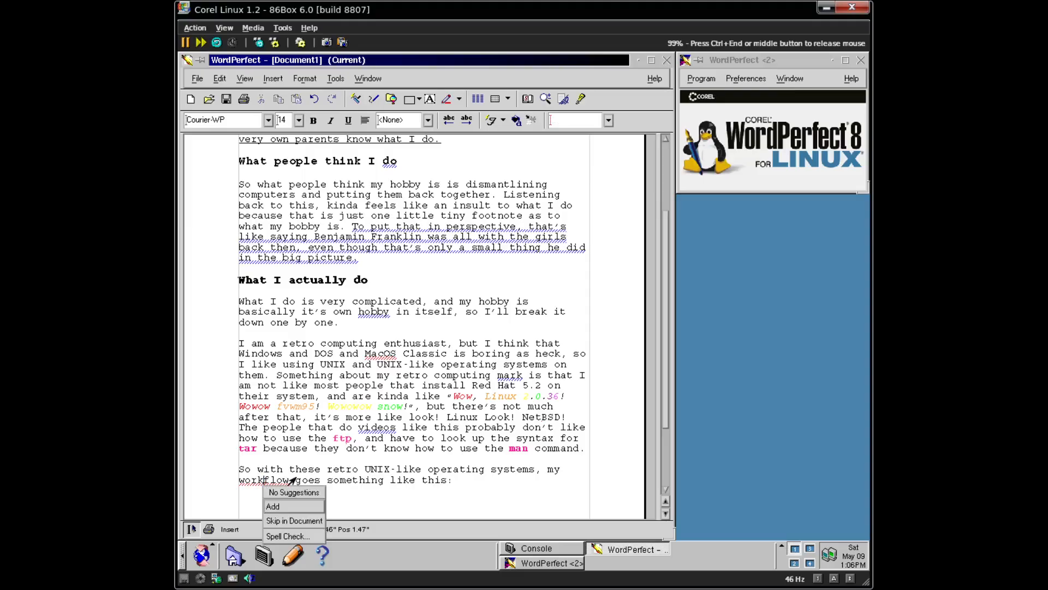
pyautogui.click(285, 516)
pyautogui.doubleClick(340, 529)
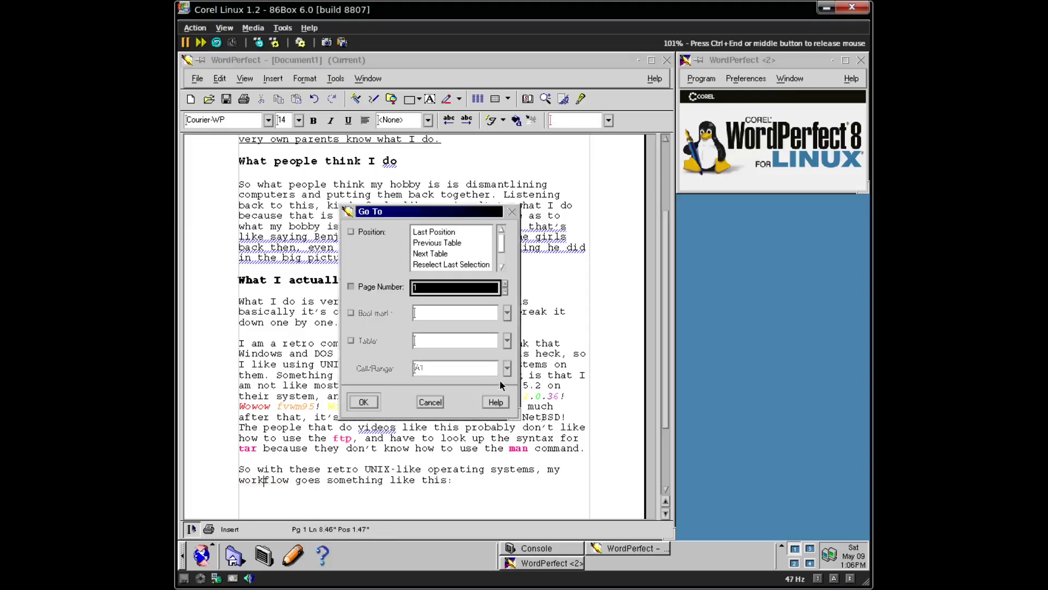
pyautogui.click(429, 402)
pyautogui.click(310, 514)
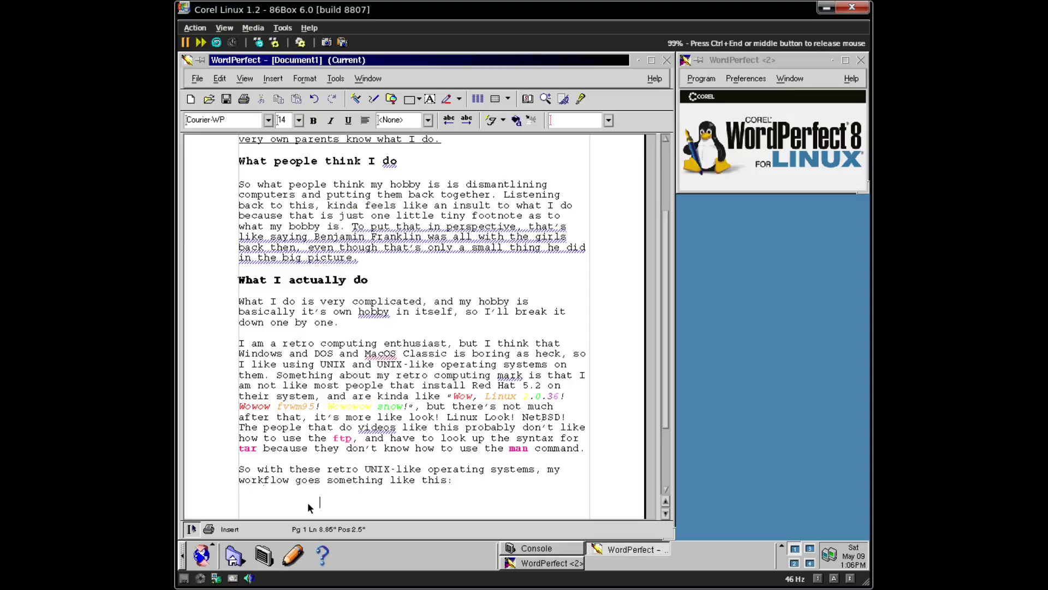
pyautogui.click(234, 498)
pyautogui.click(272, 79)
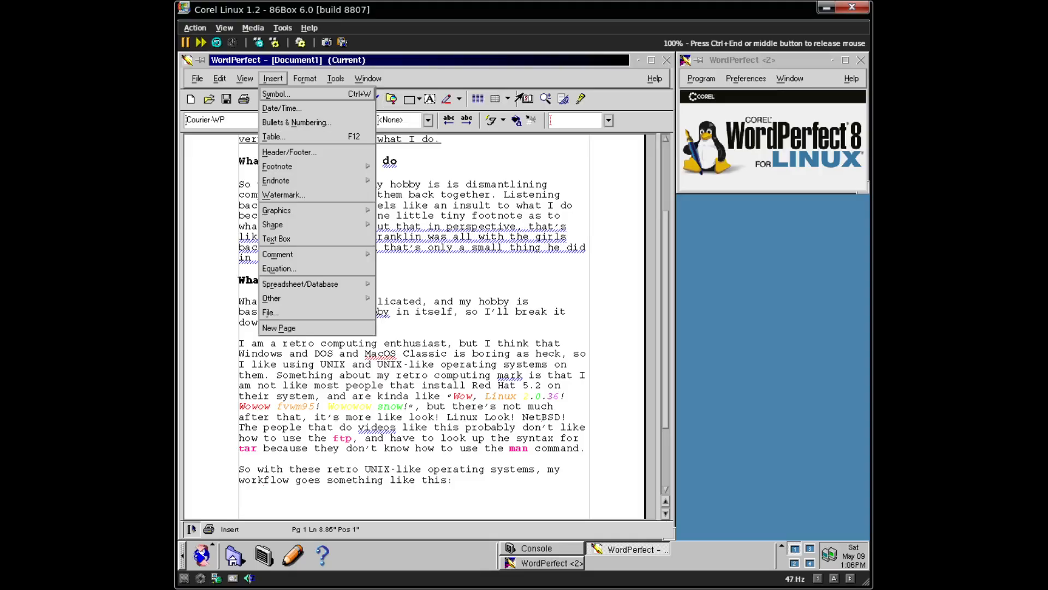
pyautogui.click(463, 86)
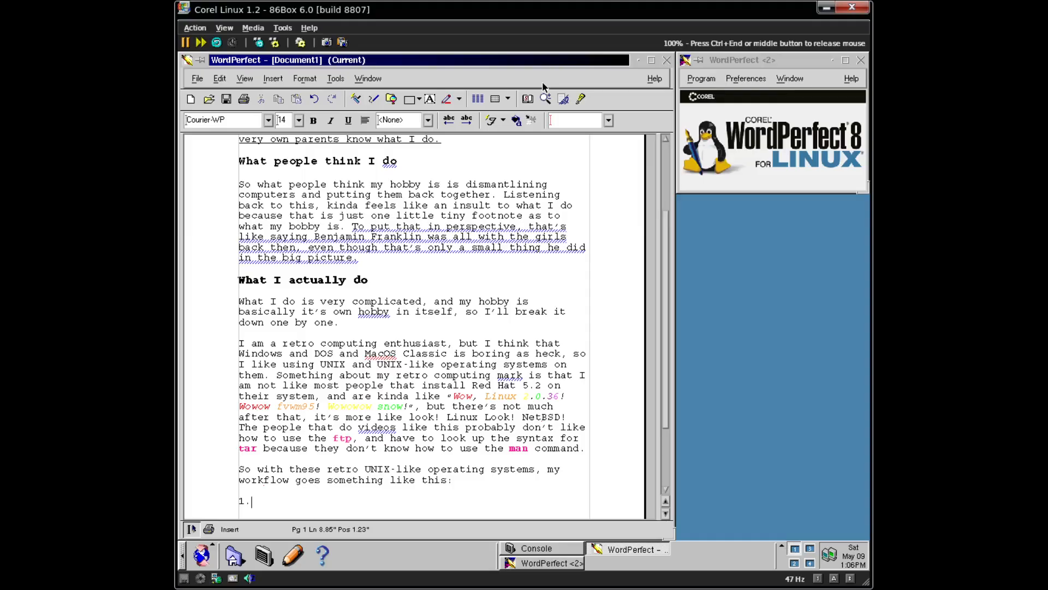
pyautogui.press('BackSpace')
pyautogui.press('BackSpace')
pyautogui.write('21 .')
pyautogui.press('BackSpace')
pyautogui.press('BackSpace')
pyautogui.doubleClick(240, 528)
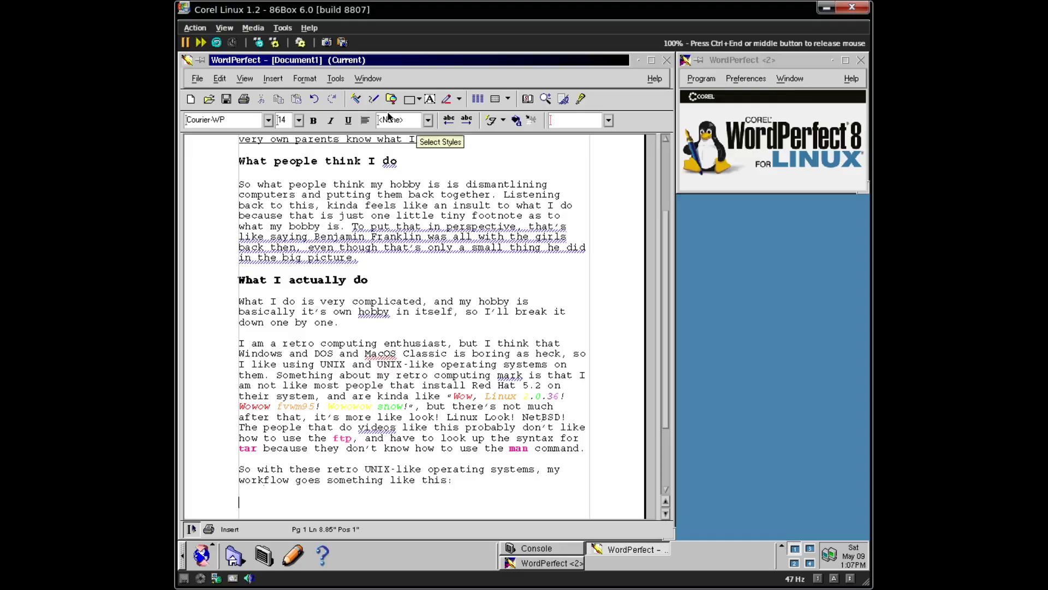
# - Start a numbered list using the Numbers style from Bullets & Numbering
pyautogui.click(264, 81)
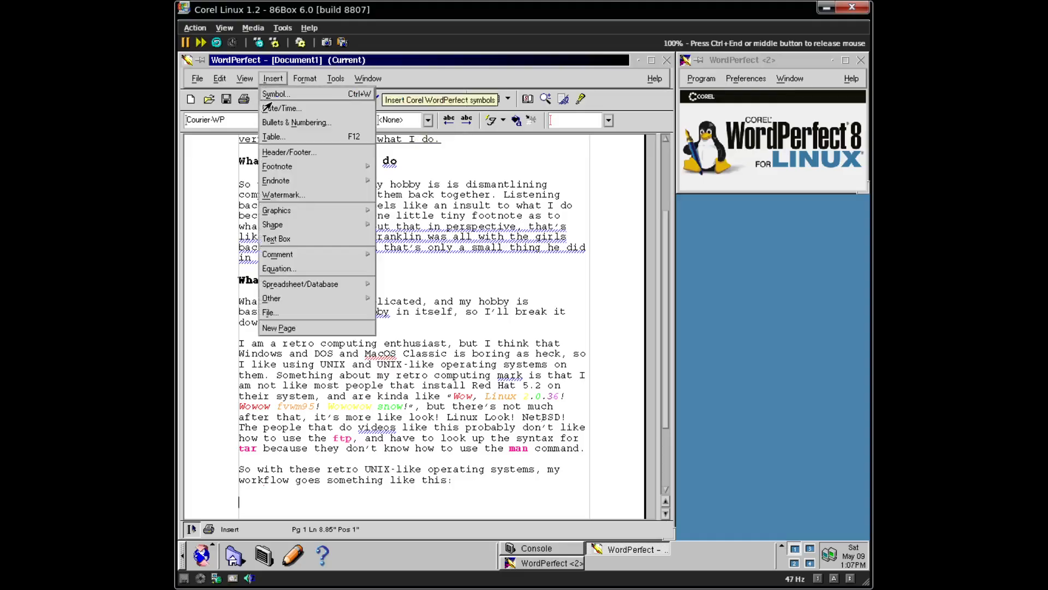
pyautogui.click(270, 122)
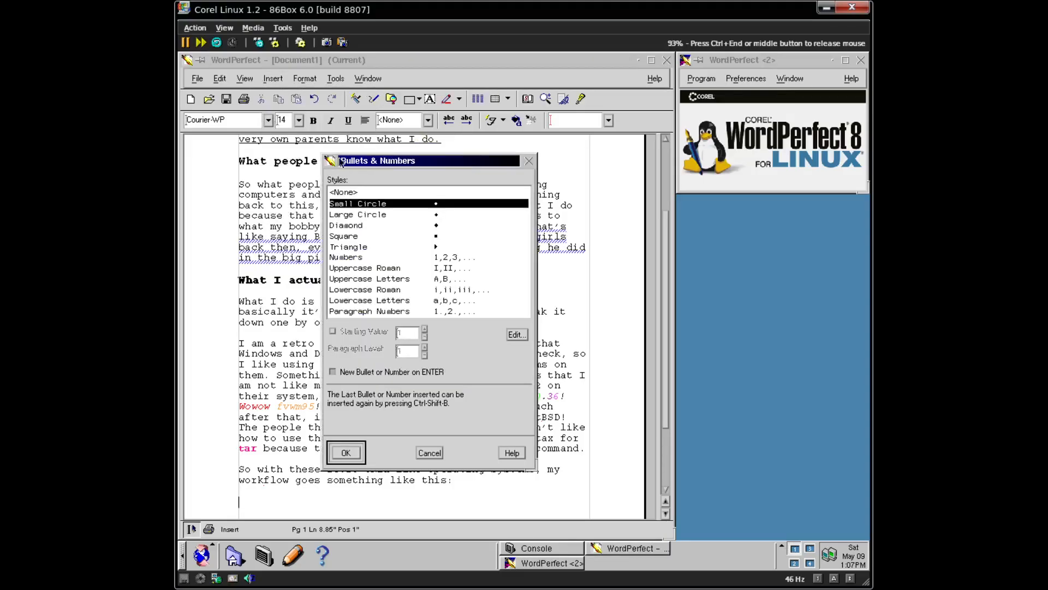
pyautogui.click(460, 249)
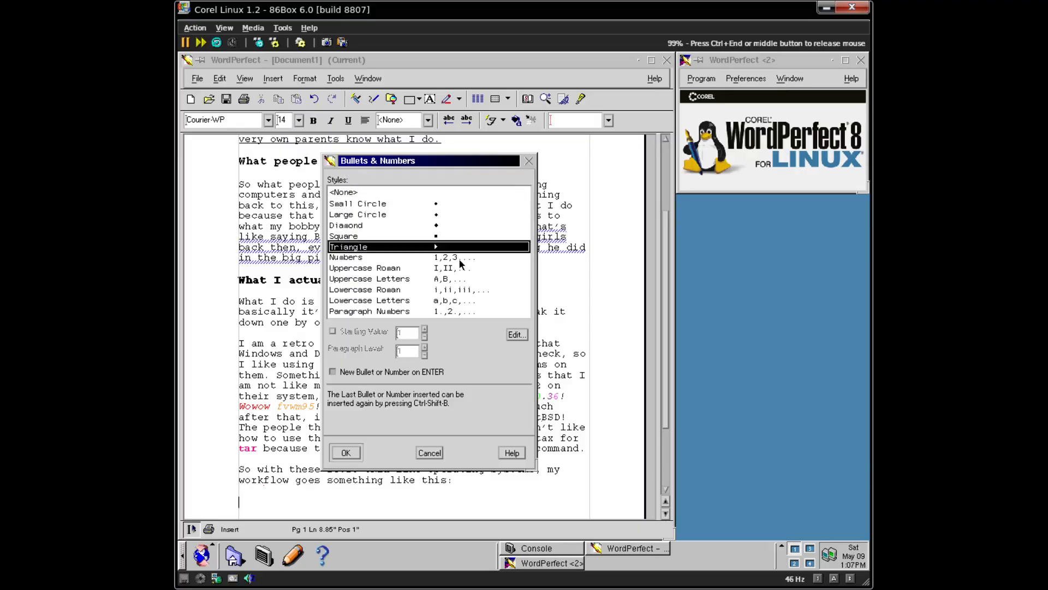
pyautogui.click(460, 258)
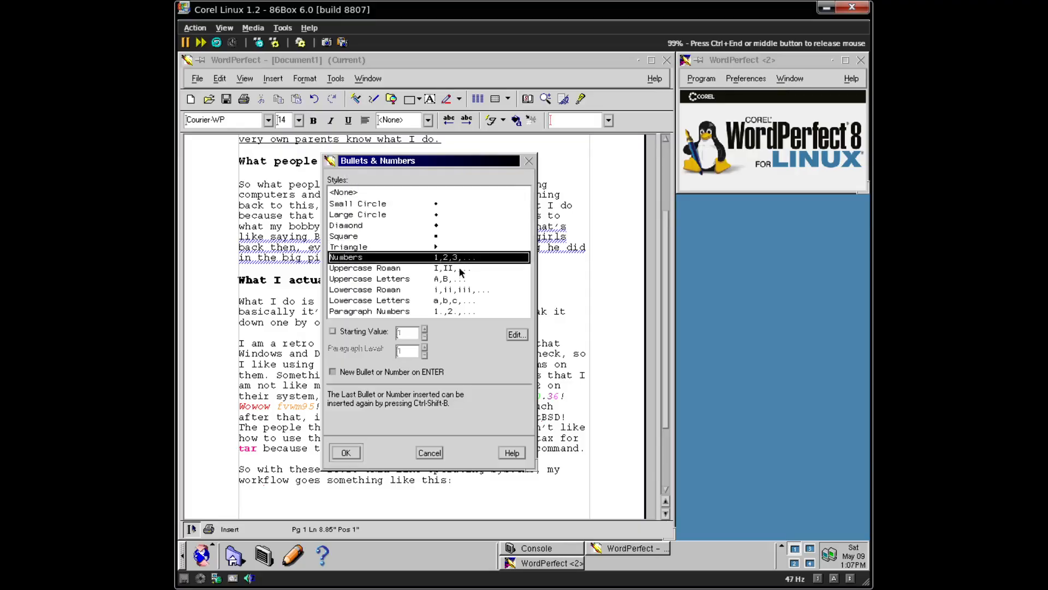
pyautogui.click(346, 453)
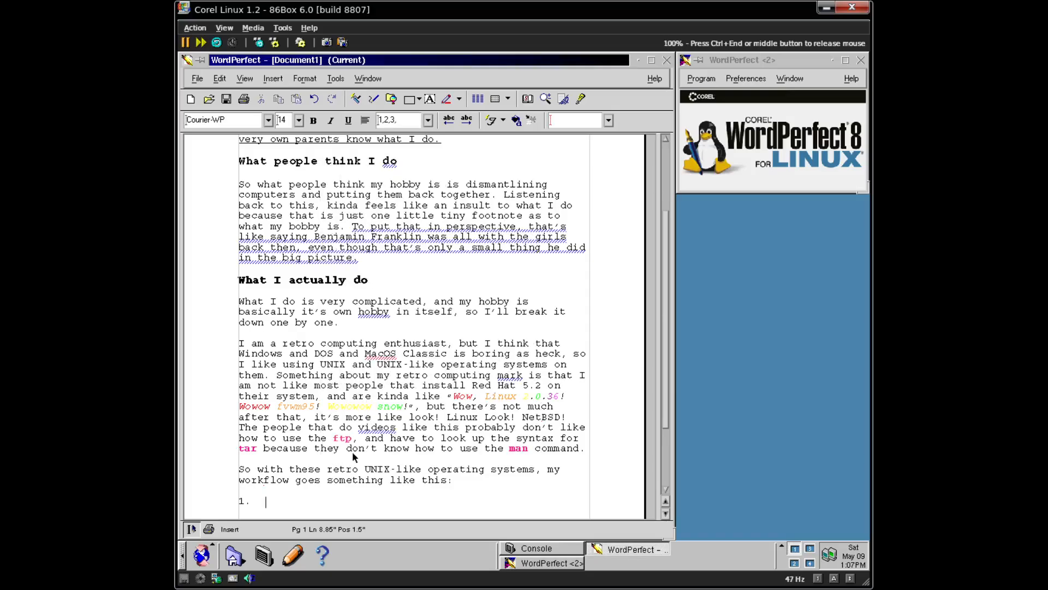
# - Enter list items 'Start recording with OBS (more late)' and 'Install operating system'
pyautogui.write('Start recording with OBS (mo')
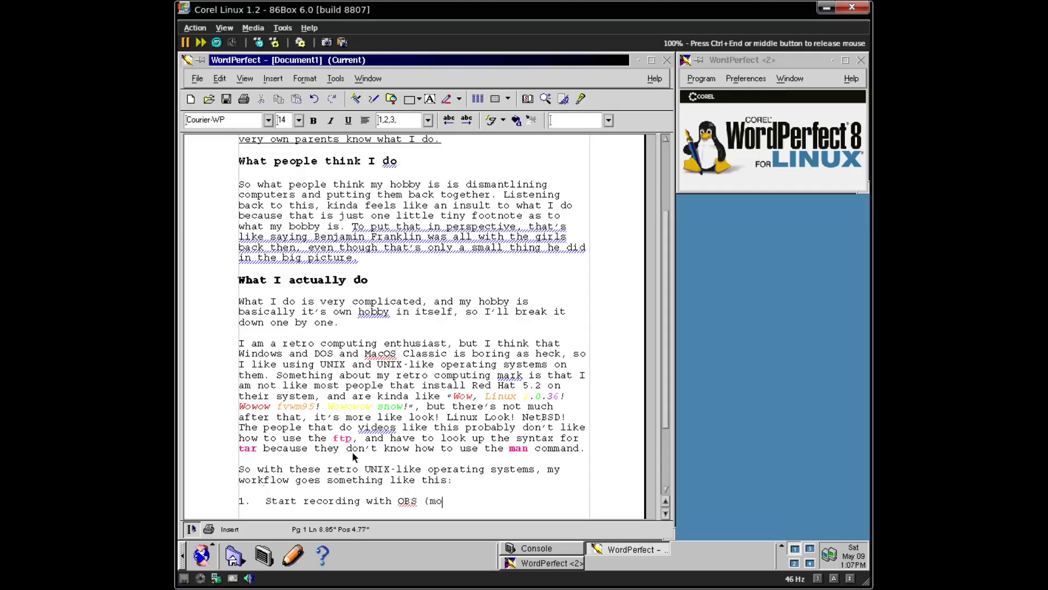
pyautogui.write('re late')
pyautogui.write(')')
pyautogui.press('Return')
pyautogui.write('INsta')
pyautogui.press('BackSpace')
pyautogui.press('BackSpace')
pyautogui.press('BackSpace')
pyautogui.press('BackSpace')
pyautogui.press('BackSpace')
pyautogui.write('Install Operating SYste')
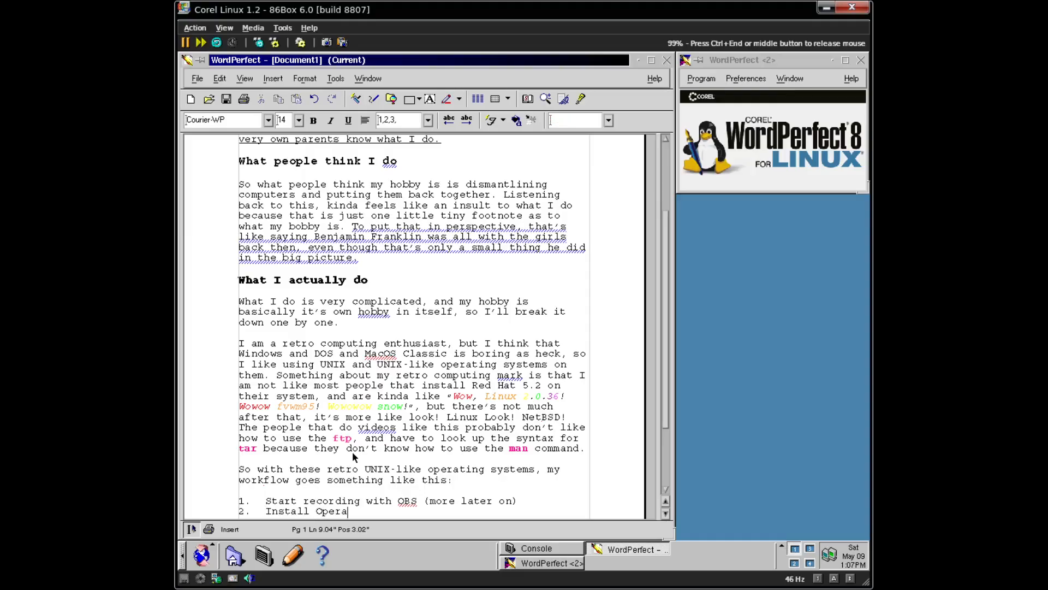
pyautogui.press('BackSpace')
pyautogui.press('BackSpace')
pyautogui.press('BackSpace')
pyautogui.press('BackSpace')
pyautogui.press('BackSpace')
pyautogui.press('BackSpace')
pyautogui.press('BackSpace')
pyautogui.press('BackSpace')
pyautogui.press('BackSpace')
pyautogui.press('BackSpace')
pyautogui.press('BackSpace')
pyautogui.press('BackSpace')
pyautogui.press('BackSpace')
pyautogui.press('BackSpace')
pyautogui.press('BackSpace')
pyautogui.write('operating system')
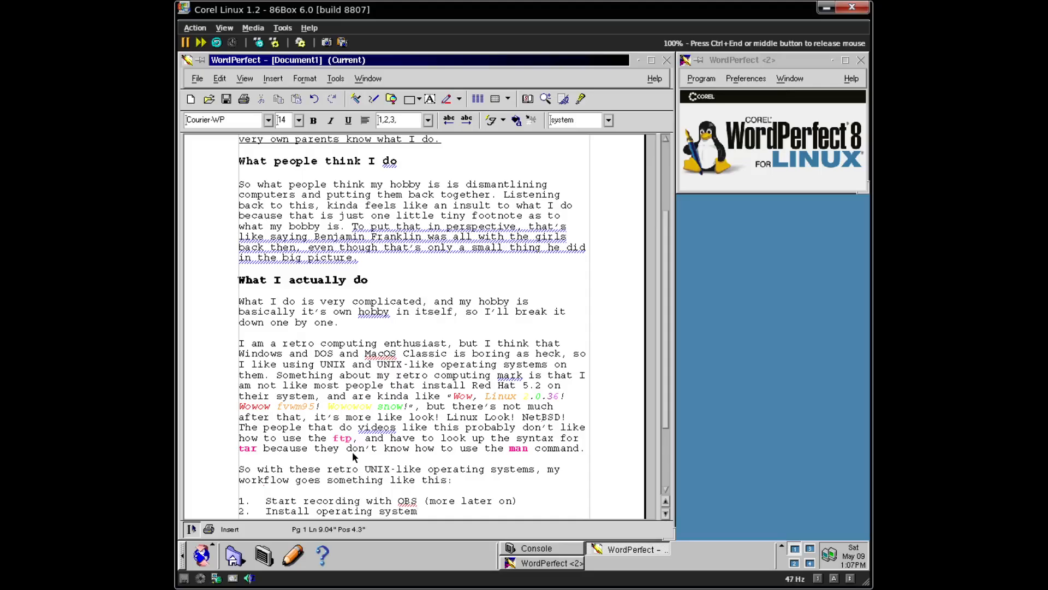
# - Add 'Boot from installed OS' and indented 'If development stuff is not installed, install them'
pyautogui.press('Return')
pyautogui.write('B')
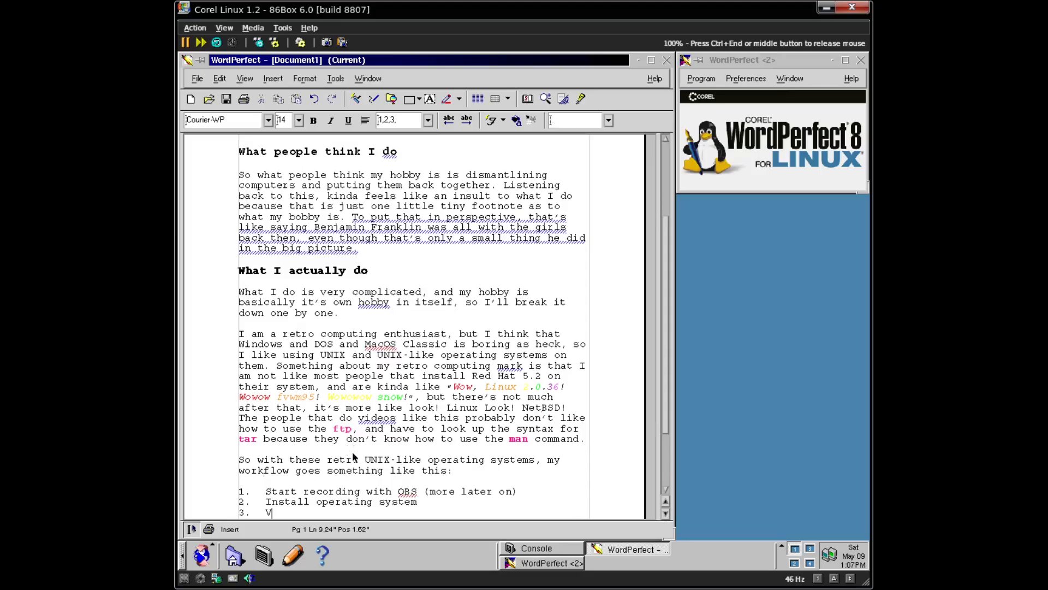
pyautogui.write('oot from install')
pyautogui.press('BackSpace')
pyautogui.write('ed OS')
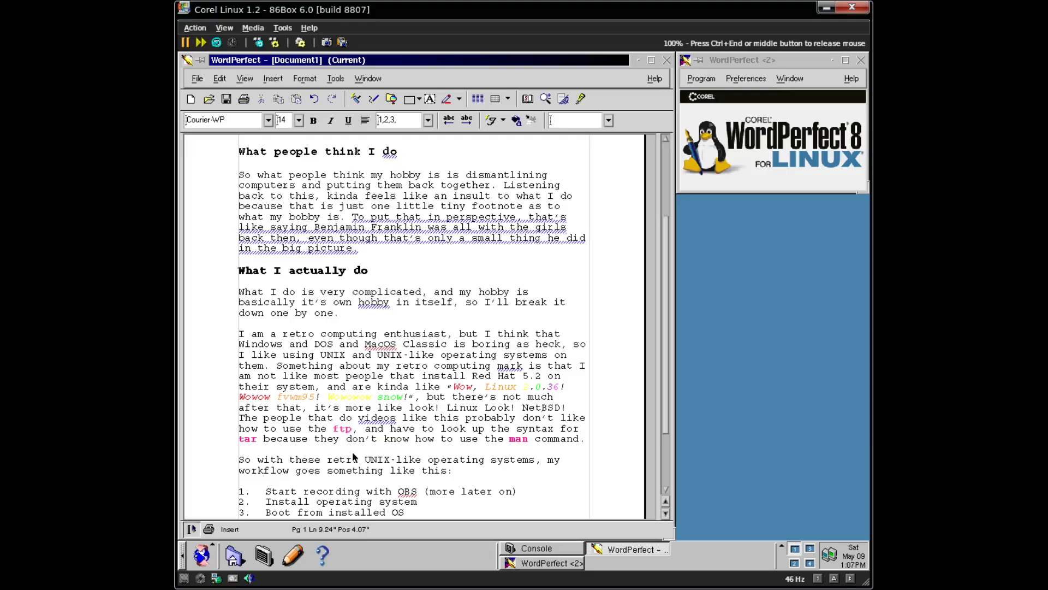
pyautogui.press('Return')
pyautogui.press('Tab')
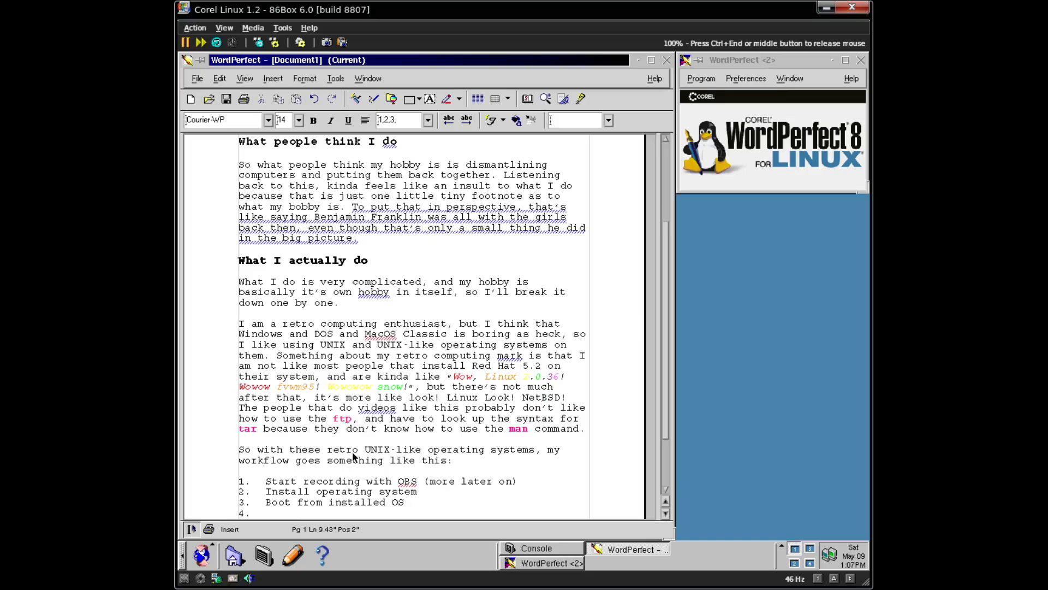
pyautogui.write('If')
pyautogui.press('BackSpace')
pyautogui.press('BackSpace')
pyautogui.press('BackSpace')
pyautogui.press('Tab')
pyautogui.write('If development stuff is')
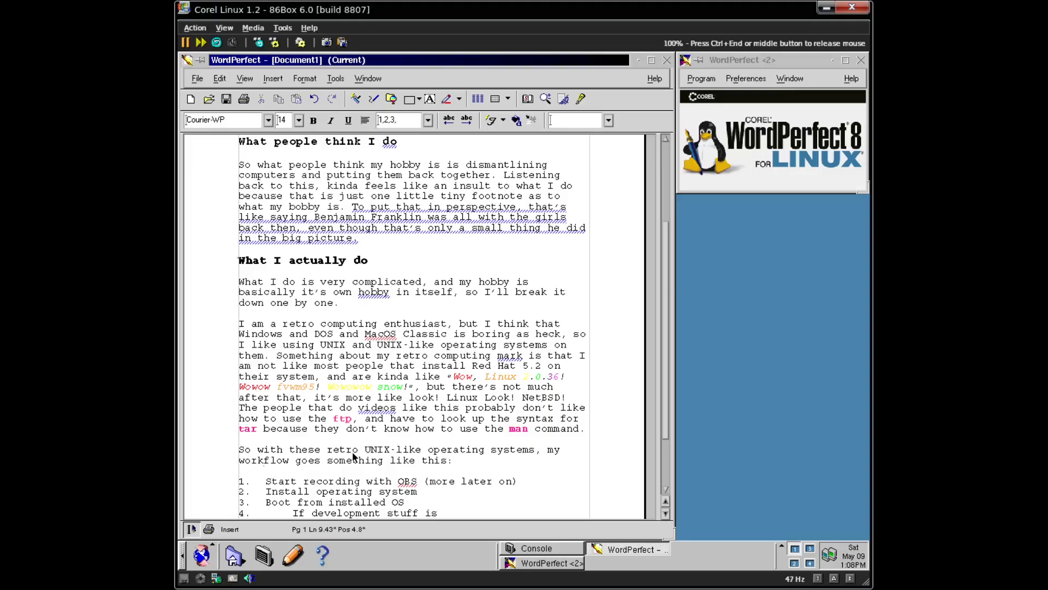
pyautogui.write('not installed, install ')
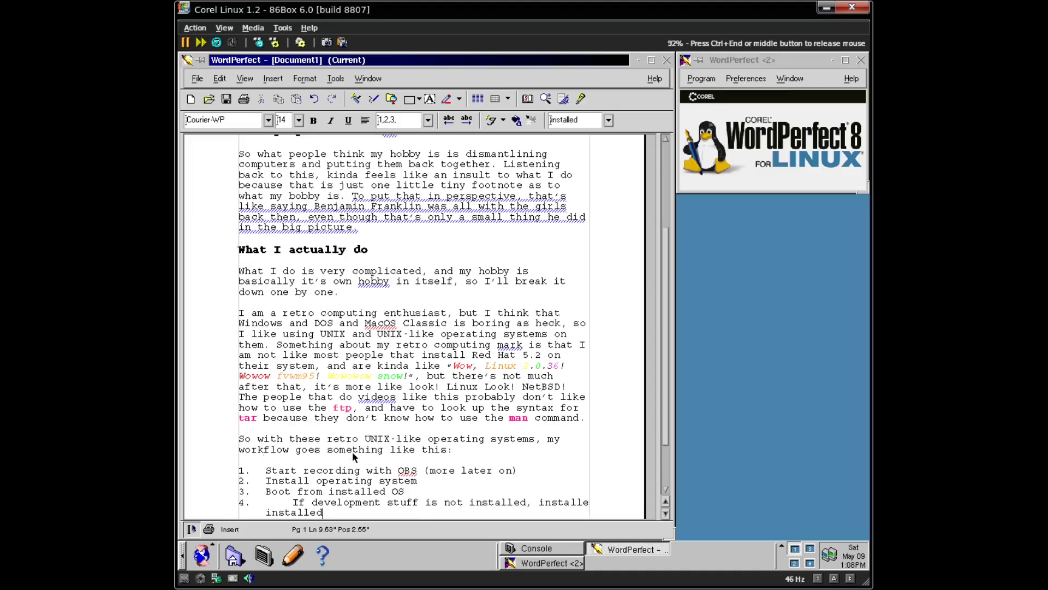
pyautogui.write('them')
# - Add items 'If installed, go to the next step', 'Get networking working', 'Get ftp or http working'
pyautogui.press('Return')
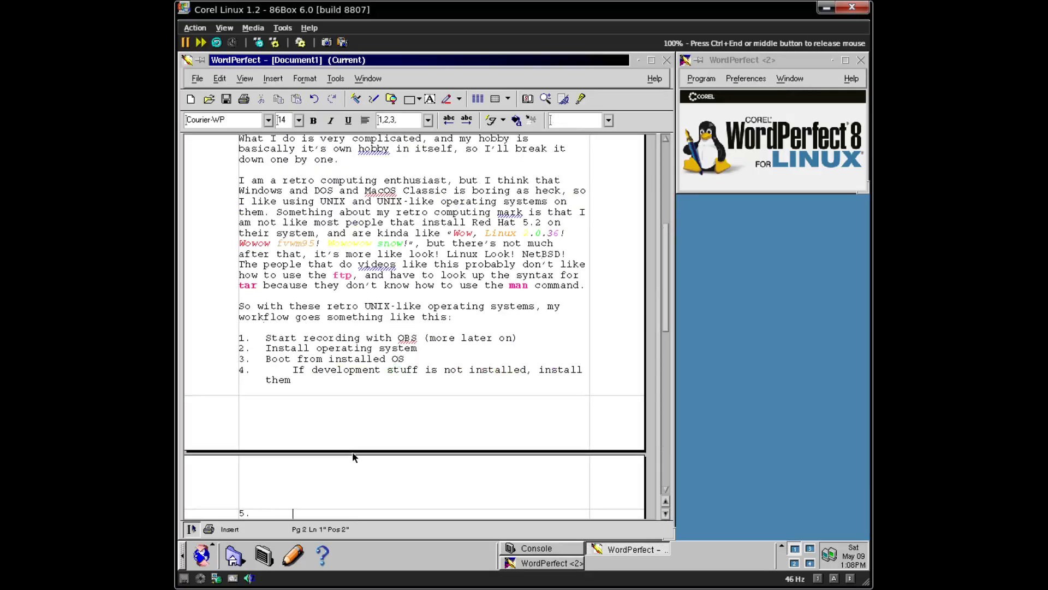
pyautogui.write('If installed, go to ')
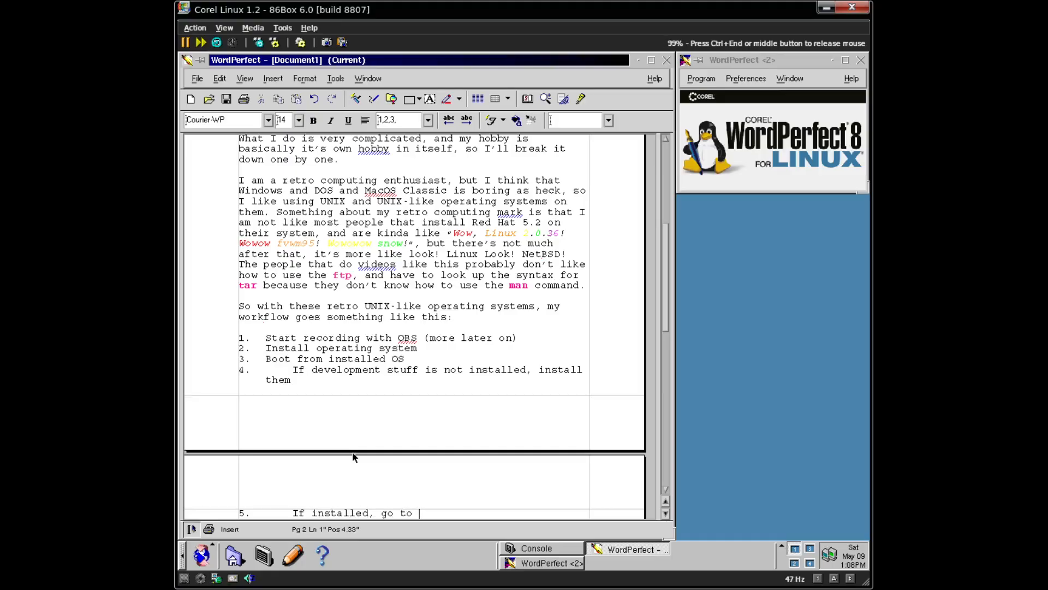
pyautogui.write('the next step')
pyautogui.press('Return')
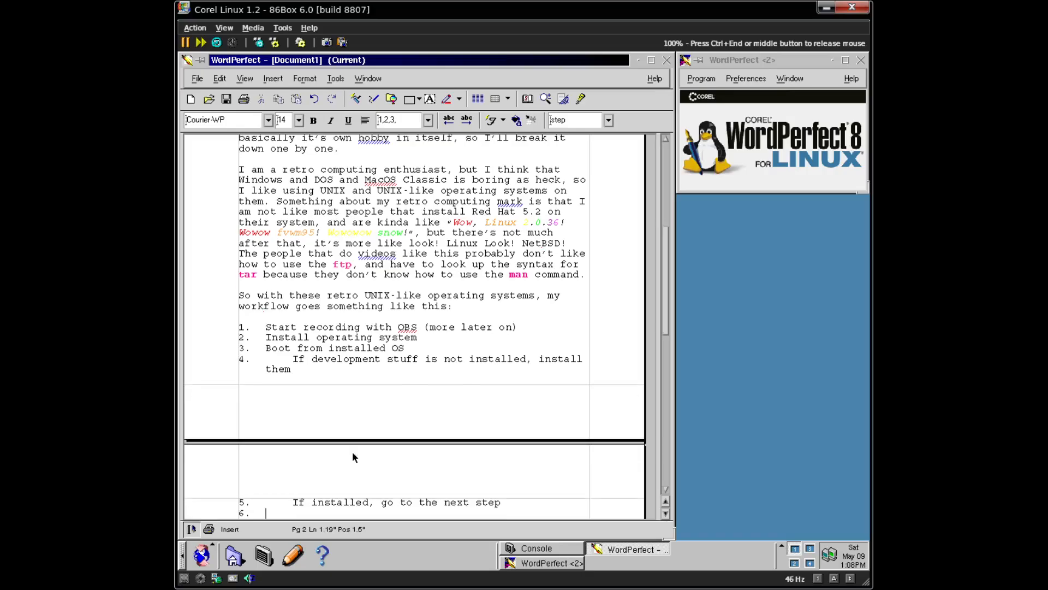
pyautogui.write('Get networking working')
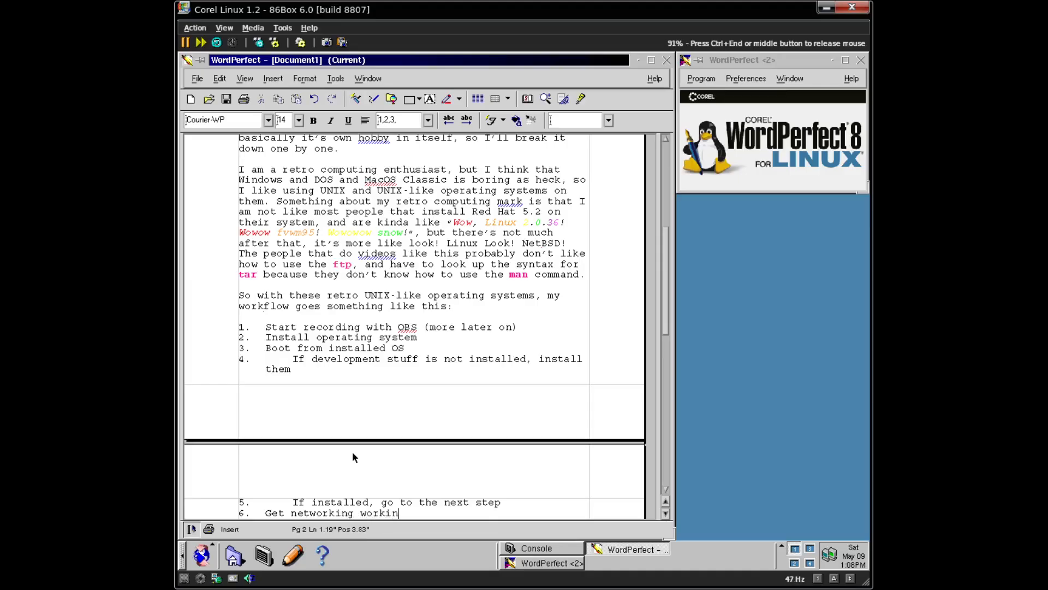
pyautogui.press('Return')
pyautogui.write('Get ')
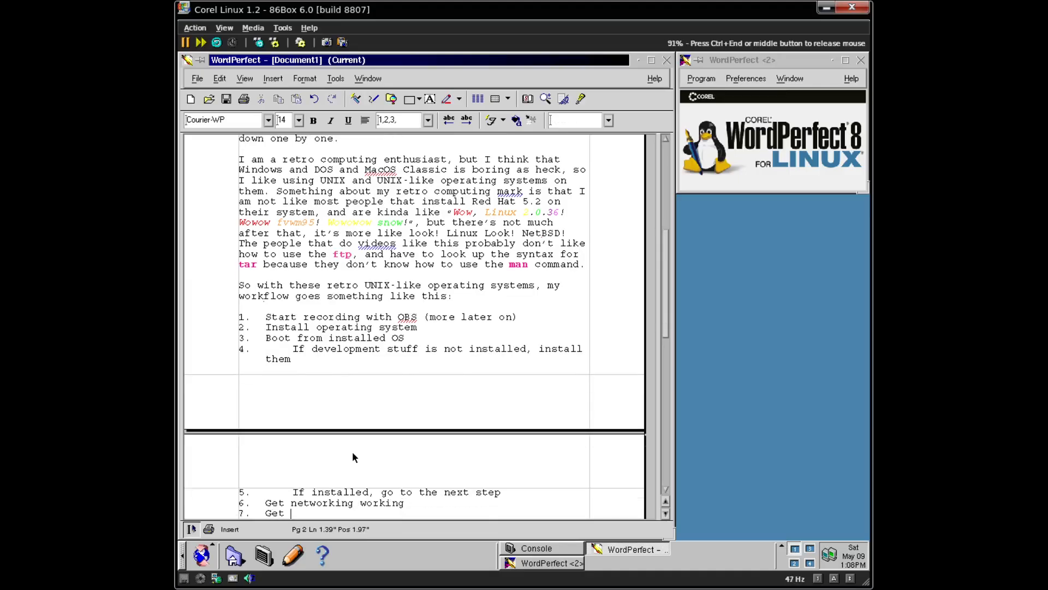
pyautogui.write('ftp or http working')
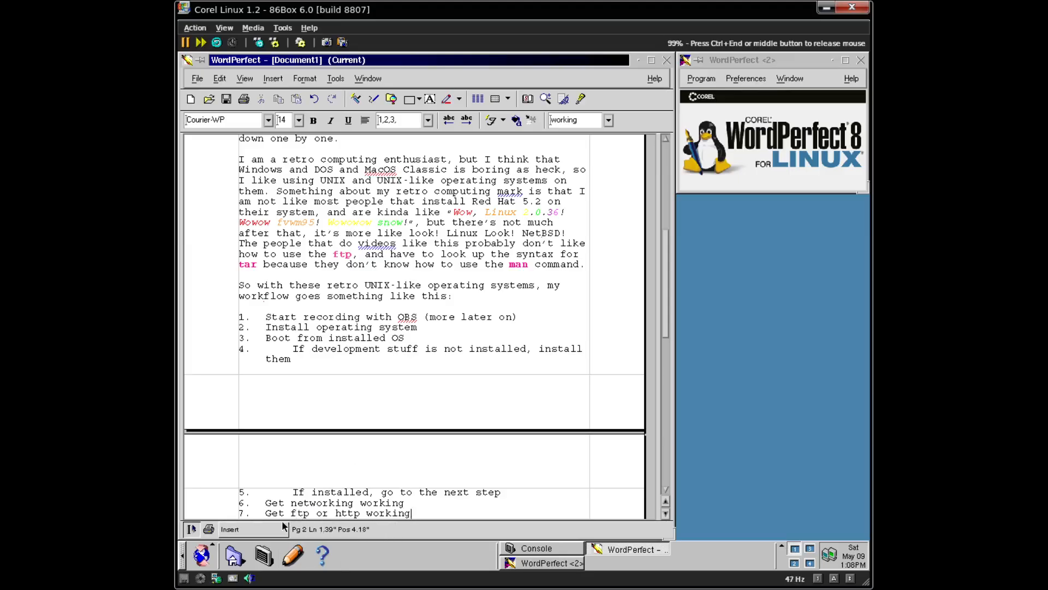
pyautogui.doubleClick(300, 513)
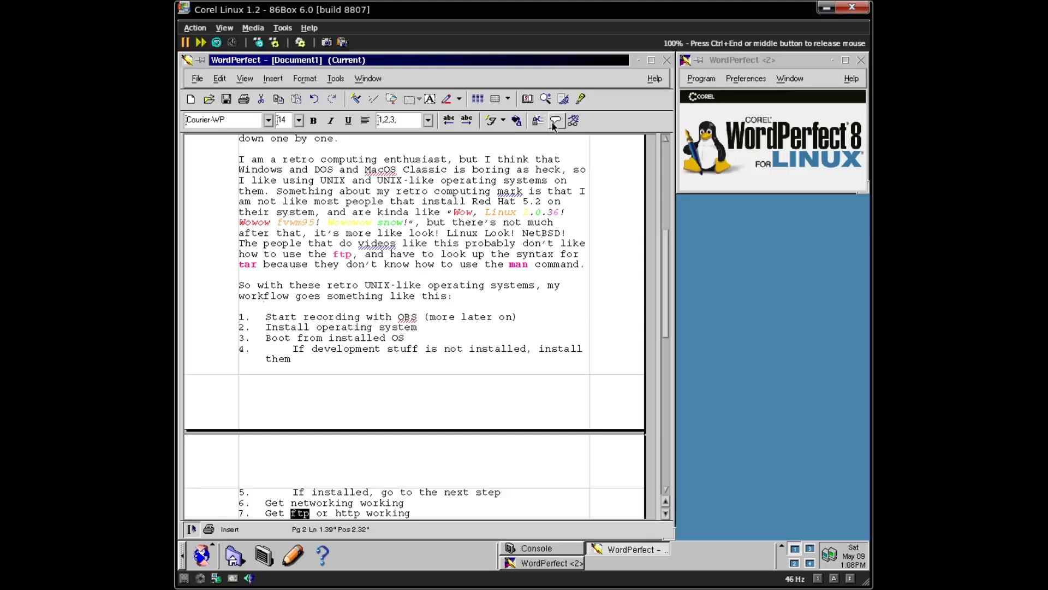
# - Apply the magenta QuickFonts style to ftp in list item 7, without bold
pyautogui.click(516, 121)
pyautogui.click(516, 122)
pyautogui.click(494, 124)
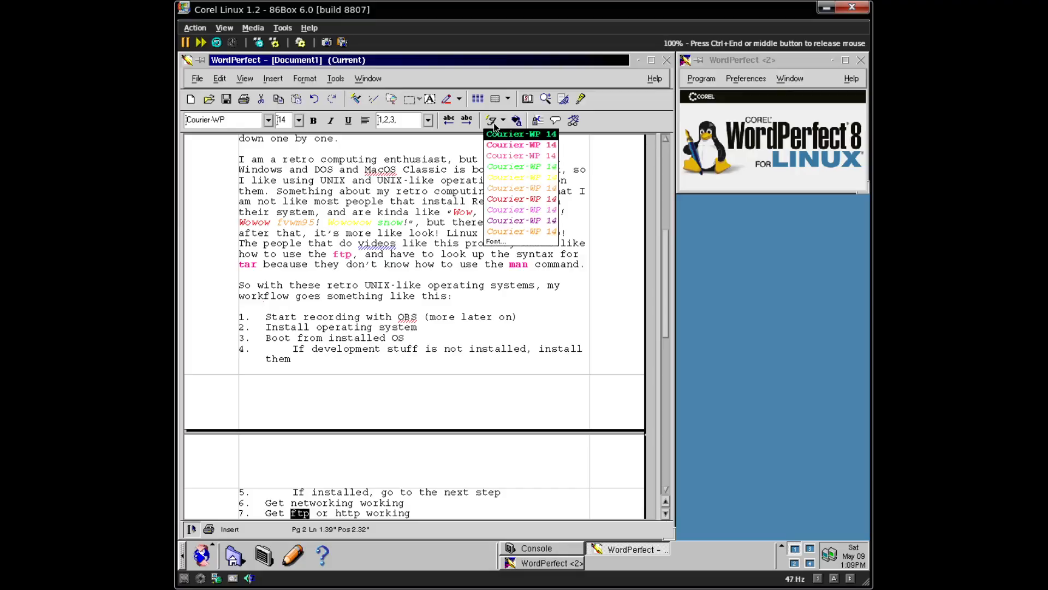
pyautogui.click(520, 125)
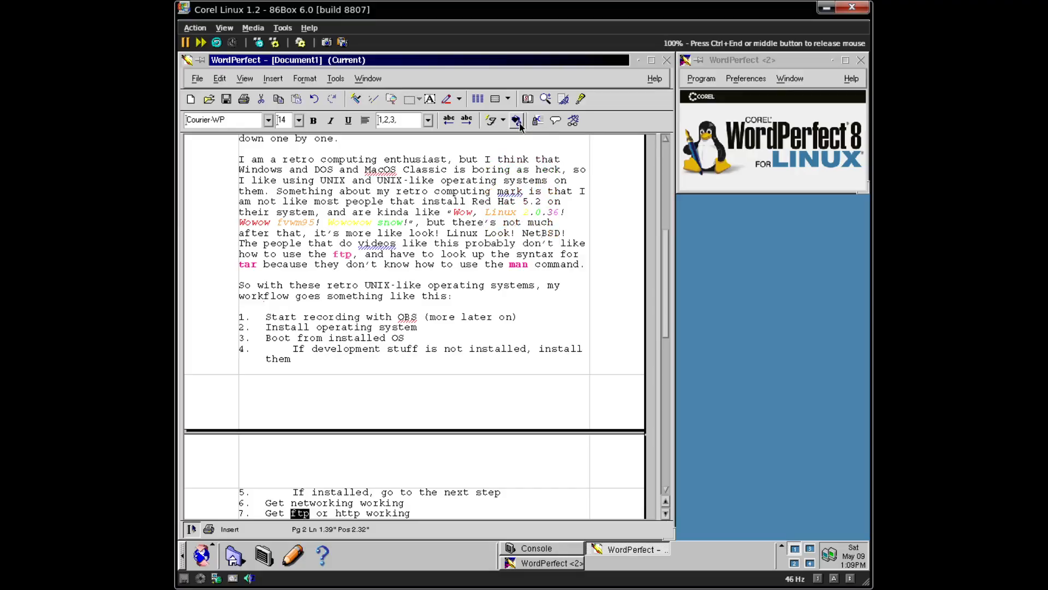
pyautogui.click(491, 121)
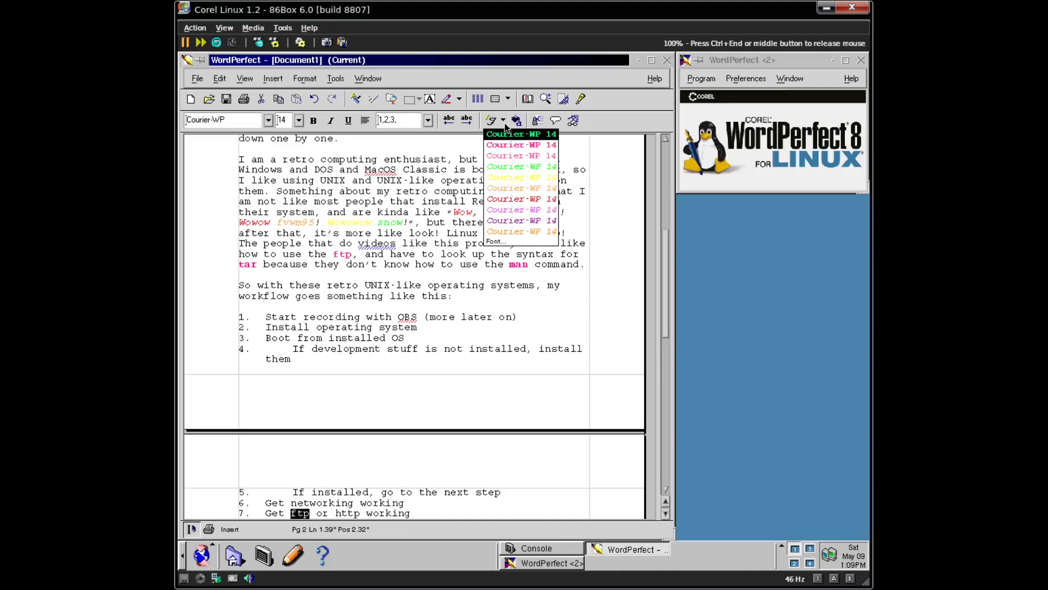
pyautogui.click(527, 146)
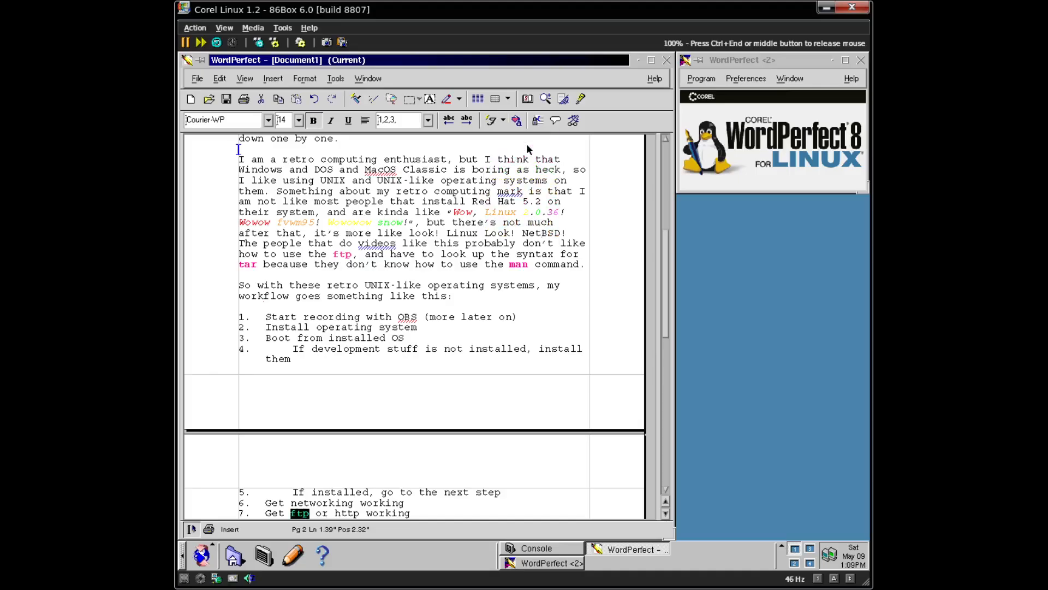
pyautogui.click(313, 121)
# - Make http in list item 7 bold and magenta
pyautogui.doubleClick(346, 513)
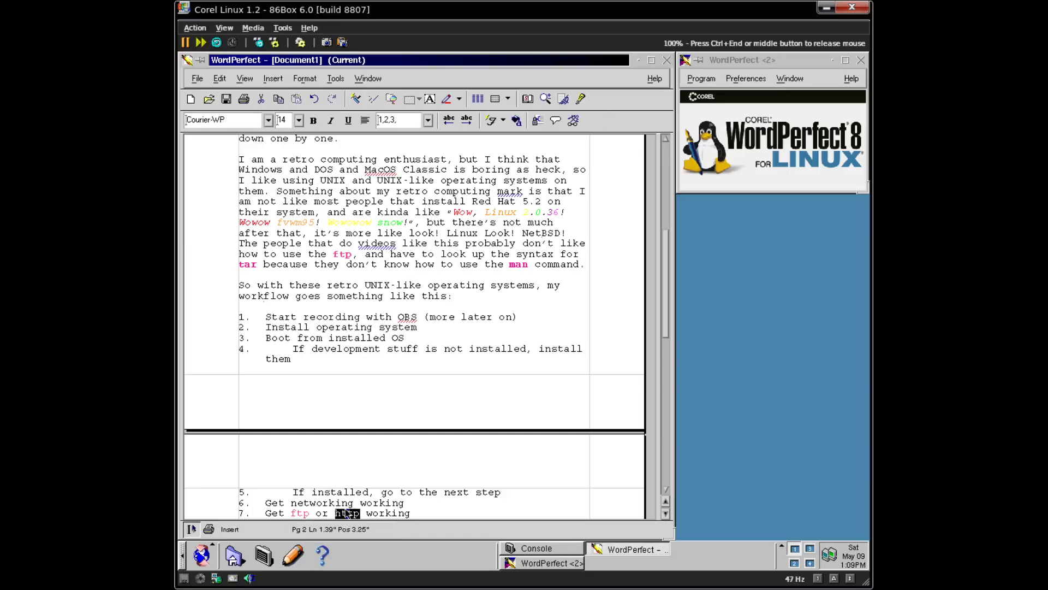
pyautogui.hotkey('ctrl', 'b')
pyautogui.click(500, 120)
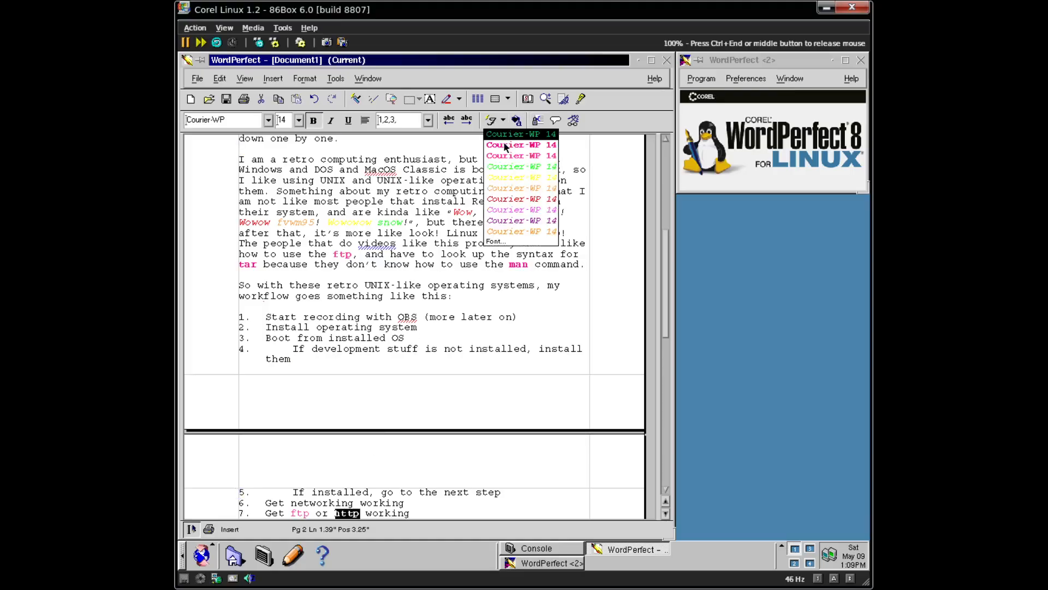
pyautogui.click(523, 146)
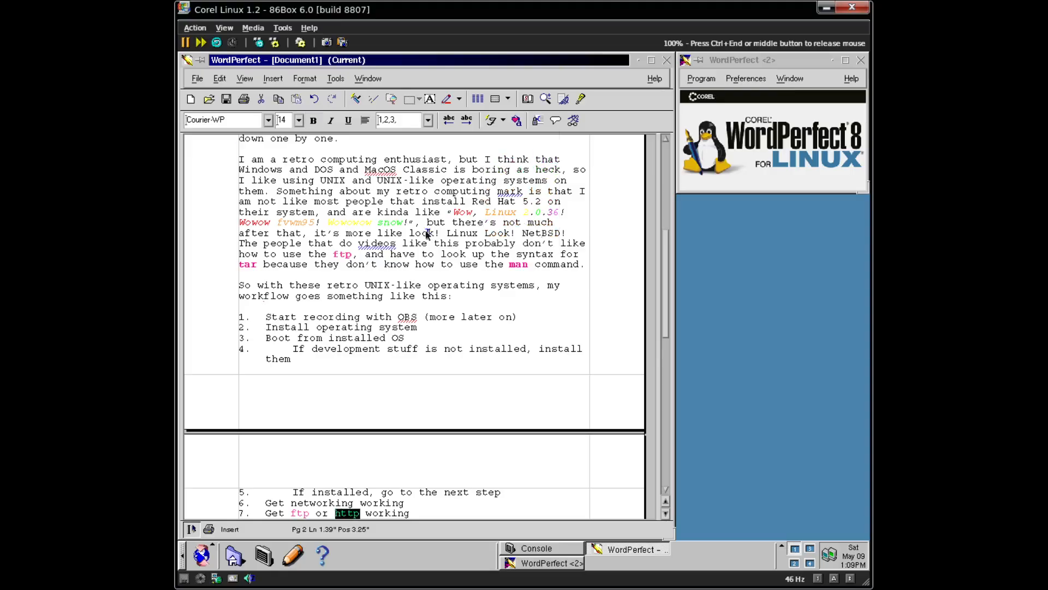
pyautogui.click(336, 514)
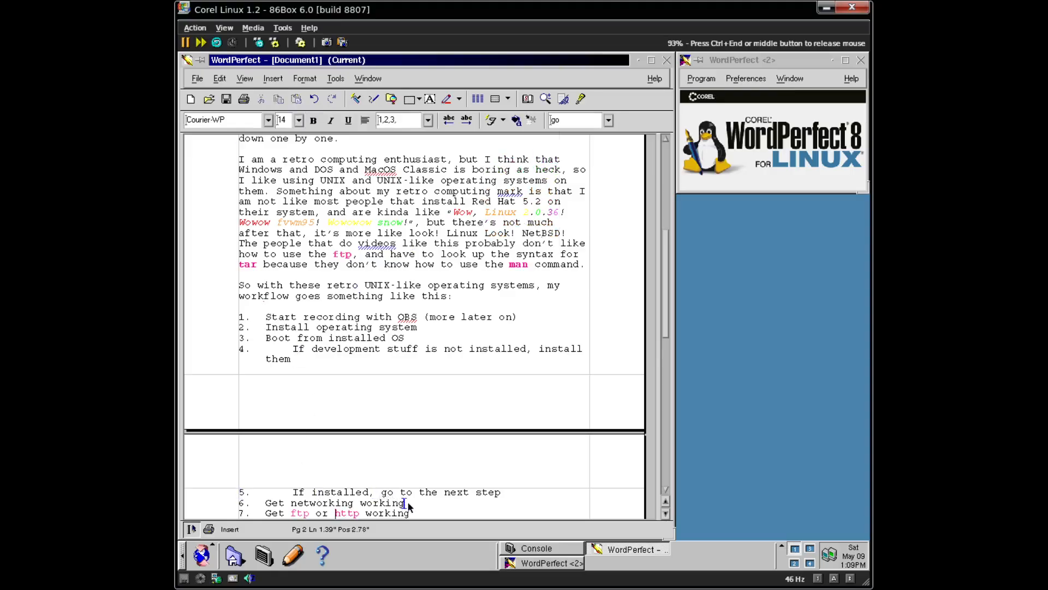
pyautogui.click(345, 517)
pyautogui.doubleClick(344, 516)
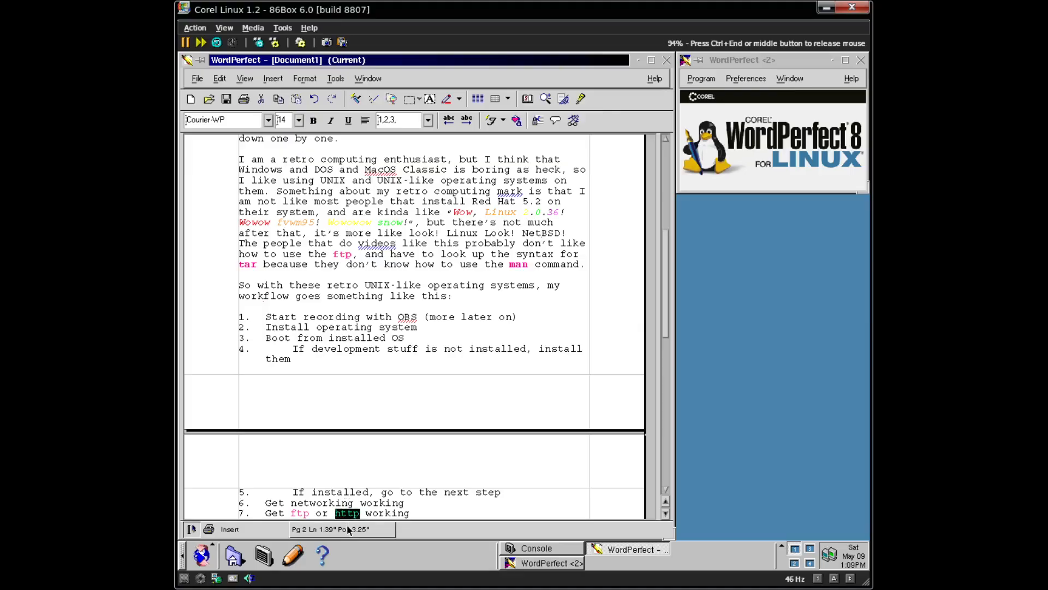
pyautogui.hotkey('ctrl', 'b')
# - Make ftp bold as well and start list item 8
pyautogui.doubleClick(302, 515)
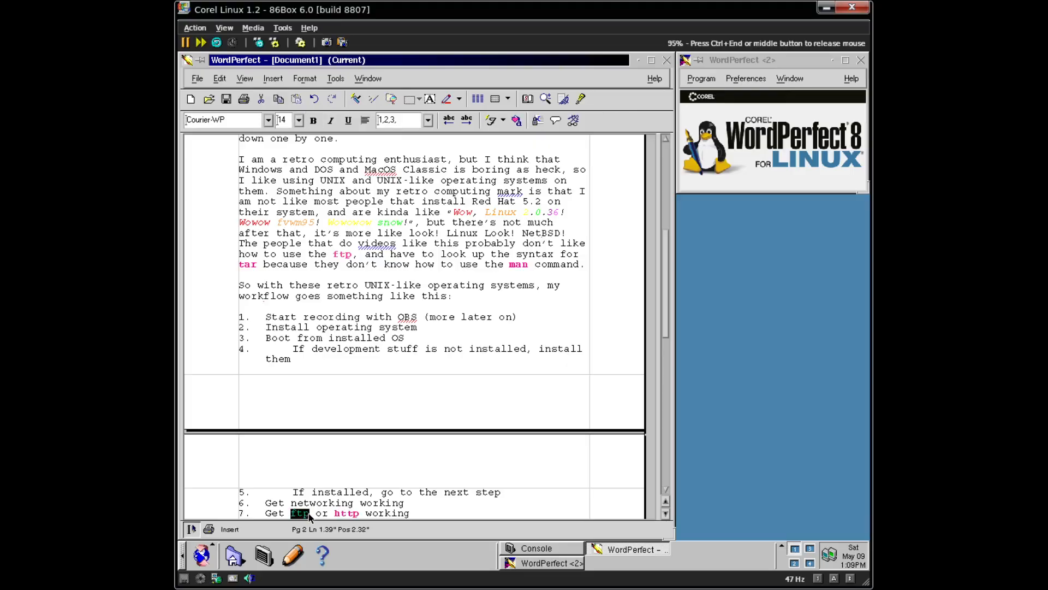
pyautogui.hotkey('ctrl', 'b')
pyautogui.click(418, 511)
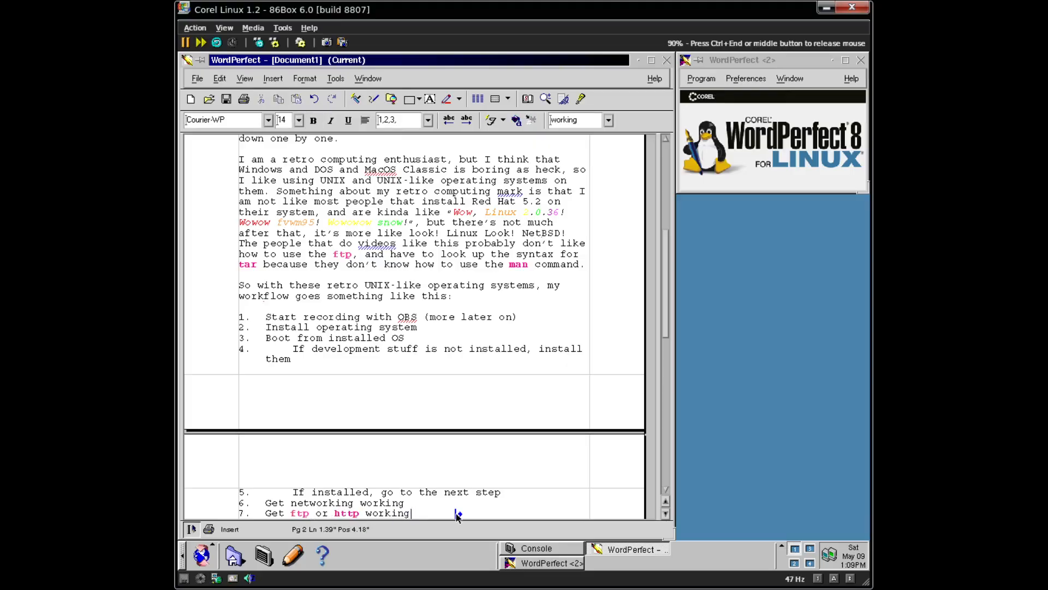
pyautogui.press('Return')
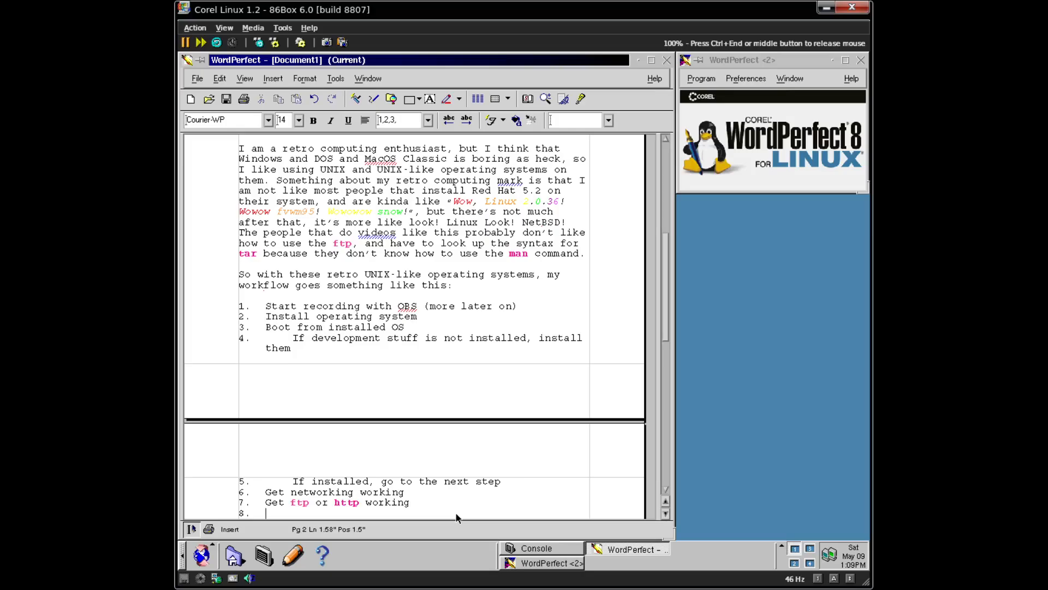
# - Type list item 8 as 'Download Bash 4.0'
pyautogui.write('Diwnl')
pyautogui.press('BackSpace')
pyautogui.press('BackSpace')
pyautogui.press('BackSpace')
pyautogui.press('BackSpace')
pyautogui.write('ownlaod')
pyautogui.press('BackSpace')
pyautogui.press('BackSpace')
pyautogui.write('o')
pyautogui.press('BackSpace')
pyautogui.press('BackSpace')
pyautogui.write('oad ba')
pyautogui.press('BackSpace')
pyautogui.press('BackSpace')
pyautogui.write('Bash 4.0')
pyautogui.press('Return')
# - Add list item 9 'Compile Bash 4.0'
pyautogui.write('COmpil')
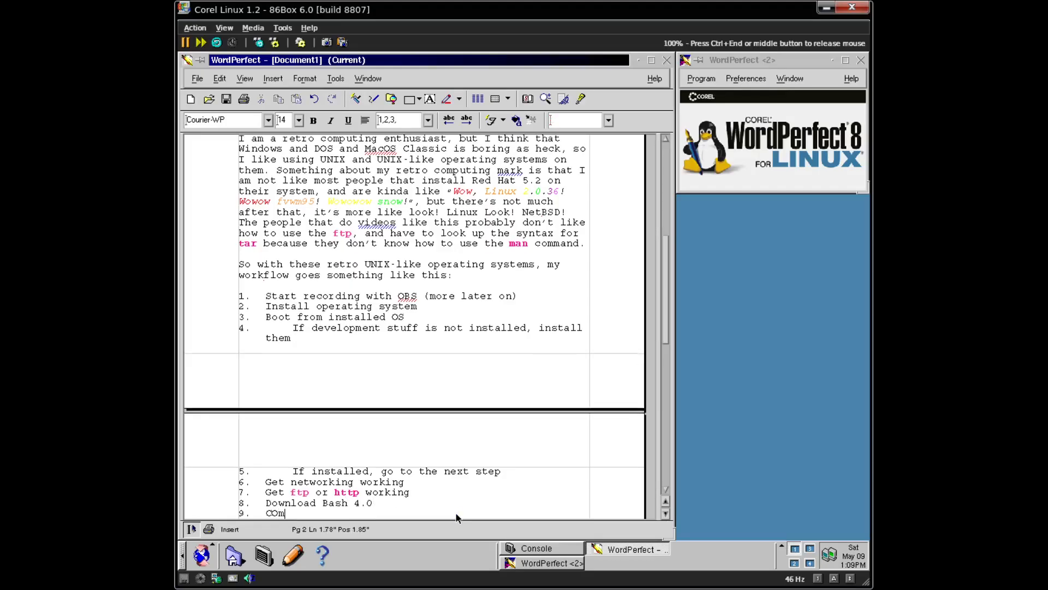
pyautogui.press('BackSpace')
pyautogui.press('BackSpace')
pyautogui.press('BackSpace')
pyautogui.press('BackSpace')
pyautogui.press('BackSpace')
pyautogui.press('BackSpace')
pyautogui.write('Compile Bash 4.0')
pyautogui.press('Return')
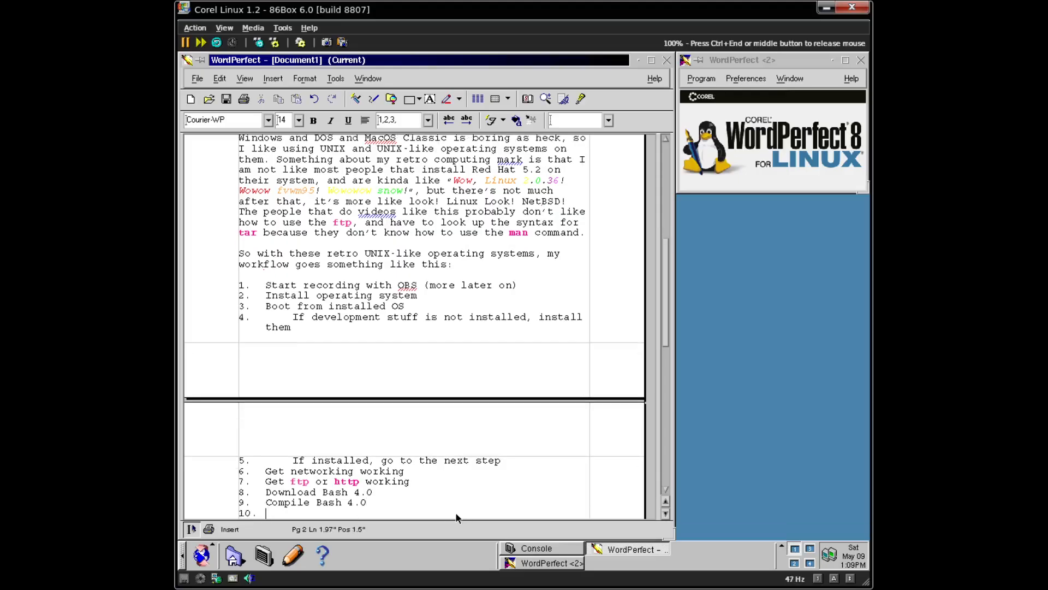
# - Add list item 10 'Download pfetch and neofetch'
pyautogui.write('Download fetch and neofetch')
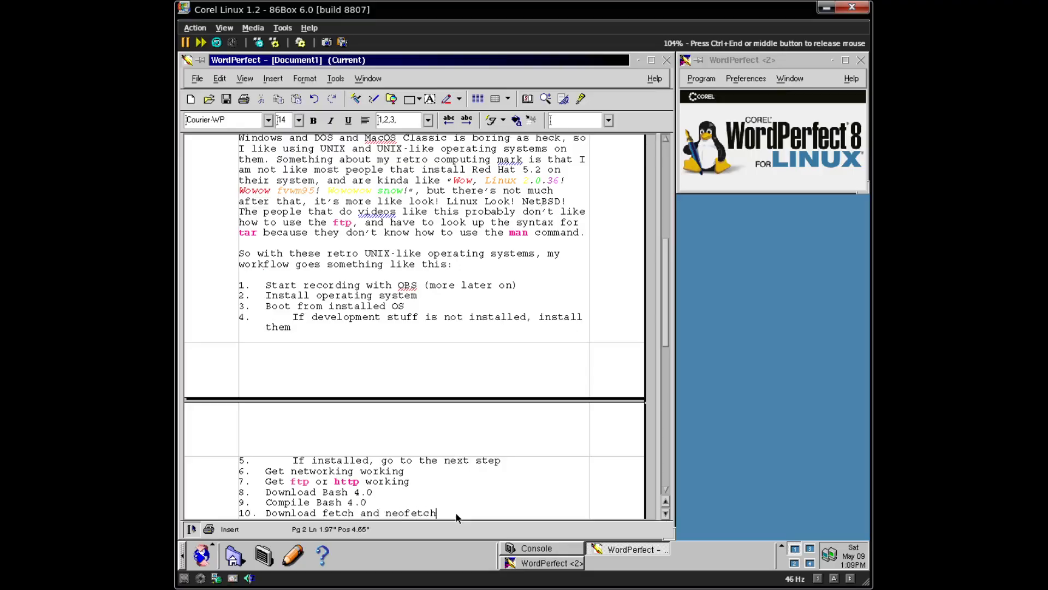
pyautogui.click(322, 514)
pyautogui.write('p')
pyautogui.press('Up')
pyautogui.press('End')
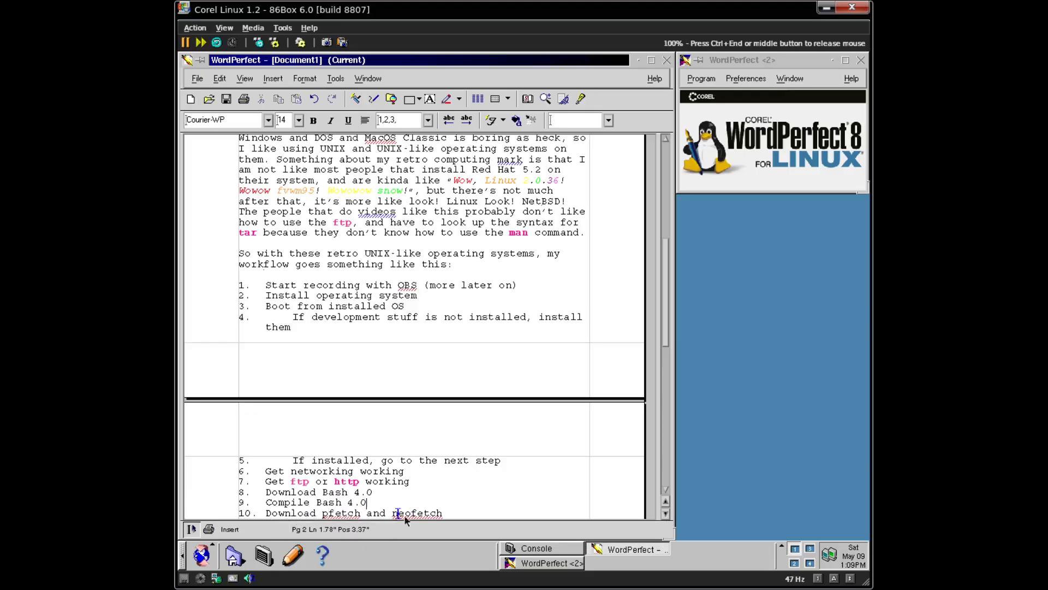
# - Add pfetch and neofetch to the spelling dictionary
pyautogui.rightClick(351, 516)
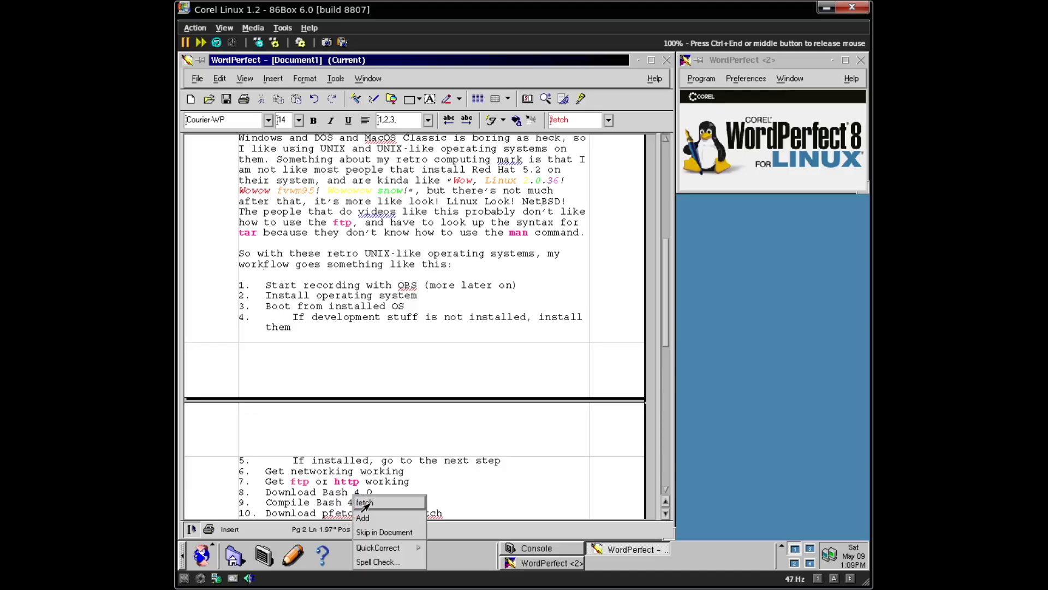
pyautogui.click(365, 518)
pyautogui.rightClick(392, 514)
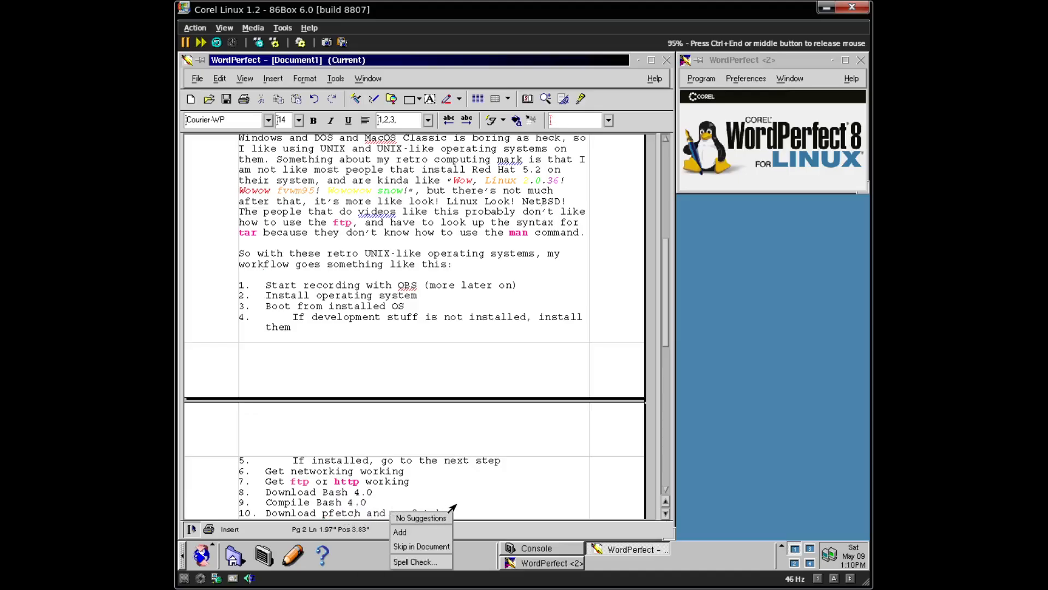
pyautogui.click(408, 532)
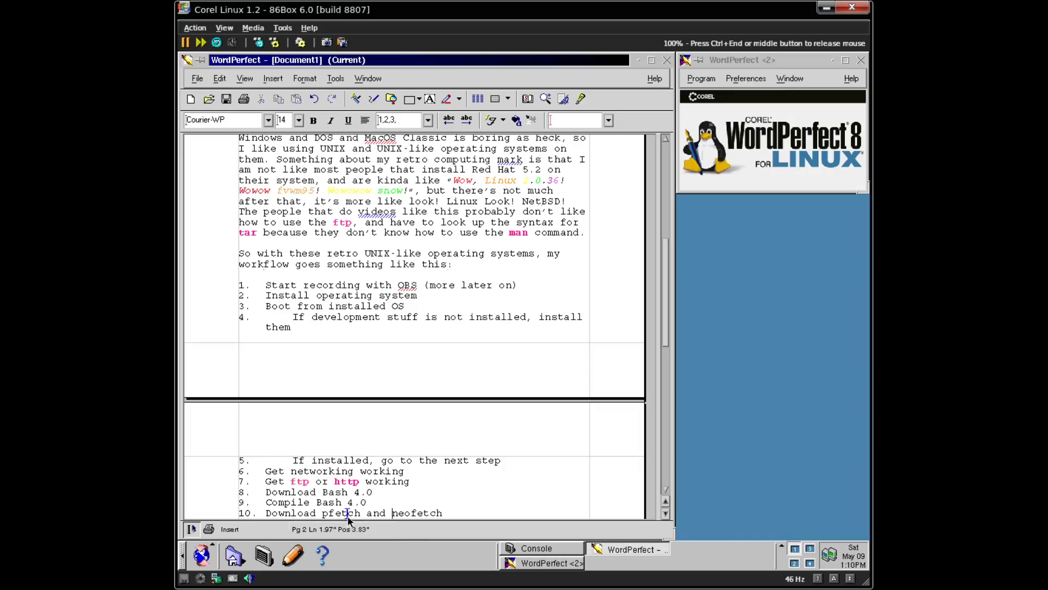
# - Add list item 11 'Run them with the compiled bash version'
pyautogui.click(480, 514)
pyautogui.press('Return')
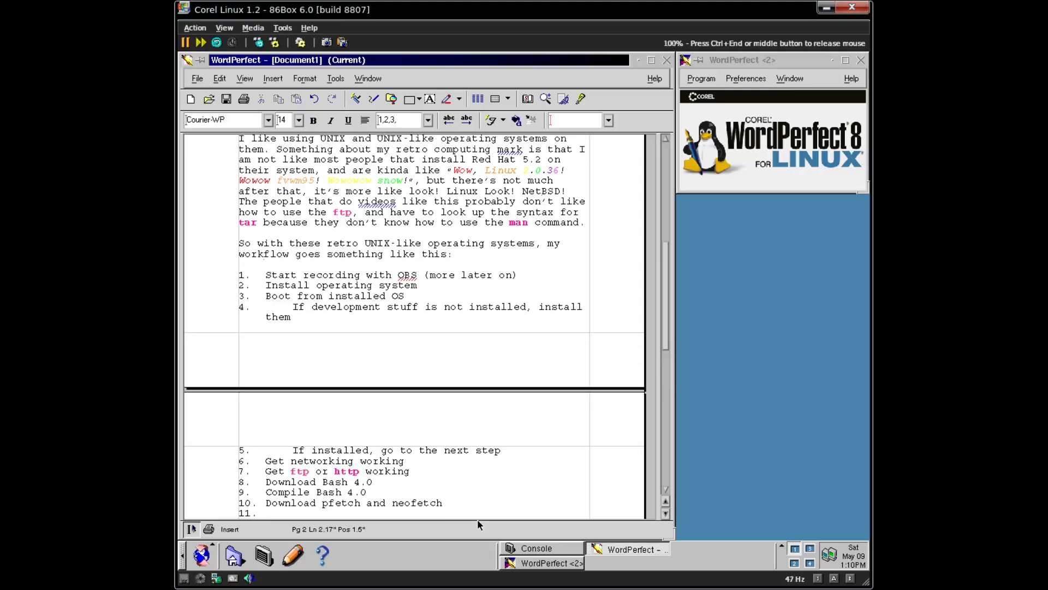
pyautogui.write('Run them with the compoile')
pyautogui.press('BackSpace')
pyautogui.press('BackSpace')
pyautogui.press('BackSpace')
pyautogui.press('BackSpace')
pyautogui.write('iled')
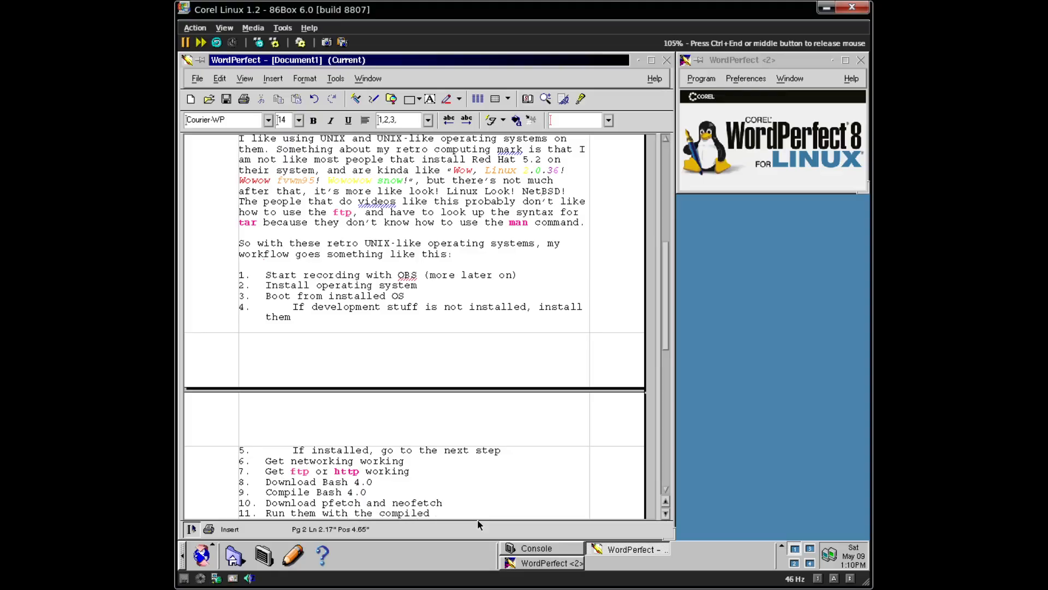
pyautogui.write(' bash version')
# - Apply the bold magenta QuickFonts style to both pfetch and neofetch in item 10
pyautogui.doubleClick(345, 502)
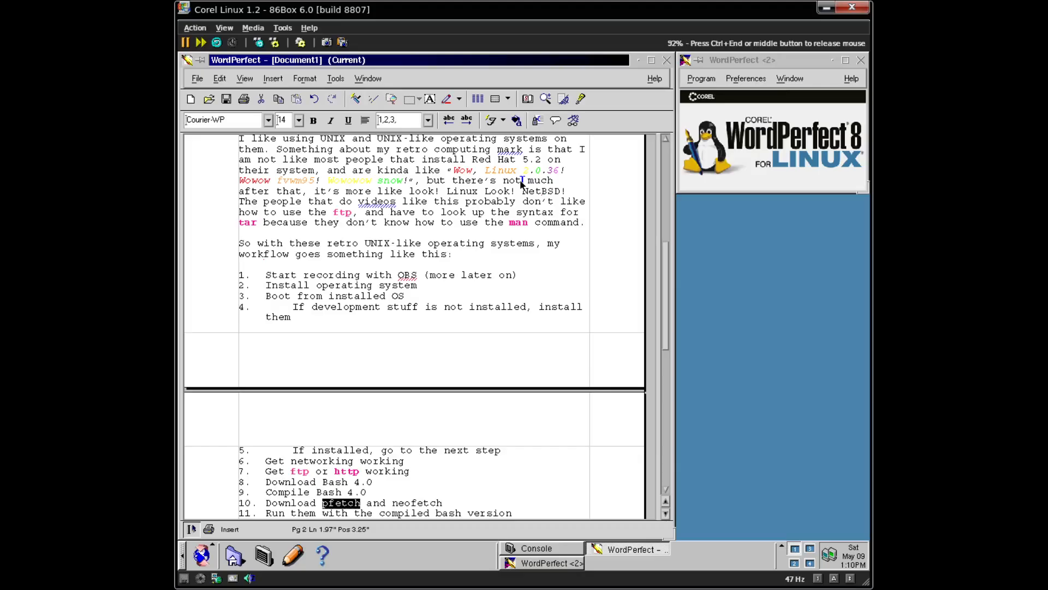
pyautogui.click(492, 120)
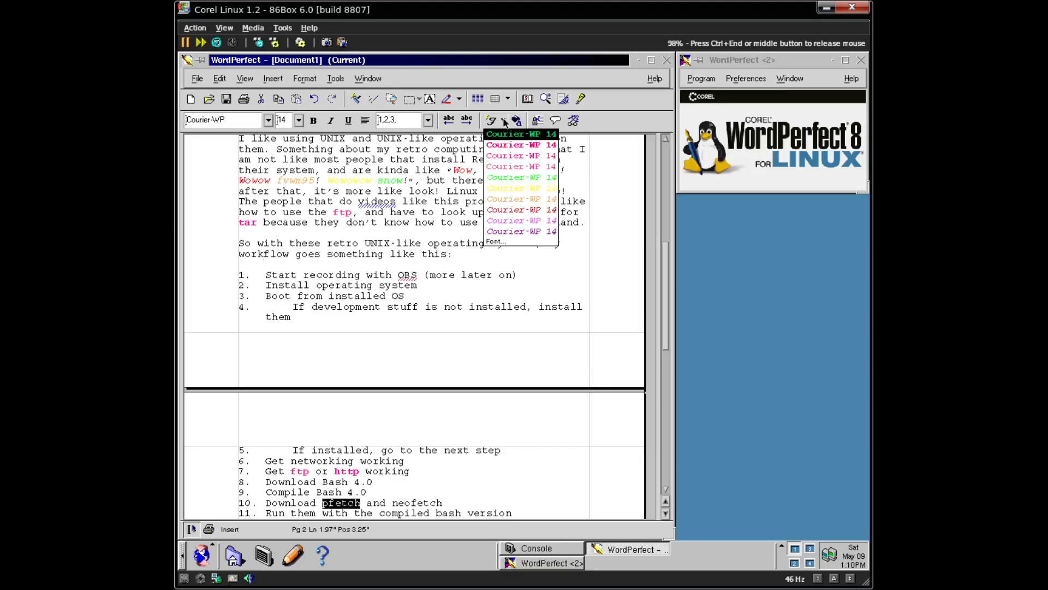
pyautogui.click(538, 147)
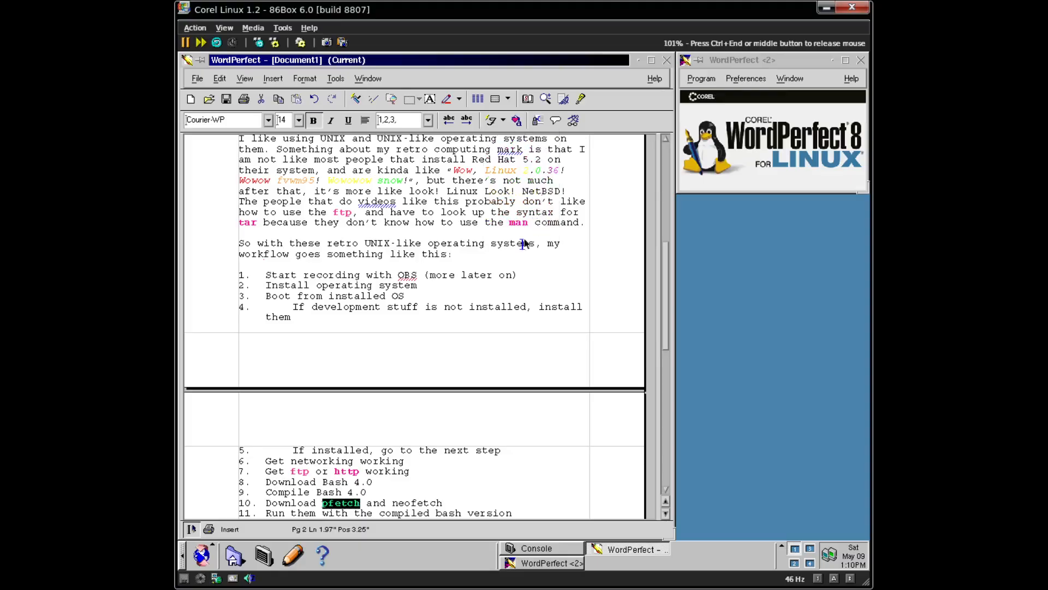
pyautogui.doubleClick(420, 503)
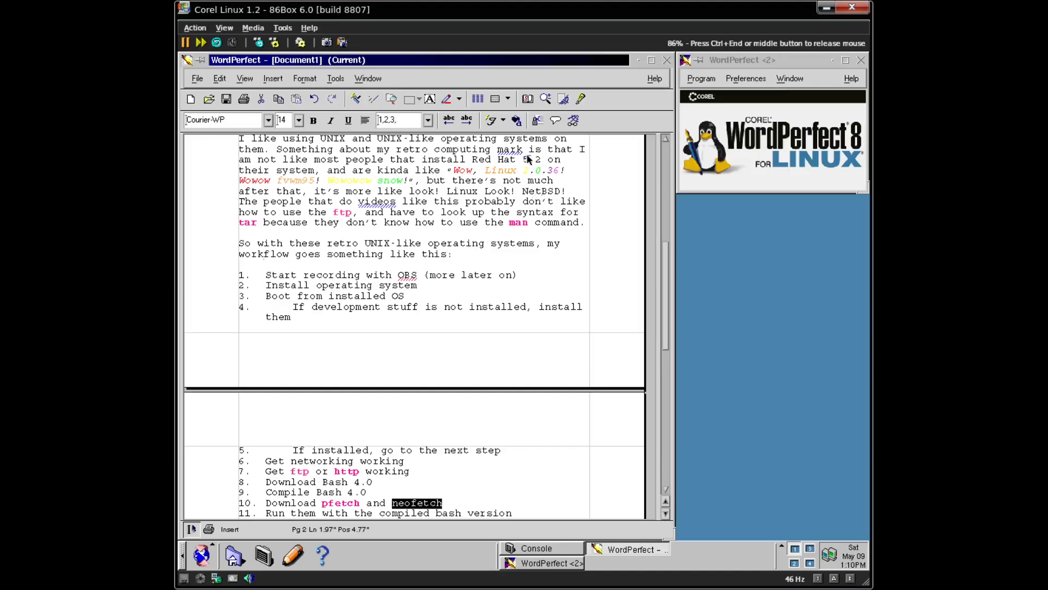
pyautogui.click(492, 120)
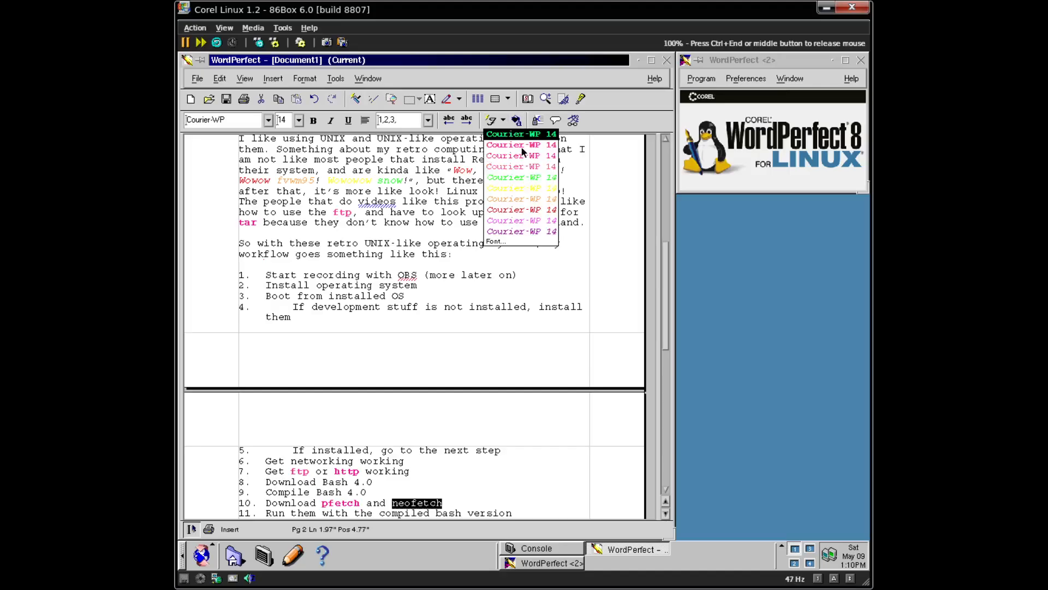
pyautogui.click(520, 146)
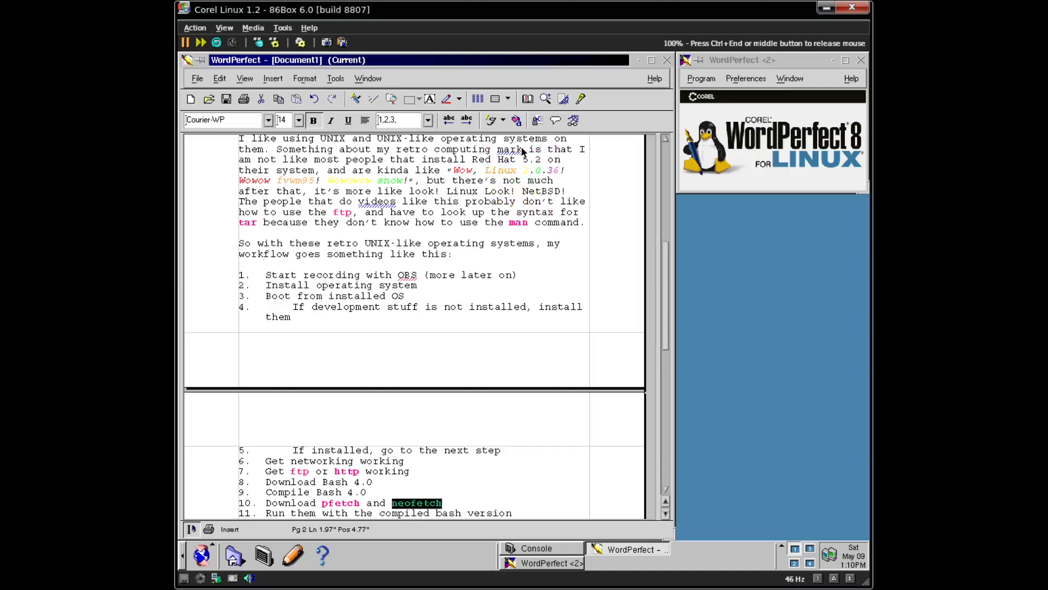
pyautogui.click(541, 514)
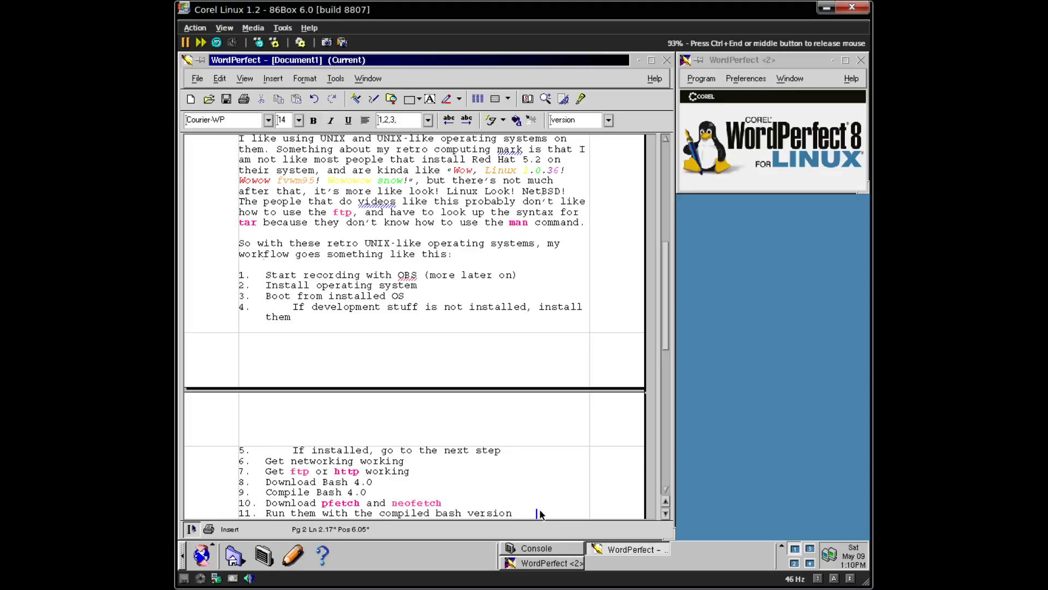
# - Add indented item 12: 'If they error out, such as with Apple Rhapsody RR2, edit it to make it run'
pyautogui.press('Return')
pyautogui.press('Tab')
pyautogui.write('If they')
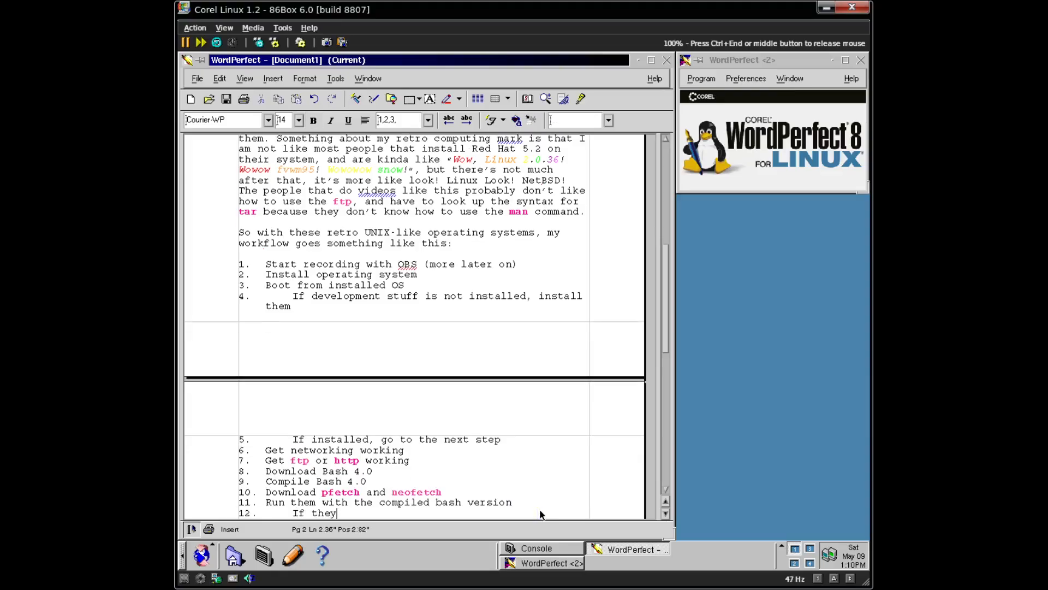
pyautogui.write(' error out, such as with Apple R')
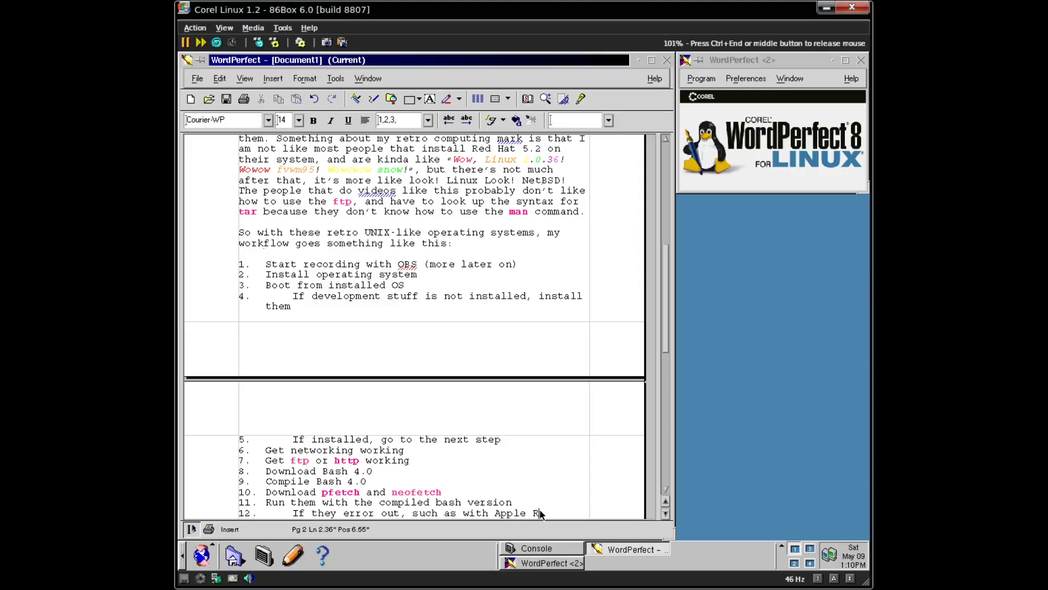
pyautogui.write('hapsody ')
pyautogui.write('RR2 ')
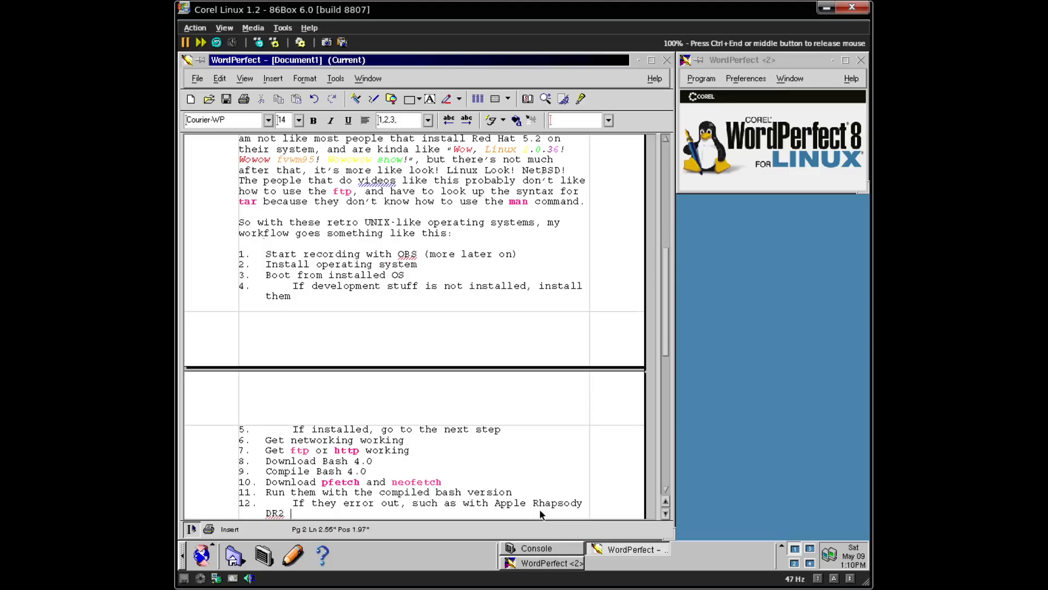
pyautogui.write(', then')
pyautogui.write('edit it to make it run')
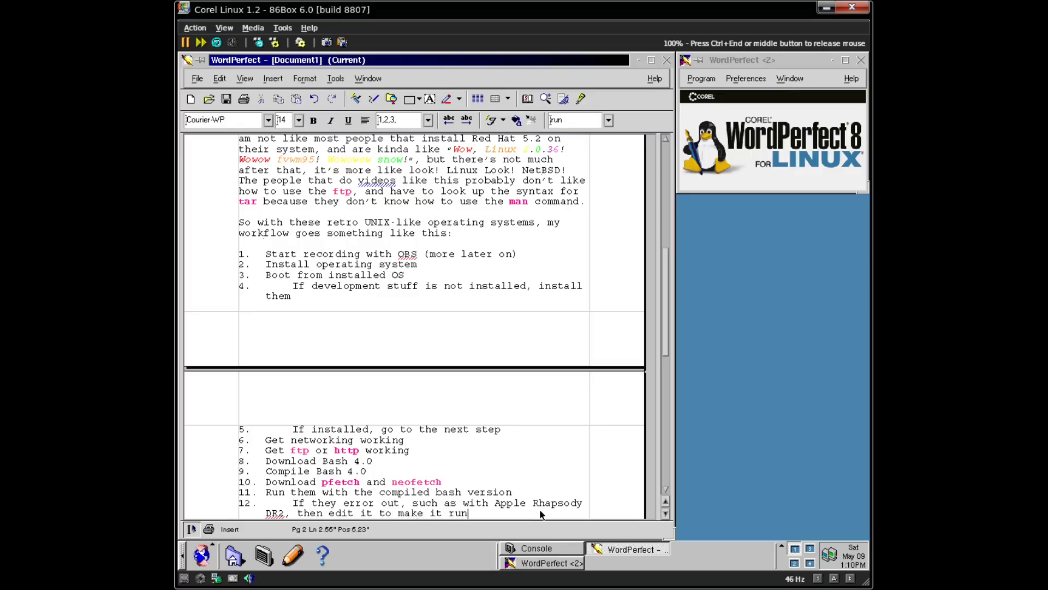
# - Add items 13–15 'Screenshot', 'Upload', 'Profit', then end the numbering
pyautogui.press('Return')
pyautogui.write('Screenshot')
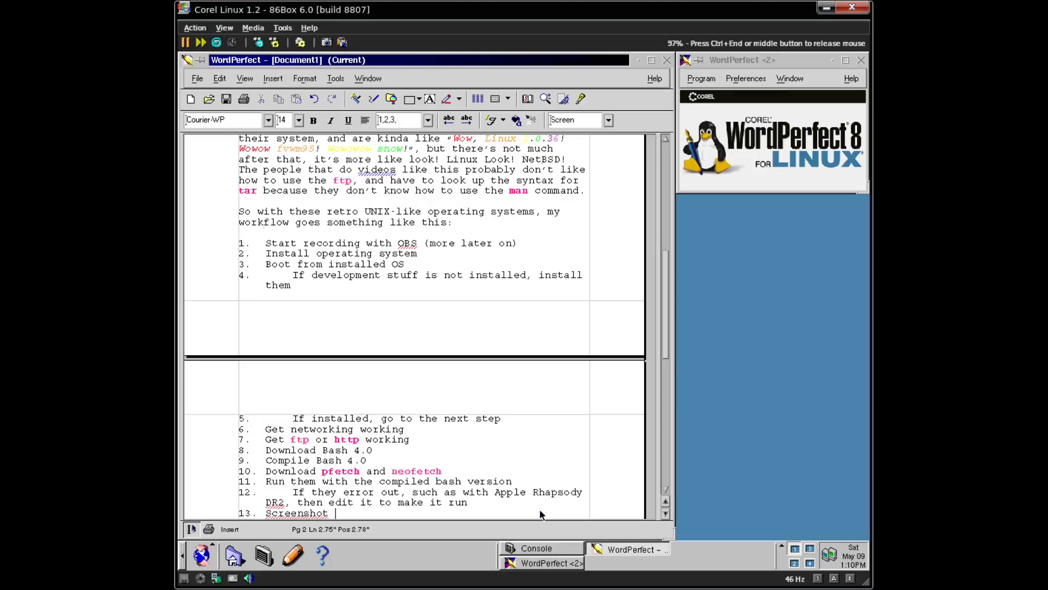
pyautogui.press('BackSpace')
pyautogui.press('Return')
pyautogui.write('Upload')
pyautogui.press('Return')
pyautogui.write('Profit')
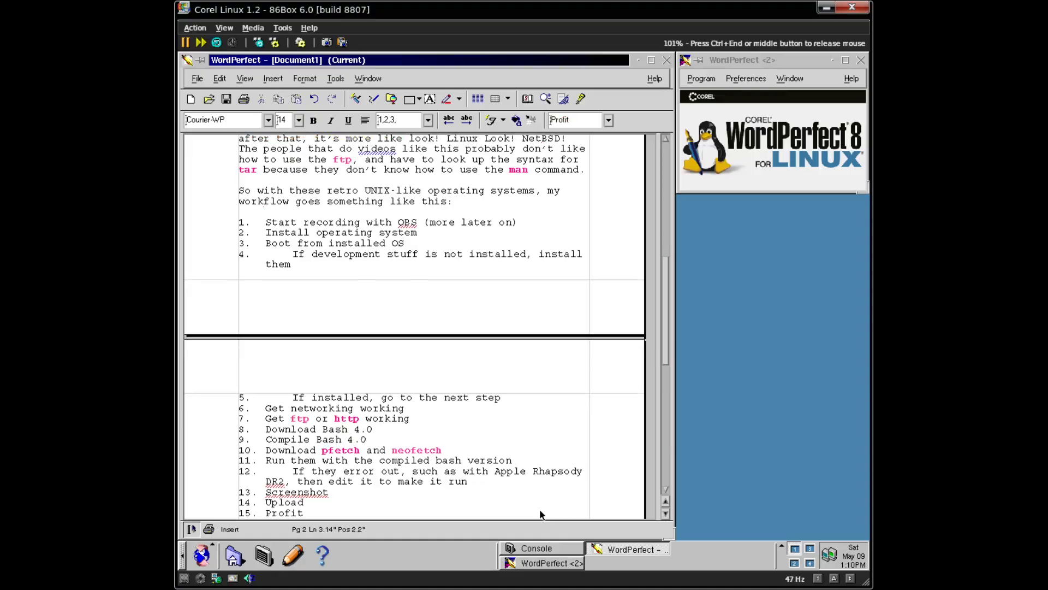
pyautogui.press('Return')
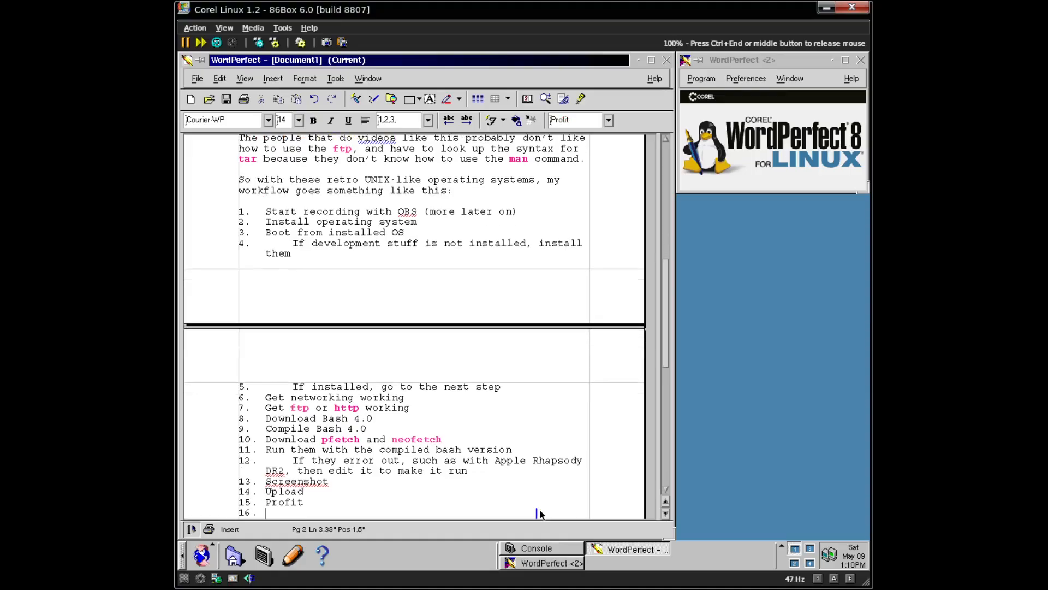
pyautogui.press('BackSpace')
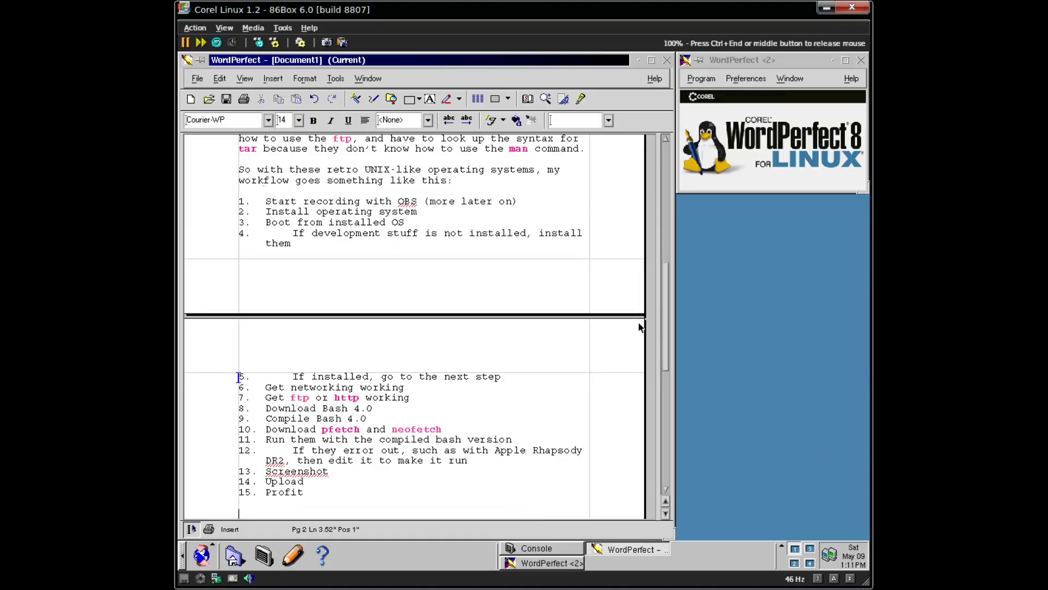
# - Type the paragraph beginning 'Now, this might make you think that I only know about old UNIX…'
pyautogui.hotkey('ctrl', 'End')
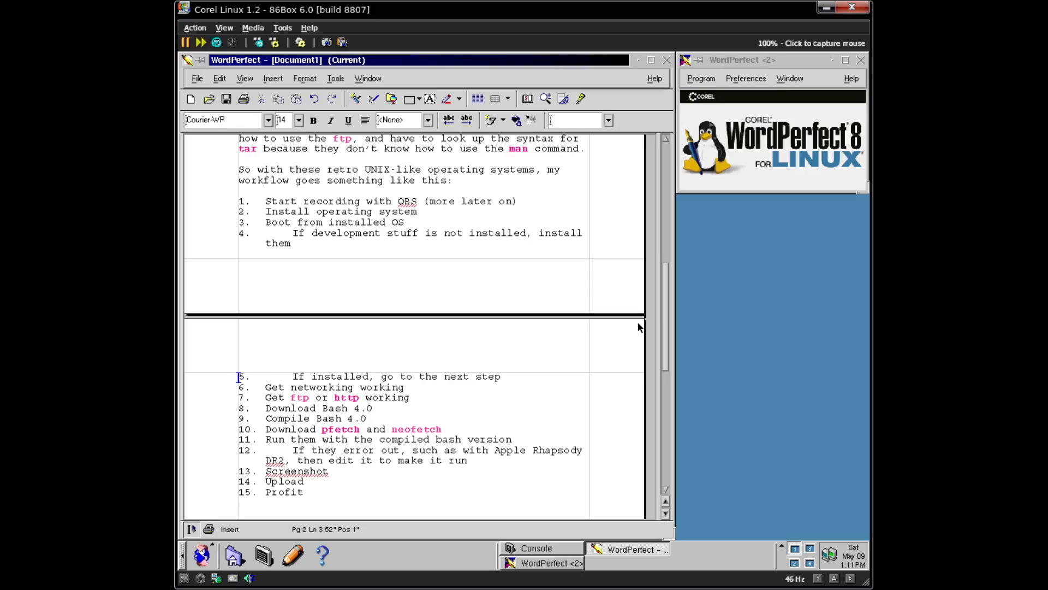
pyautogui.write('Now, this might make')
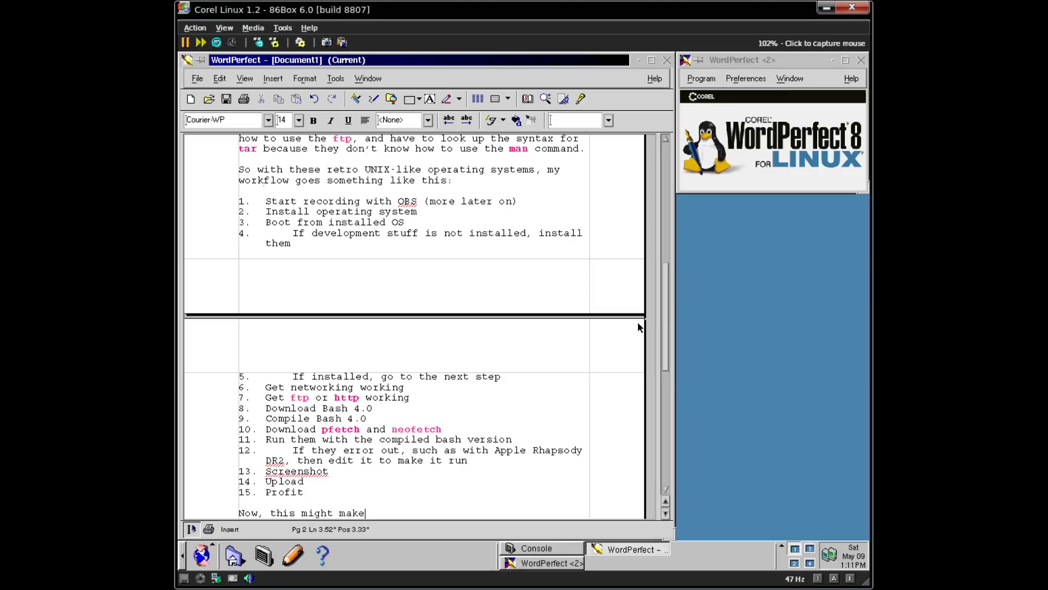
pyautogui.write(' you think that I only know ab')
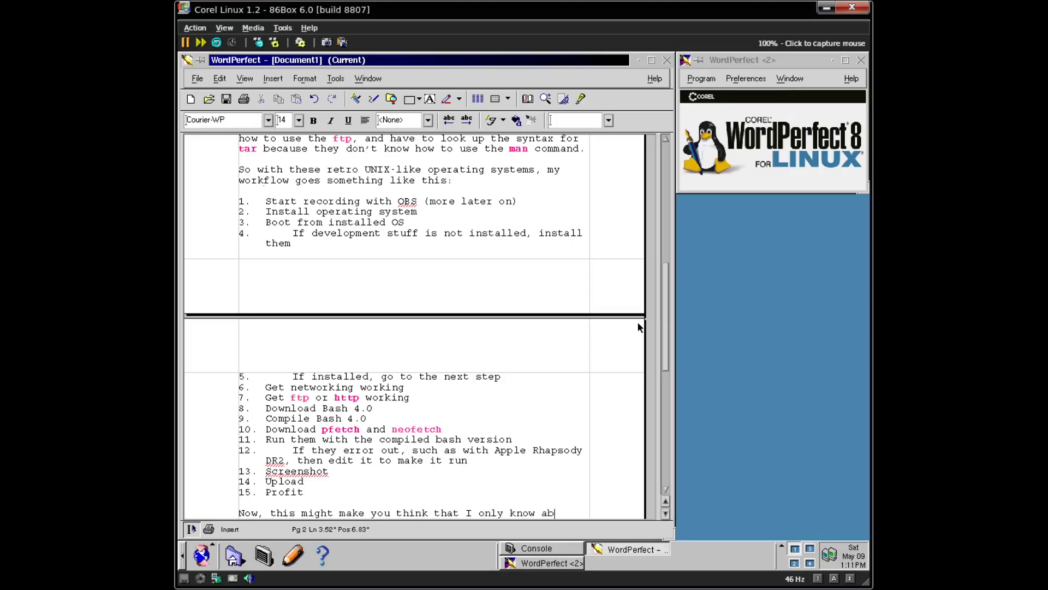
pyautogui.write('out old UNIX and')
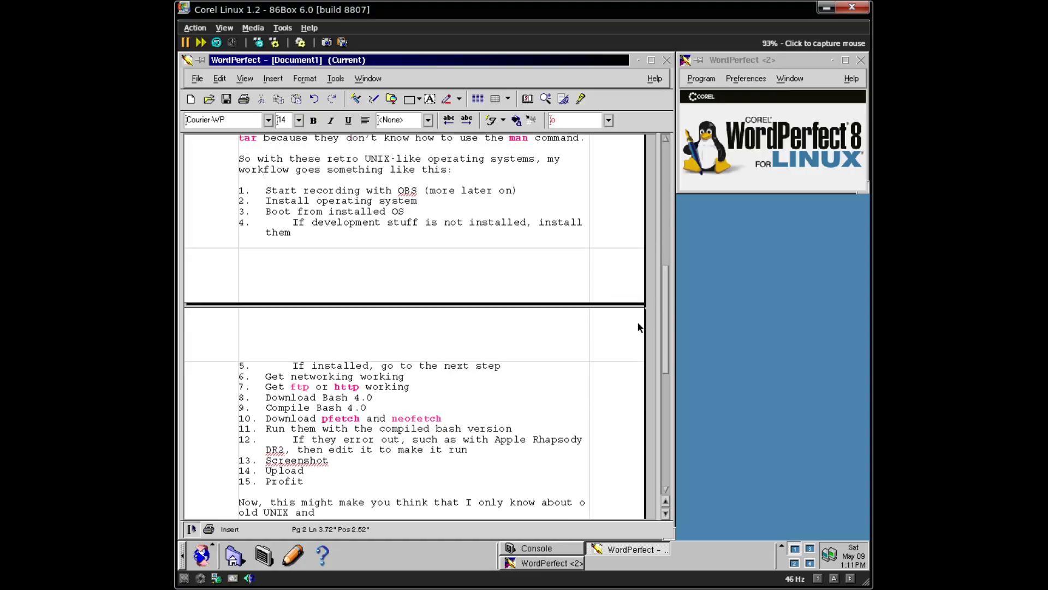
pyautogui.write(' UNIX-like ')
pyautogui.write('s, but ')
pyautogui.write('t I can')
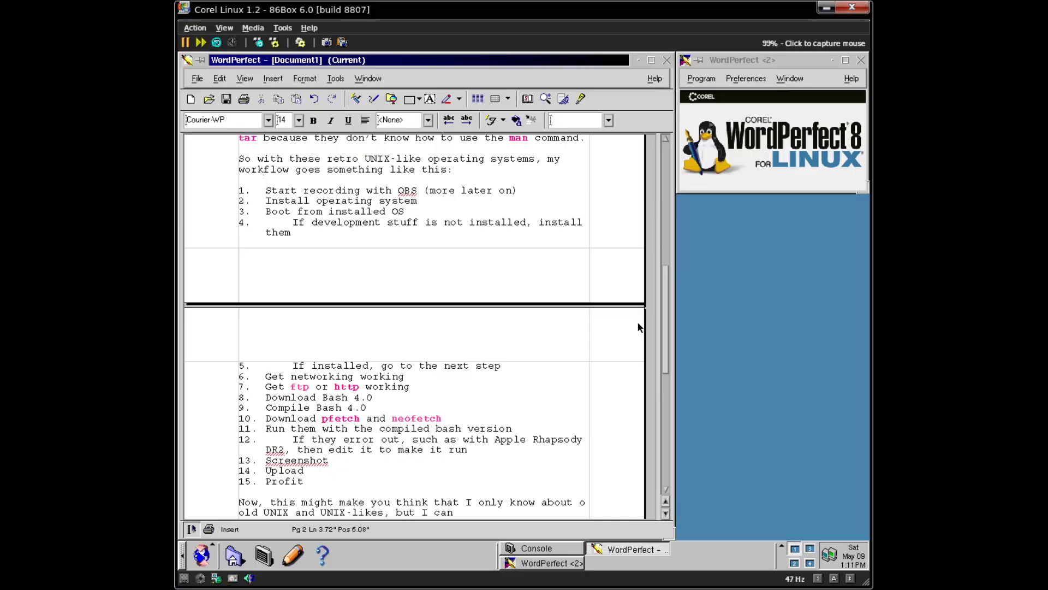
pyautogui.write(' pretty much maneuv')
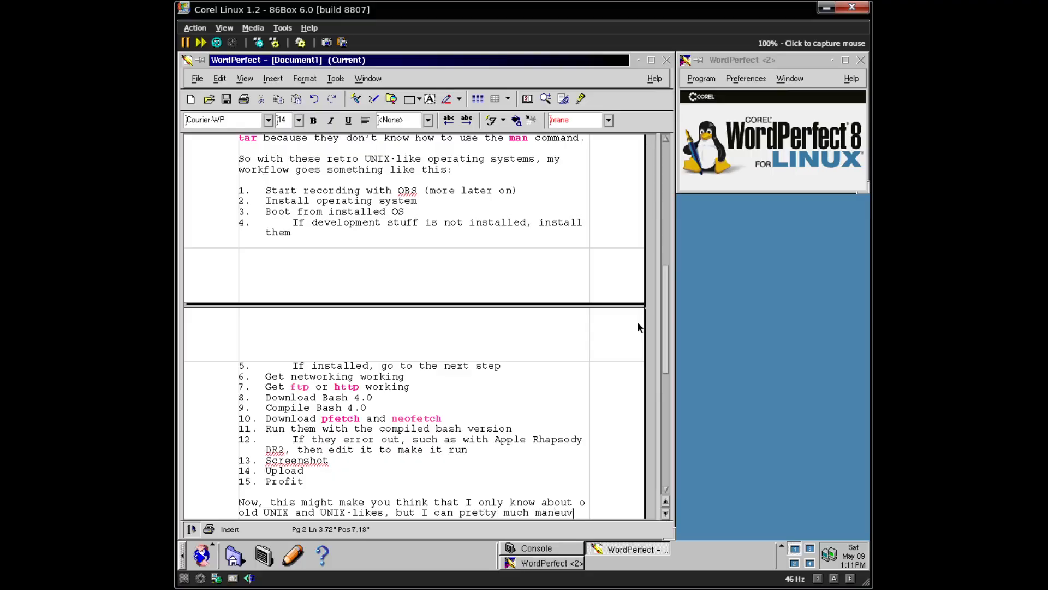
pyautogui.write('e')
pyautogui.write('r throughout any ')
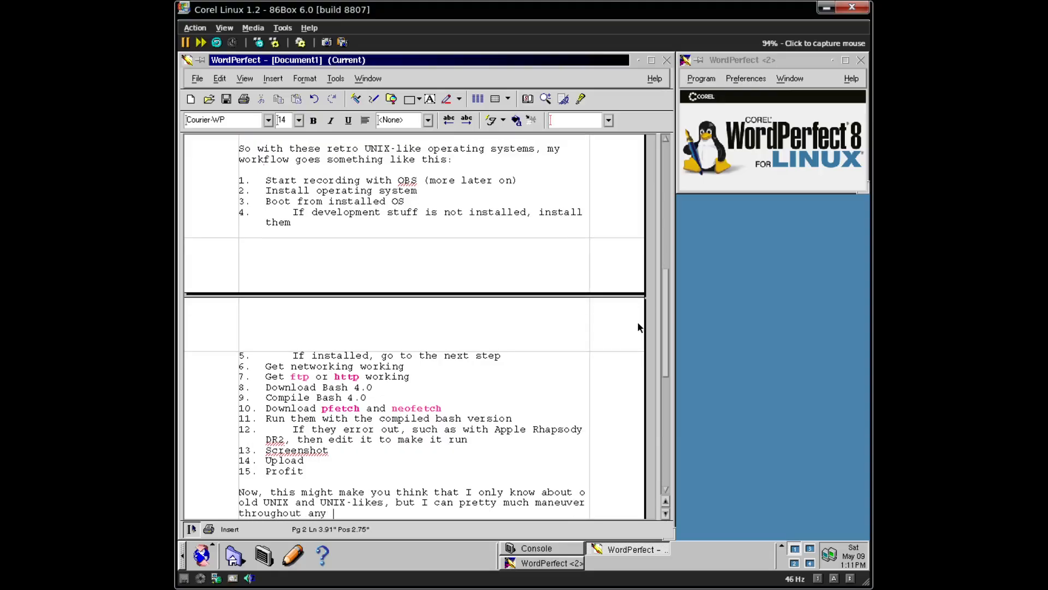
pyautogui.write('UNIX-')
pyautogui.write('or UNIX-lie be')
pyautogui.write('cause they ar')
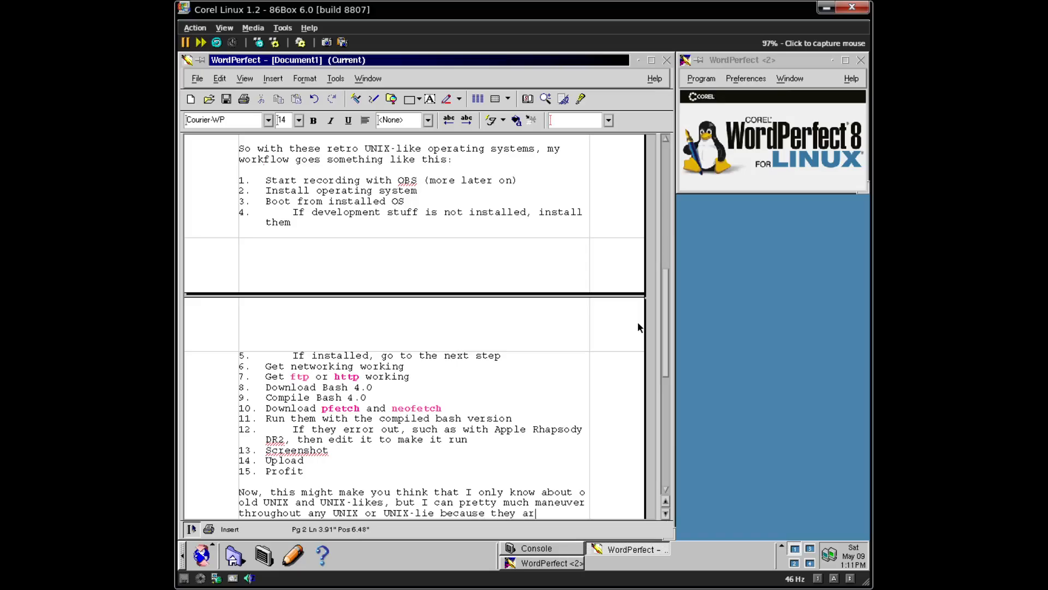
pyautogui.write('e all basically th')
pyautogui.write('e ')
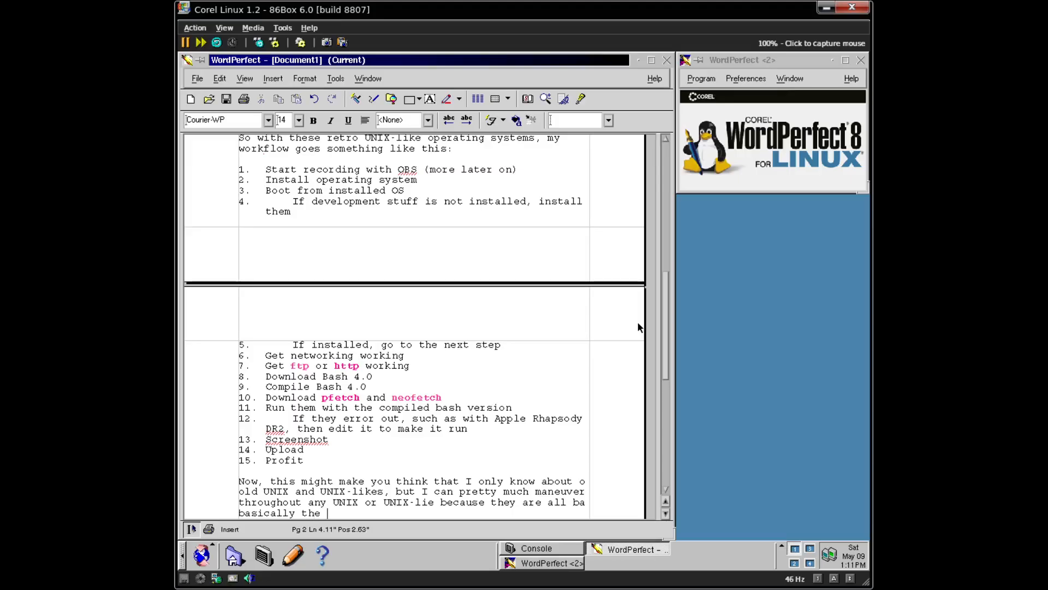
pyautogui.write('same with the same comma')
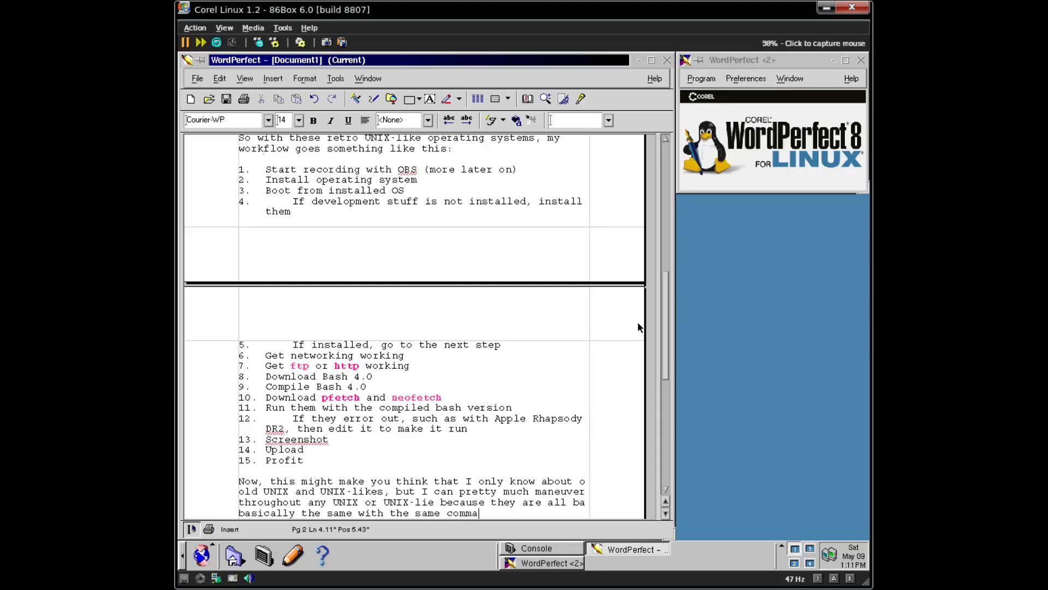
pyautogui.write('nds that all do that ')
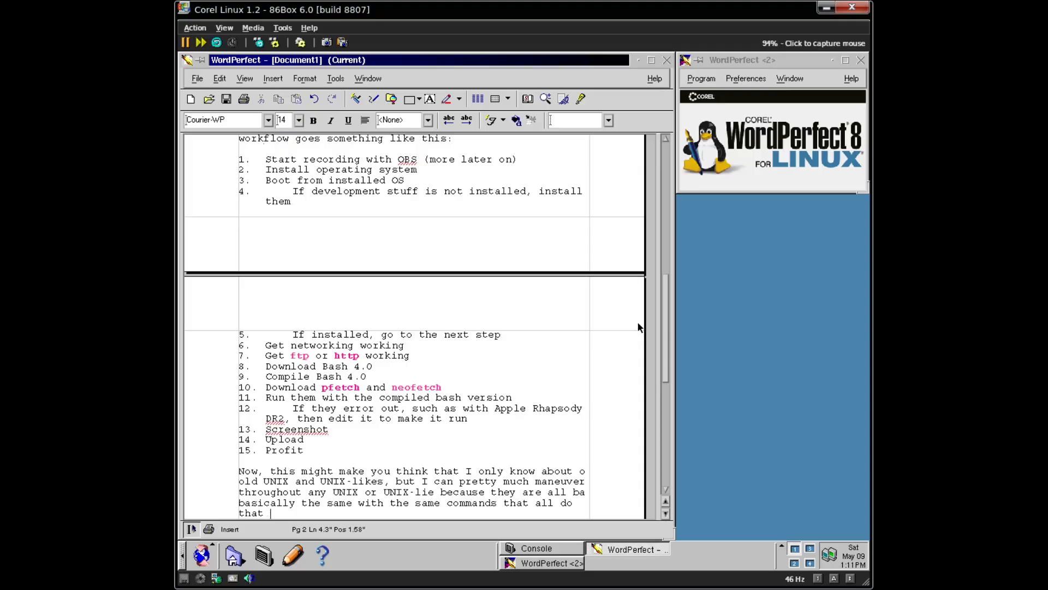
pyautogui.write('same thing. I')
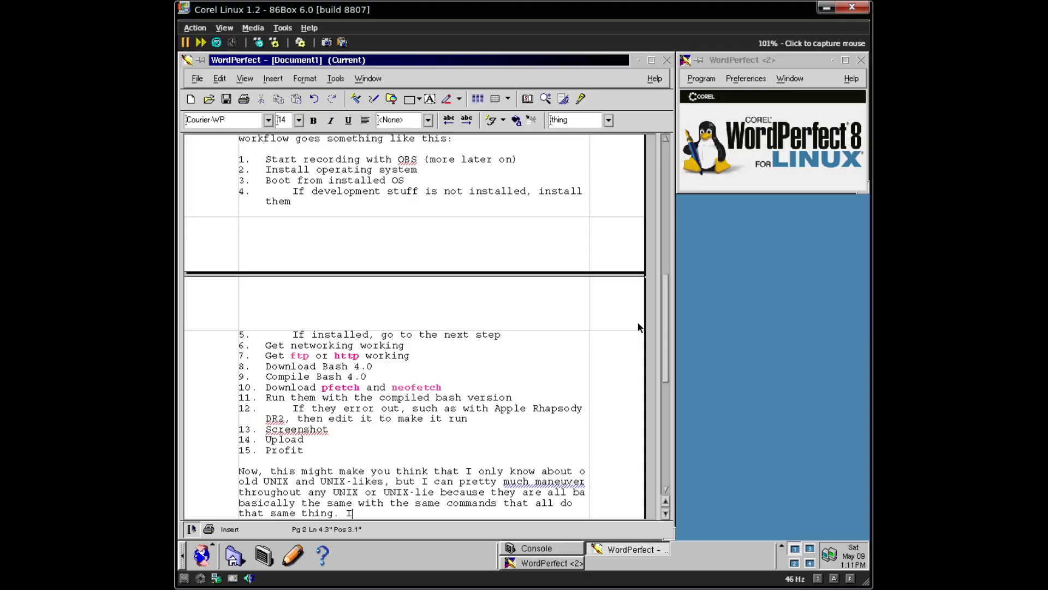
pyautogui.write("'ll go through a")
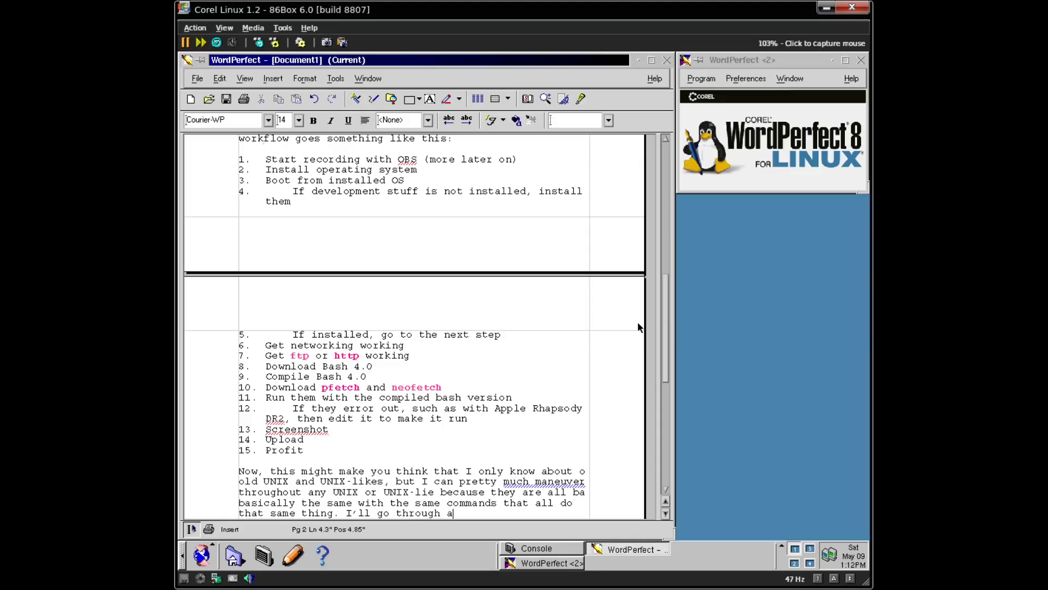
pyautogui.write(' few commands thjat')
pyautogui.write(' are on')
pyautogui.write(' every')
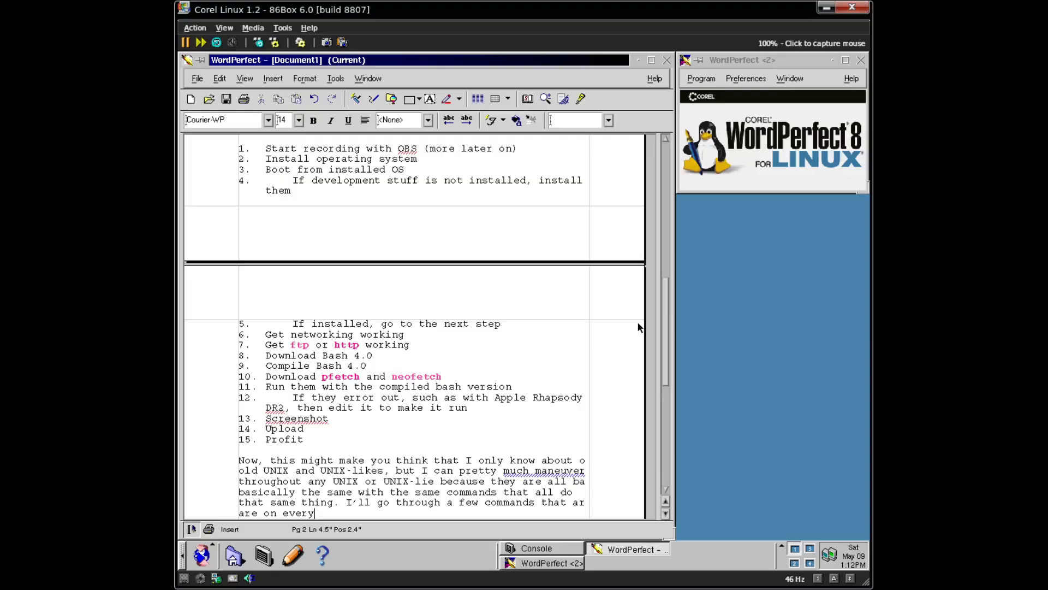
pyautogui.write(' UNIX and UNIX-liek')
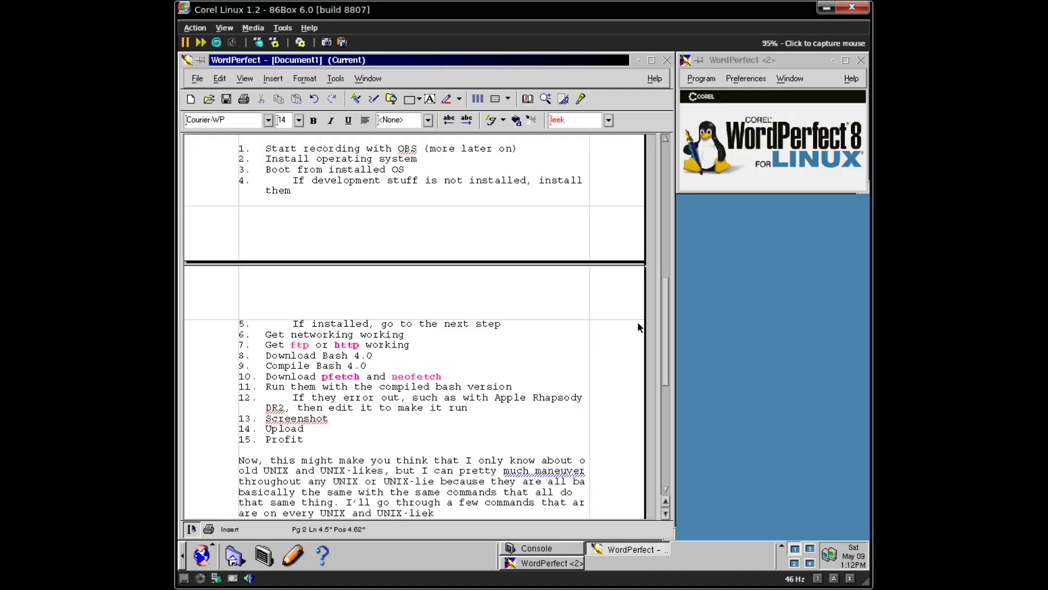
# - Correct 'UNIX-liek' to 'UNIX-like.' and make 'every' bold, italic and underlined
pyautogui.press('BackSpace')
pyautogui.press('BackSpace')
pyautogui.write('ke.')
pyautogui.press('Left')
pyautogui.press('Left')
pyautogui.press('Left')
pyautogui.press('Left')
pyautogui.press('Left')
pyautogui.press('Left')
pyautogui.press('Left')
pyautogui.press('Left')
pyautogui.press('Left')
pyautogui.press('Left')
pyautogui.press('Left')
pyautogui.press('Left')
pyautogui.press('Left')
pyautogui.press('Left')
pyautogui.press('Left')
pyautogui.press('Left')
pyautogui.press('Left')
pyautogui.press('Left')
pyautogui.press('Left')
pyautogui.press('Left')
pyautogui.hotkey('shift', 'Left')
pyautogui.hotkey('shift', 'Left')
pyautogui.hotkey('shift', 'Left')
pyautogui.hotkey('shift', 'Left')
pyautogui.hotkey('shift', 'Left')
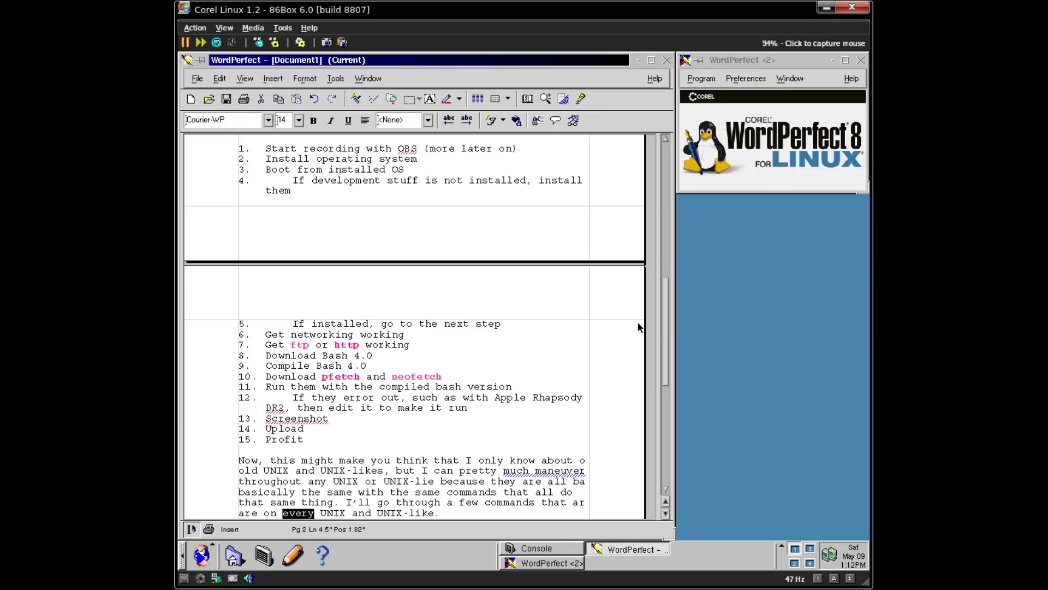
pyautogui.hotkey('ctrl', 'u')
pyautogui.hotkey('ctrl', 'i')
pyautogui.hotkey('ctrl', 'b')
# - Start a new line after the end of the paragraph
pyautogui.hotkey('ctrl', 'Right')
pyautogui.press('End')
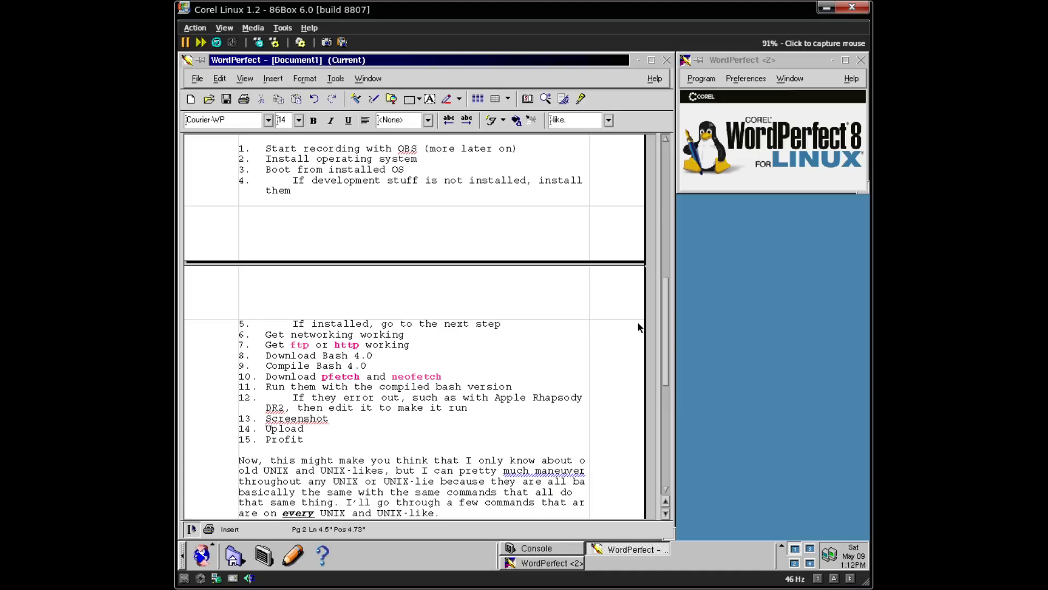
pyautogui.press('Return')
pyautogui.press('Return')
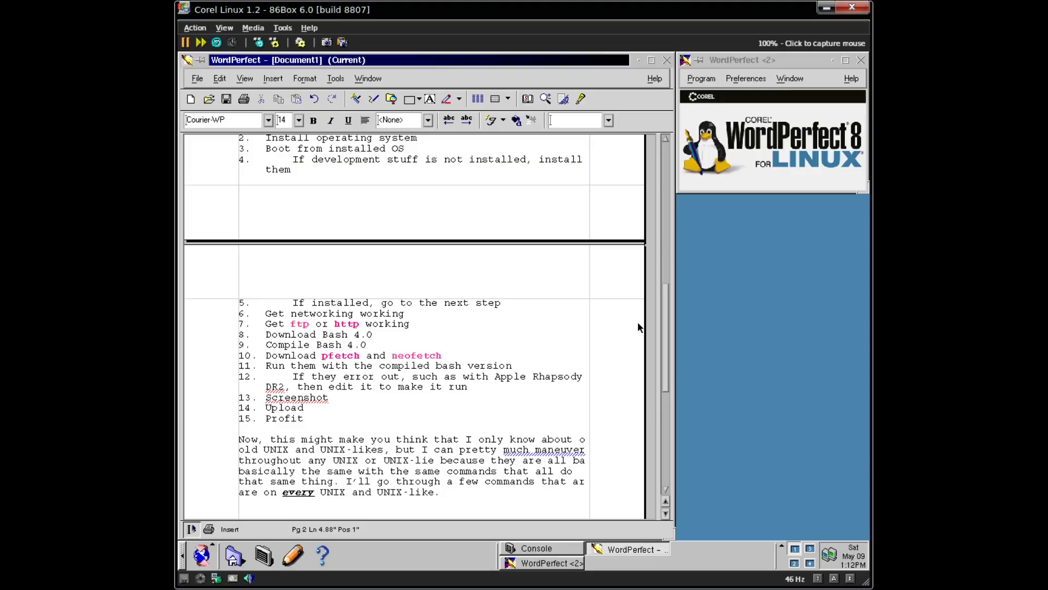
# - Capture the mouse into the emulated machine and cancel a table without inserting one
pyautogui.click(410, 322)
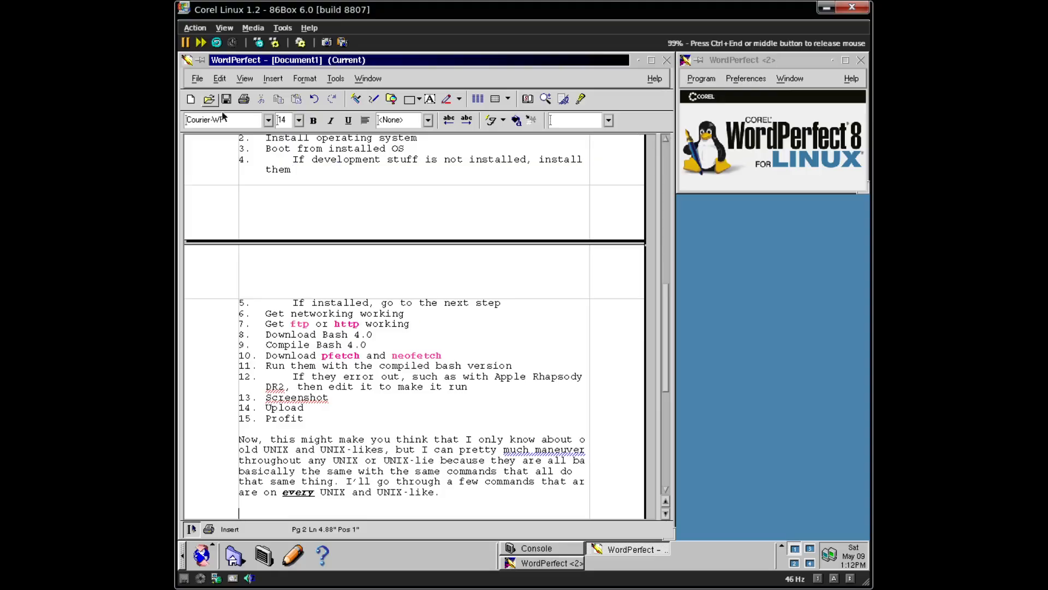
pyautogui.click(279, 80)
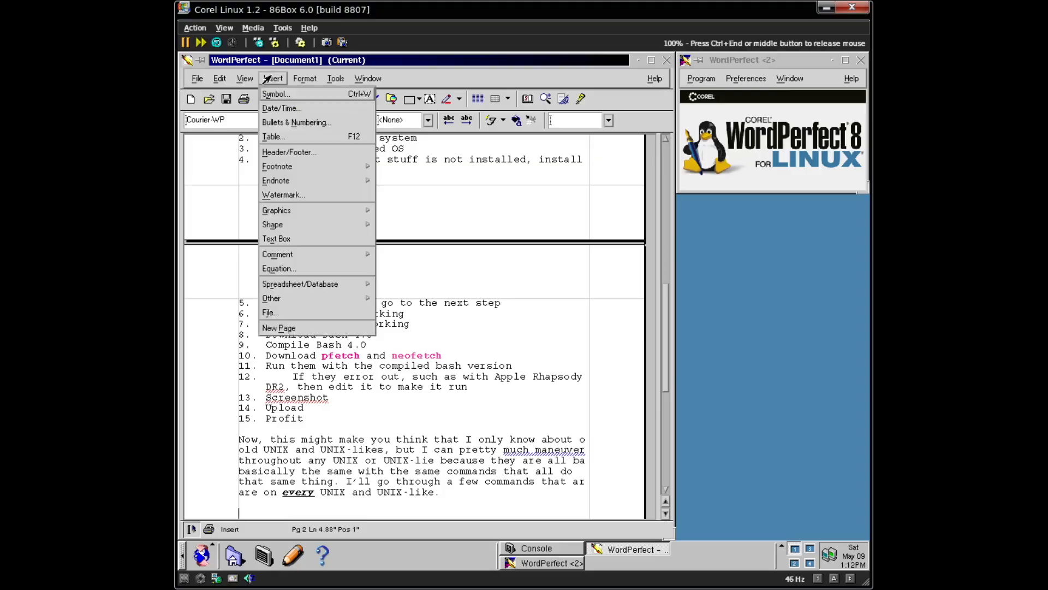
pyautogui.click(290, 136)
pyautogui.click(429, 373)
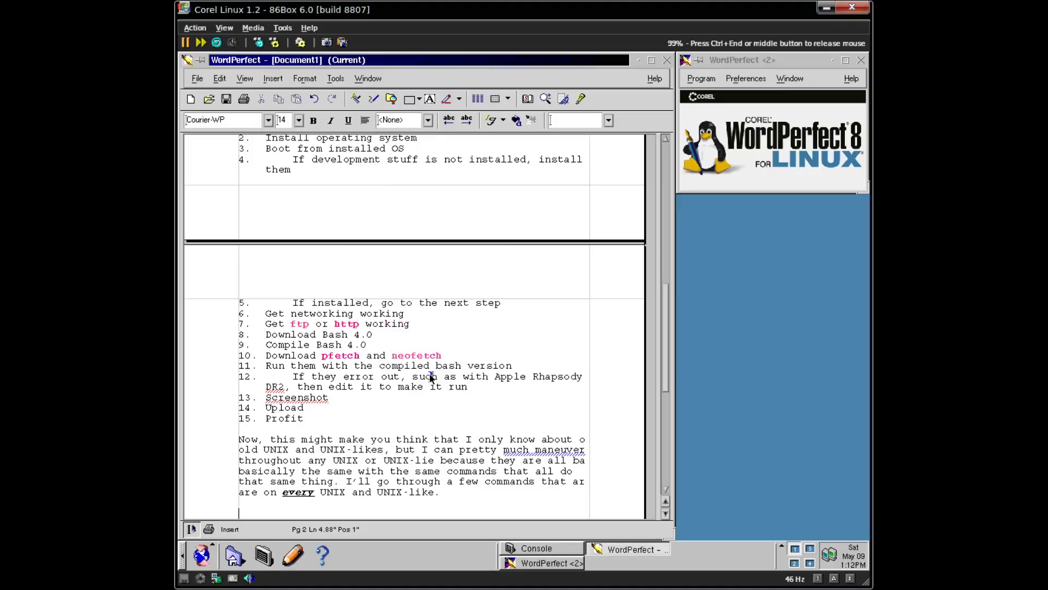
# - Start a Large Circle bulleted list from Bullets & Numbering
pyautogui.click(276, 82)
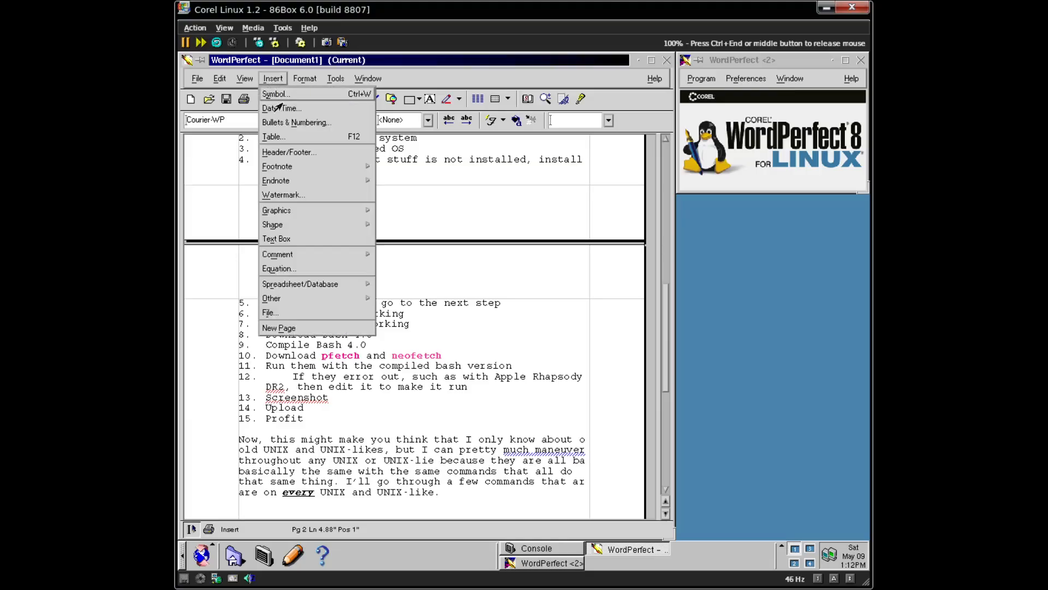
pyautogui.click(291, 120)
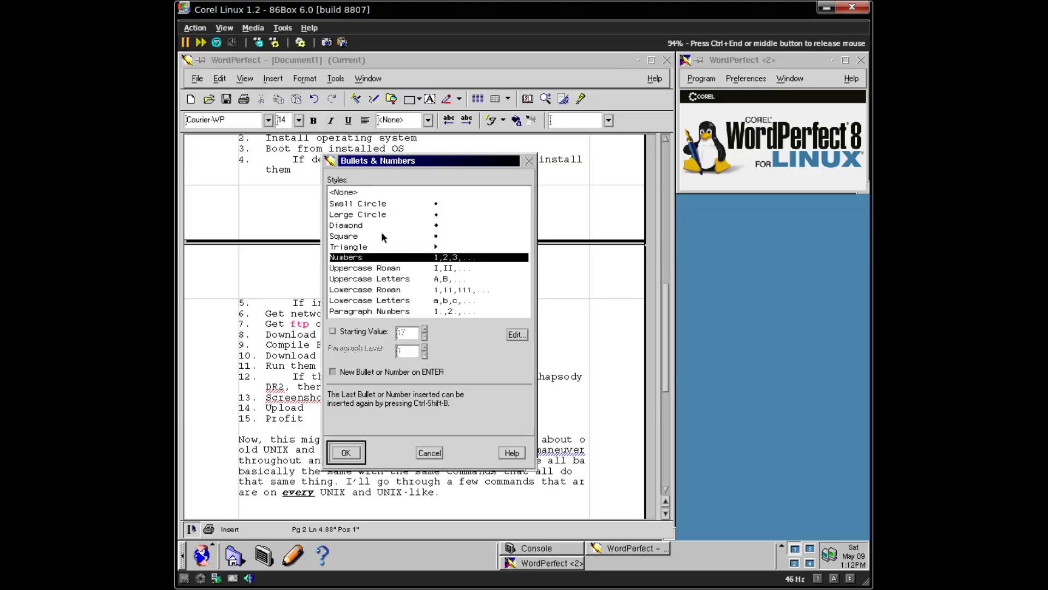
pyautogui.click(435, 206)
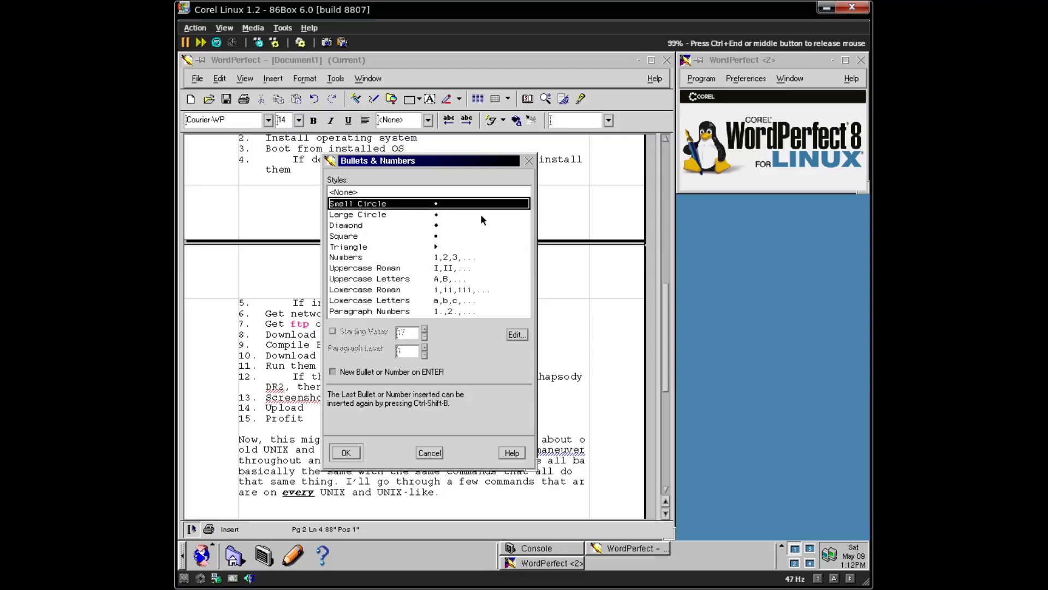
pyautogui.click(434, 214)
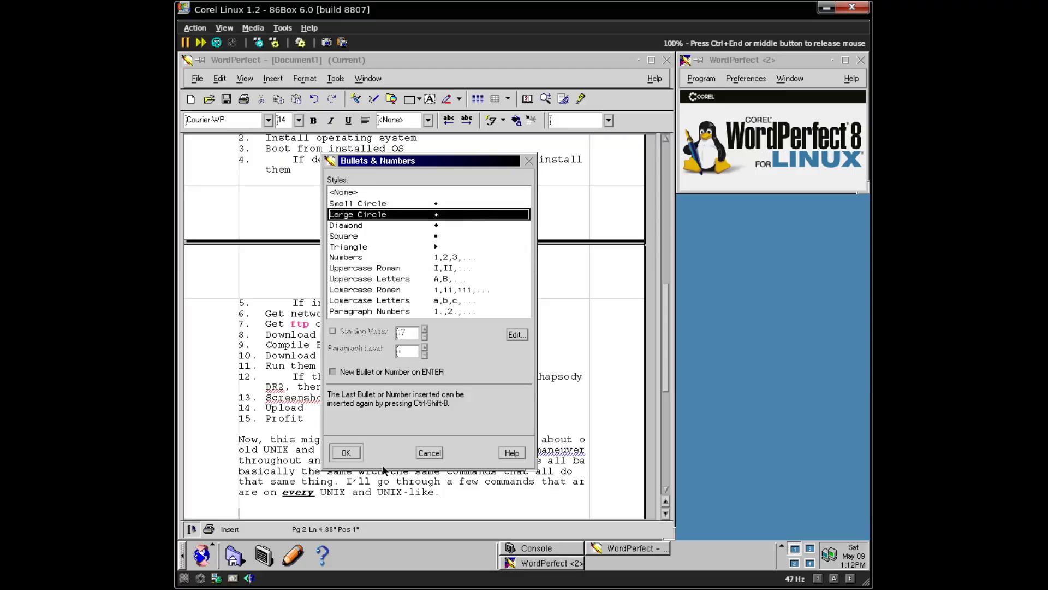
pyautogui.click(352, 456)
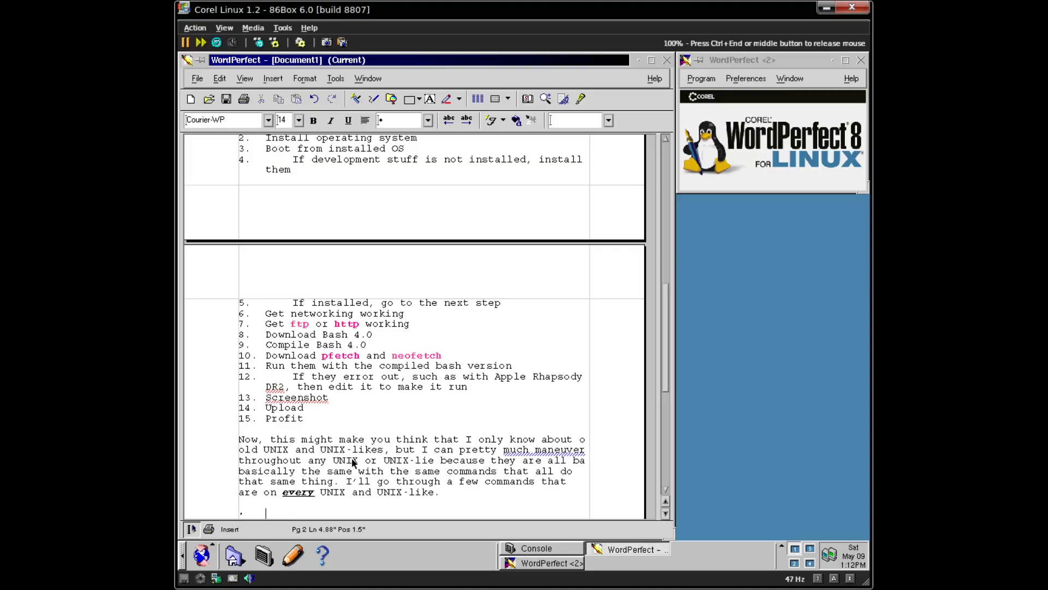
# - Add bullets 'tar - Extracts and creates .tar archives' and 'cd - Changes the current directory'
pyautogui.write('tar - Extracts and creates')
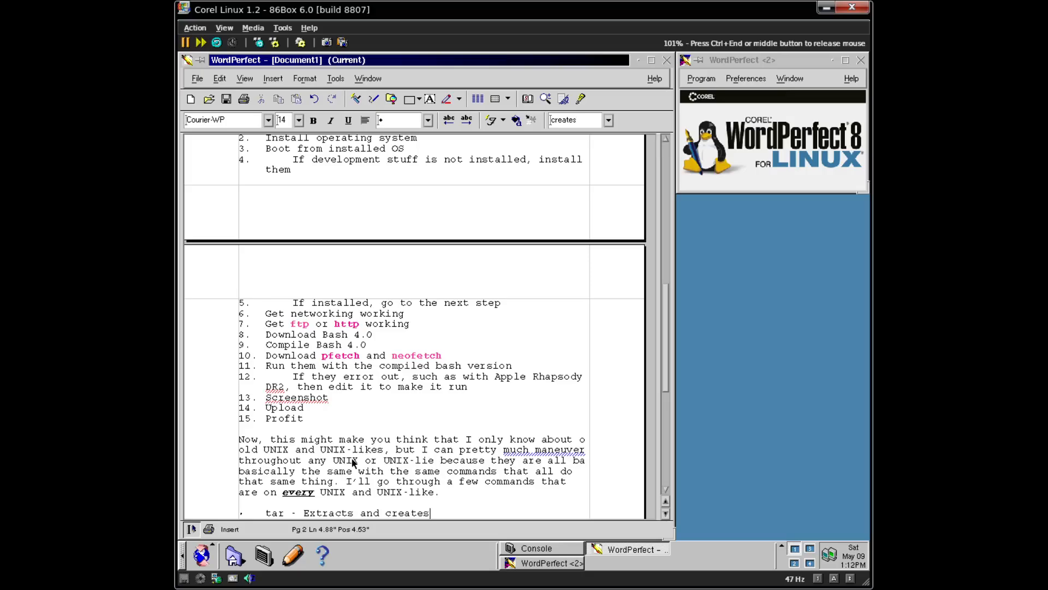
pyautogui.write(' .tar archives')
pyautogui.press('Return')
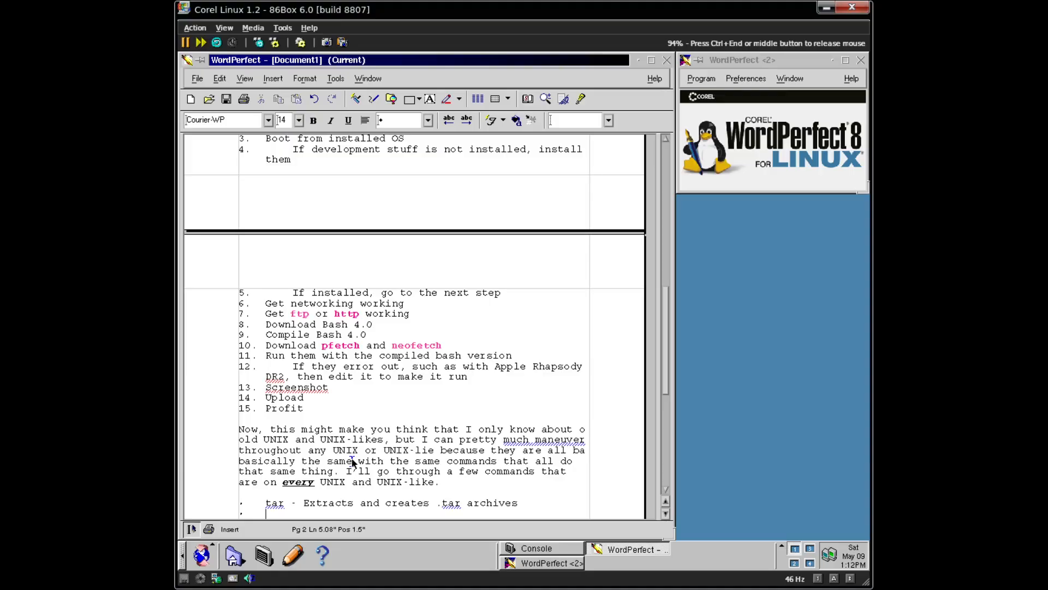
pyautogui.write('cd - Ca')
pyautogui.press('BackSpace')
pyautogui.write('hanges the ')
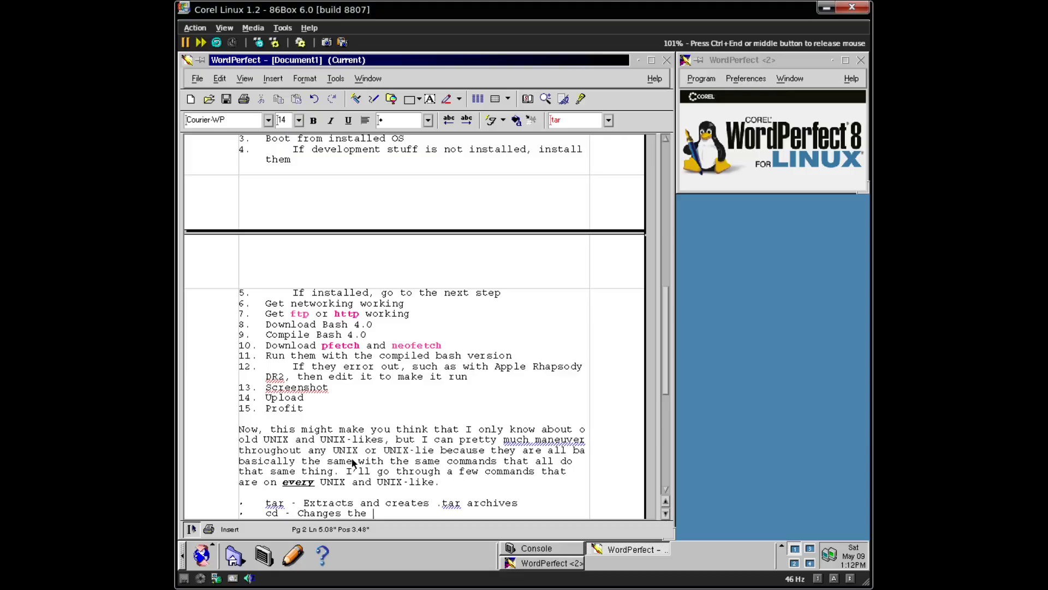
pyautogui.write('current directory')
pyautogui.press('Return')
# - Add the mkdir bullet explaining that 'mkdir src' makes a directory named src, then start another bullet
pyautogui.write('mkdir')
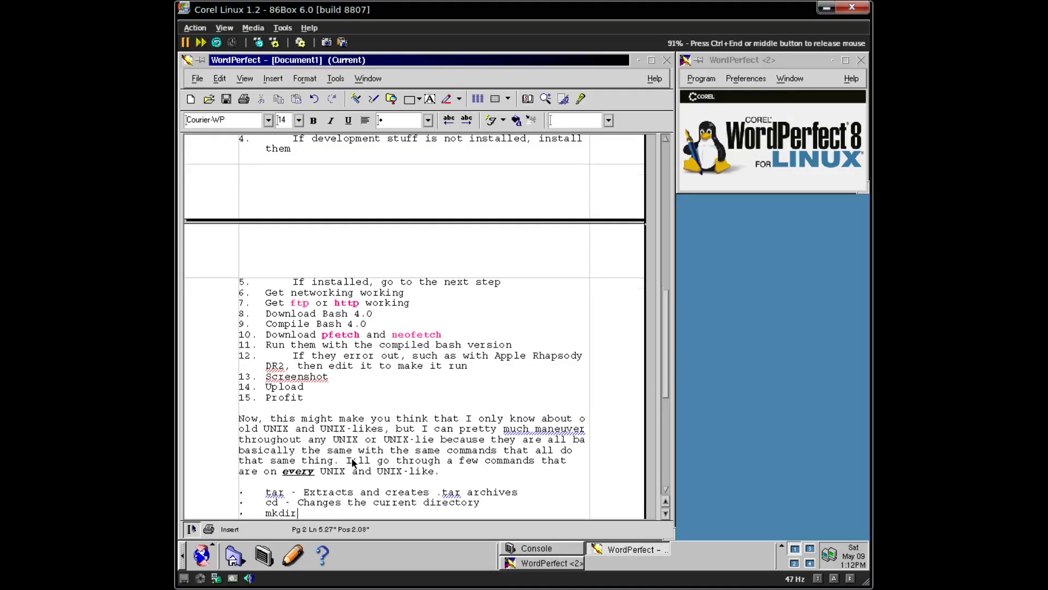
pyautogui.write(' - Makes a director')
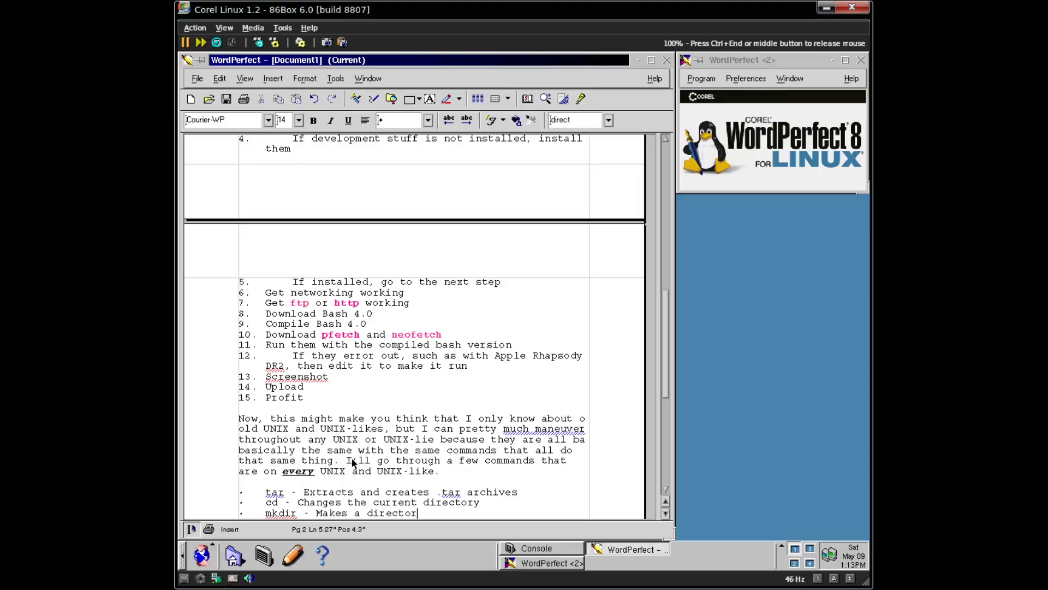
pyautogui.write('y with the same n')
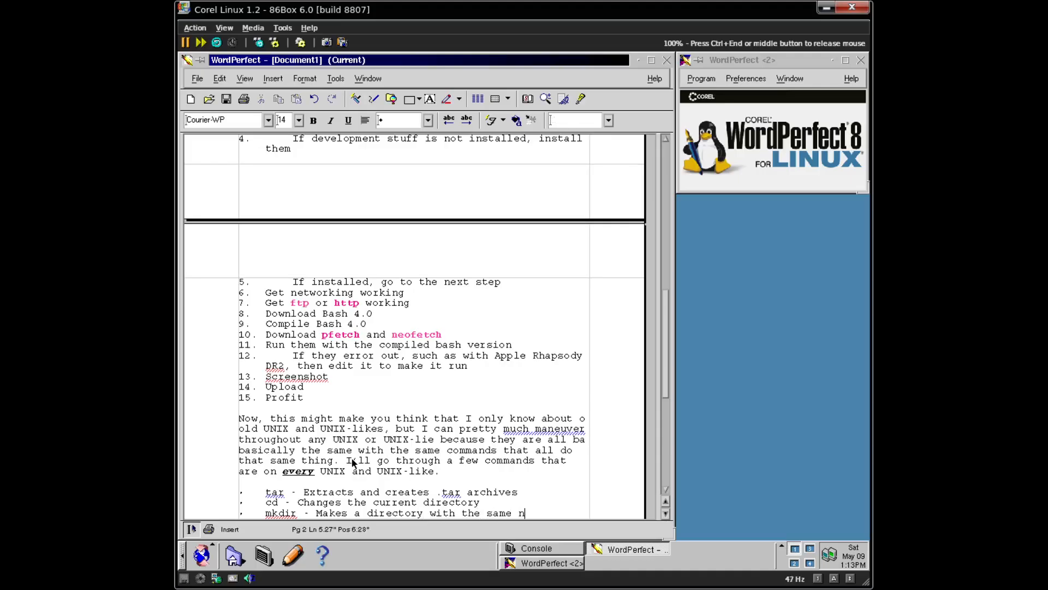
pyautogui.write('ame after the co')
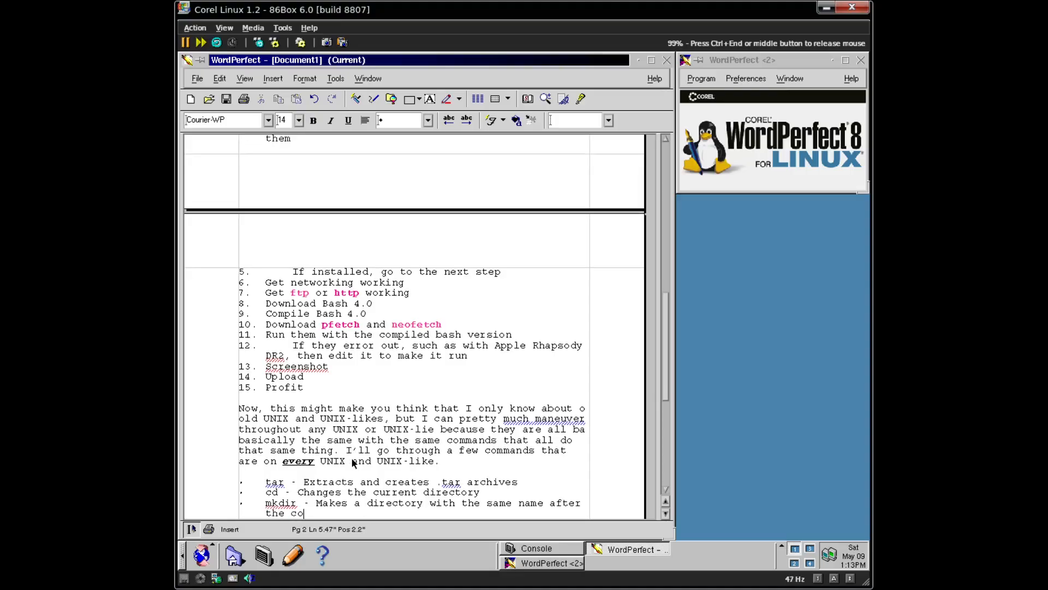
pyautogui.write('mmand, eg. mkdir')
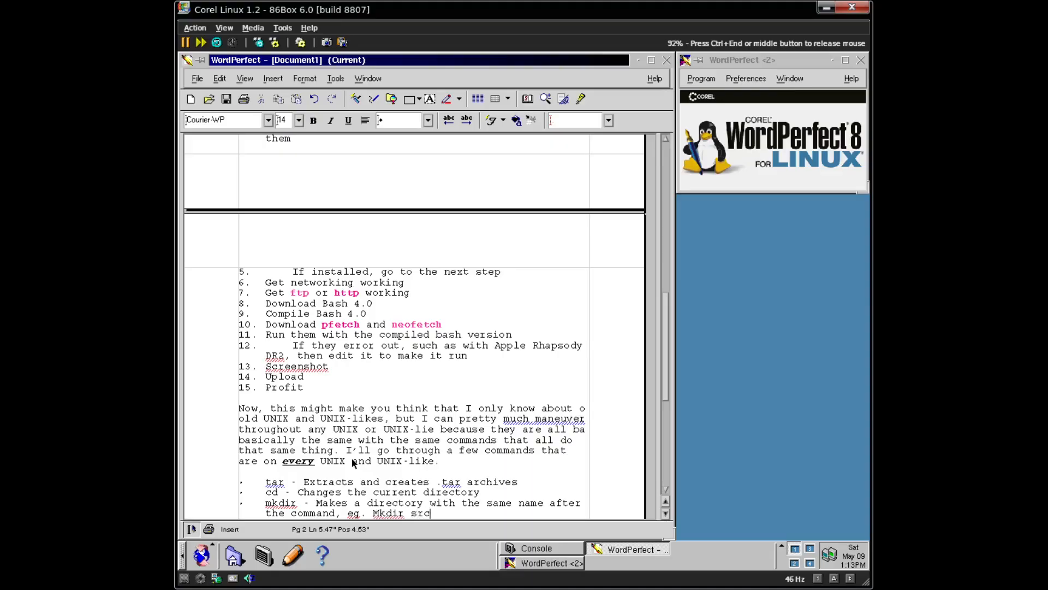
pyautogui.press('BackSpace')
pyautogui.press('BackSpace')
pyautogui.press('BackSpace')
pyautogui.press('BackSpace')
pyautogui.write('kdir src makes a direc')
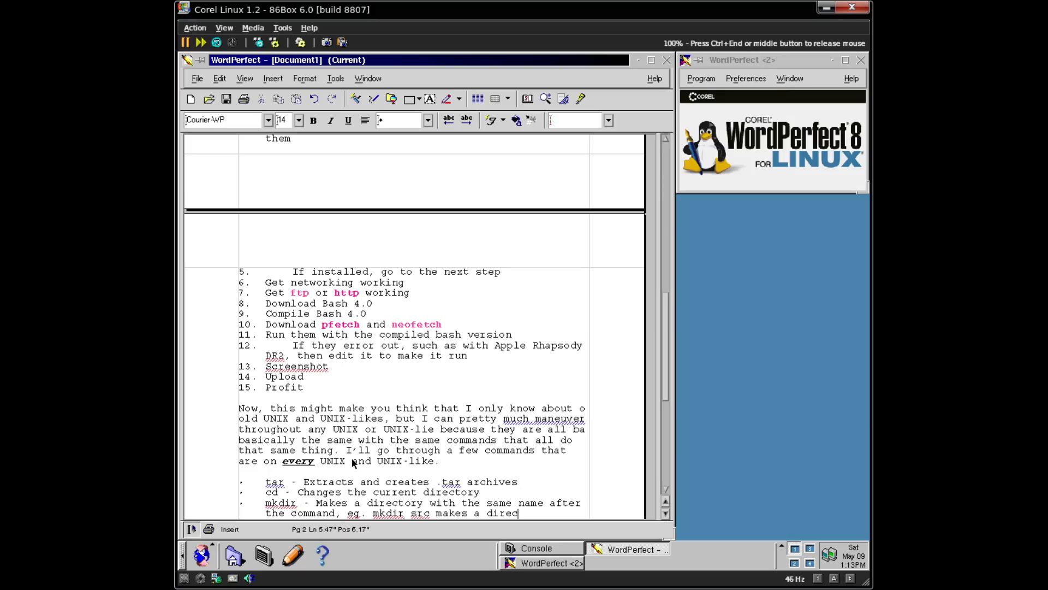
pyautogui.write('tory name s src')
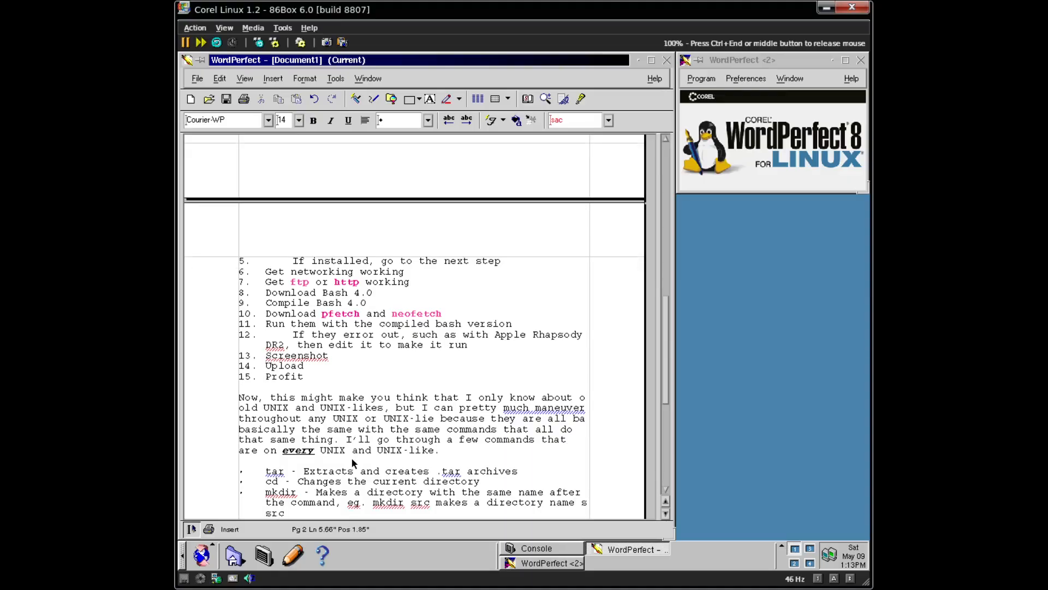
pyautogui.press('BackSpace')
pyautogui.press('BackSpace')
pyautogui.press('BackSpace')
pyautogui.press('BackSpace')
pyautogui.write('d sr')
pyautogui.write('c')
pyautogui.press('Return')
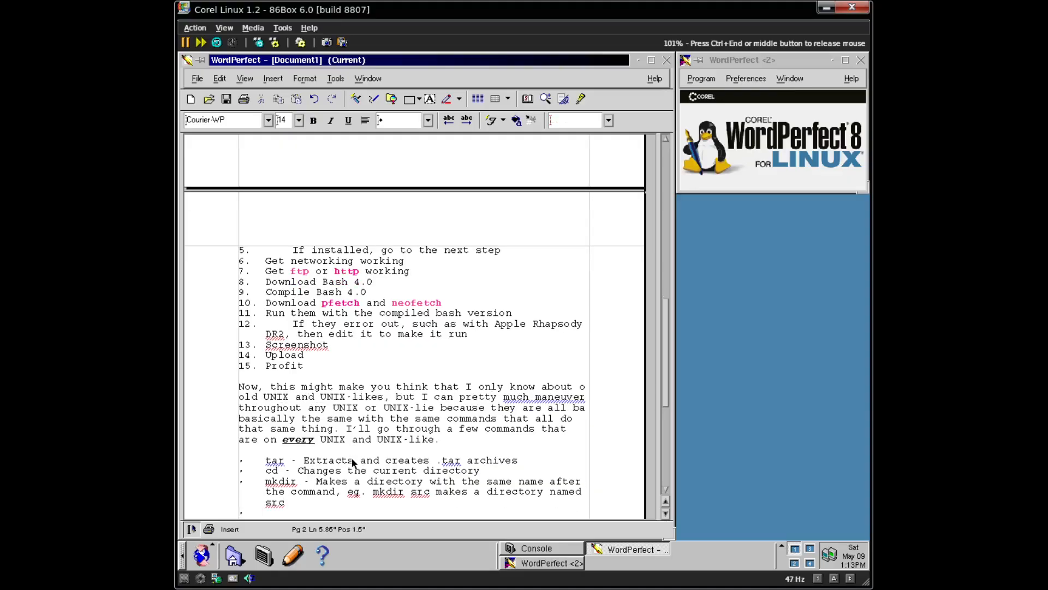
# - Add the cc (C compiler) bullet and the sh bullet about /bin/sh and the Almquist Shell
pyautogui.write('cc - C compiler')
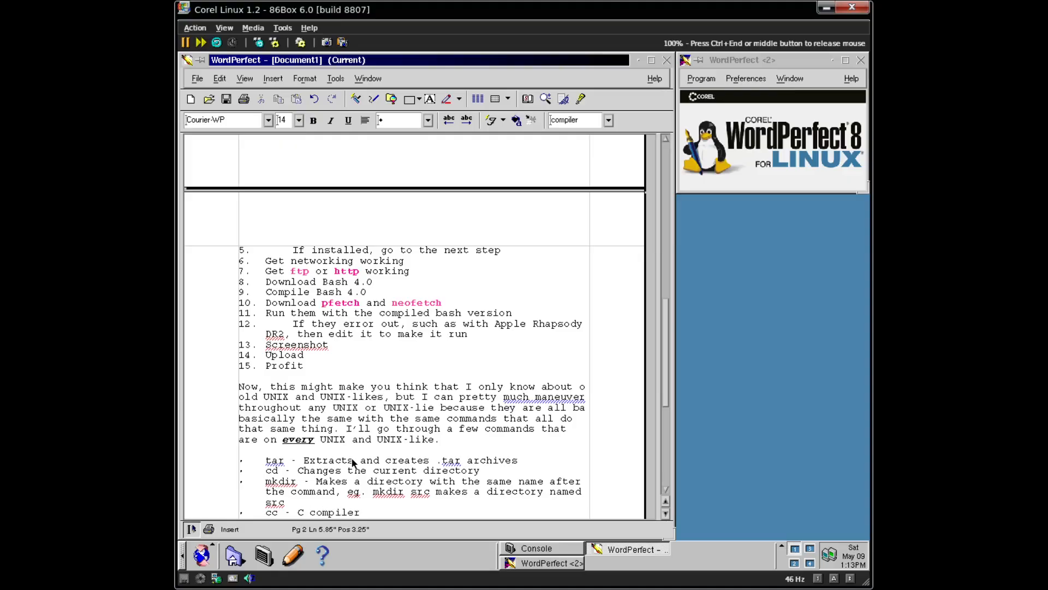
pyautogui.write(', 99% of the ti')
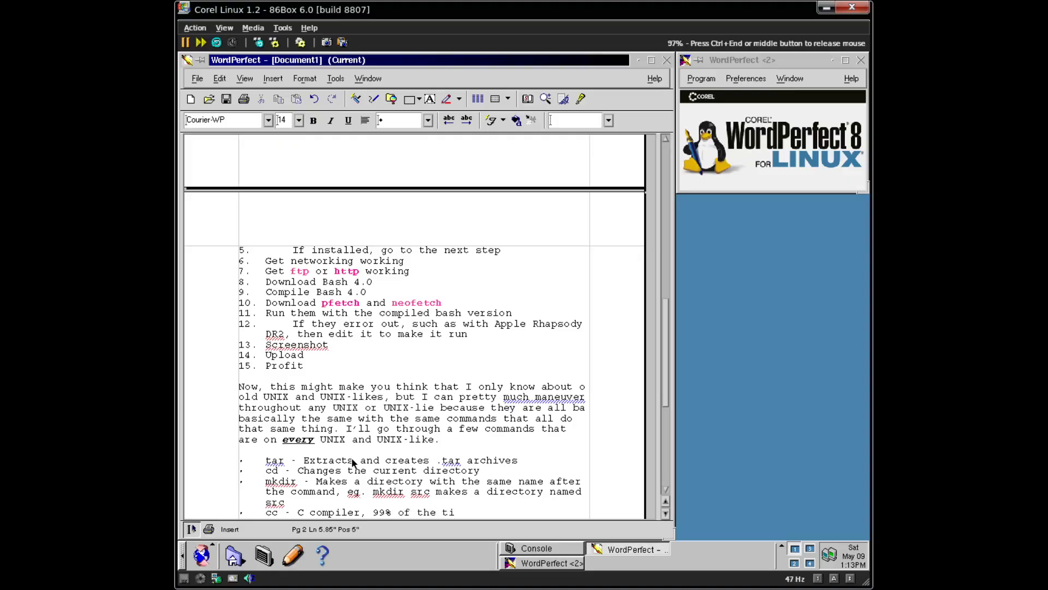
pyautogui.write('me (lok')
pyautogui.write('oking at')
pyautogui.write(' yo')
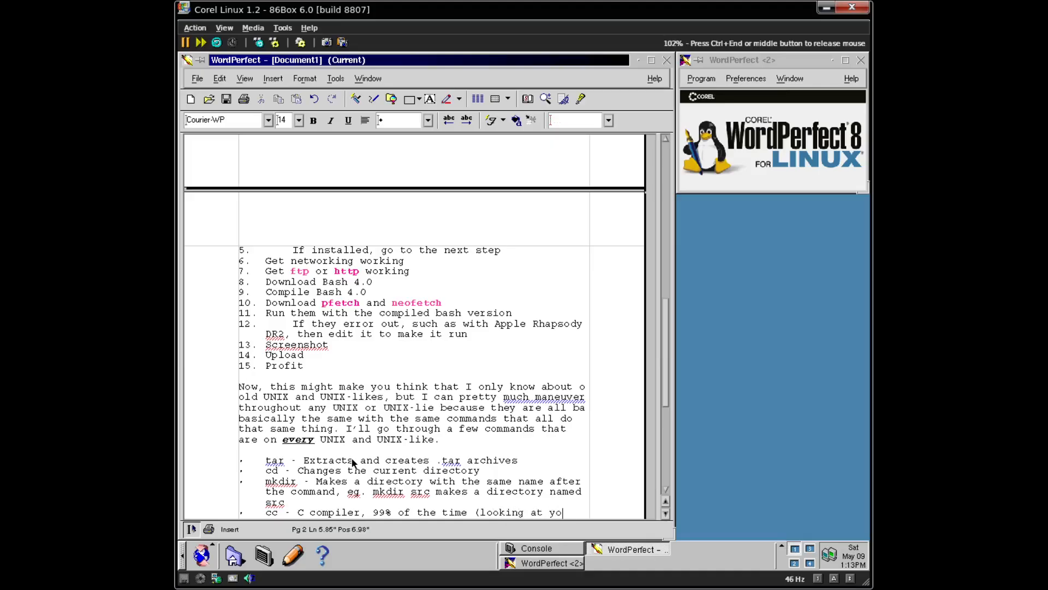
pyautogui.write('u, ELKS')
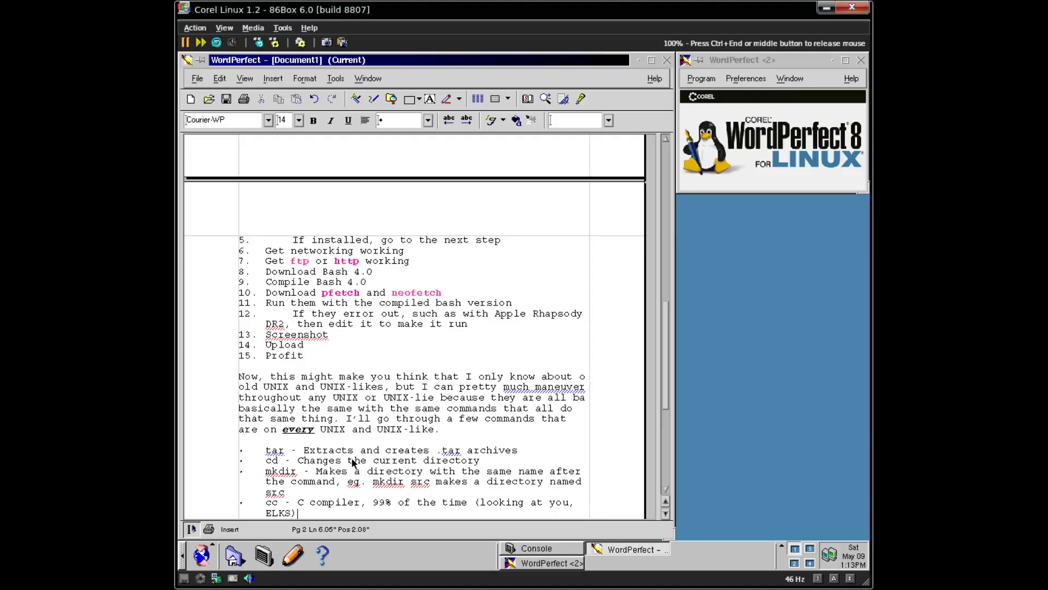
pyautogui.write(')')
pyautogui.press('Return')
pyautogui.write('sh')
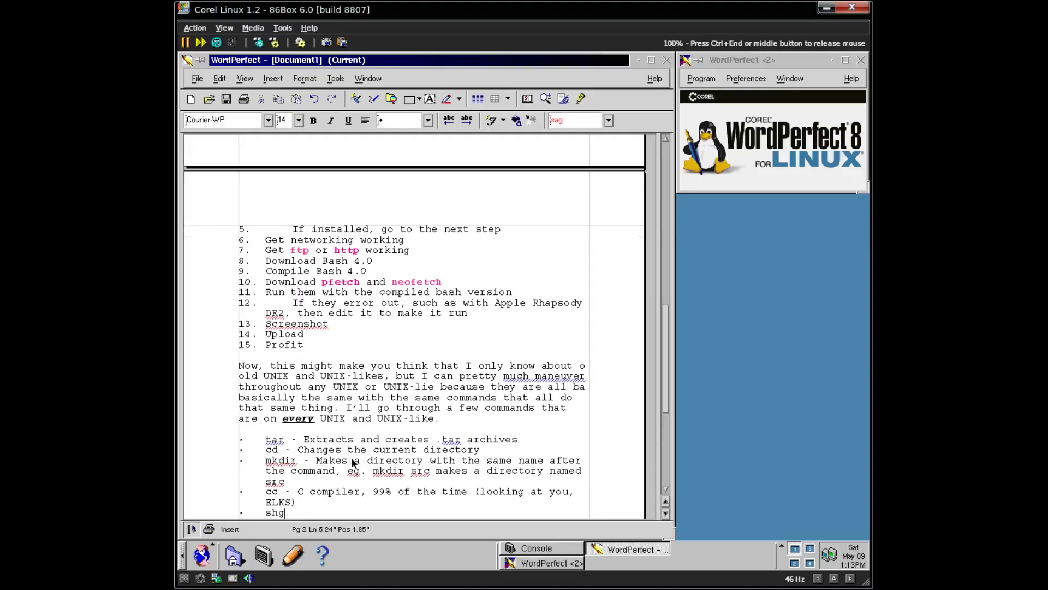
pyautogui.write(' - Shell. /bin')
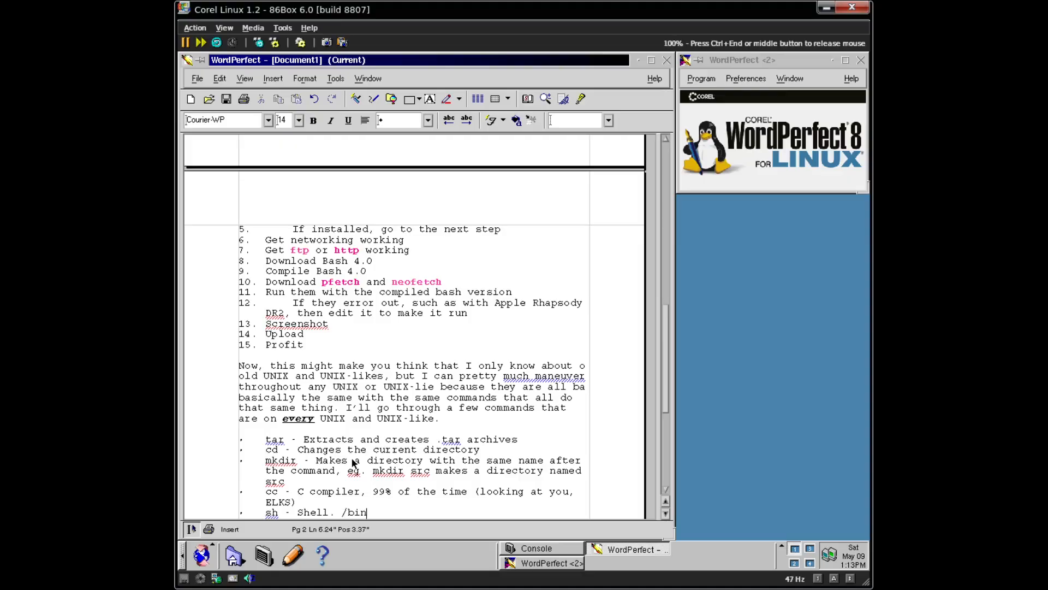
pyautogui.write('/sh is usually something like the a')
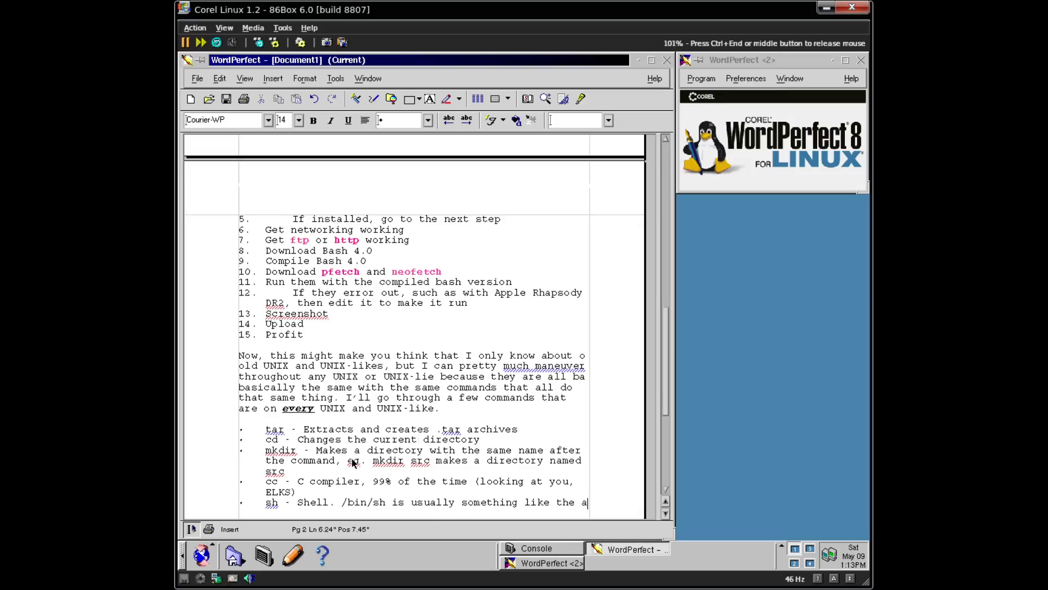
pyautogui.press('BackSpace')
pyautogui.write('Al')
pyautogui.write('mquist Shell, but any som')
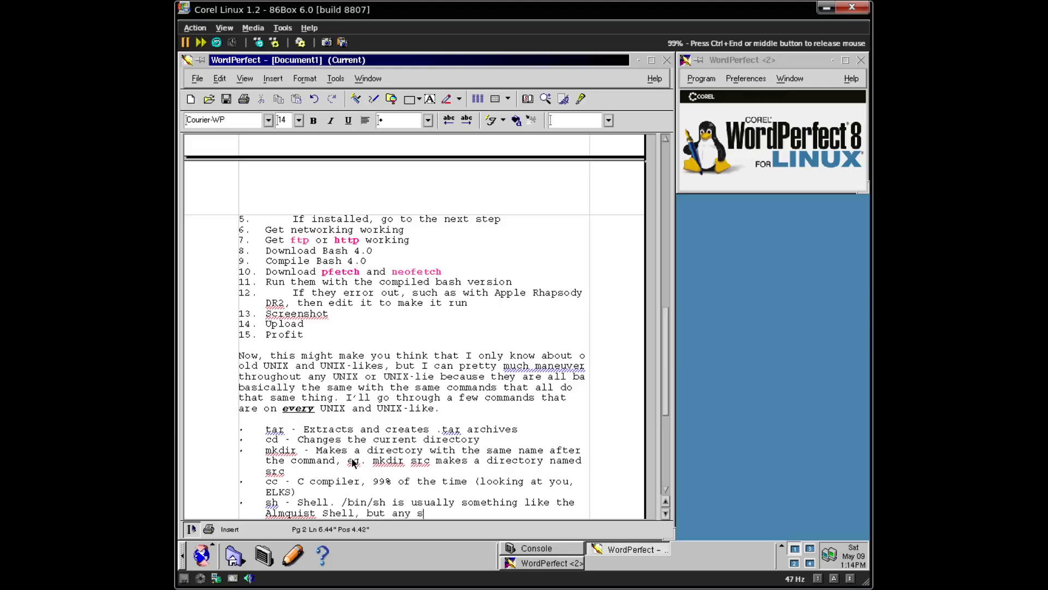
pyautogui.press('BackSpace')
pyautogui.press('BackSpace')
pyautogui.write('mand that has sh')
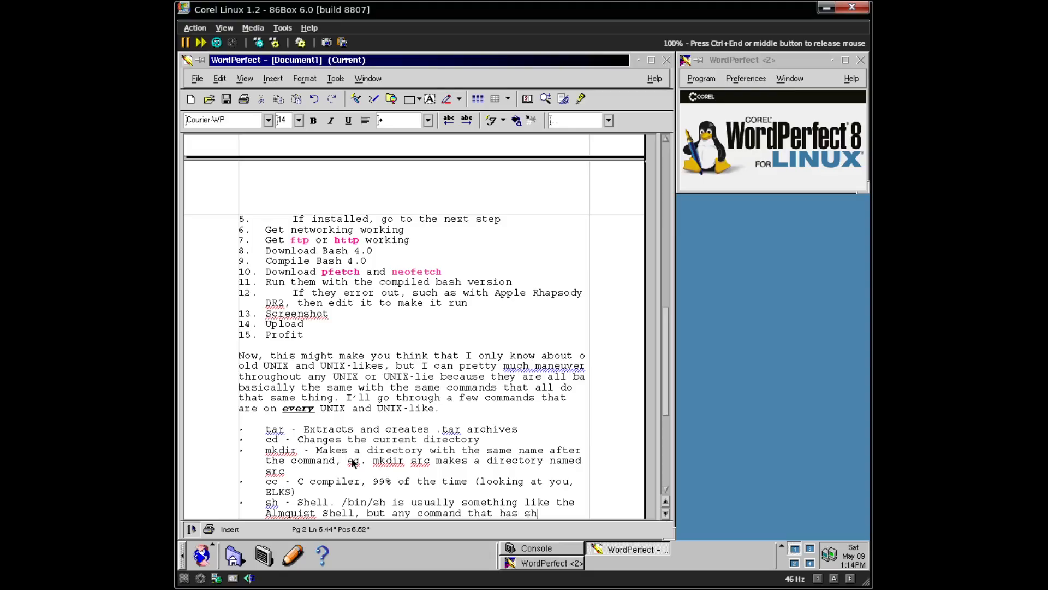
pyautogui.write(' in it w will')
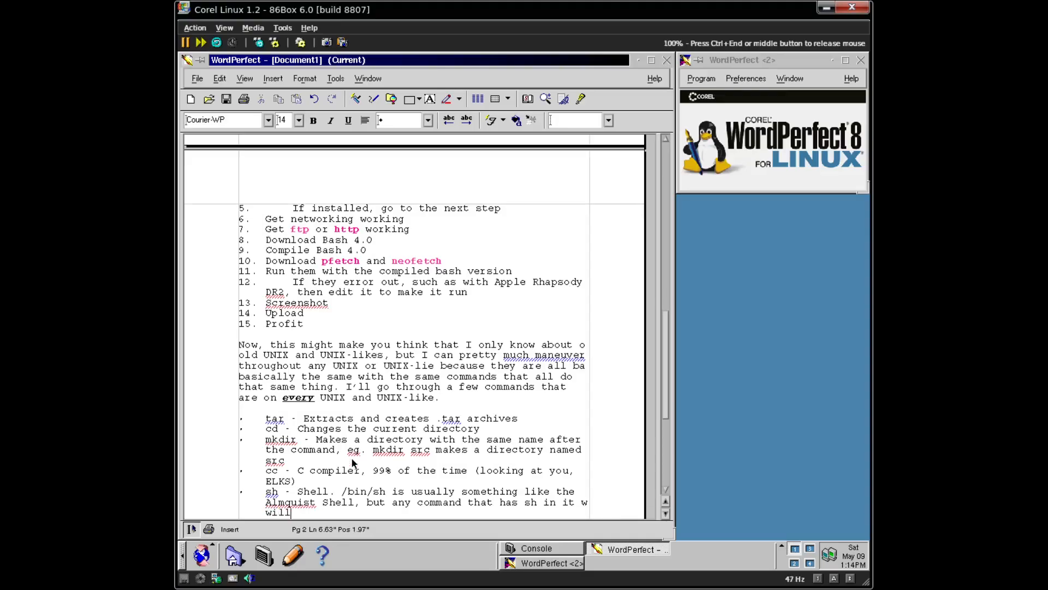
pyautogui.write(' 90% of the time be a shell of some')
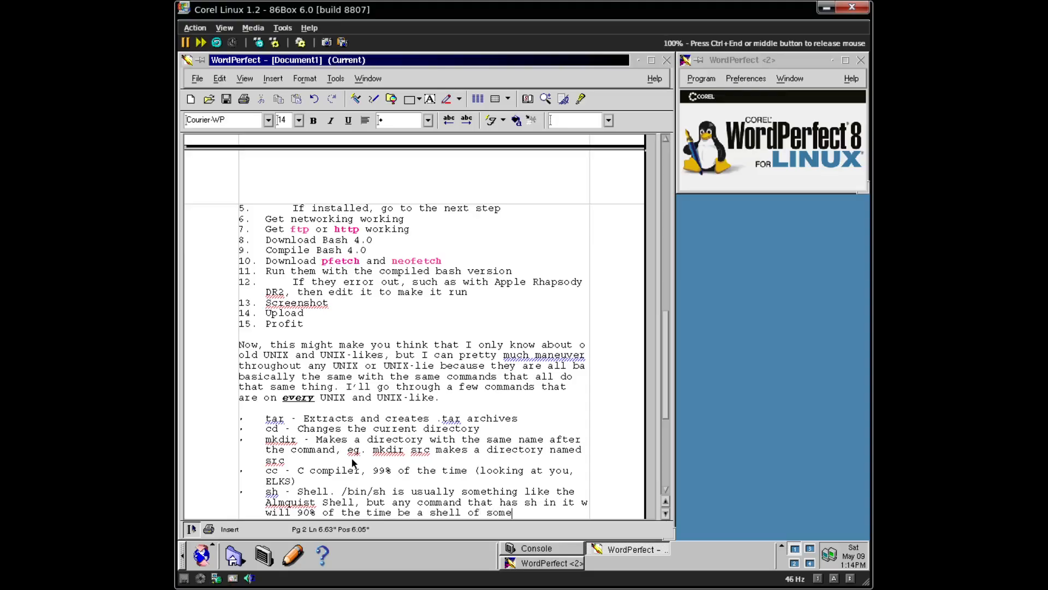
pyautogui.write(' sort')
pyautogui.press('Return')
# - Add the ftp bullet mentioning ftp.gnu.org for GNU source and ftp.netbsd.org for Beastie ASCII art
pyautogui.write('ftp')
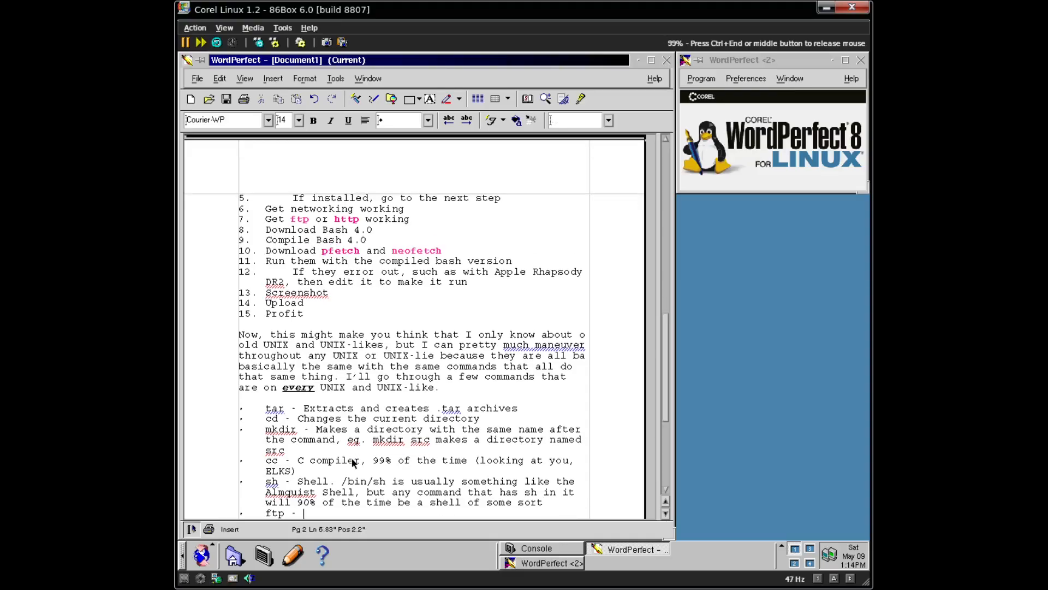
pyautogui.write(' - ftp lclient. Can')
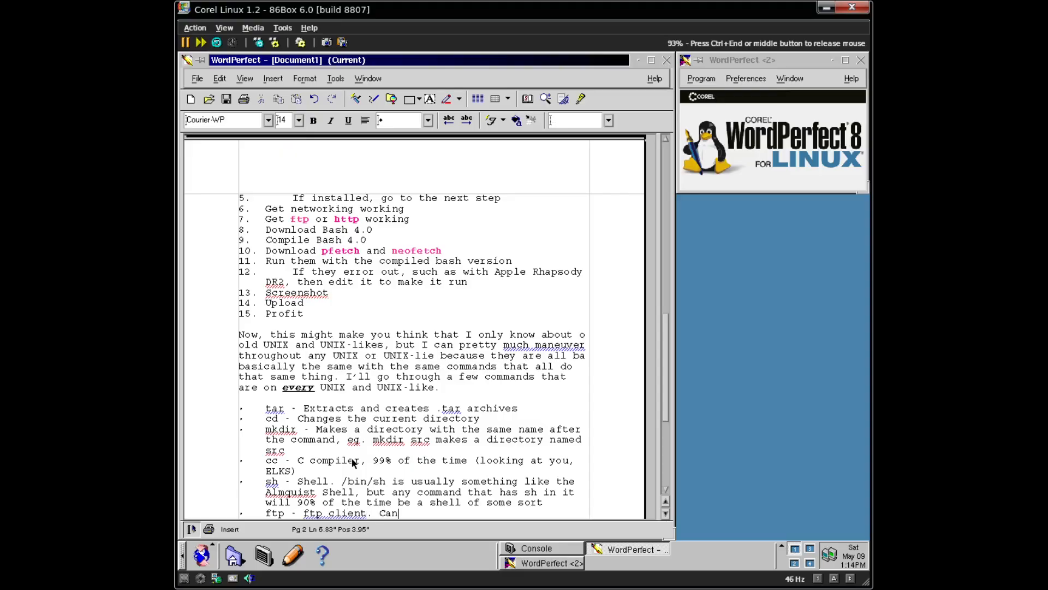
pyautogui.write(' connect to thin')
pyautogui.write('g')
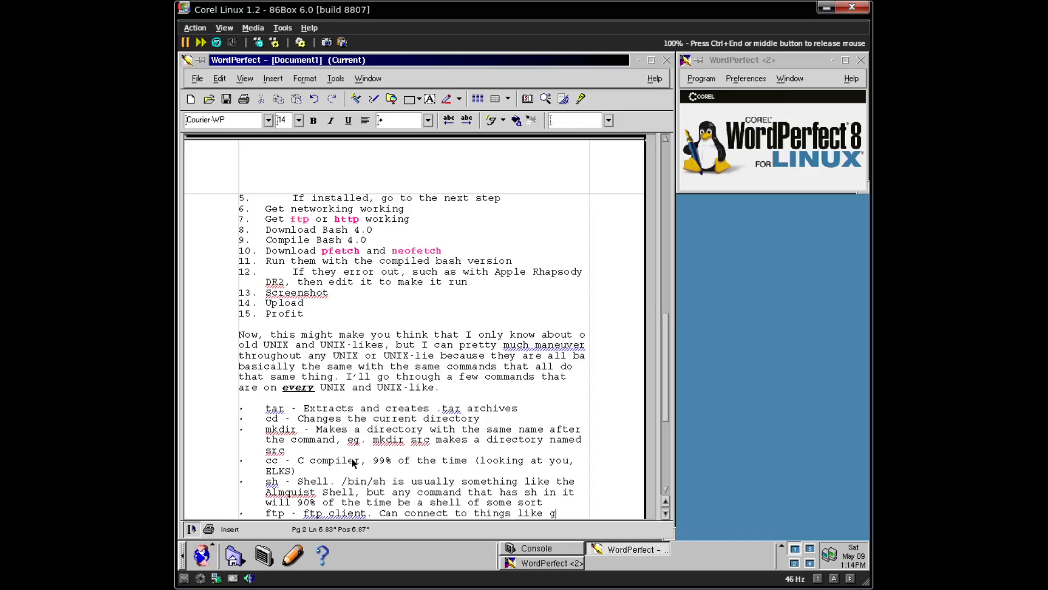
pyautogui.write('s like ftp.gnu.org')
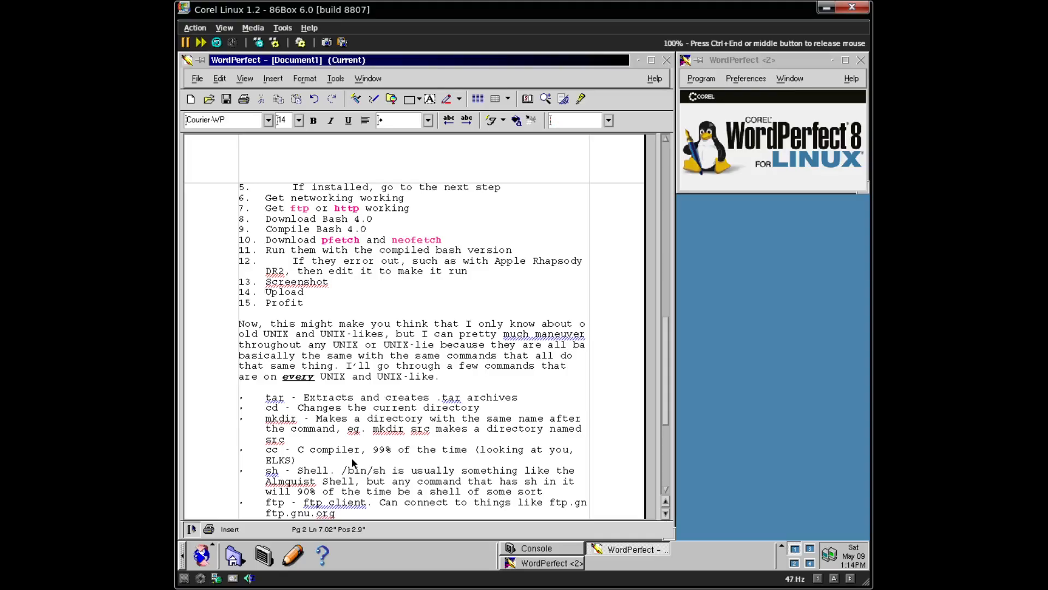
pyautogui.write(' to get GNU source code')
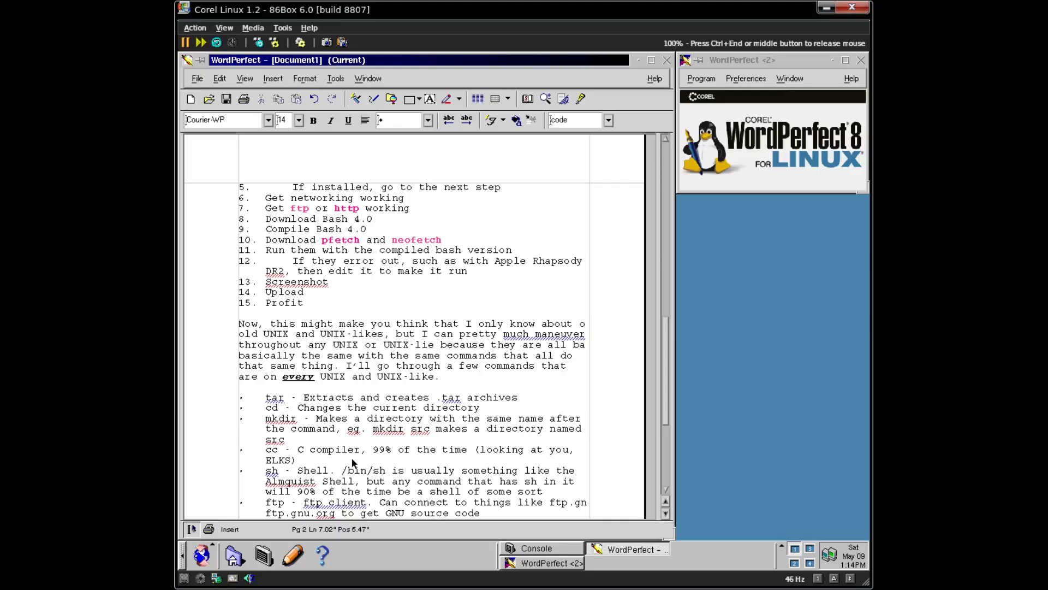
pyautogui.write(', or ftp.gnu')
pyautogui.write('.')
pyautogui.press('BackSpace')
pyautogui.press('BackSpace')
pyautogui.press('BackSpace')
pyautogui.press('BackSpace')
pyautogui.write('netbsd.org to see th')
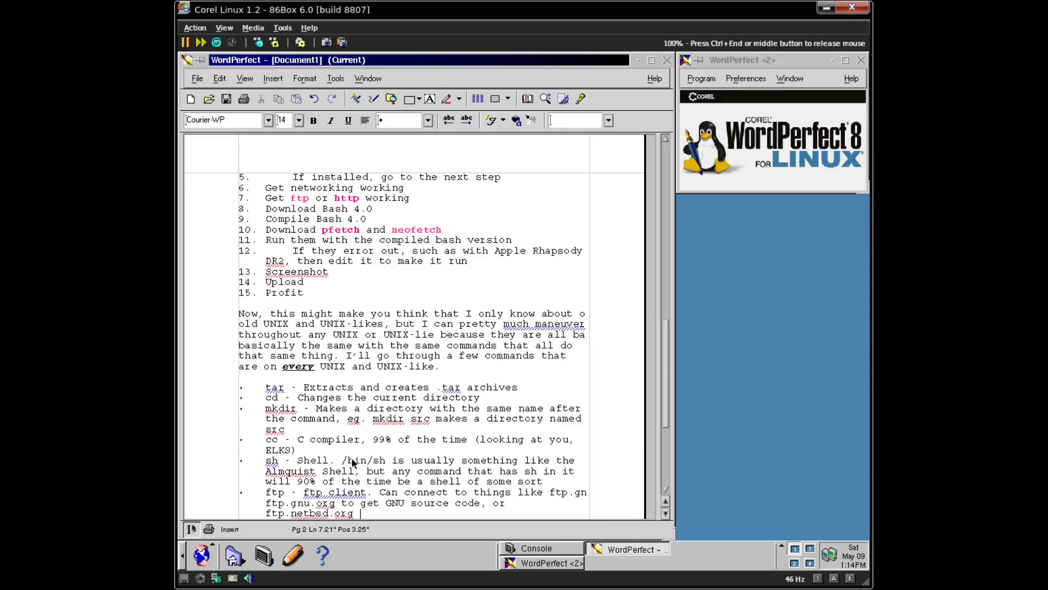
pyautogui.write('e Beastie ASCII art')
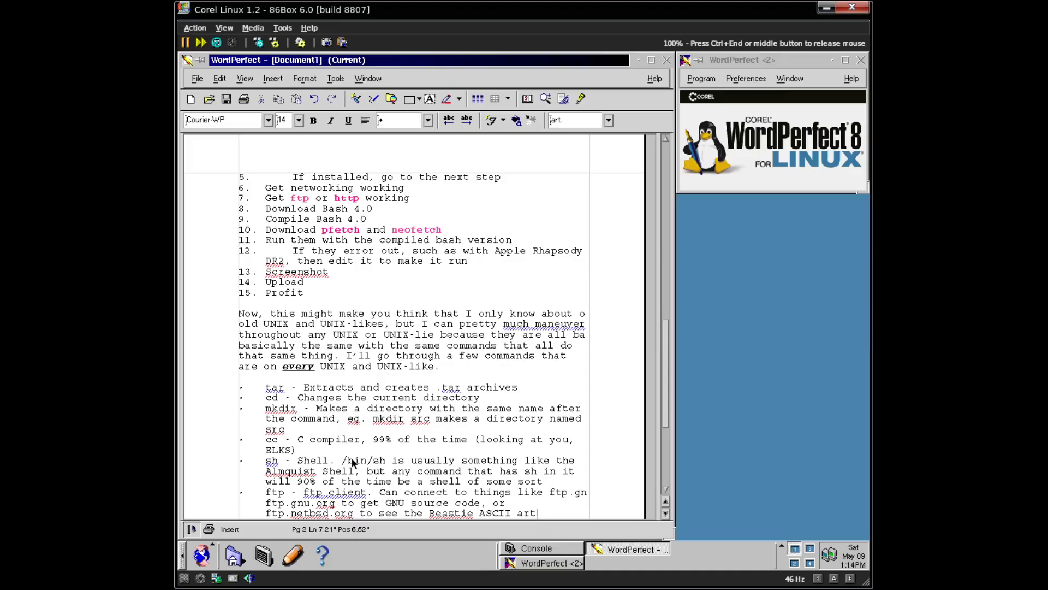
pyautogui.press('Return')
pyautogui.press('Return')
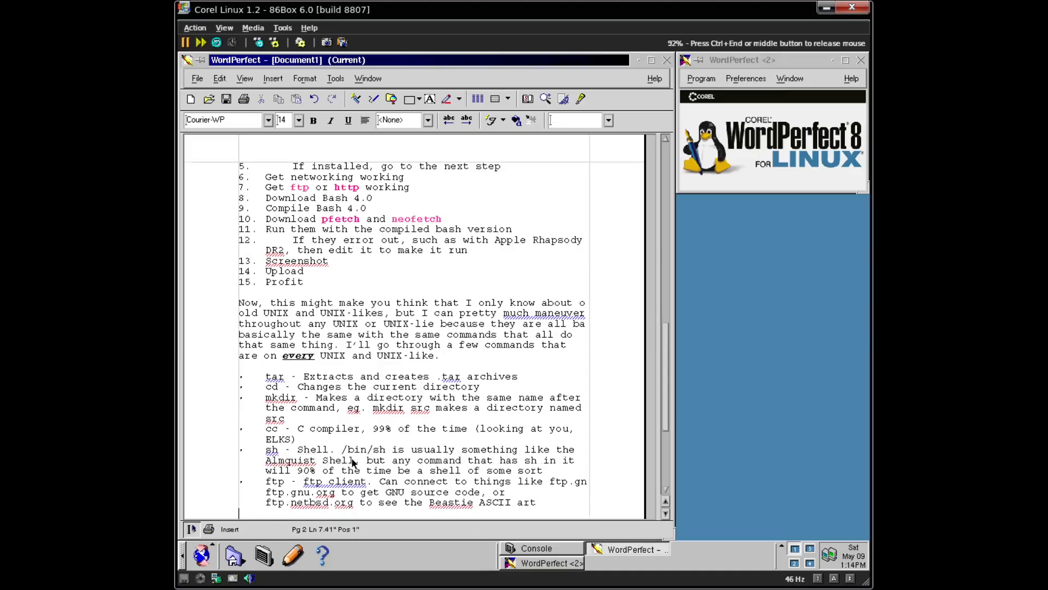
# - Type 'Now, even with all this, this is now all that I do,' as a new paragraph
pyautogui.write('Now')
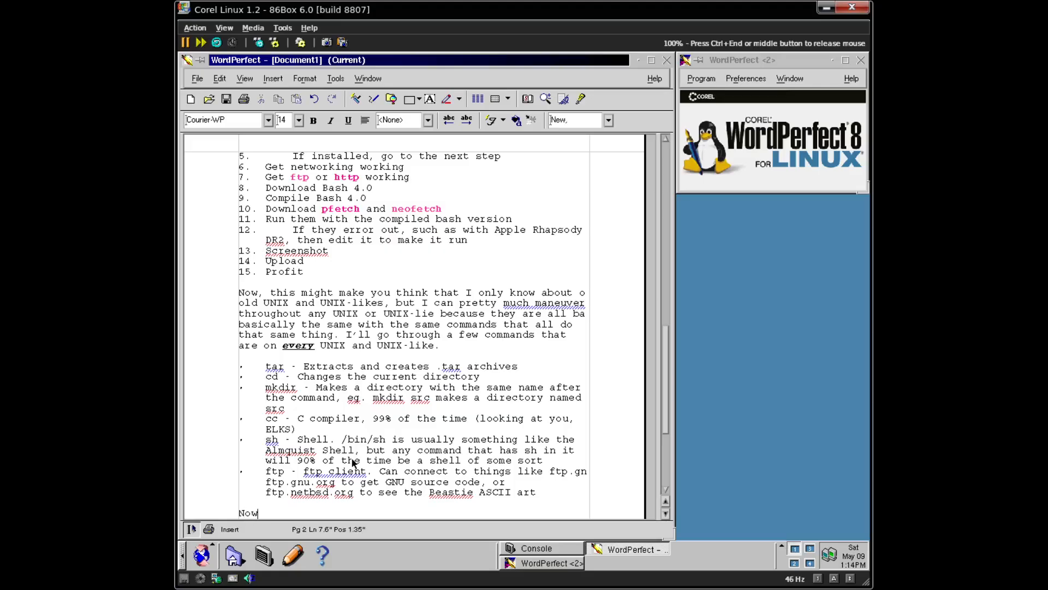
pyautogui.write(', even with all this, ')
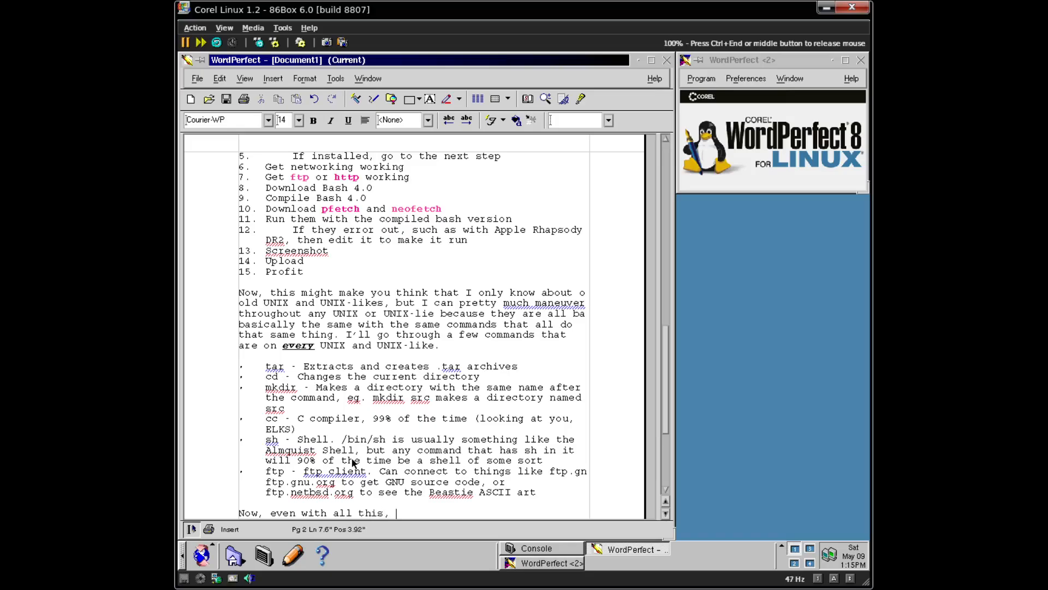
pyautogui.write('this is now all that I do,')
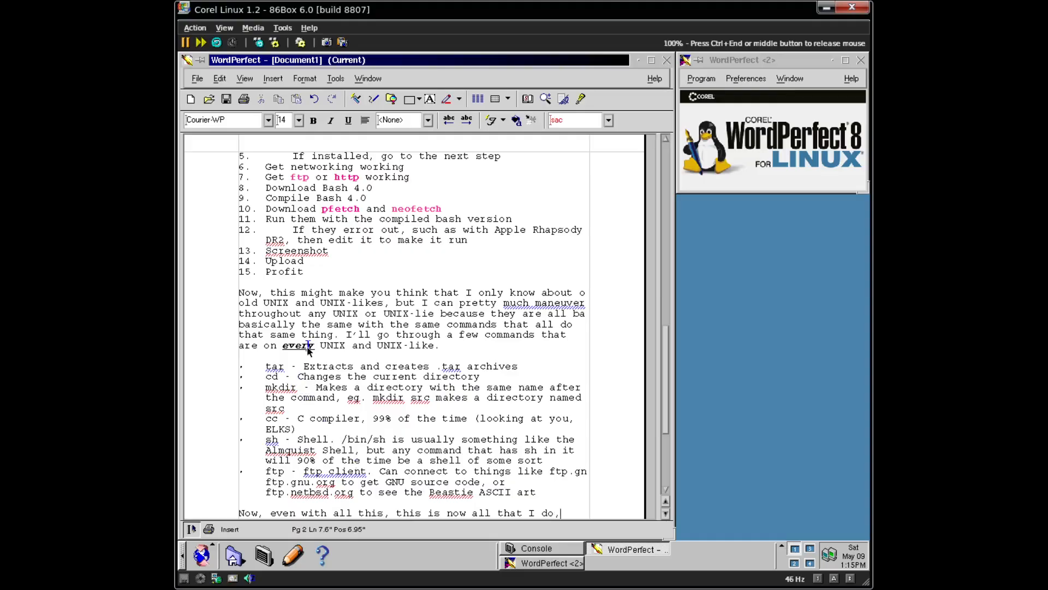
# - Dismiss the Grammatik suggestion on 'much maneuver'
pyautogui.rightClick(552, 302)
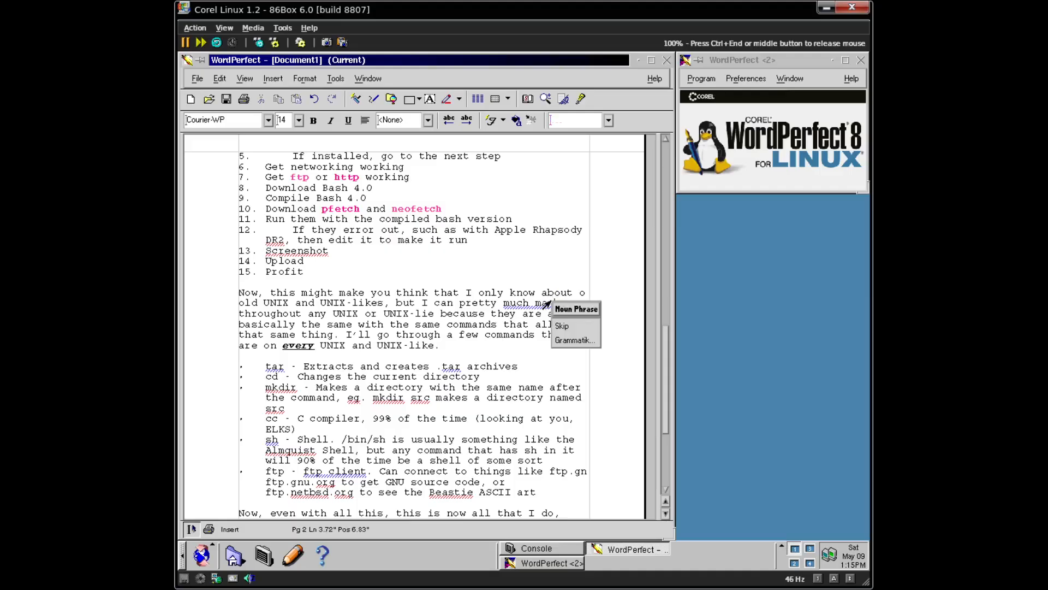
pyautogui.click(533, 313)
pyautogui.rightClick(540, 299)
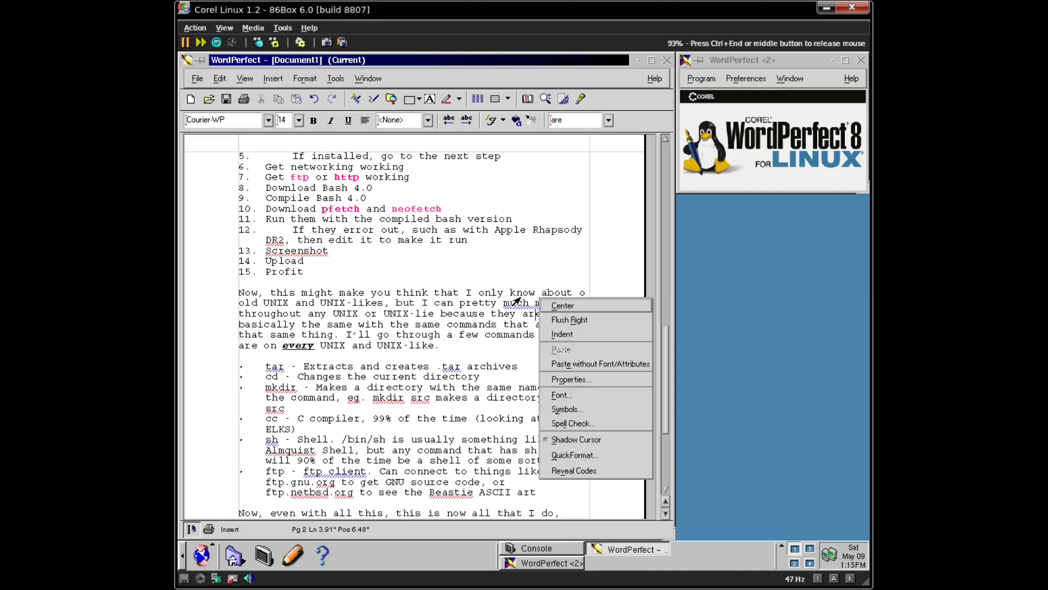
pyautogui.rightClick(523, 303)
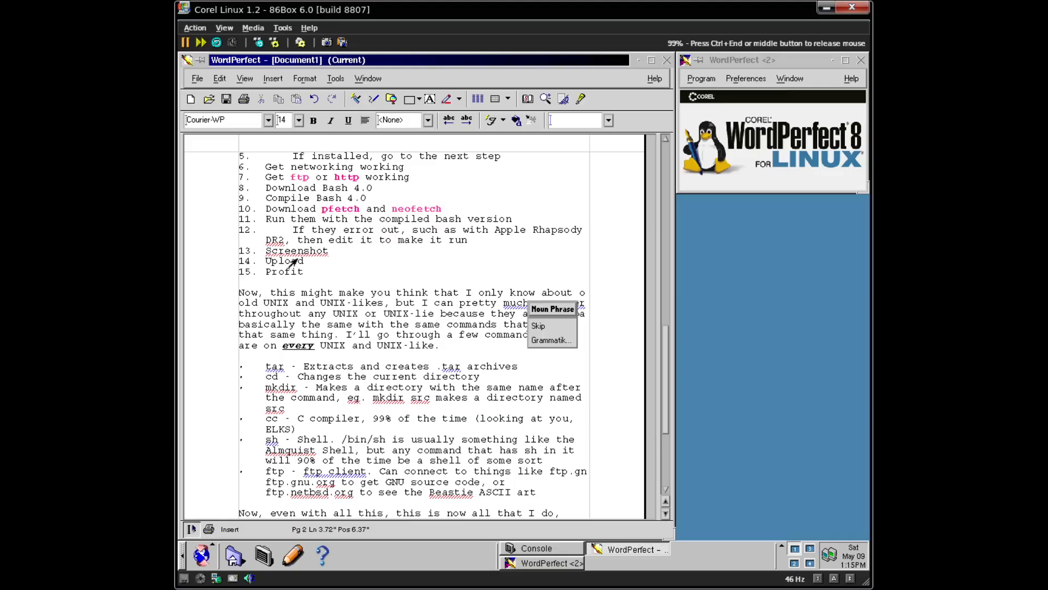
# - Add DR2 and Screenshot to the dictionary and skip the flags on tar and .tar
pyautogui.rightClick(277, 246)
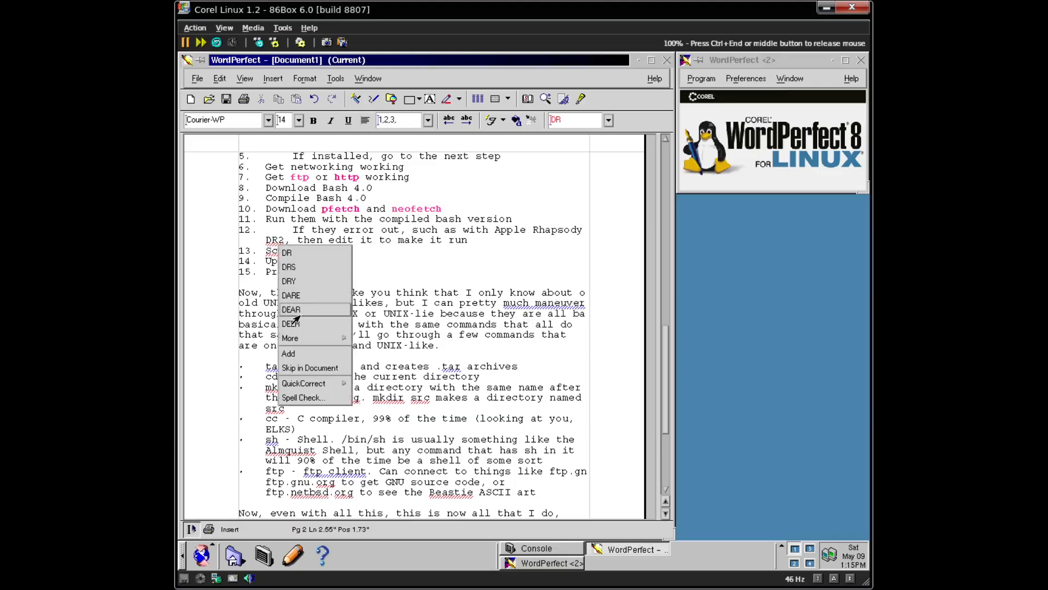
pyautogui.click(315, 353)
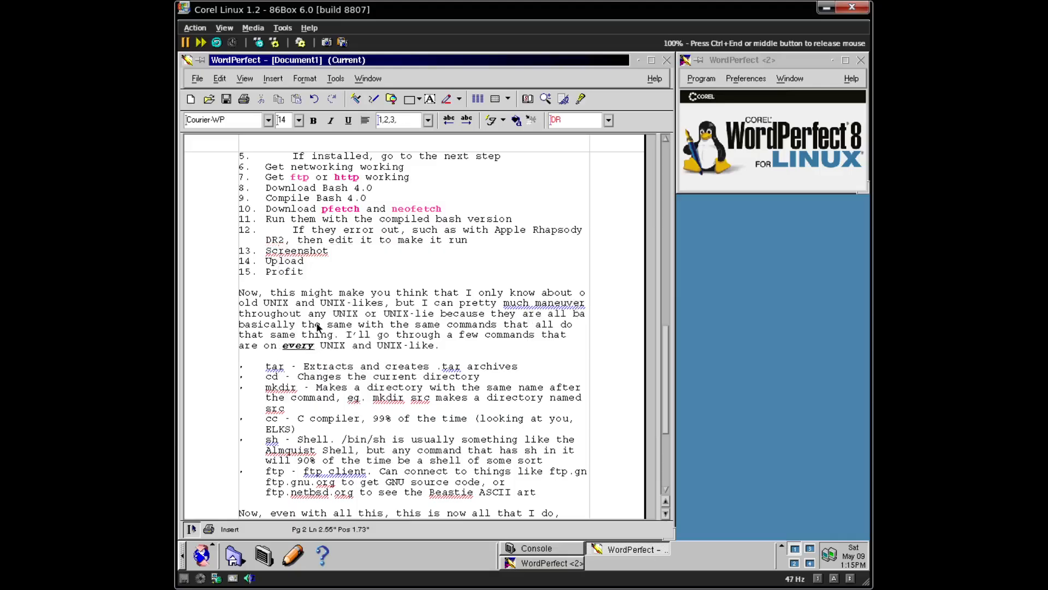
pyautogui.rightClick(292, 251)
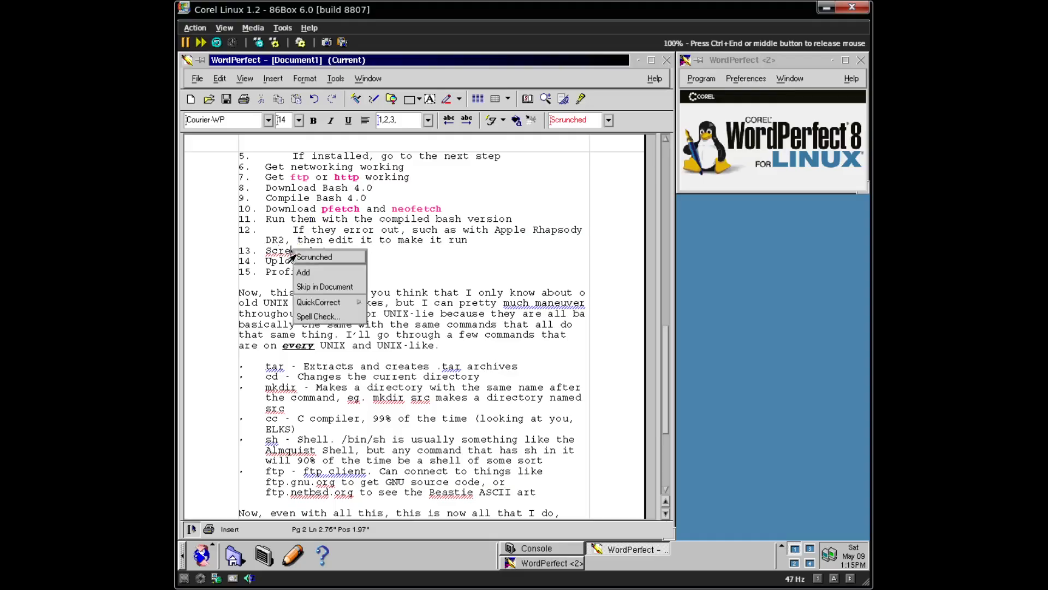
pyautogui.click(314, 274)
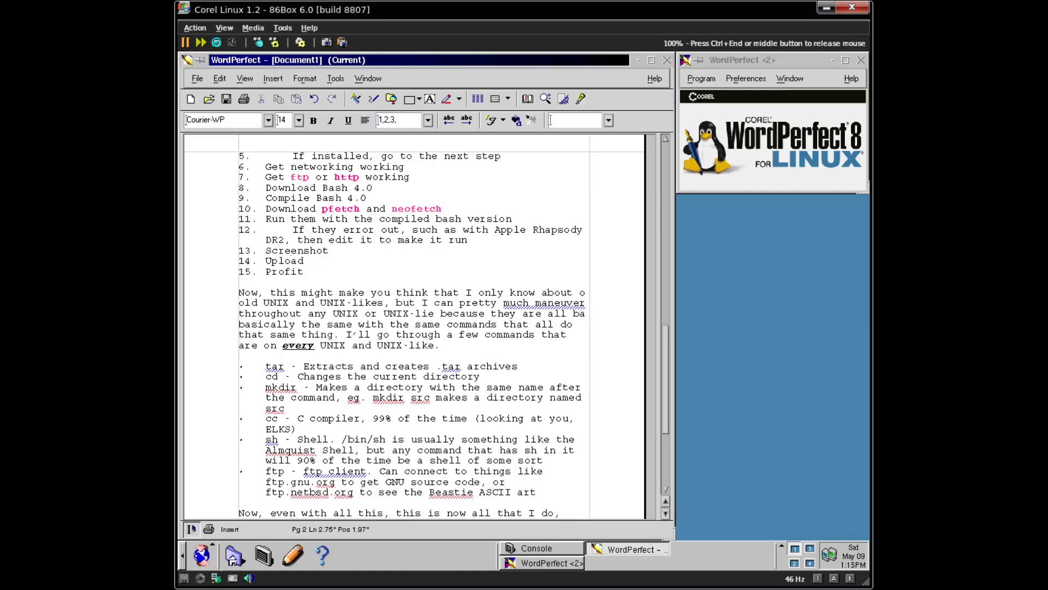
pyautogui.rightClick(271, 372)
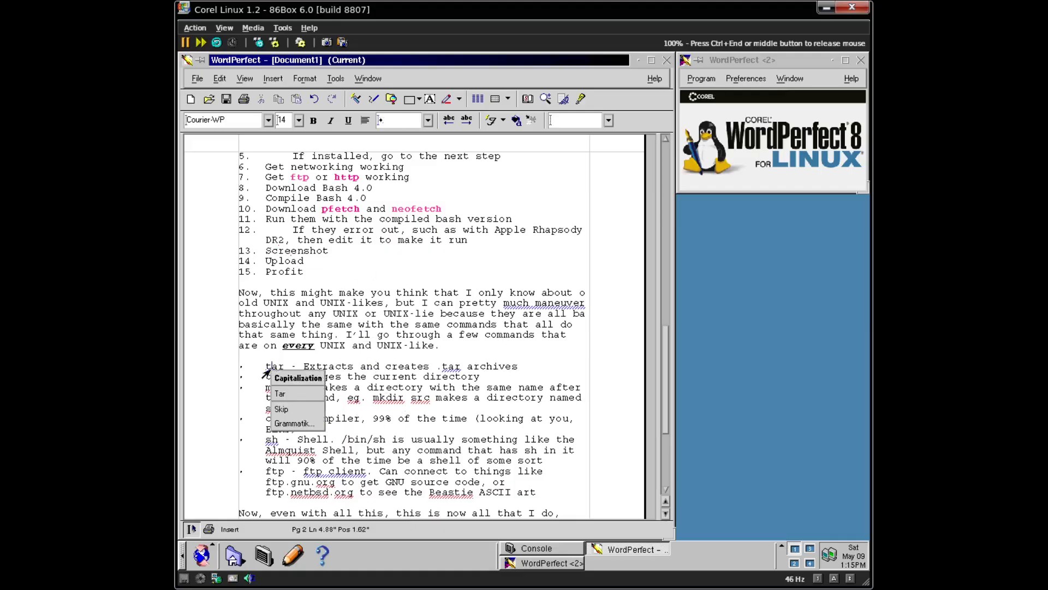
pyautogui.click(281, 408)
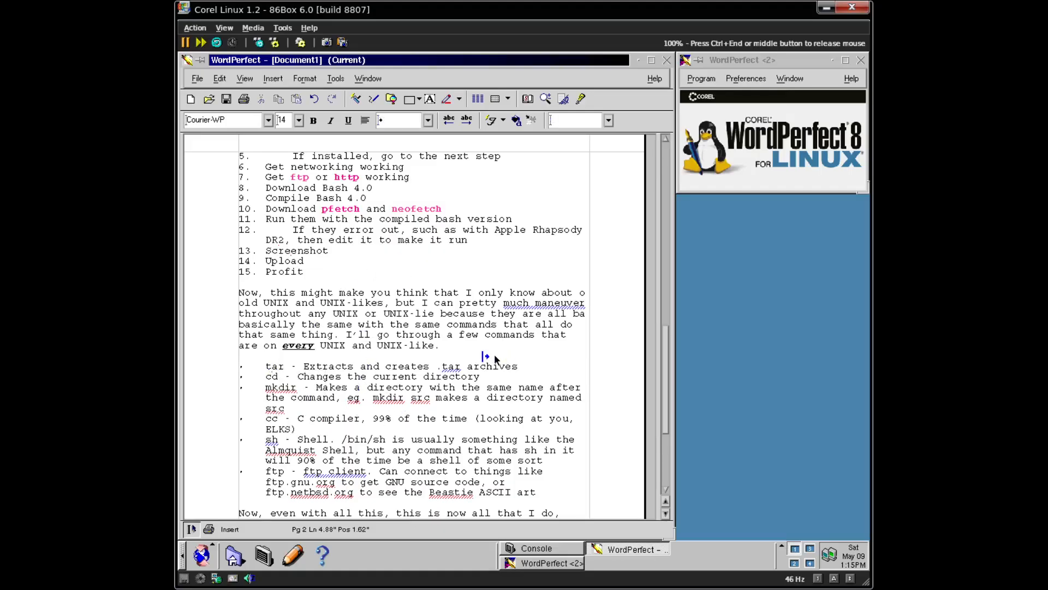
pyautogui.rightClick(453, 368)
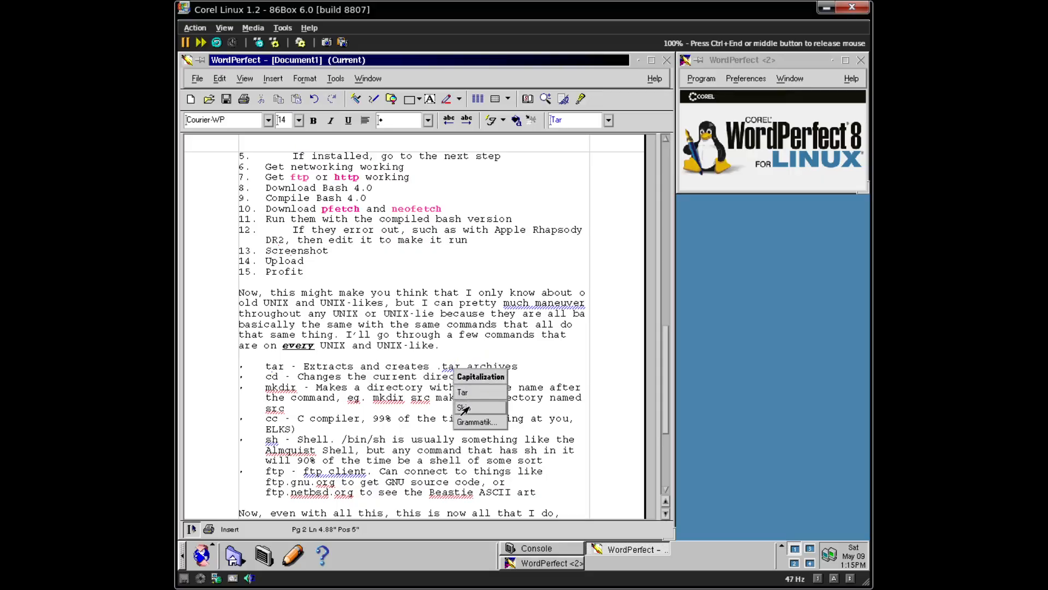
pyautogui.click(464, 409)
pyautogui.click(307, 371)
# - Apply the pink bold Courier-WP 14 QuickFonts style to tar, cd and mkdir
pyautogui.doubleClick(276, 369)
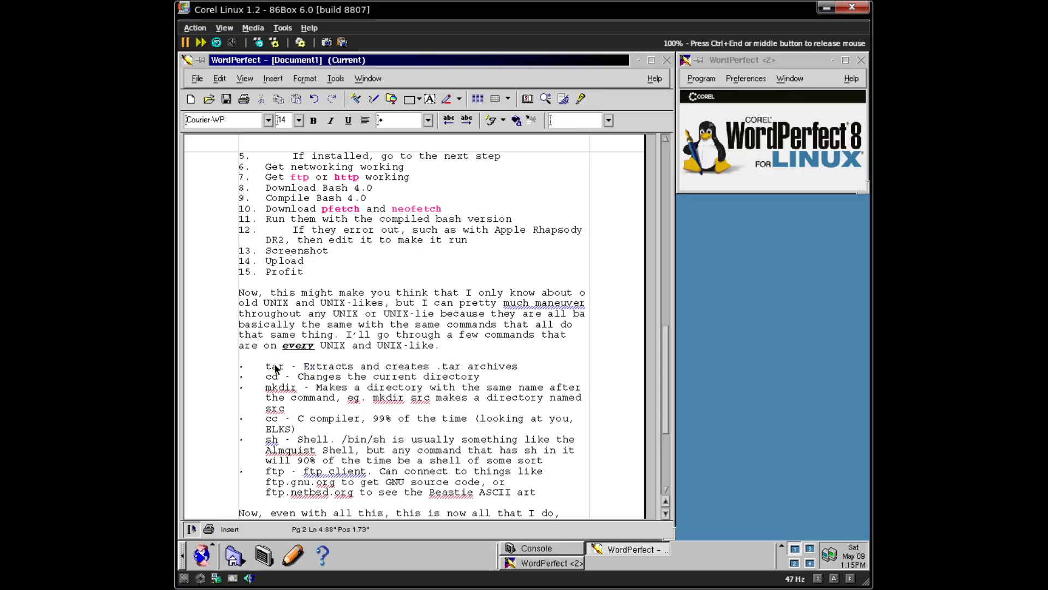
pyautogui.click(494, 123)
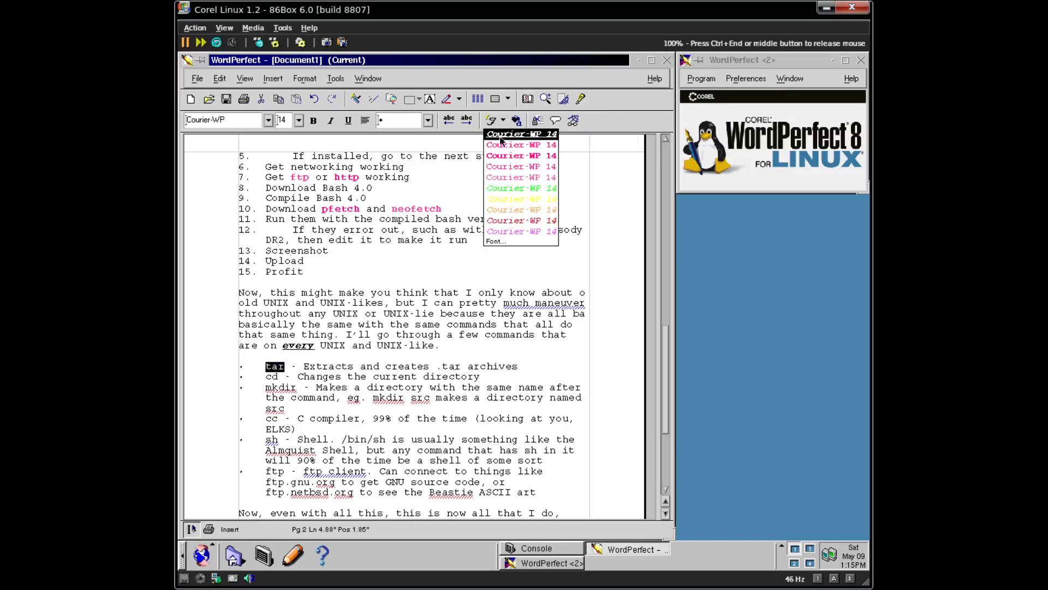
pyautogui.click(504, 144)
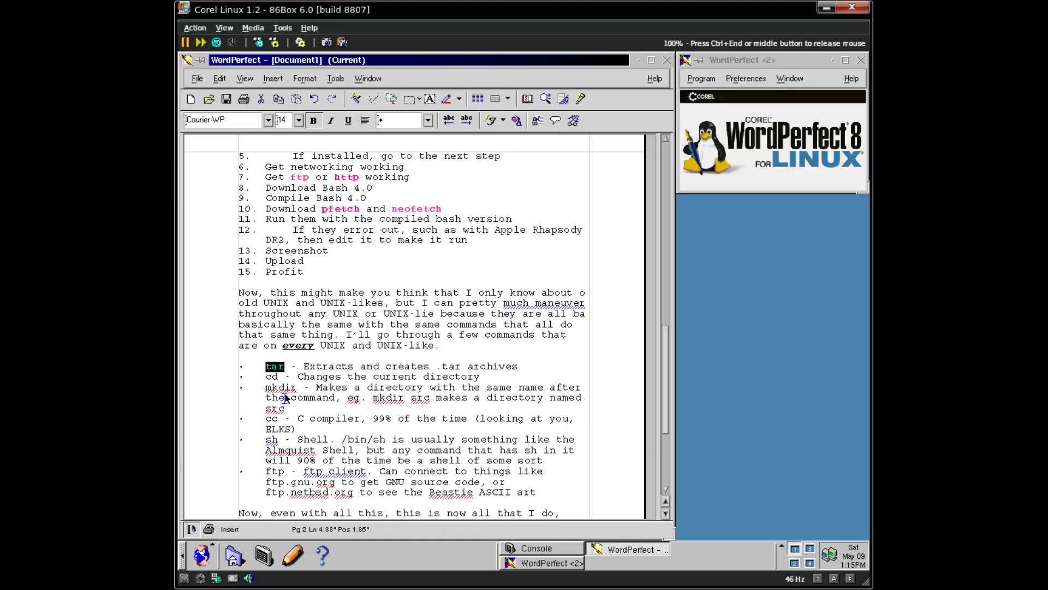
pyautogui.doubleClick(272, 377)
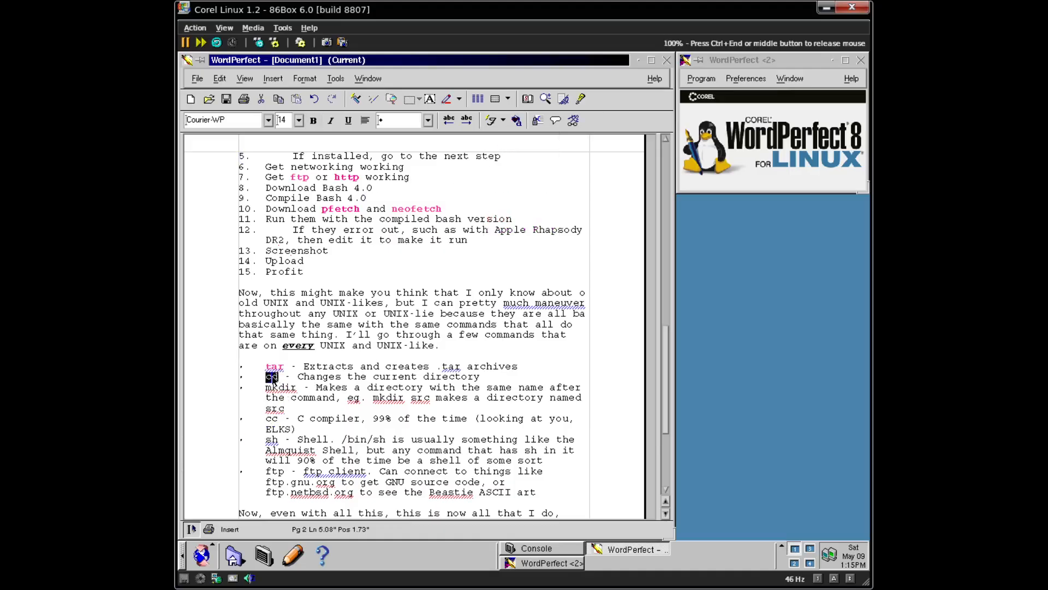
pyautogui.click(495, 122)
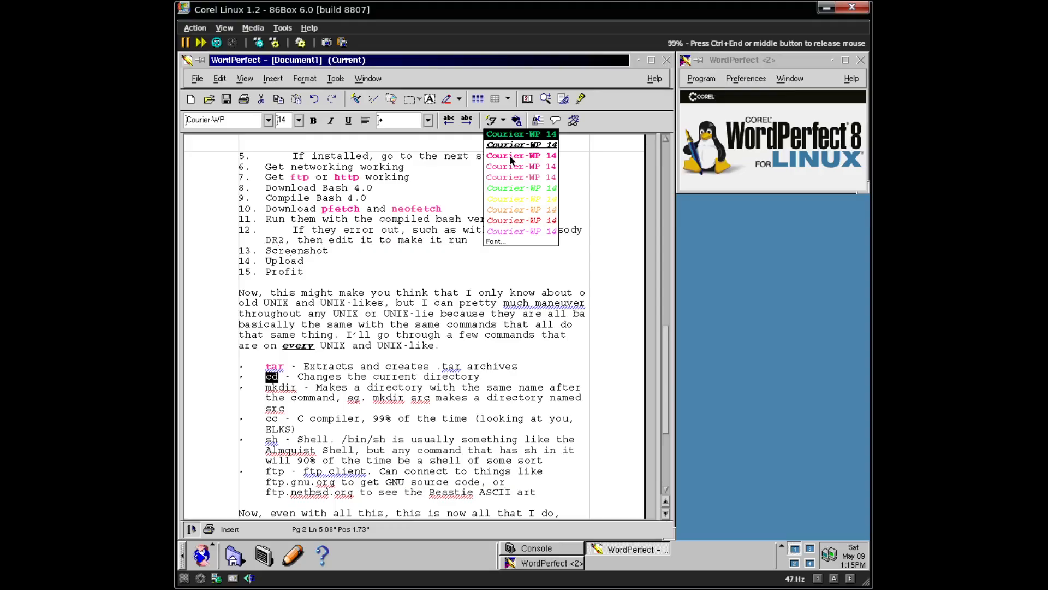
pyautogui.click(511, 158)
pyautogui.doubleClick(273, 387)
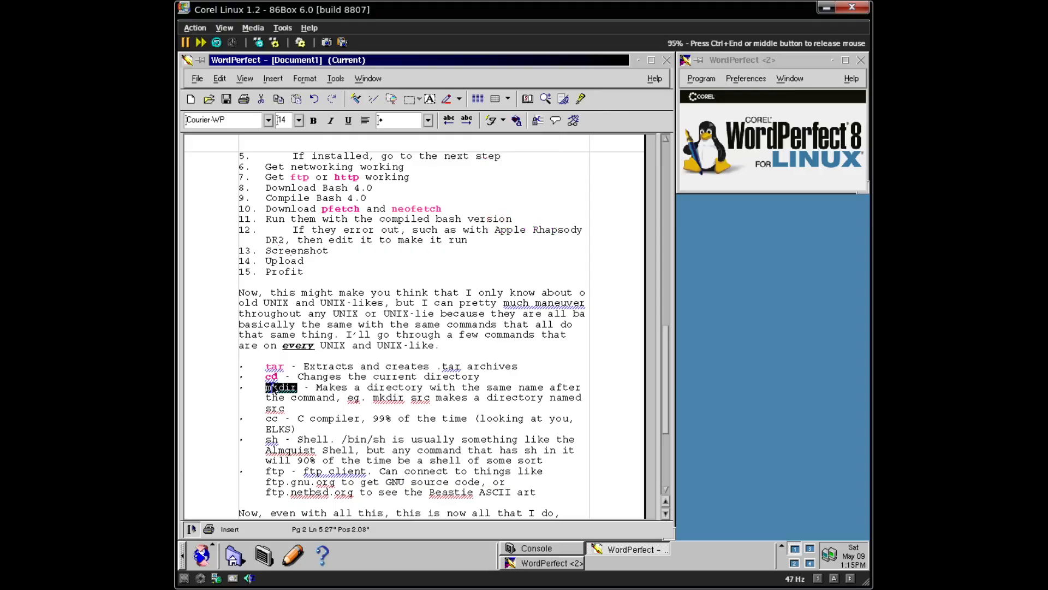
pyautogui.click(491, 121)
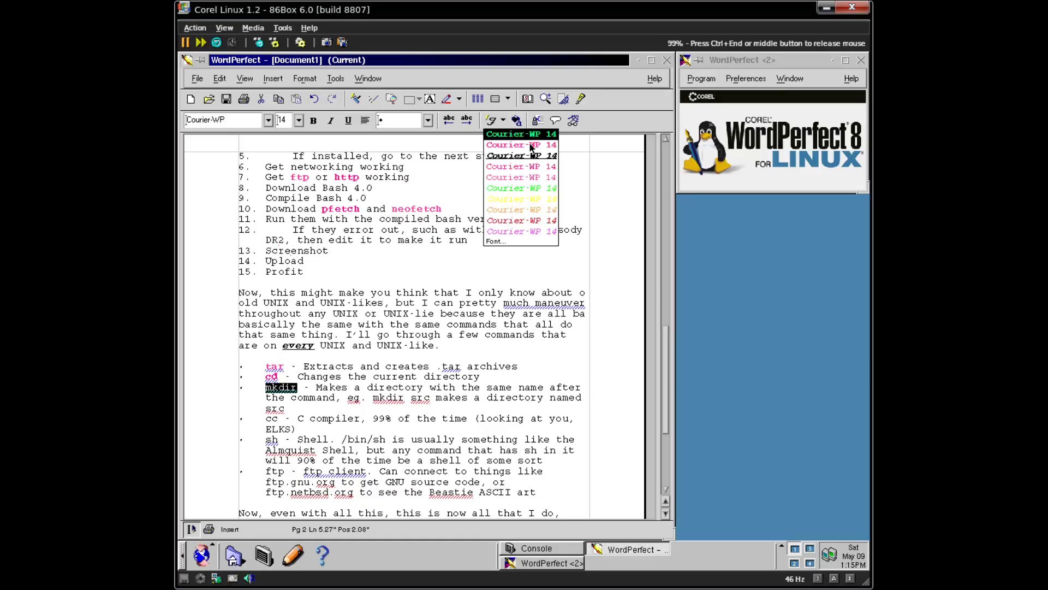
pyautogui.click(530, 145)
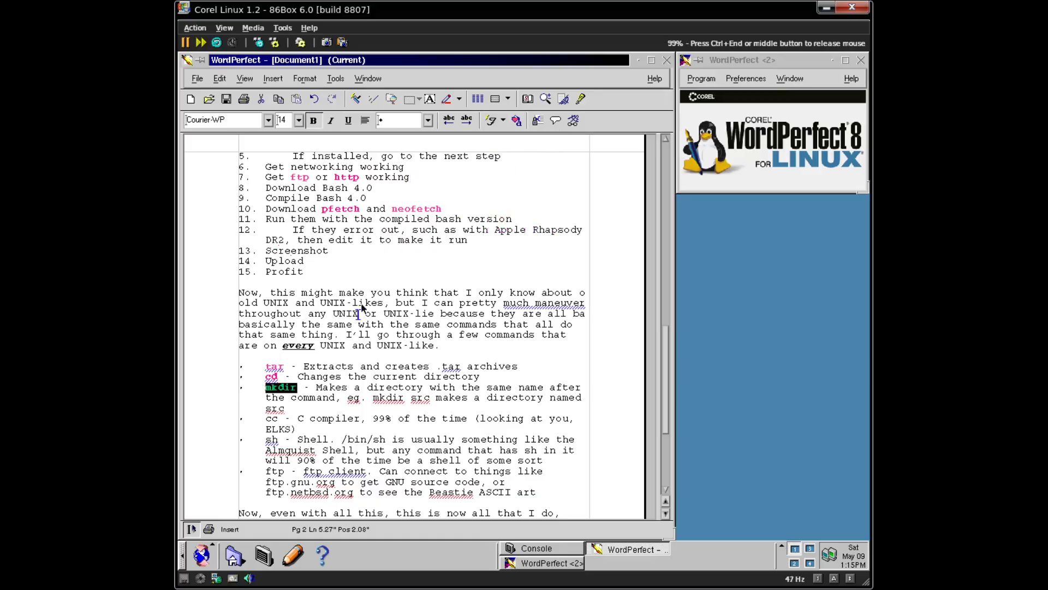
# - Apply coloured bold Courier-WP 14 code styles to cc, sh and ftp
pyautogui.doubleClick(272, 418)
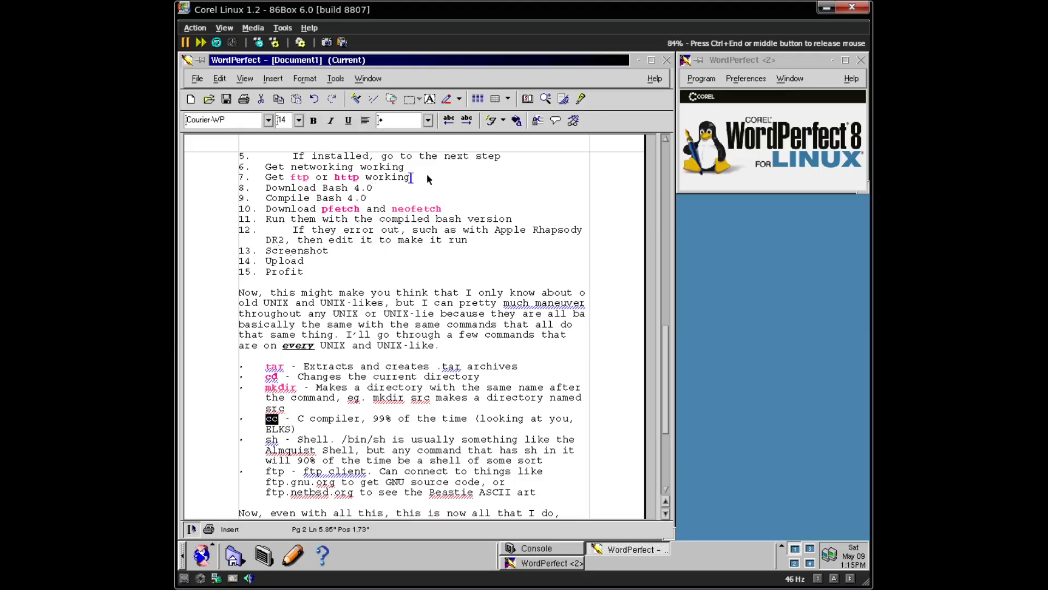
pyautogui.click(491, 121)
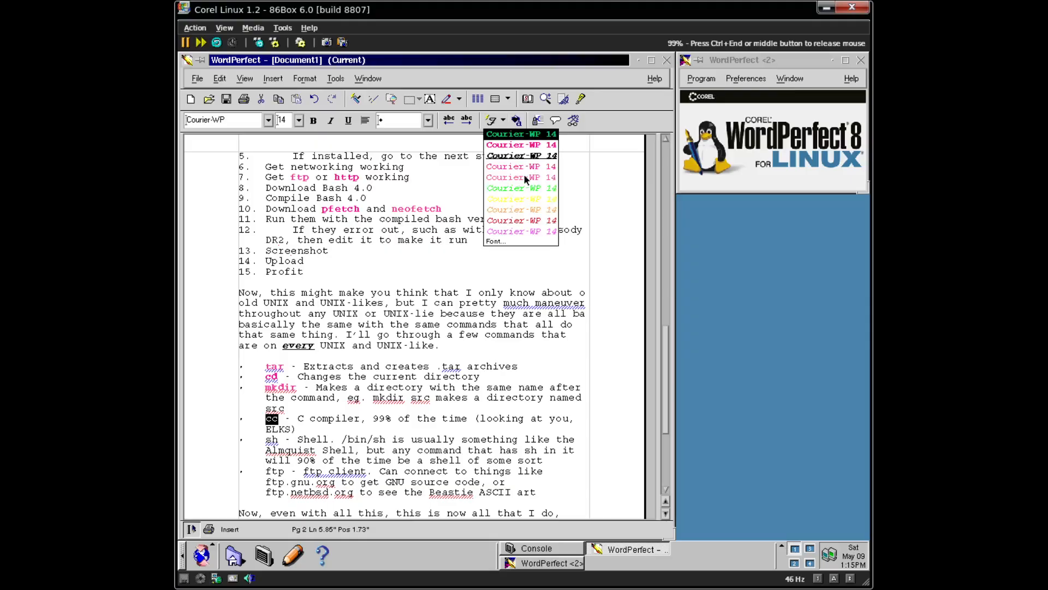
pyautogui.click(532, 135)
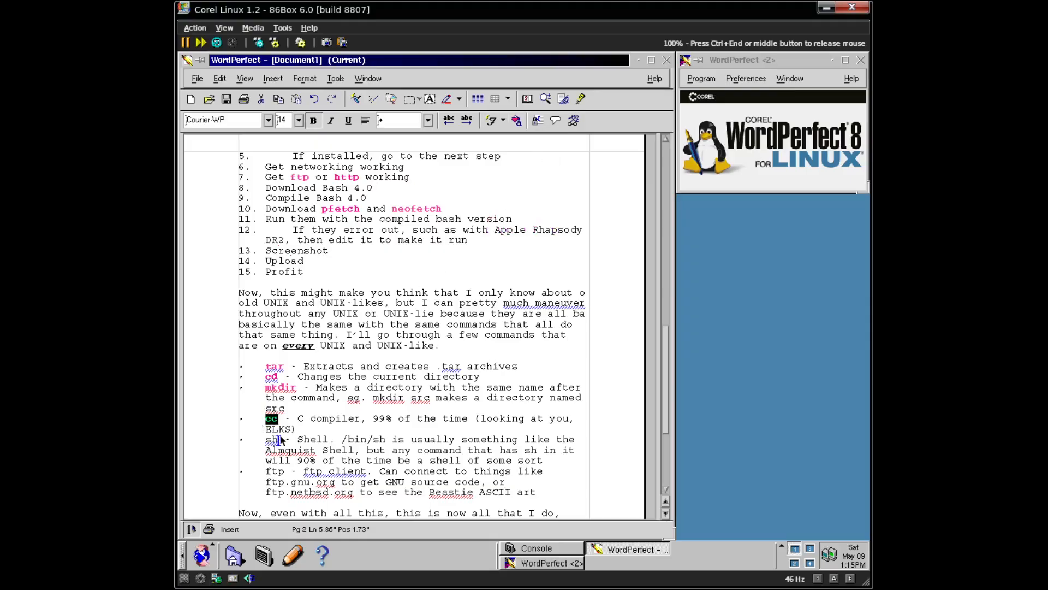
pyautogui.doubleClick(272, 440)
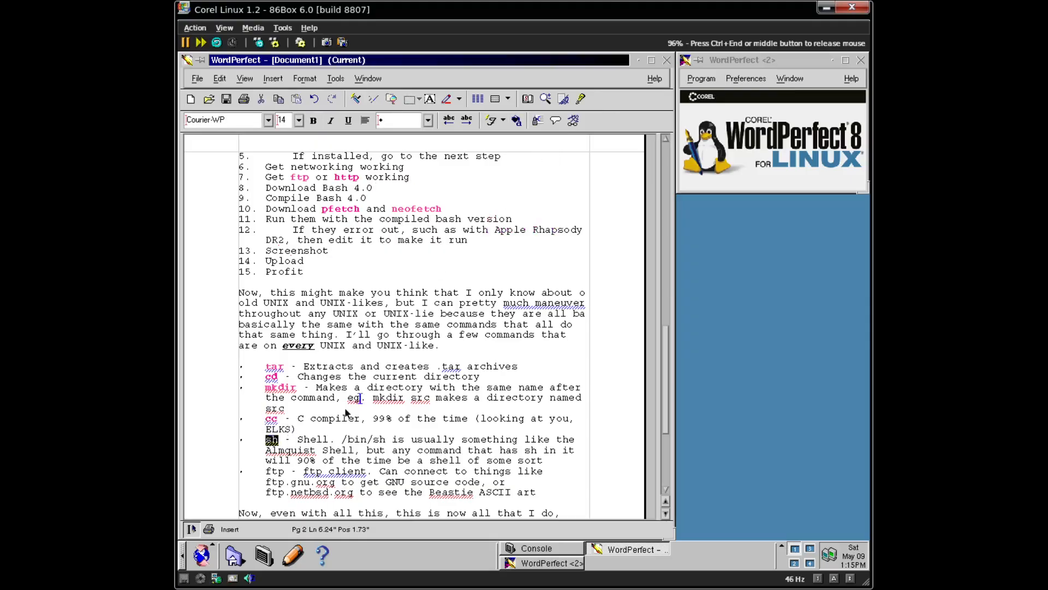
pyautogui.click(500, 121)
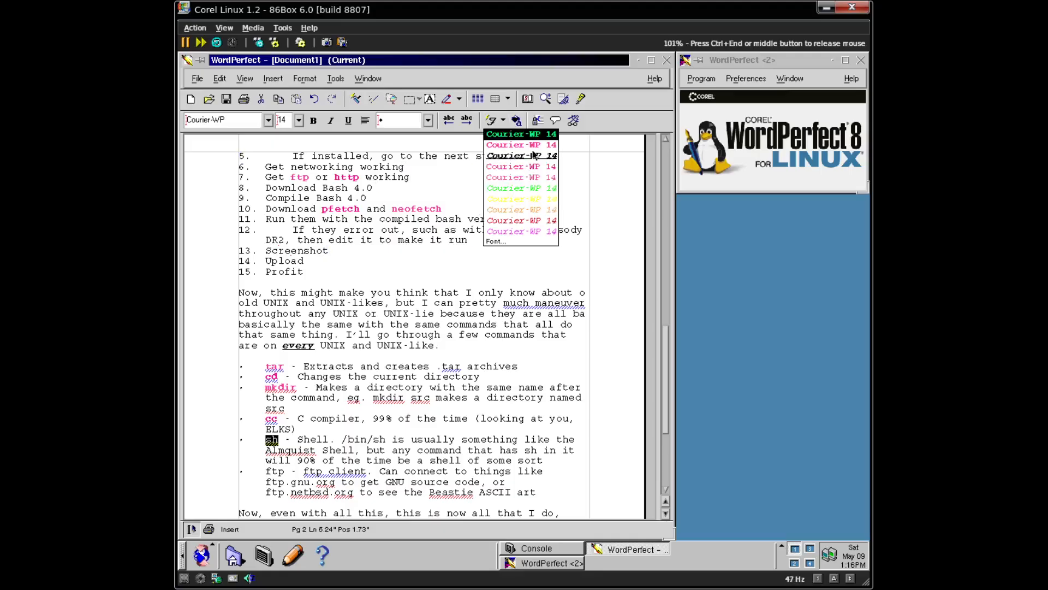
pyautogui.click(533, 146)
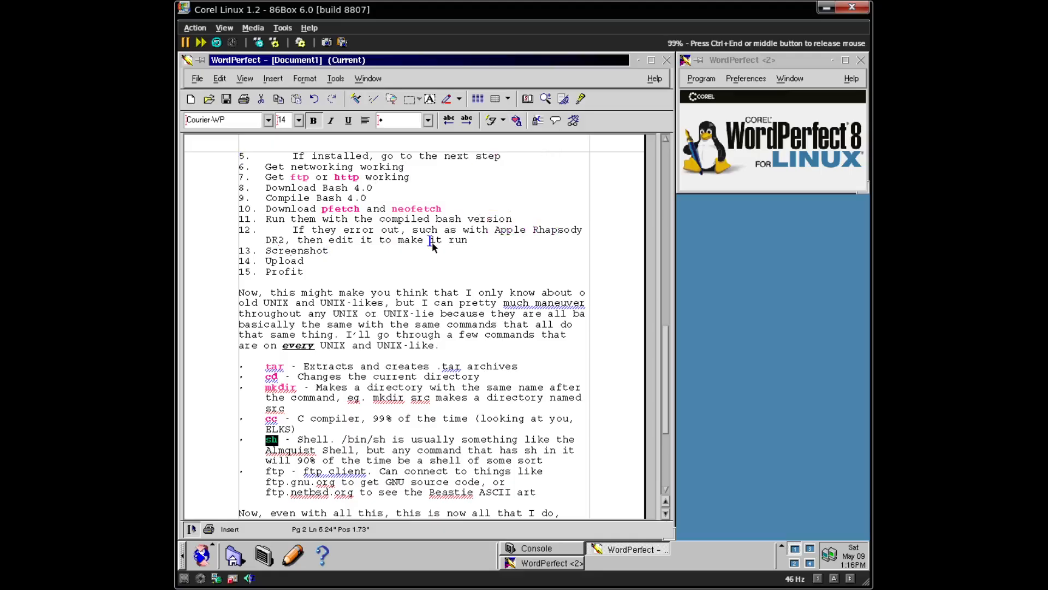
pyautogui.doubleClick(293, 452)
pyautogui.doubleClick(275, 472)
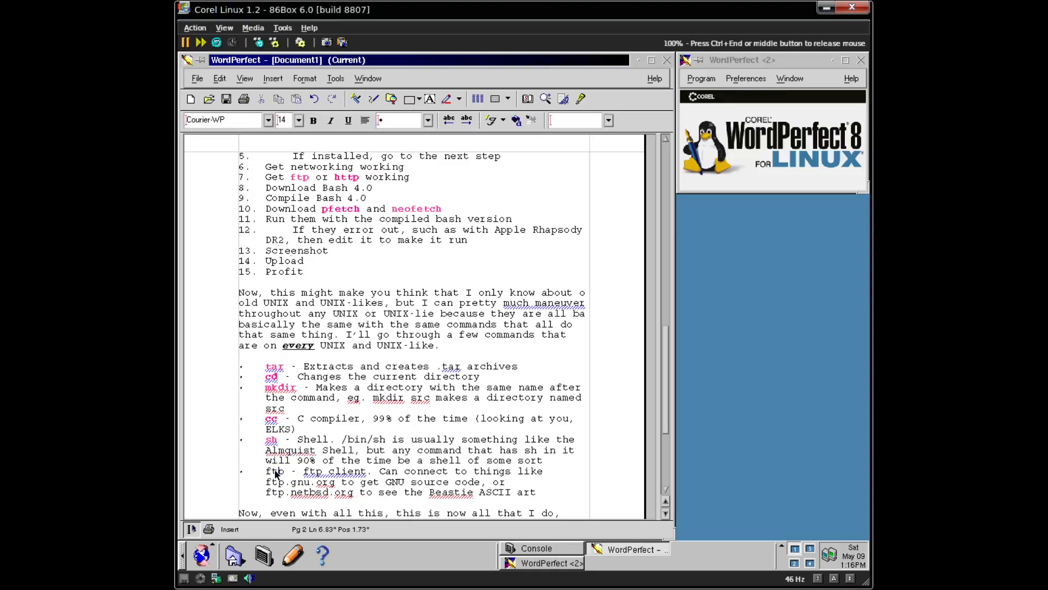
pyautogui.click(491, 120)
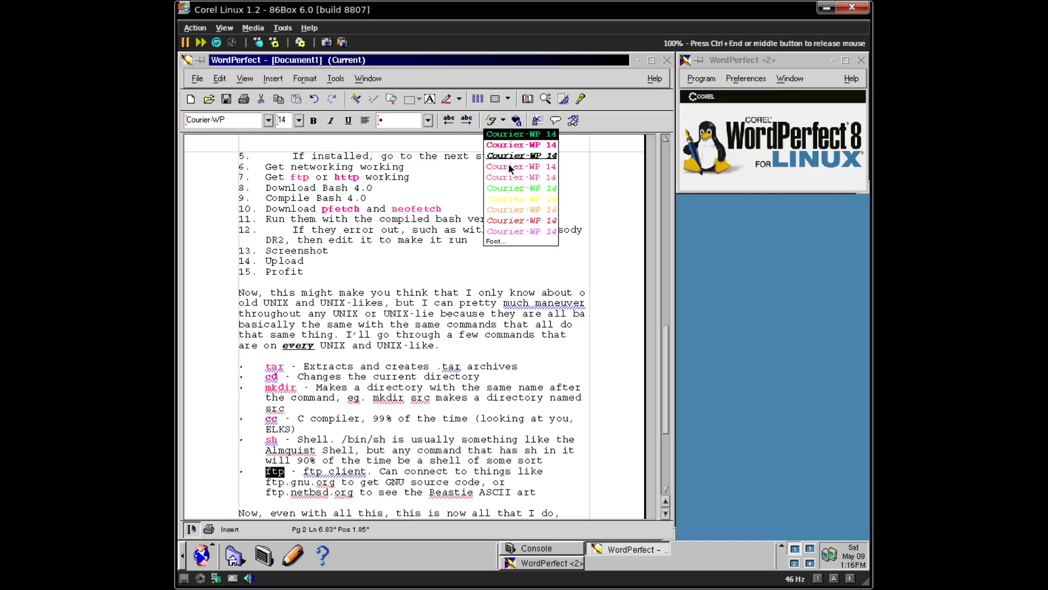
pyautogui.click(548, 145)
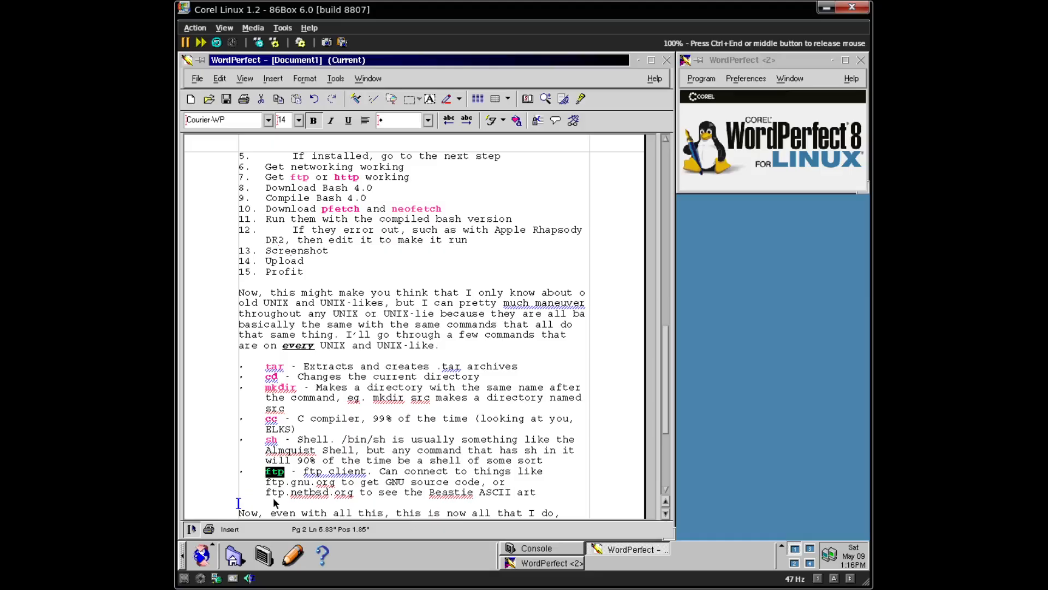
pyautogui.click(335, 472)
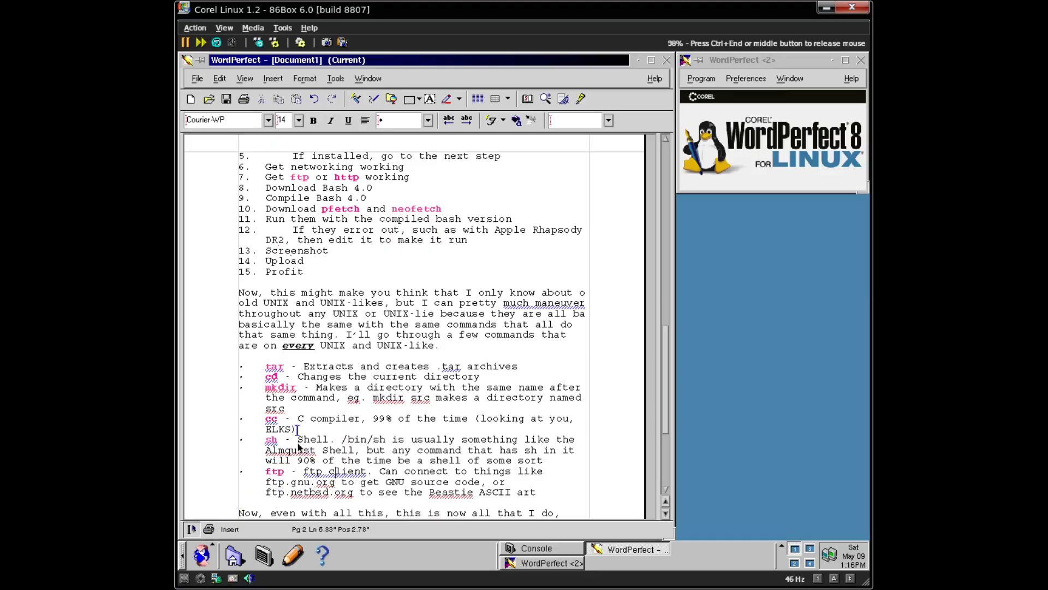
pyautogui.click(385, 398)
# - Apply the coloured Courier-WP 14 code style to 'mkdir src' and '.tar'
pyautogui.moveTo(373, 398); pyautogui.dragTo(423, 403)
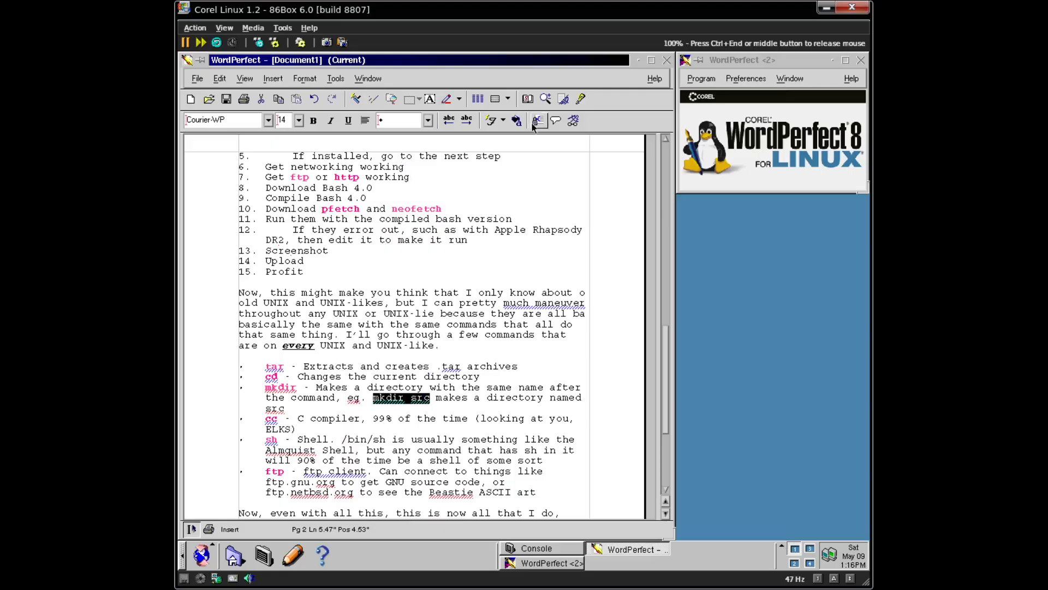
pyautogui.click(491, 120)
pyautogui.click(505, 145)
pyautogui.click(450, 368)
pyautogui.doubleClick(451, 367)
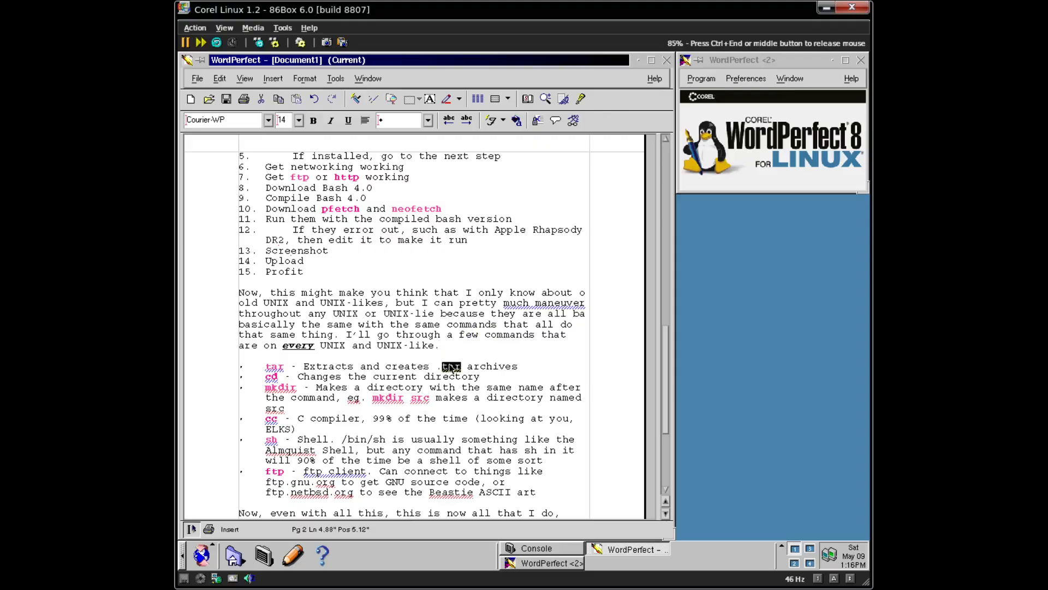
pyautogui.keyDown('shift'); pyautogui.click(438, 372); pyautogui.keyUp('shift')
pyautogui.click(501, 121)
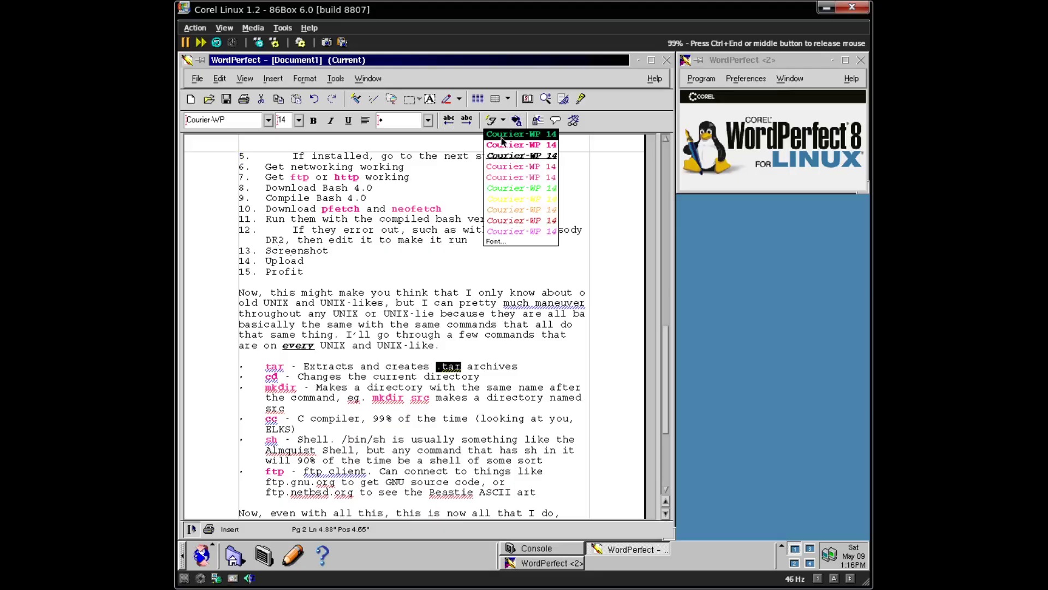
pyautogui.click(504, 144)
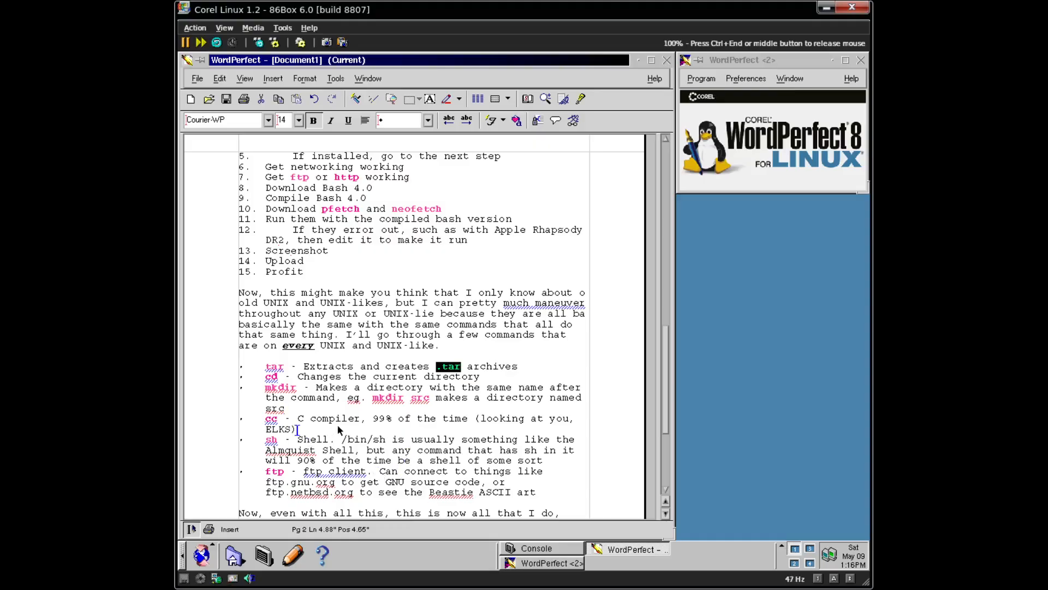
# - Apply the bold code style to /bin/sh in the sh bullet
pyautogui.moveTo(344, 443); pyautogui.dragTo(386, 441)
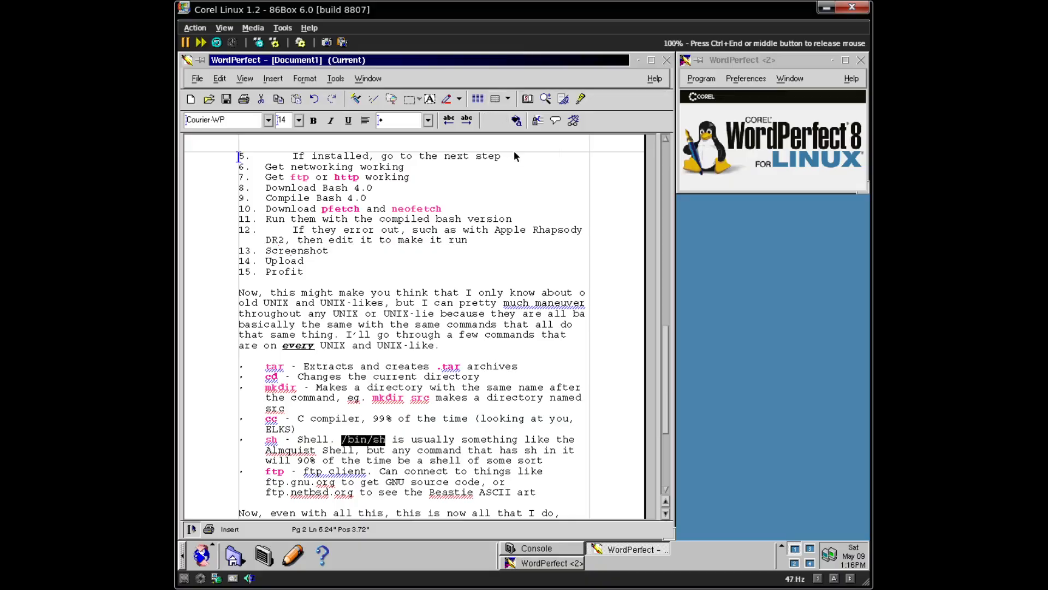
pyautogui.click(495, 99)
pyautogui.click(521, 134)
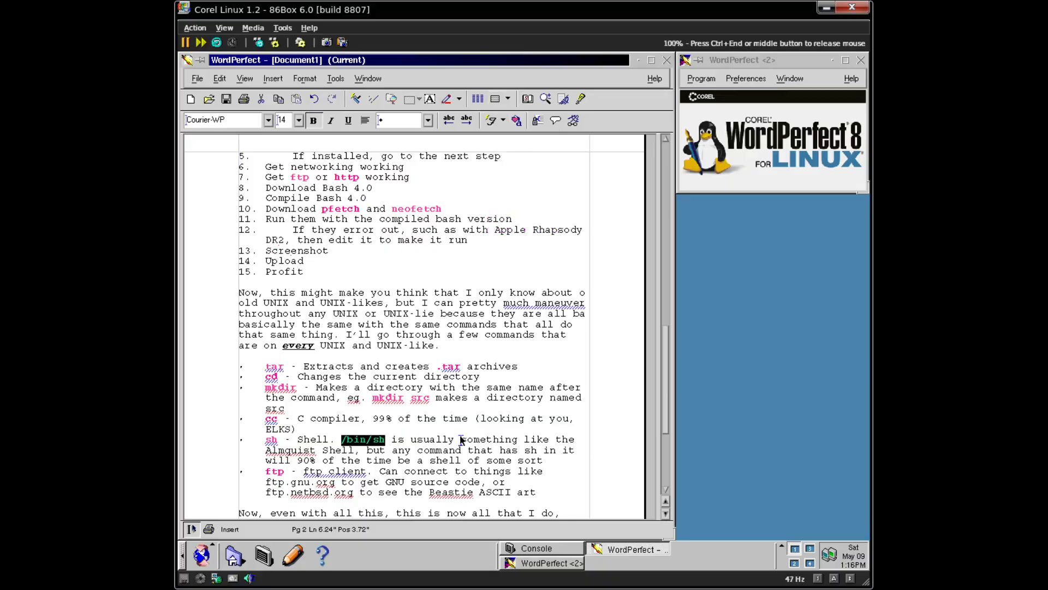
pyautogui.rightClick(279, 451)
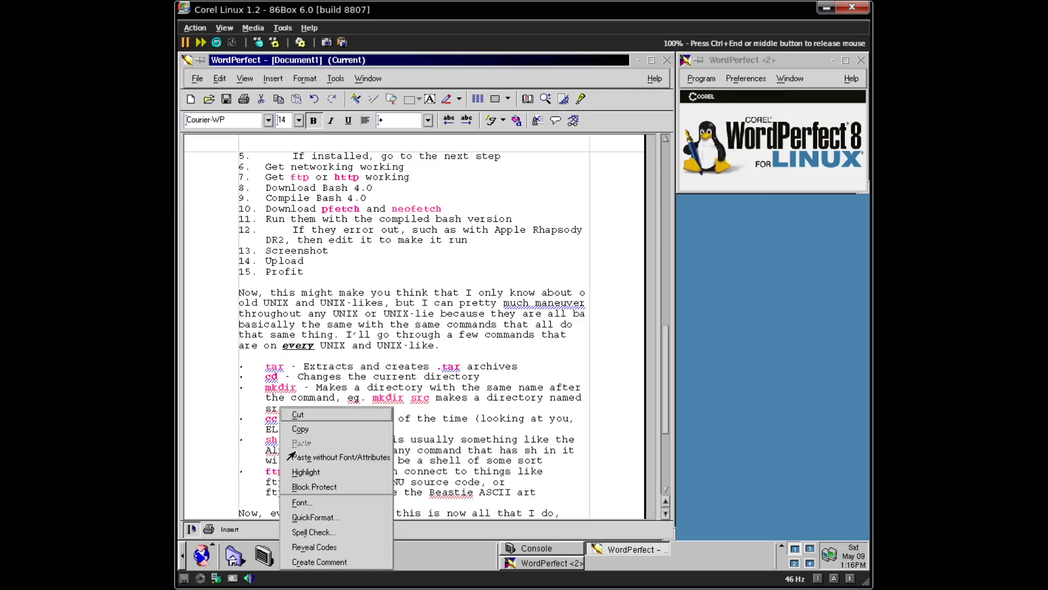
pyautogui.click(262, 462)
pyautogui.rightClick(278, 451)
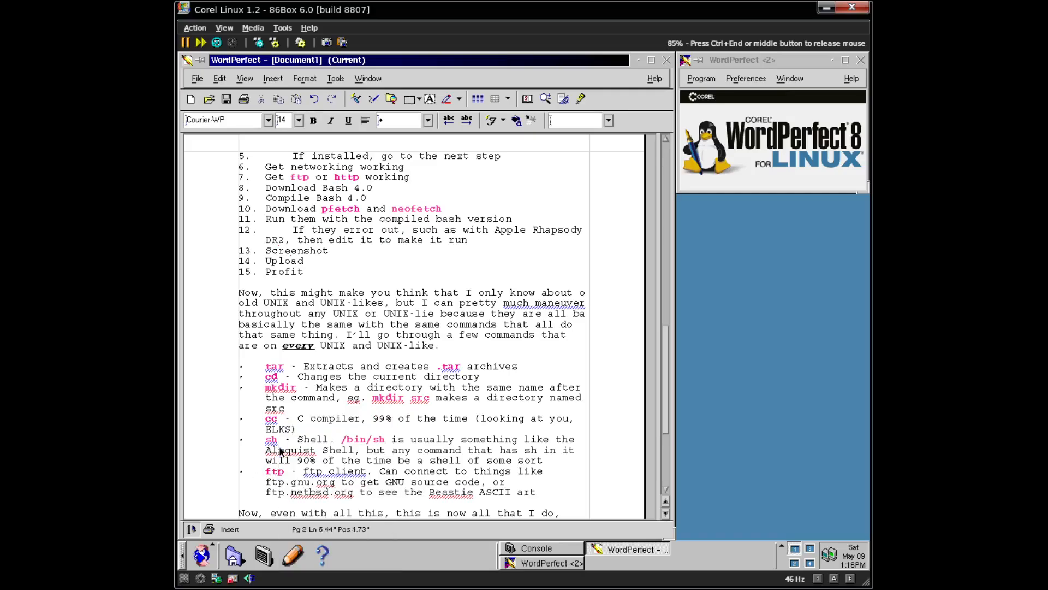
# - Release and recapture the mouse, then close the Almquist spelling suggestions
pyautogui.hotkey('ctrl', 'End')
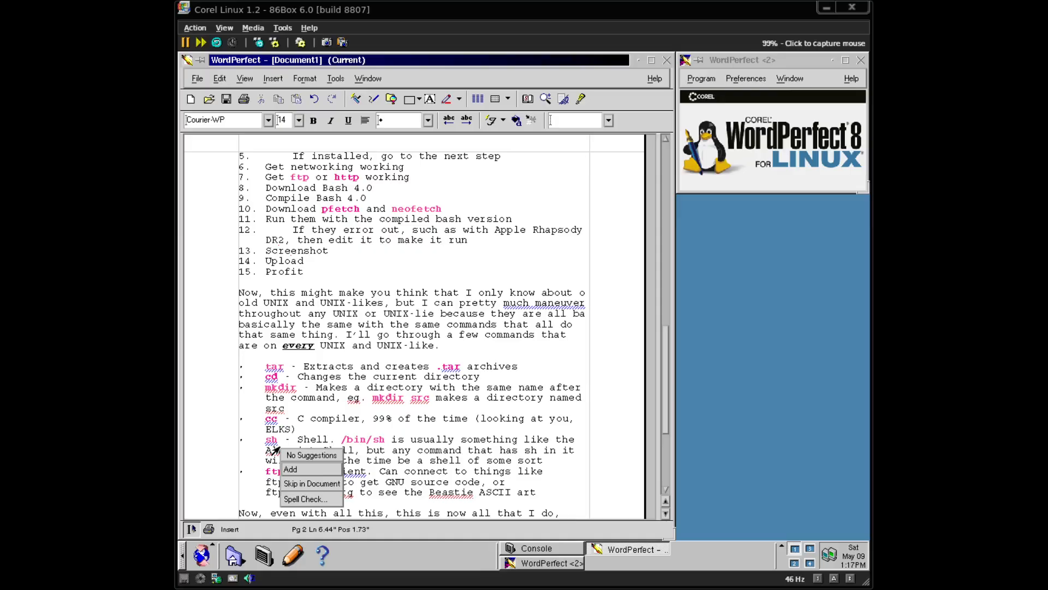
pyautogui.click(321, 498)
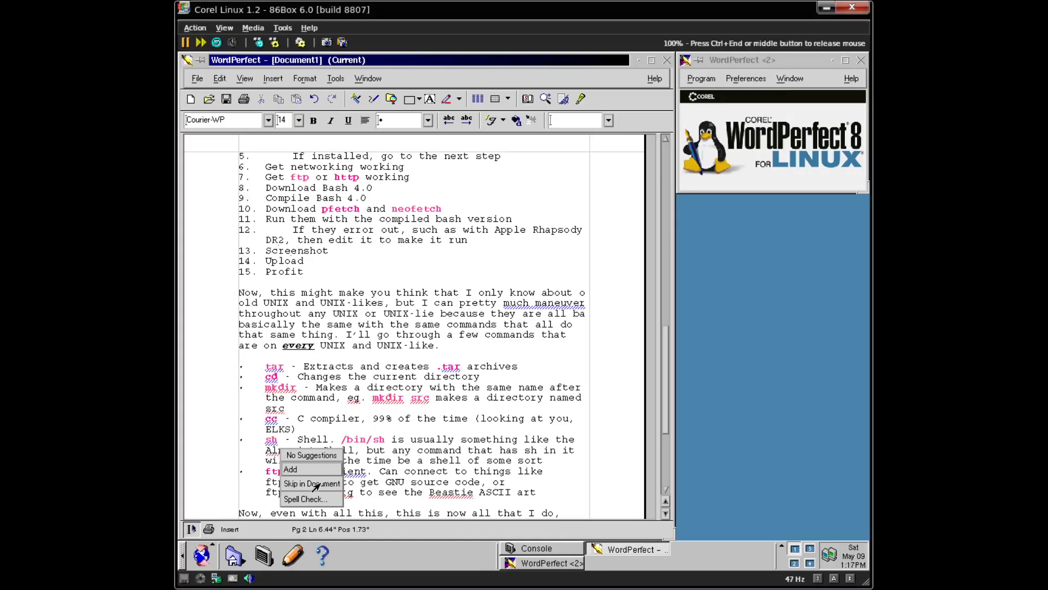
pyautogui.click(291, 469)
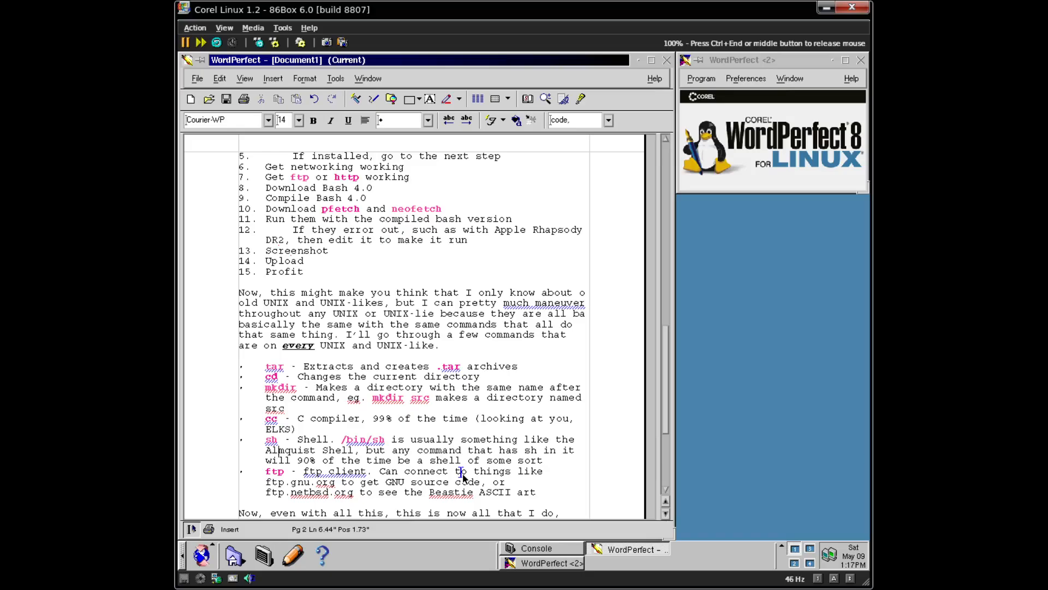
# - Apply the pink bold code style to the sh in 'has sh in it'
pyautogui.doubleClick(534, 451)
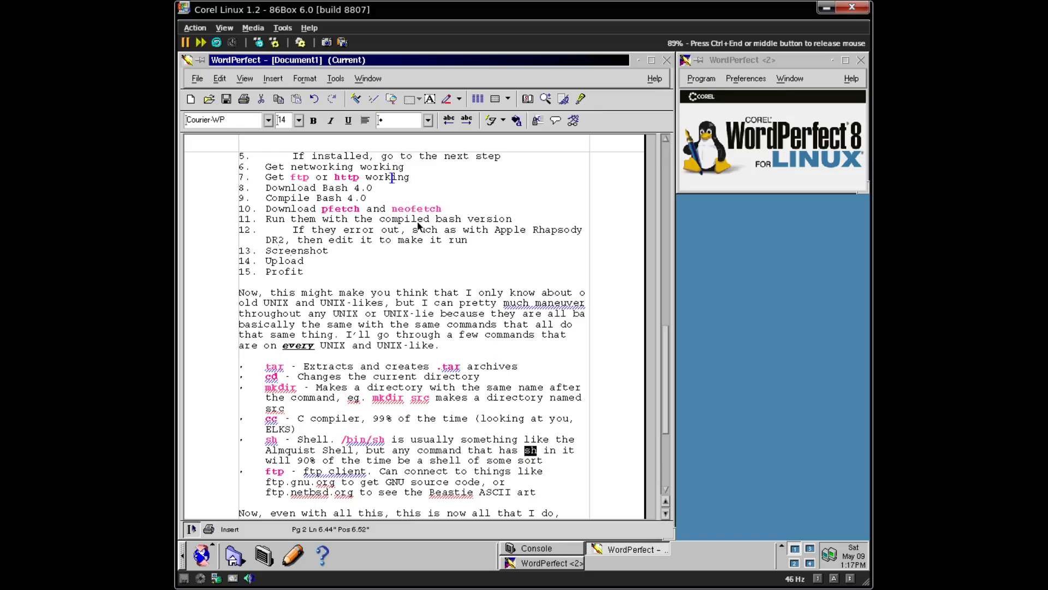
pyautogui.click(505, 121)
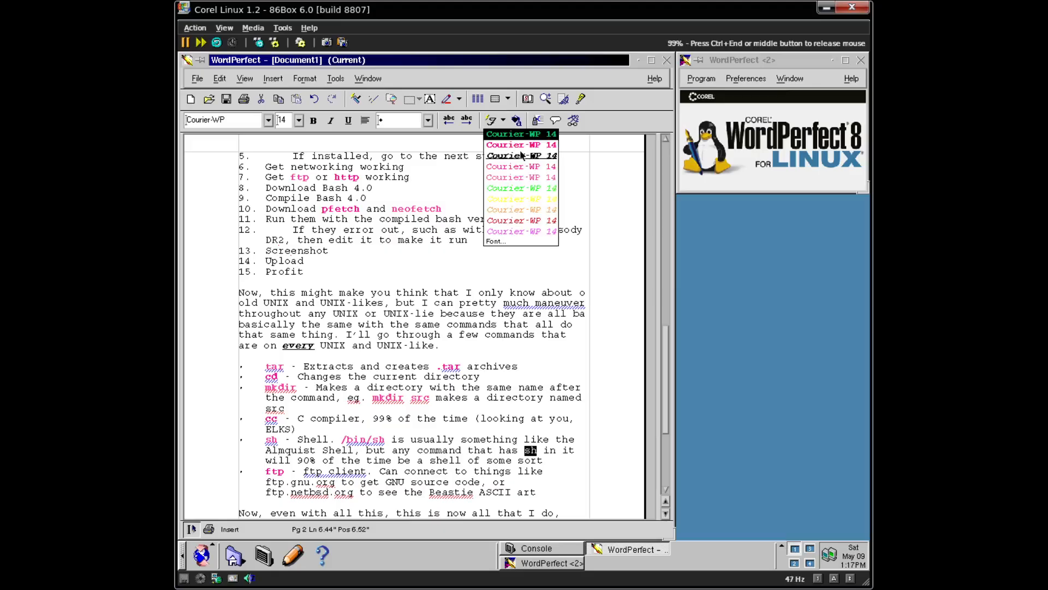
pyautogui.click(553, 148)
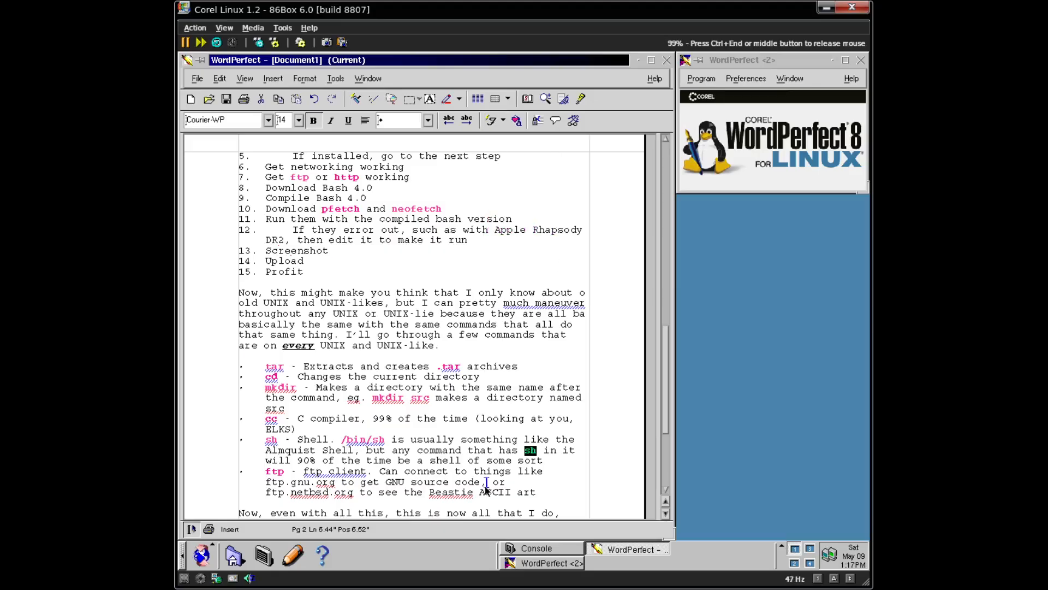
pyautogui.rightClick(305, 478)
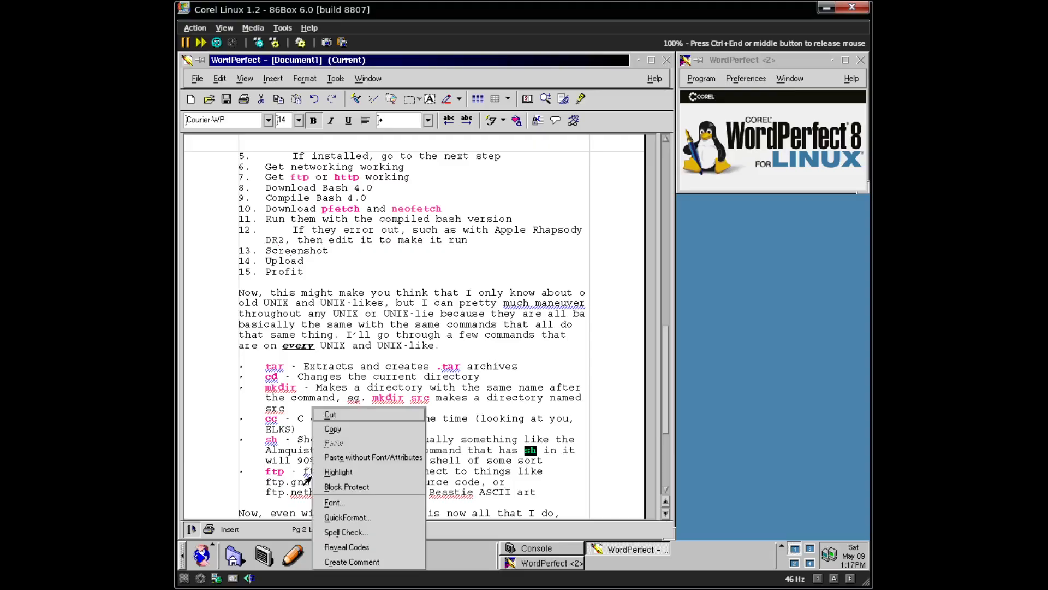
pyautogui.click(490, 452)
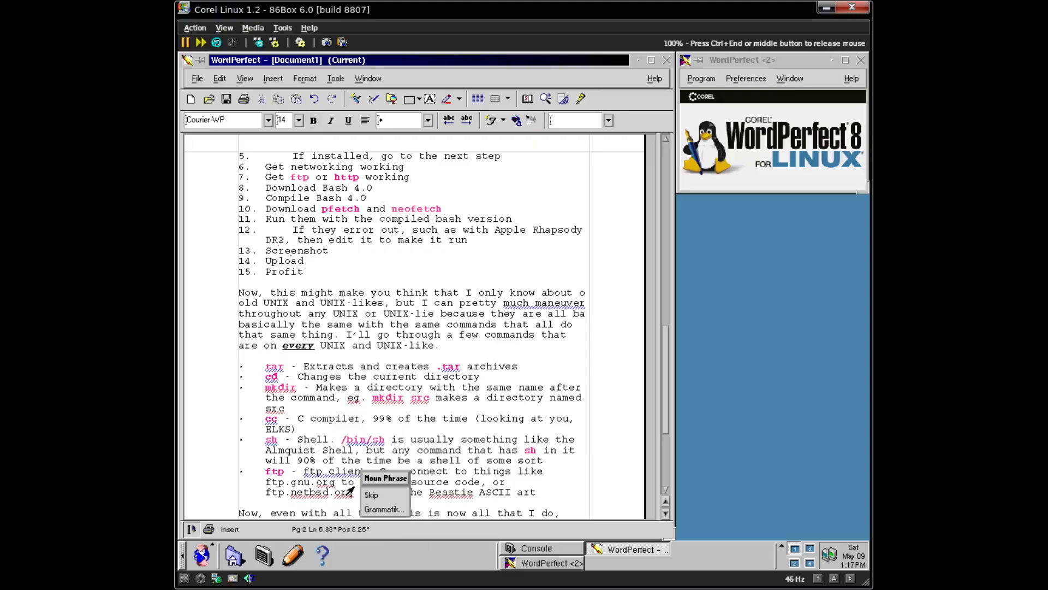
# - Colour the ftp.gnu.org and ftp.netbsd.org addresses blue like links
pyautogui.click(412, 440)
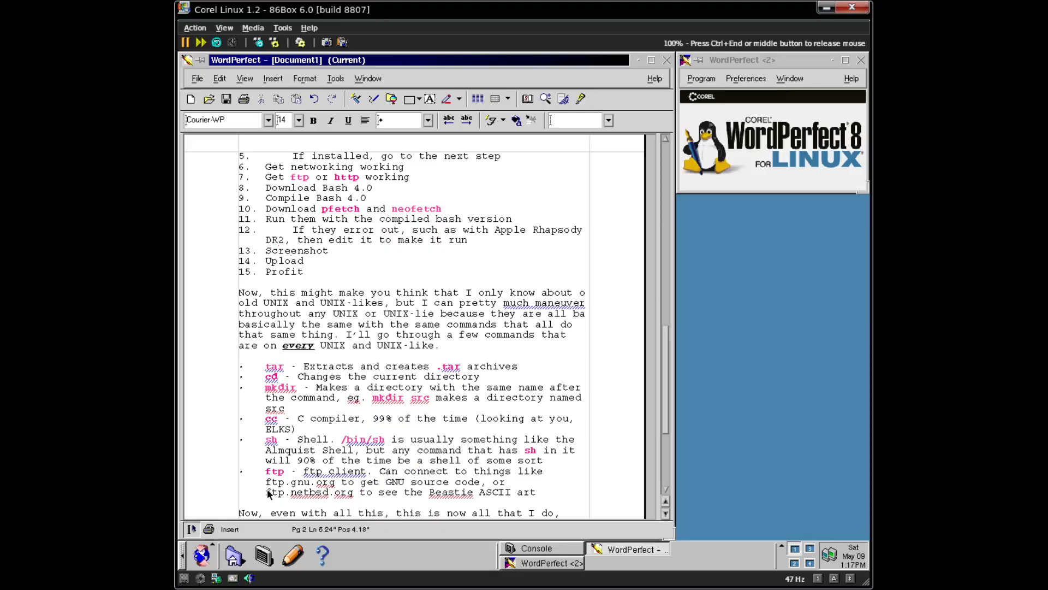
pyautogui.moveTo(272, 483); pyautogui.dragTo(337, 487)
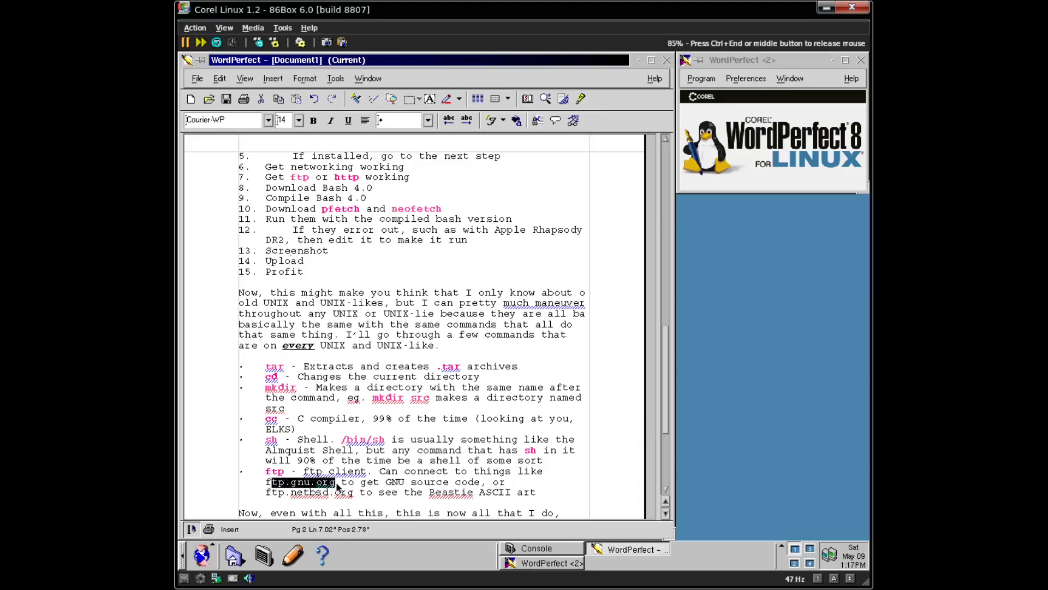
pyautogui.click(294, 481)
pyautogui.doubleClick(280, 482)
pyautogui.click(517, 124)
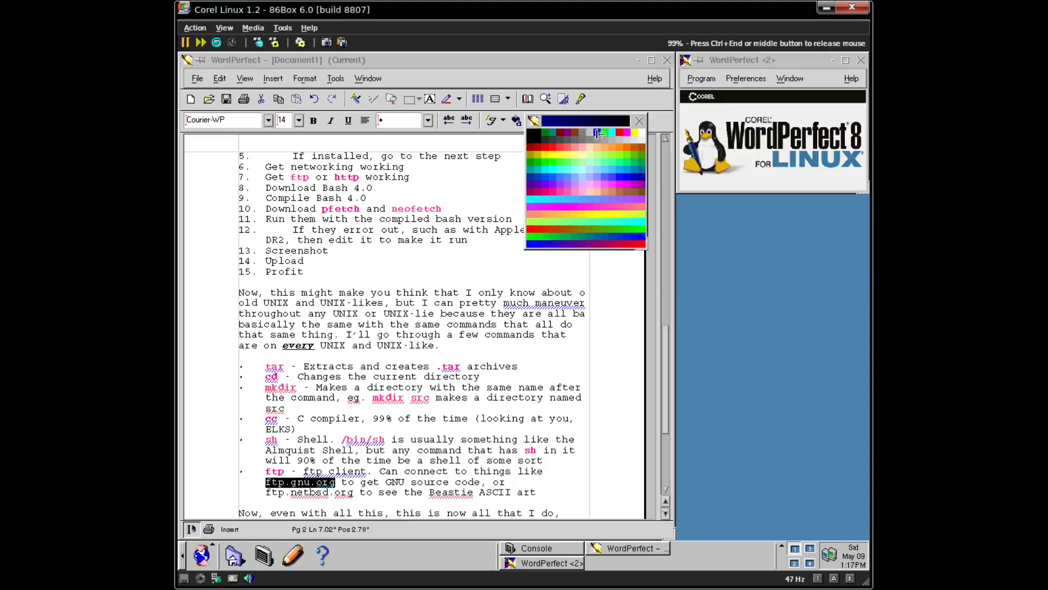
pyautogui.click(596, 133)
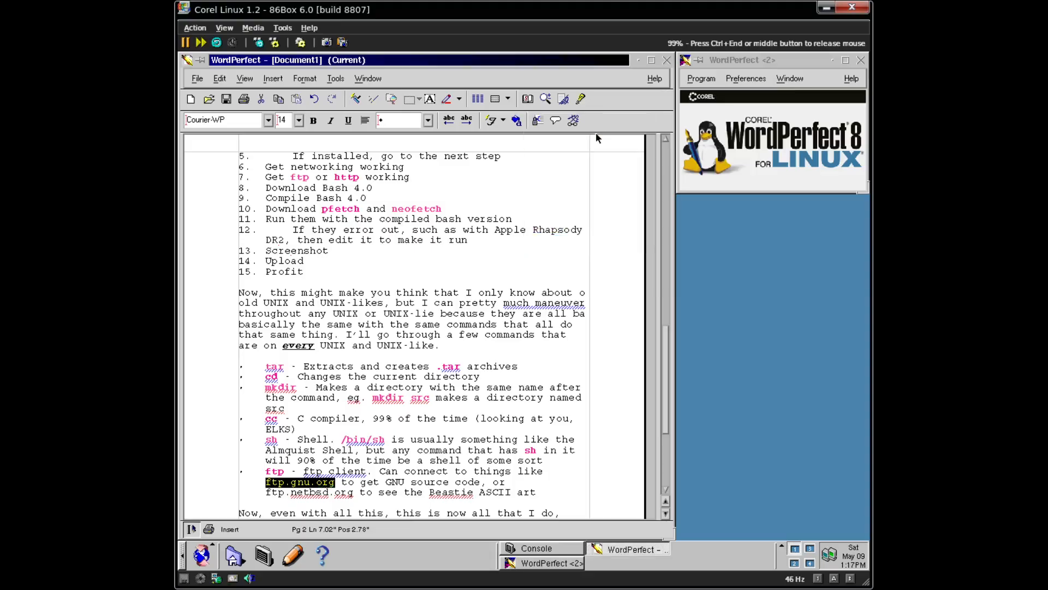
pyautogui.click(292, 493)
pyautogui.doubleClick(279, 493)
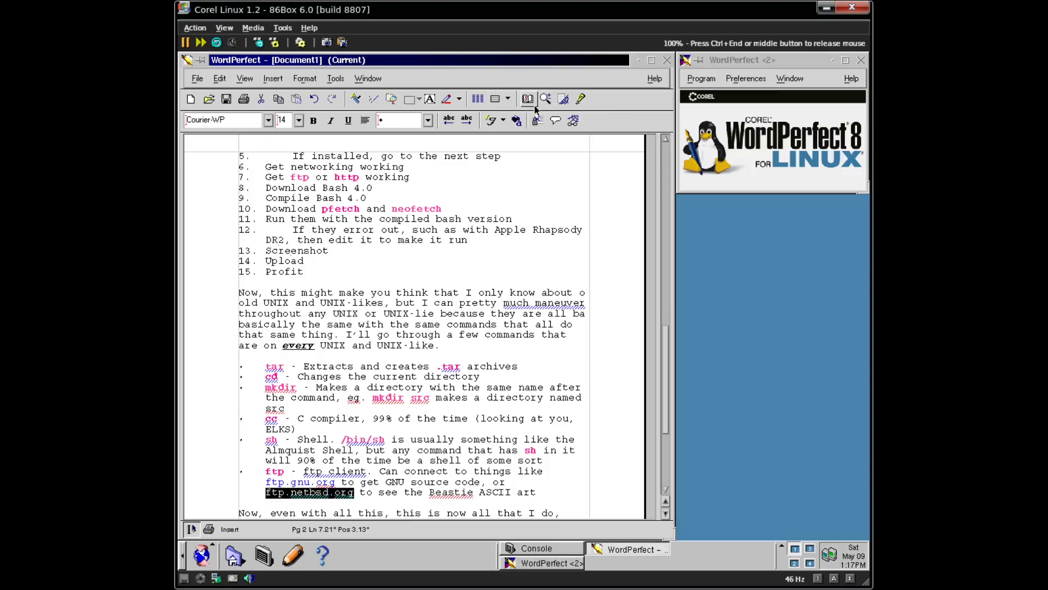
pyautogui.click(518, 121)
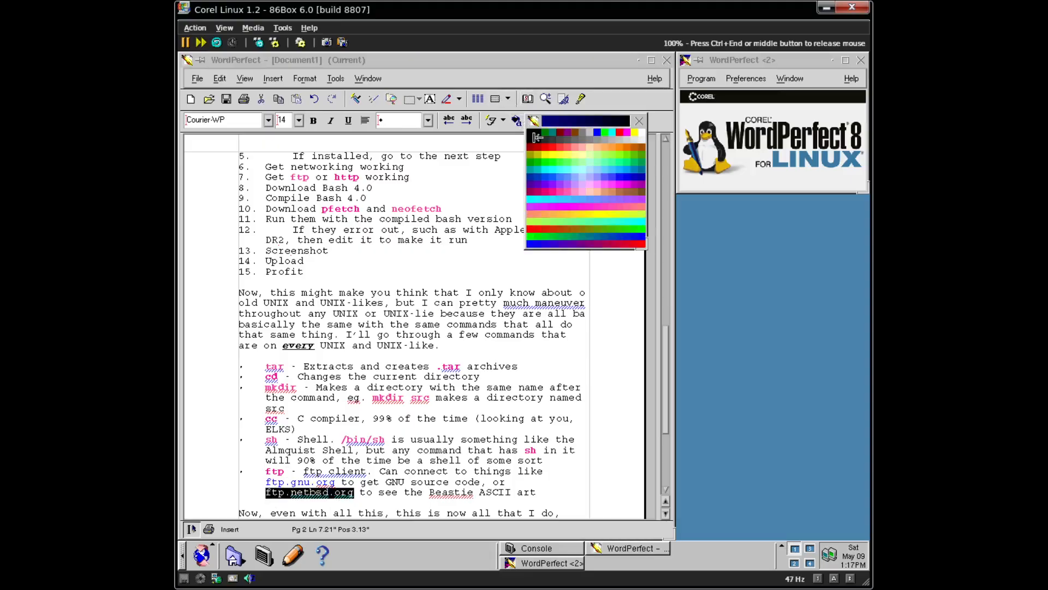
pyautogui.click(601, 133)
pyautogui.rightClick(460, 498)
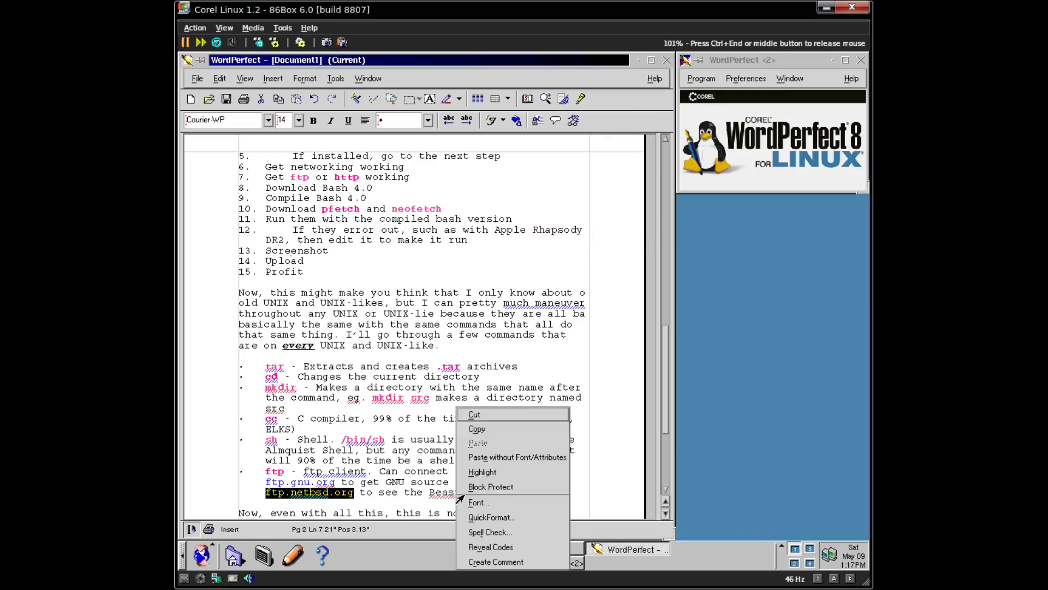
pyautogui.click(441, 499)
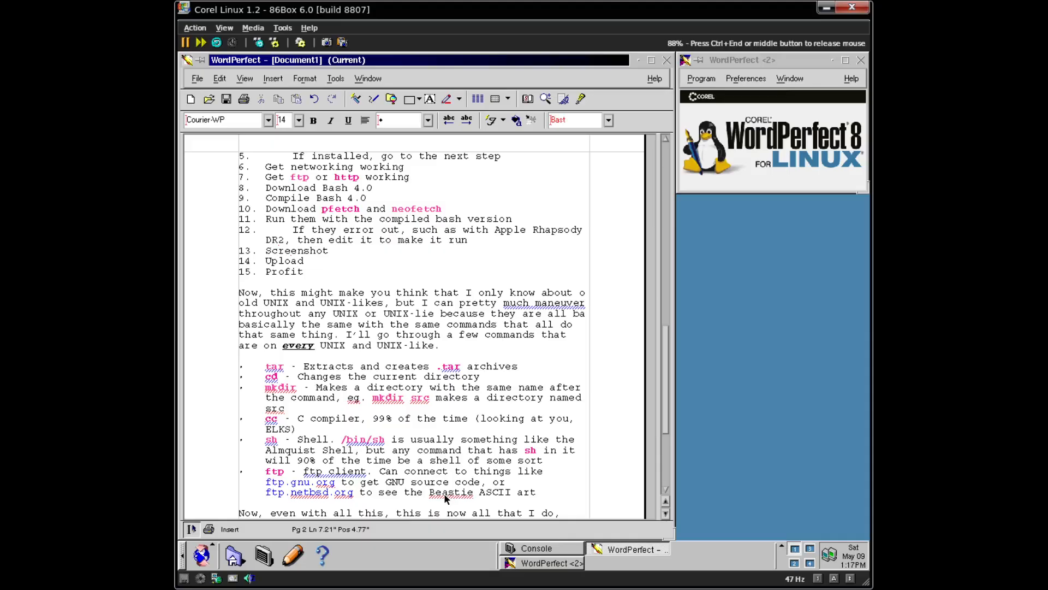
# - Add Beastie to the spelling dictionary and check the flags on netbsd and org
pyautogui.rightClick(445, 498)
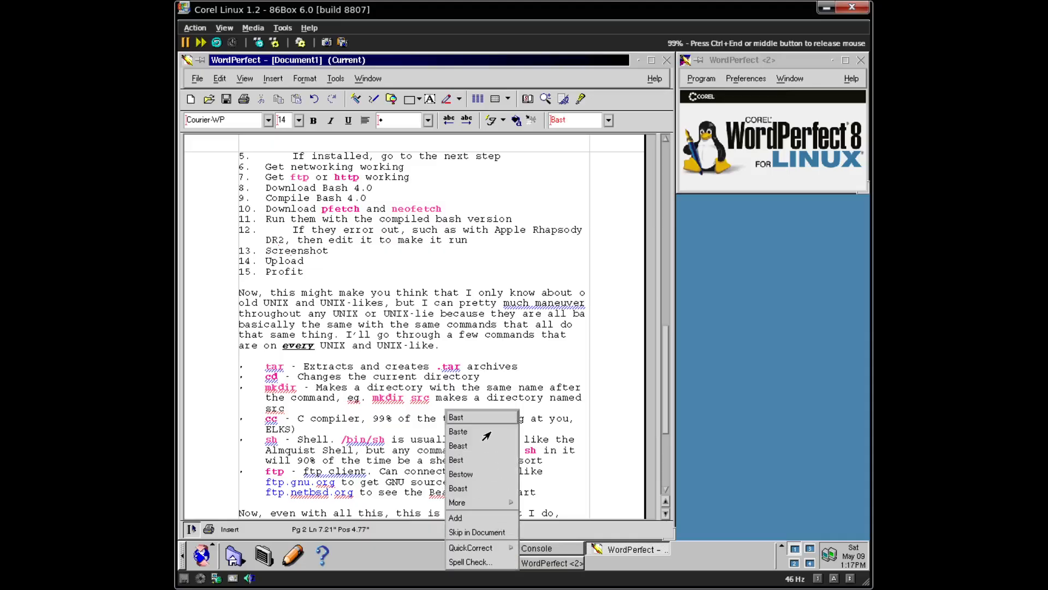
pyautogui.click(484, 518)
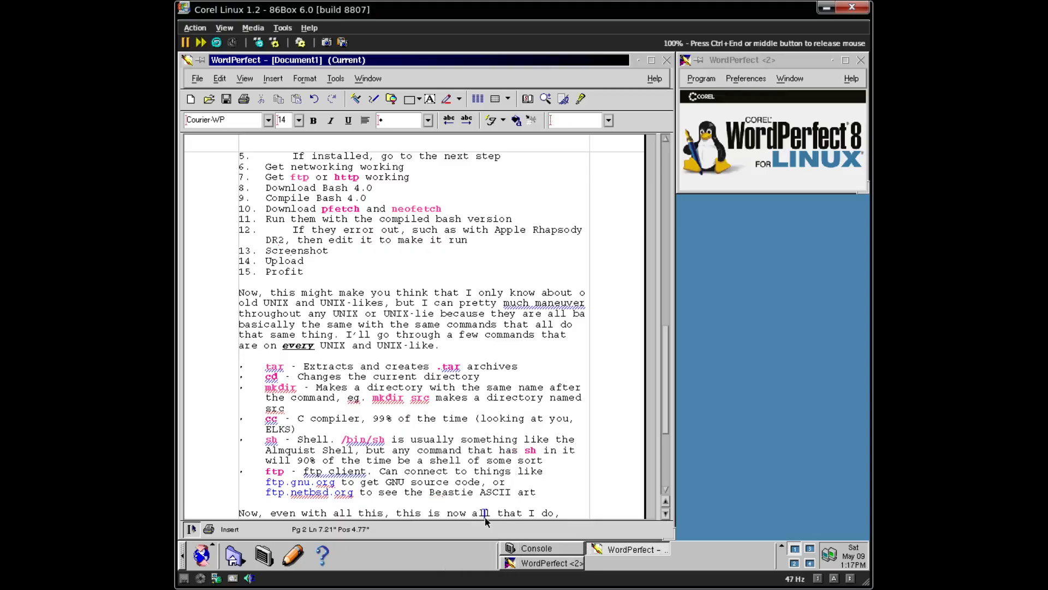
pyautogui.rightClick(305, 495)
pyautogui.rightClick(318, 487)
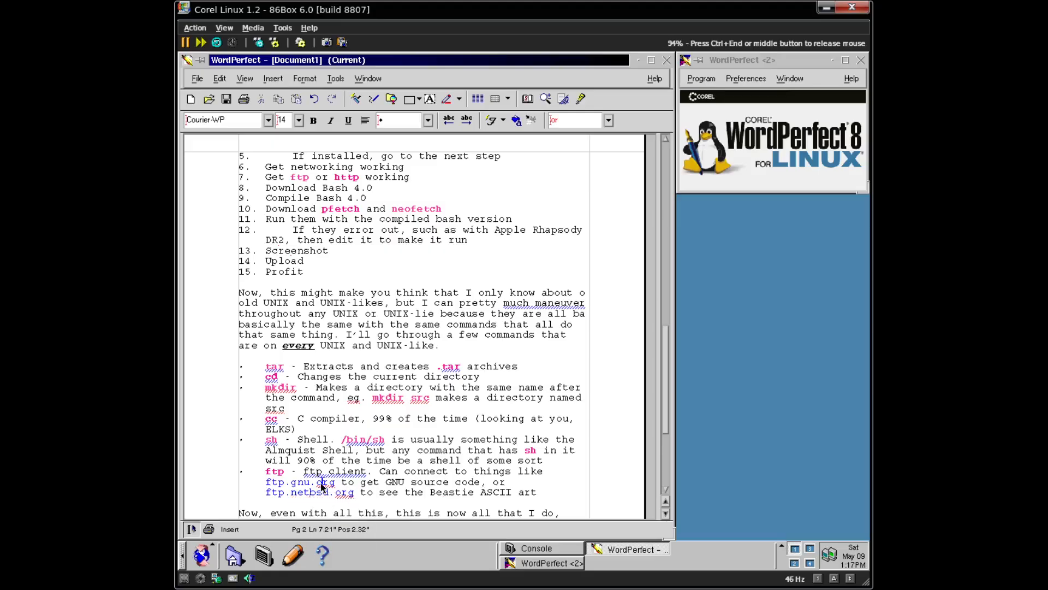
# - Add org and mkdir to the dictionary and skip src throughout the document
pyautogui.click(336, 517)
pyautogui.rightClick(381, 400)
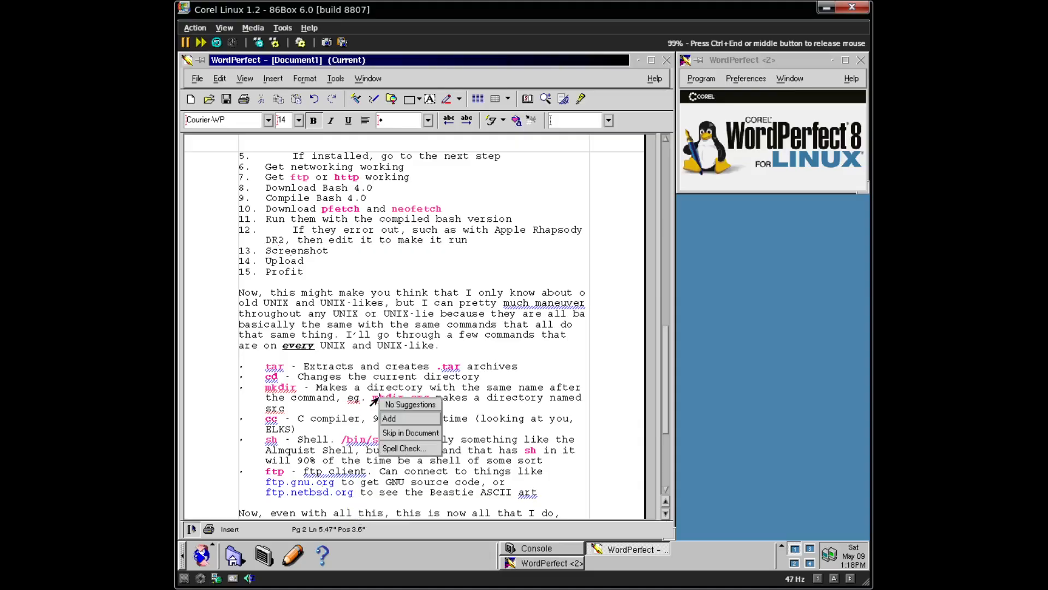
pyautogui.click(388, 419)
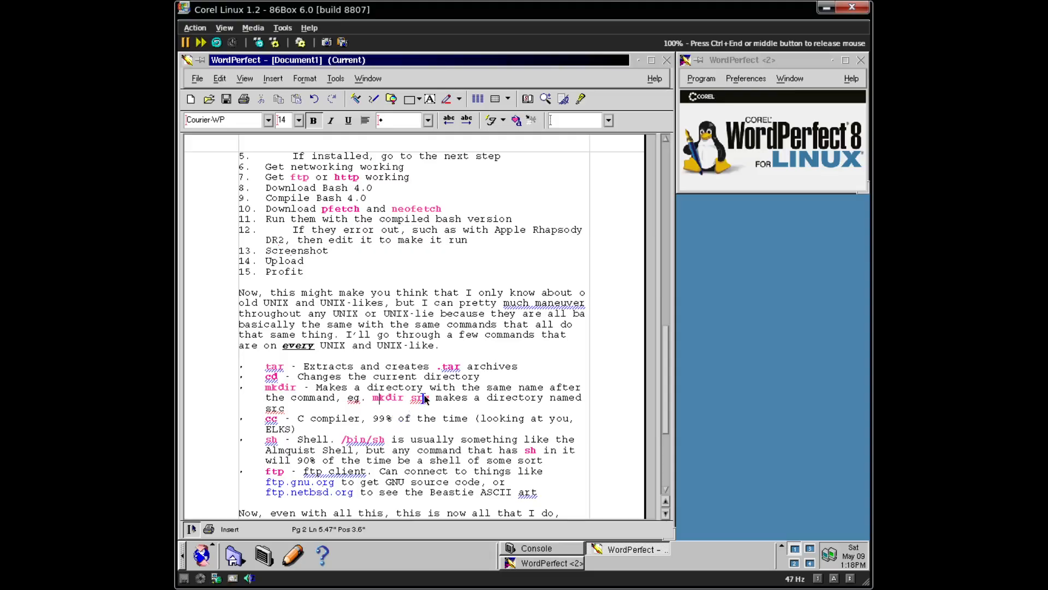
pyautogui.rightClick(425, 399)
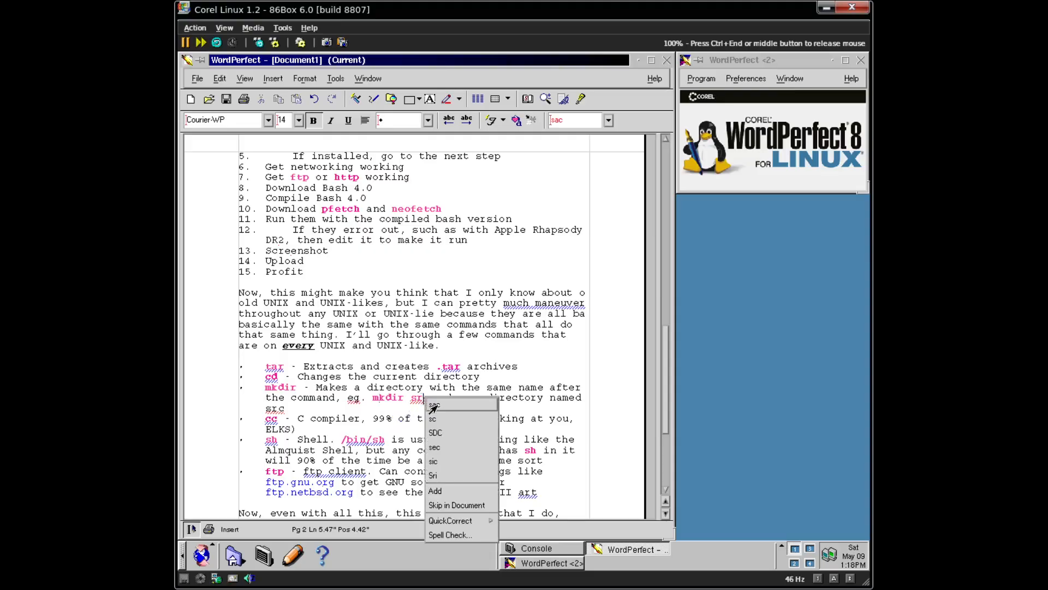
pyautogui.click(439, 504)
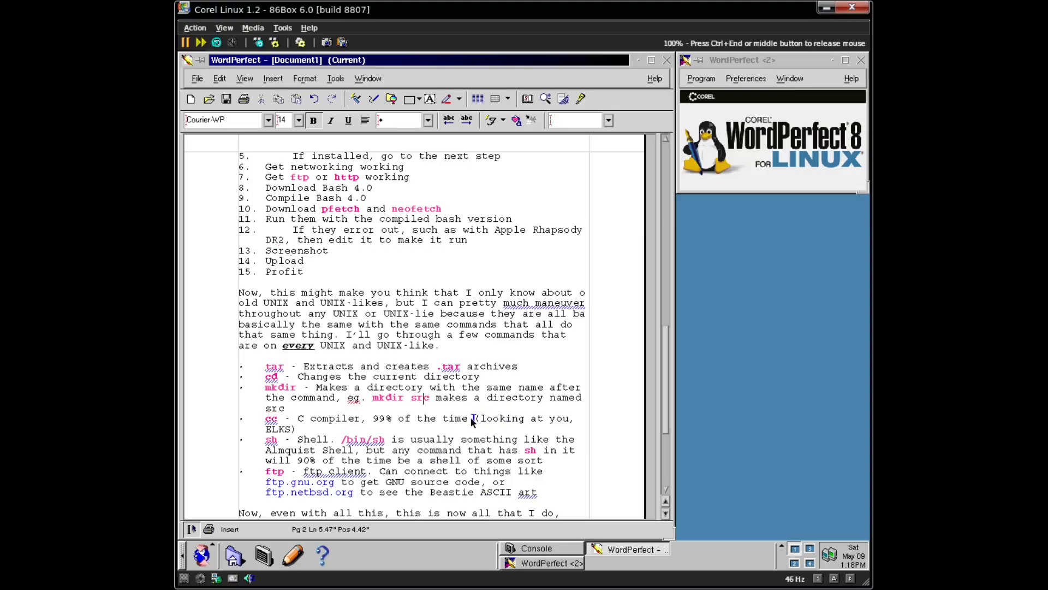
# - Colour the aside '(looking at you, ELKS)' light grey and check the result
pyautogui.moveTo(474, 421); pyautogui.dragTo(300, 431)
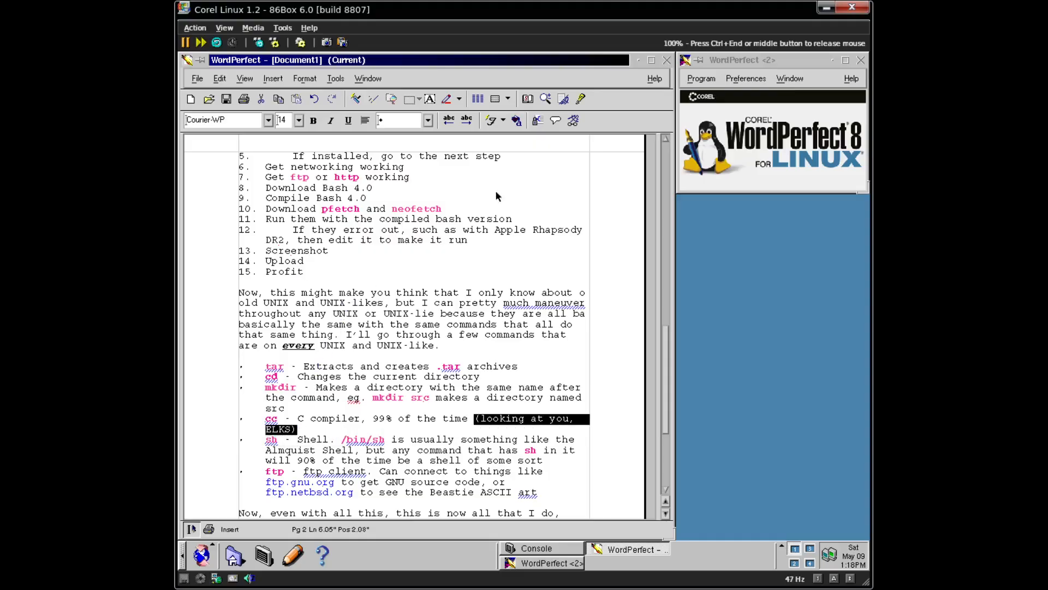
pyautogui.click(528, 121)
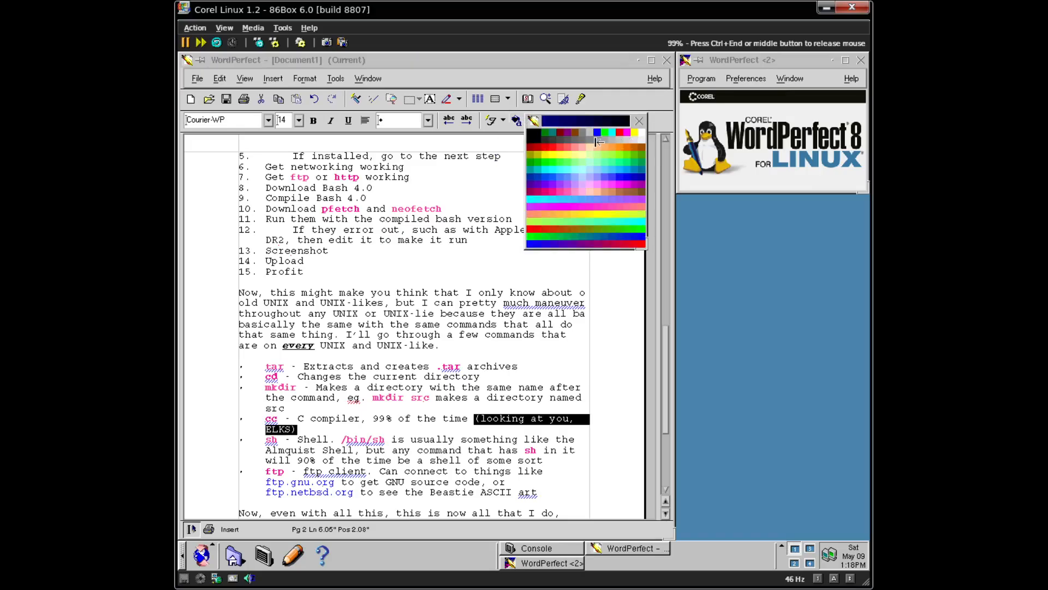
pyautogui.click(613, 141)
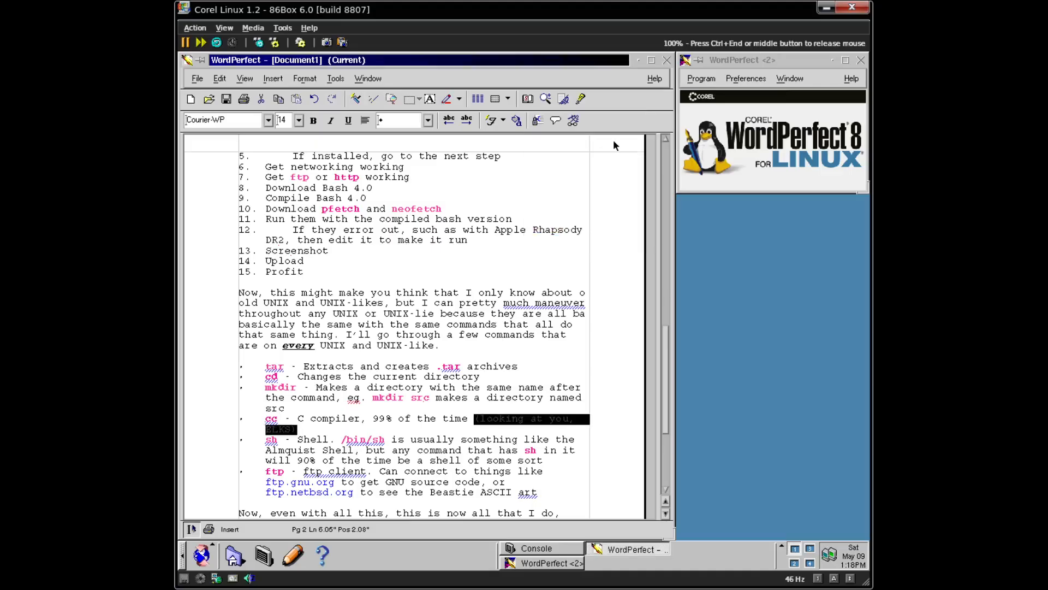
pyautogui.click(486, 348)
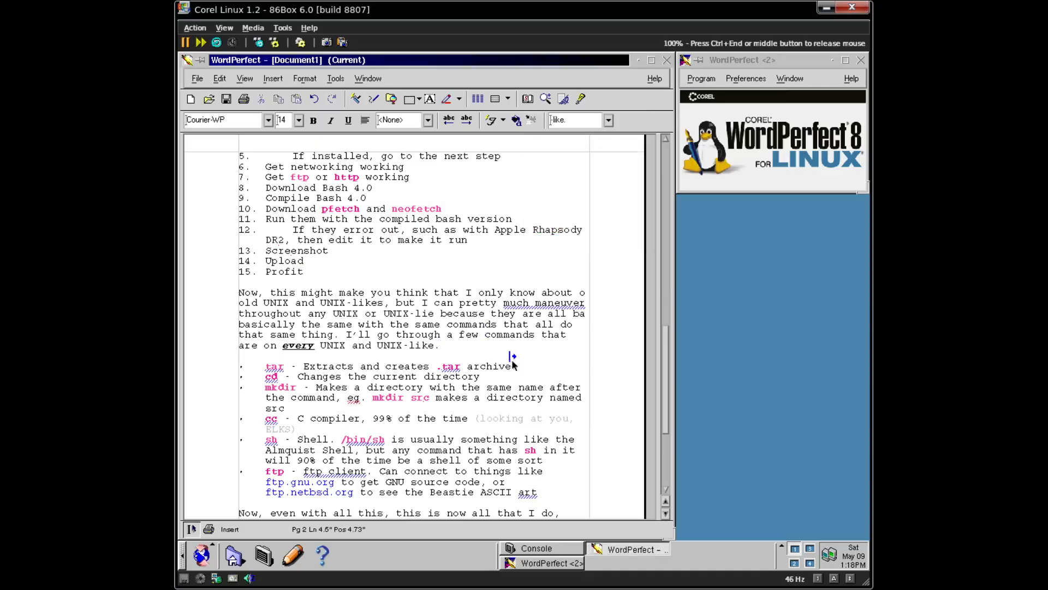
pyautogui.moveTo(665, 356); pyautogui.dragTo(651, 188)
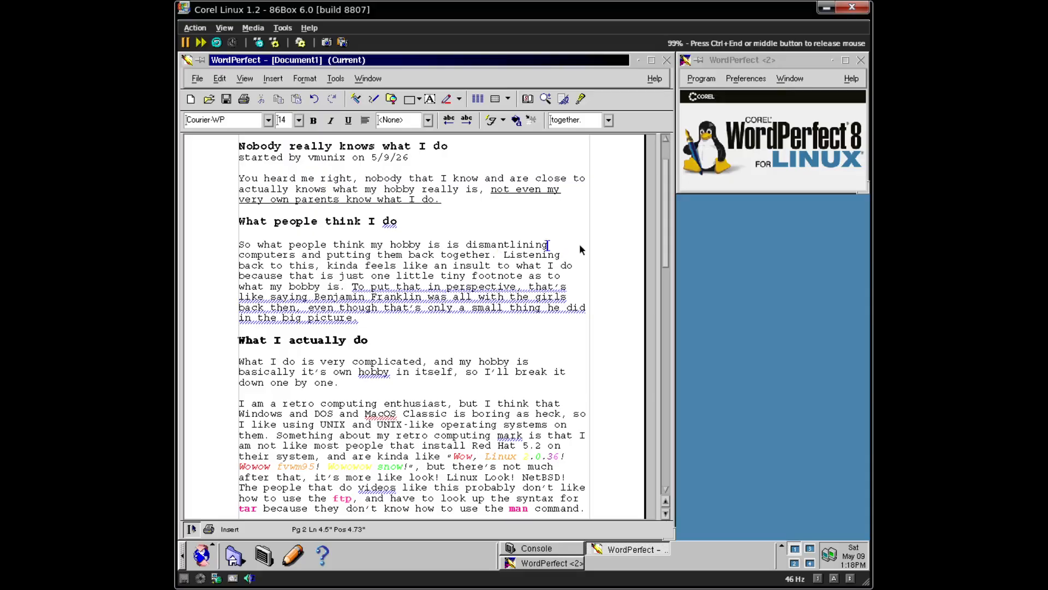
# - Save the WordPerfect document under the file name whatido
pyautogui.moveTo(664, 234); pyautogui.dragTo(647, 179)
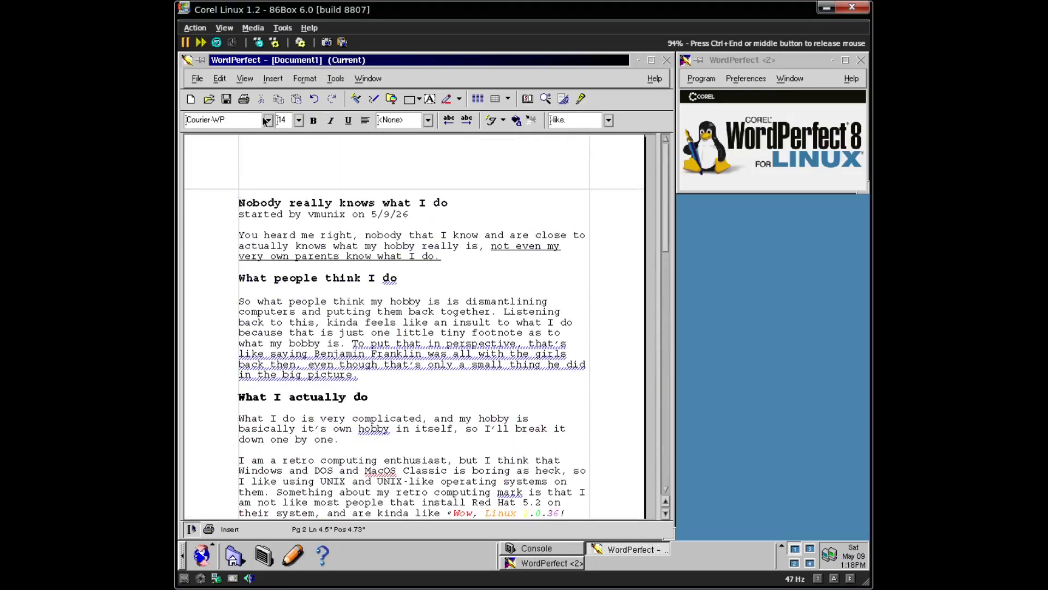
pyautogui.click(227, 100)
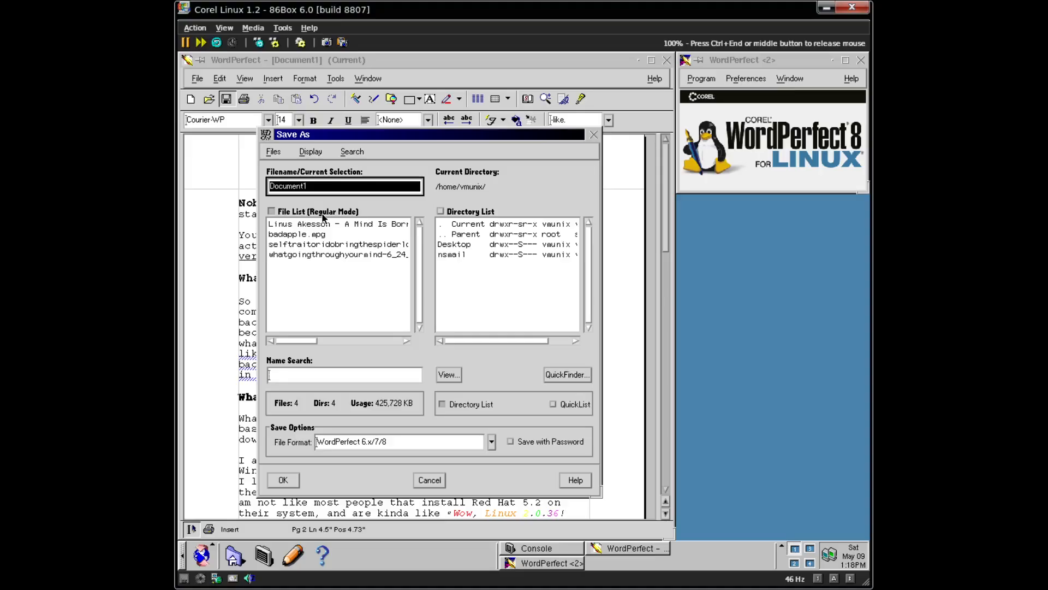
pyautogui.write('wh')
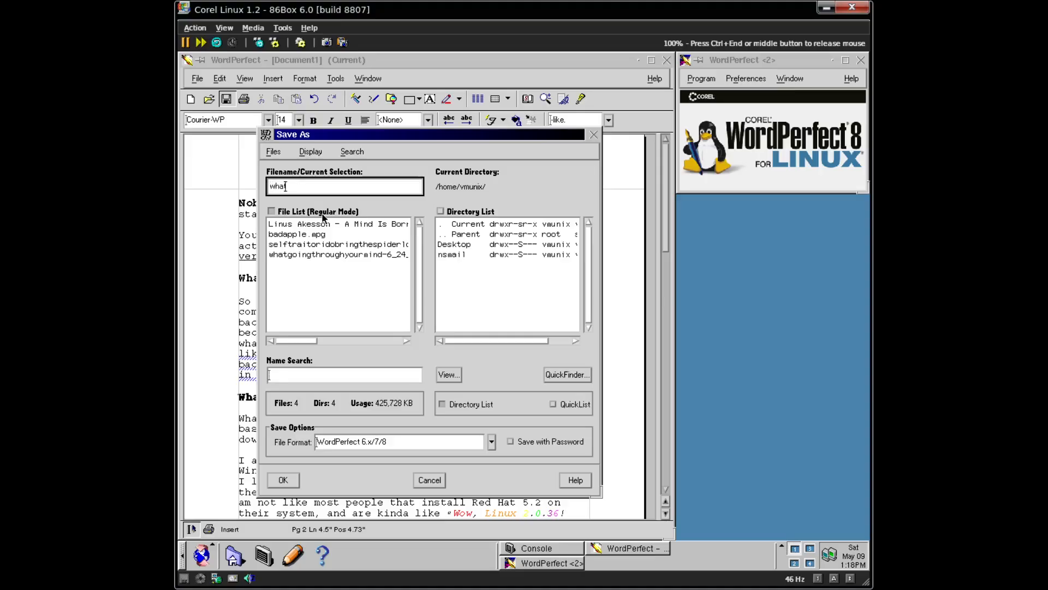
pyautogui.write('atido')
pyautogui.click(283, 483)
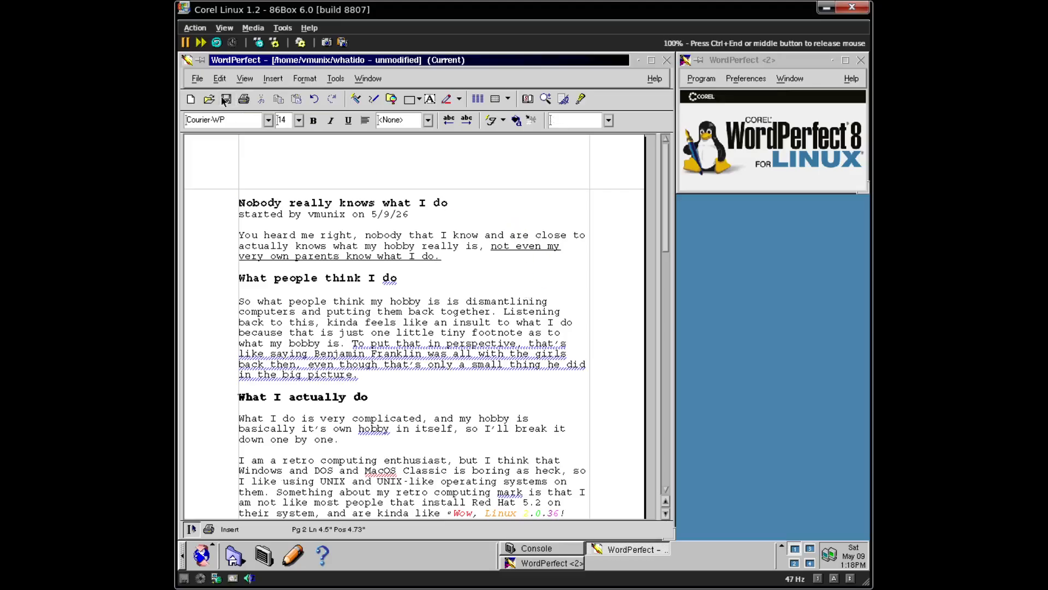
# - Close the WordPerfect document, then run pwd, logout and ls in the console
pyautogui.click(666, 60)
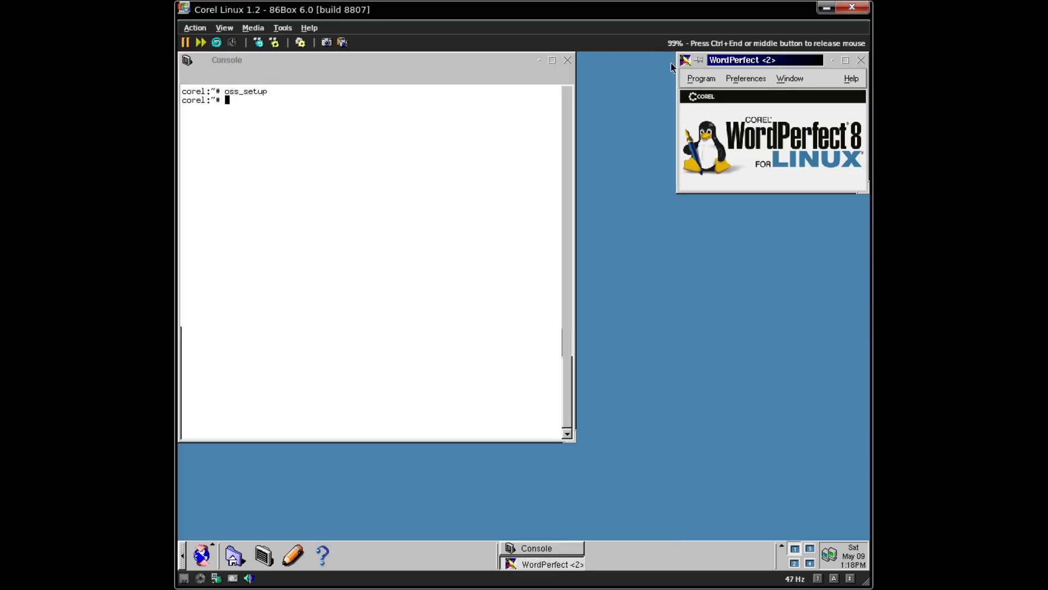
pyautogui.click(196, 153)
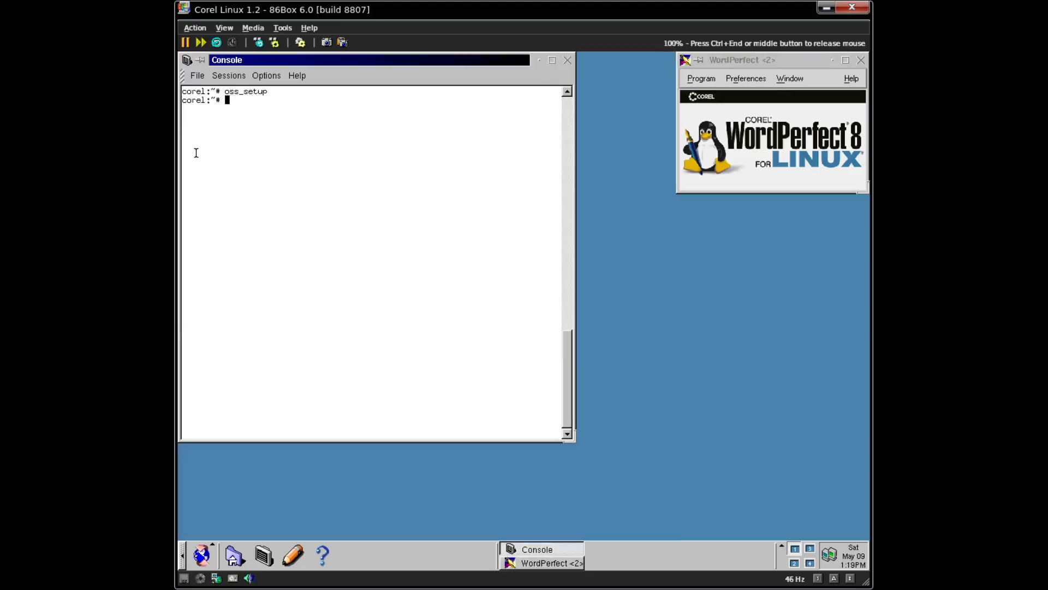
pyautogui.write('pwd')
pyautogui.press('Return')
pyautogui.write('logout')
pyautogui.press('Return')
pyautogui.write('ls')
pyautogui.press('Return')
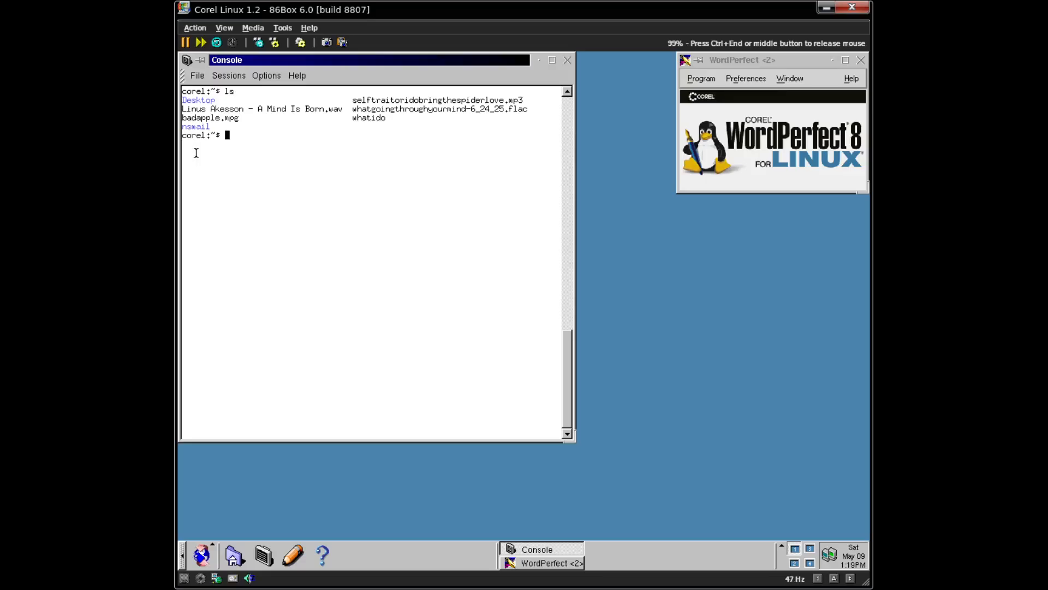
# - Print whatido to the console with cat, then recover a usable prompt
pyautogui.hotkey('ctrl', 'l')
pyautogui.write('cat wh')
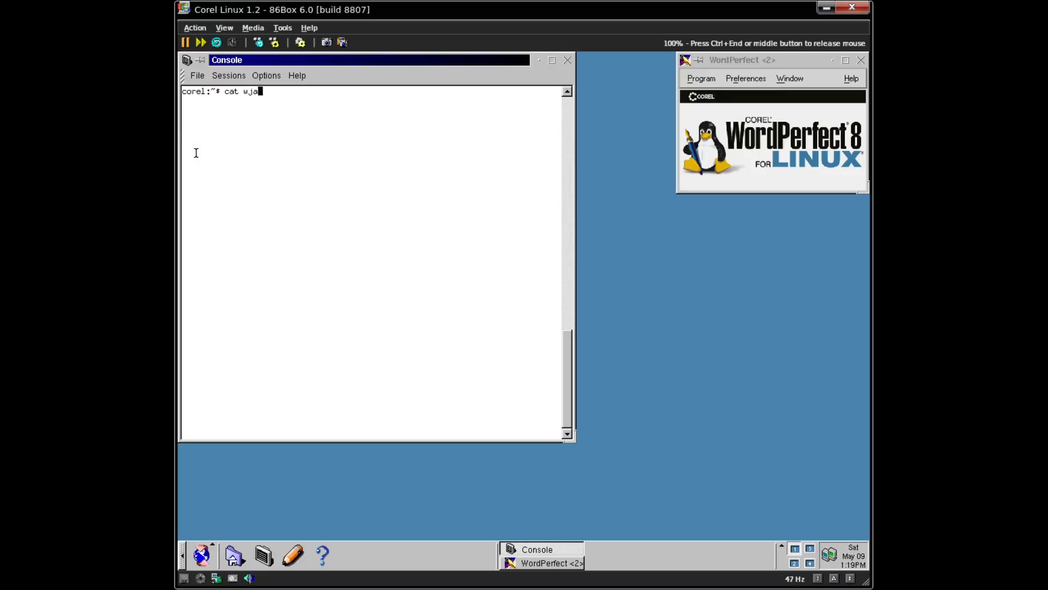
pyautogui.press('BackSpace')
pyautogui.write('hat')
pyautogui.press('Tab')
pyautogui.press('Return')
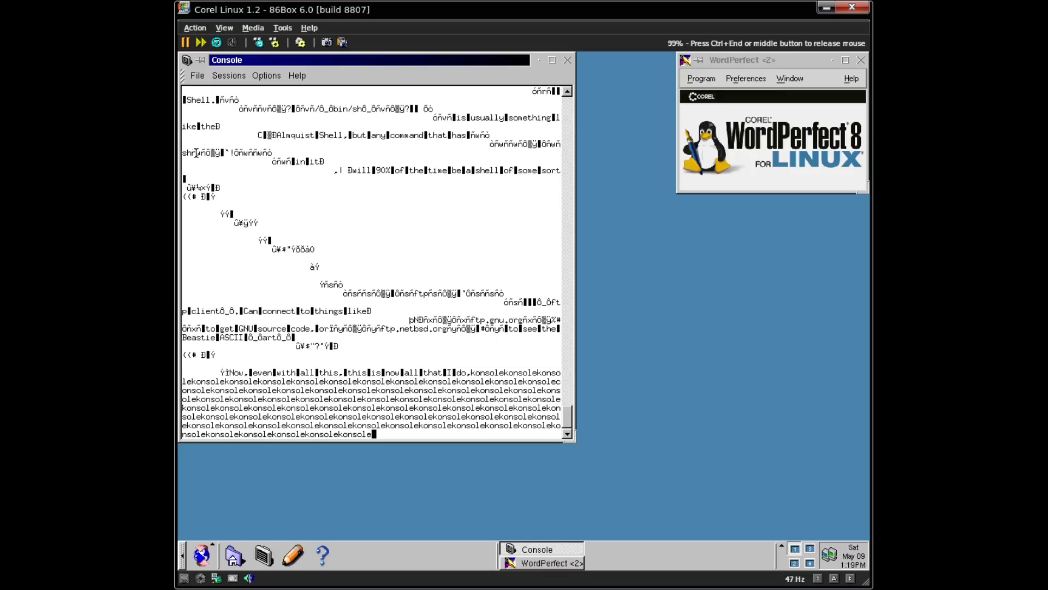
pyautogui.write('\\\\\\\\')
pyautogui.press('Return')
pyautogui.press('Return')
pyautogui.press('Return')
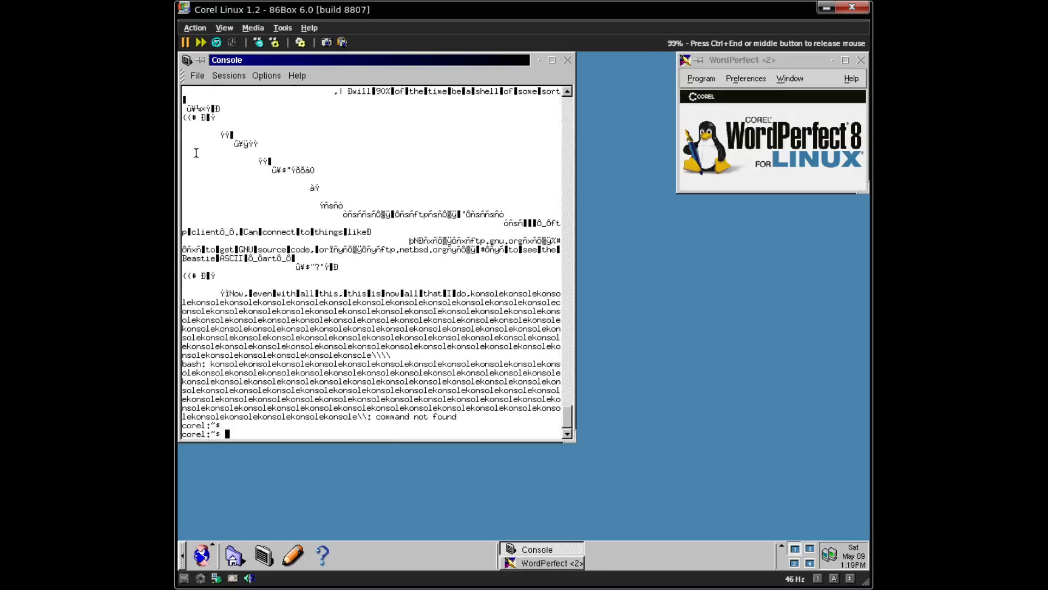
# - Change the recalled cat command to vi whatido and run it
pyautogui.press('Up')
pyautogui.press('Up')
pyautogui.press('Up')
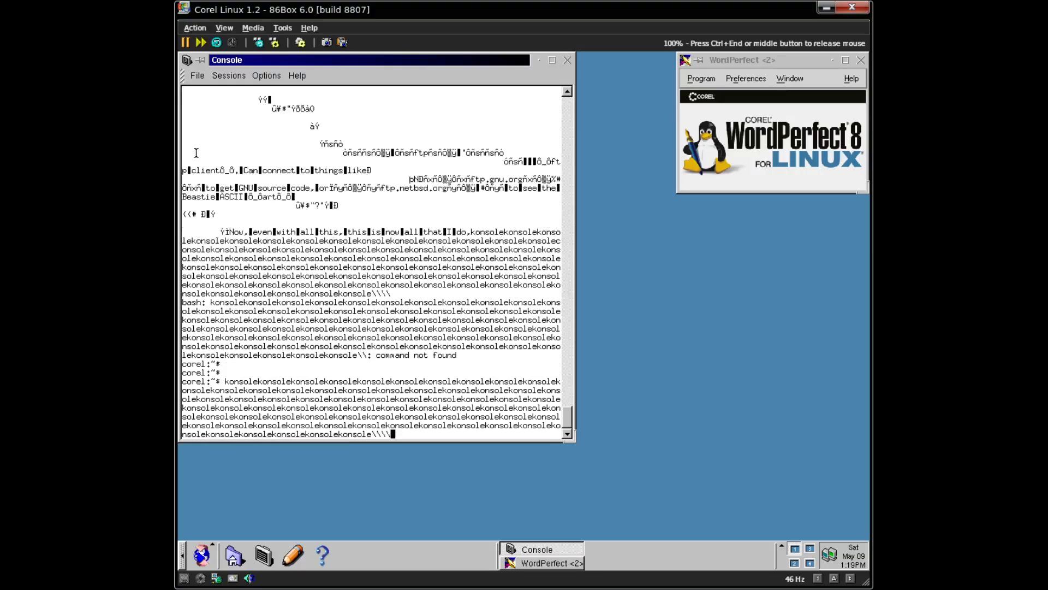
pyautogui.press('Down')
pyautogui.press('Home')
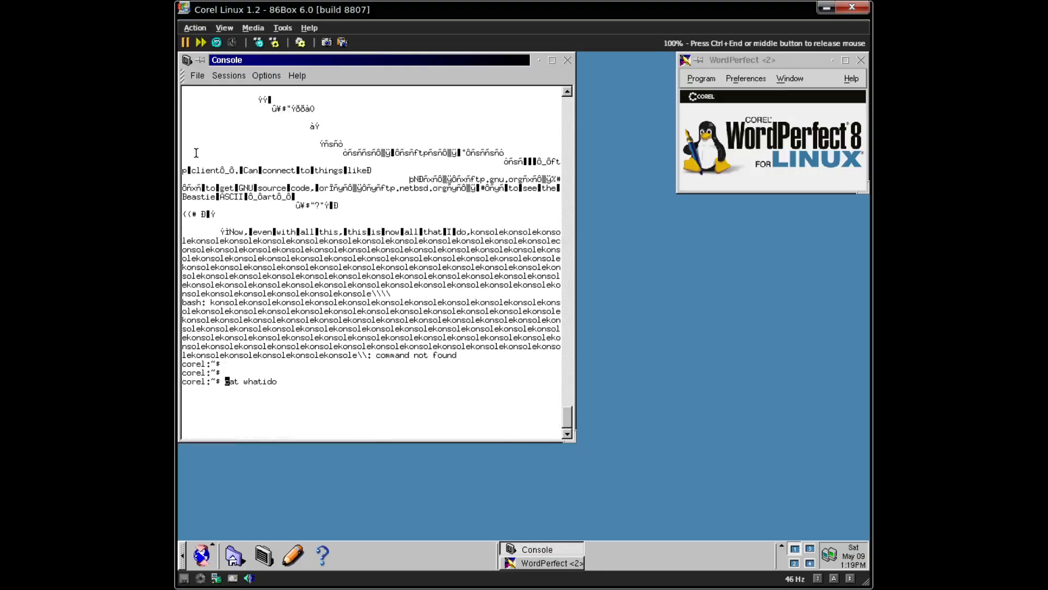
pyautogui.press('Delete')
pyautogui.press('Delete')
pyautogui.press('Delete')
pyautogui.press('Delete')
pyautogui.write('vi')
pyautogui.press('Return')
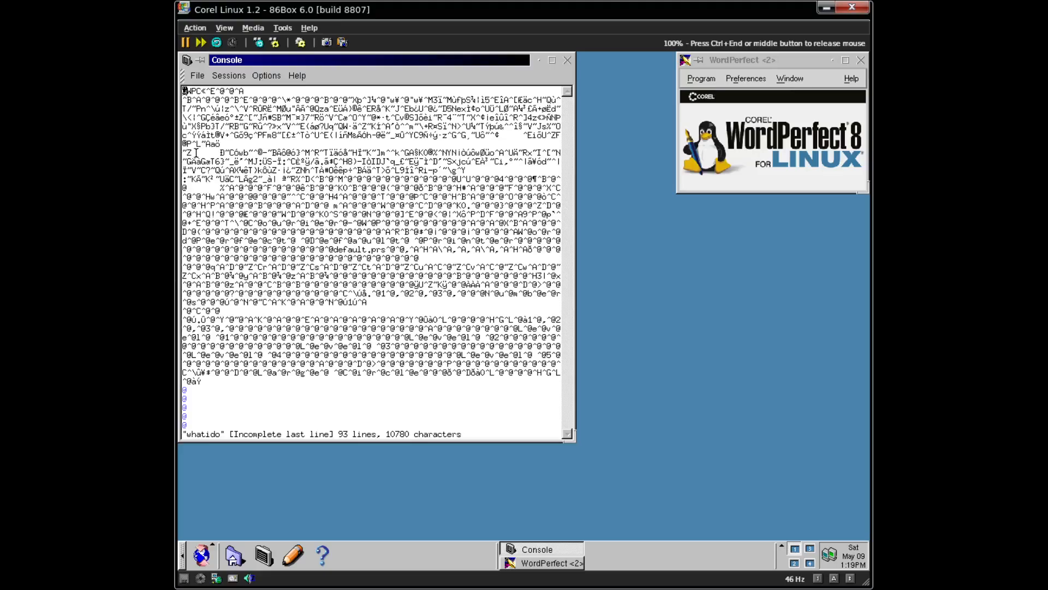
# - Quit vi with :q, briefly pause and resume the emulator, and clear the console
pyautogui.write(':q')
pyautogui.press('Return')
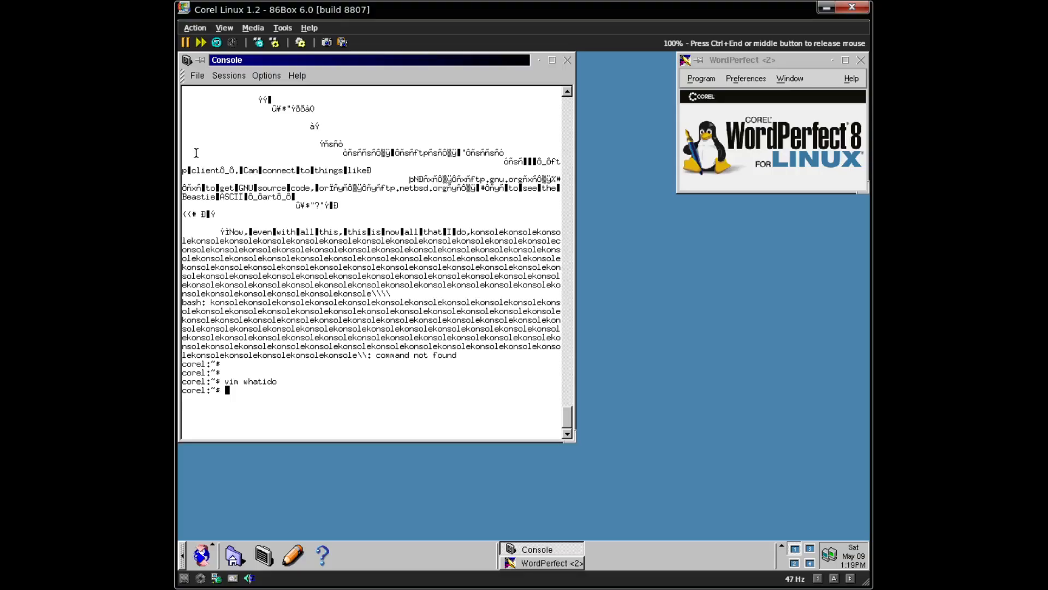
pyautogui.hotkey('ctrl', 'End')
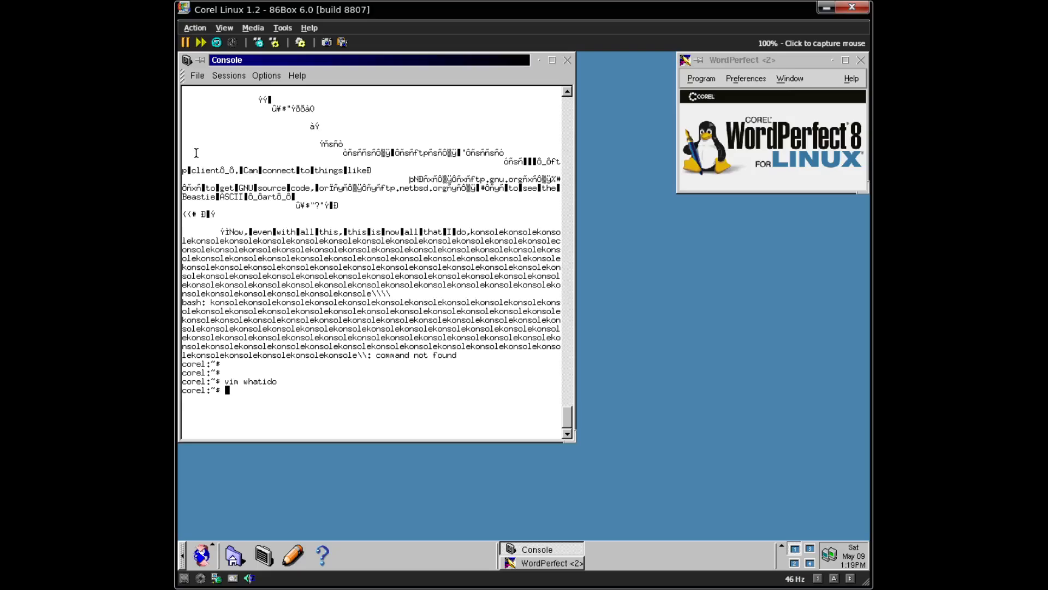
pyautogui.click(300, 43)
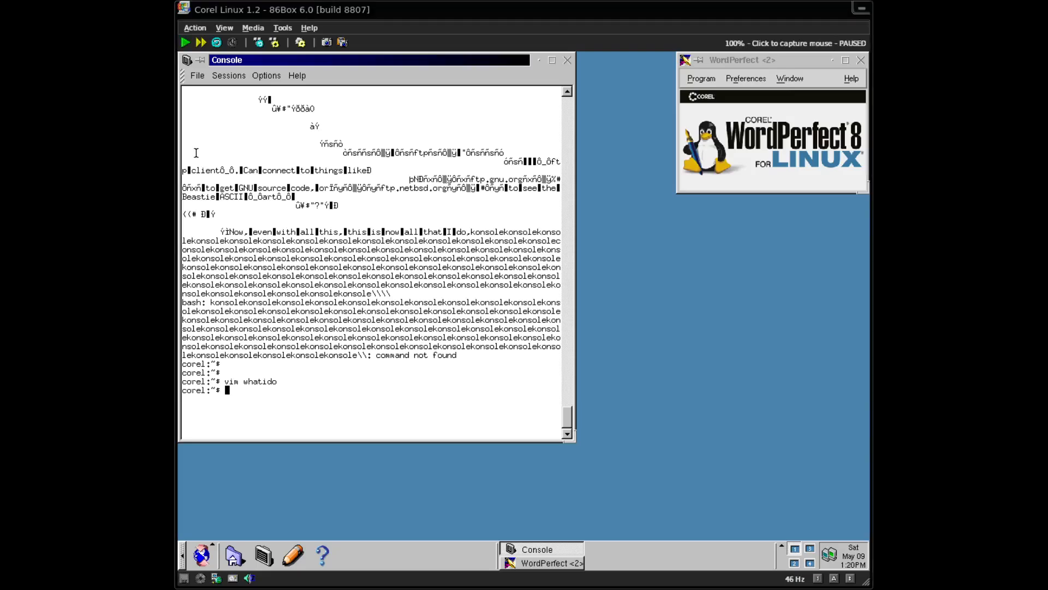
pyautogui.press('Escape')
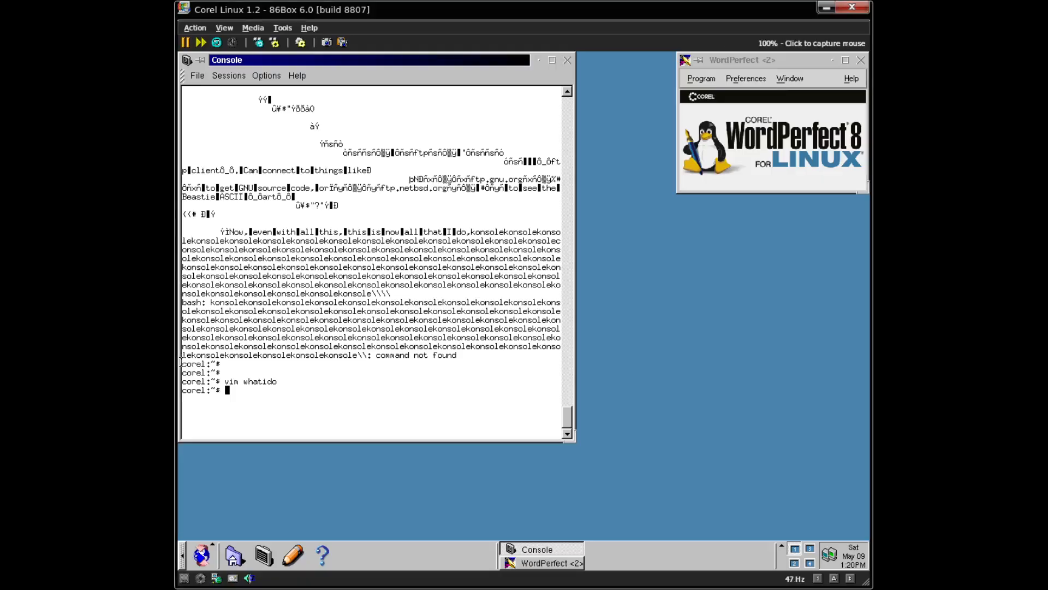
pyautogui.click(302, 262)
pyautogui.hotkey('ctrl', 'l')
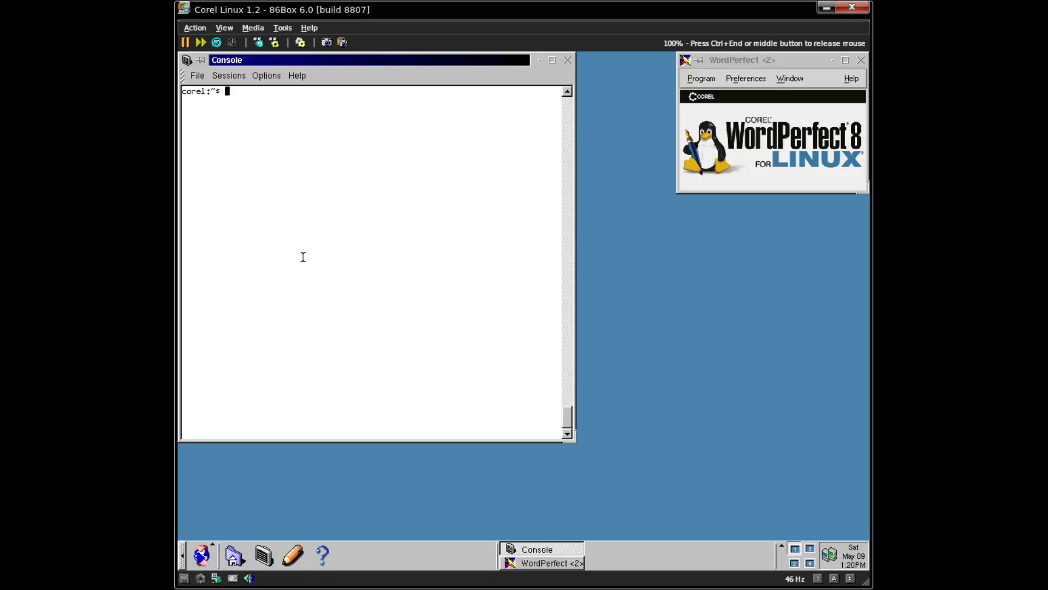
# - Release the mouse and check for unzip and zip, which are both not found
pyautogui.hotkey('ctrl', 'End')
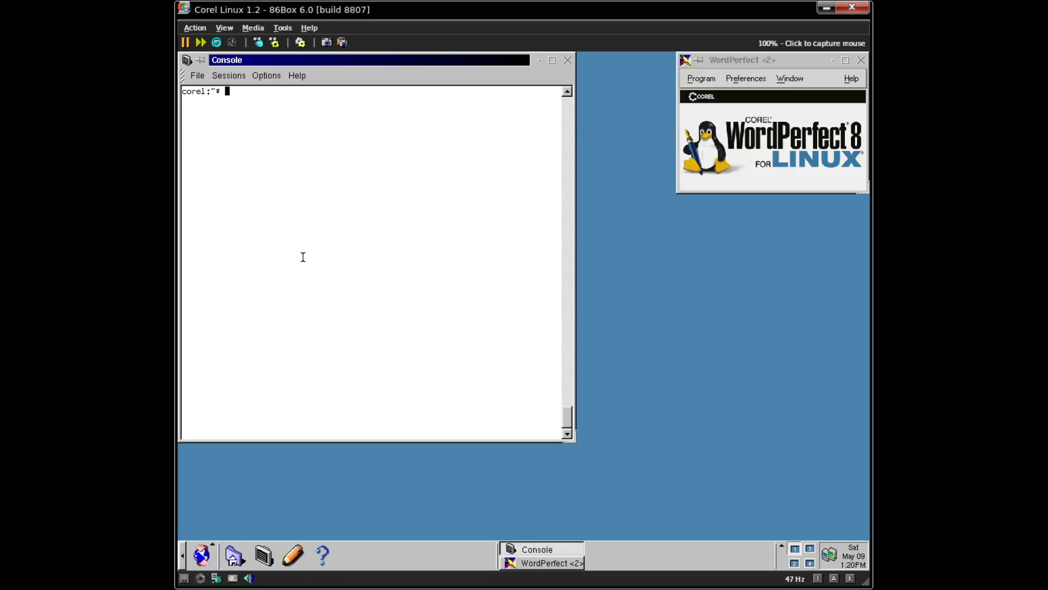
pyautogui.write('unzip')
pyautogui.press('Return')
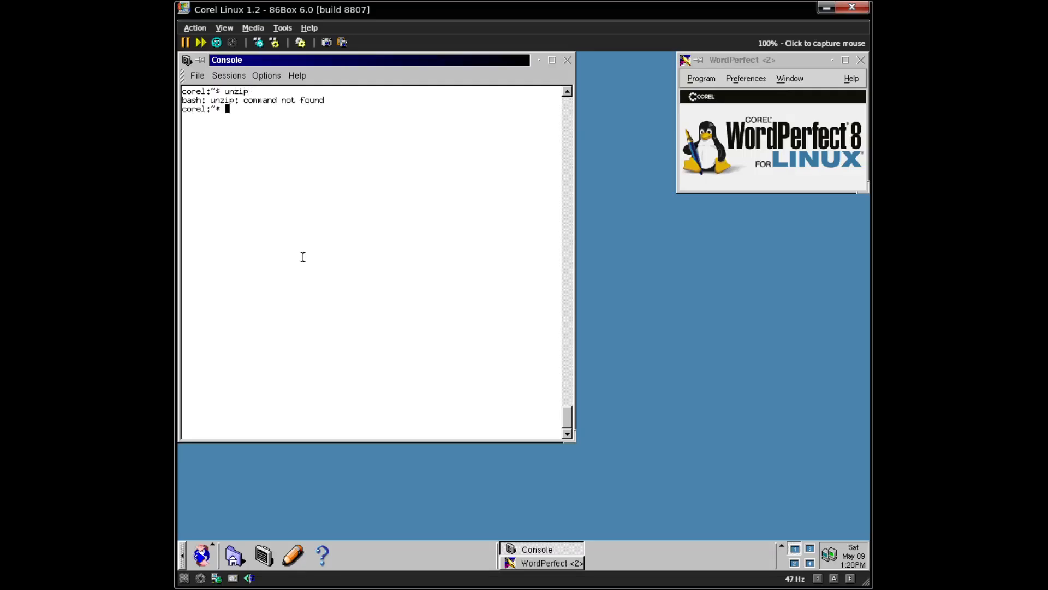
pyautogui.write('zip')
pyautogui.press('Return')
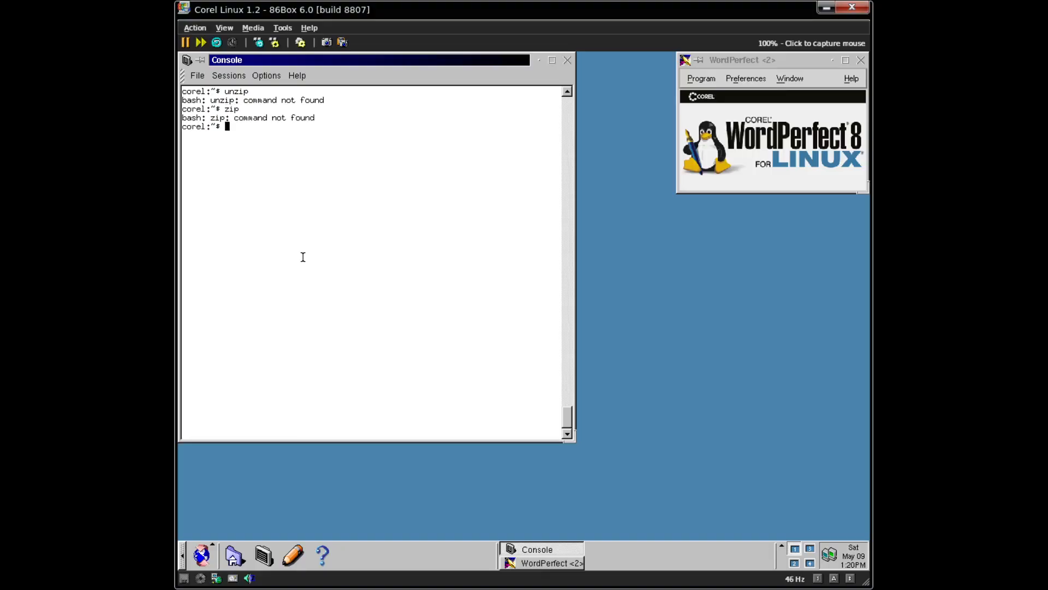
# - Try apt-get and su 0, then run su - to switch to root
pyautogui.write('apt-get')
pyautogui.press('Return')
pyautogui.write('su 0')
pyautogui.press('Return')
pyautogui.write('su 0-')
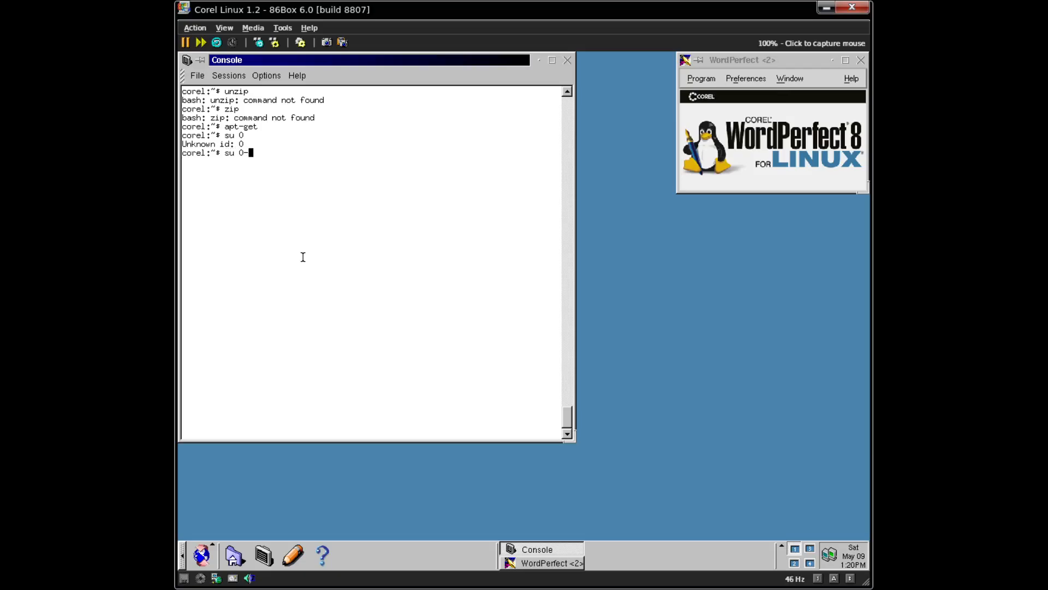
pyautogui.press('BackSpace')
pyautogui.press('BackSpace')
pyautogui.write('-')
pyautogui.press('Return')
pyautogui.press('Return')
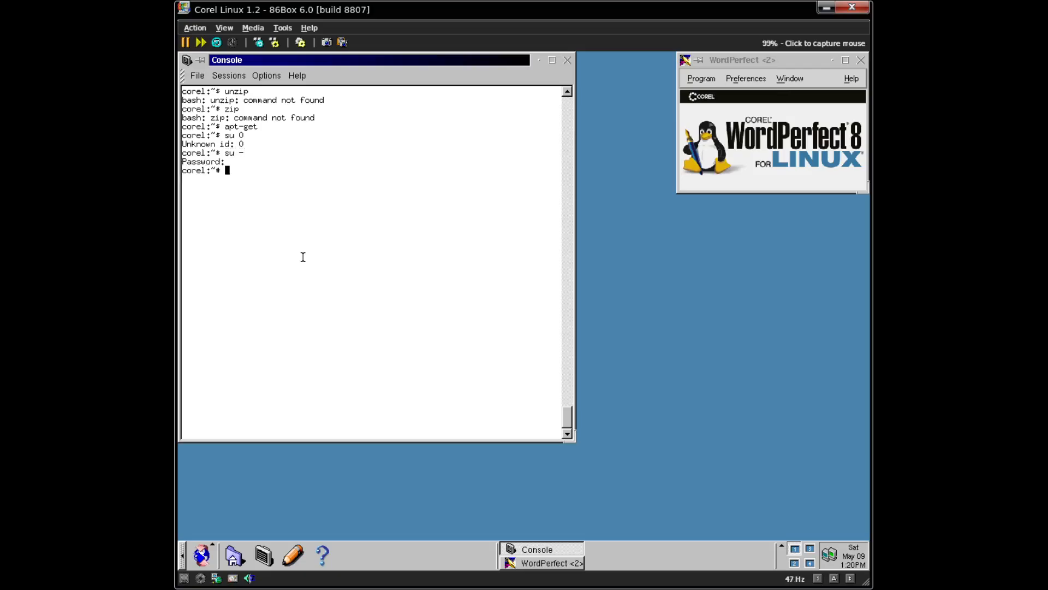
# - Clear the screen and run apt-get install unzip, which fails
pyautogui.hotkey('ctrl', 'l')
pyautogui.write('apt0-get')
pyautogui.press('BackSpace')
pyautogui.press('BackSpace')
pyautogui.press('BackSpace')
pyautogui.press('BackSpace')
pyautogui.press('BackSpace')
pyautogui.press('BackSpace')
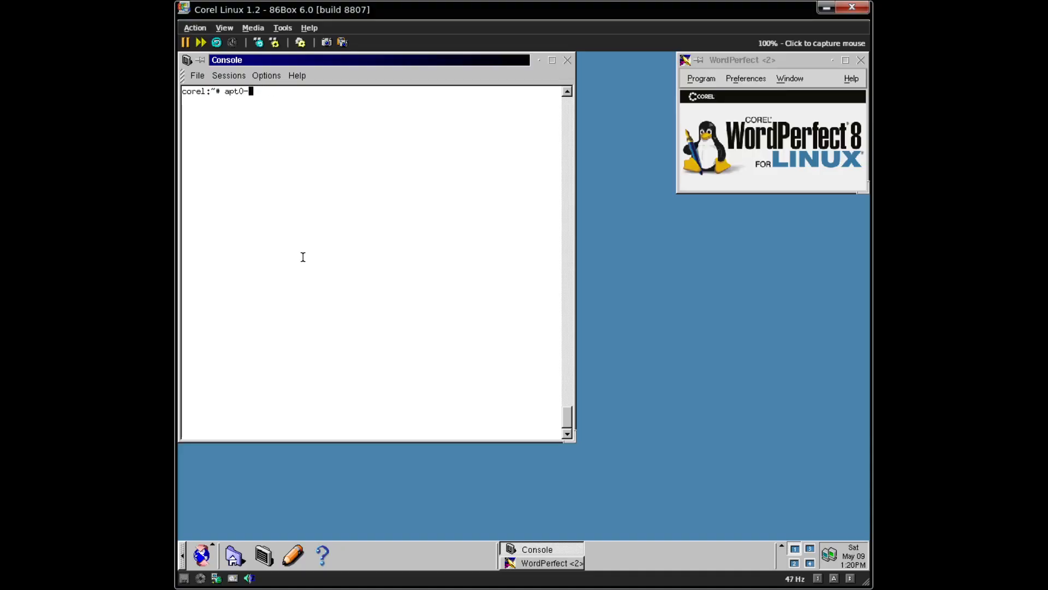
pyautogui.write('-get install unzip')
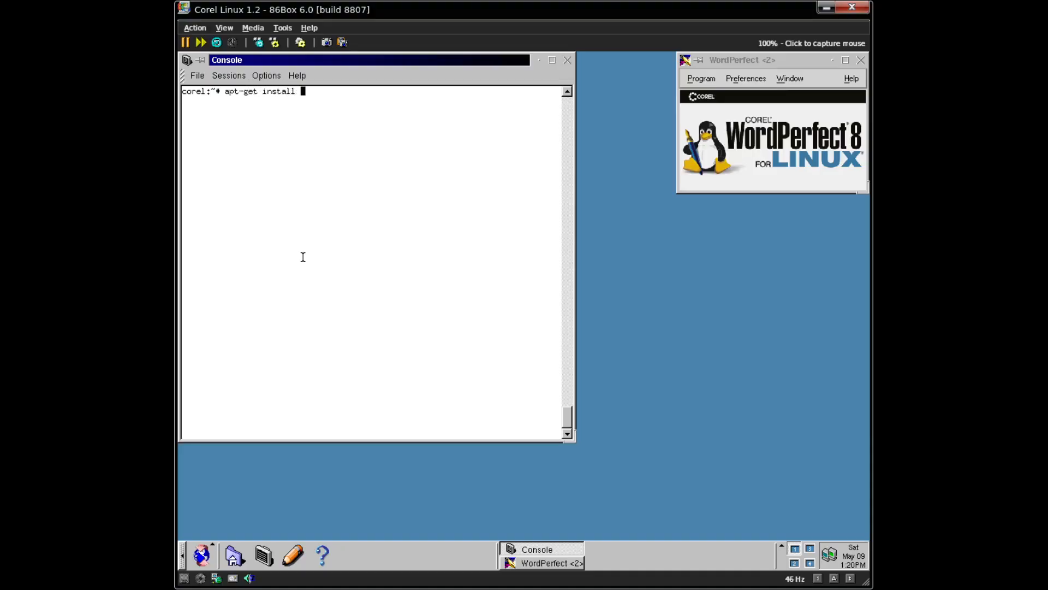
pyautogui.press('Return')
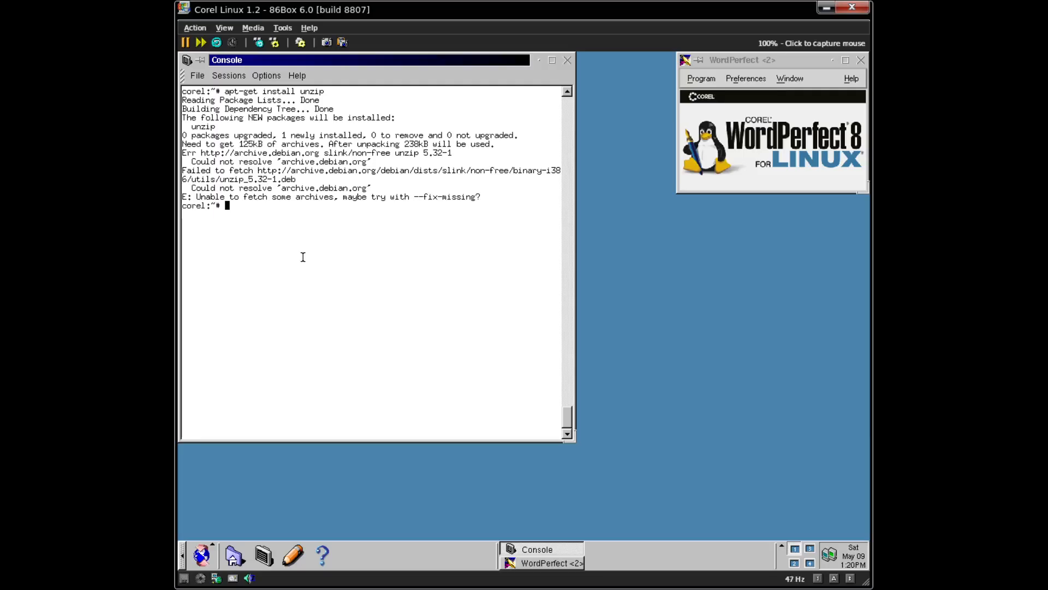
# - Ping the build host, start networking with netstart, then ping again successfully
pyautogui.write('ping slow.c2dt')
pyautogui.write('hui9')
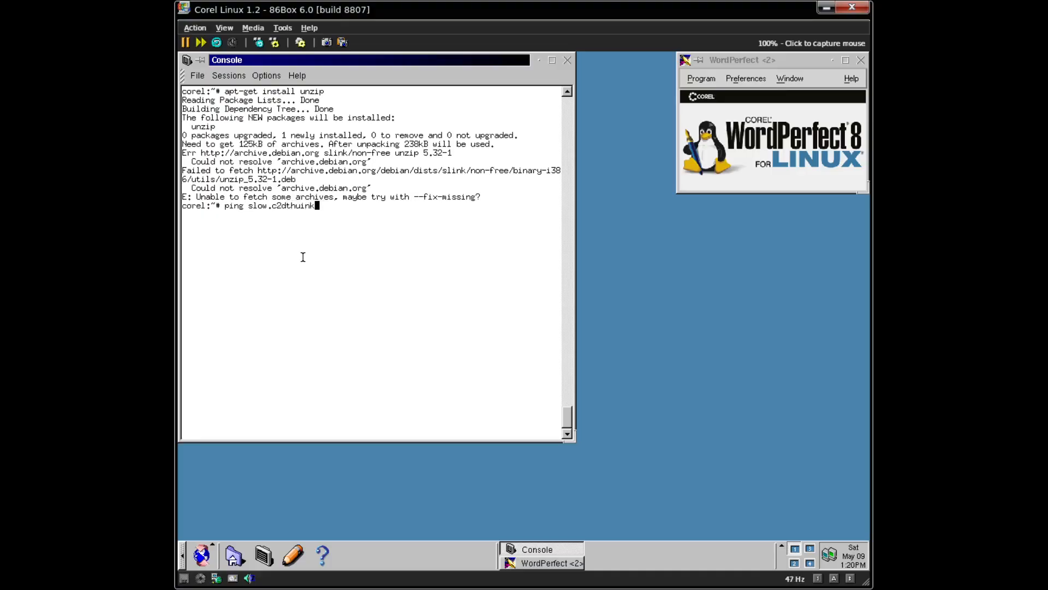
pyautogui.press('BackSpace')
pyautogui.press('BackSpace')
pyautogui.press('BackSpace')
pyautogui.write('inkcentre.com')
pyautogui.press('Return')
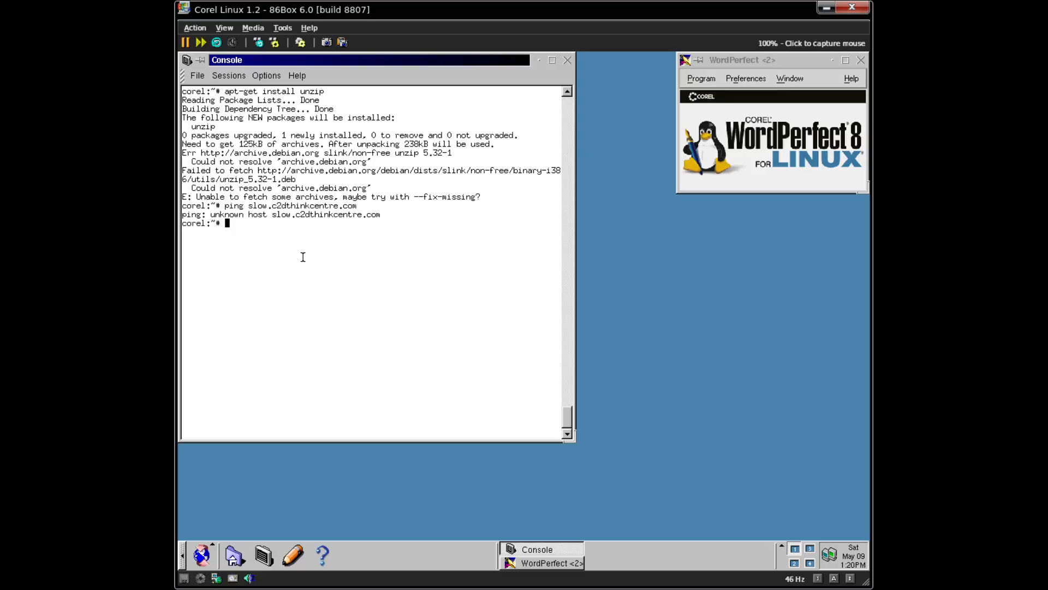
pyautogui.write('netstart')
pyautogui.press('Return')
pyautogui.press('Up')
pyautogui.press('Up')
pyautogui.press('Return')
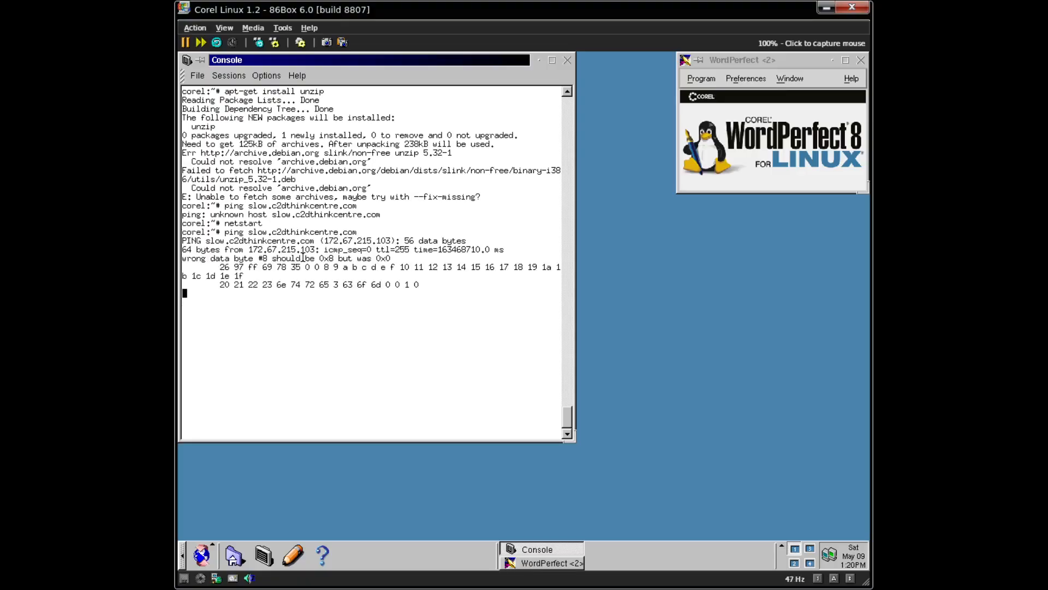
pyautogui.hotkey('ctrl', 'c')
pyautogui.press('Up')
pyautogui.press('Up')
pyautogui.press('Down')
pyautogui.hotkey('ctrl', 'l')
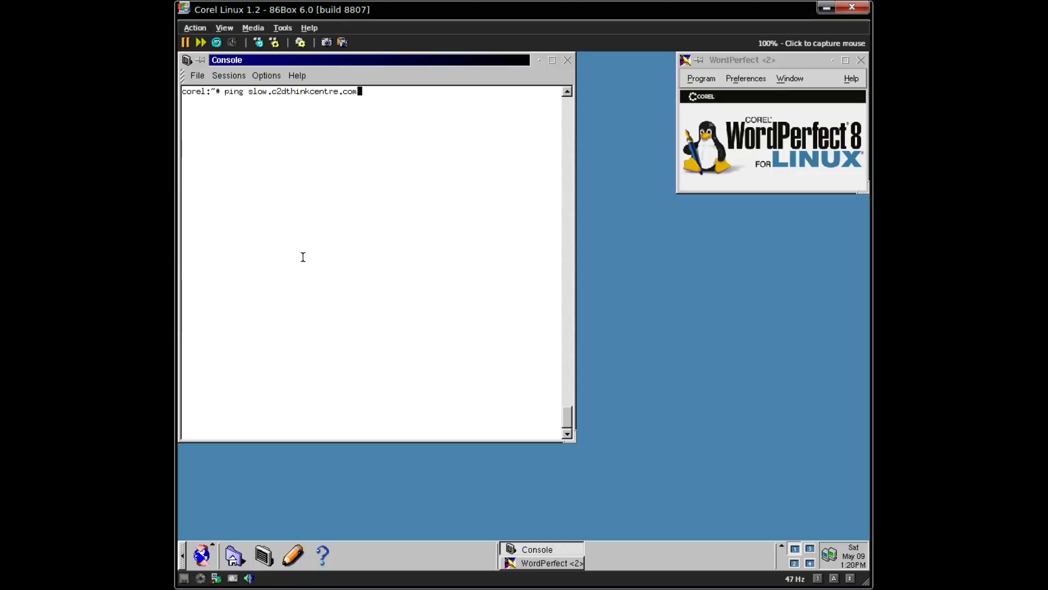
# - Rerun apt-get install unzip, confirm unzip runs, and begin the wget download command
pyautogui.press('Up')
pyautogui.press('Up')
pyautogui.press('Up')
pyautogui.press('Return')
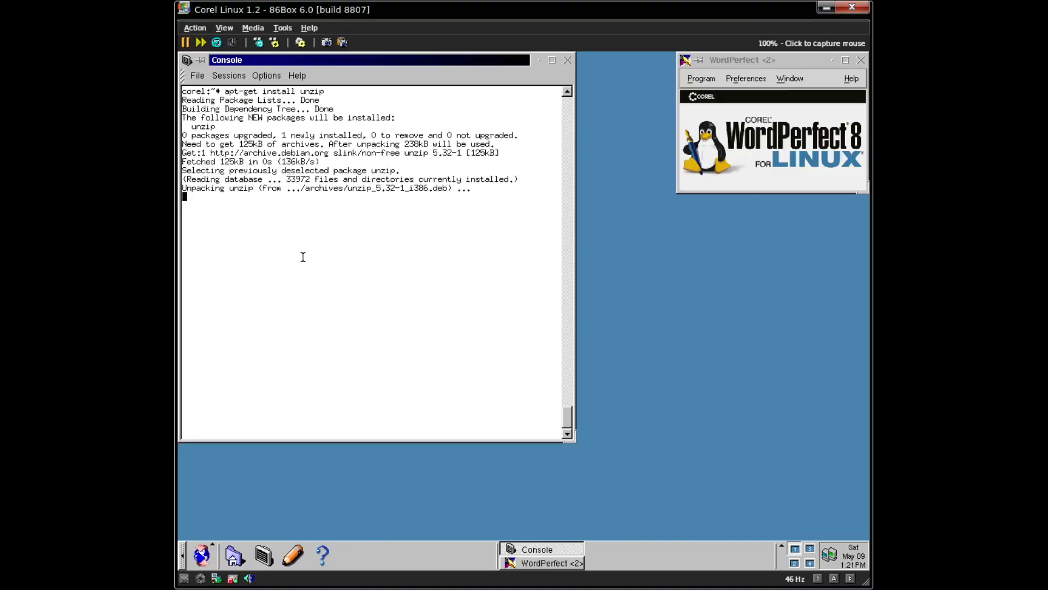
pyautogui.press('Up')
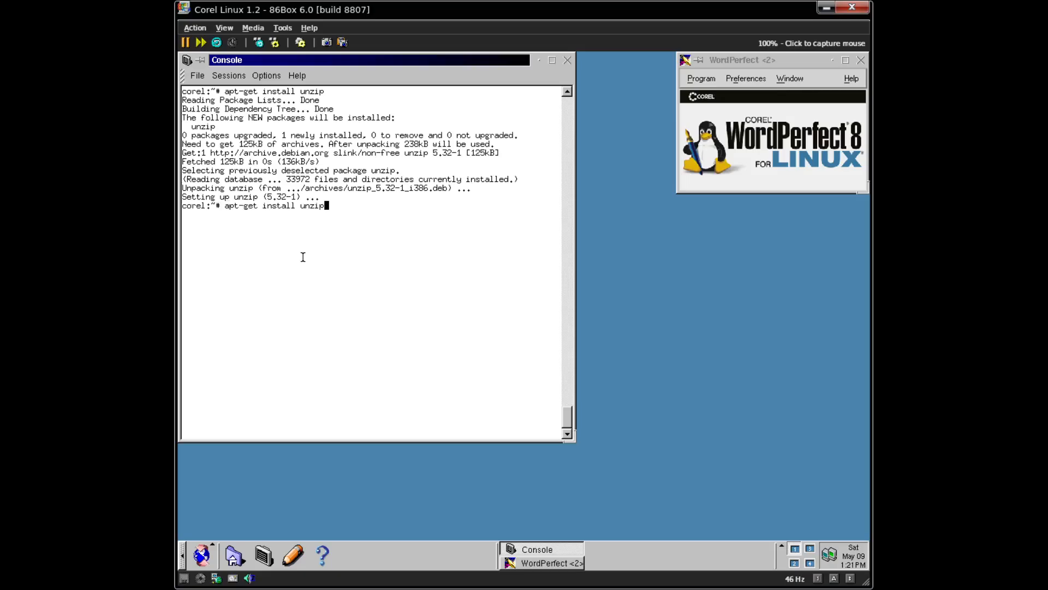
pyautogui.press('Down')
pyautogui.write('unzip')
pyautogui.press('Return')
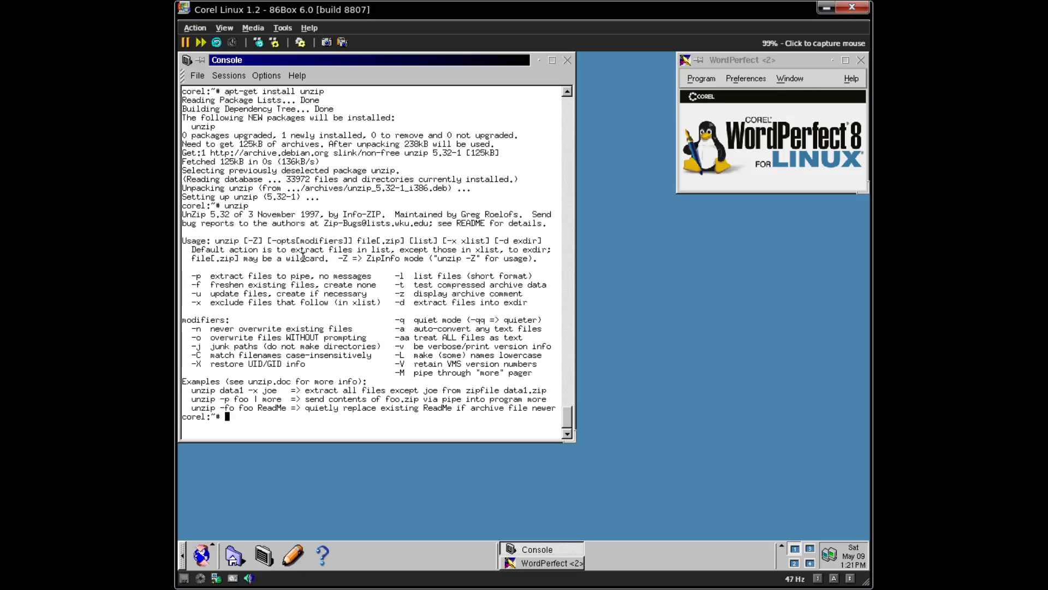
pyautogui.hotkey('ctrl', 'l')
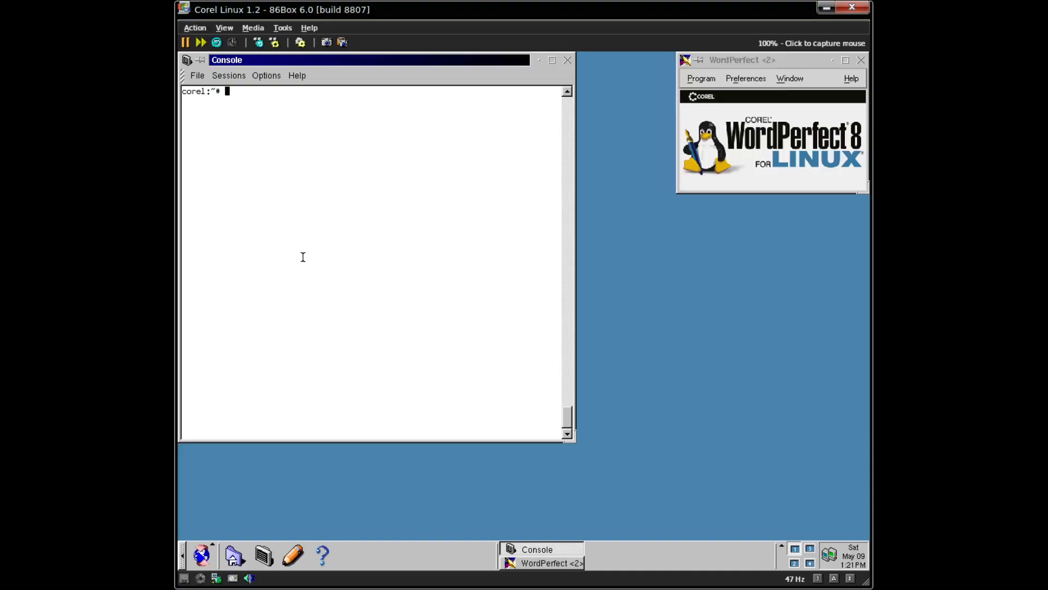
pyautogui.write('wget 192.168.1.90:3923/')
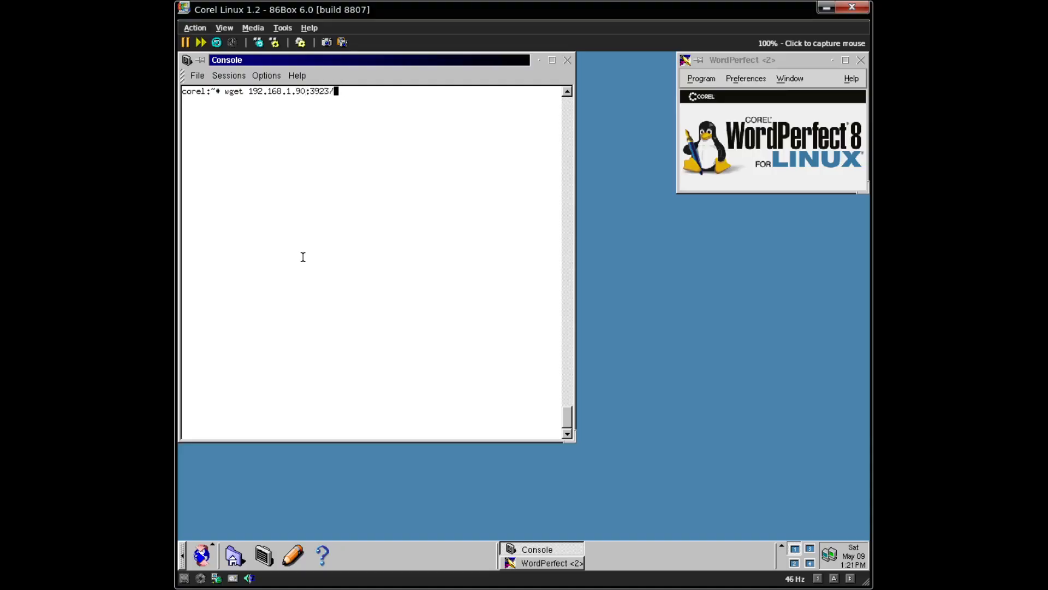
pyautogui.write('Dwonlaods/')
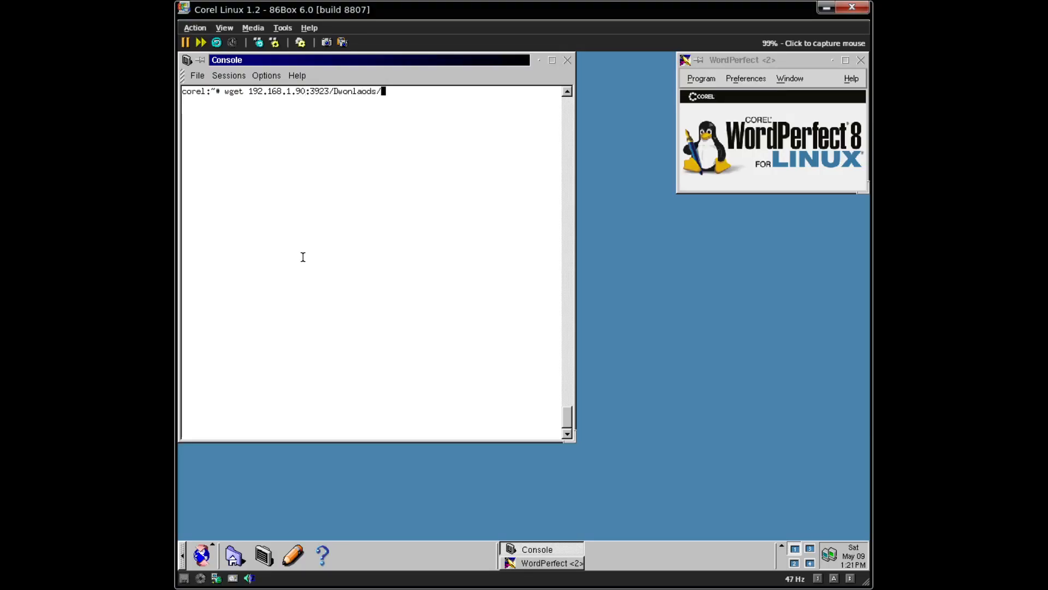
# - Download Downloads/wolfssl-master.zip from 192.168.1.90:3923 with wget
pyautogui.press('BackSpace')
pyautogui.press('BackSpace')
pyautogui.press('BackSpace')
pyautogui.press('BackSpace')
pyautogui.press('BackSpace')
pyautogui.write('oad')
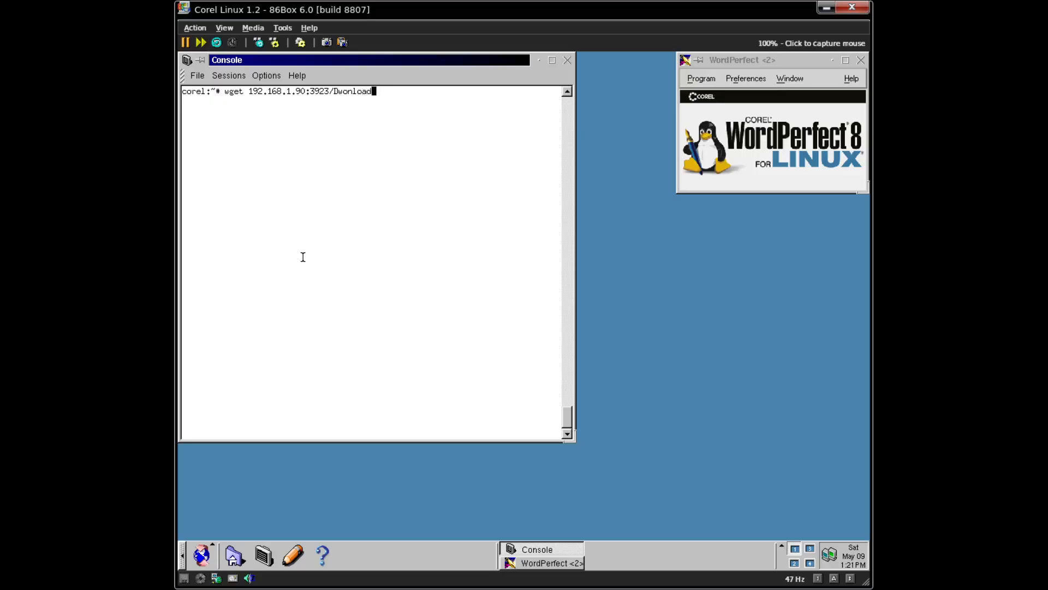
pyautogui.press('BackSpace')
pyautogui.press('BackSpace')
pyautogui.press('BackSpace')
pyautogui.press('BackSpace')
pyautogui.press('BackSpace')
pyautogui.press('BackSpace')
pyautogui.press('BackSpace')
pyautogui.write('iwb')
pyautogui.press('BackSpace')
pyautogui.press('BackSpace')
pyautogui.press('BackSpace')
pyautogui.write('ownloads/wolfssl-master.zip')
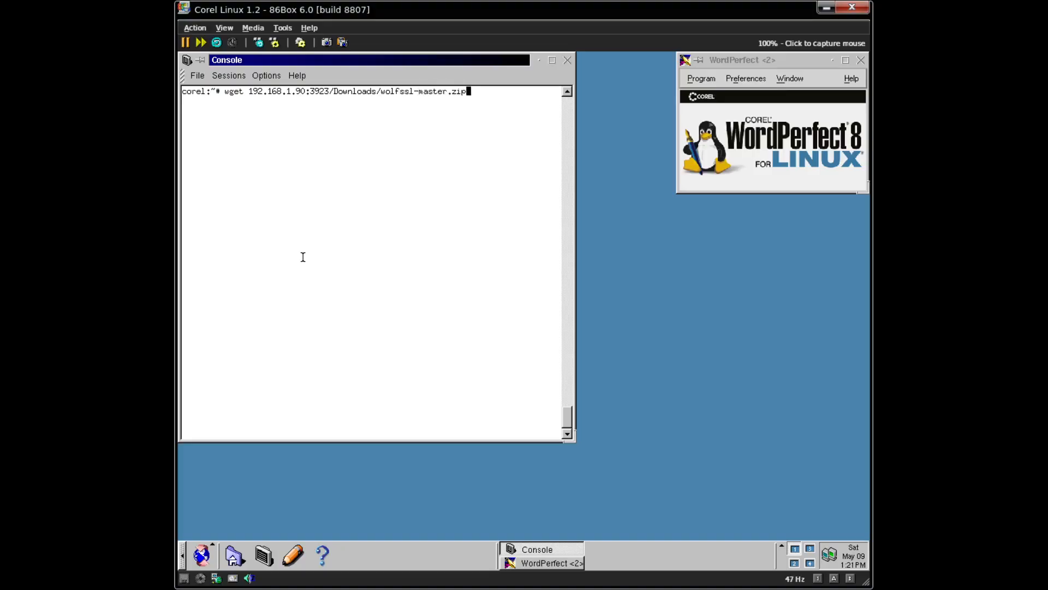
pyautogui.press('Return')
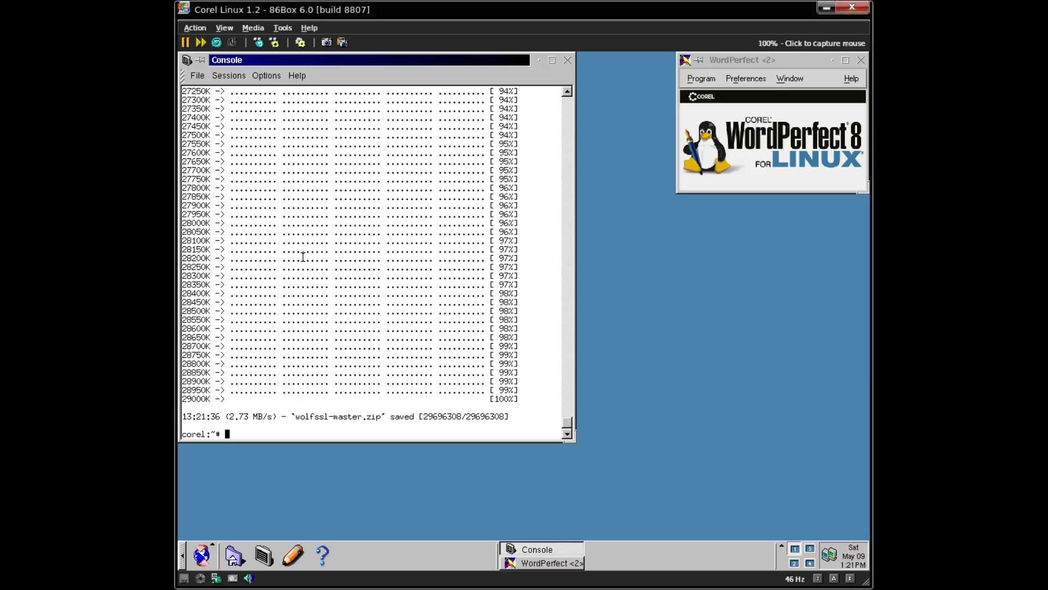
# - Create and enter a src folder, then unzip ../wolfssl-master.zip there
pyautogui.write('unzip')
pyautogui.press('BackSpace')
pyautogui.press('BackSpace')
pyautogui.press('BackSpace')
pyautogui.press('BackSpace')
pyautogui.press('BackSpace')
pyautogui.write('mkdir src')
pyautogui.press('Return')
pyautogui.write('cd src')
pyautogui.press('Return')
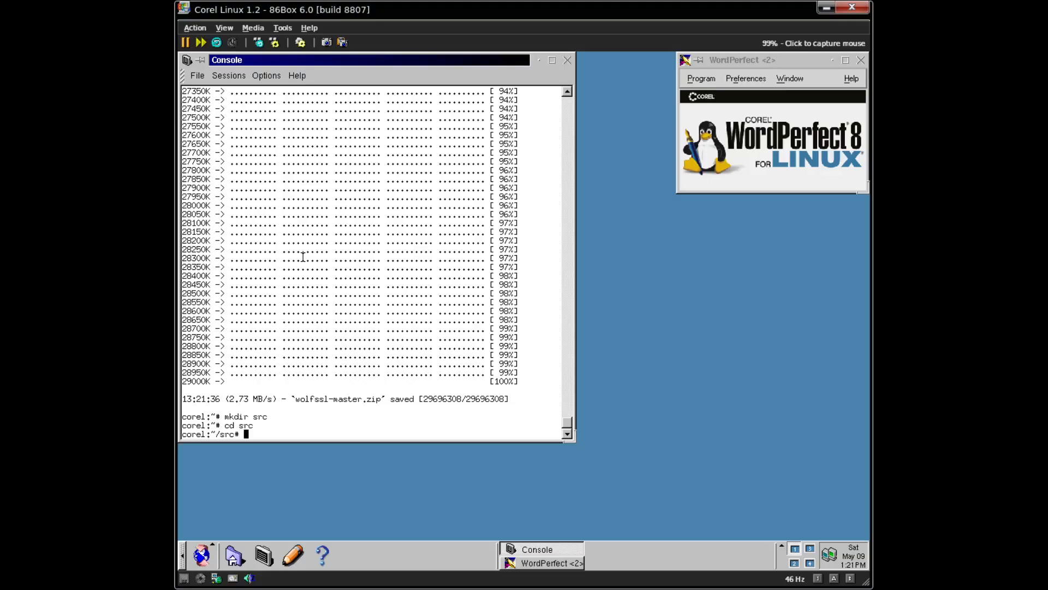
pyautogui.write('unzip ../wolfssl-master.zip')
pyautogui.press('Return')
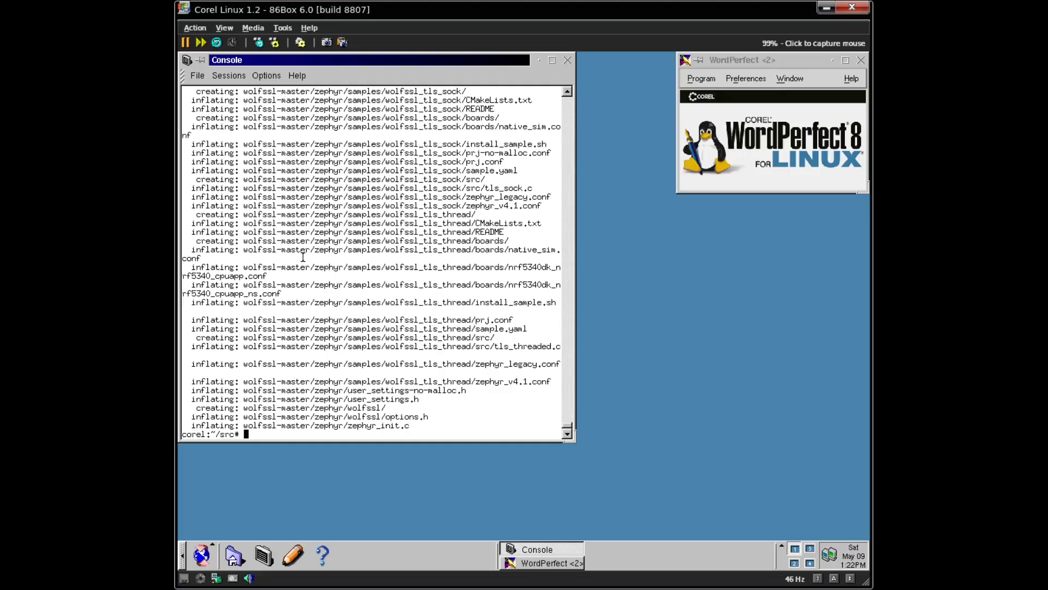
# - Change into wolfssl-master, clear the screen, and list its contents
pyautogui.write('cd wo')
pyautogui.press('Tab')
pyautogui.press('Return')
pyautogui.hotkey('ctrl', 'l')
pyautogui.write('ls')
pyautogui.press('Return')
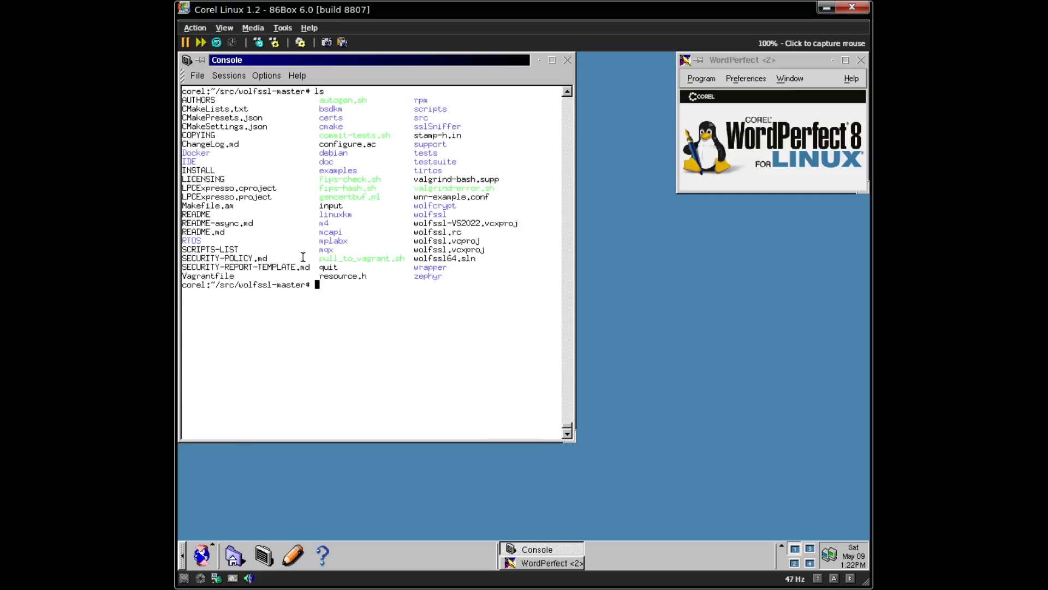
# - Clear the screen and run ./autogen.sh
pyautogui.hotkey('ctrl', 'l')
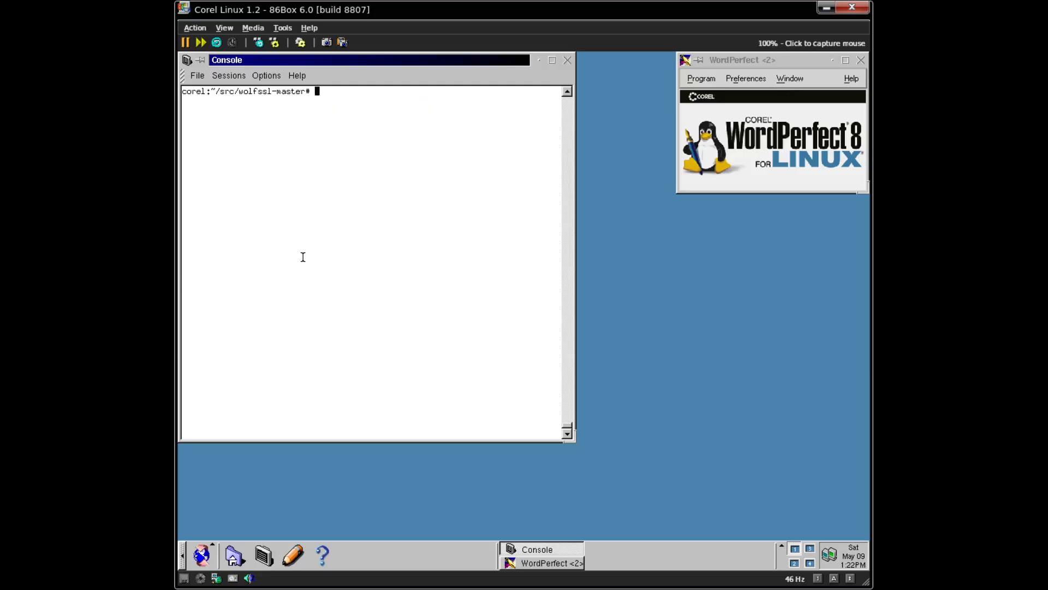
pyautogui.write('./a')
pyautogui.press('Tab')
pyautogui.press('Return')
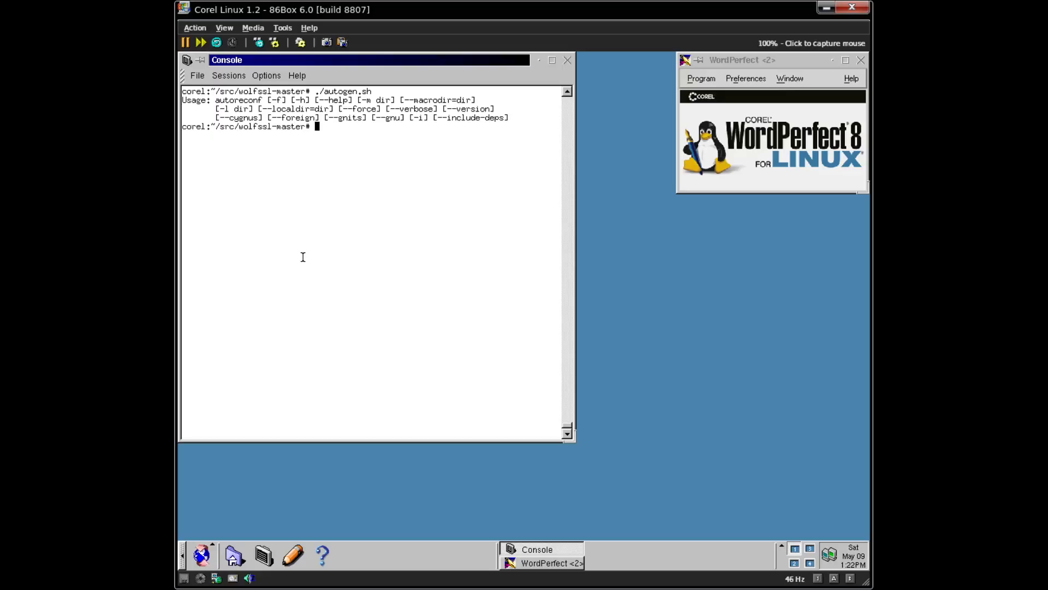
# - Print autogen.sh with cat and scroll back through the script text
pyautogui.press('super')
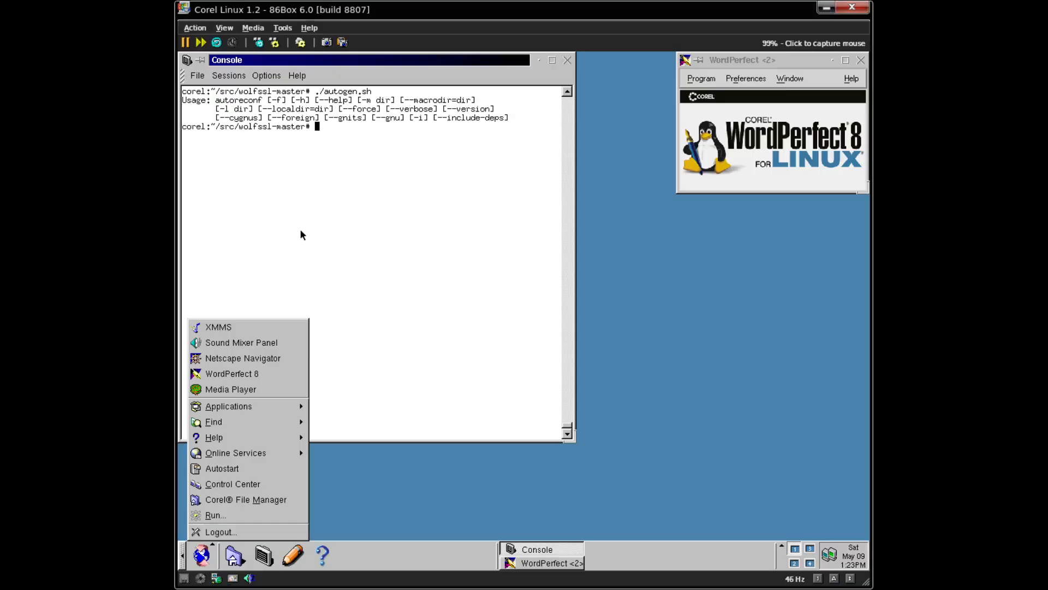
pyautogui.click(337, 230)
pyautogui.hotkey('ctrl', 'l')
pyautogui.write('cat au')
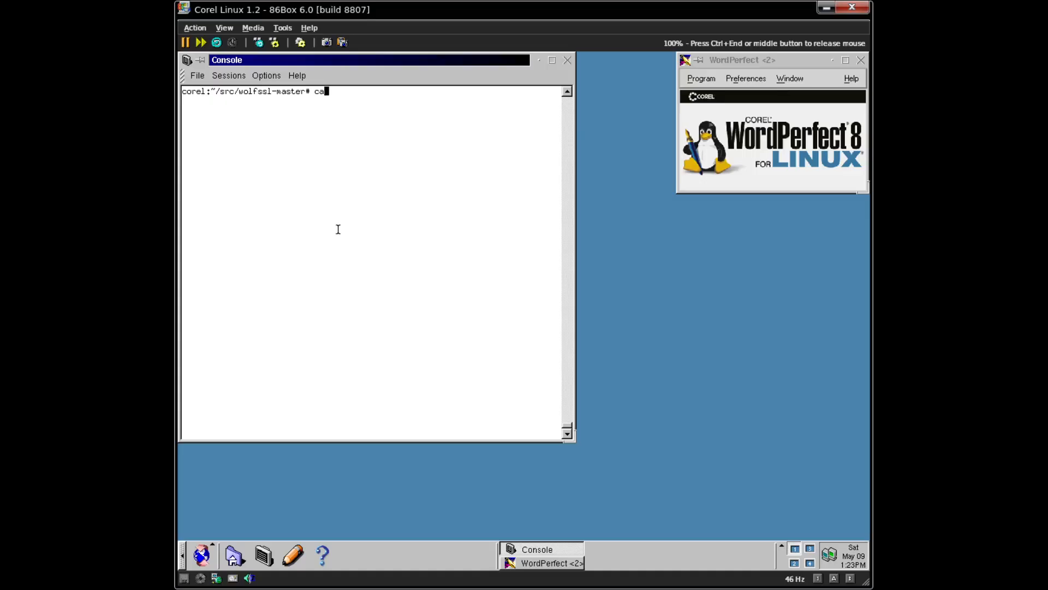
pyautogui.press('Tab')
pyautogui.press('Return')
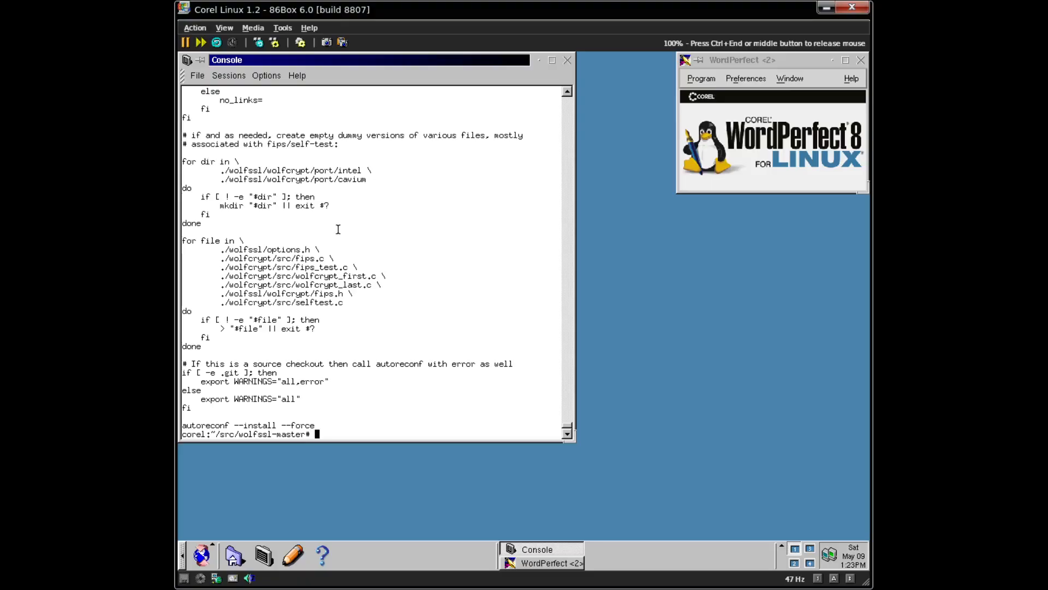
pyautogui.hotkey('shift', 'pageup')
pyautogui.hotkey('shift', 'pageup')
pyautogui.hotkey('shift', 'pageup')
pyautogui.hotkey('shift', 'pagedown')
pyautogui.hotkey('shift', 'pagedown')
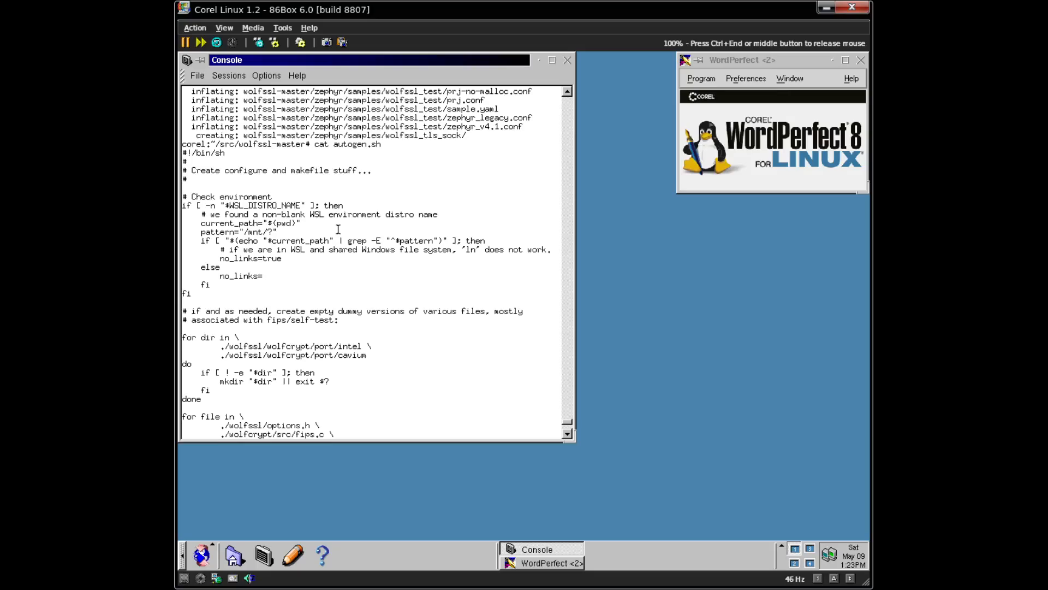
pyautogui.hotkey('shift', 'pagedown')
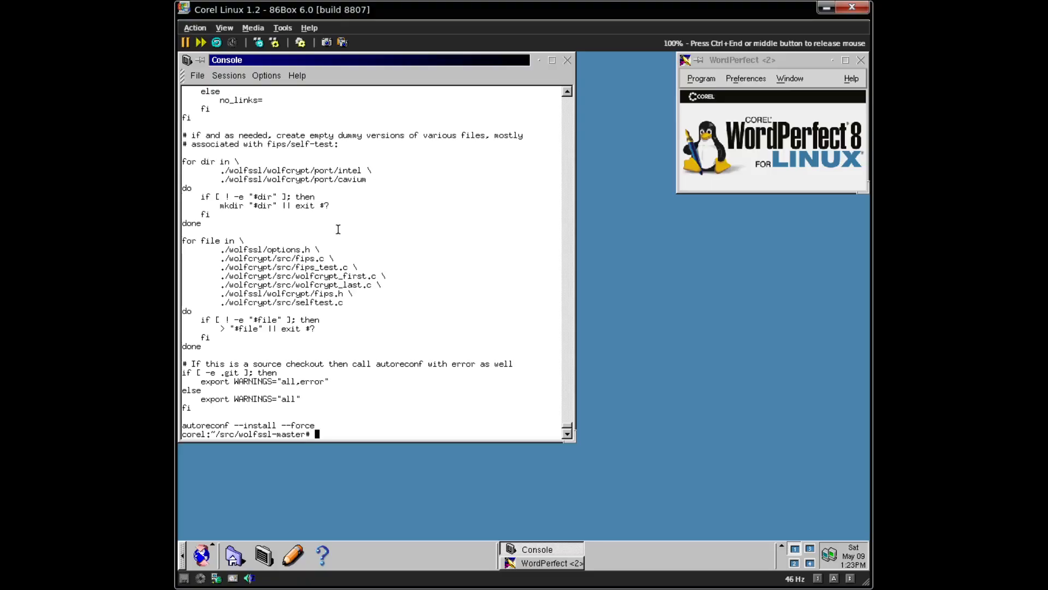
pyautogui.hotkey('shift', 'pageup')
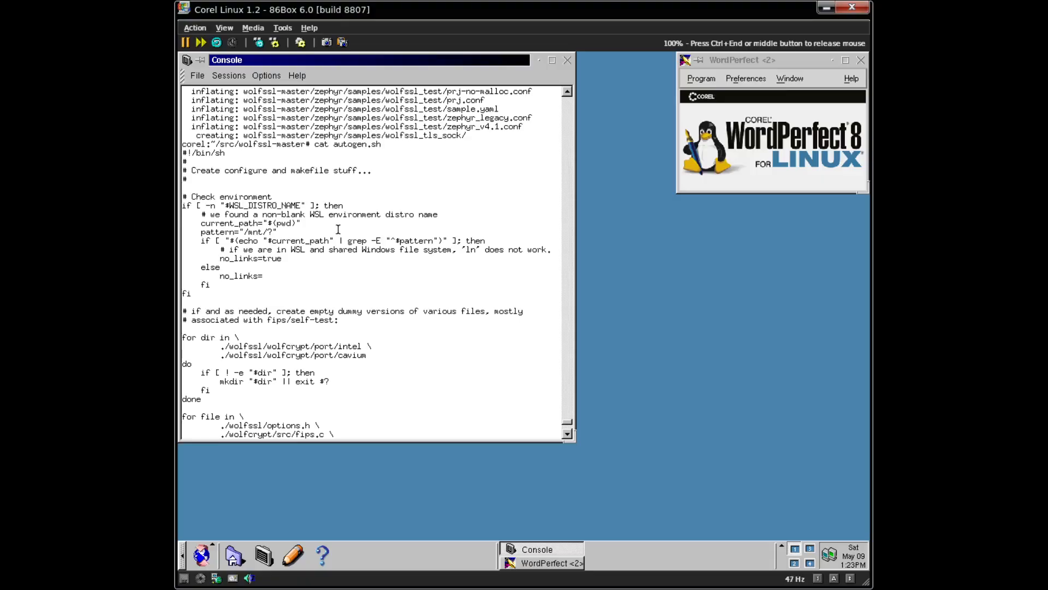
pyautogui.hotkey('shift', 'pagedown')
# - Rerun ./autogen.sh, then run autoreconf --force and list the folder
pyautogui.write('autoreconf')
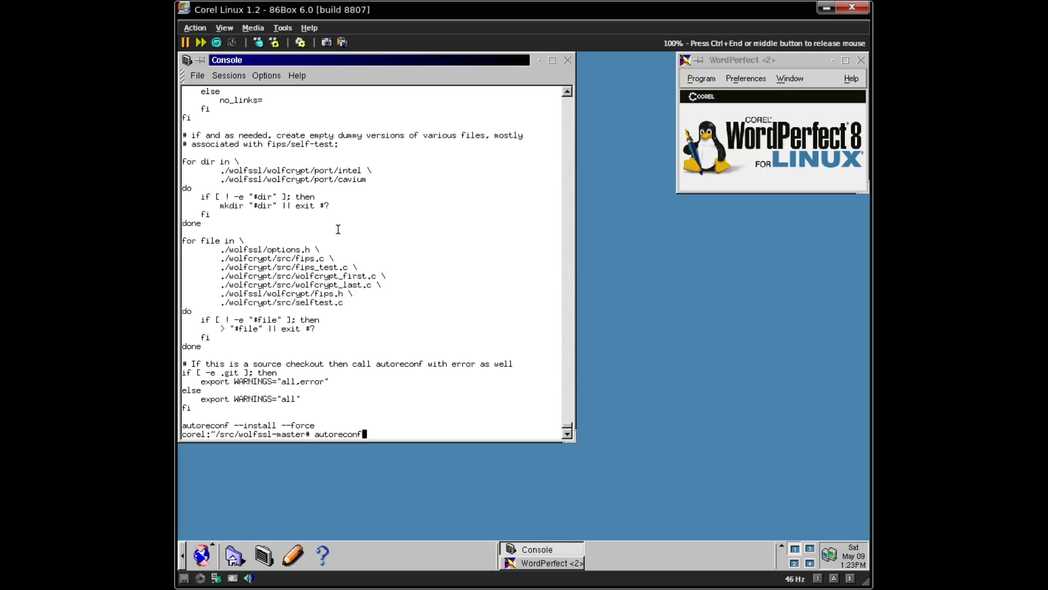
pyautogui.write(' --i')
pyautogui.hotkey('ctrl', 'c')
pyautogui.press('Up')
pyautogui.press('Up')
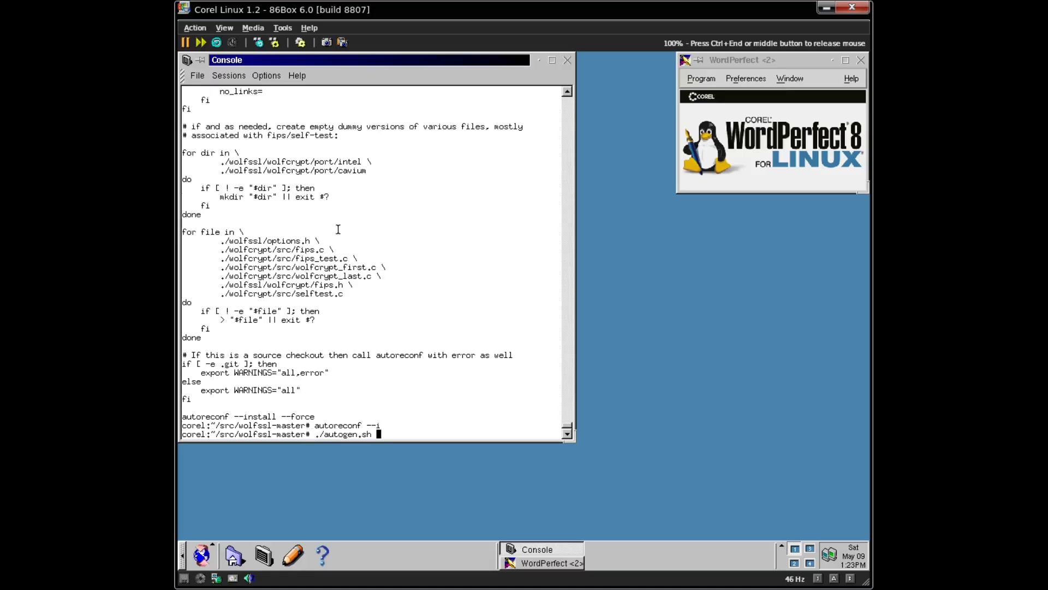
pyautogui.press('Return')
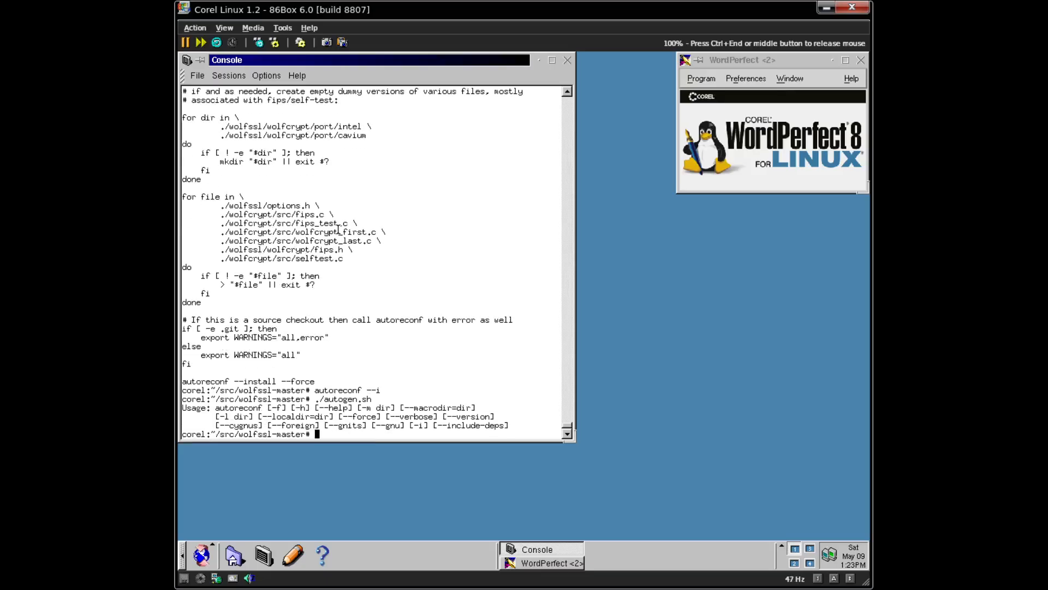
pyautogui.write('autoreconf')
pyautogui.write('--force')
pyautogui.press('Return')
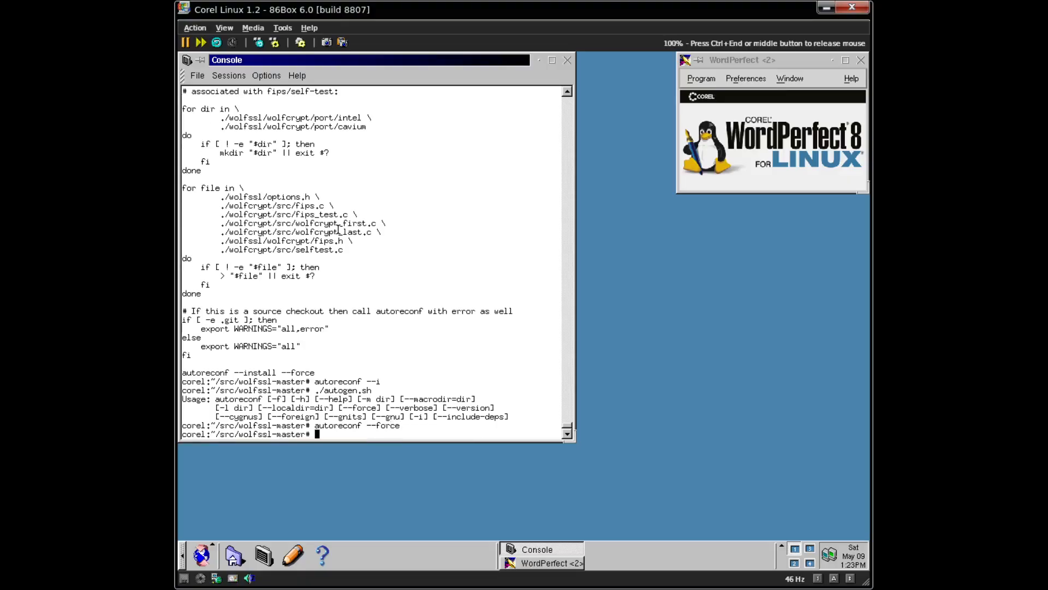
pyautogui.write('ls')
pyautogui.press('Return')
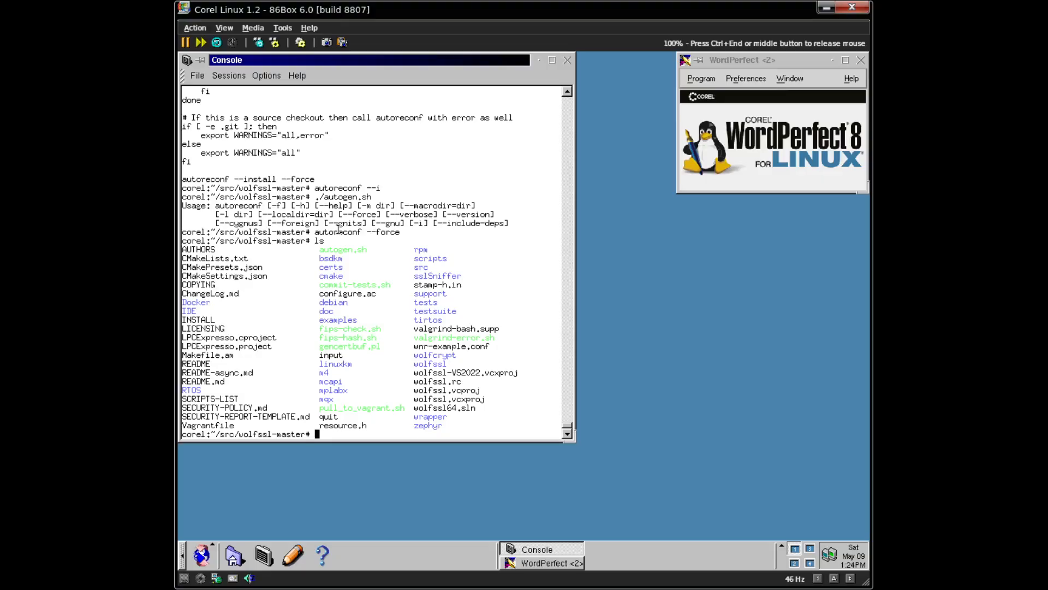
# - Check for xz, try apt-get install xz, then test gz and gzip
pyautogui.hotkey('ctrl', 'End')
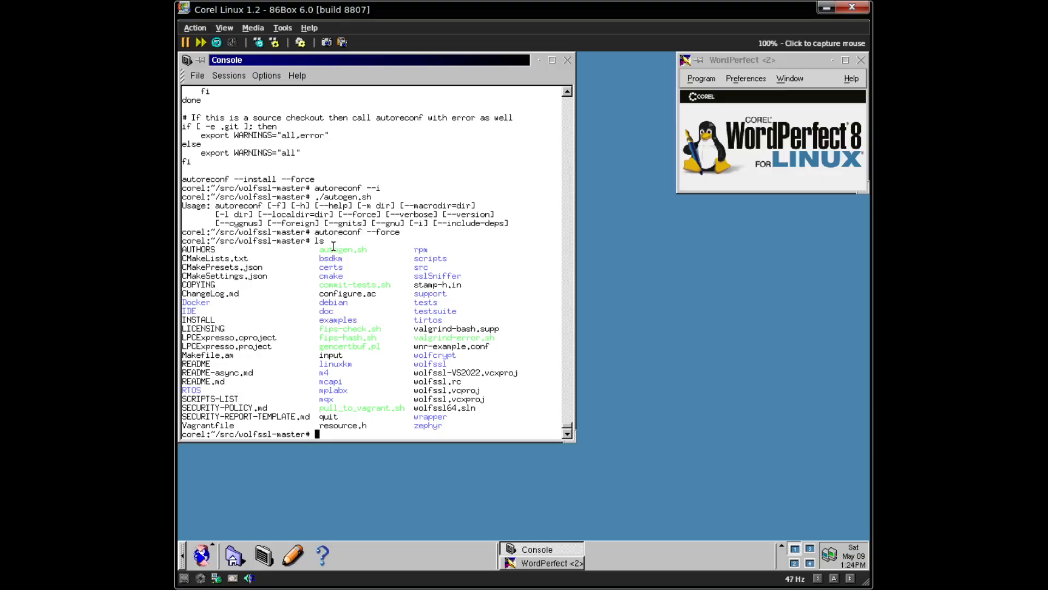
pyautogui.write('xz')
pyautogui.press('Return')
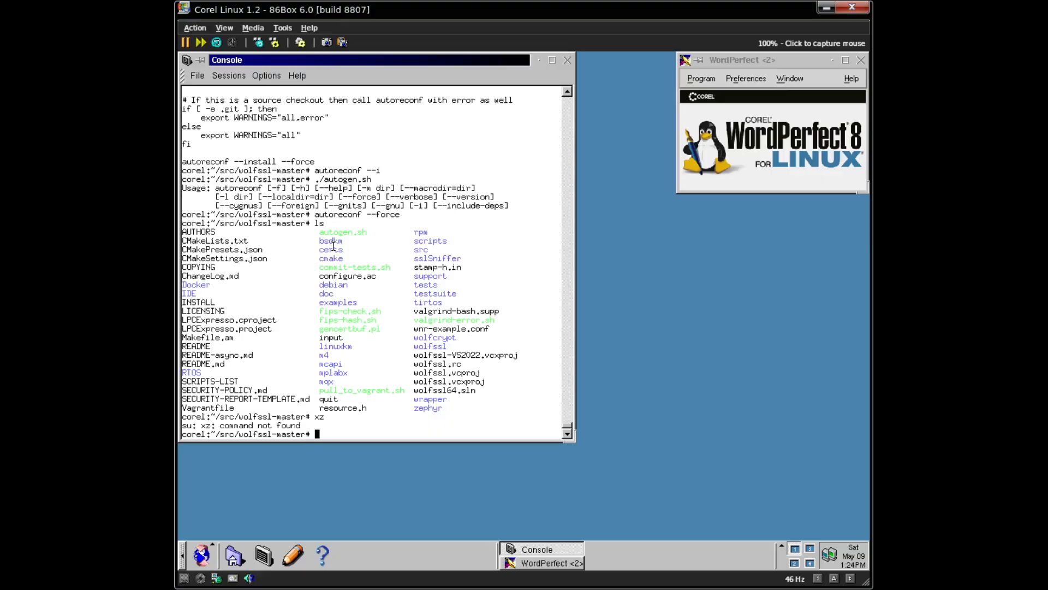
pyautogui.write('apt-get install xz')
pyautogui.press('Return')
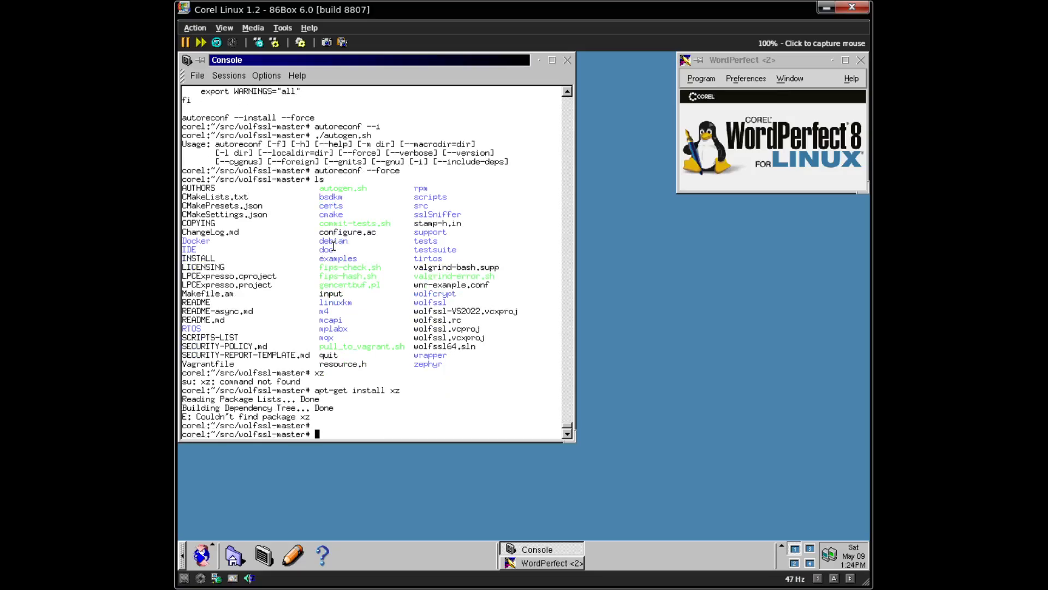
pyautogui.write('gz')
pyautogui.press('Return')
pyautogui.write('gzip')
pyautogui.press('Return')
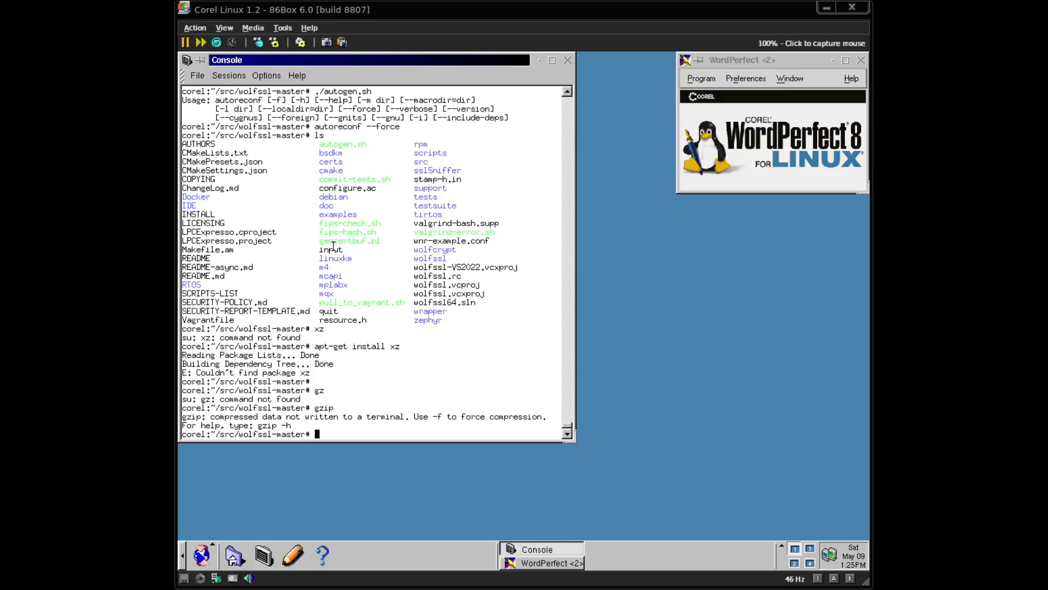
# - Recapture the mouse and move up to ~/src with cd ..
pyautogui.click(333, 247)
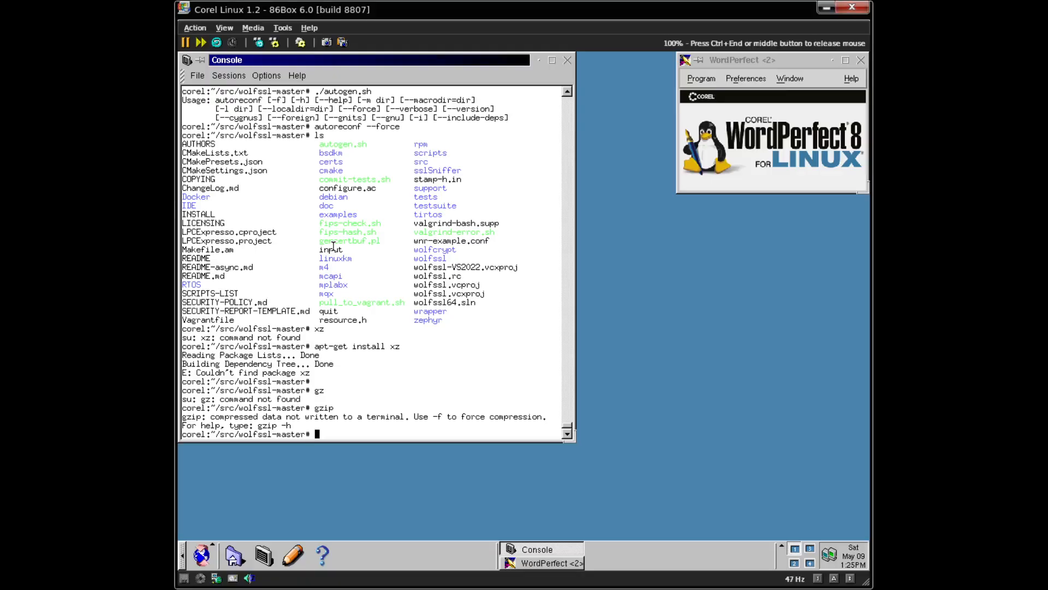
pyautogui.write('wge')
pyautogui.press('BackSpace')
pyautogui.press('BackSpace')
pyautogui.press('BackSpace')
pyautogui.write('cd ..')
pyautogui.press('Return')
# - Download wolfssl.tar.gz from the local server at 192.168.1.90:3923 with wget
pyautogui.write('rm')
pyautogui.press('BackSpace')
pyautogui.press('BackSpace')
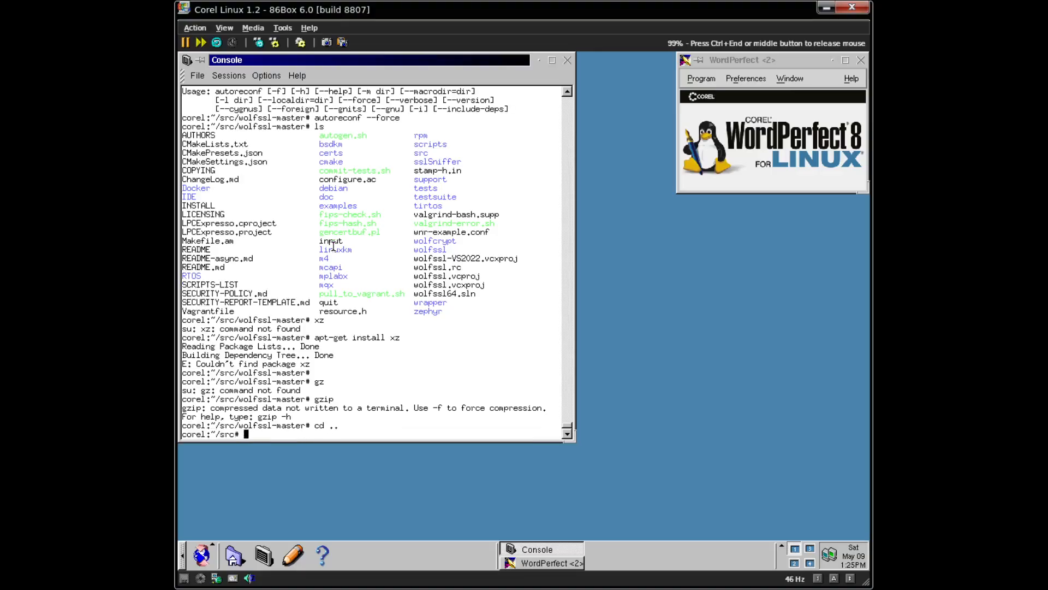
pyautogui.write('wget 192.168.1.90:3923/')
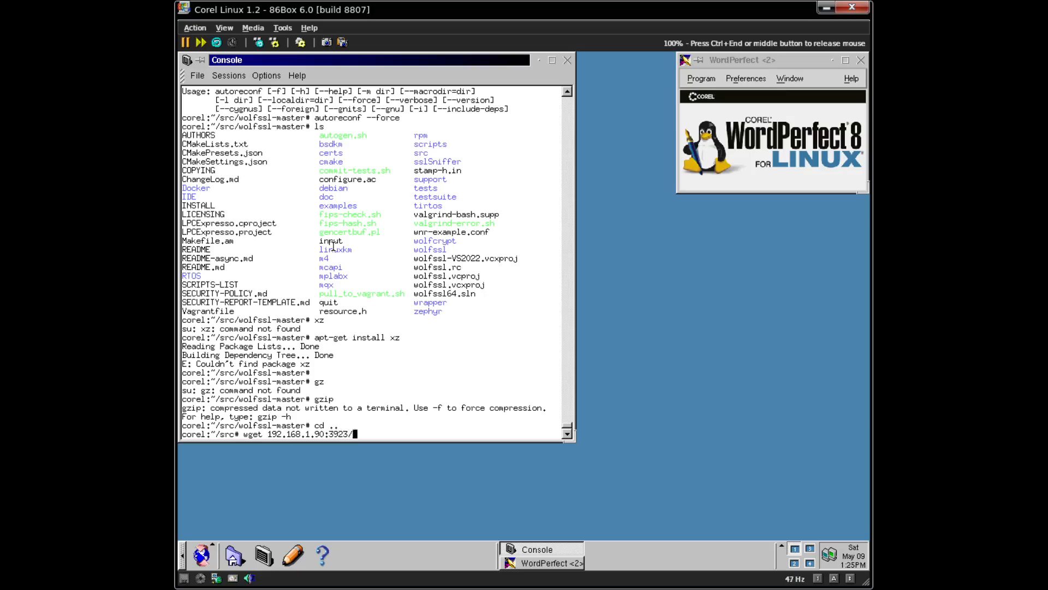
pyautogui.write('src/wolfssl.tar.gz')
pyautogui.press('Return')
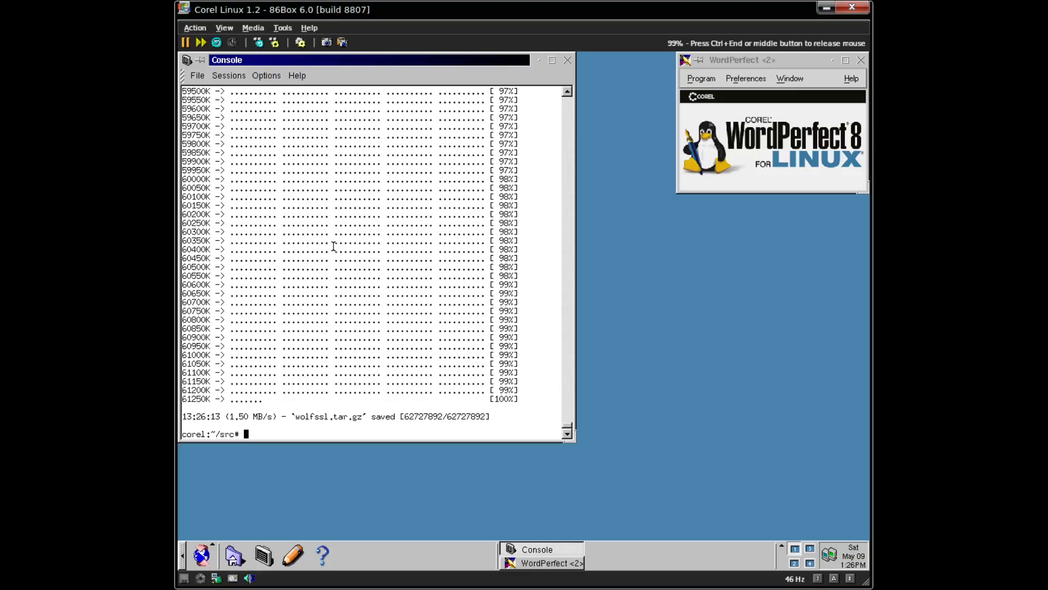
# - Extract the wolfssl.tar.gz archive with tar xzvf
pyautogui.write('tar xzvf wolfssl')
pyautogui.press('Return')
pyautogui.press('Up')
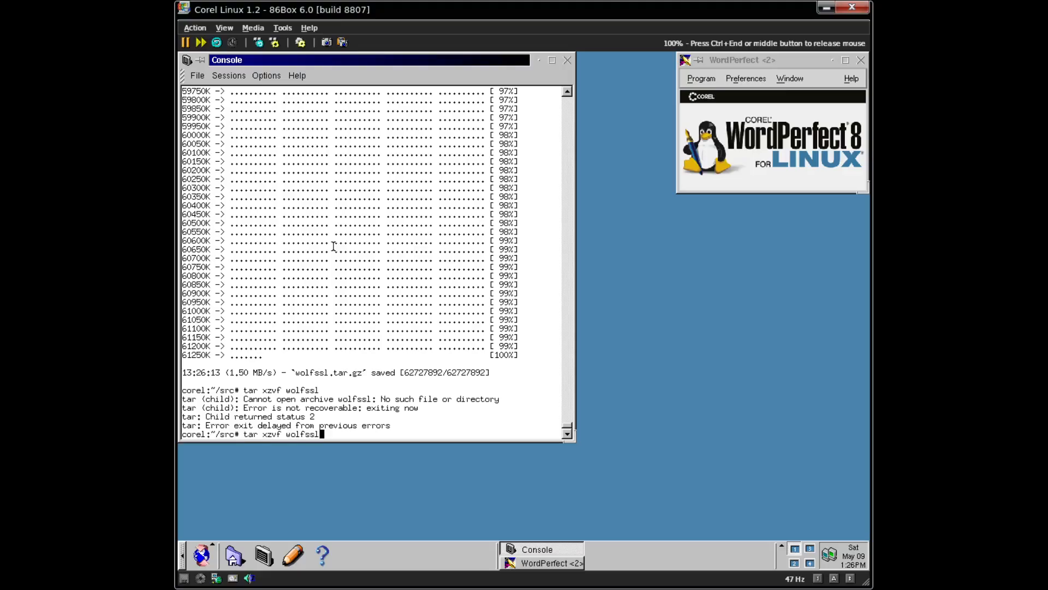
pyautogui.write(',.')
pyautogui.press('BackSpace')
pyautogui.press('BackSpace')
pyautogui.press('Tab')
pyautogui.press('Return')
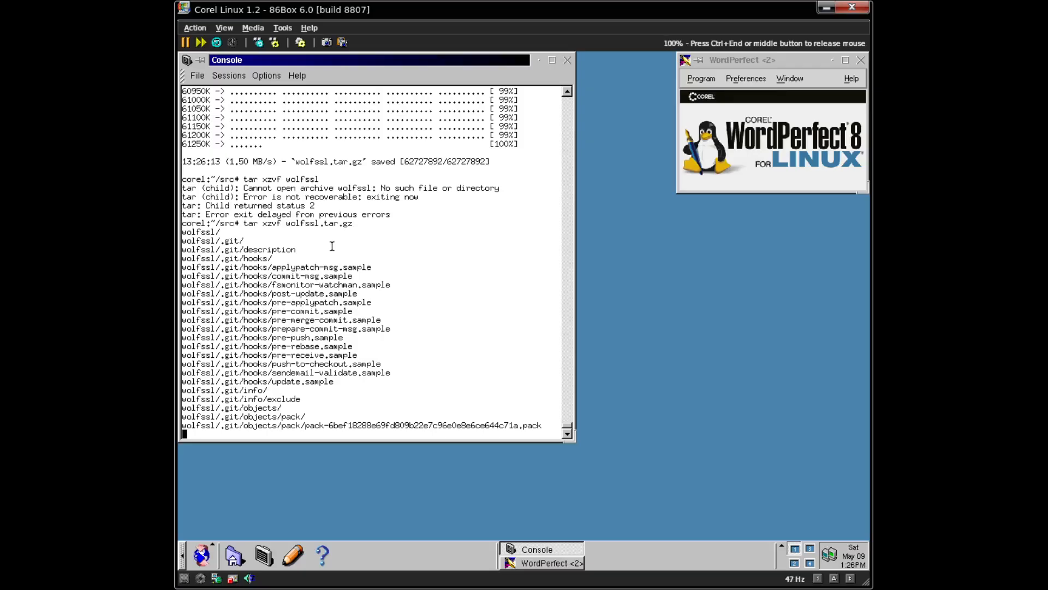
pyautogui.hotkey('ctrl', 'End')
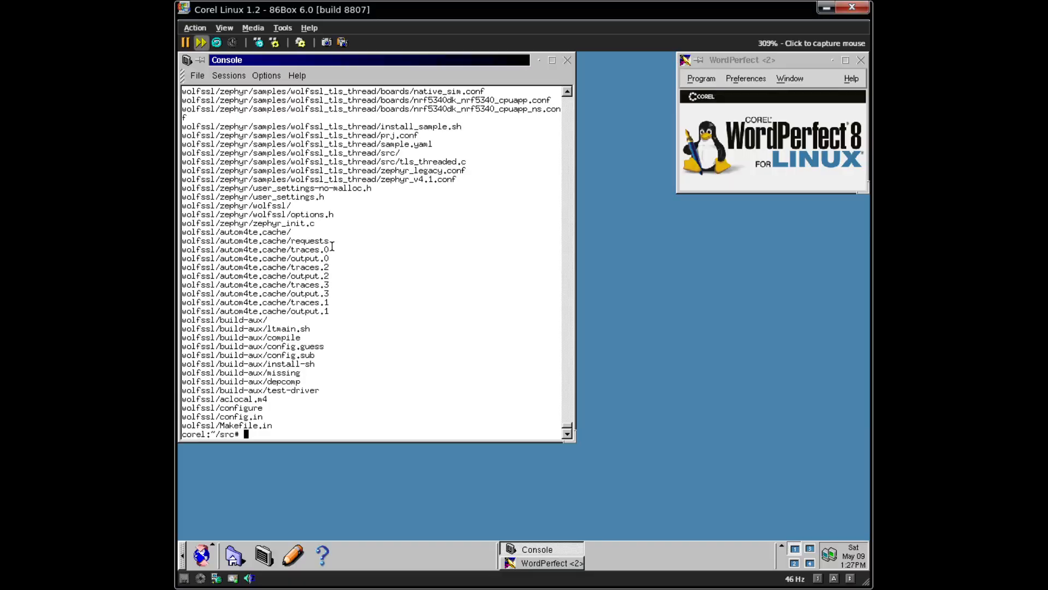
# - Change into the extracted wolfssl folder and clear the console
pyautogui.write('cd wolfssl')
pyautogui.press('Return')
pyautogui.hotkey('ctrl', 'l')
# - Show the wolfSSL configure help, piping './configure --help' through less
pyautogui.write('./configure')
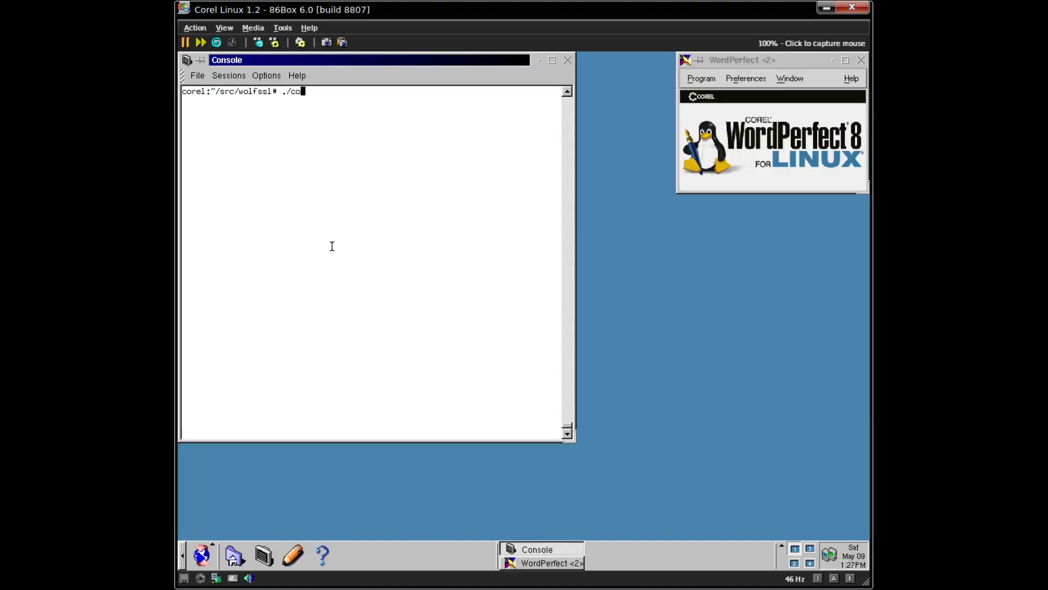
pyautogui.write('elp')
pyautogui.press('Return')
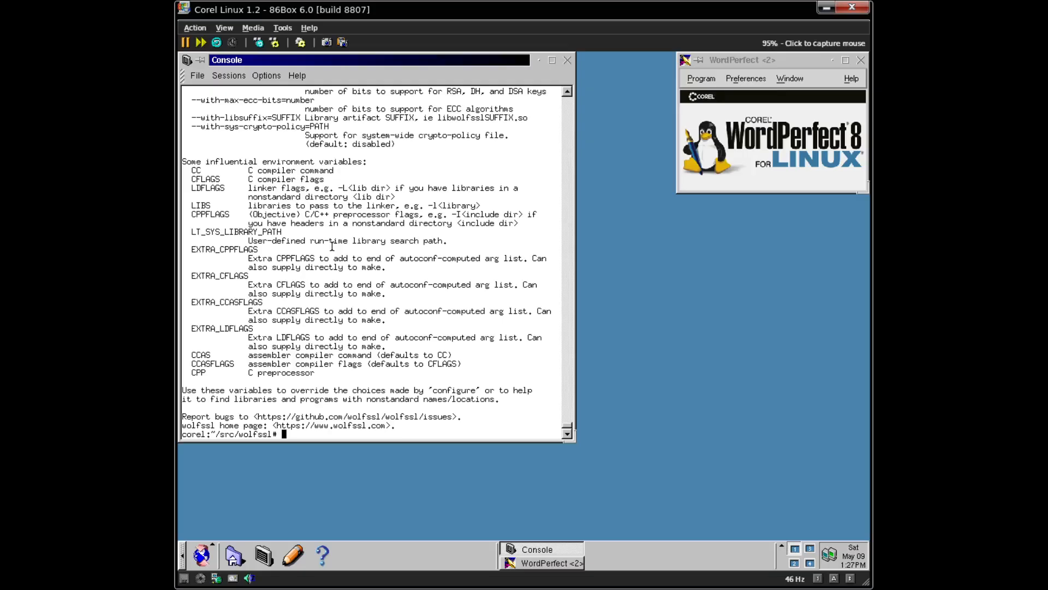
pyautogui.press('Up')
pyautogui.press('BackSpace')
pyautogui.press('BackSpace')
pyautogui.press('BackSpace')
pyautogui.press('BackSpace')
pyautogui.press('BackSpace')
pyautogui.press('BackSpace')
pyautogui.press('BackSpace')
pyautogui.press('Up')
pyautogui.press('Down')
pyautogui.write('--help|less')
pyautogui.press('Return')
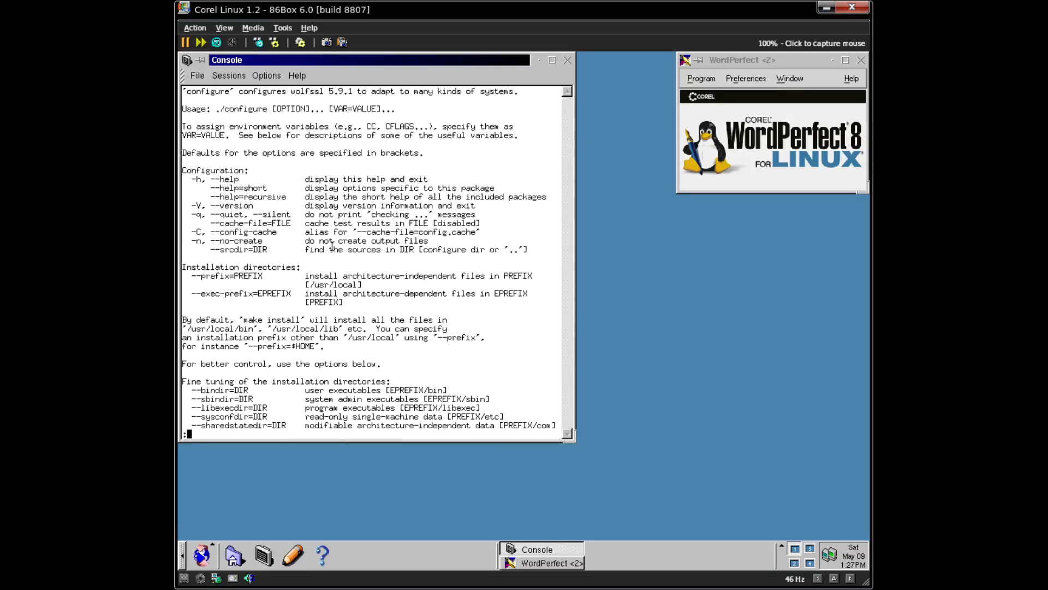
# - Page through all configure options, then recall the command and trim it to './configure --'
pyautogui.press('space')
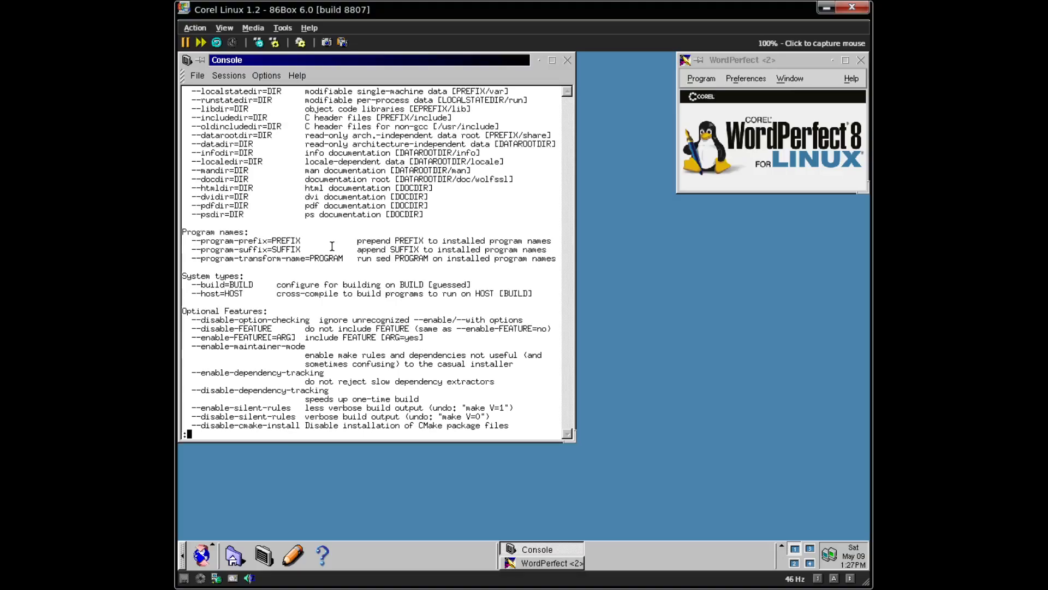
pyautogui.press('space')
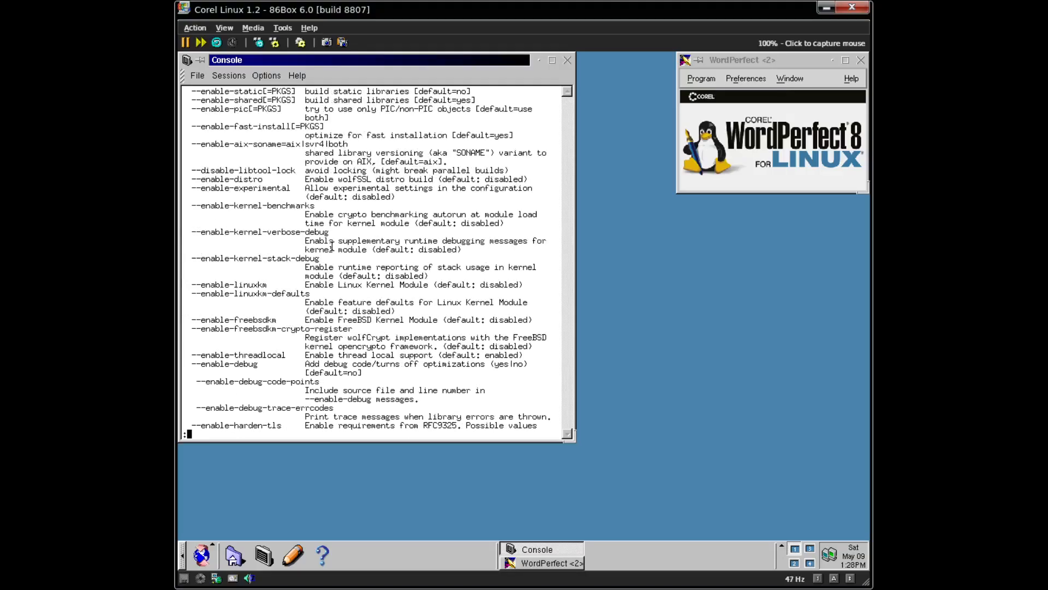
pyautogui.press('space')
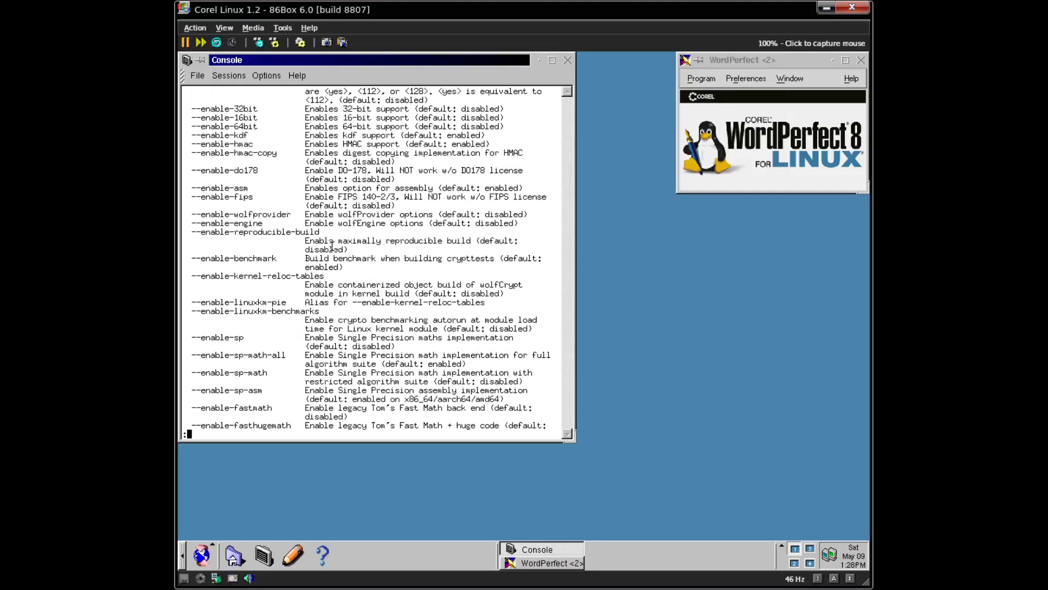
pyautogui.press('space')
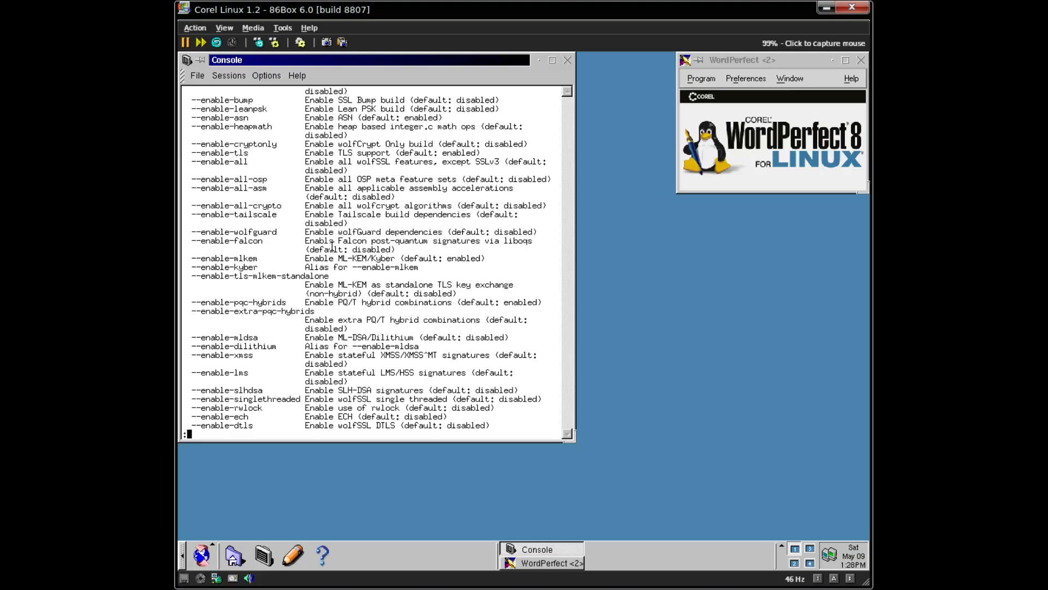
pyautogui.press('space')
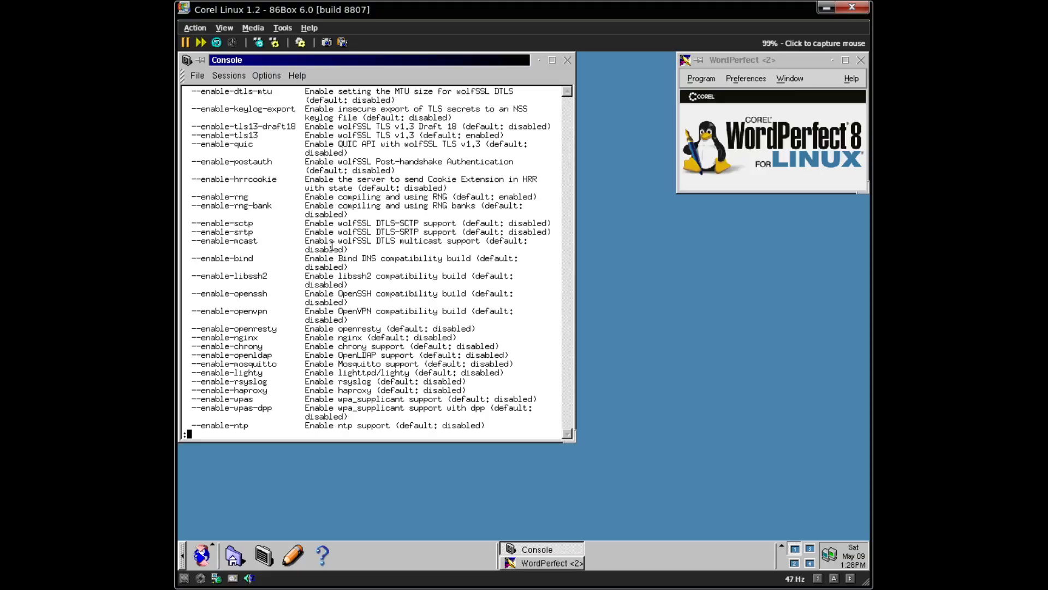
pyautogui.press('space')
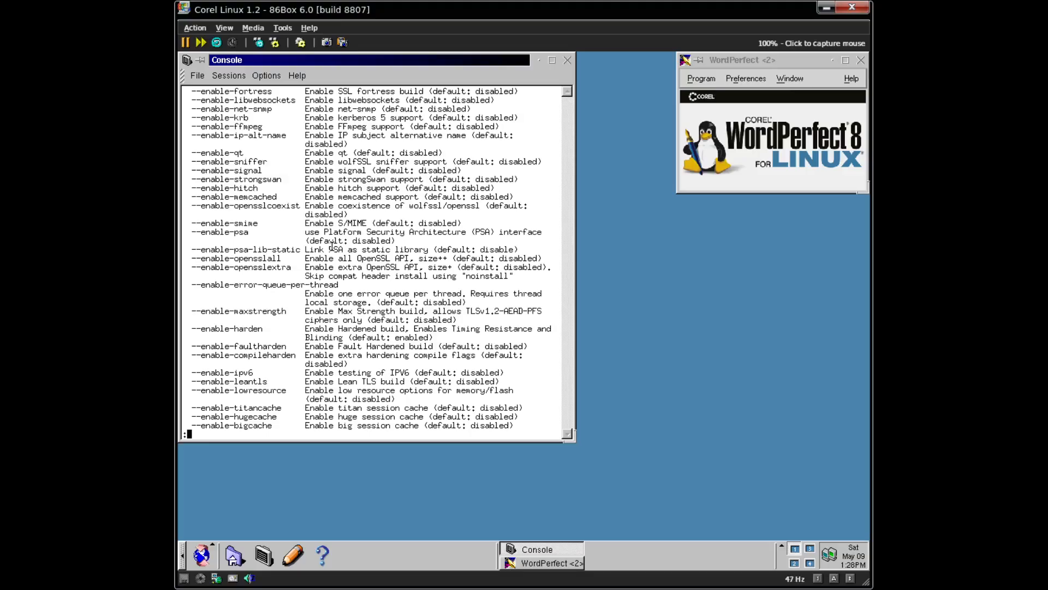
pyautogui.press('space')
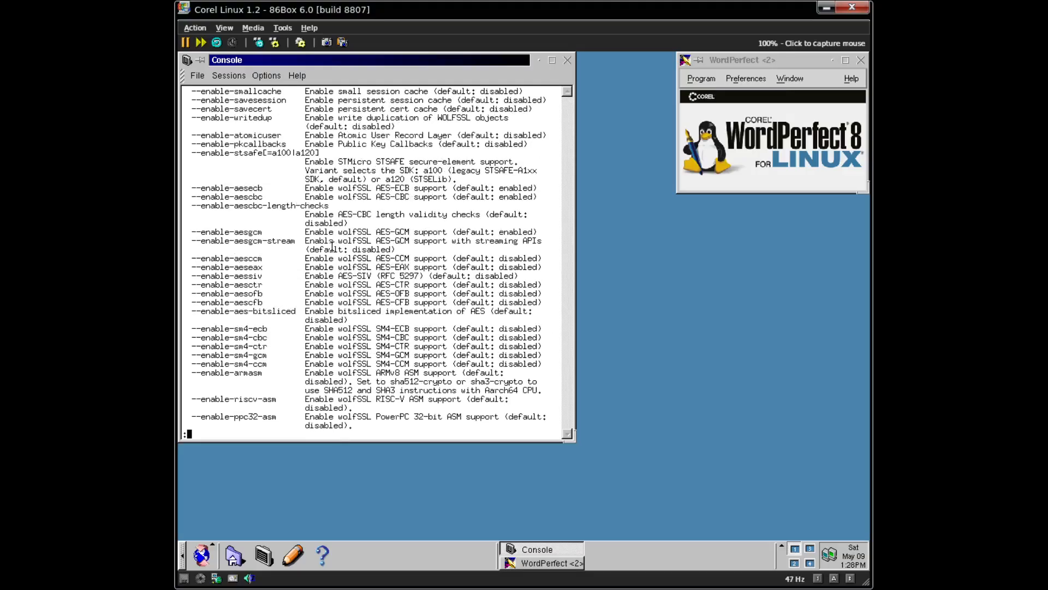
pyautogui.press('space')
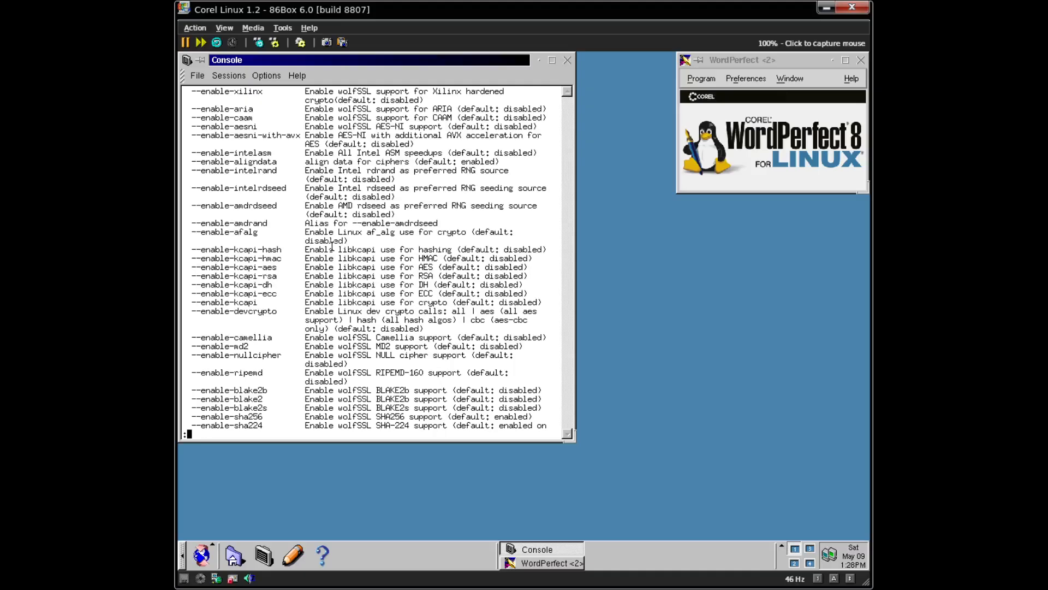
pyautogui.press('space')
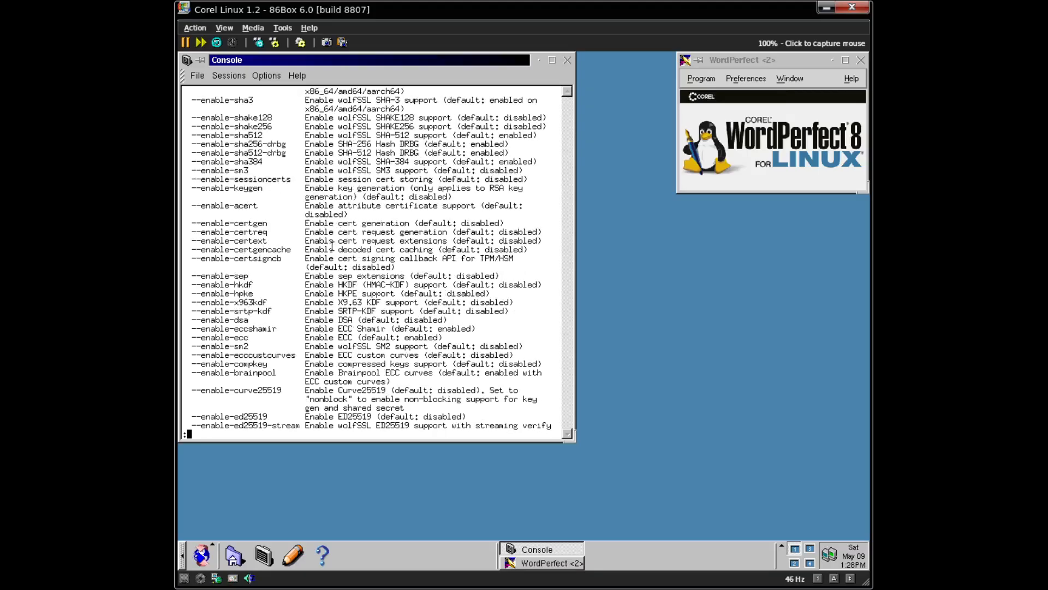
pyautogui.press('space')
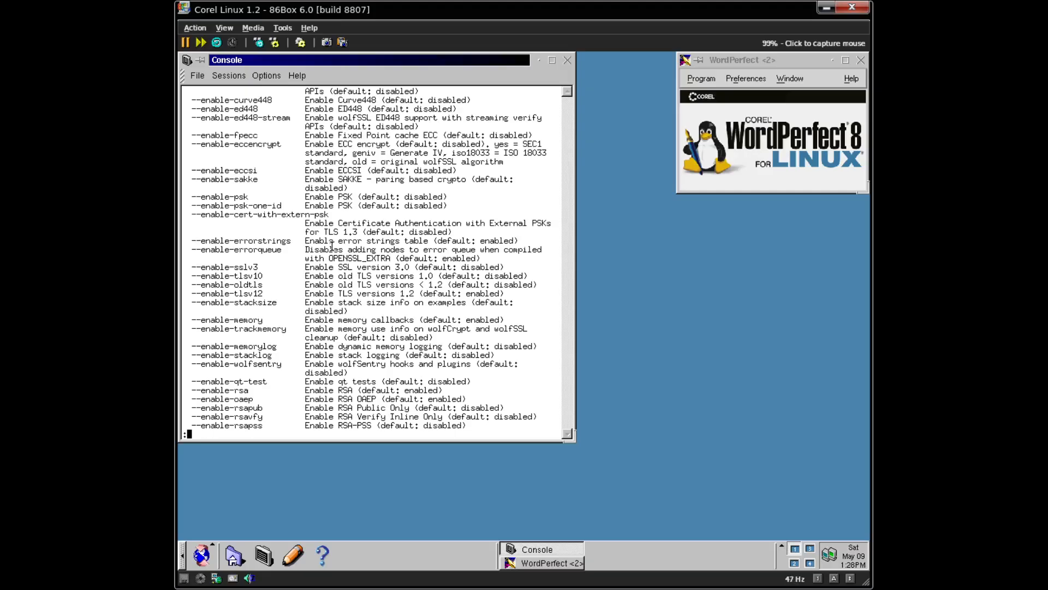
pyautogui.press('space')
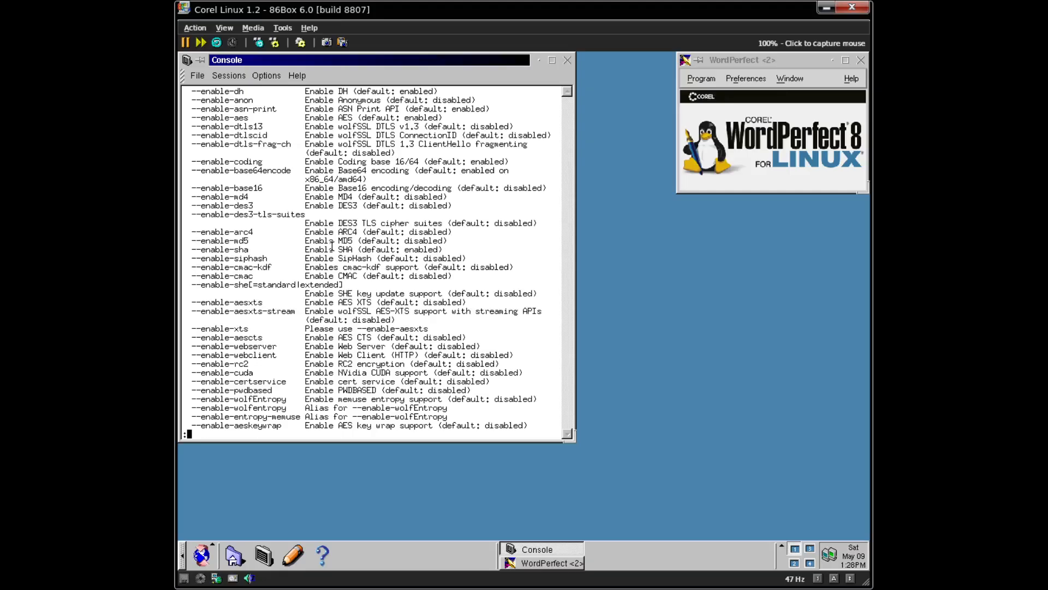
pyautogui.press('space')
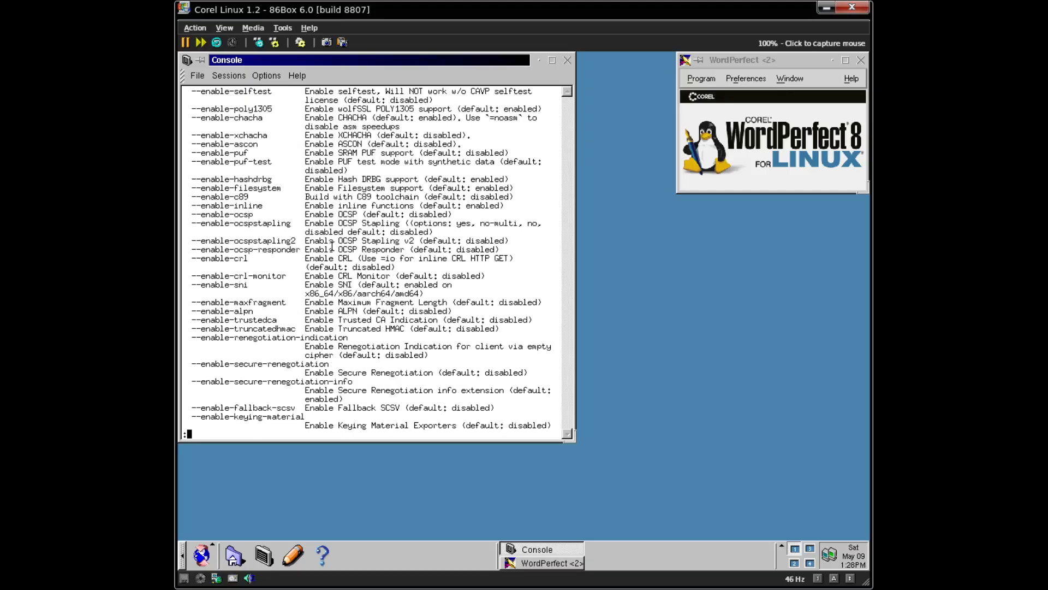
pyautogui.press('space')
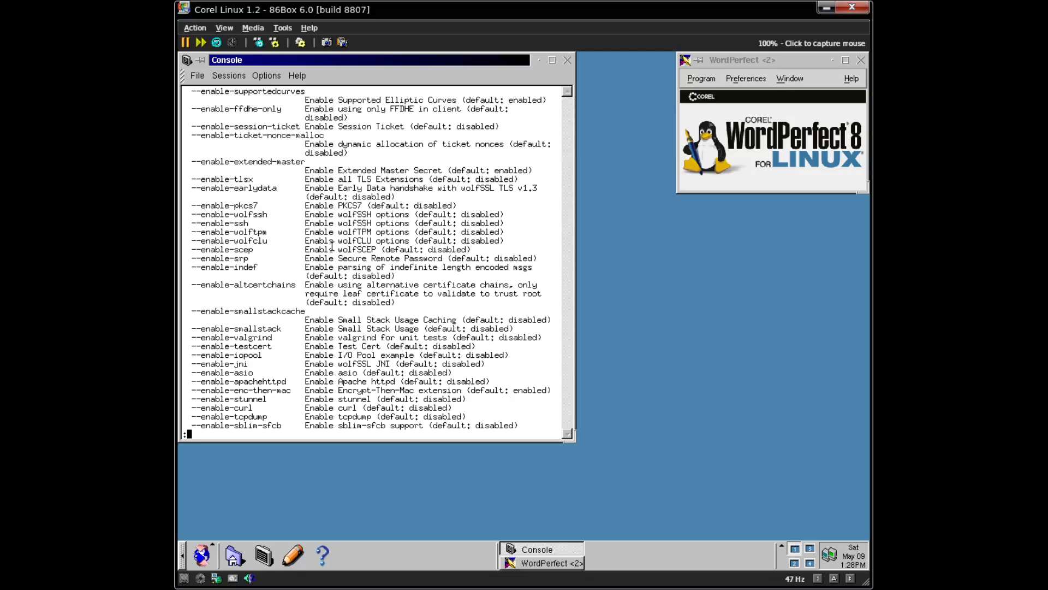
pyautogui.press('space')
pyautogui.press('space')
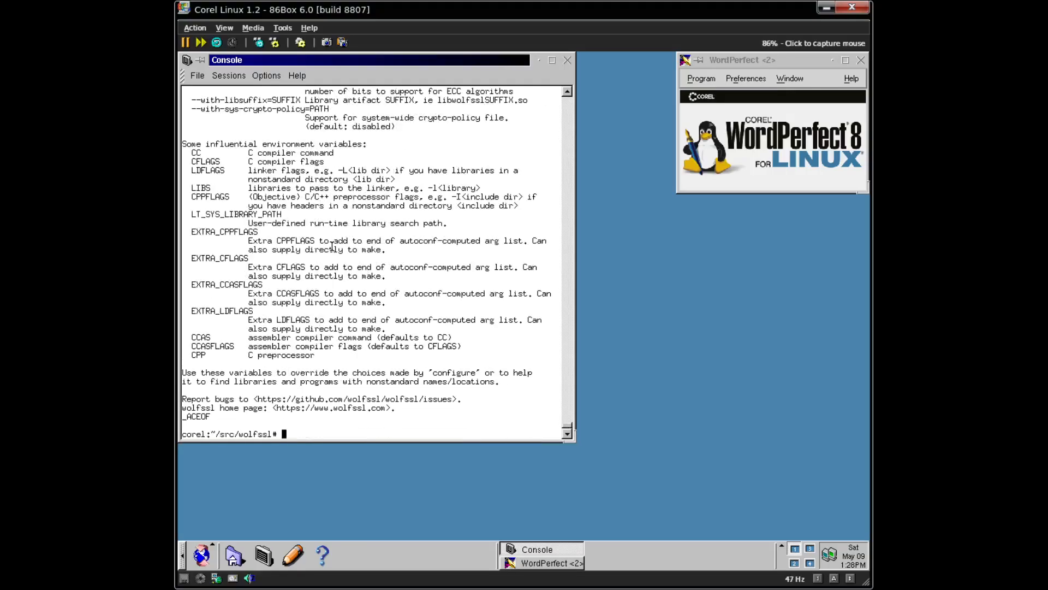
pyautogui.press('Up')
pyautogui.press('BackSpace')
pyautogui.press('BackSpace')
pyautogui.press('BackSpace')
pyautogui.press('BackSpace')
pyautogui.press('BackSpace')
pyautogui.press('BackSpace')
pyautogui.press('BackSpace')
pyautogui.press('BackSpace')
pyautogui.press('BackSpace')
# - Run './configure --enable-wolfssh' on a cleared console
pyautogui.write('enable-wolfssh')
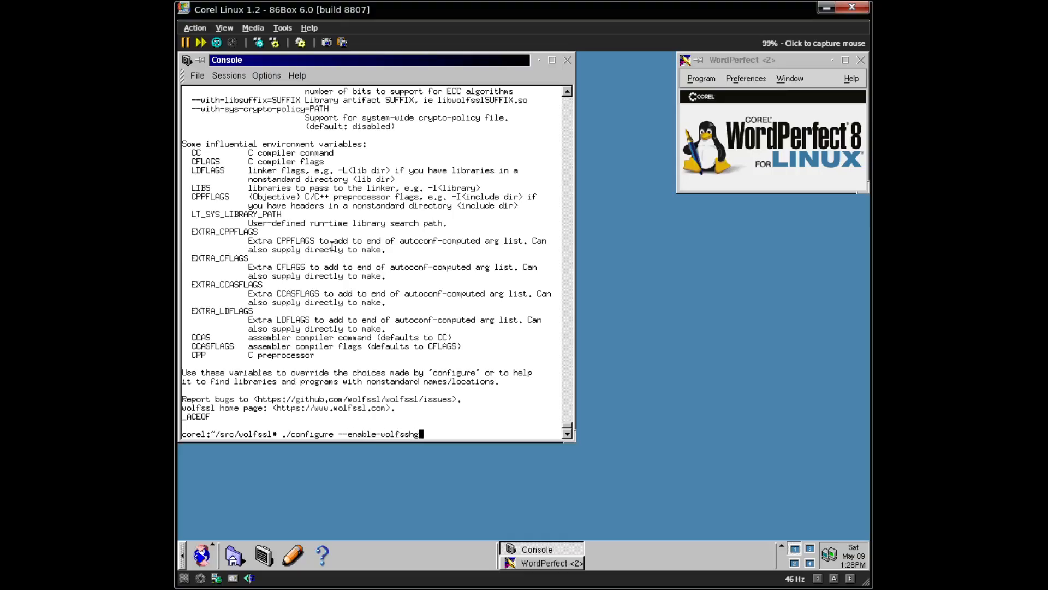
pyautogui.hotkey('ctrl', 'l')
pyautogui.press('Return')
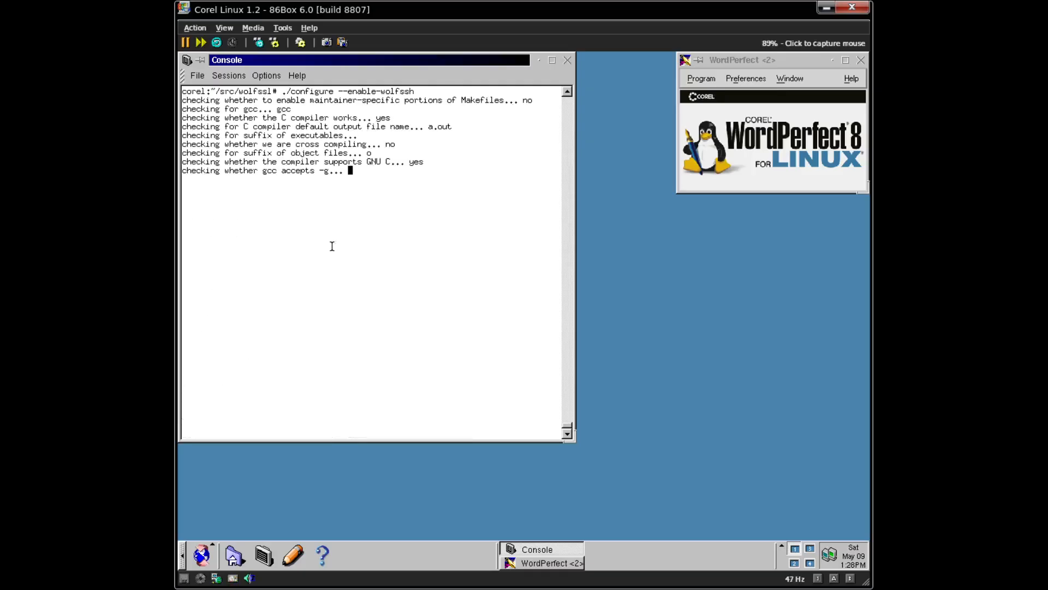
# - Close the WordPerfect window and maximize the console window
pyautogui.click(587, 57)
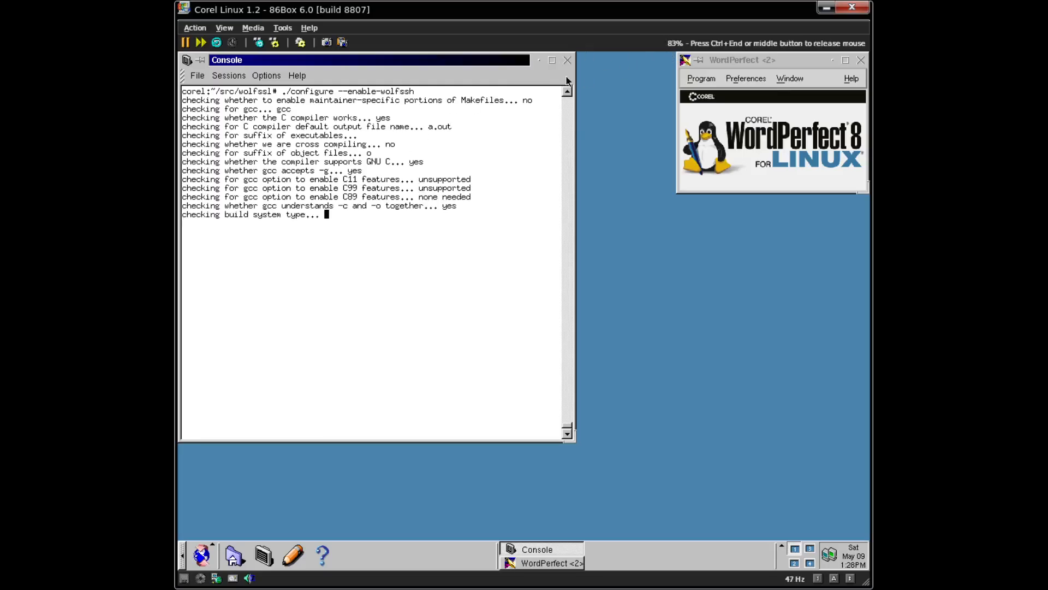
pyautogui.click(860, 59)
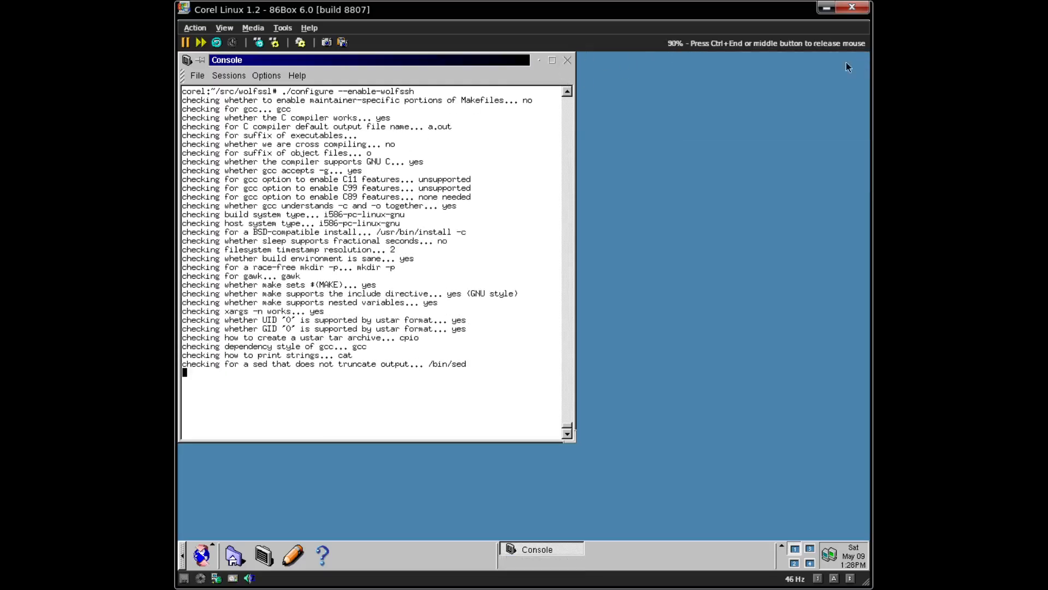
pyautogui.click(555, 60)
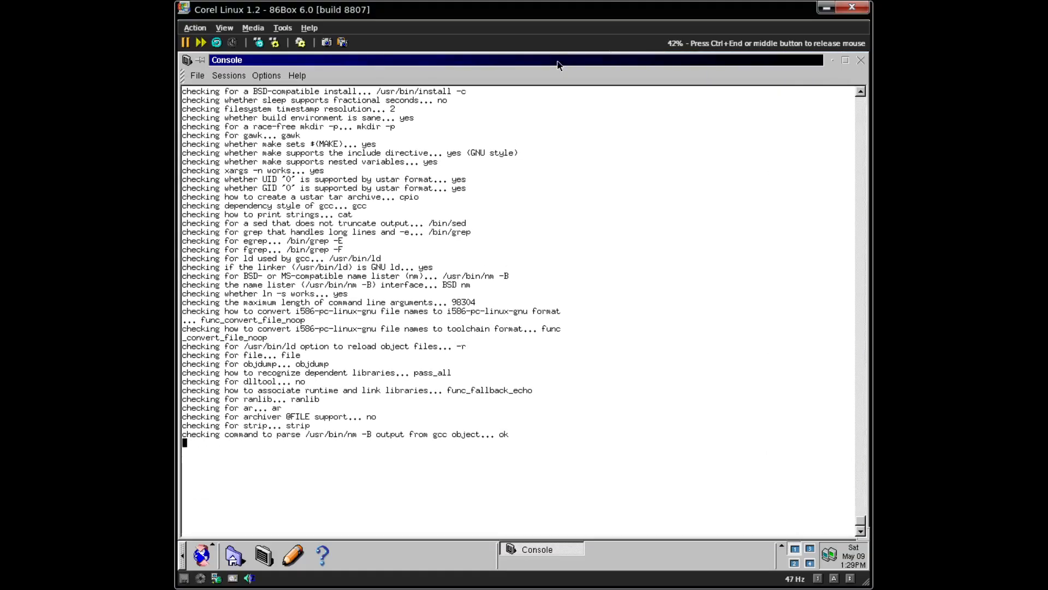
# - Release the mouse and wait for the --enable-wolfssh configure to print its feature summary
pyautogui.hotkey('ctrl', 'End')
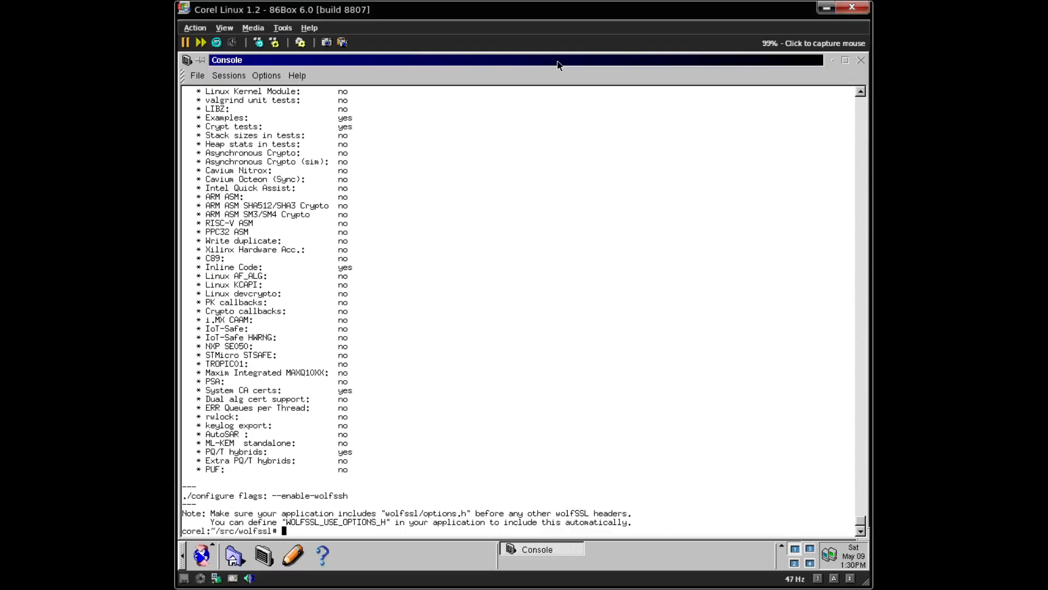
pyautogui.hotkey('shift', 'pageup')
pyautogui.hotkey('shift', 'pageup')
pyautogui.hotkey('shift', 'pageup')
pyautogui.hotkey('shift', 'pageup')
pyautogui.hotkey('shift', 'pageup')
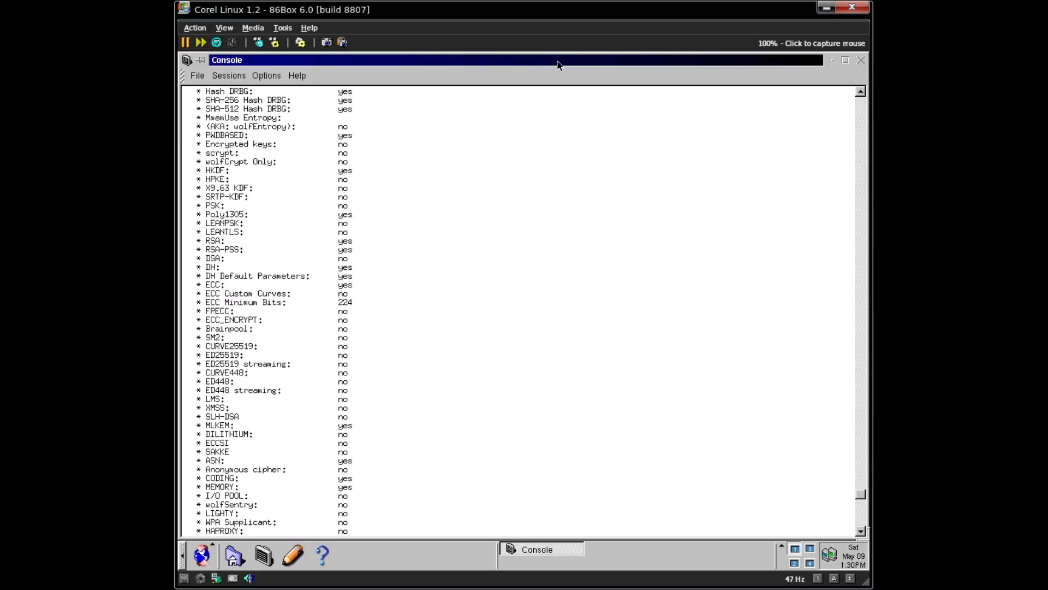
pyautogui.hotkey('shift', 'pageup')
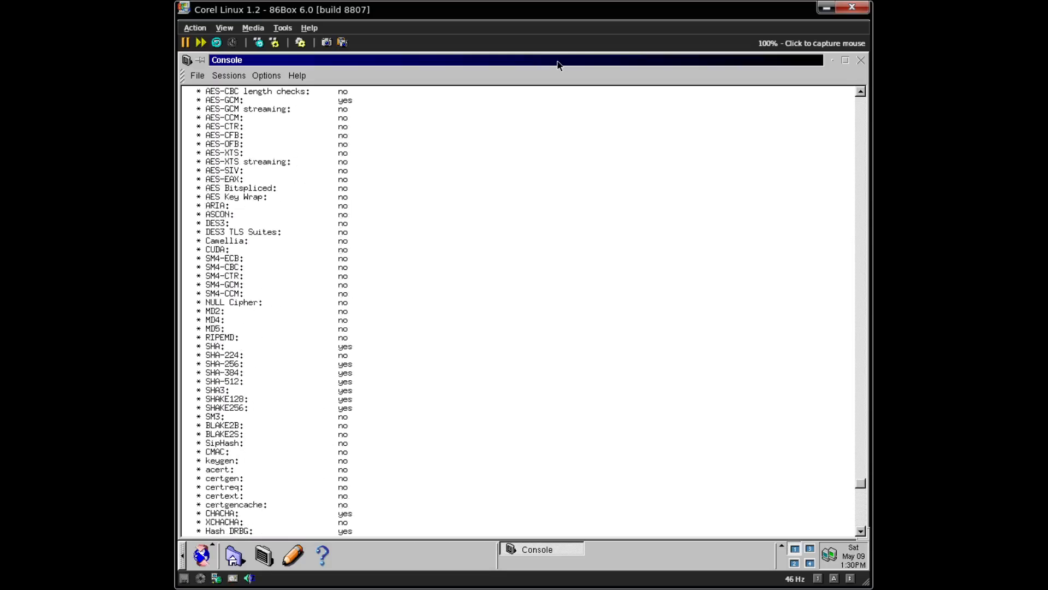
pyautogui.hotkey('shift', 'pageup')
pyautogui.hotkey('shift', 'pageup')
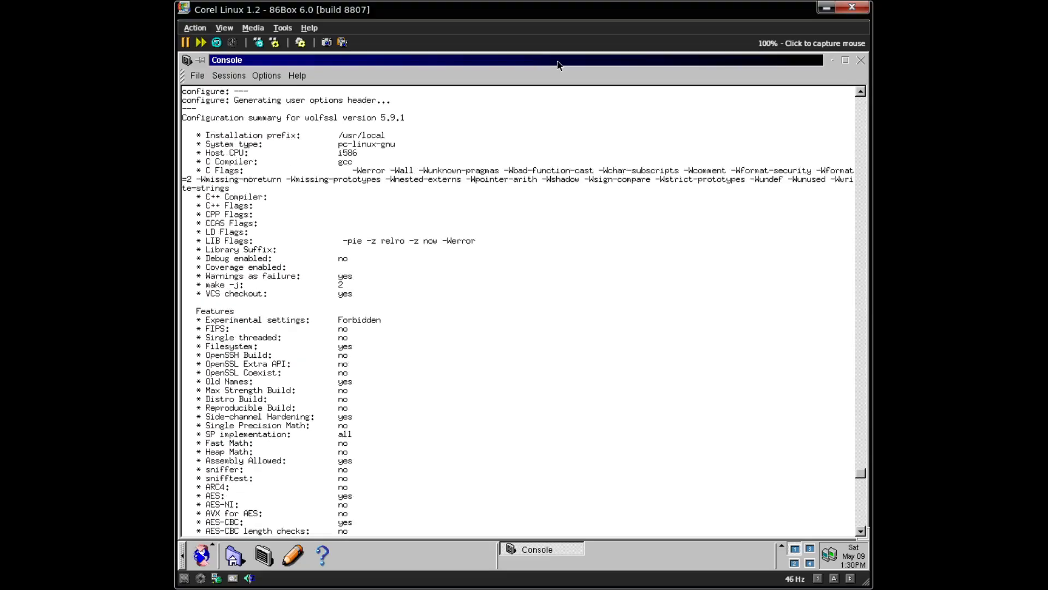
pyautogui.hotkey('shift', 'pagedown')
pyautogui.hotkey('shift', 'pagedown')
pyautogui.hotkey('shift', 'pagedown')
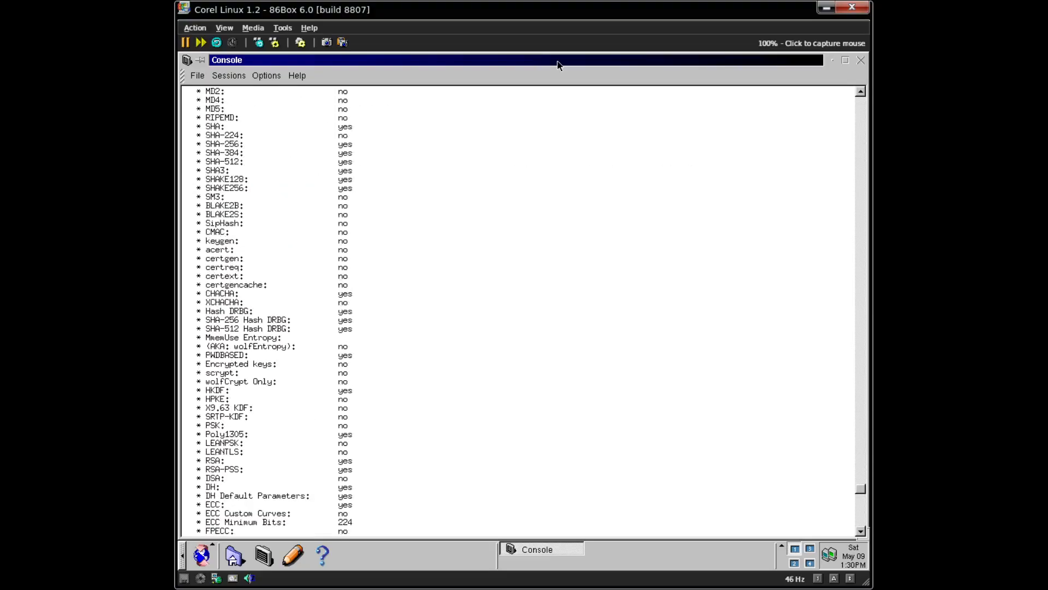
pyautogui.hotkey('shift', 'pagedown')
pyautogui.hotkey('shift', 'pagedown')
pyautogui.hotkey('shift', 'pagedown')
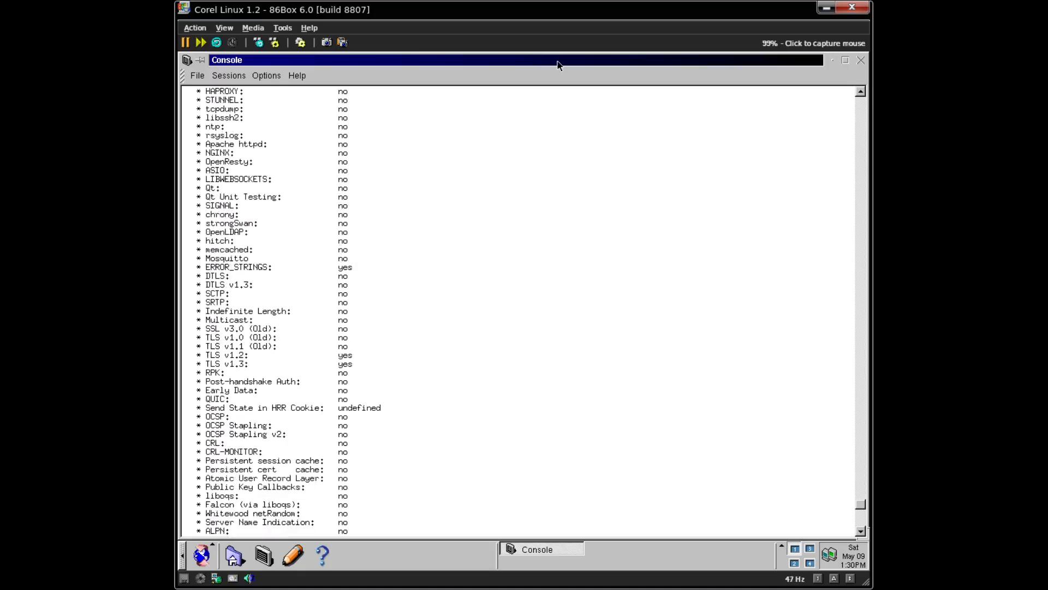
pyautogui.hotkey('shift', 'pagedown')
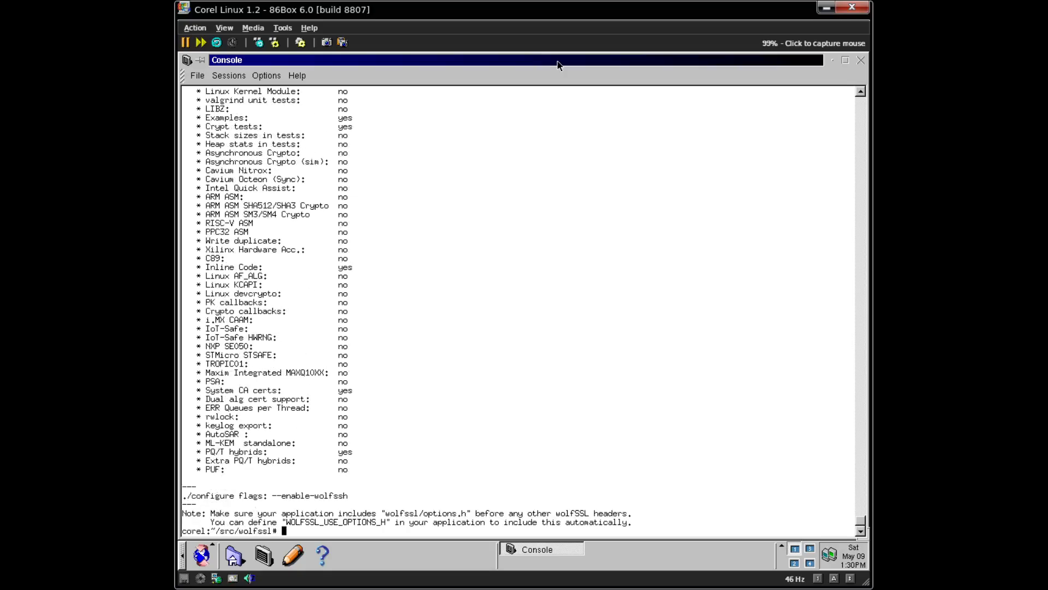
# - Start a timed wolfSSL build with 'time make' on a cleared console
pyautogui.hotkey('ctrl', 'l')
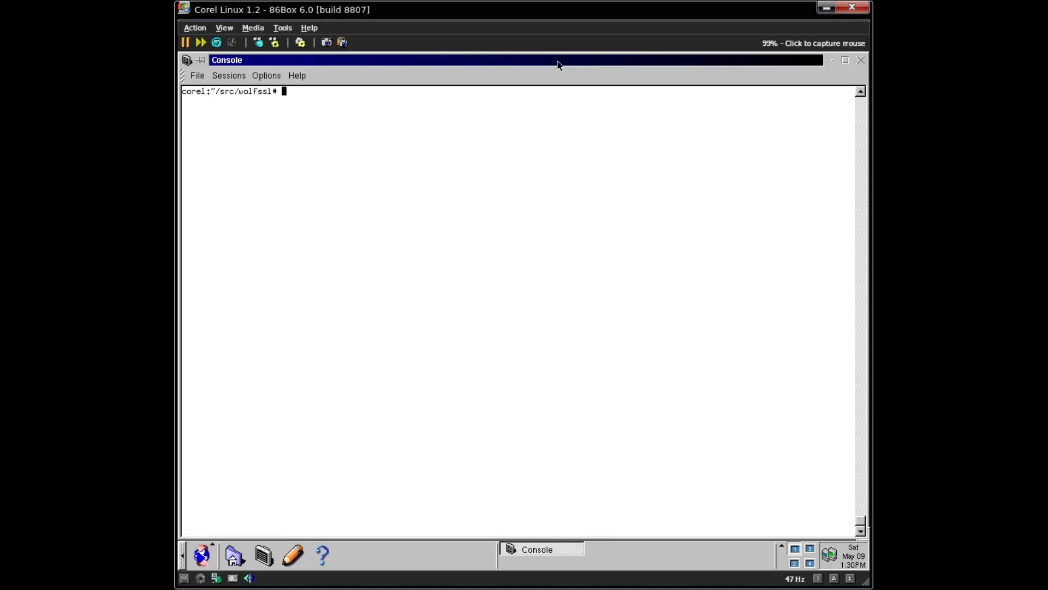
pyautogui.write('make')
pyautogui.hotkey('ctrl', 'a')
pyautogui.write('time')
pyautogui.press('Return')
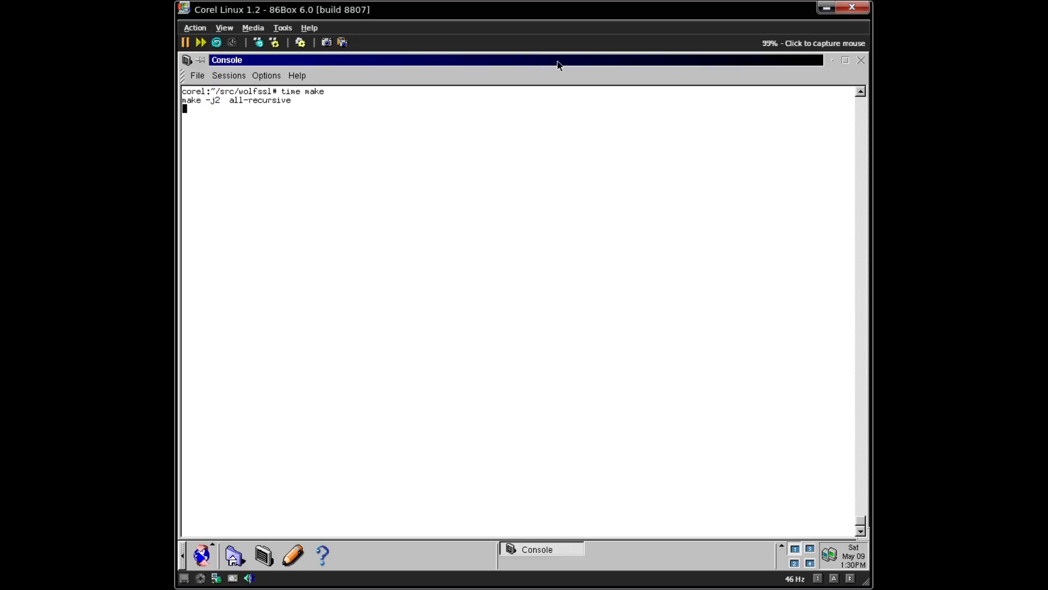
# - Interrupt it and rerun as 'time make -j1', which fails on lfence errors
pyautogui.hotkey('ctrl', 'c')
pyautogui.press('Up')
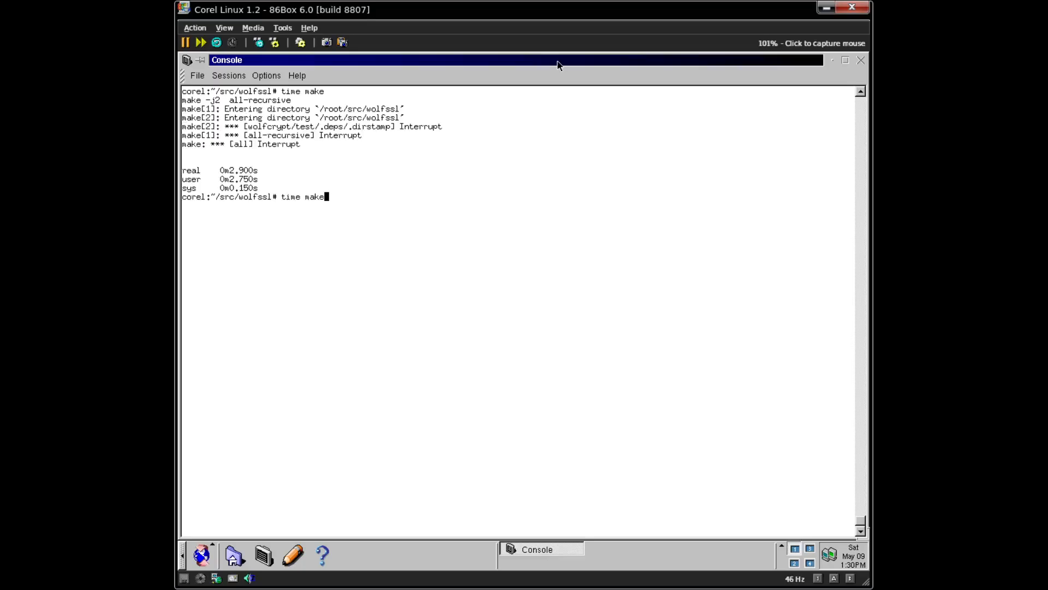
pyautogui.write('-j1')
pyautogui.press('Return')
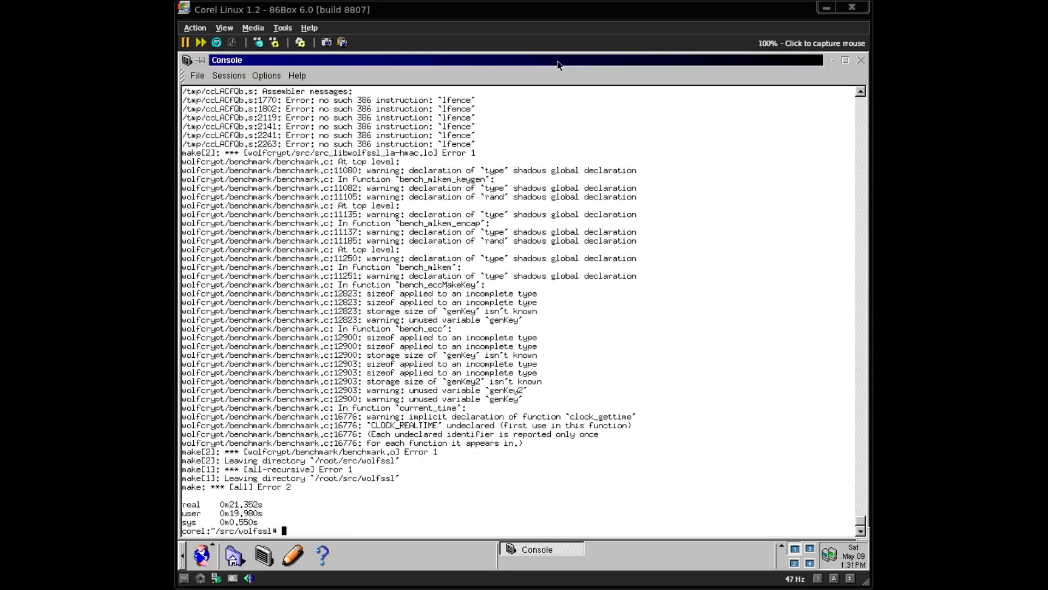
pyautogui.click(558, 64)
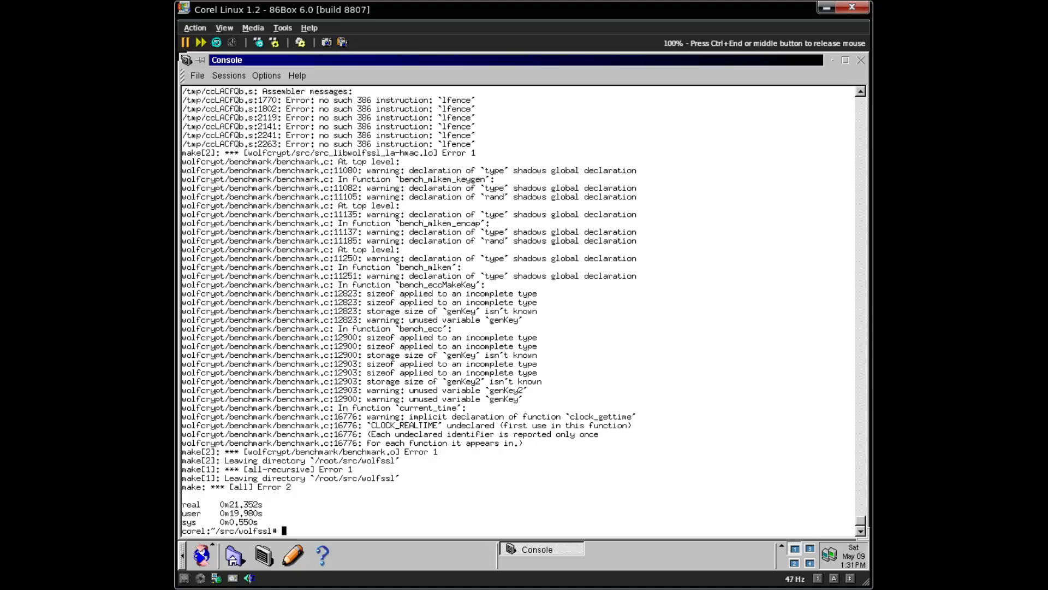
pyautogui.moveTo(179, 89); pyautogui.dragTo(648, 145)
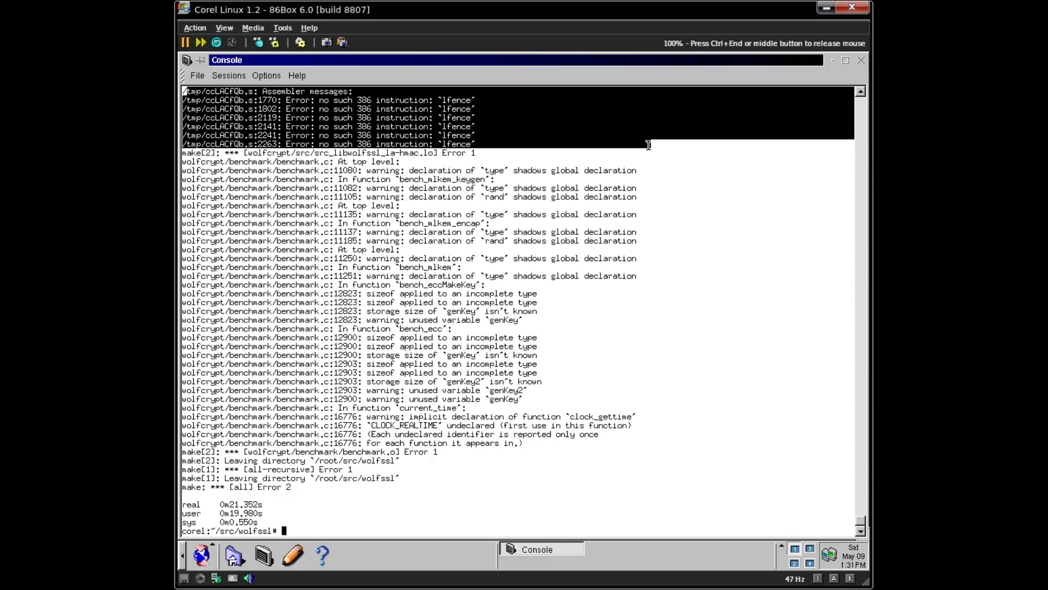
pyautogui.click(648, 145)
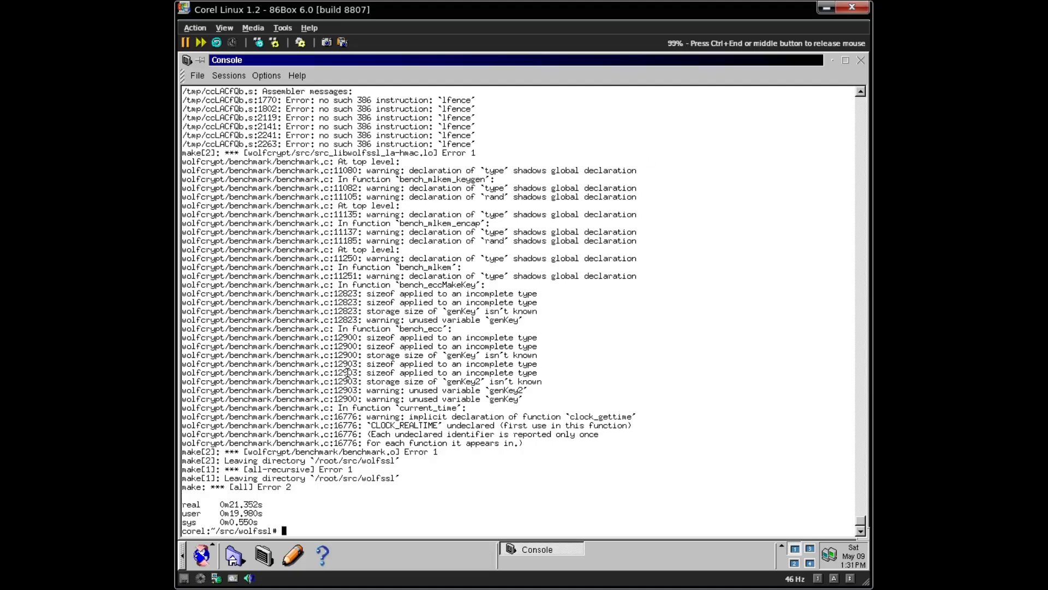
# - Enter the line 'in case i dont see ya, good afternoon, good evening, and goodnight'
pyautogui.write('in case i dont see ya, good af')
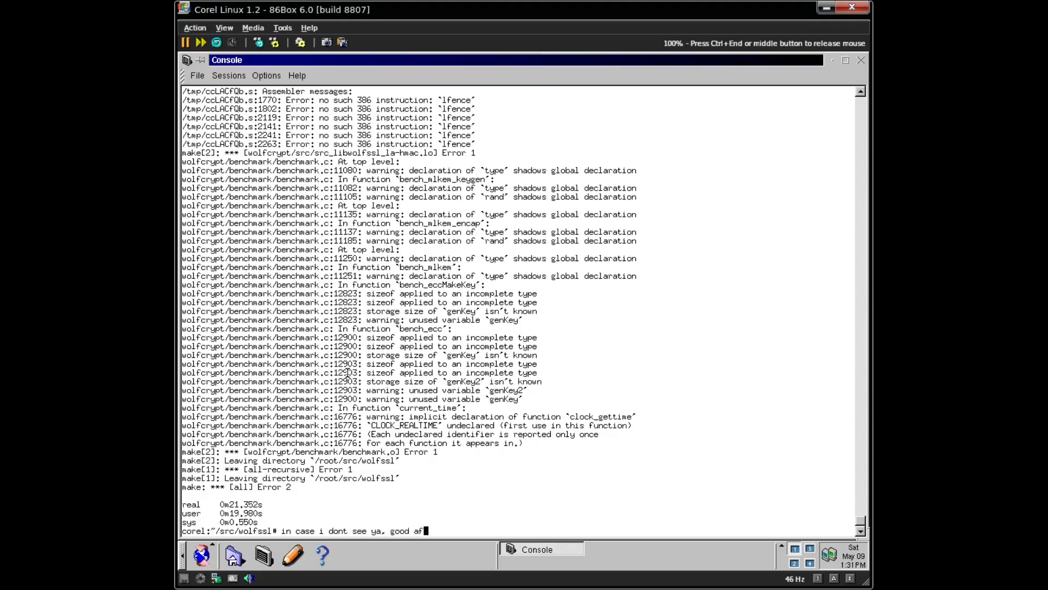
pyautogui.write('ternoon, good evening, and goodnight')
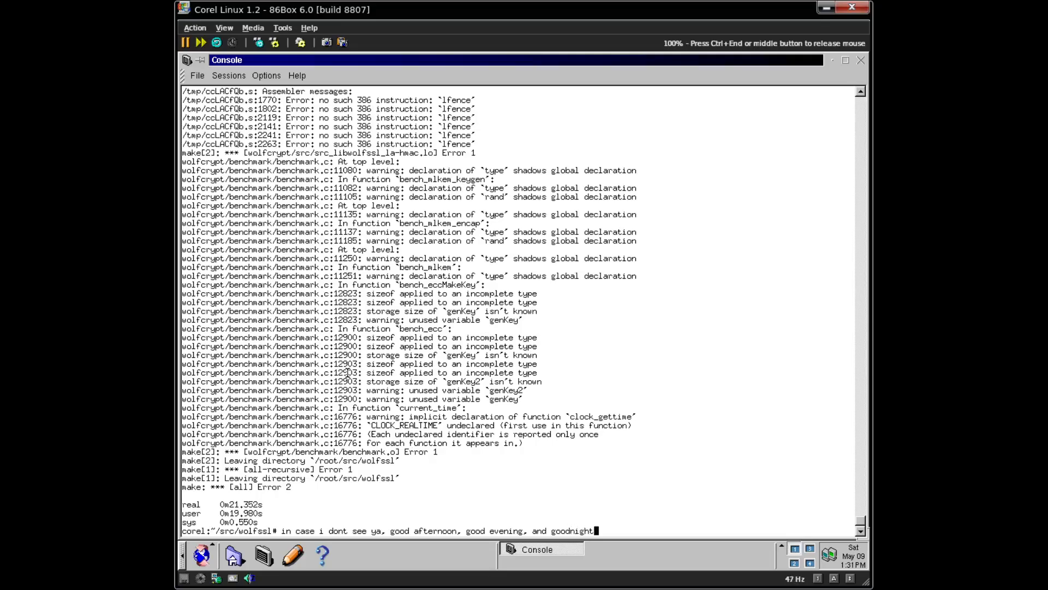
pyautogui.press('Return')
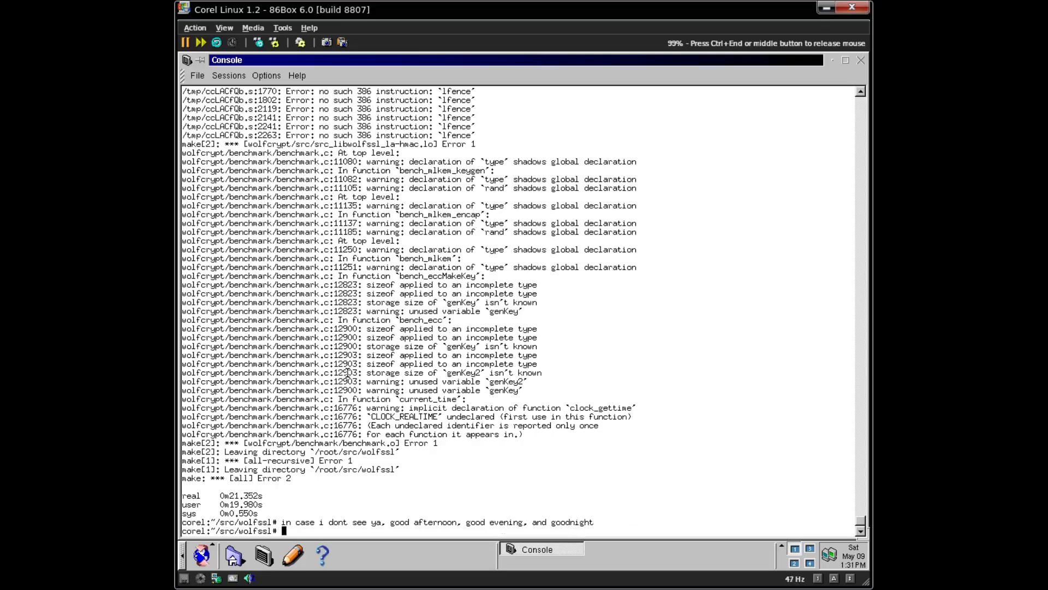
# - Run the halt command and release the mouse from the emulated machine
pyautogui.write('halt')
pyautogui.press('Return')
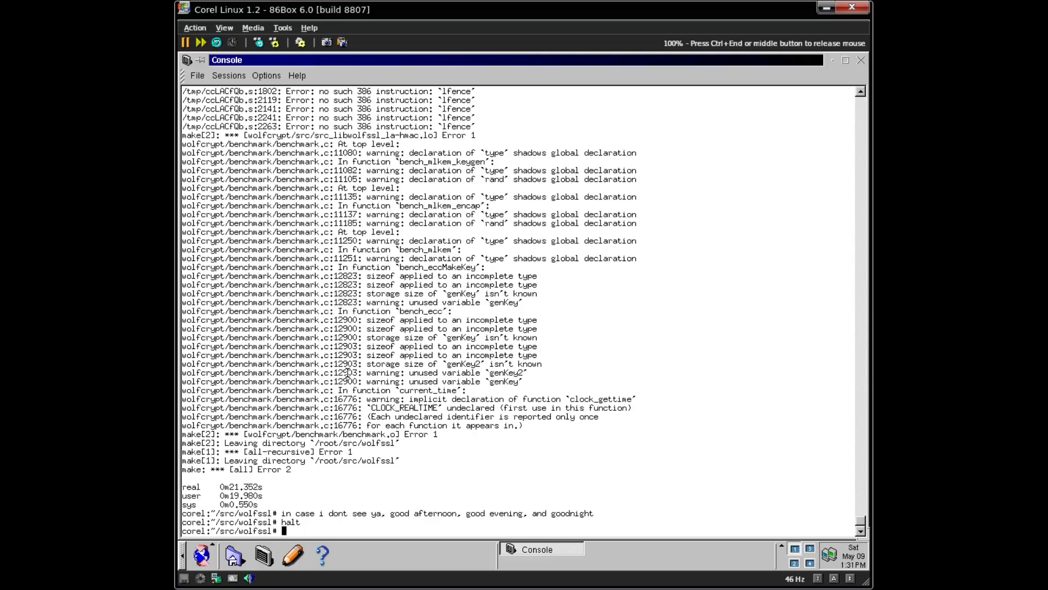
pyautogui.hotkey('ctrl', 'End')
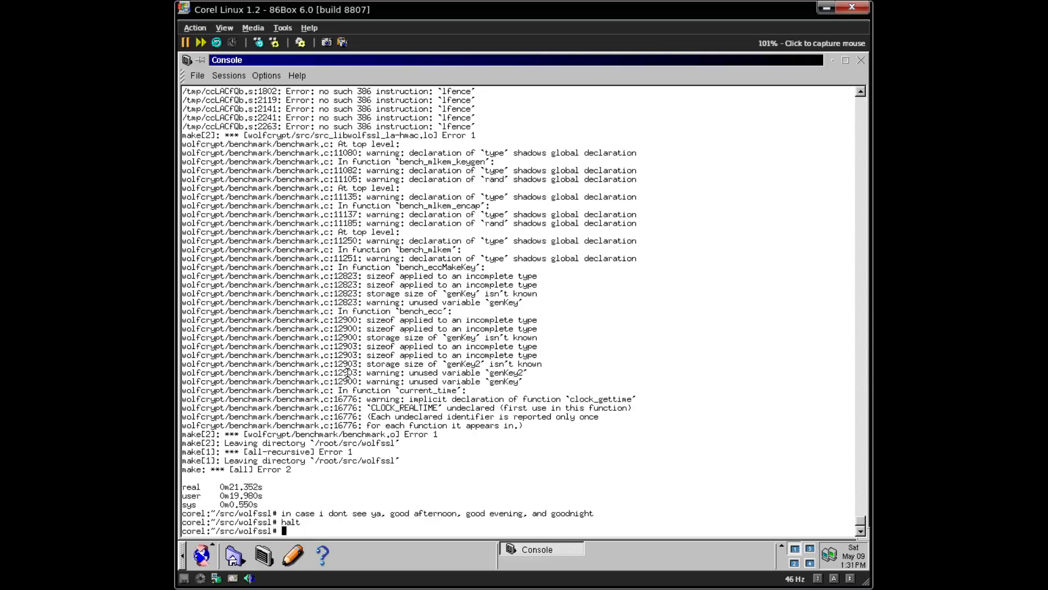